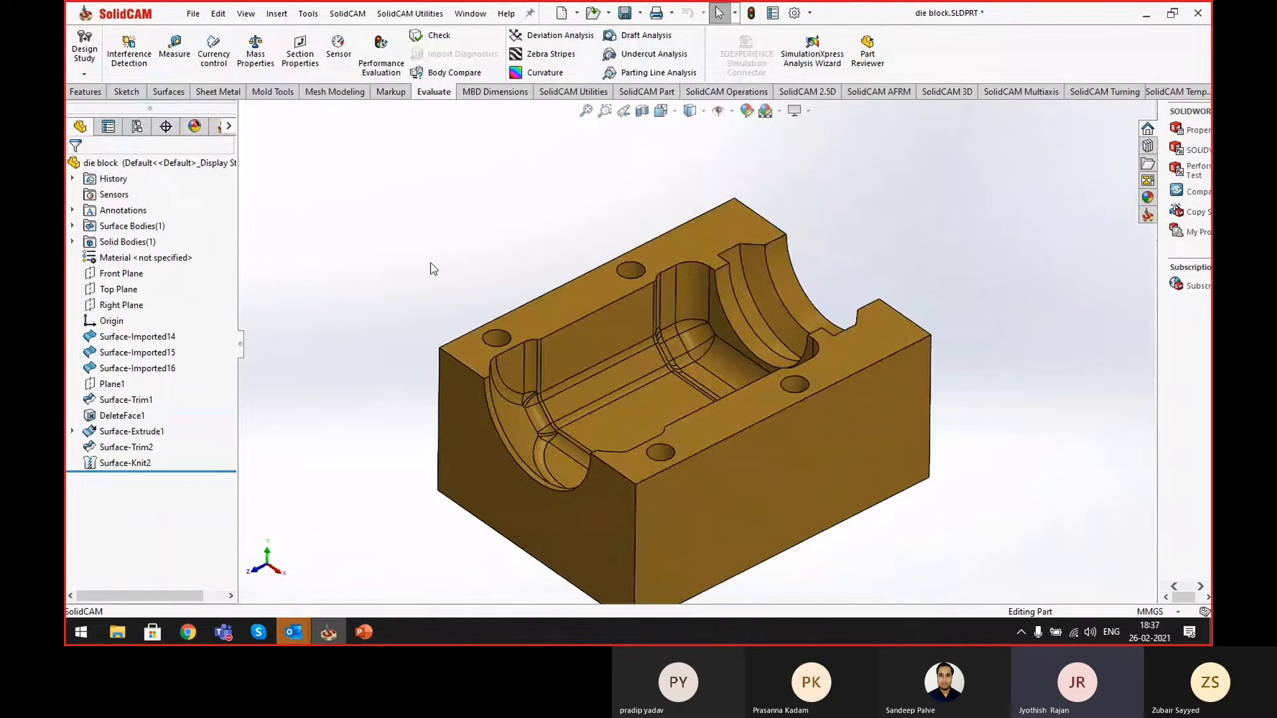
- Measure the length of a vertical corner edge of the die block
click(174, 50)
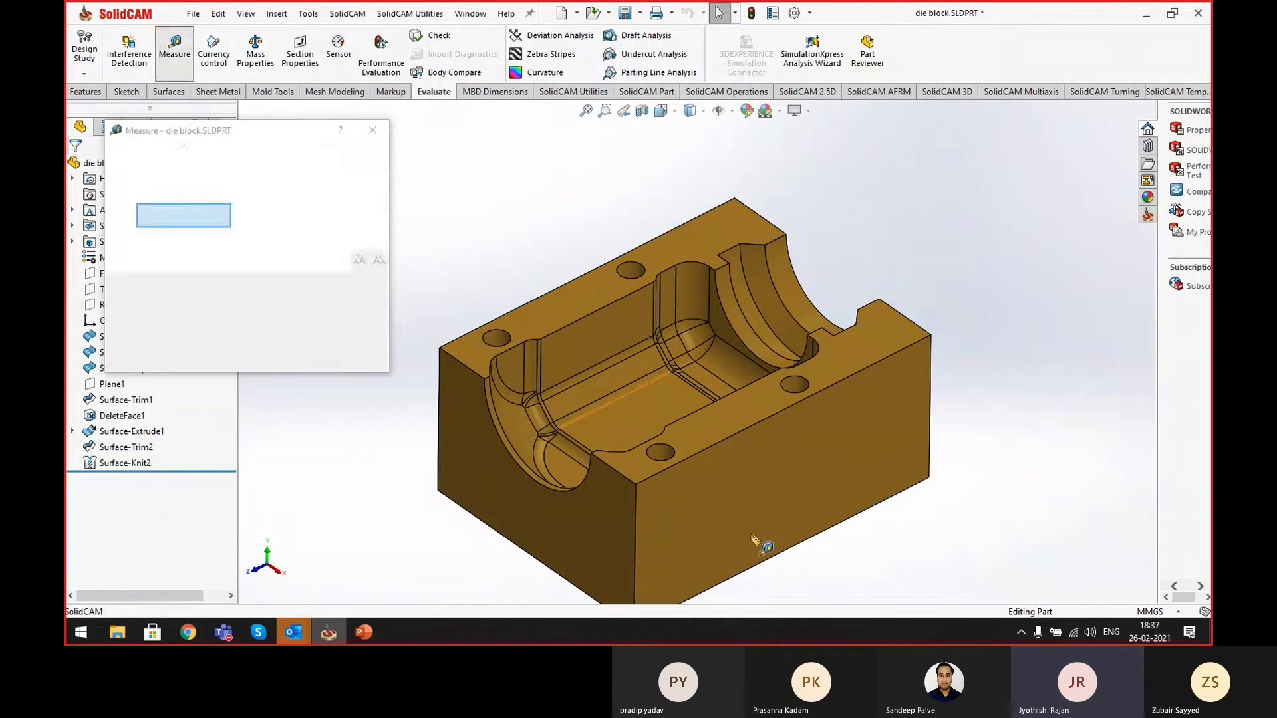
click(803, 531)
scroll(826, 535, up, 2)
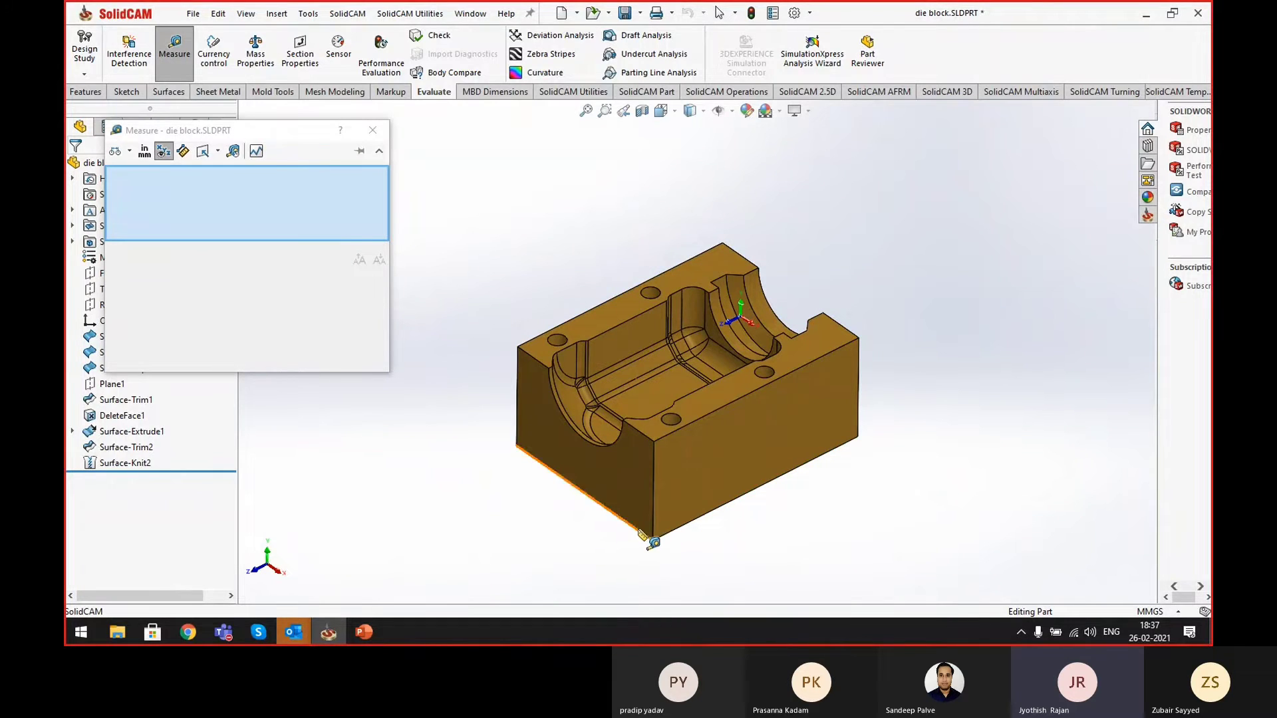
click(631, 535)
key(Escape)
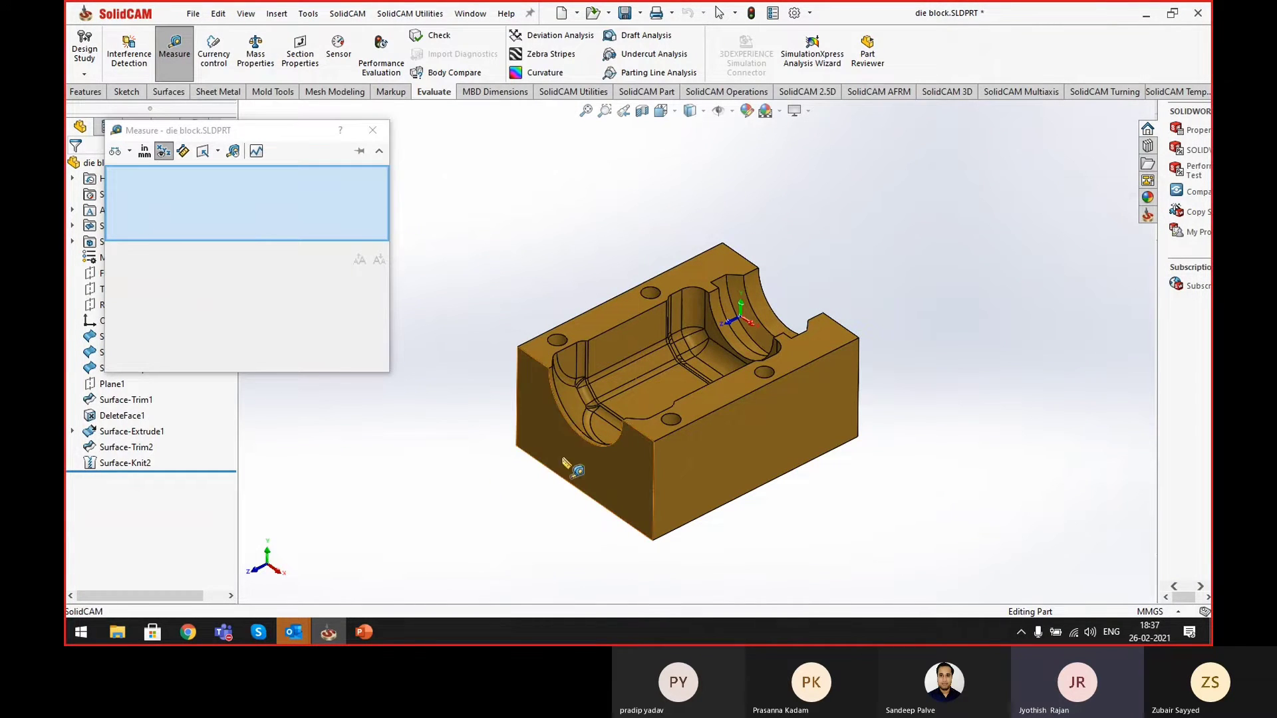
click(519, 393)
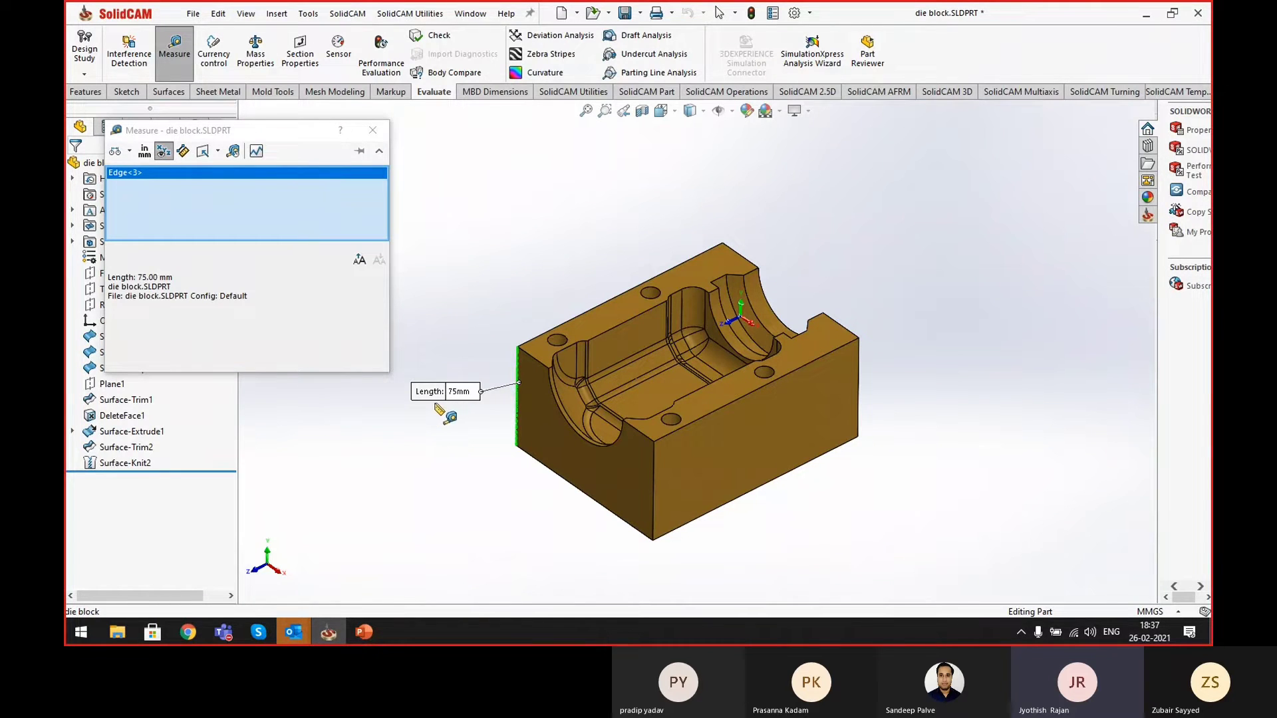
click(373, 130)
- Display the die block's surface curvature and inspect the radius of the long fillets along the cavity floor
middle_drag(802, 414, 777, 539)
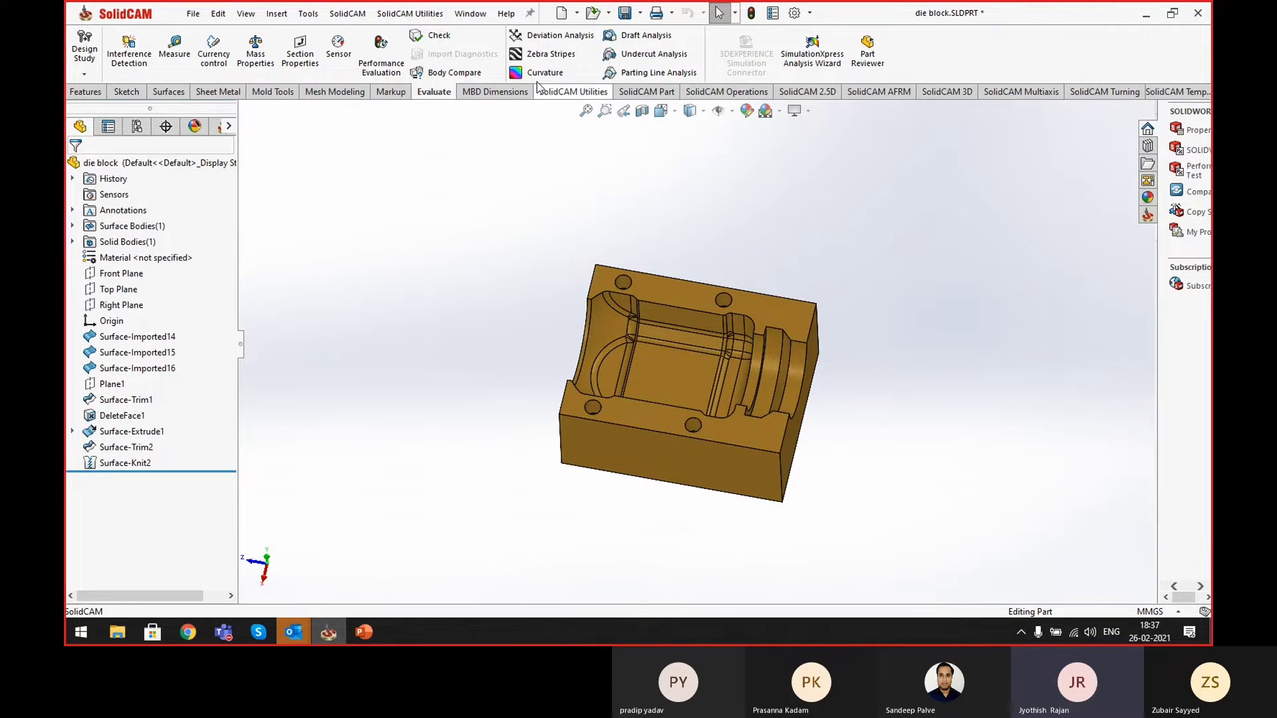
click(540, 74)
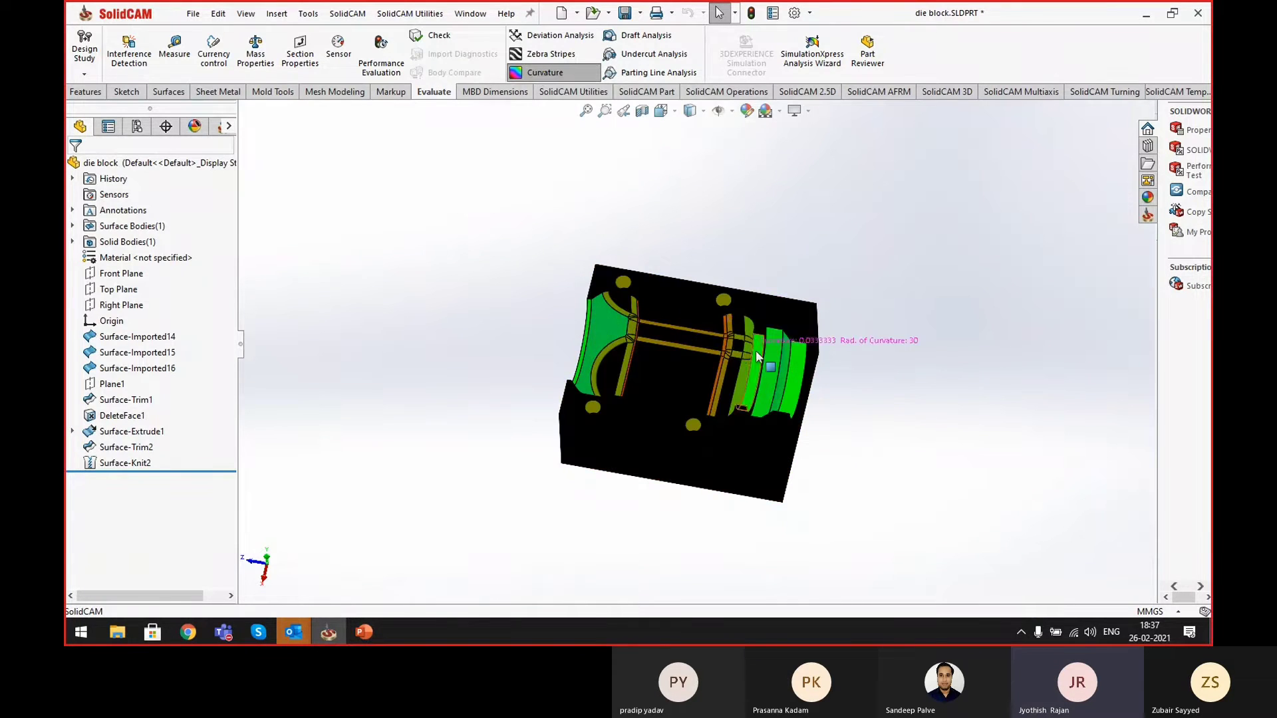
scroll(695, 352, up, 3)
scroll(583, 357, up, 3)
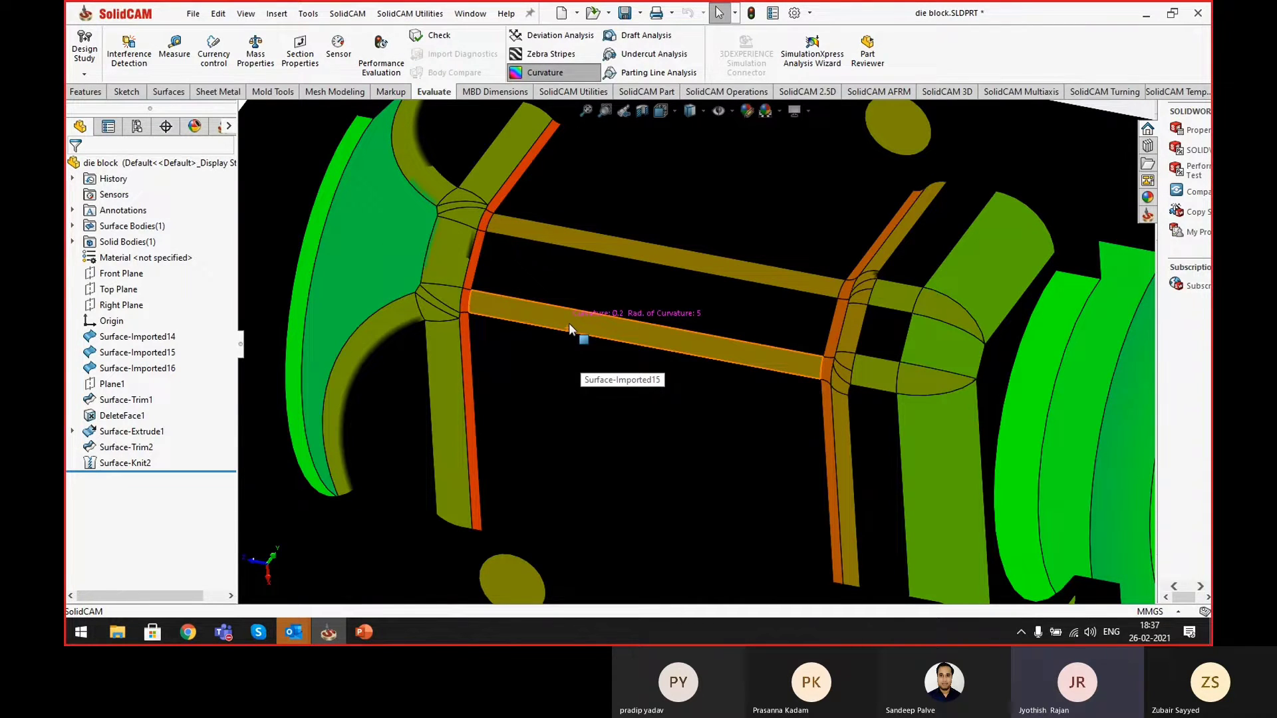
scroll(579, 243, down, 4)
middle_drag(598, 285, 508, 238)
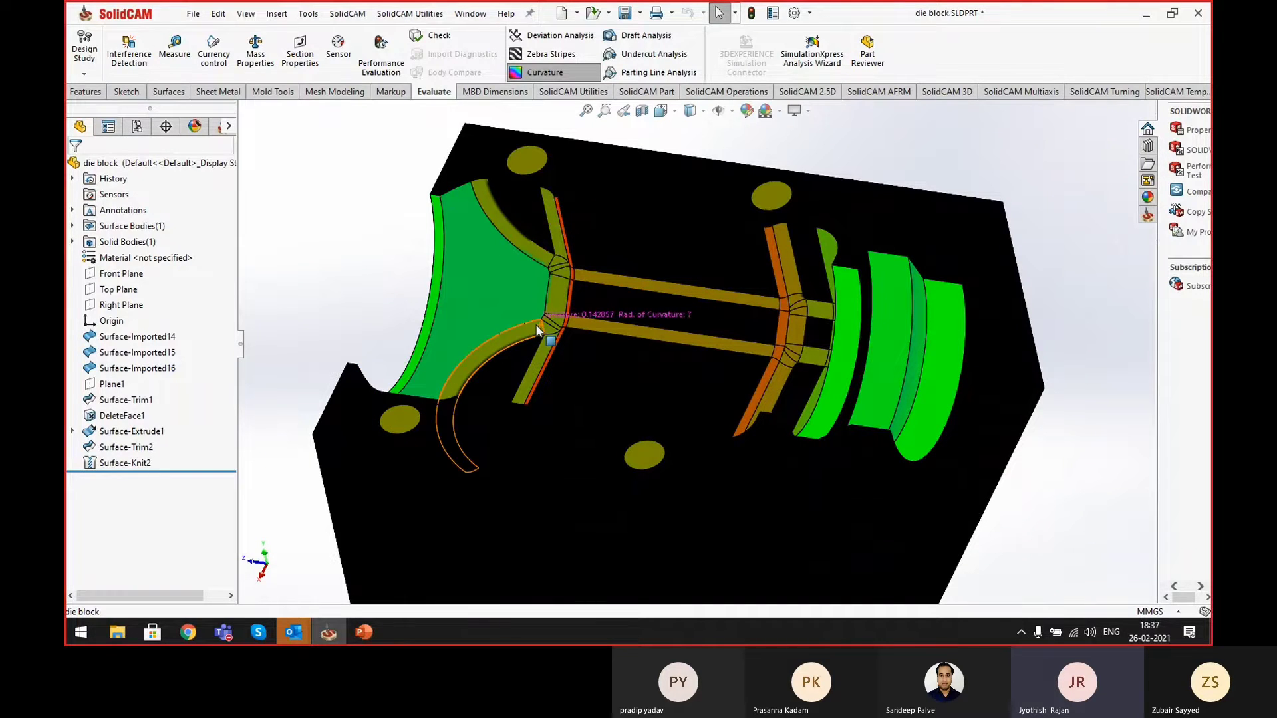
- Inspect the curvature of the corner fillets and narrow strips at the cavity's ends, and turn the curvature display off
middle_drag(556, 346, 543, 398)
scroll(541, 385, up, 5)
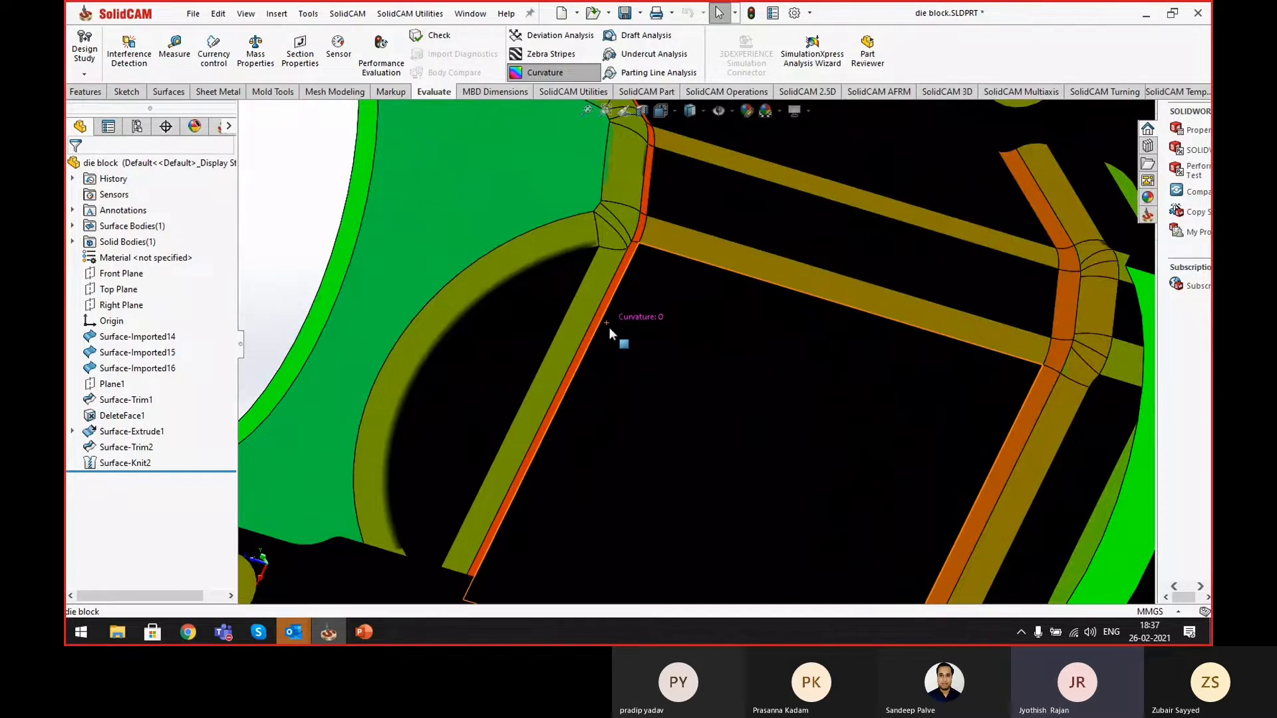
middle_drag(592, 328, 613, 274)
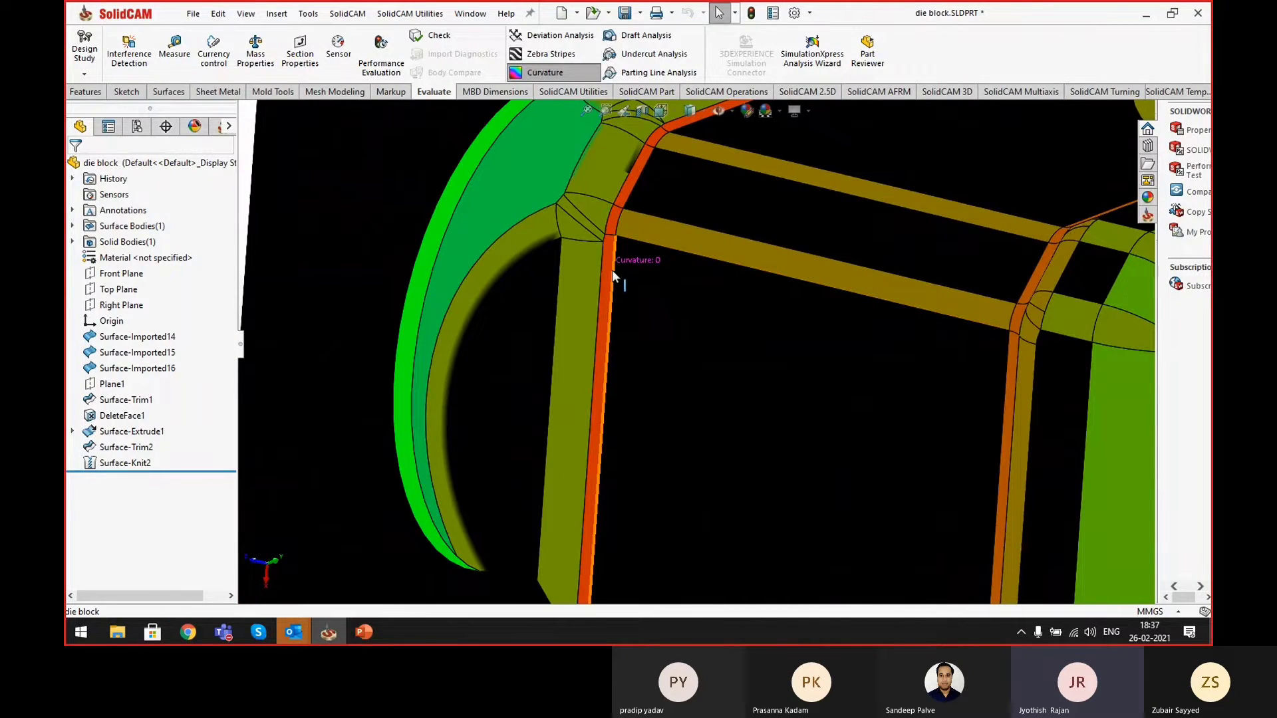
scroll(608, 266, down, 8)
middle_drag(687, 336, 665, 302)
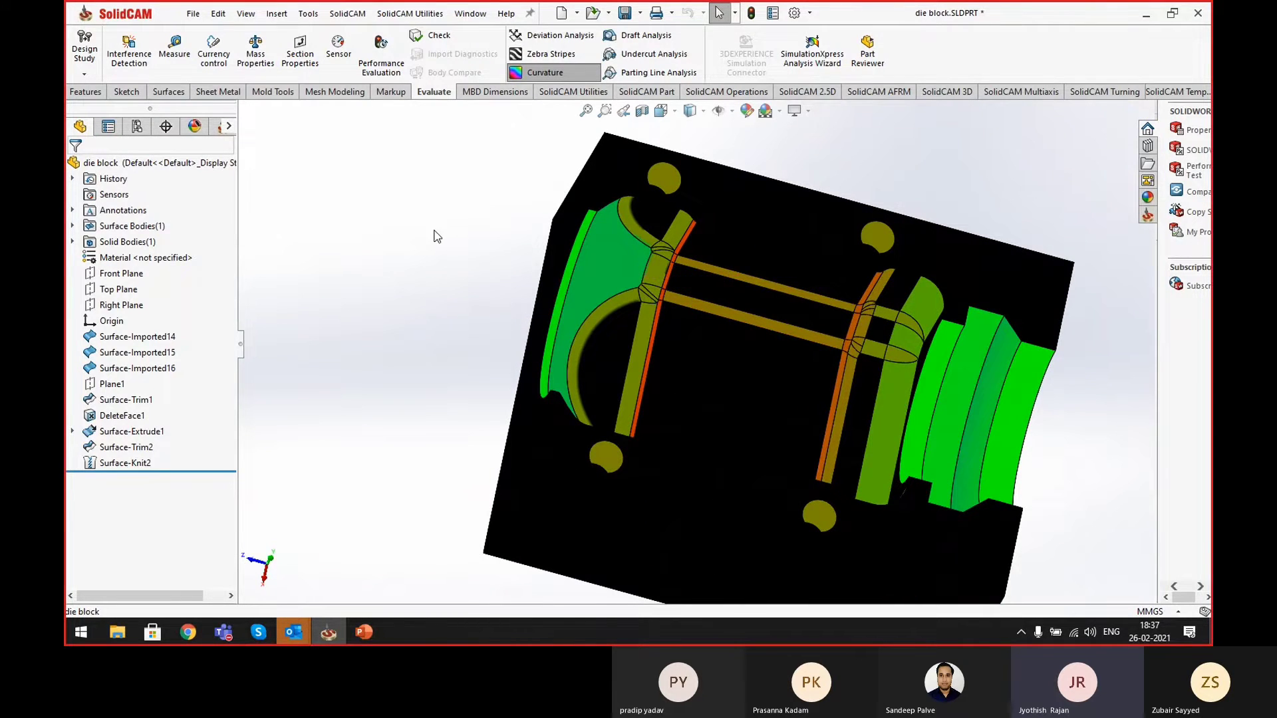
scroll(626, 193, down, 3)
click(537, 74)
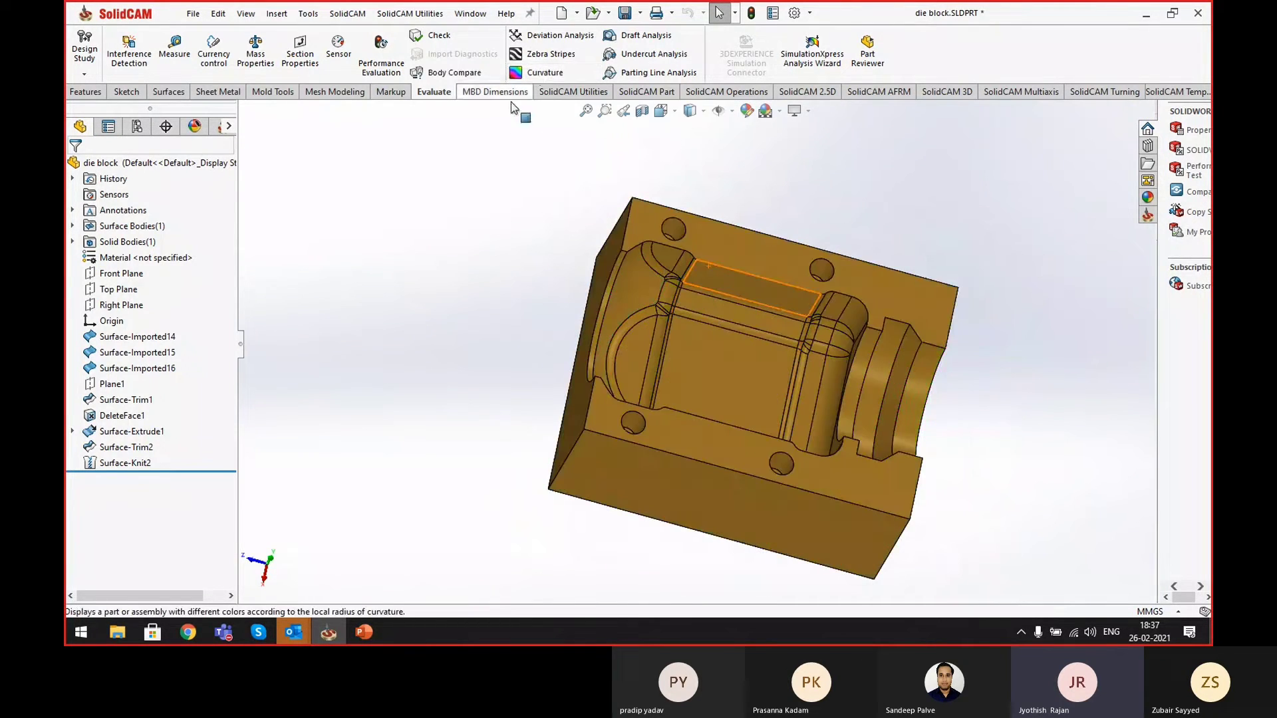
- Run a 3-degree draft analysis on the die block, using its upper parting face as the reference, and check the cavity faces
middle_drag(751, 185, 676, 167)
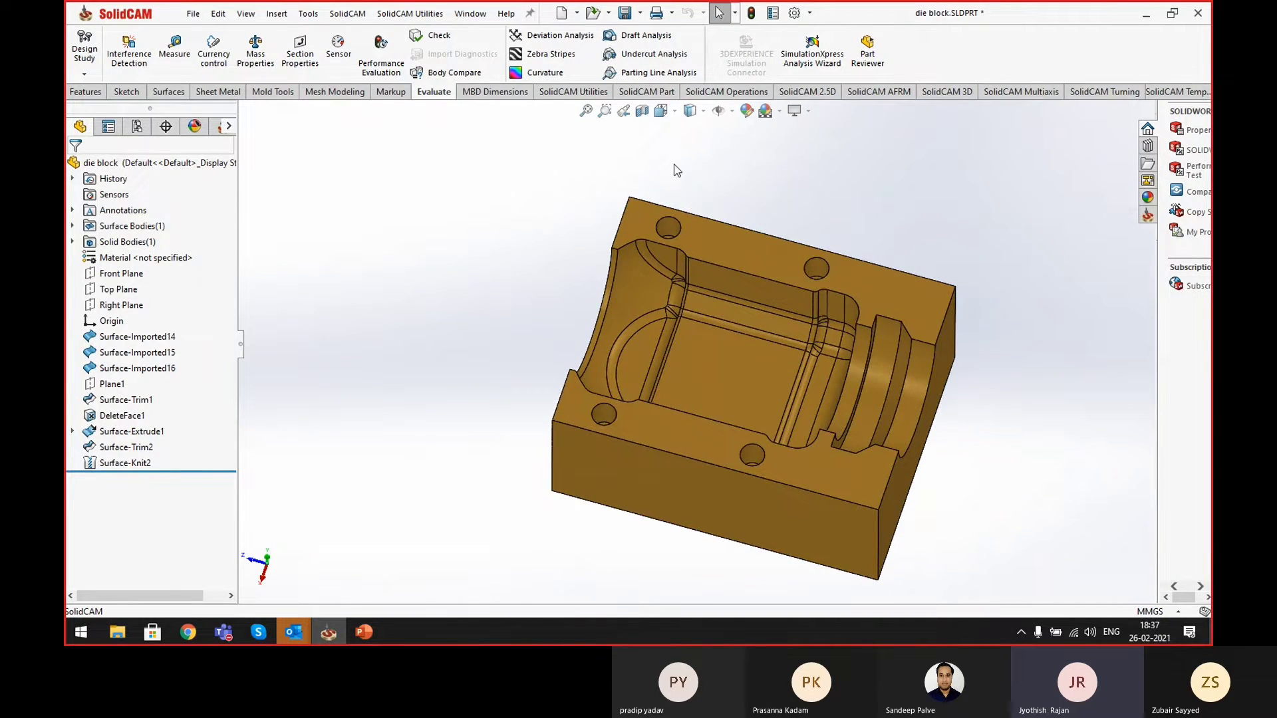
click(642, 35)
click(717, 245)
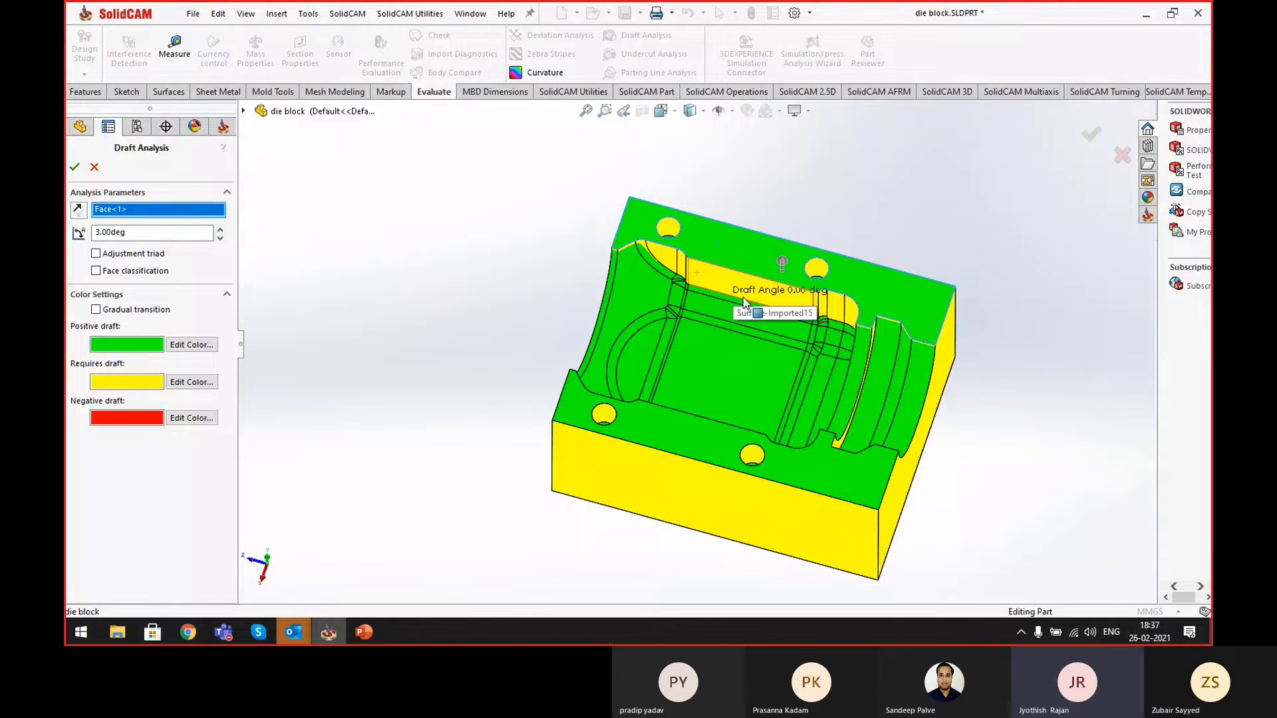
middle_drag(776, 311, 678, 256)
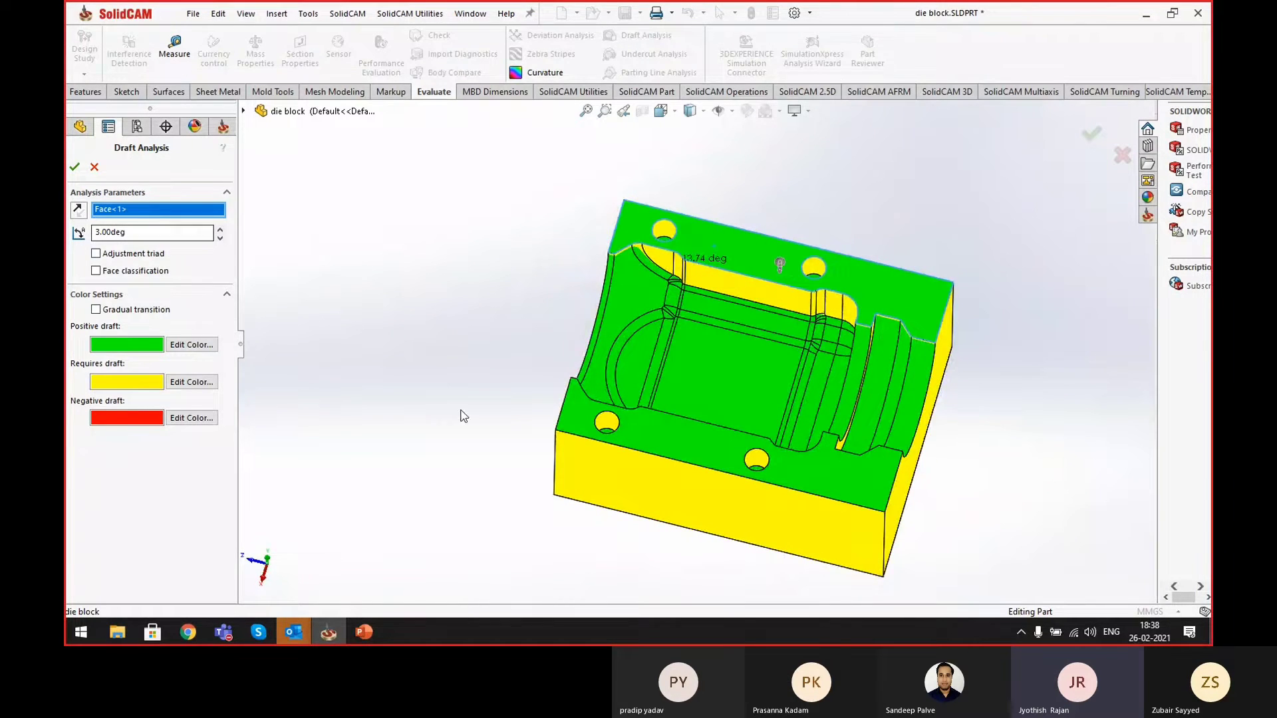
middle_drag(707, 413, 788, 323)
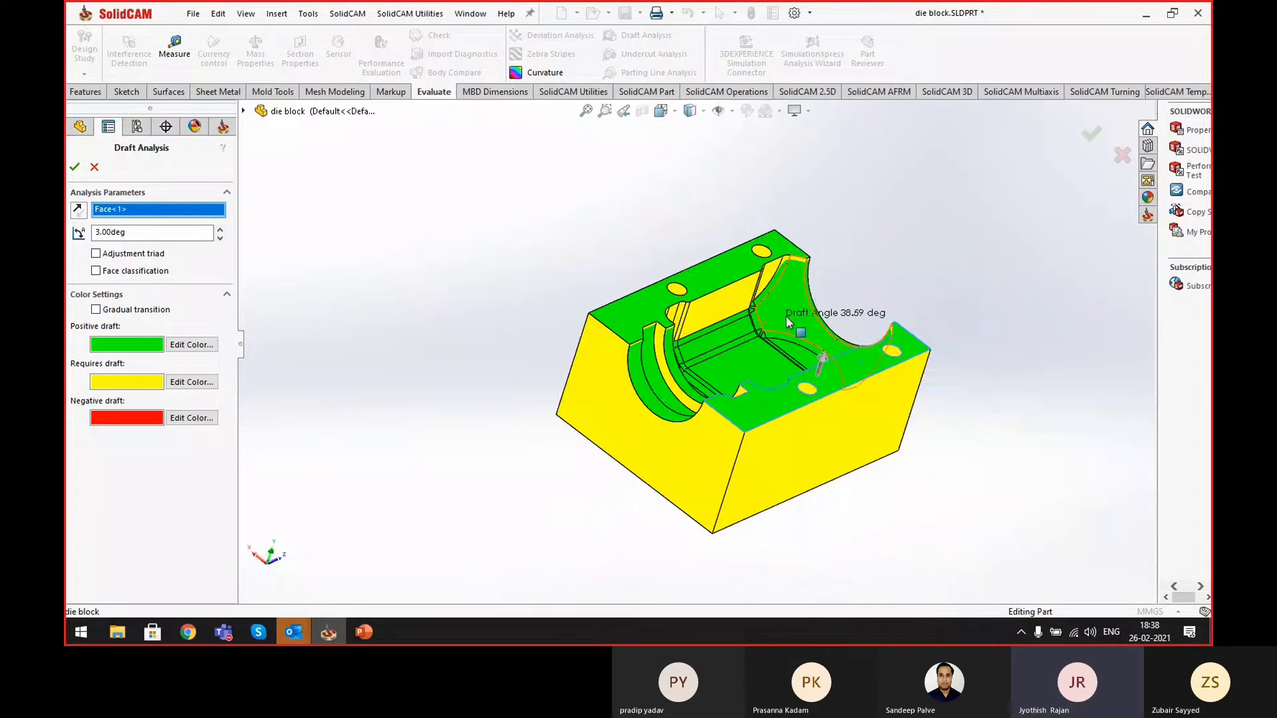
- Examine the draft of the cavity side walls and stepped groove up close, and exit the analysis without keeping it
scroll(785, 318, down, 5)
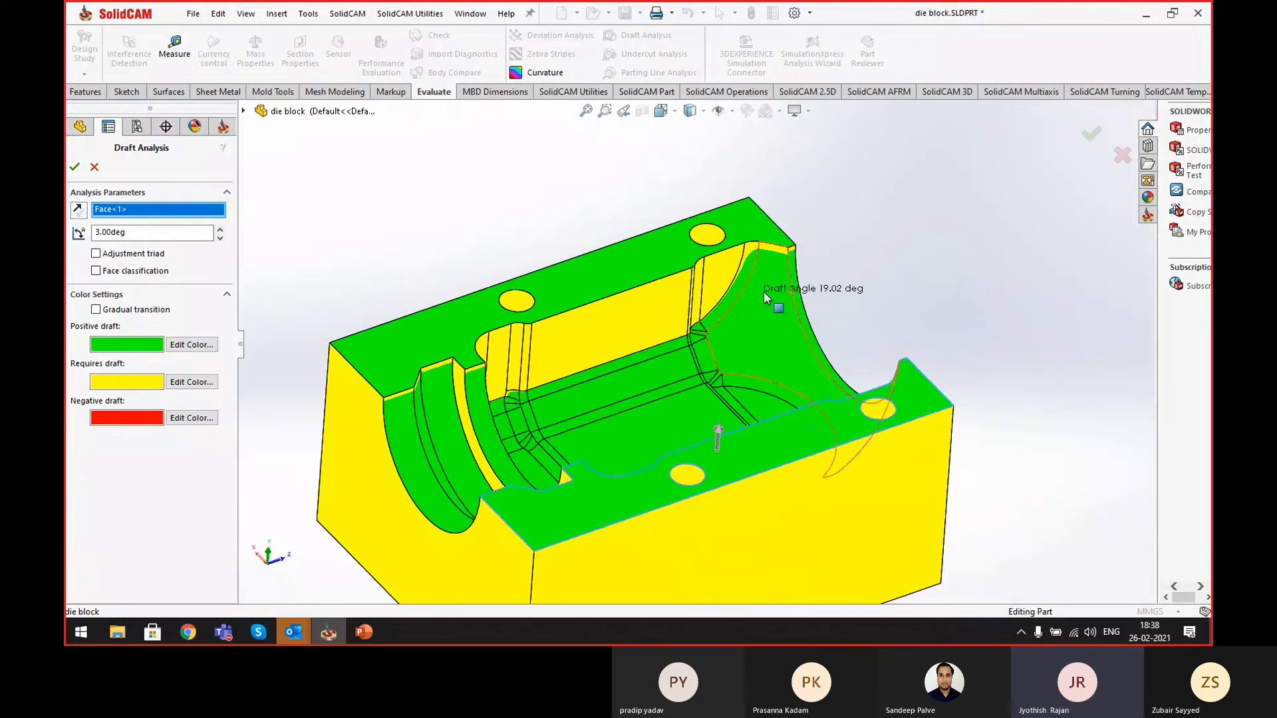
scroll(767, 297, down, 2)
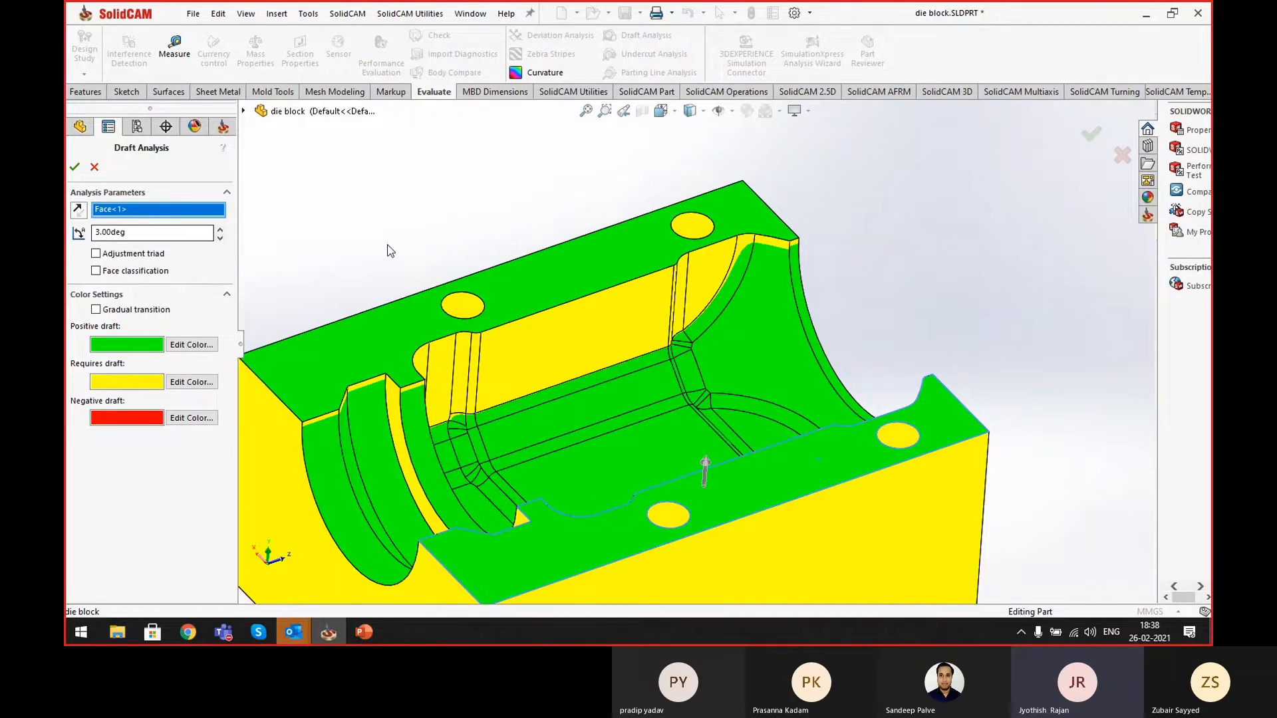
scroll(598, 359, up, 2)
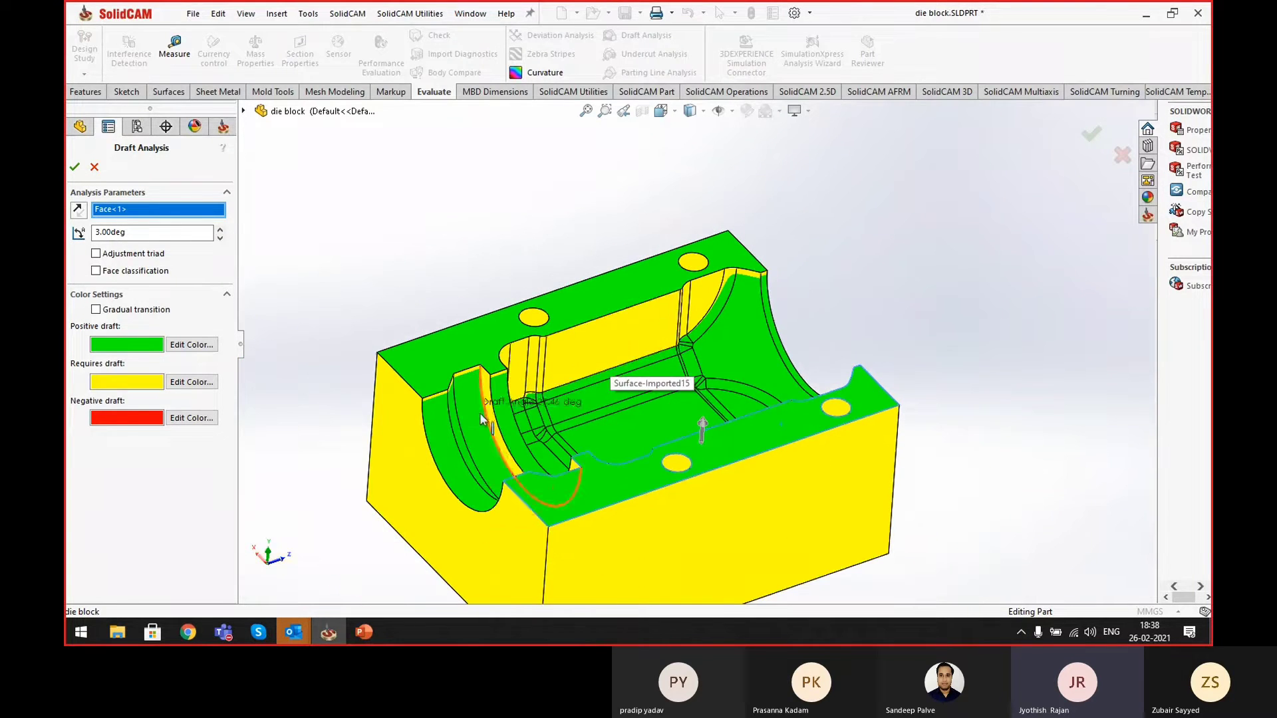
middle_drag(480, 418, 732, 352)
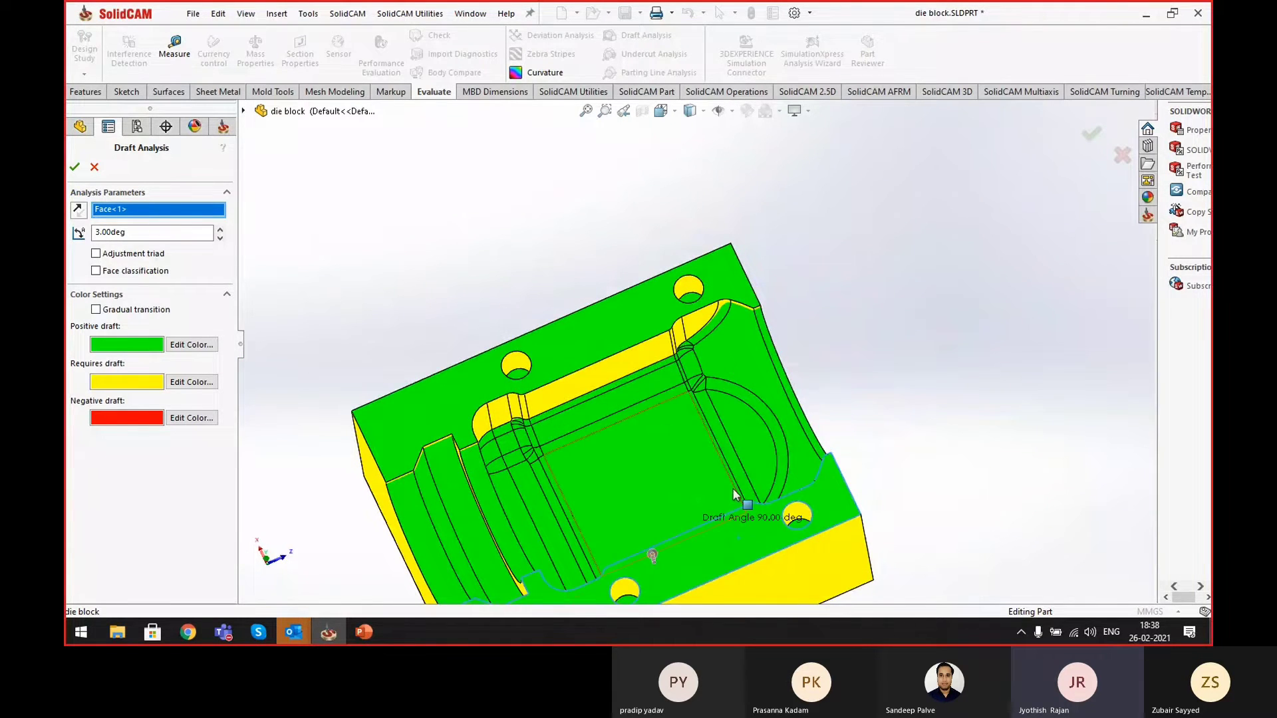
middle_drag(734, 494, 699, 362)
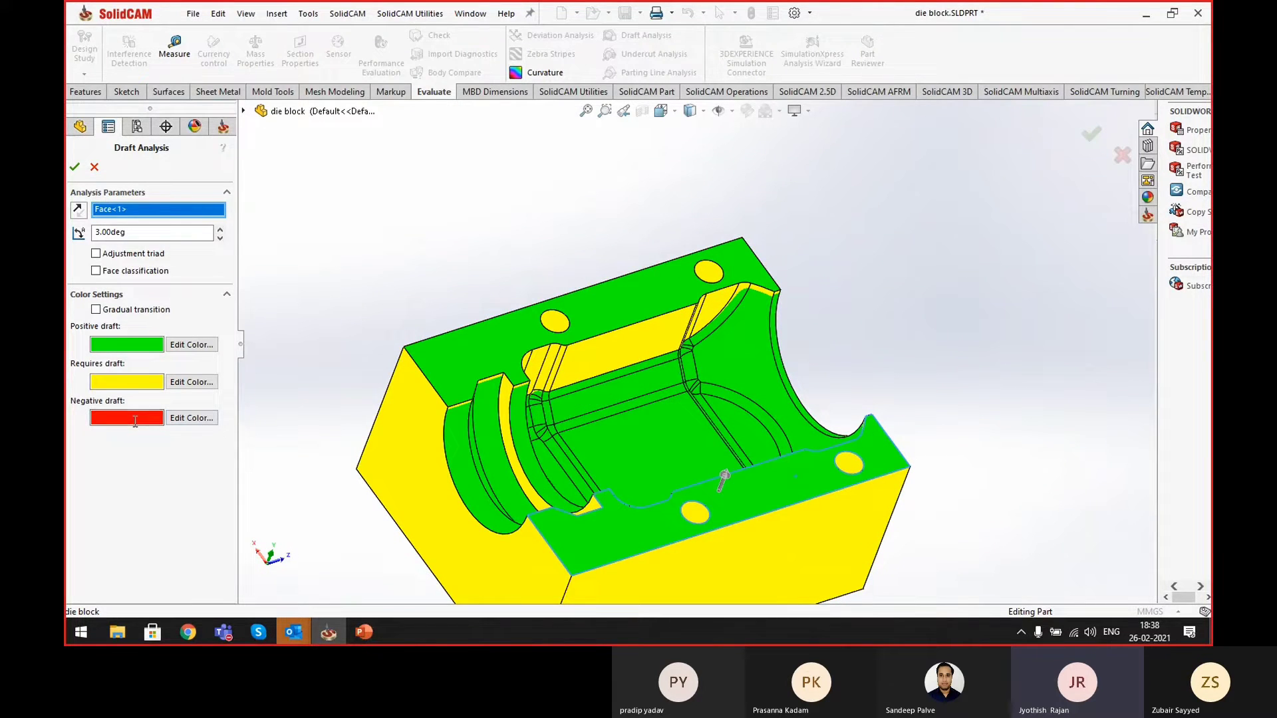
click(95, 168)
- Inspect the stepped semicircular groove at the cavity's end by highlighting its side wall and floor faces
middle_drag(546, 302, 648, 421)
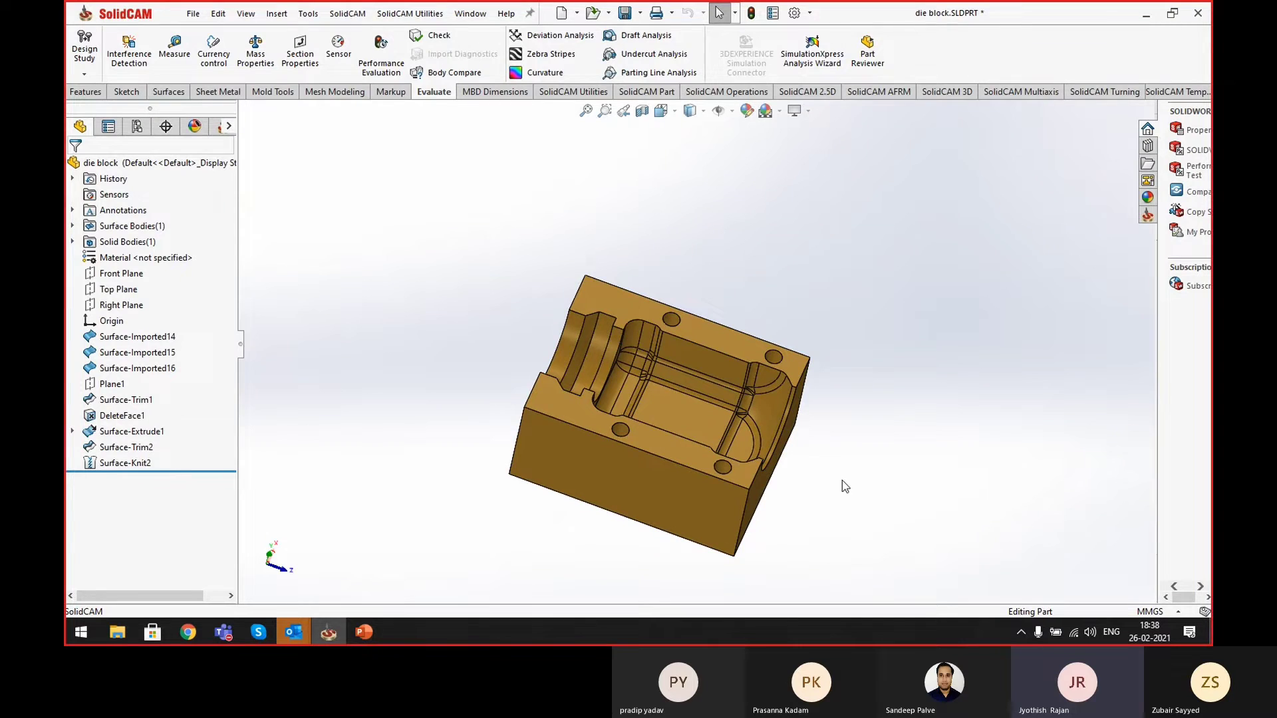
scroll(533, 260, down, 3)
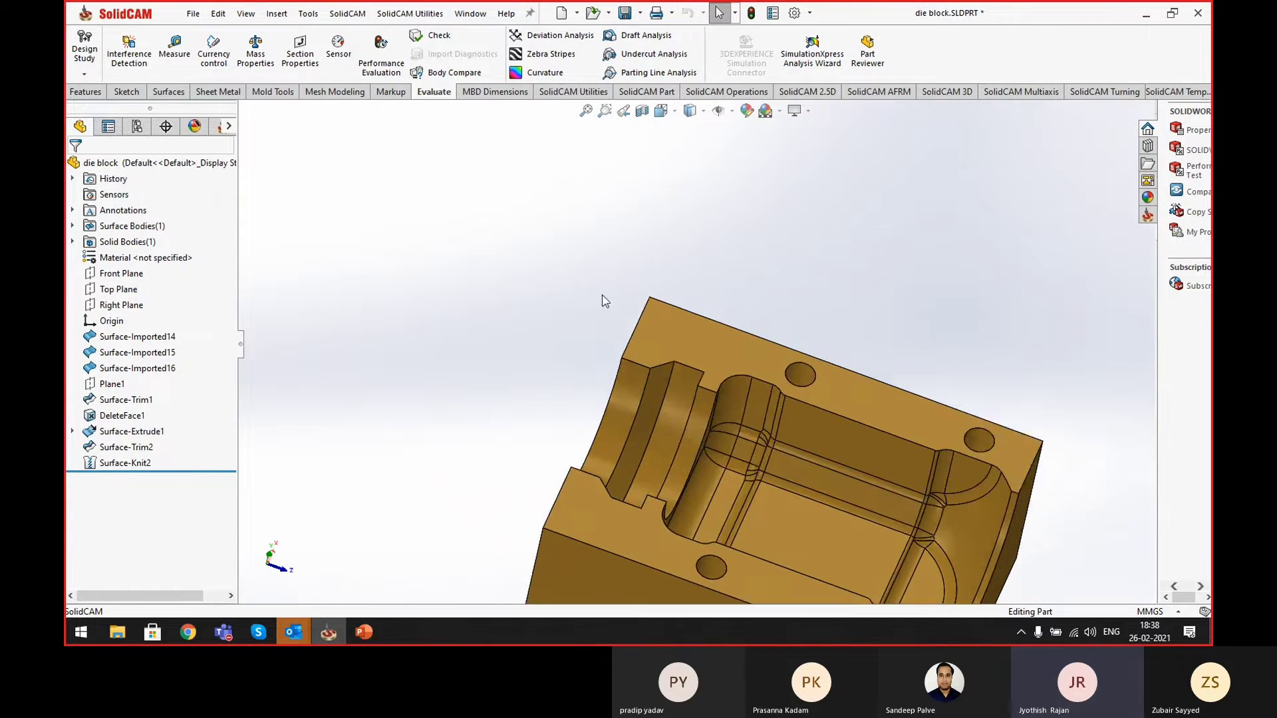
middle_drag(729, 363, 721, 401)
scroll(712, 388, down, 3)
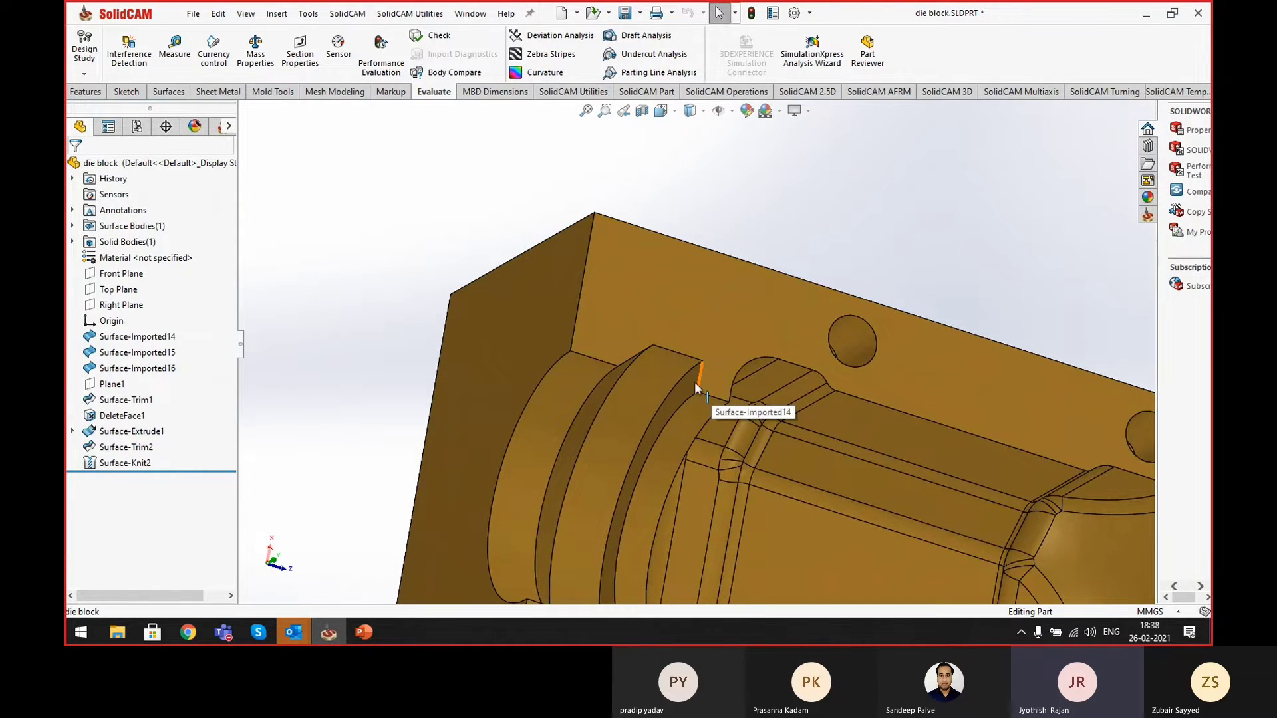
click(694, 376)
click(694, 373)
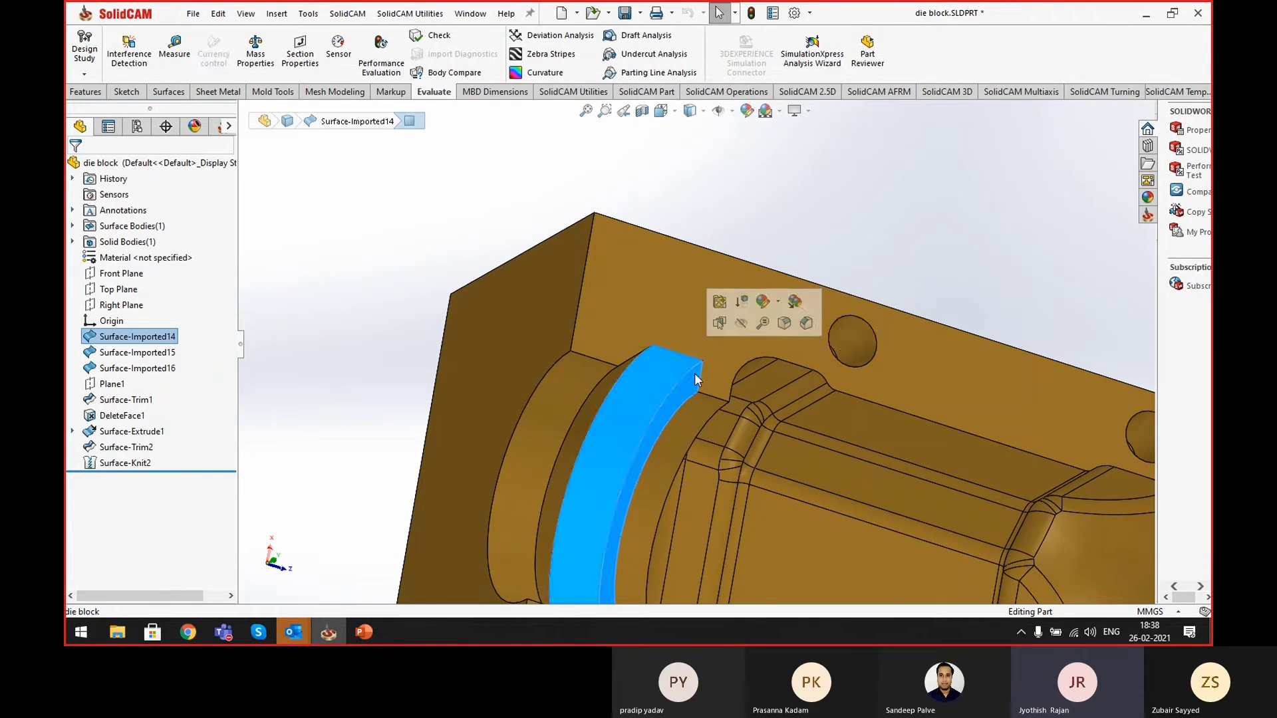
middle_drag(694, 366, 653, 369)
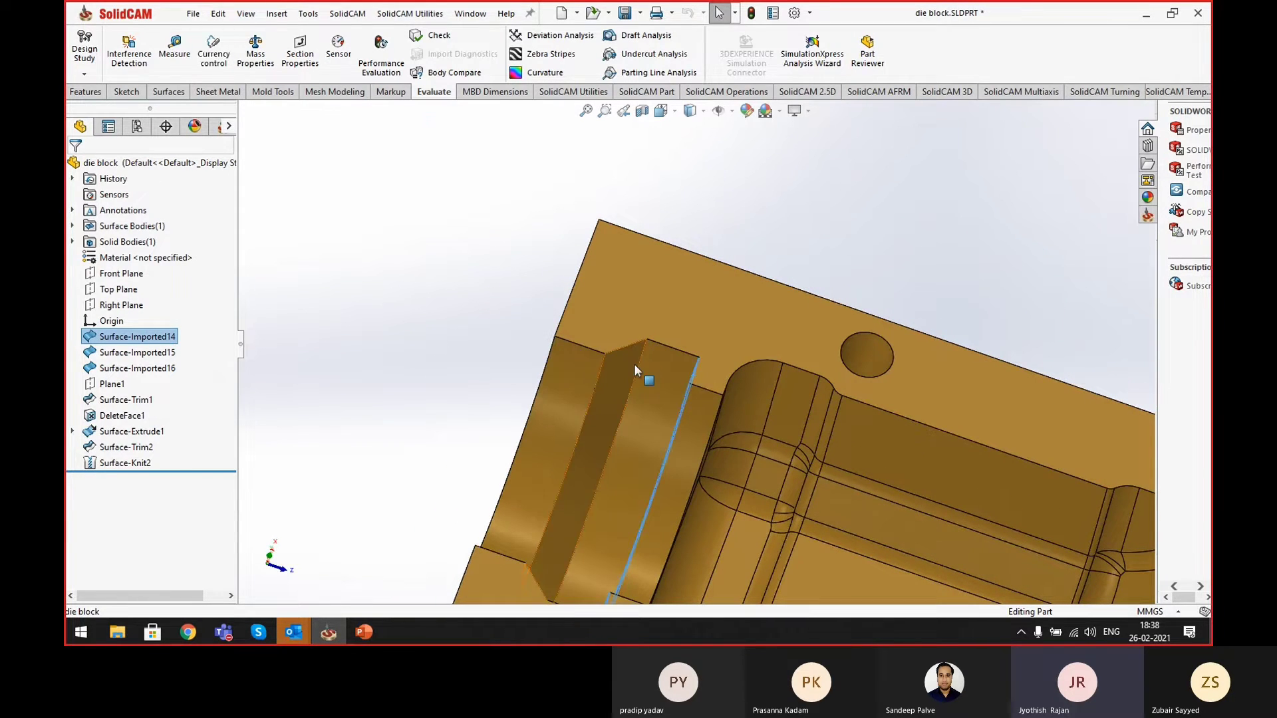
click(652, 369)
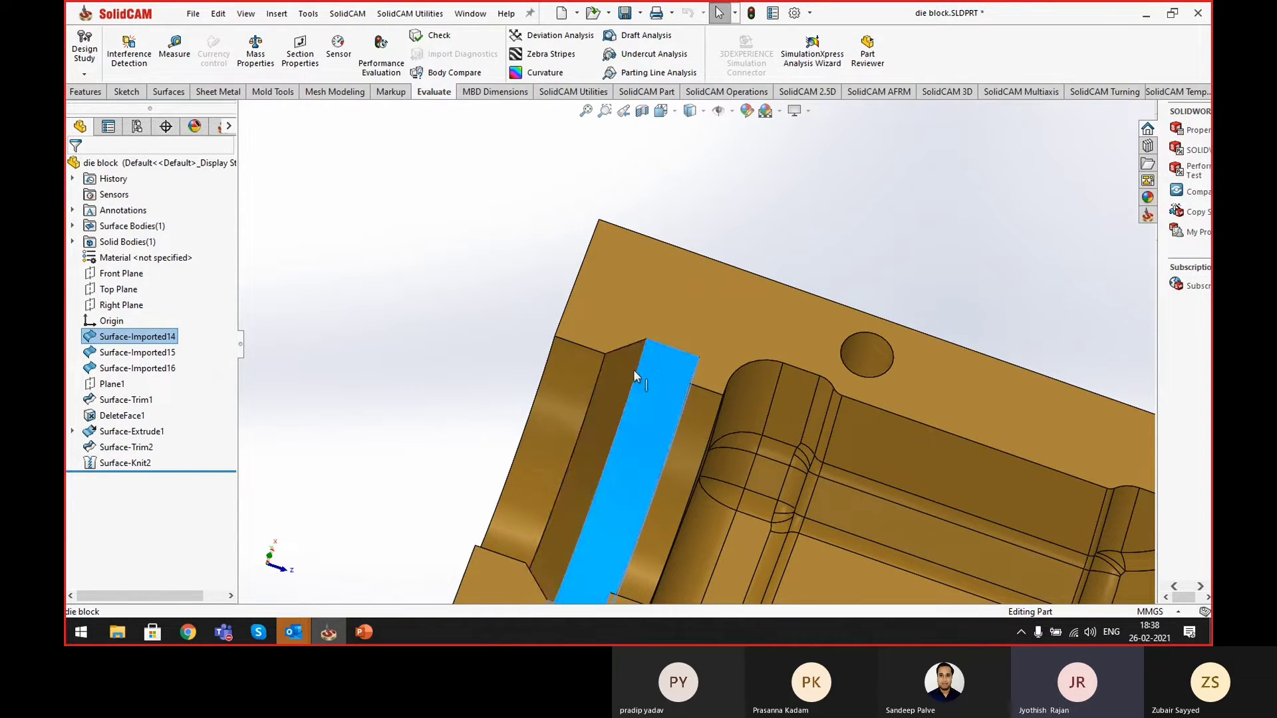
click(428, 294)
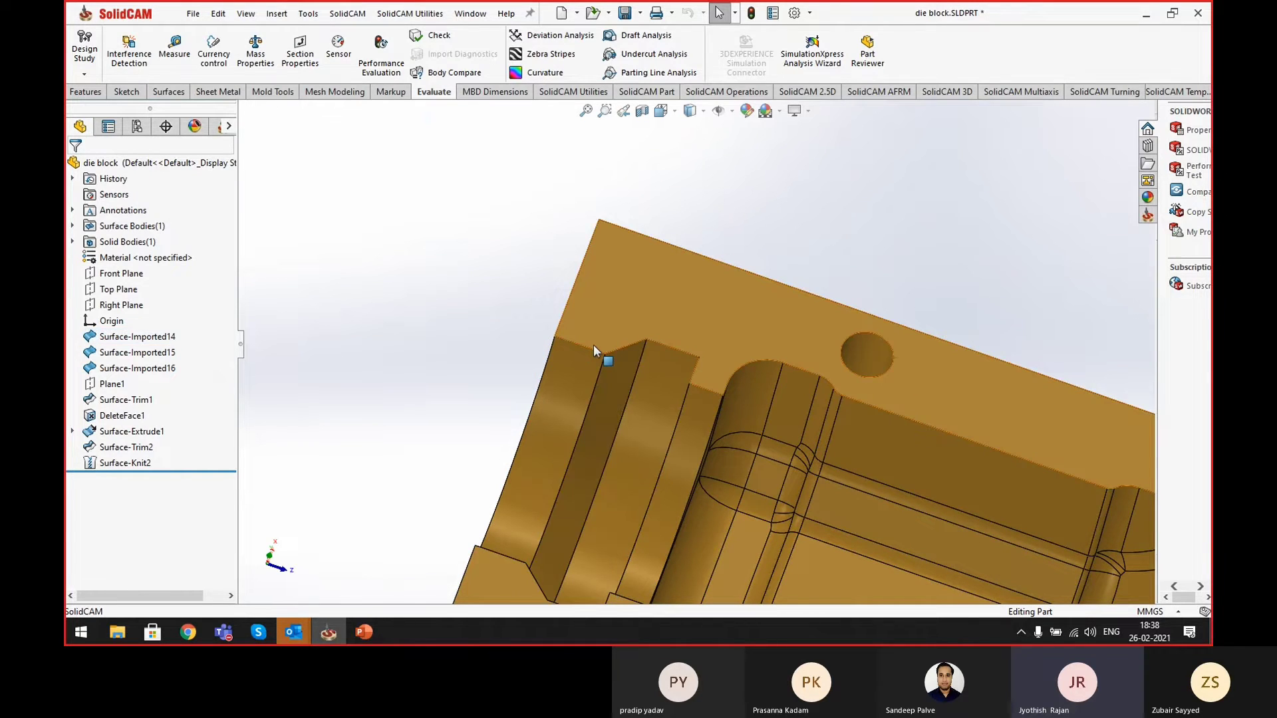
- Examine where the groove's floor meets its sloped face and steep side wall, highlighting these faces, and clear the selection
click(625, 374)
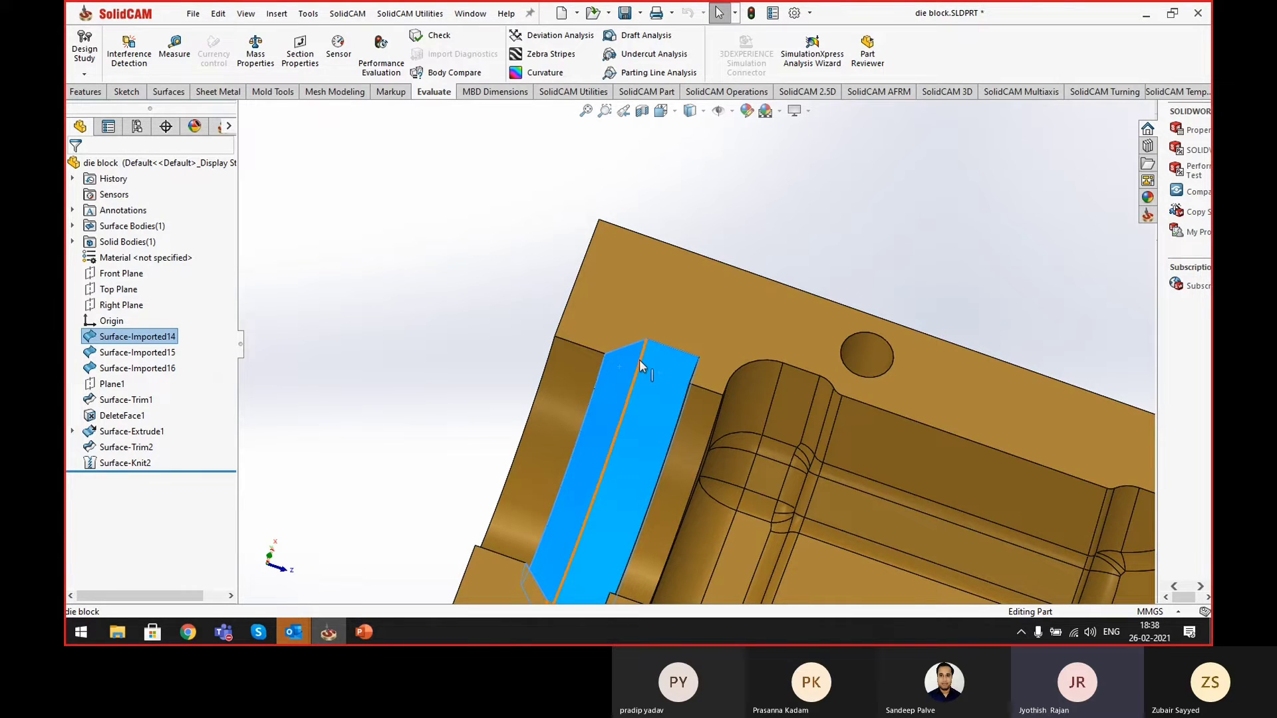
middle_drag(652, 369, 701, 398)
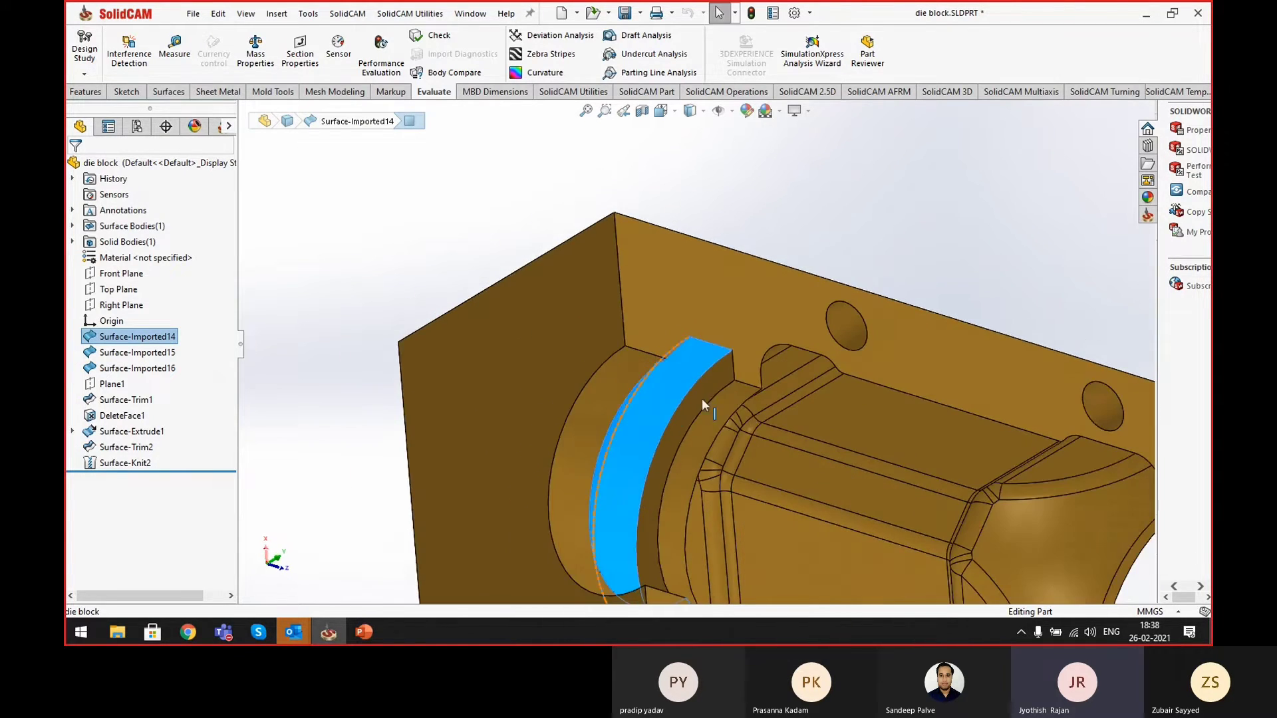
click(561, 296)
click(704, 374)
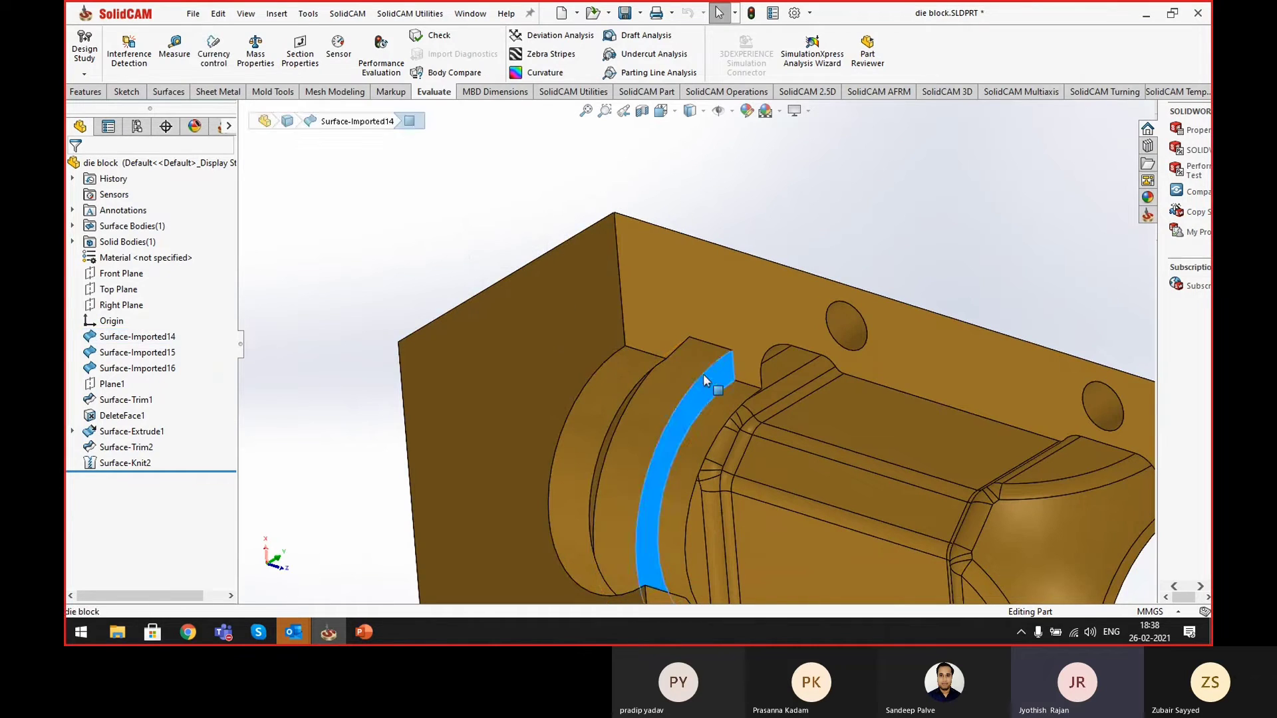
ctrl+click(689, 353)
middle_drag(712, 354, 667, 299)
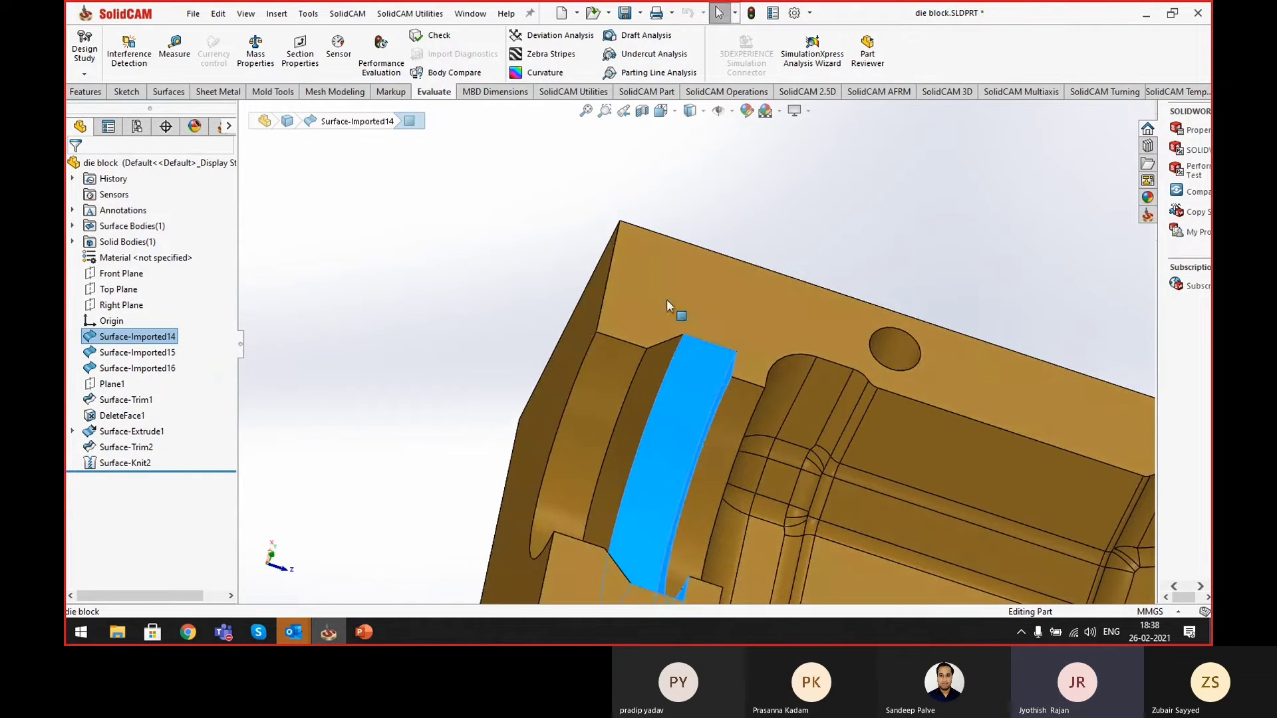
click(980, 246)
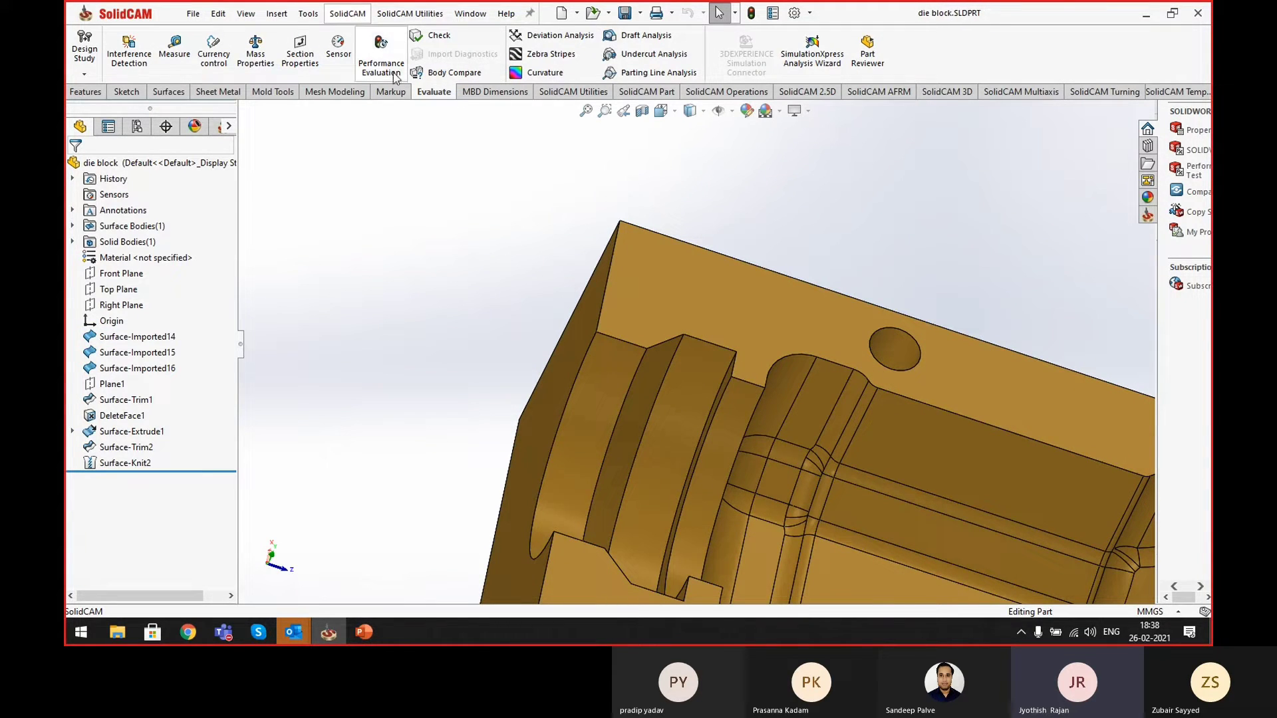
- Create an external metric milling CAM-Part named die block-1 in the model's directory, using the AMS-850_Durga Industries machine
click(348, 14)
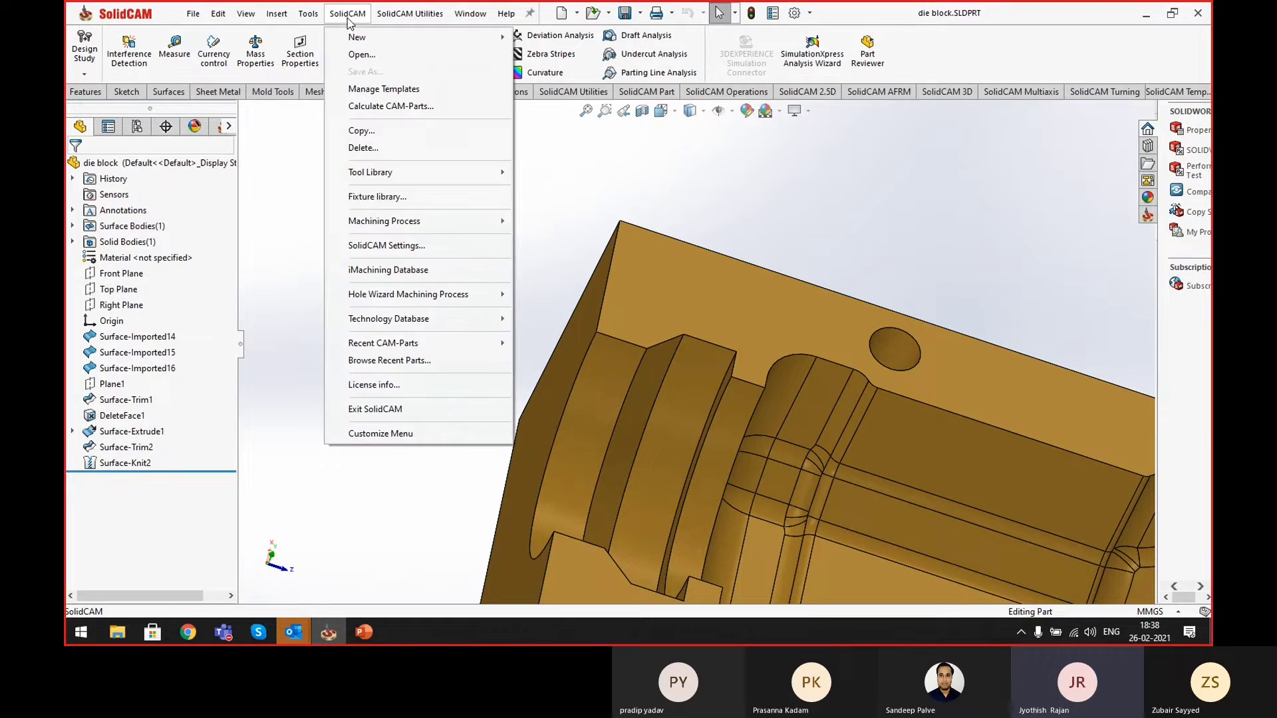
mouse_move(359, 37)
click(632, 39)
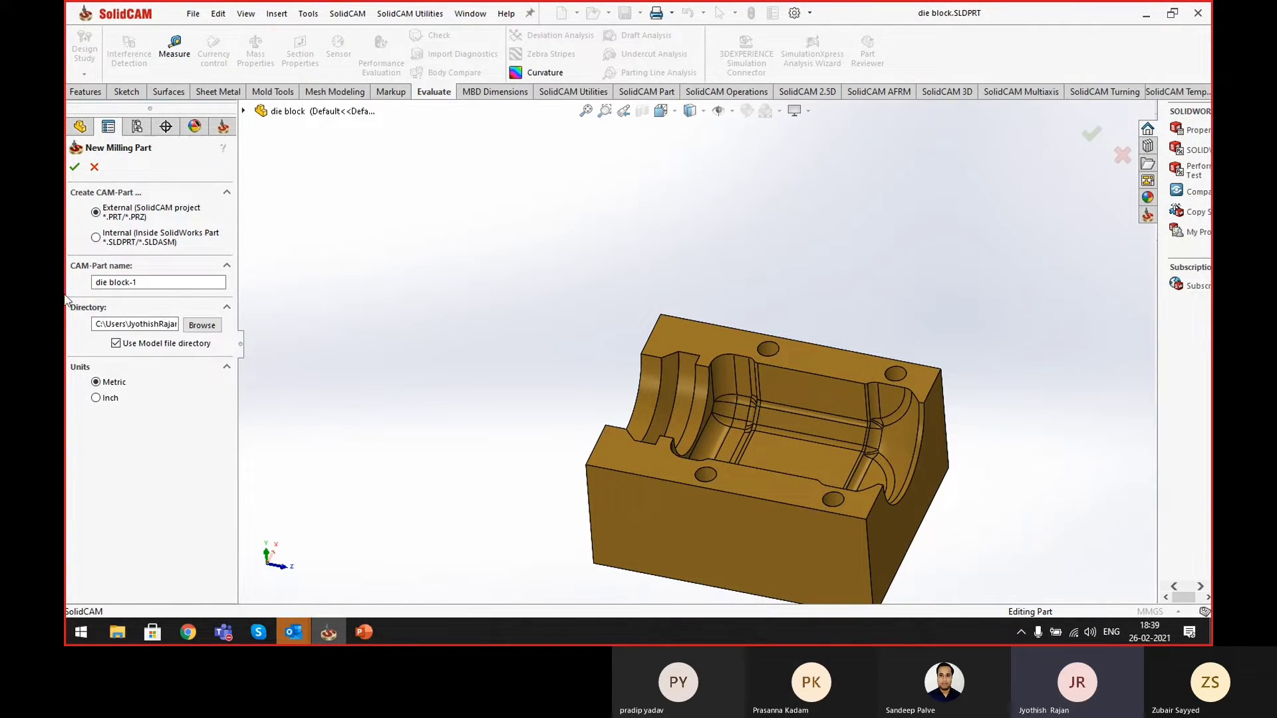
click(75, 168)
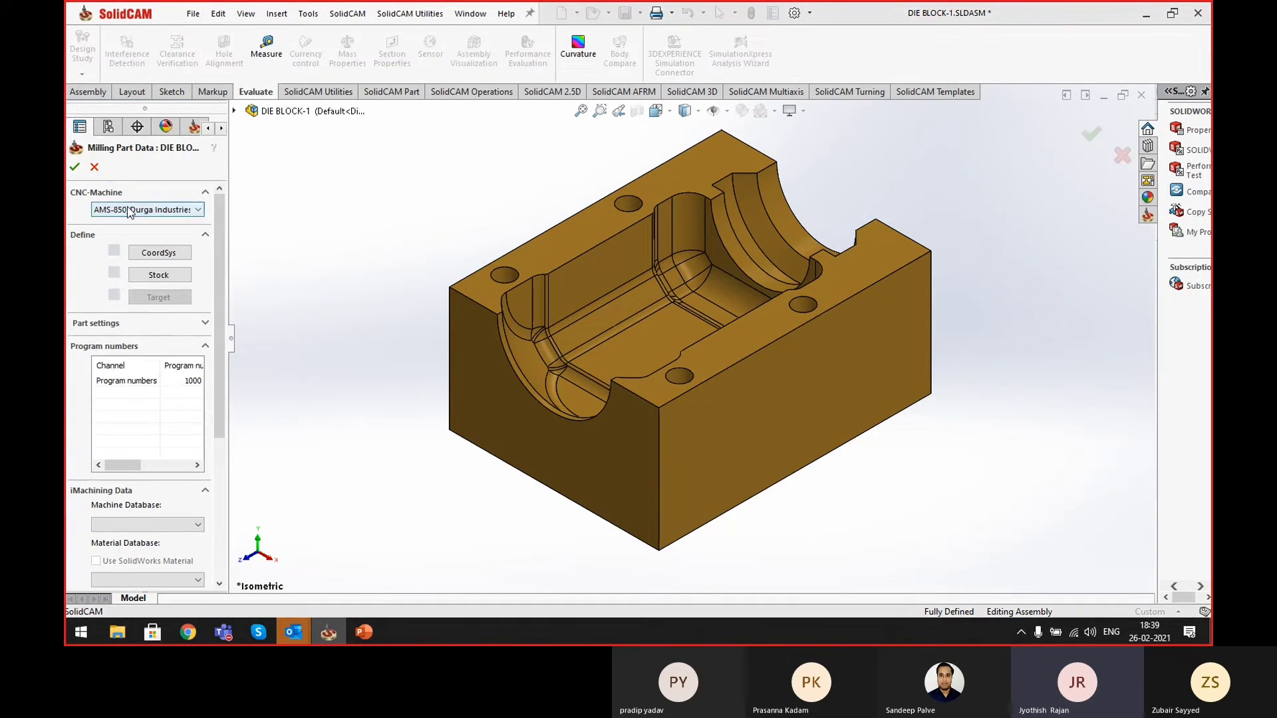
click(127, 208)
click(151, 186)
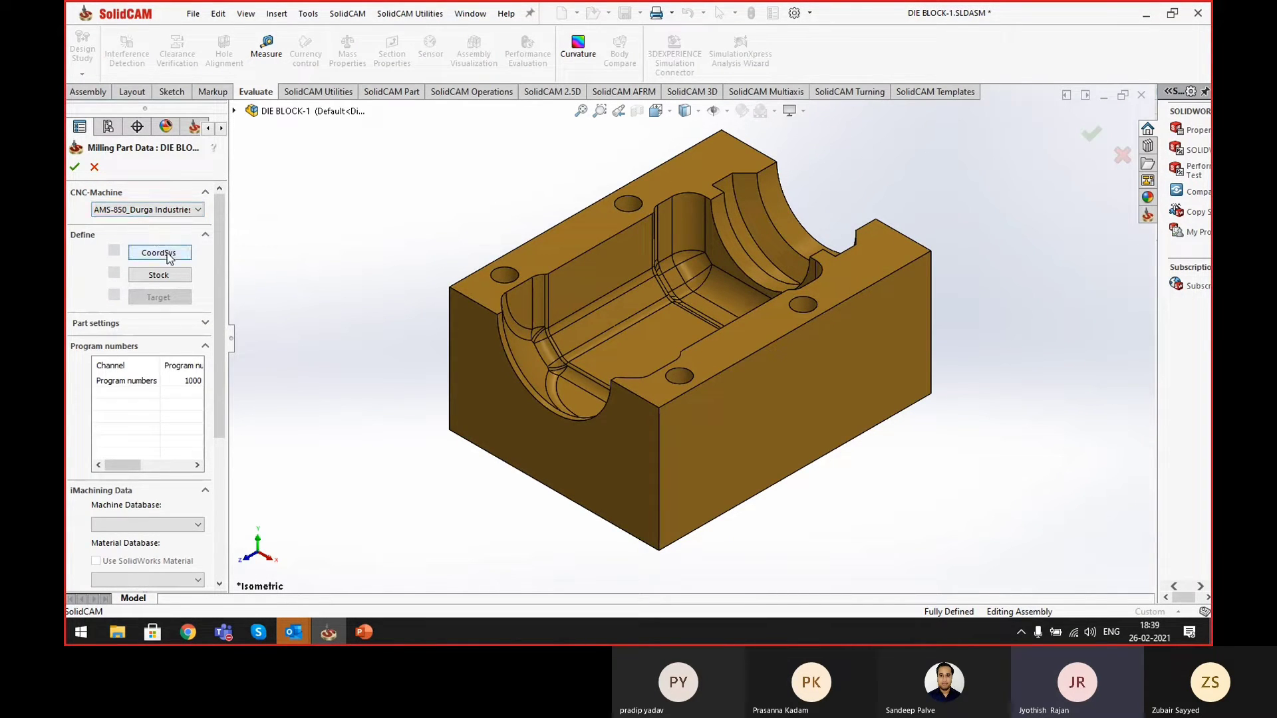
- Define the machine coordinate system from the block's upper parting face, with its origin at the top center of the model box
click(167, 255)
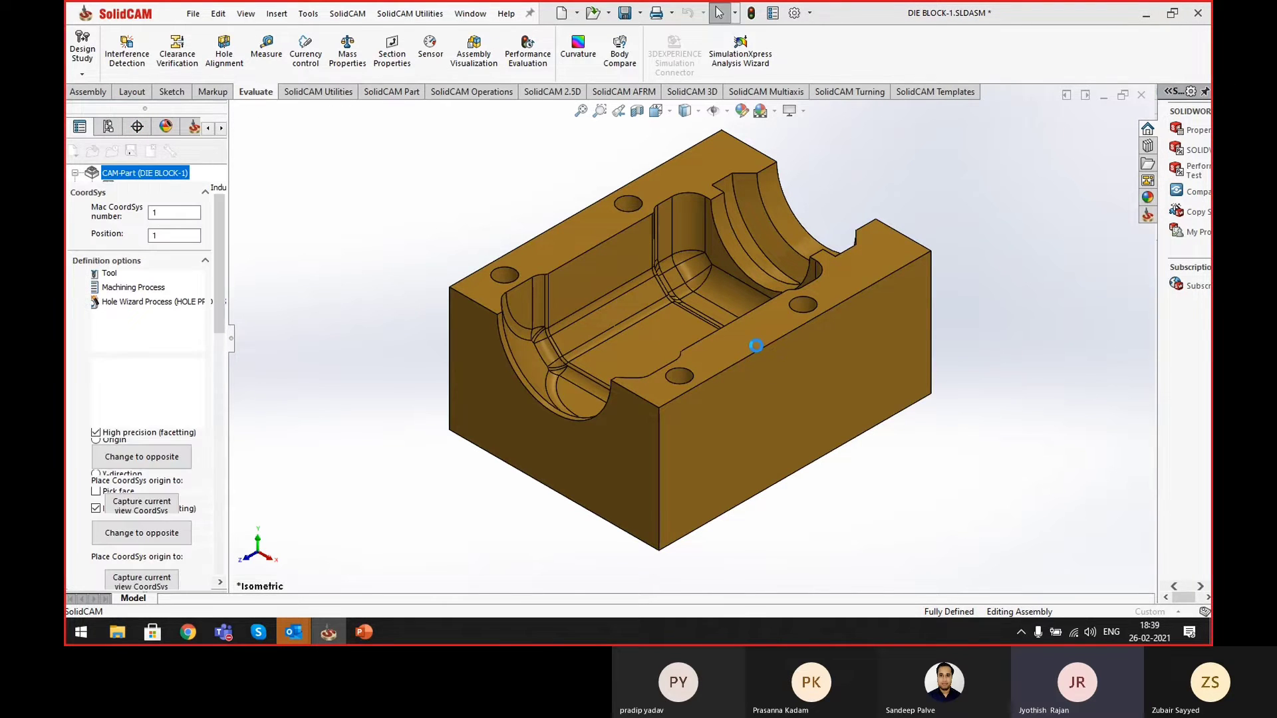
middle_drag(755, 357, 729, 443)
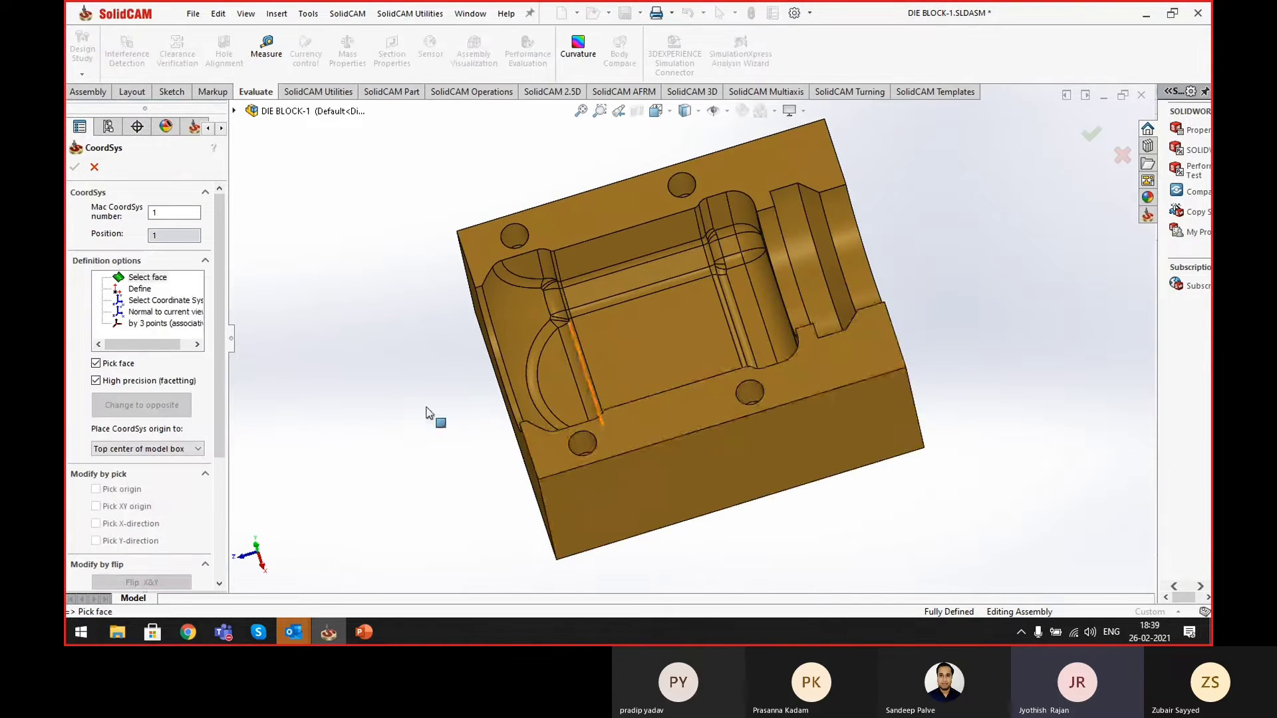
click(163, 450)
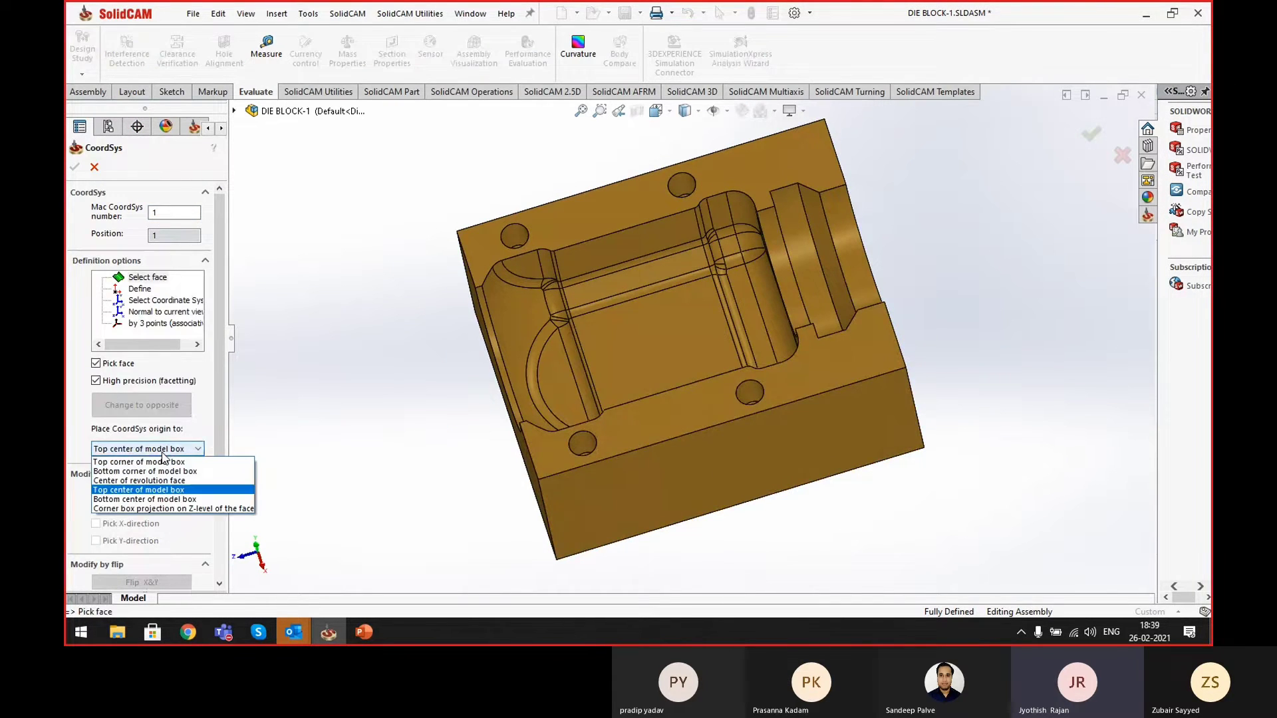
click(138, 490)
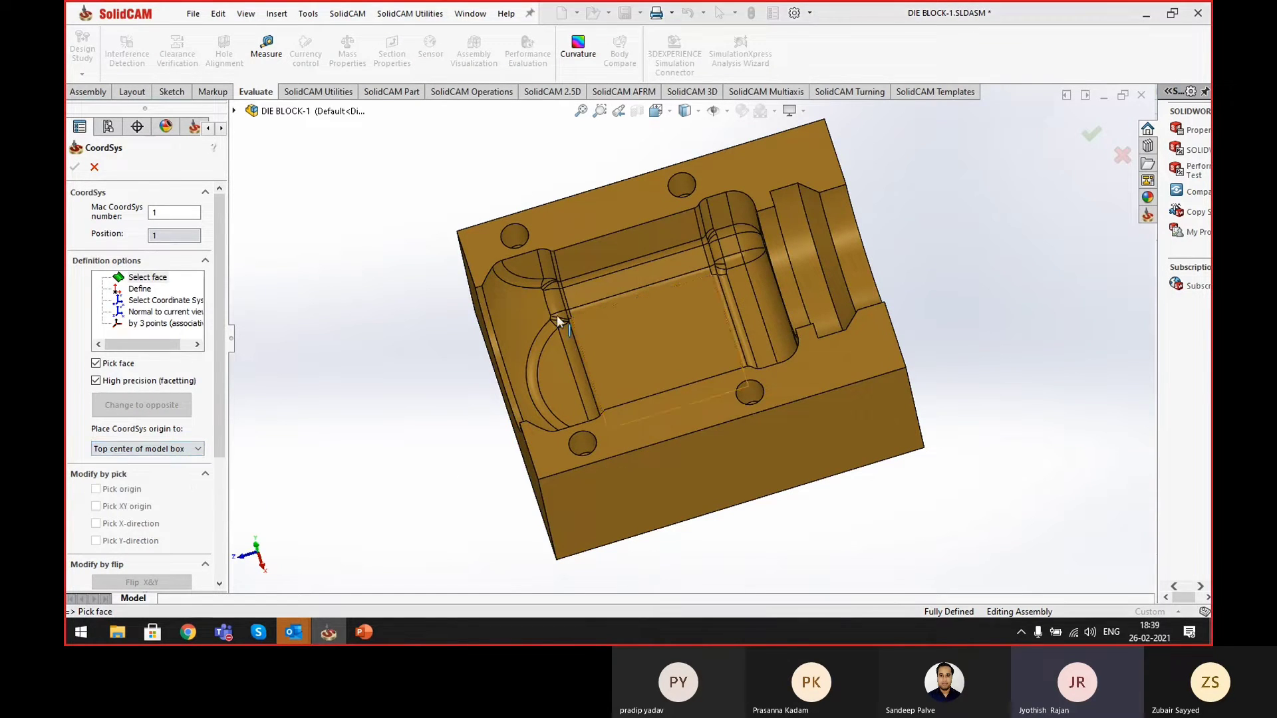
click(596, 207)
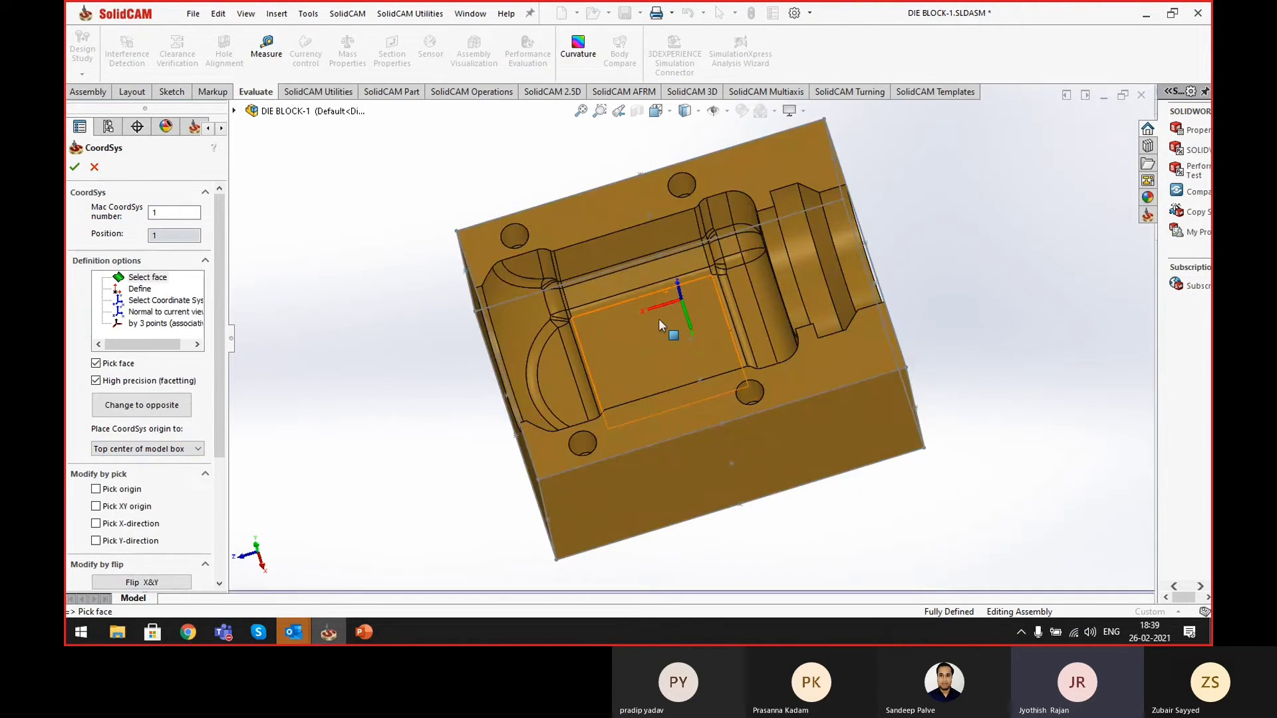
- Examine the coordinate system's axis directions against the cavity from above and at an angle
middle_drag(637, 244, 639, 244)
middle_drag(707, 297, 690, 386)
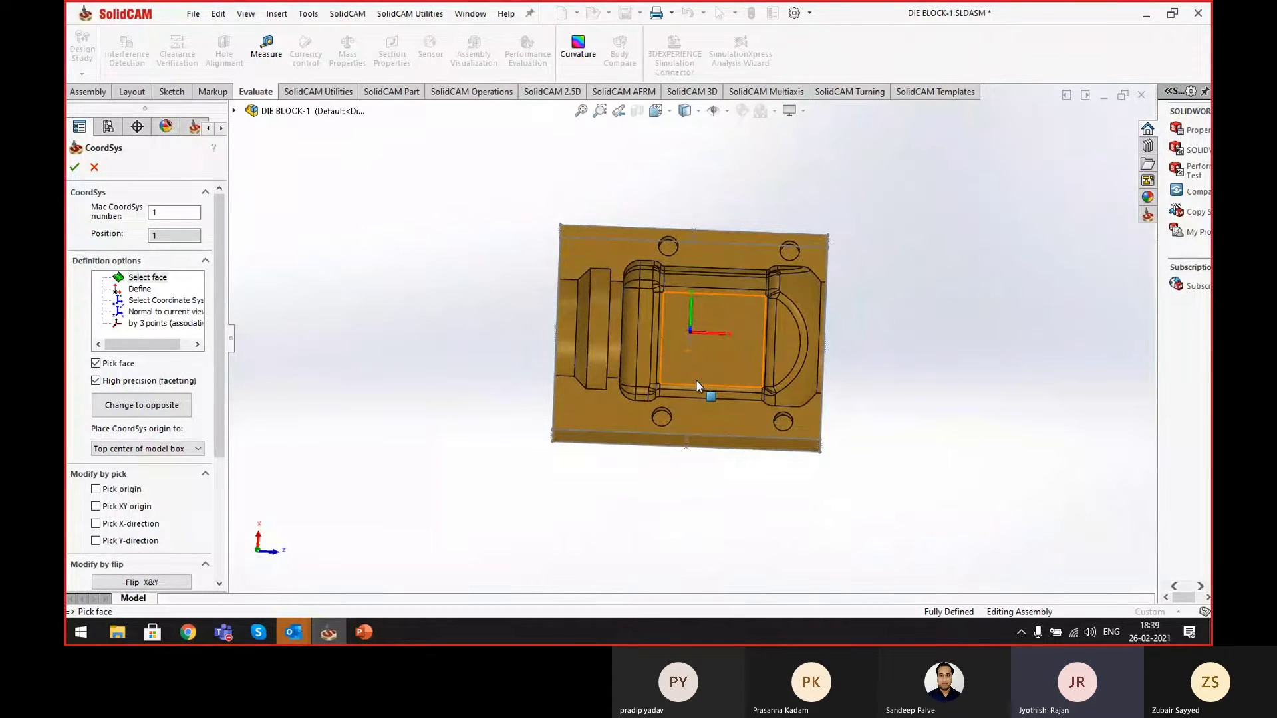
key(space)
click(604, 295)
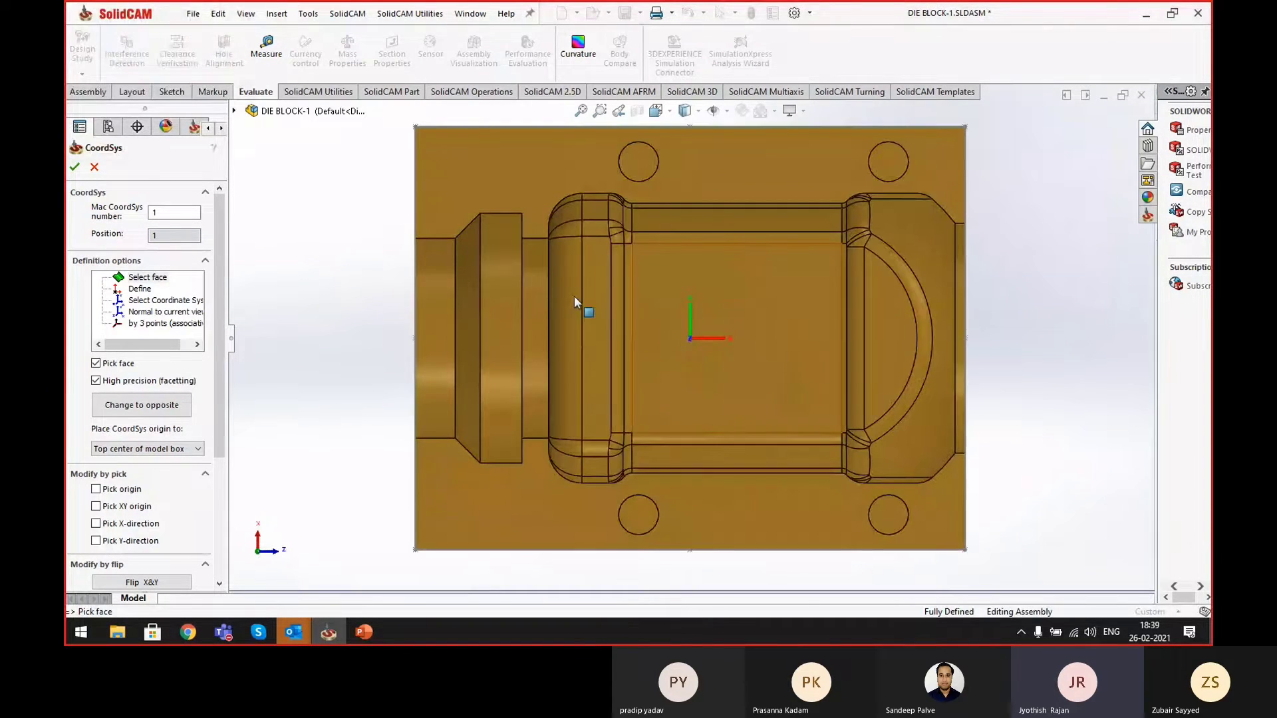
mouse_move(558, 335)
middle_down()
mouse_move(556, 305)
mouse_move(538, 333)
middle_up()
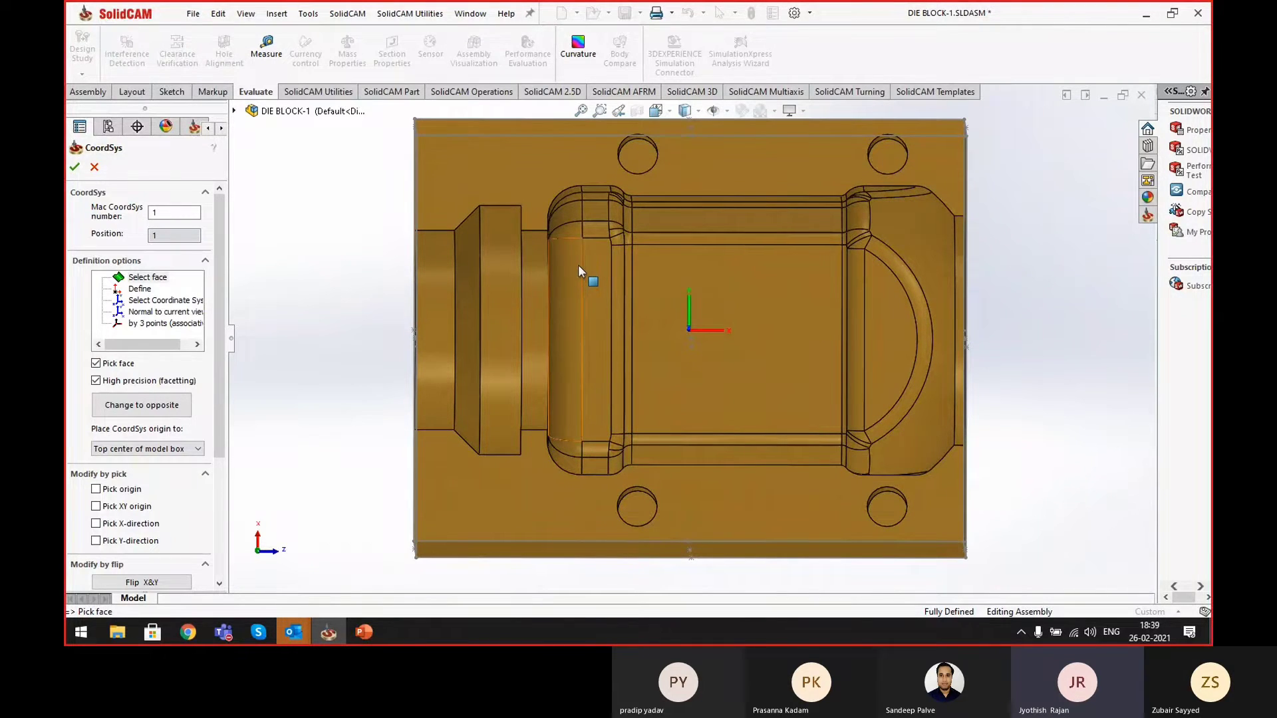
middle_drag(558, 285, 528, 265)
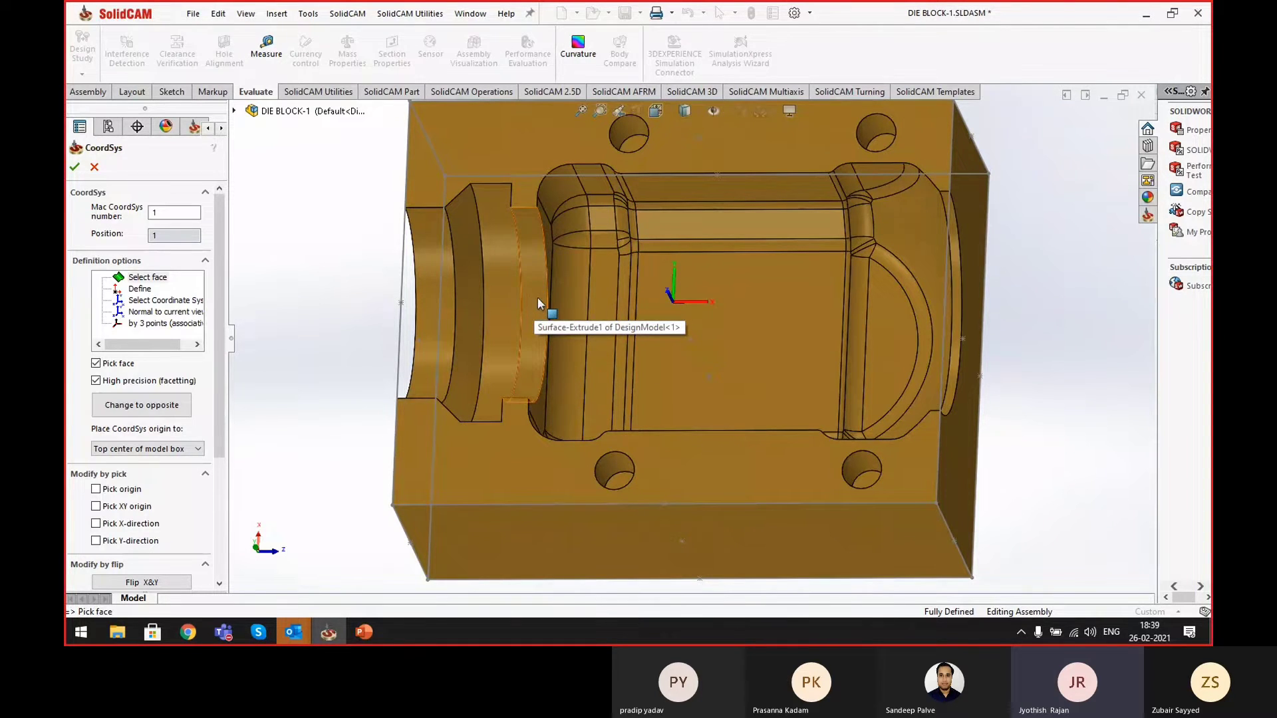
key(space)
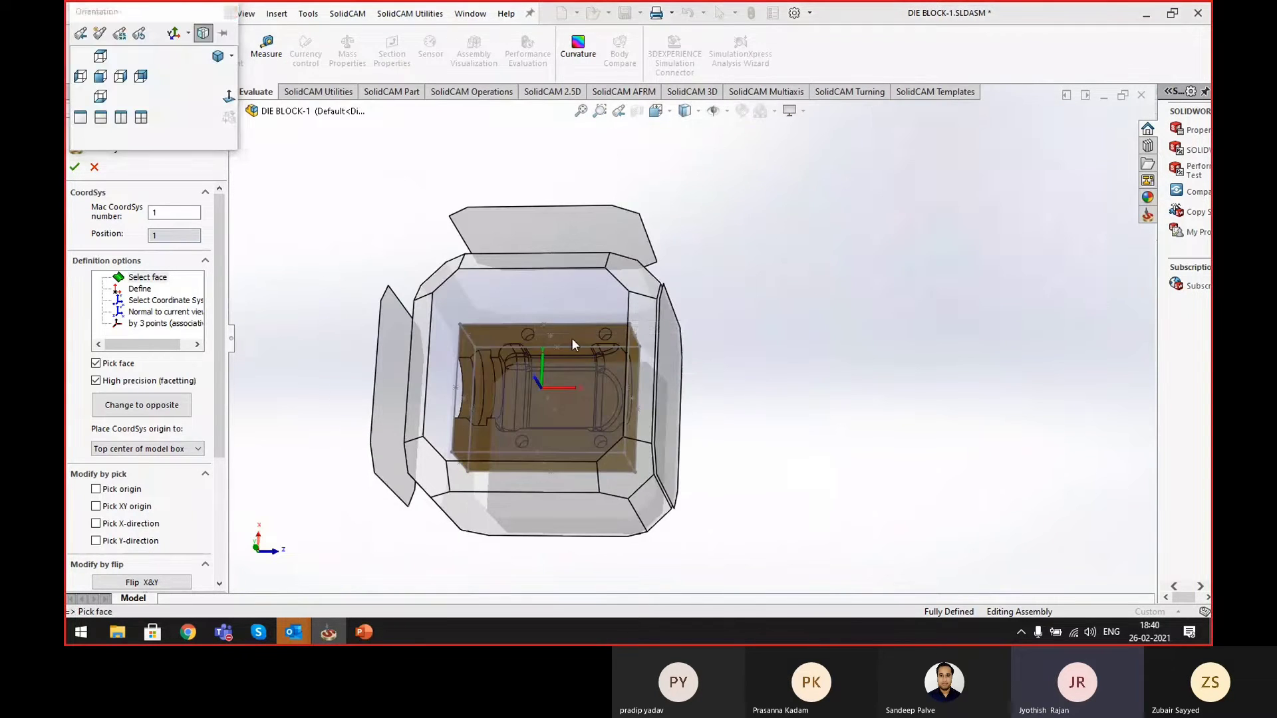
click(572, 338)
- Flip the coordinate system around Z, check it in a view normal to the parting face, and accept the definition
scroll(223, 388, down, 5)
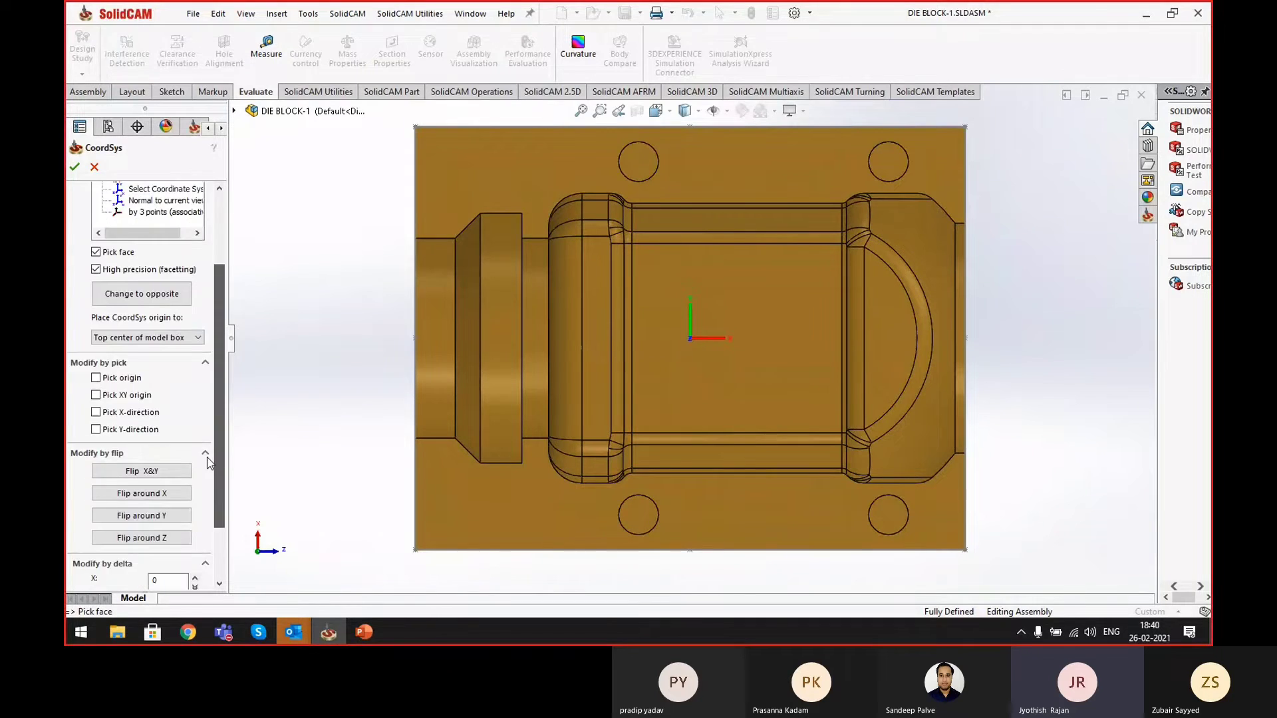
click(158, 466)
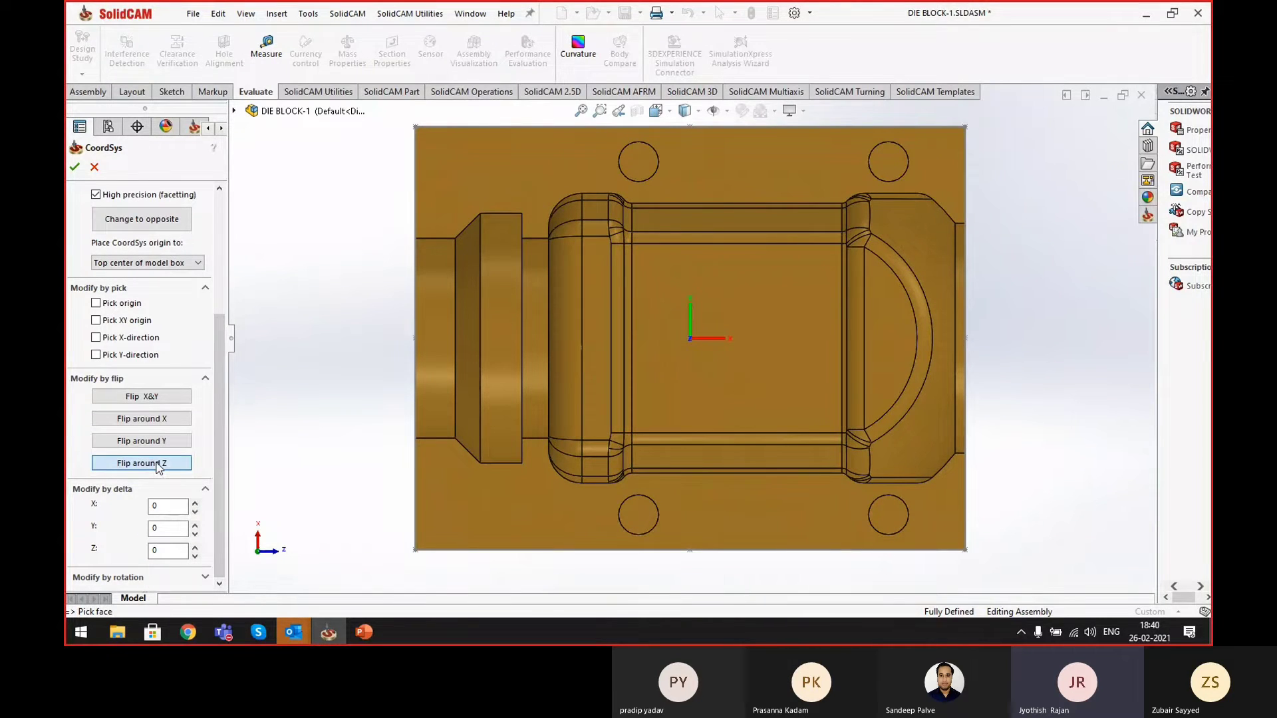
click(158, 466)
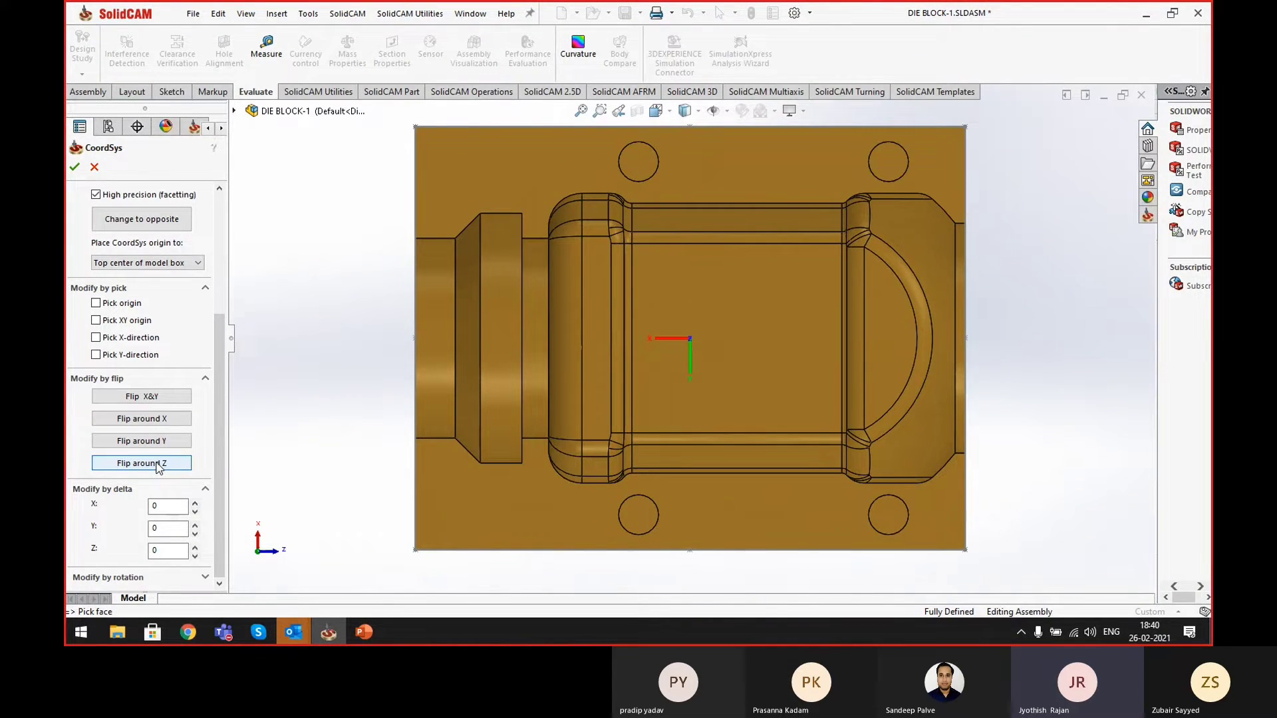
scroll(653, 426, up, 4)
middle_drag(665, 433, 900, 557)
key(ctrl+5)
key(space)
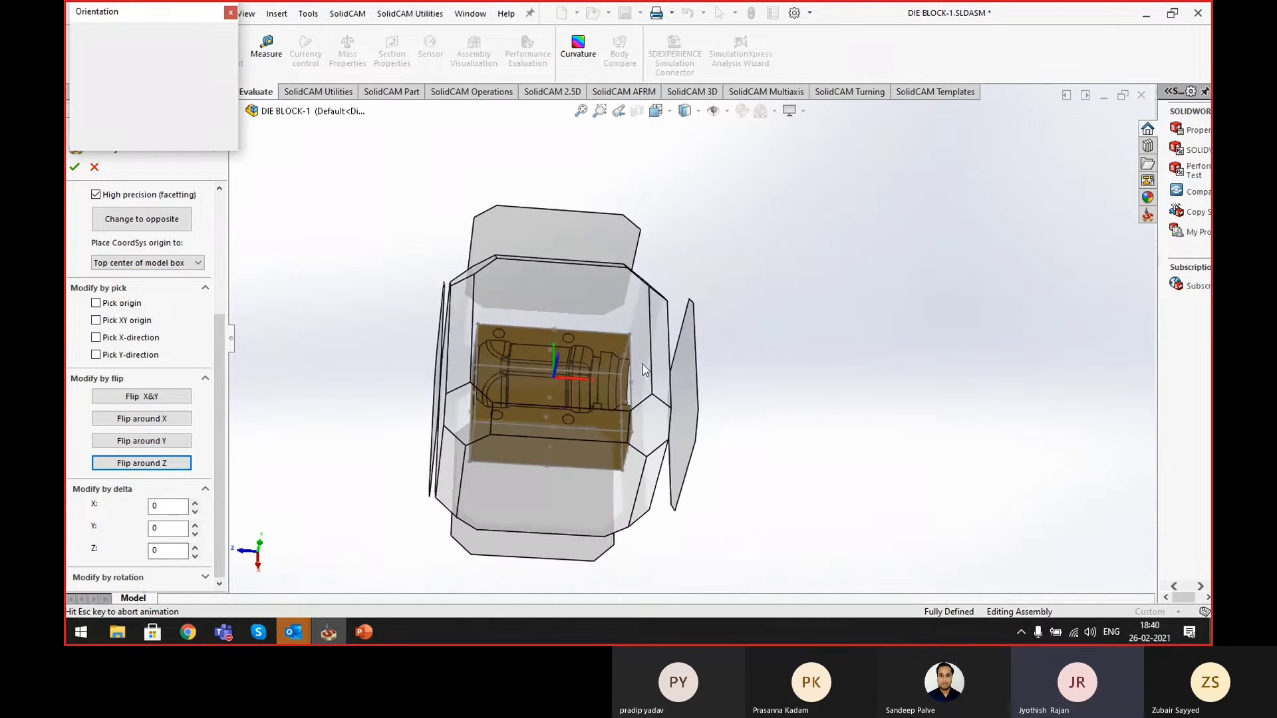
click(589, 290)
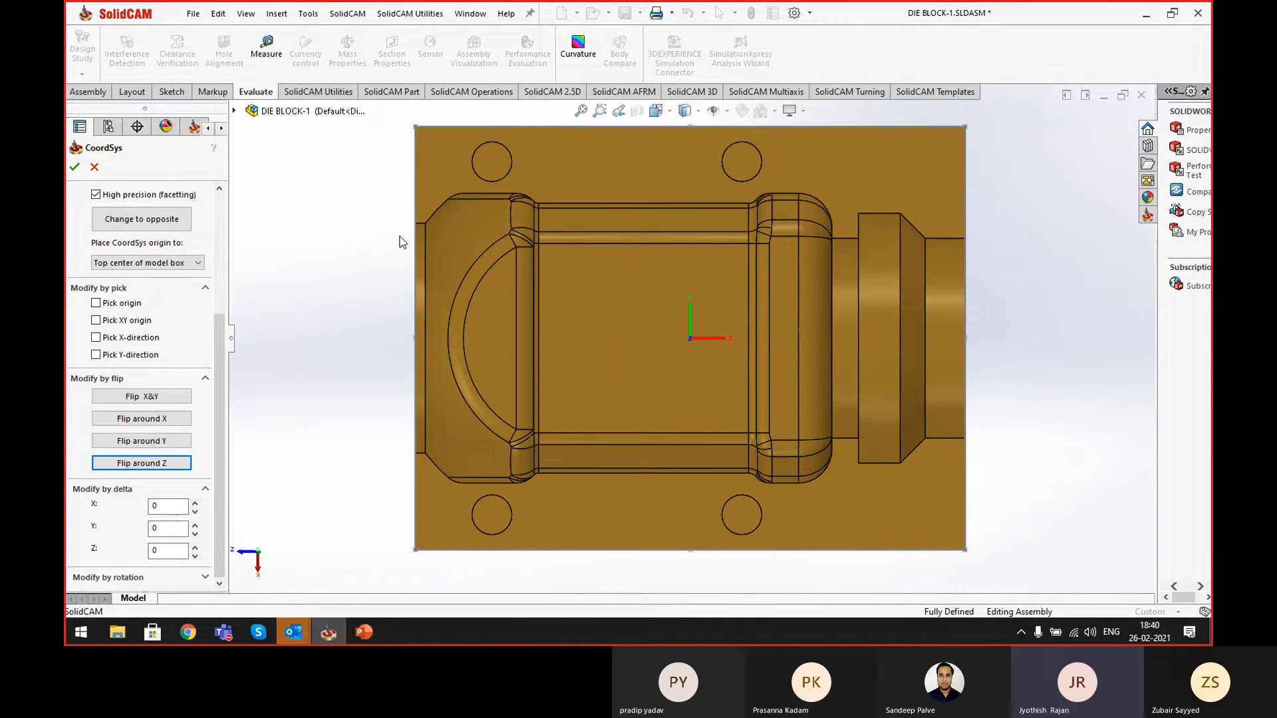
click(75, 167)
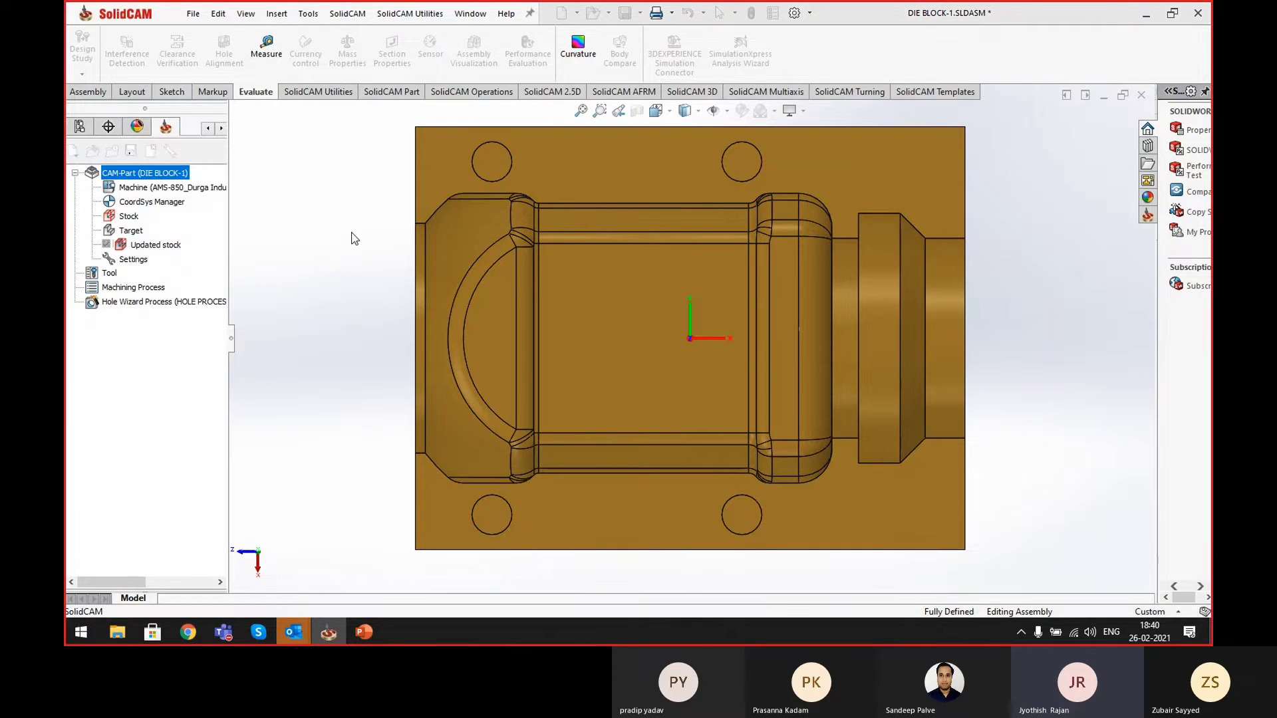
- Accept the coordinate system data with clearance level 25, part upper level 0 and part lower level -75, and close the CoordSys Manager
scroll(750, 275, up, 2)
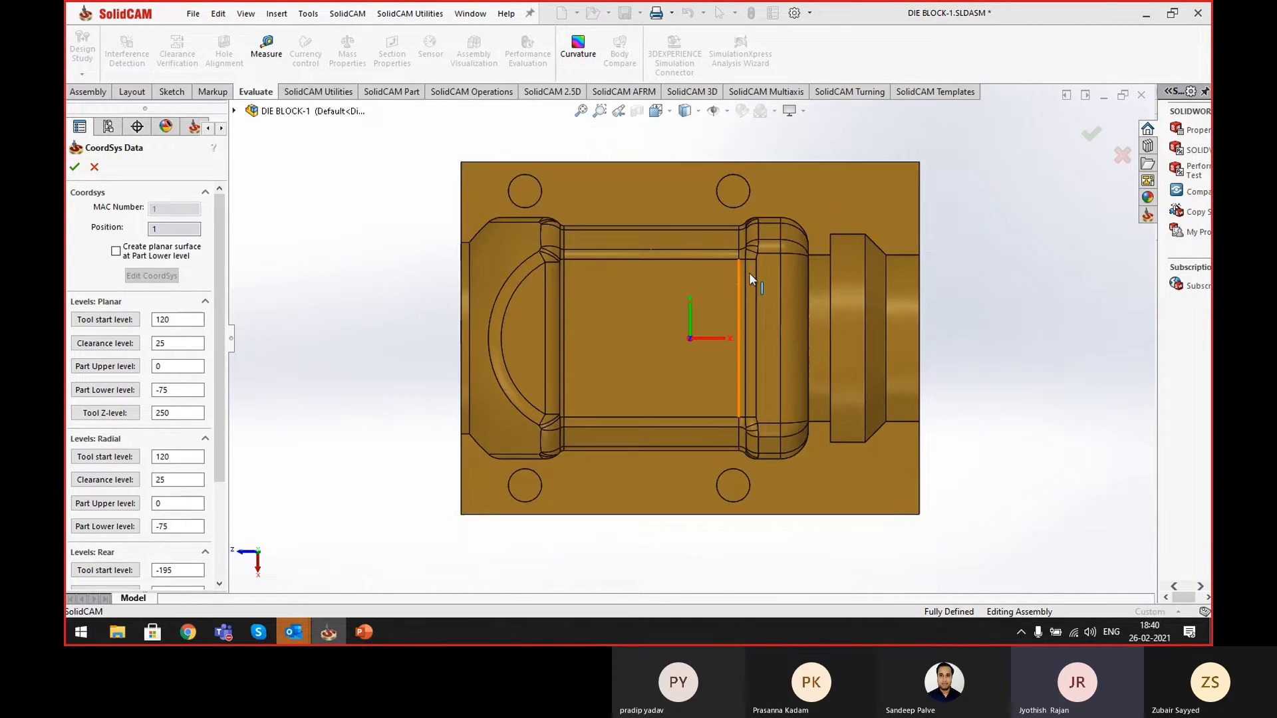
click(76, 168)
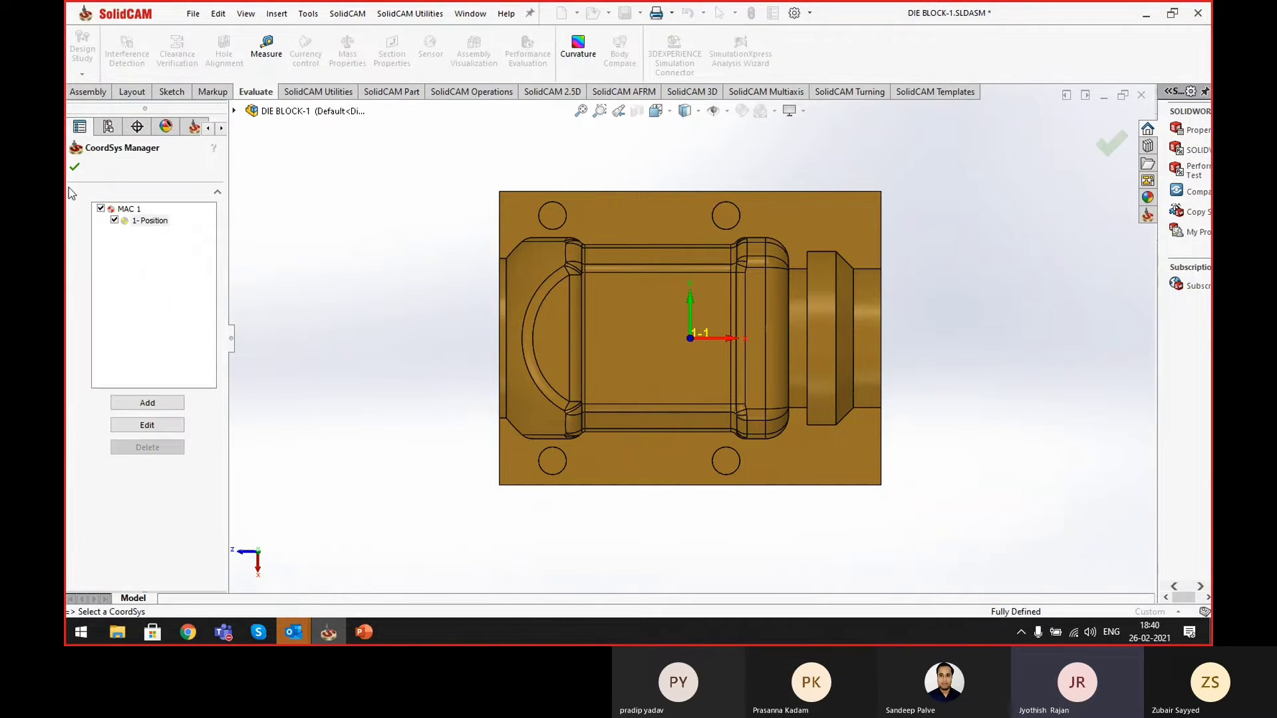
click(75, 169)
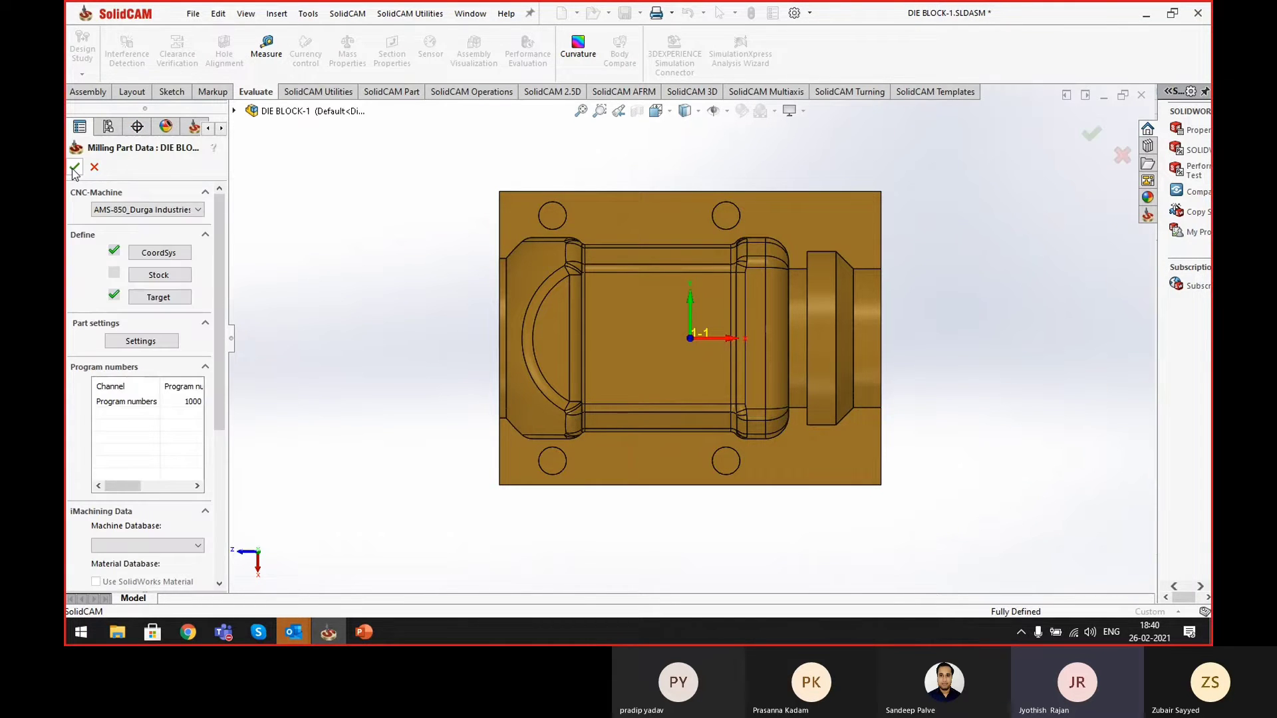
- Define the die block solid as the target model with a facet tolerance of 0.01
click(669, 400)
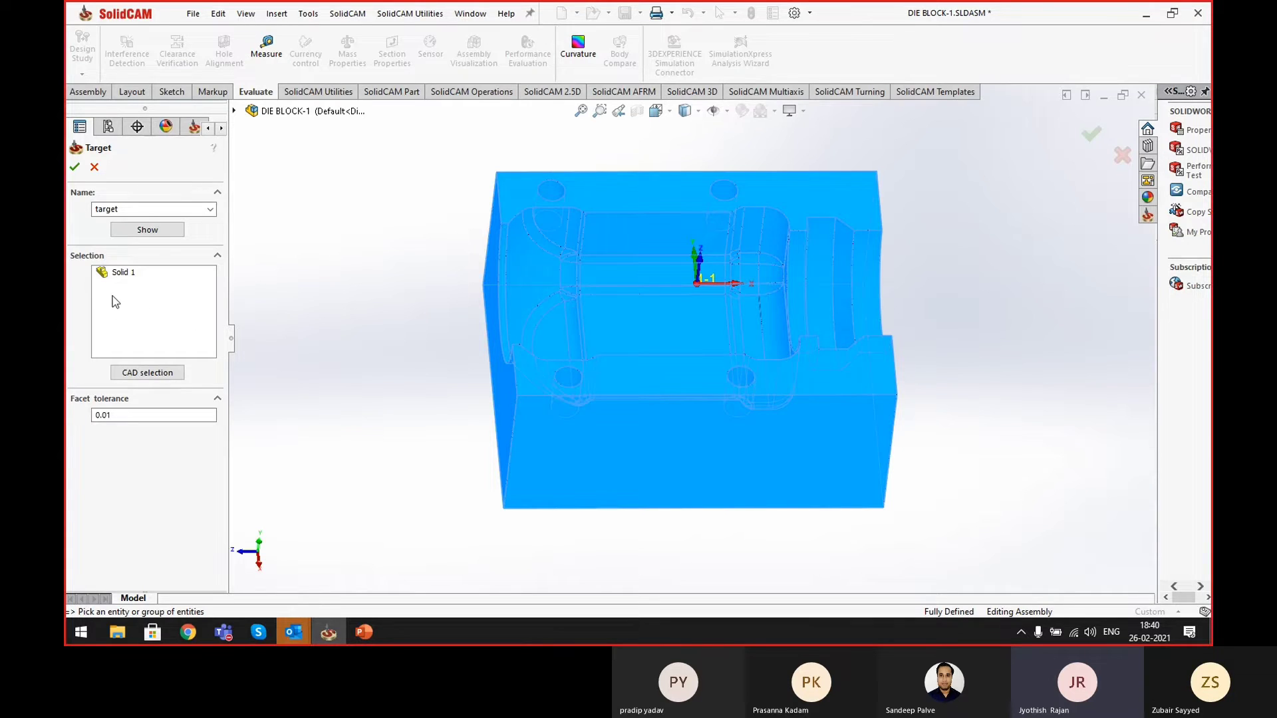
click(119, 415)
drag(119, 415, 96, 416)
key(BackSpace)
key(BackSpace)
text(1)
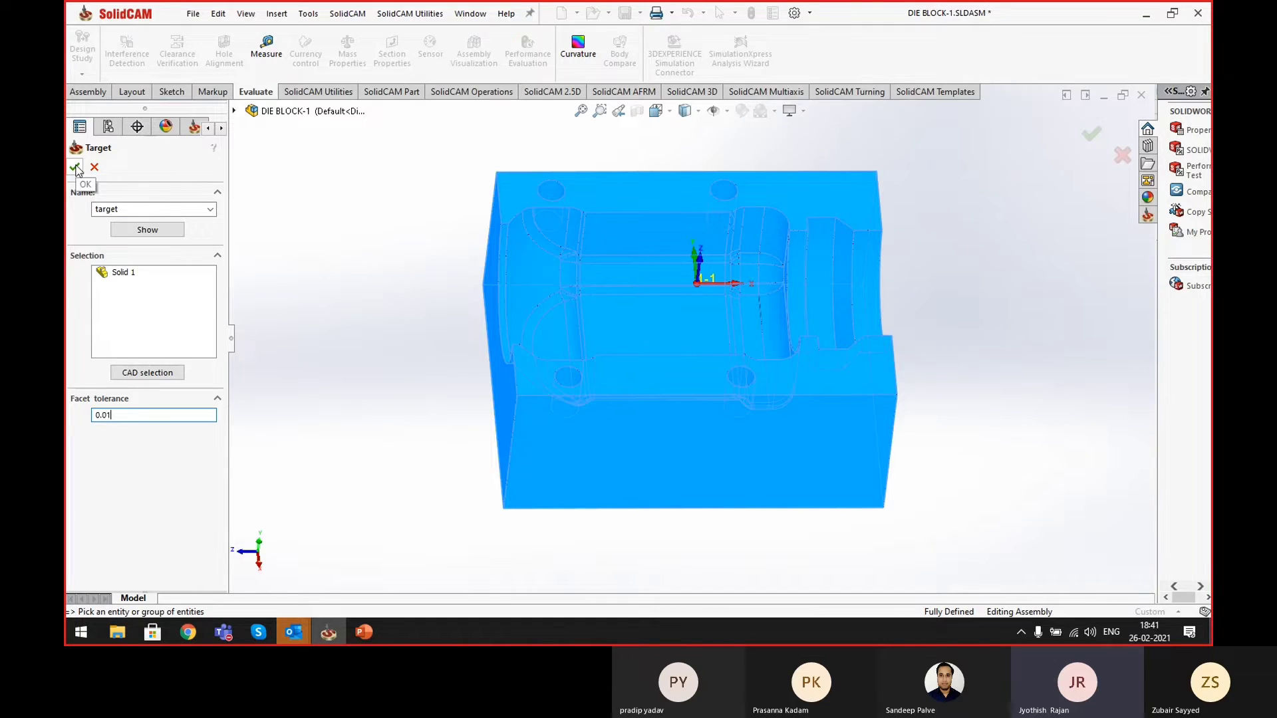
click(75, 167)
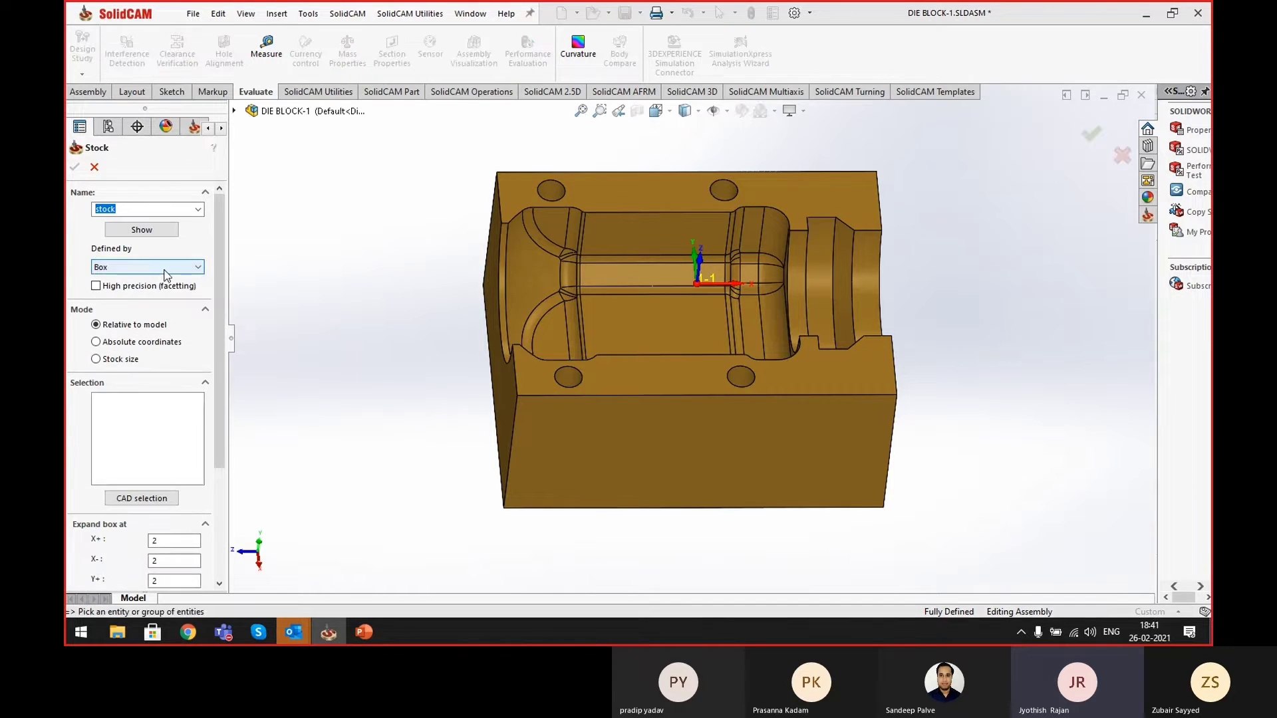
- Define the stock as an extruded boundary from the closed chain of the block's bottom edges, and accept it
click(167, 267)
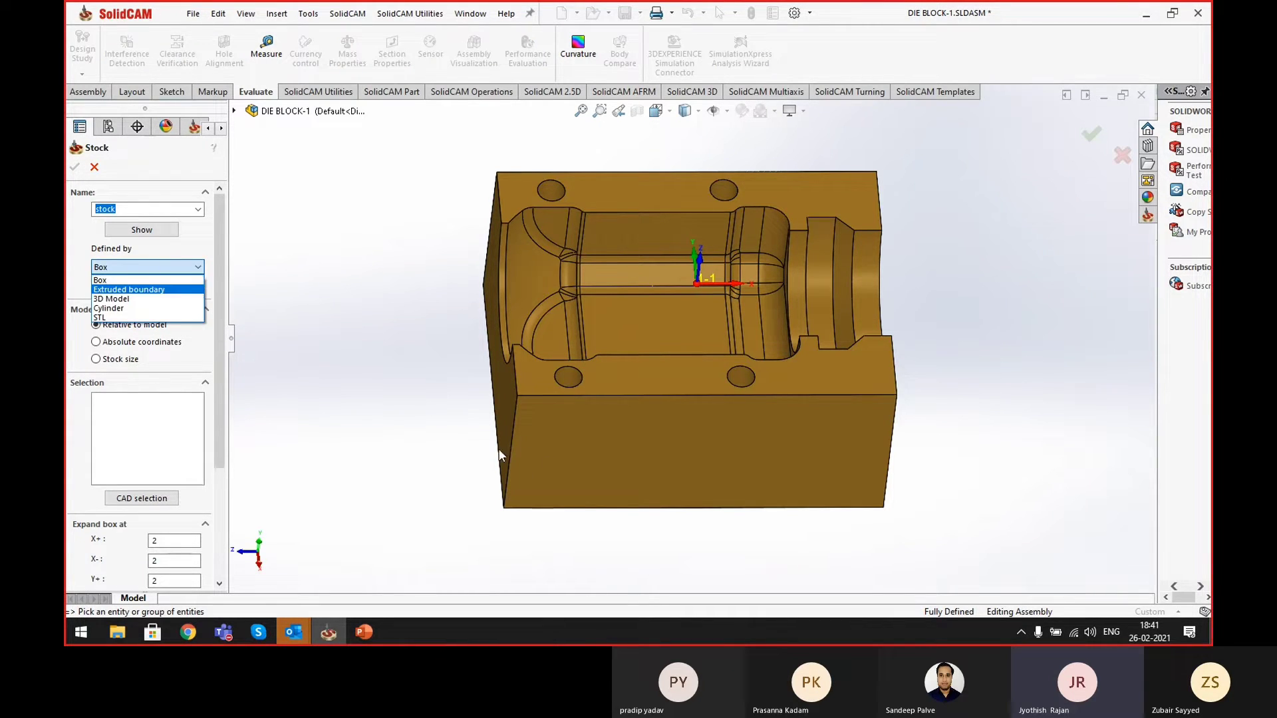
click(147, 290)
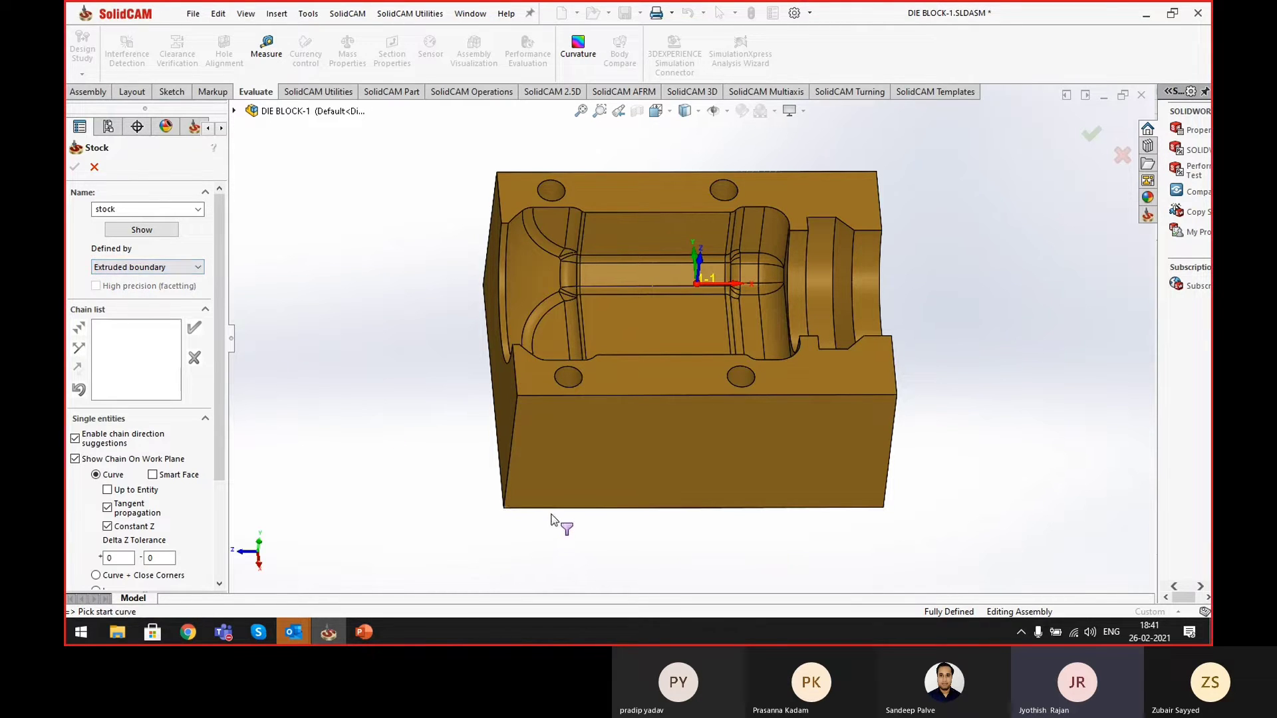
click(564, 509)
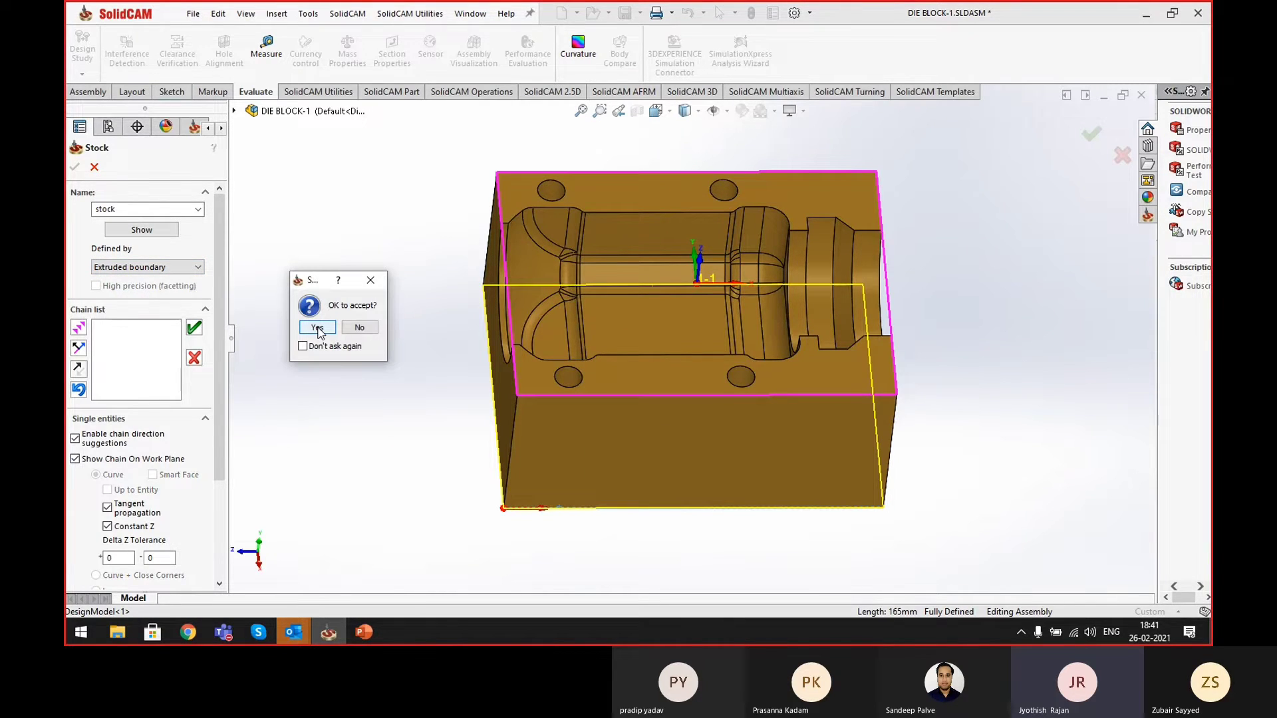
click(318, 328)
middle_drag(353, 365, 433, 382)
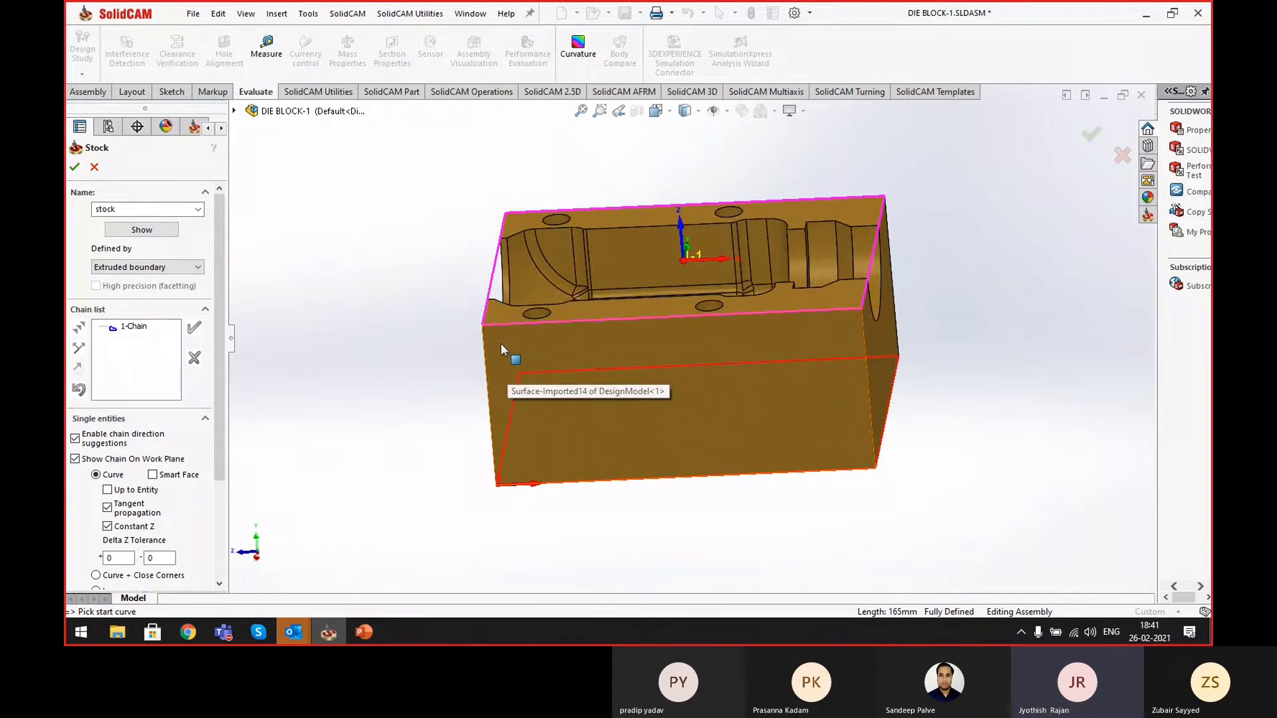
middle_drag(502, 351, 673, 285)
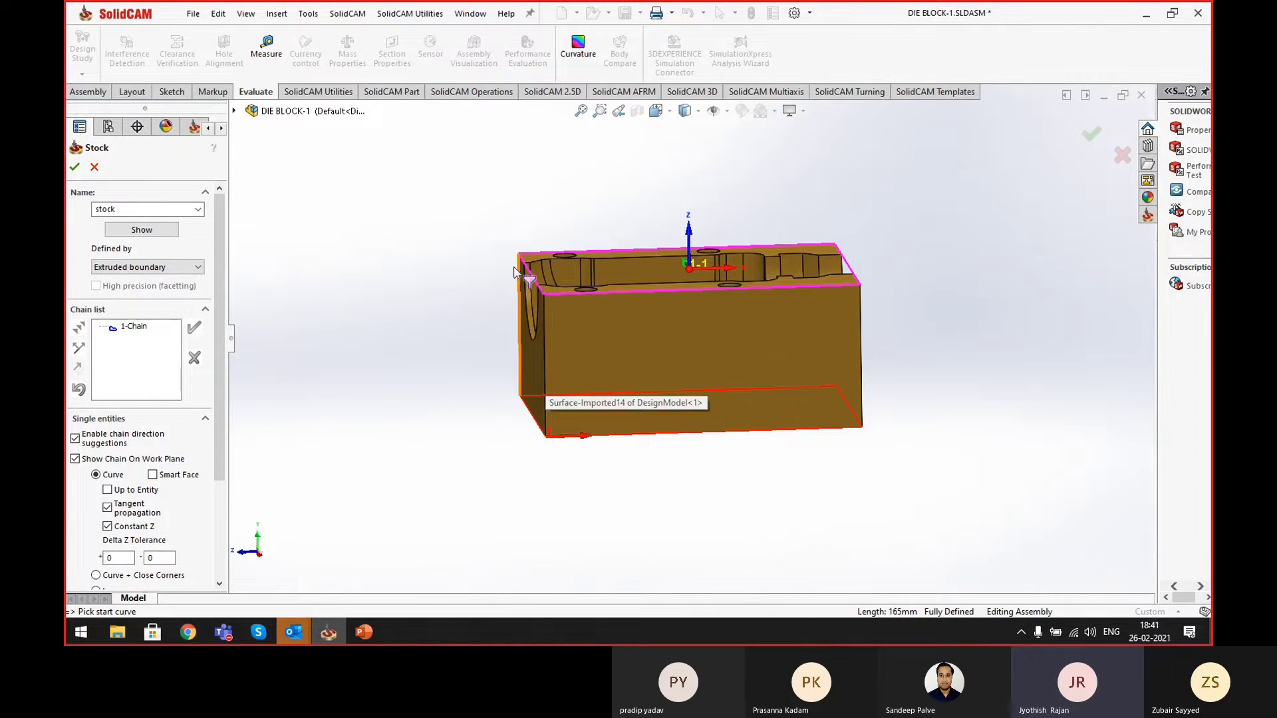
middle_drag(514, 272, 495, 210)
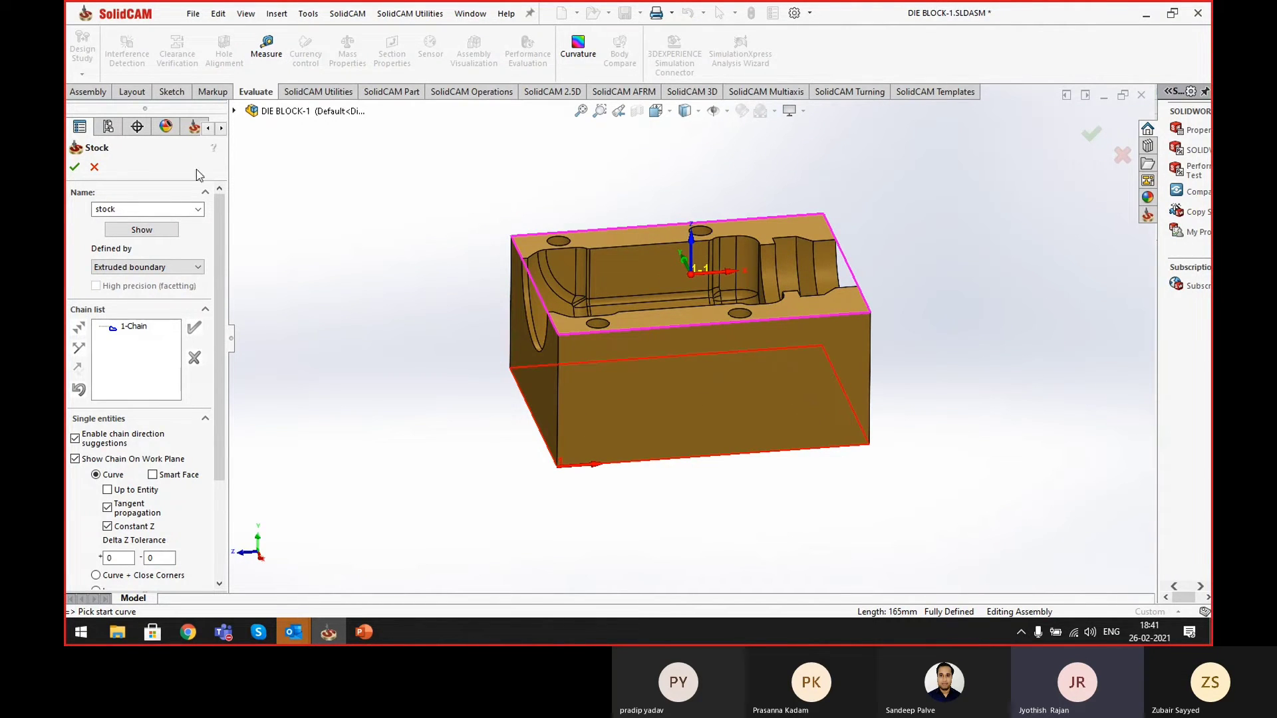
click(75, 167)
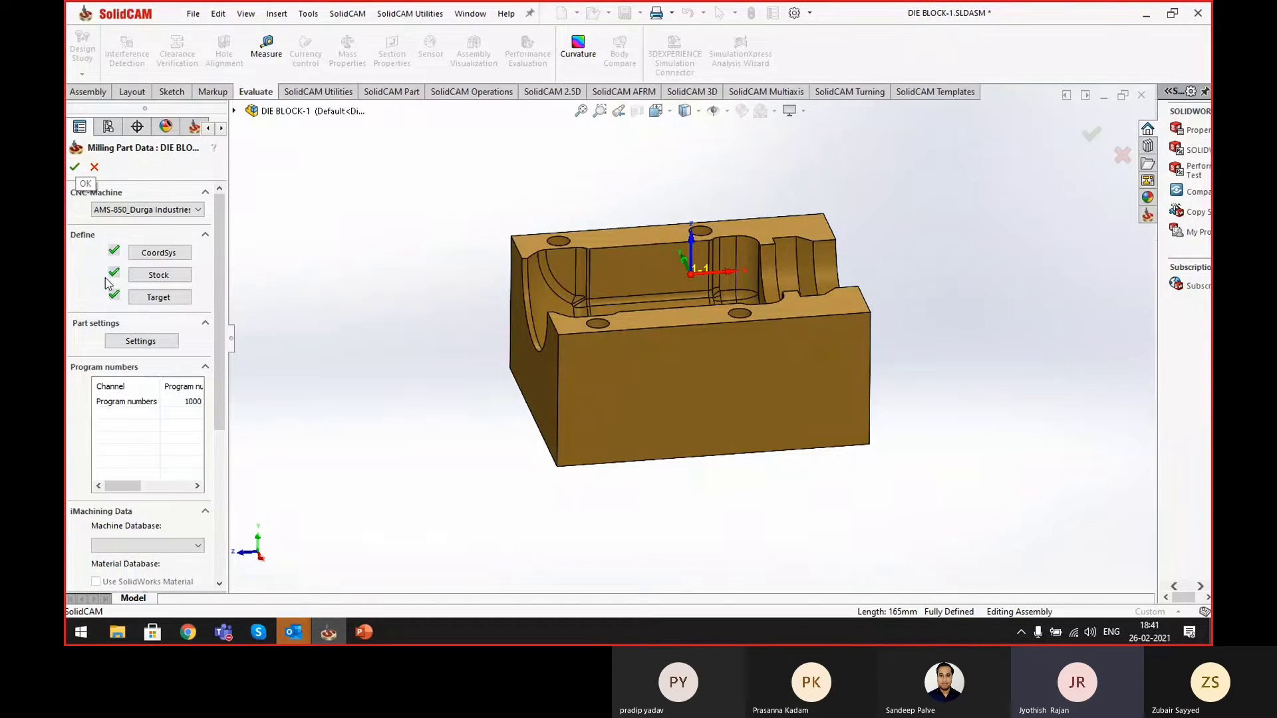
- Complete the milling part definition and select the Setup entry of its operations
click(75, 168)
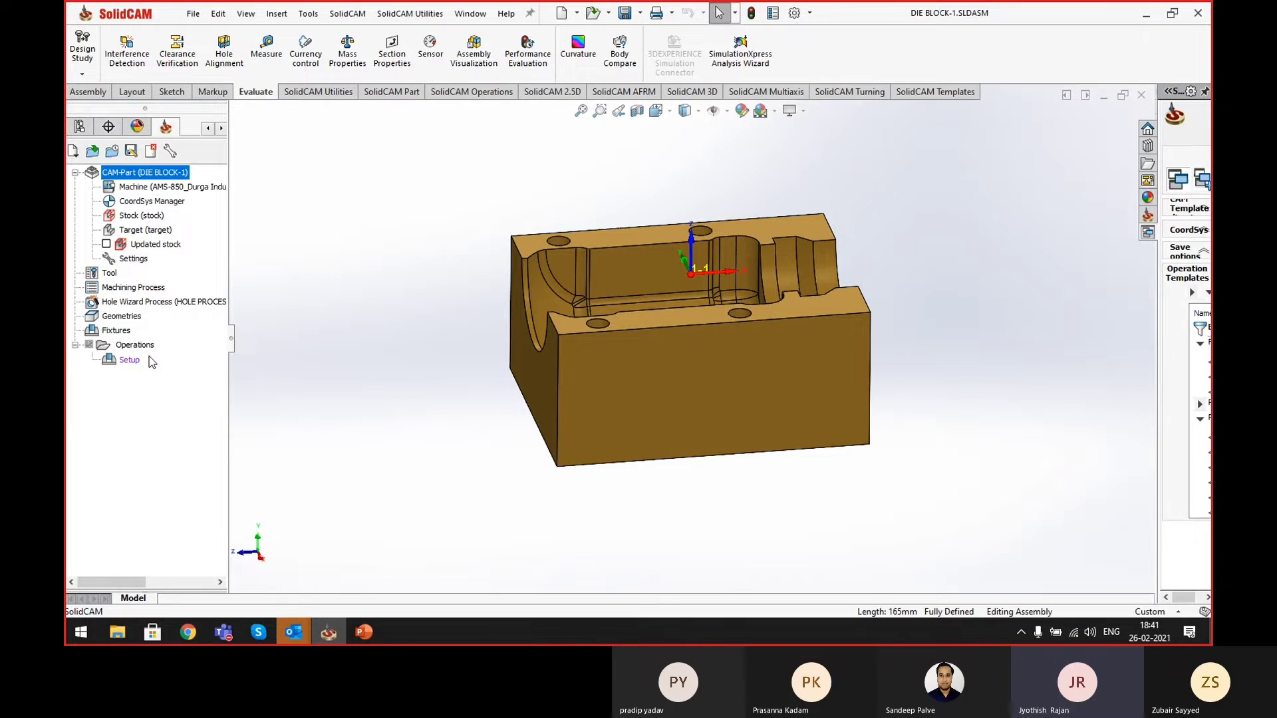
click(127, 360)
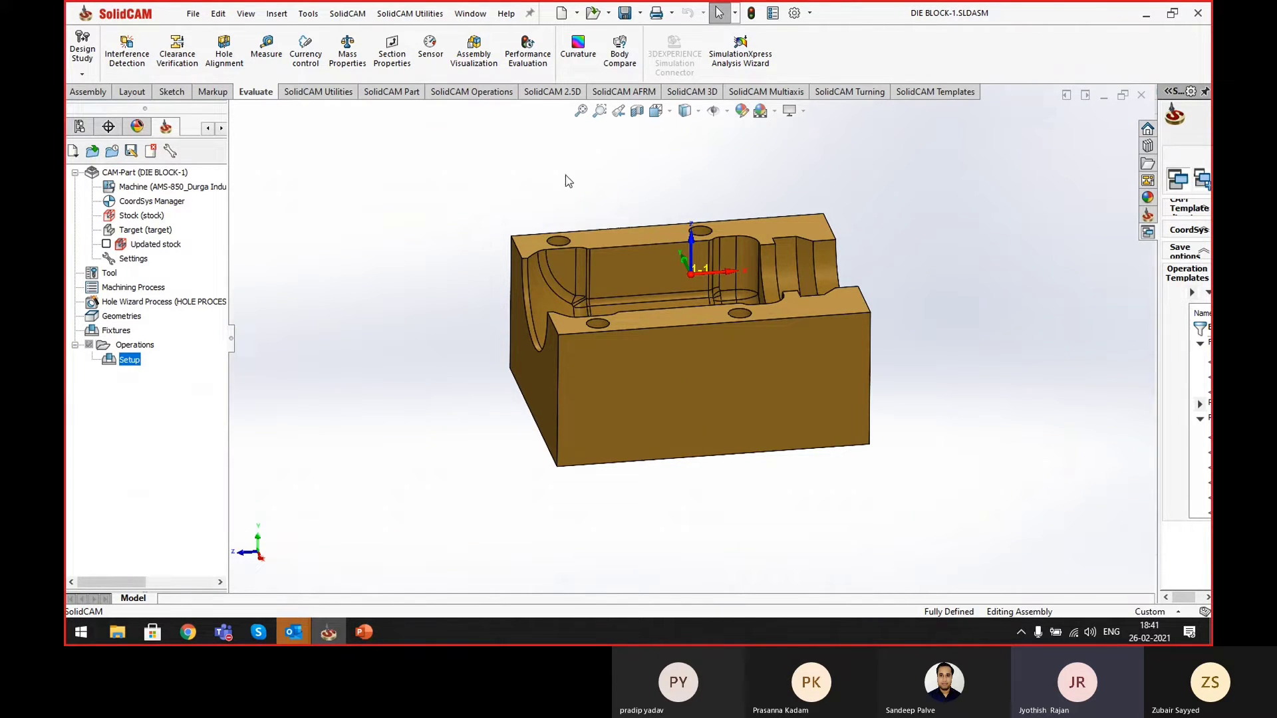
- Add a 3D HSR operation to the setup with the Contour roughing technology
click(692, 93)
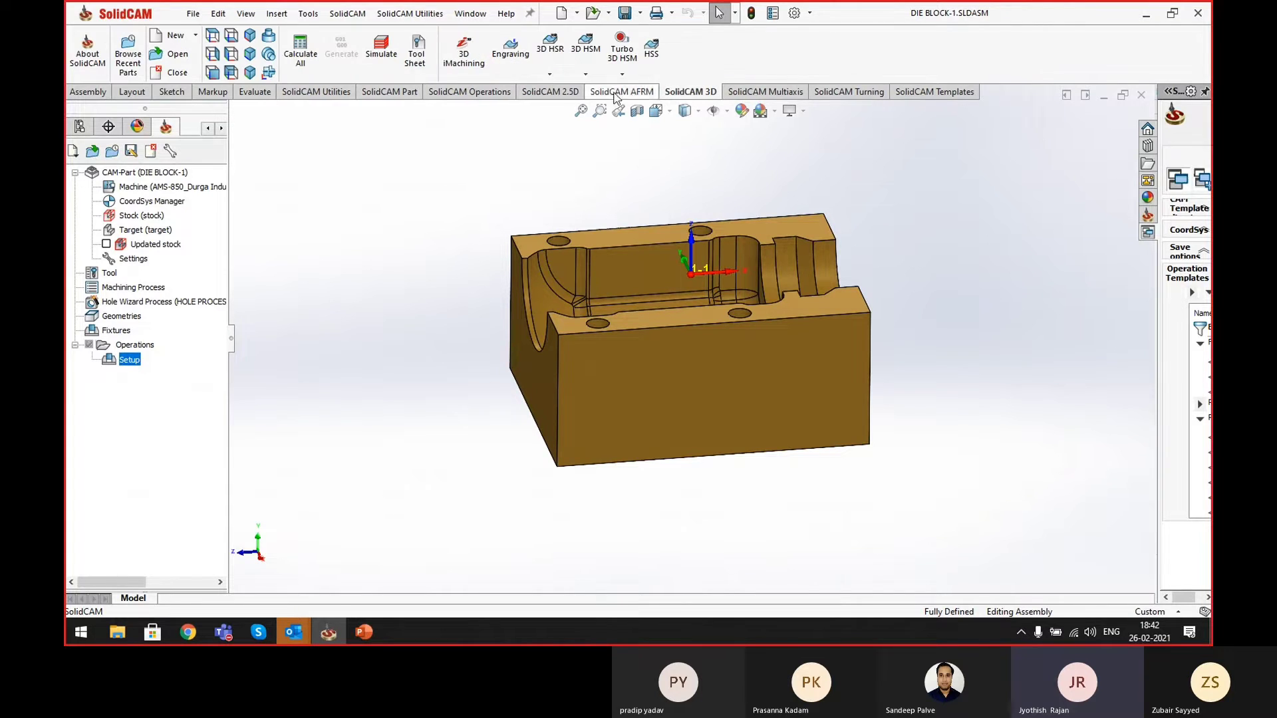
click(550, 74)
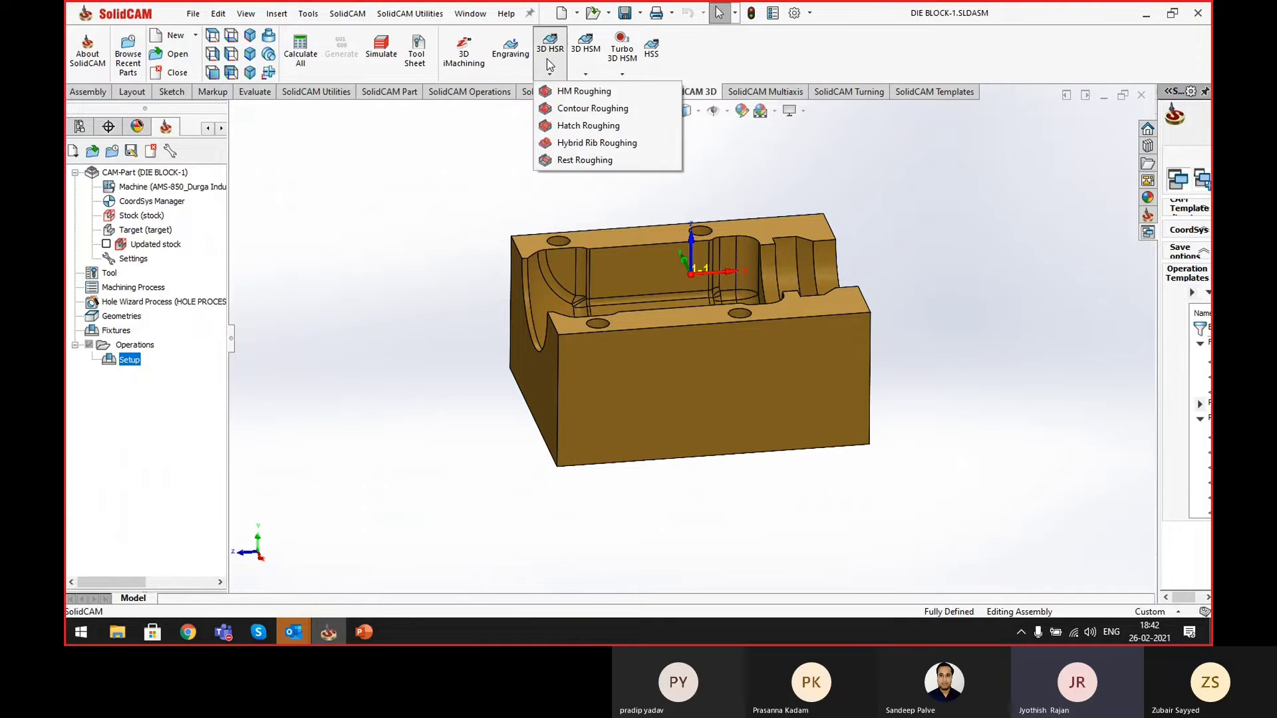
click(561, 110)
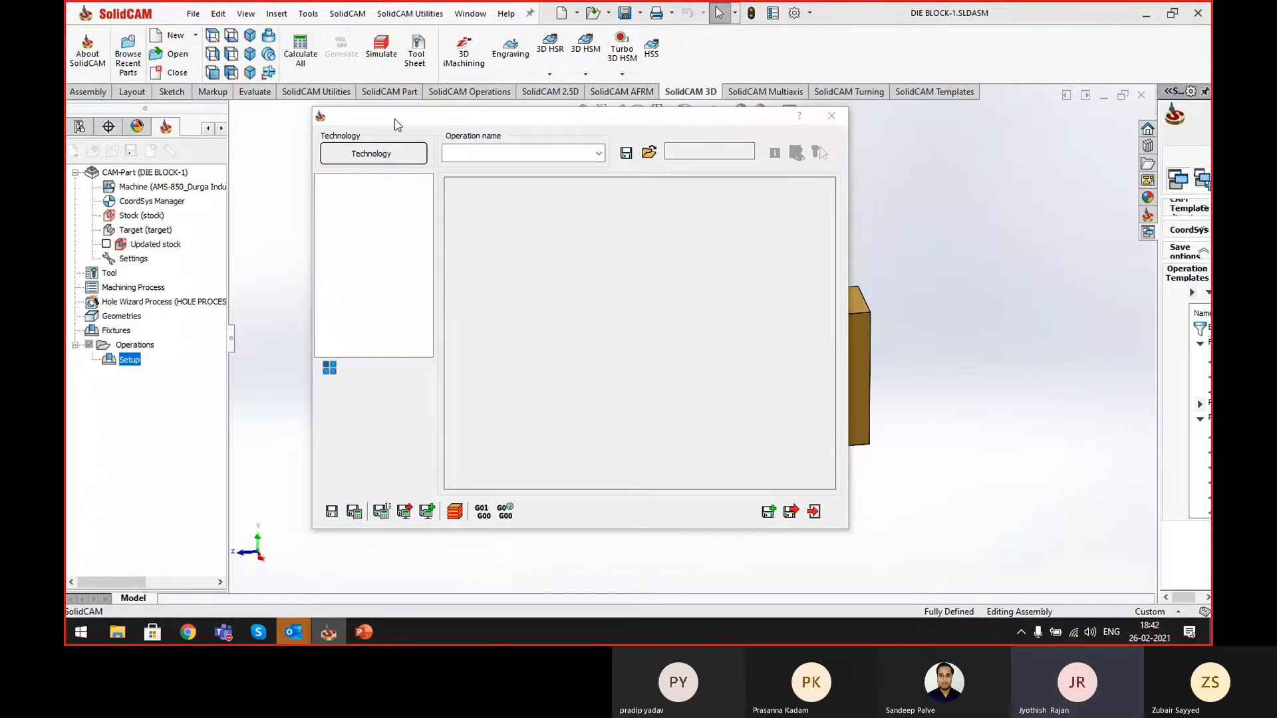
drag(375, 118, 257, 118)
click(268, 154)
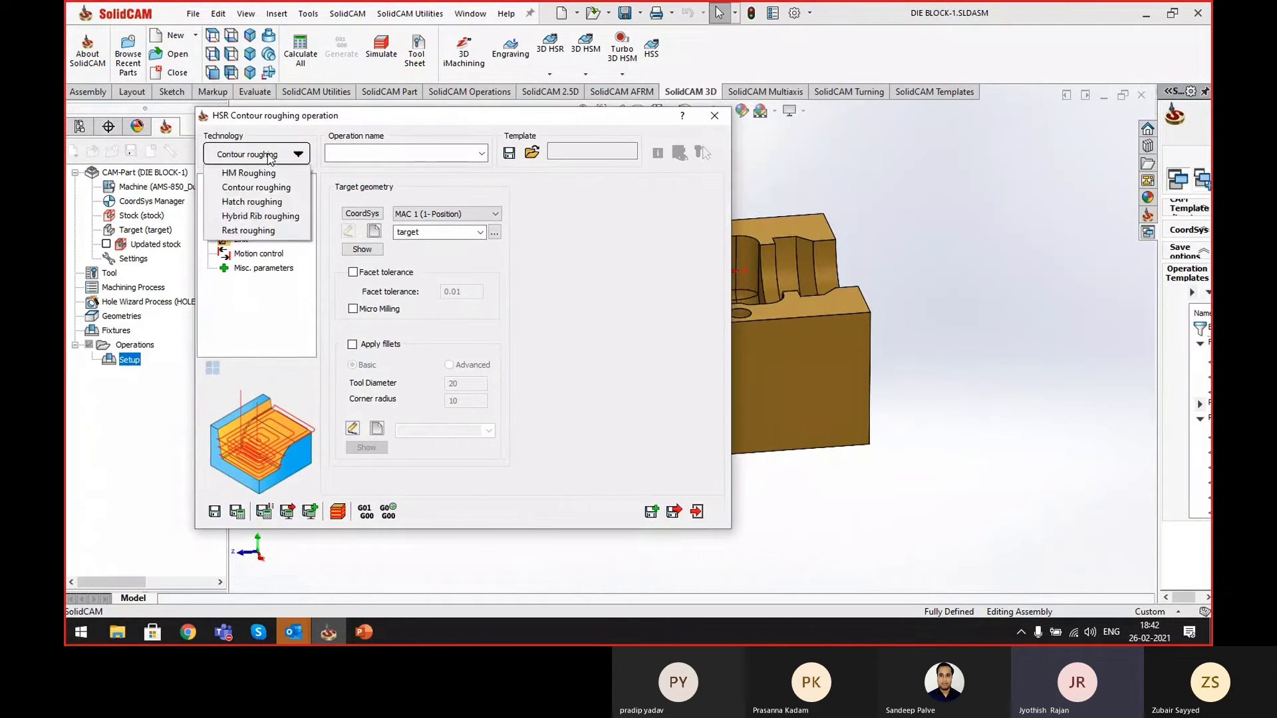
click(262, 189)
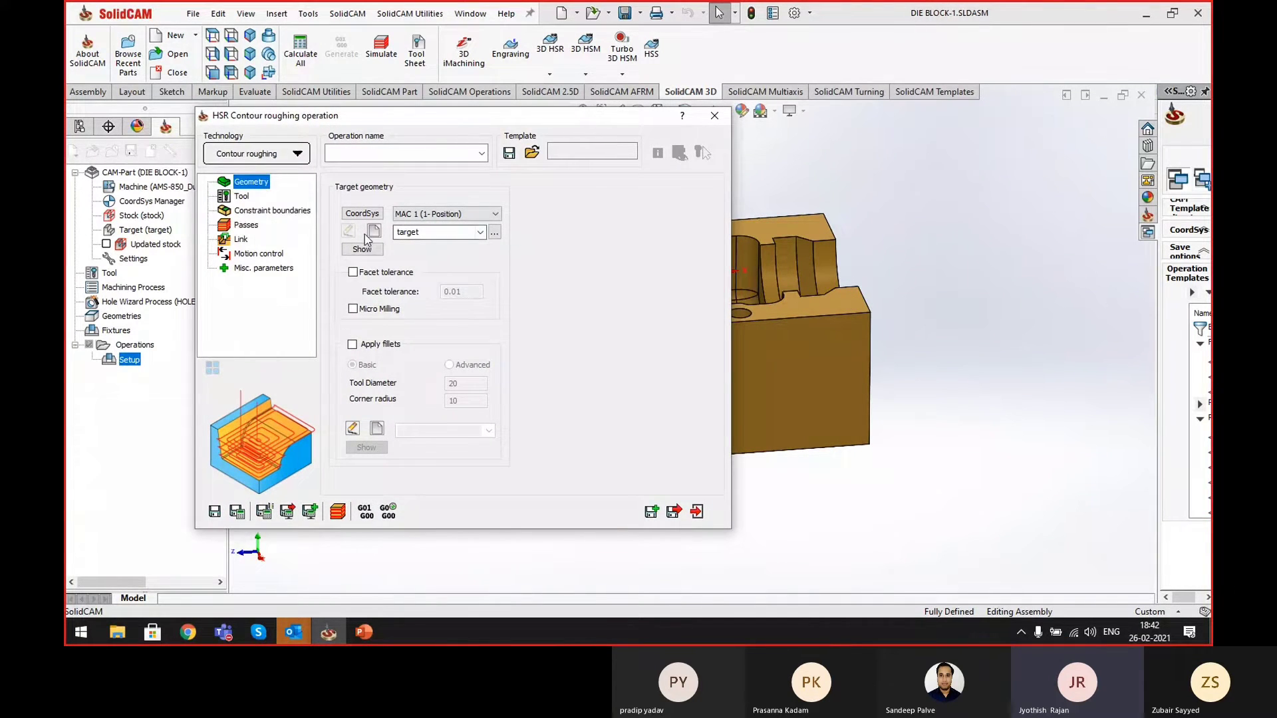
- Start choosing the operation's tool and load the DIE BLOCK26-02-2021 tool library for import
click(240, 199)
click(433, 429)
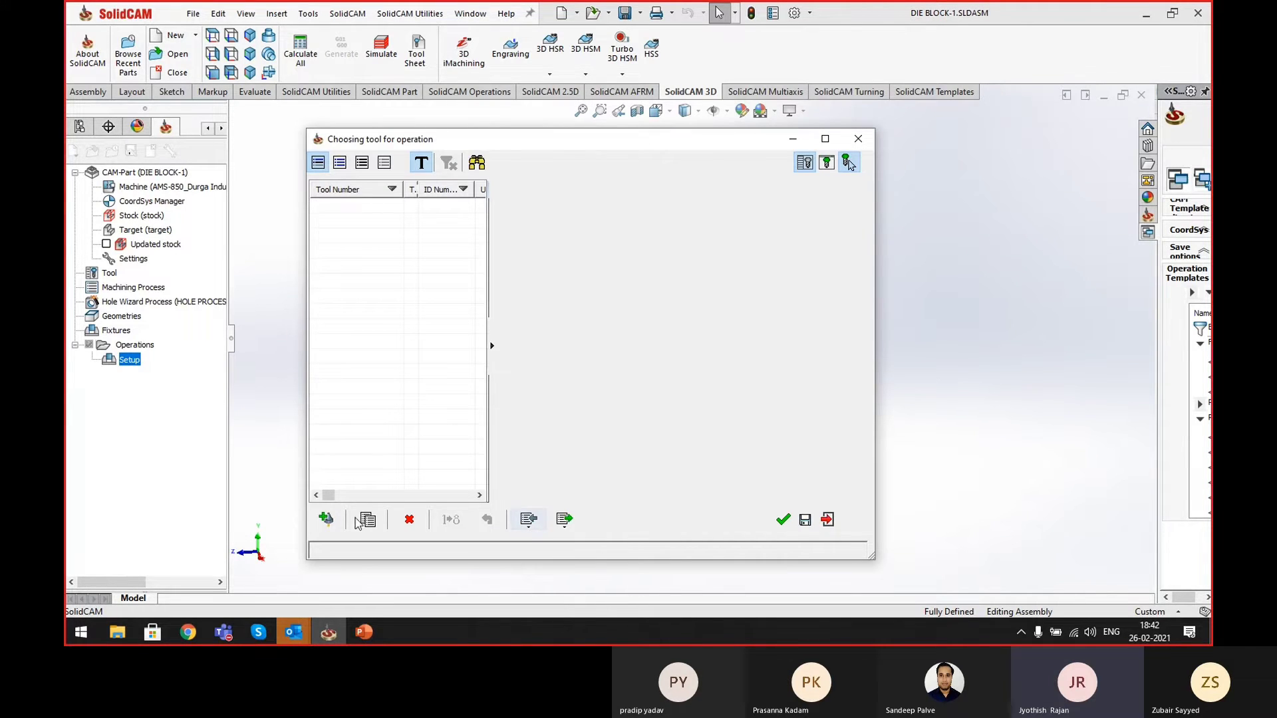
click(326, 519)
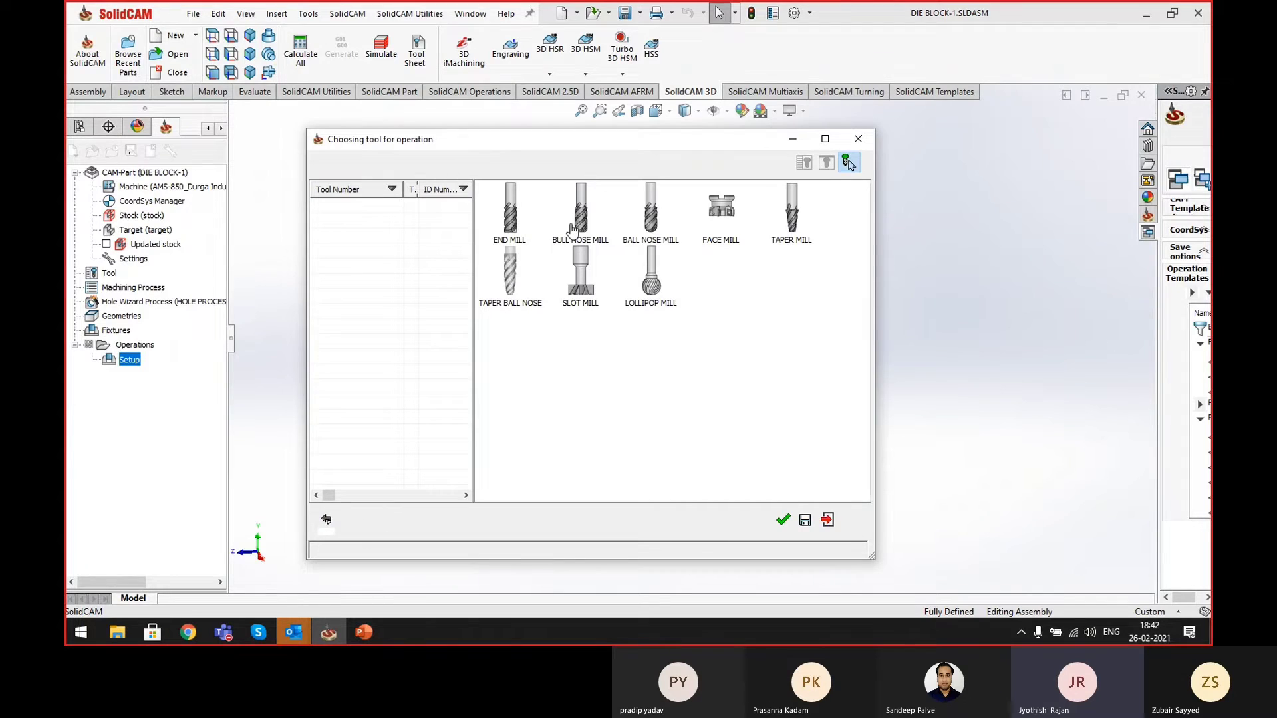
click(325, 520)
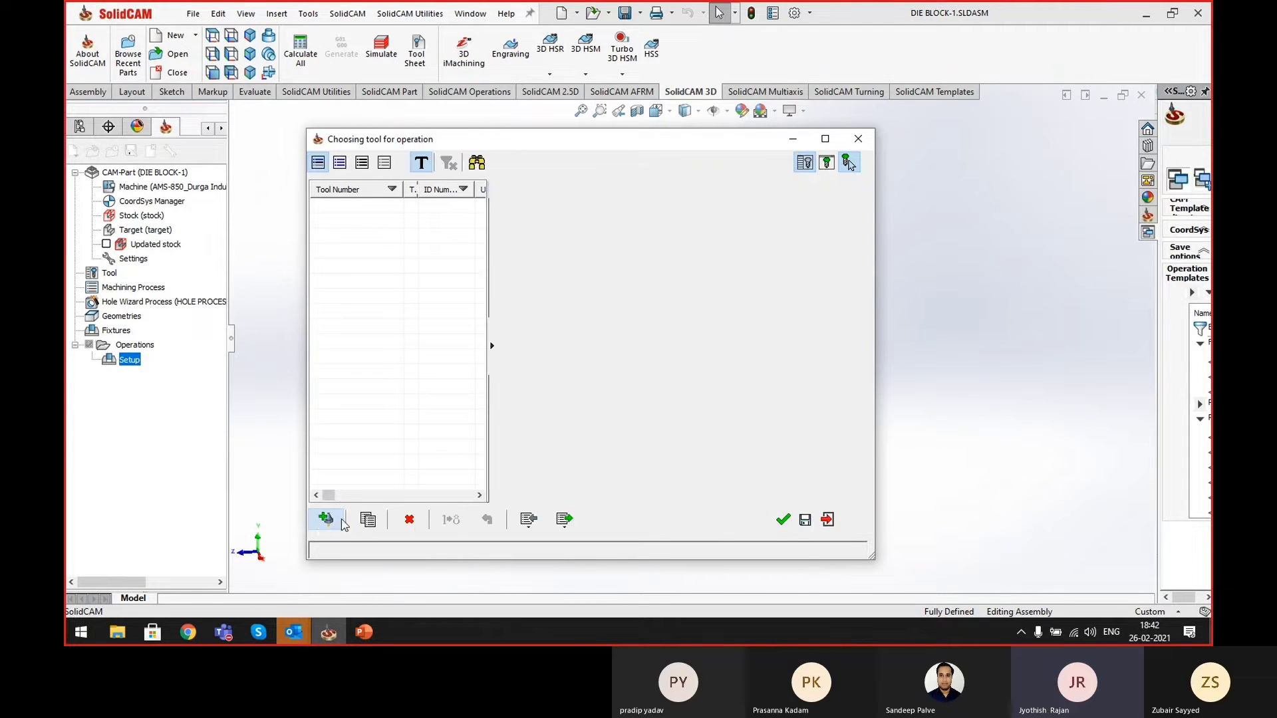
click(529, 520)
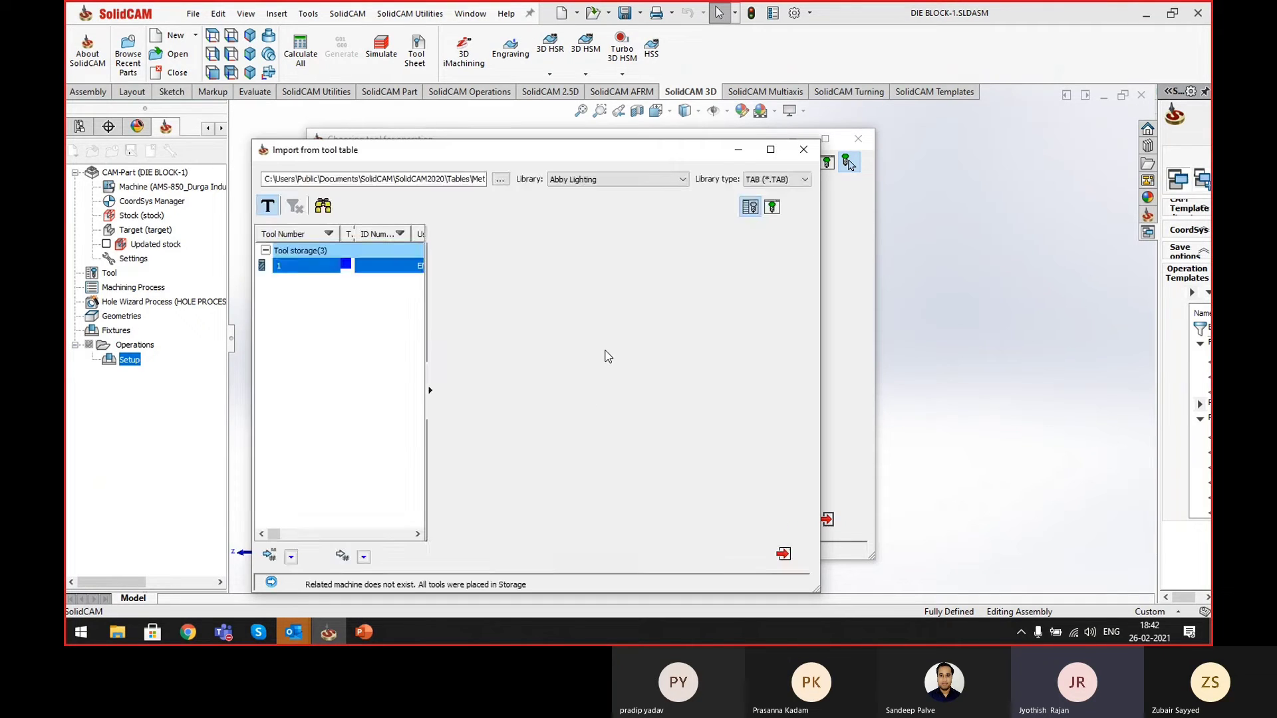
click(602, 181)
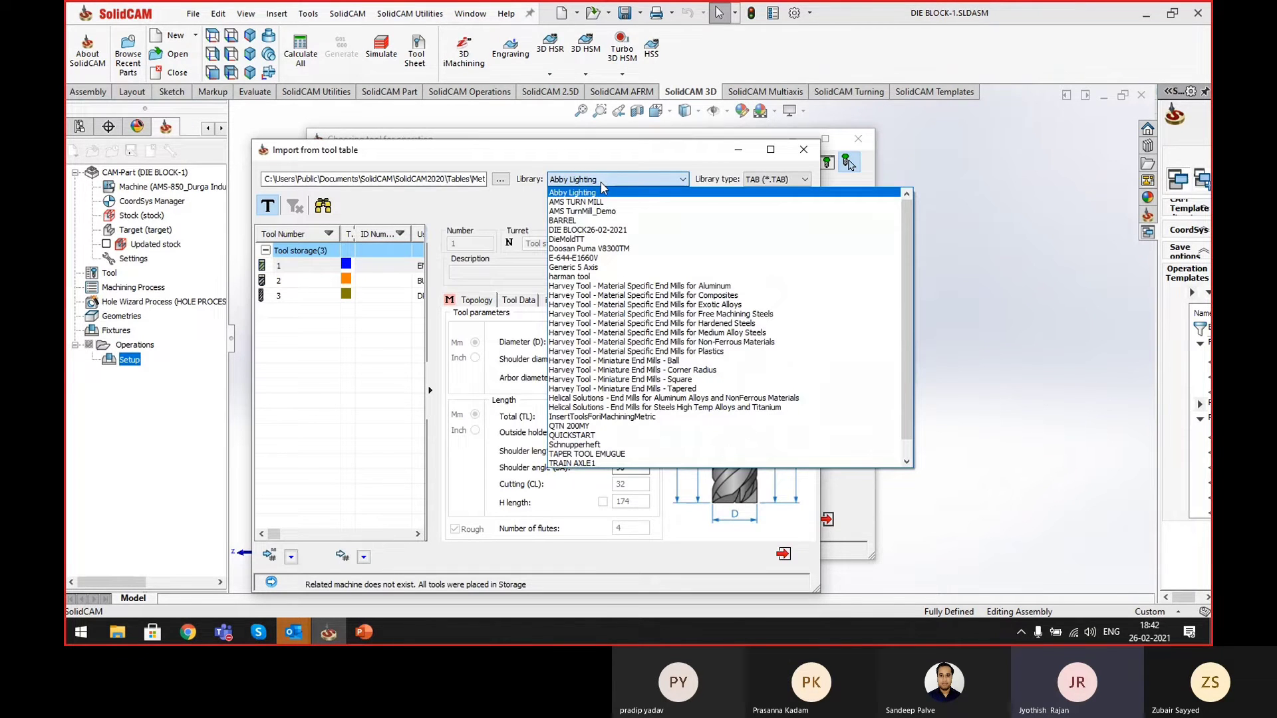
click(588, 229)
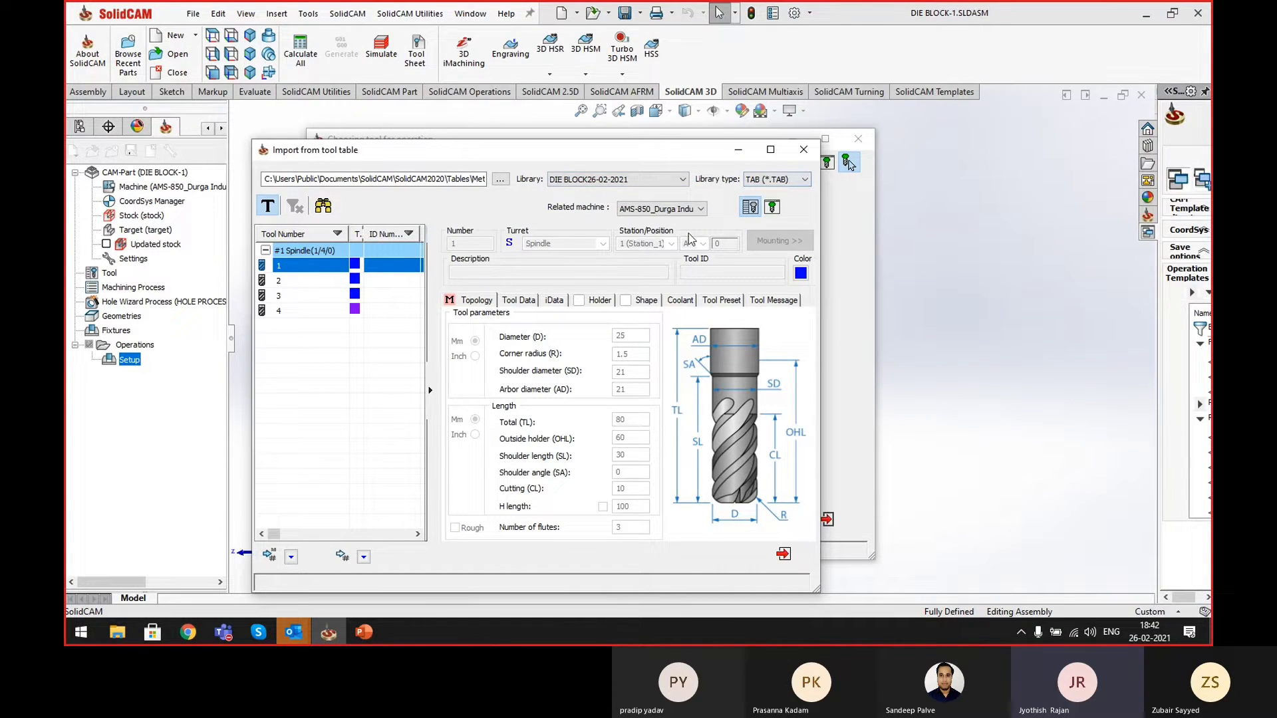
- Preview the library's tools 1 to 4 in the tool picture, examining their shapes, diameters and corner radii
click(773, 207)
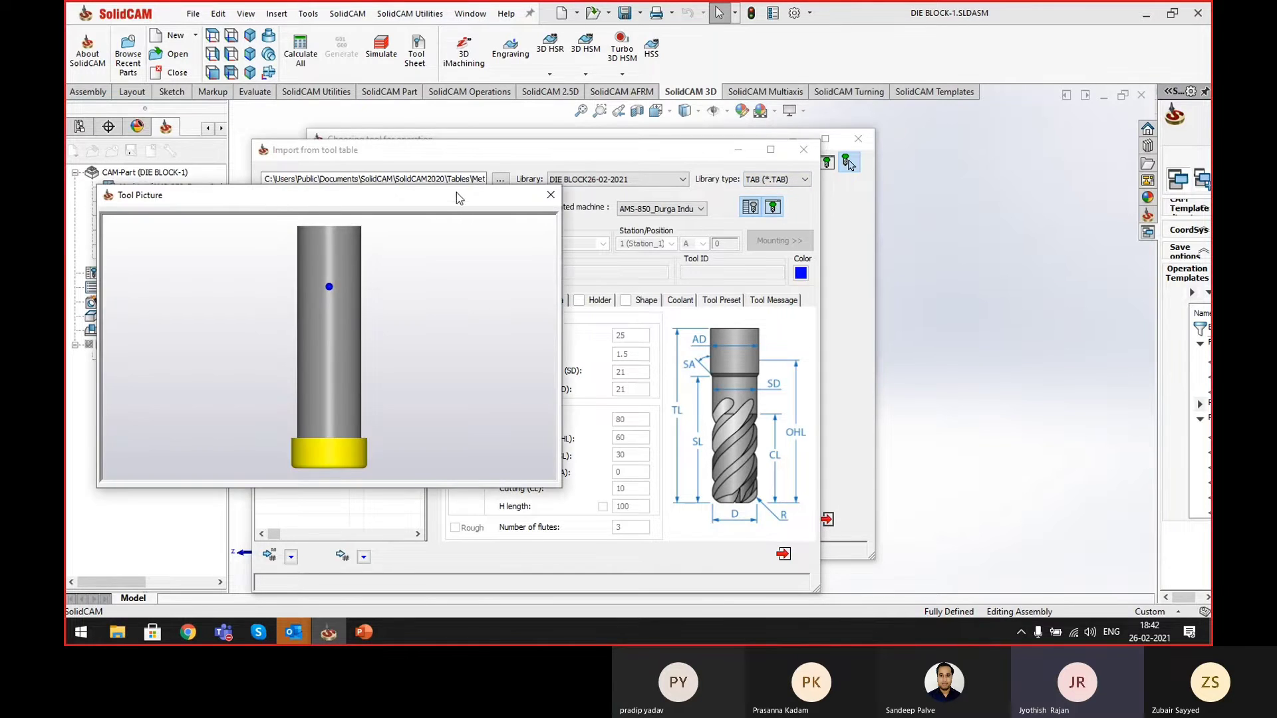
drag(458, 198, 824, 167)
drag(743, 176, 1001, 169)
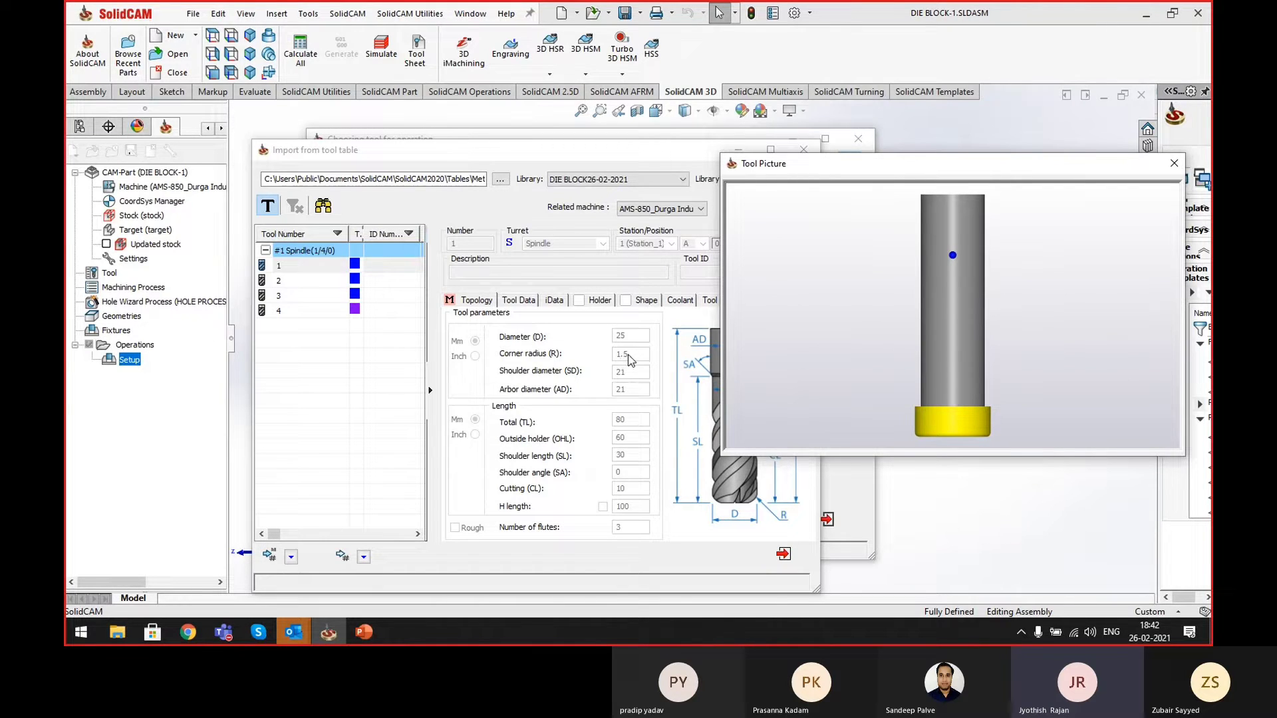
click(304, 281)
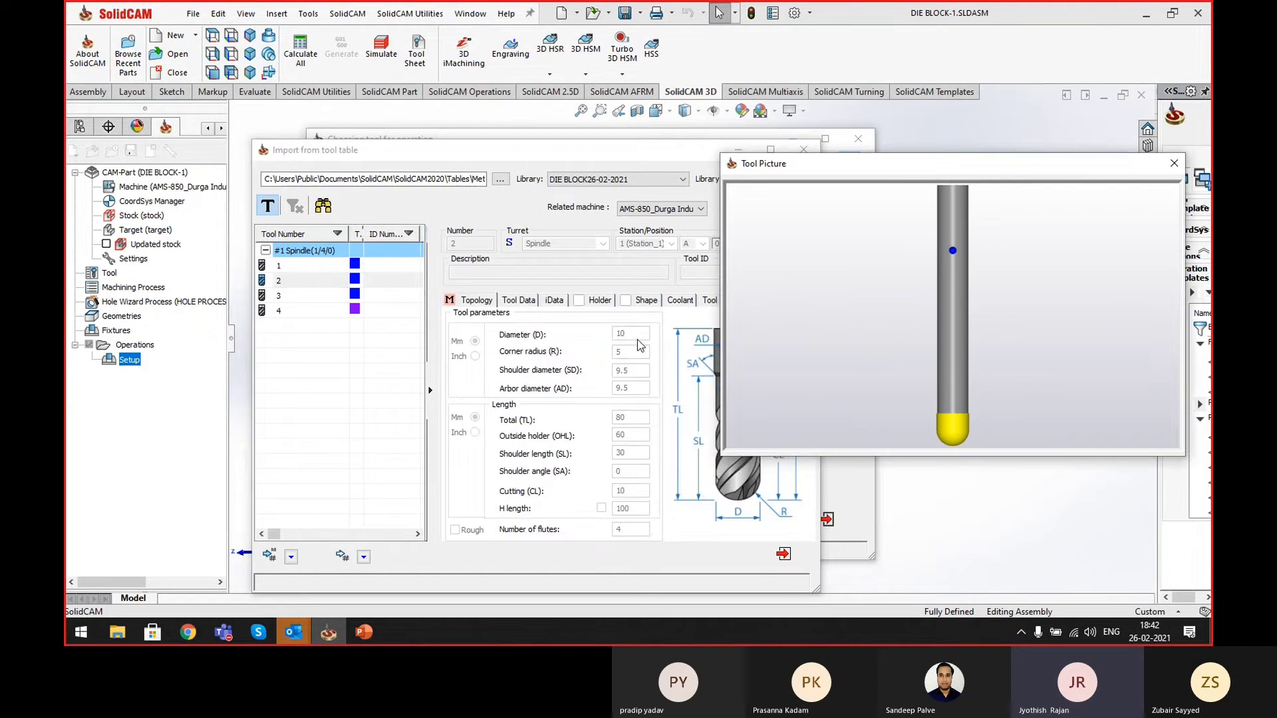
click(291, 296)
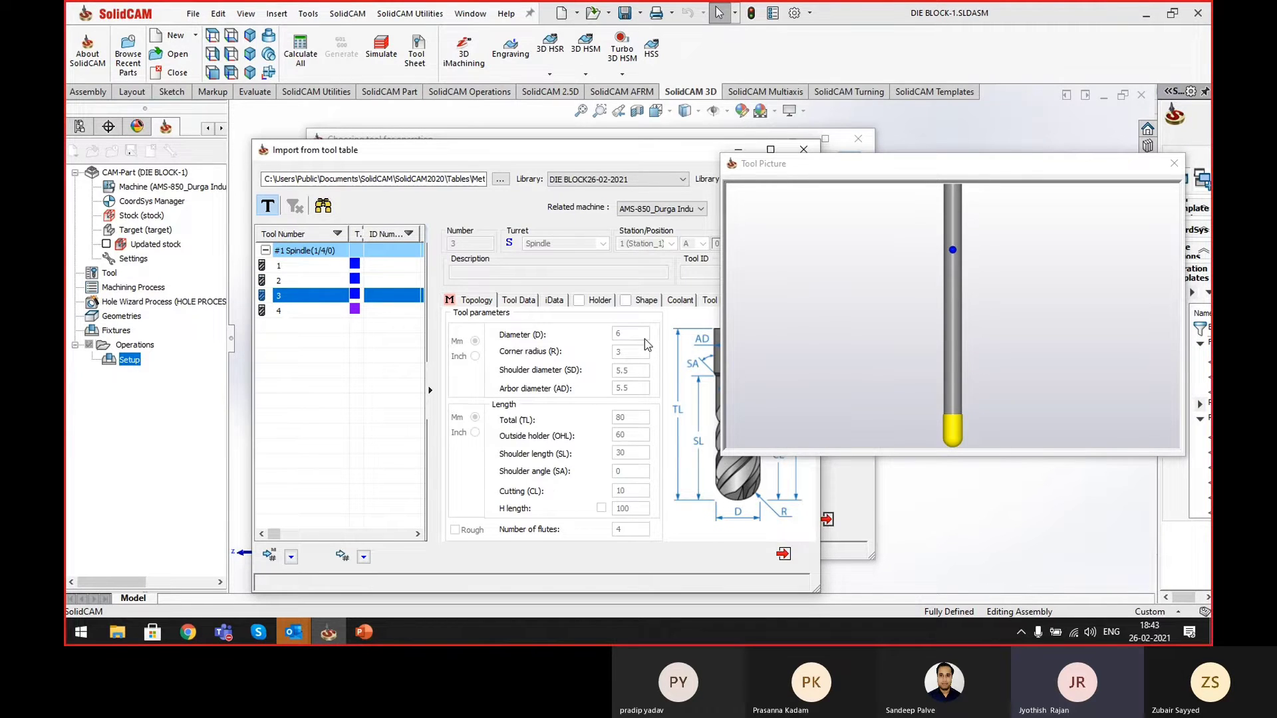
click(286, 310)
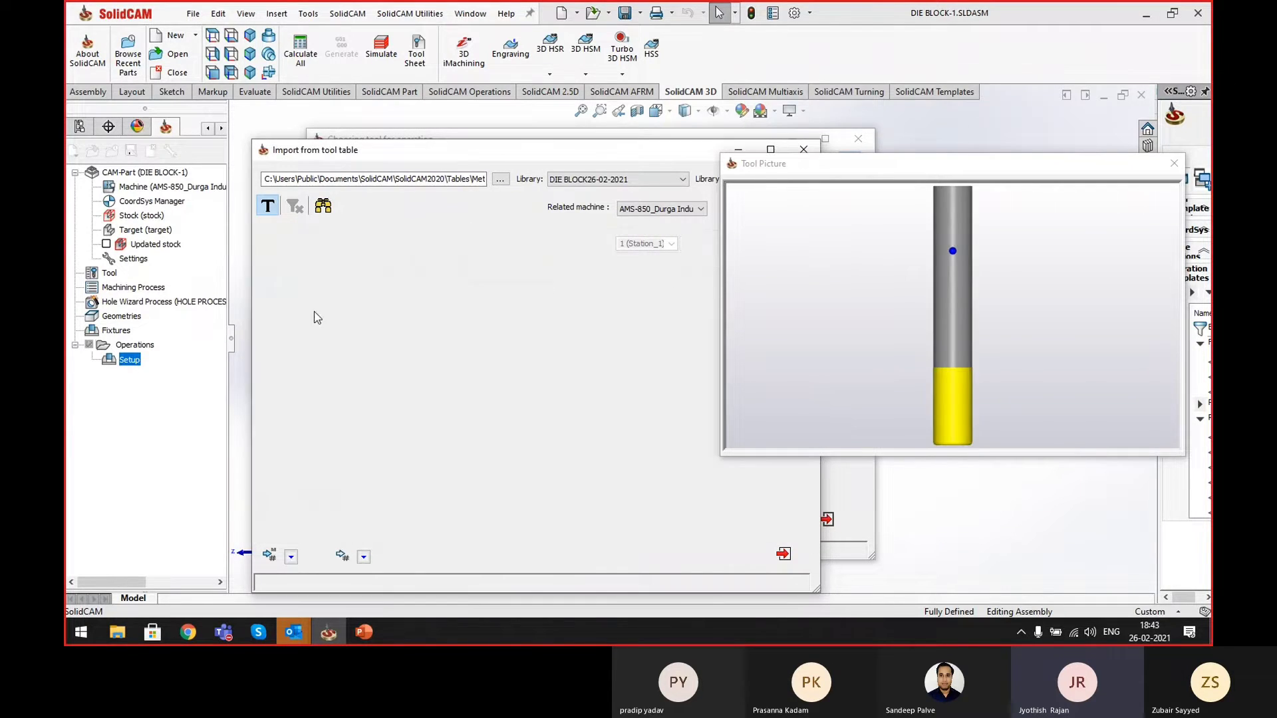
click(742, 384)
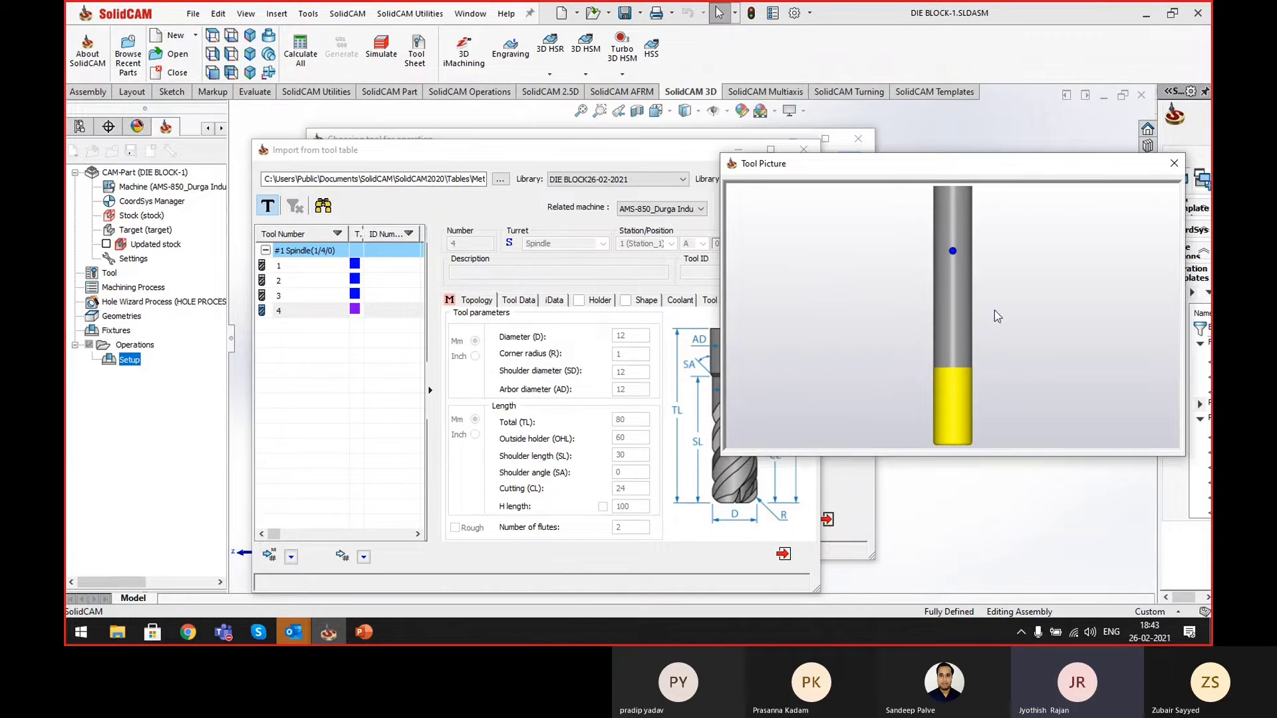
click(1175, 163)
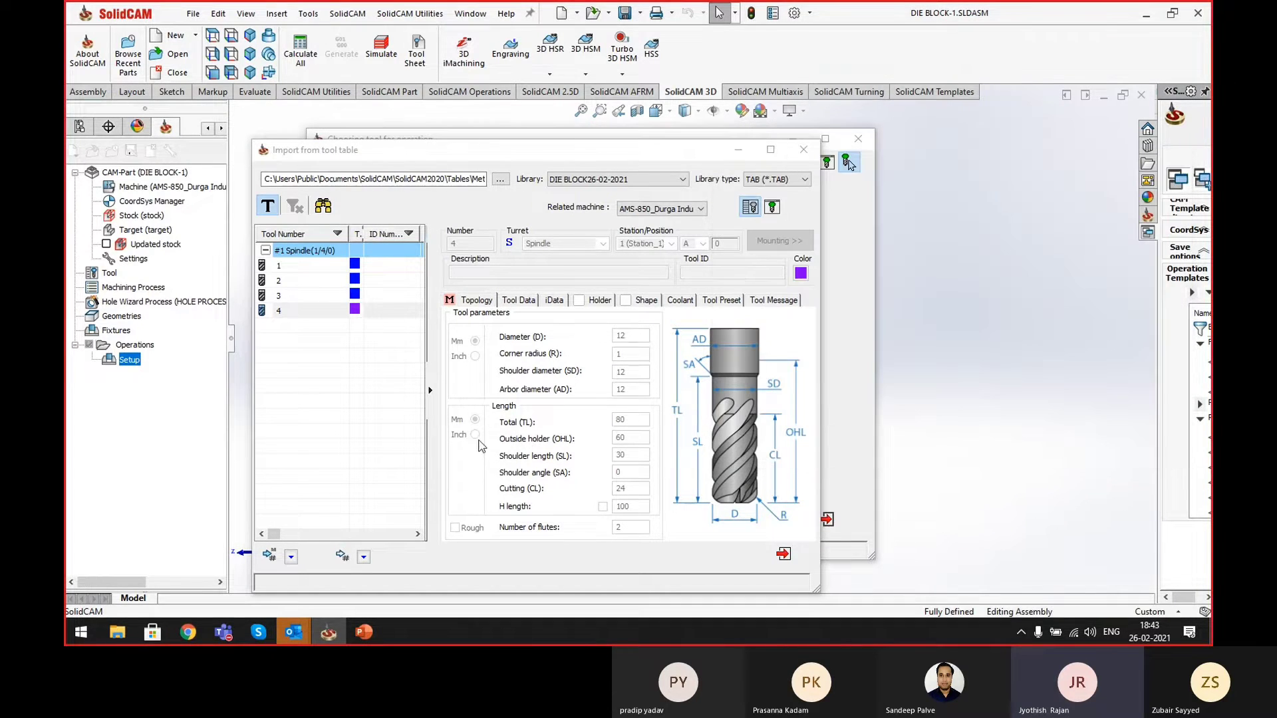
- Import all tools of the library with number and position, and close the import
click(363, 559)
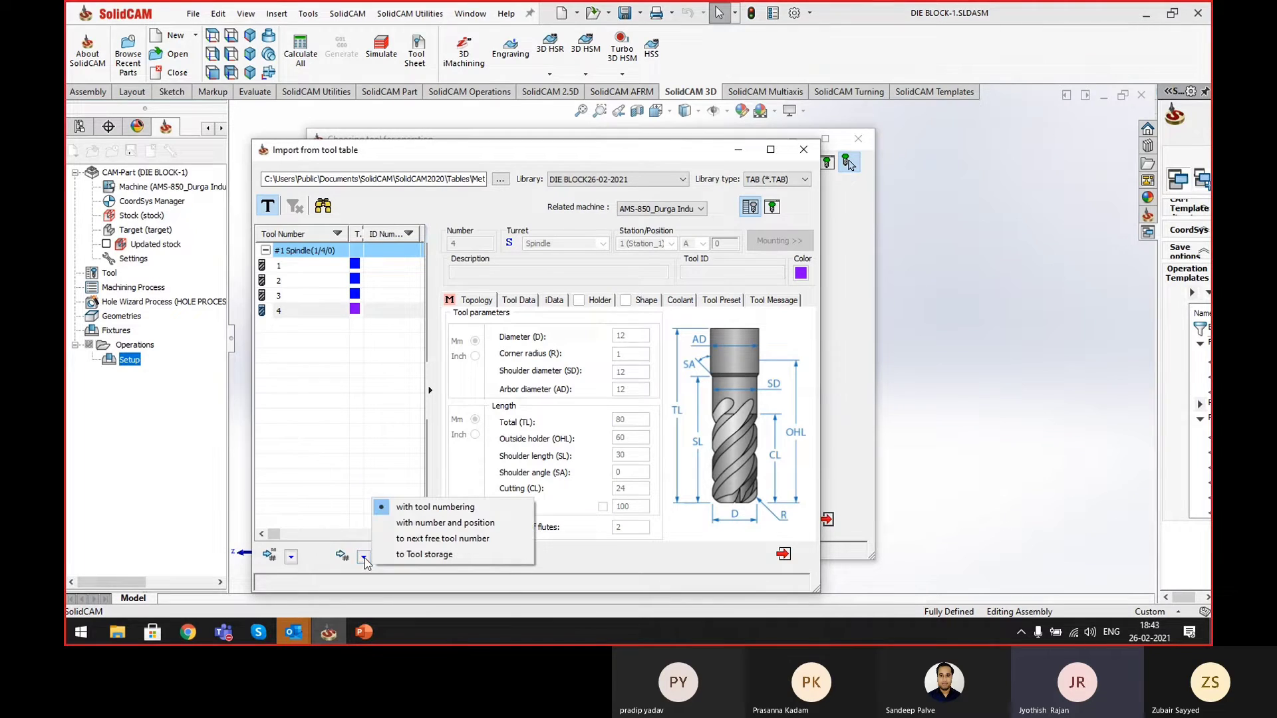
click(436, 525)
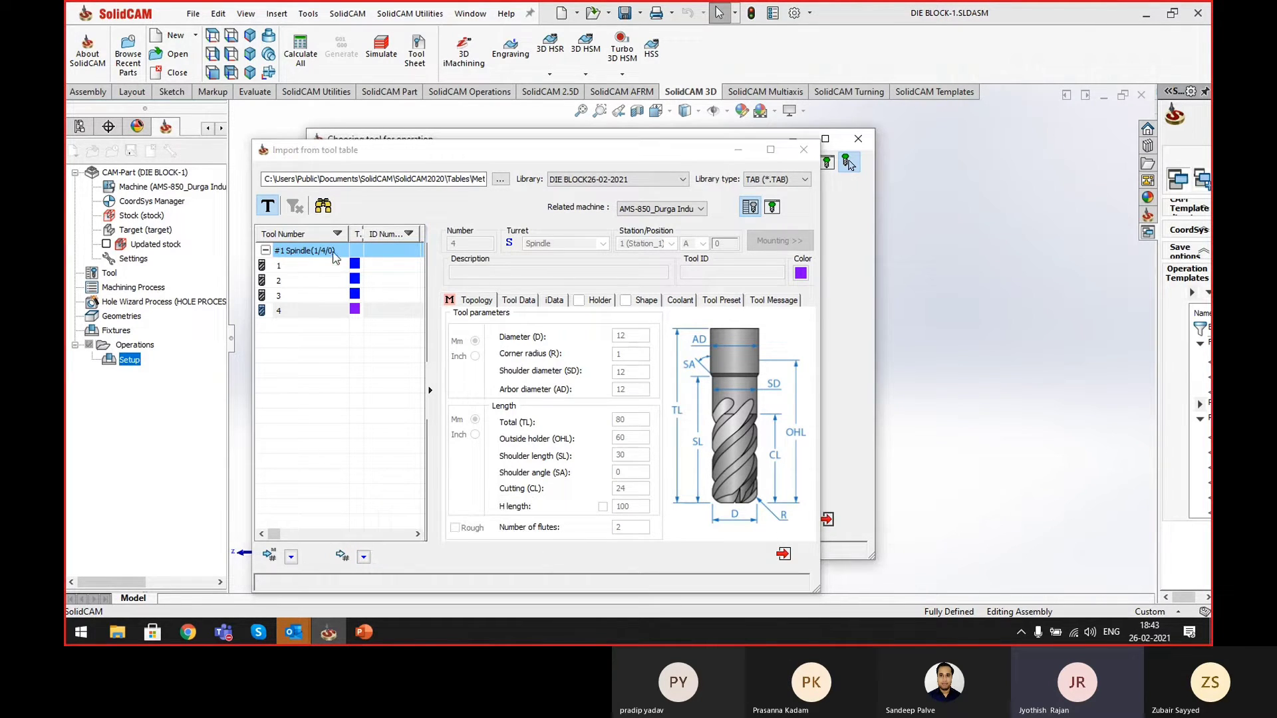
click(292, 559)
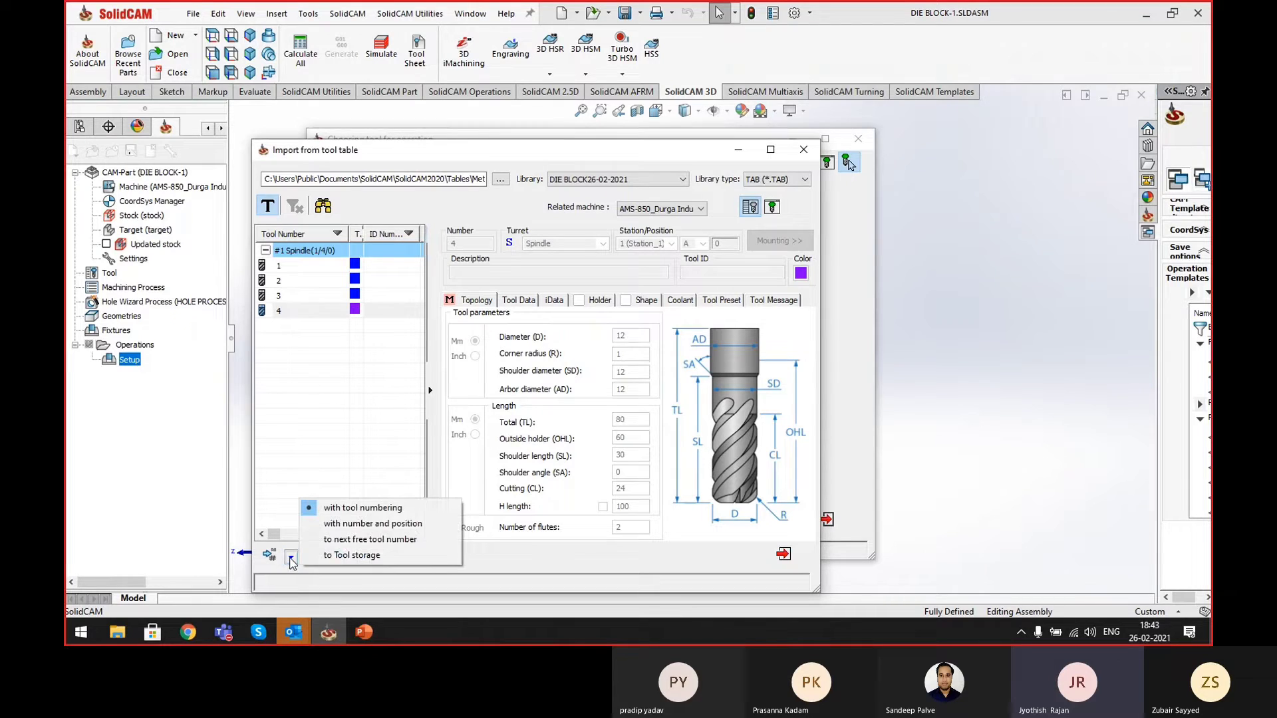
click(379, 524)
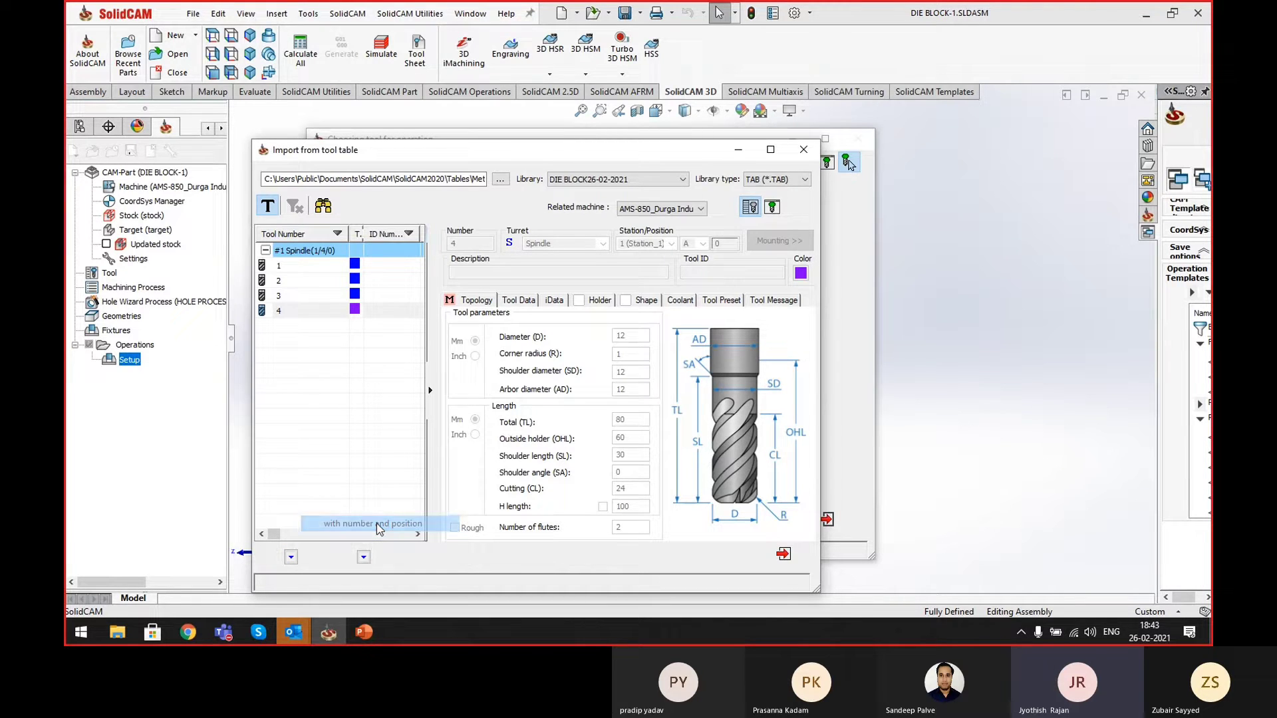
click(783, 554)
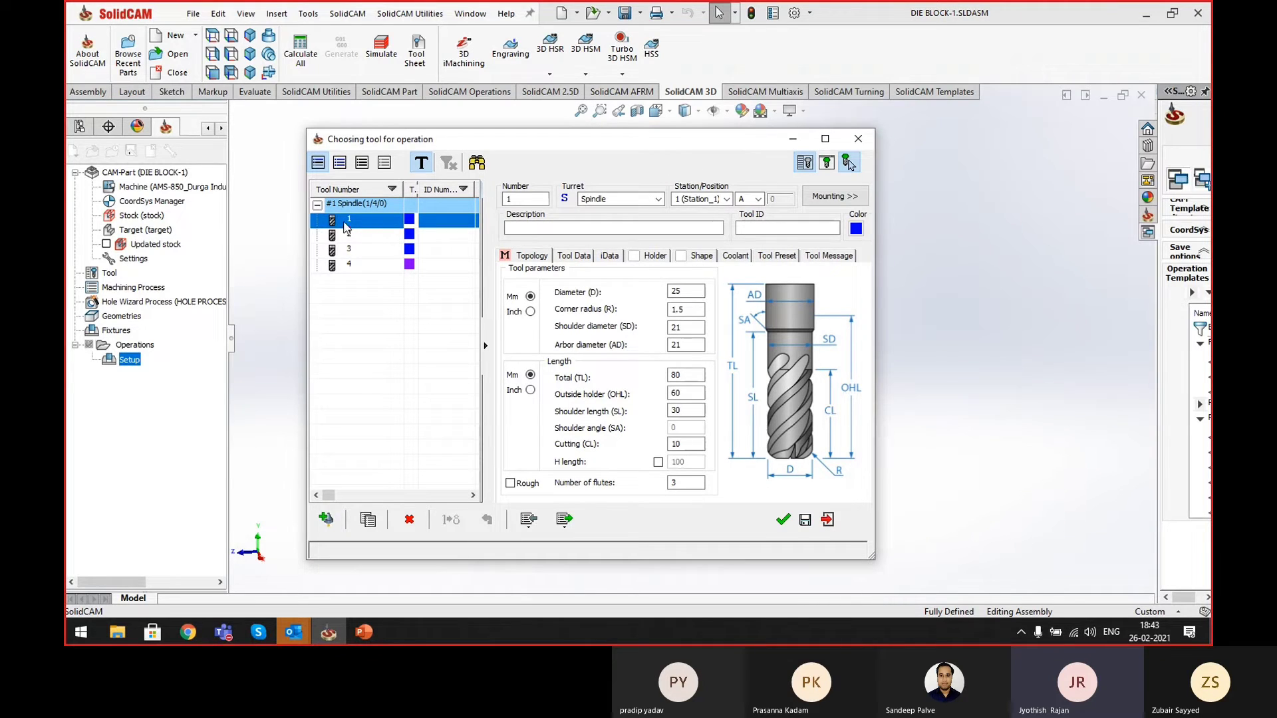
- Examine the topology parameters and tool pictures of the imported tools
click(344, 236)
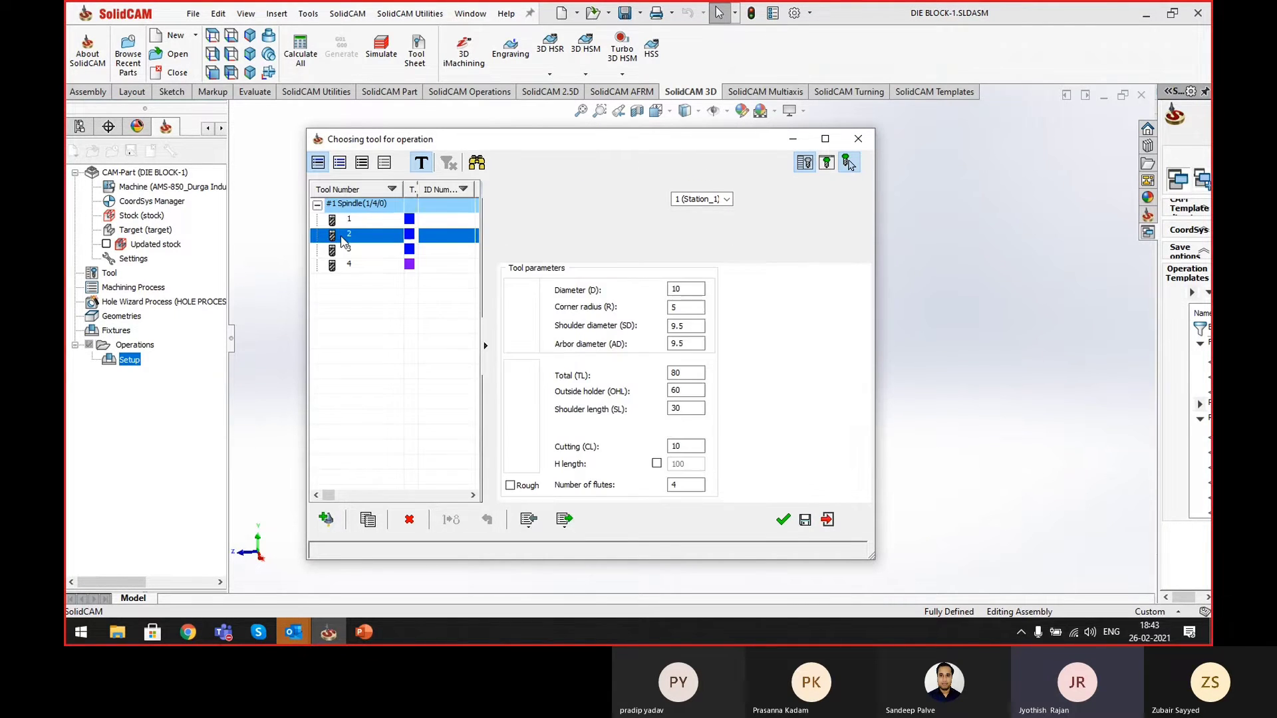
click(344, 221)
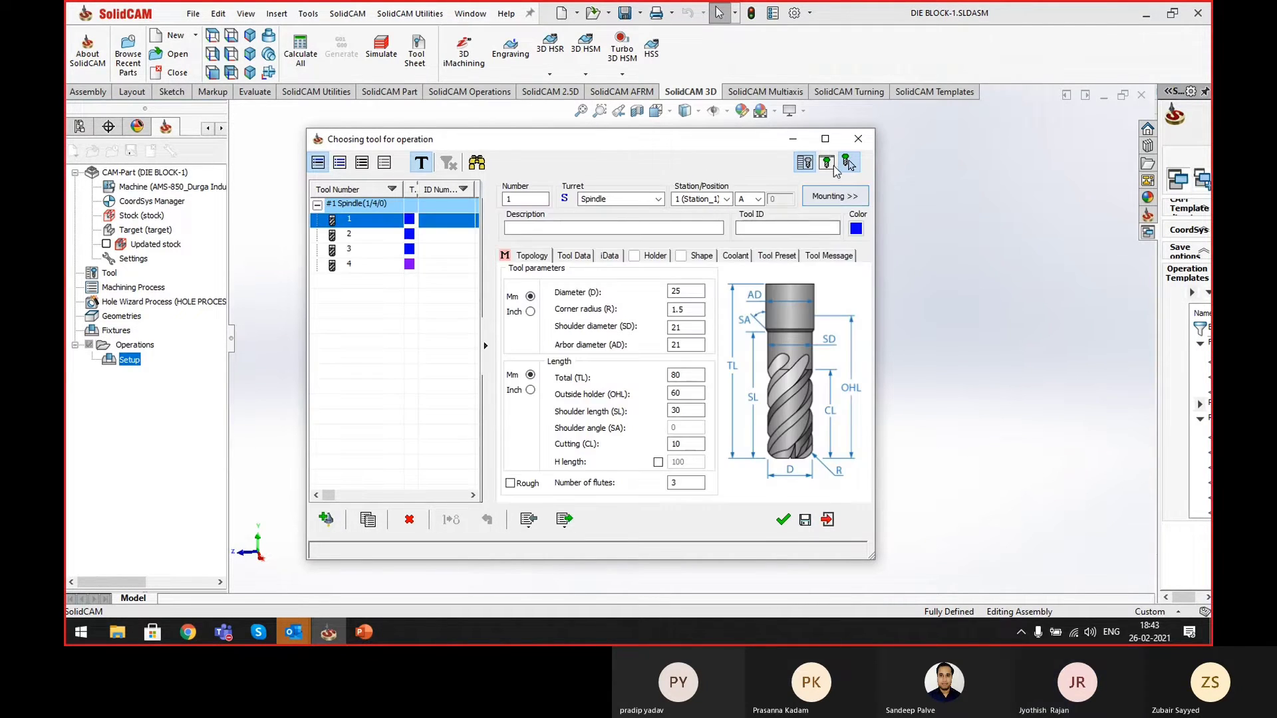
click(828, 164)
click(350, 236)
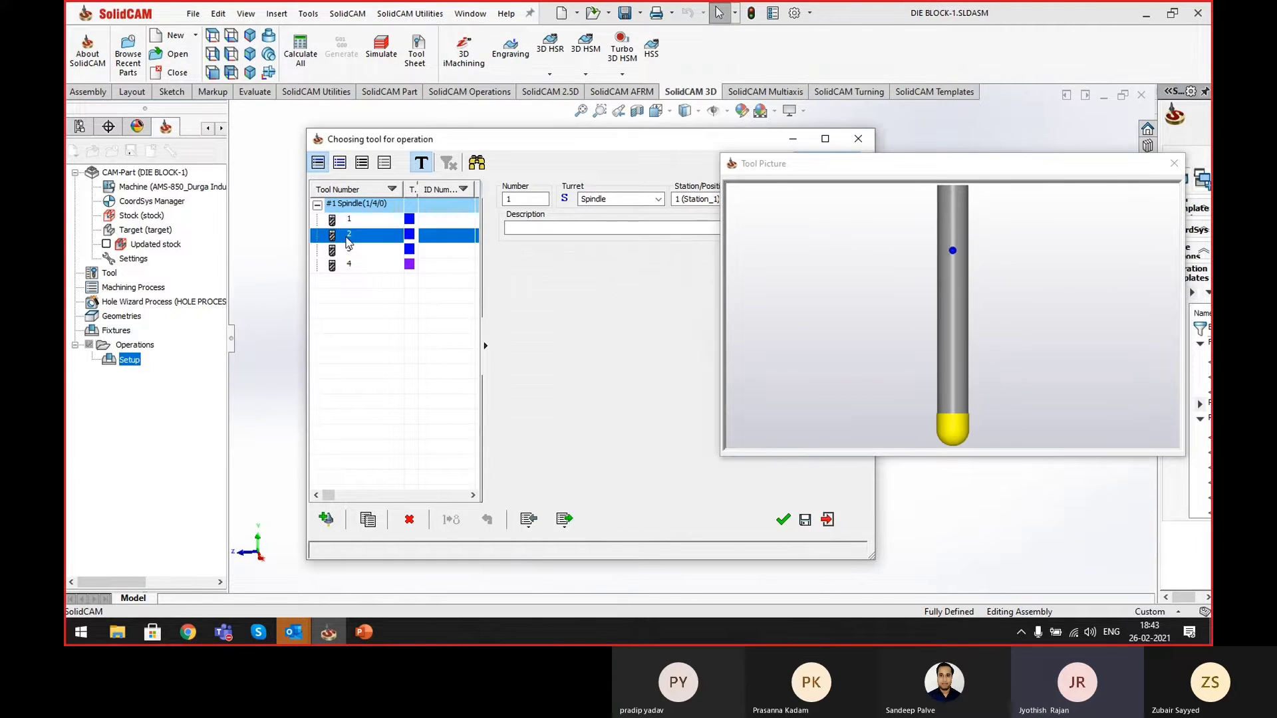
click(349, 250)
click(351, 266)
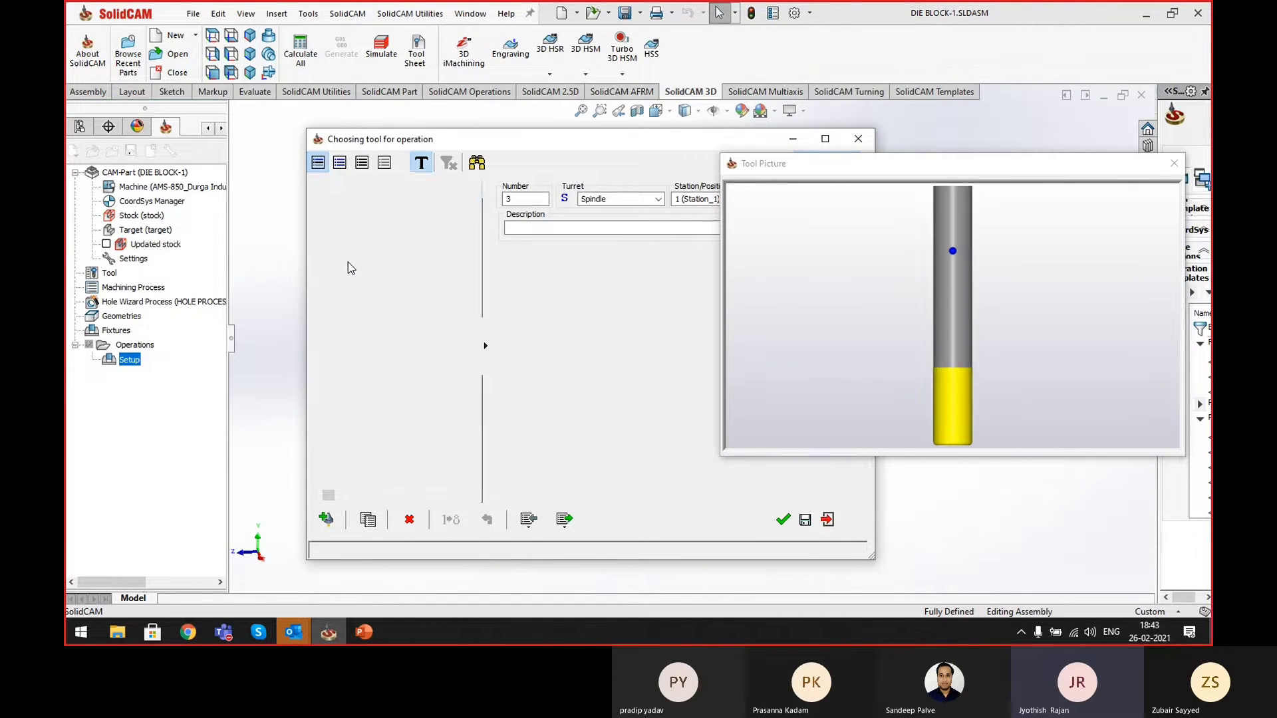
click(353, 249)
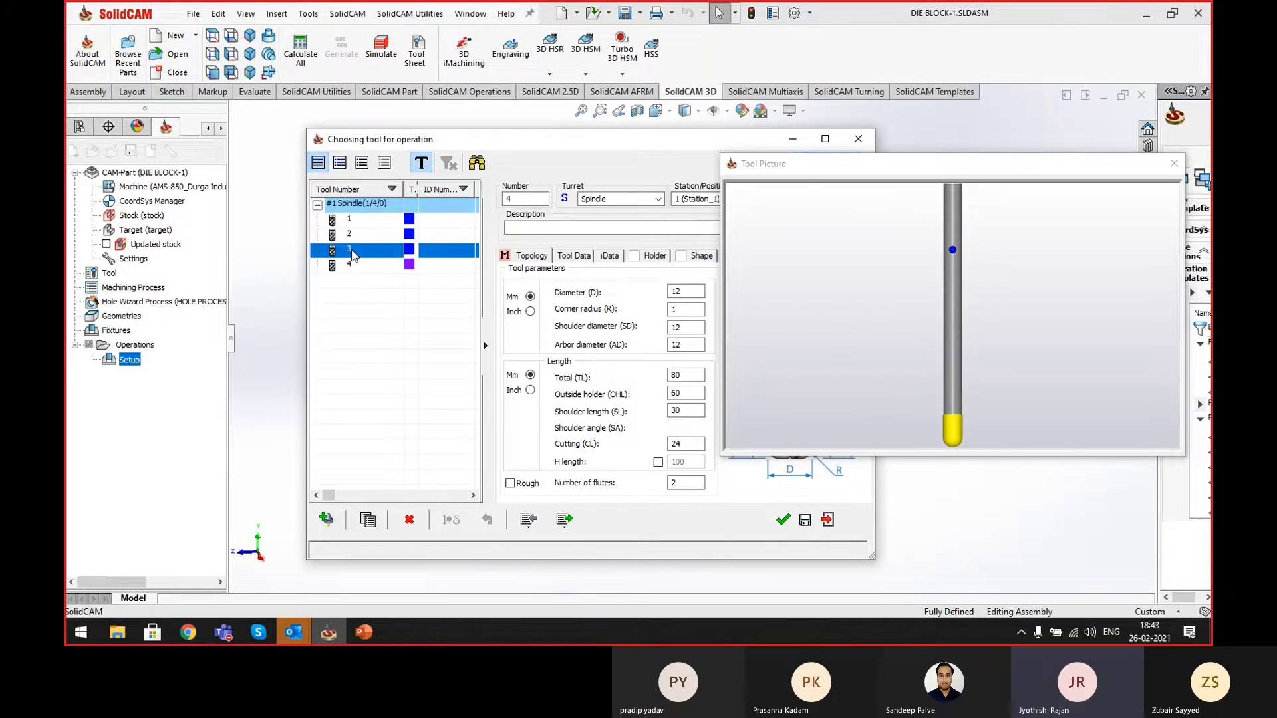
click(351, 235)
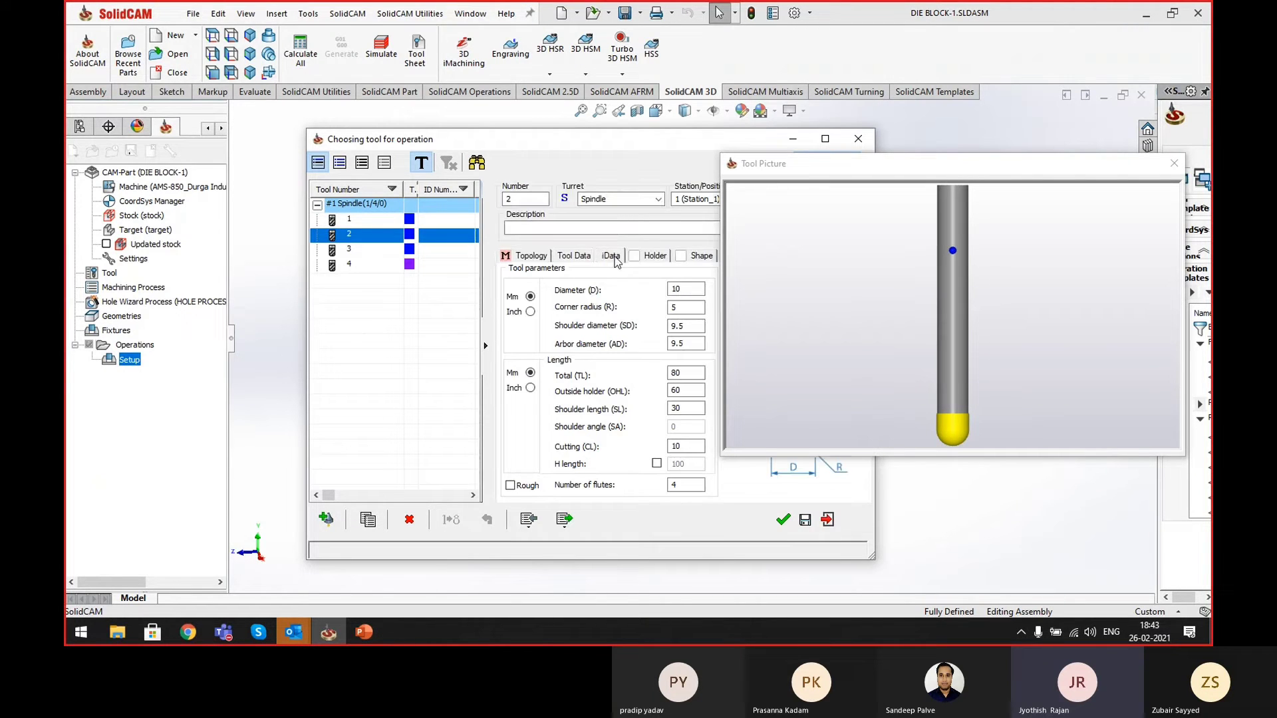
- Review the feed rates and spin rates in the tool data of tools 1 to 4
click(587, 259)
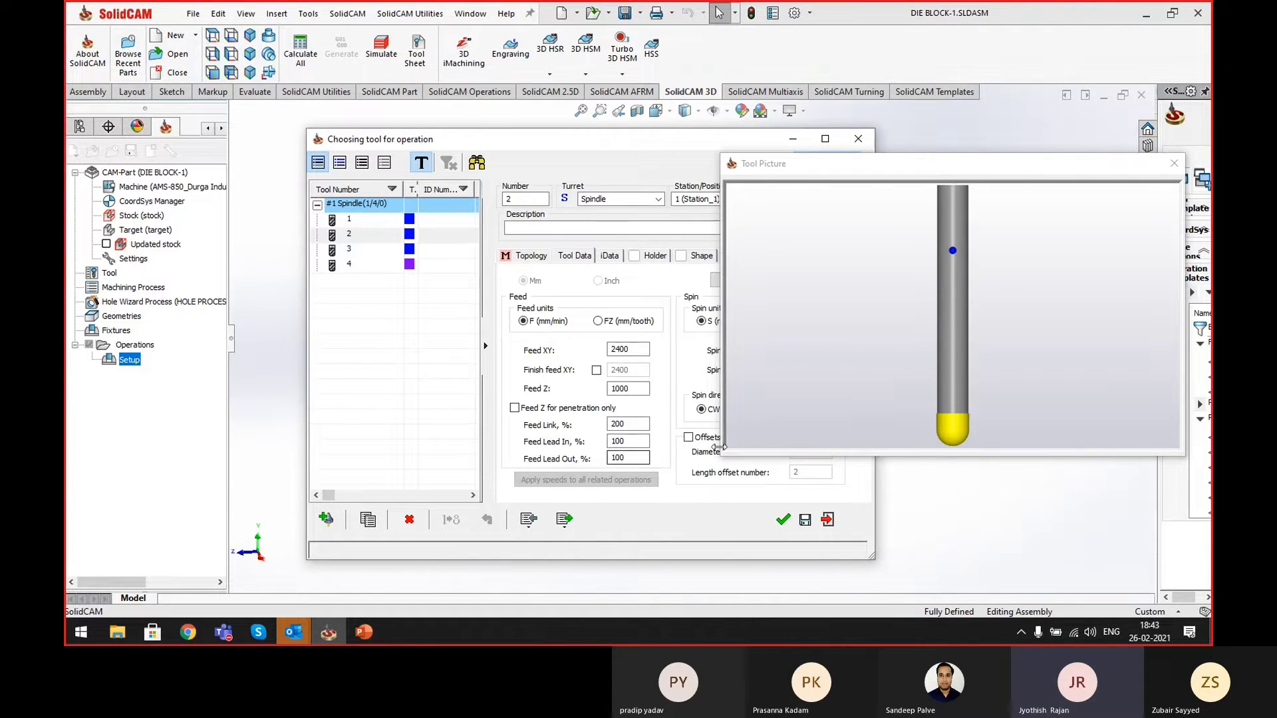
drag(859, 175, 962, 214)
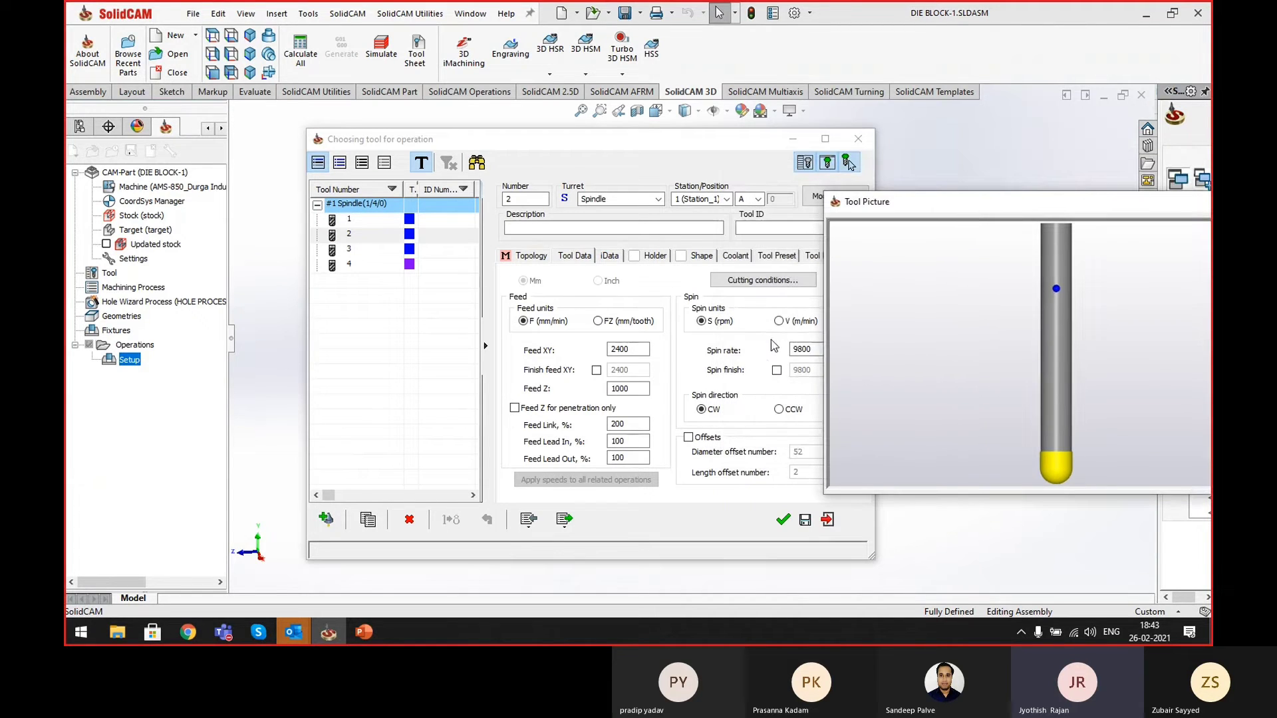
click(350, 222)
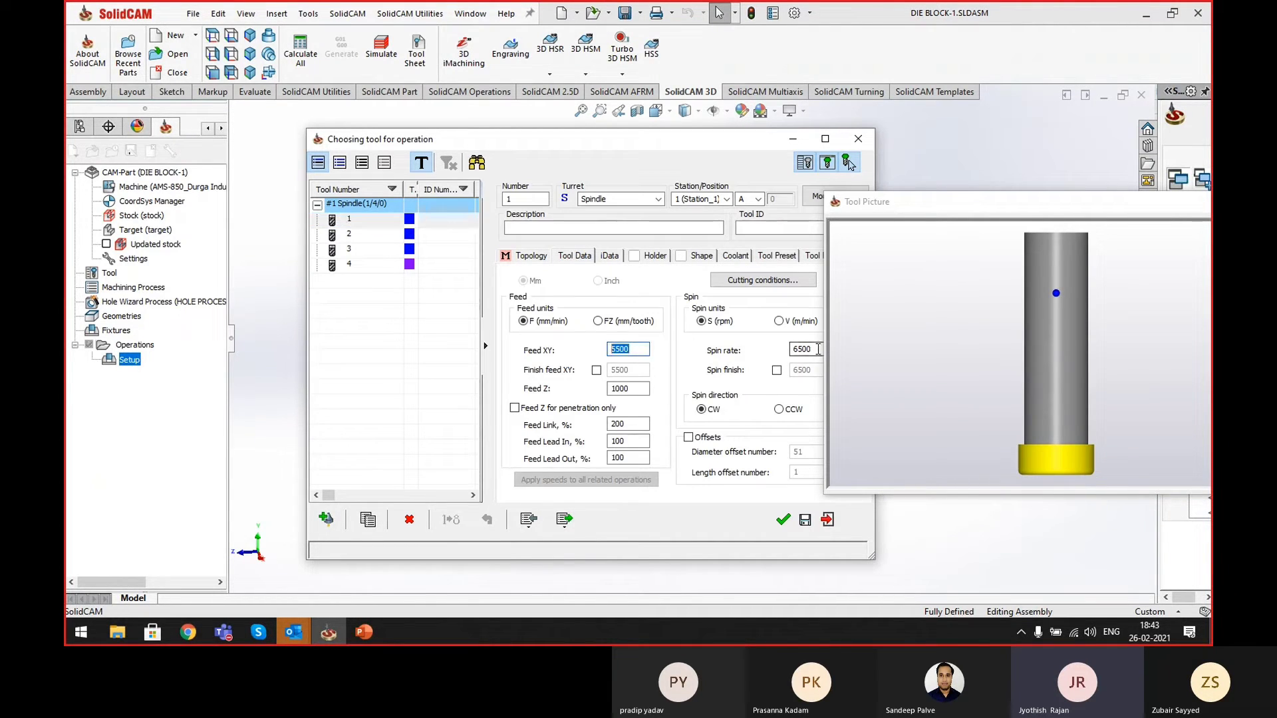
drag(814, 350, 731, 339)
drag(635, 389, 592, 384)
click(358, 233)
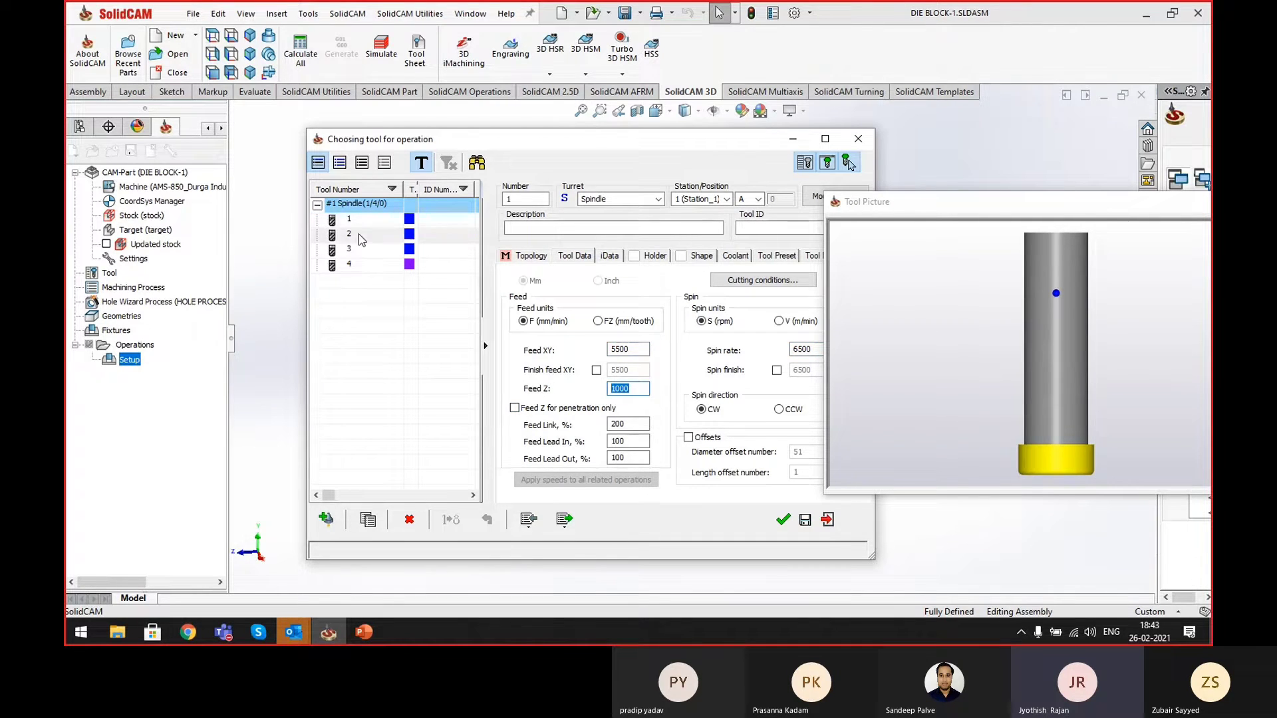
click(358, 250)
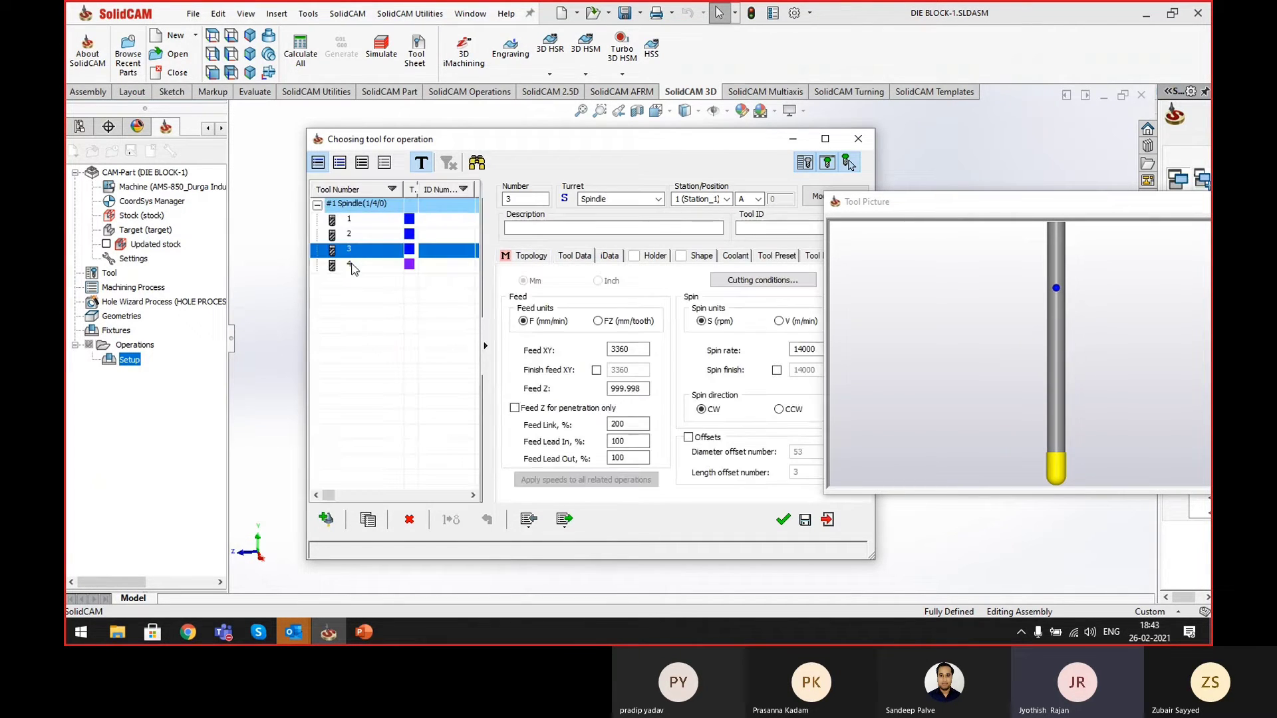
click(352, 265)
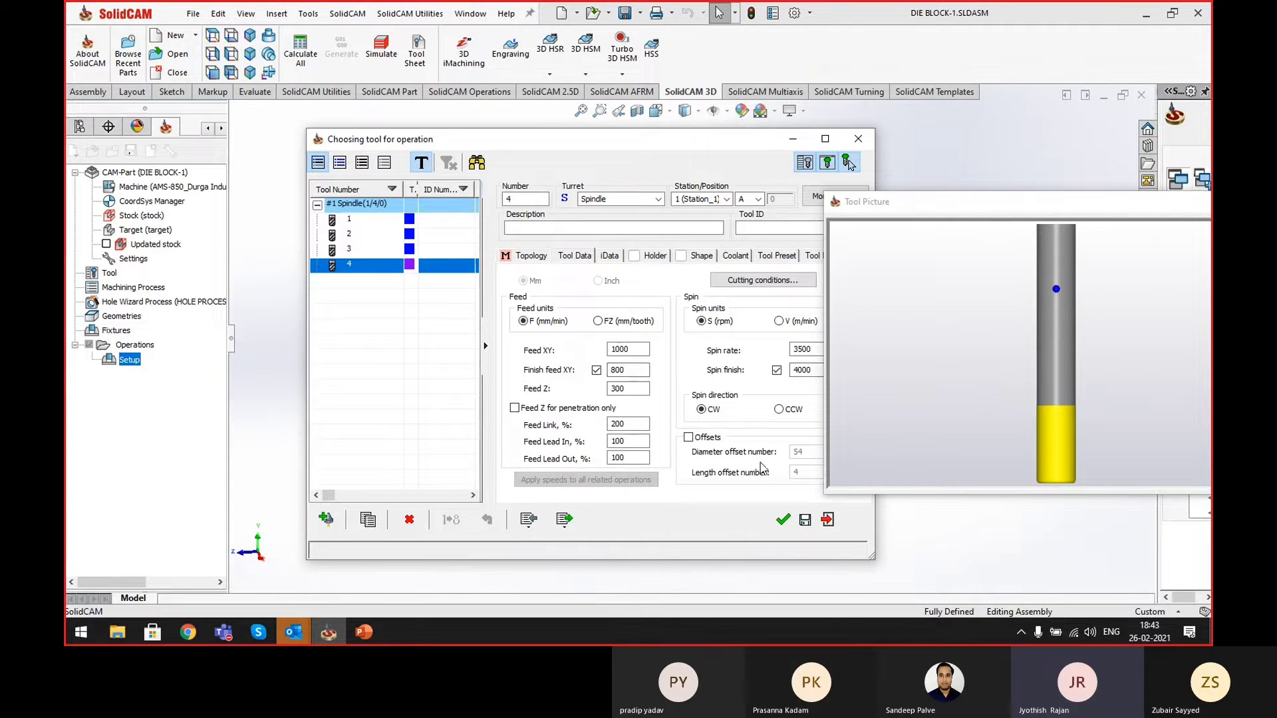
- Assign tool 1, the 25 mm bull nose mill, to the contour roughing operation and check its feed and spin data
click(785, 528)
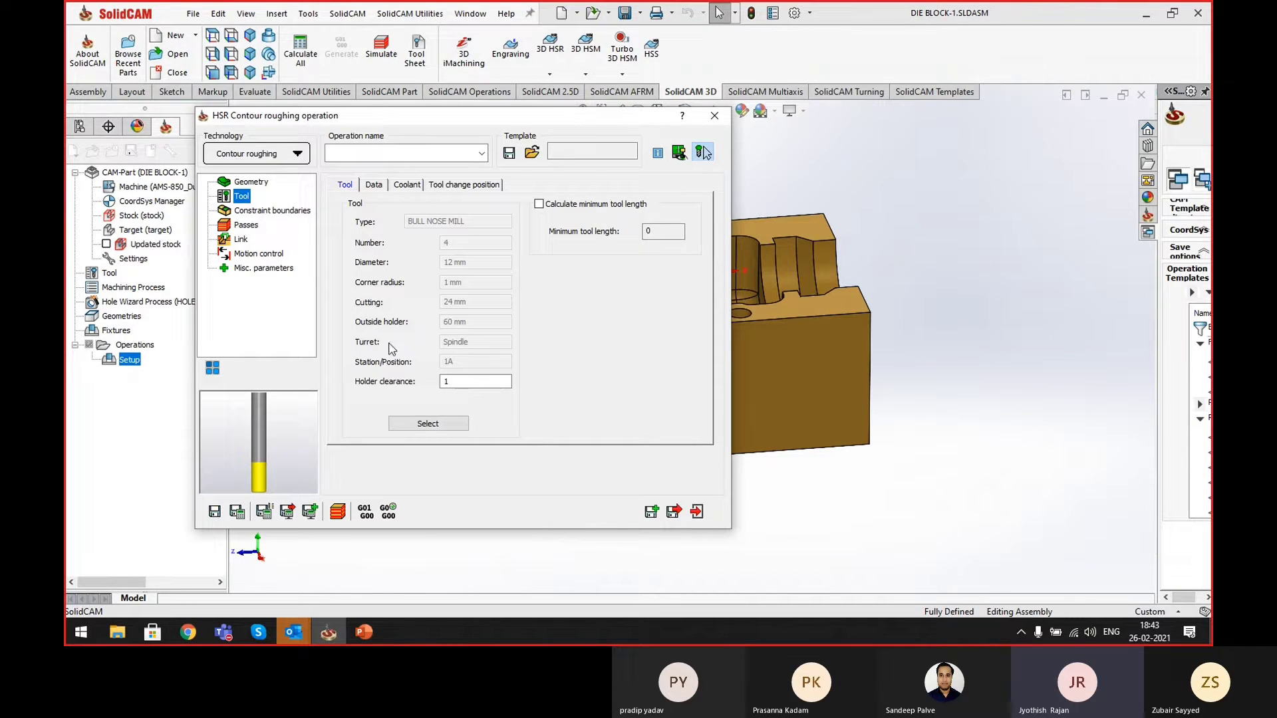
click(443, 426)
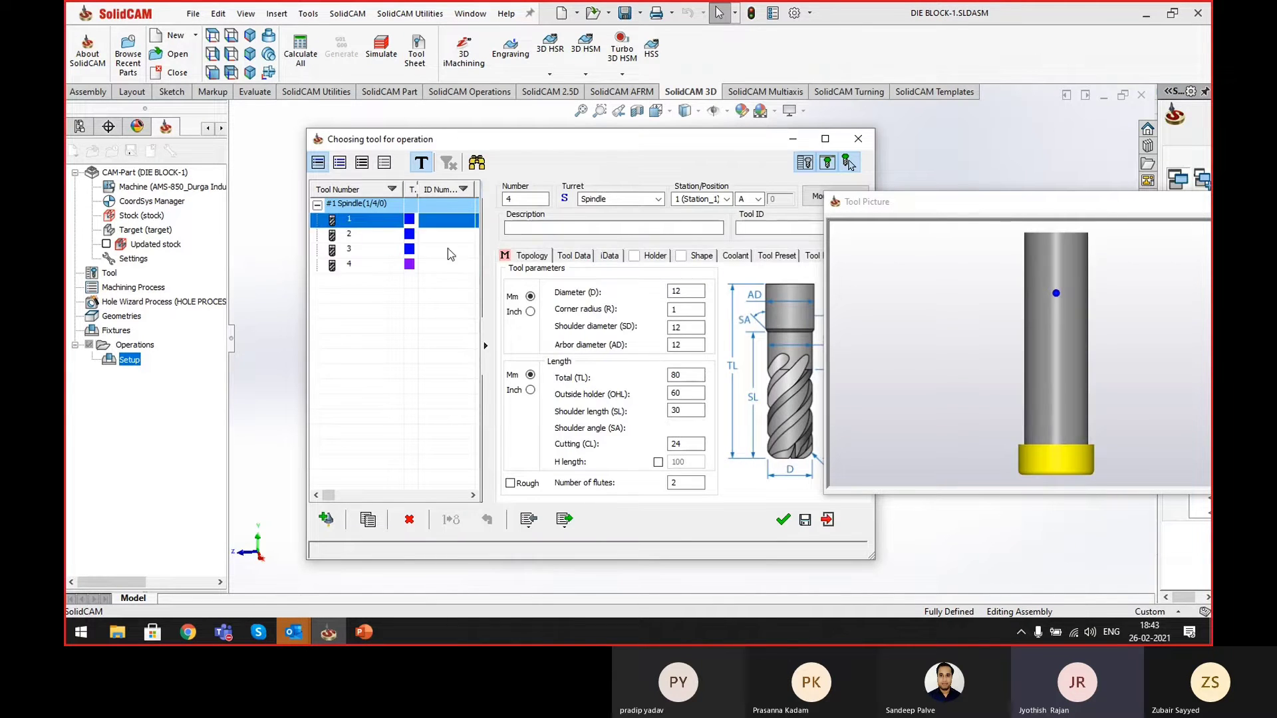
click(785, 523)
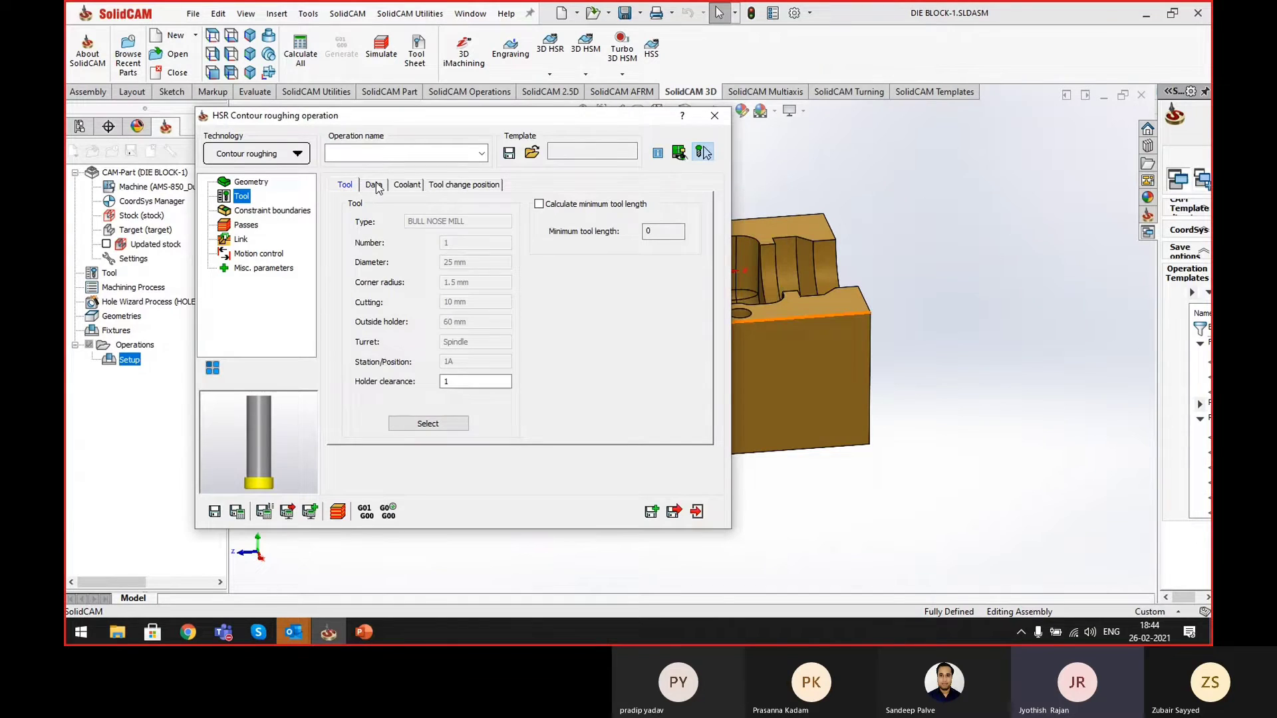
click(375, 185)
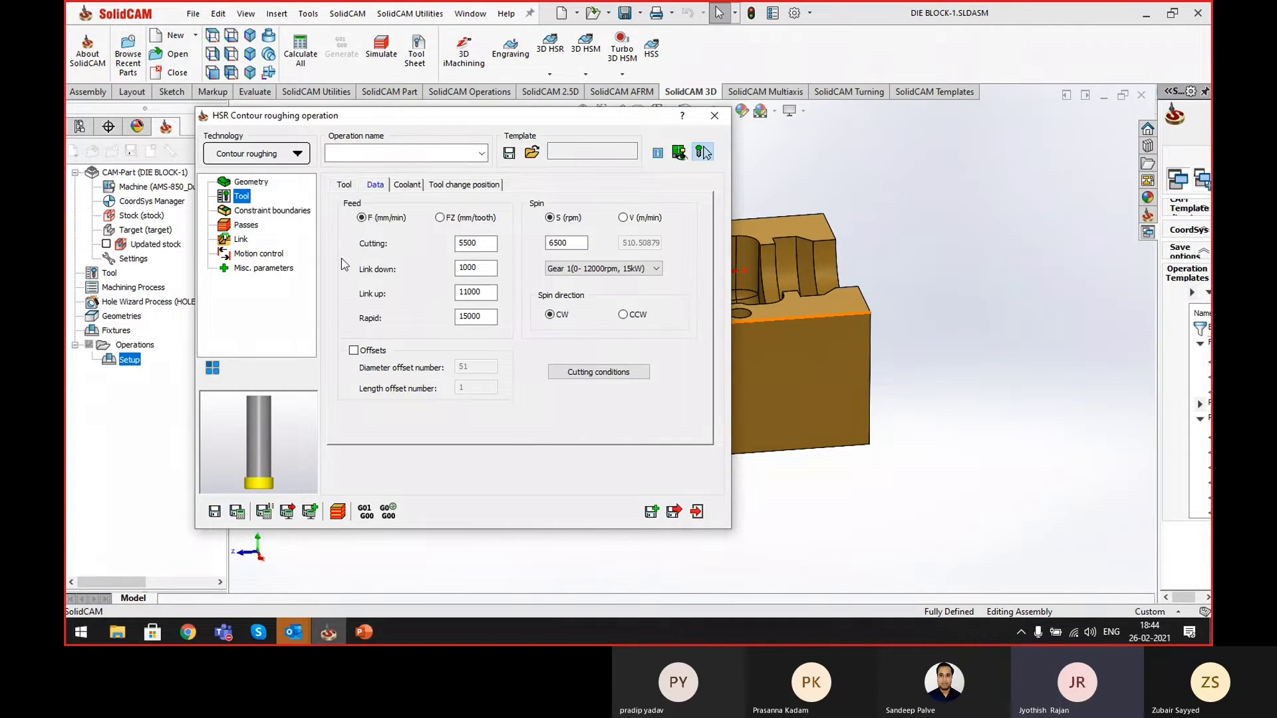
click(344, 187)
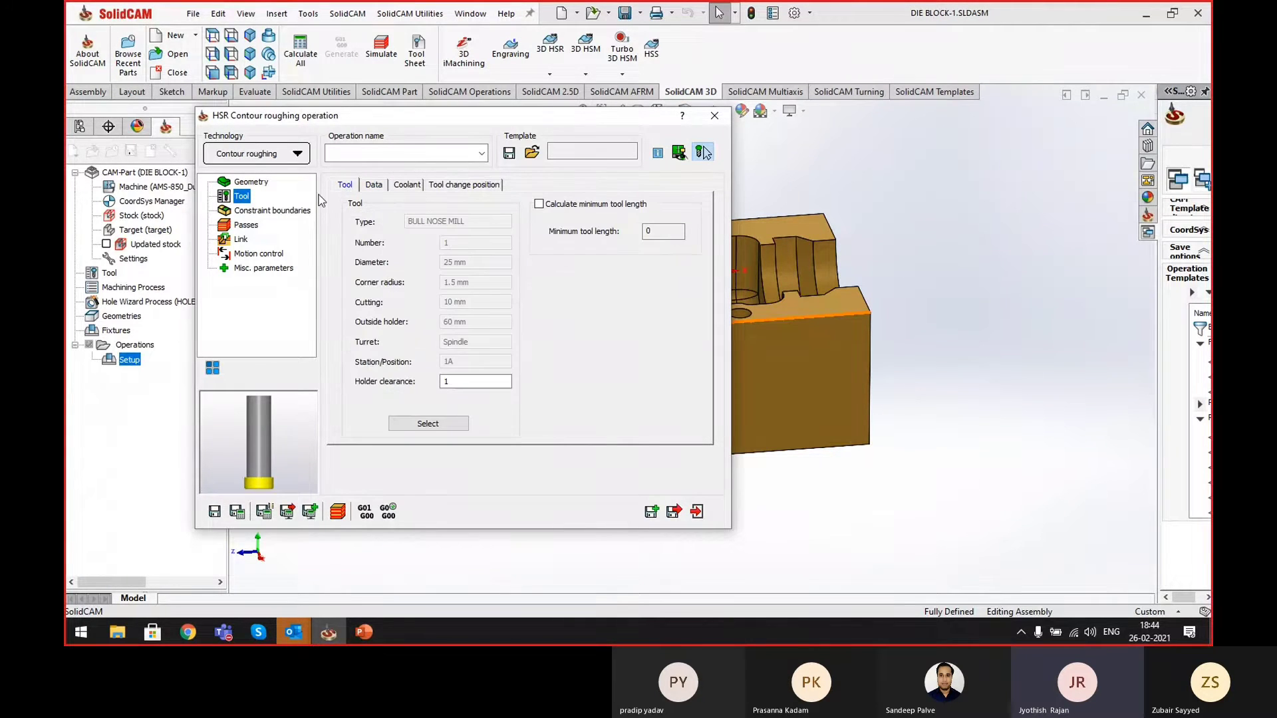
- Set the constraint boundary to be created automatically as the Auto-created box of target geometry
click(279, 211)
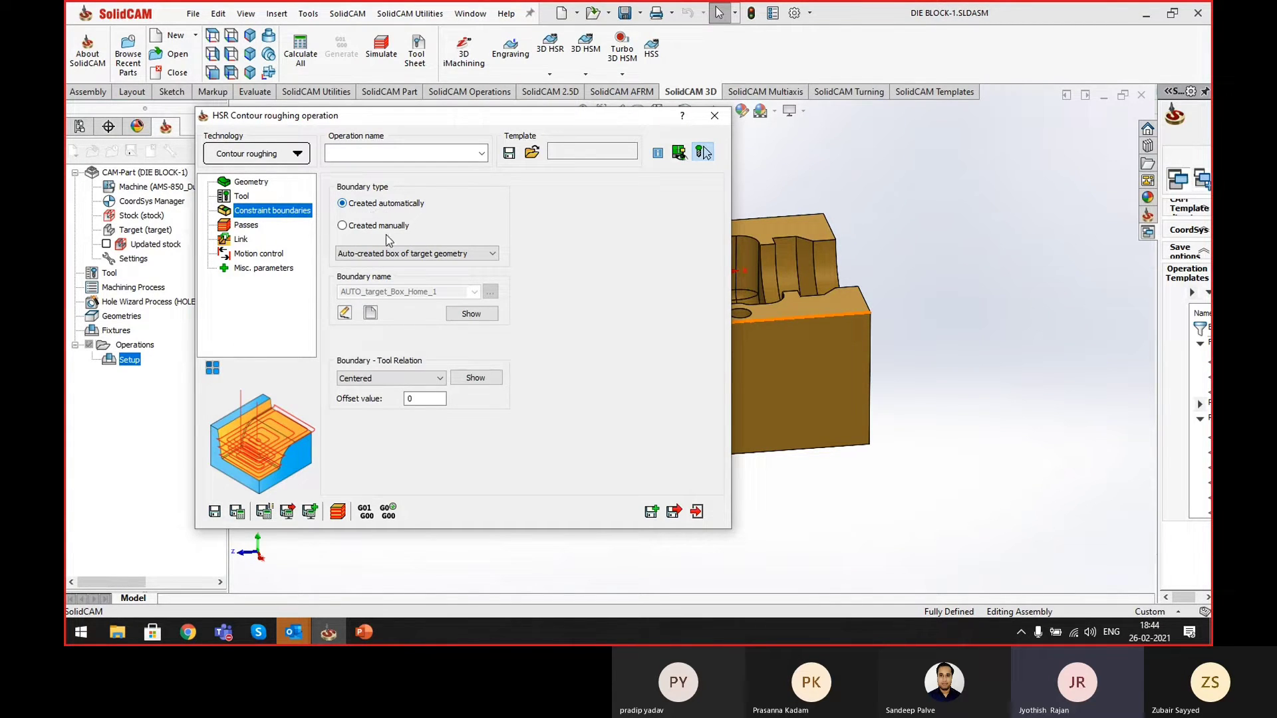
click(429, 257)
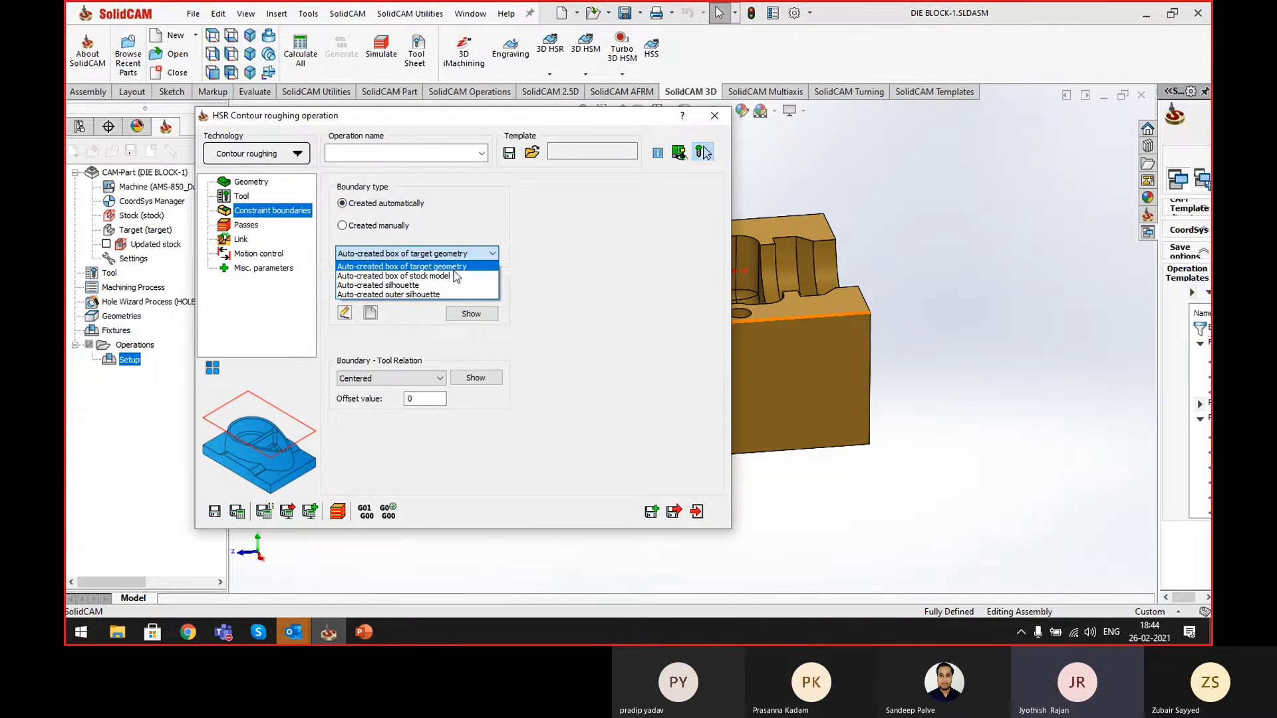
click(417, 269)
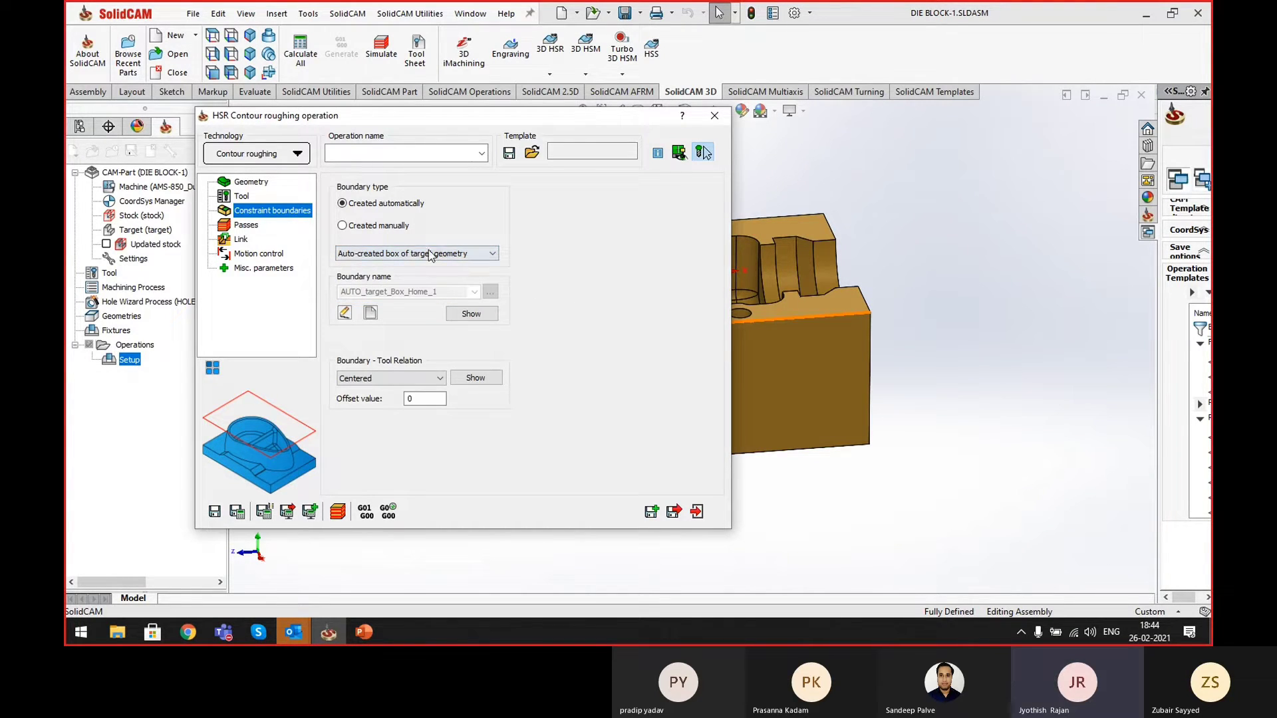
- Review the wall offset, floor offset, tolerance and step down of the passes, and enable Detect Flat Areas
click(251, 228)
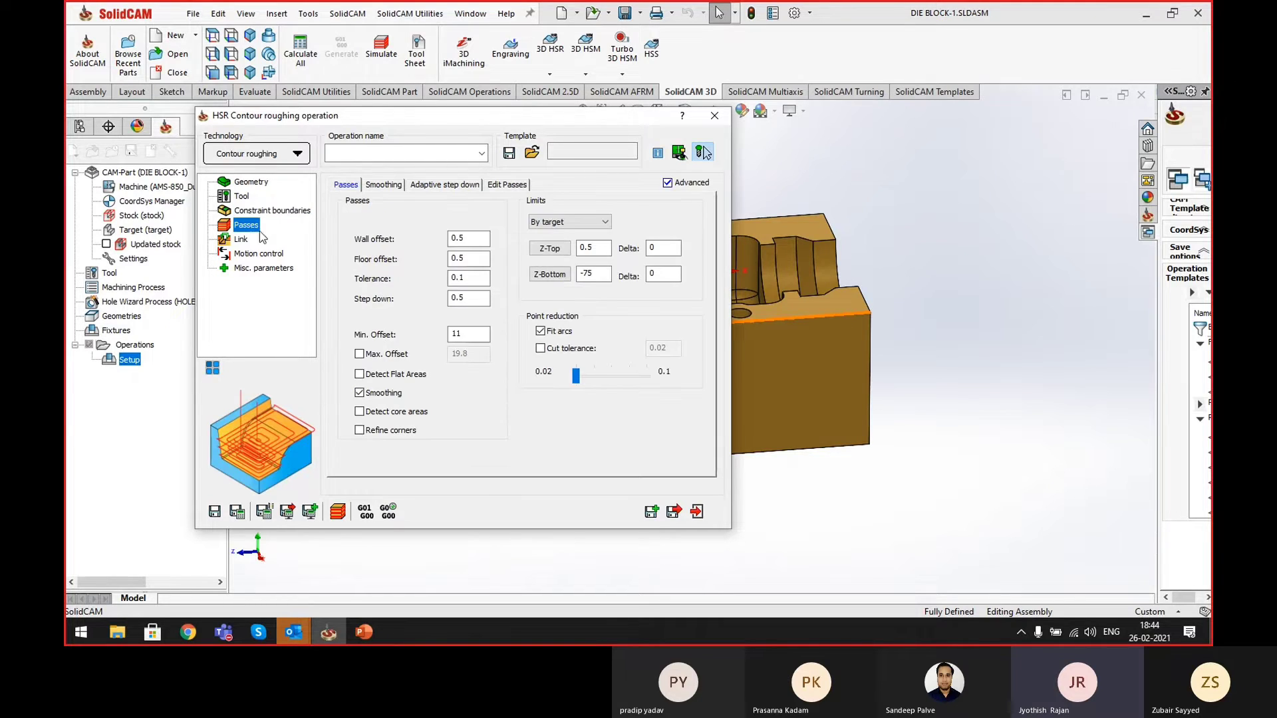
click(469, 238)
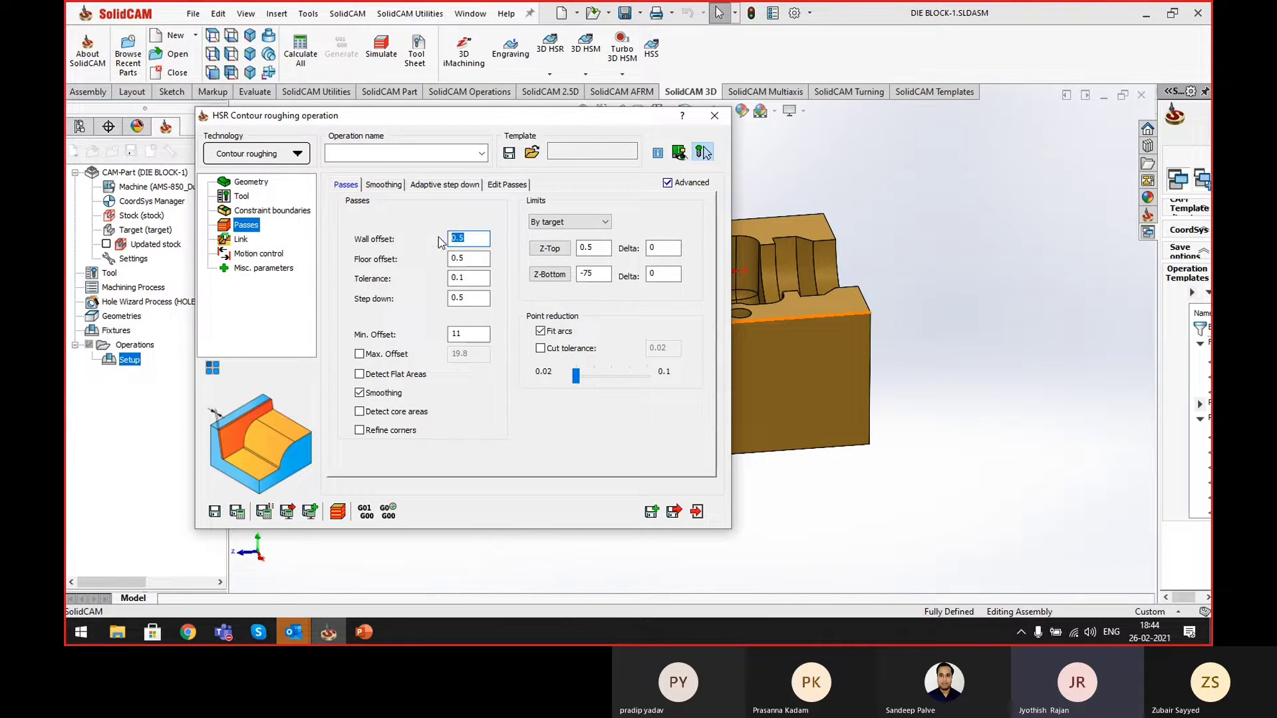
key(Tab)
key(Tab)
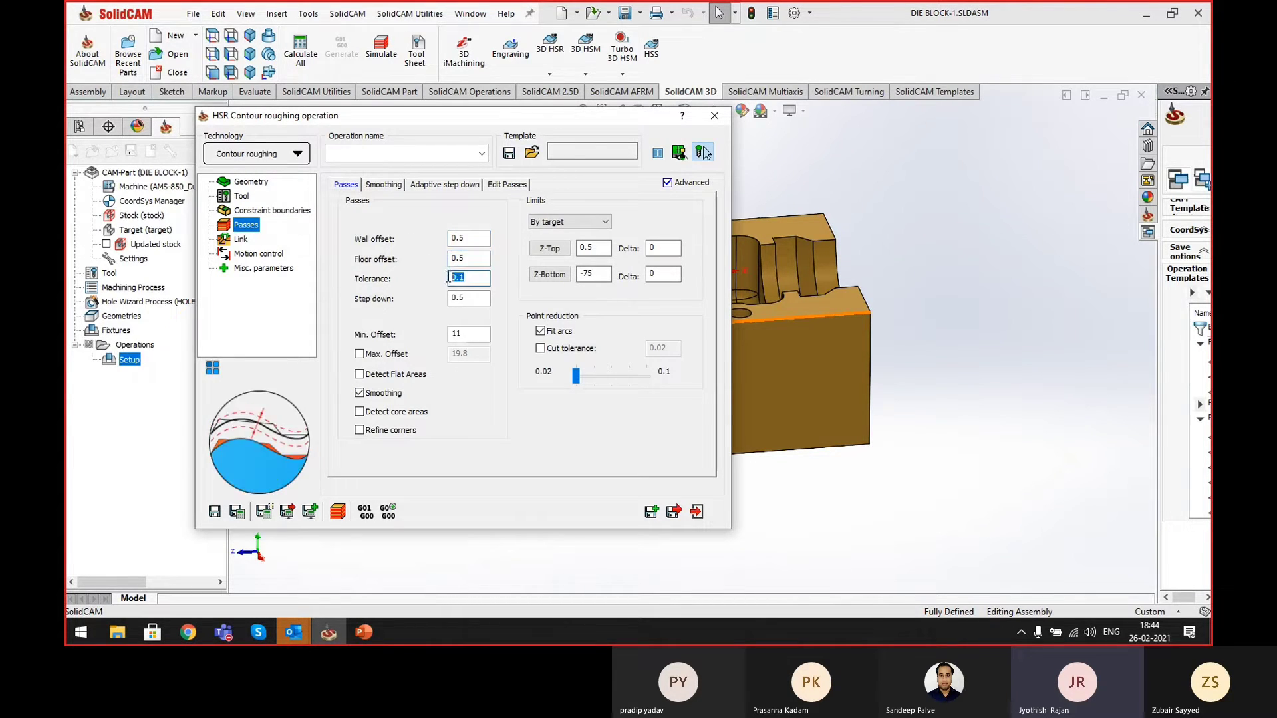
key(shift+Tab)
key(shift+Tab)
key(Tab)
key(Tab)
key(Tab)
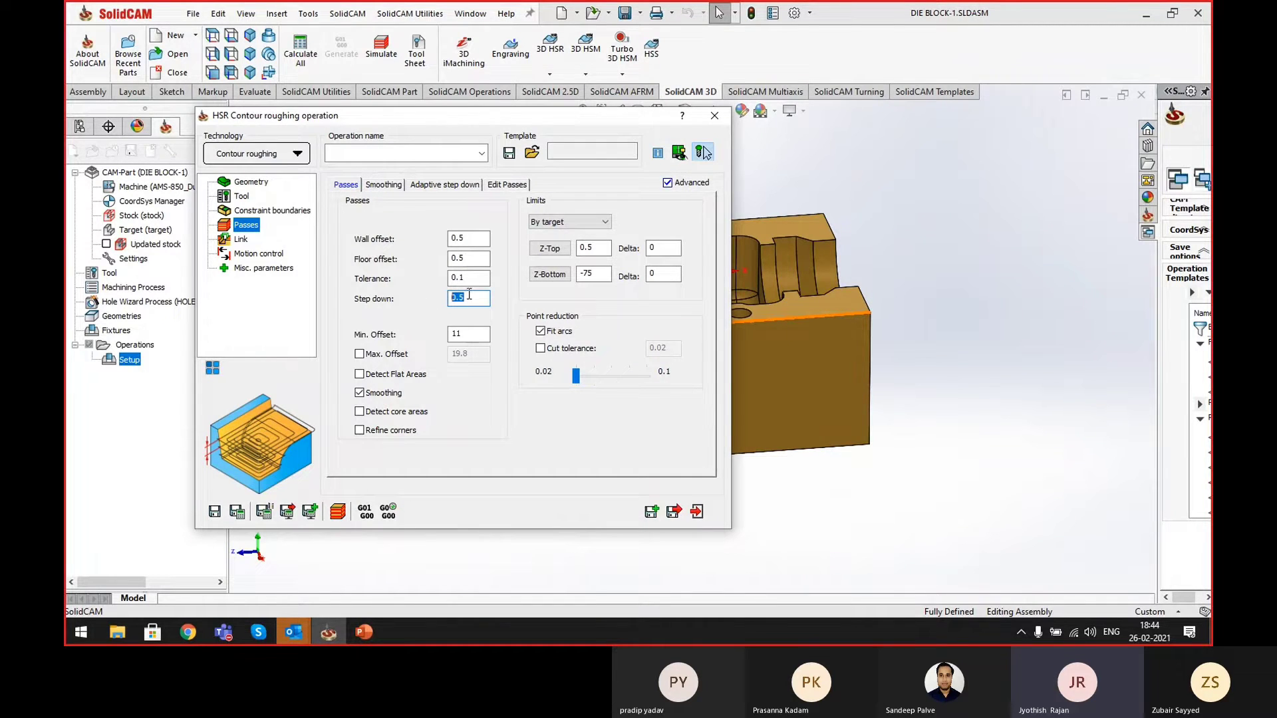
click(378, 375)
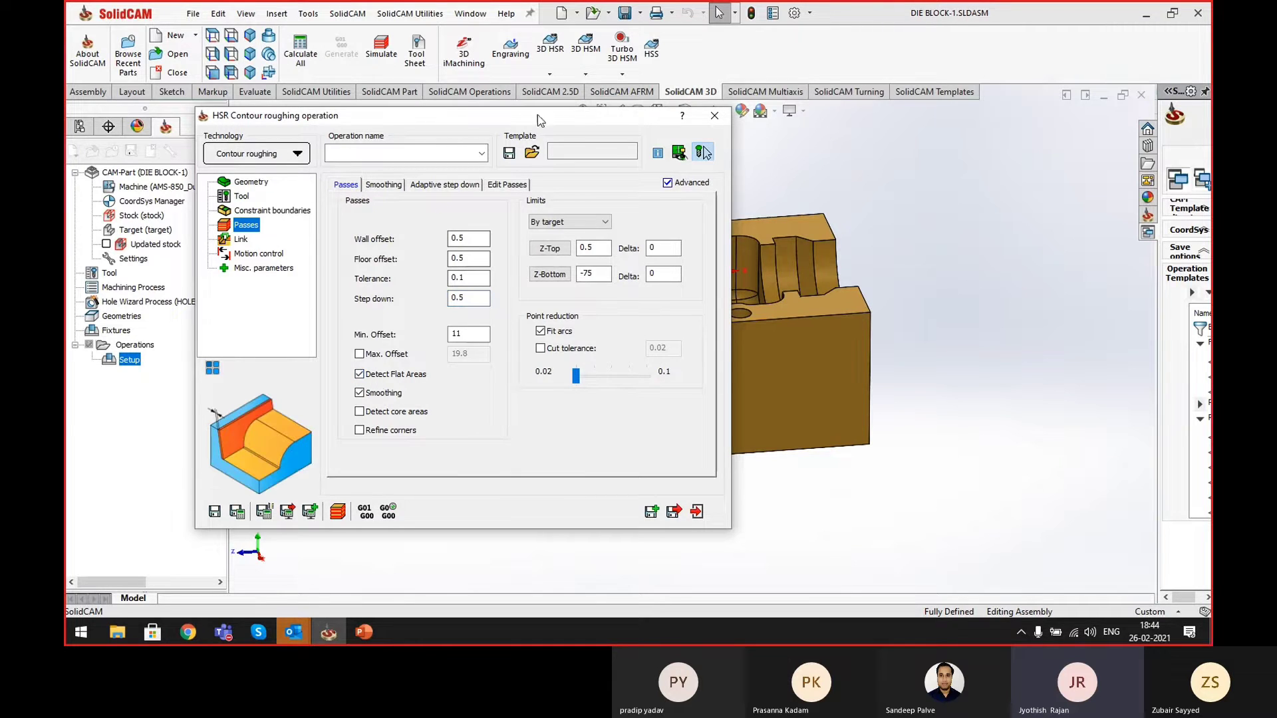
- Examine the die cavity's walls and floor face on the model in relation to the wall and floor offsets
drag(513, 117, 359, 82)
middle_drag(772, 294, 788, 362)
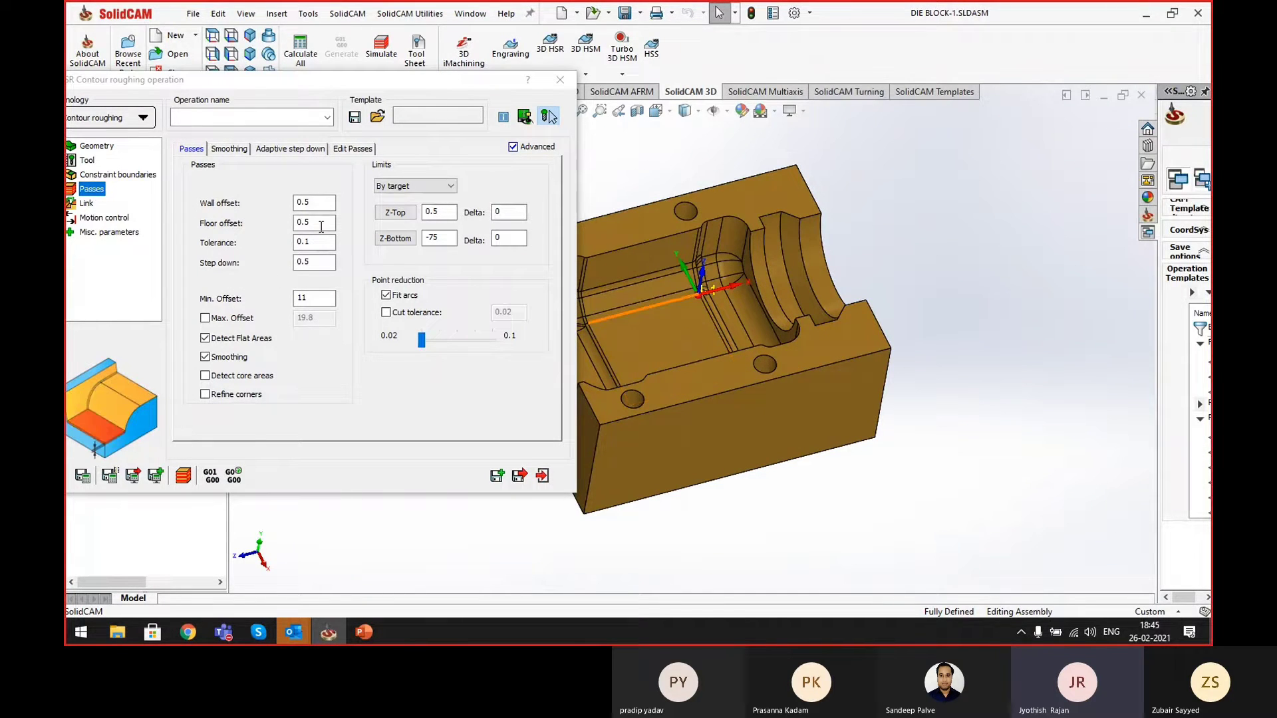
double_click(323, 200)
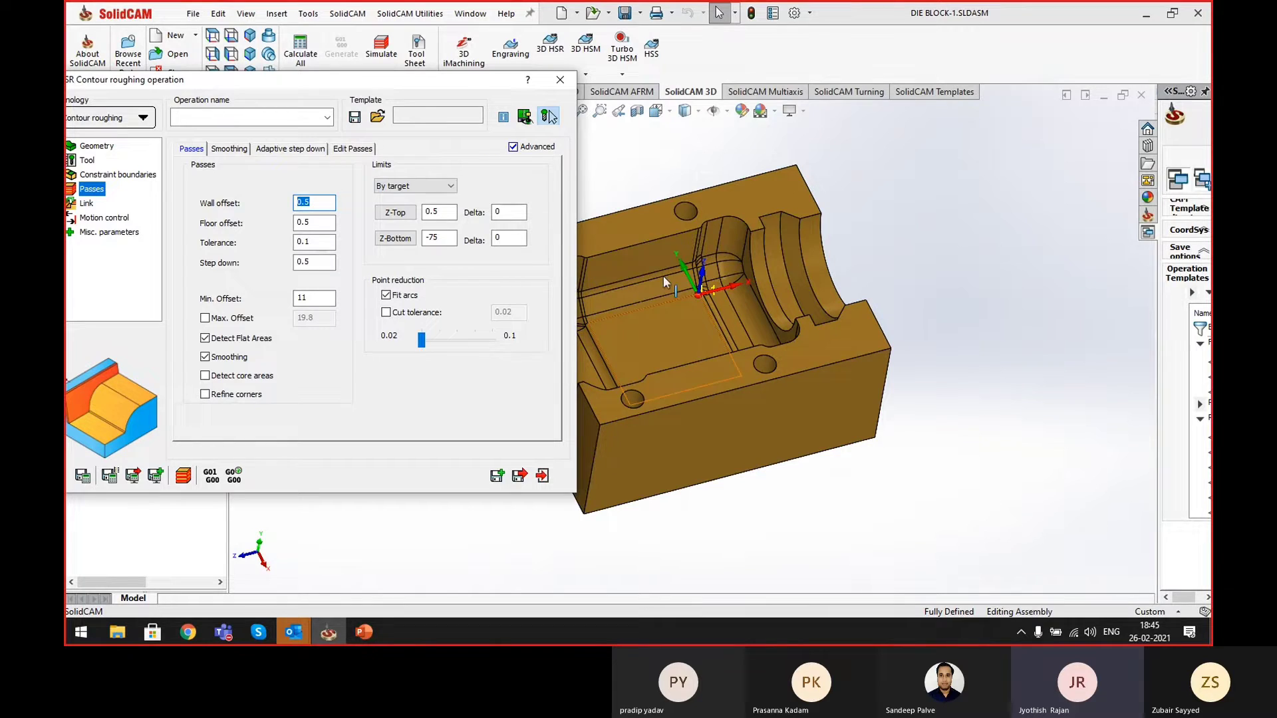
click(656, 227)
click(661, 347)
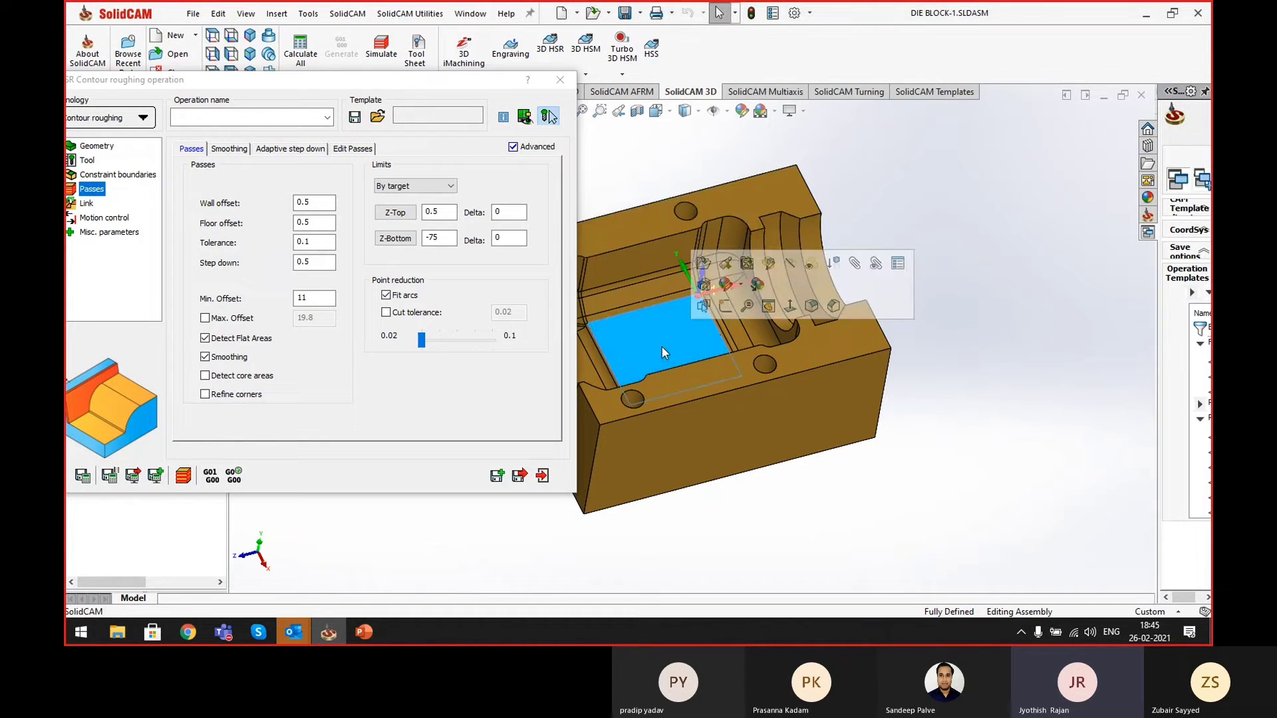
double_click(331, 200)
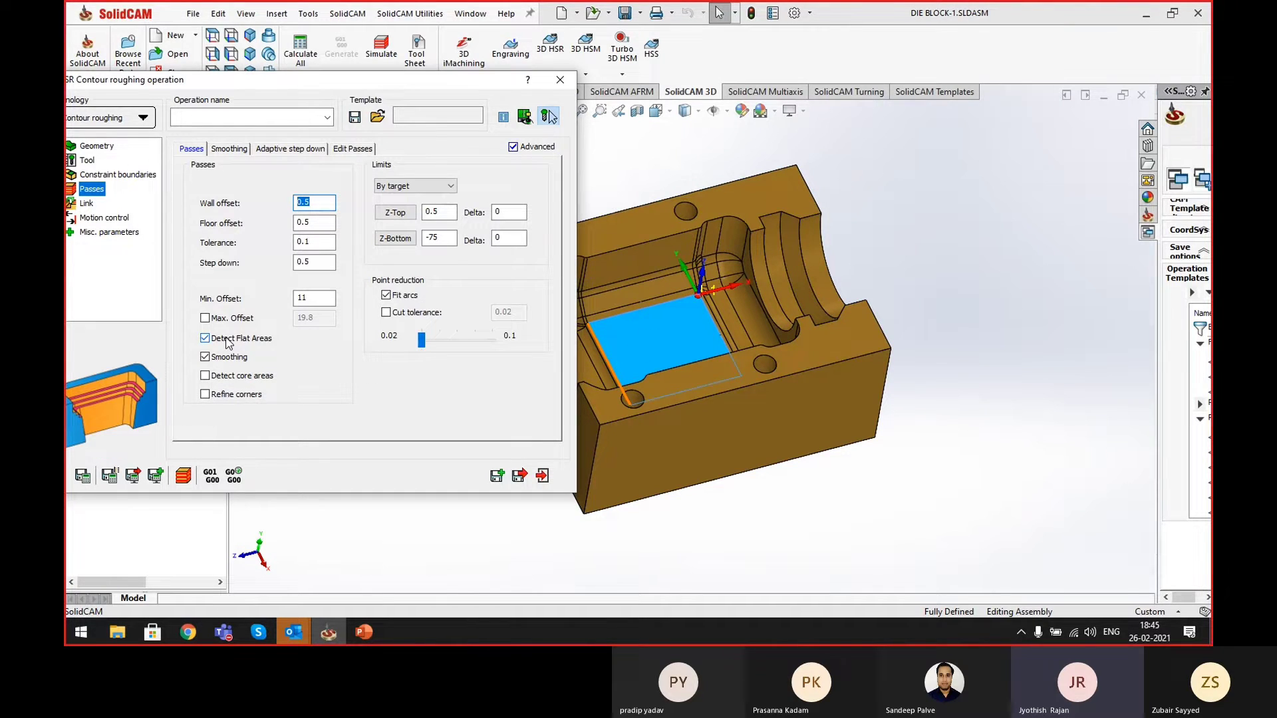
- Enable Refine corners for the roughing passes
click(205, 394)
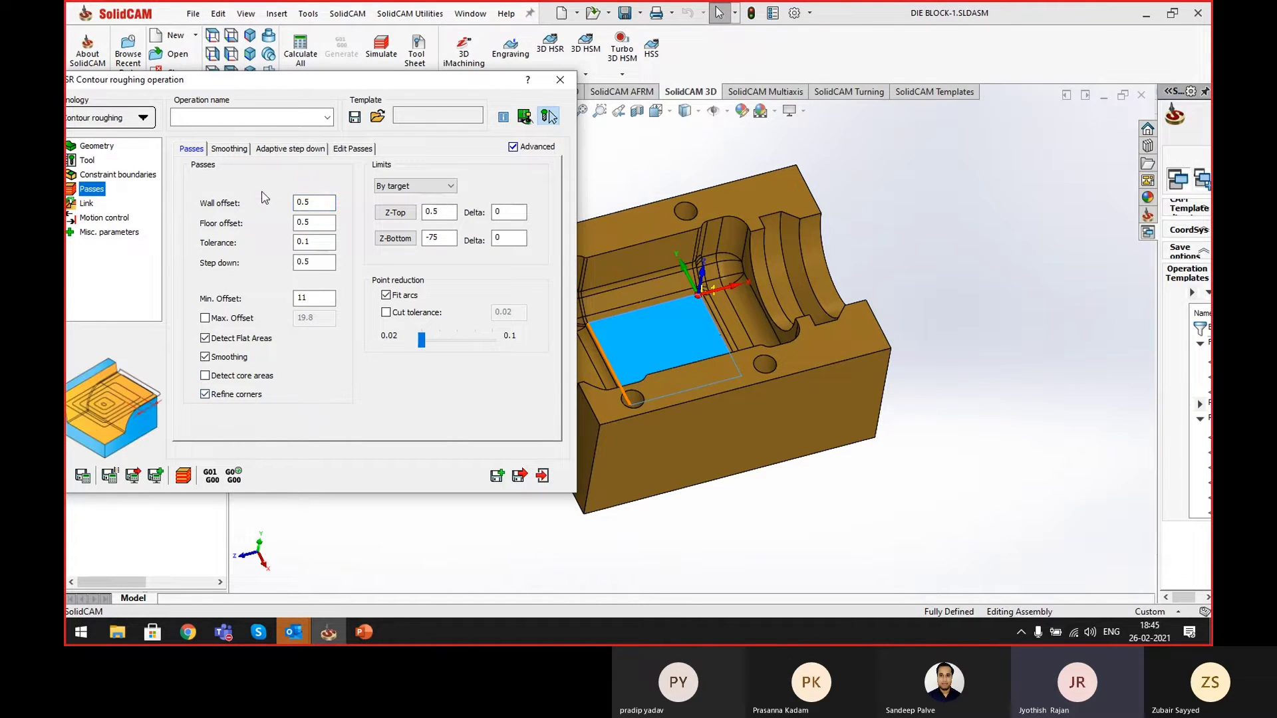
drag(316, 79, 543, 80)
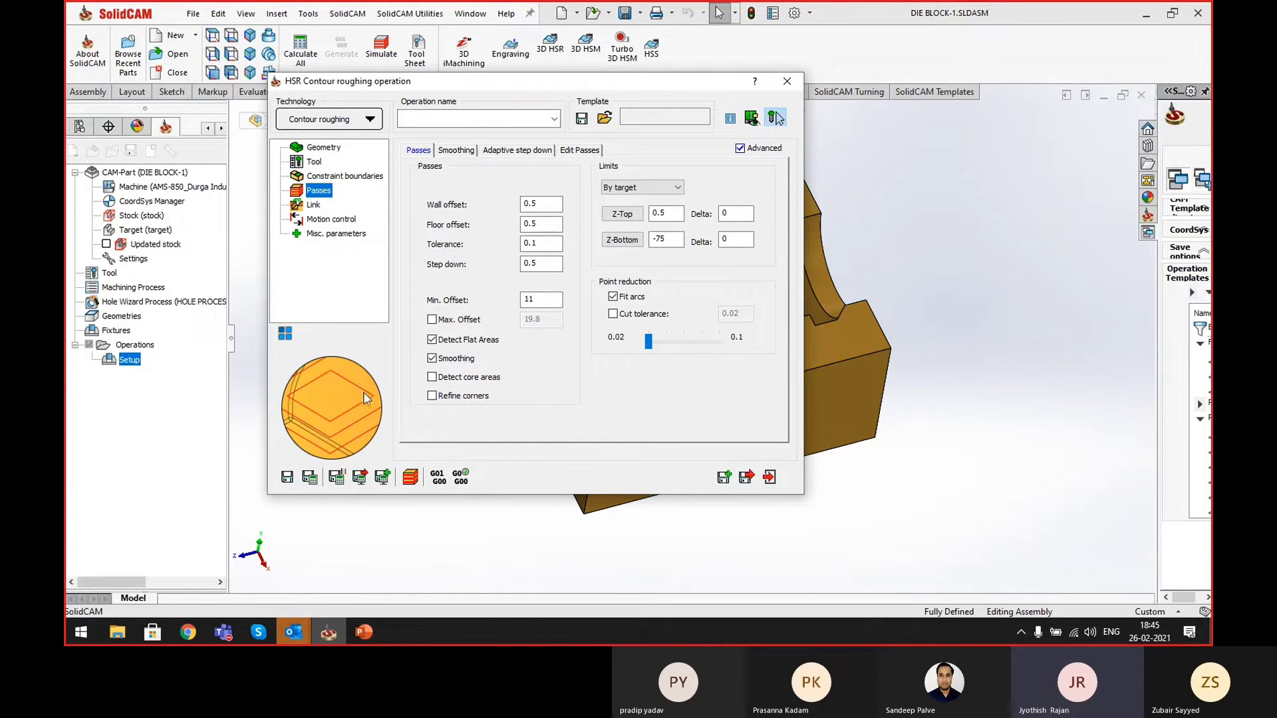
click(441, 399)
- Review the Smoothing and Adaptive step down parameters, plus the floor offset, tolerance, step down and minimum offset of the passes
click(467, 152)
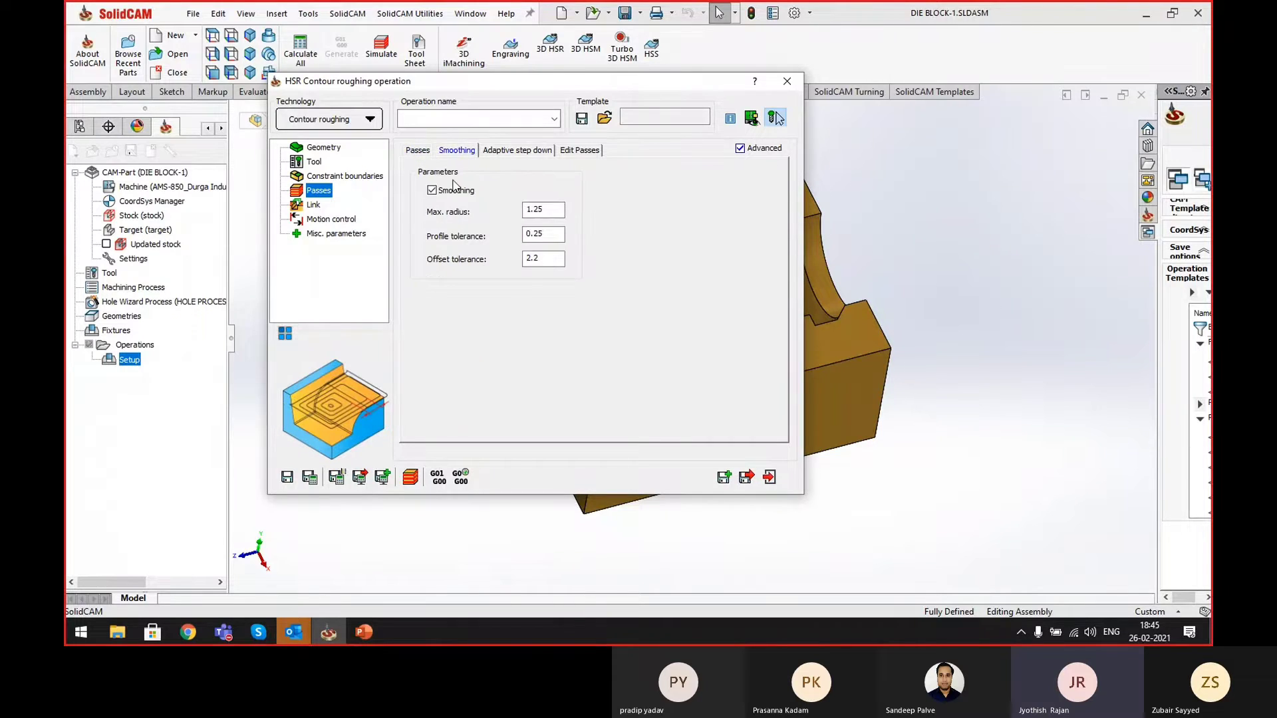
click(523, 151)
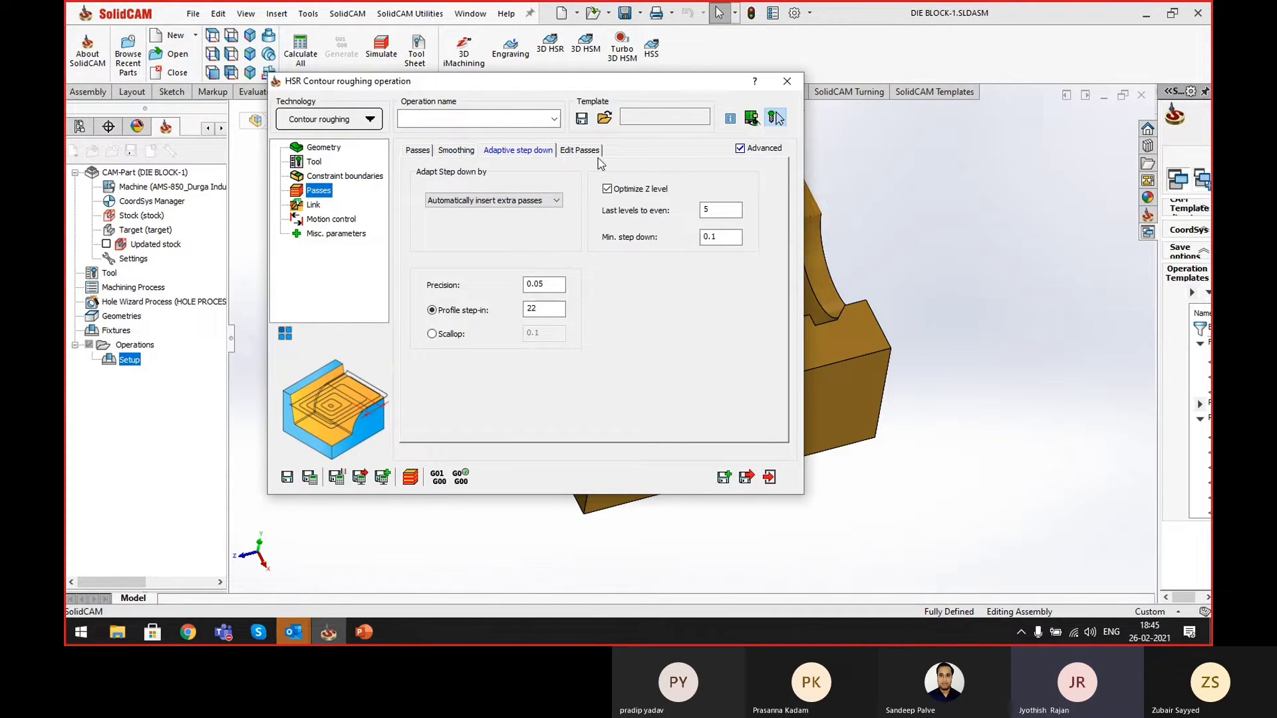
click(424, 154)
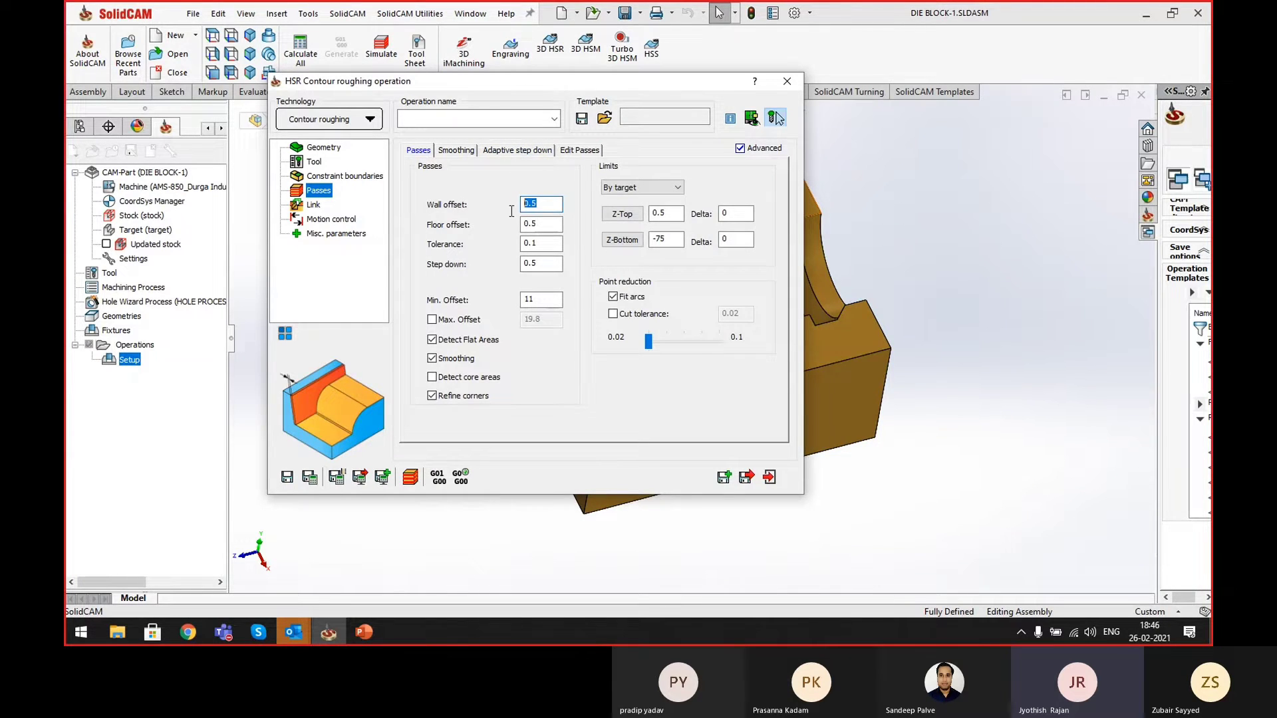
click(546, 226)
key(Tab)
key(Tab)
key(Tab)
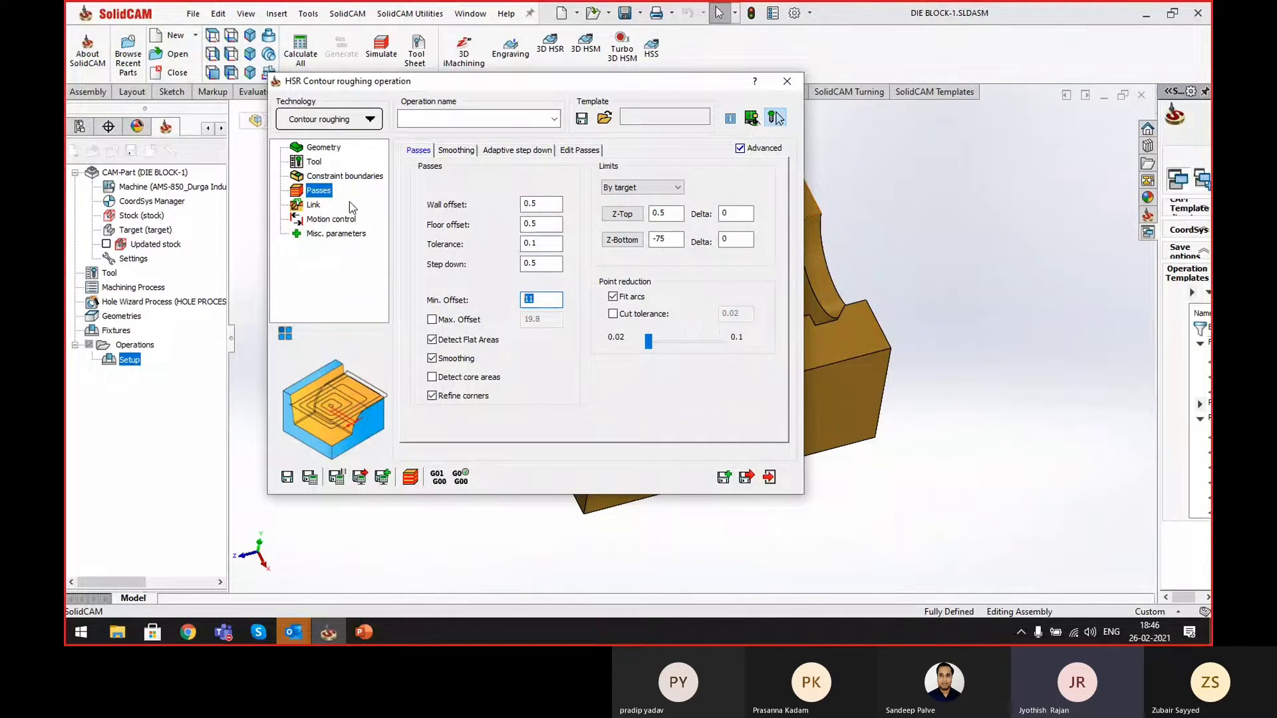
- Compare the passes' minimum offset with the assigned tool's diameter and corner radius
click(312, 161)
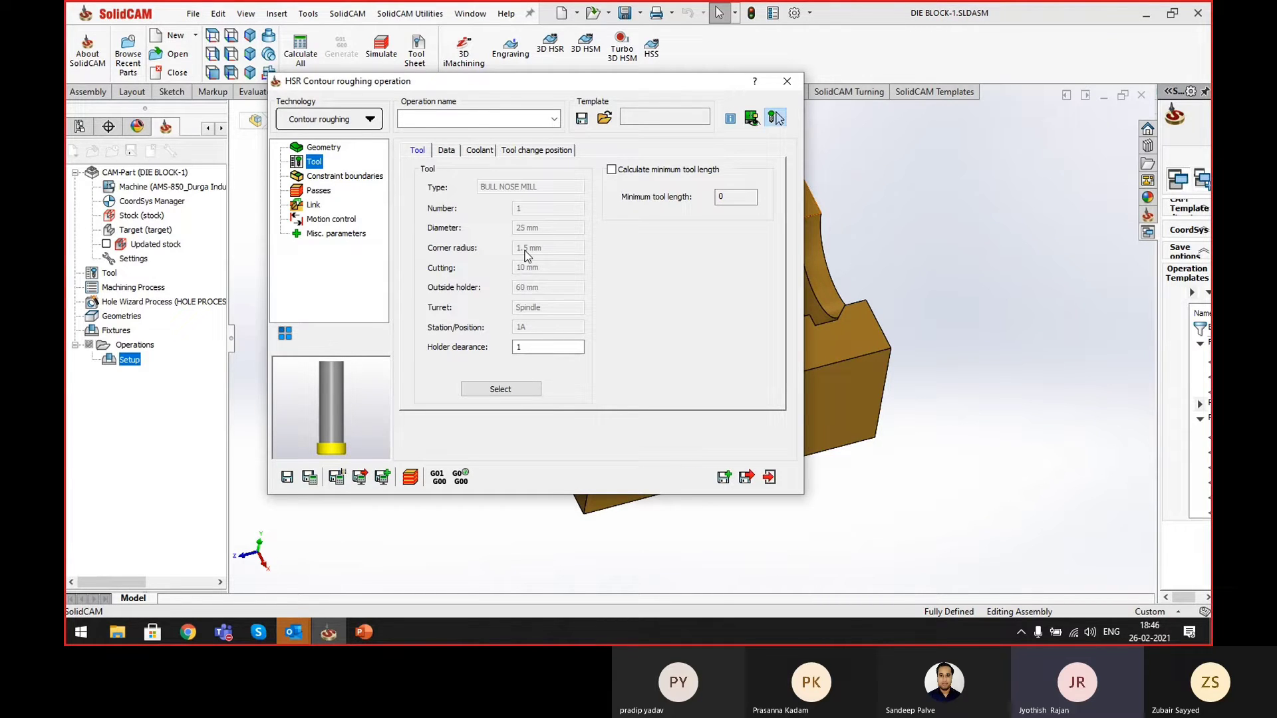
click(322, 192)
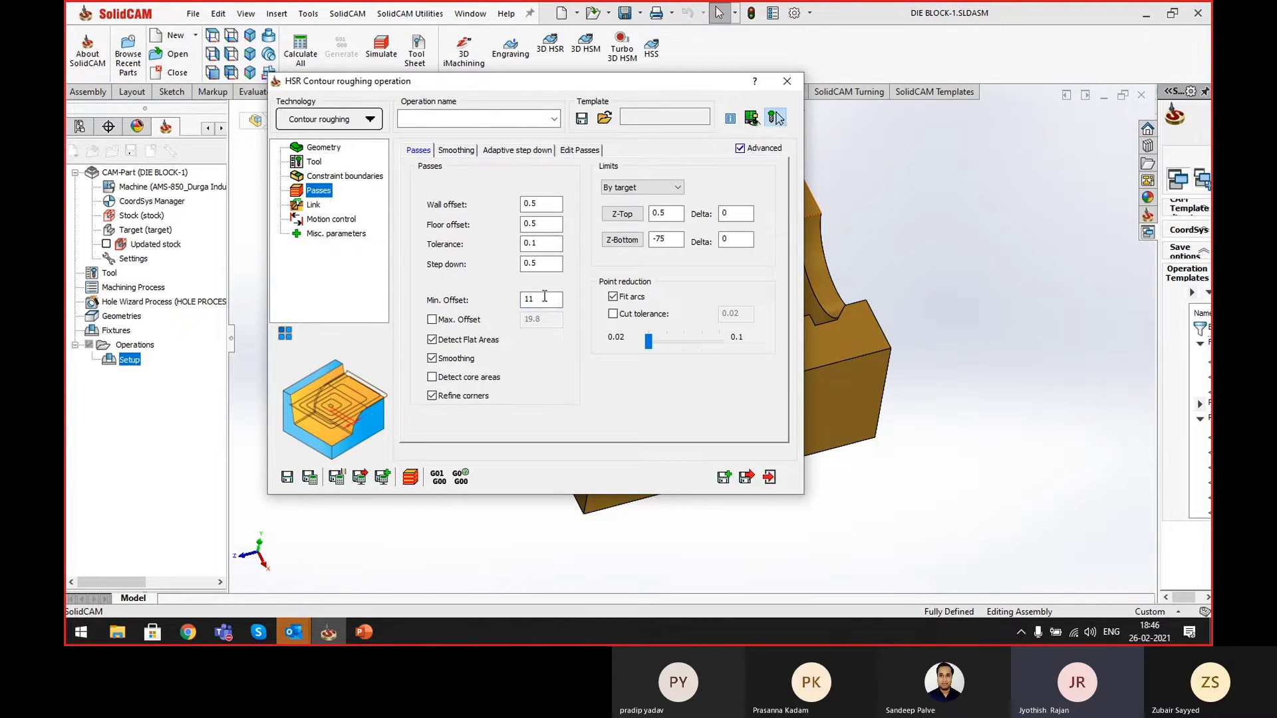
double_click(529, 299)
- Subtract 3 from the 25 mm tool diameter in Calculator, checking the tool's corner in the preview, copy the result and return to the pass parameters
click(313, 164)
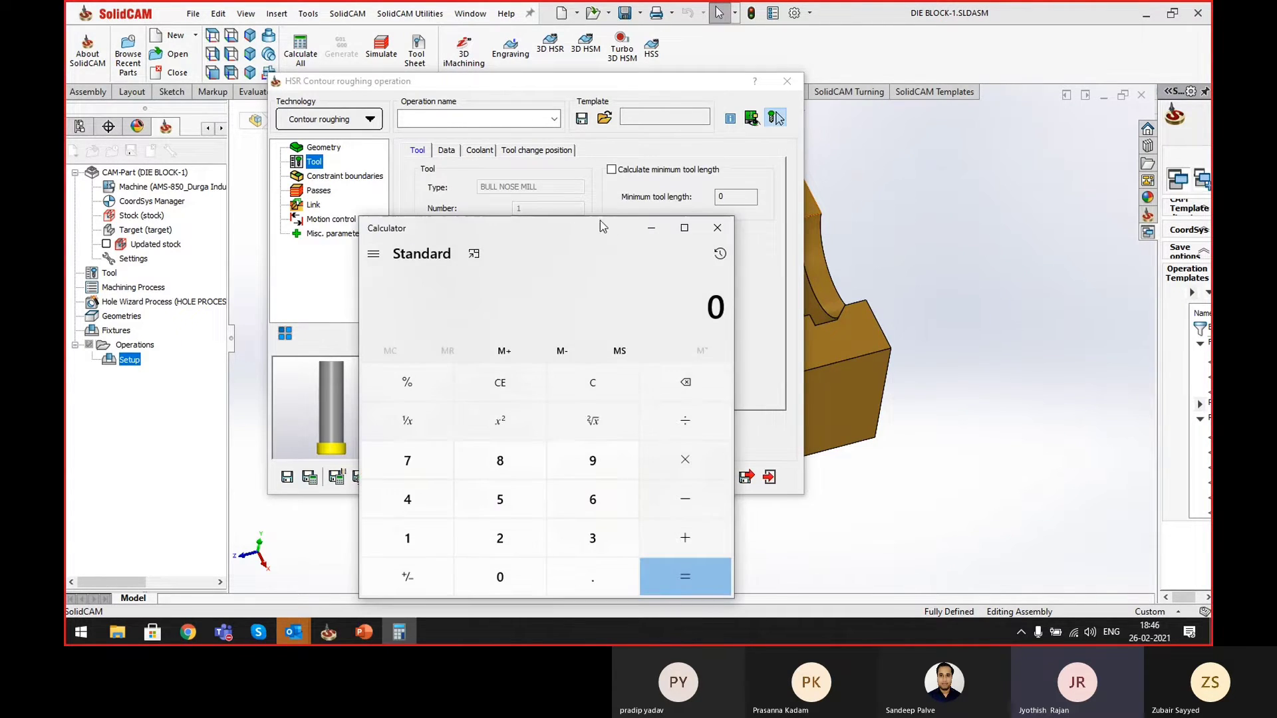
drag(601, 227, 882, 100)
click(529, 229)
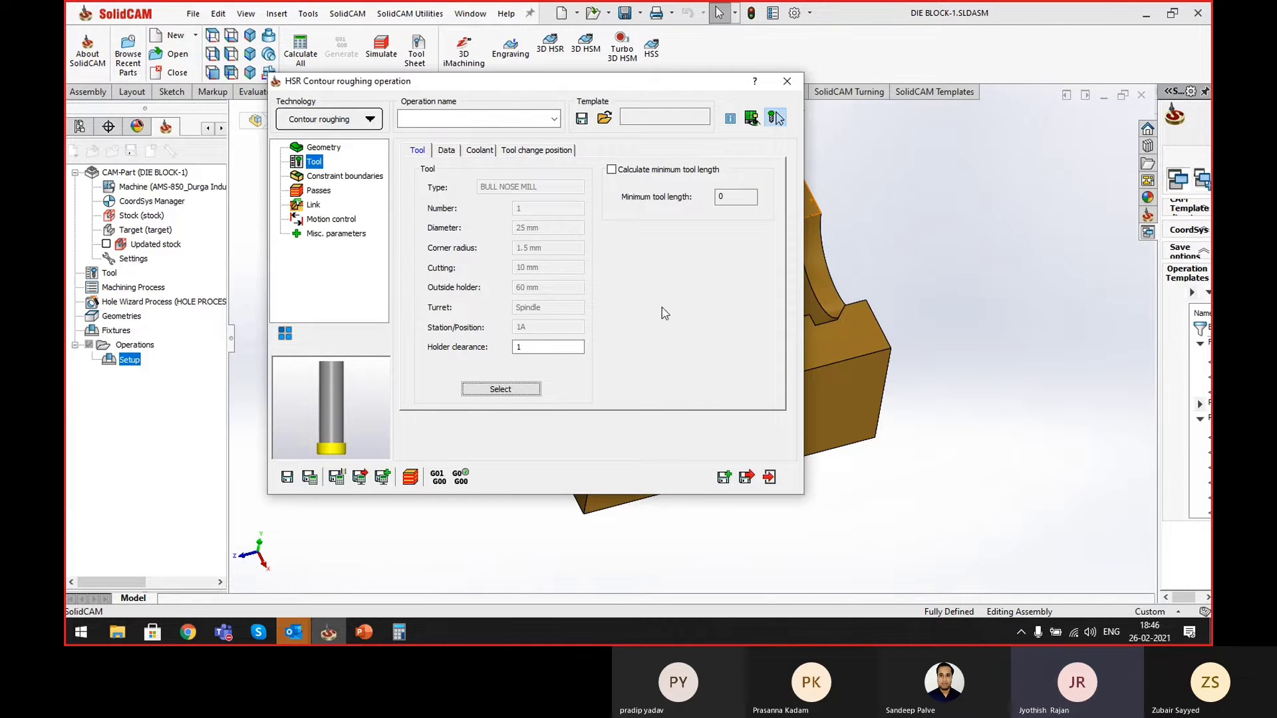
click(400, 631)
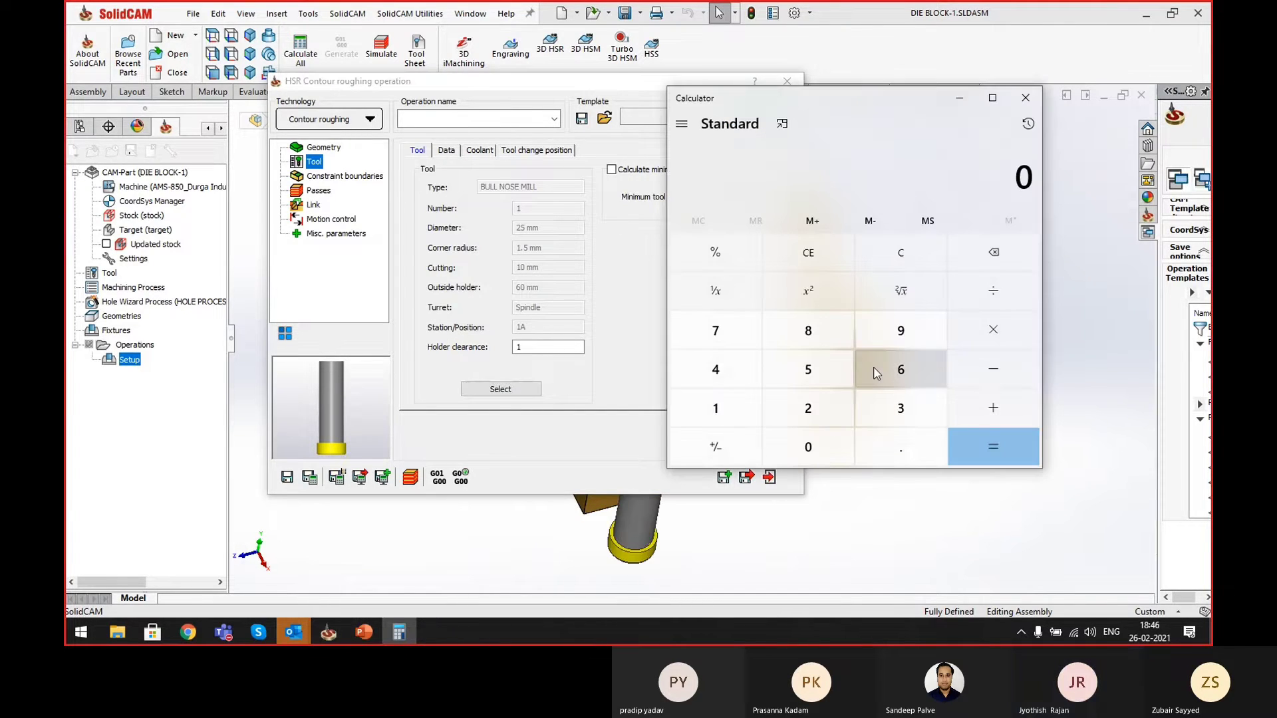
text(25)
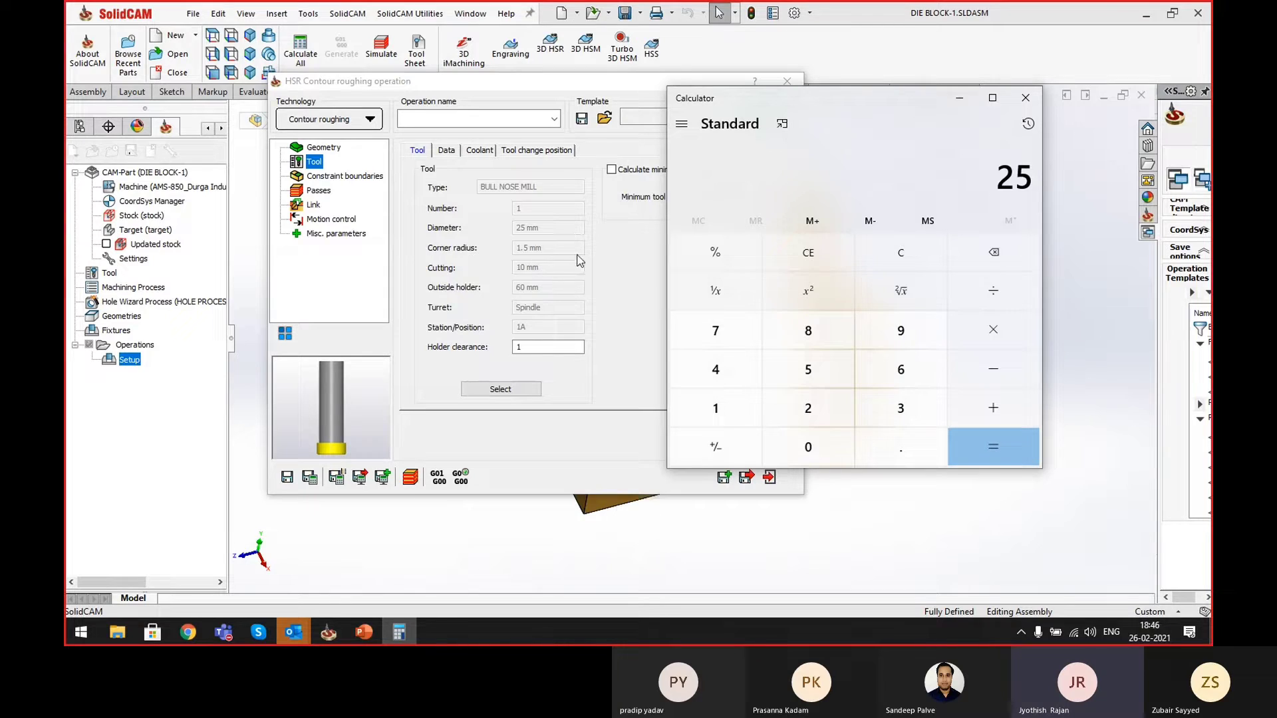
scroll(323, 442, up, 4)
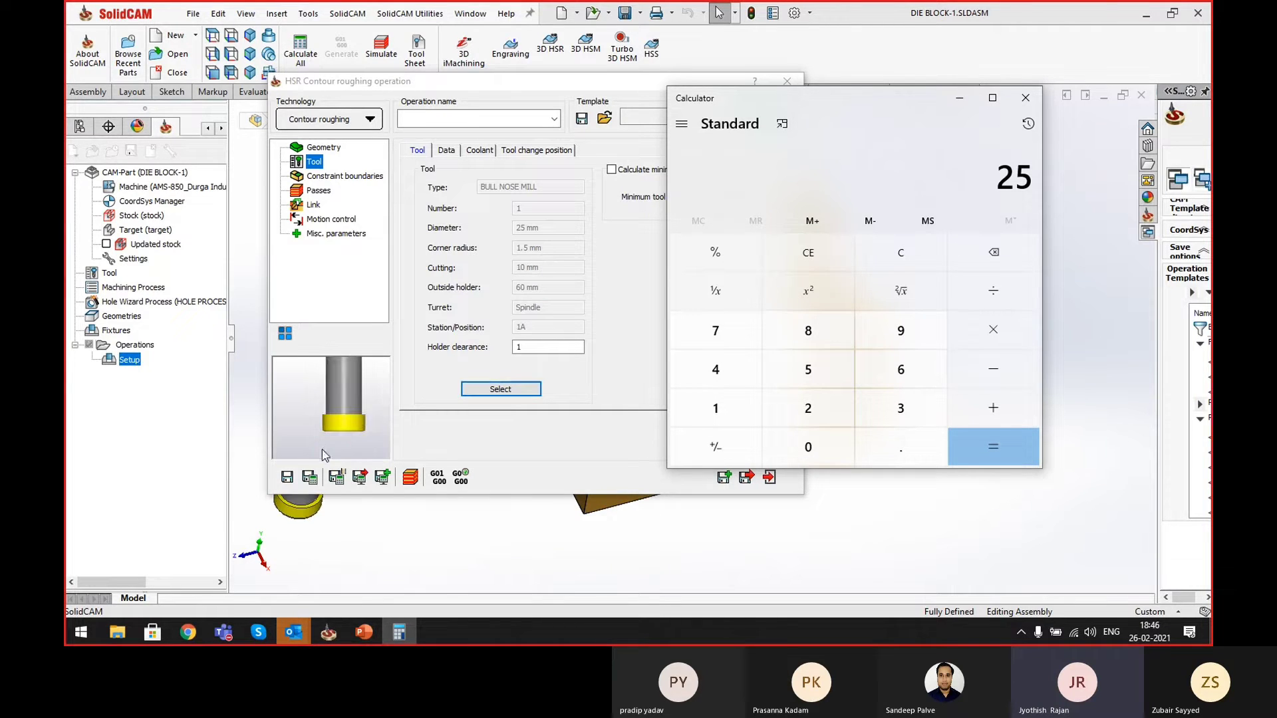
scroll(332, 409, down, 2)
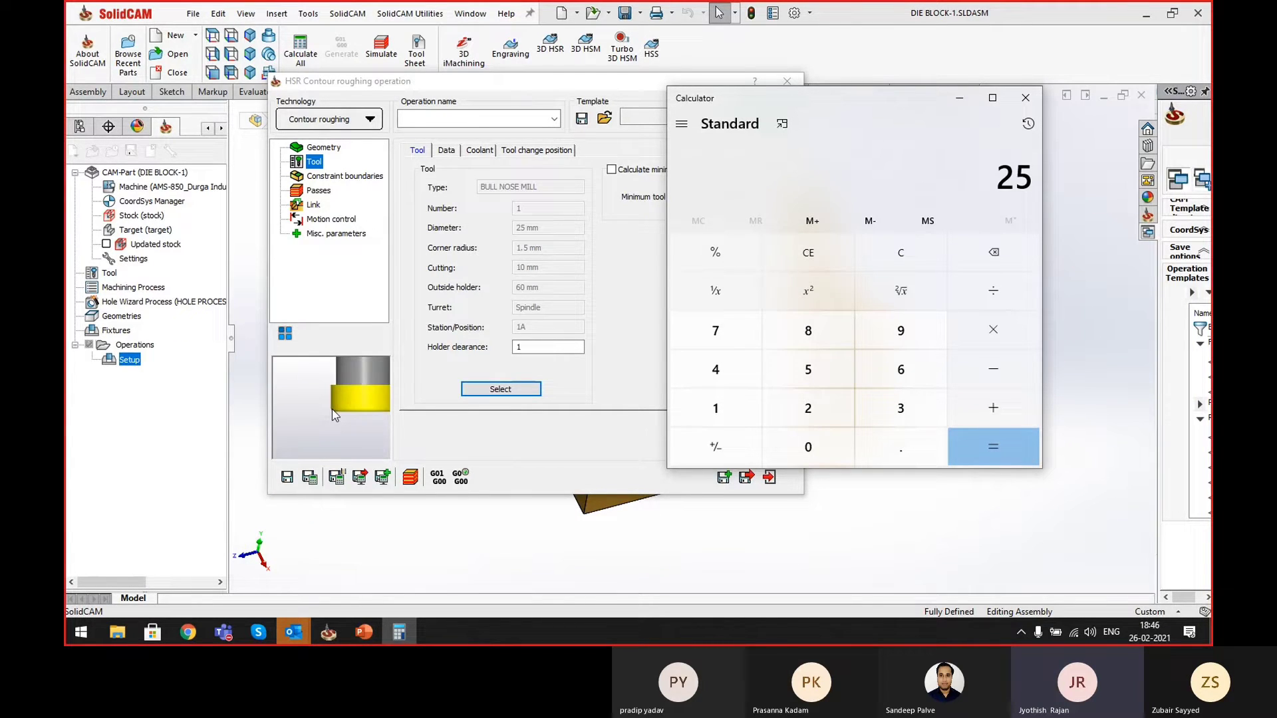
scroll(375, 413, up, 1)
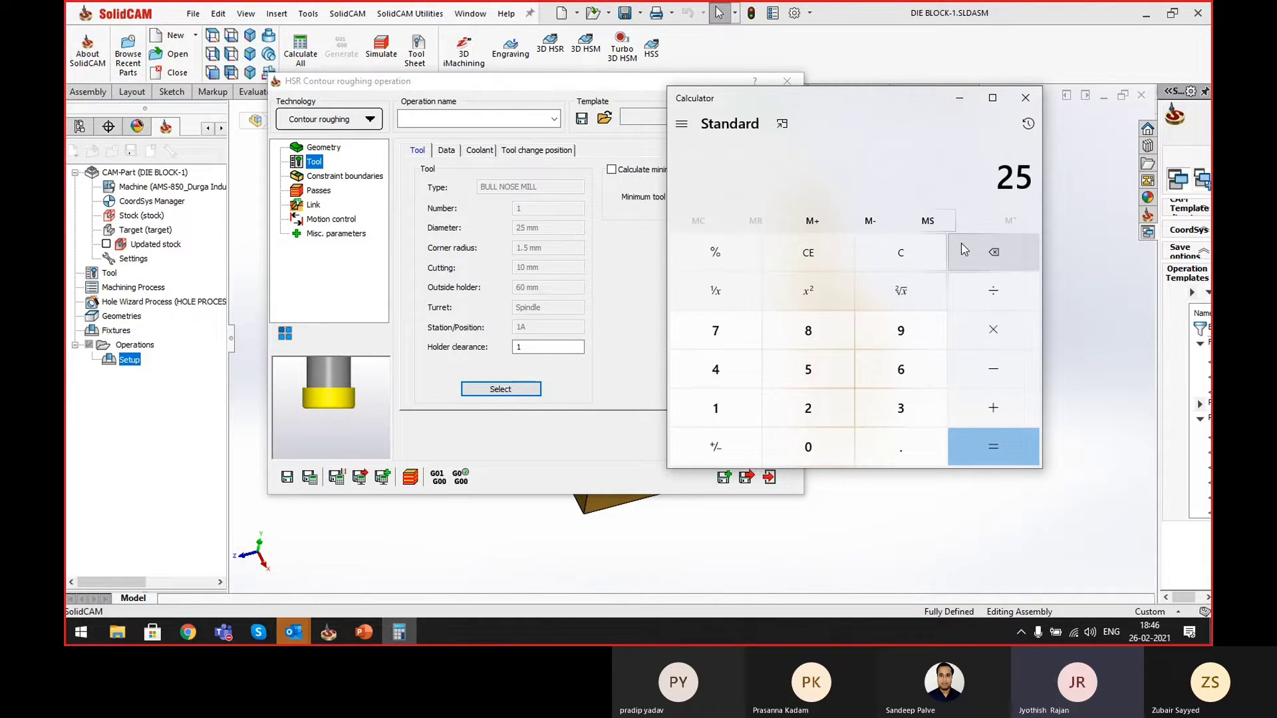
key(minus)
key(3)
key(Return)
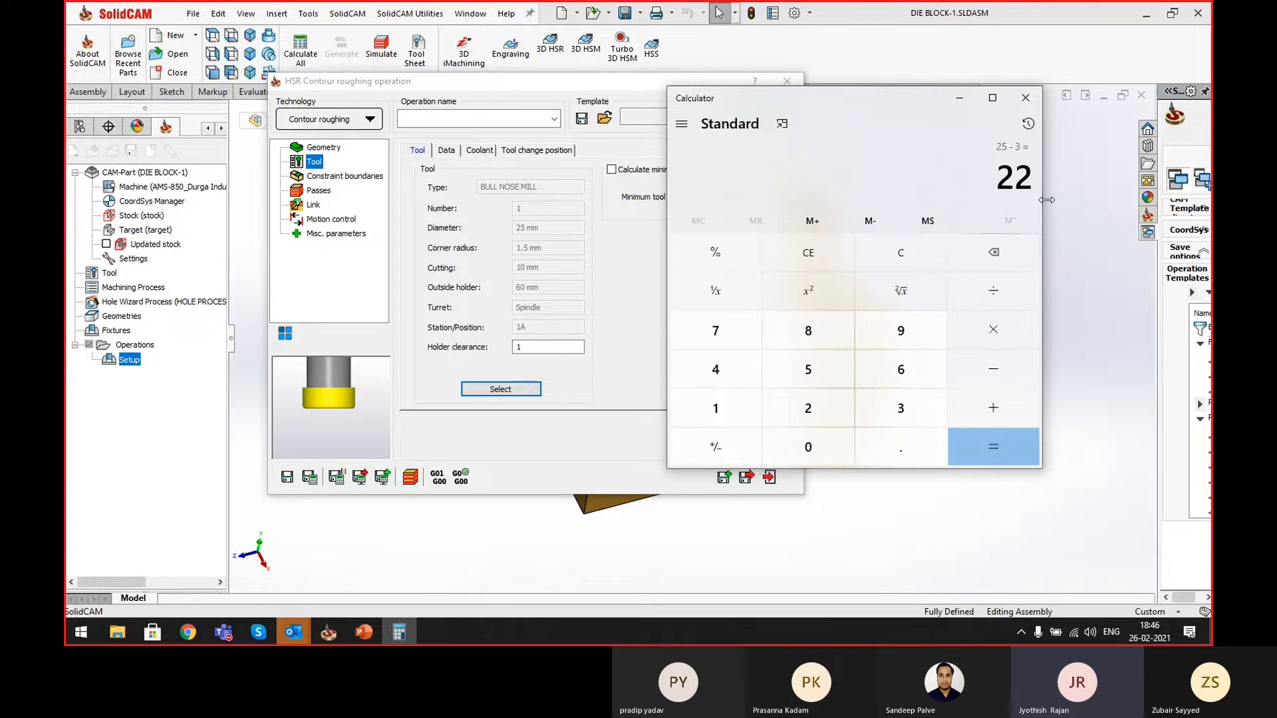
key(ctrl+c)
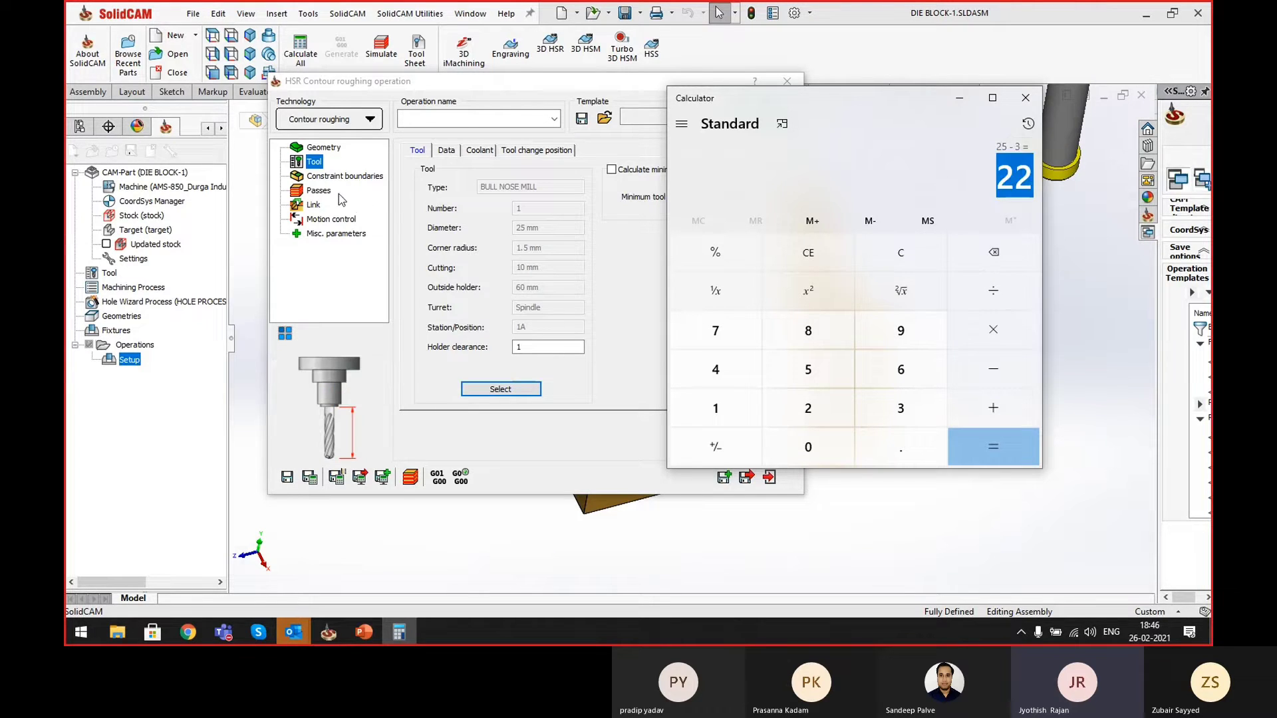
click(326, 191)
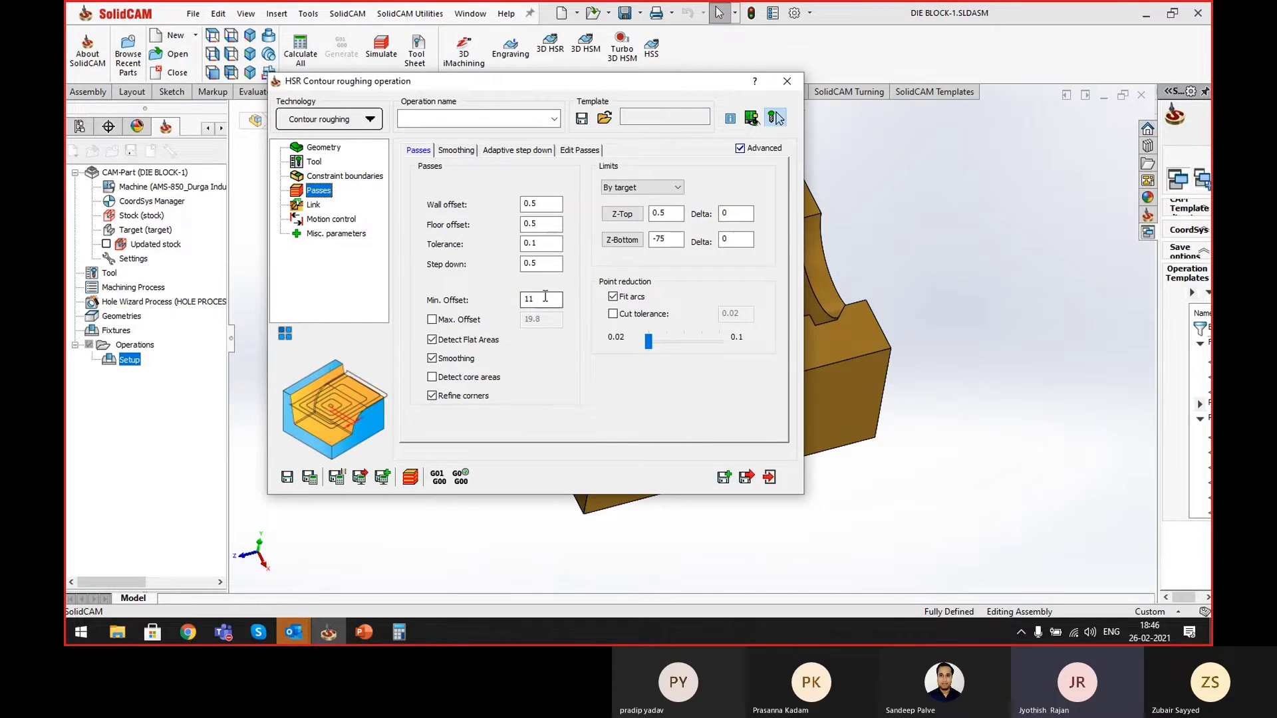
- Recheck the minimum offset of the passes against the diameter and corner radius of the assigned bull nose mill
drag(547, 298, 510, 295)
click(312, 163)
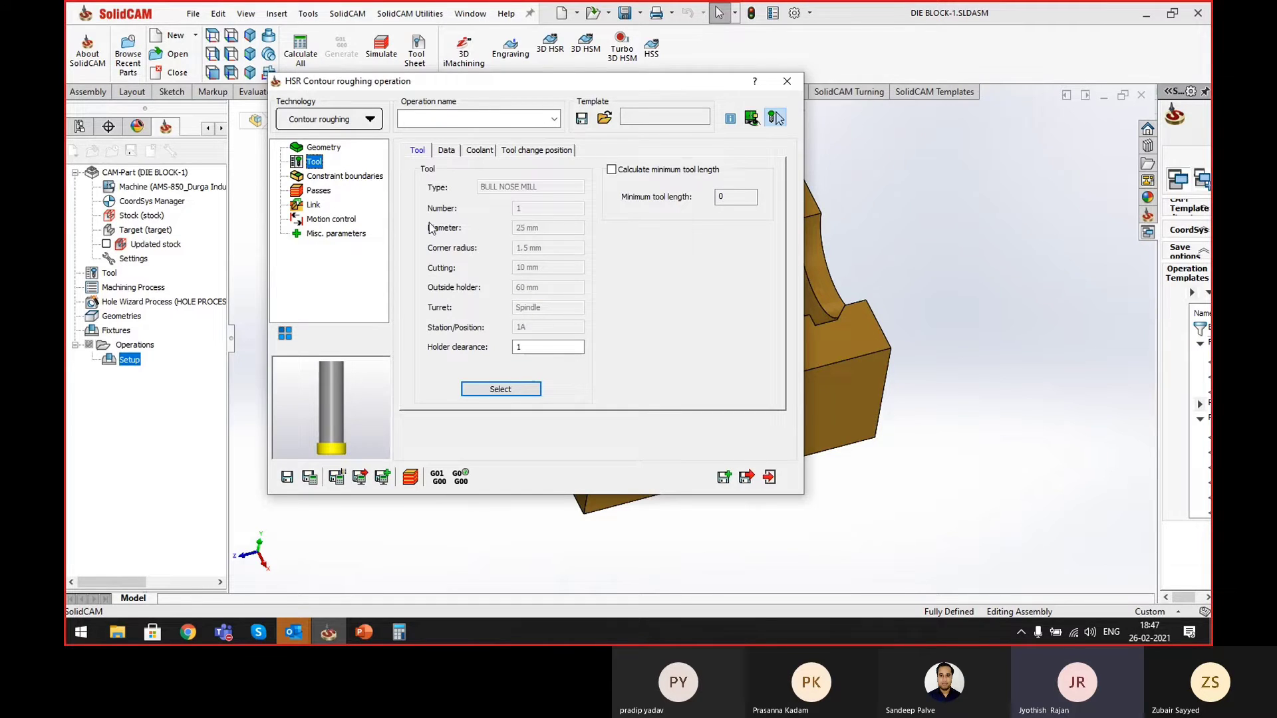
click(321, 192)
click(536, 299)
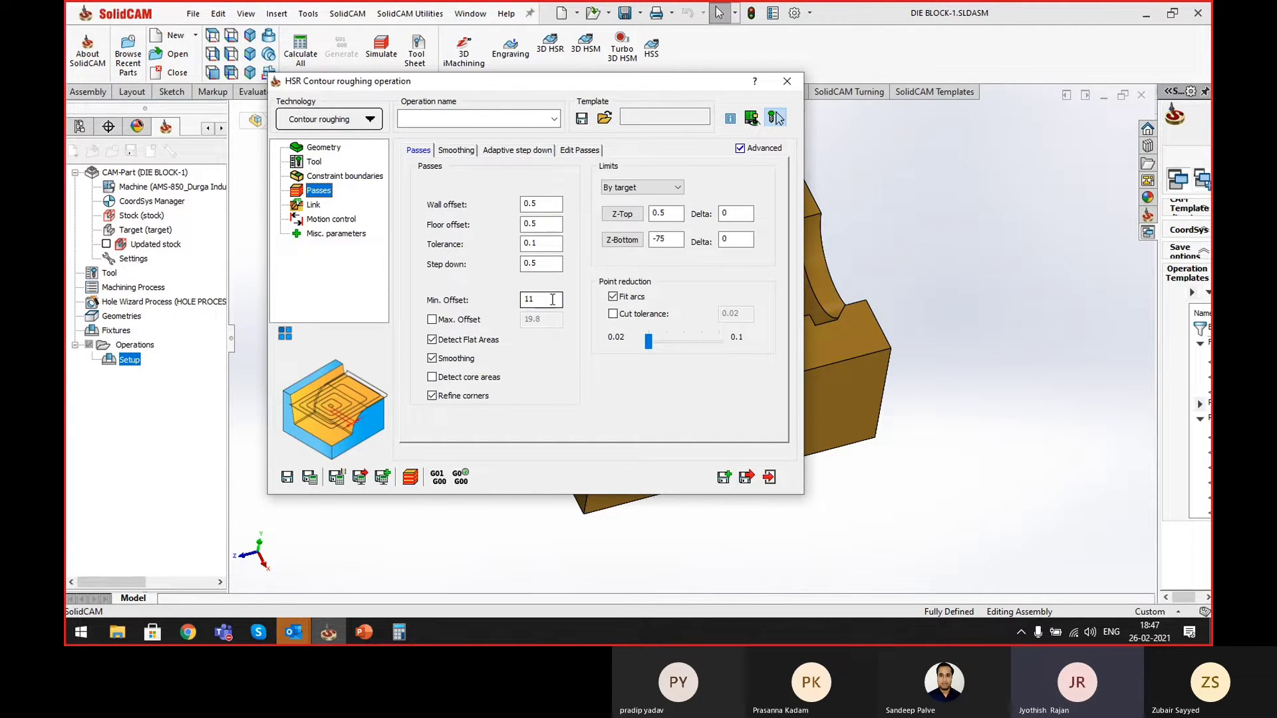
double_click(523, 300)
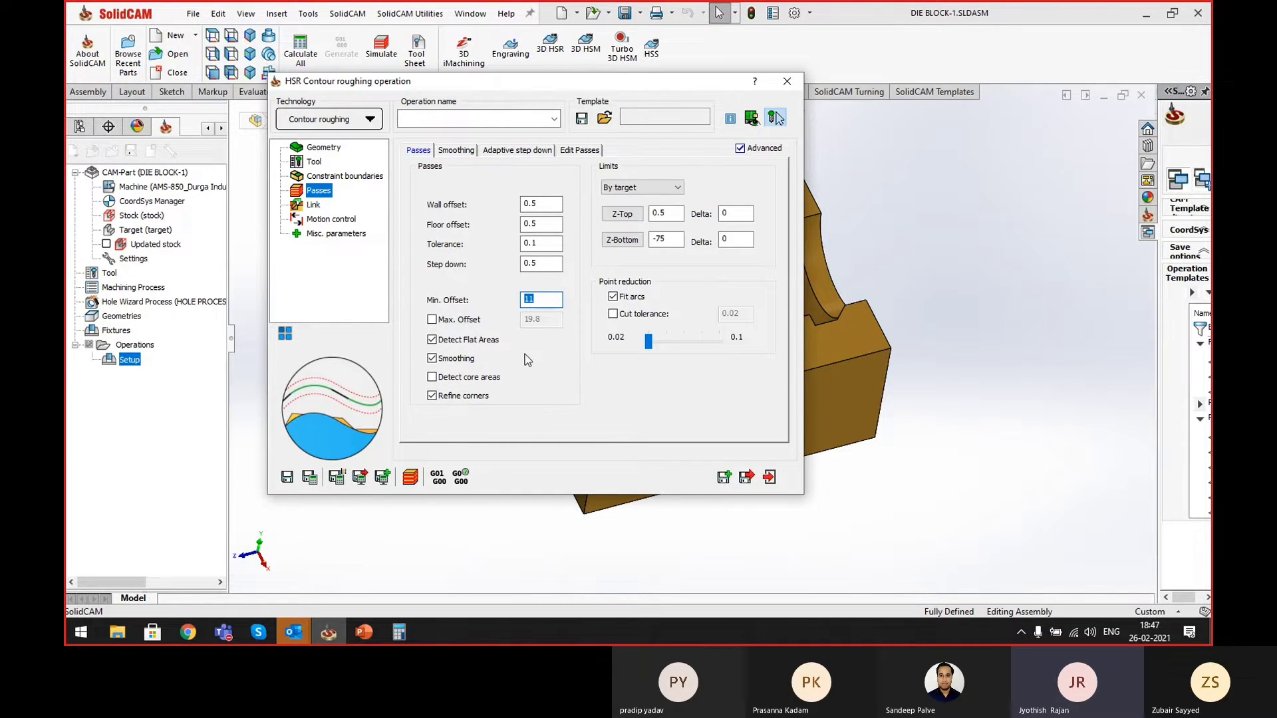
click(431, 358)
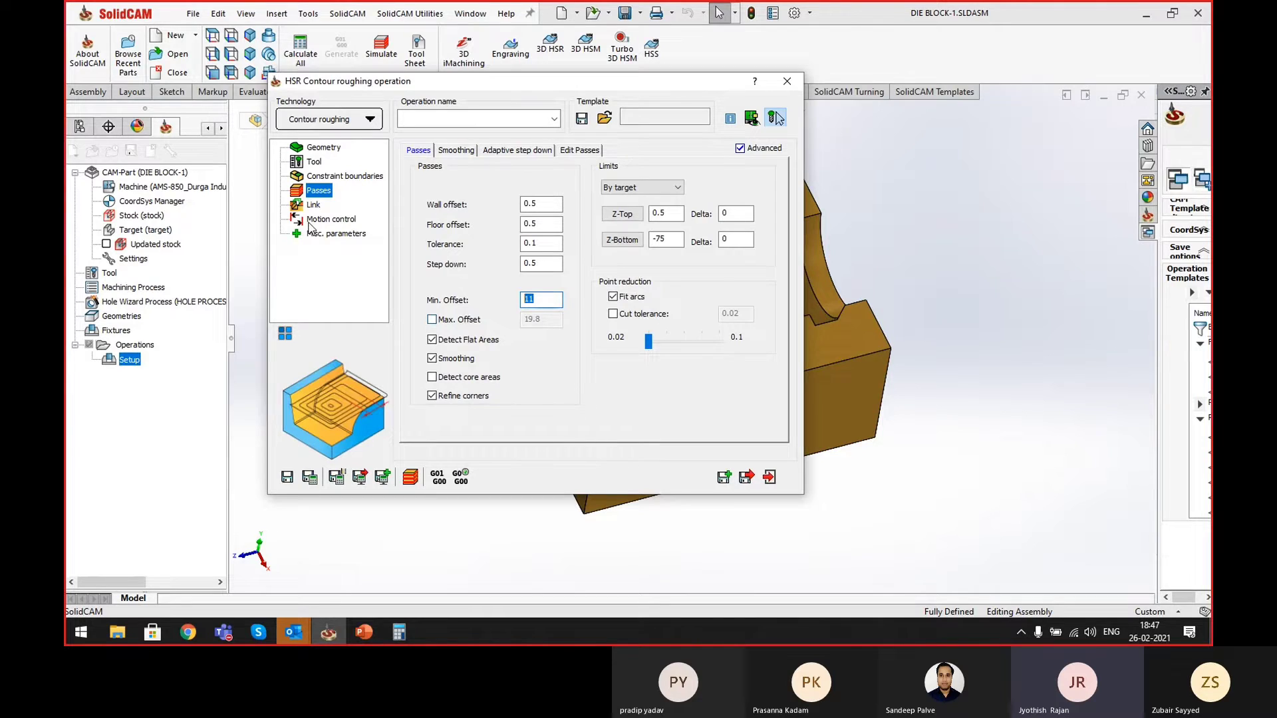
- Check the minimum profile diameter in the link parameters and set the ramp height offset to 1
click(312, 204)
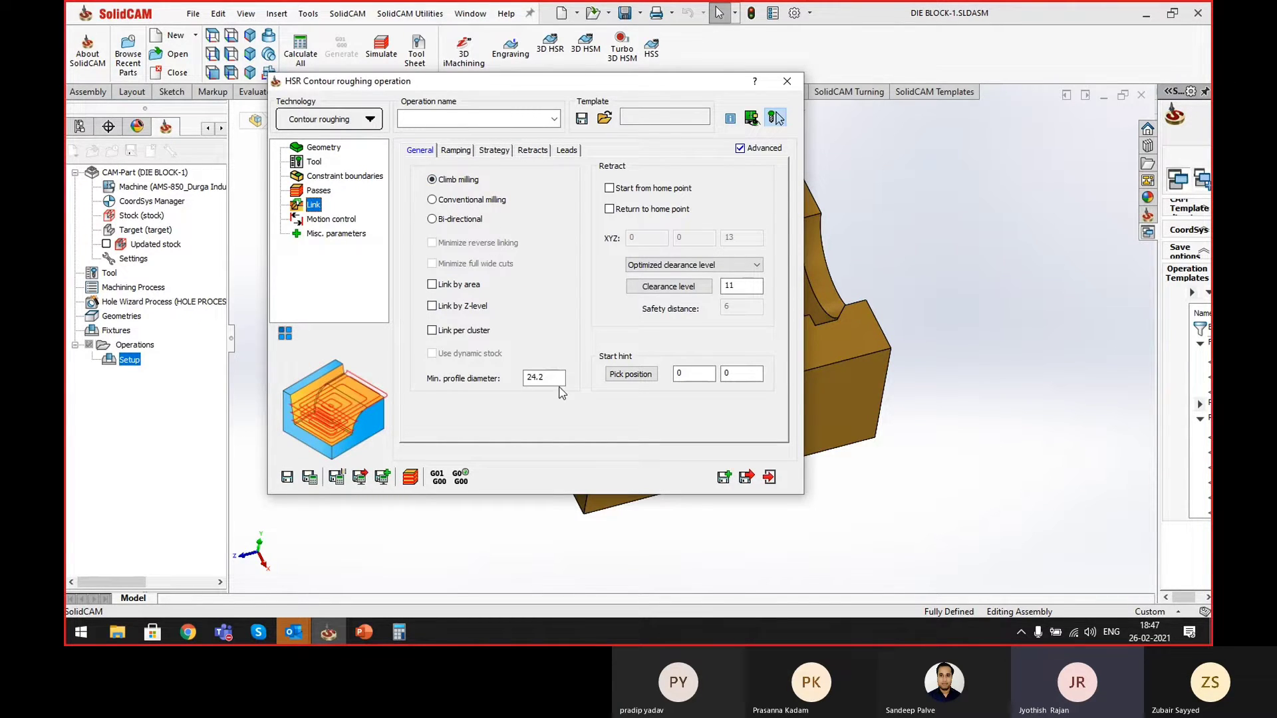
drag(563, 377, 494, 380)
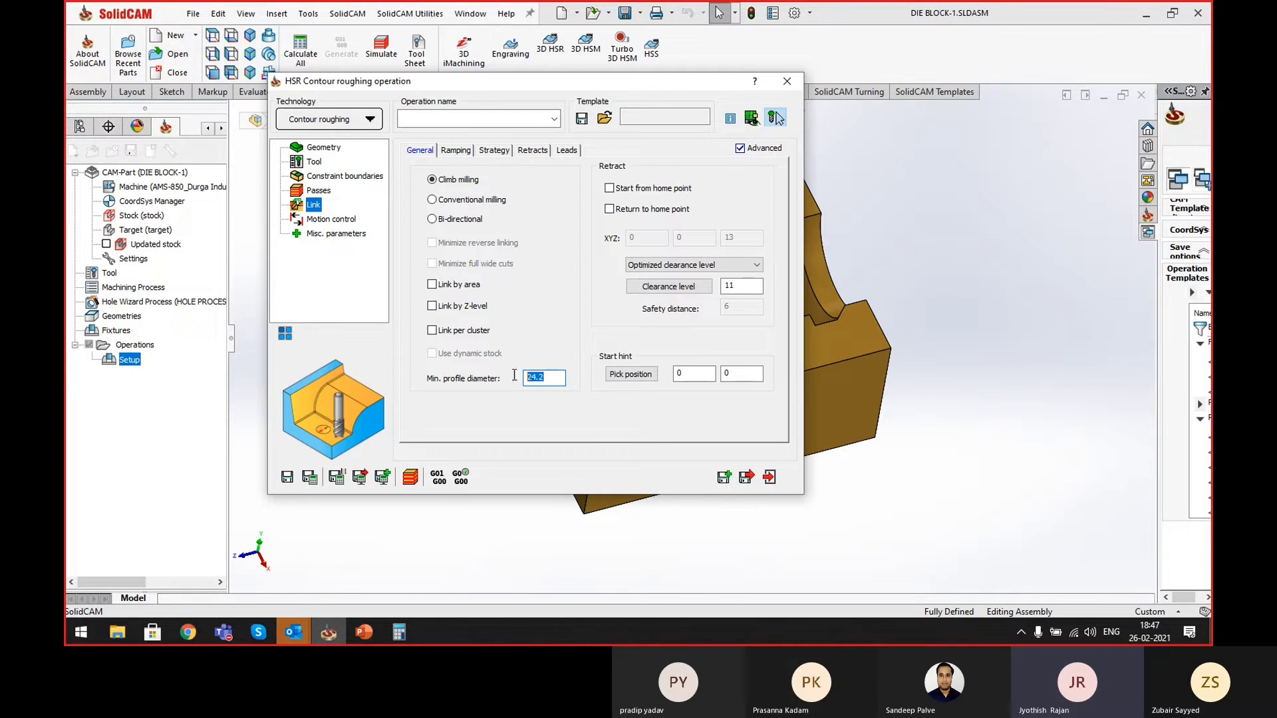
click(457, 151)
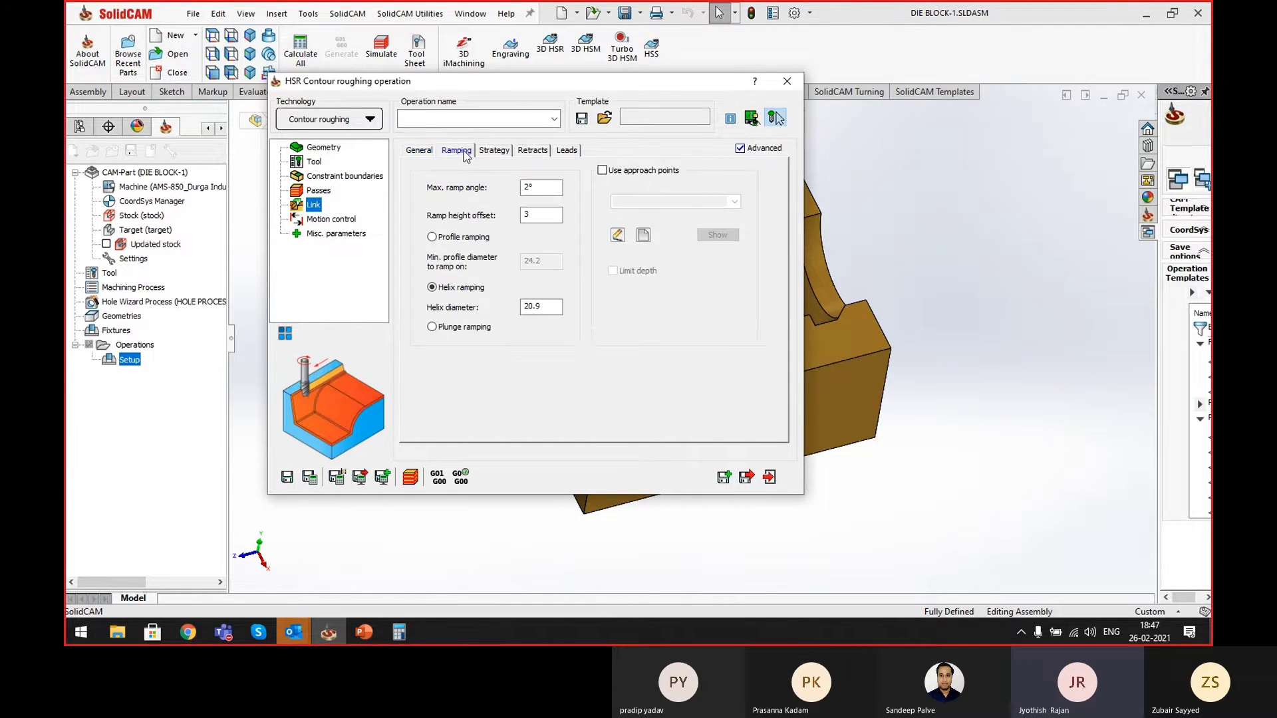
double_click(547, 213)
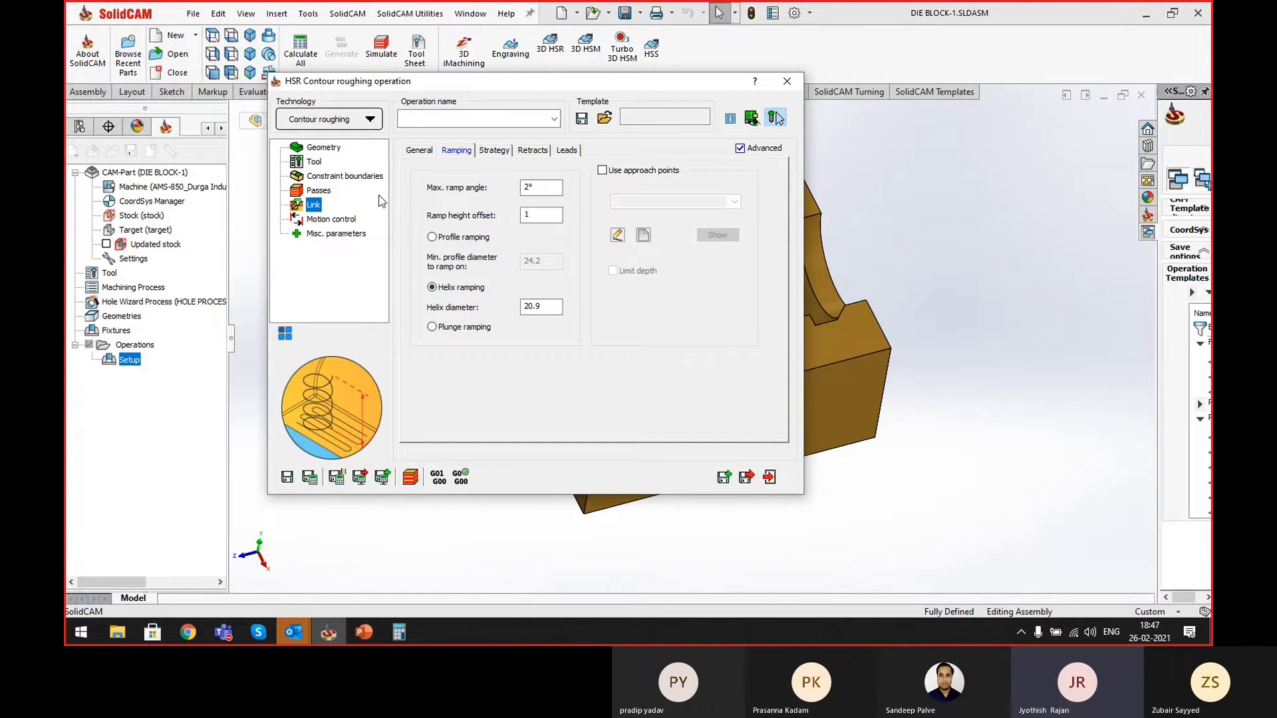
- Review the strategy, retract and lead settings of the link, then save and calculate the contour roughing operation
click(496, 151)
click(533, 151)
click(565, 152)
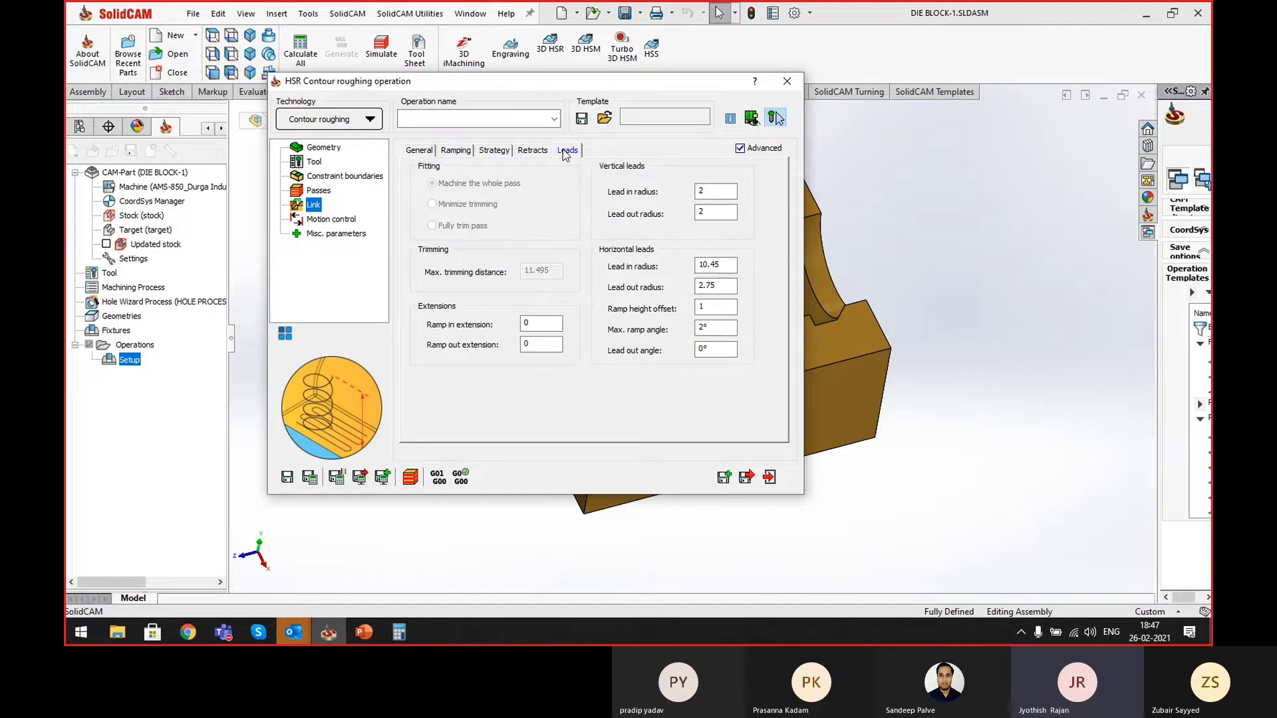
click(310, 477)
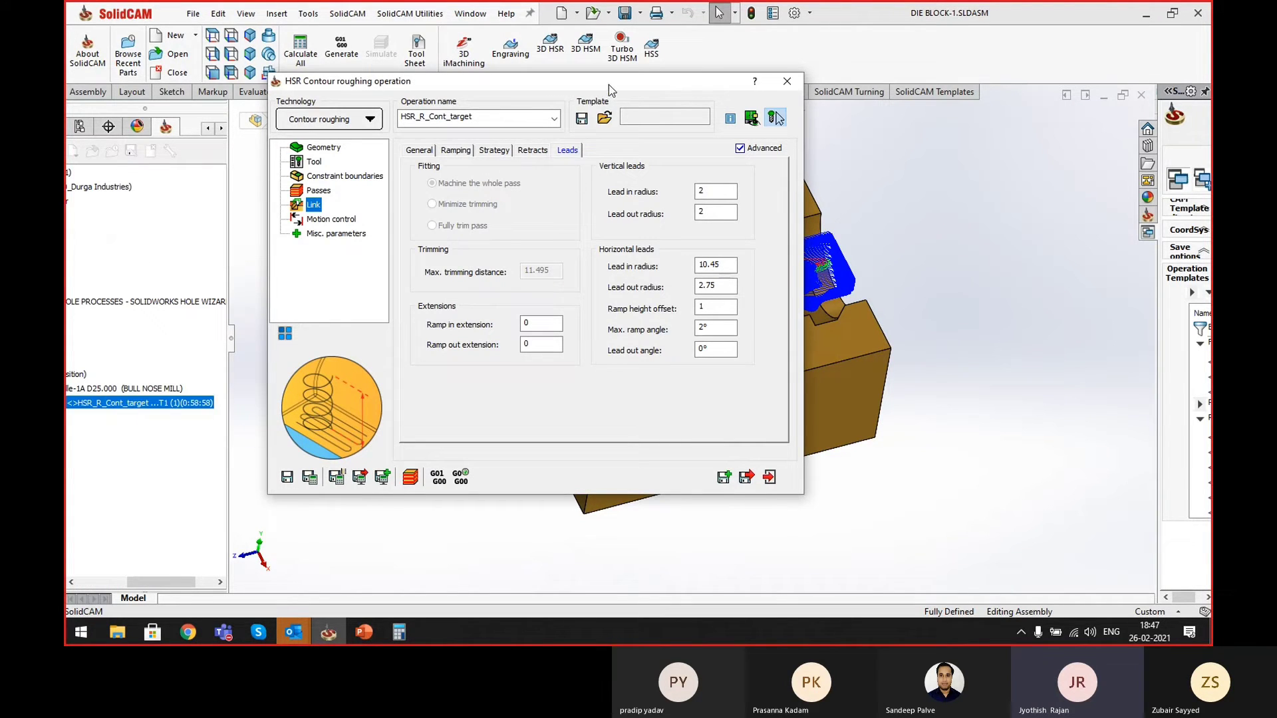
- Inspect the calculated roughing toolpath in the die cavity and step through its Host CAD simulation, then exit the simulation
middle_drag(638, 279, 665, 359)
scroll(703, 288, down, 5)
scroll(703, 287, down, 3)
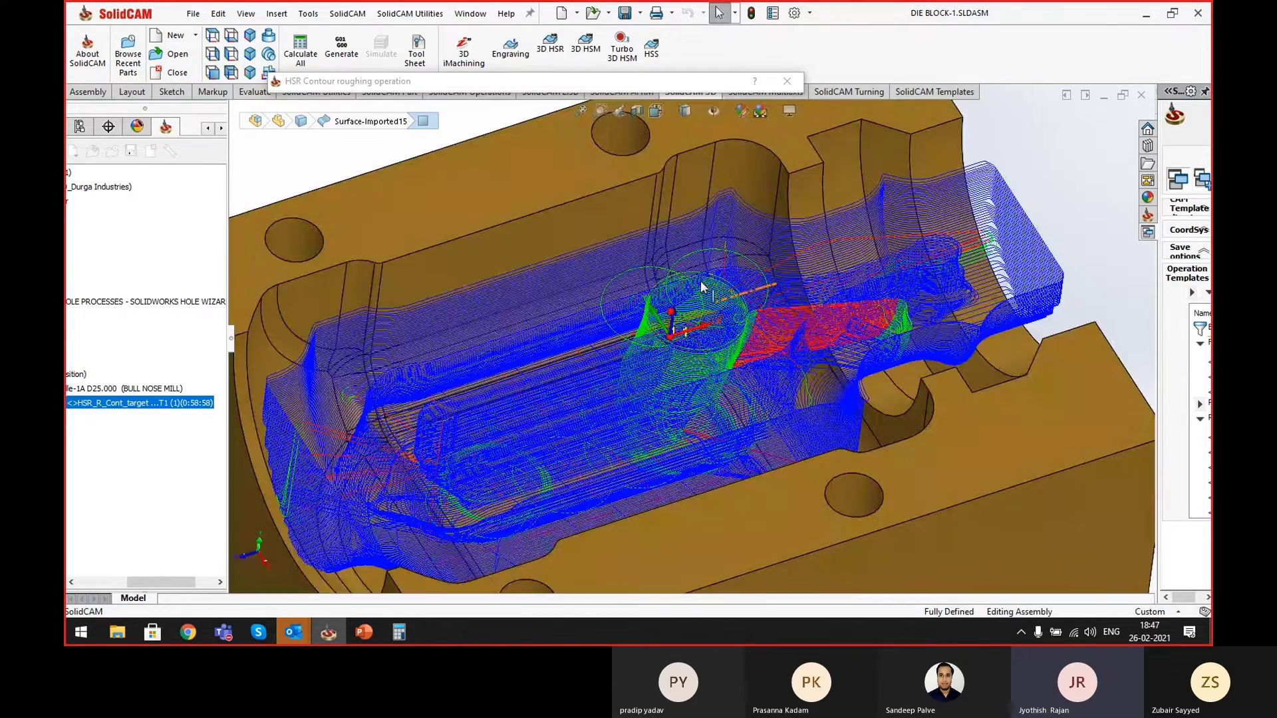
middle_drag(703, 287, 564, 142)
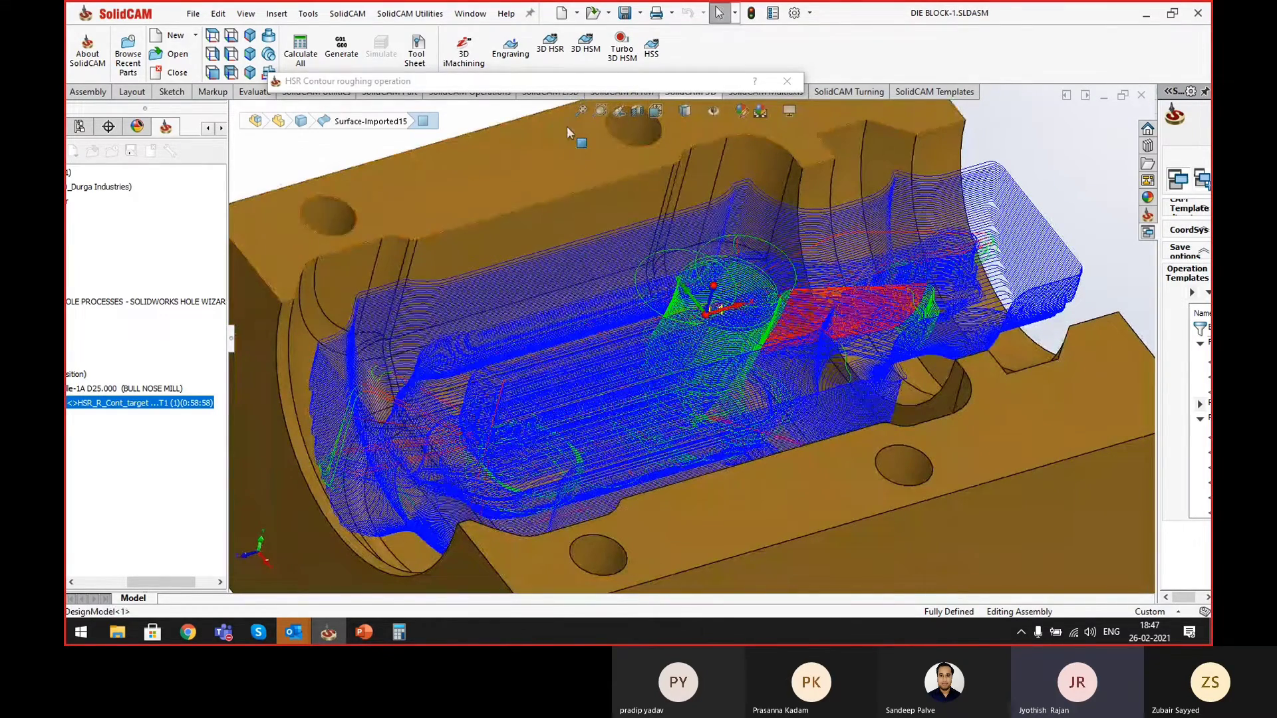
mouse_move(608, 83)
click(413, 477)
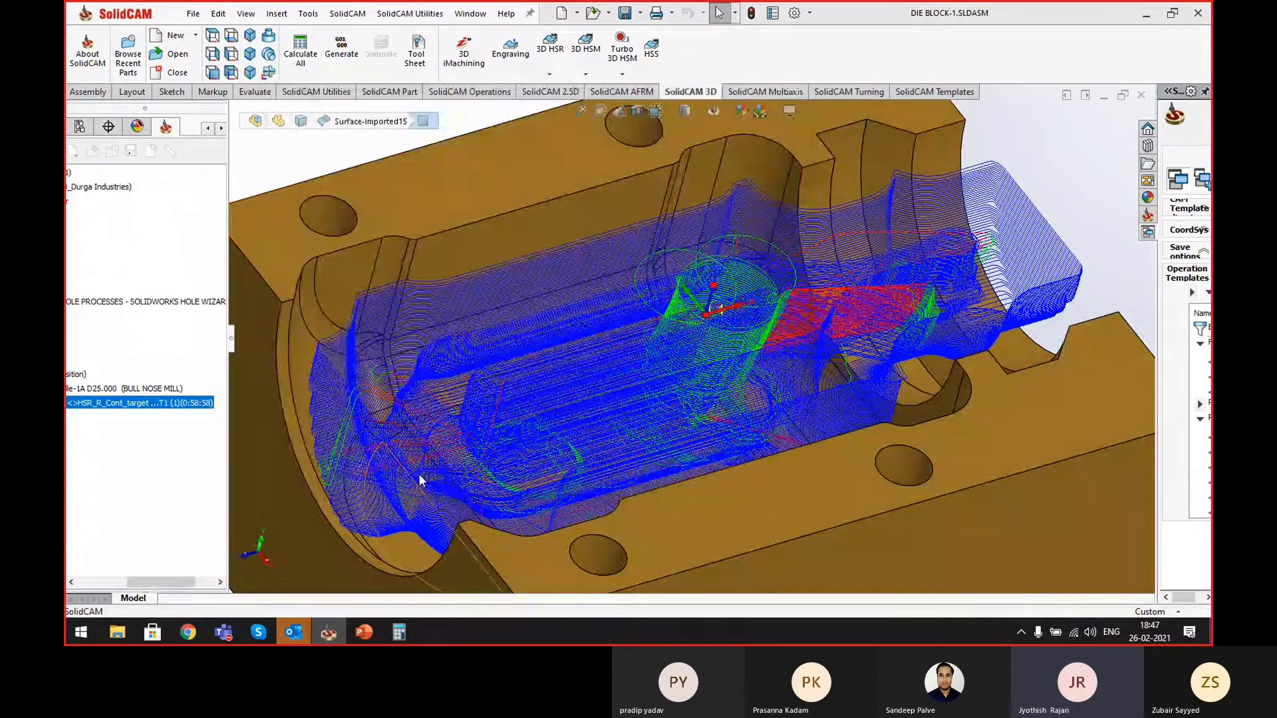
click(193, 369)
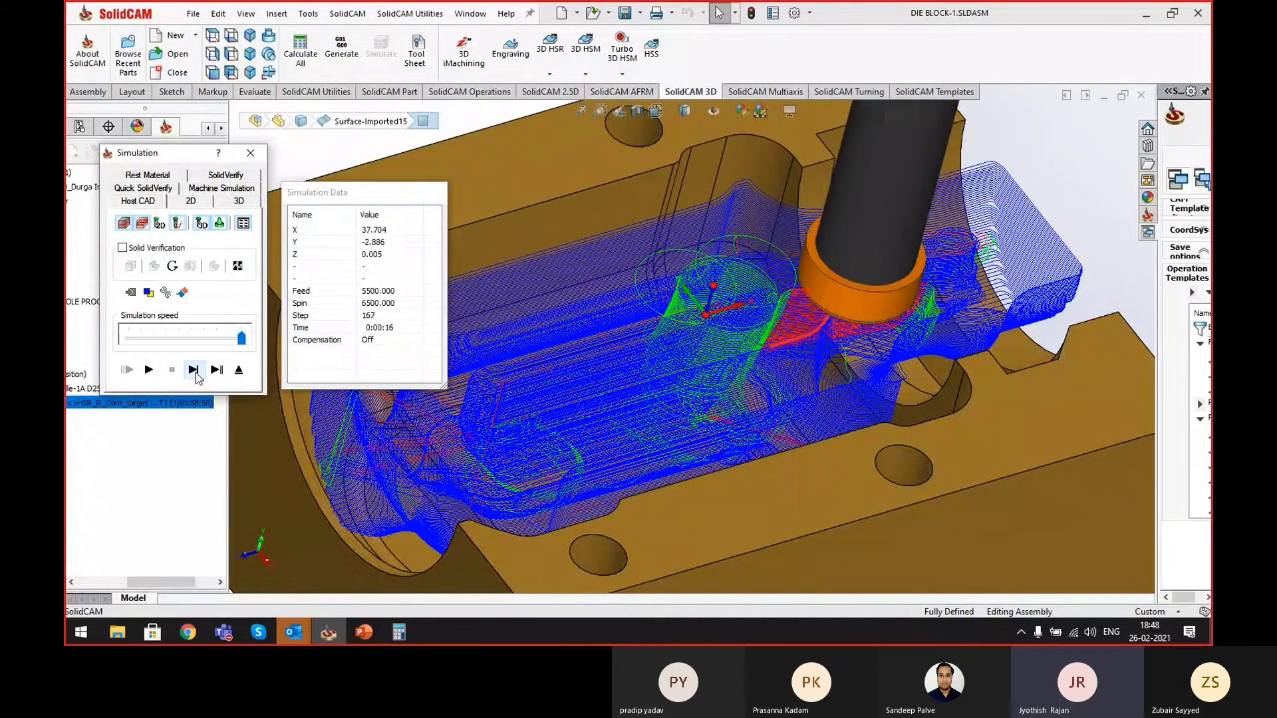
scroll(880, 311, up, 5)
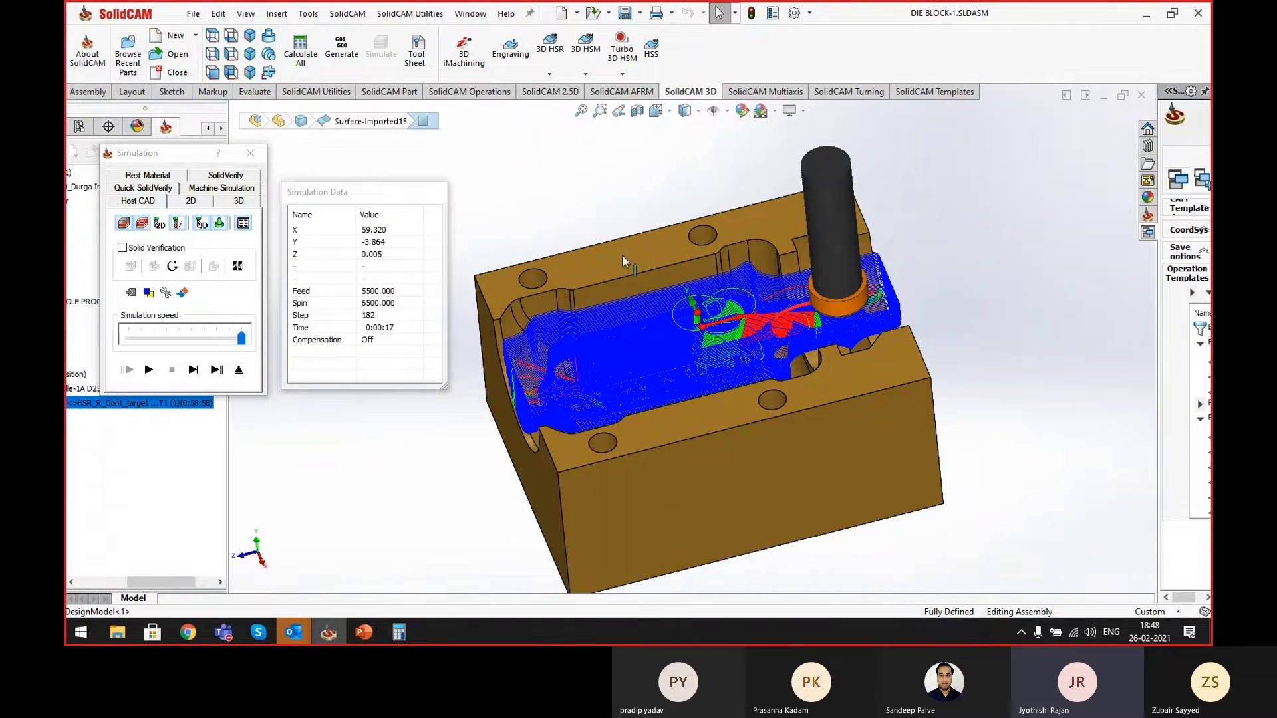
click(239, 370)
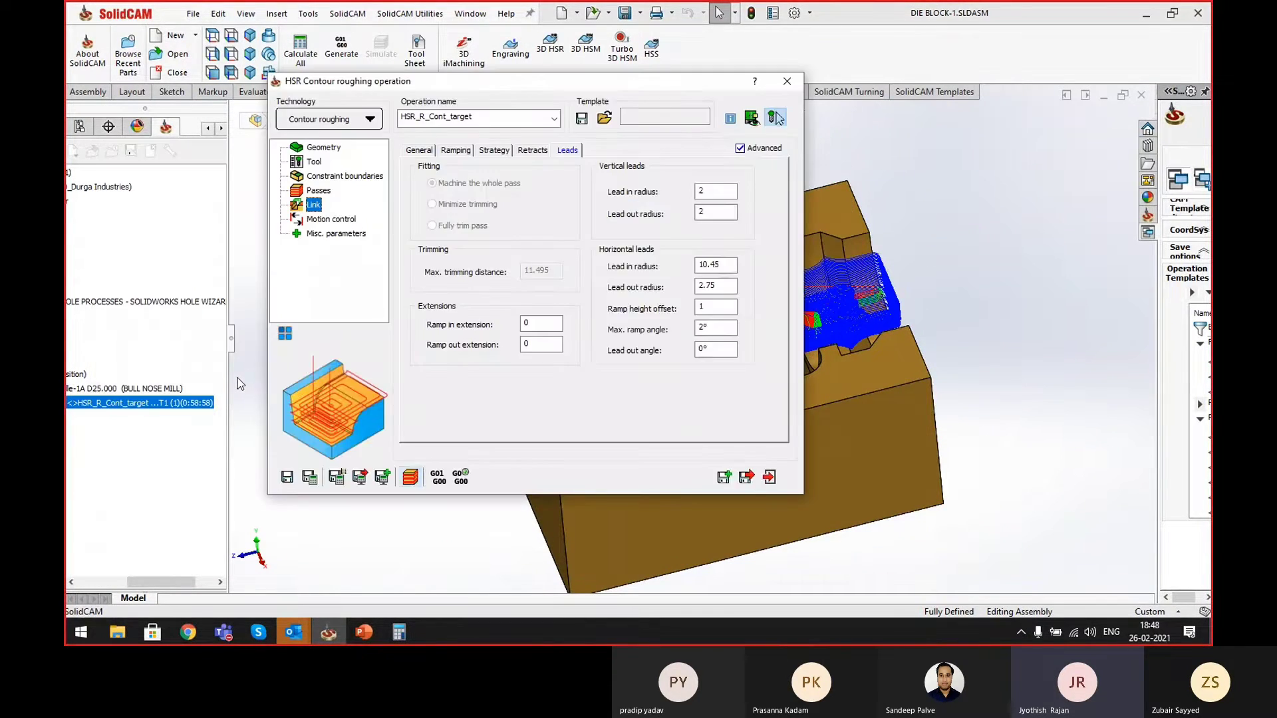
- Enable Detect core areas for the roughing passes and recalculate the operation
click(326, 190)
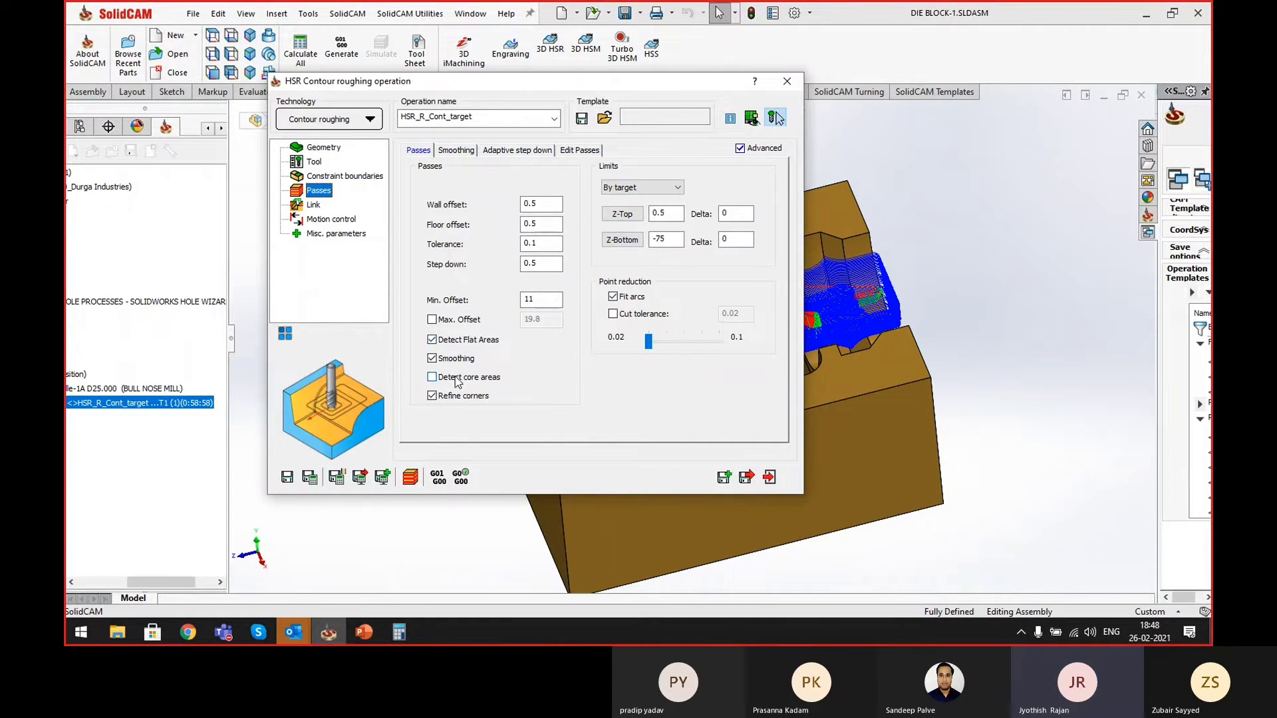
click(458, 377)
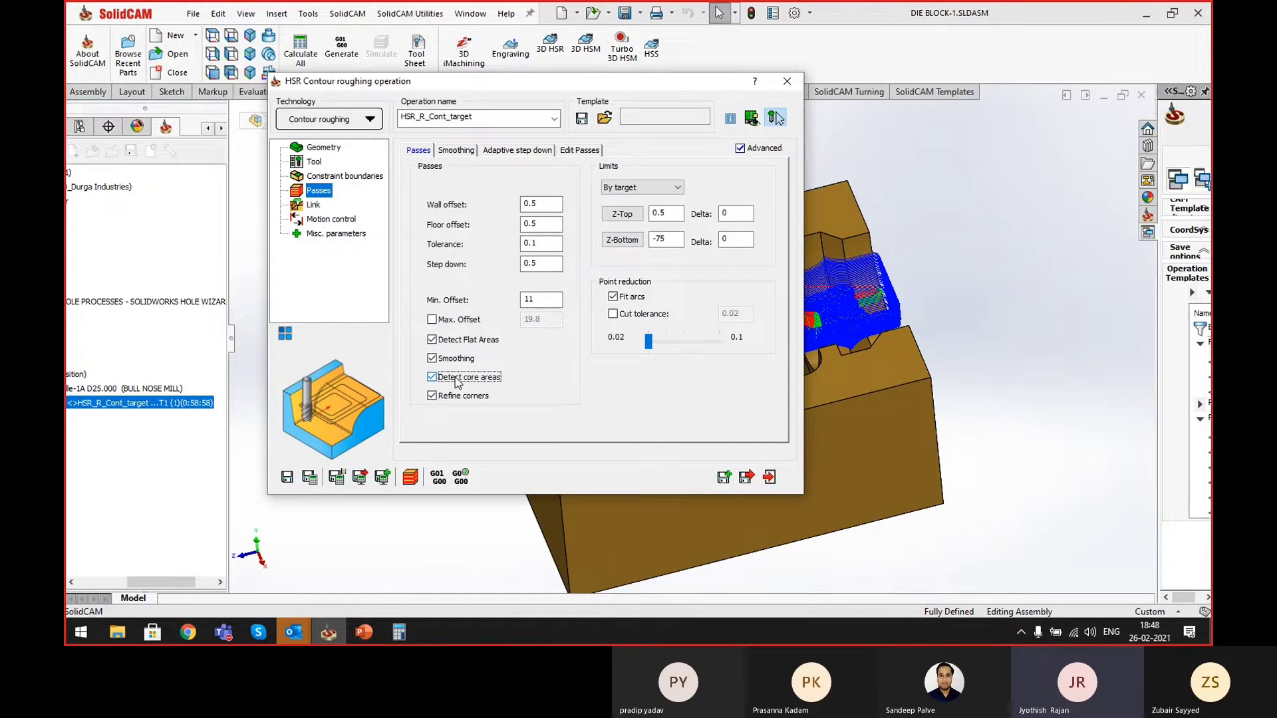
click(310, 477)
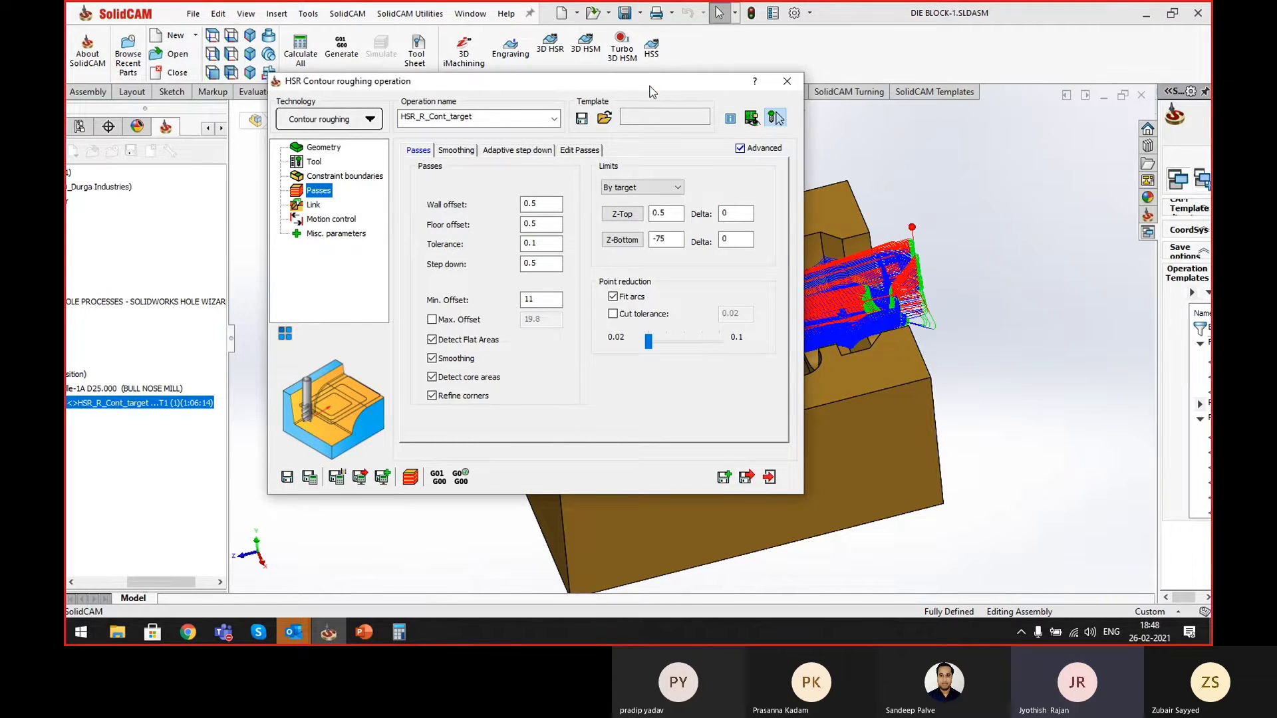
- Examine the recalculated toolpath's entry moves at the open ends of the block and its passes along the cavity walls
scroll(864, 341, down, 6)
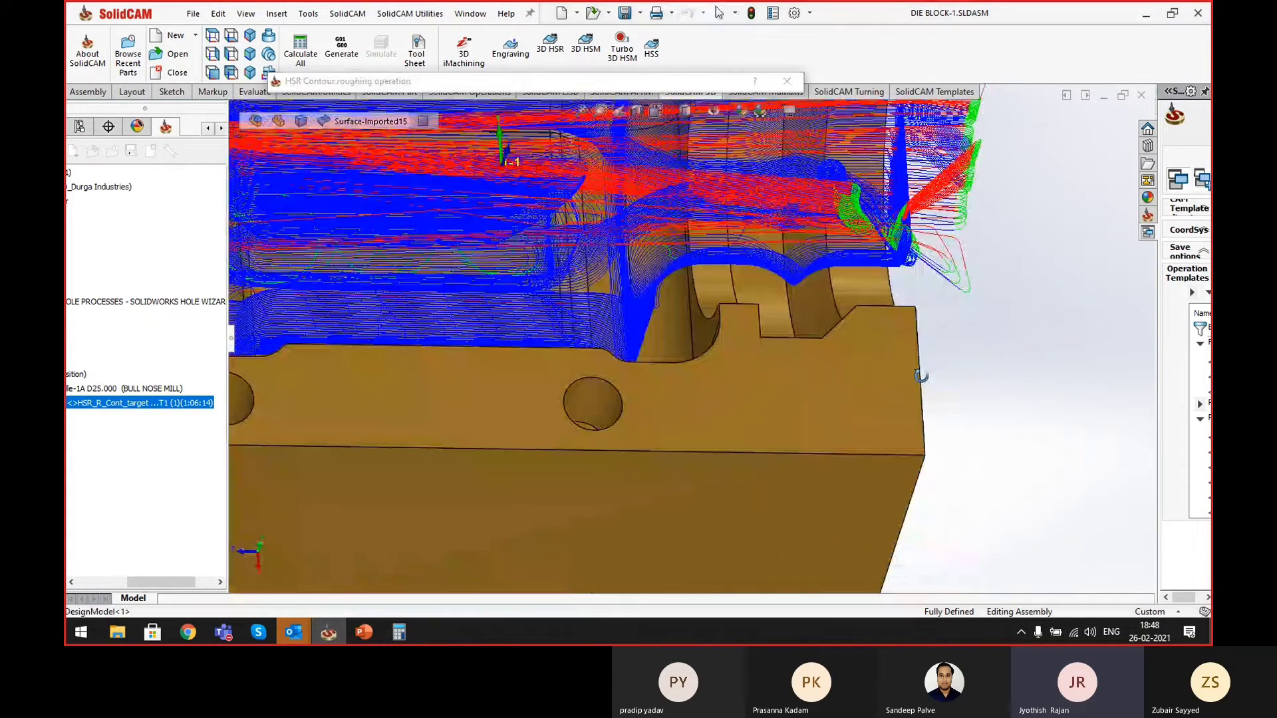
middle_drag(921, 376, 920, 359)
scroll(865, 286, up, 4)
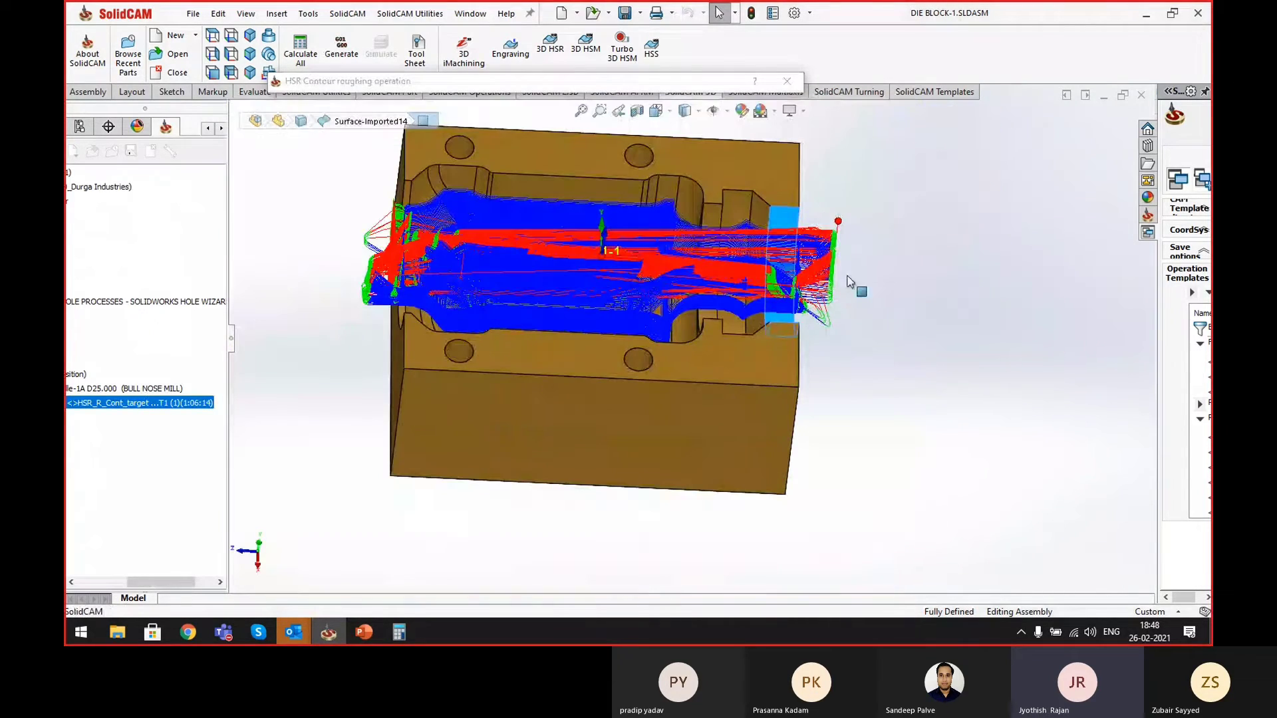
middle_drag(817, 304, 650, 349)
scroll(638, 321, down, 4)
scroll(638, 321, down, 3)
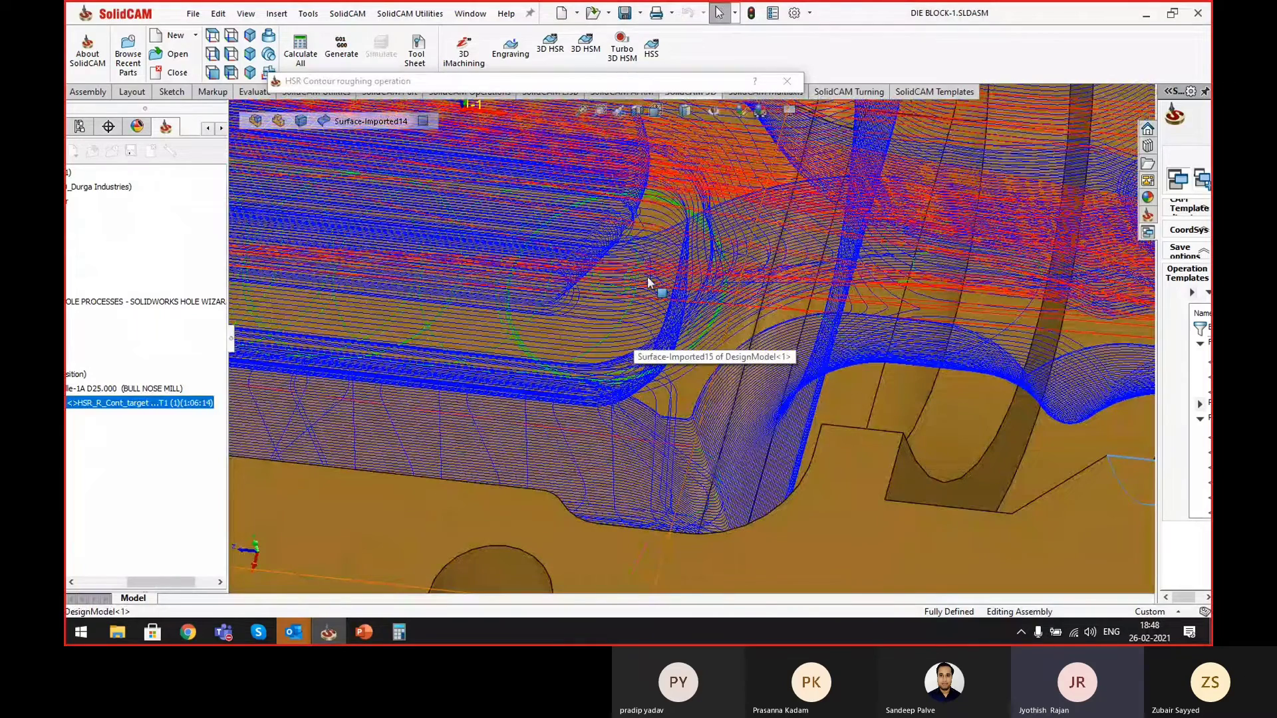
scroll(621, 323, up, 8)
middle_drag(622, 324, 582, 309)
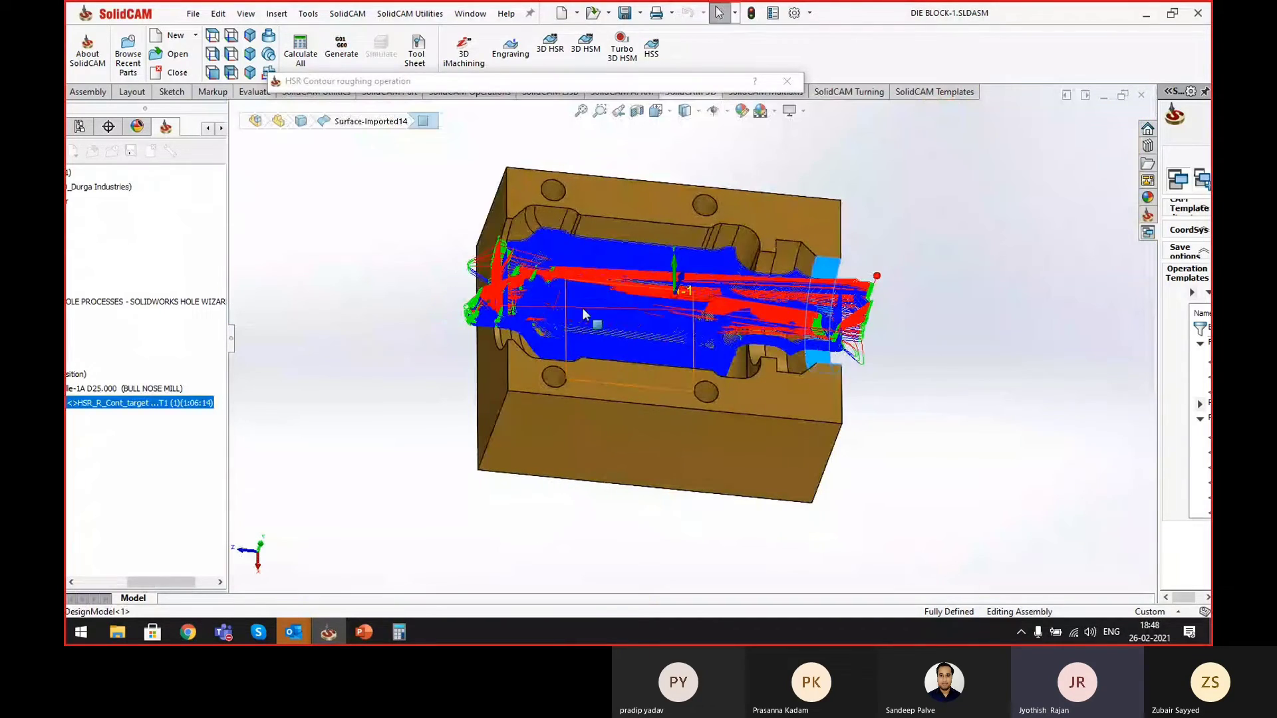
click(509, 86)
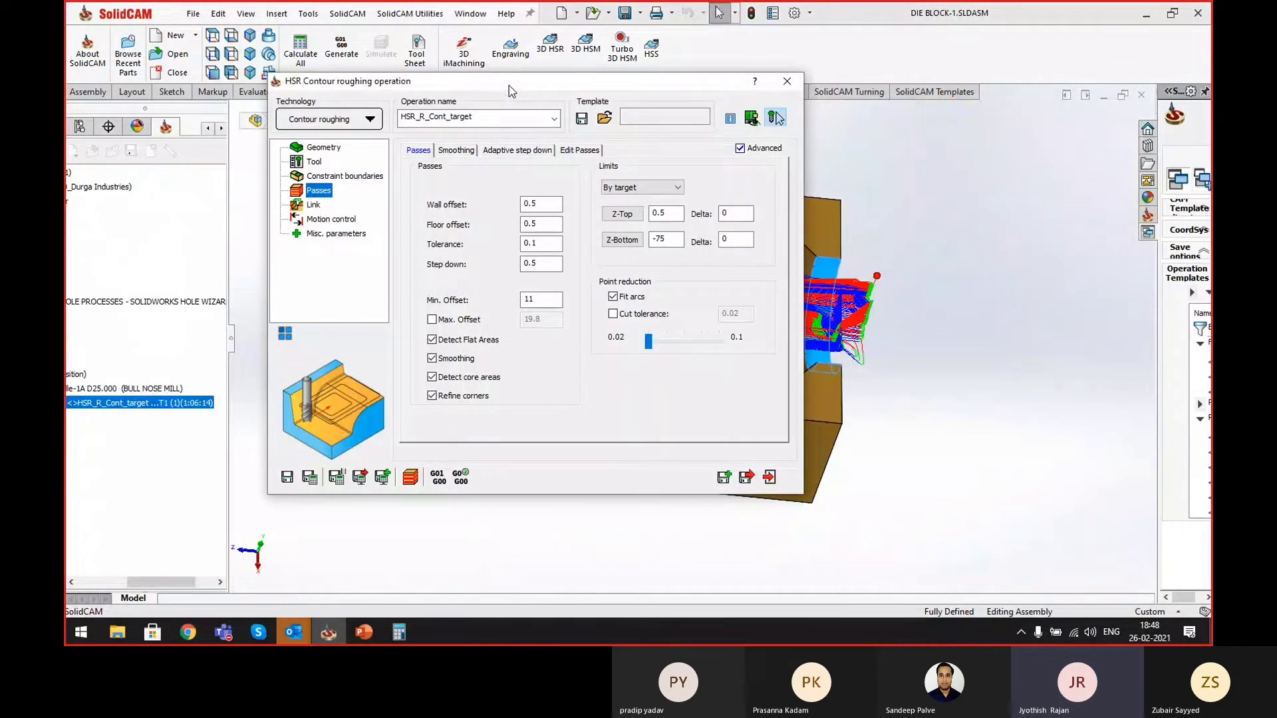
click(976, 414)
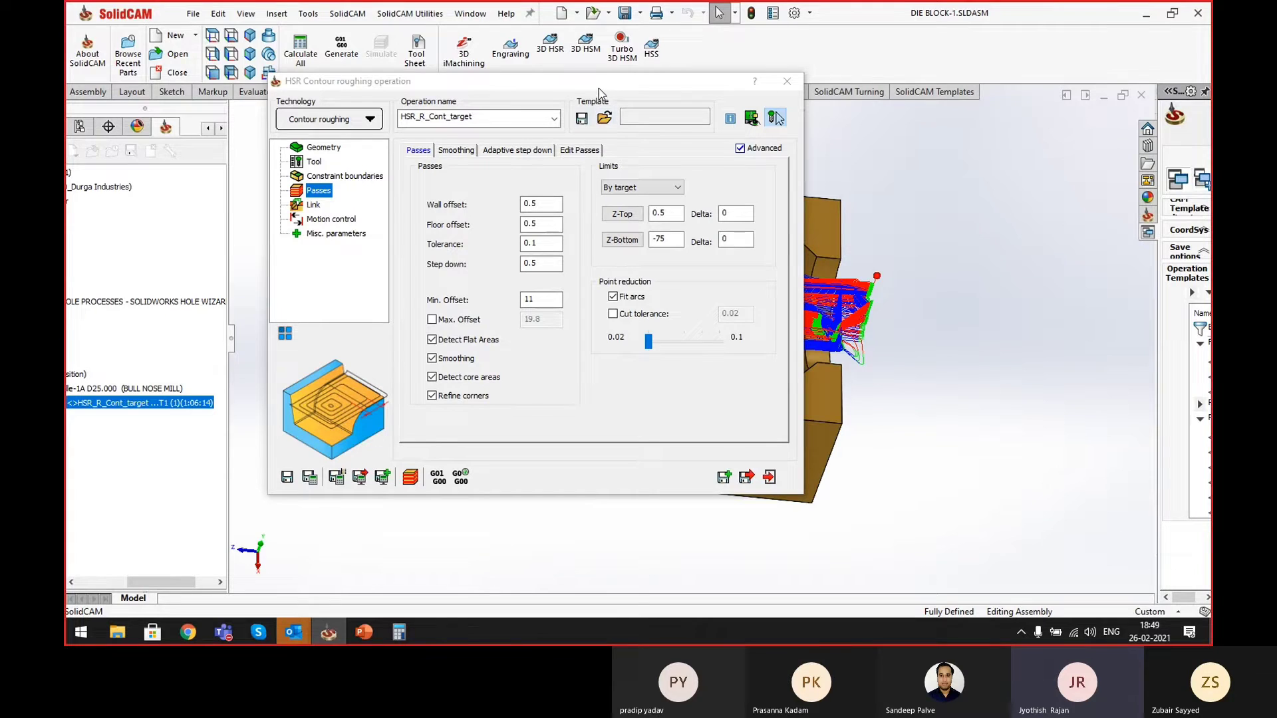
- Save the contour roughing operation and create a copy of it in the operations tree
drag(596, 87, 741, 88)
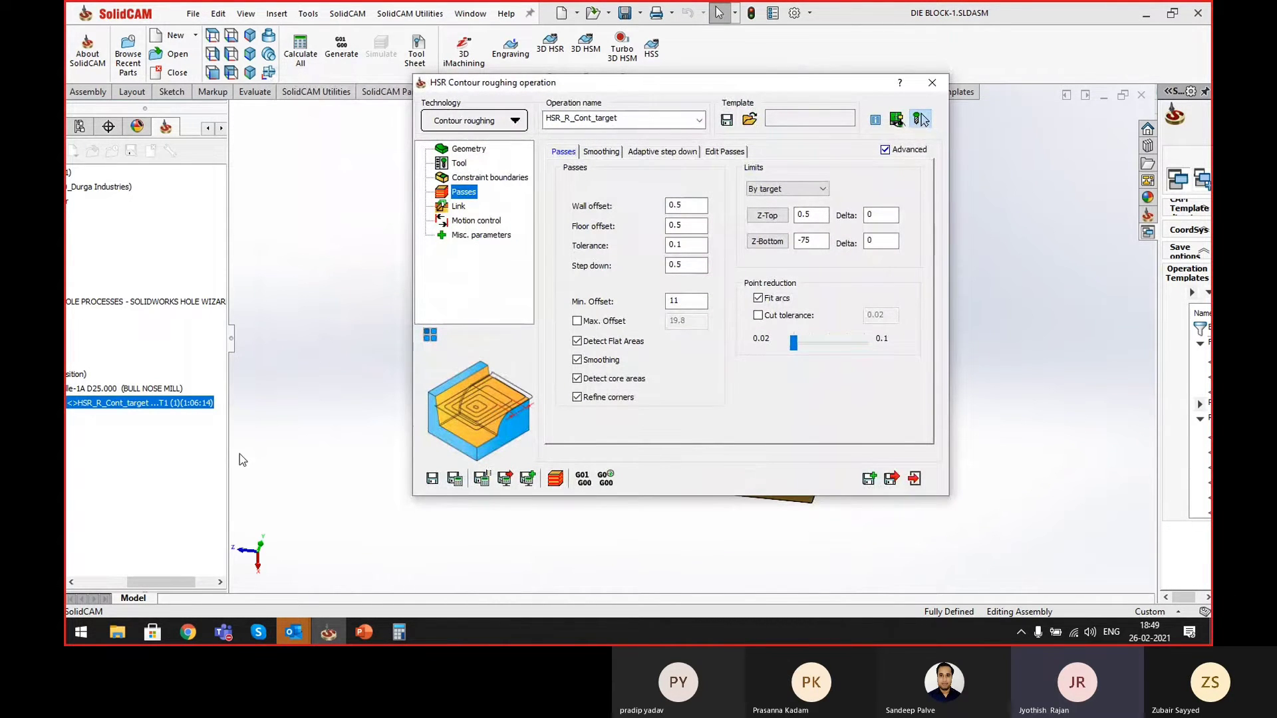
drag(170, 582, 121, 582)
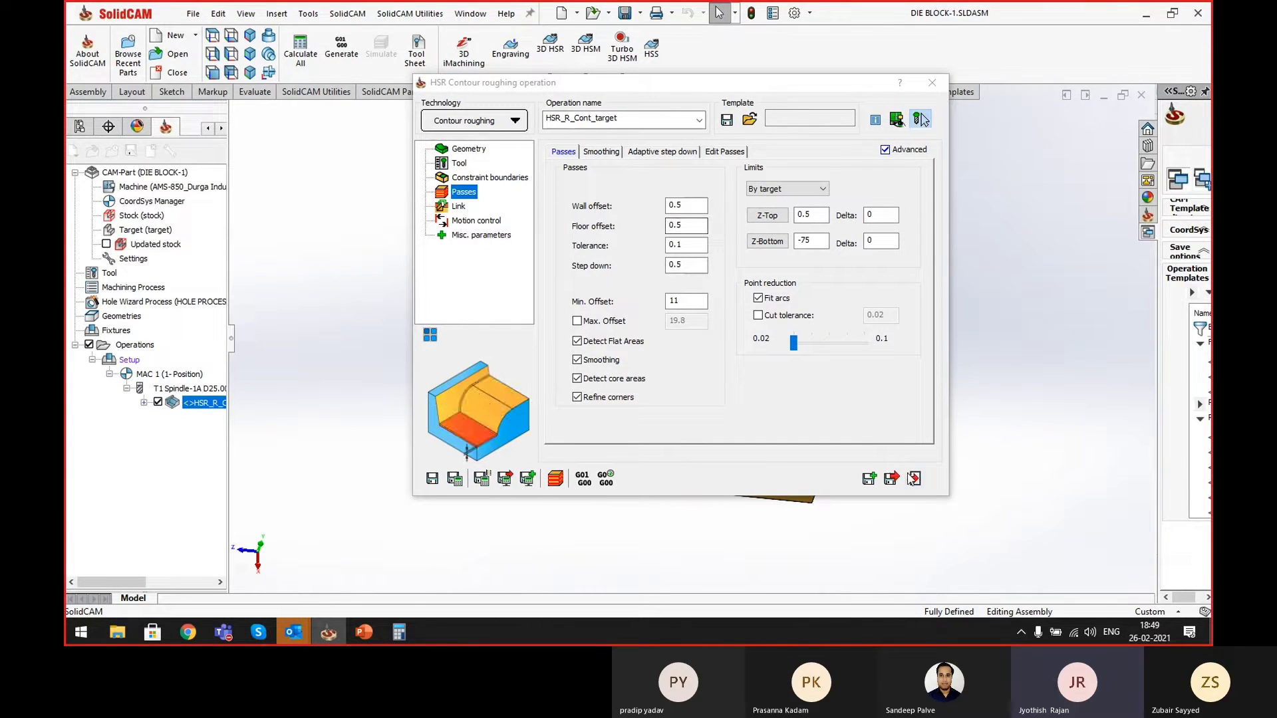
click(869, 479)
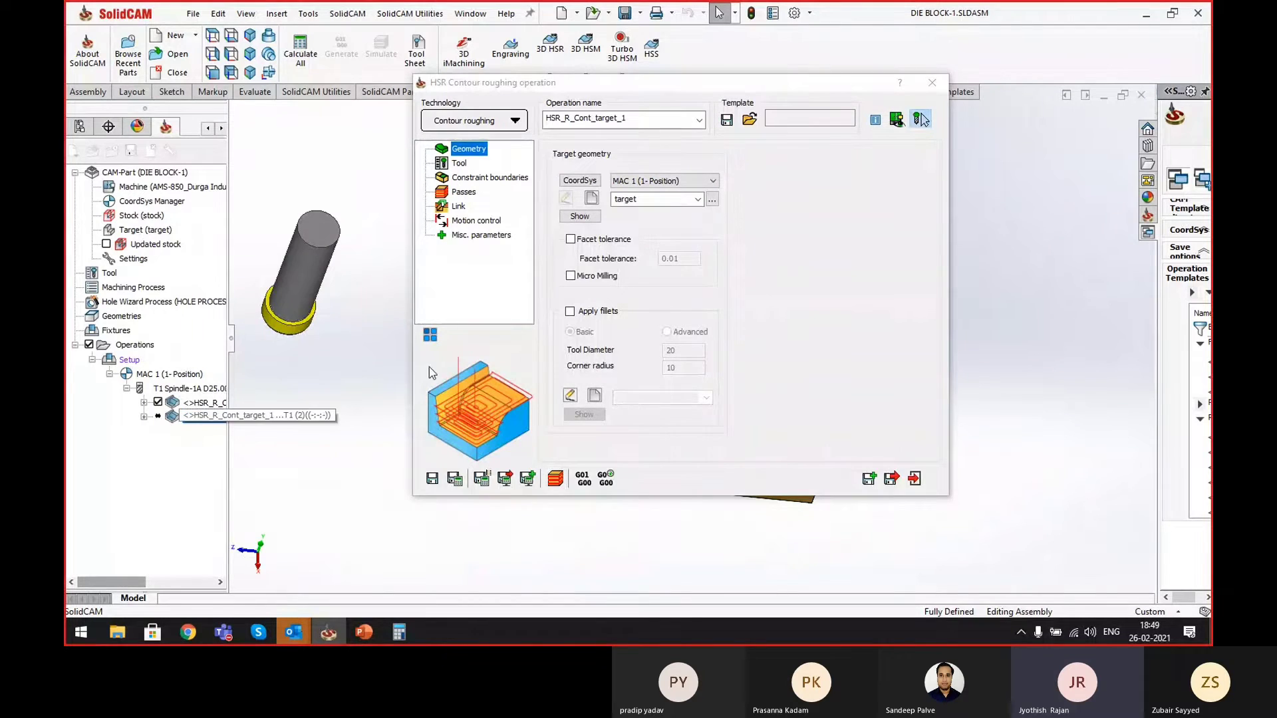
- Assign tool 2, the 10 mm ball nose mill with 5 mm corner radius, to the copied operation
click(458, 165)
click(640, 397)
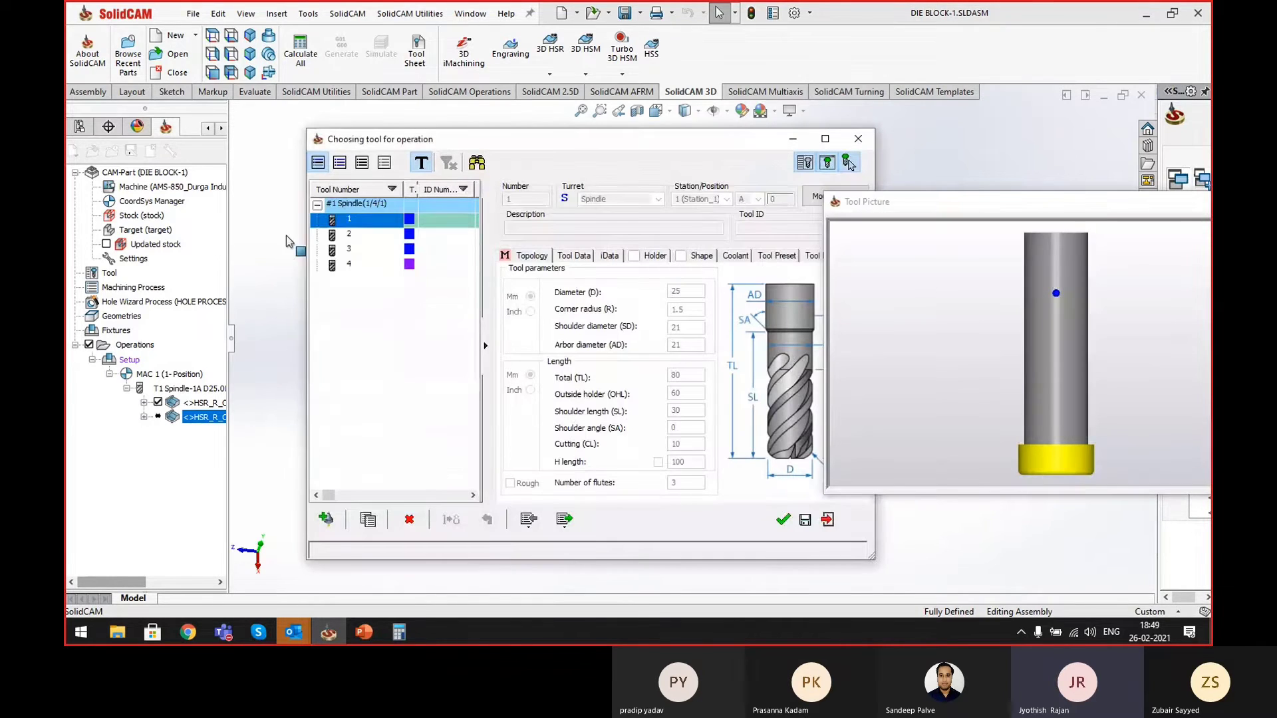
click(345, 234)
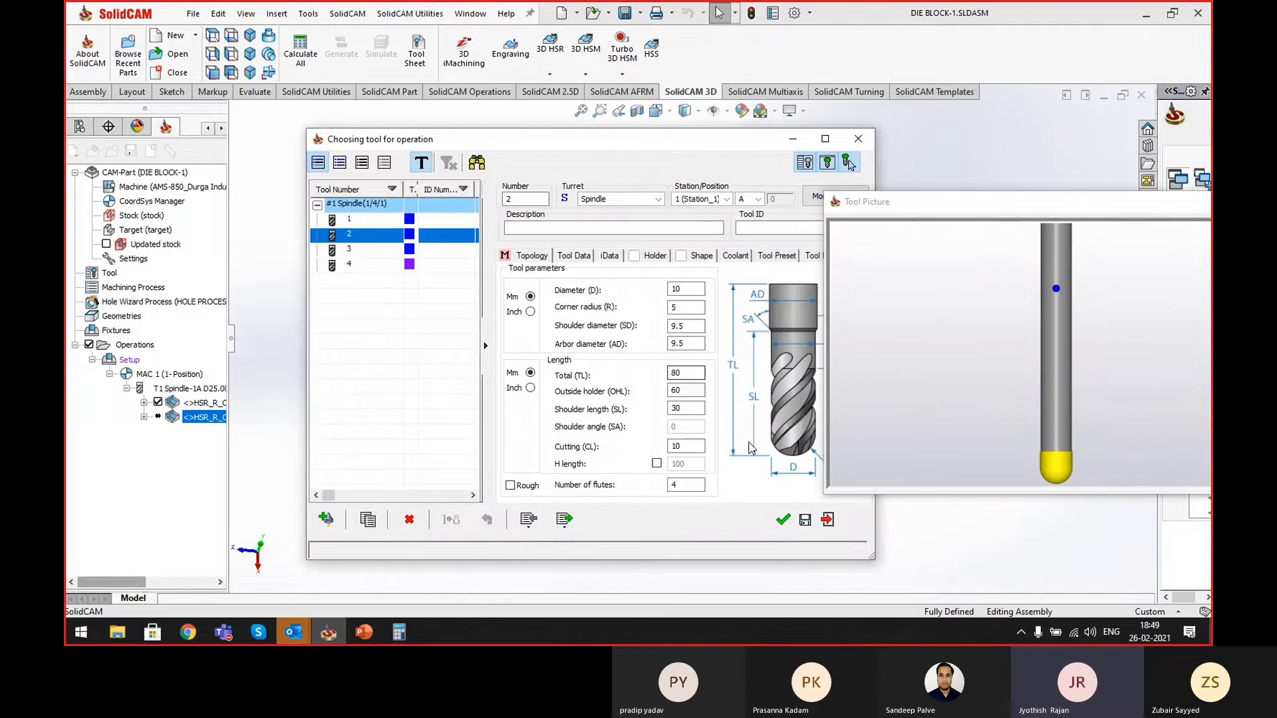
click(783, 520)
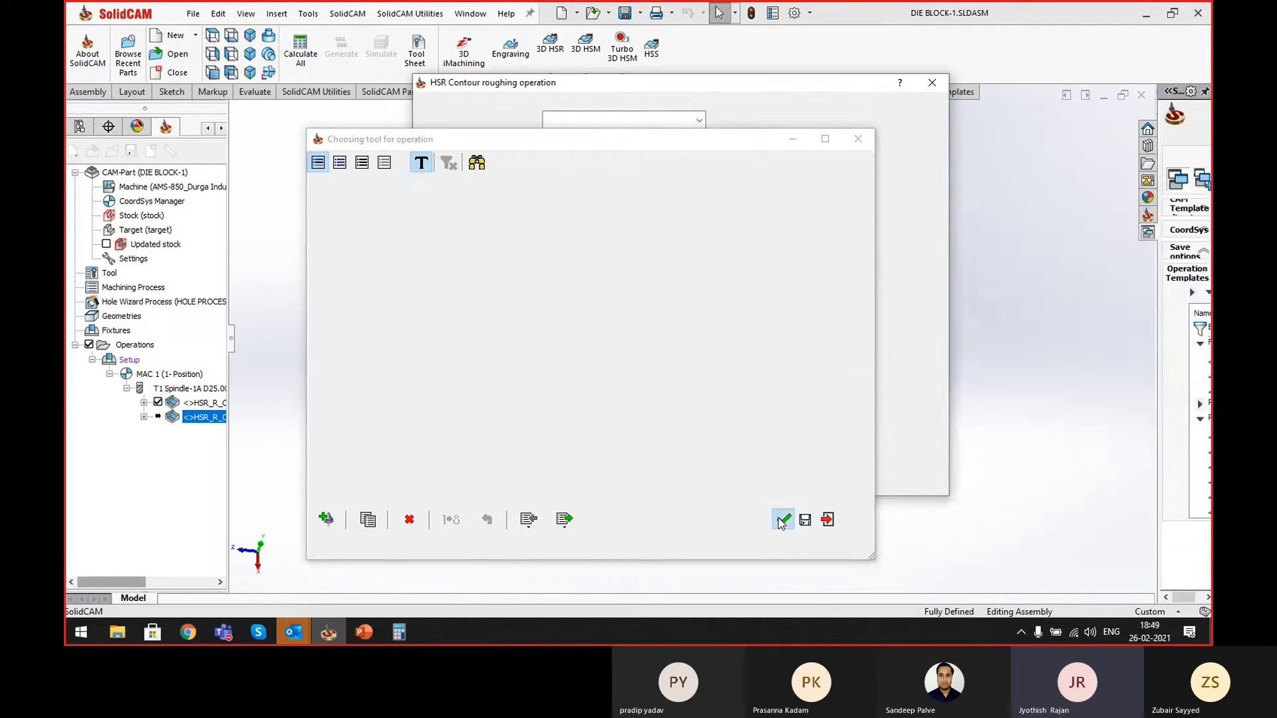
- Change the copied operation's technology to Rest roughing and check the tool assigned to it
click(499, 177)
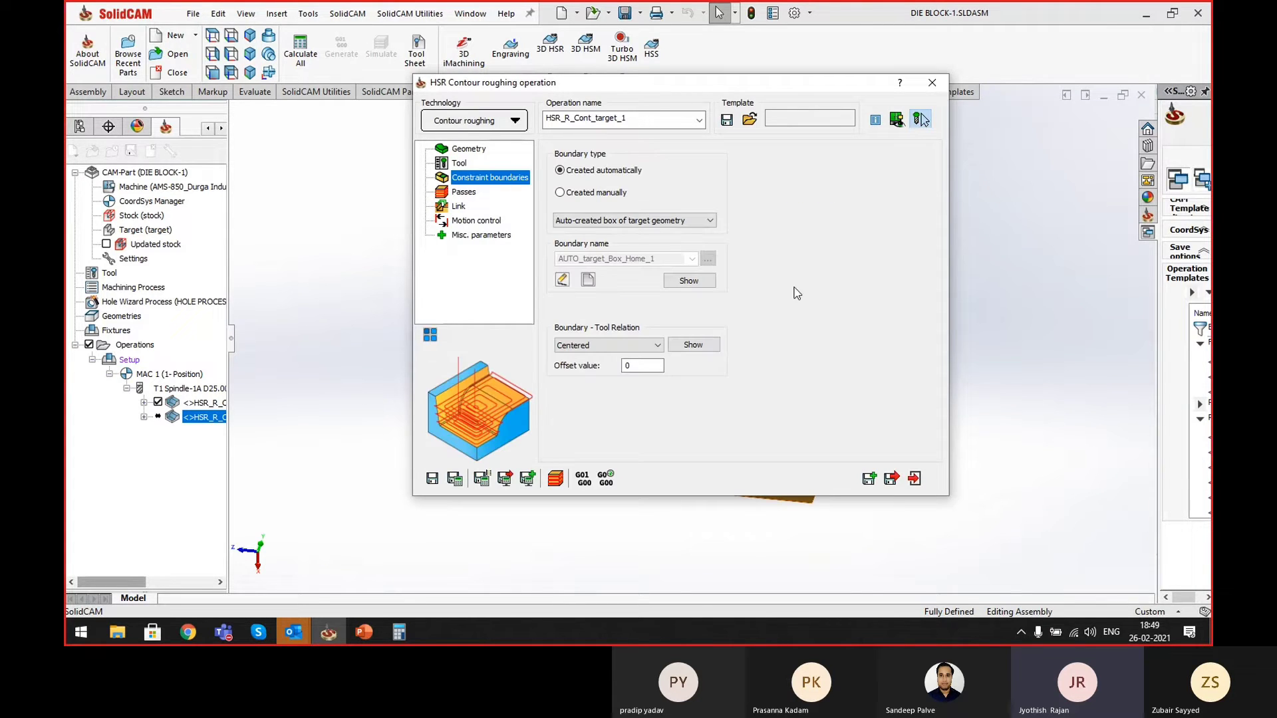
click(480, 122)
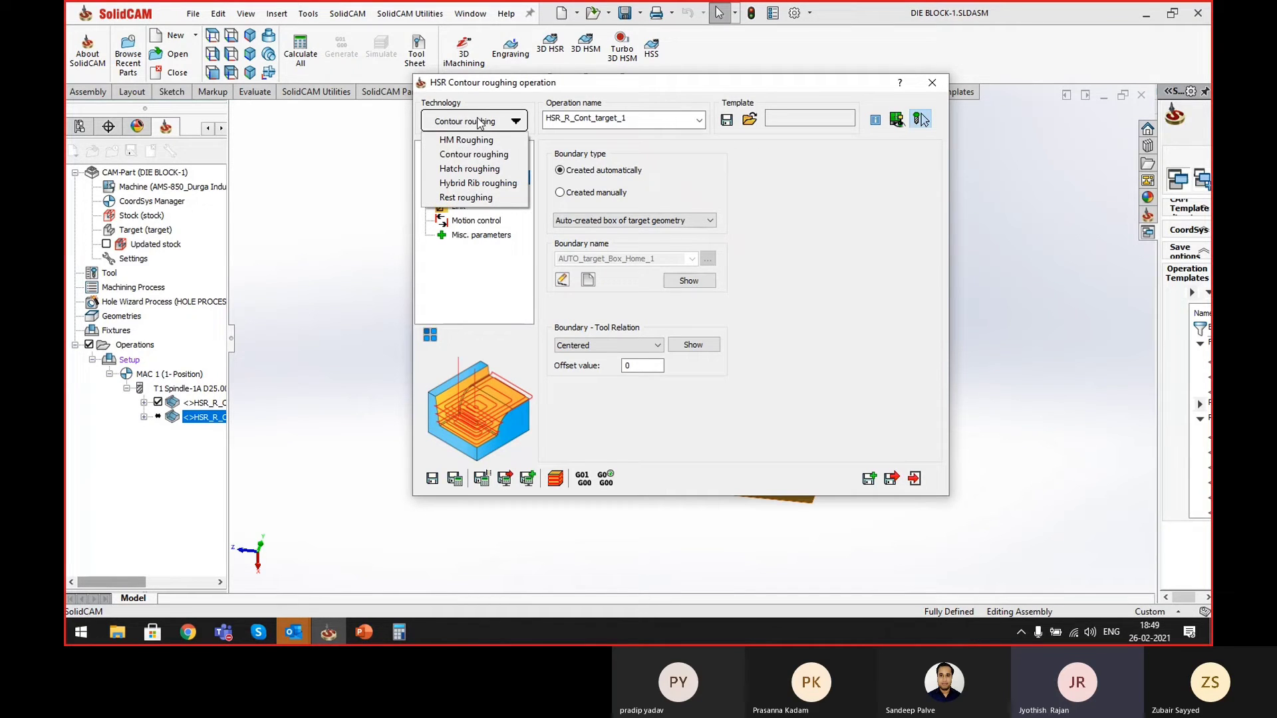
click(484, 199)
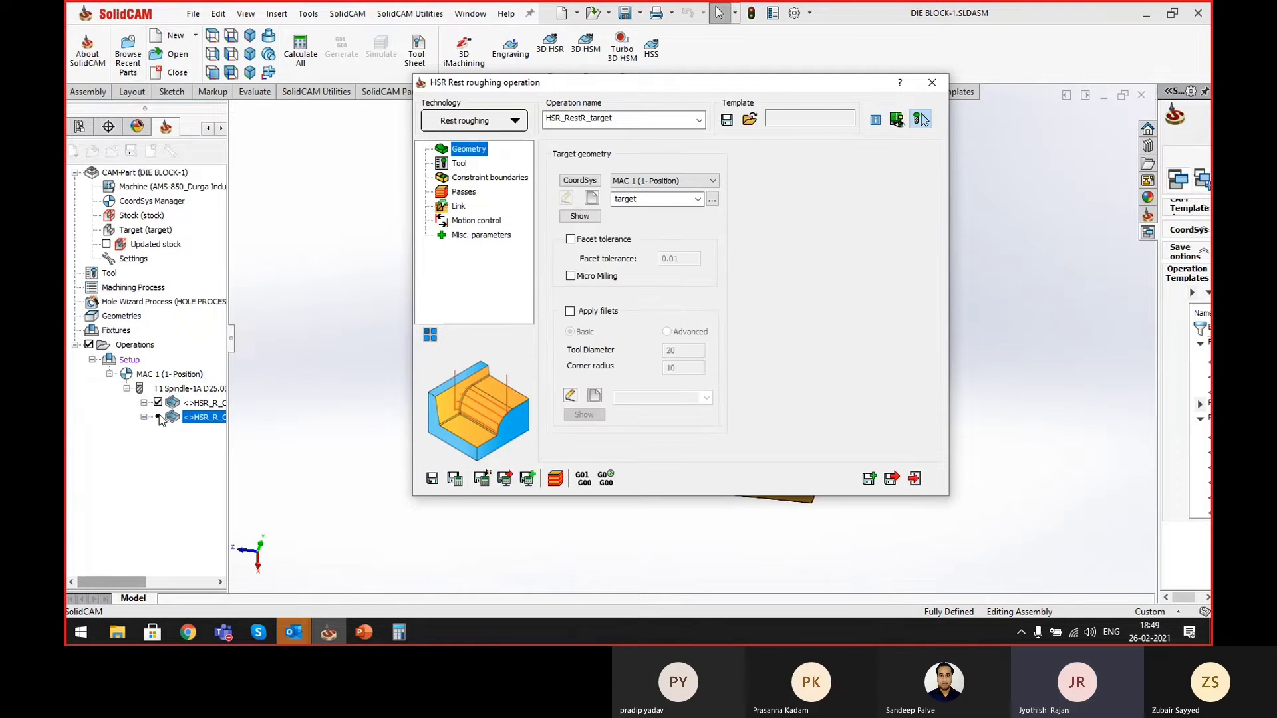
click(459, 163)
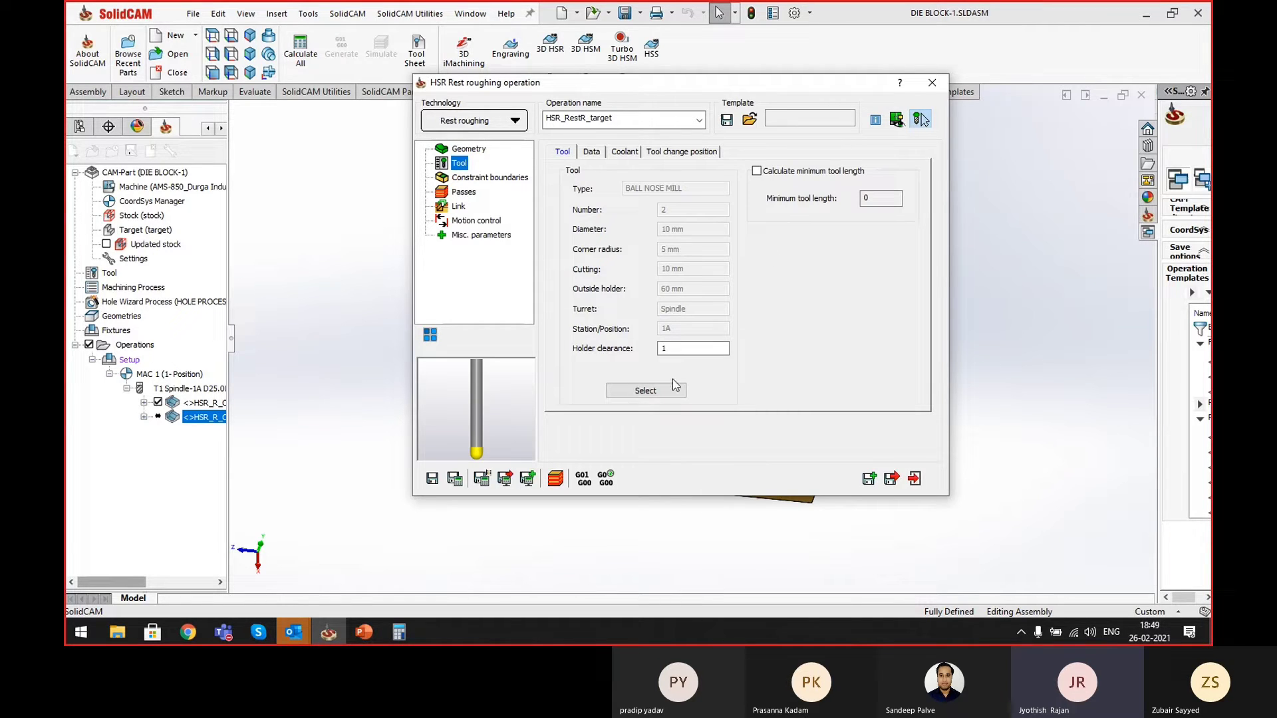
- Set the rest roughing passes to a 0.7 step down and a minimum offset of 1, enabling Detect Flat Areas and Refine corners
click(492, 178)
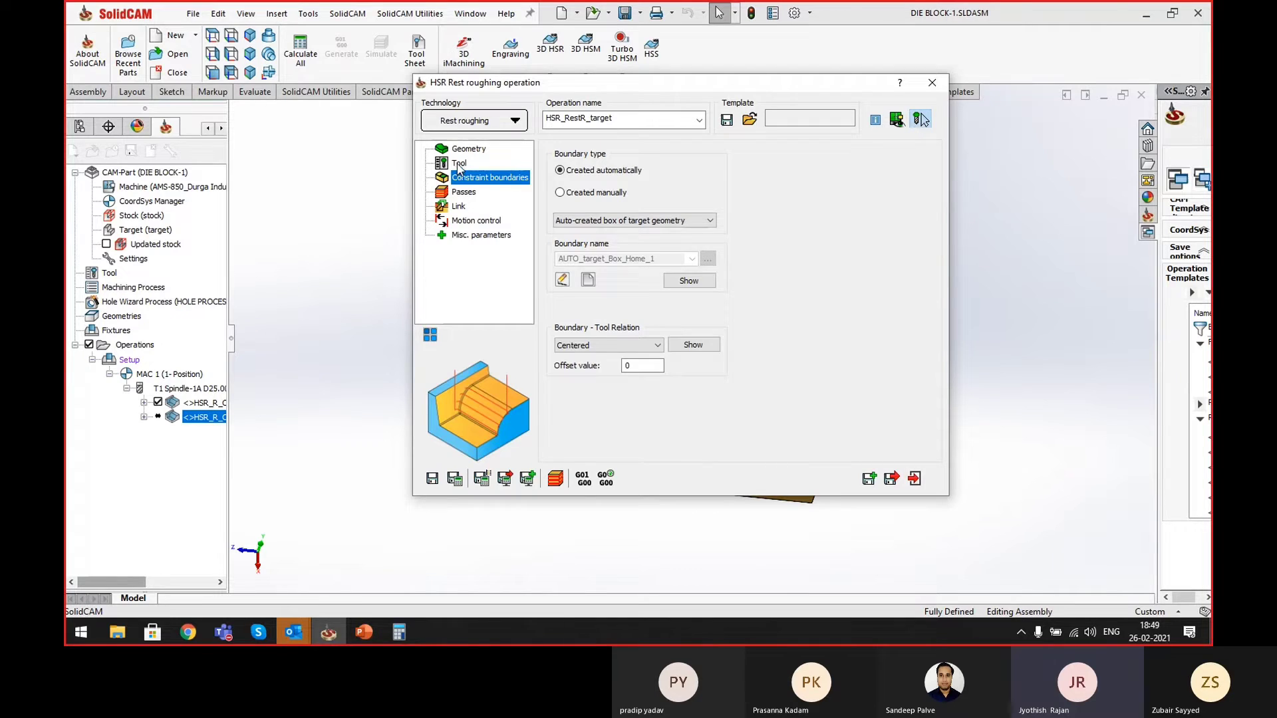
click(460, 165)
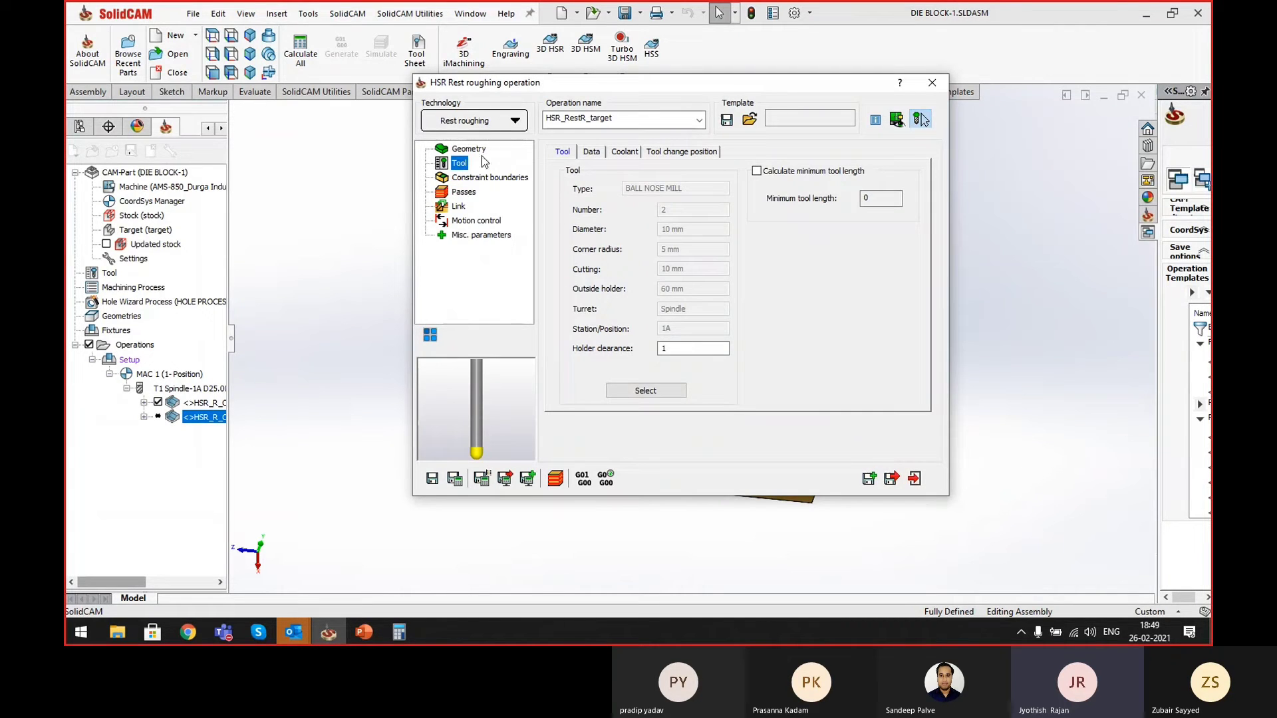
click(471, 195)
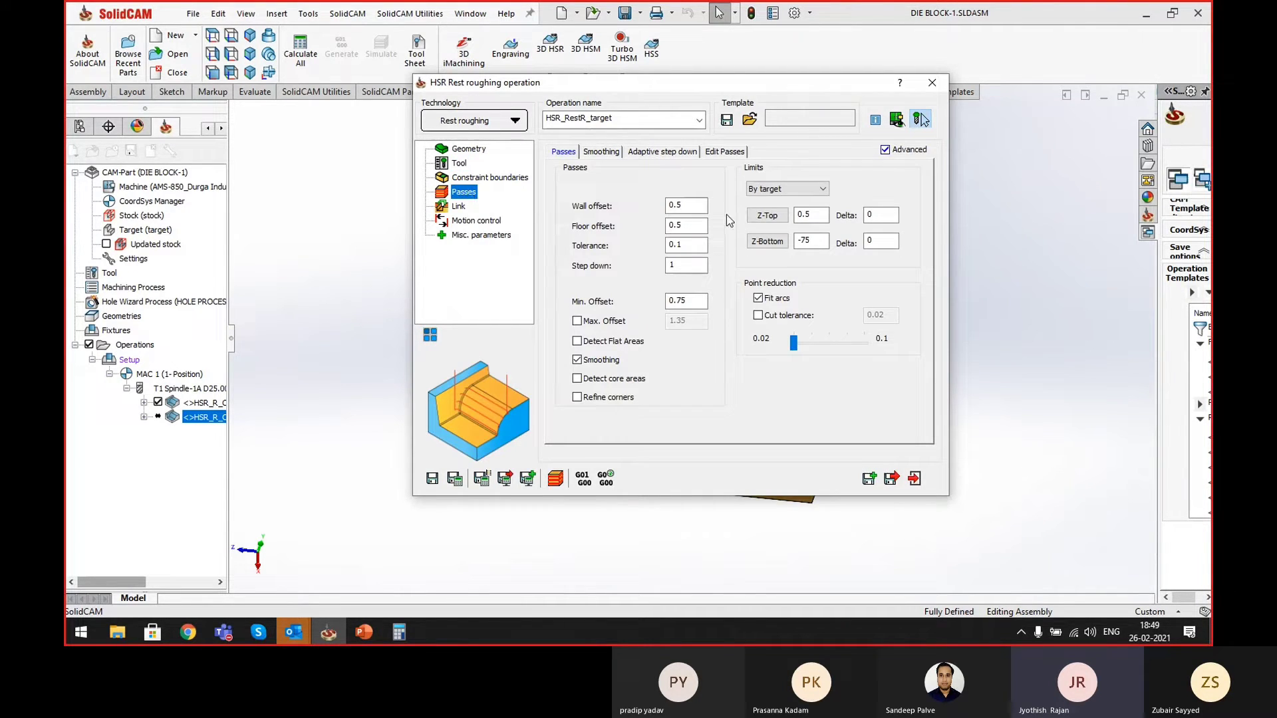
double_click(685, 205)
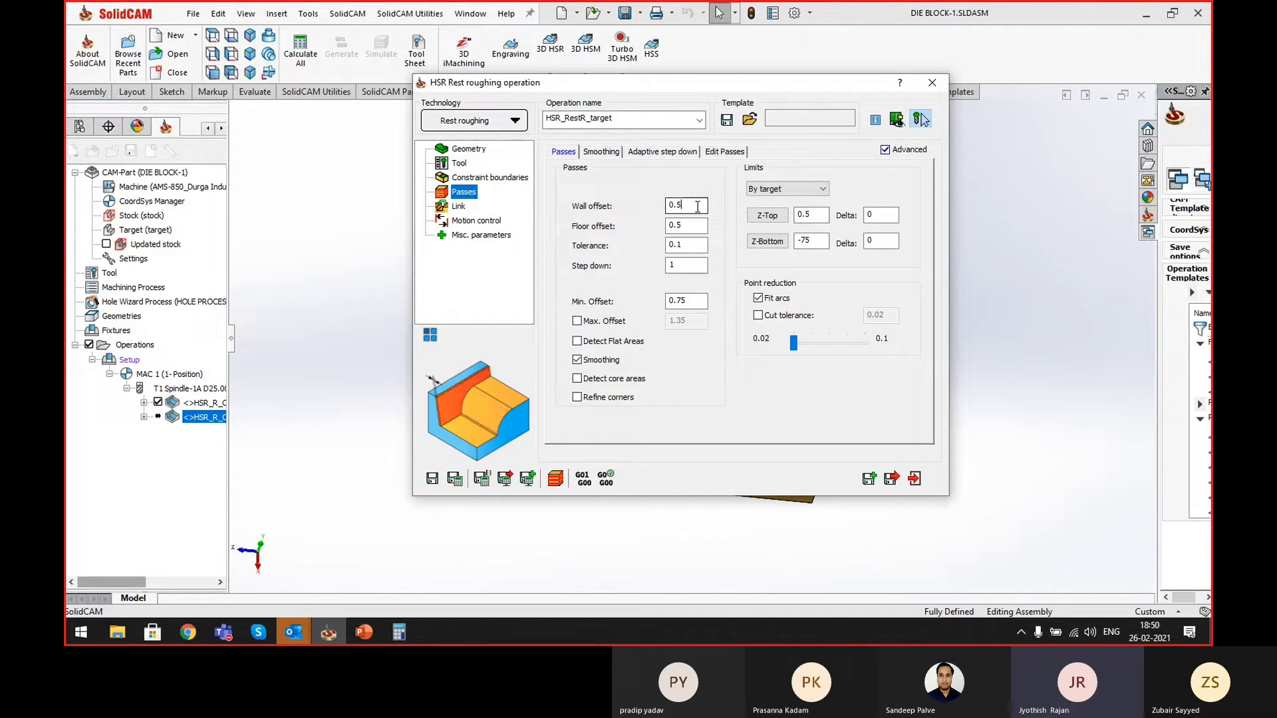
double_click(692, 265)
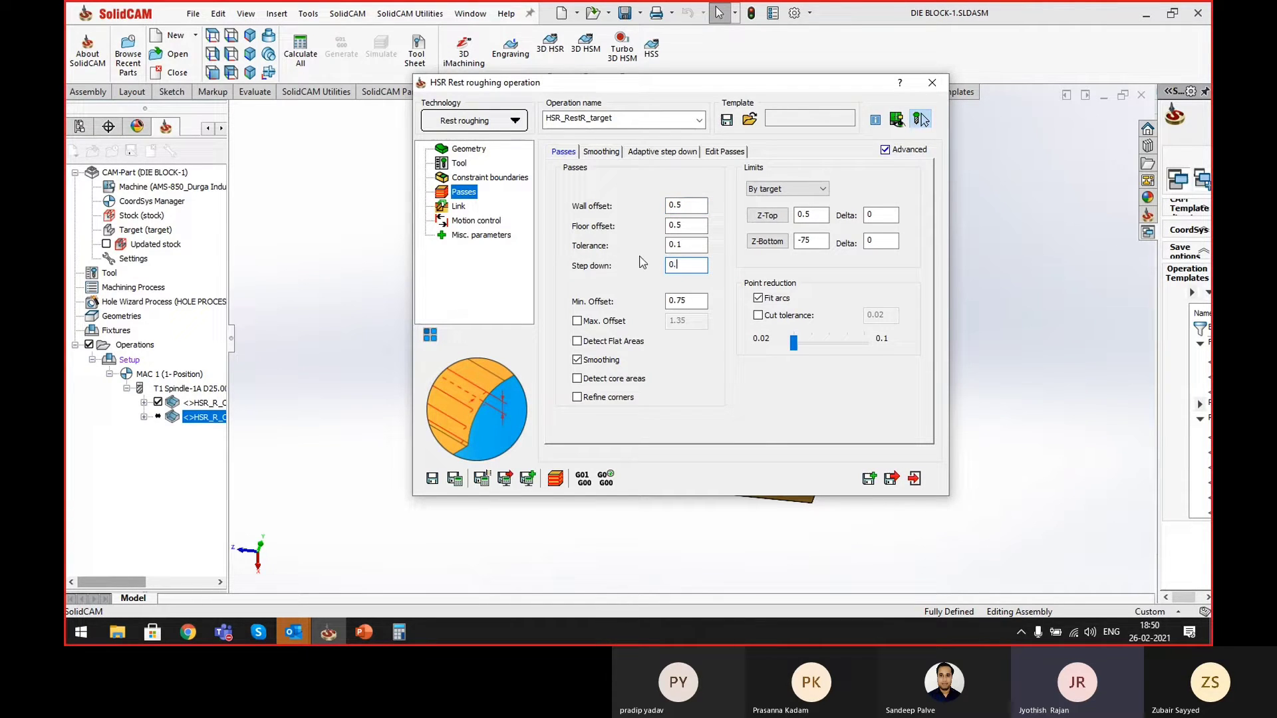
double_click(686, 301)
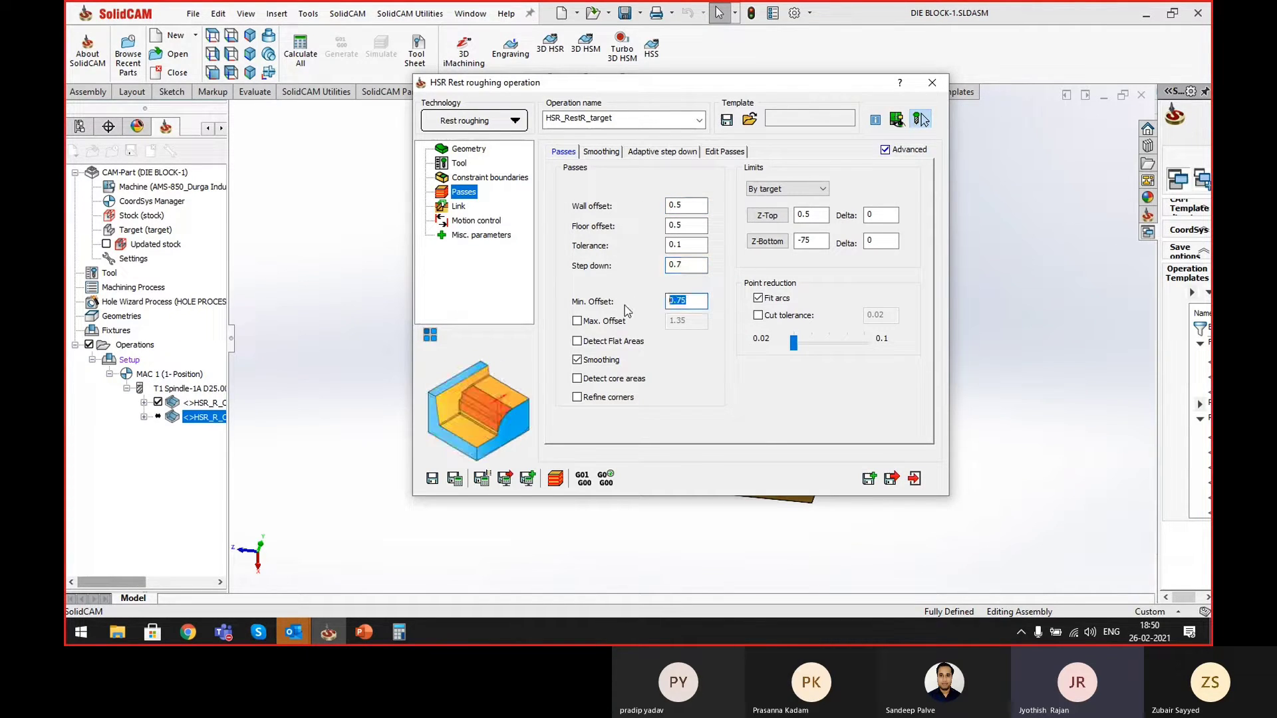
text(1)
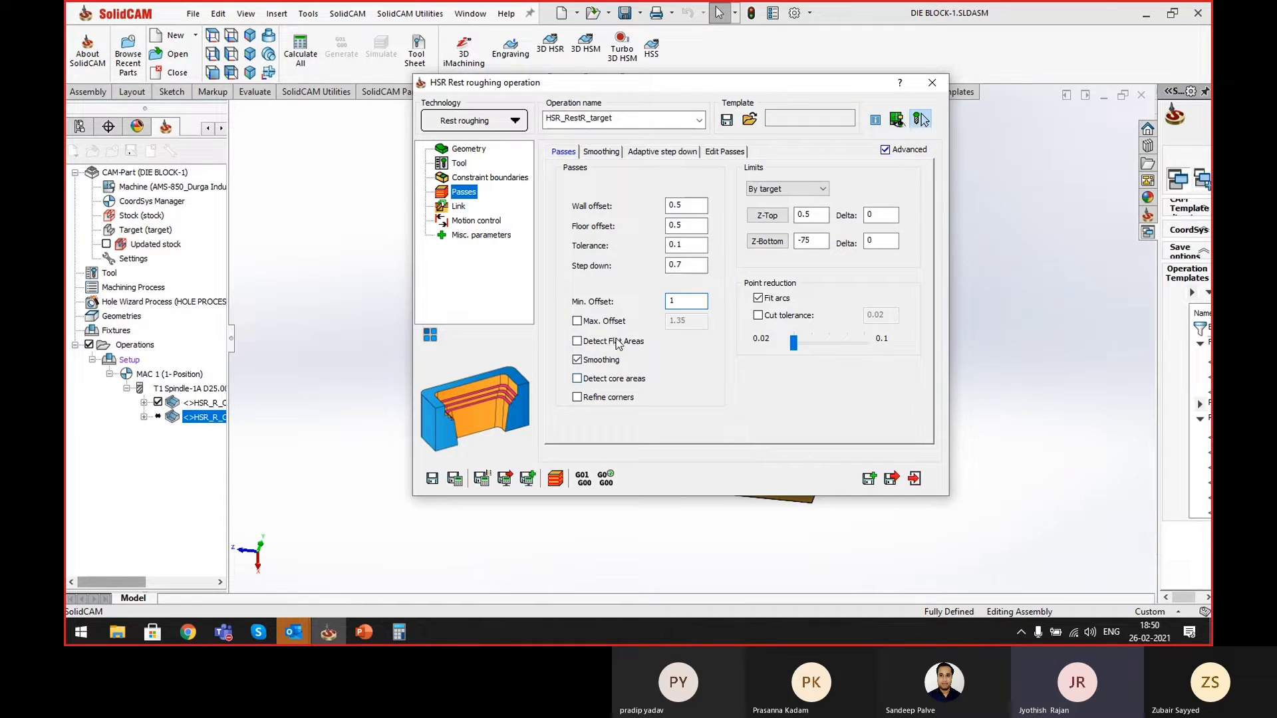
click(578, 398)
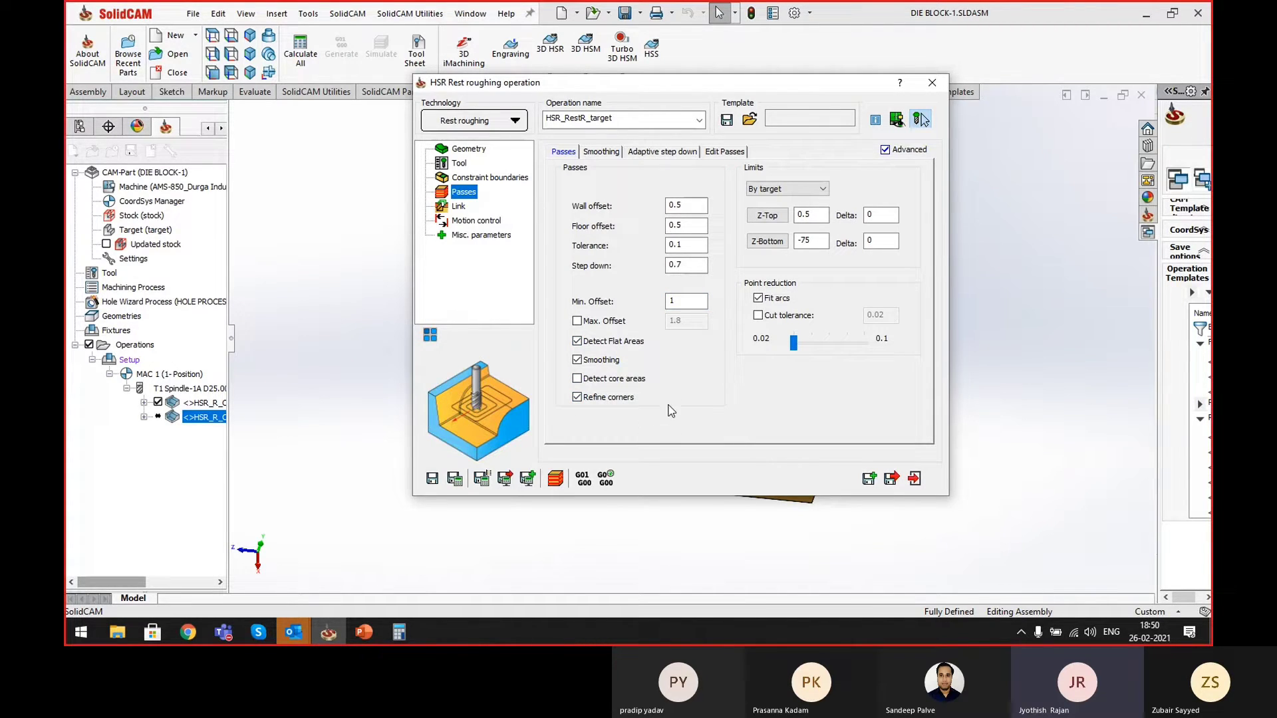
- Set the ramp height offset of the rest roughing operation's helix ramping to 1
click(458, 206)
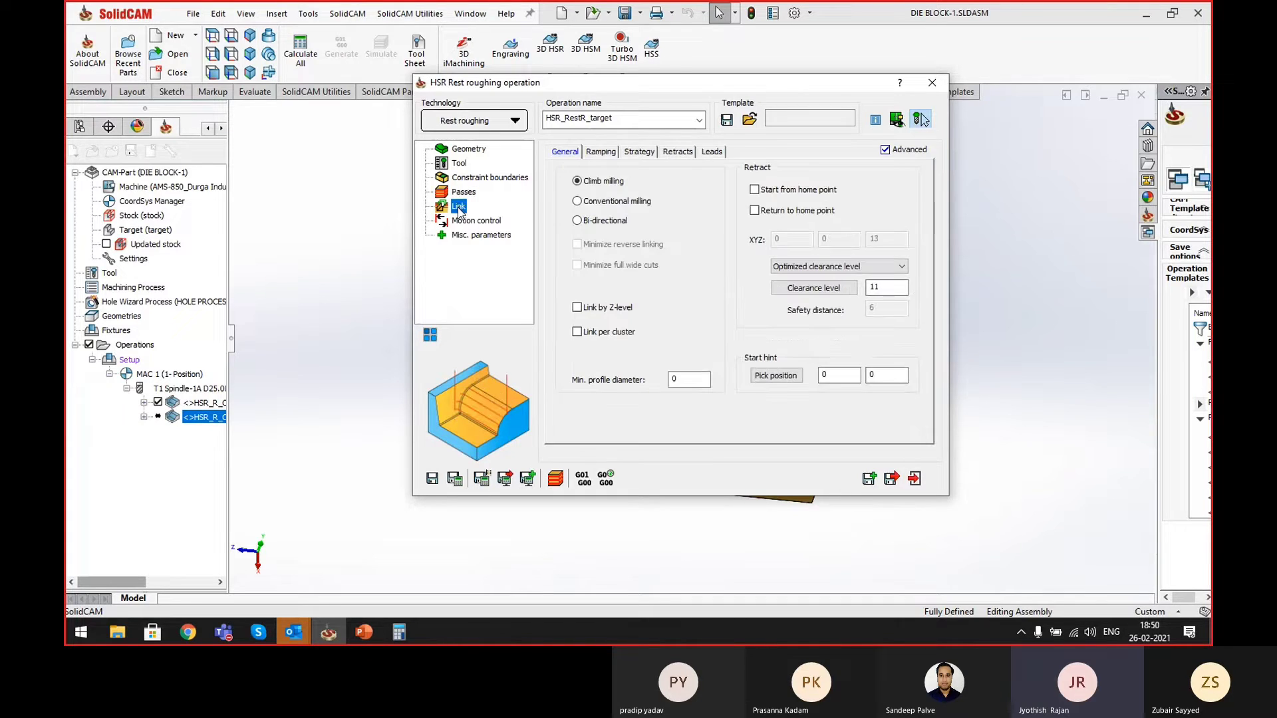
click(600, 152)
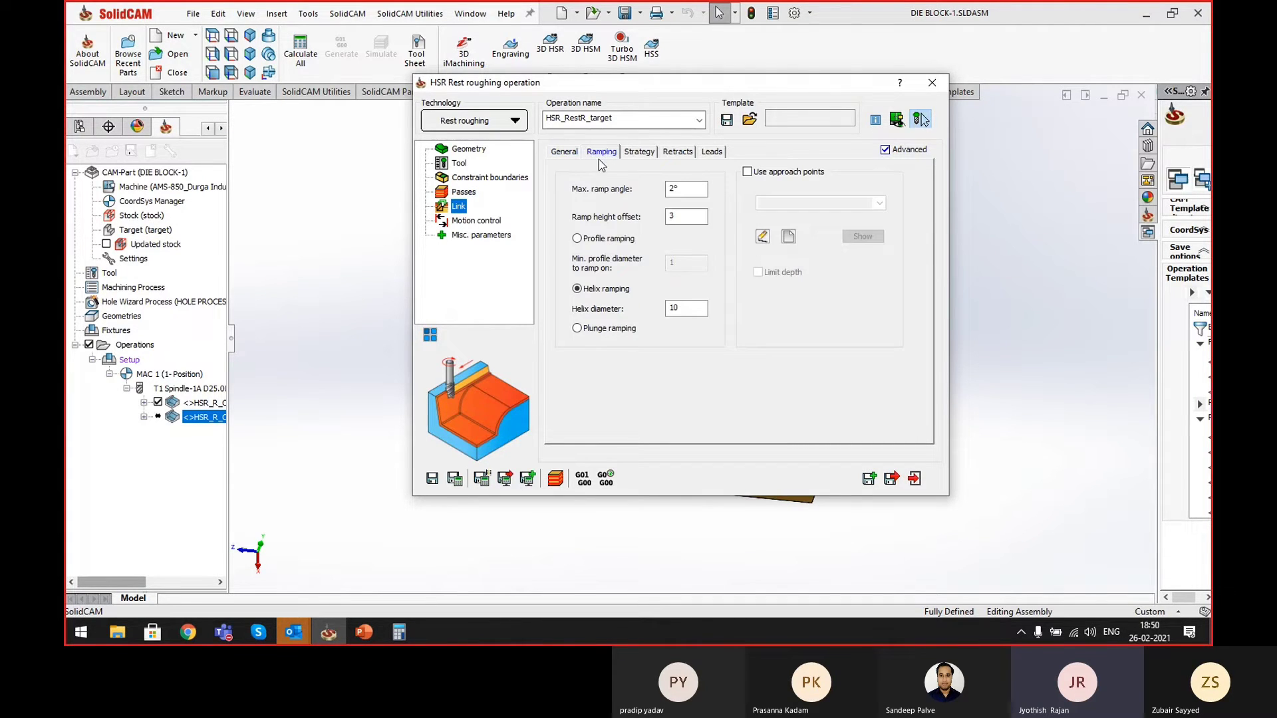
click(685, 216)
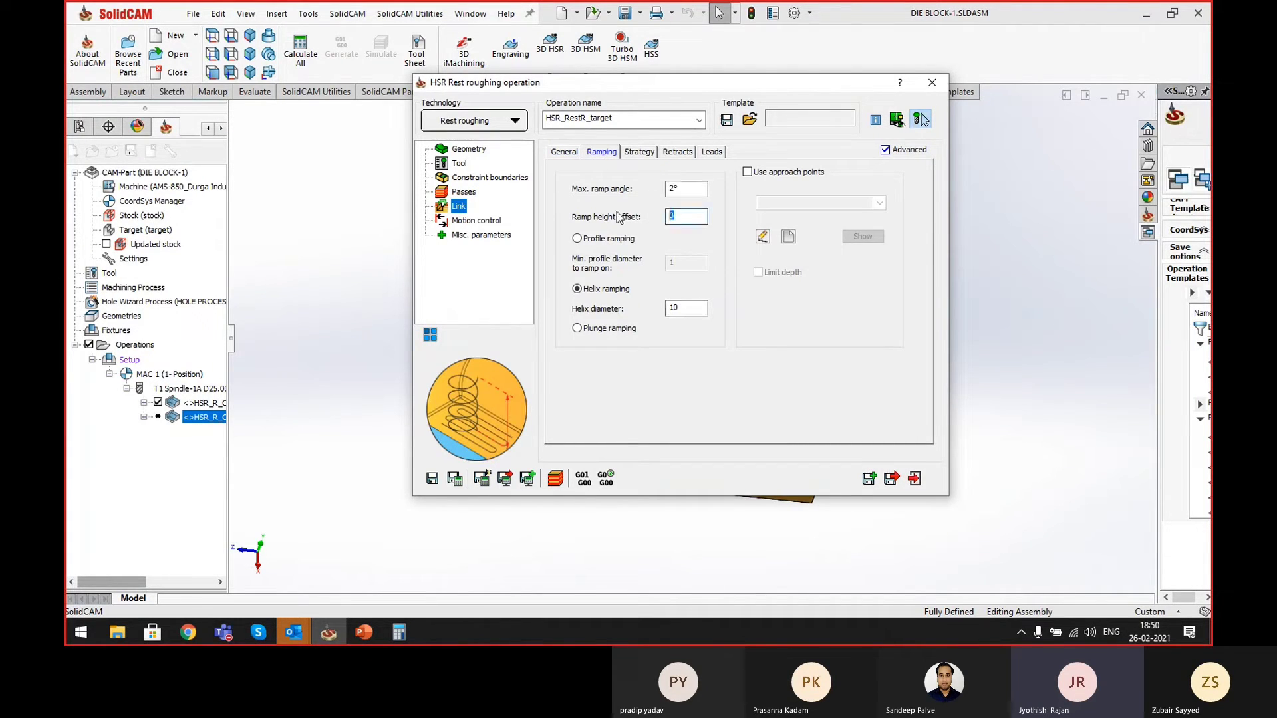
text(1)
- Compare the ramp height offset with the step down, set the offset to 1.5, and save and calculate the rest roughing operation
click(464, 191)
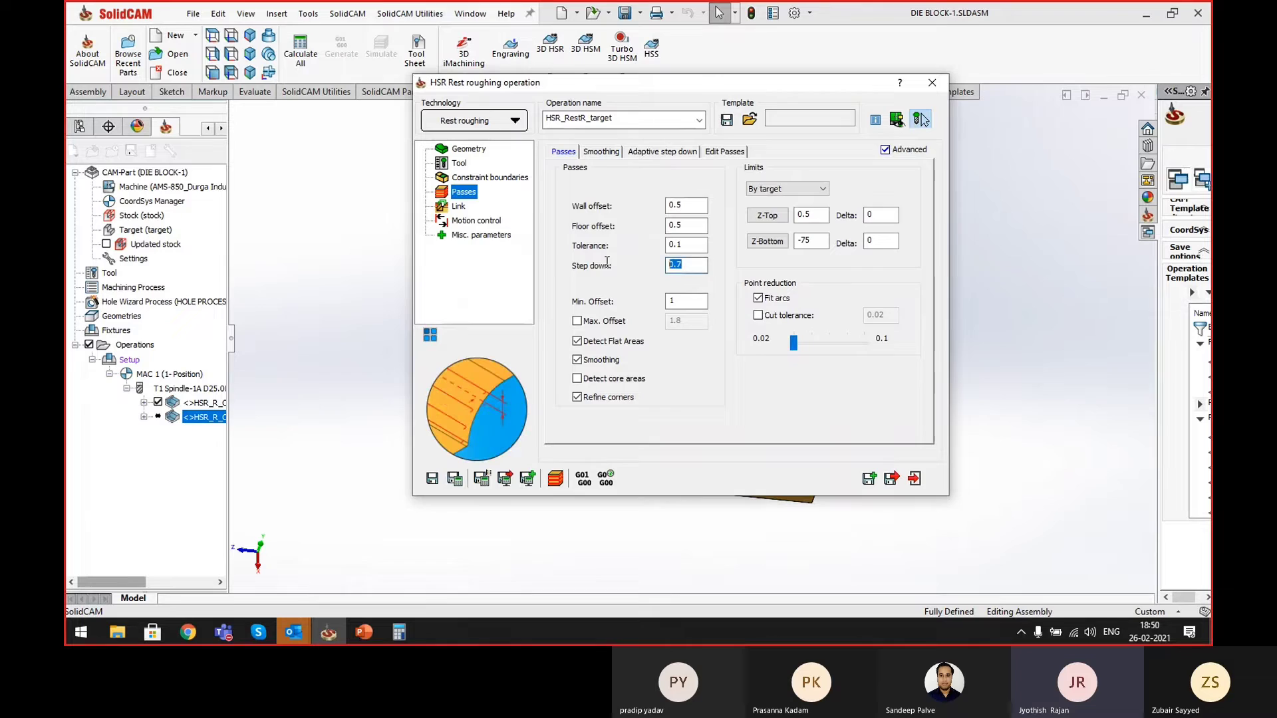
click(459, 207)
click(691, 216)
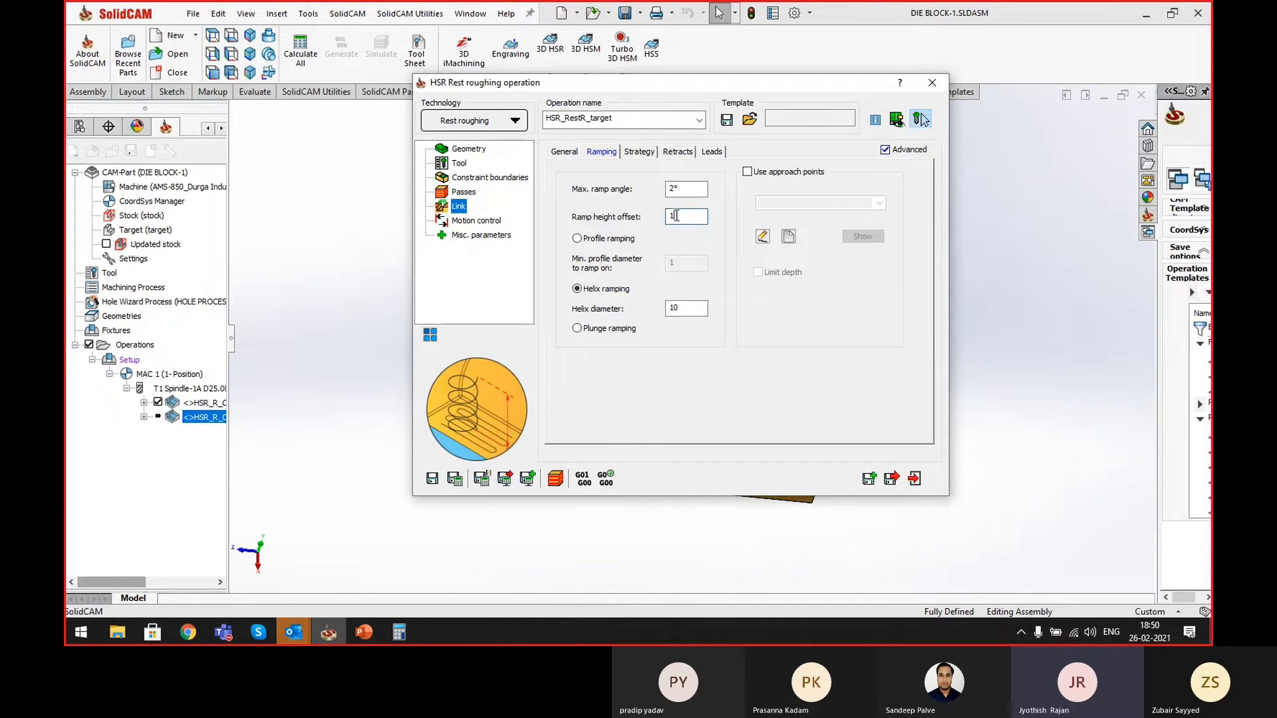
click(463, 194)
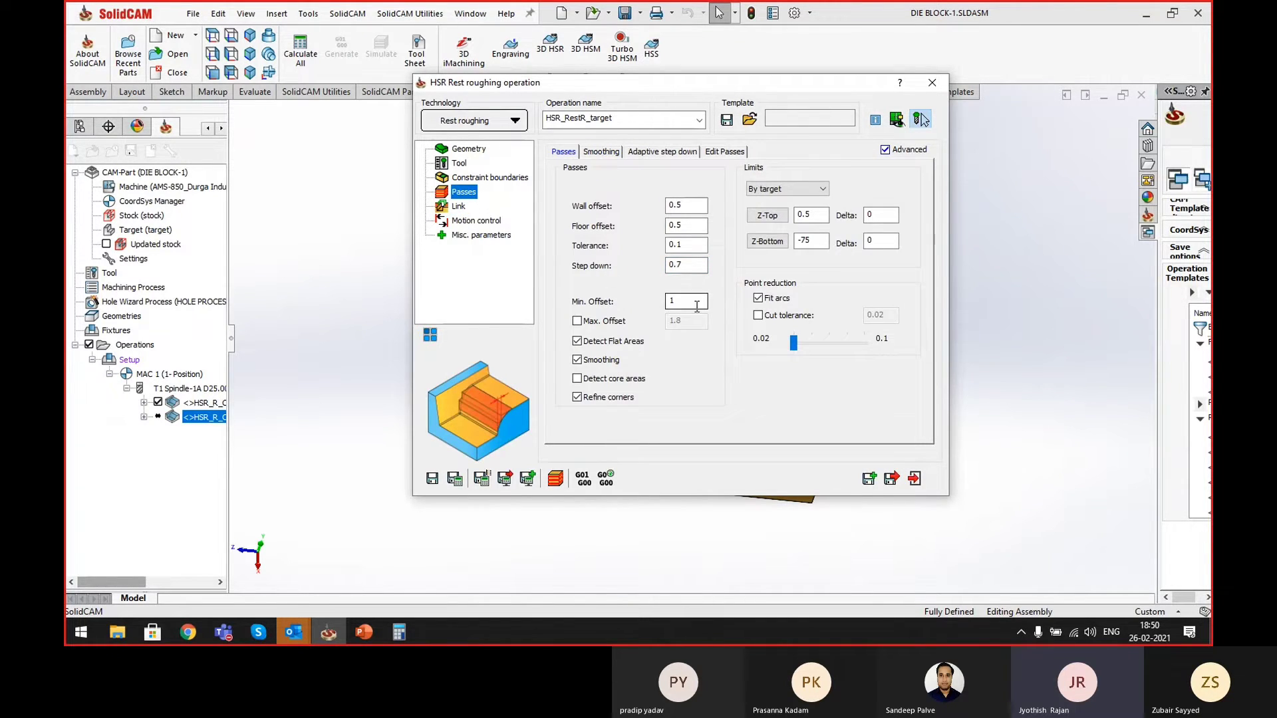
drag(695, 265, 665, 266)
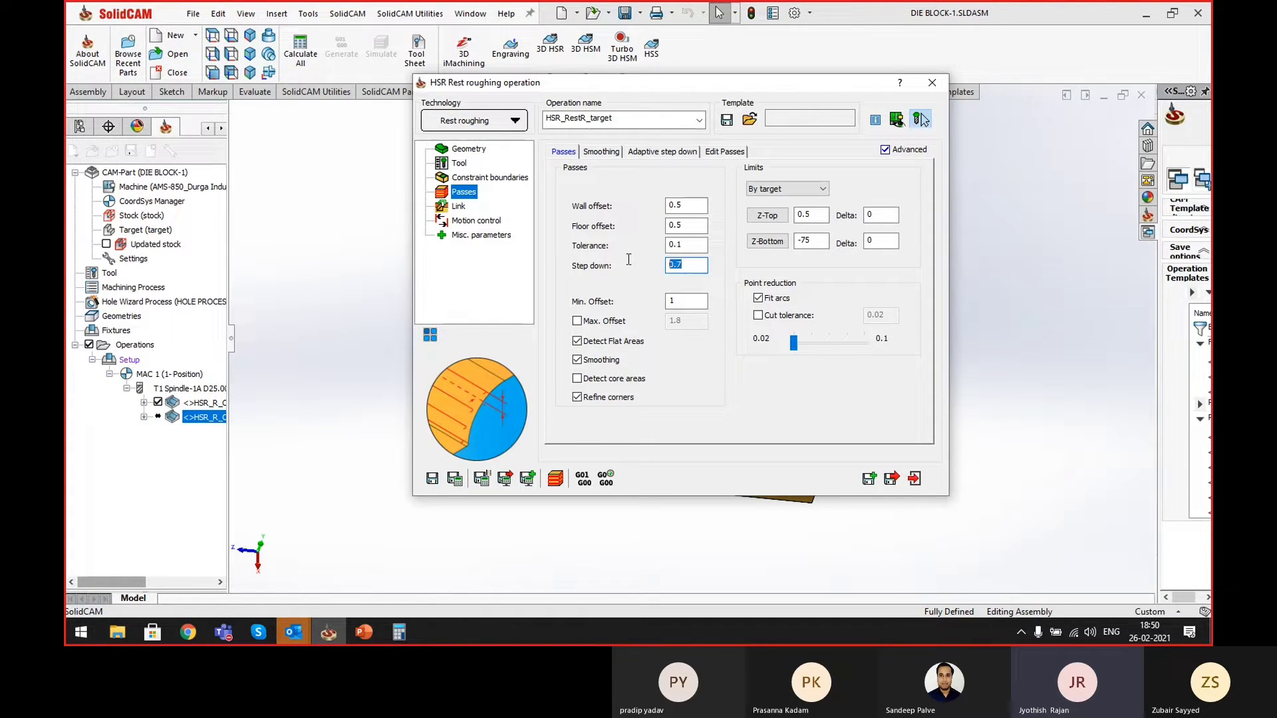
click(458, 207)
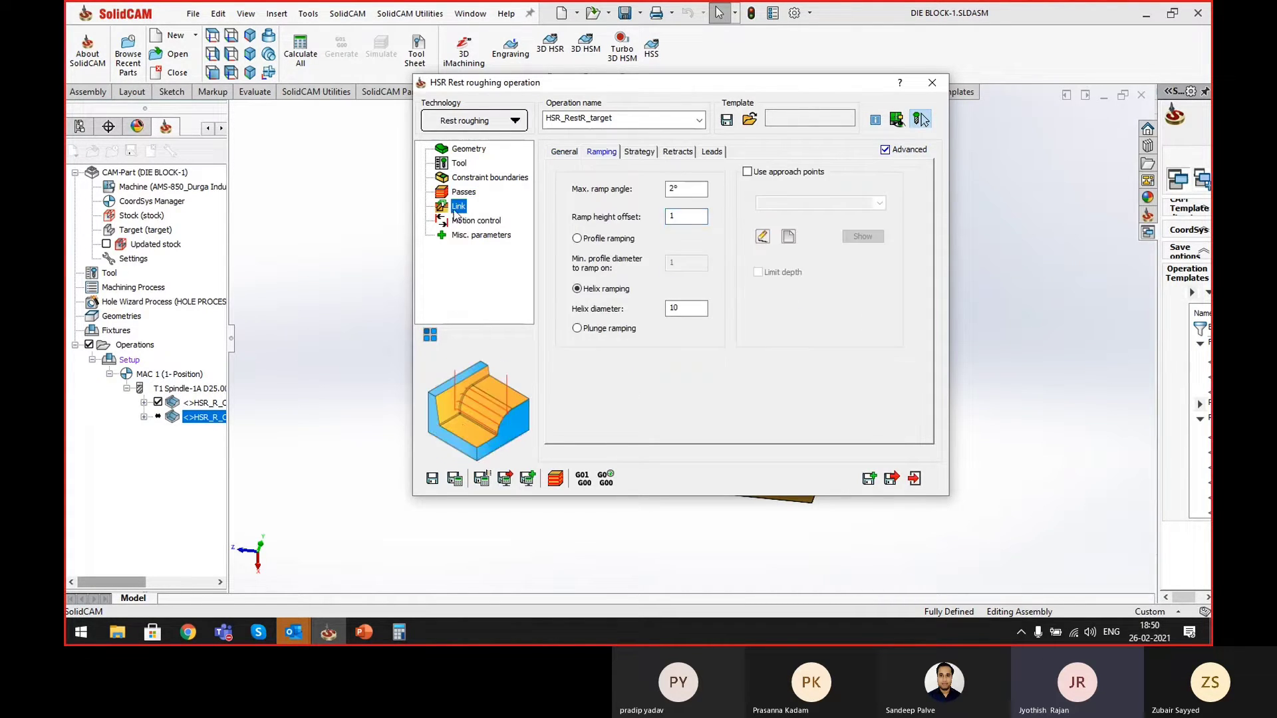
double_click(685, 214)
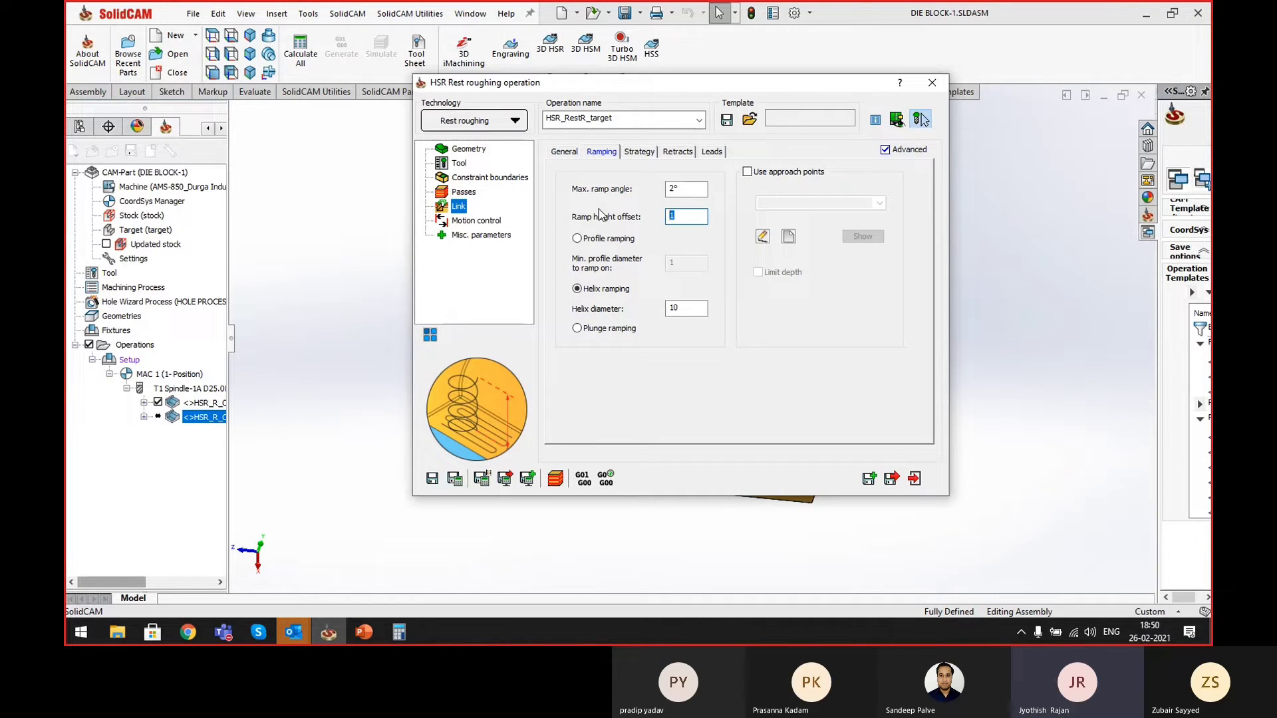
text(1.5)
click(455, 479)
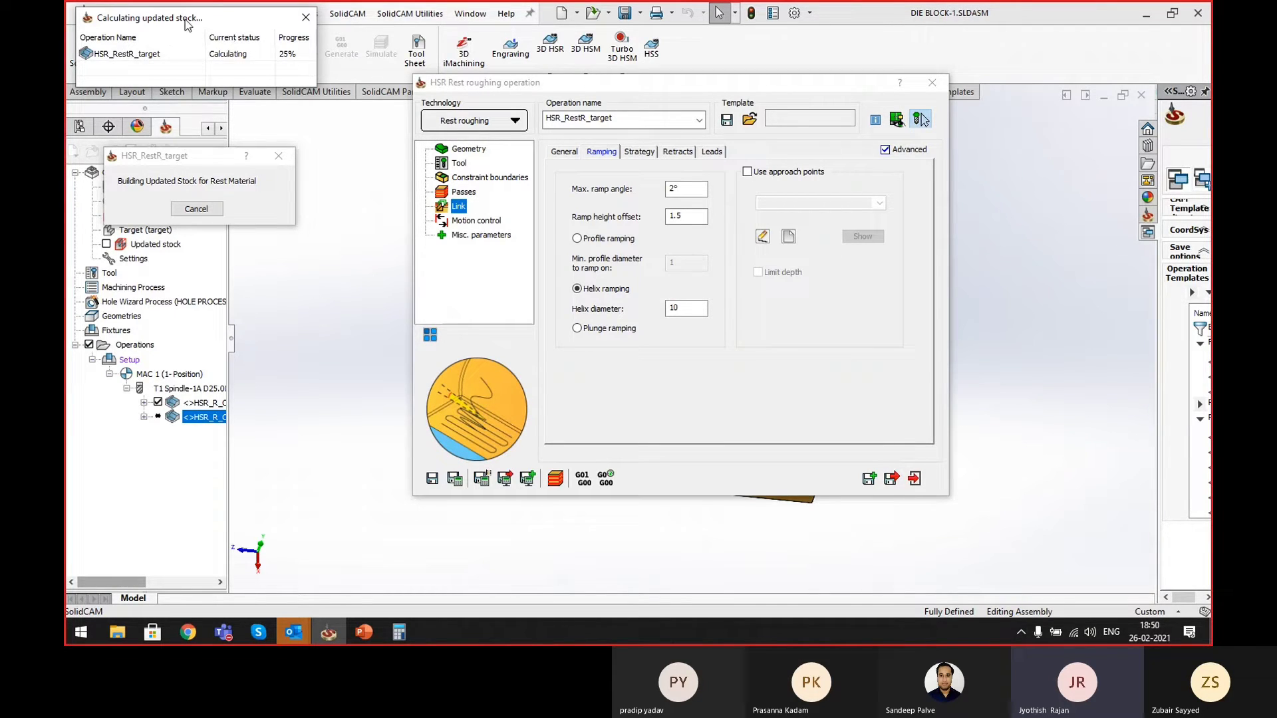
drag(187, 24, 237, 75)
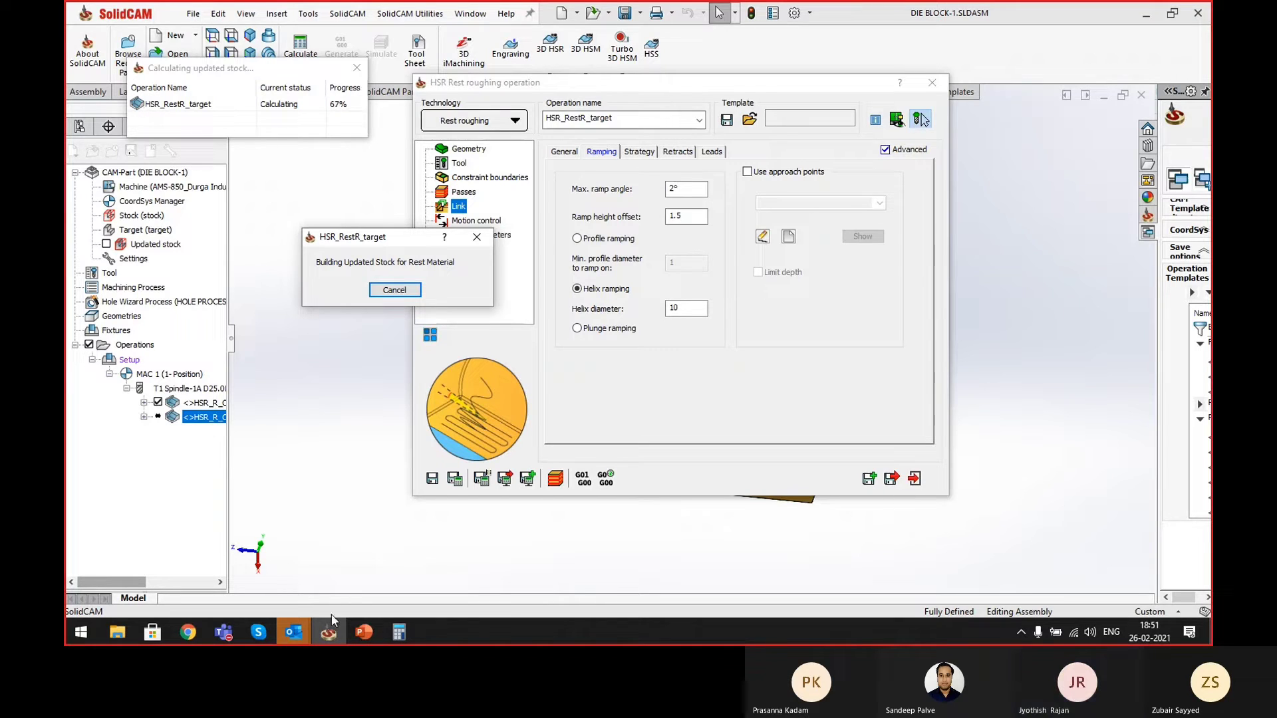
click(237, 640)
click(296, 565)
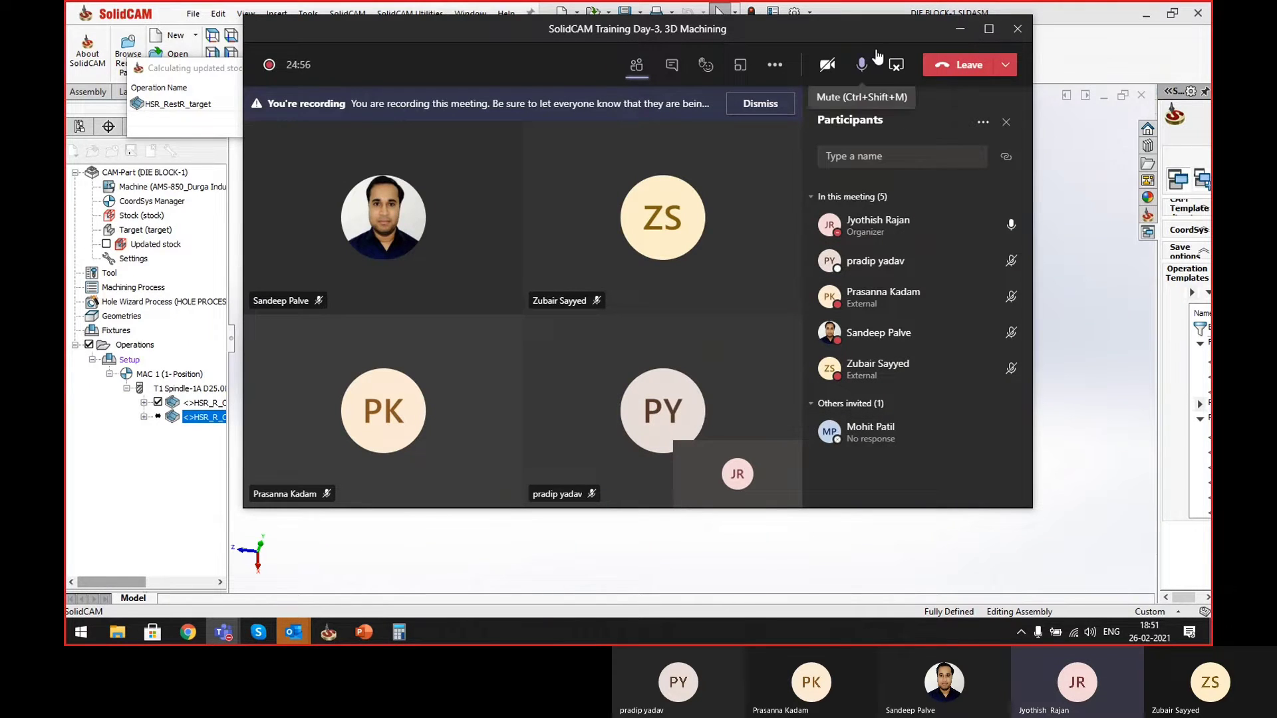
click(960, 29)
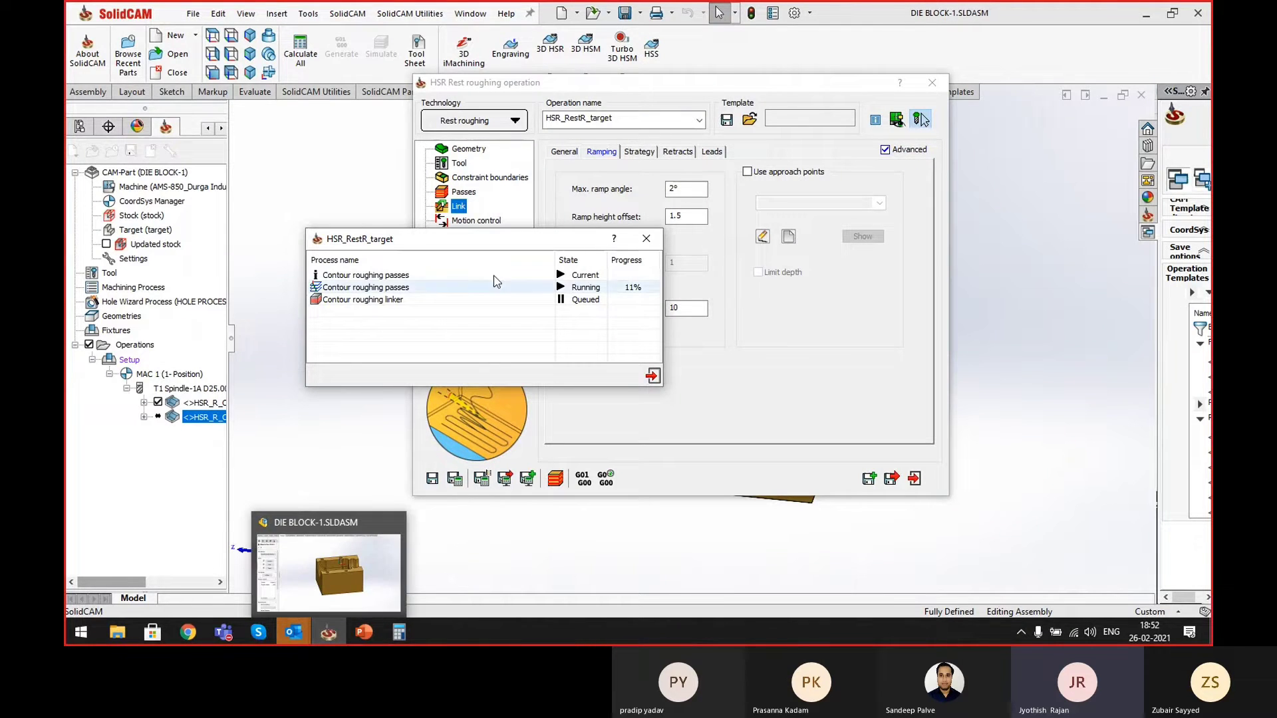
mouse_move(363, 634)
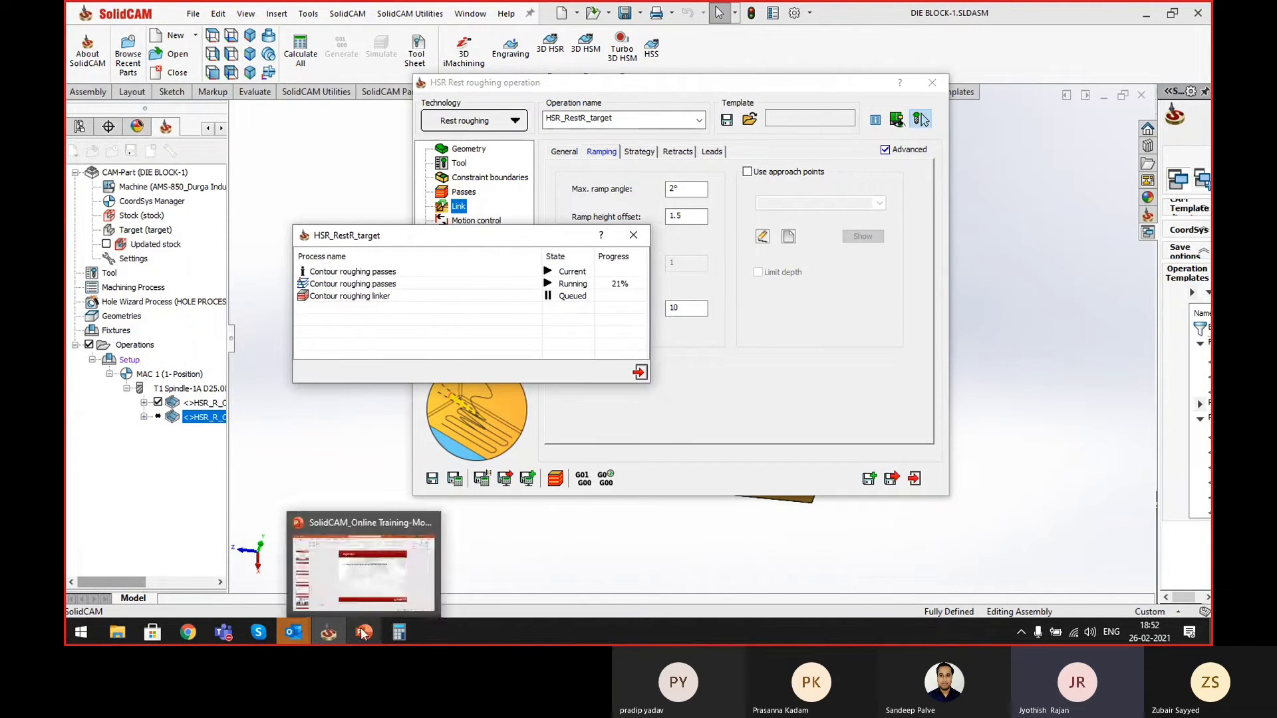
mouse_move(219, 632)
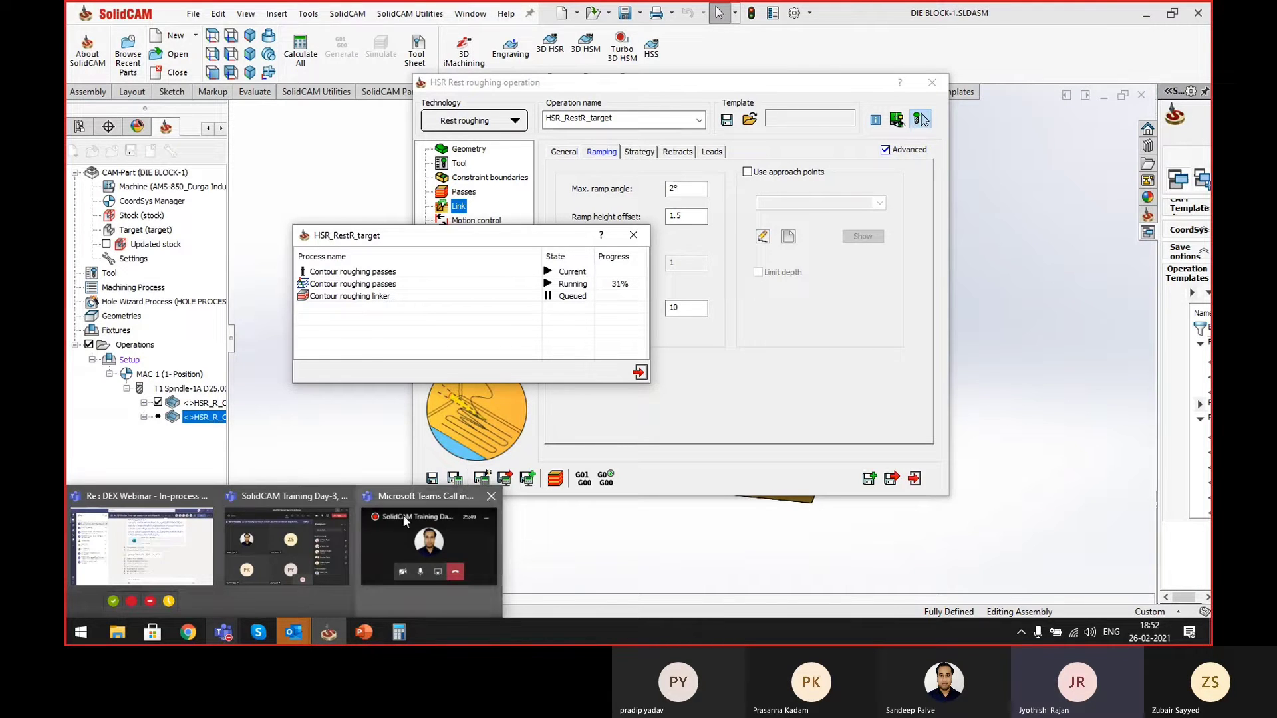
mouse_move(449, 524)
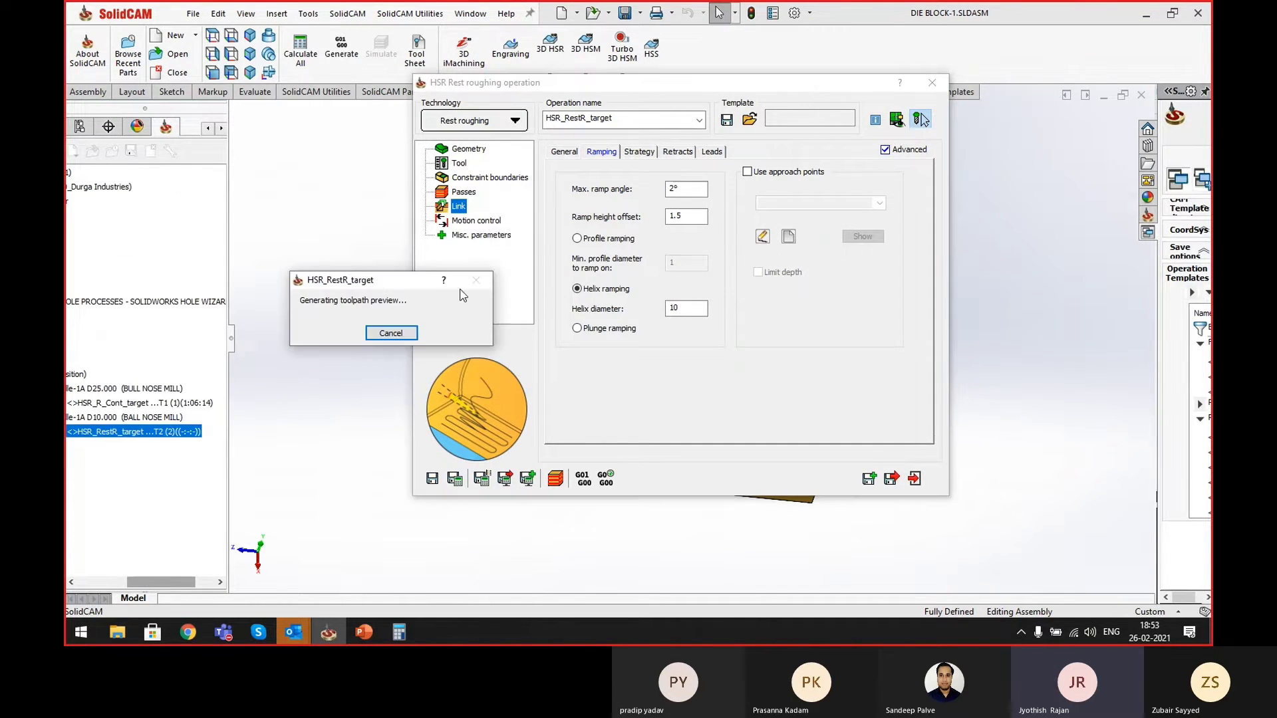
- Collapse the operation dialog and hide the contour roughing toolpath so that only the rest roughing toolpath is displayed
drag(161, 581, 106, 583)
click(697, 86)
double_click(696, 85)
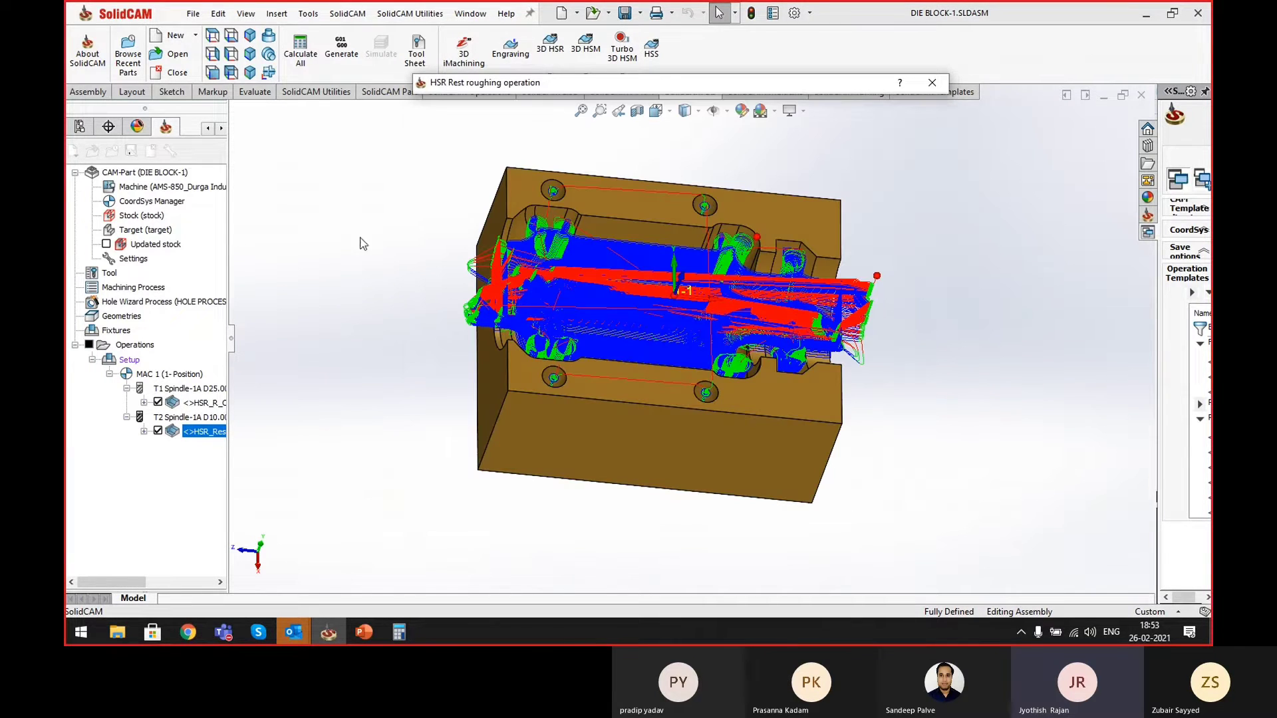
click(157, 404)
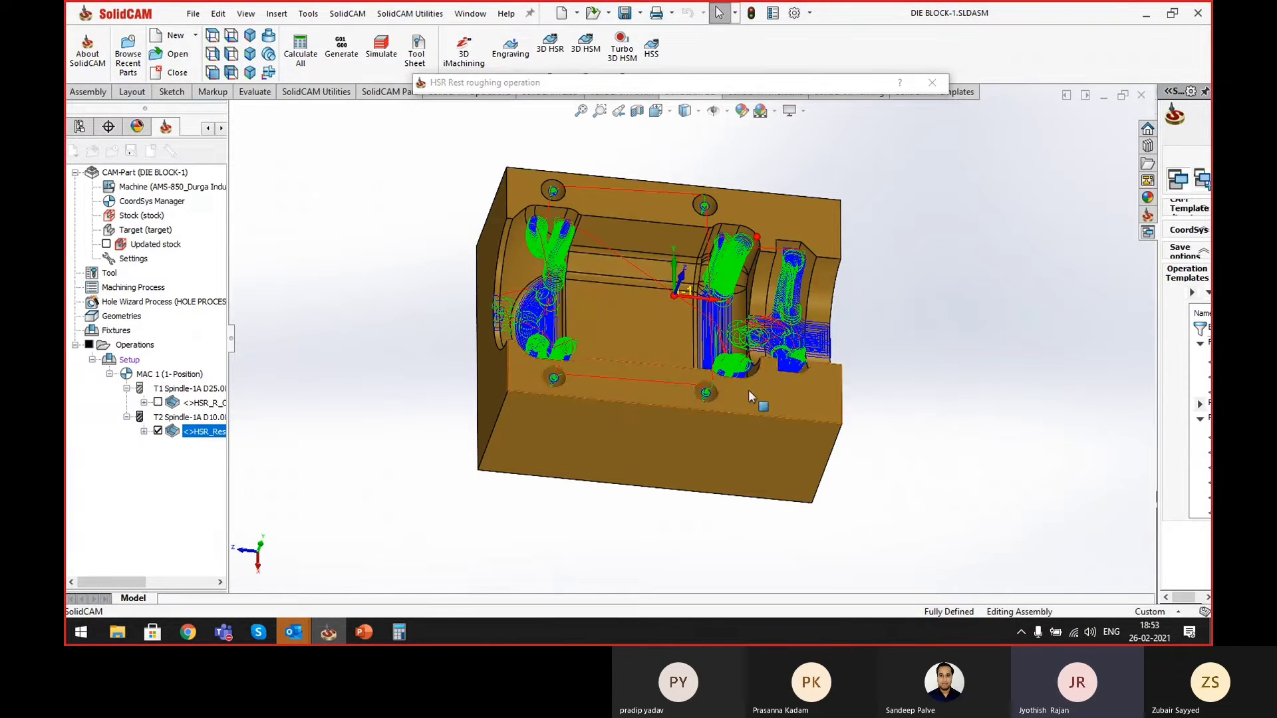
- Examine the rest roughing toolpath along the cavity's corners and fillets and inside the holes on the block's upper face
scroll(727, 280, down, 2)
middle_drag(726, 281, 561, 294)
scroll(652, 319, down, 3)
scroll(350, 238, down, 3)
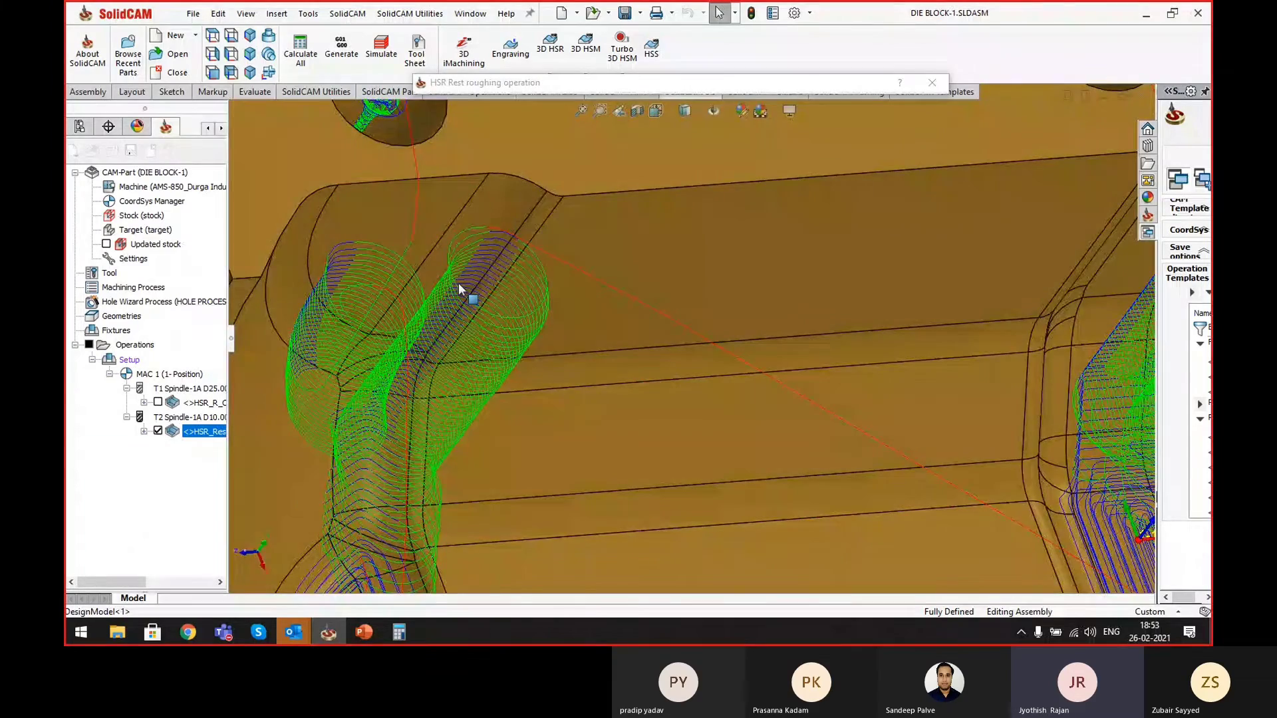
scroll(658, 345, up, 5)
middle_drag(685, 359, 677, 333)
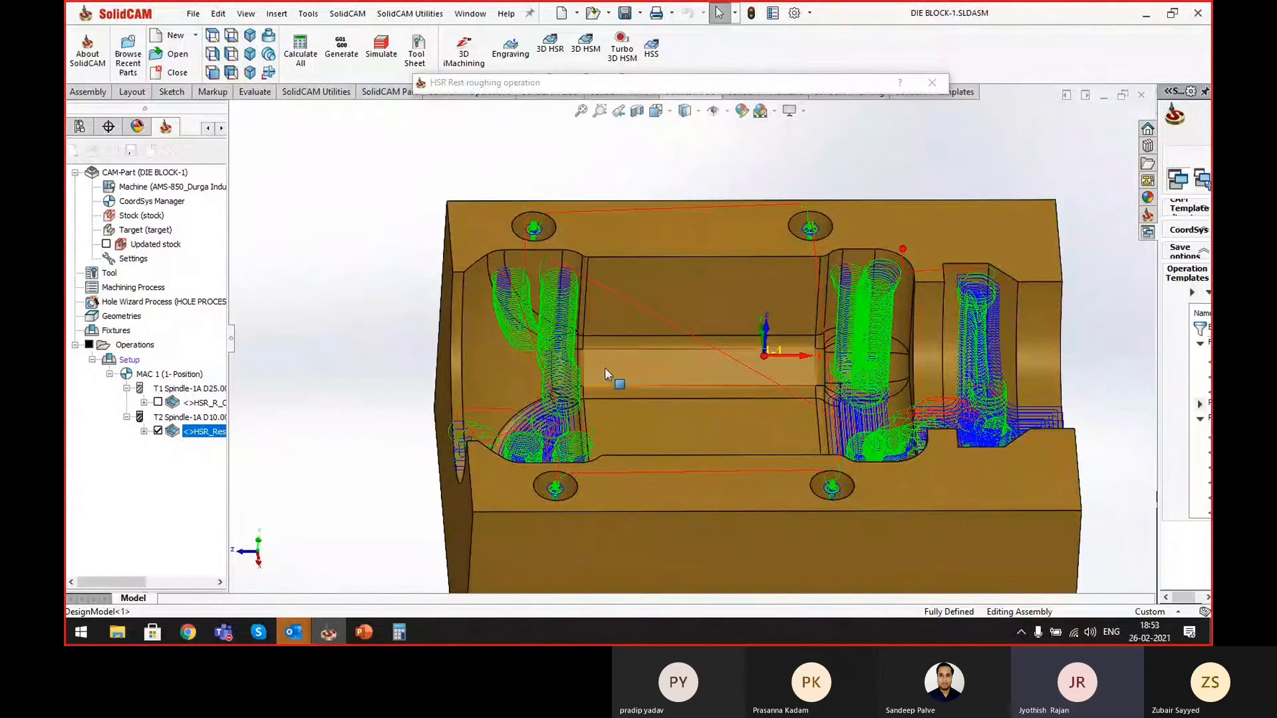
middle_drag(606, 370, 621, 386)
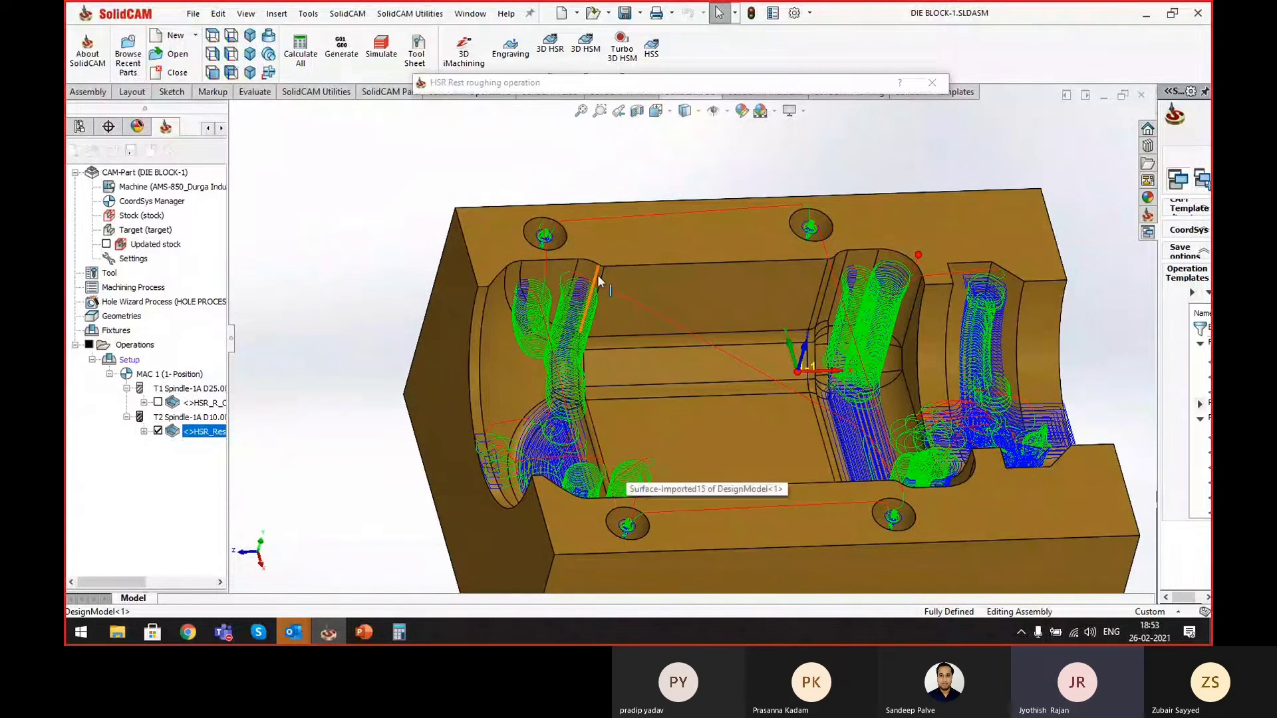
scroll(544, 236, down, 5)
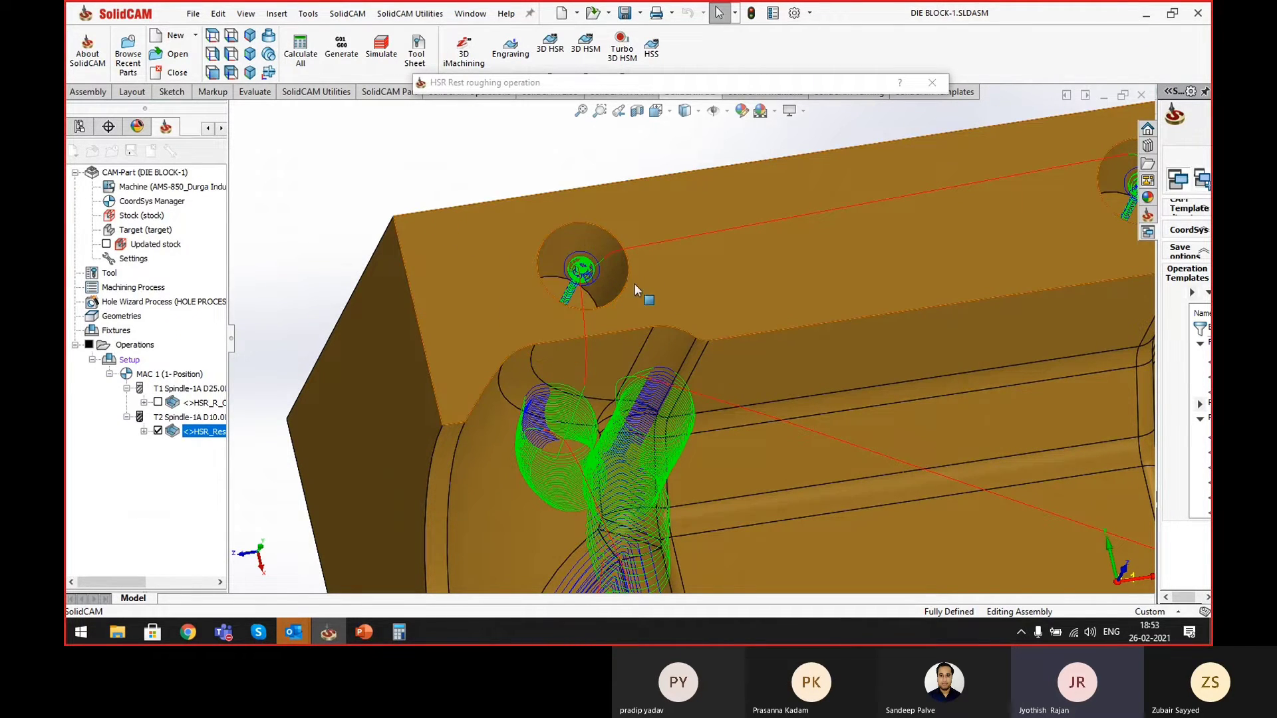
click(630, 274)
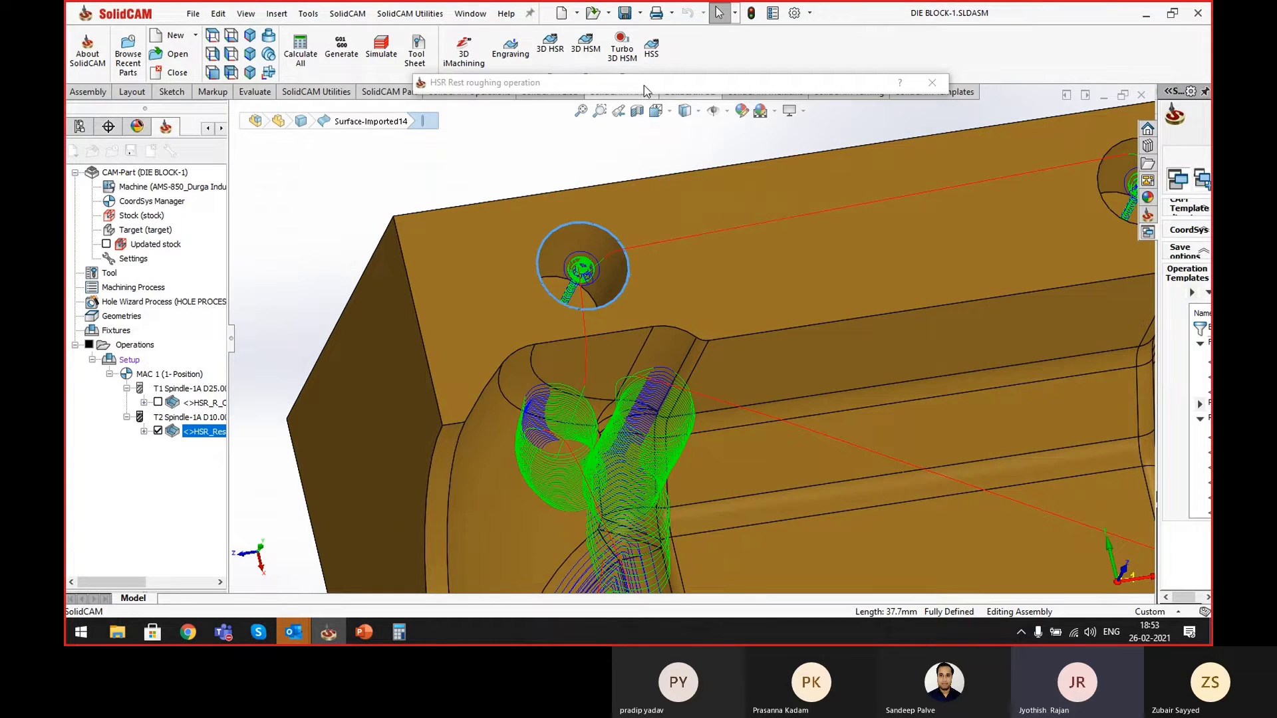
- Check the rest roughing operation's constraint boundaries, exit the operation and hide its toolpath
click(476, 177)
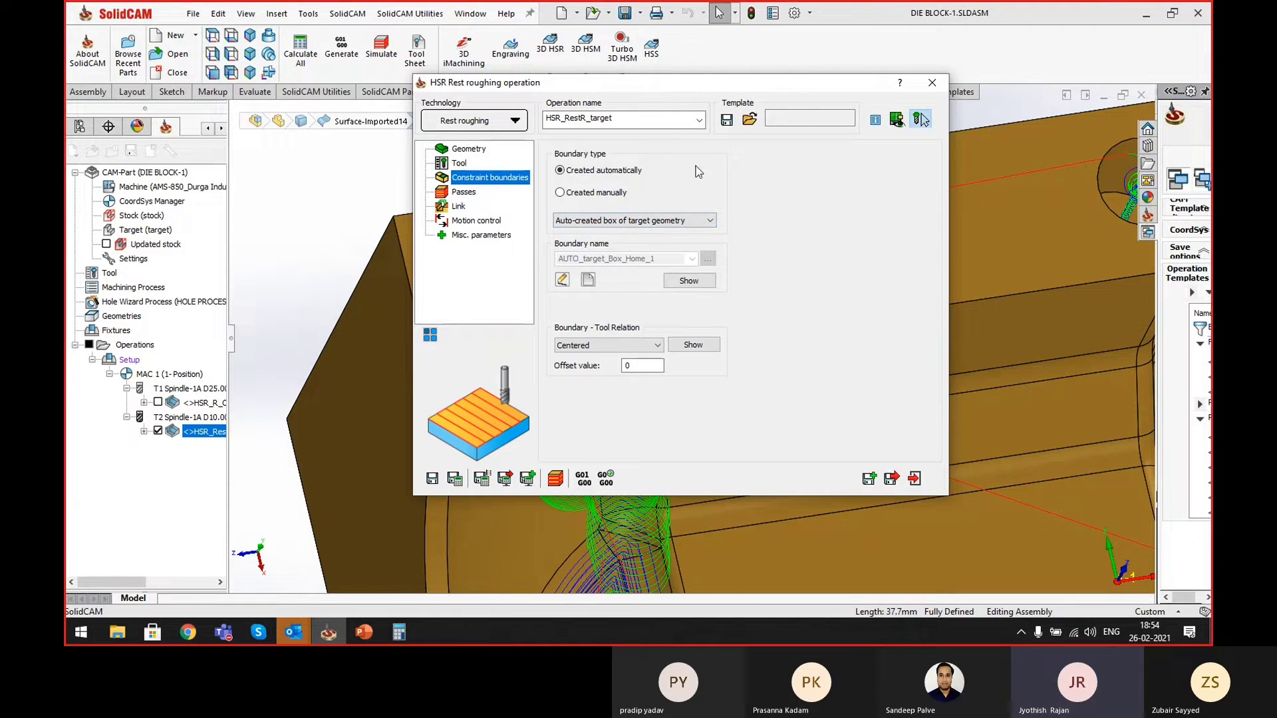
double_click(780, 86)
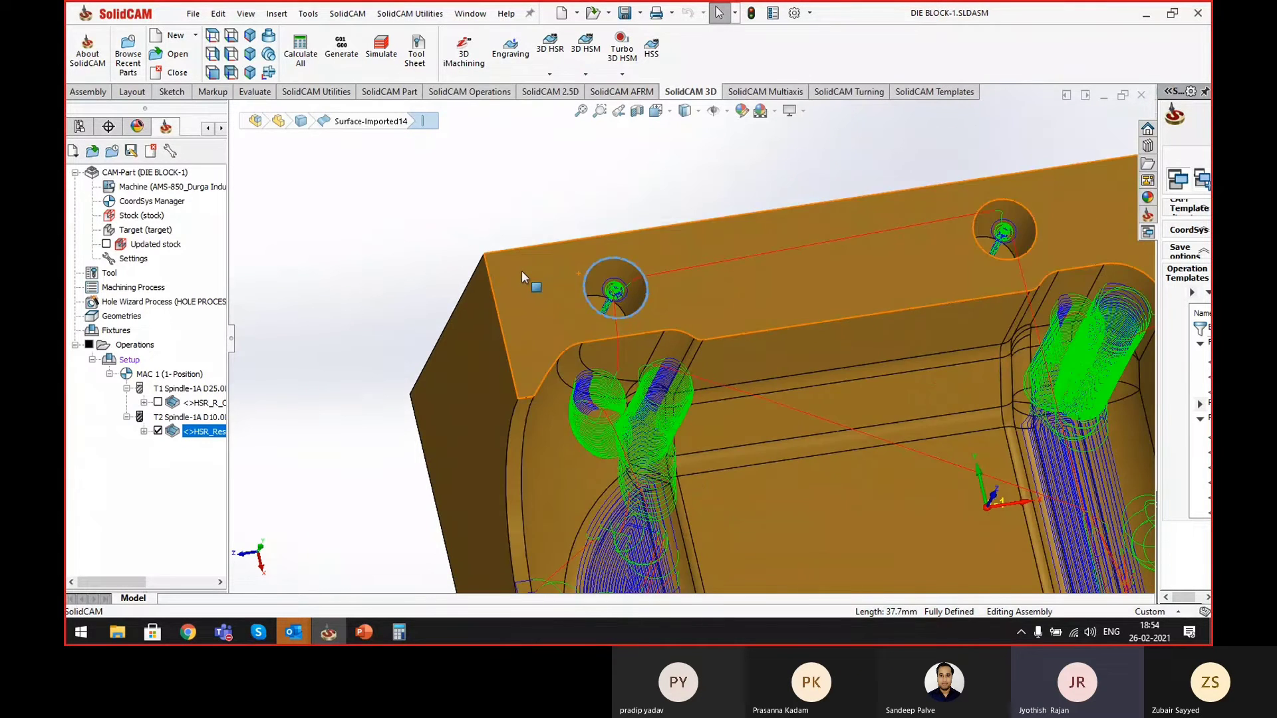
click(158, 430)
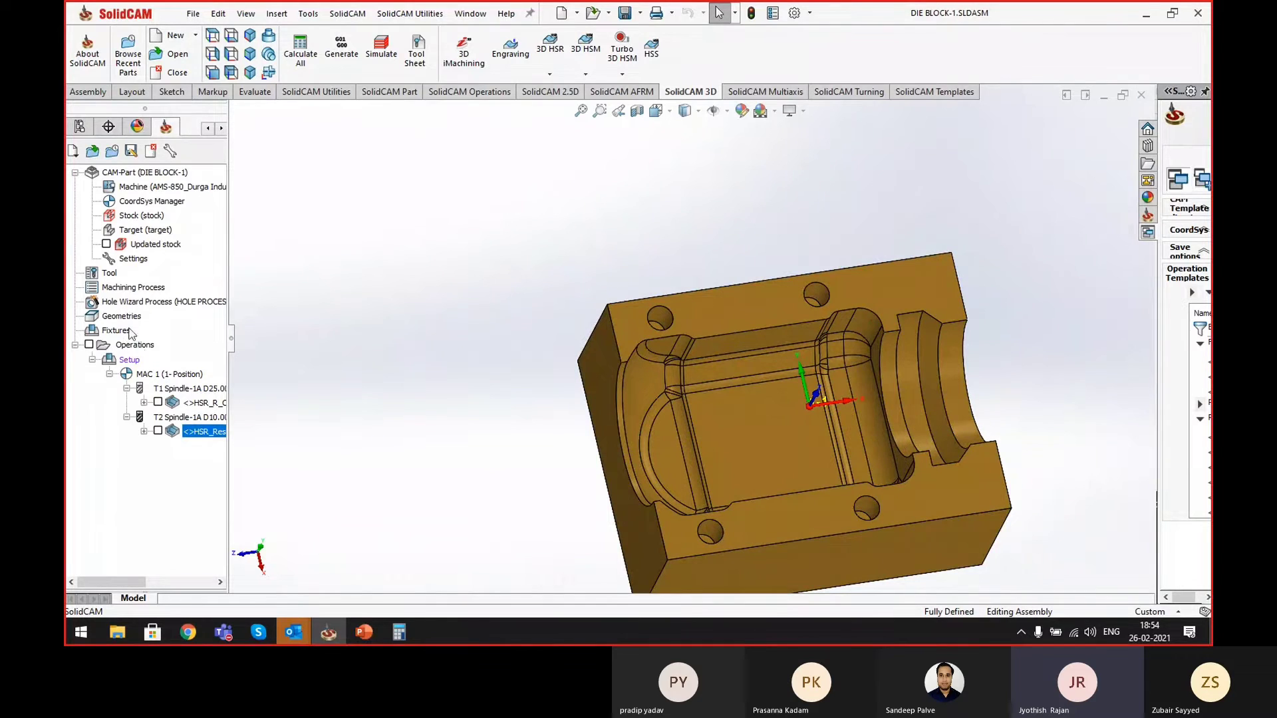
- Check the SolidVerify tool facet tolerance in the part settings for updated stock calculation
double_click(136, 260)
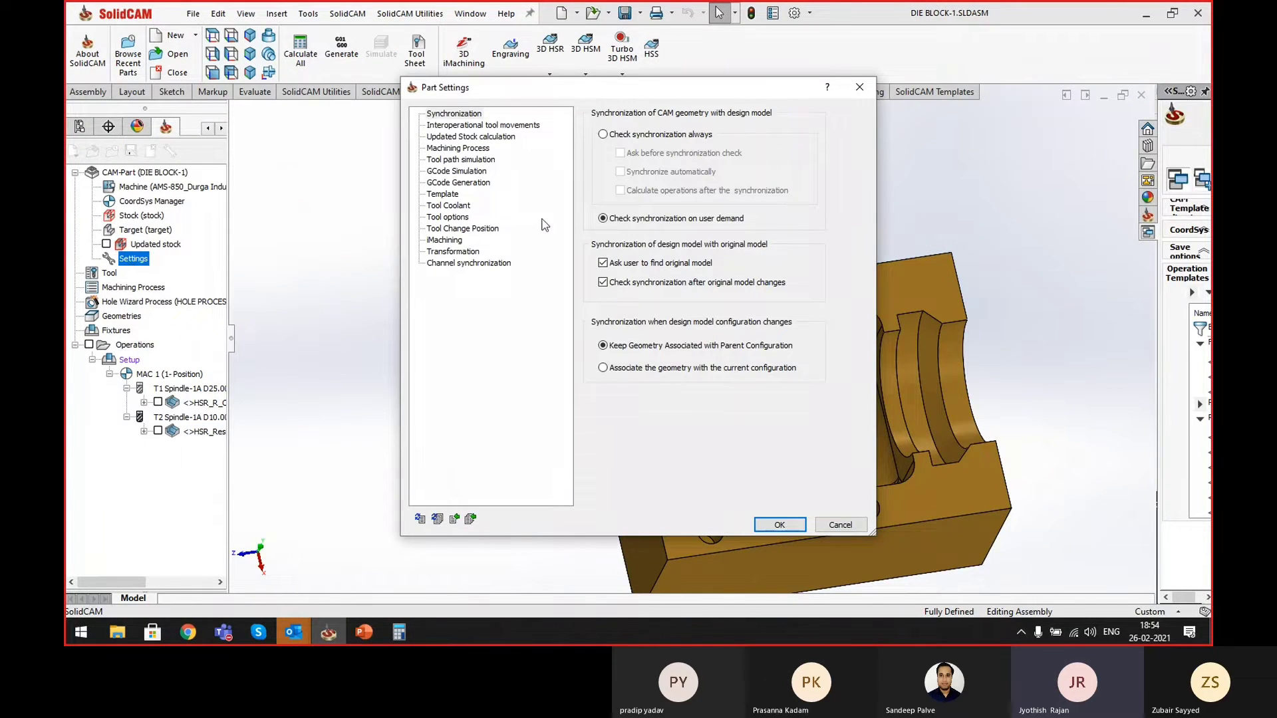
click(465, 138)
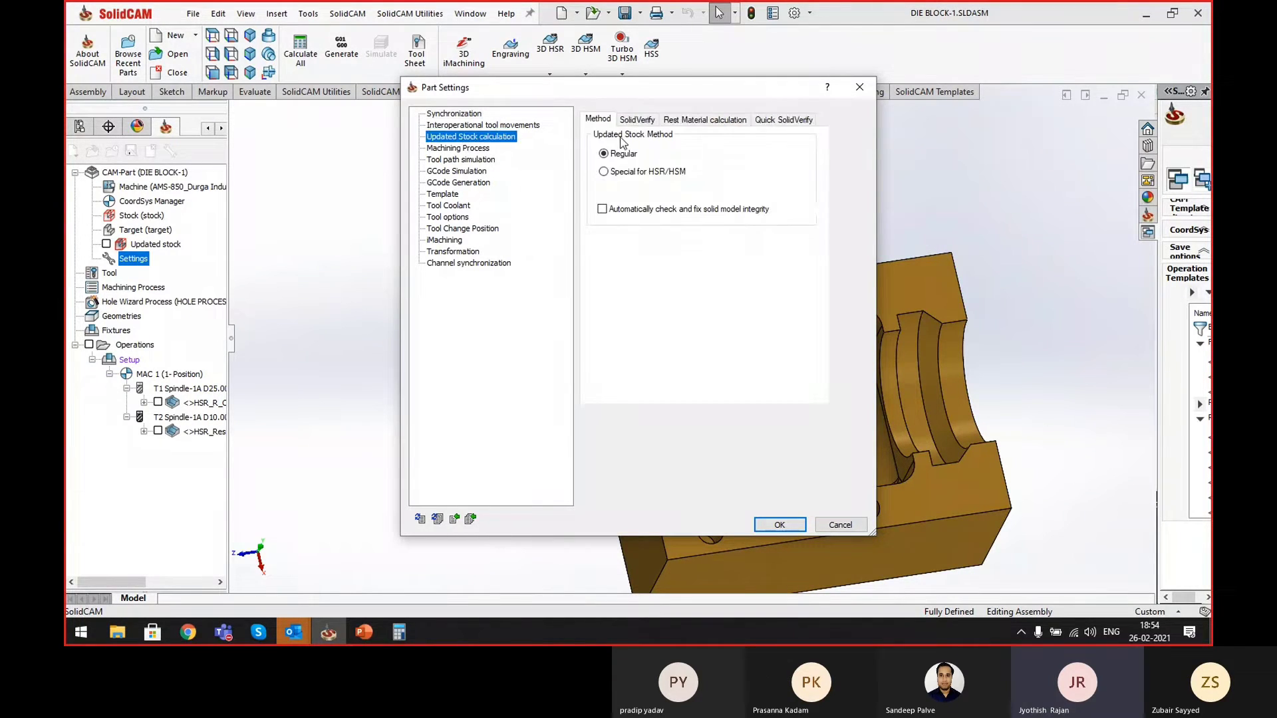
click(635, 121)
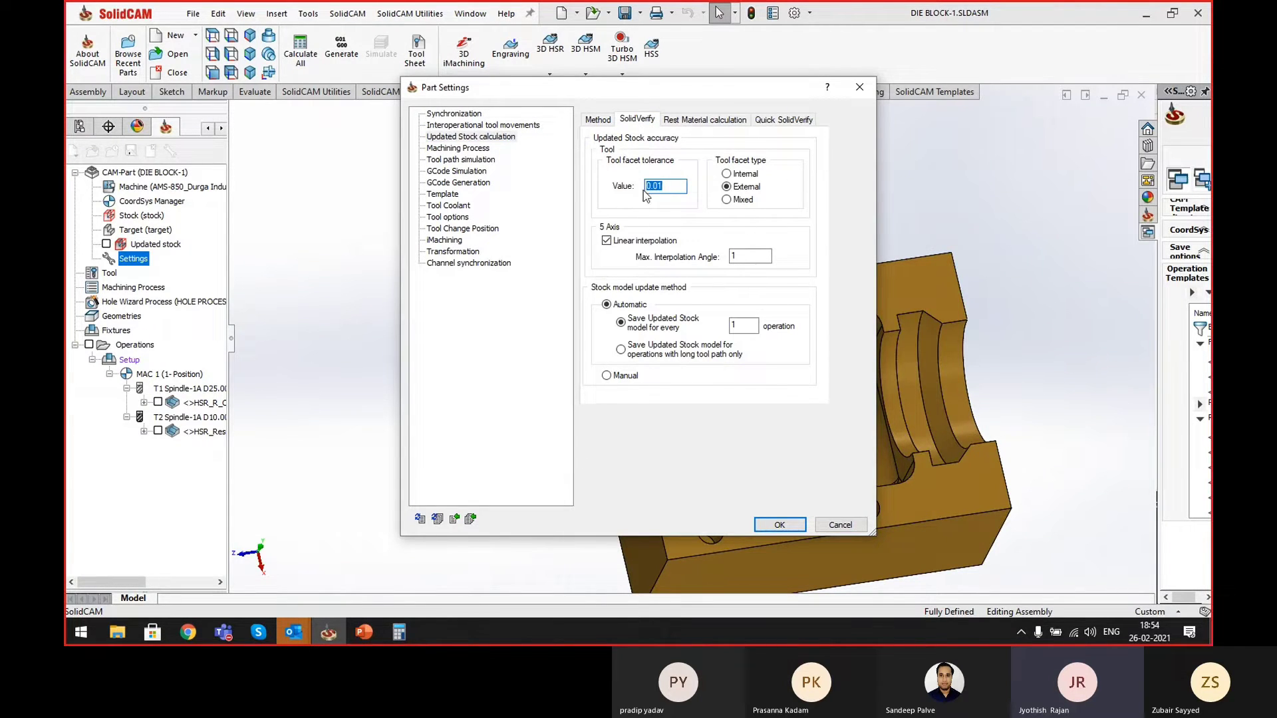
drag(677, 186, 618, 193)
- Decouple the rest material calculation from the SolidVerify settings, set its tool facet tolerance to 0.1 and confirm the part settings
click(707, 120)
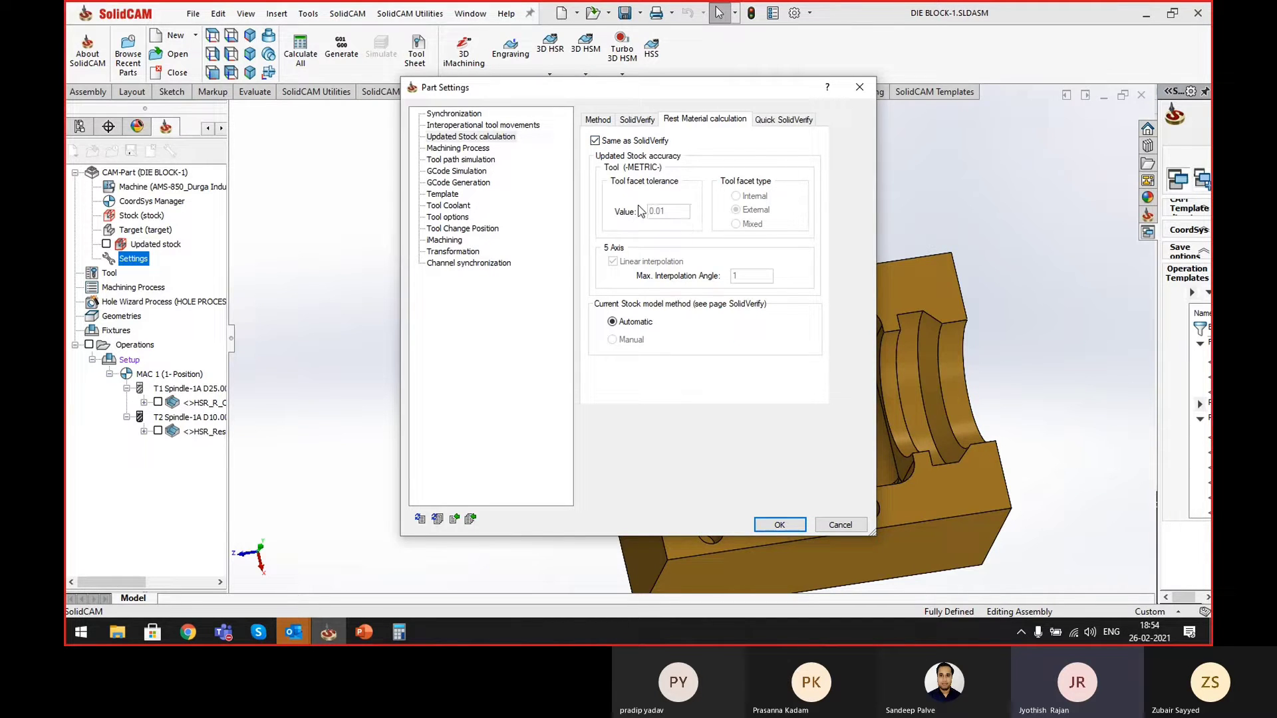
click(595, 141)
click(672, 213)
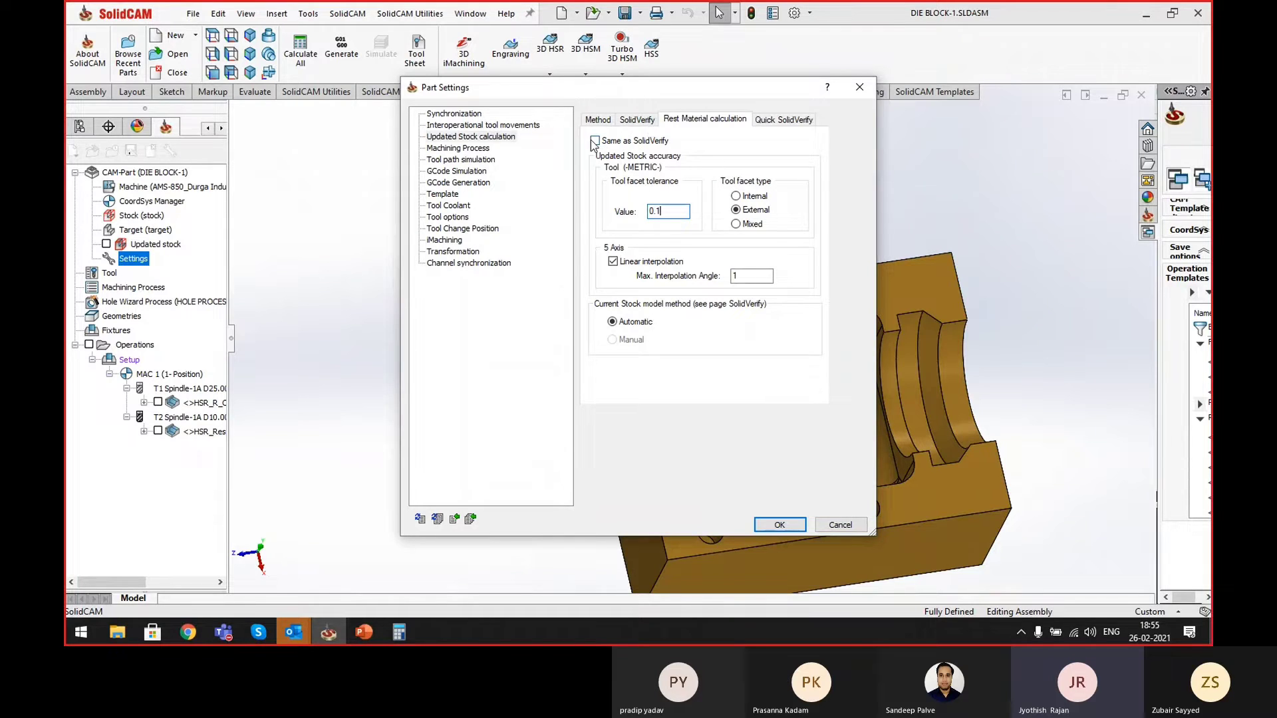
double_click(672, 210)
click(779, 525)
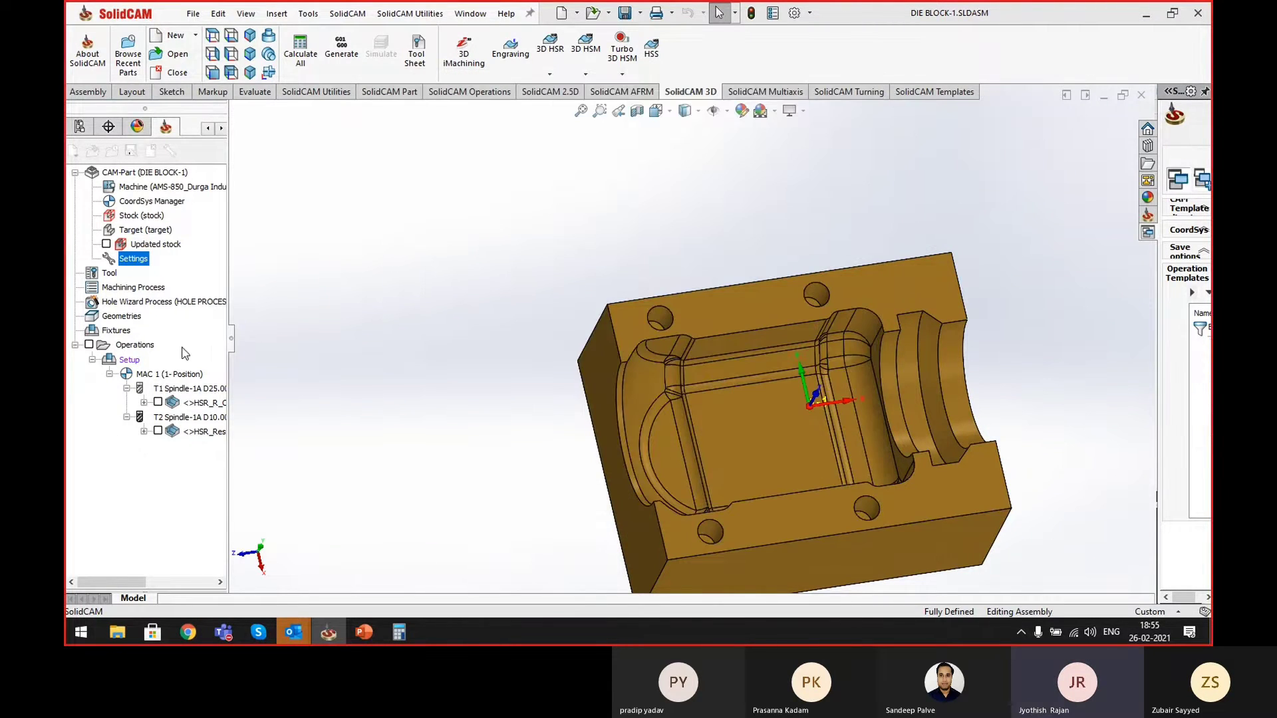
- Examine the holes on the die block's upper face in relation to the rest roughing operation
scroll(570, 359, up, 4)
middle_drag(669, 393, 639, 355)
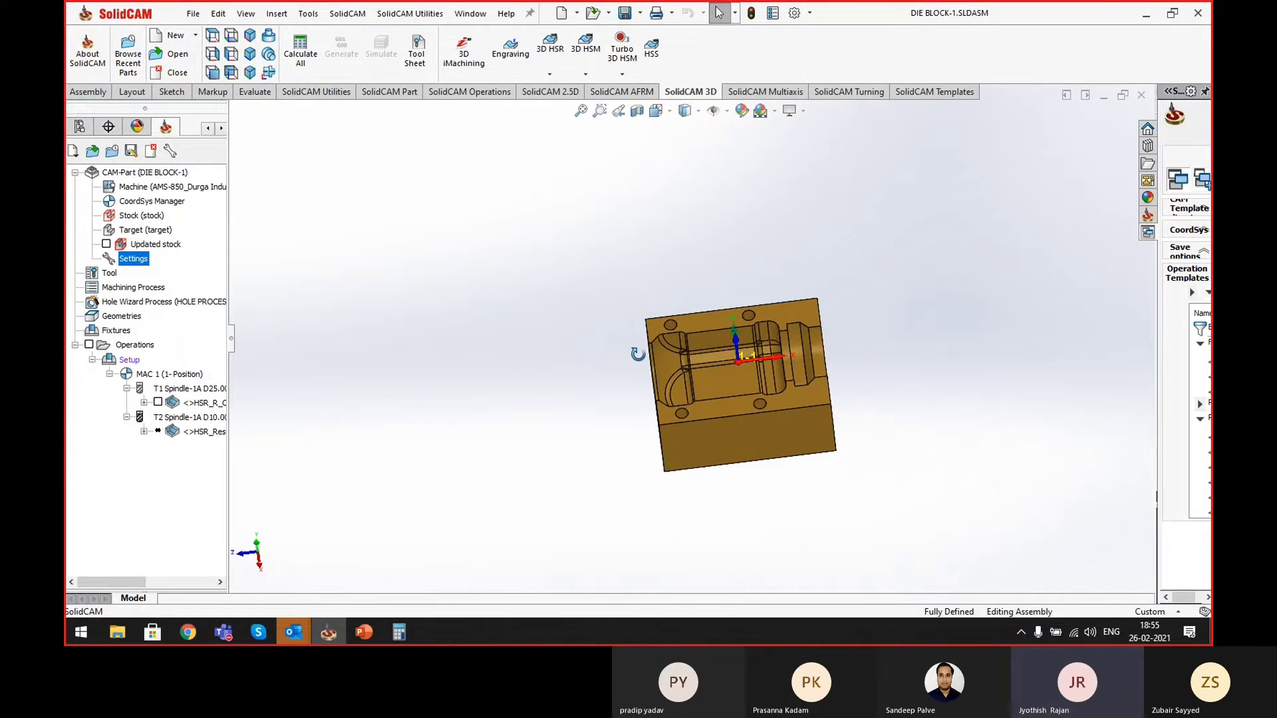
click(193, 434)
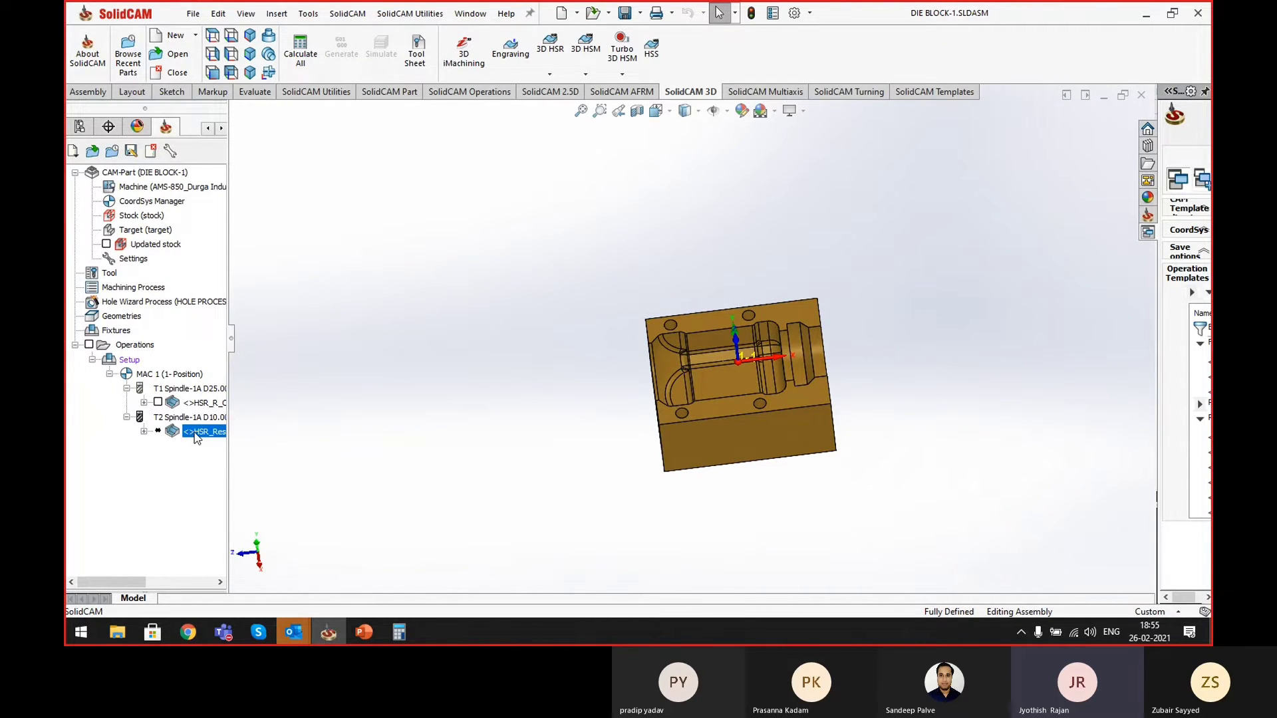
right_click(194, 436)
click(172, 434)
scroll(747, 314, down, 5)
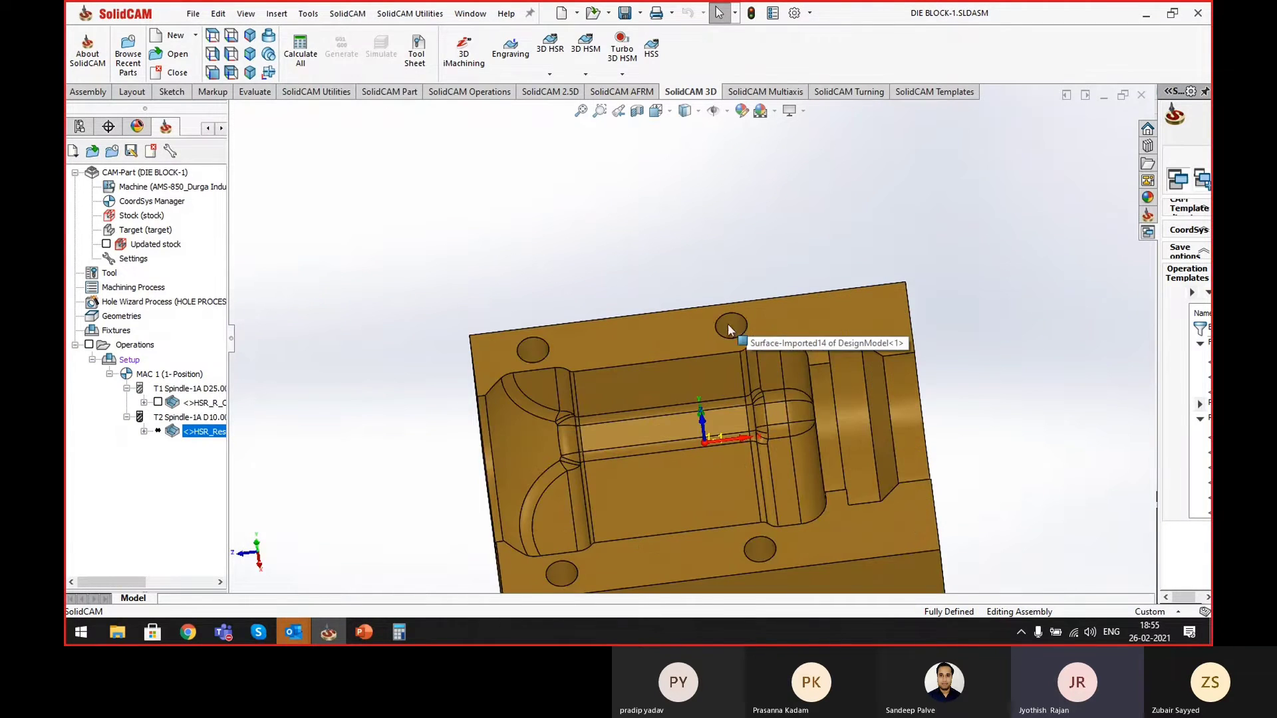
click(730, 325)
click(536, 351)
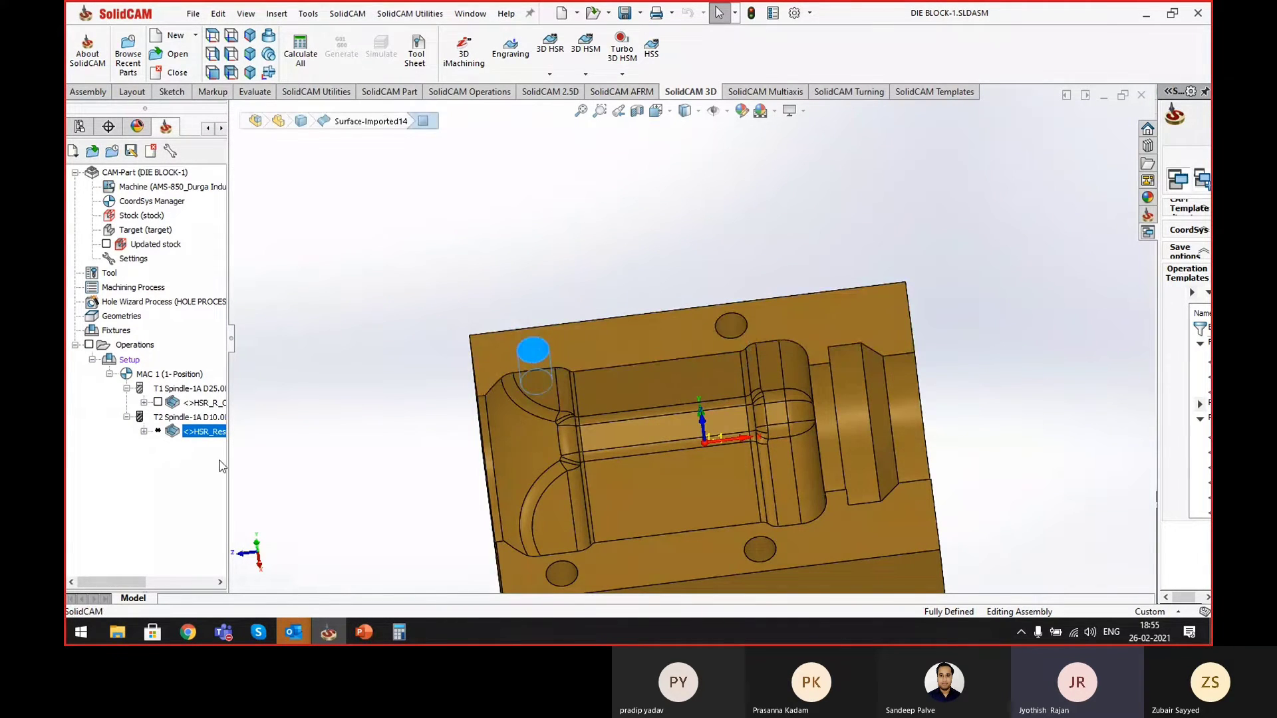
- Switch the rest roughing constraint boundary to manually created and start a new geometry with the block's outer base edges as first chain
double_click(190, 433)
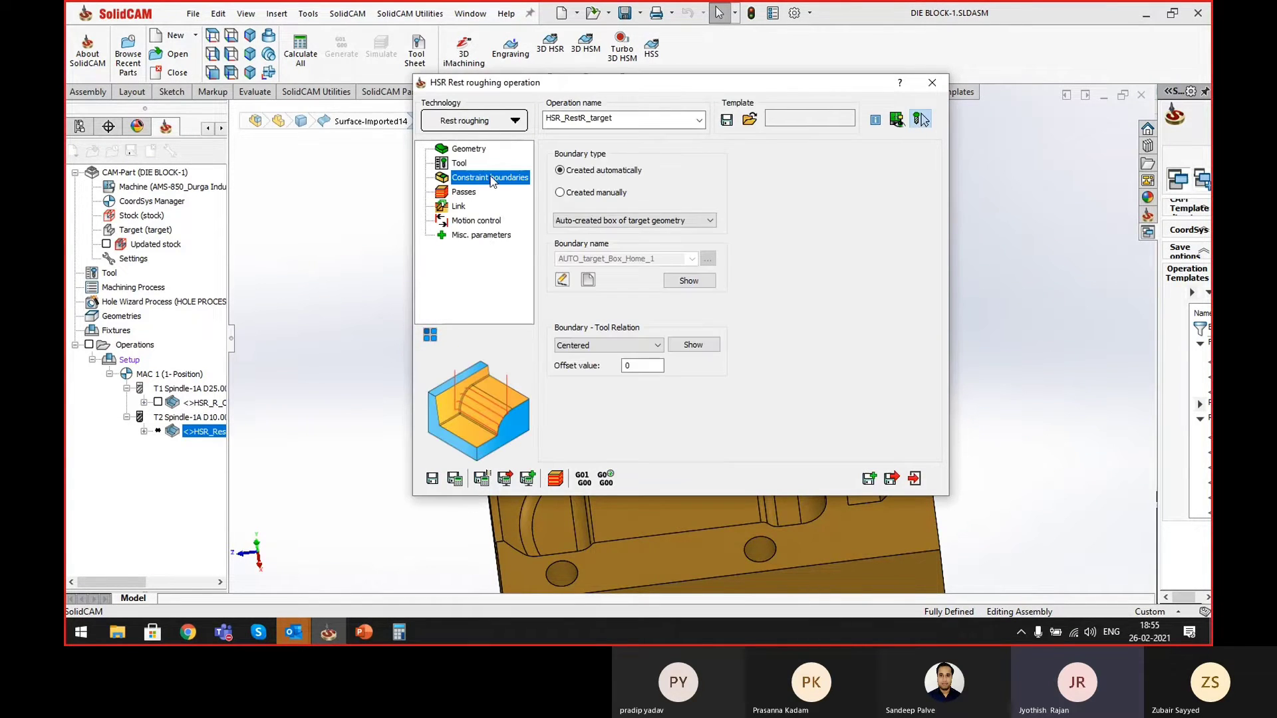
click(560, 192)
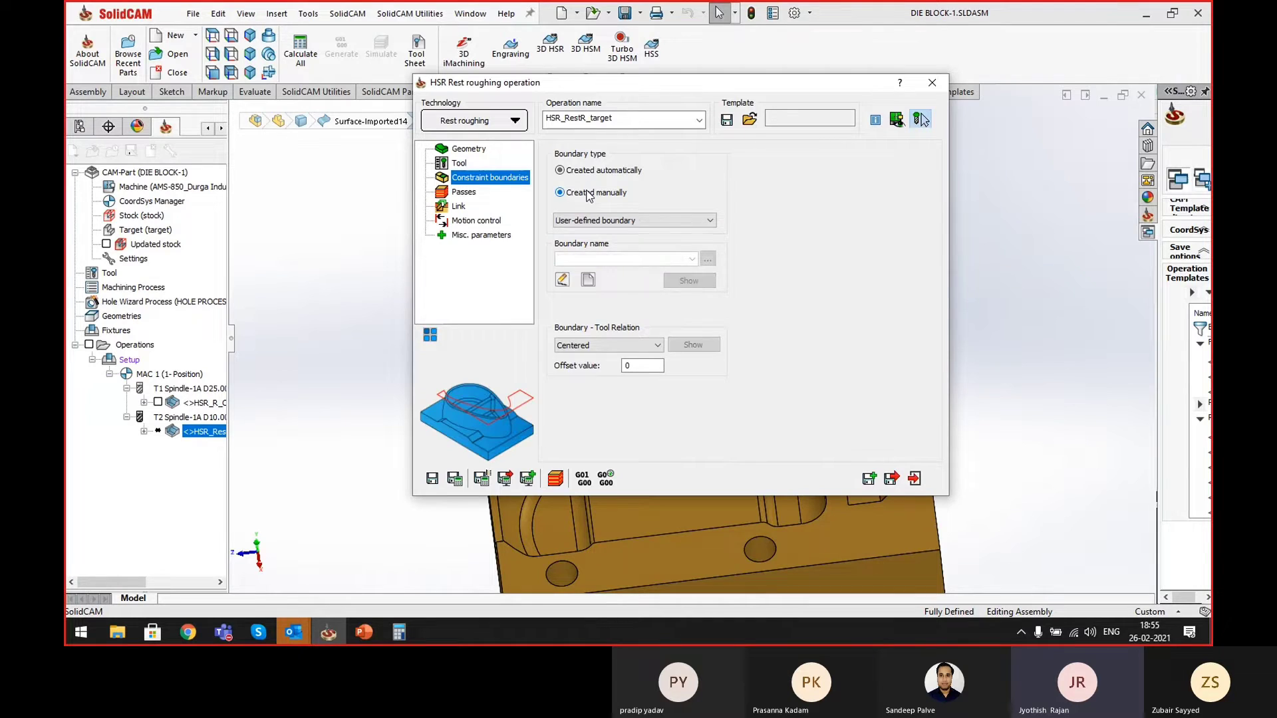
click(588, 280)
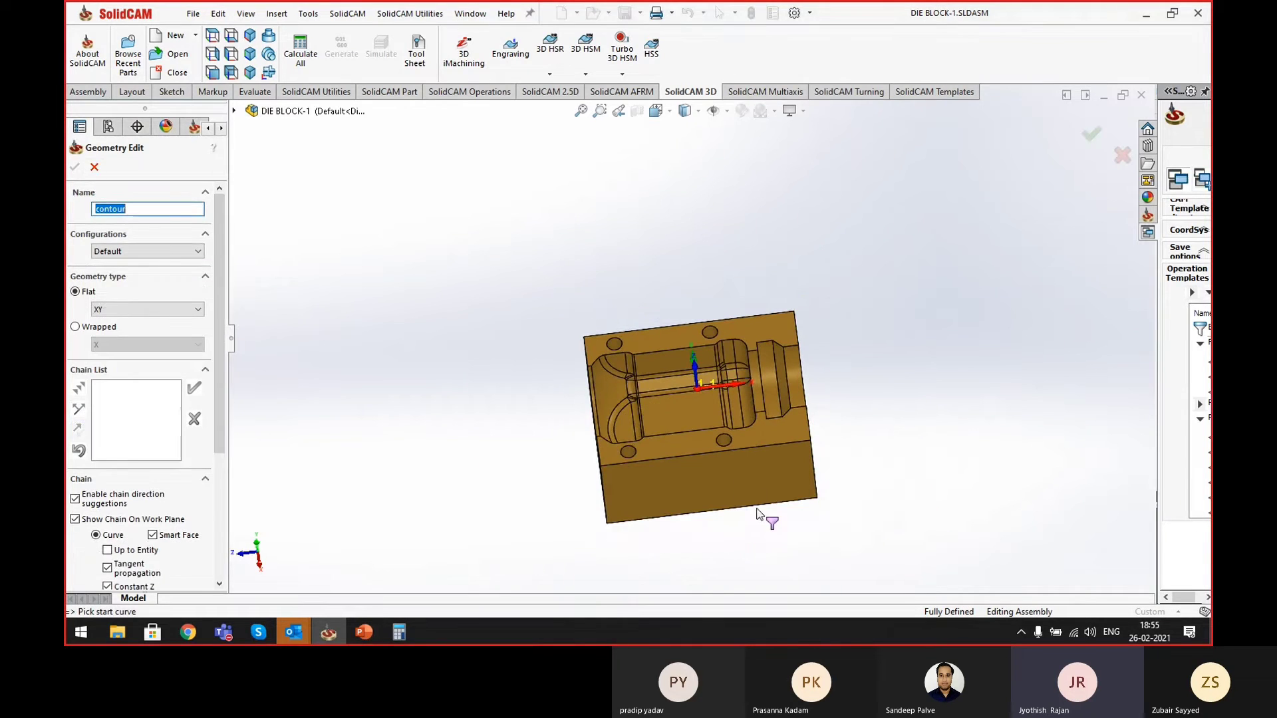
click(757, 506)
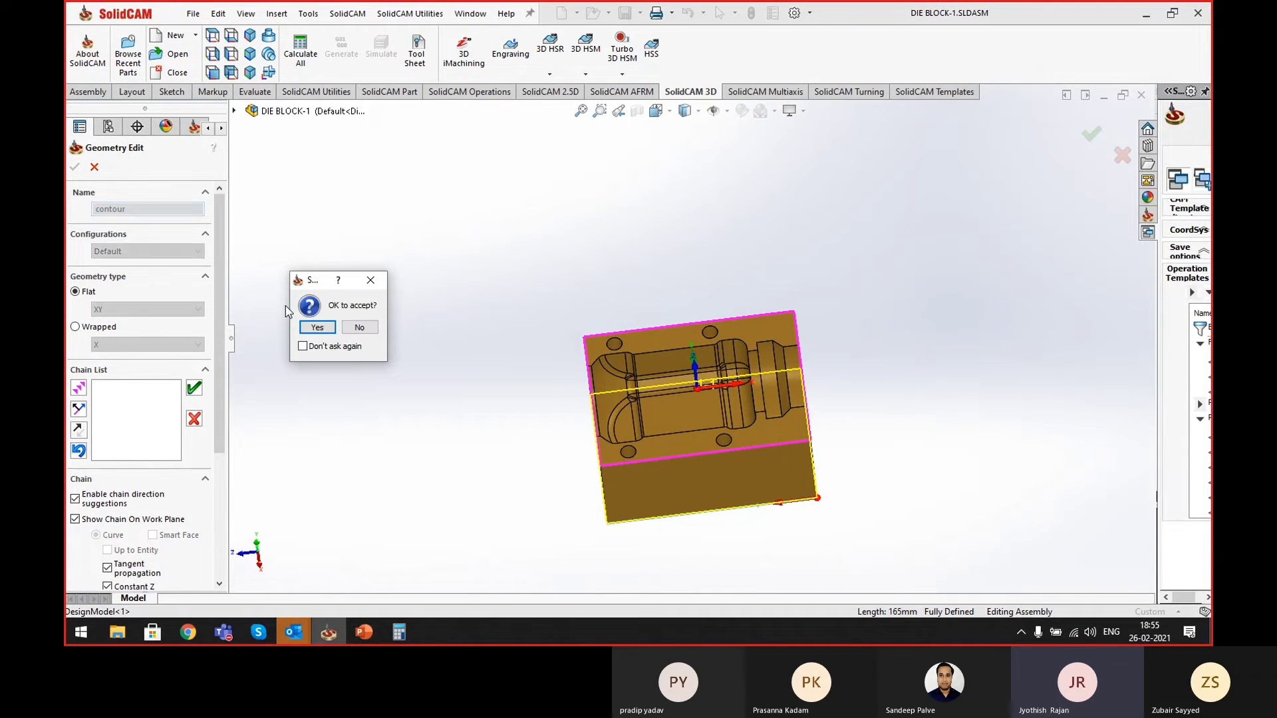
click(318, 328)
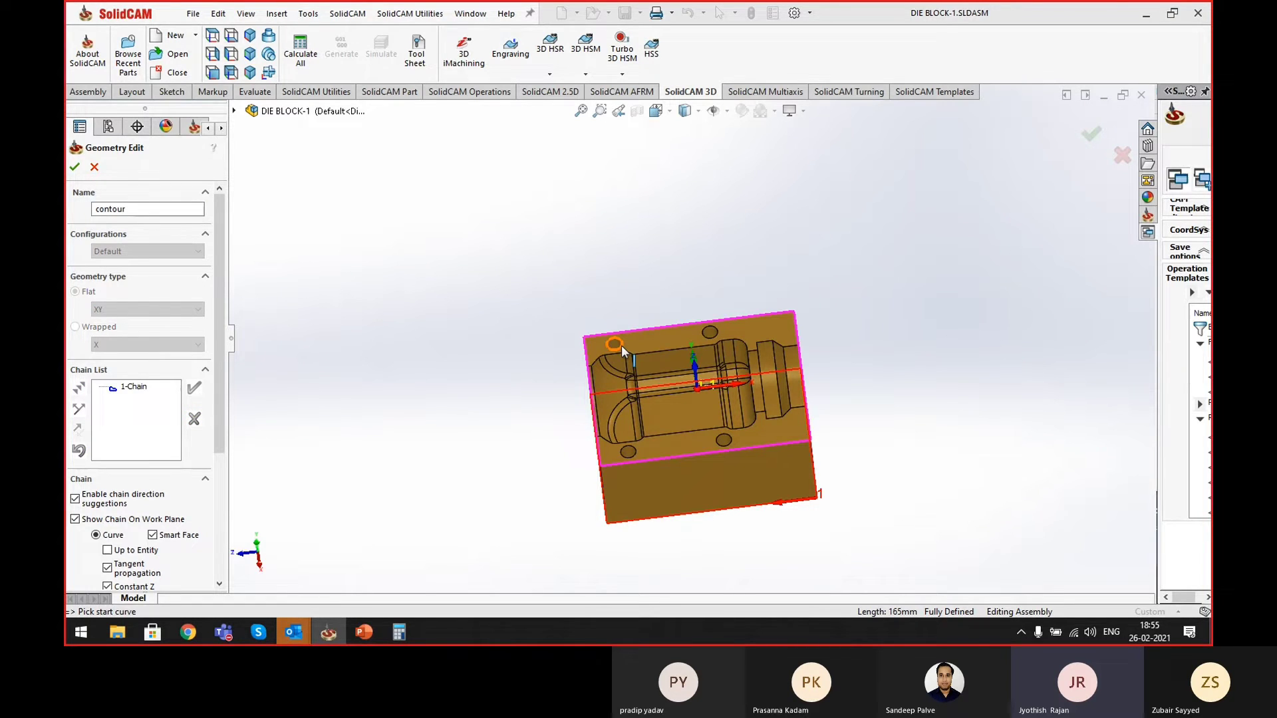
- Switch to the Teams meeting, try to admit the participant waiting in the lobby, and return to the boundary geometry
mouse_move(230, 633)
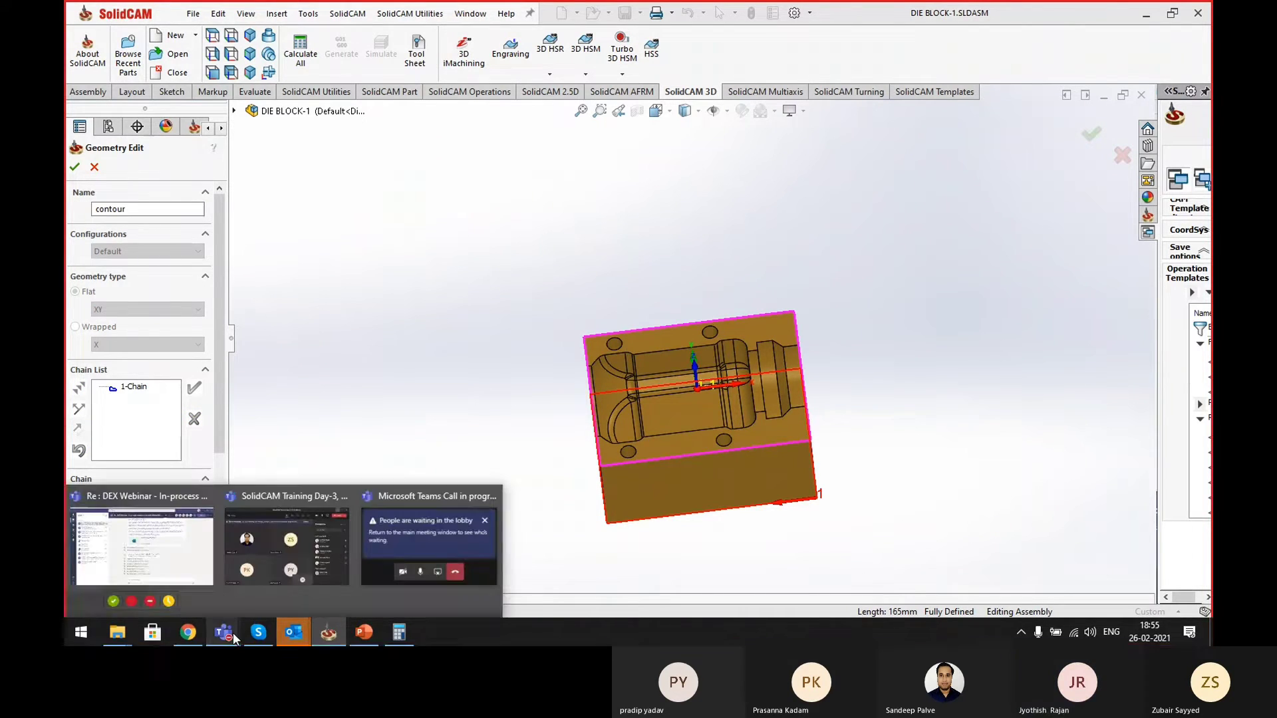
click(424, 522)
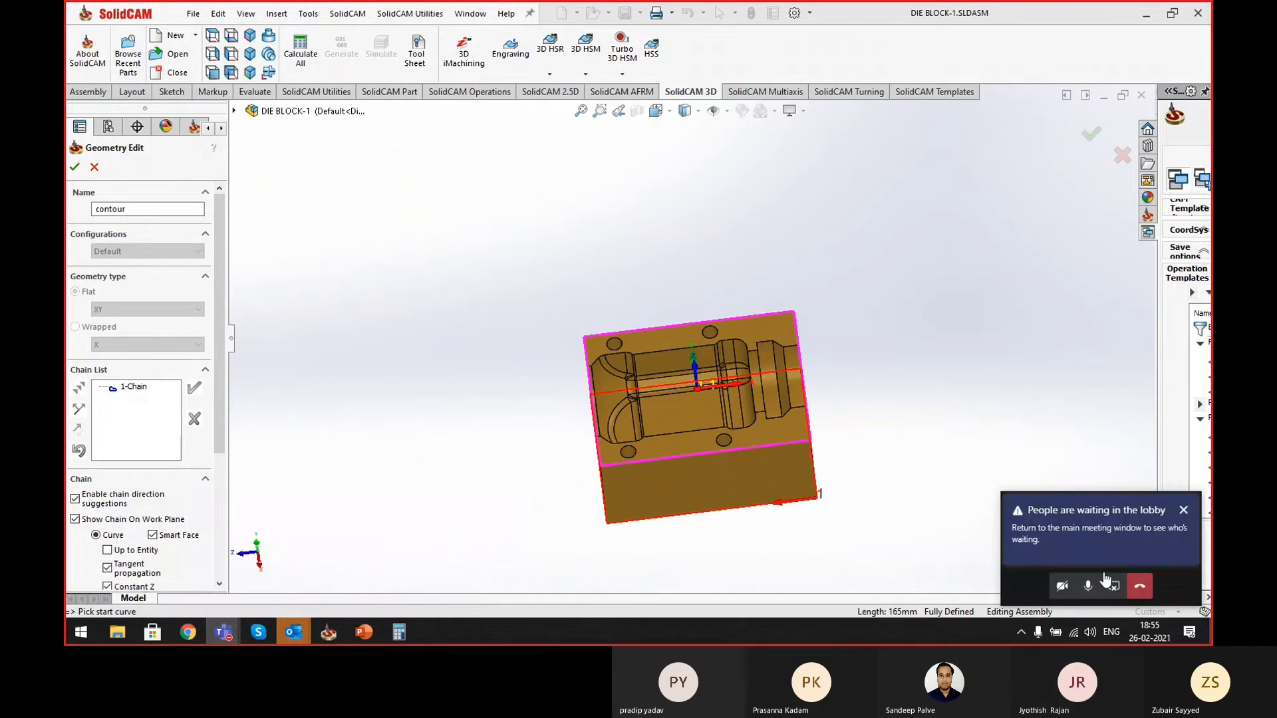
click(1115, 536)
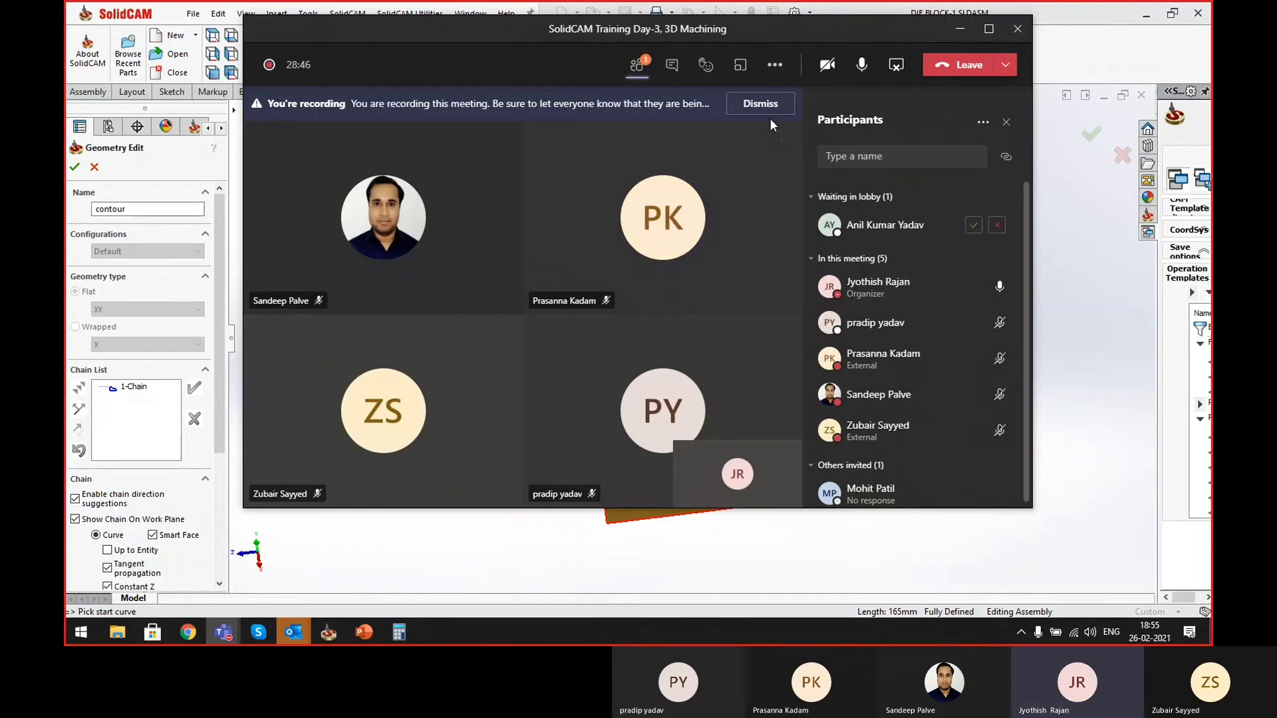
click(973, 226)
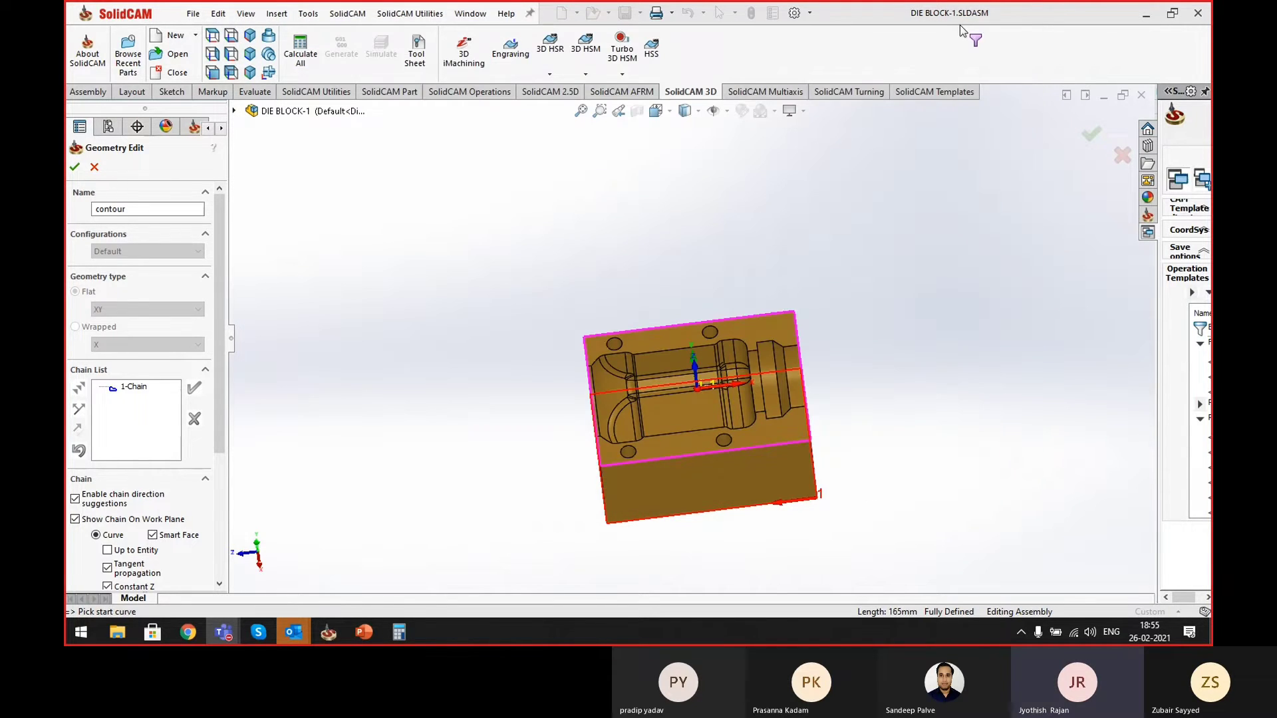
click(961, 30)
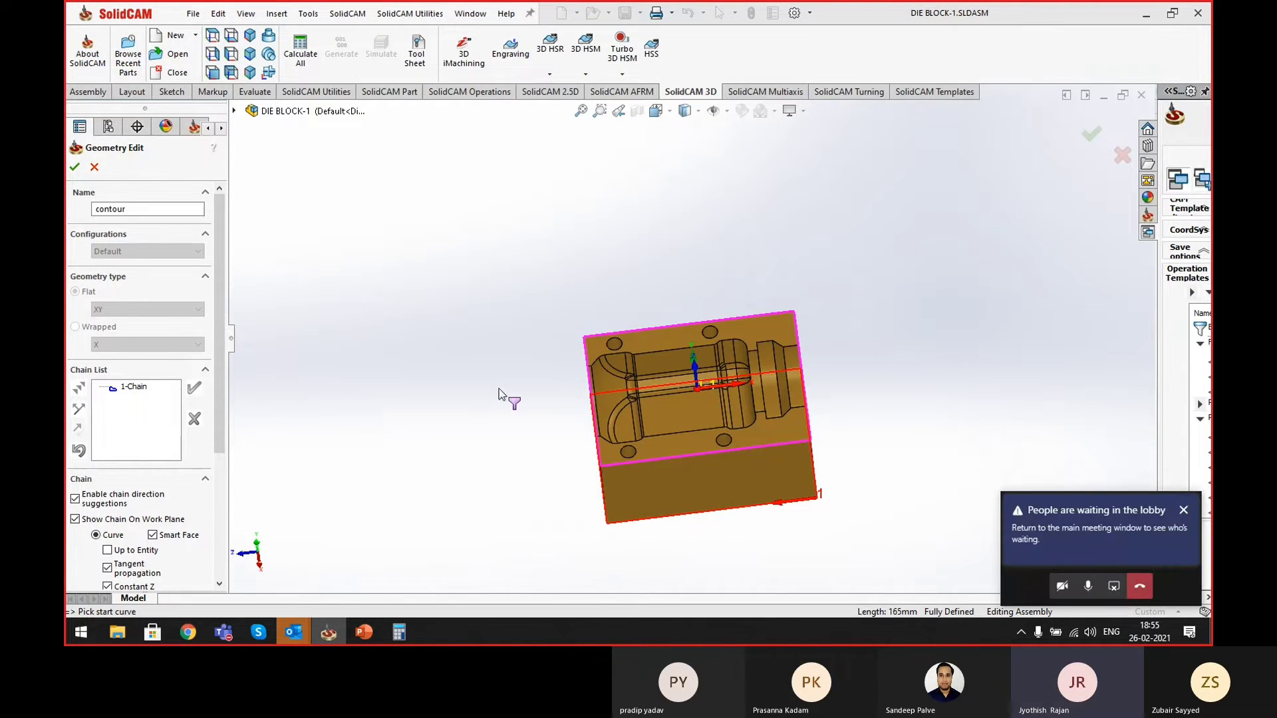
click(1147, 534)
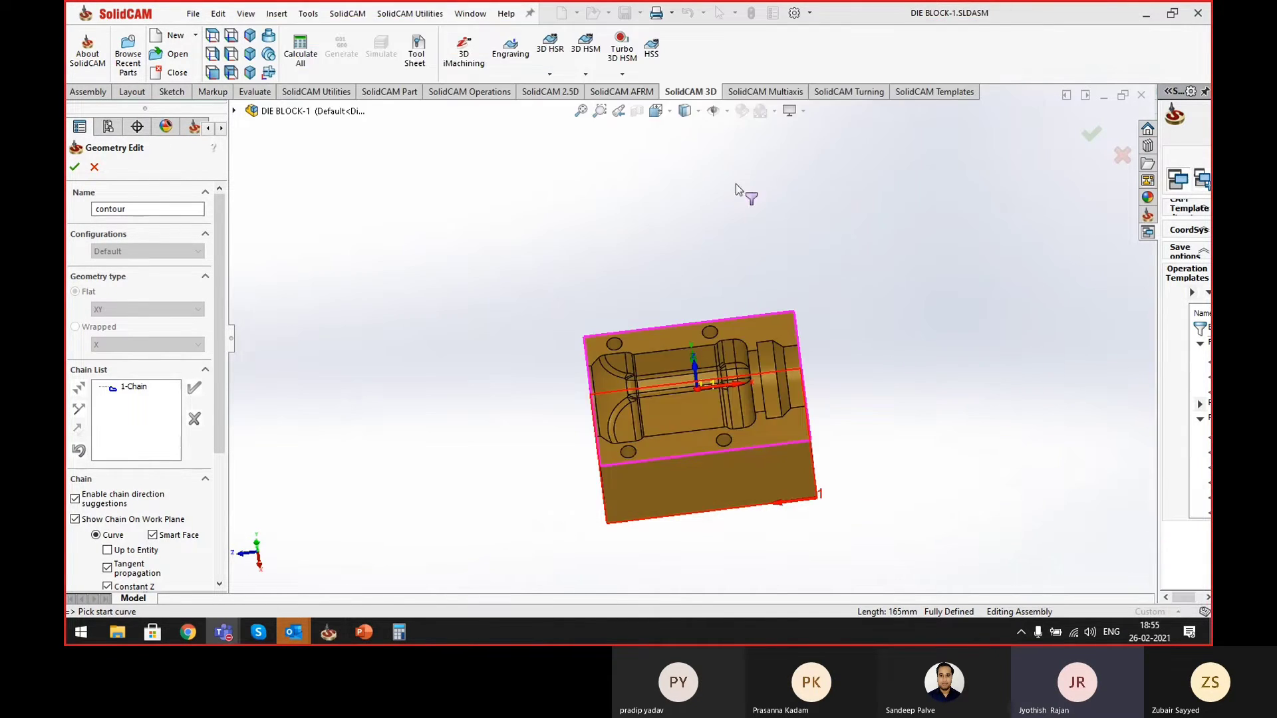
mouse_move(227, 633)
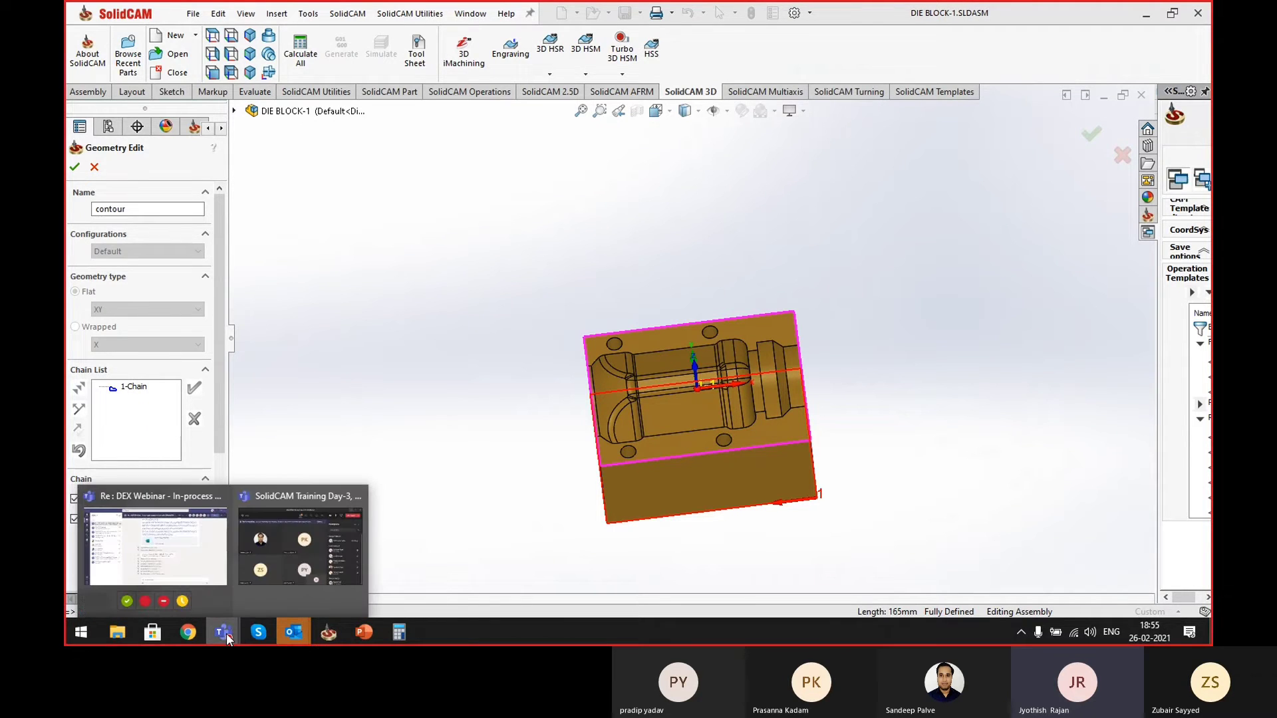
click(272, 547)
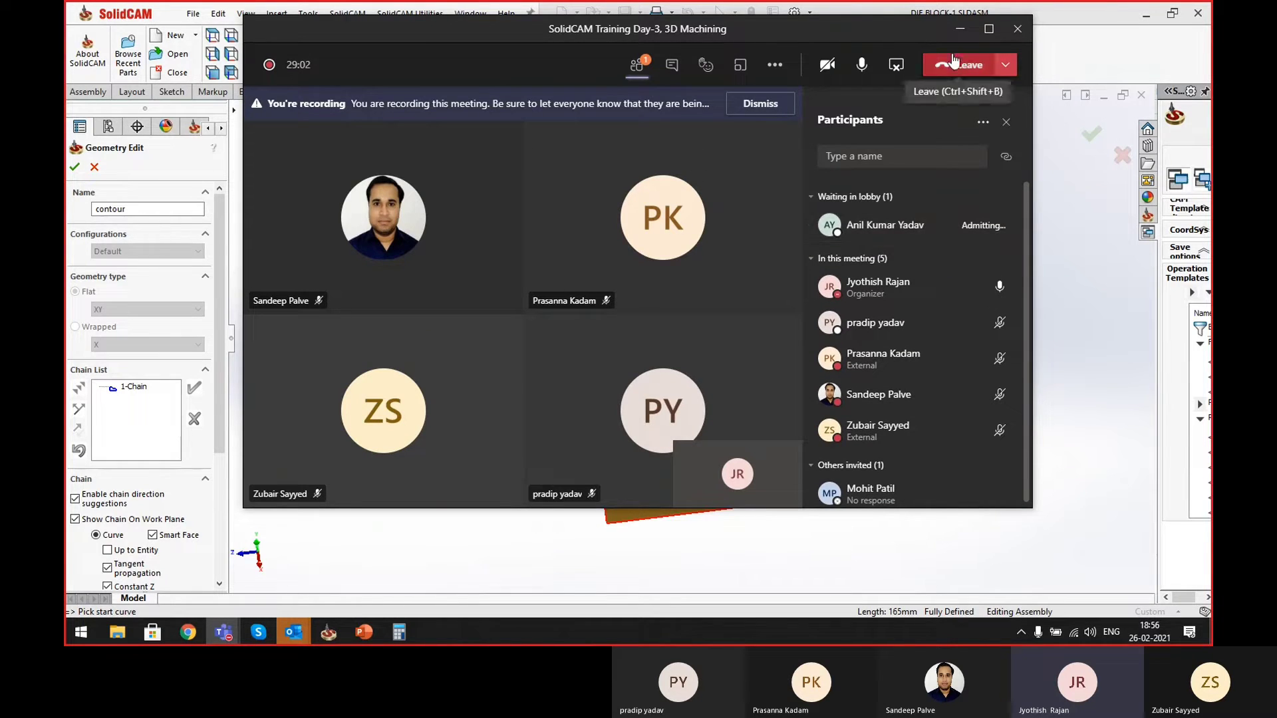
click(960, 30)
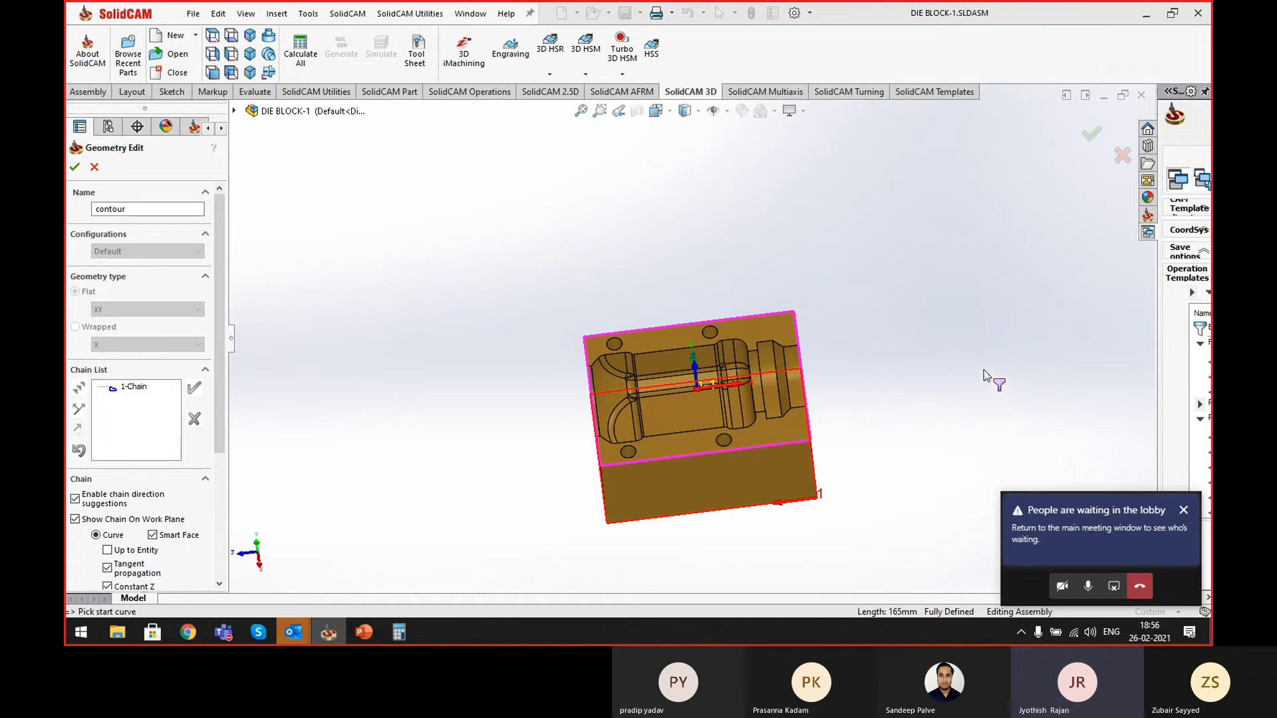
- Add the edges of the four upper-face holes as chains to the contour boundary, confirm it, and save and calculate the operation
middle_drag(785, 272, 756, 274)
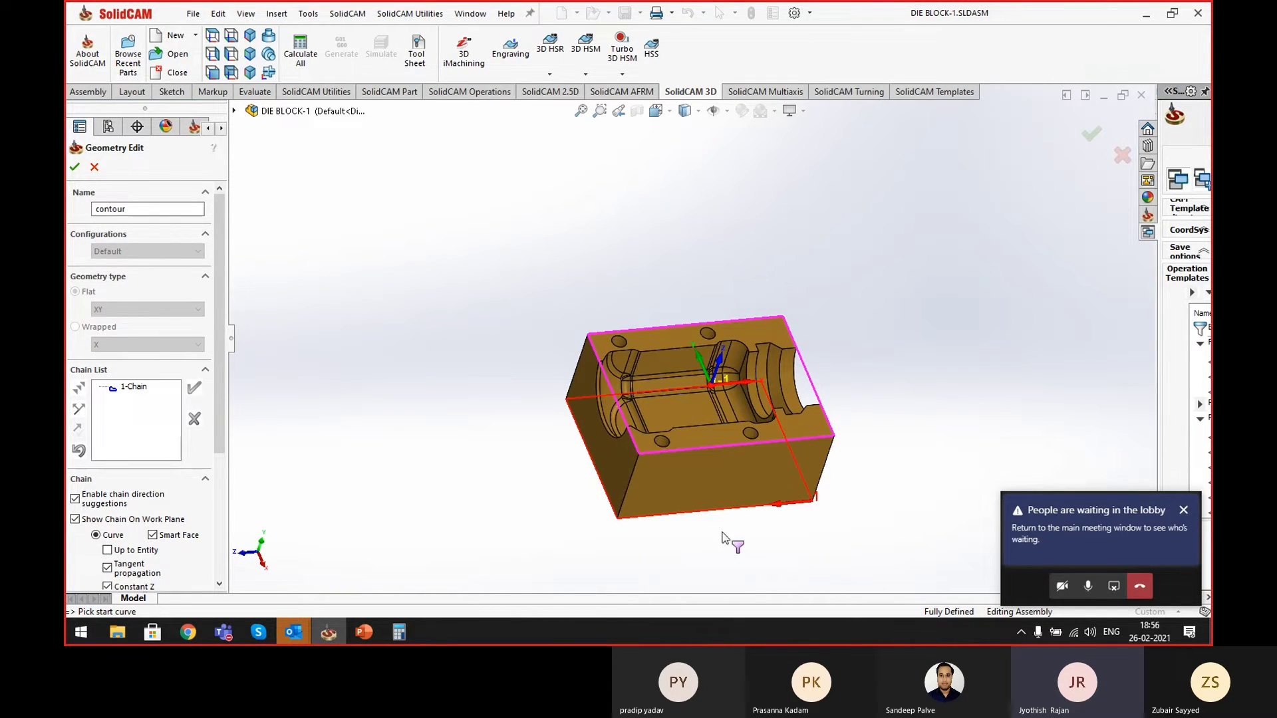
click(627, 342)
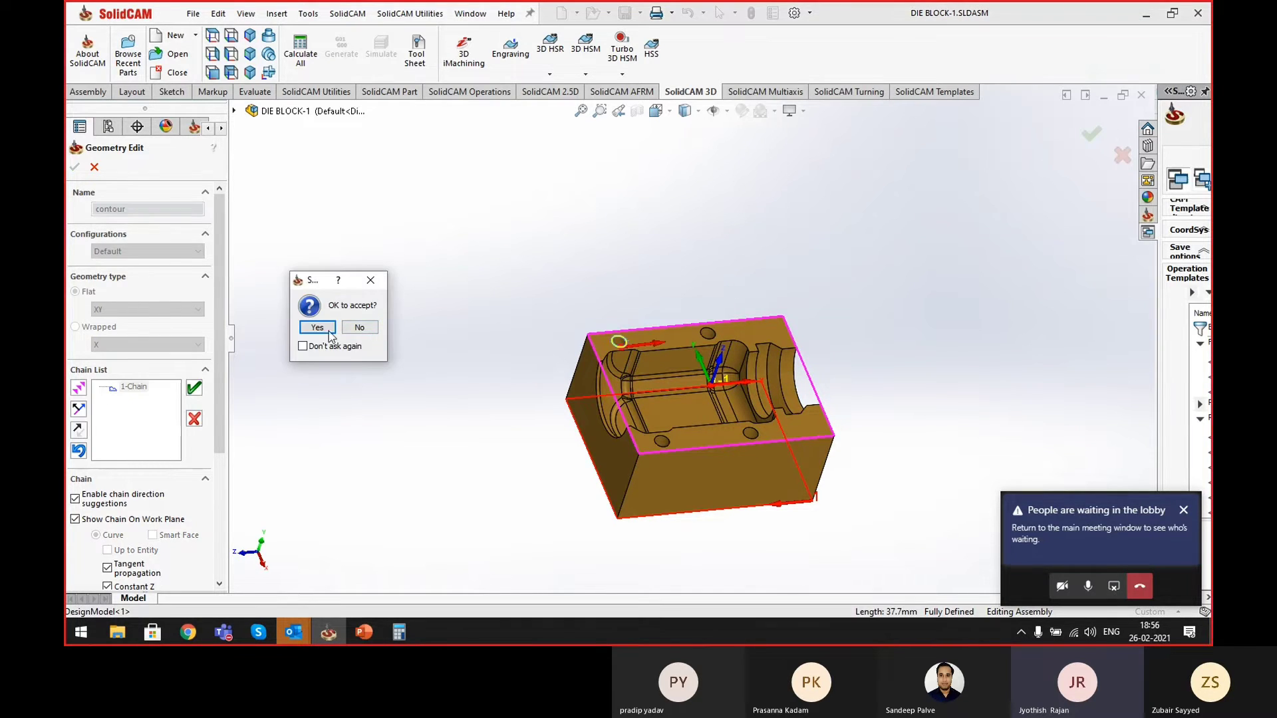
click(311, 329)
click(715, 336)
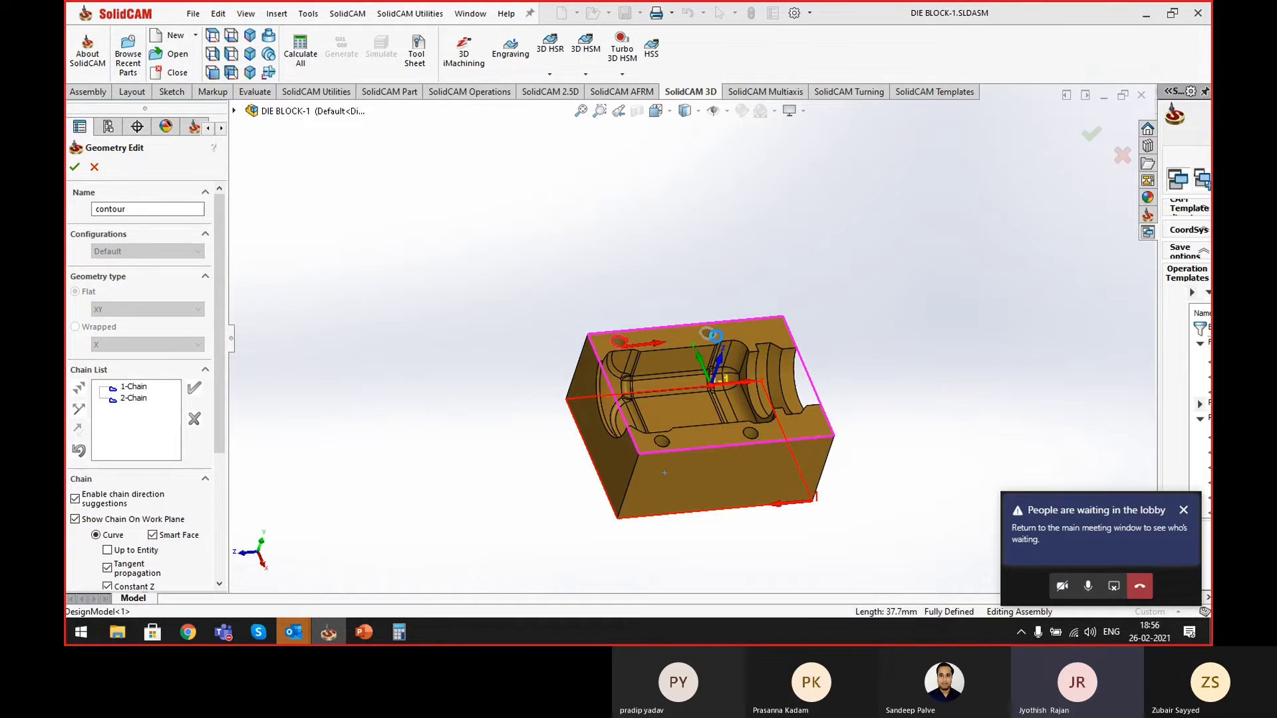
click(316, 329)
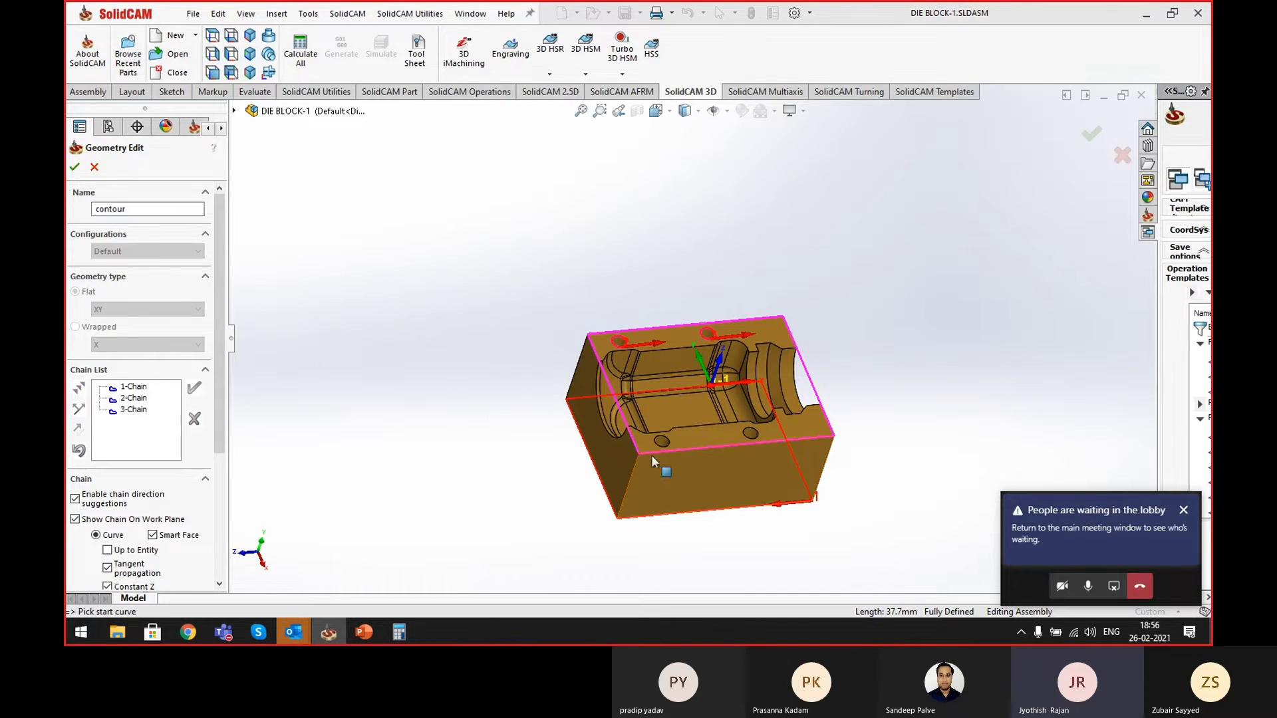
click(668, 442)
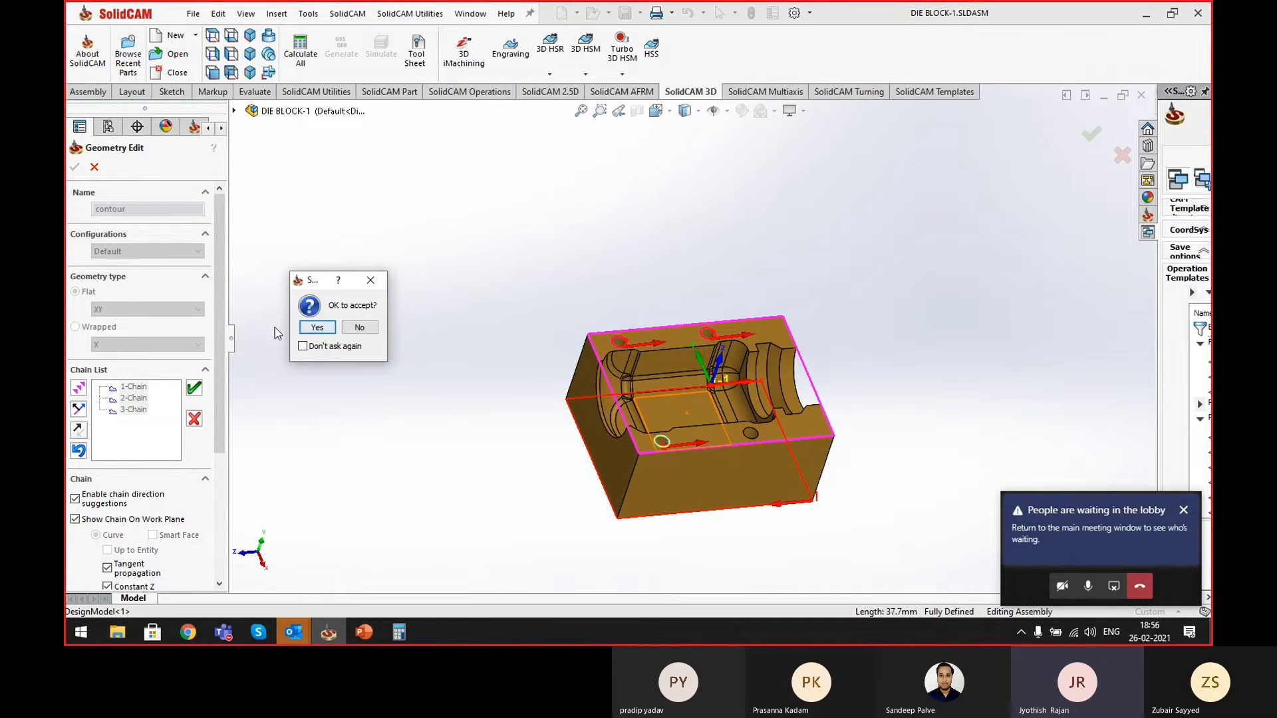
click(327, 330)
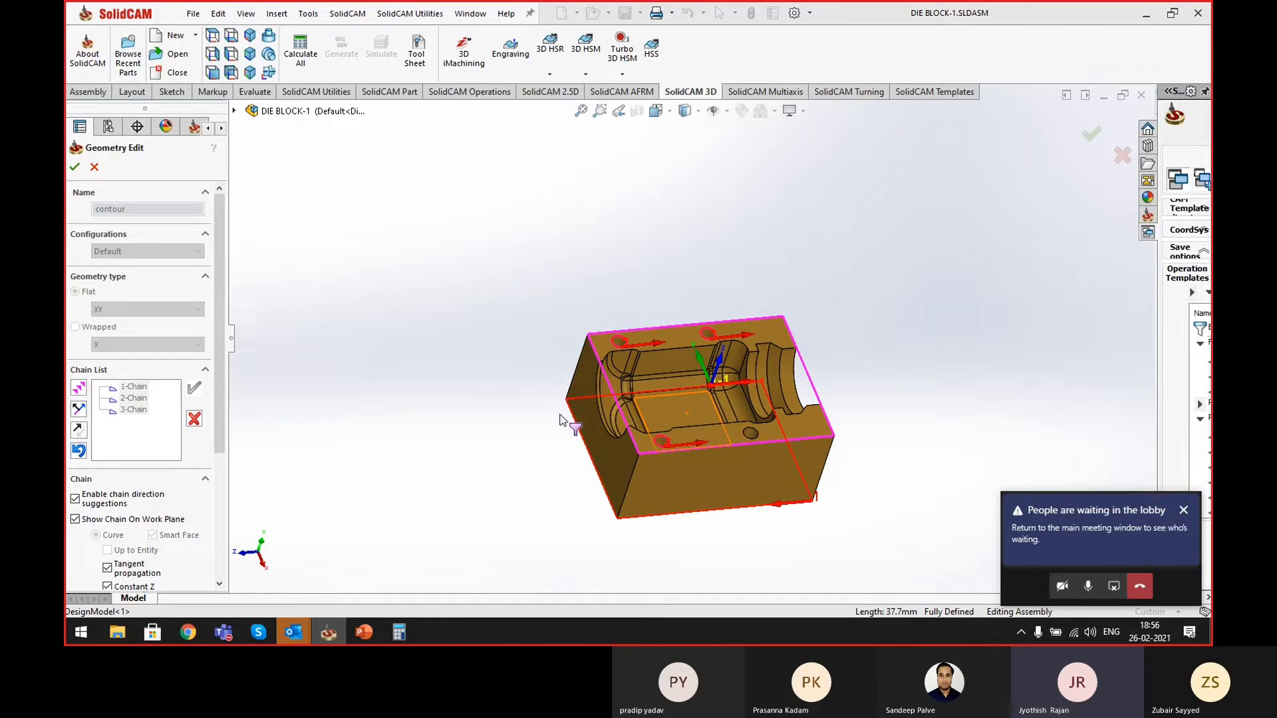
click(757, 436)
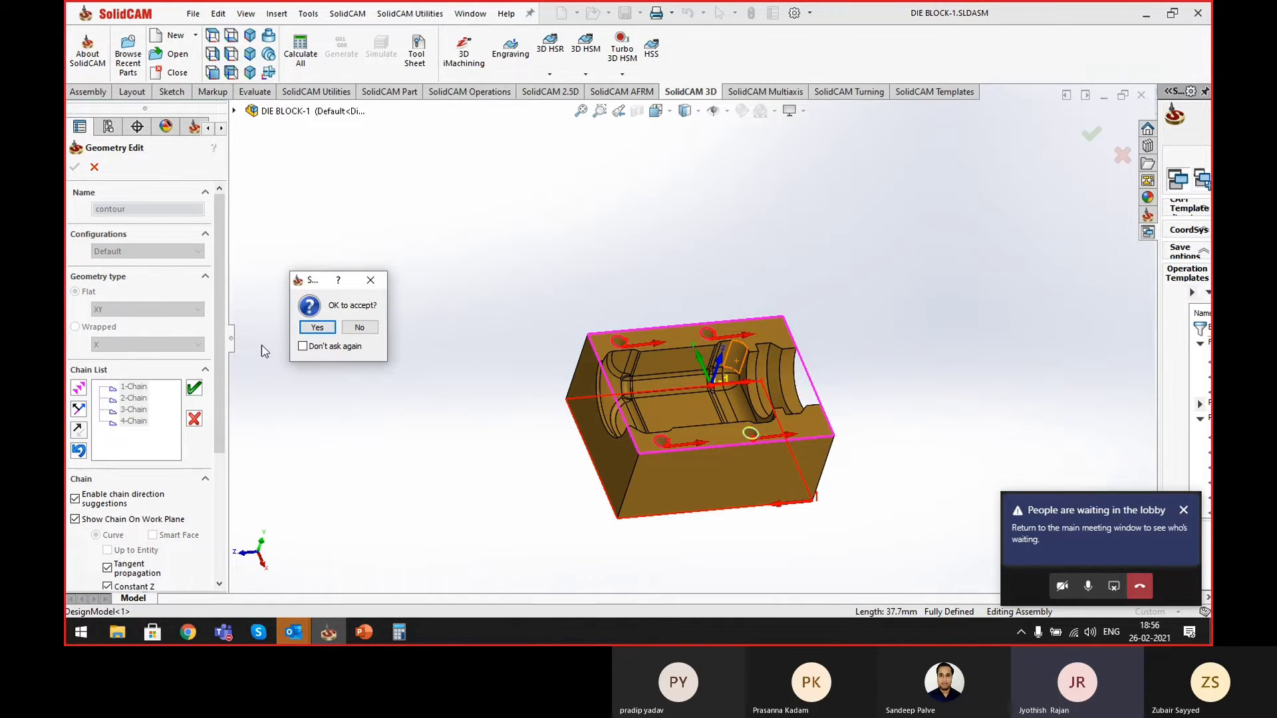
click(314, 330)
click(74, 167)
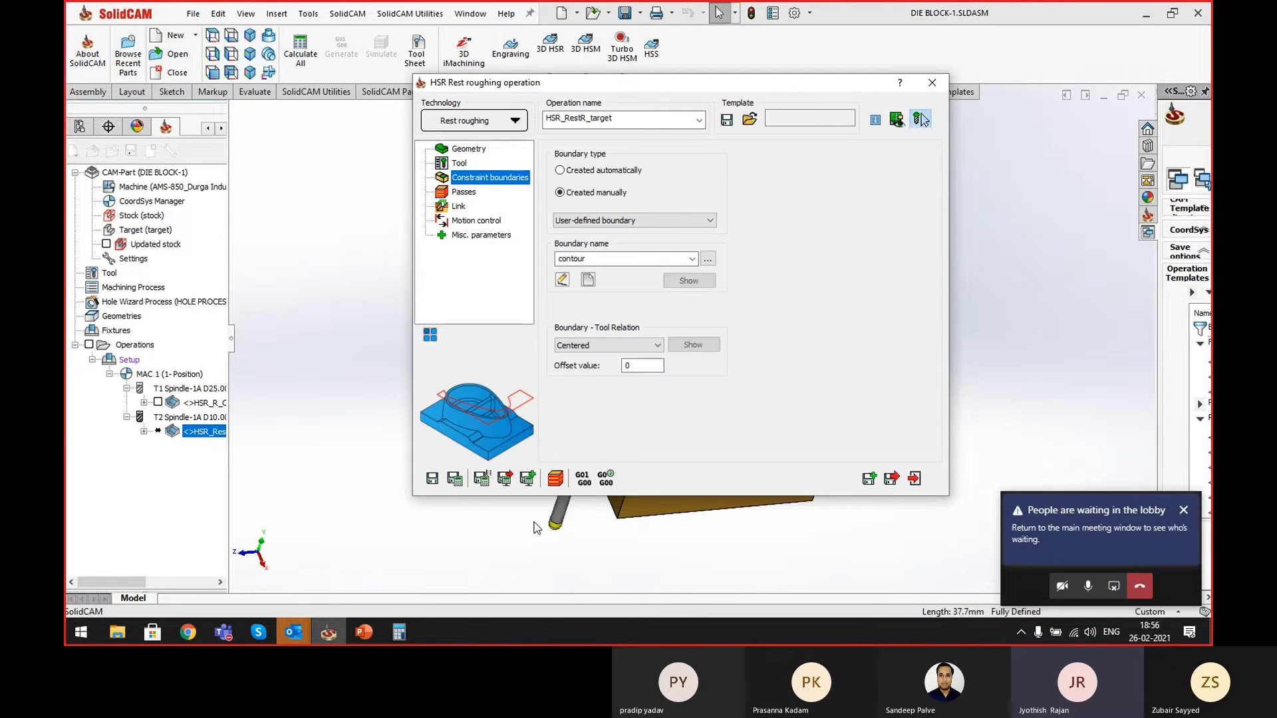
click(454, 478)
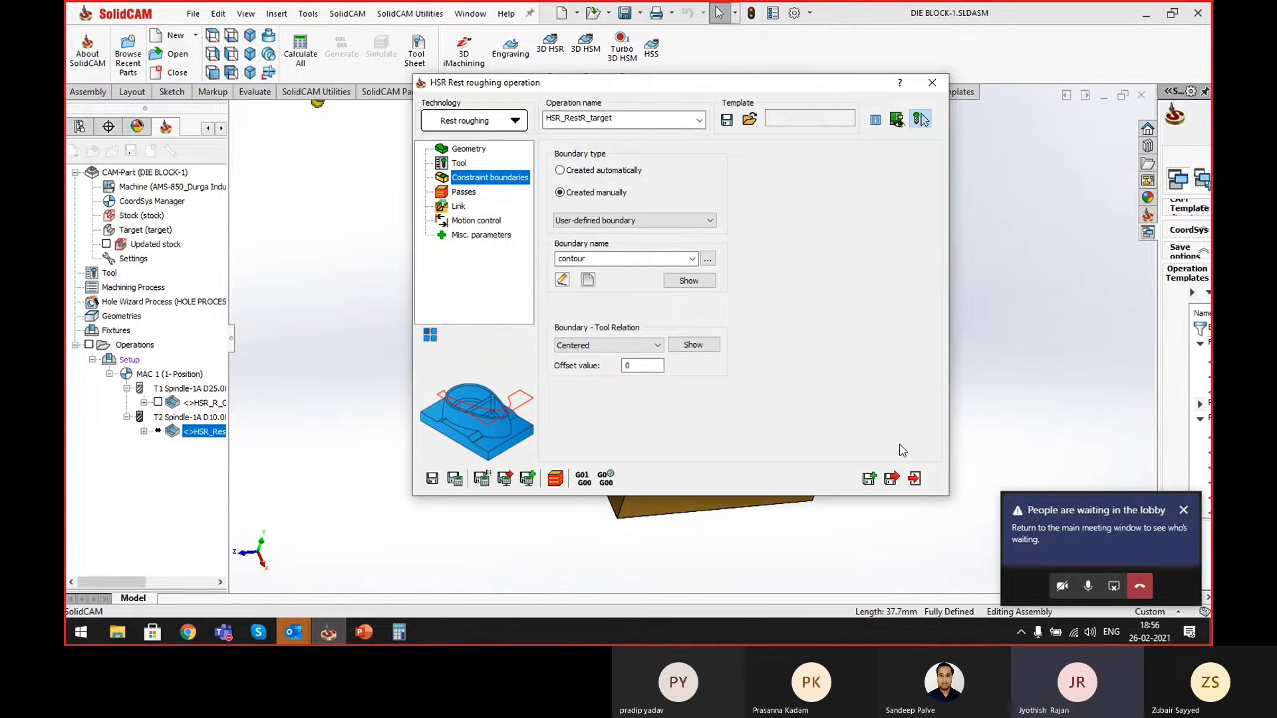
- Admit the waiting lobby participant again in the Teams meeting and minimize the meeting window
click(1113, 541)
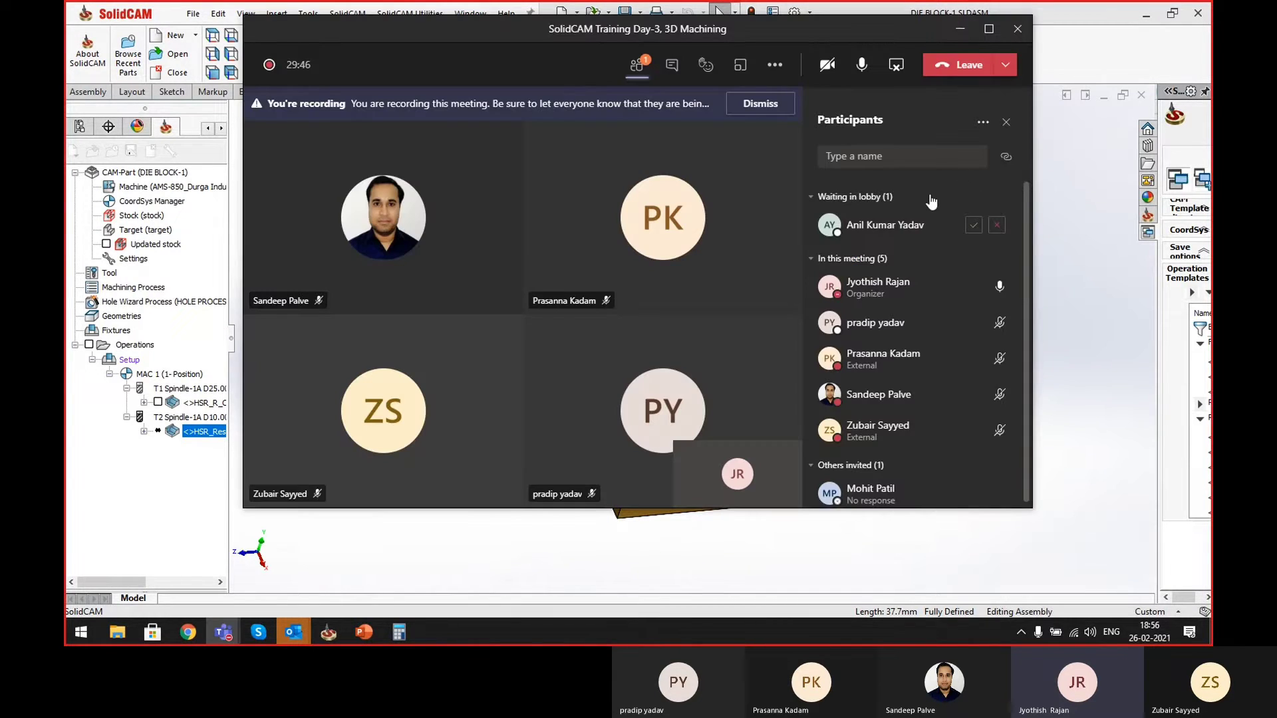
click(973, 226)
click(959, 30)
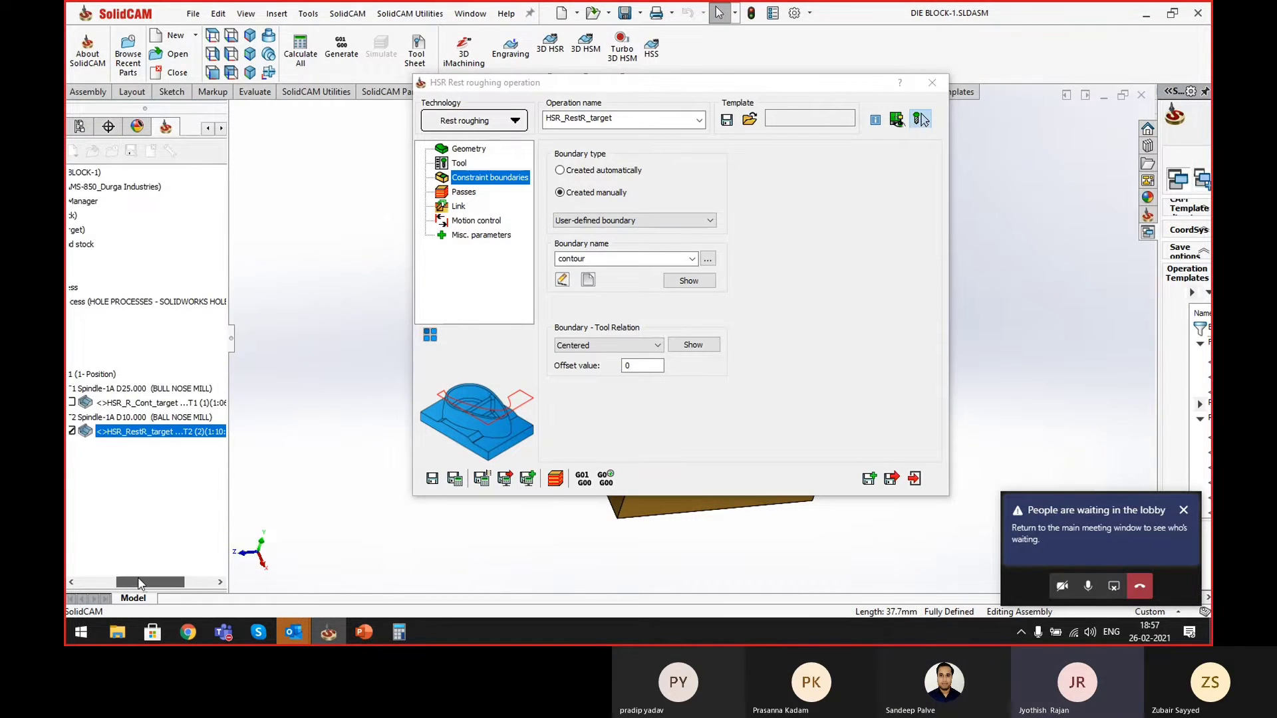
- Examine the recalculated rest roughing toolpath on the die block from several angles, checking around the four upper-face holes
drag(166, 581, 117, 582)
double_click(700, 88)
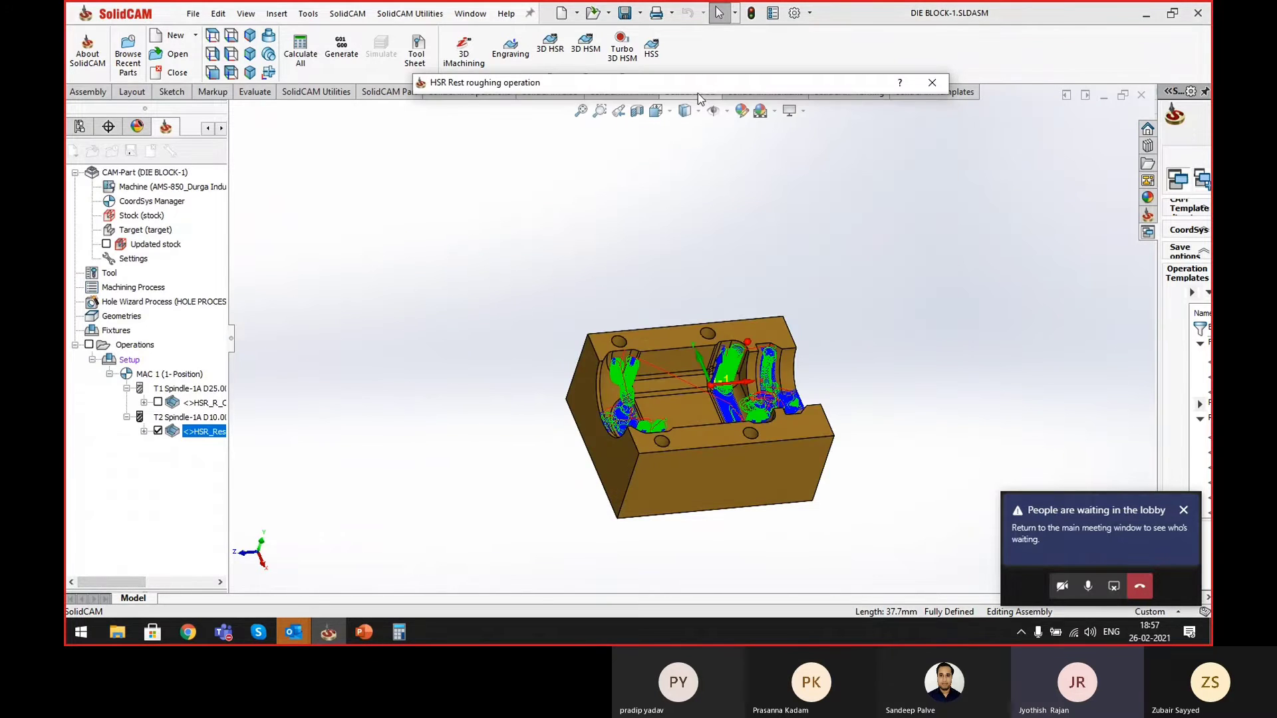
scroll(663, 340, down, 5)
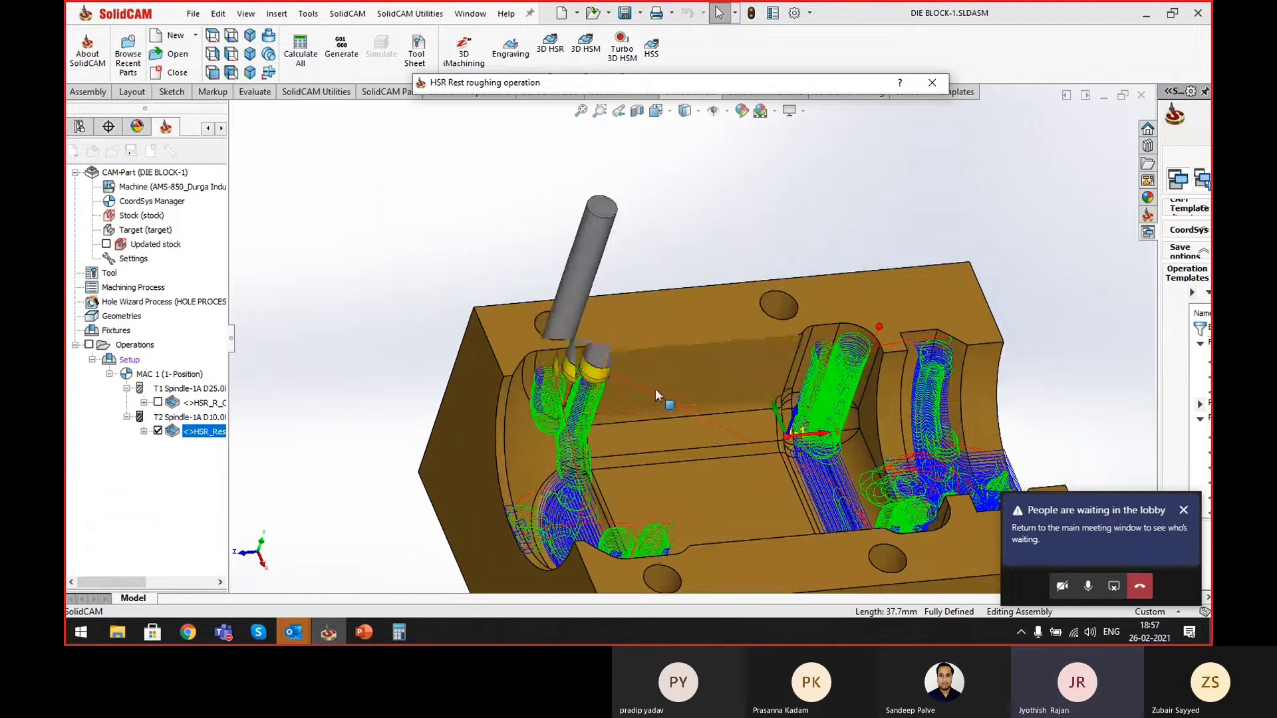
middle_drag(685, 400, 620, 444)
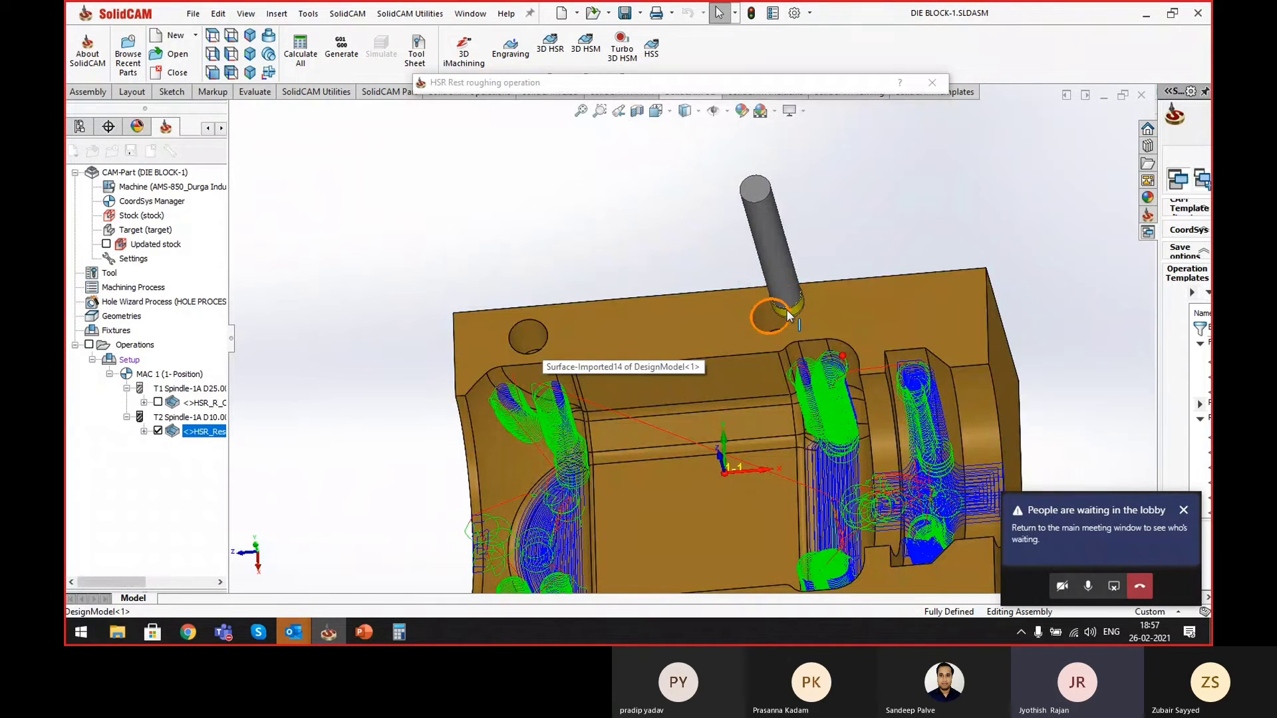
scroll(748, 216, up, 1)
scroll(749, 216, up, 1)
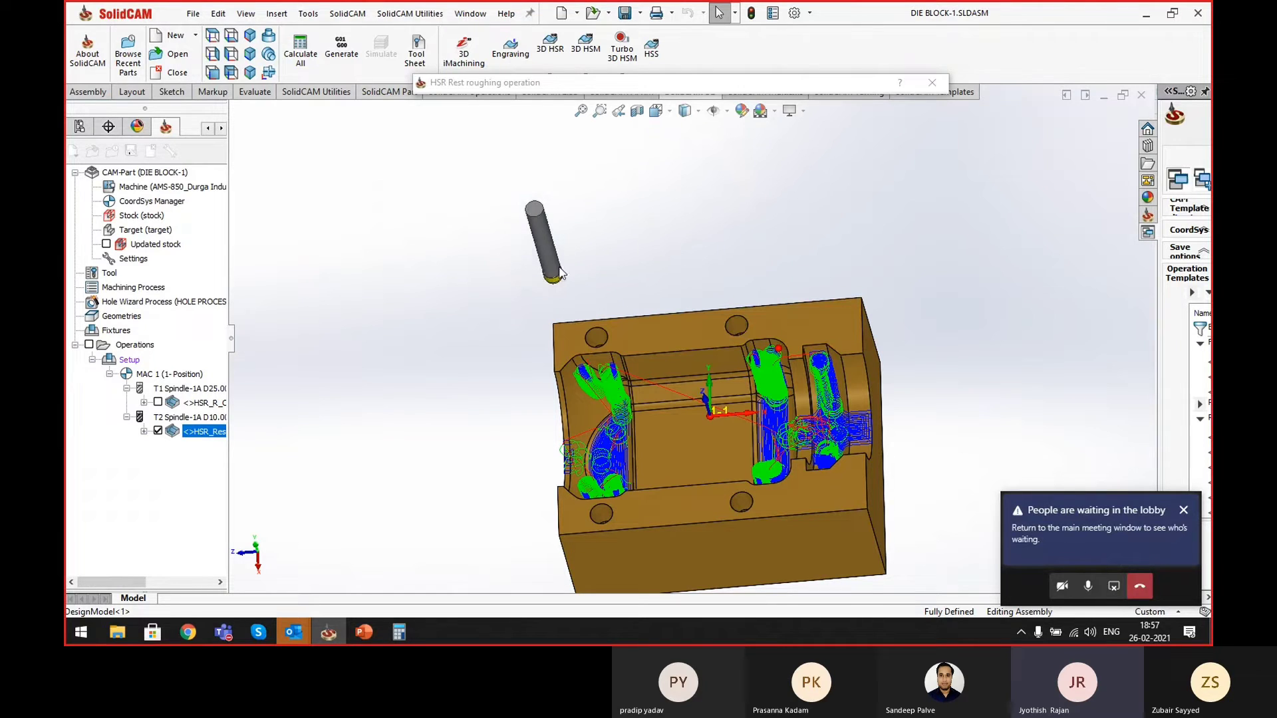
middle_drag(564, 270, 643, 244)
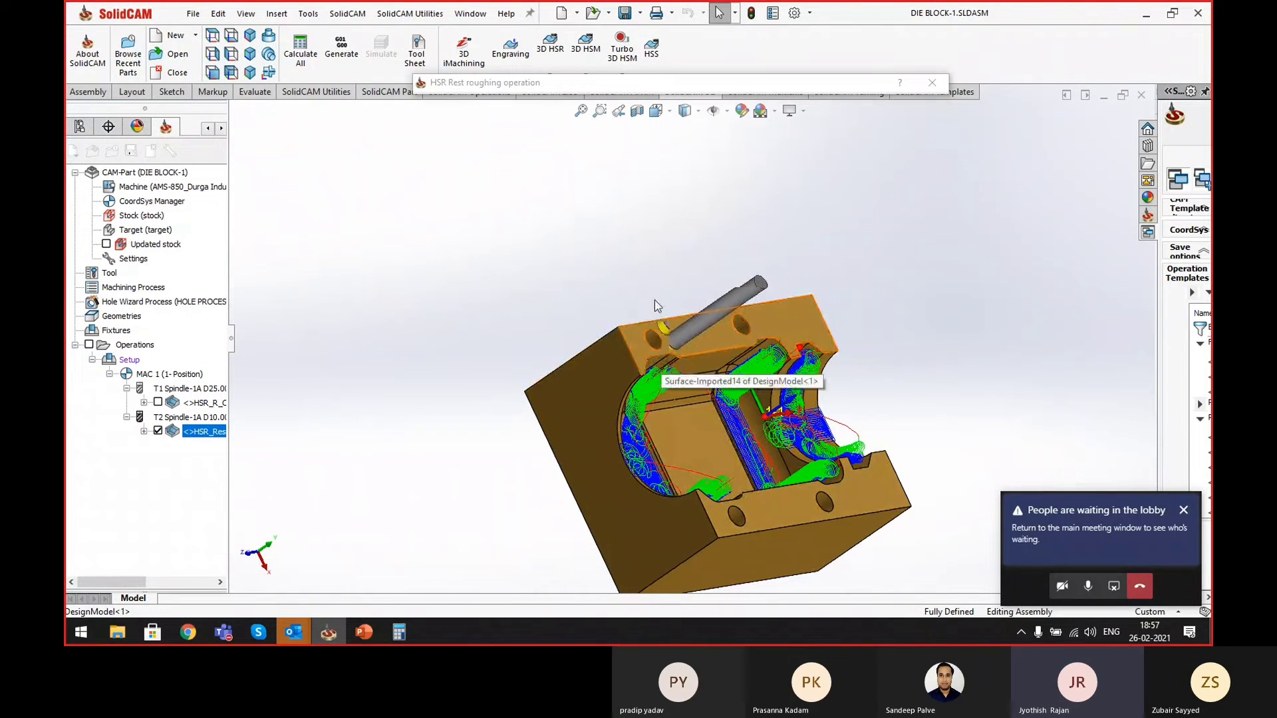
click(667, 85)
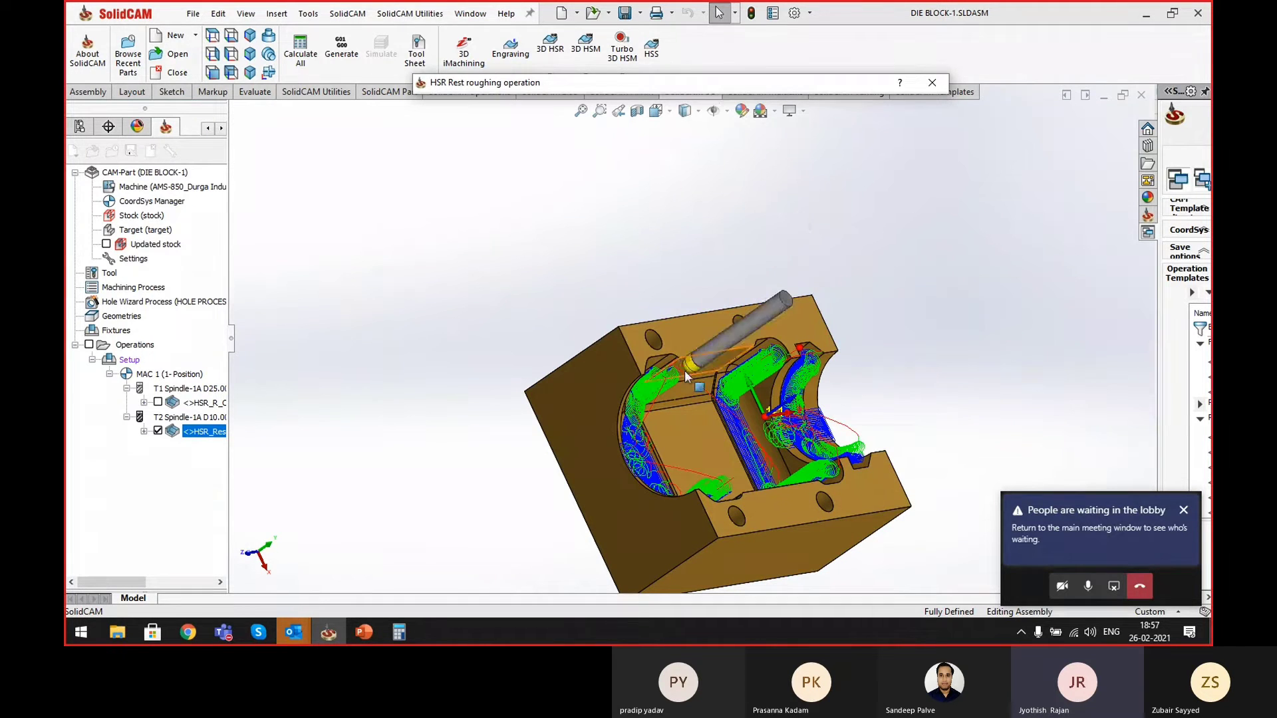
middle_drag(695, 375, 633, 365)
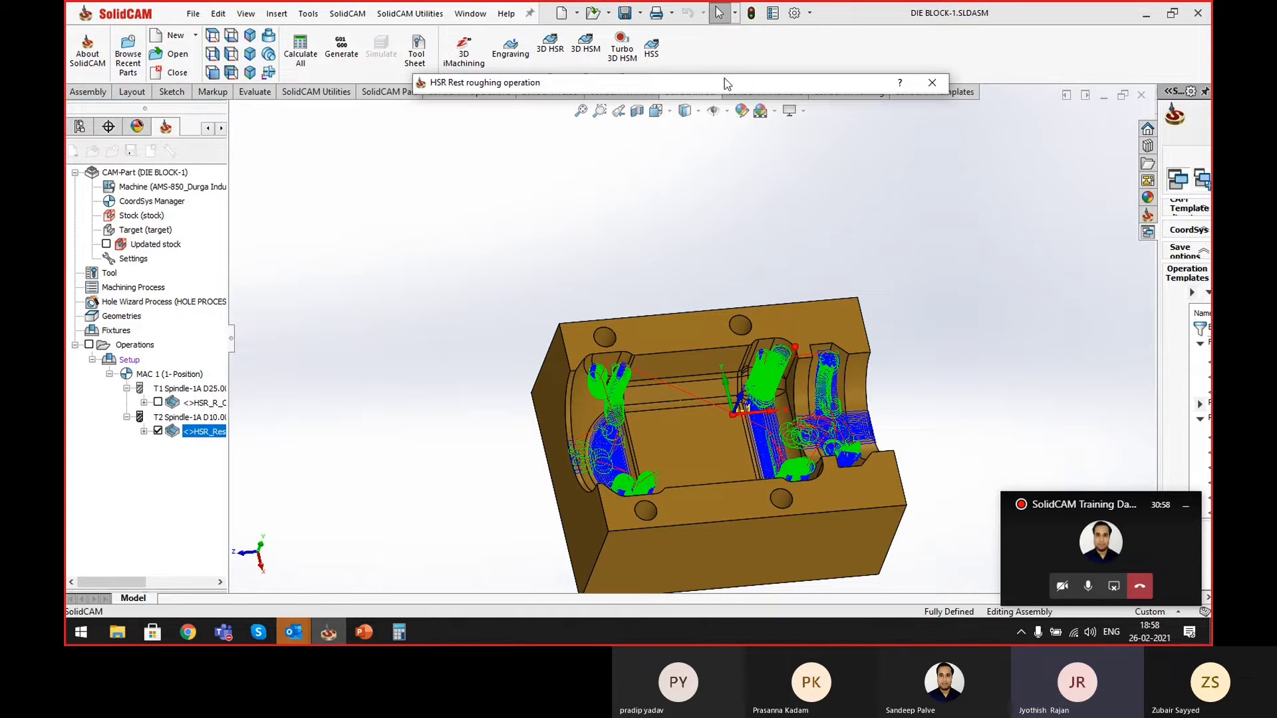
scroll(707, 369, up, 3)
scroll(715, 435, down, 5)
middle_drag(692, 330, 680, 285)
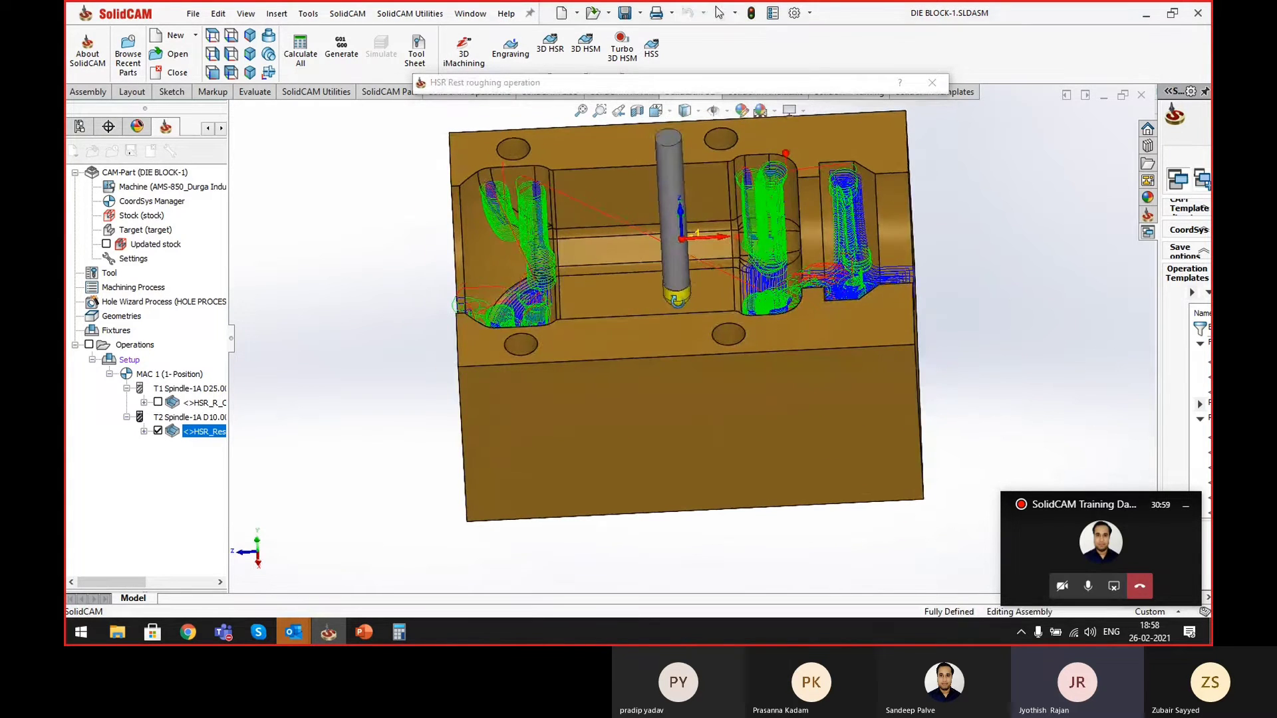
click(769, 84)
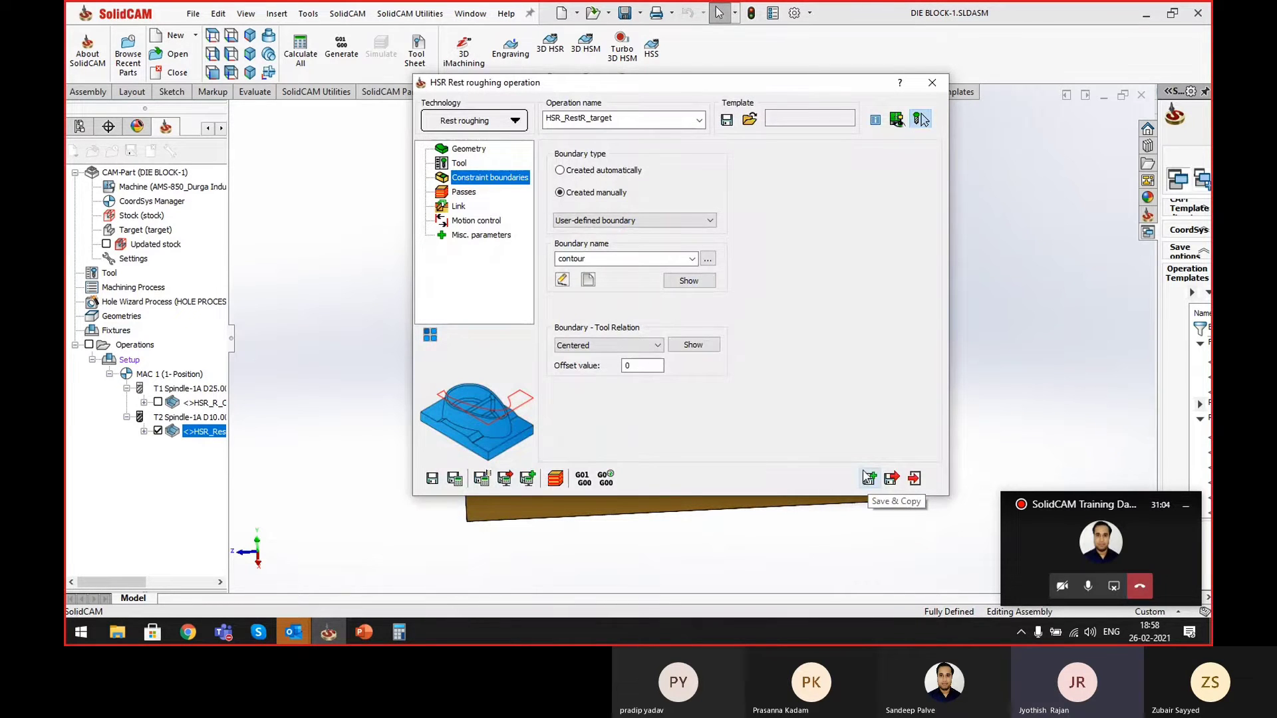
drag(704, 92, 591, 119)
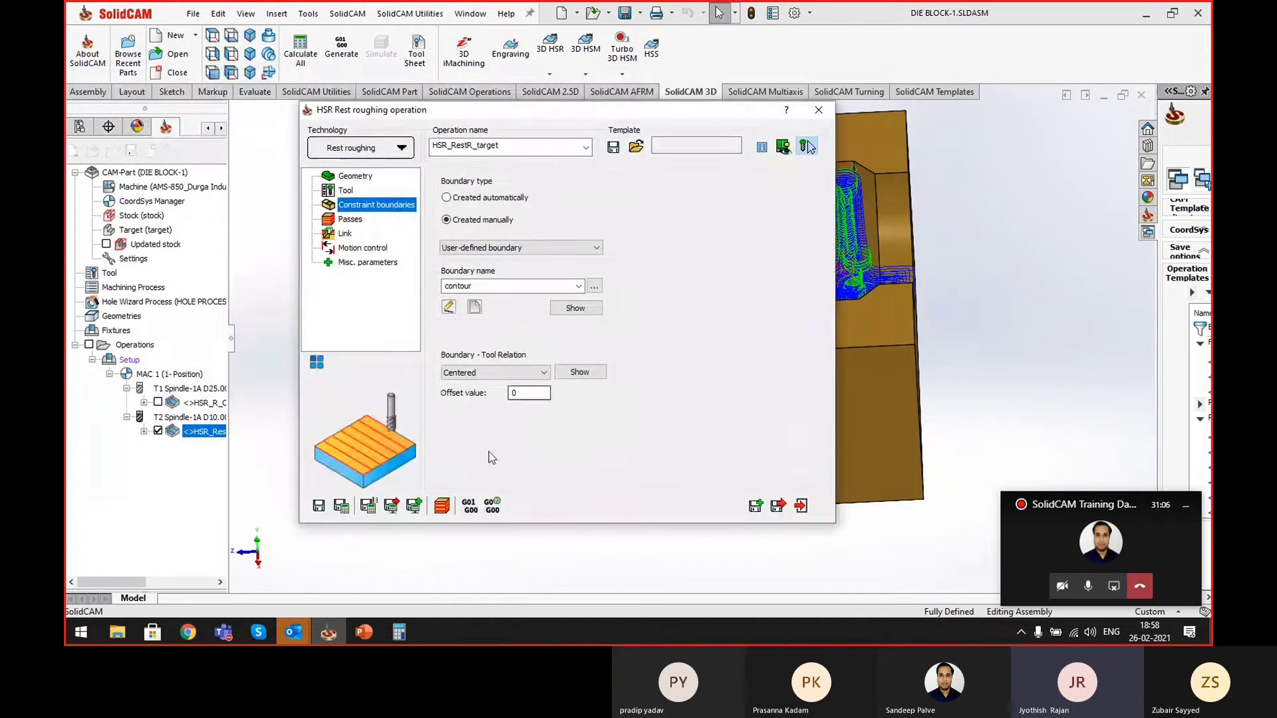
click(441, 506)
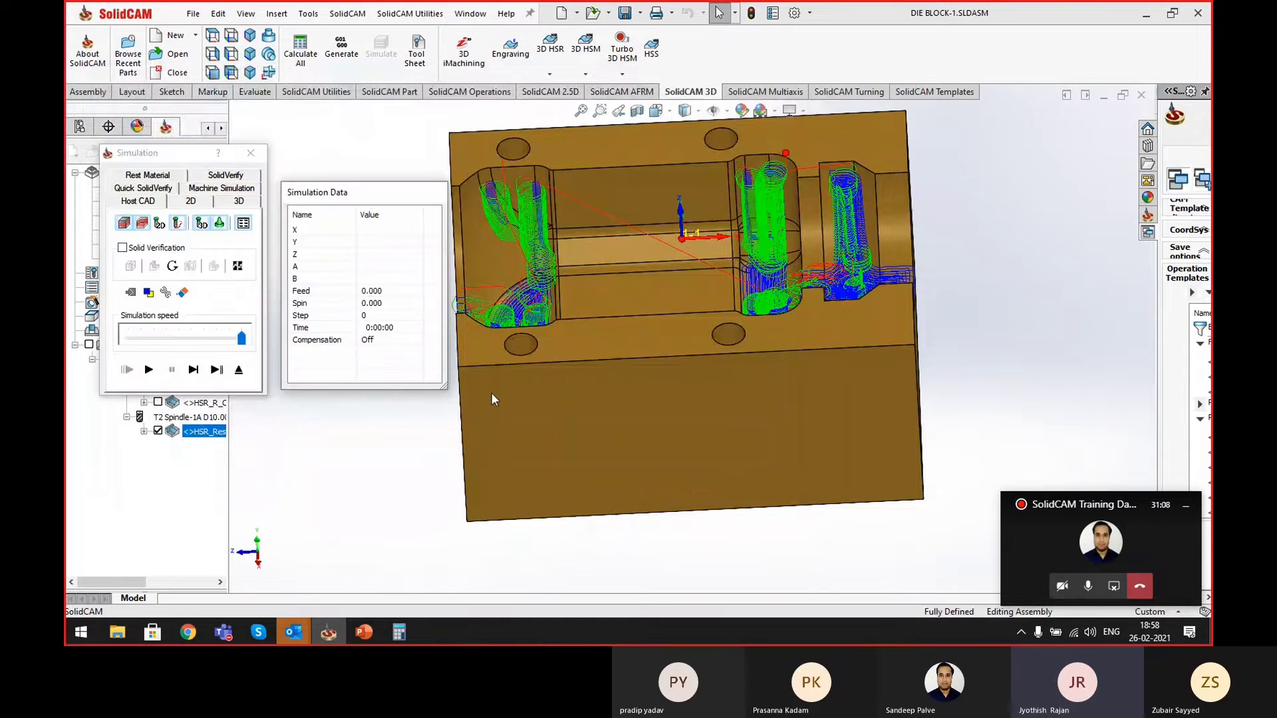
click(237, 186)
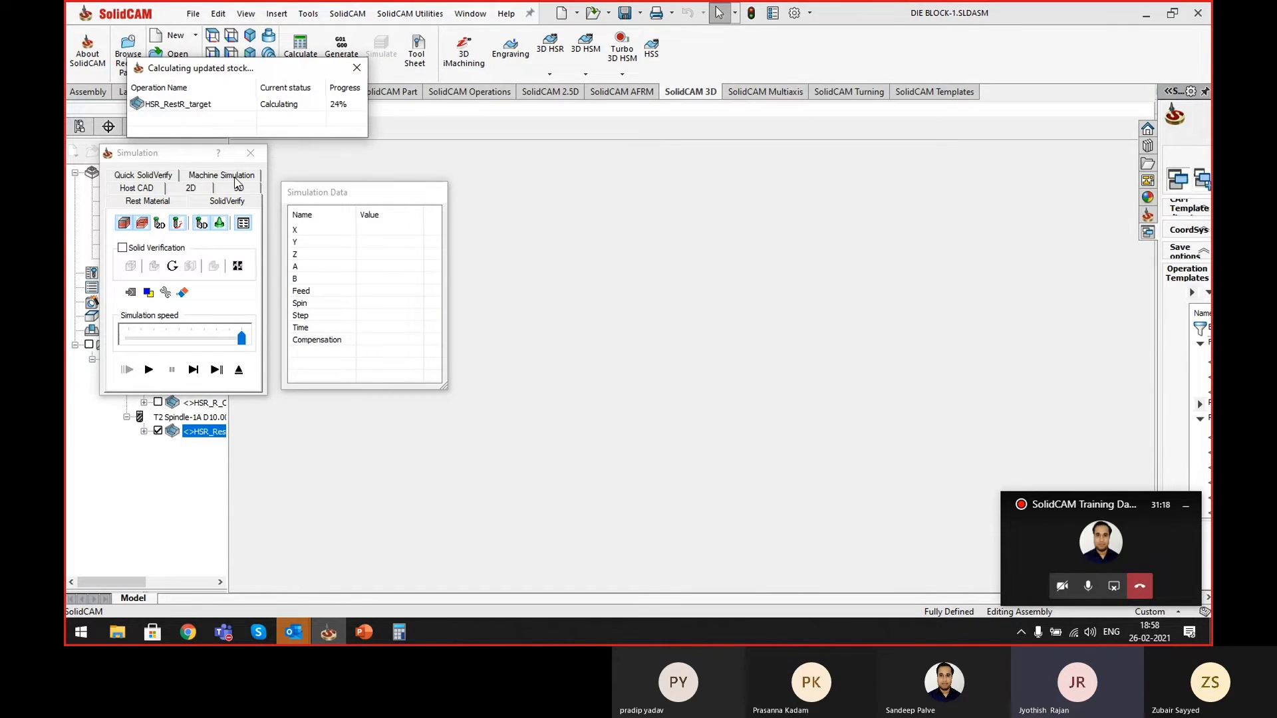
click(356, 67)
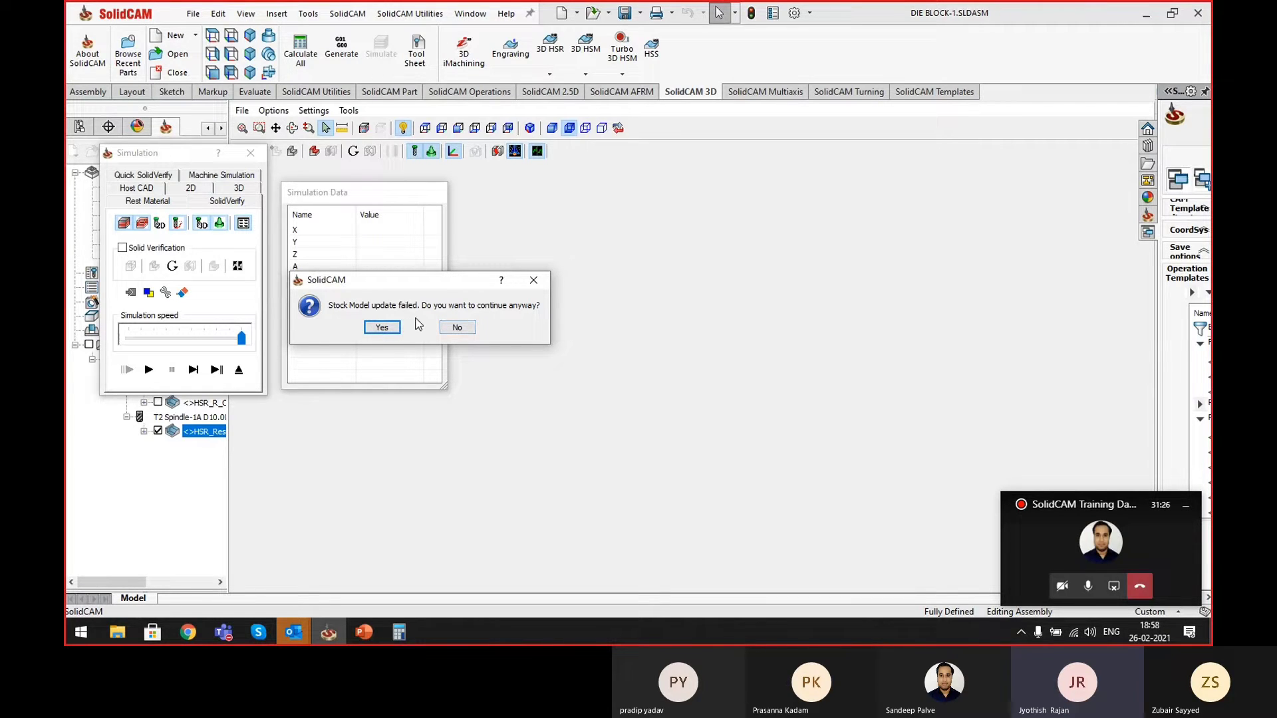
click(455, 327)
click(384, 332)
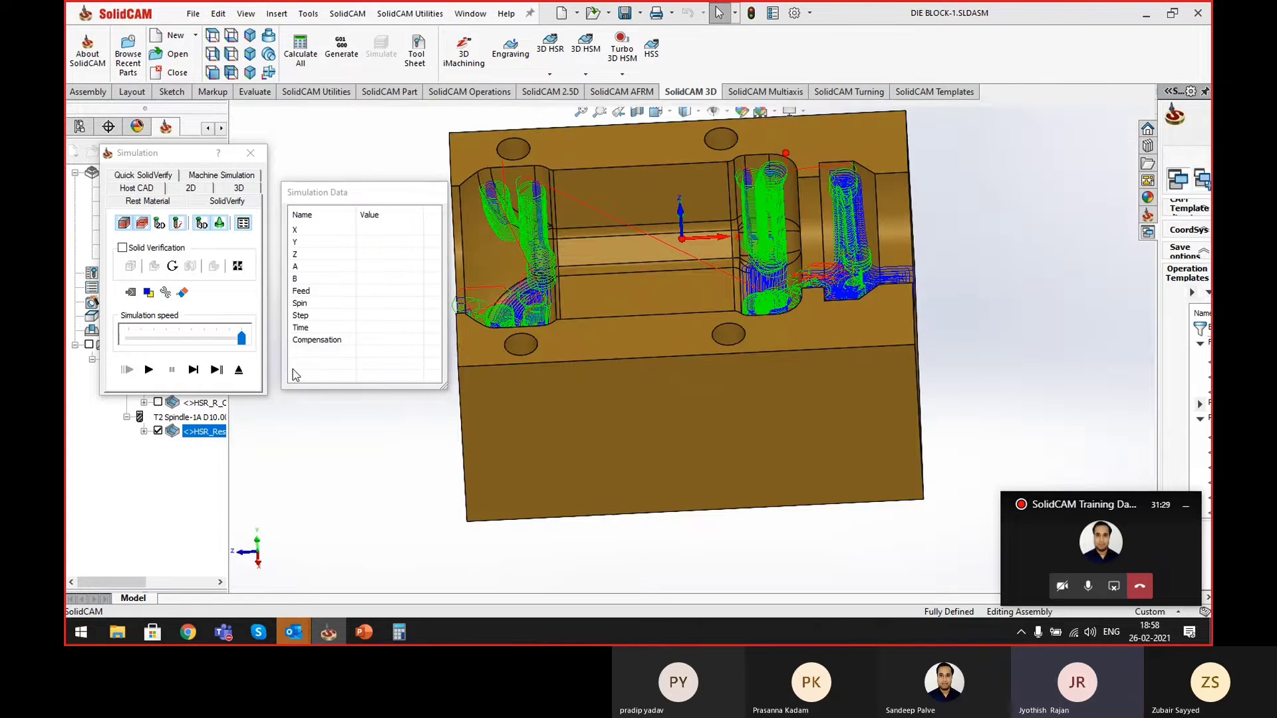
click(239, 371)
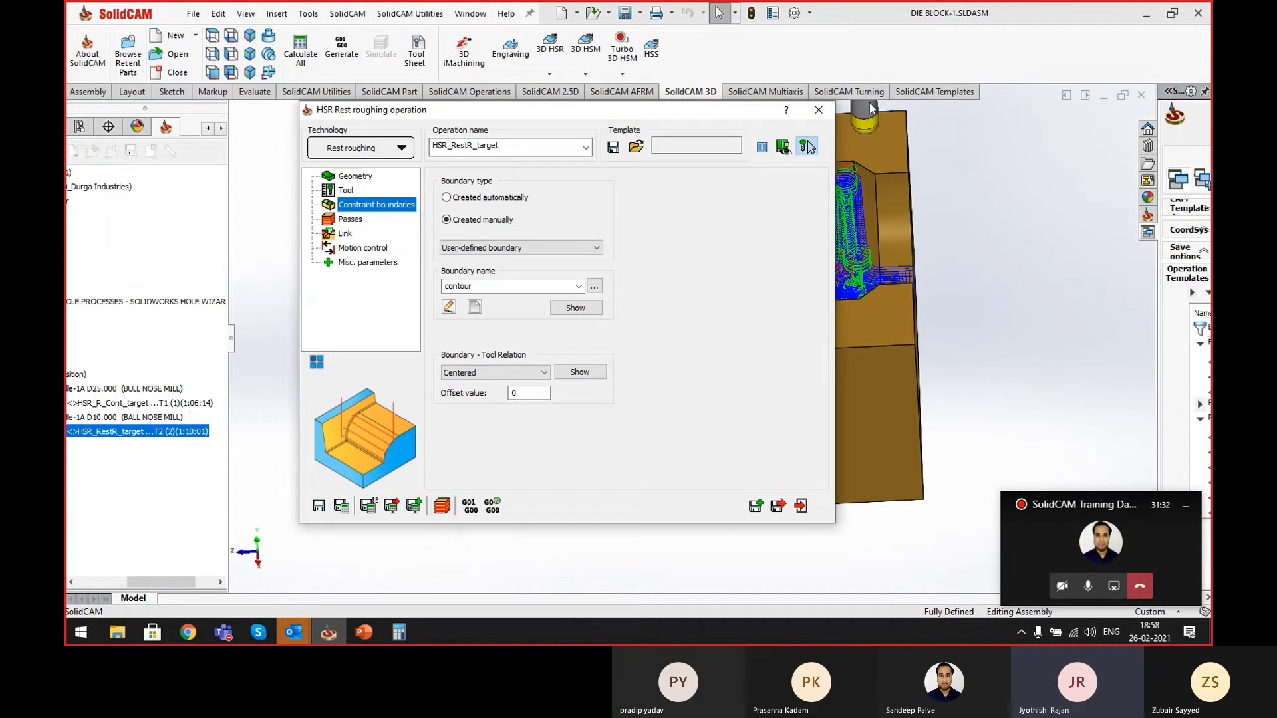
- Close the rest roughing operation and play both HSR operations together in an enlarged SolidCAM Simulator (Beta)
click(818, 111)
ctrl+click(196, 403)
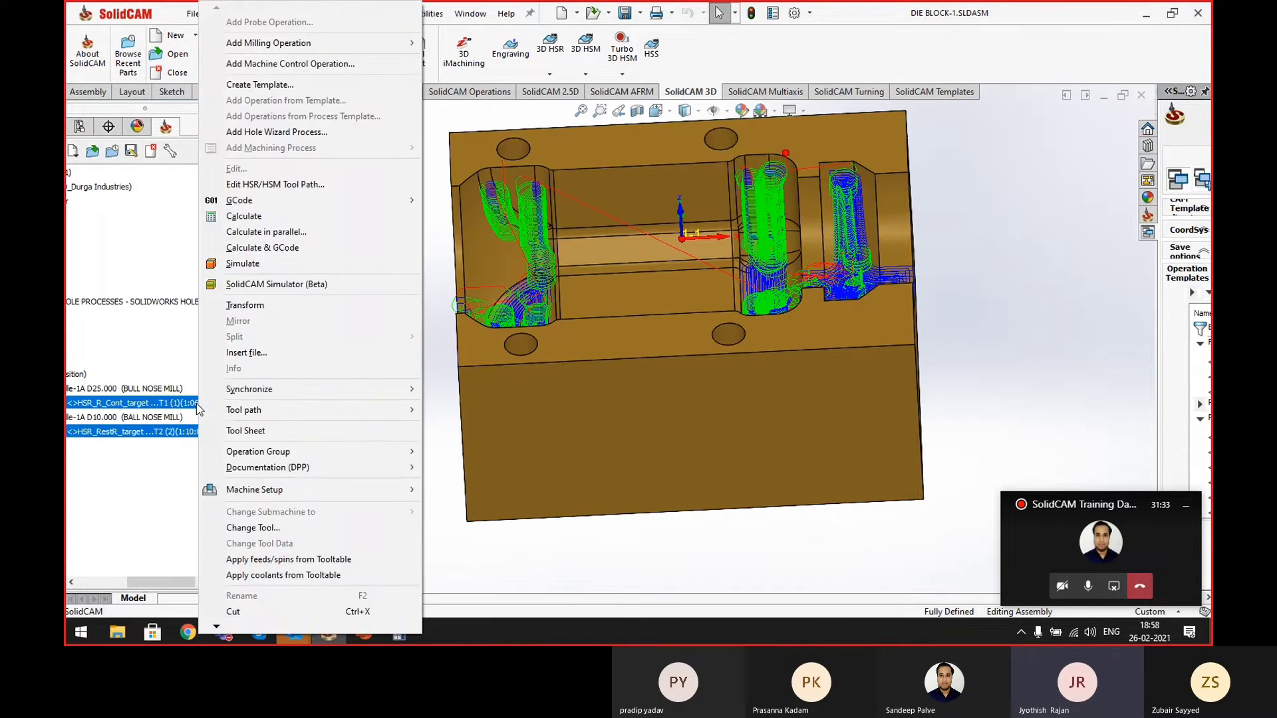
right_click(196, 404)
click(262, 285)
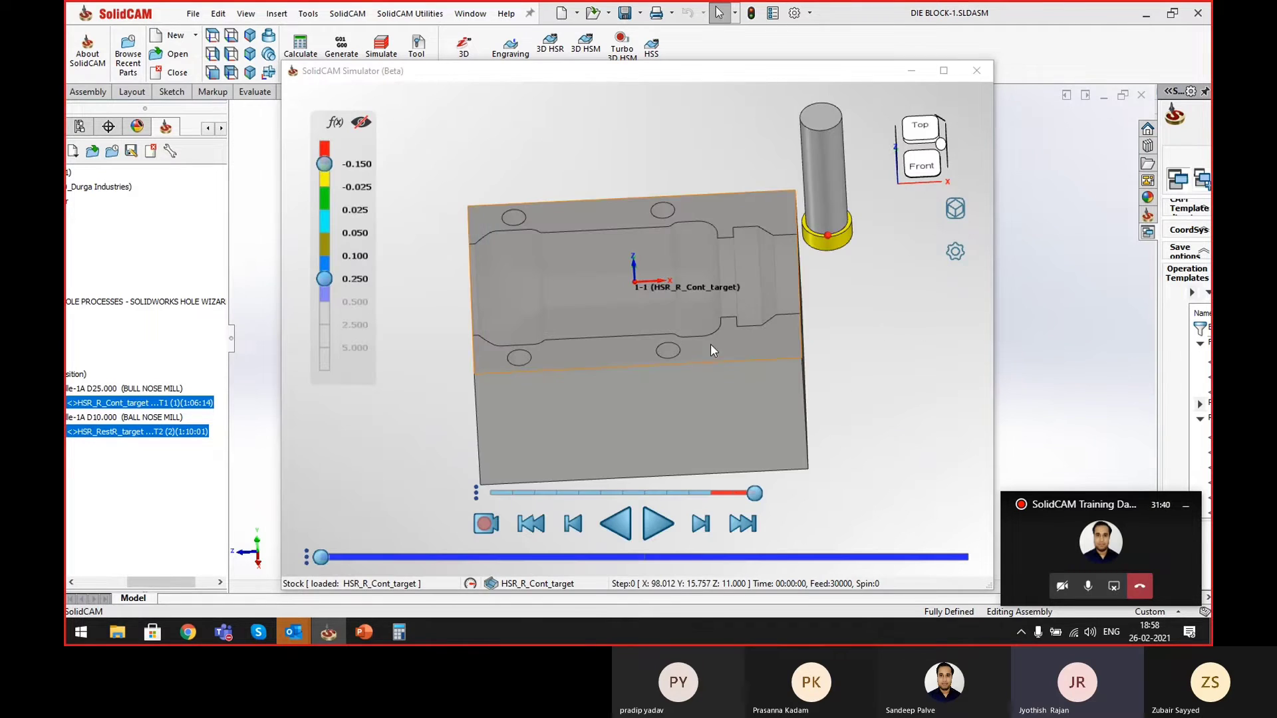
click(655, 531)
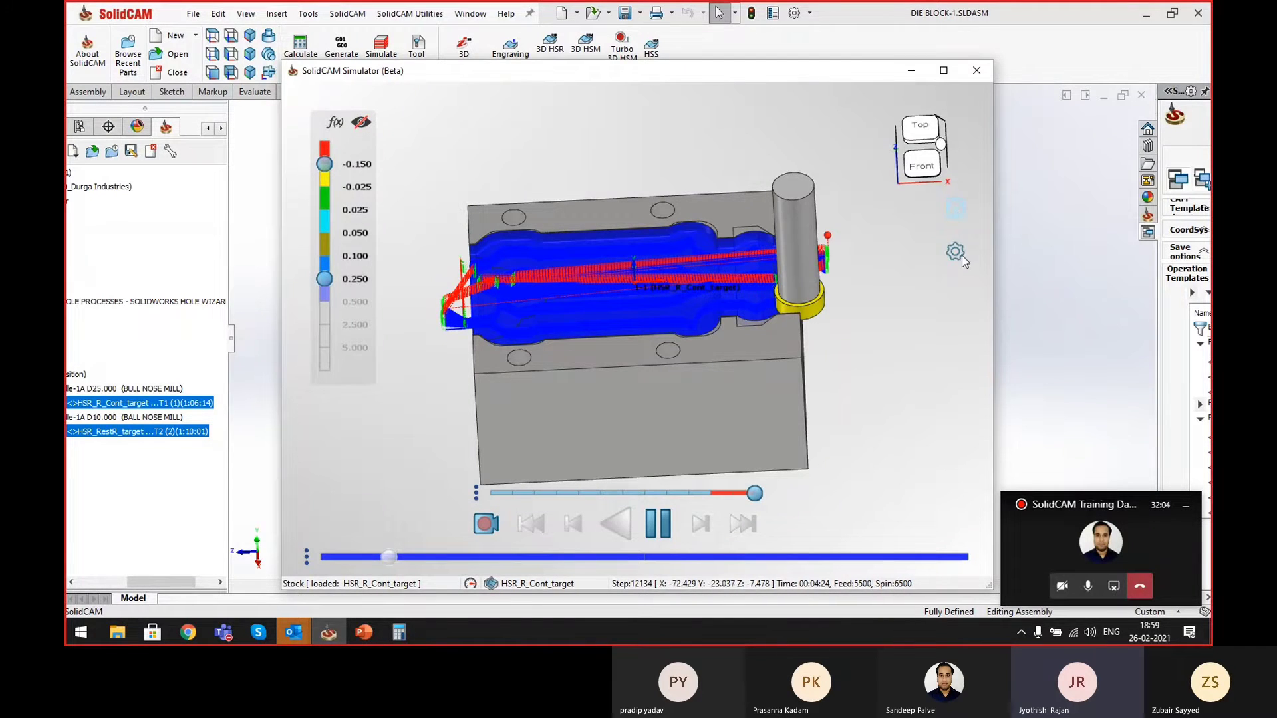
click(944, 71)
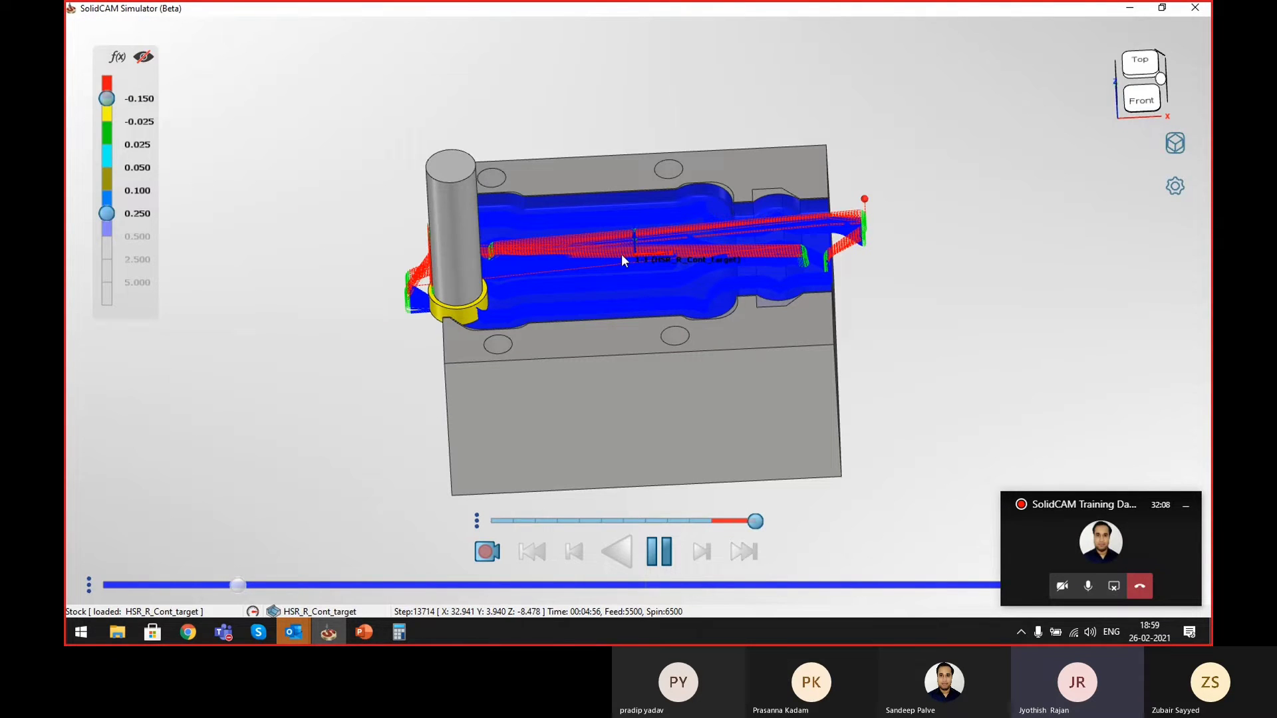
click(749, 267)
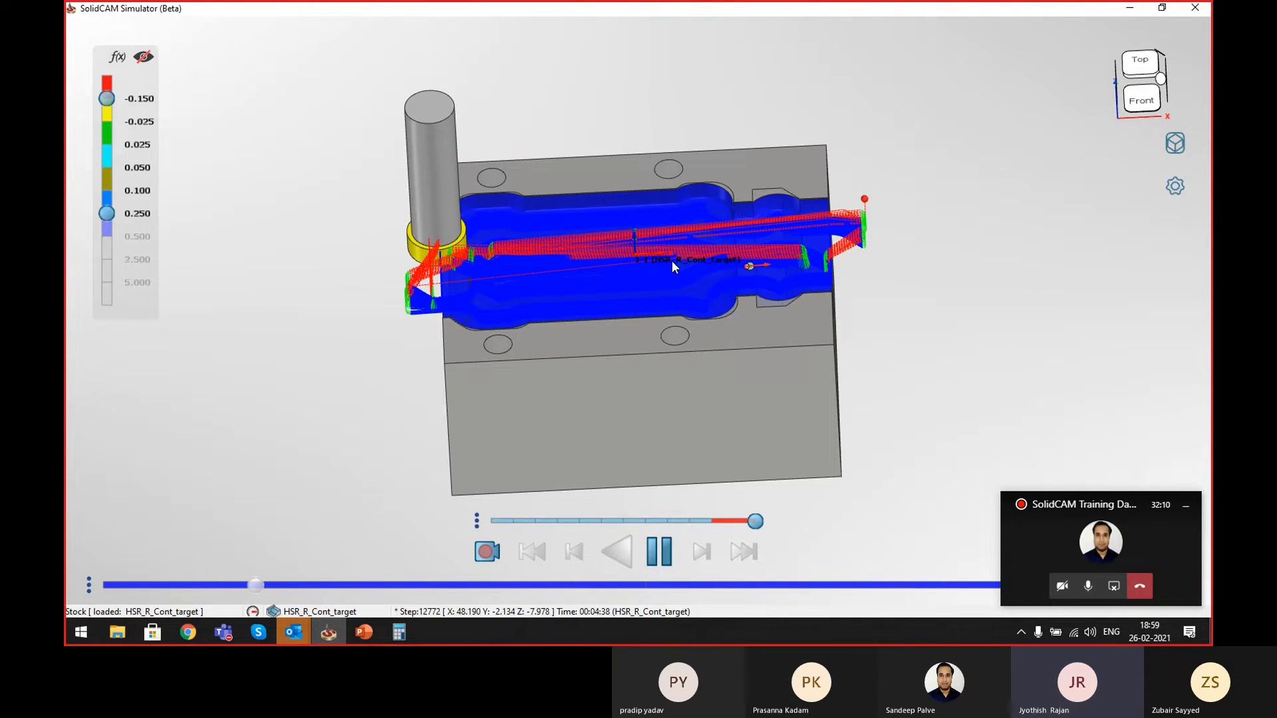
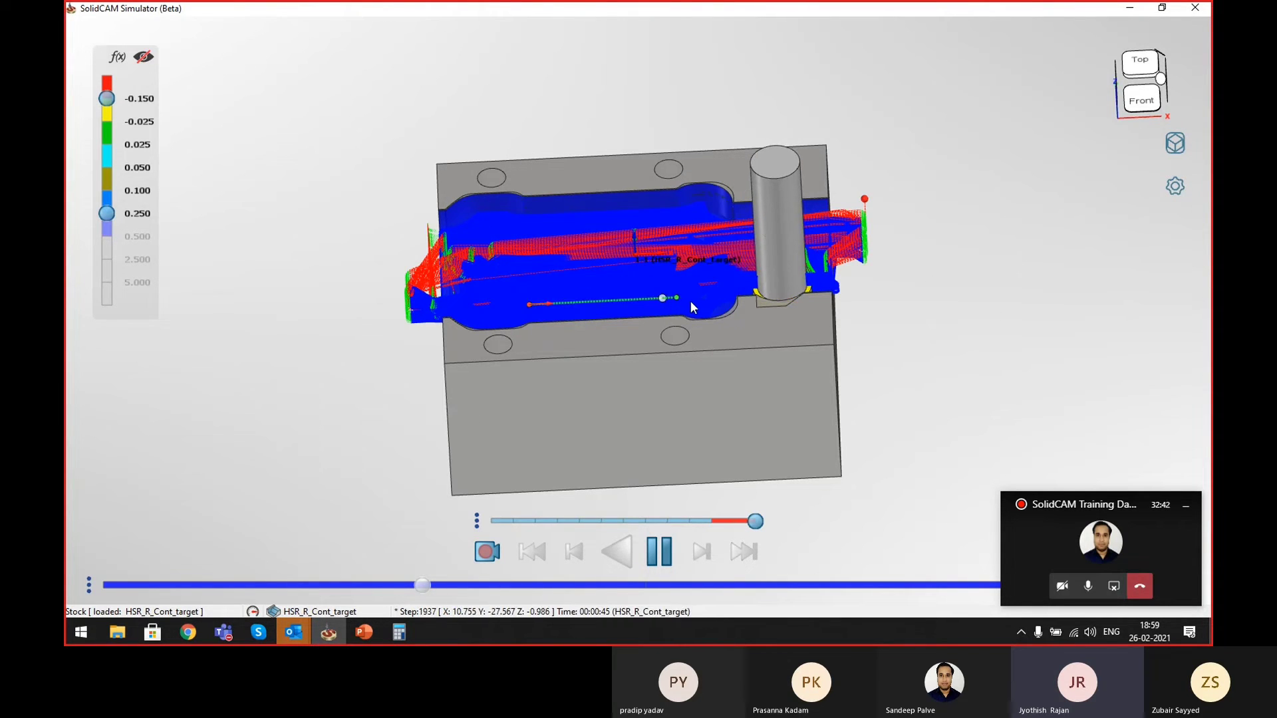
- Hide the toolpath display in the running simulation so only the machined stock and tool are shown
middle_drag(662, 300, 690, 301)
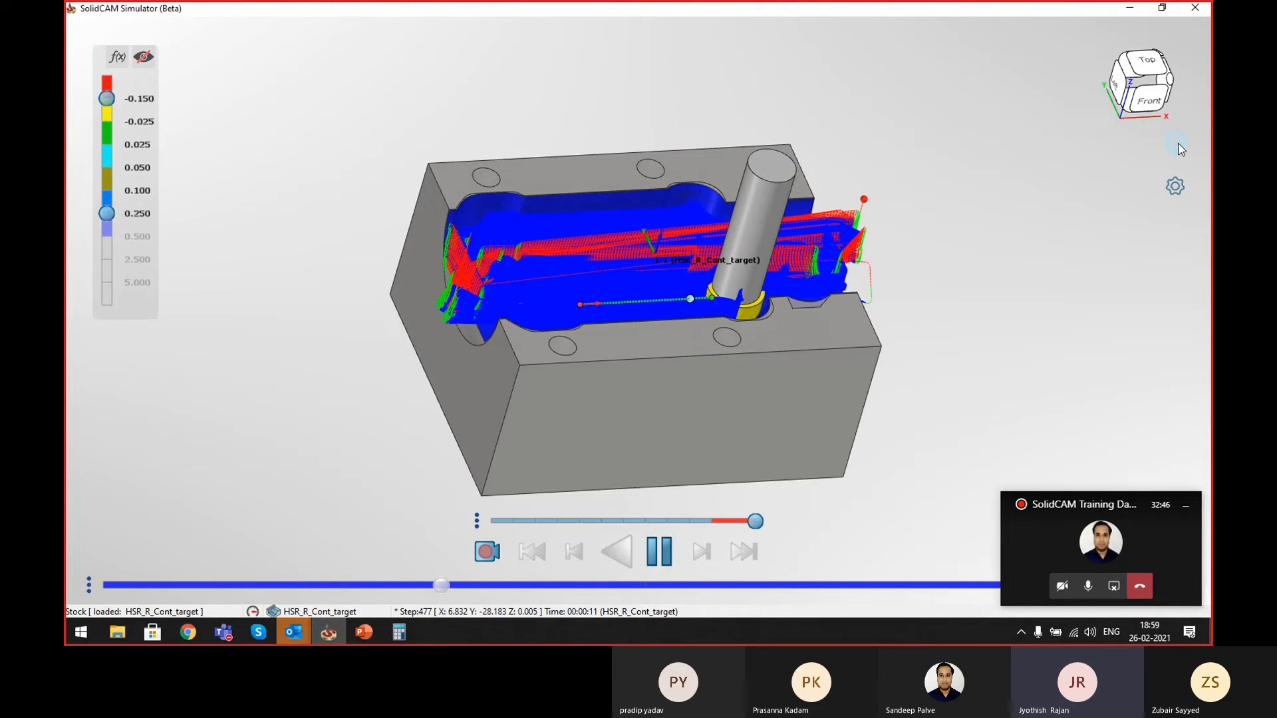
click(1175, 187)
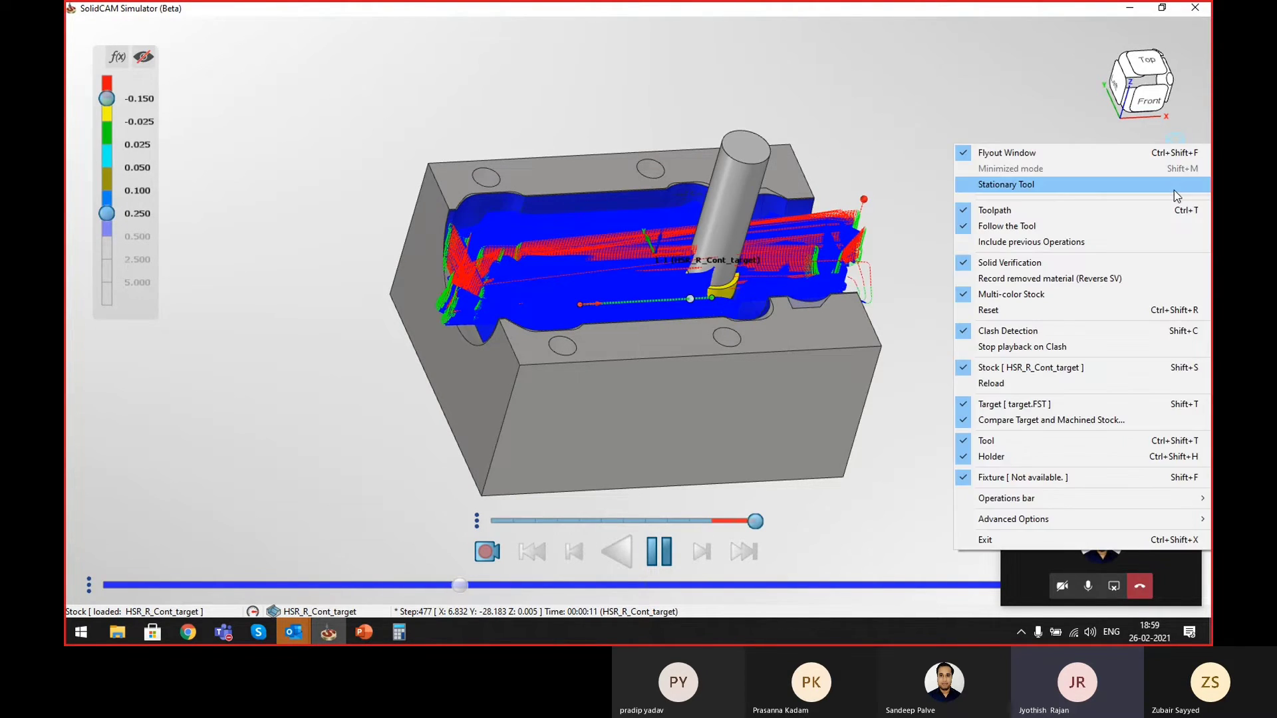
click(967, 211)
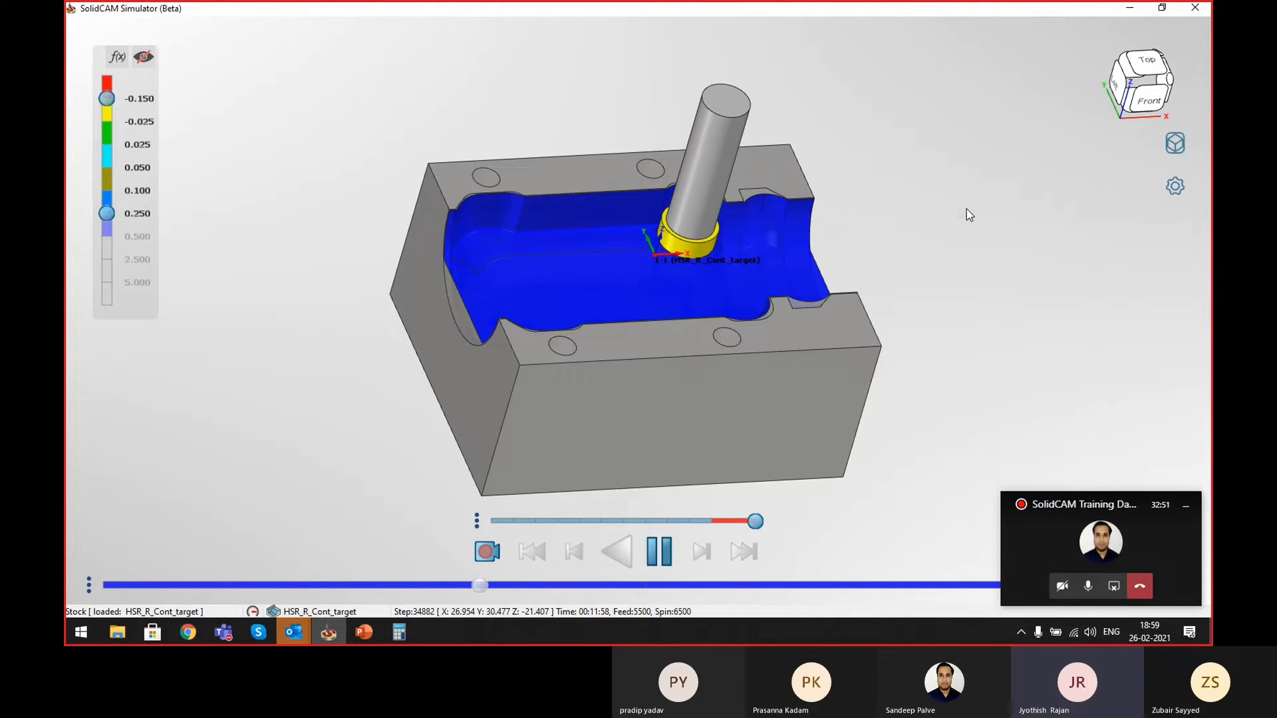
right_click(1176, 187)
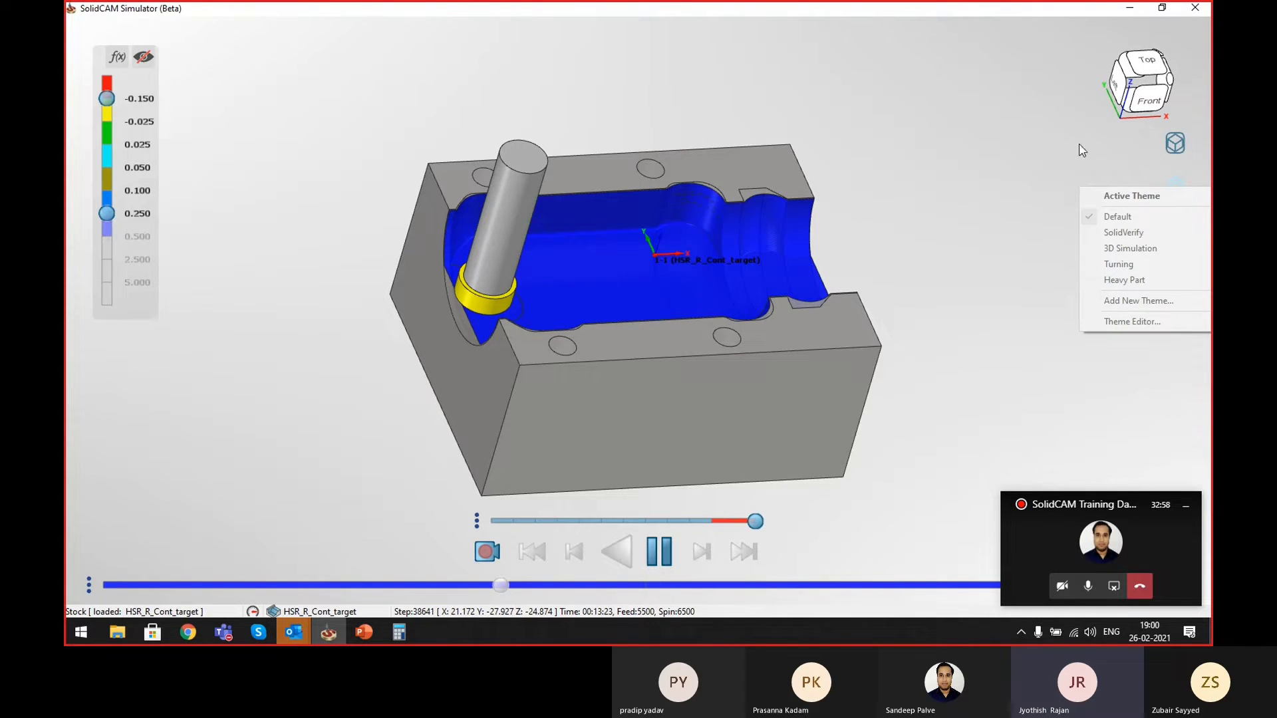
click(991, 147)
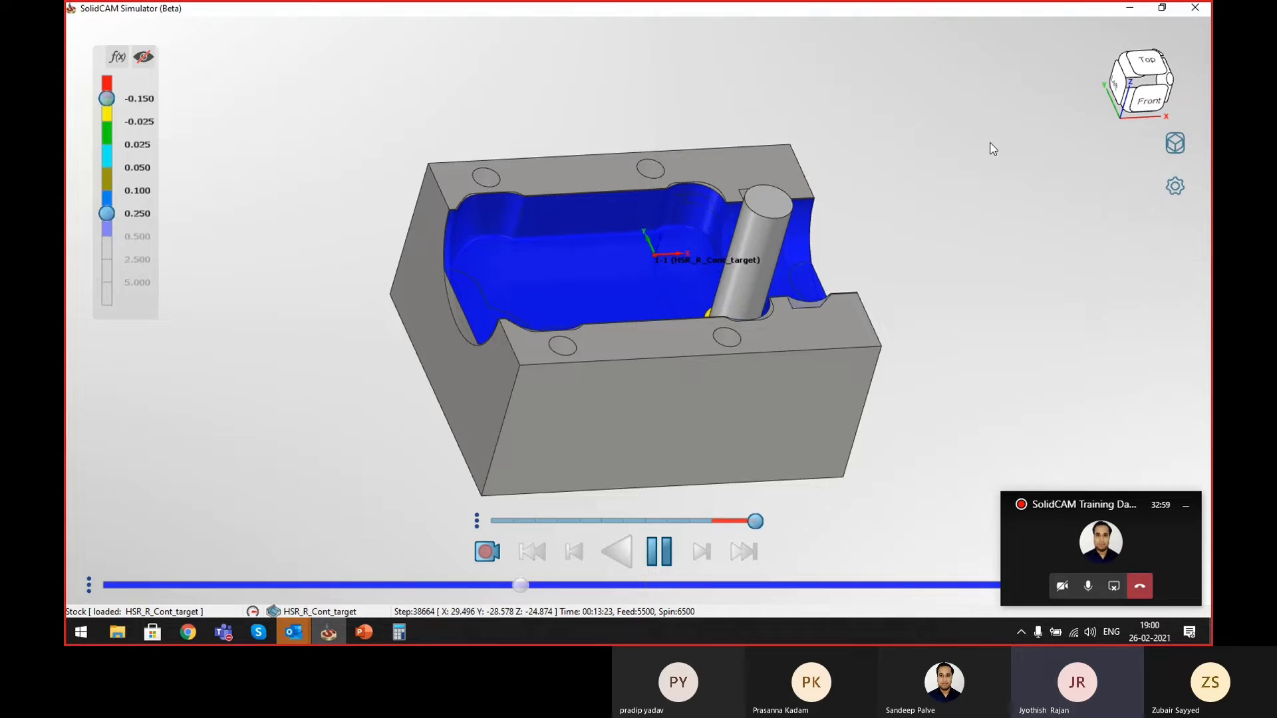
click(1176, 146)
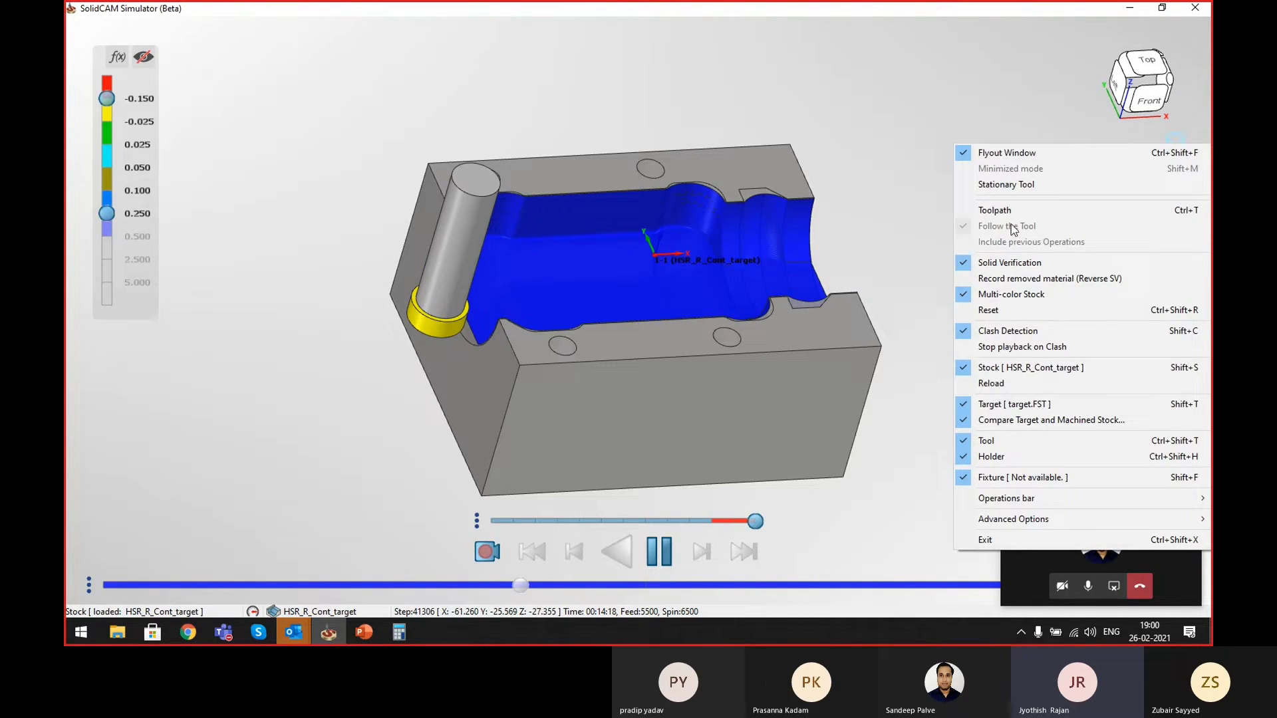
click(889, 123)
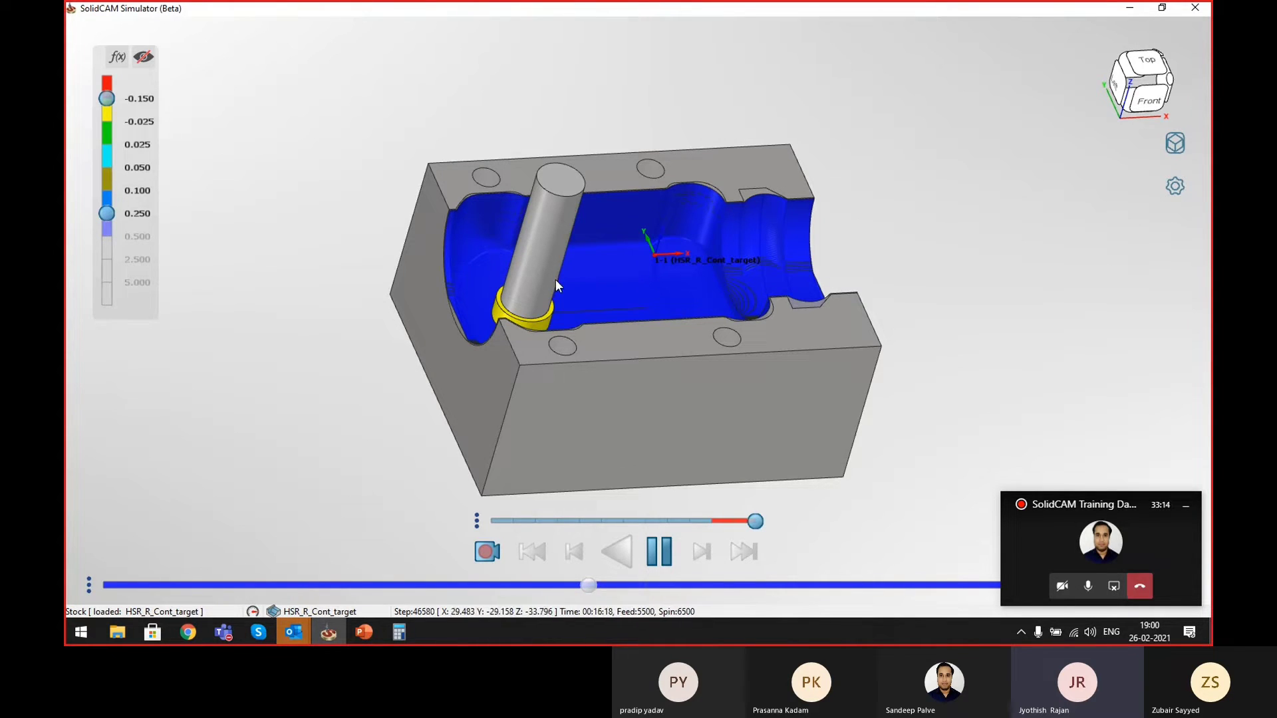
- Move the floating Teams call window clear of the simulation timeline, tilt the block to view its cavity, and minimize the call window
drag(1069, 499, 1080, 431)
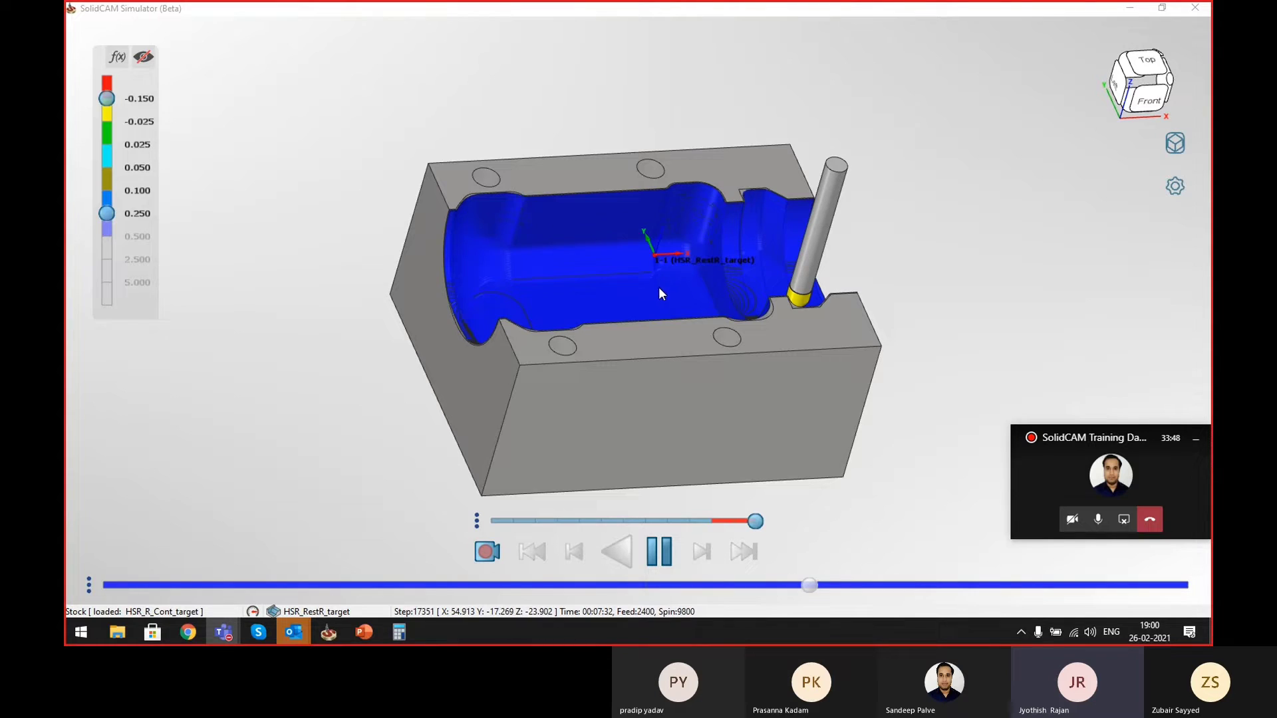
middle_drag(657, 295, 655, 301)
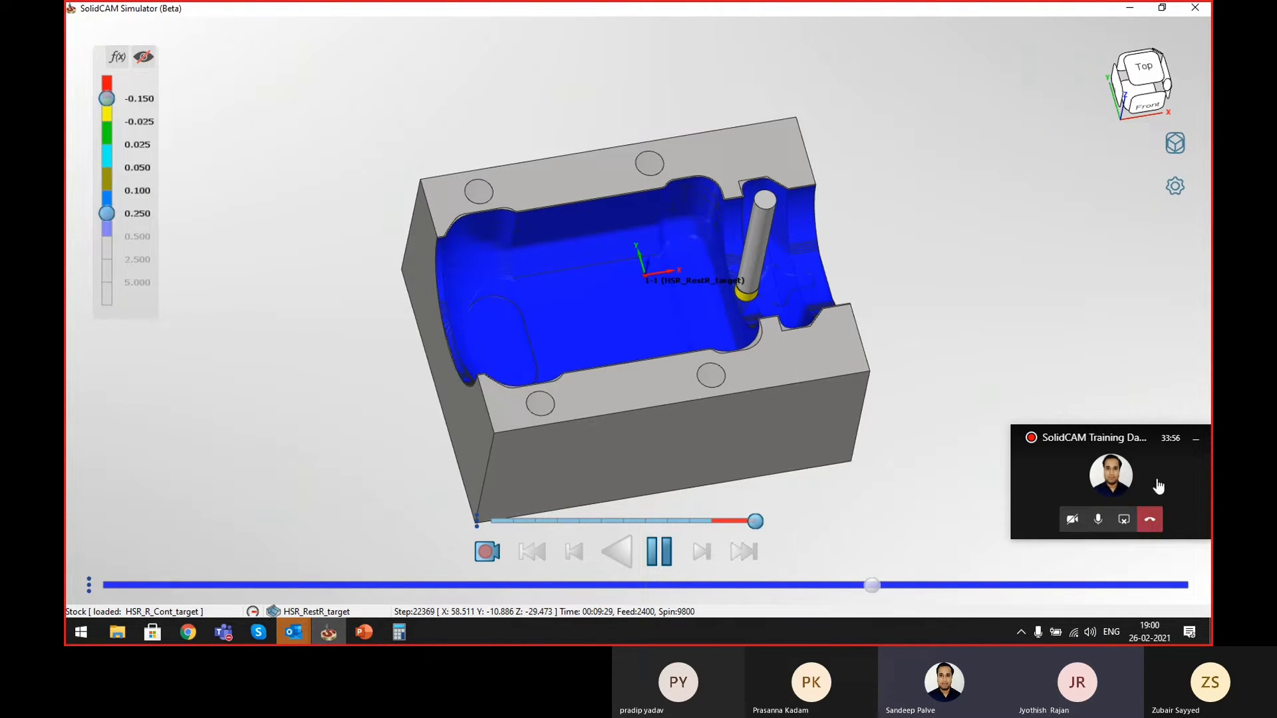
click(1194, 440)
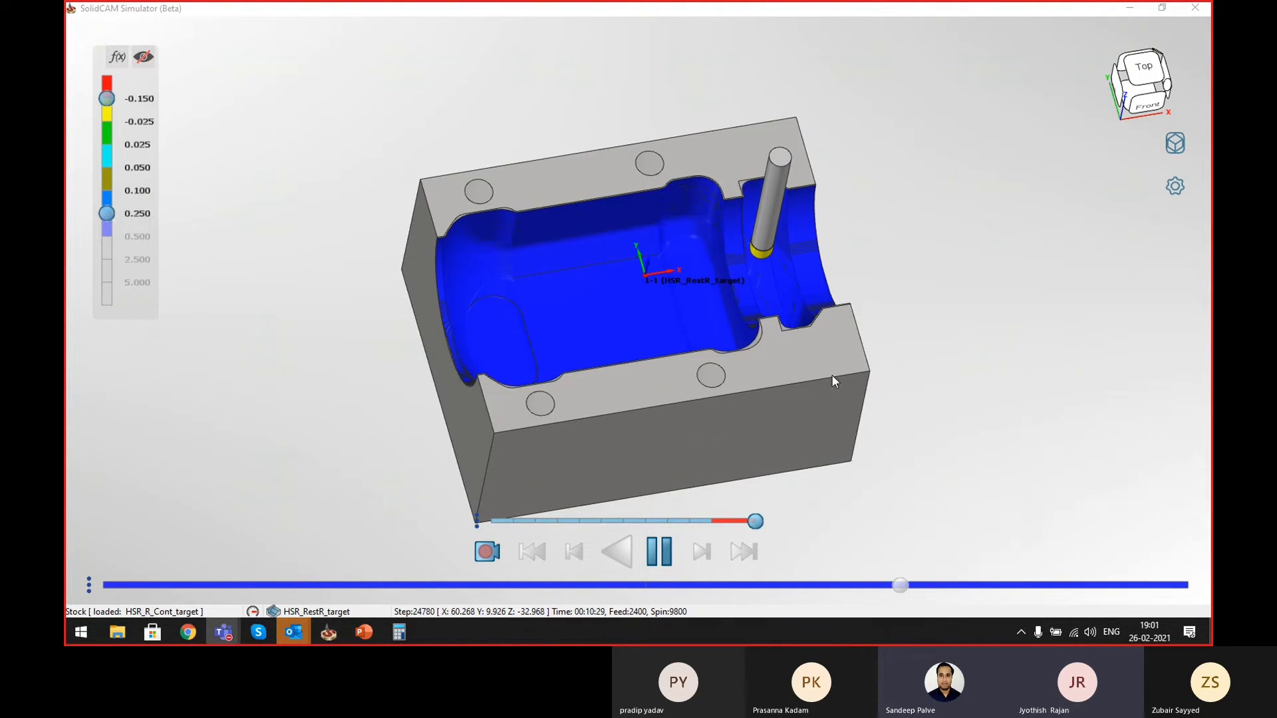
click(848, 366)
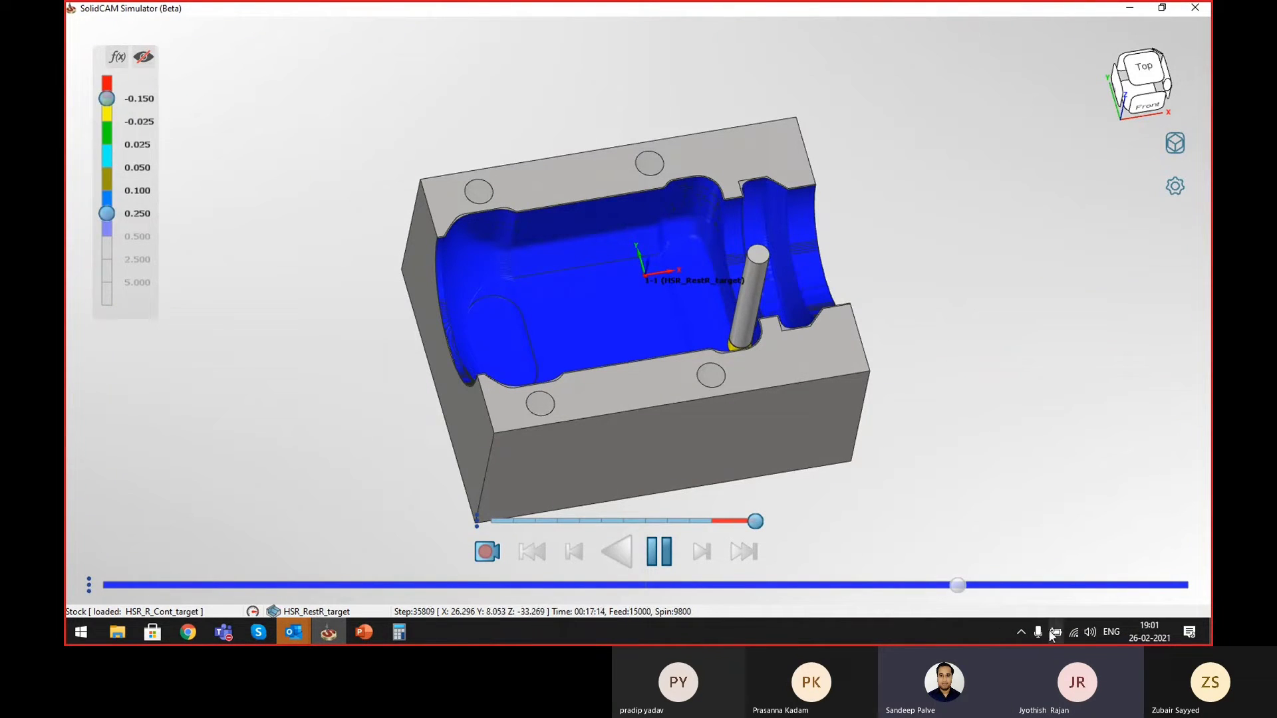
- Switch to the Teams meeting window, review its meeting options, and close them without changes
mouse_move(223, 632)
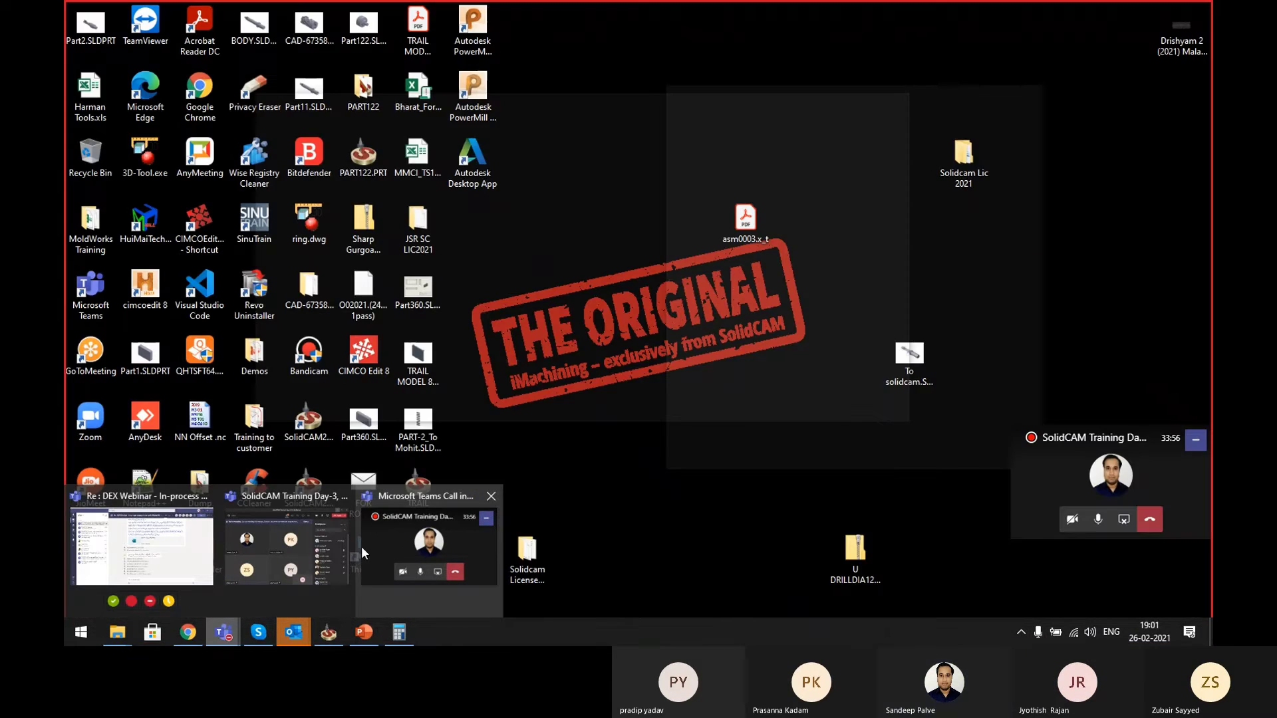
click(361, 546)
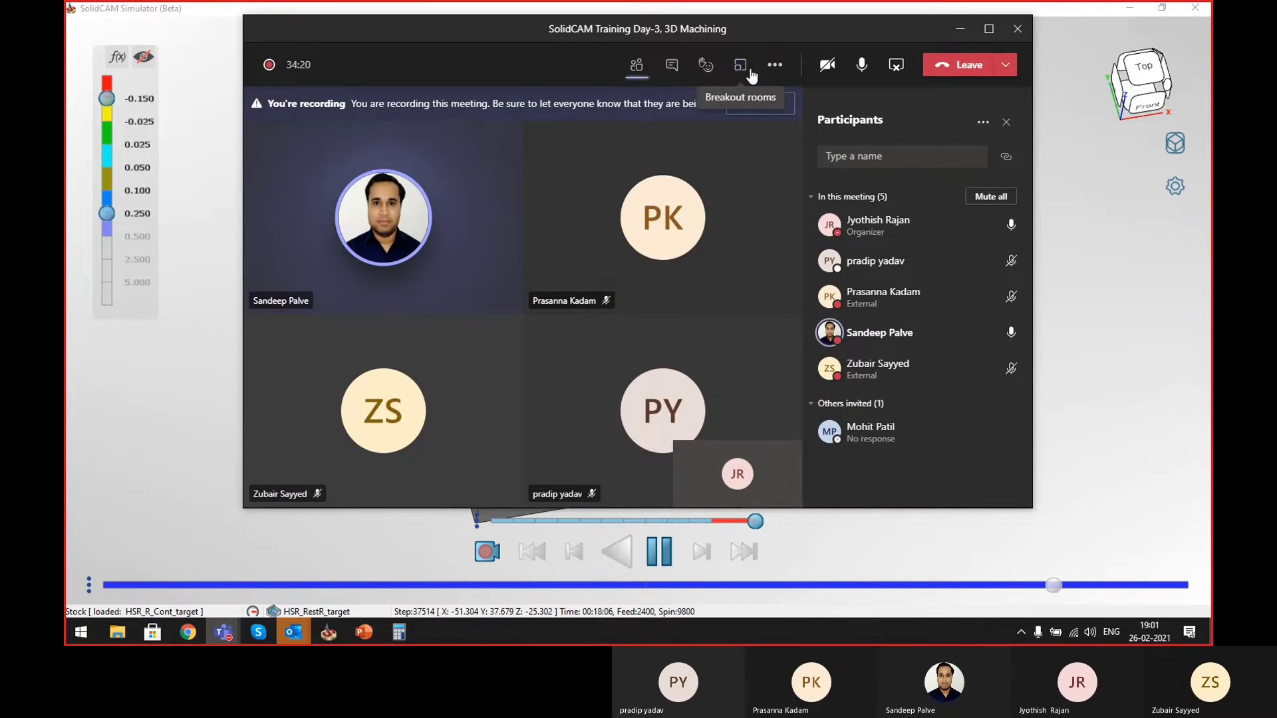
click(778, 65)
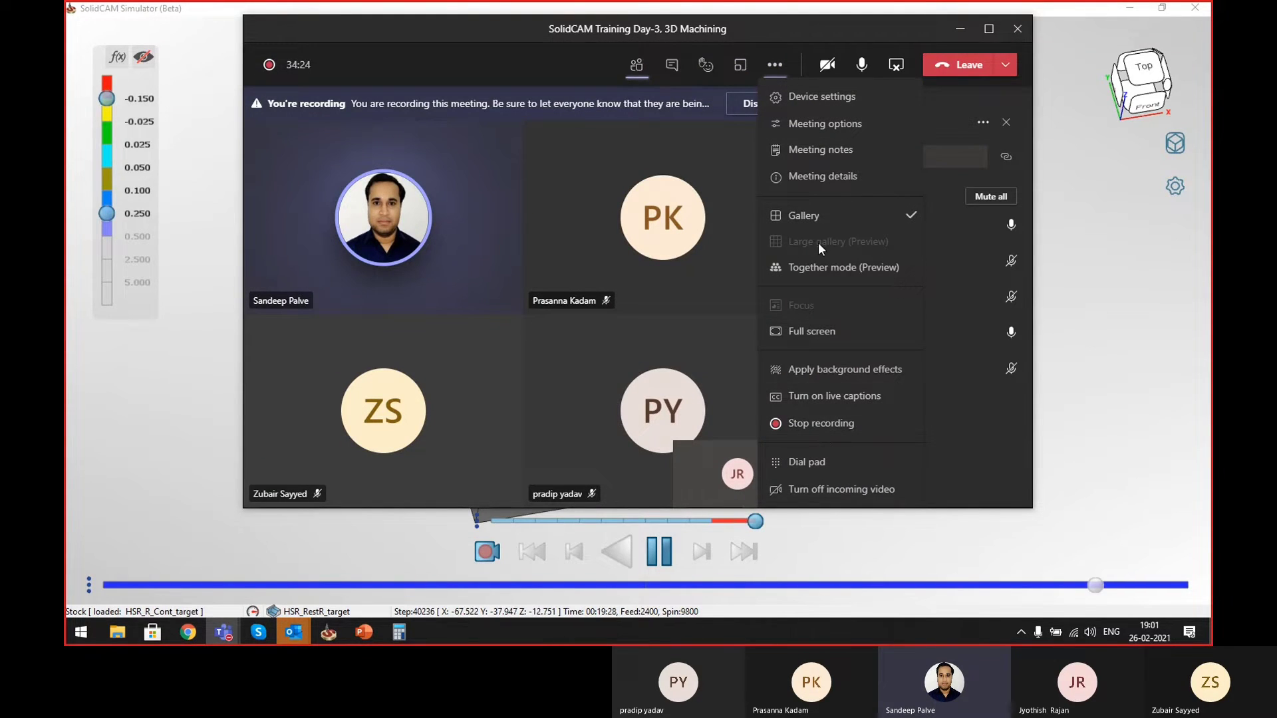
click(818, 125)
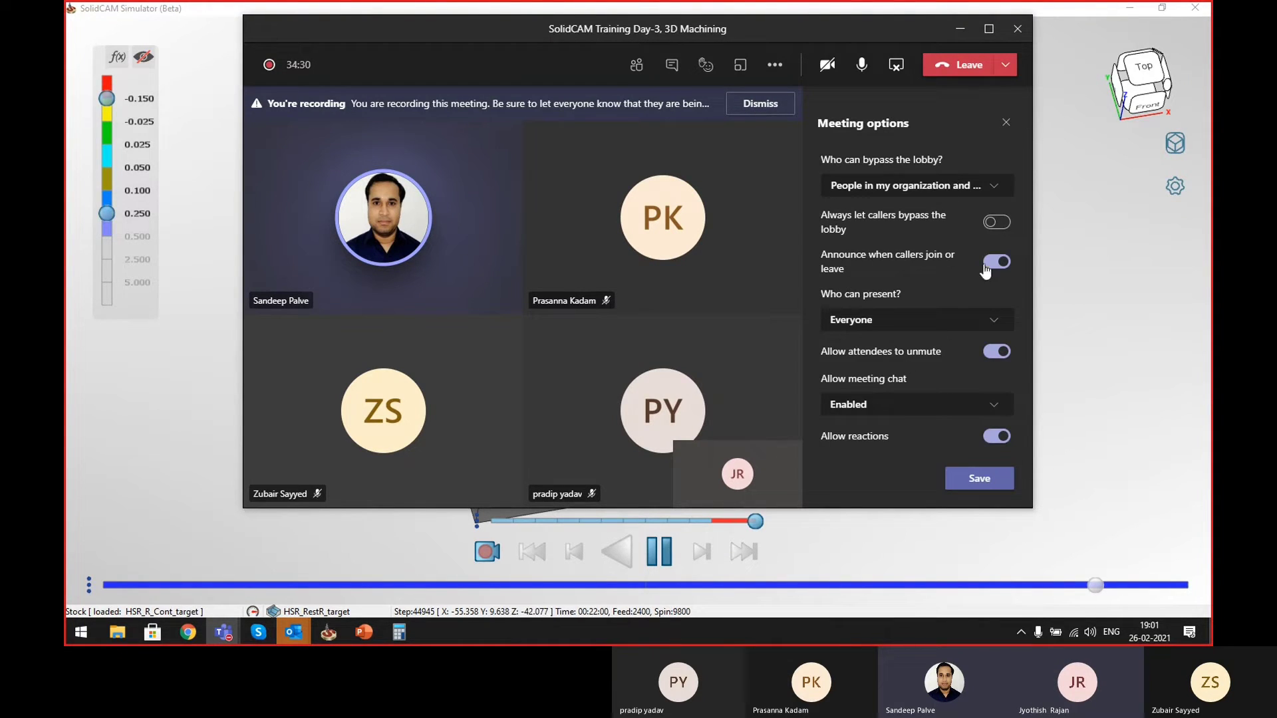
click(1005, 123)
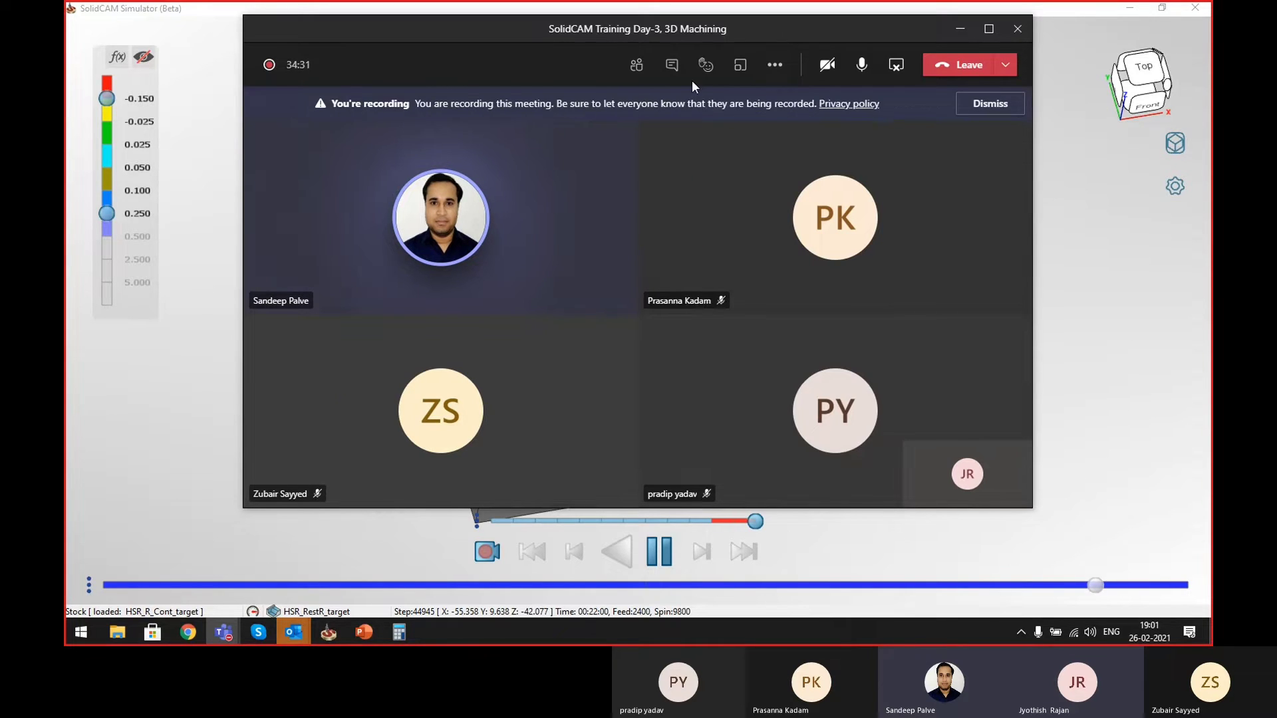
- Check the call's speaker, microphone and audio device settings in Teams, then minimize the meeting and its floating call window
click(775, 64)
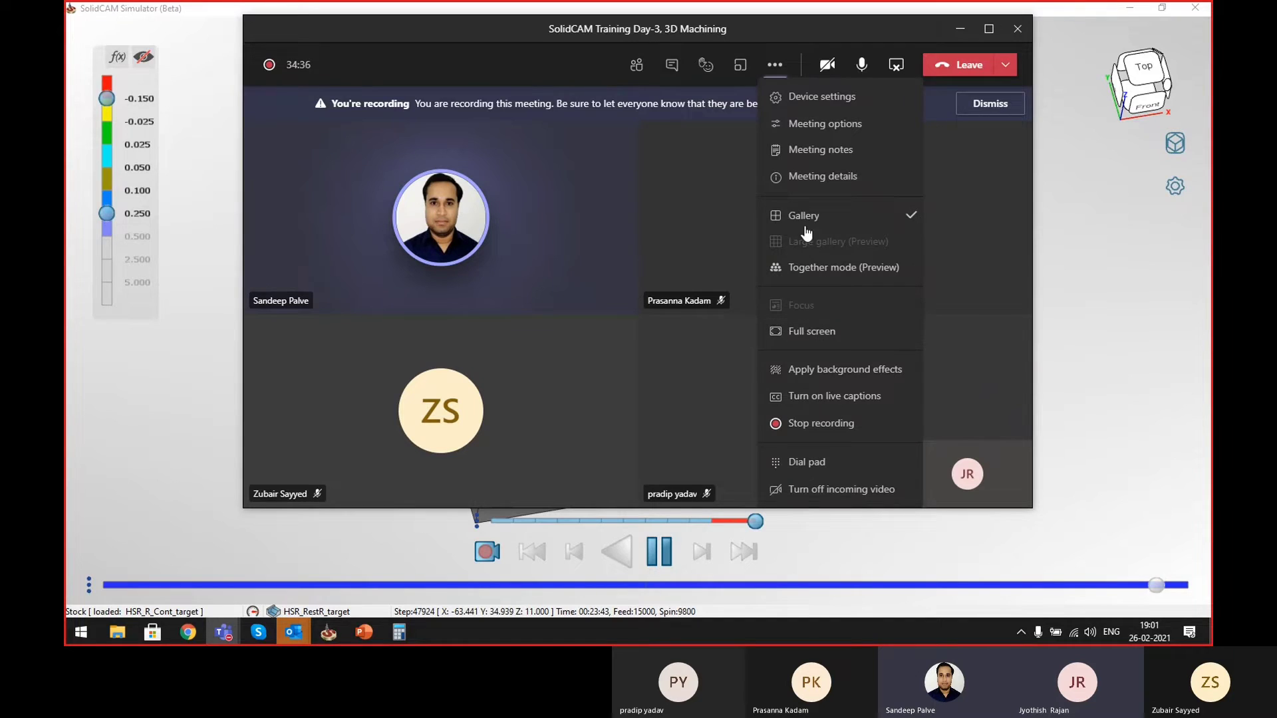
click(824, 98)
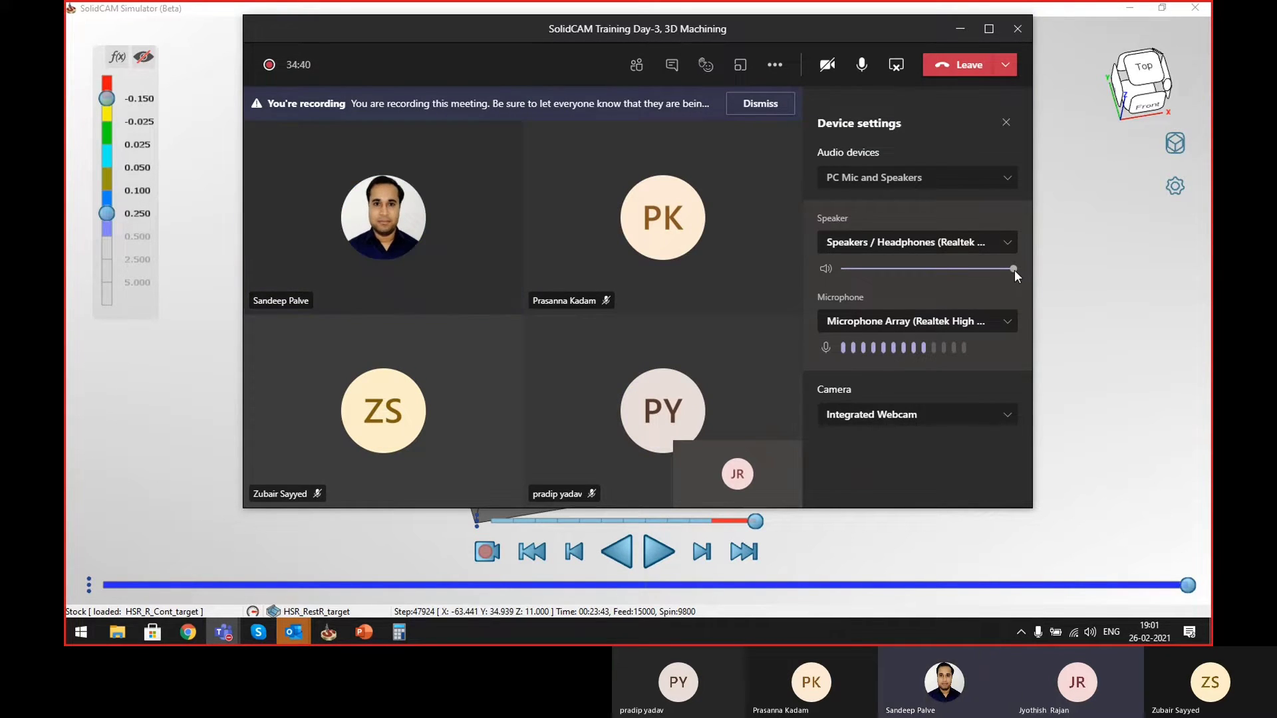
click(1005, 322)
click(991, 301)
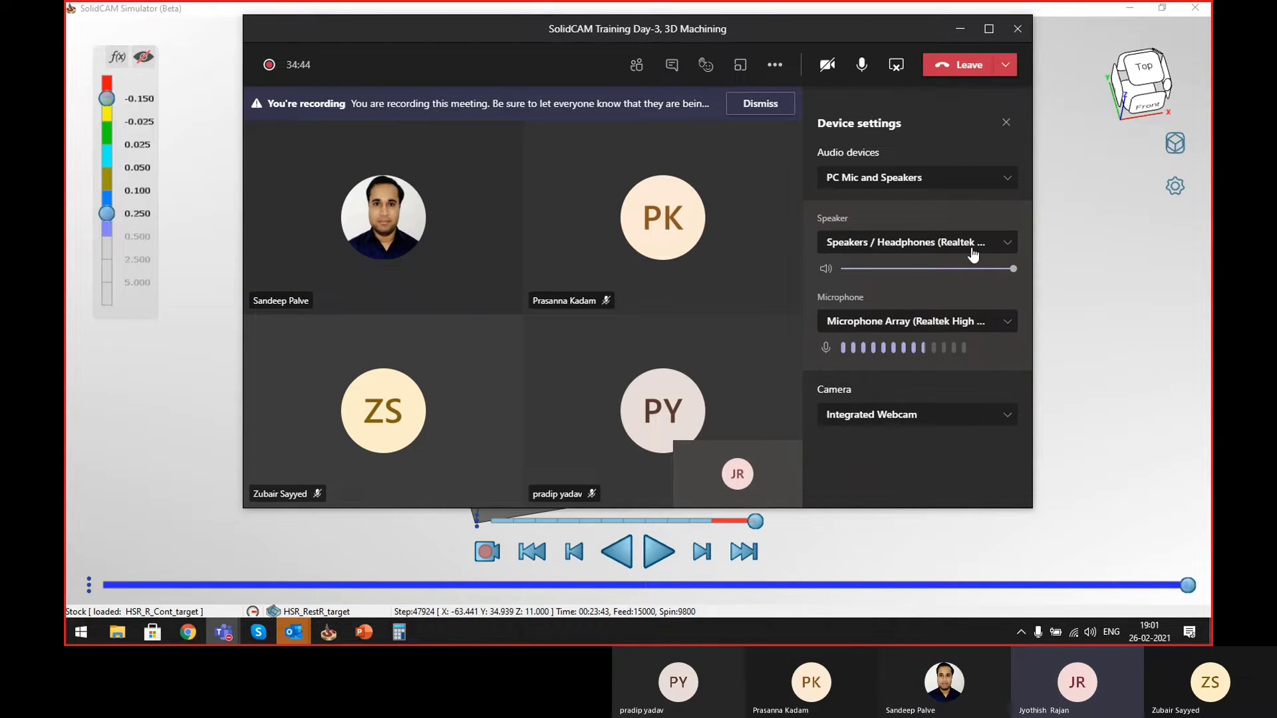
click(974, 178)
click(931, 153)
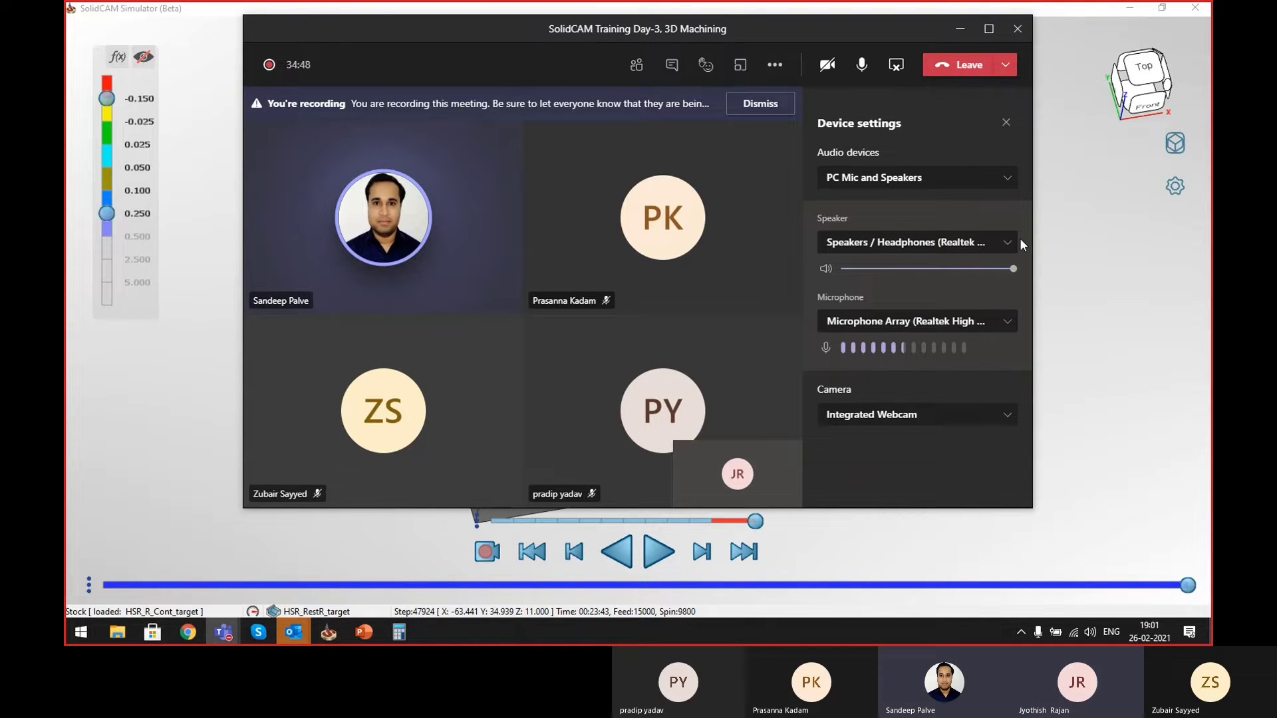
click(1007, 125)
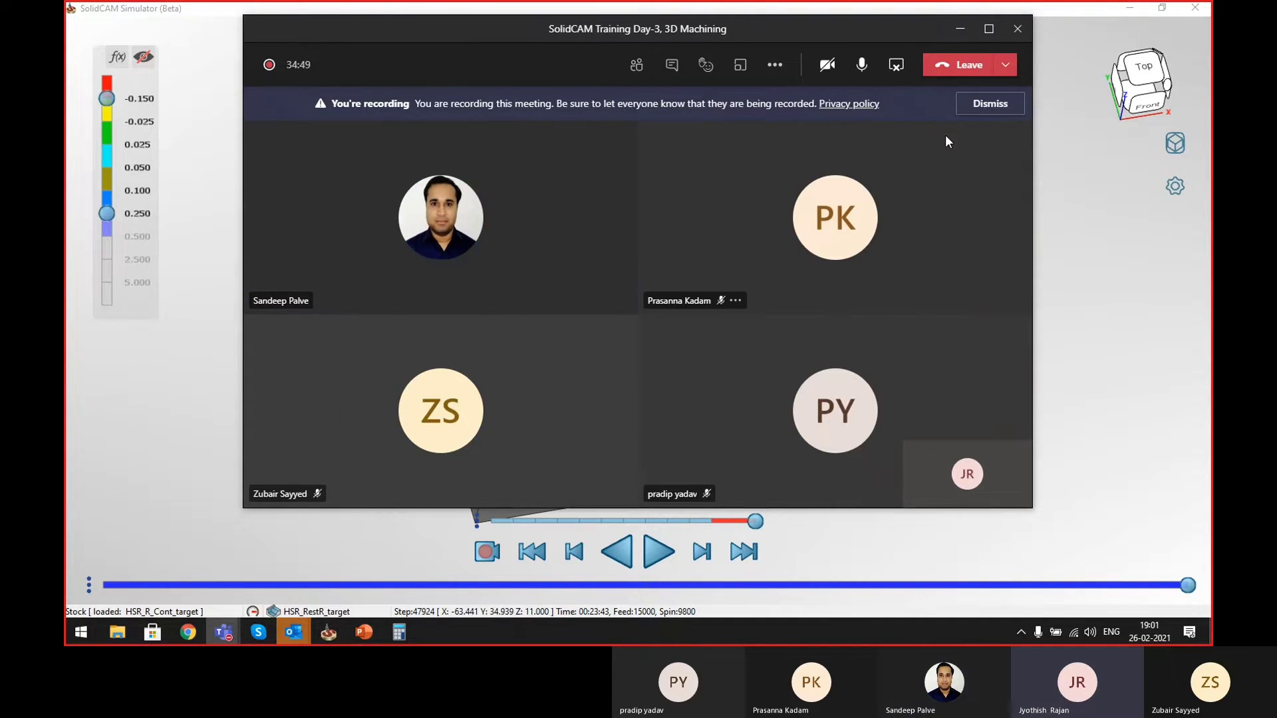
click(959, 30)
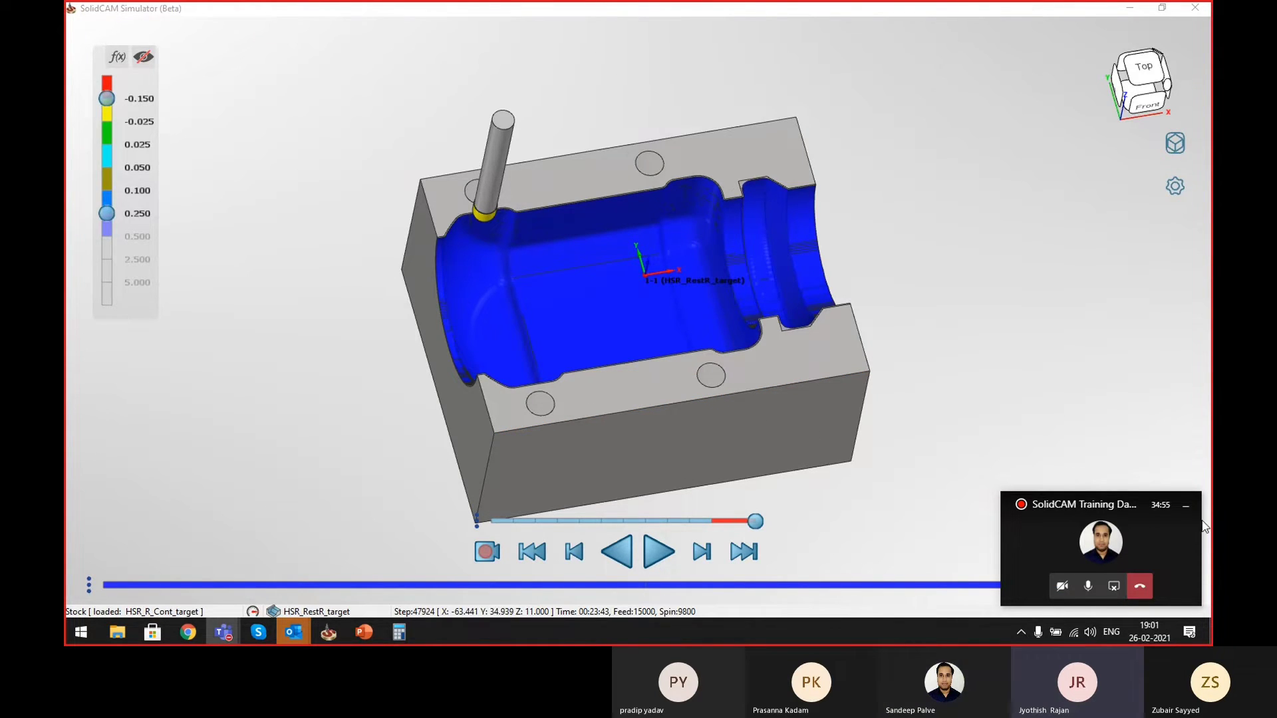
click(1186, 506)
- Show the deviation colours on the simulated die block and extend their upper limit to 2.500 to inspect the remaining stock in the cavity
middle_drag(687, 281, 692, 291)
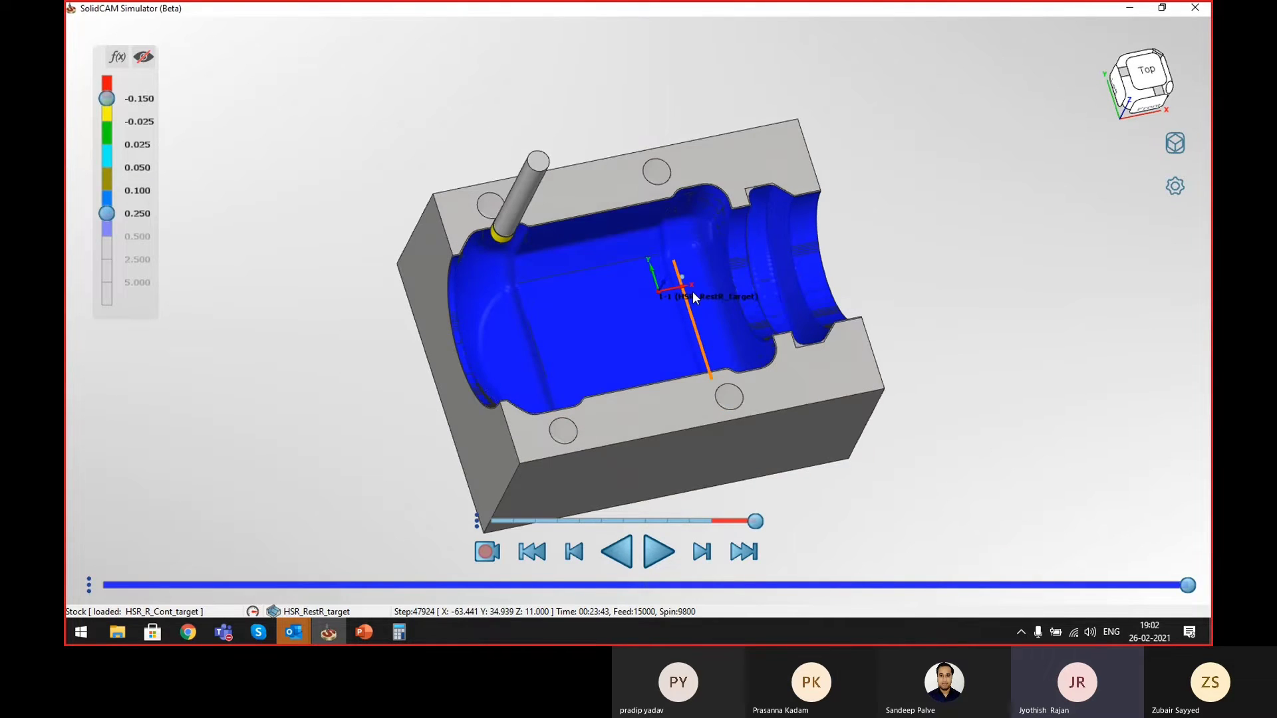
scroll(625, 266, down, 1)
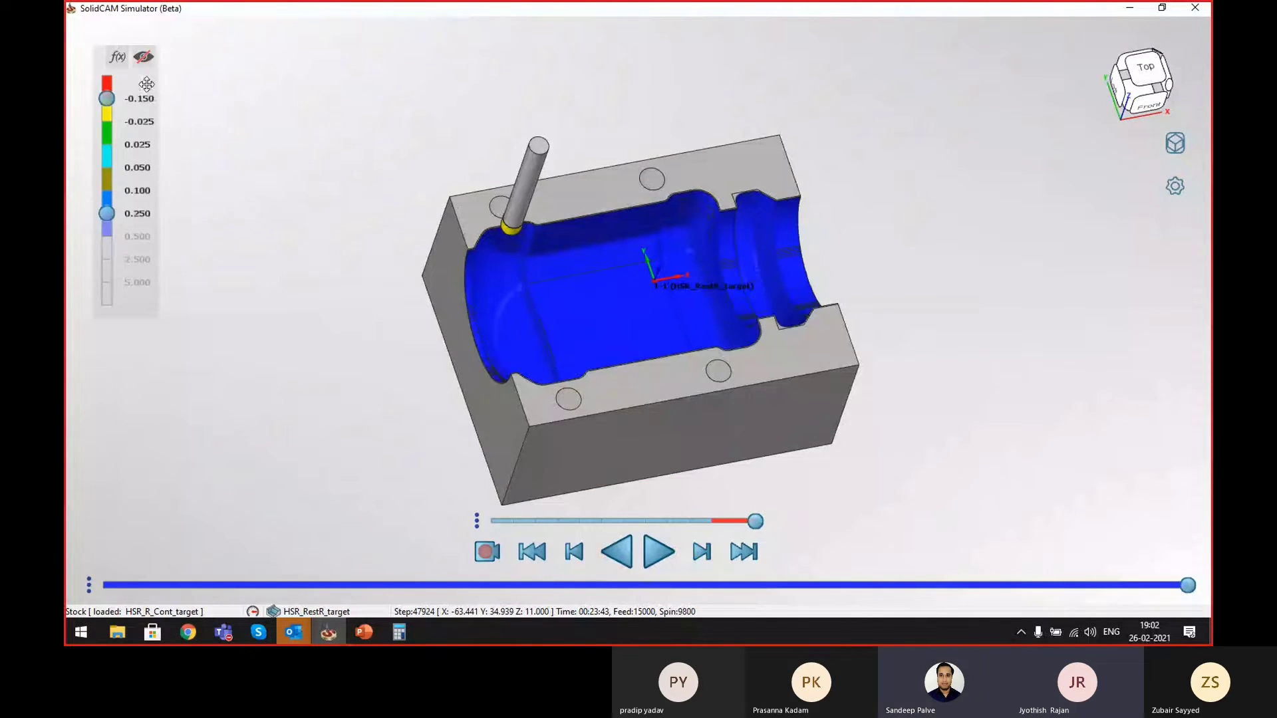
click(145, 60)
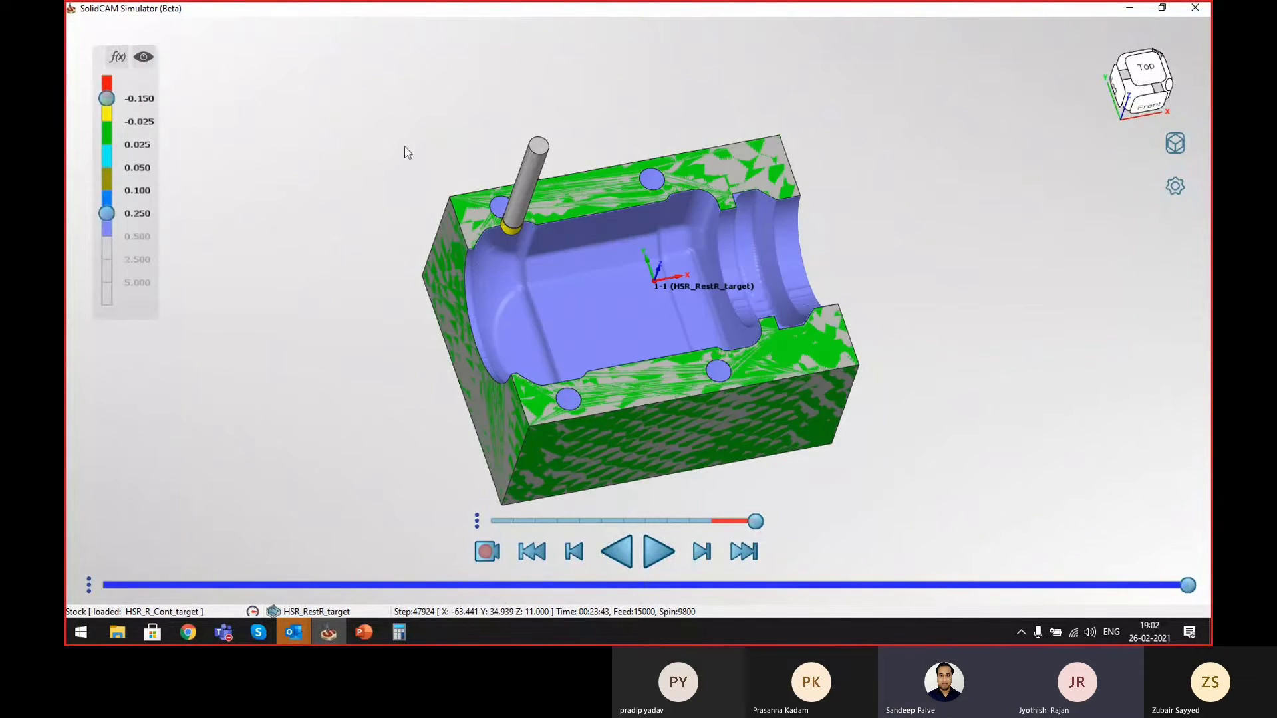
middle_drag(539, 298, 543, 297)
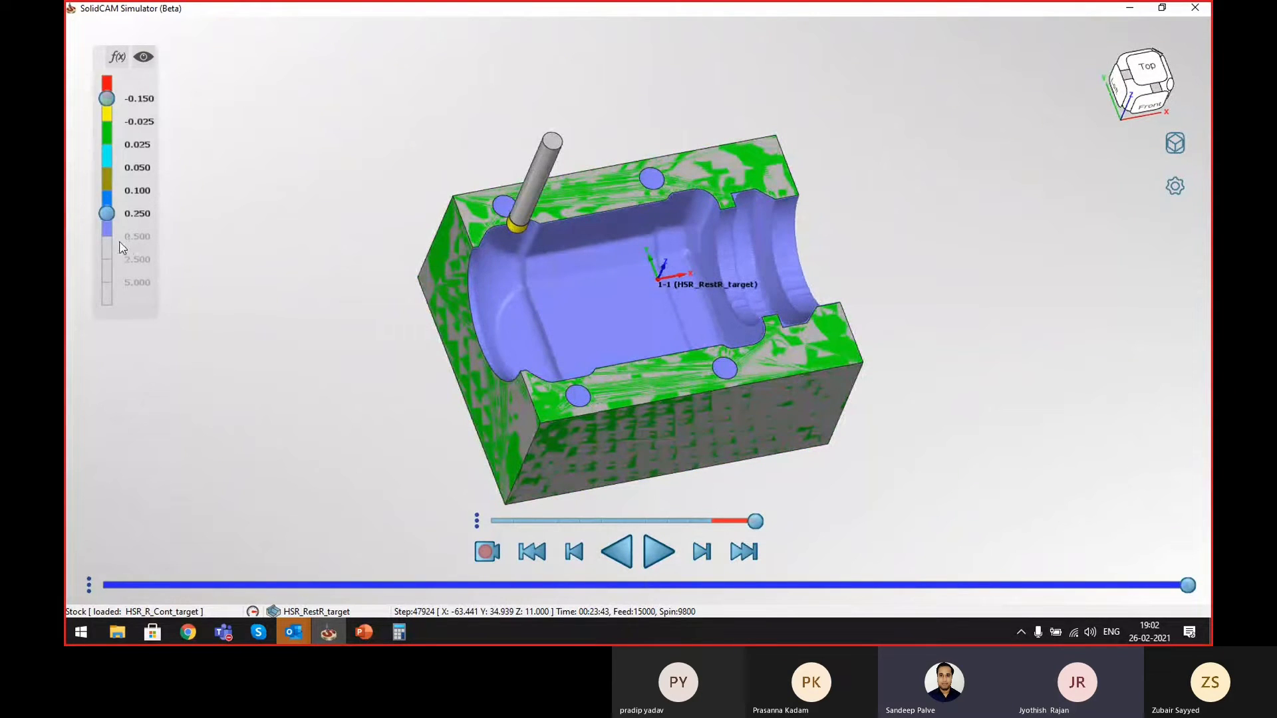
drag(112, 228, 114, 265)
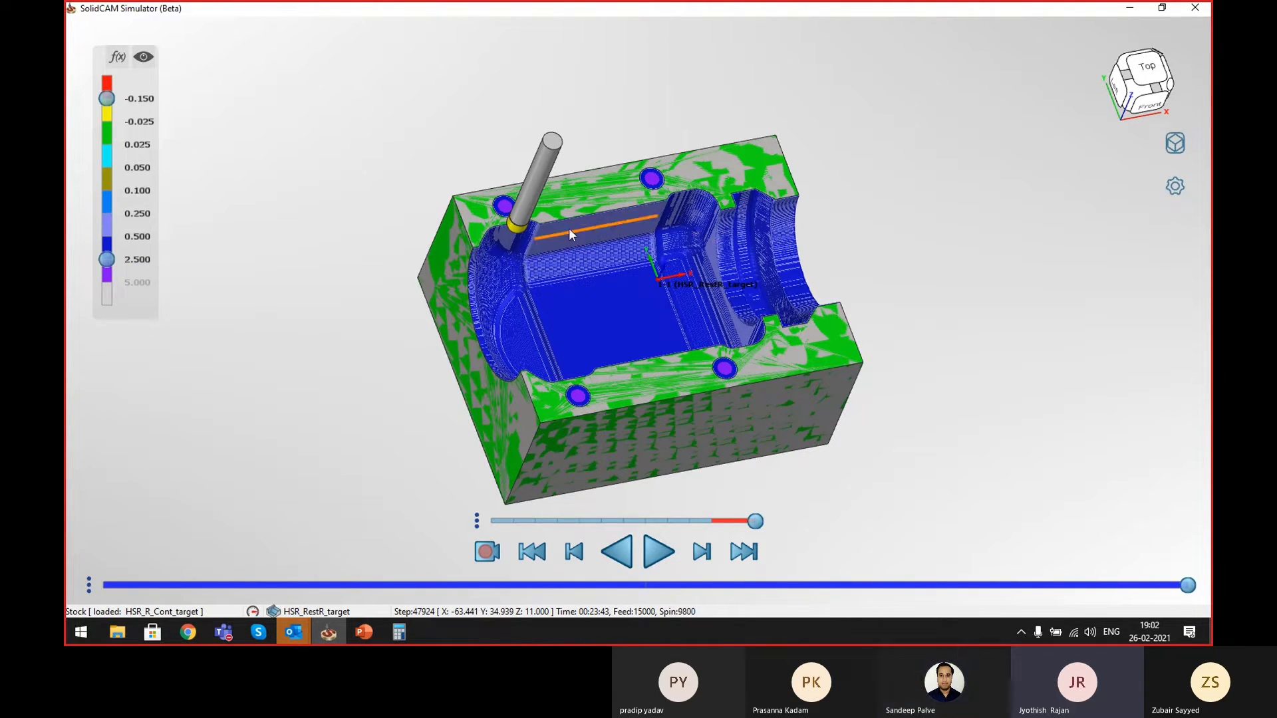
middle_drag(610, 253, 768, 272)
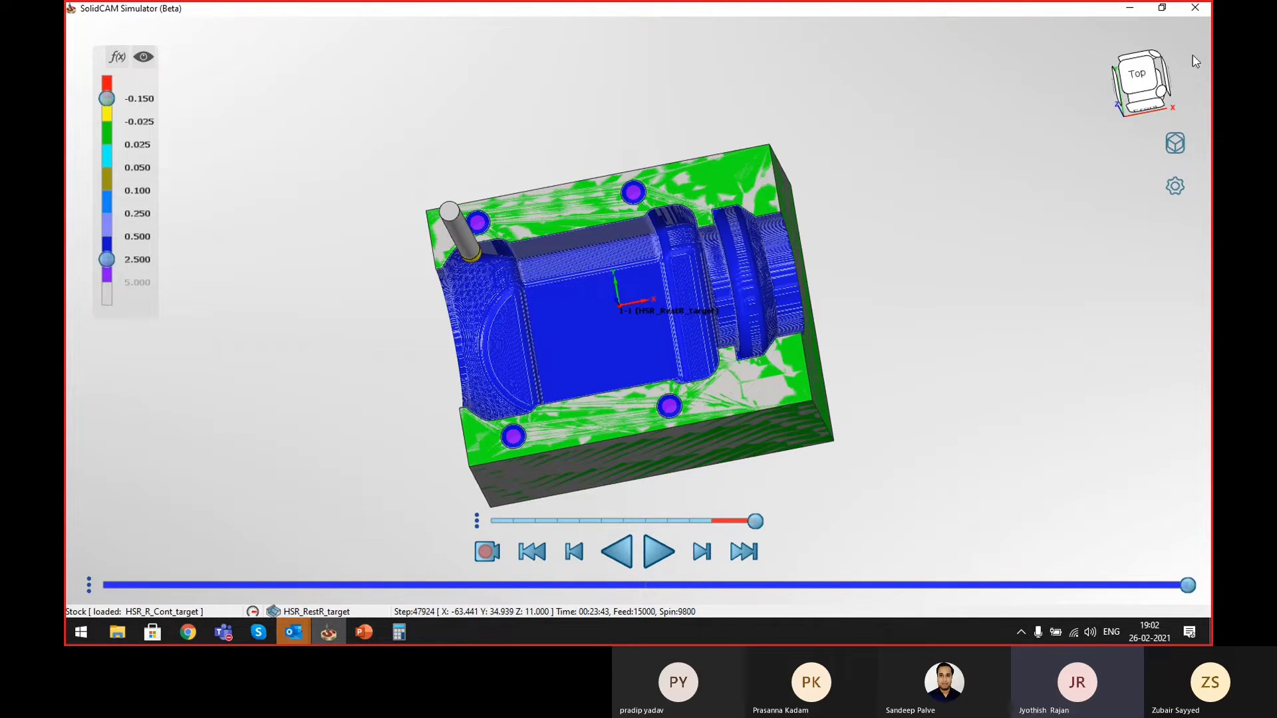
- Close the SolidCAM Simulator and widen the CAM tree so the full operation names can be read
click(1195, 9)
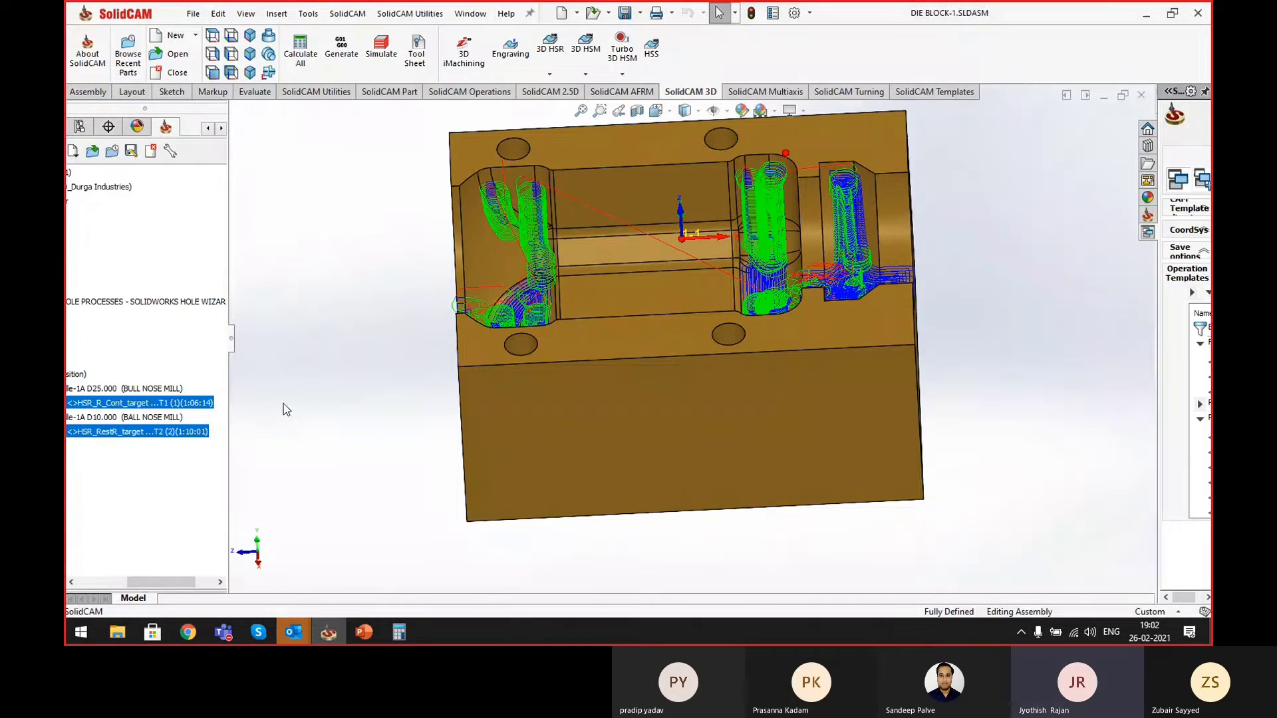
drag(161, 582, 111, 582)
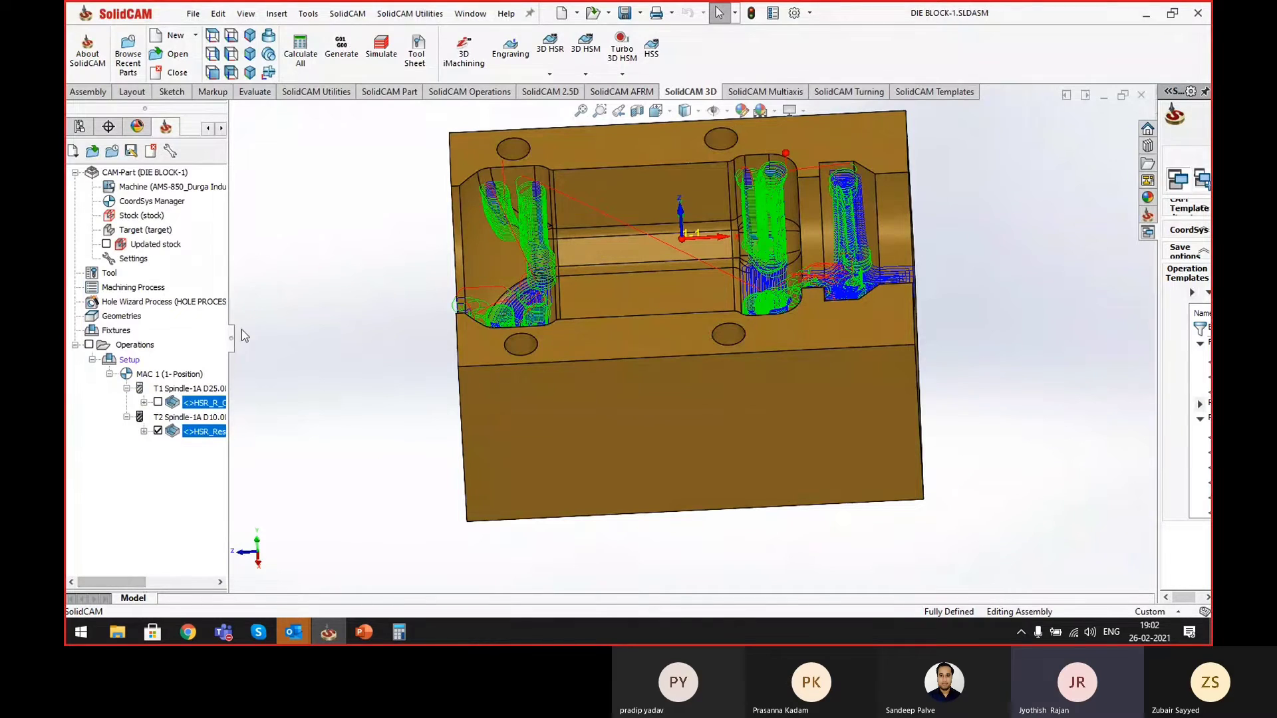
drag(231, 343, 318, 343)
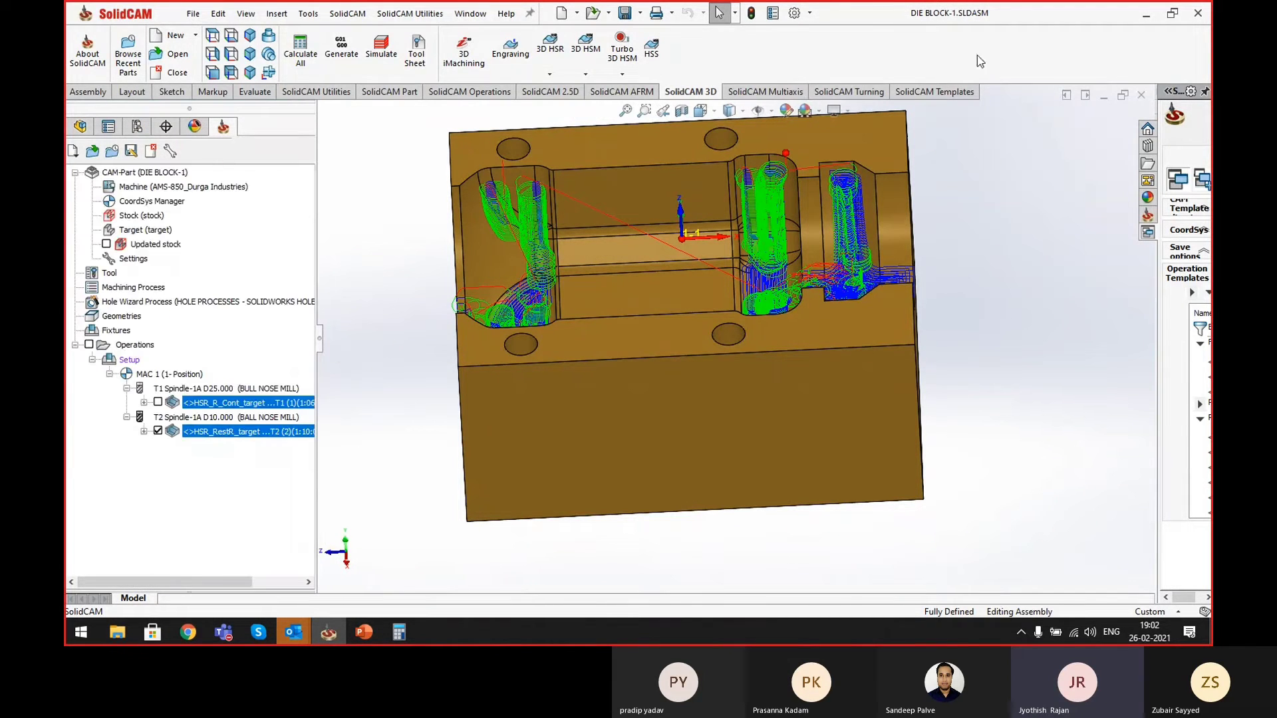
- Restore the floating Teams call window, mute and unmute the microphone, and return to the die block assembly
mouse_move(224, 632)
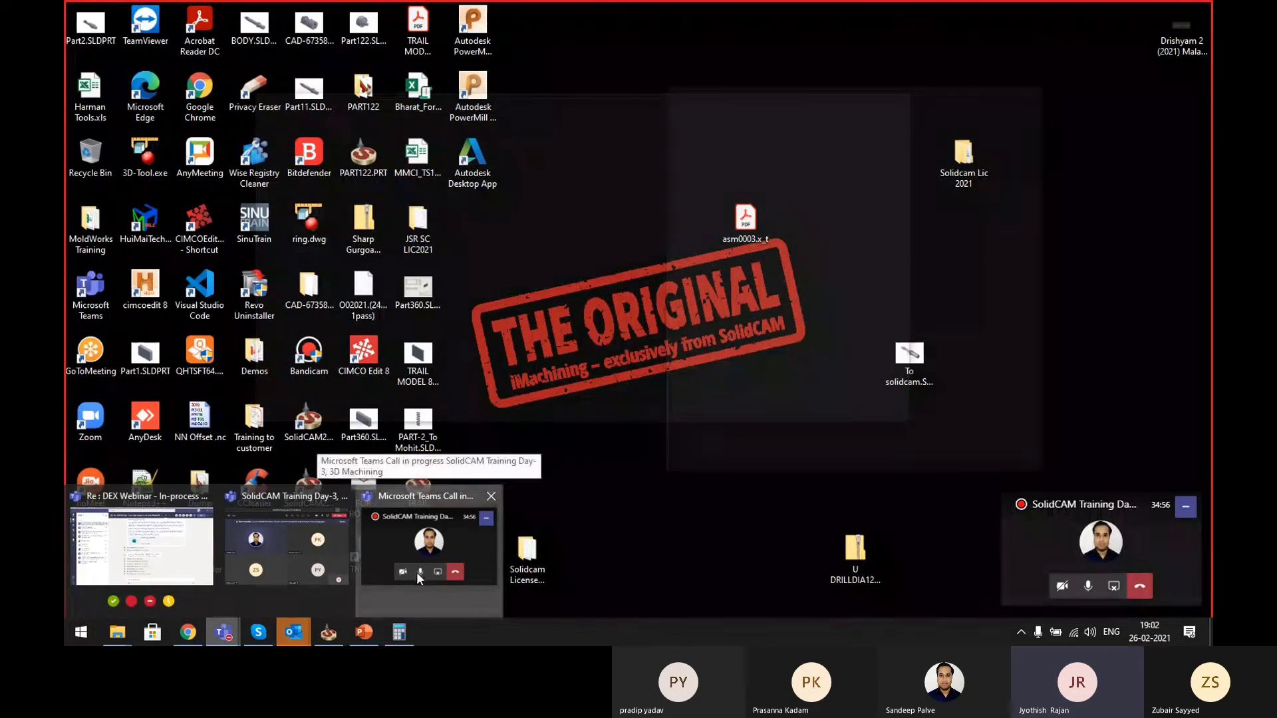
click(416, 572)
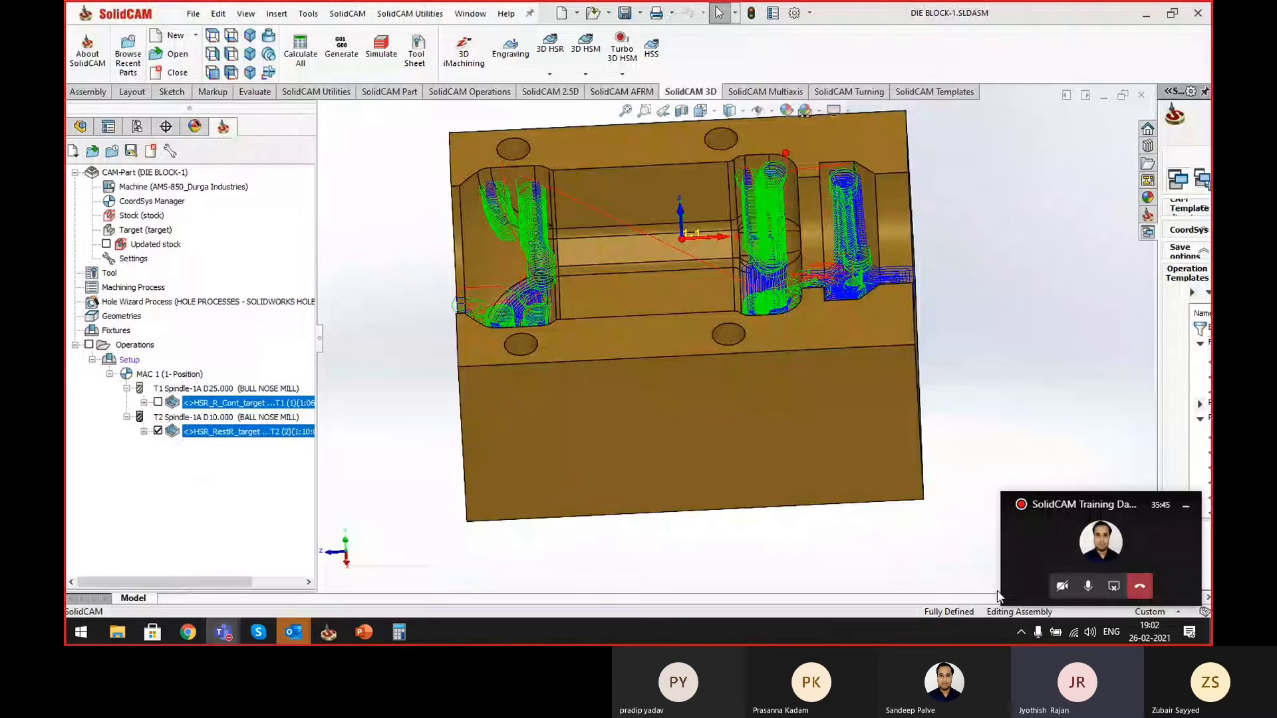
click(1088, 586)
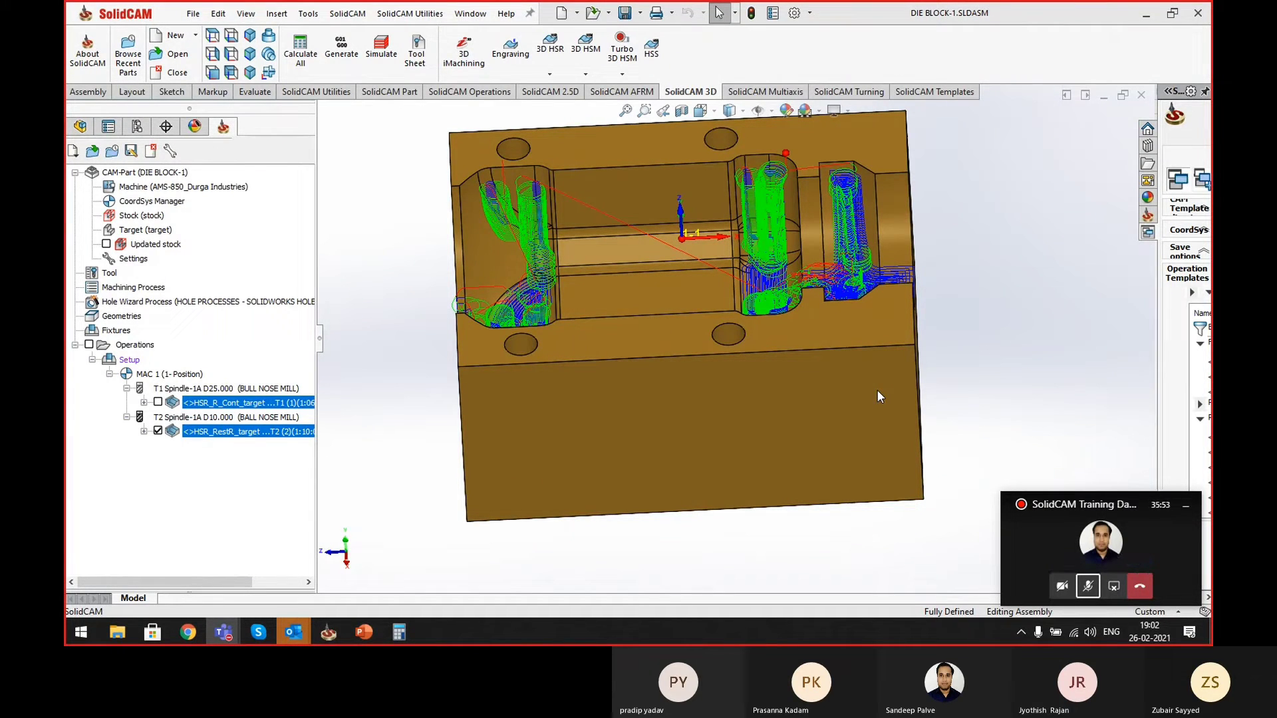
click(1090, 589)
click(1033, 241)
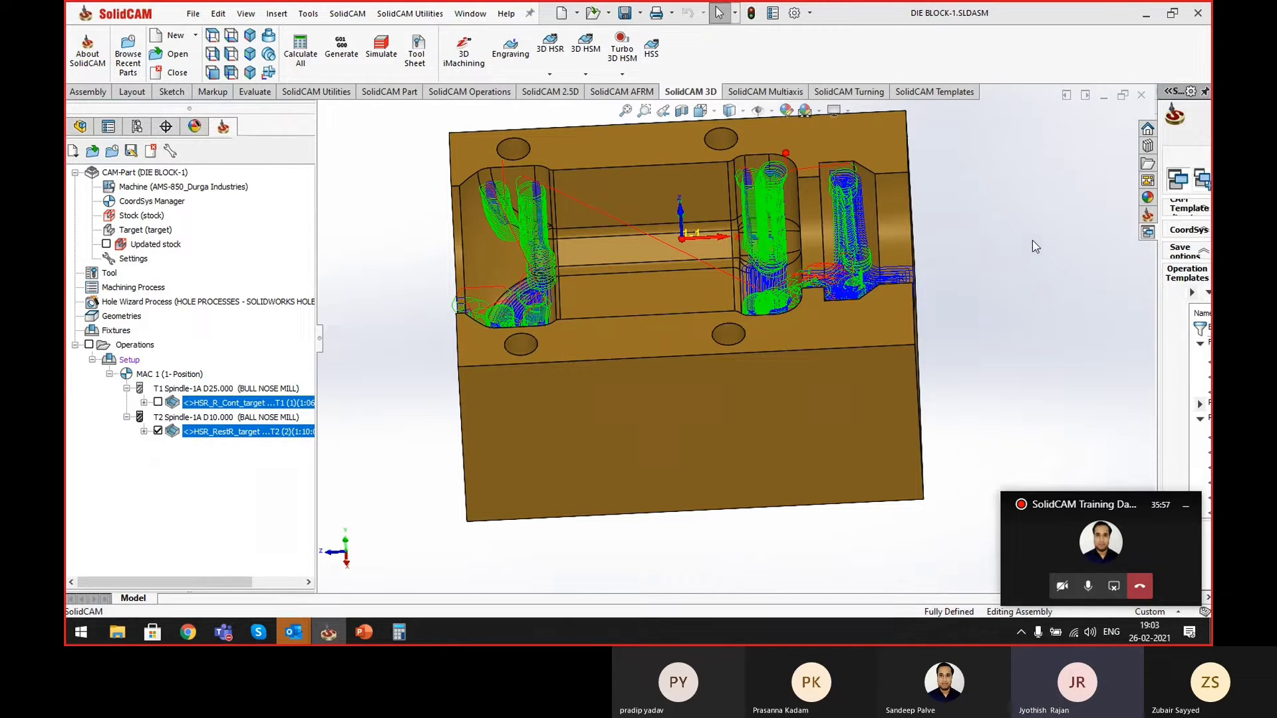
- Hide the toolpath of the D10 HSR rest roughing operation and save a copy of that operation for editing
middle_drag(920, 265, 931, 292)
click(157, 431)
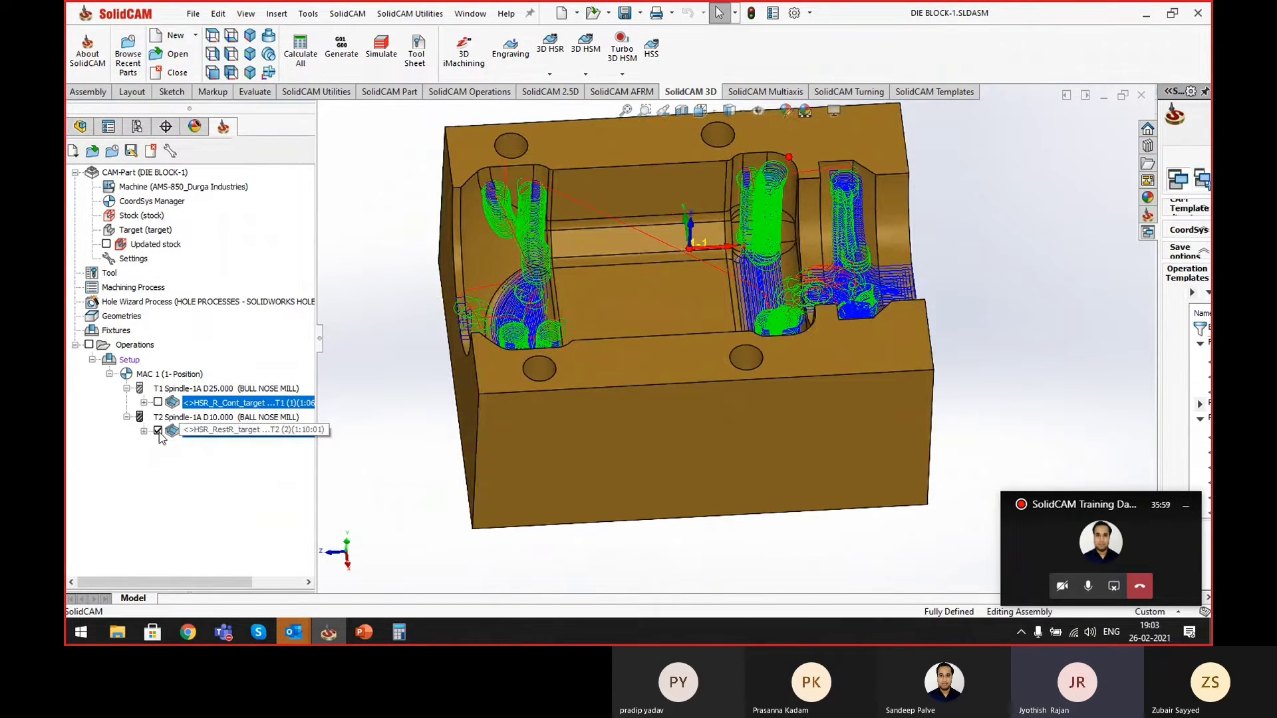
middle_drag(849, 198, 841, 237)
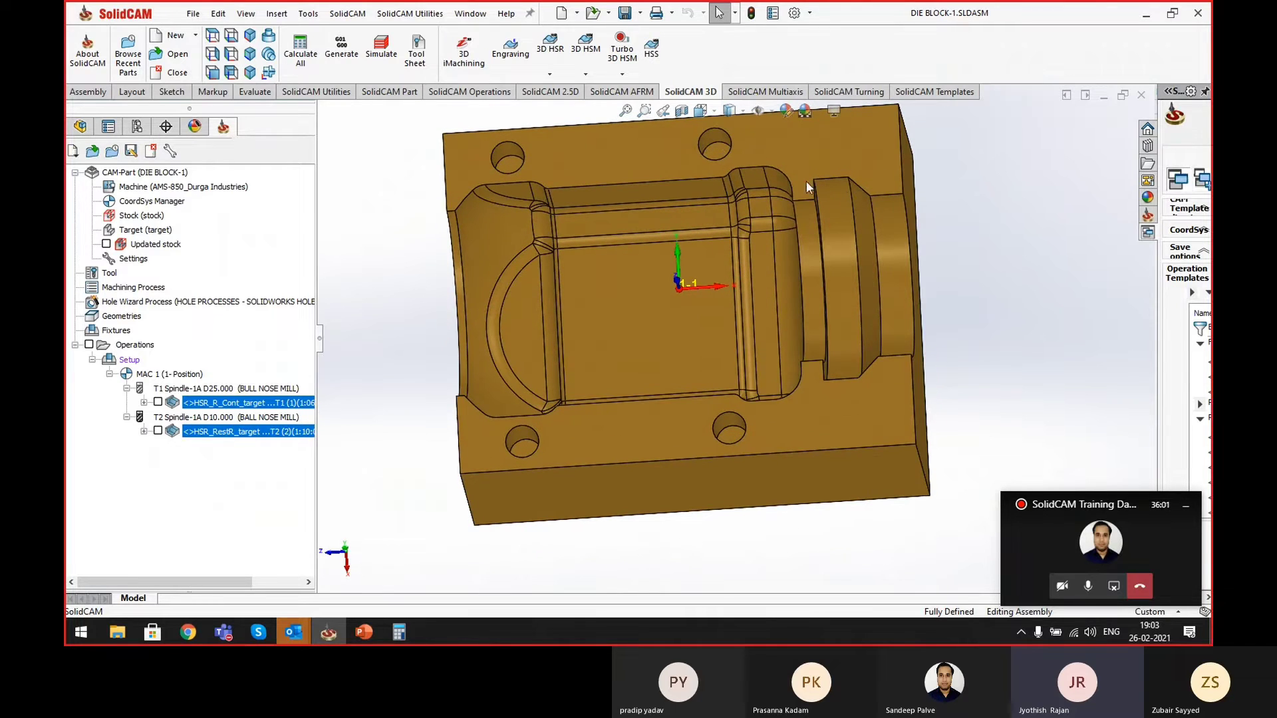
double_click(213, 434)
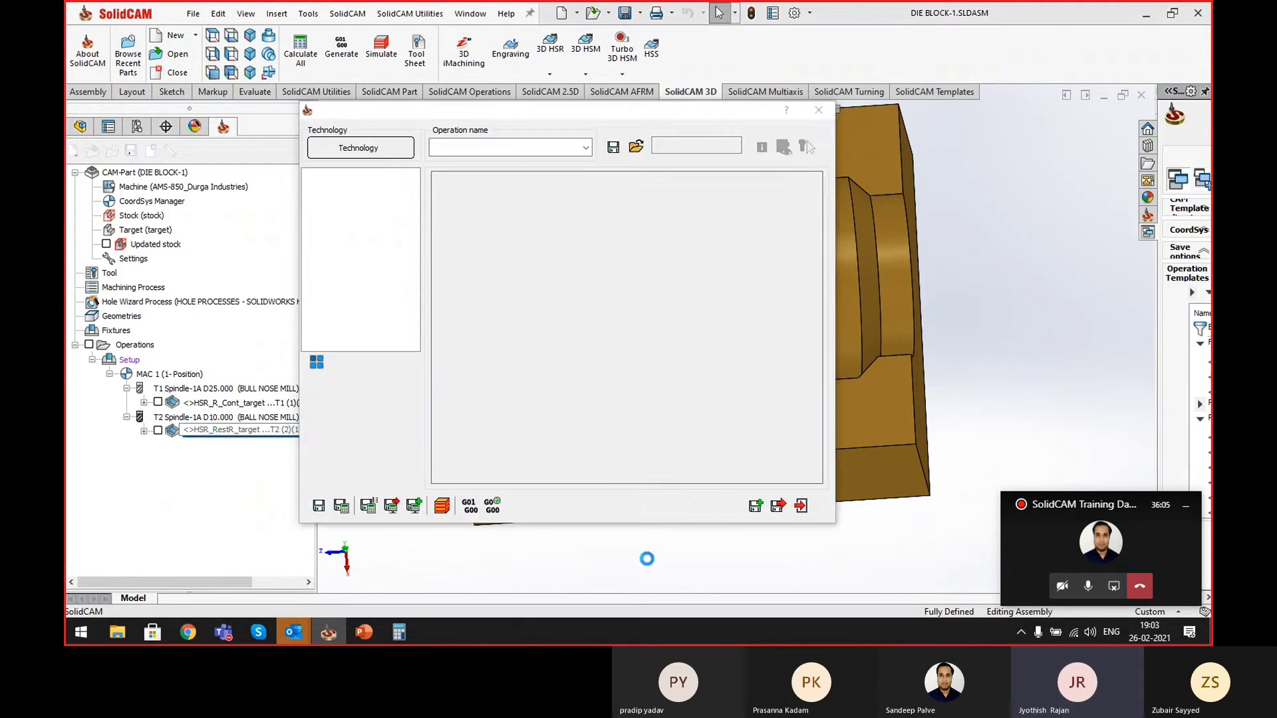
click(756, 506)
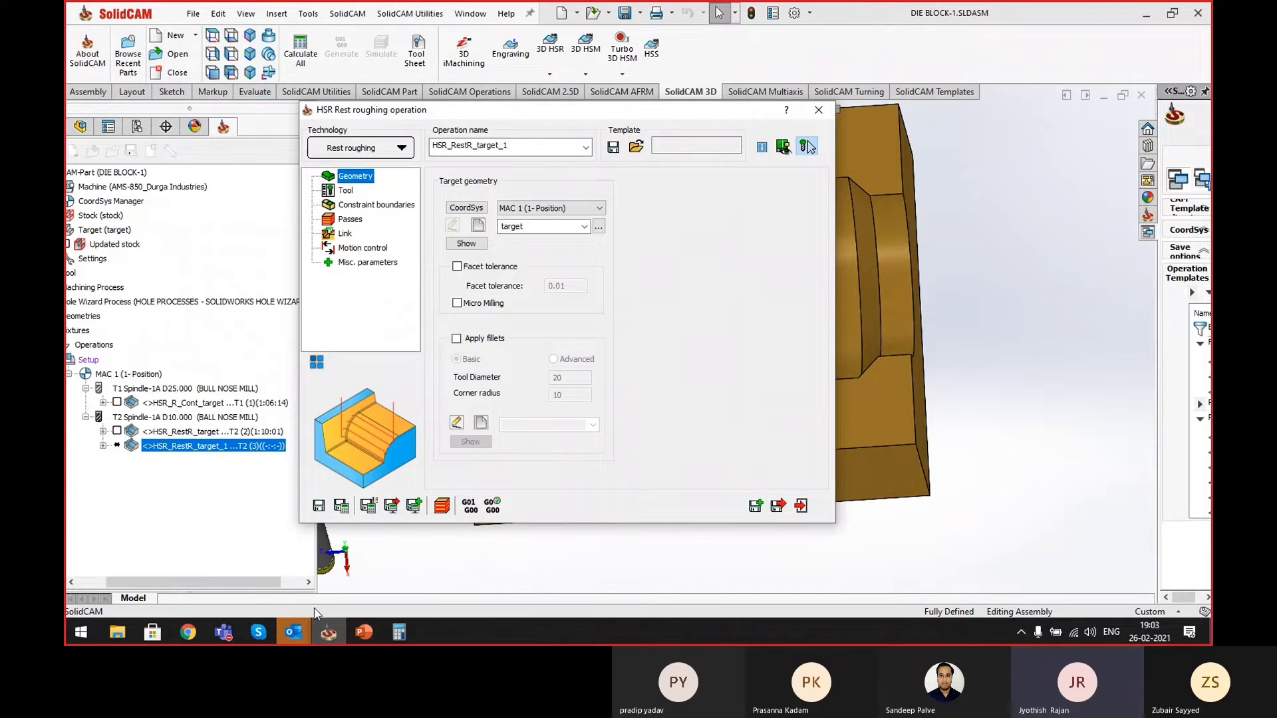
- Switch to the Microsoft Teams meeting, admit the participant waiting in the lobby, and return to SolidCAM
mouse_move(223, 632)
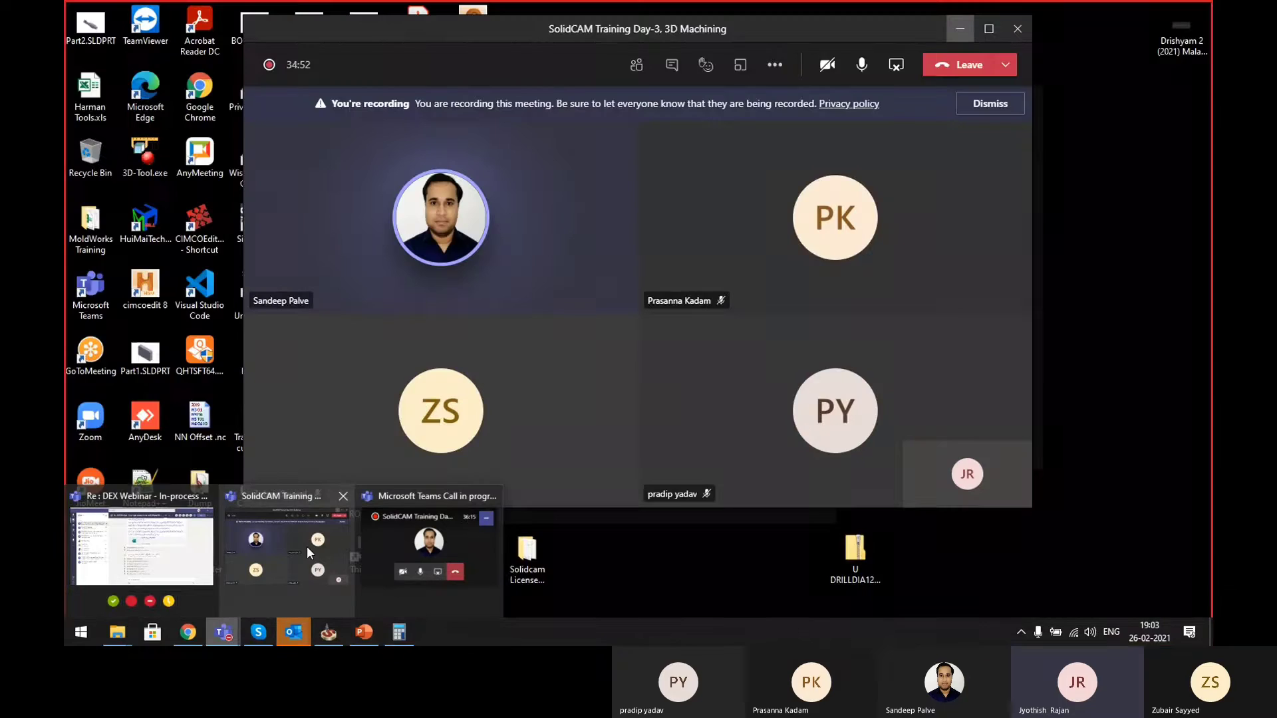
click(398, 541)
click(1149, 566)
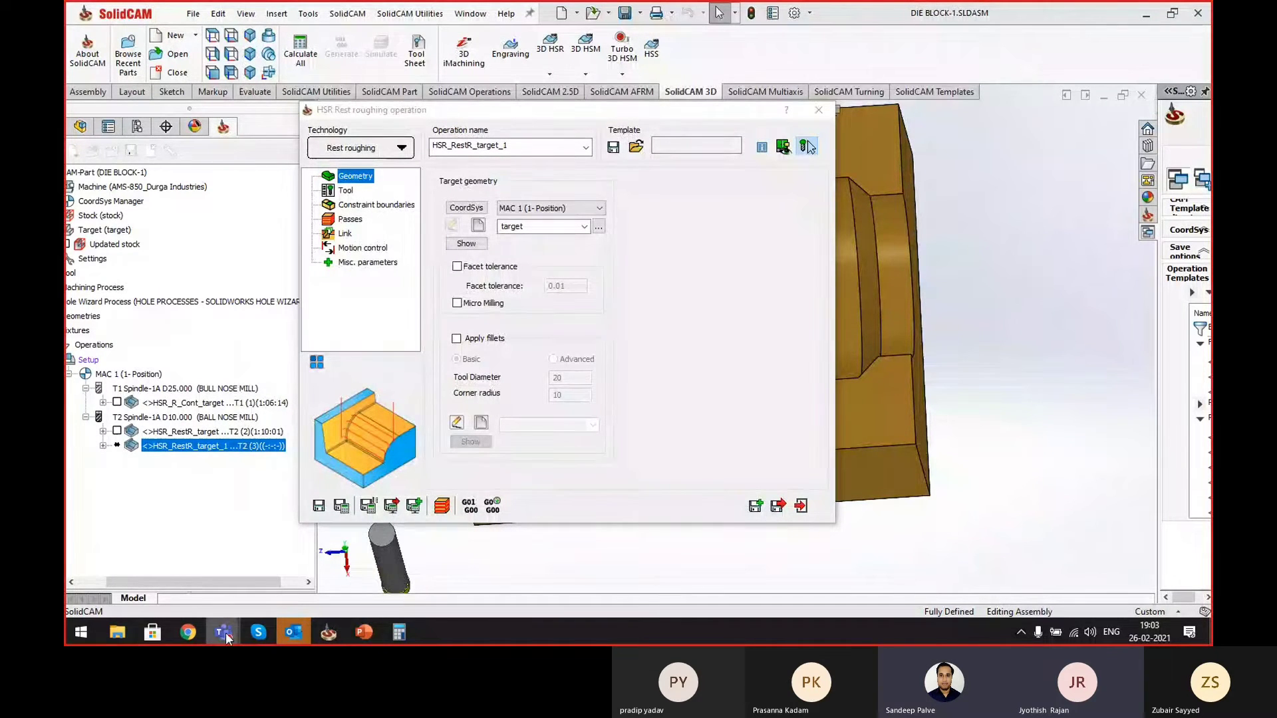
mouse_move(223, 632)
click(319, 537)
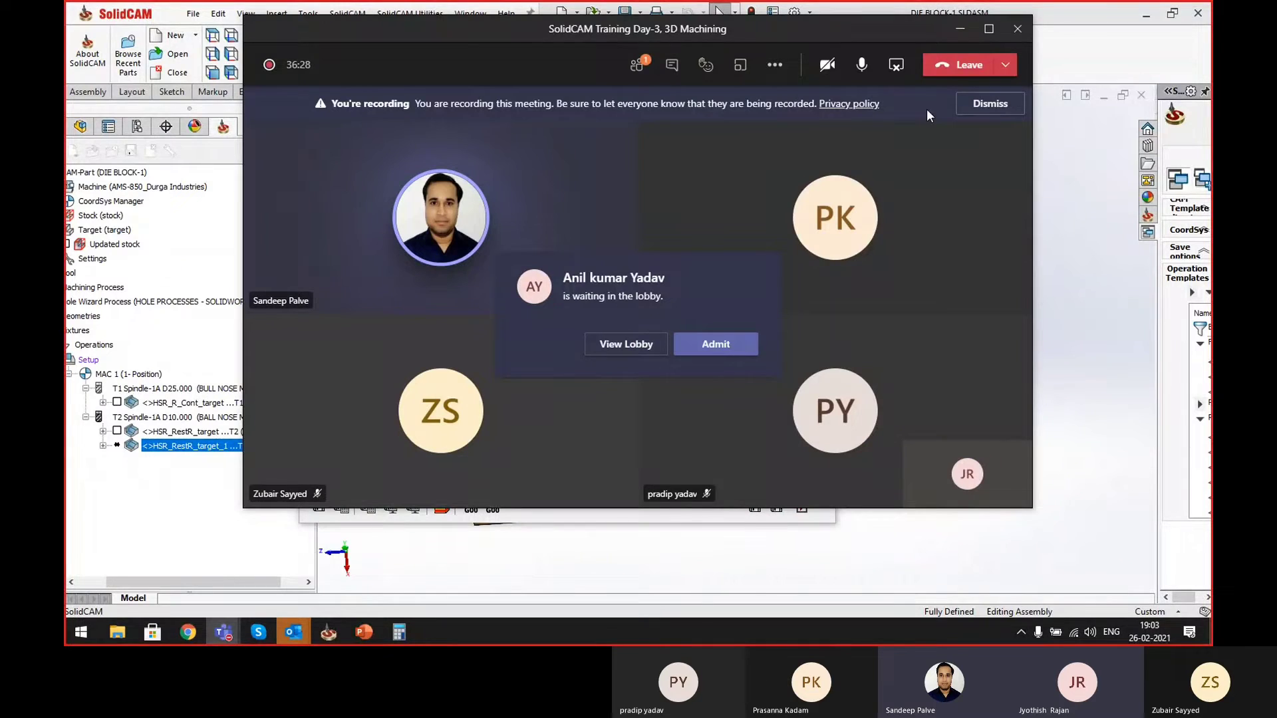
click(711, 347)
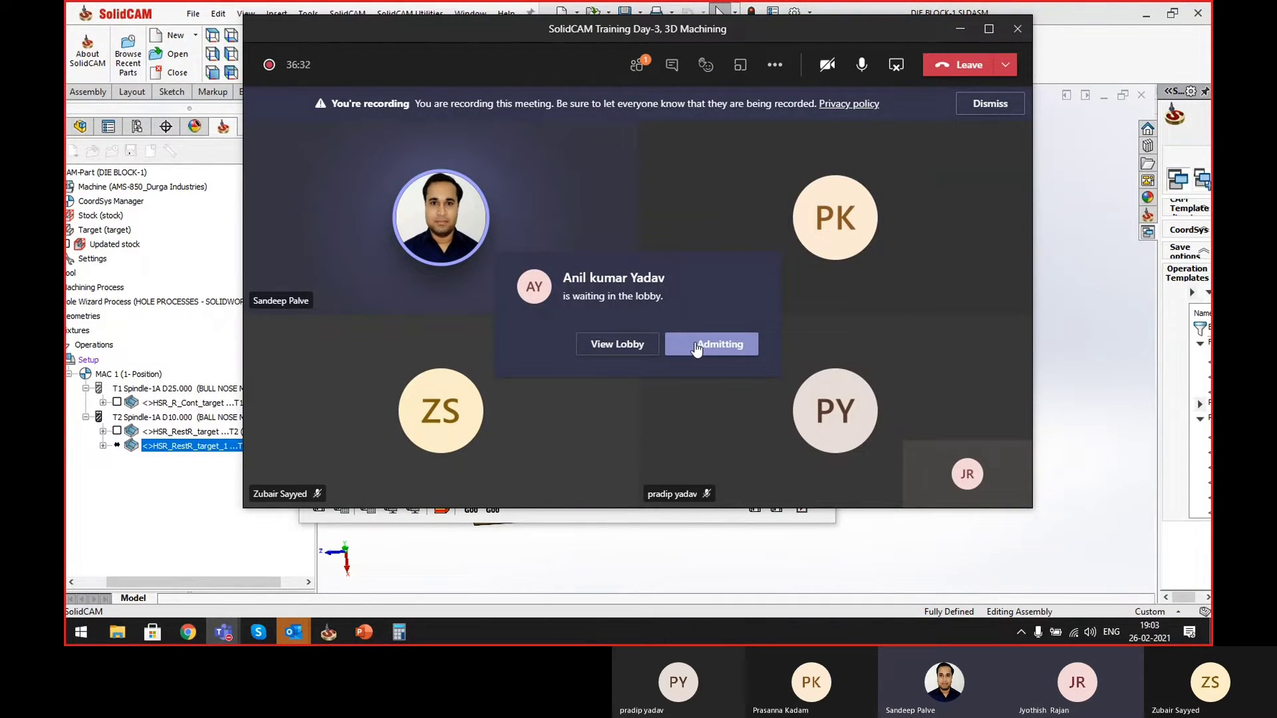
click(960, 36)
- Assign tool 3, the 6 mm ball nose mill, to the copied rest roughing operation
click(332, 190)
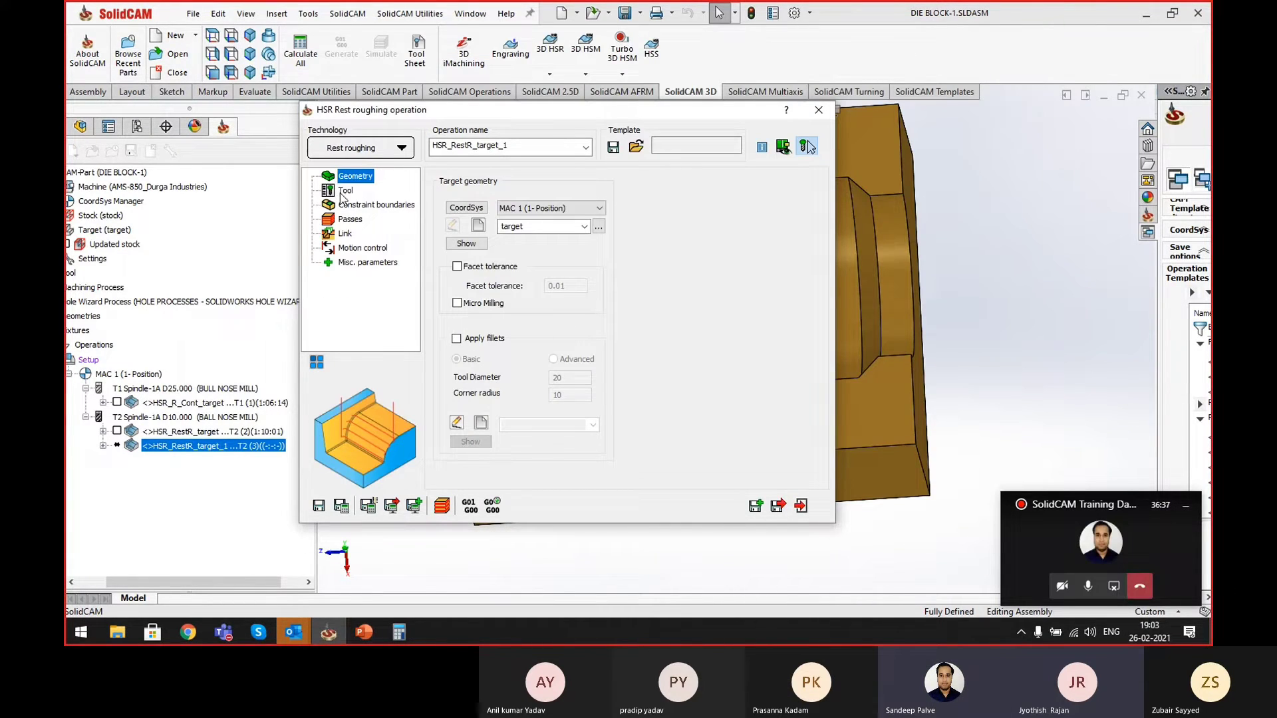
click(524, 425)
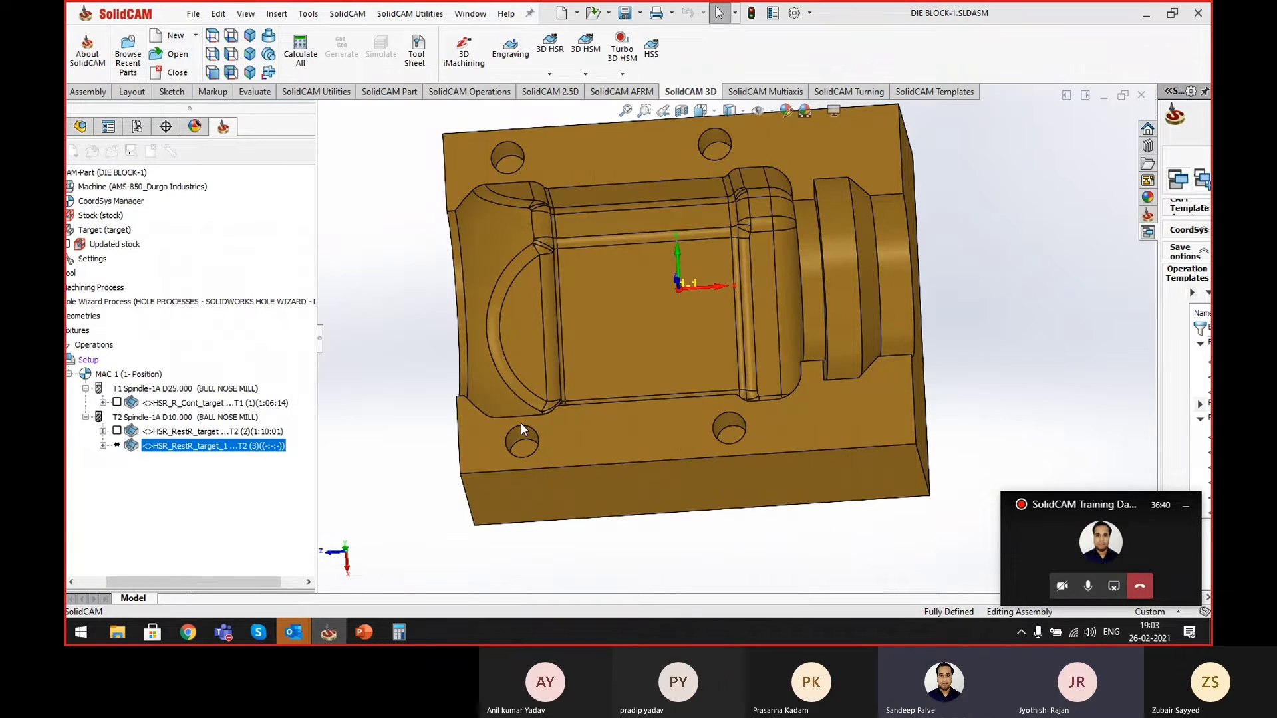
click(1186, 509)
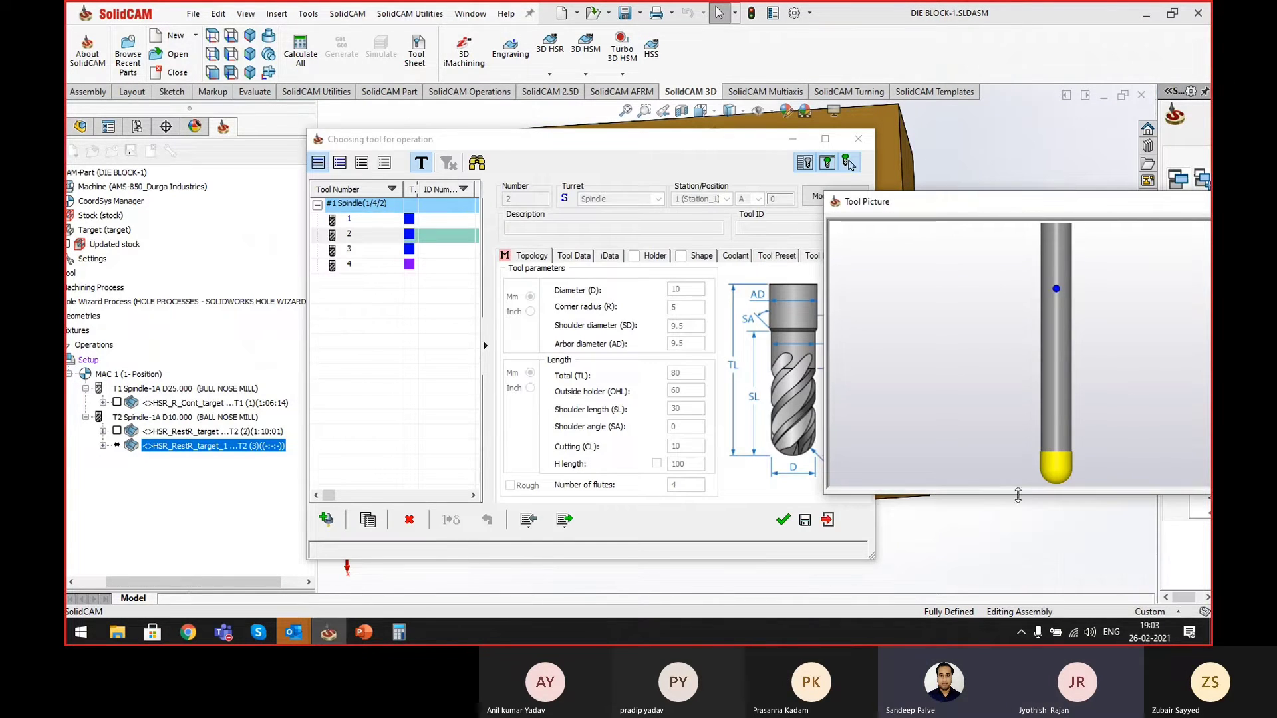
click(347, 251)
drag(671, 138, 522, 90)
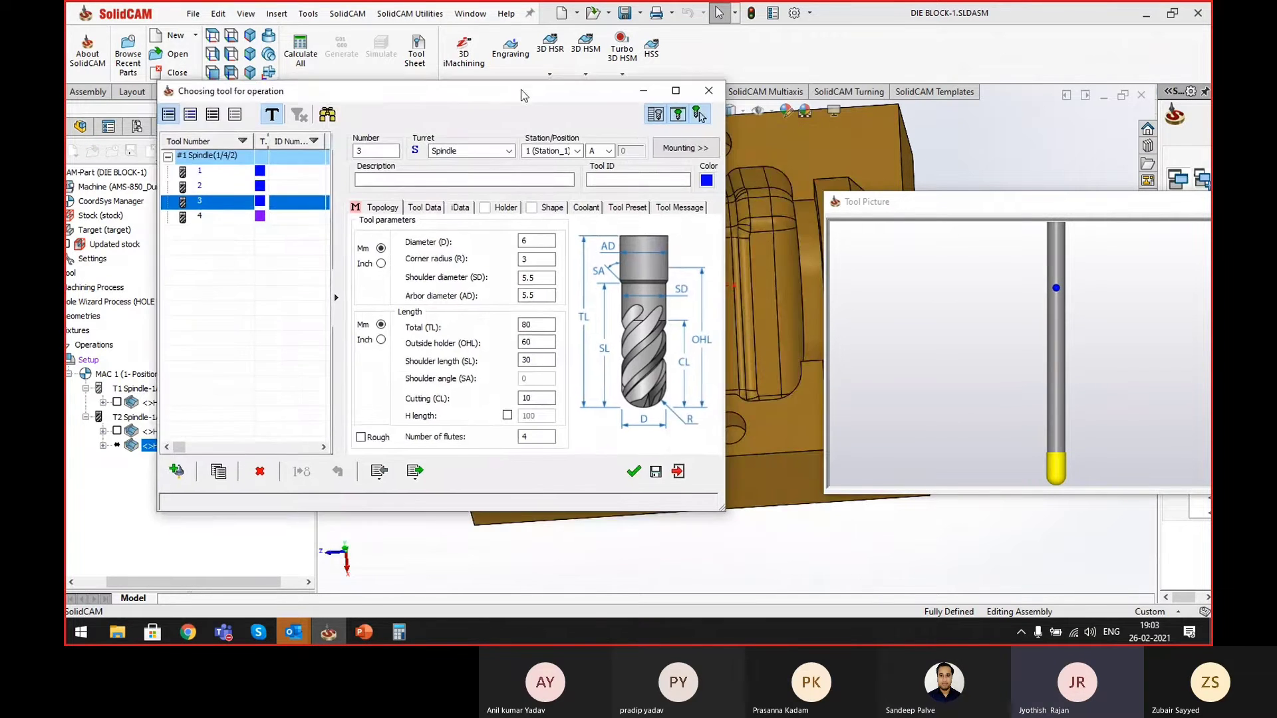
click(634, 473)
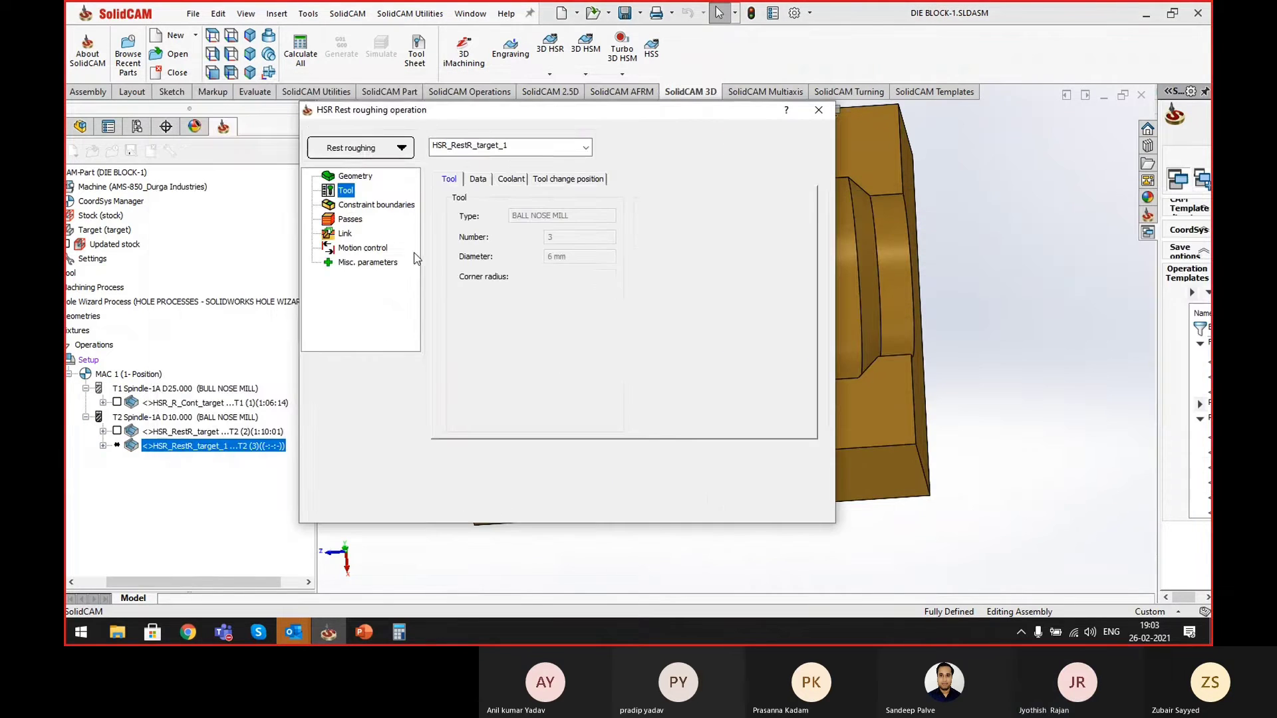
- Start a new user-defined boundary for the operation and try chaining from the slanted groove edge on the block's top face
click(365, 205)
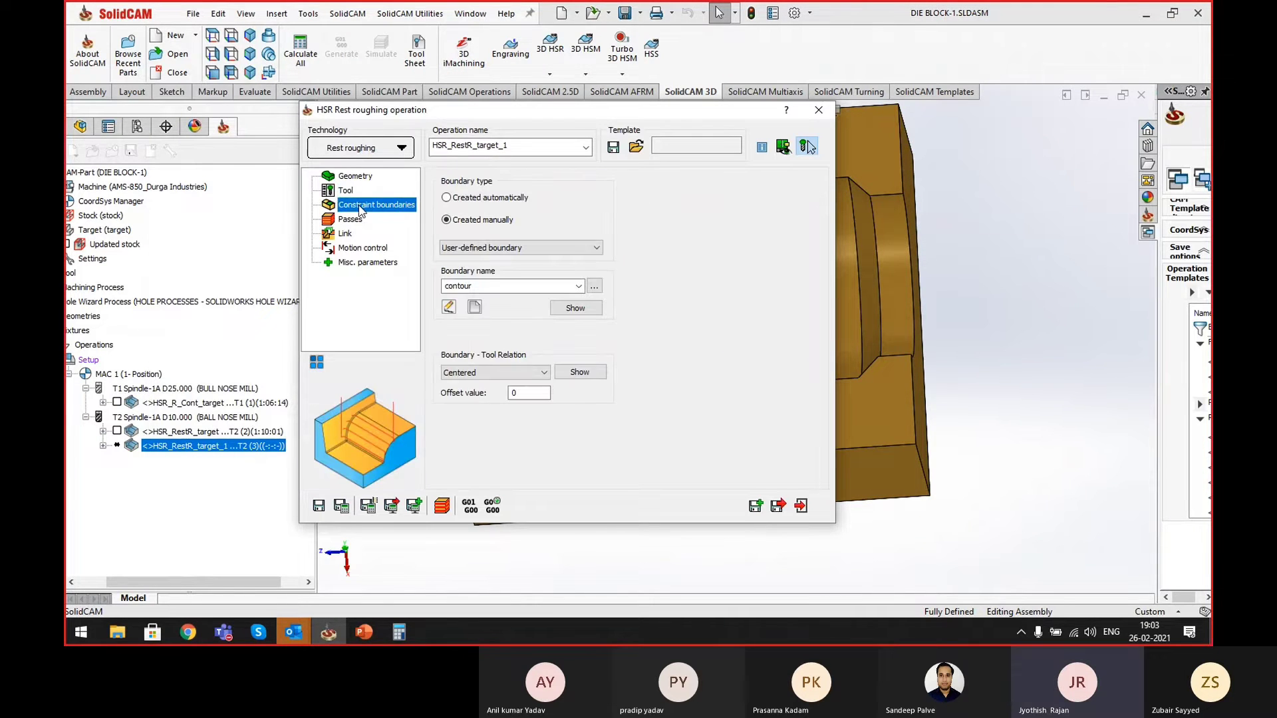
click(475, 307)
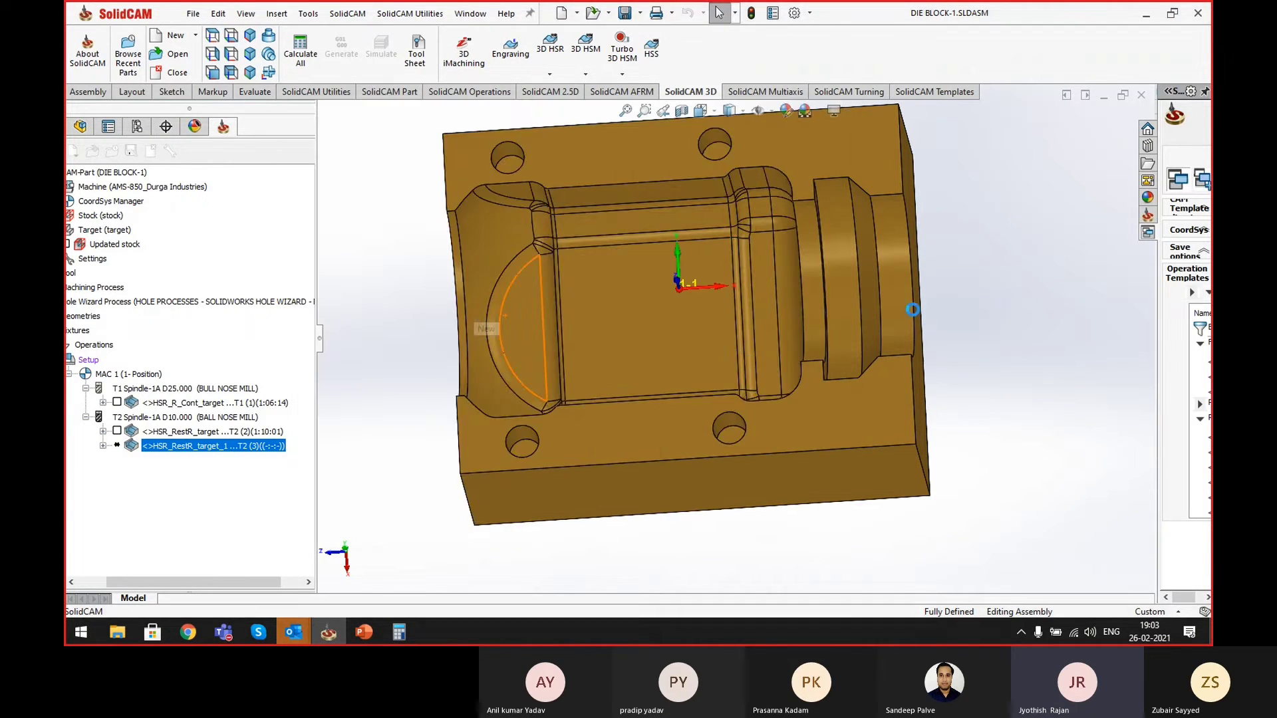
click(862, 190)
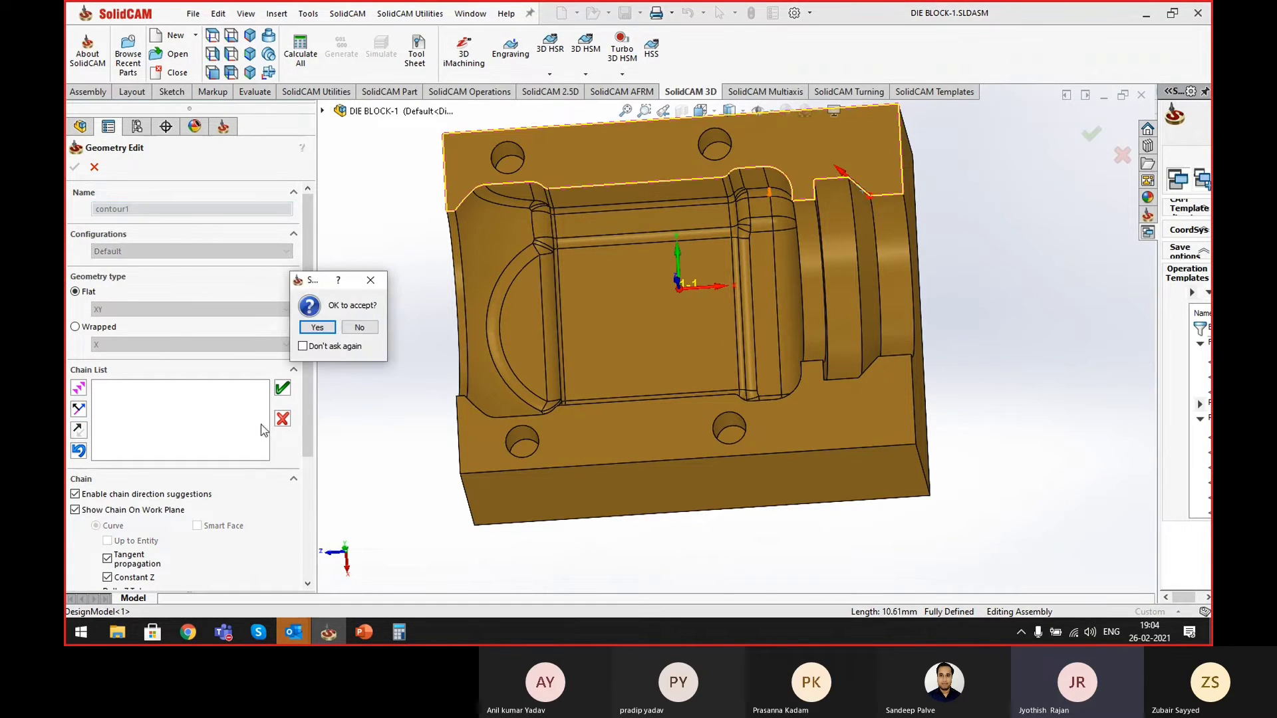
click(360, 327)
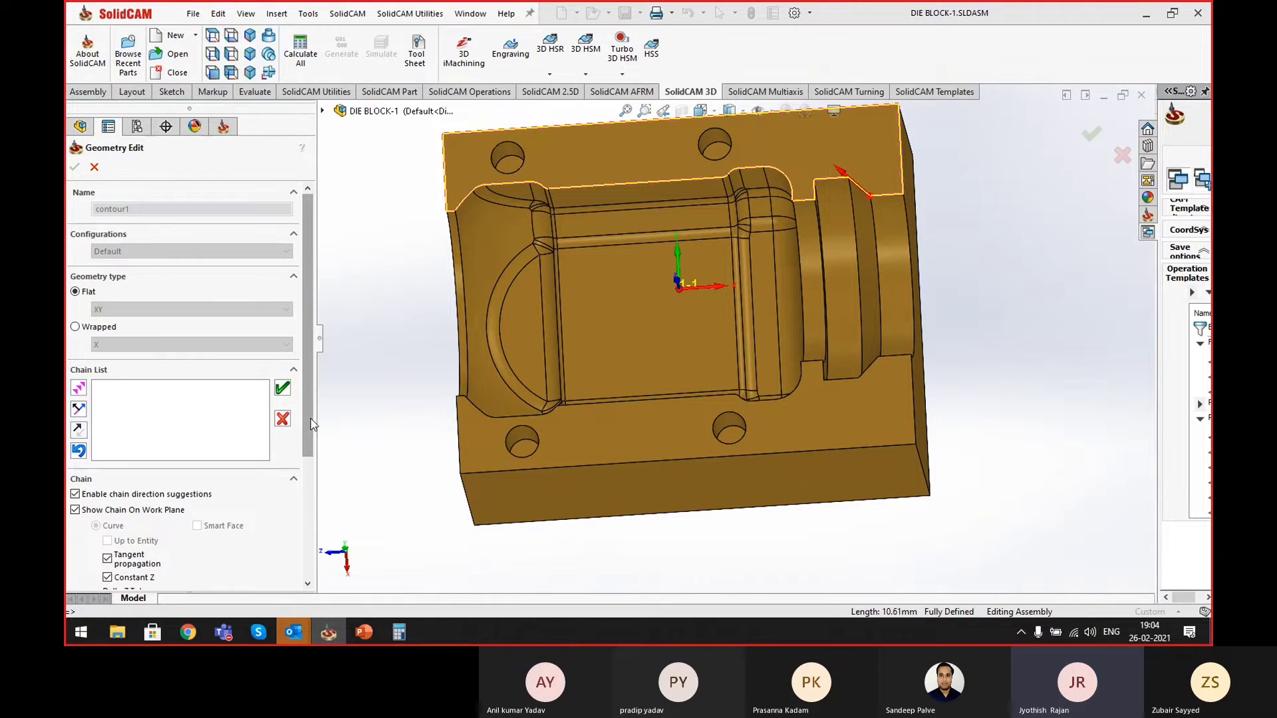
- Turn off Tangent propagation and Constant Z for the boundary chaining and reject the current chain
drag(304, 436, 311, 517)
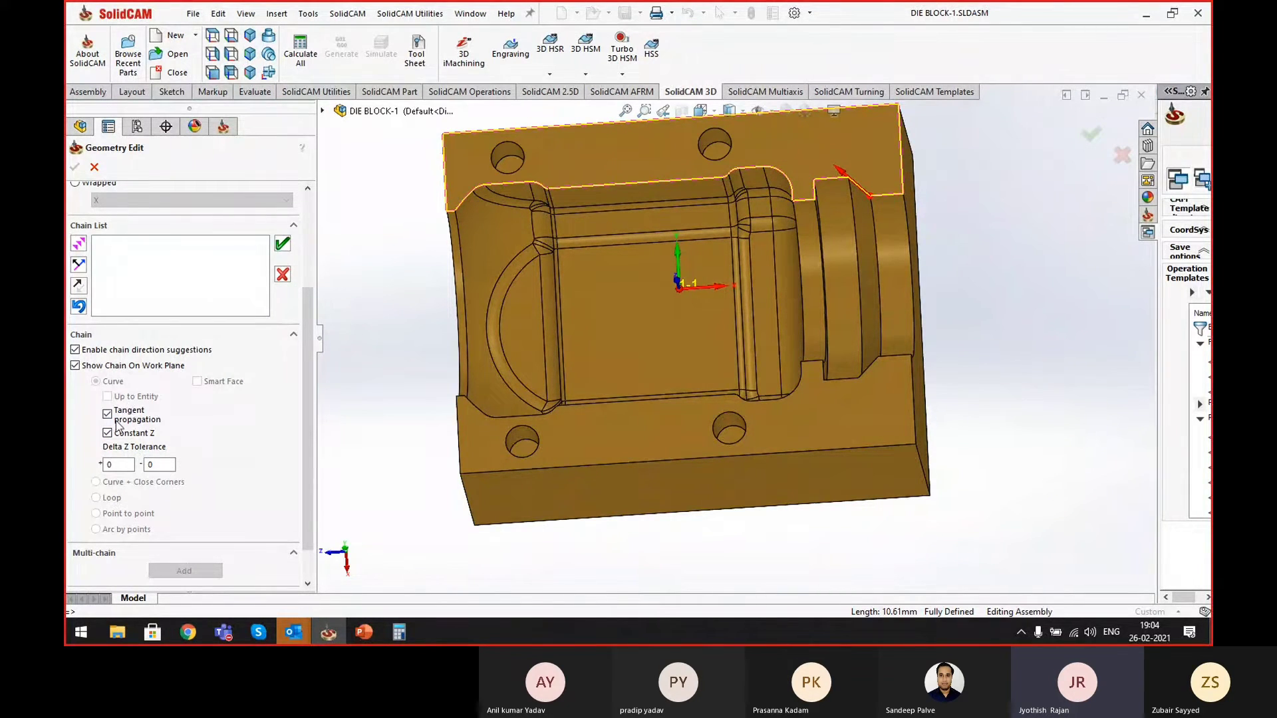
middle_drag(823, 233, 786, 269)
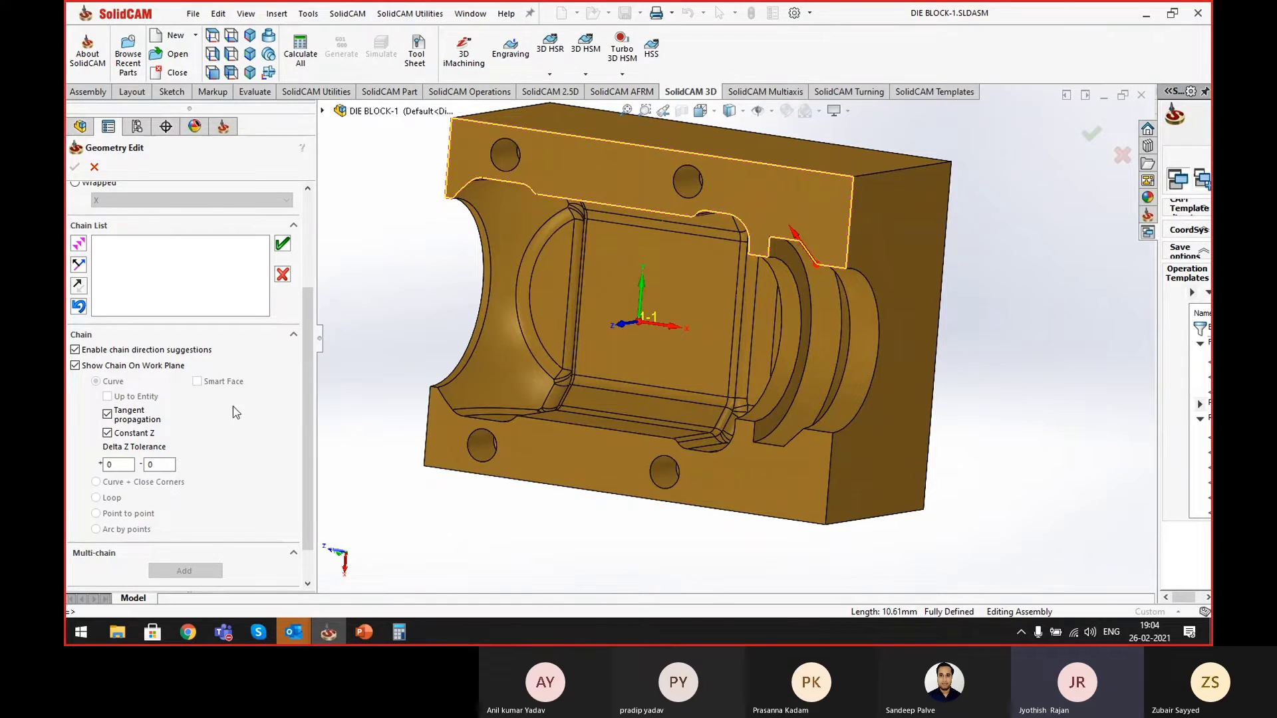
click(107, 434)
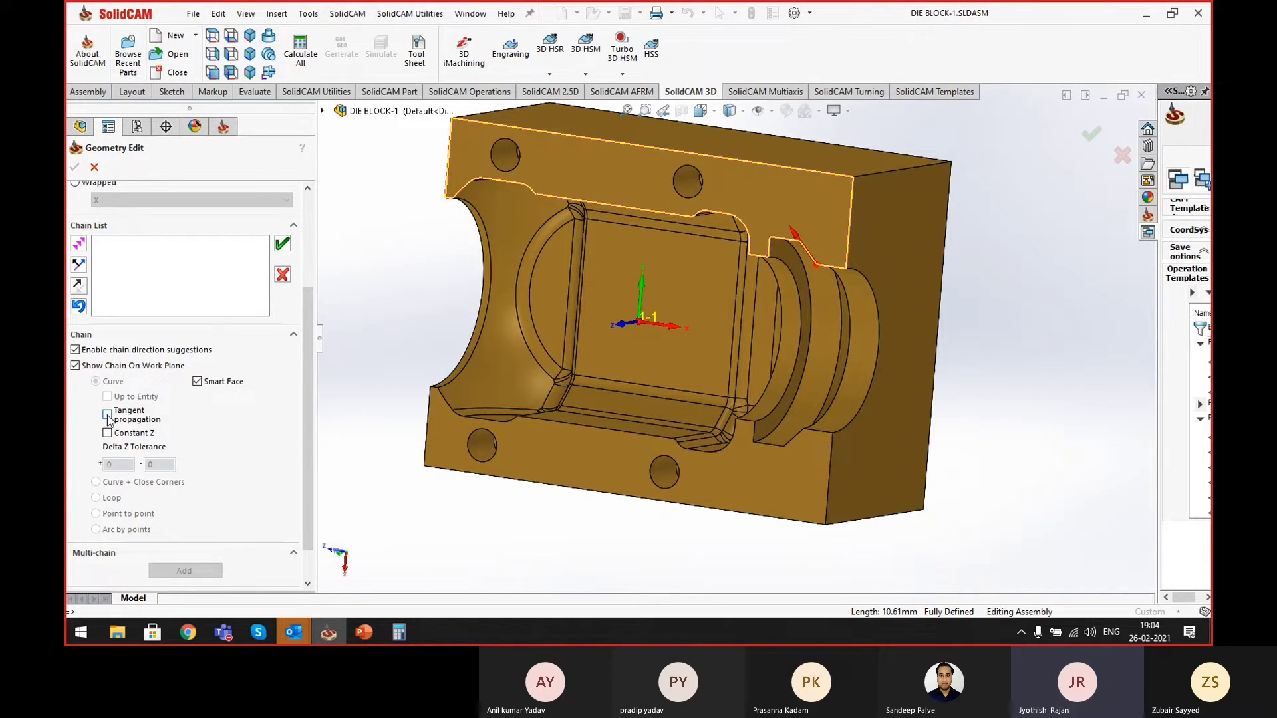
click(282, 274)
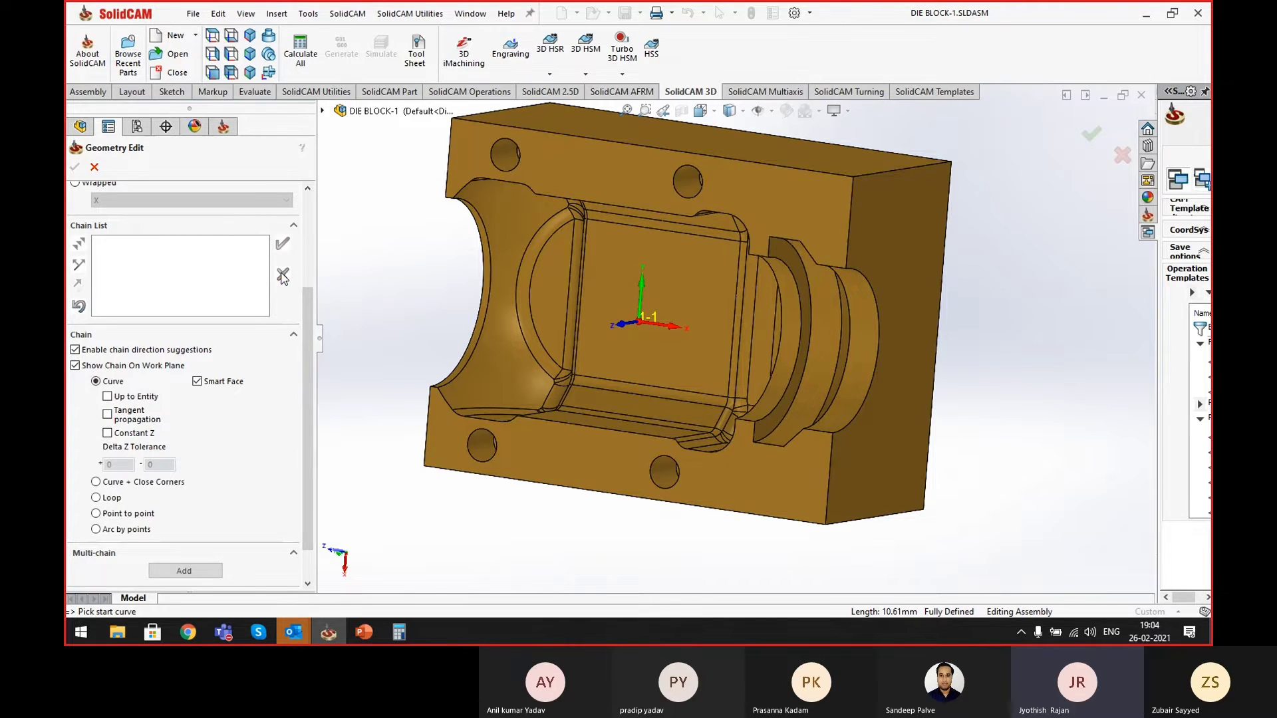
- Start the chain at the groove's arc edge nearest the main cavity and extend it along the groove's adjoining top-face edges
middle_drag(829, 320, 844, 201)
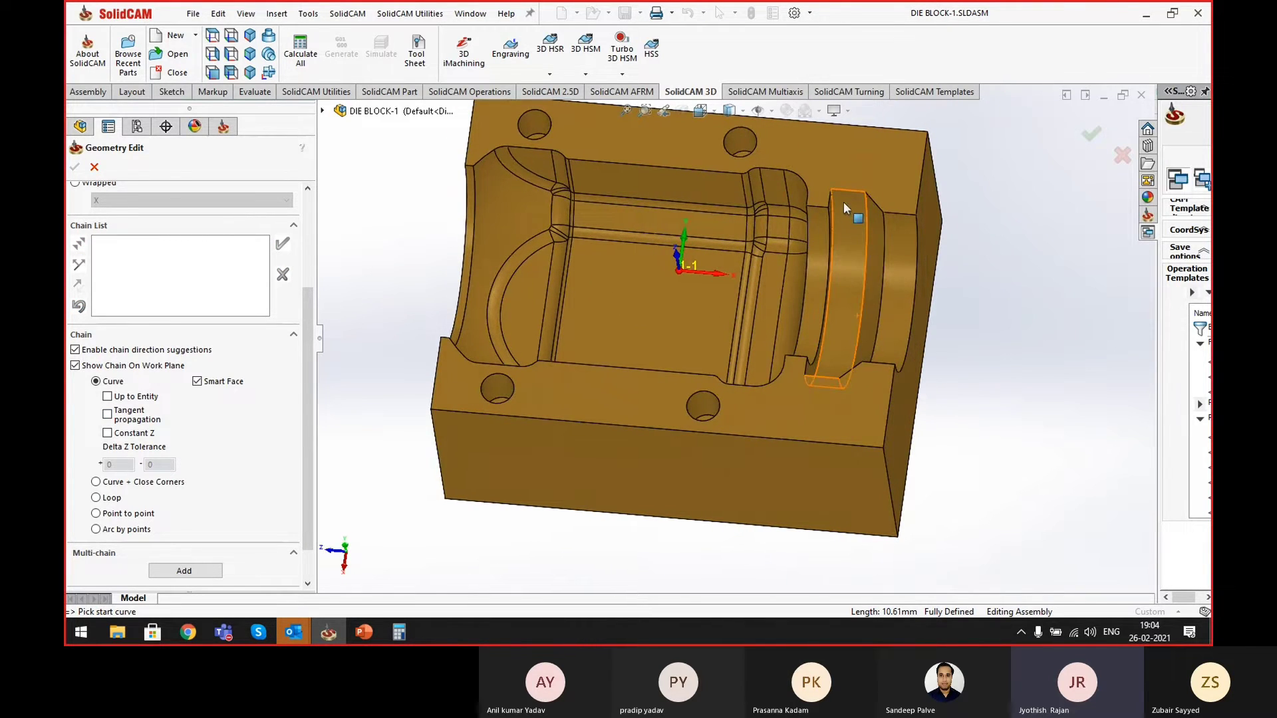
click(828, 221)
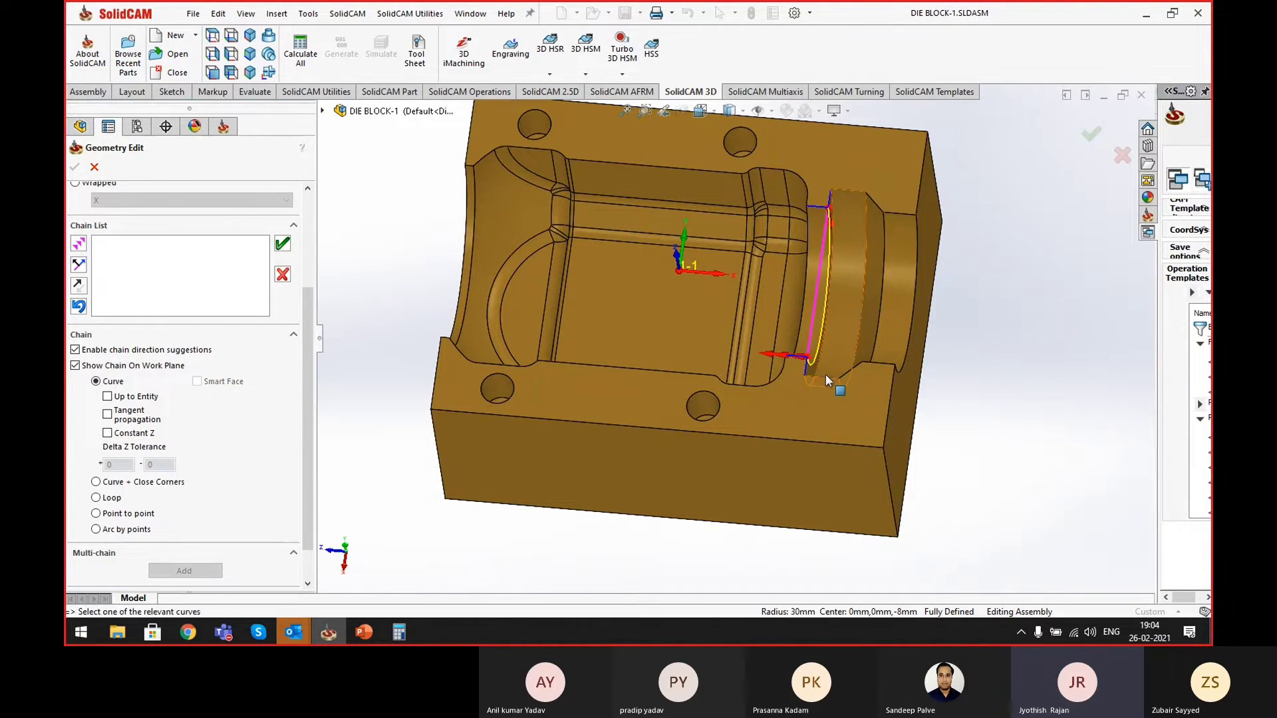
scroll(825, 374, down, 5)
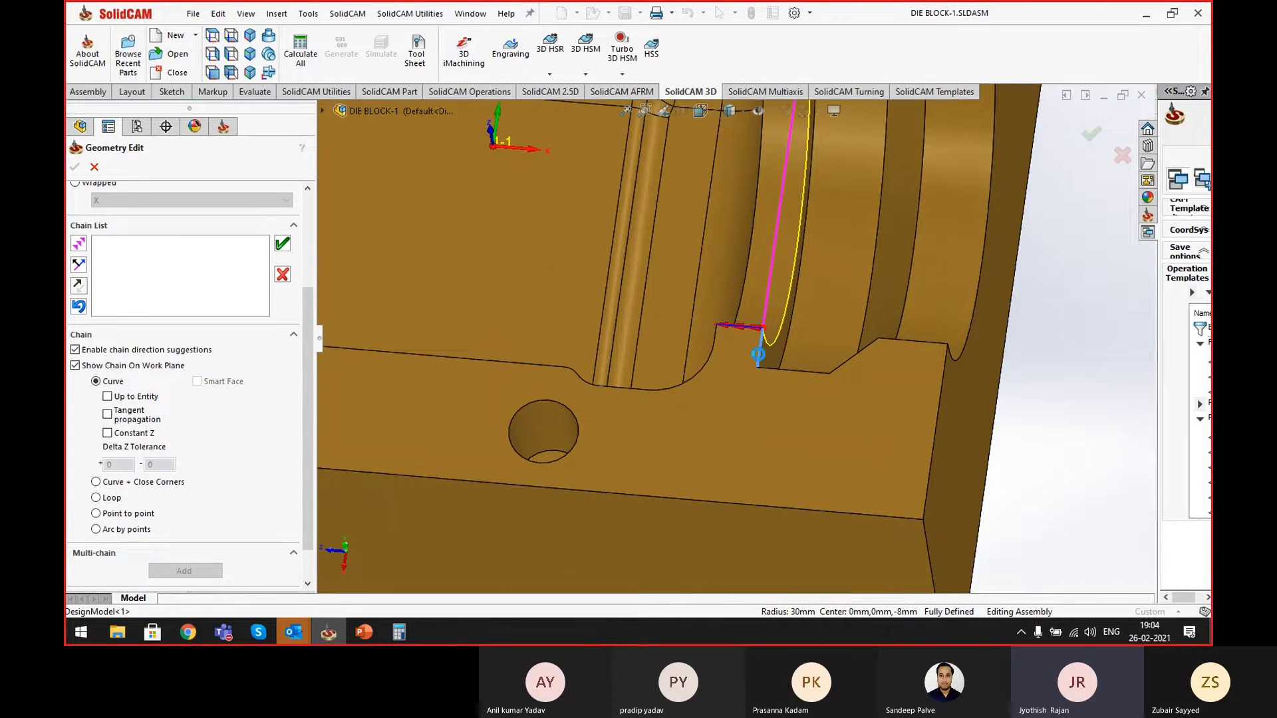
click(790, 369)
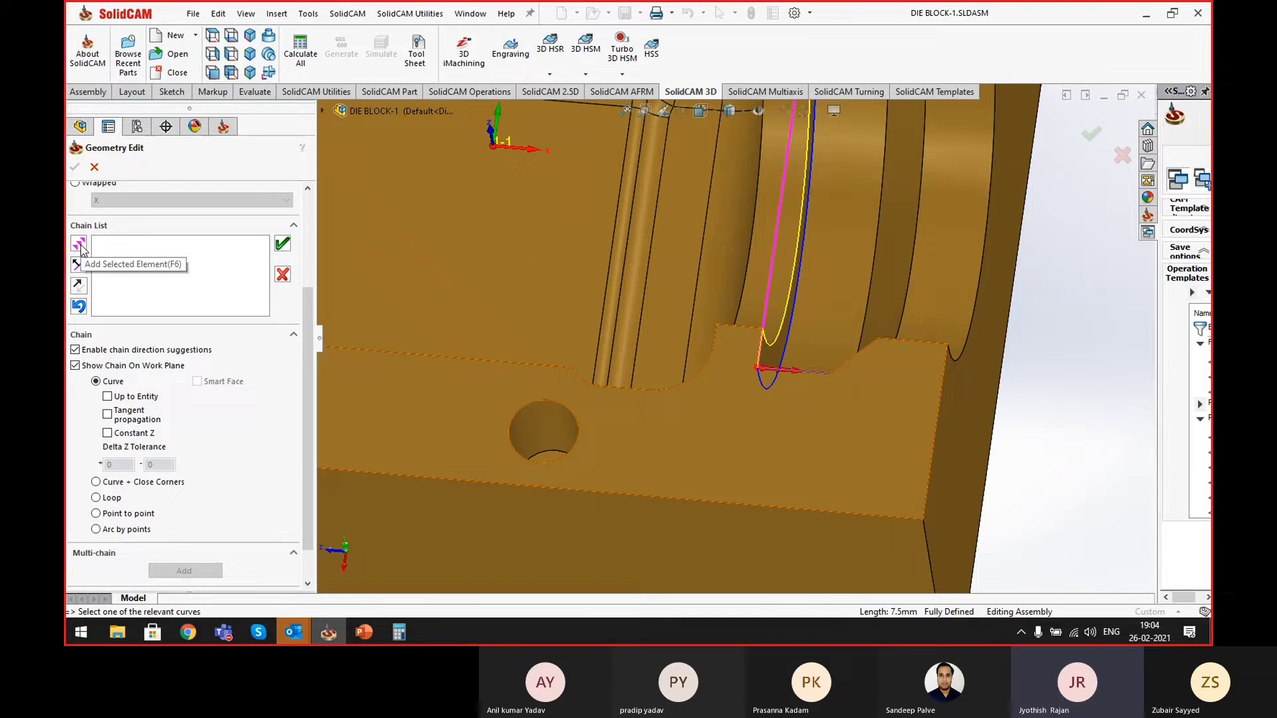
click(79, 245)
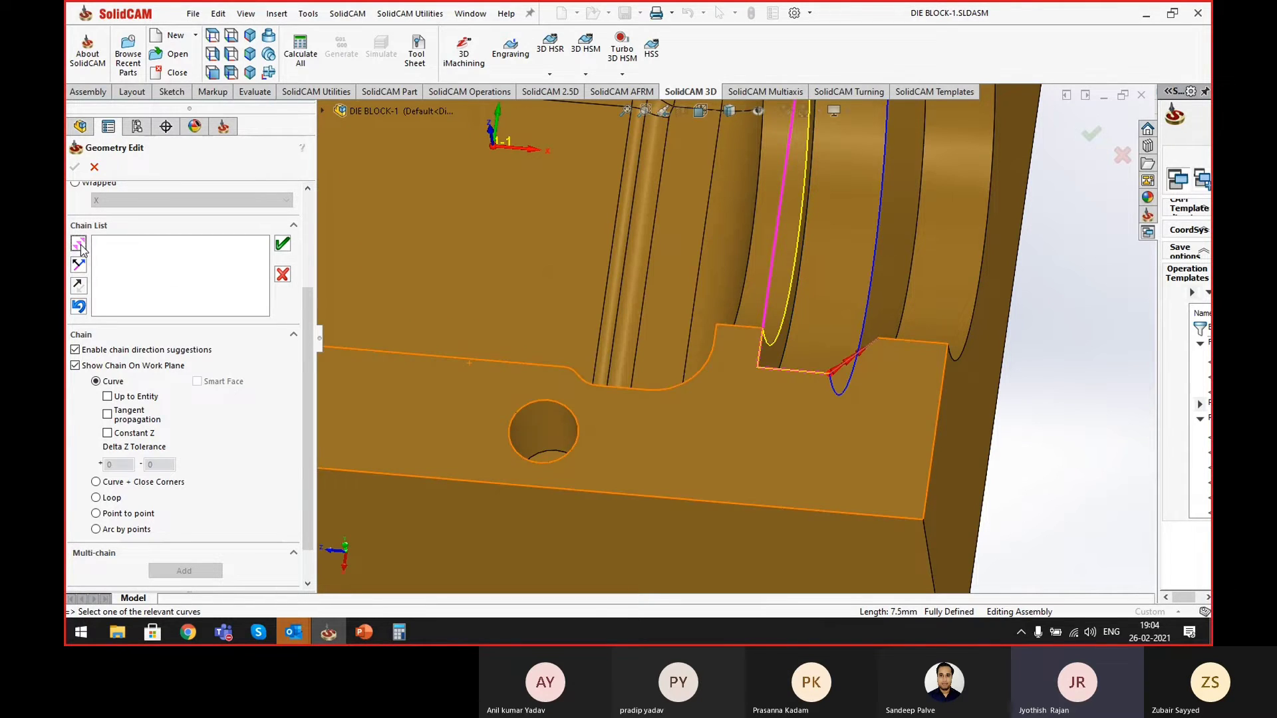
click(79, 245)
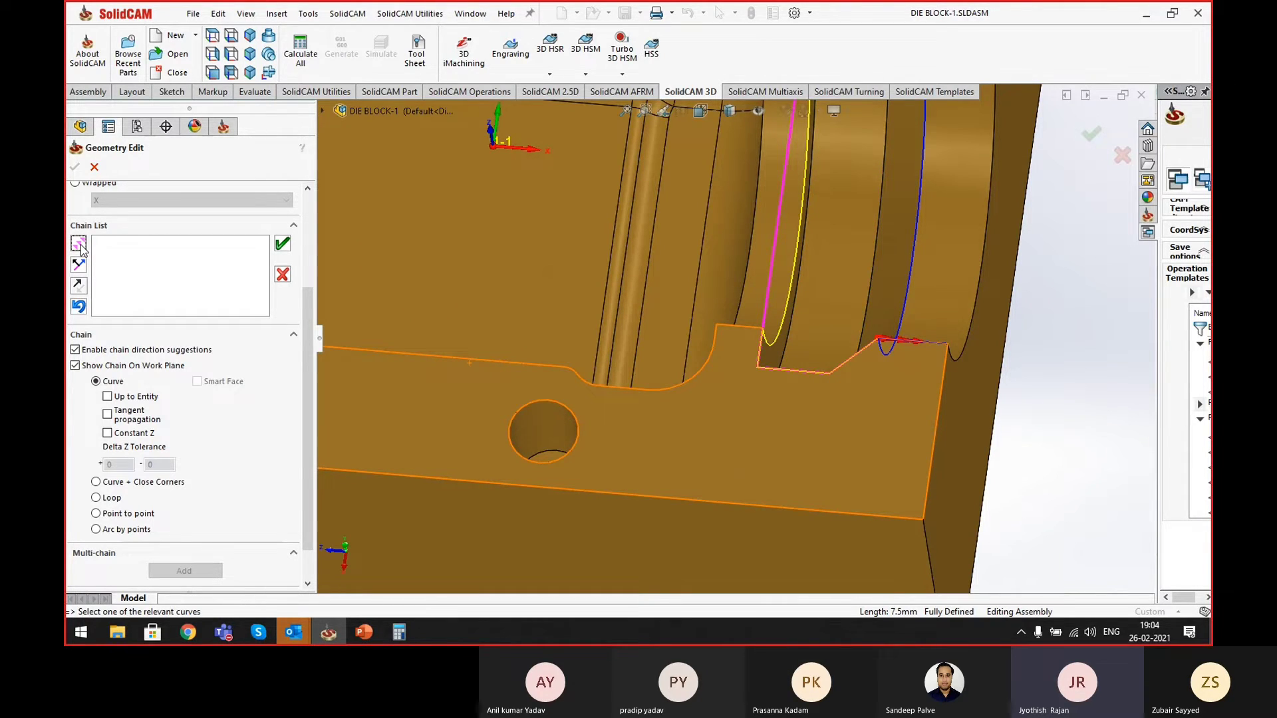
- Switch the chain's next element to the arc edge on the groove's outer side and add it to the chain
click(79, 266)
middle_drag(874, 431, 901, 419)
scroll(861, 297, down, 5)
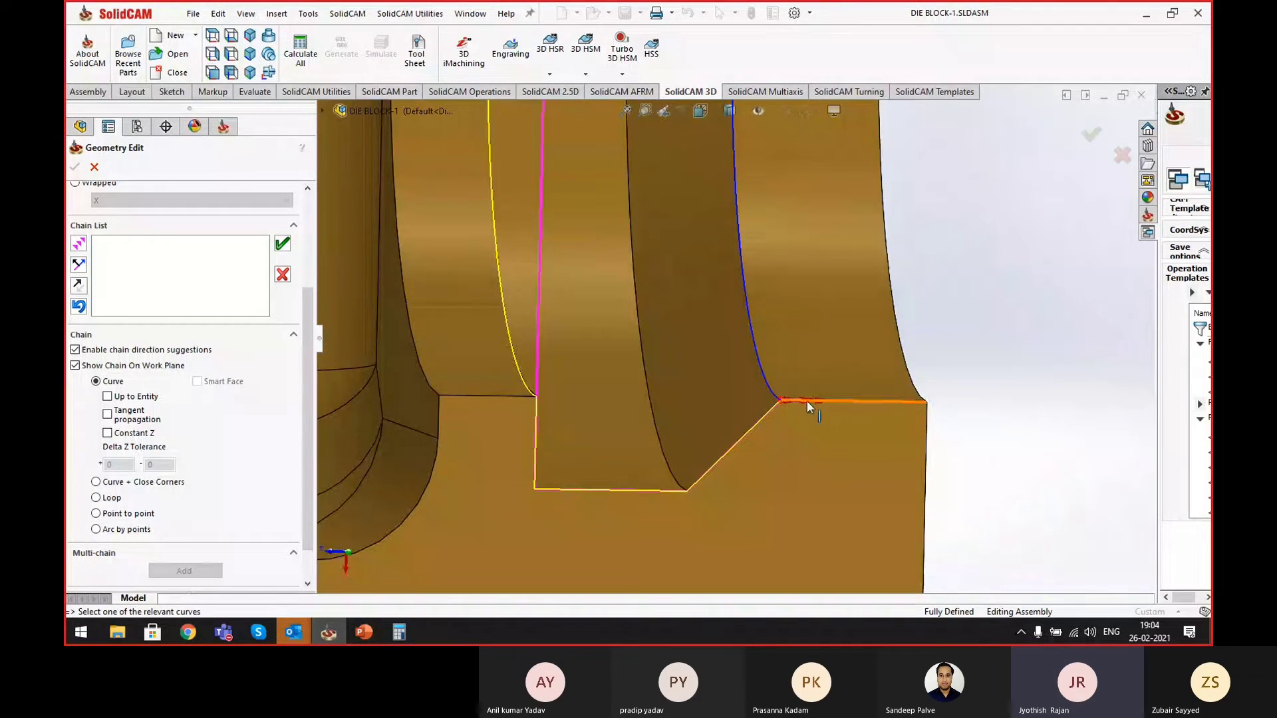
click(900, 403)
click(769, 387)
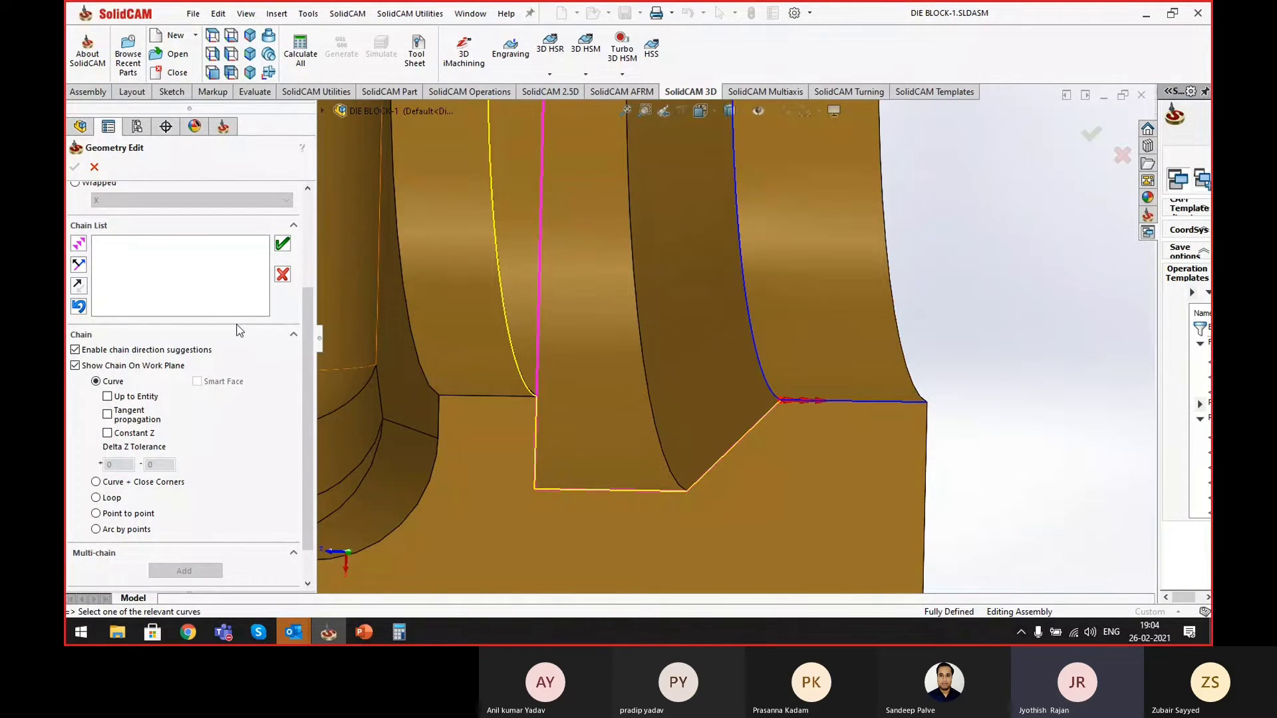
click(79, 267)
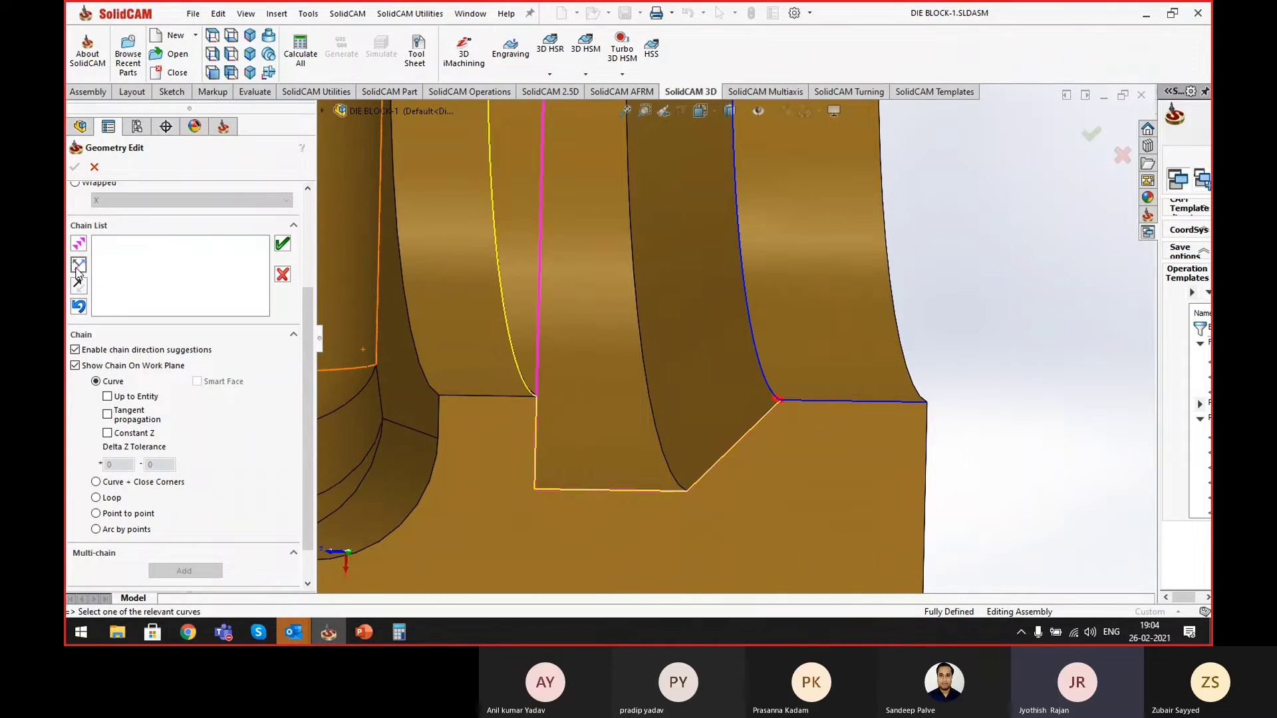
scroll(784, 421, up, 3)
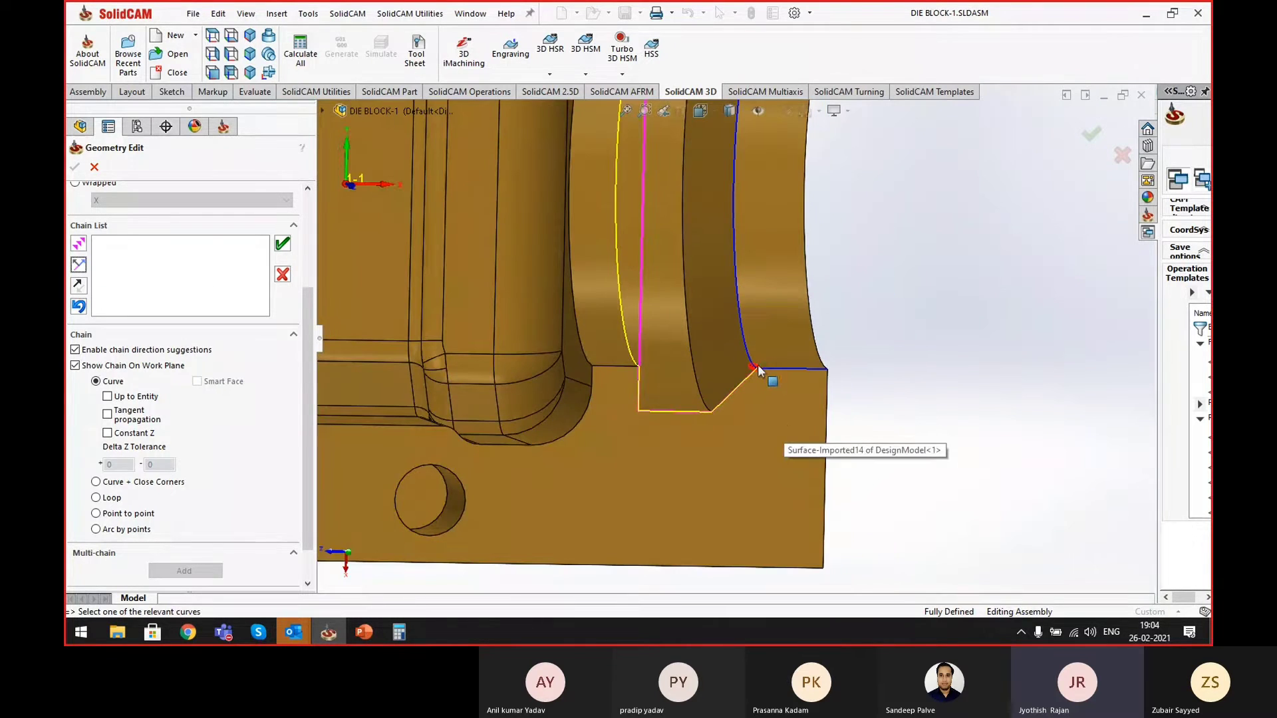
click(754, 368)
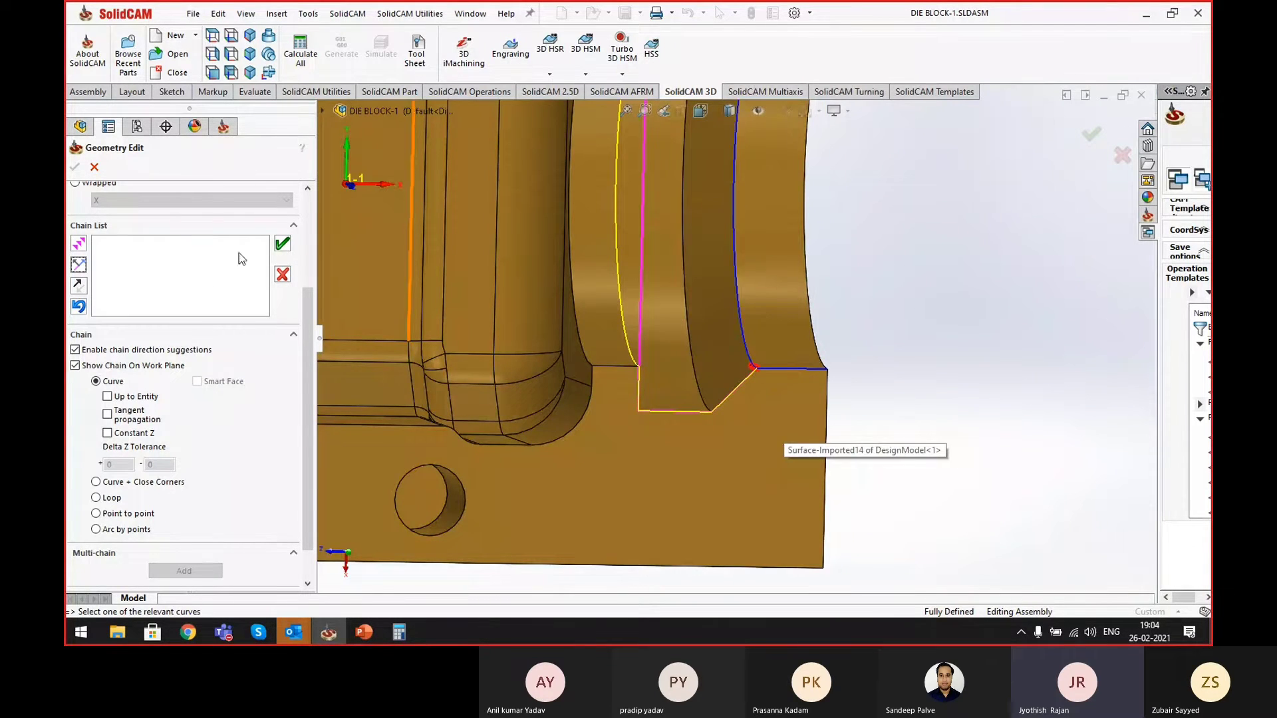
click(78, 245)
- Add the remaining groove edges on the opposite side of the cavity to close the boundary chain
scroll(805, 395, up, 3)
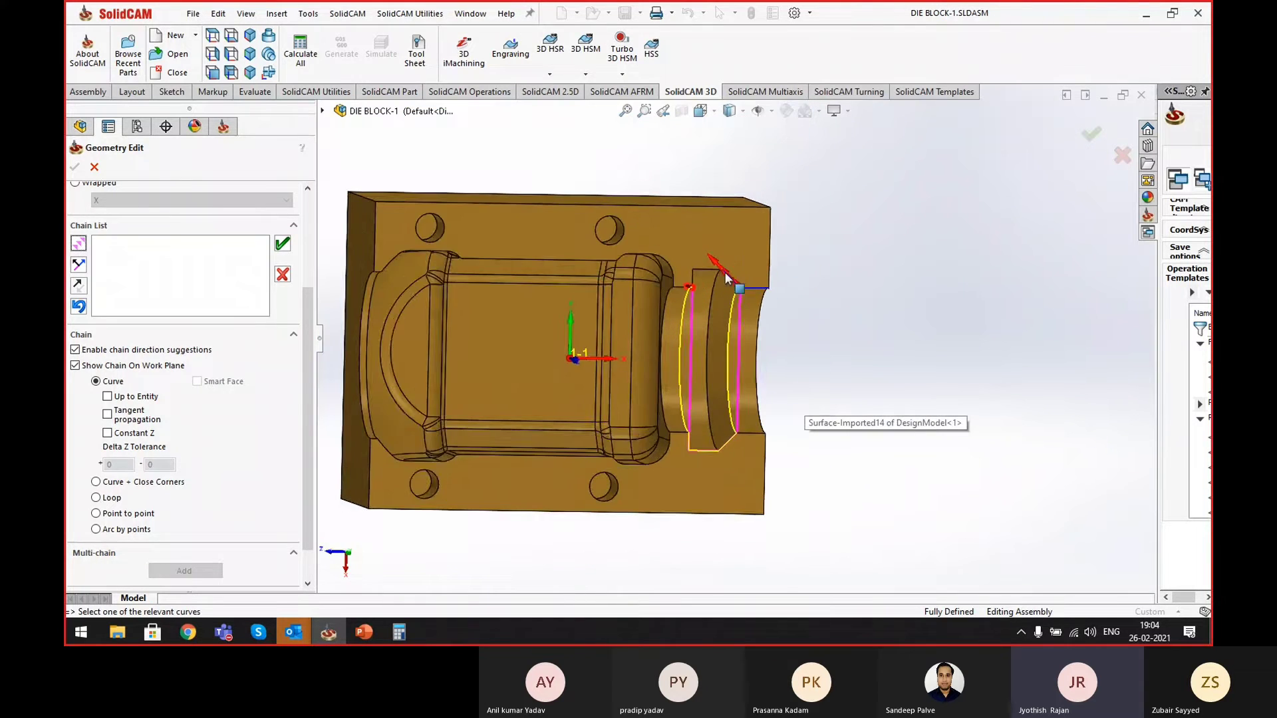
scroll(728, 286, down, 2)
middle_drag(737, 323, 721, 263)
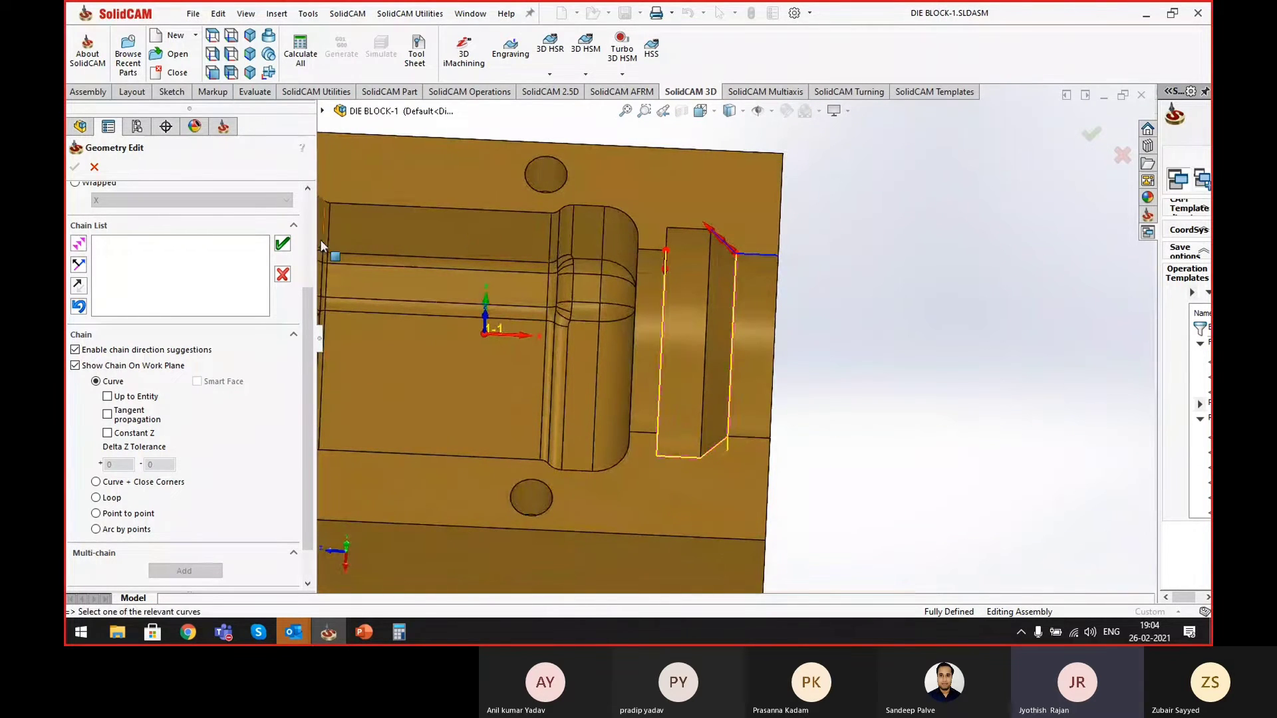
click(79, 246)
click(82, 245)
click(81, 246)
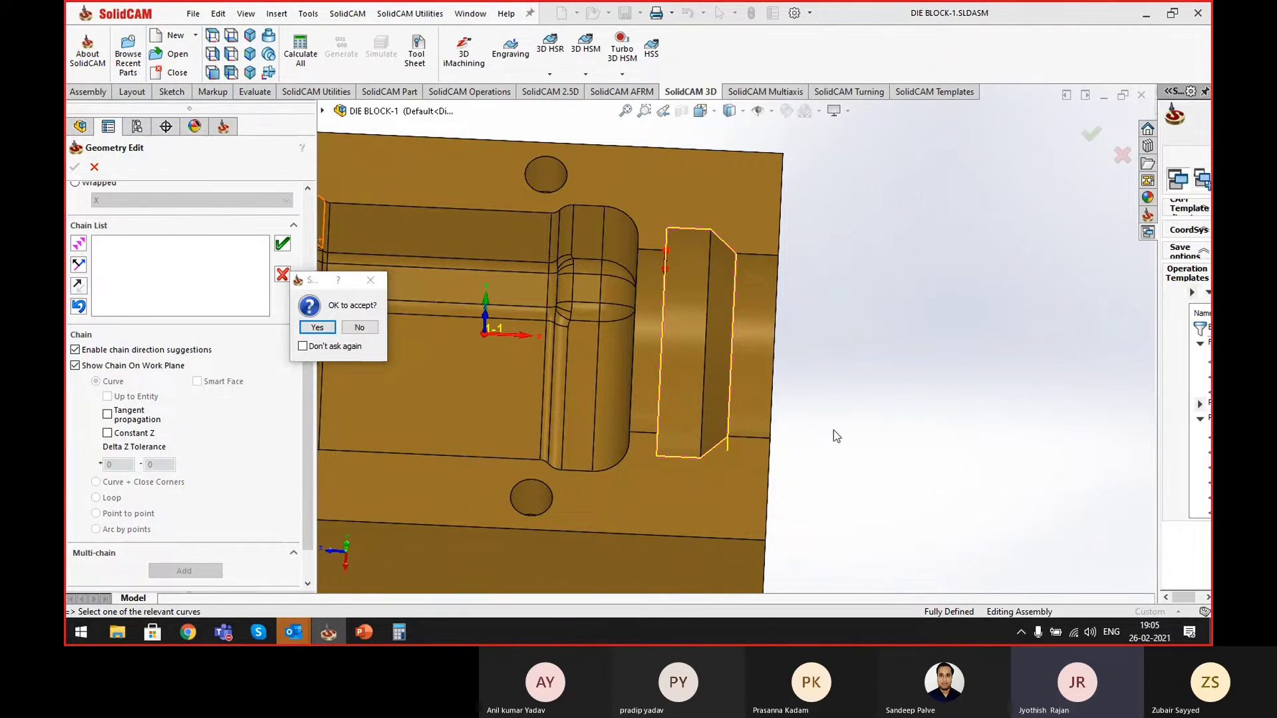
- Accept the closed groove chain and confirm it as the user-defined boundary geometry
click(317, 328)
middle_drag(736, 337, 659, 340)
click(74, 168)
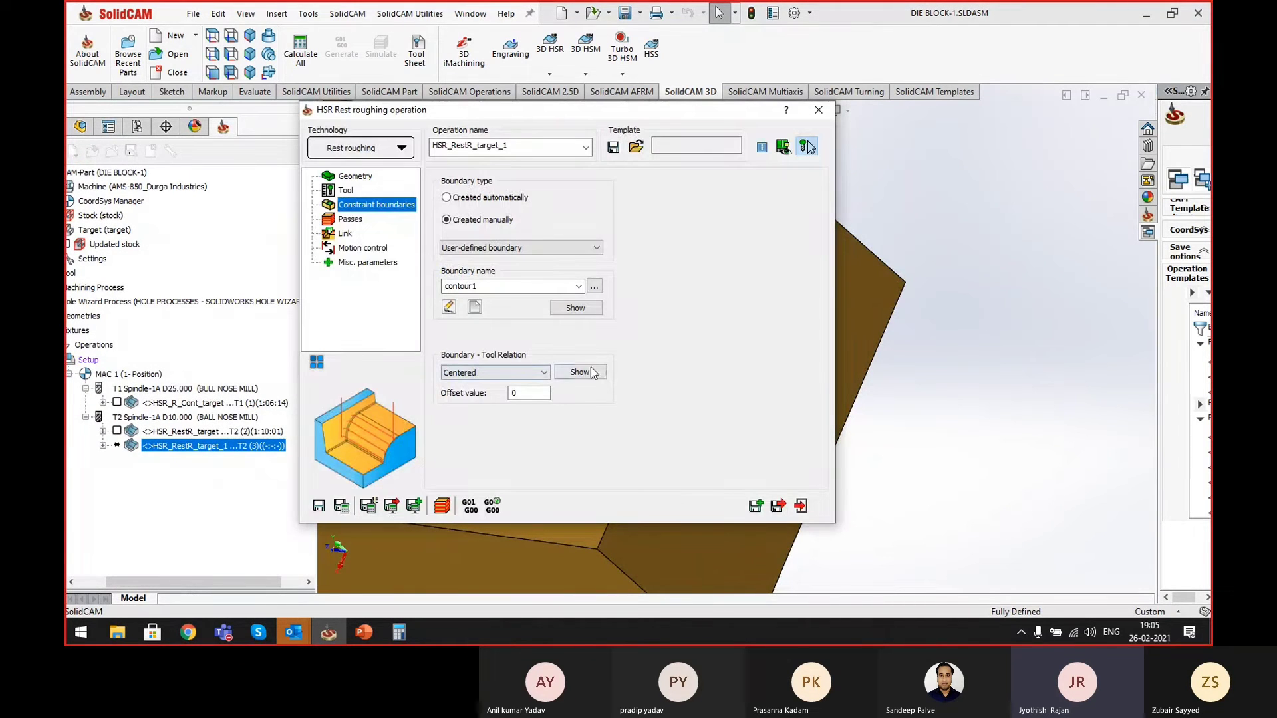
- Preview the constraint boundary with the Centered tool relation on the model, inspect it around the groove and close the preview
click(589, 373)
middle_drag(725, 376, 759, 437)
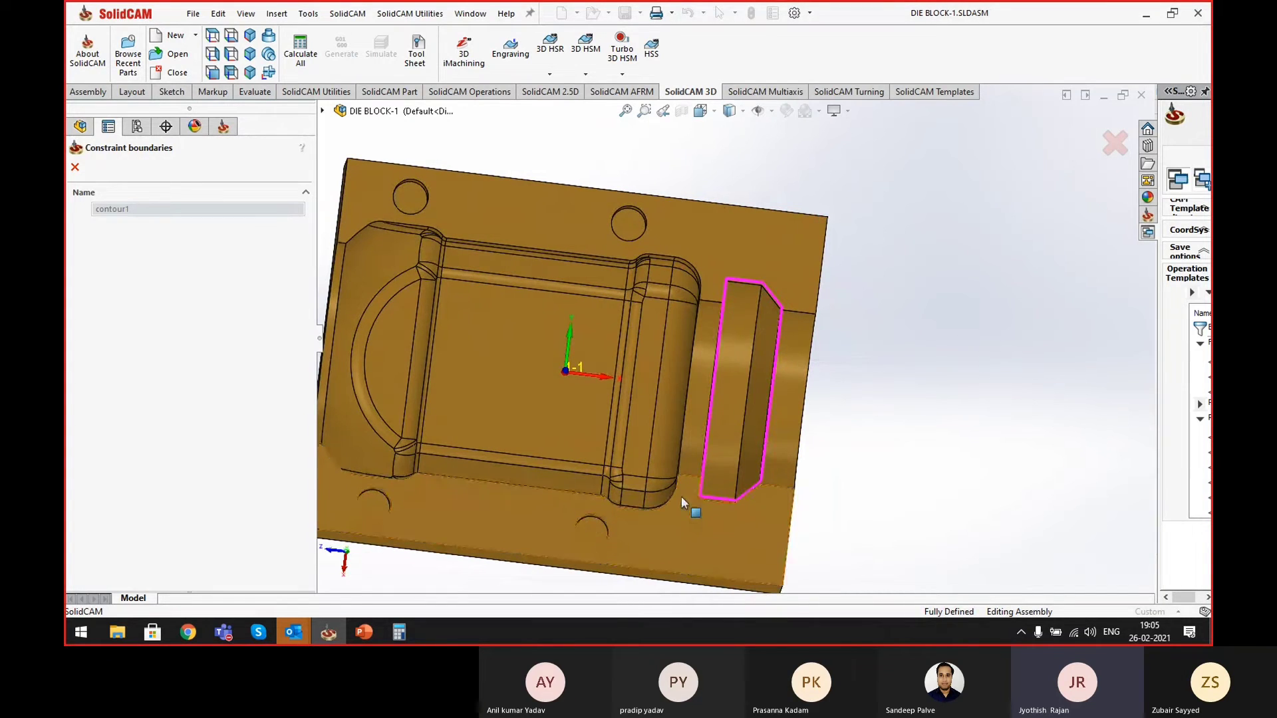
middle_drag(545, 373, 573, 163)
click(75, 167)
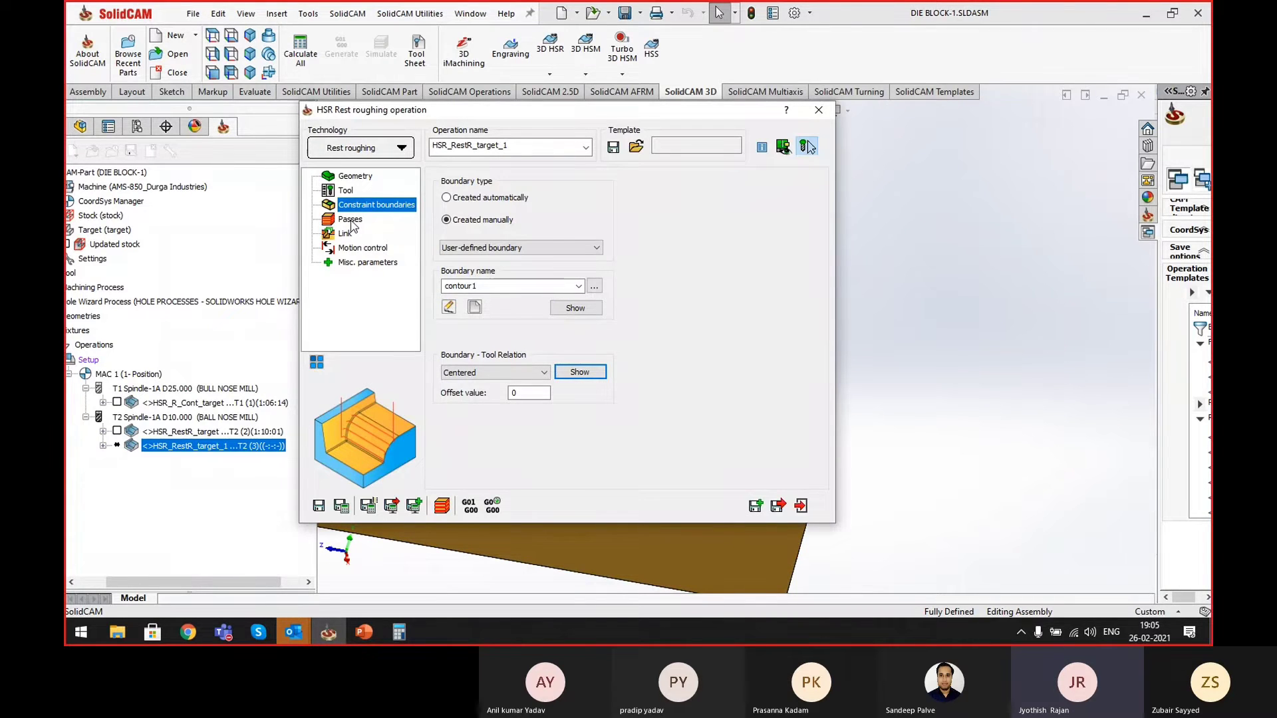
- Set the passes' step down to 0.5, then save and calculate the rest roughing operation
click(350, 221)
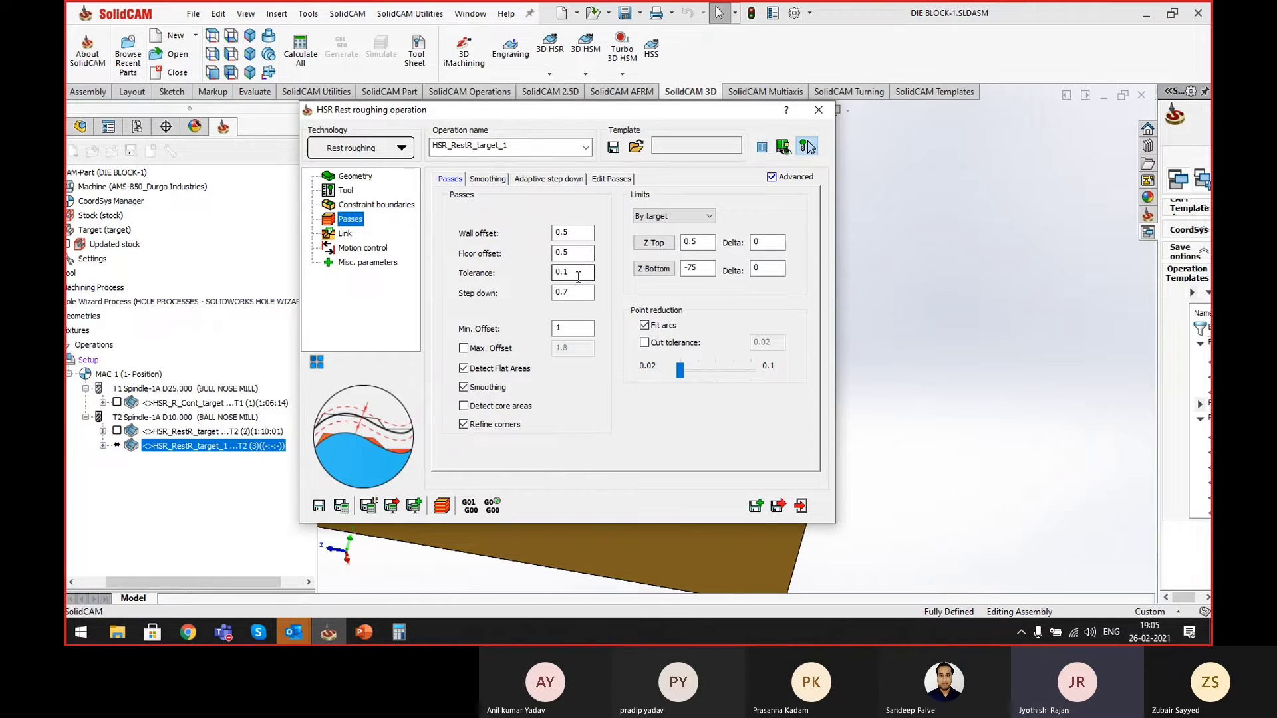
drag(578, 291, 504, 281)
text(0.)
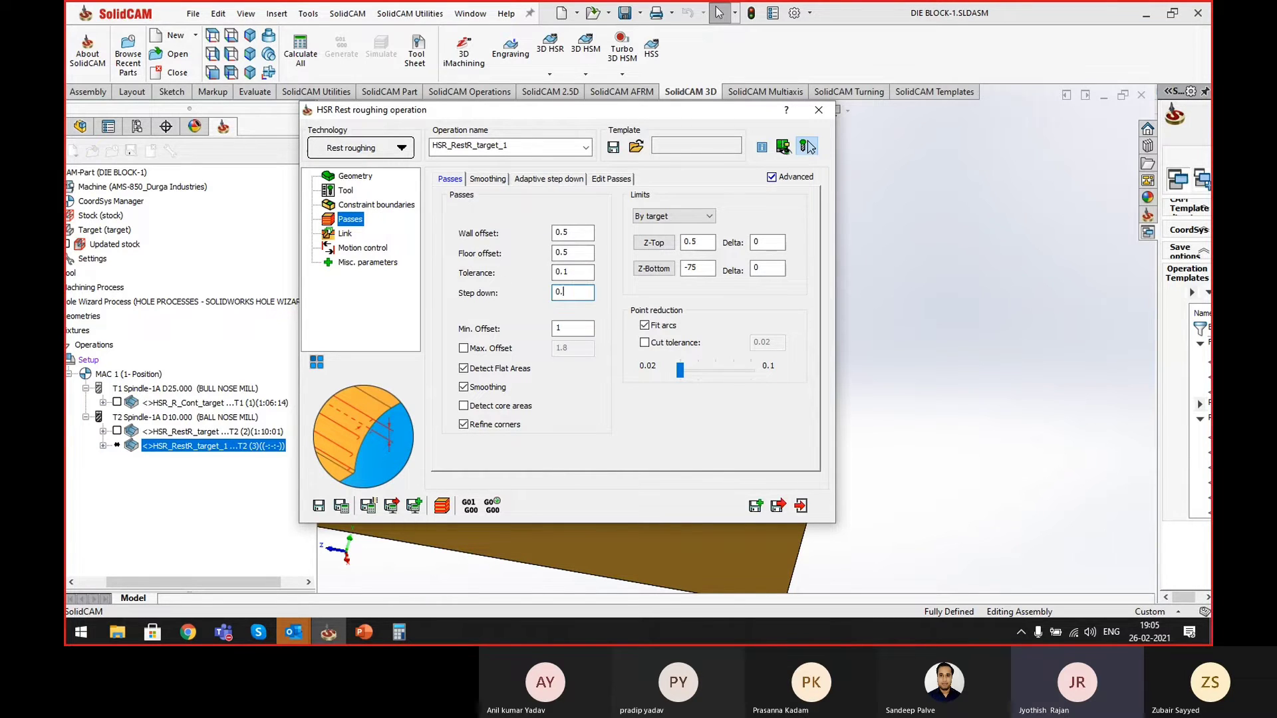
click(571, 327)
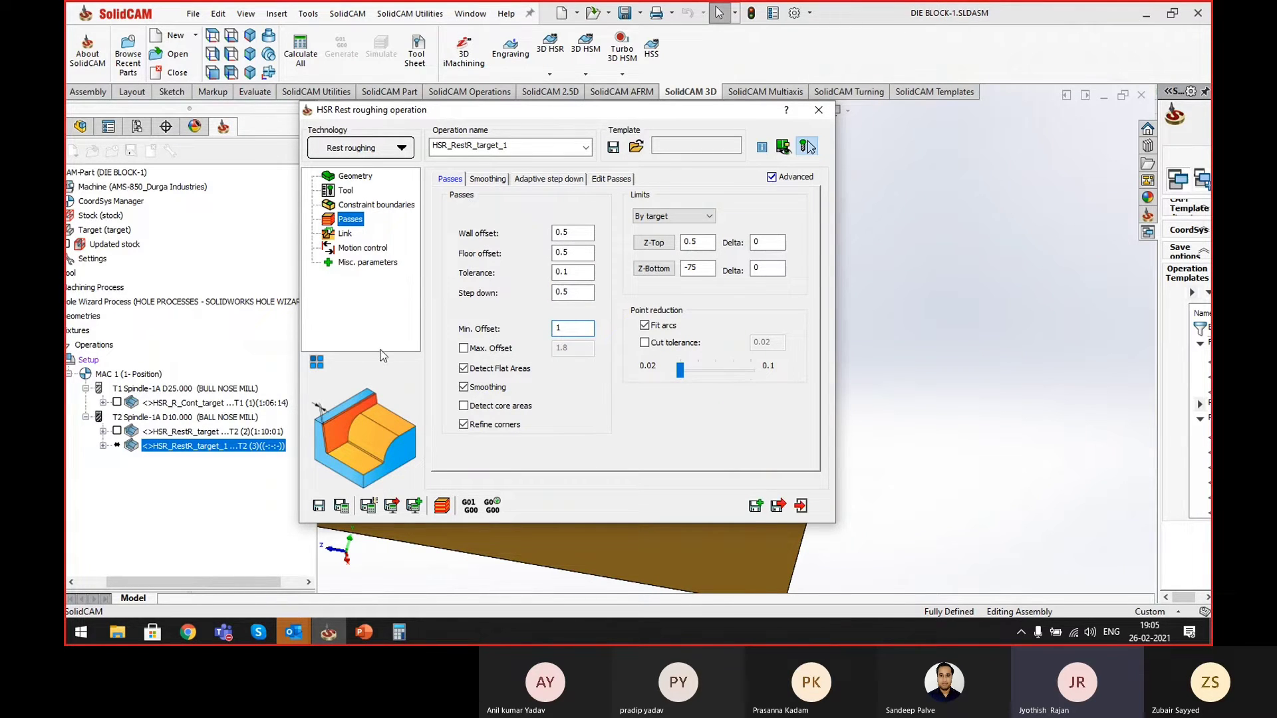
click(342, 507)
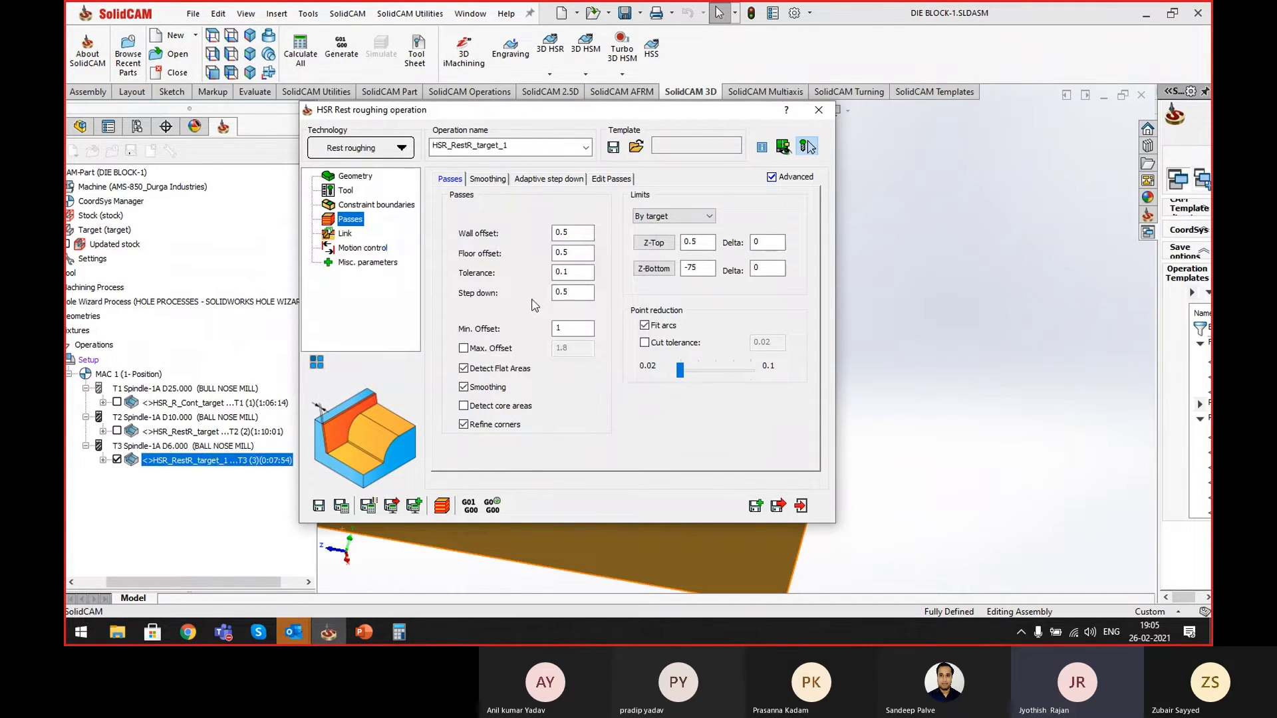
- Collapse the operation dialog and examine the calculated toolpath along the narrow groove from several angles
double_click(604, 111)
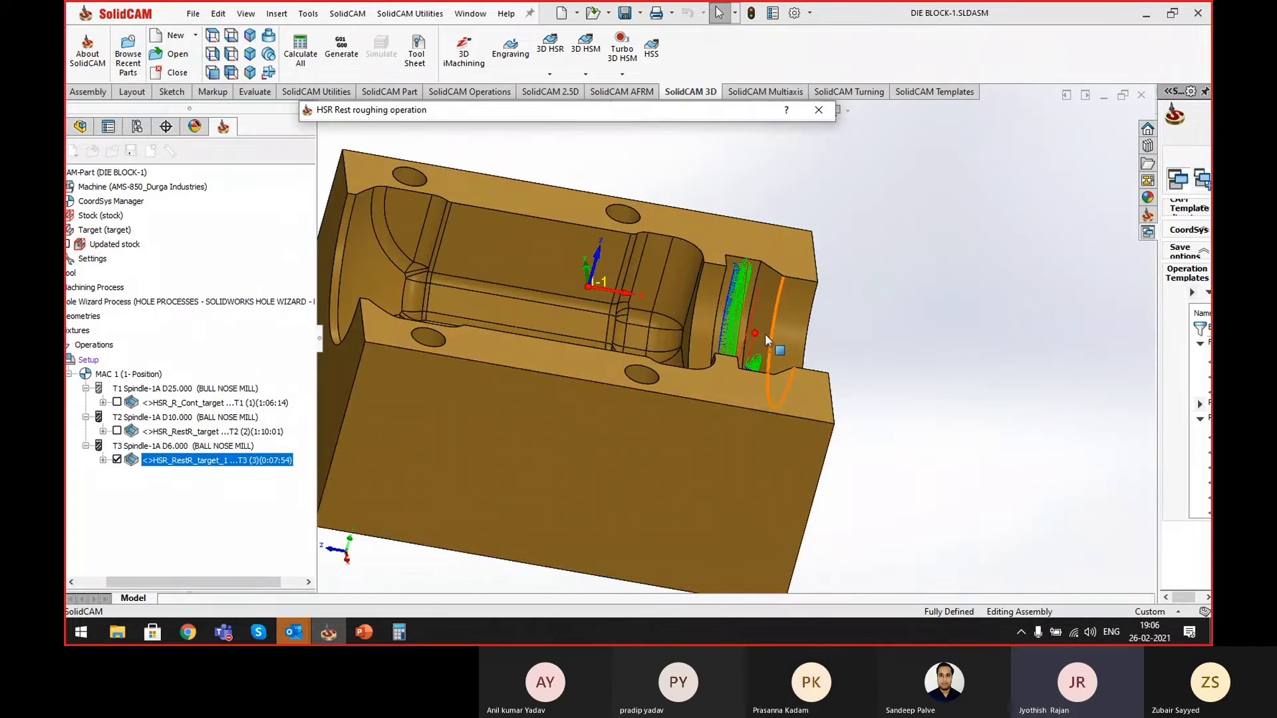
middle_drag(767, 336, 704, 528)
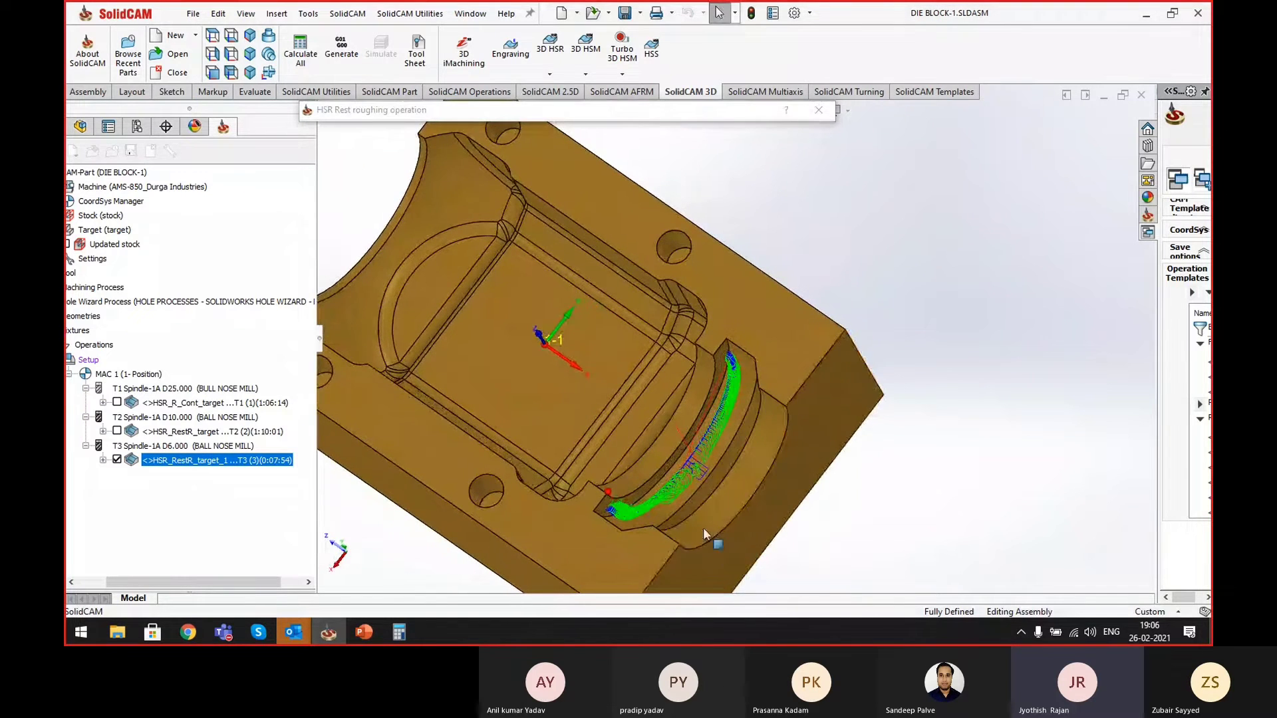
scroll(596, 446, up, 5)
scroll(597, 445, down, 5)
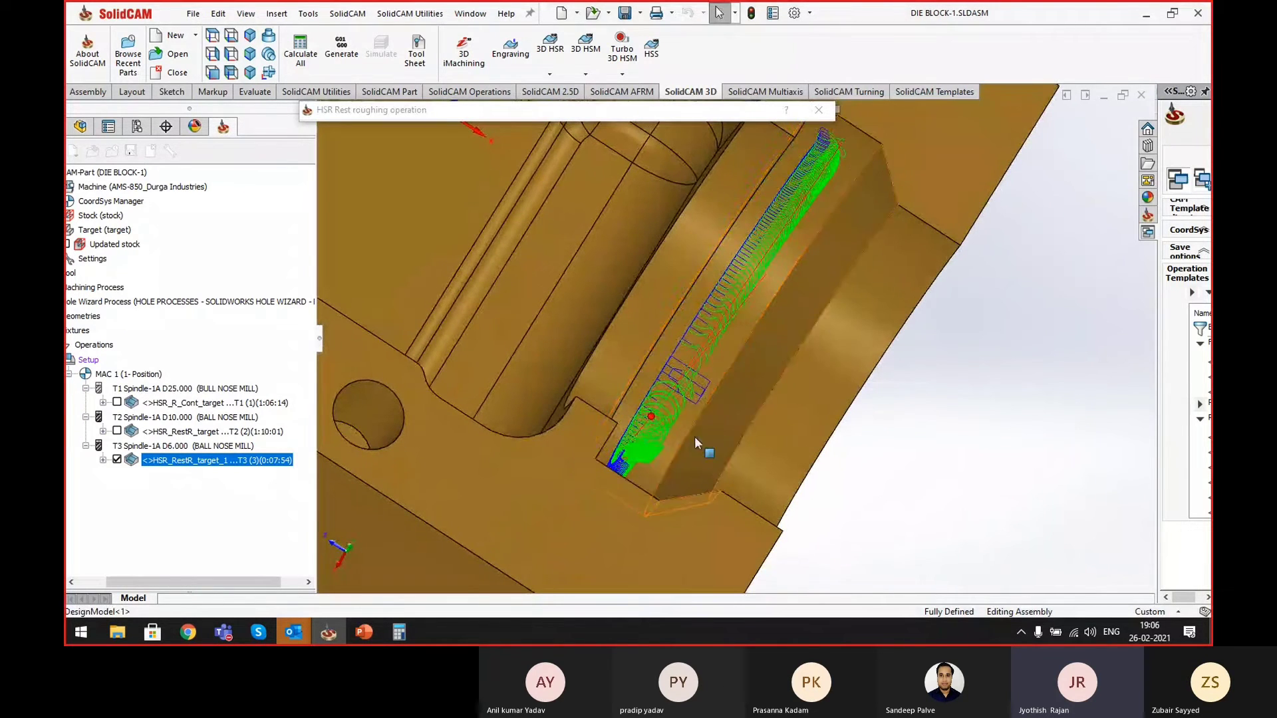
scroll(695, 437, down, 2)
middle_drag(694, 436, 714, 484)
scroll(705, 429, up, 6)
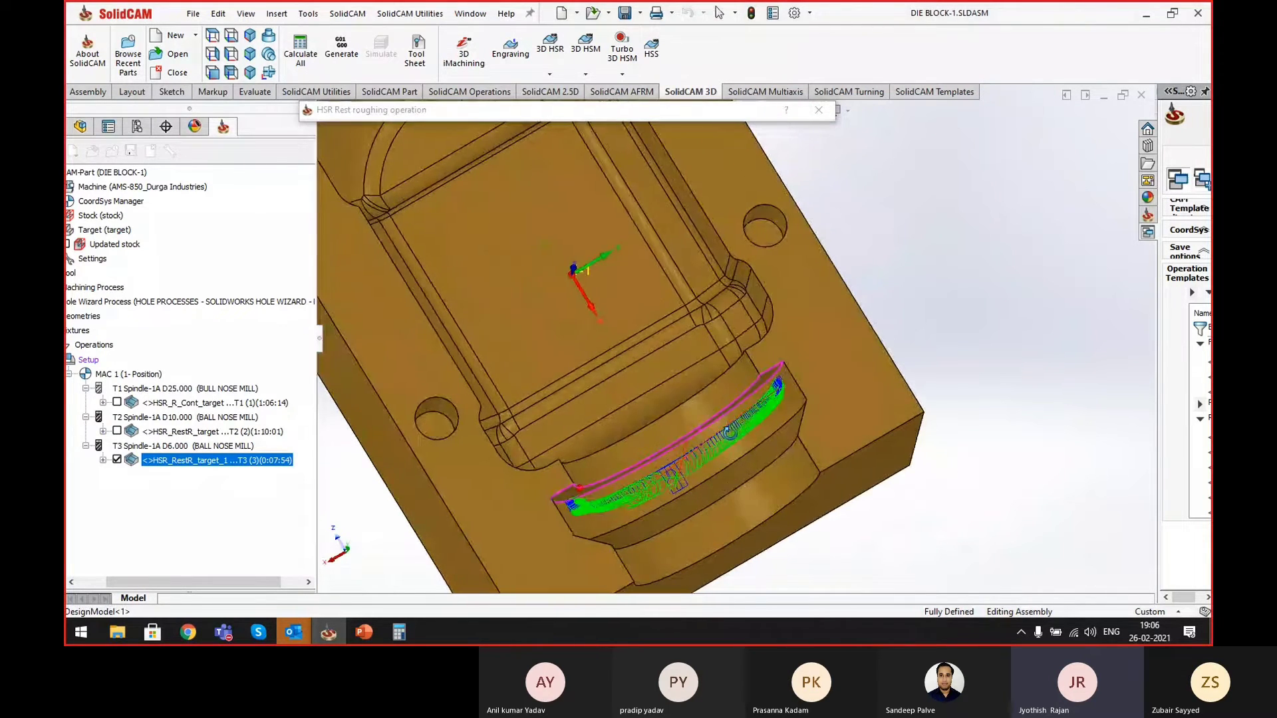
scroll(783, 361, up, 3)
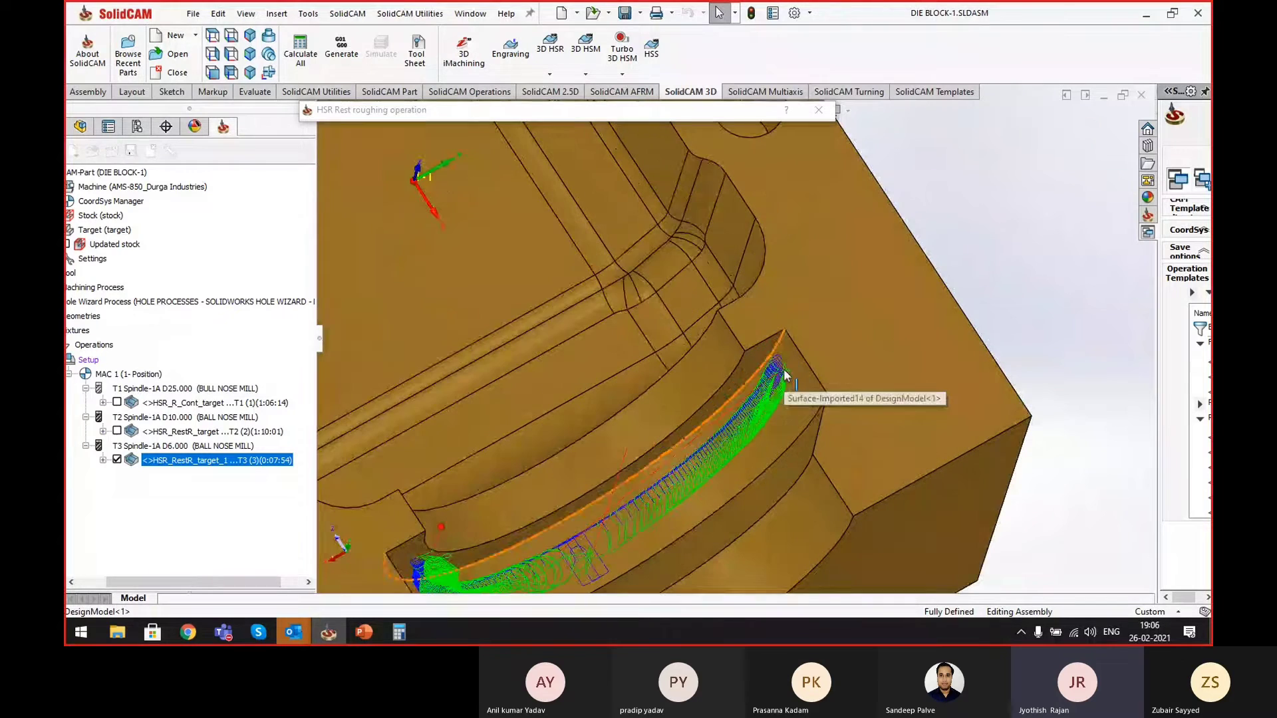
middle_drag(651, 466, 610, 423)
middle_drag(552, 370, 560, 258)
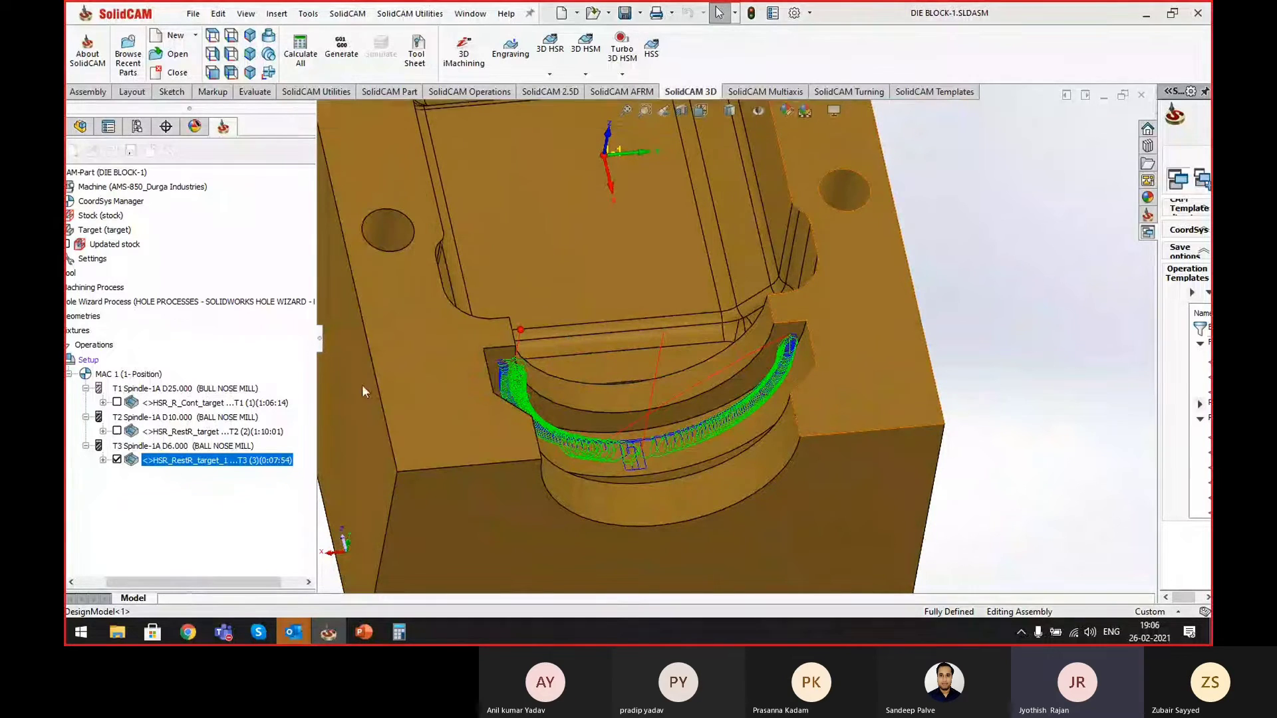
- Hide the 6 mm rest roughing toolpath and view the whole die block with the full operations tree
click(117, 460)
scroll(807, 450, up, 5)
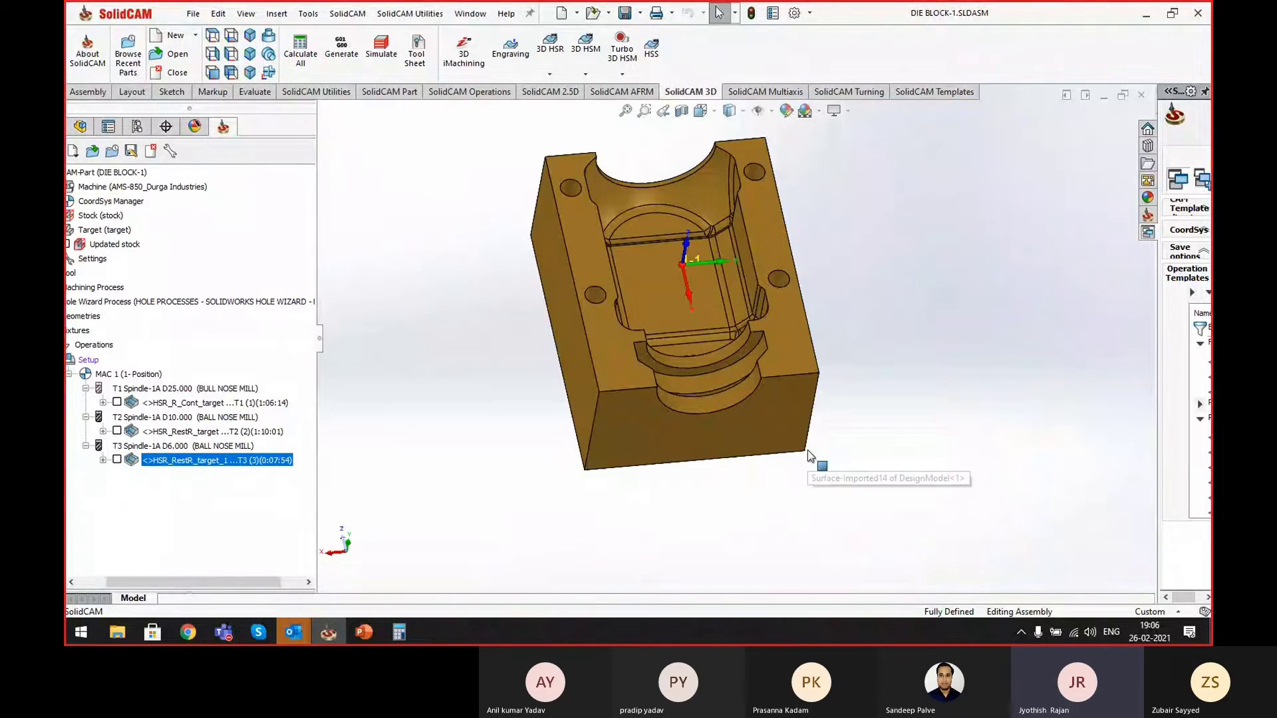
mouse_move(807, 450)
middle_down()
mouse_move(832, 308)
mouse_move(801, 455)
middle_up()
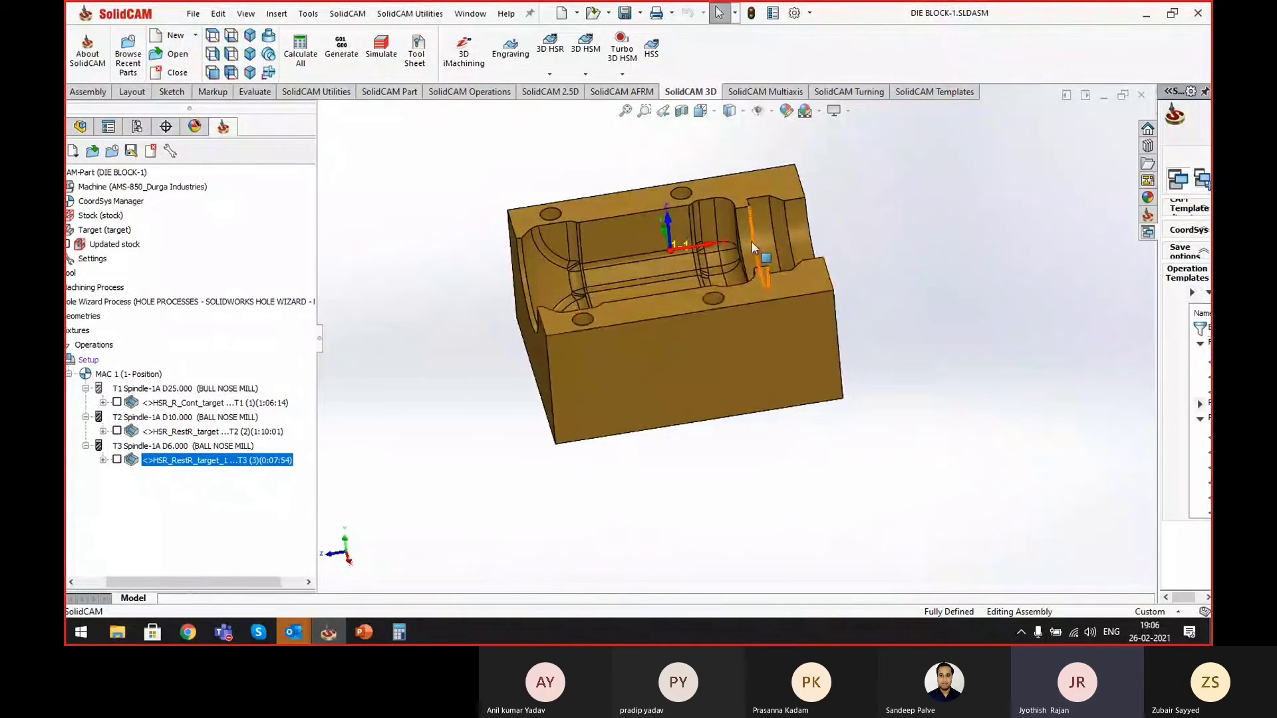
scroll(753, 243, down, 1)
middle_drag(753, 243, 780, 338)
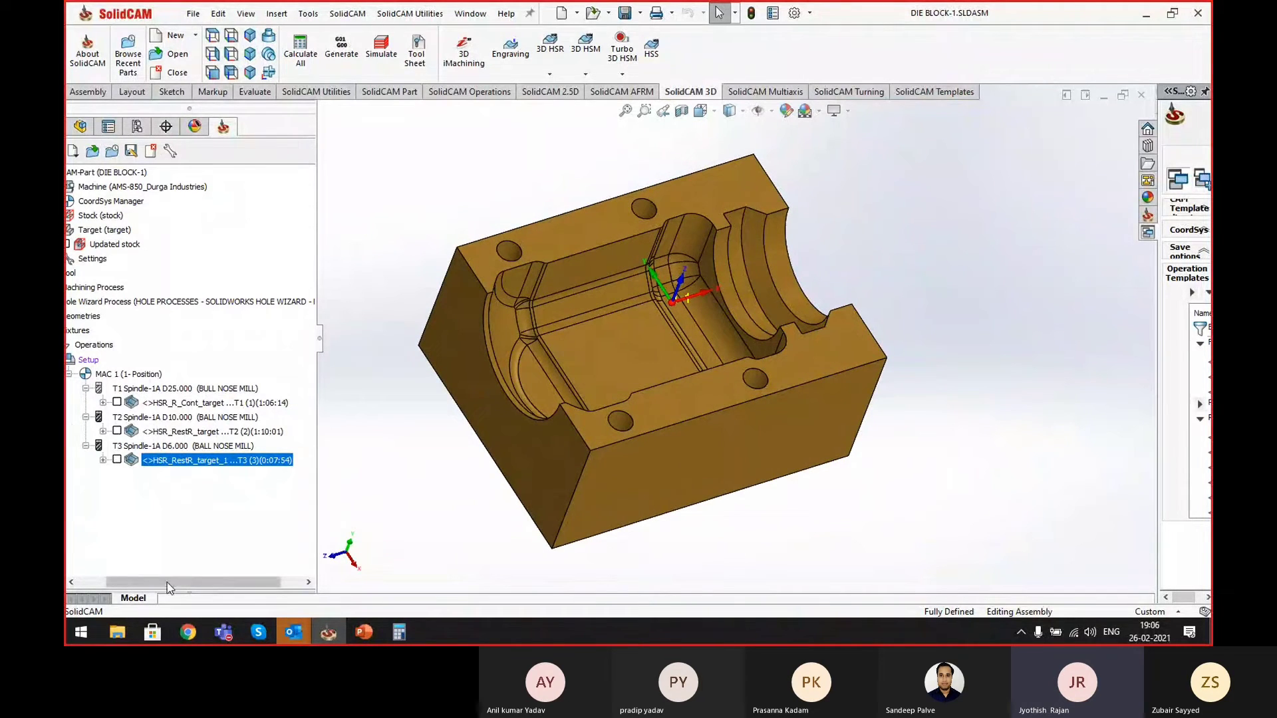
drag(193, 582, 165, 582)
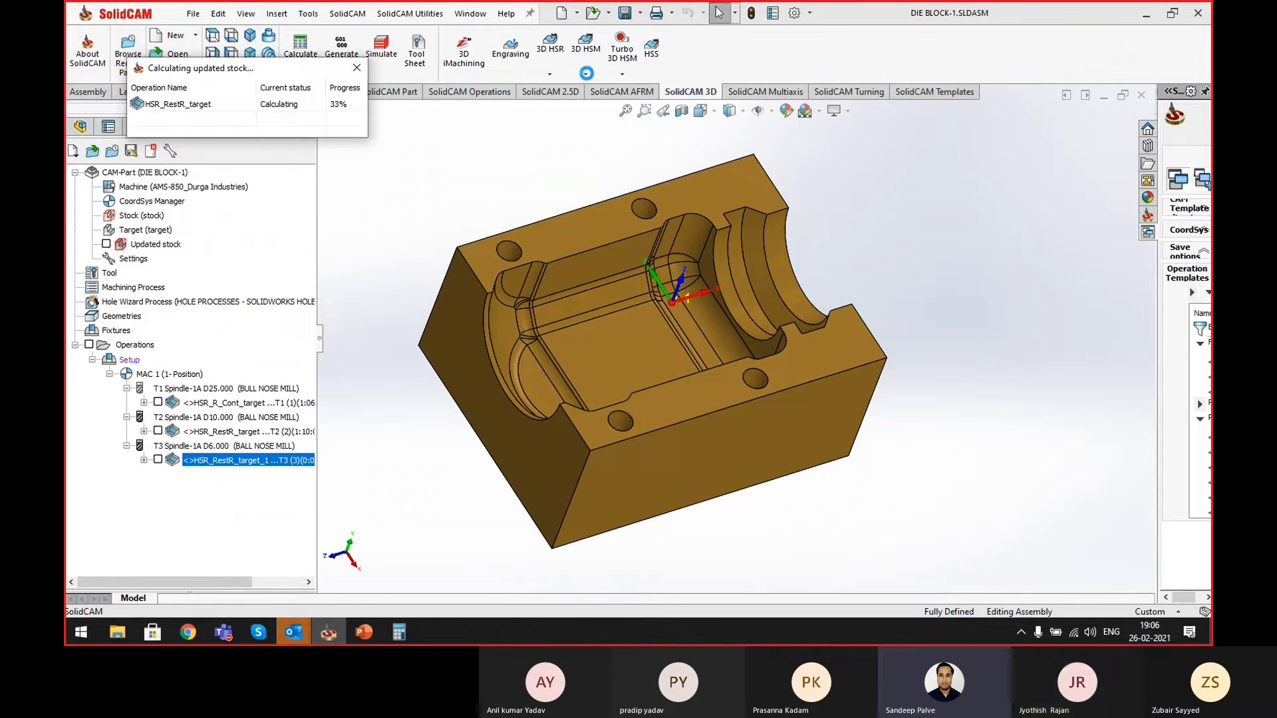
- Switch to the PowerPoint training presentation and look through its later slides on iMachining, milling operations and the end of the training
click(364, 632)
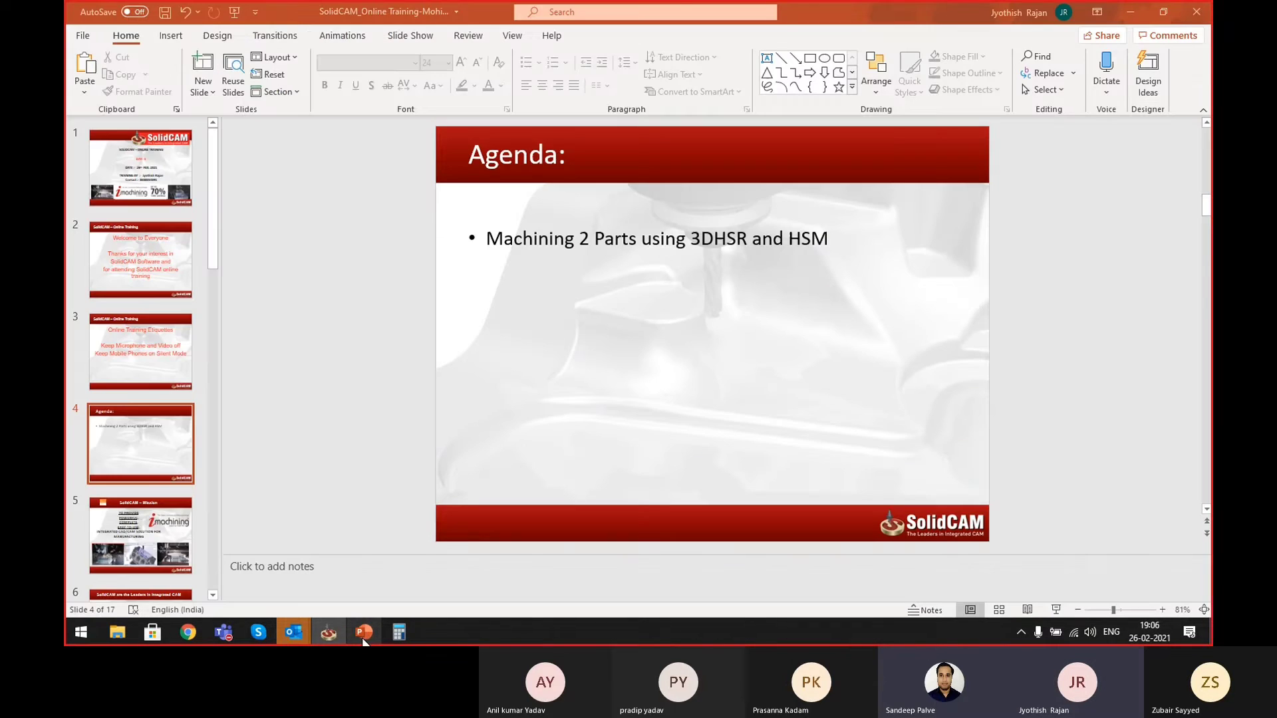
scroll(160, 397, down, 5)
scroll(160, 394, down, 5)
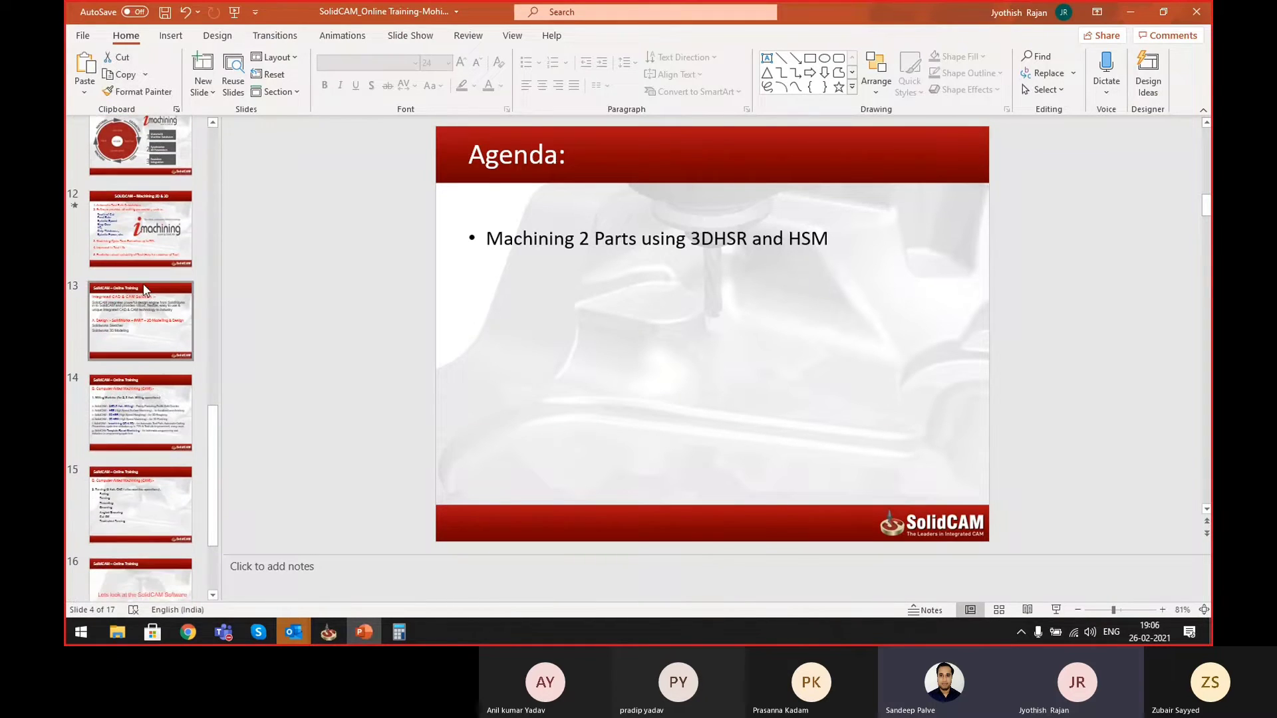
click(141, 229)
scroll(140, 287, down, 2)
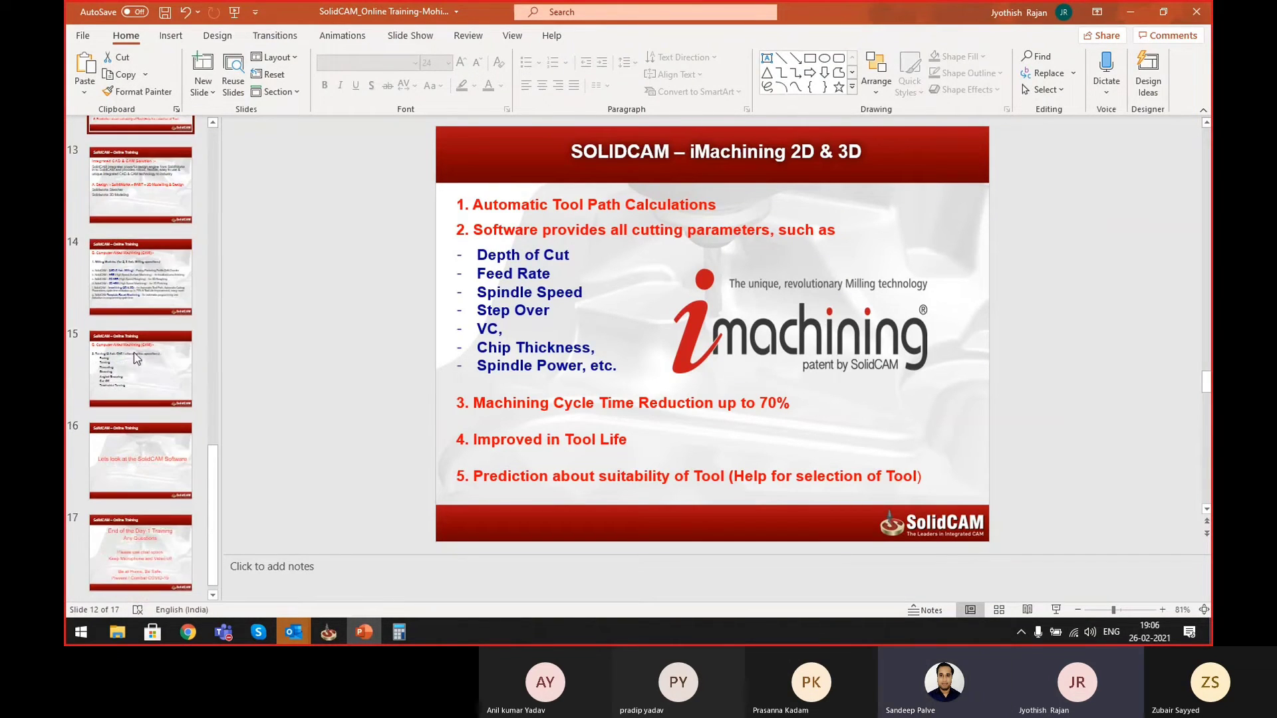
click(132, 373)
scroll(132, 373, down, 1)
click(150, 439)
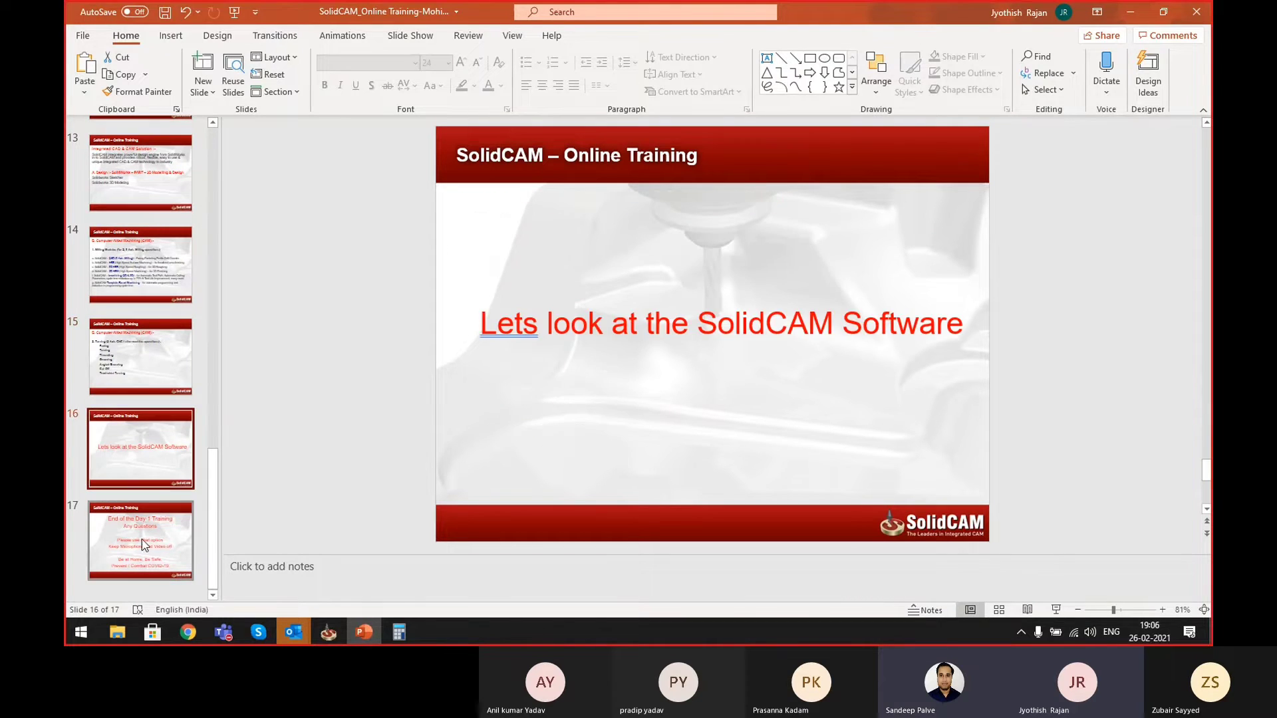
click(143, 544)
click(136, 274)
- Switch to the Outlook inbox and search the current mailbox for "technical document"
mouse_move(295, 640)
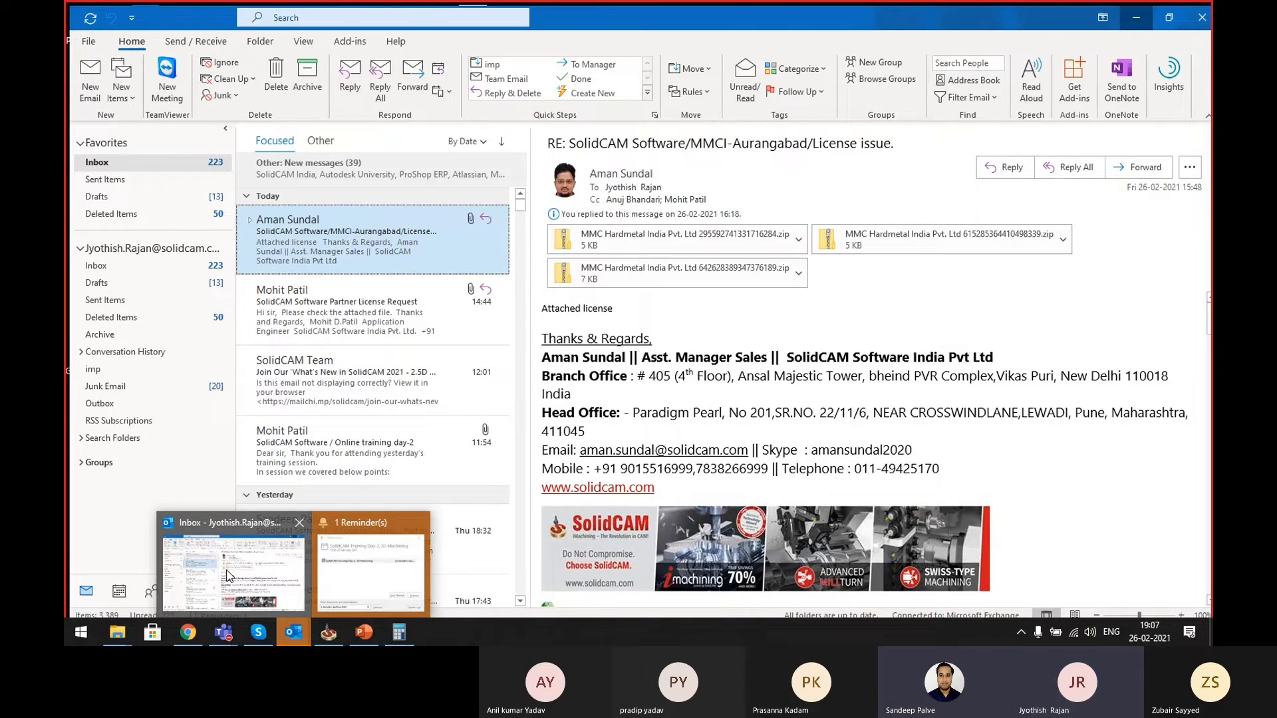
click(227, 576)
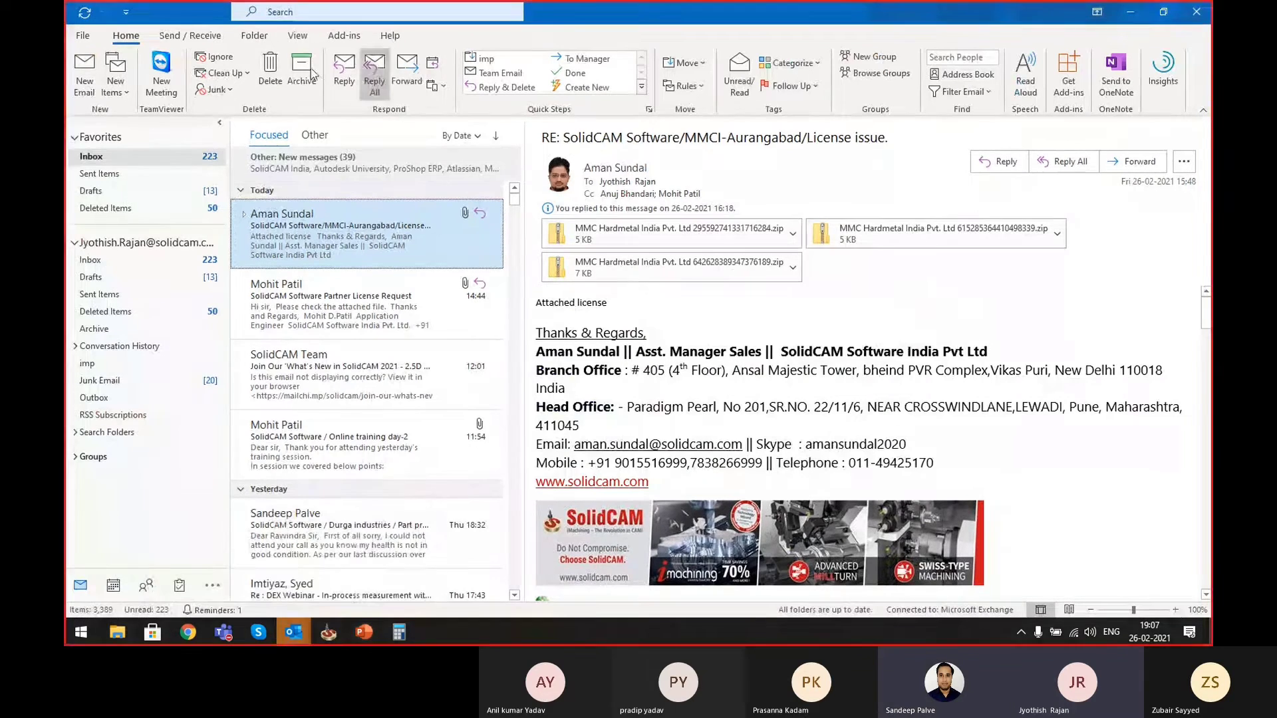
click(309, 10)
text(te)
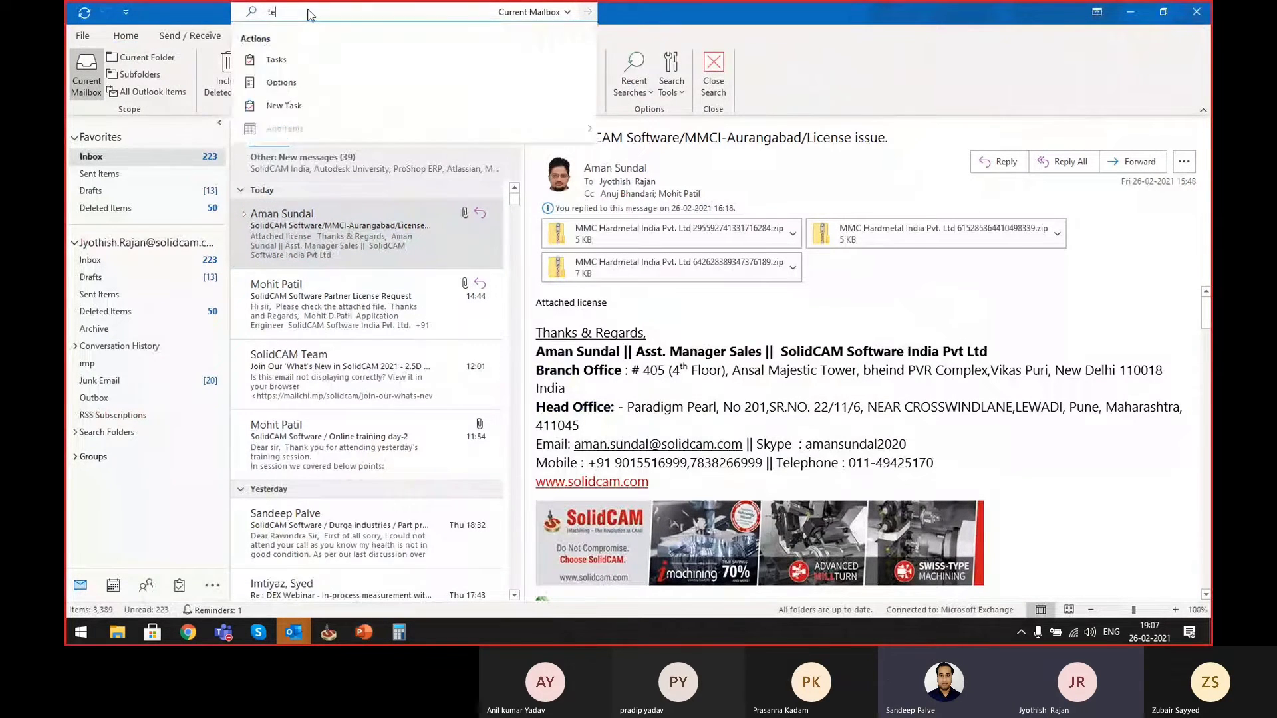
text(chnica)
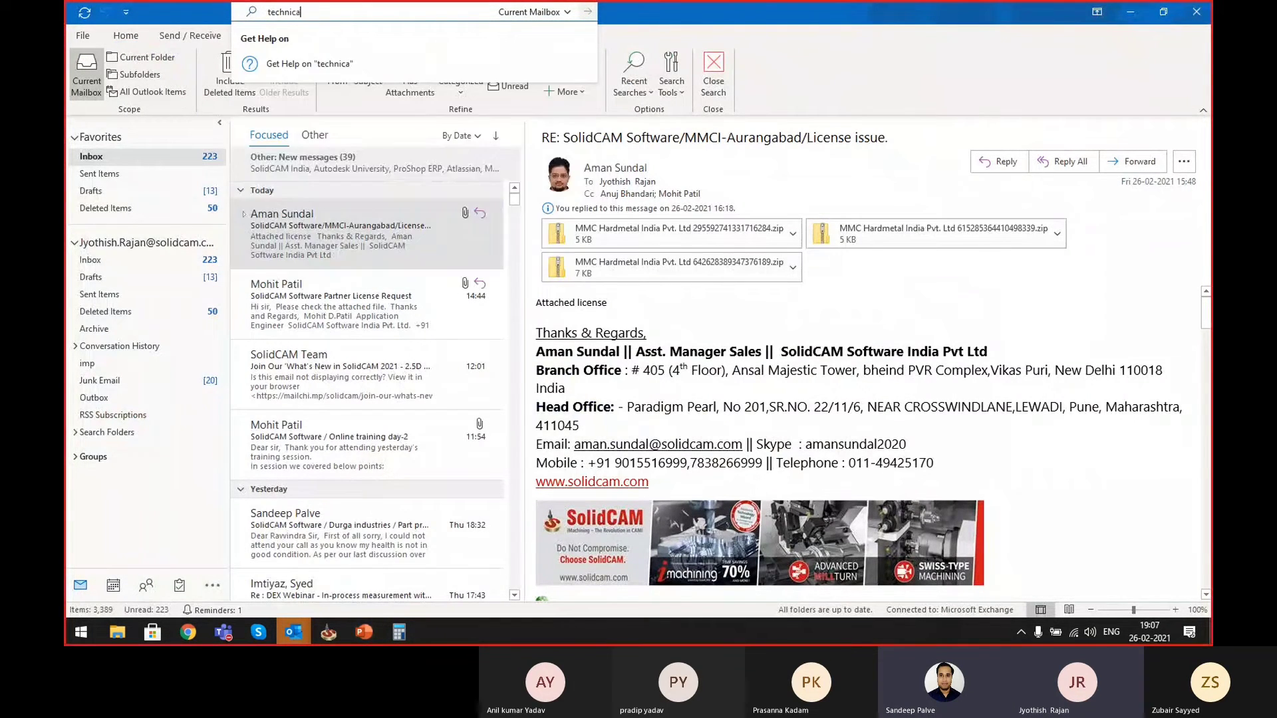
text(l)
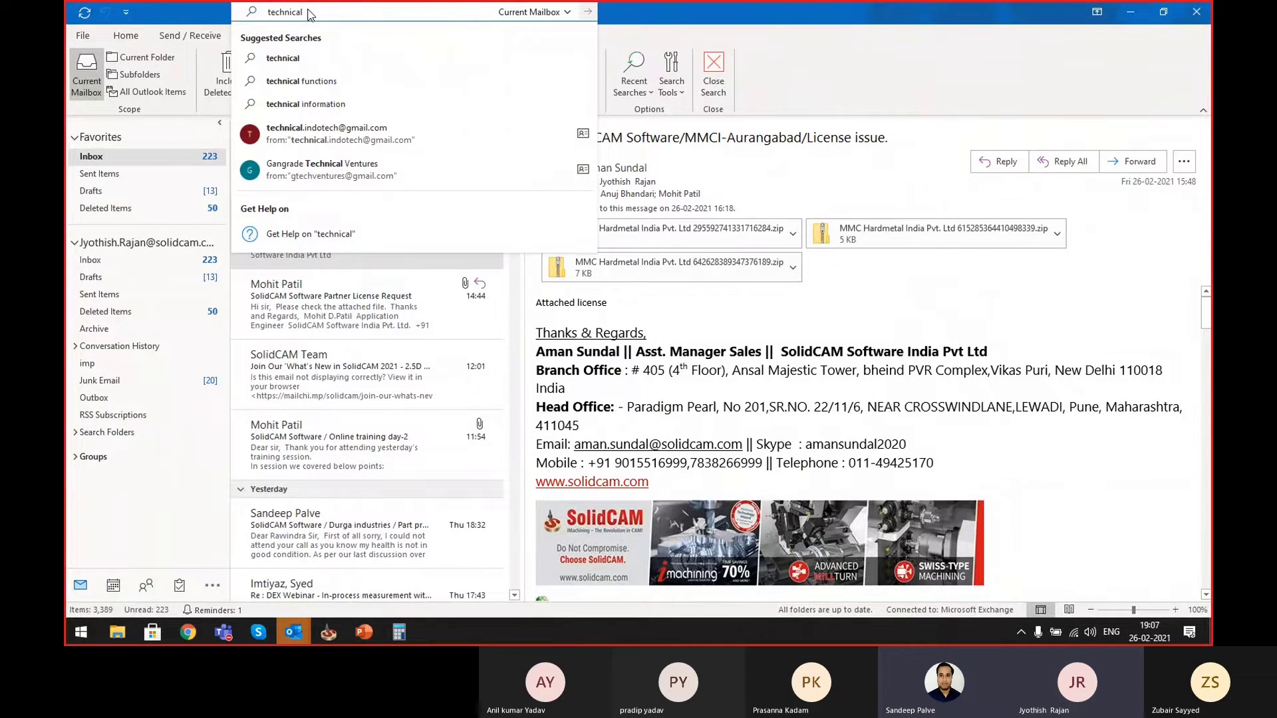
text( docu)
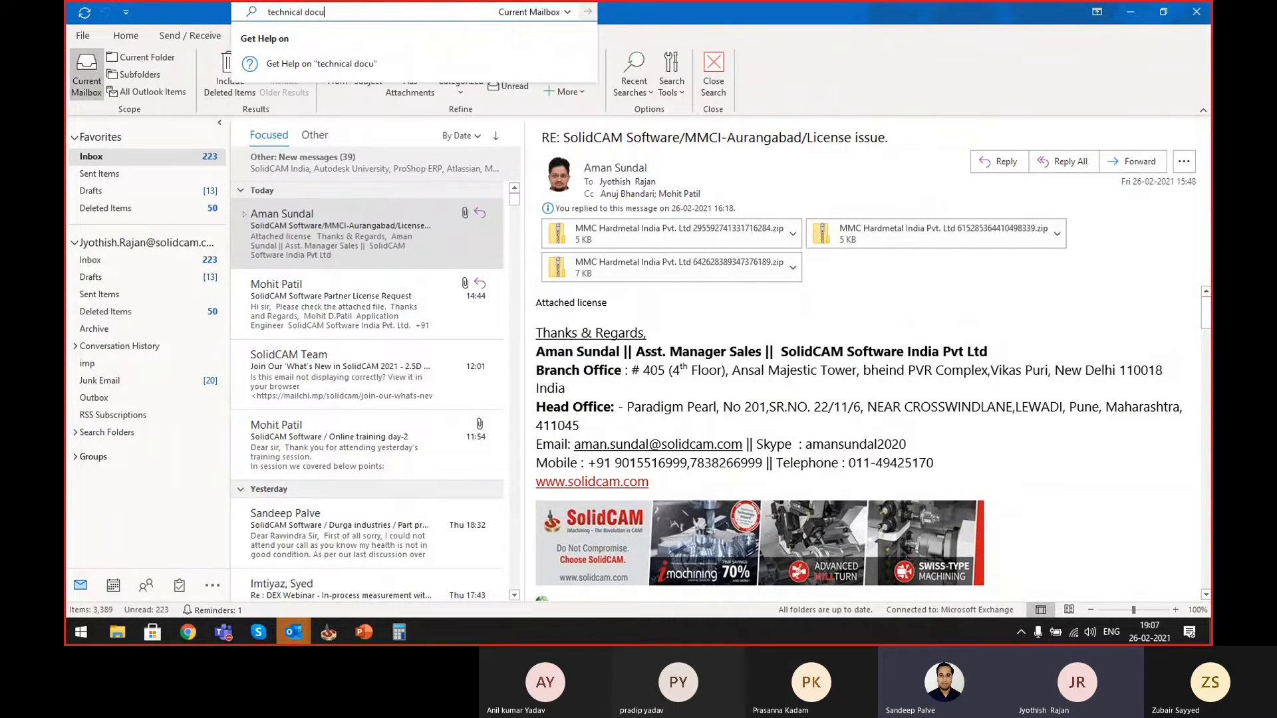
text(ment)
key(Return)
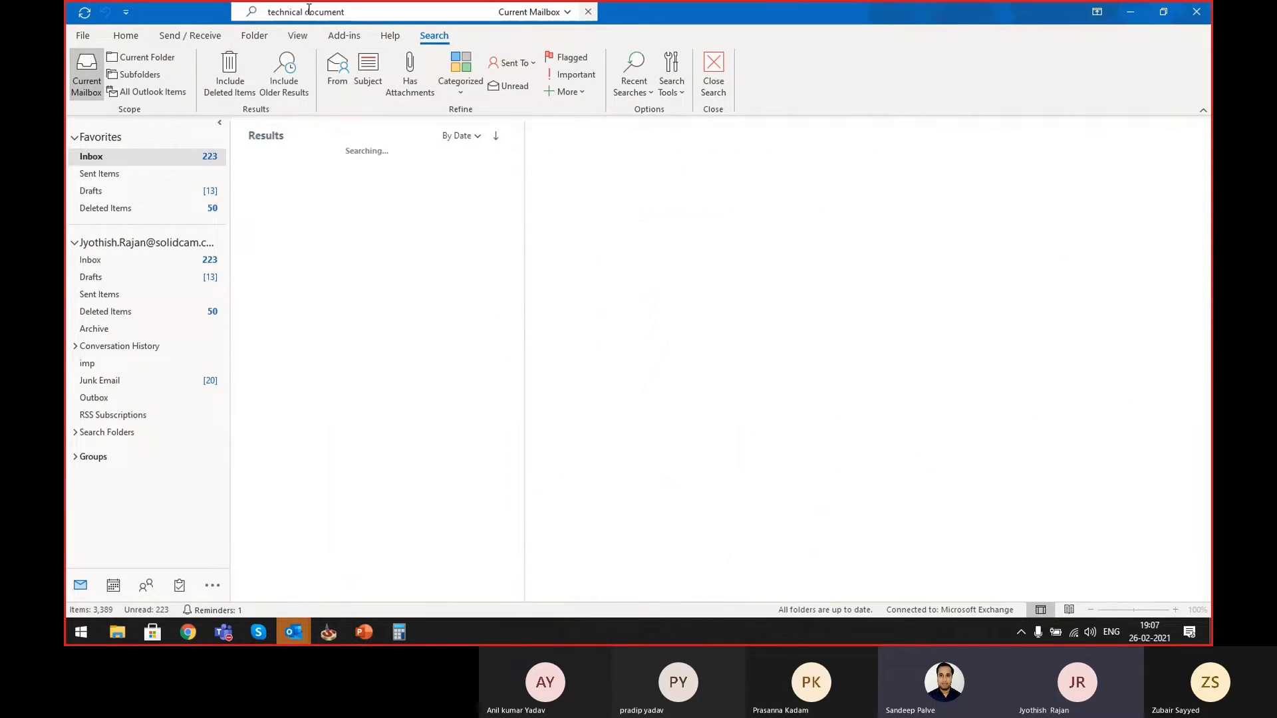
- Open the SolidCAM-HSM,HSR,HSS.pdf attachment of the "SolidCAM Modules - Technical Information" message in a maximized window, enlarged to 75%
click(364, 199)
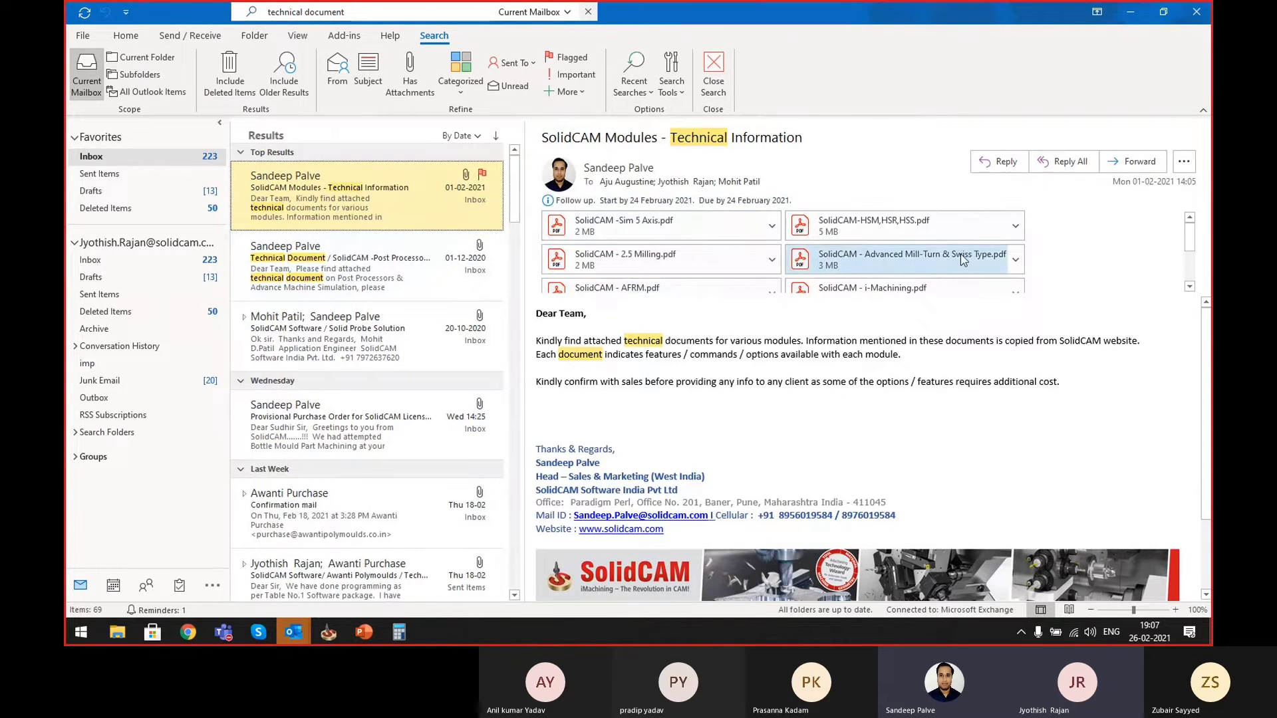
click(904, 226)
click(904, 226)
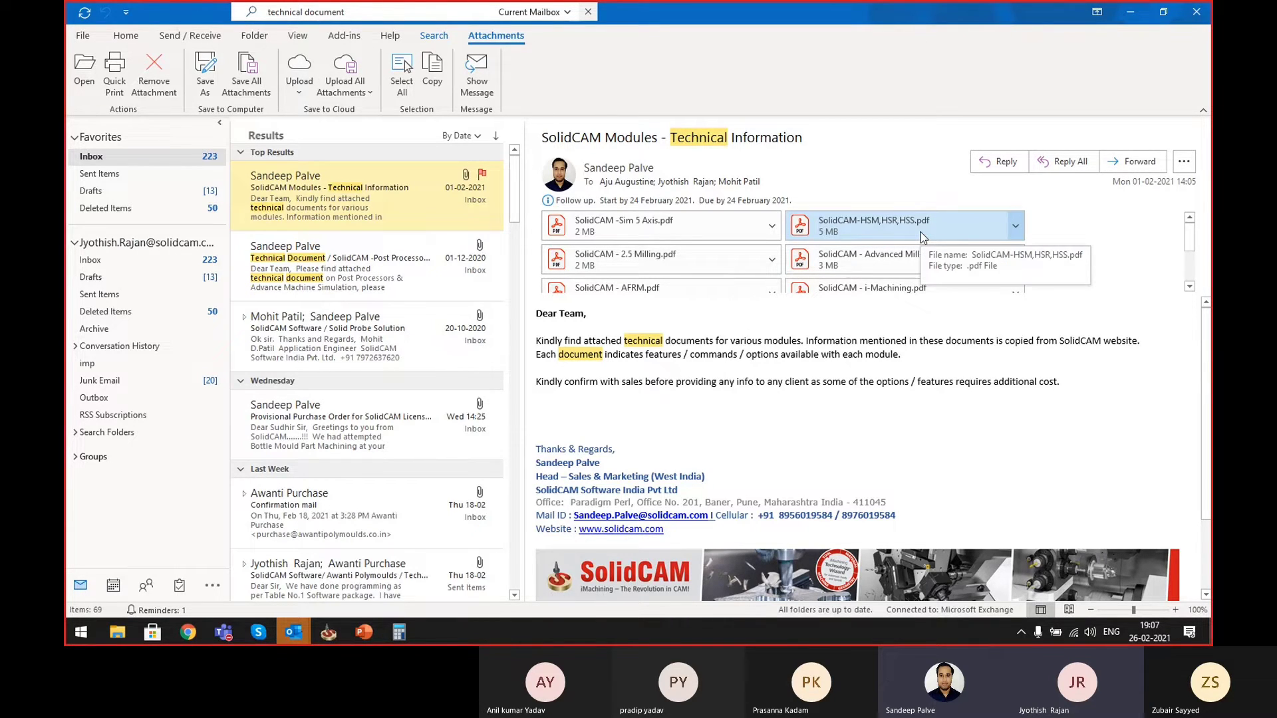
double_click(850, 229)
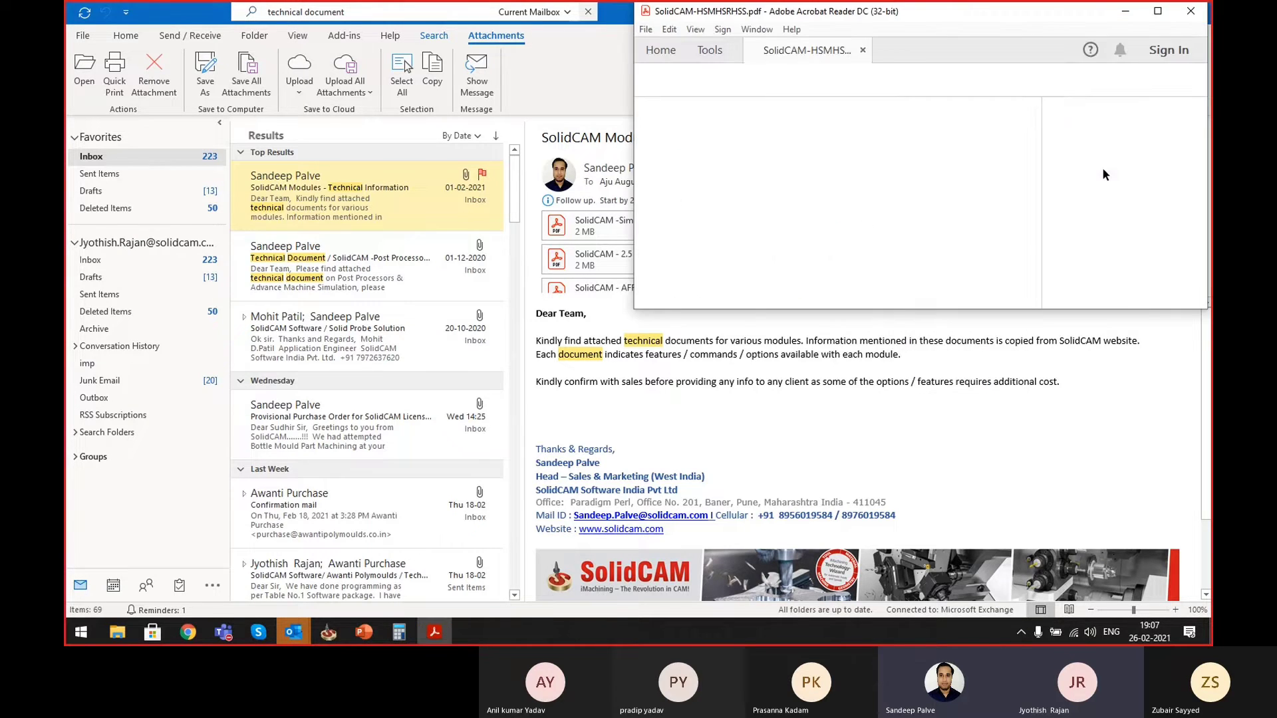
click(1159, 11)
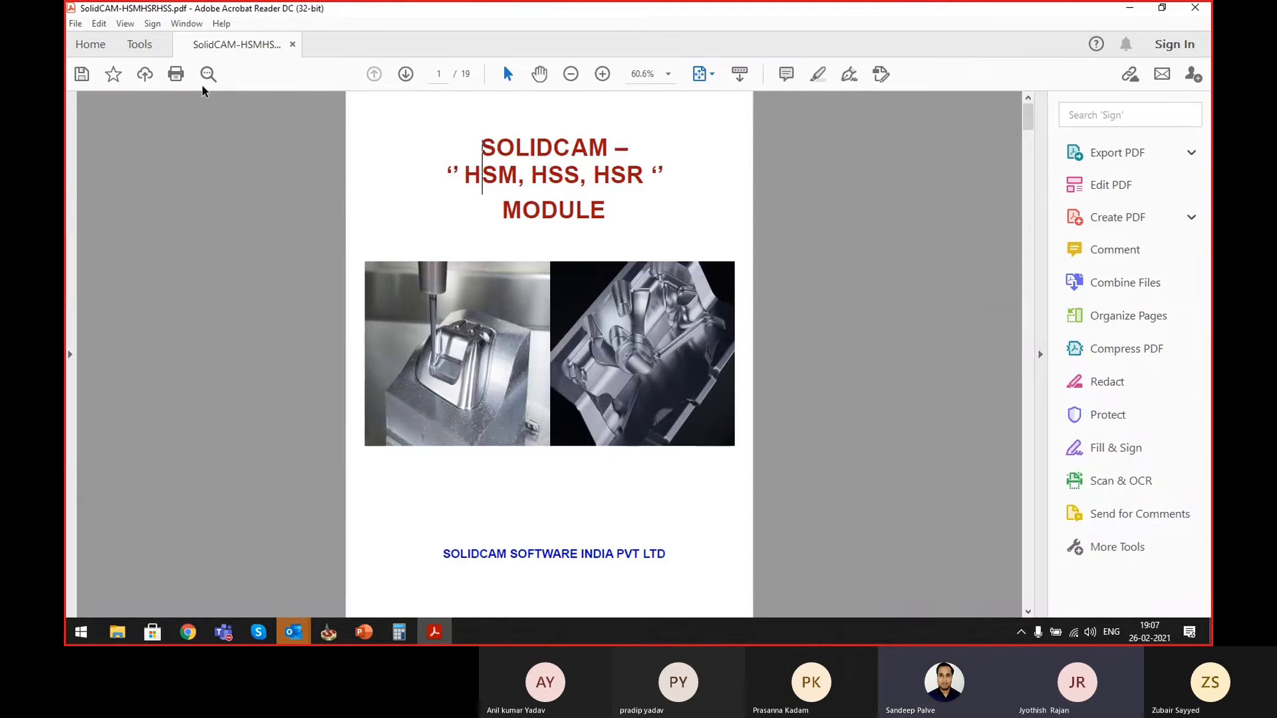
ctrl+scroll(607, 305, up, 4)
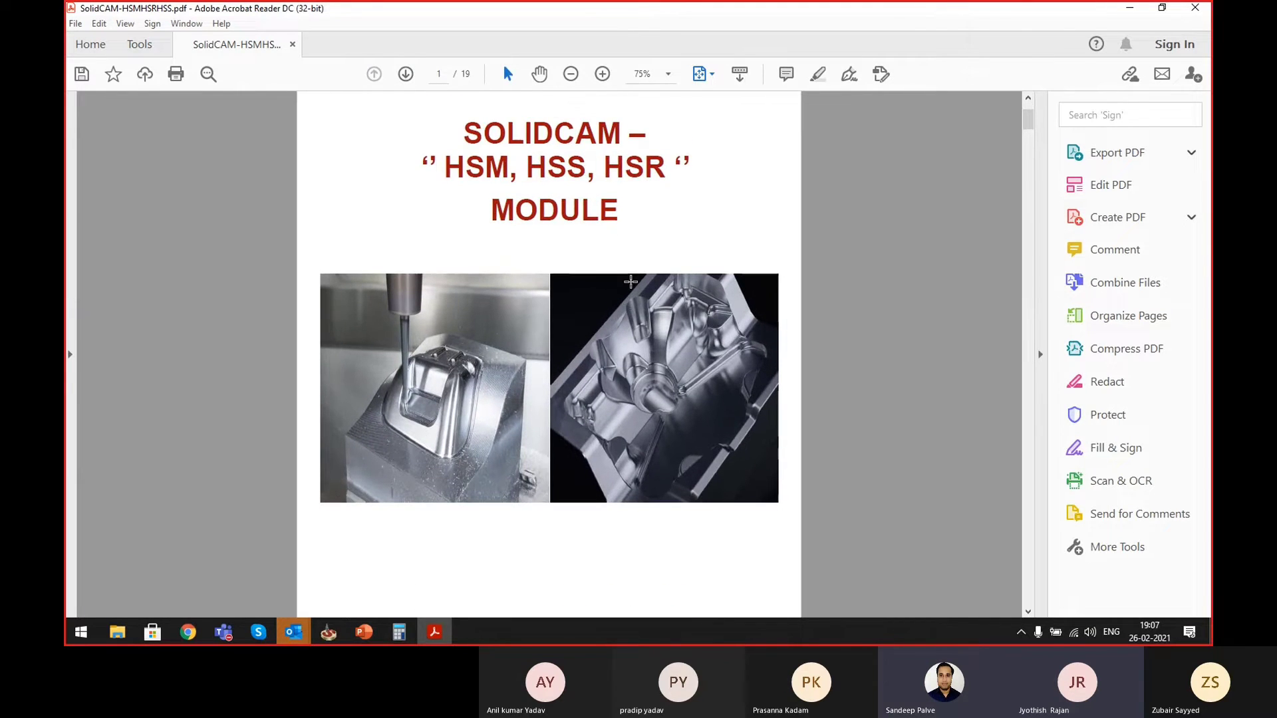
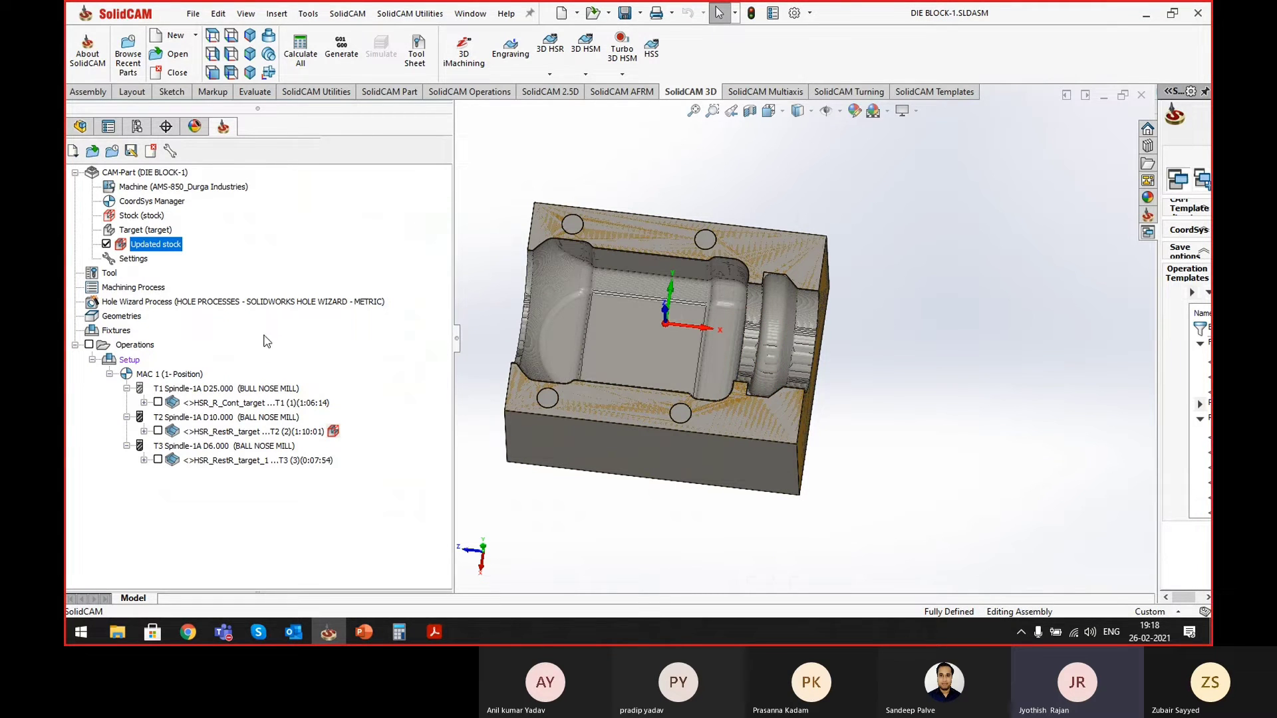
- Examine the updated stock of the die block around the main cavity and the narrow groove
middle_drag(792, 385, 656, 285)
scroll(656, 285, down, 2)
middle_drag(657, 338, 679, 324)
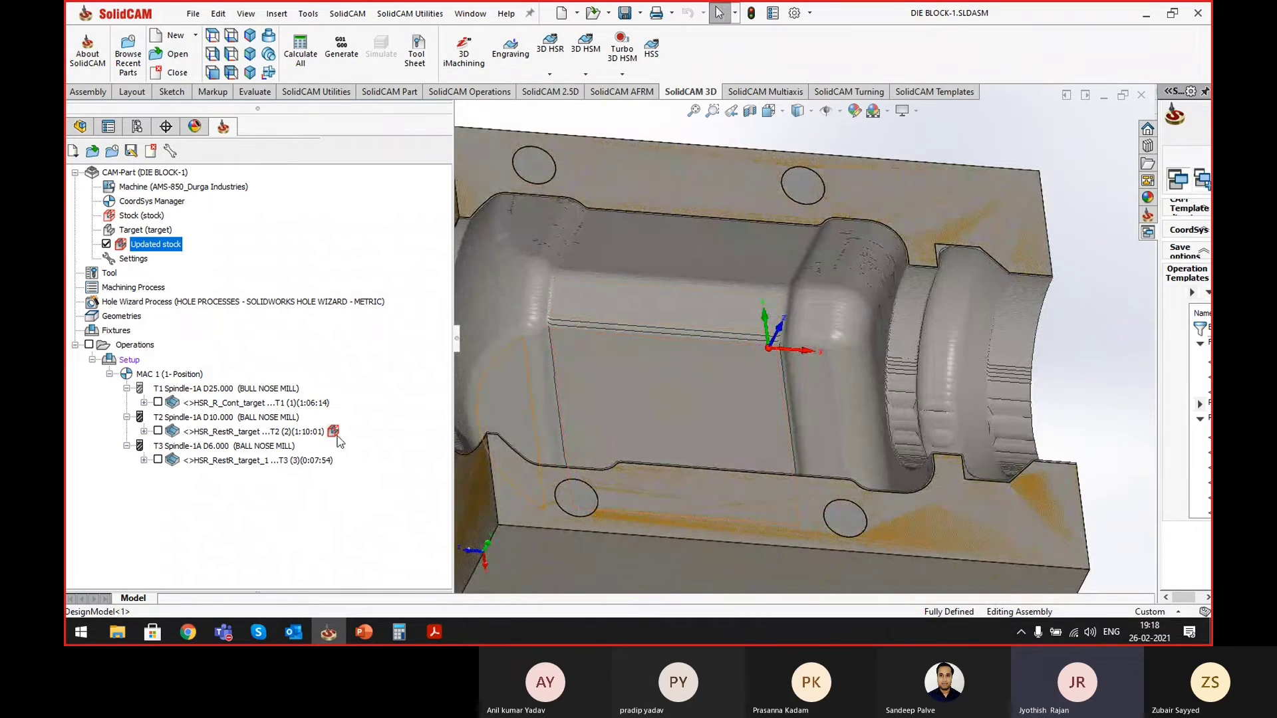
- Hide the updated stock and add a 3D HSM milling operation after the 6 mm rest roughing operation
click(106, 245)
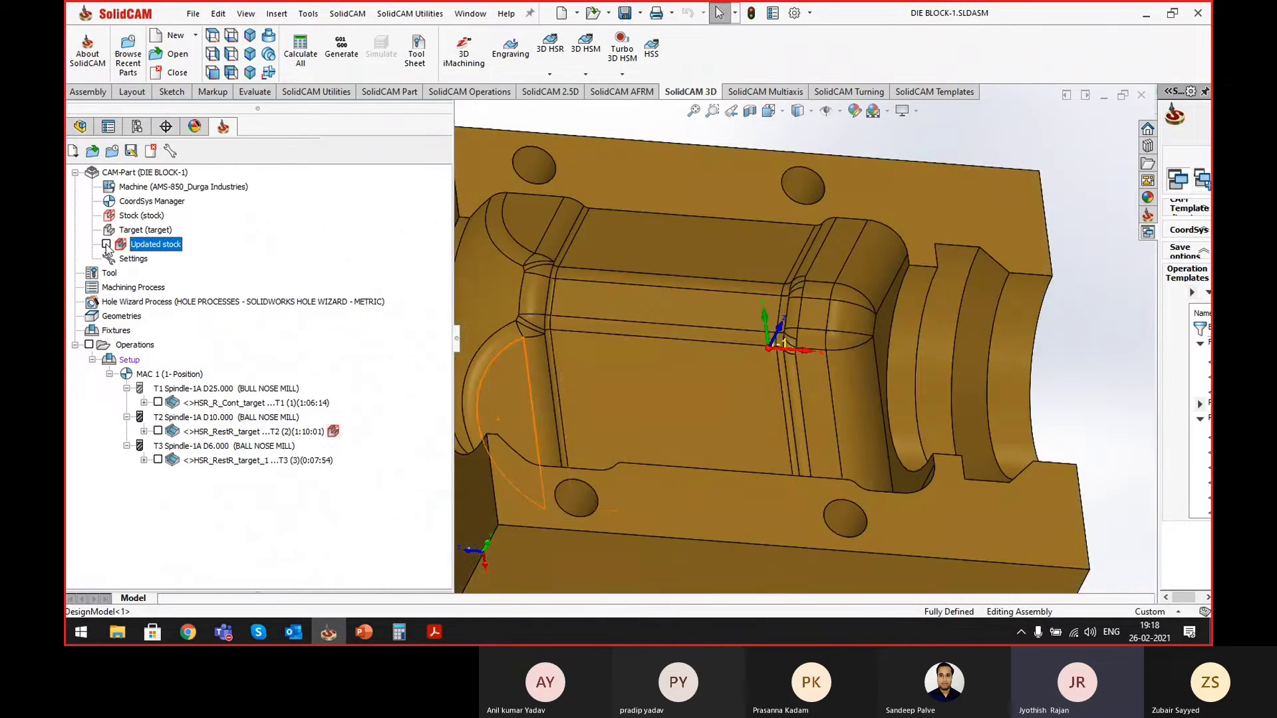
key(f)
right_click(200, 460)
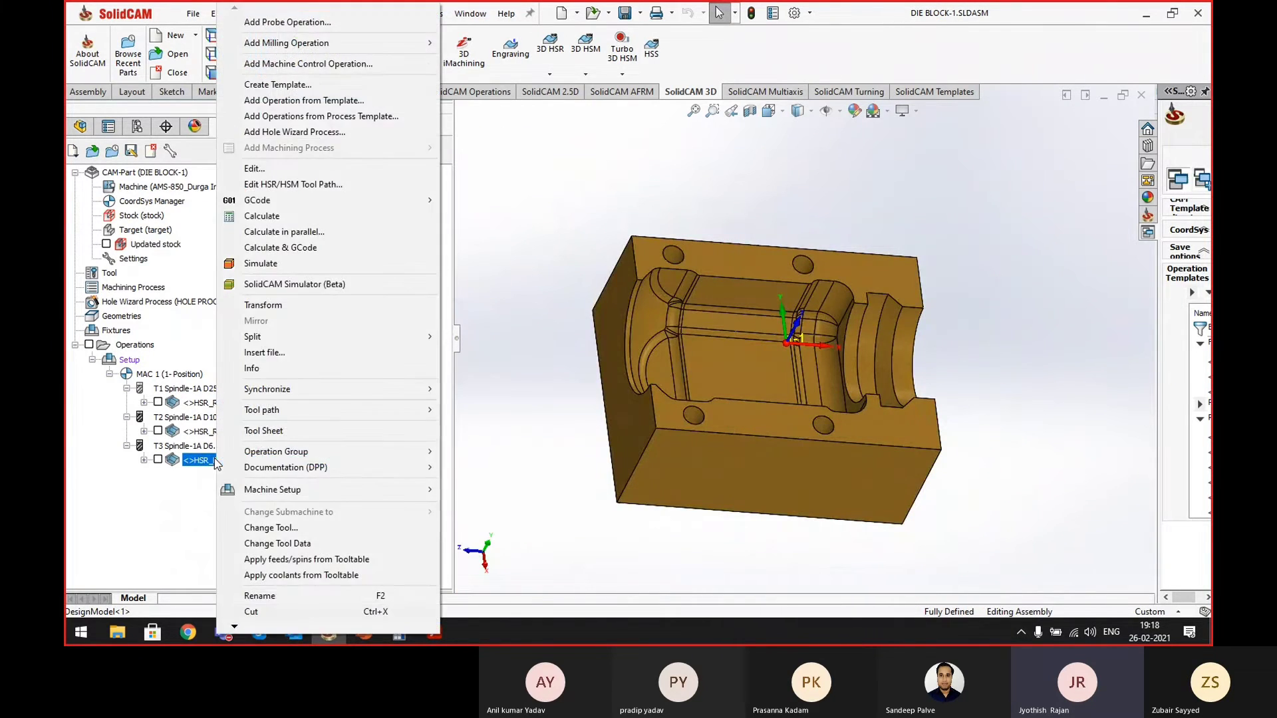
click(408, 48)
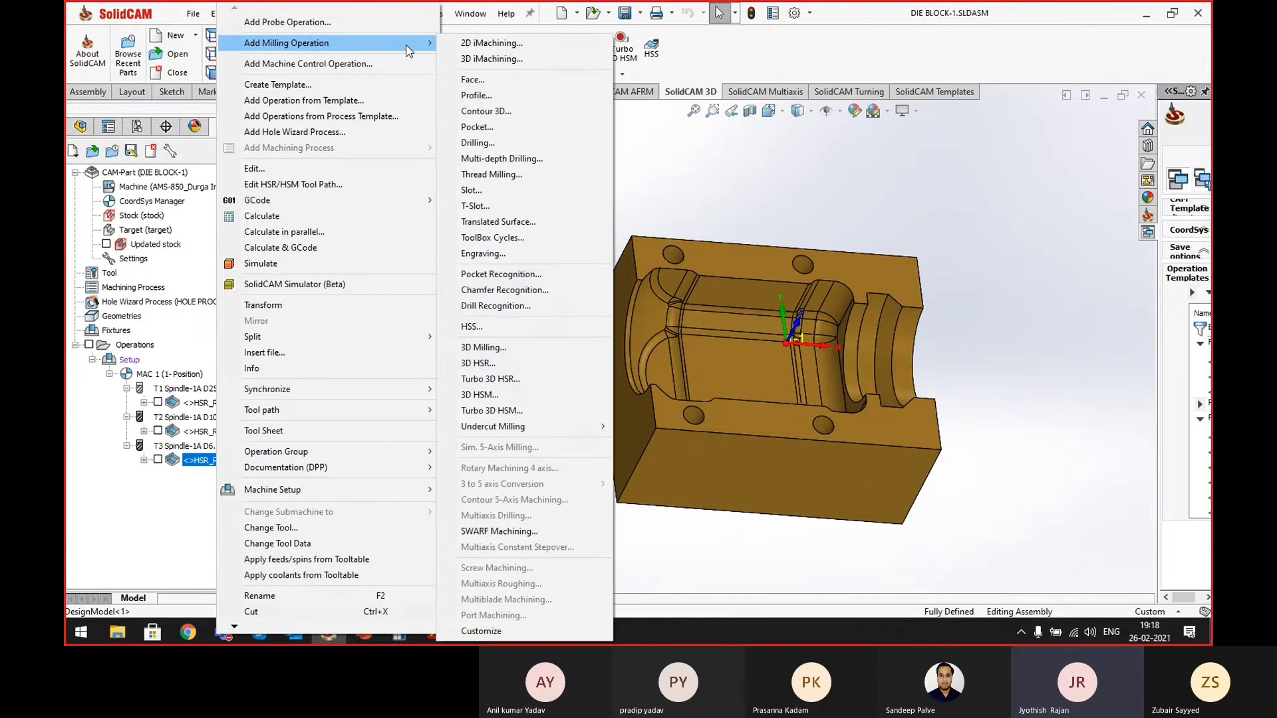
click(500, 396)
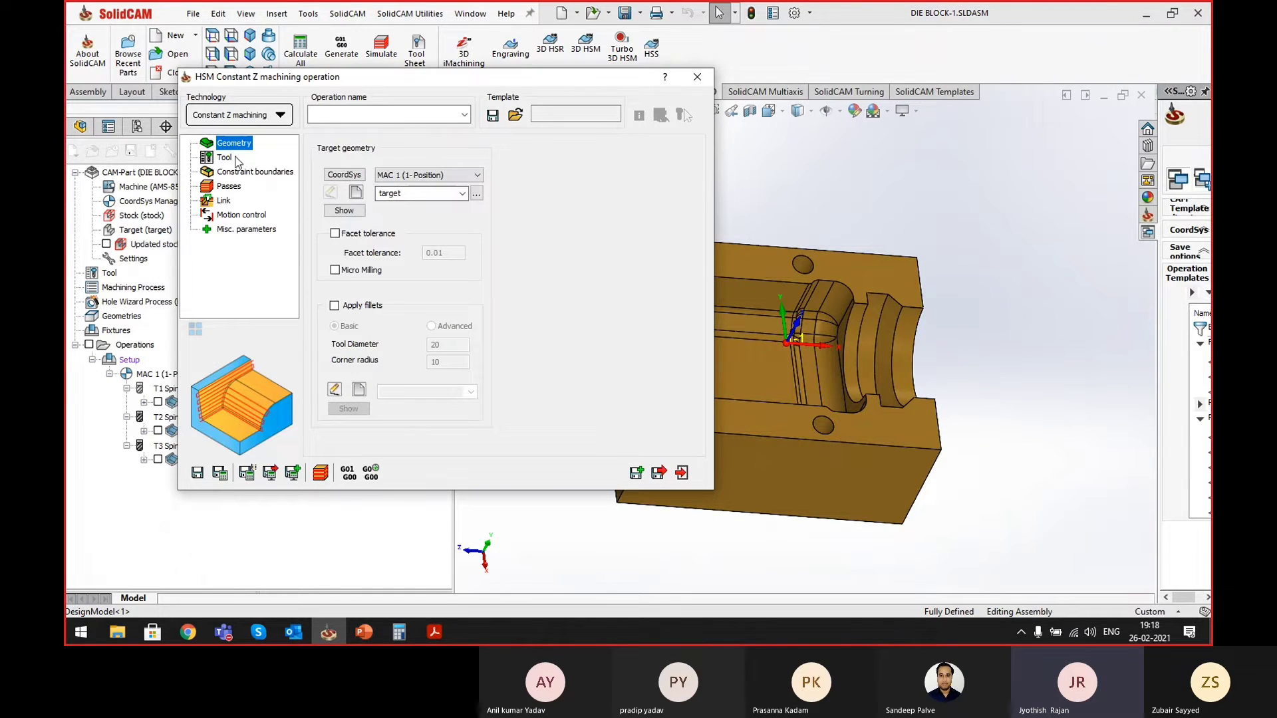
- Examine the steep and shallow faces of the die block's main cavity, its end arcs and the adjoining narrow groove
click(236, 117)
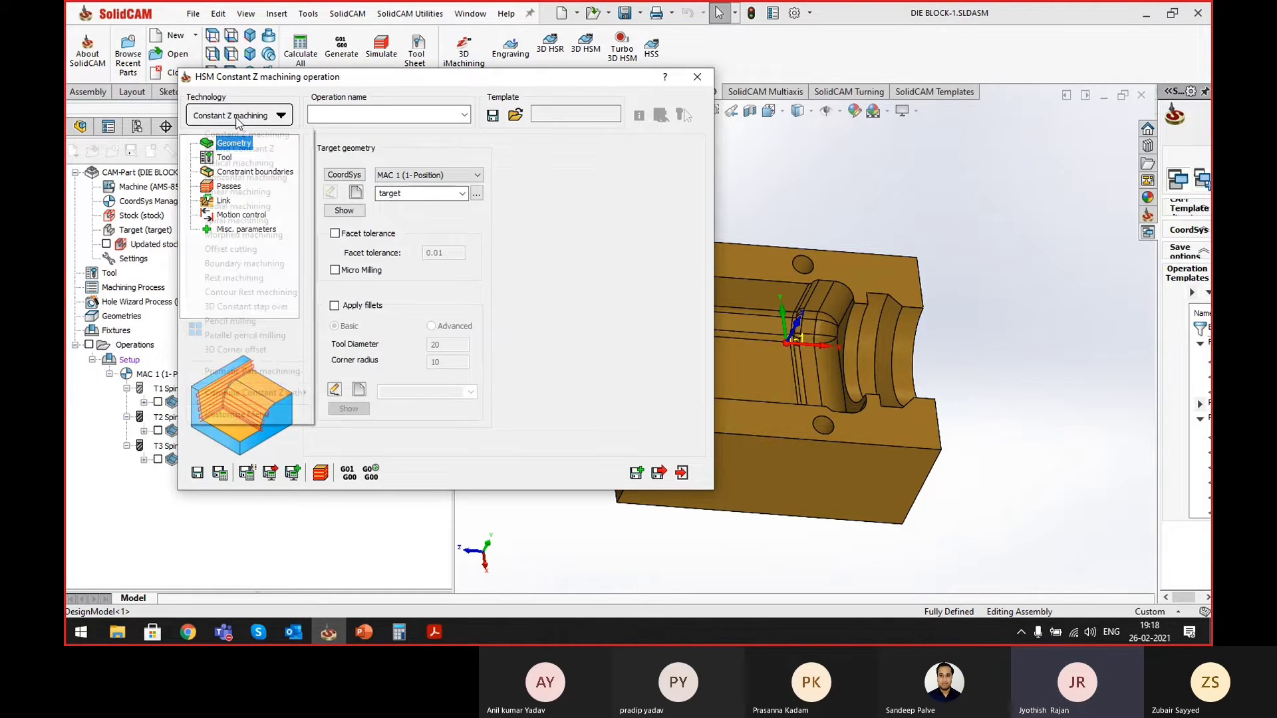
click(827, 355)
middle_drag(827, 357, 816, 386)
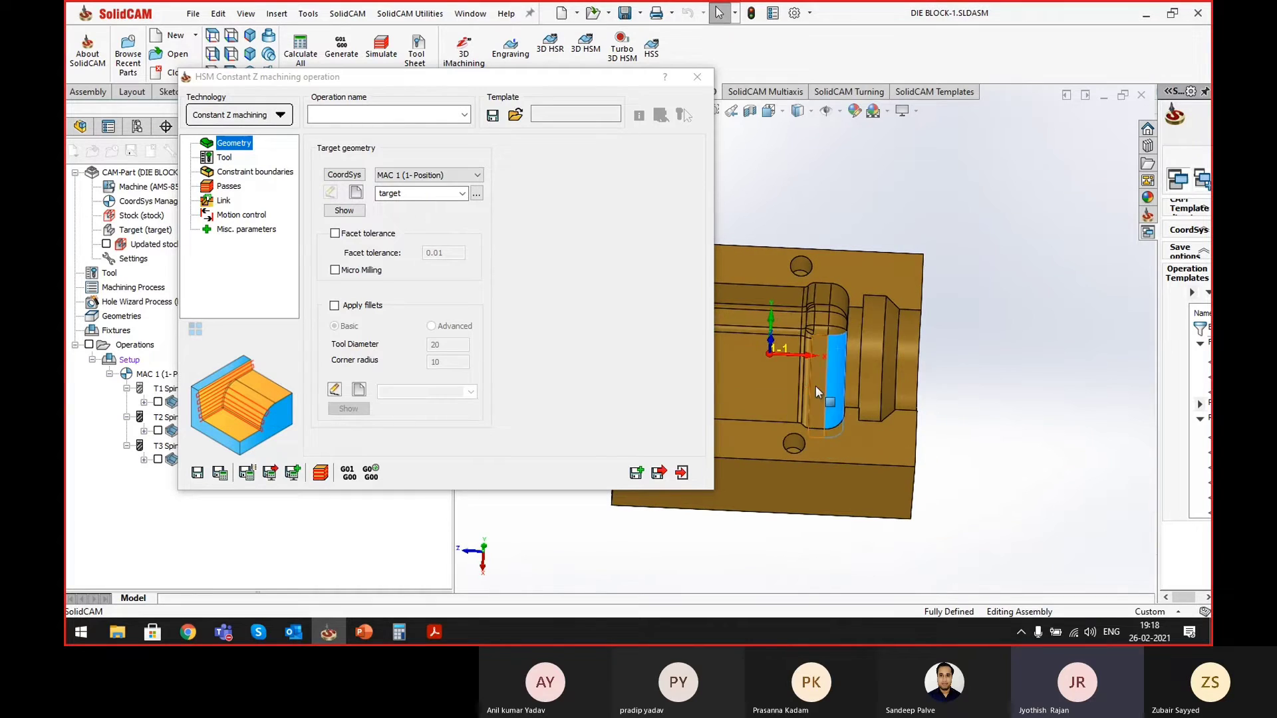
ctrl+middle_drag(793, 344, 945, 336)
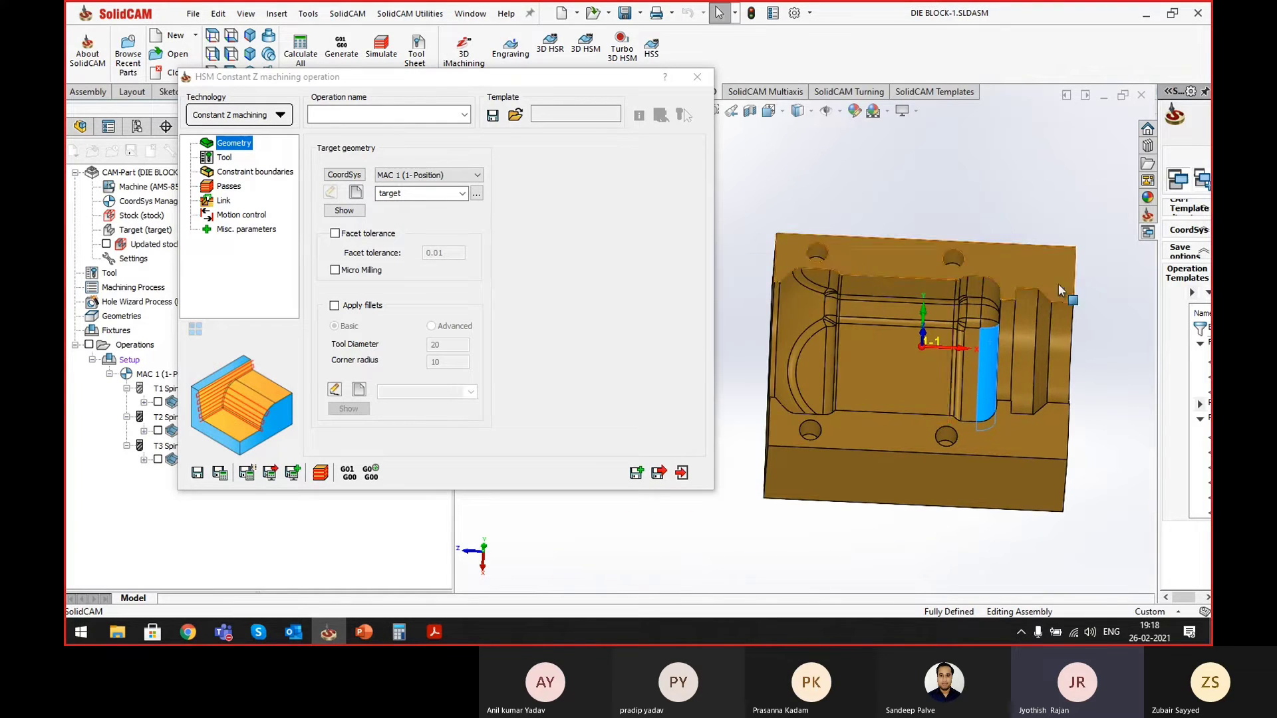
middle_drag(916, 322, 999, 336)
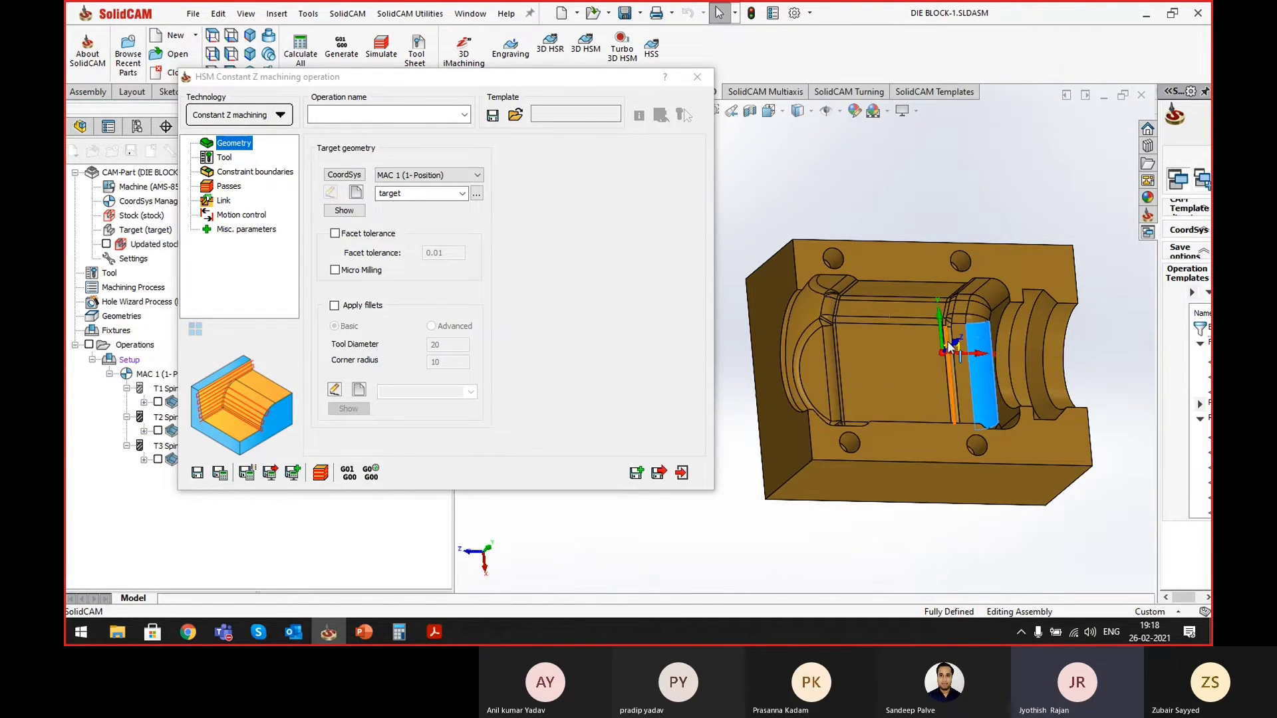
click(1008, 292)
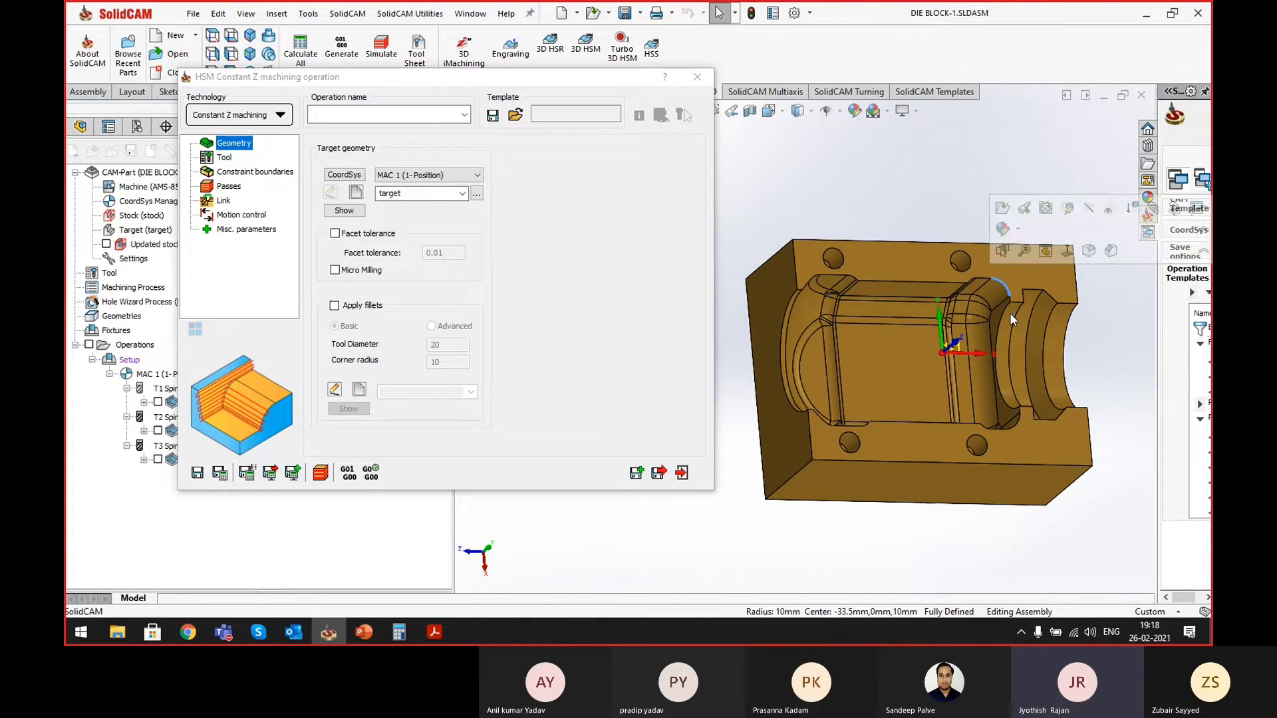
click(1002, 399)
middle_drag(951, 349, 933, 343)
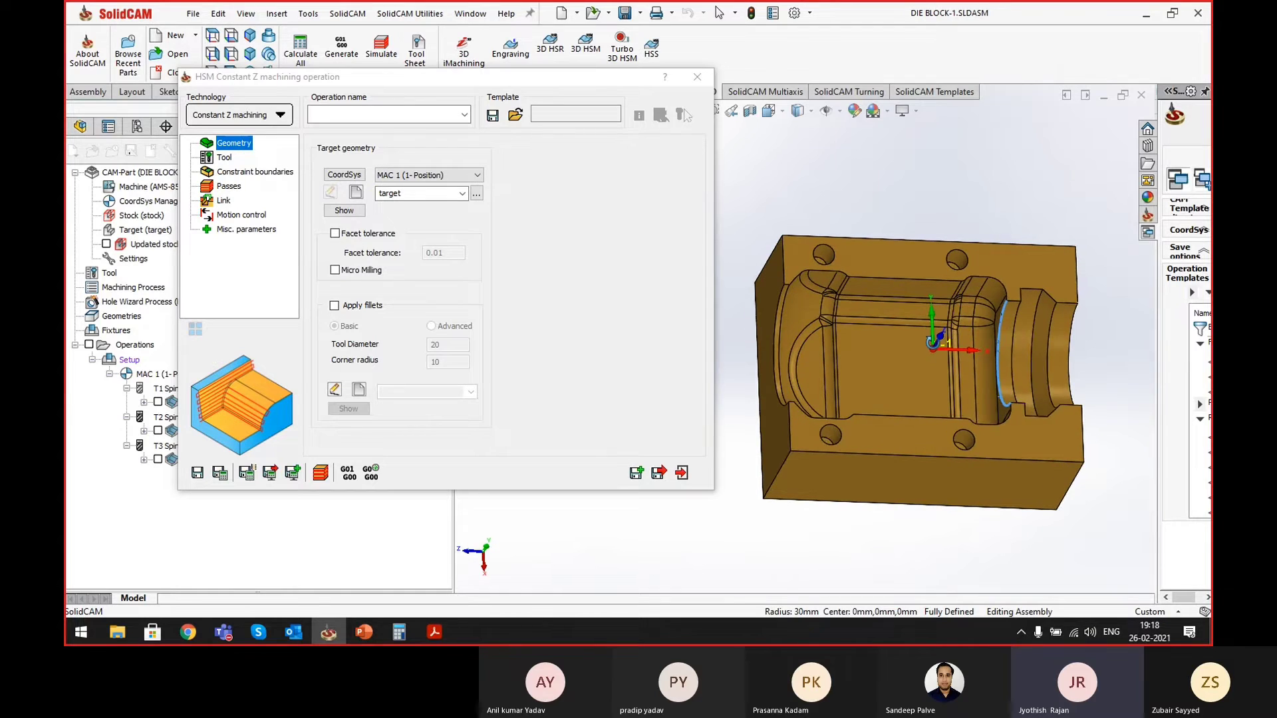
click(1011, 385)
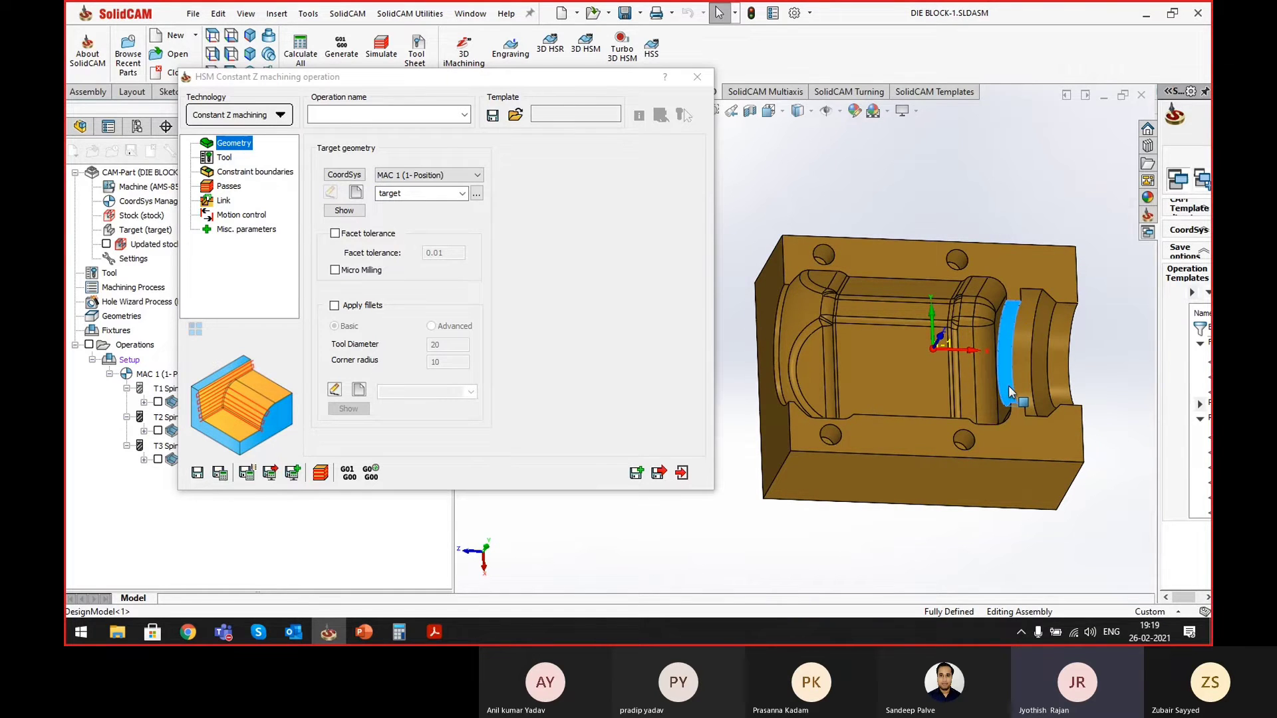
click(778, 376)
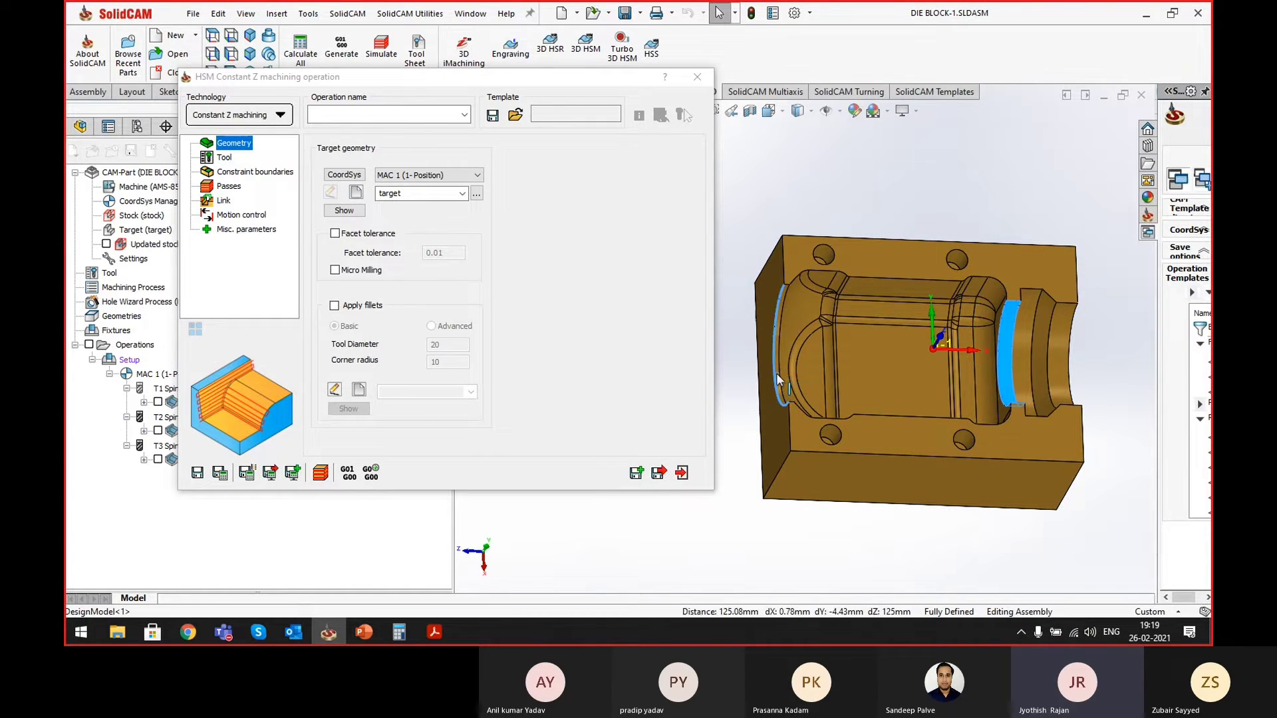
click(744, 319)
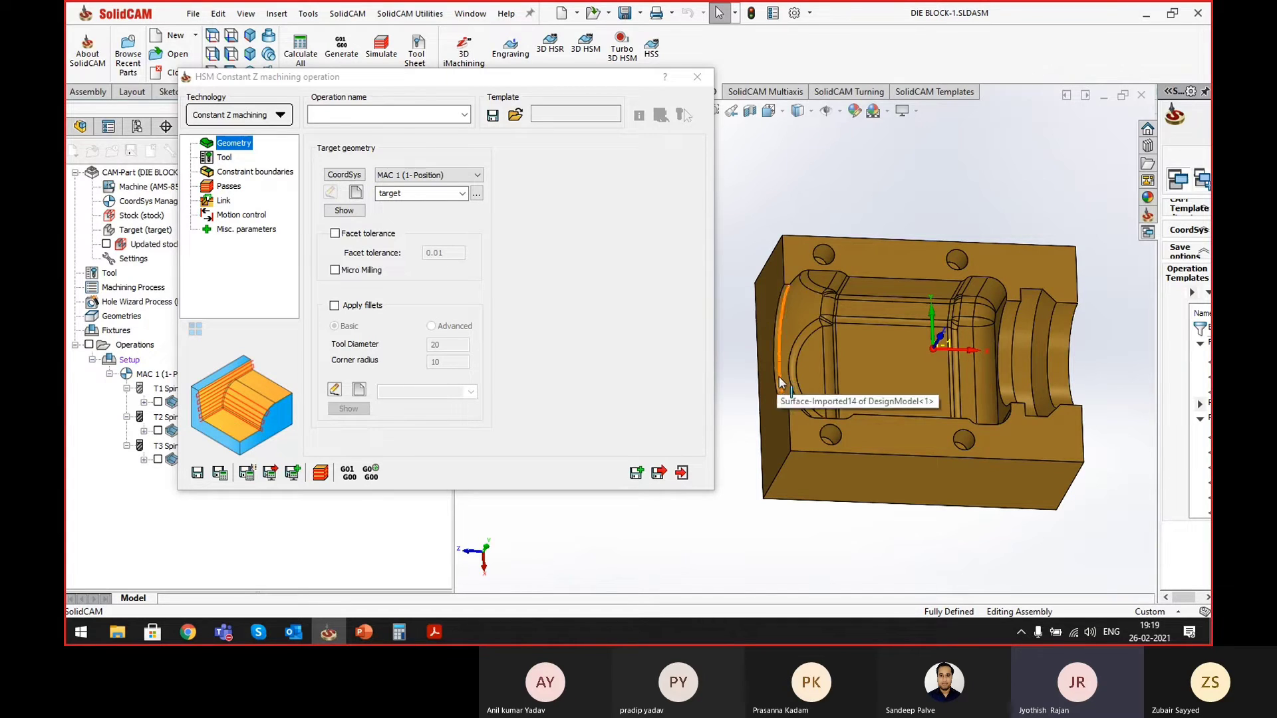
scroll(779, 376, down, 4)
click(784, 373)
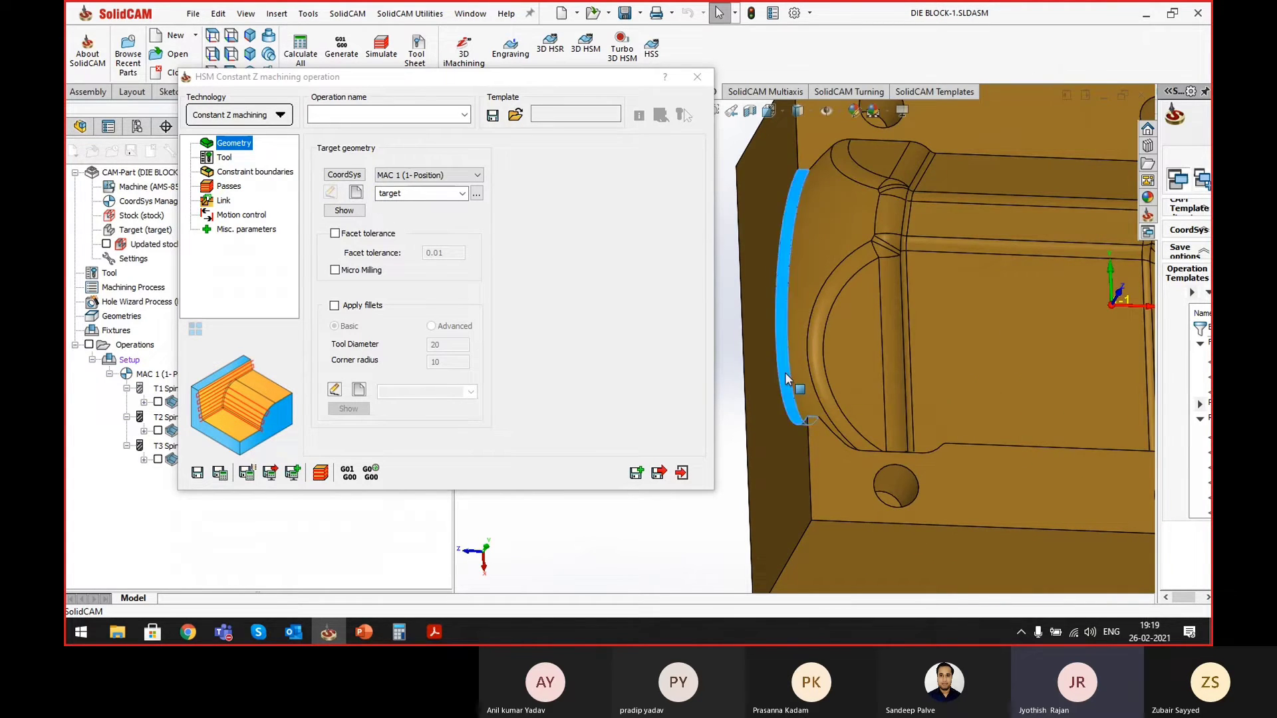
scroll(785, 372, up, 6)
click(960, 353)
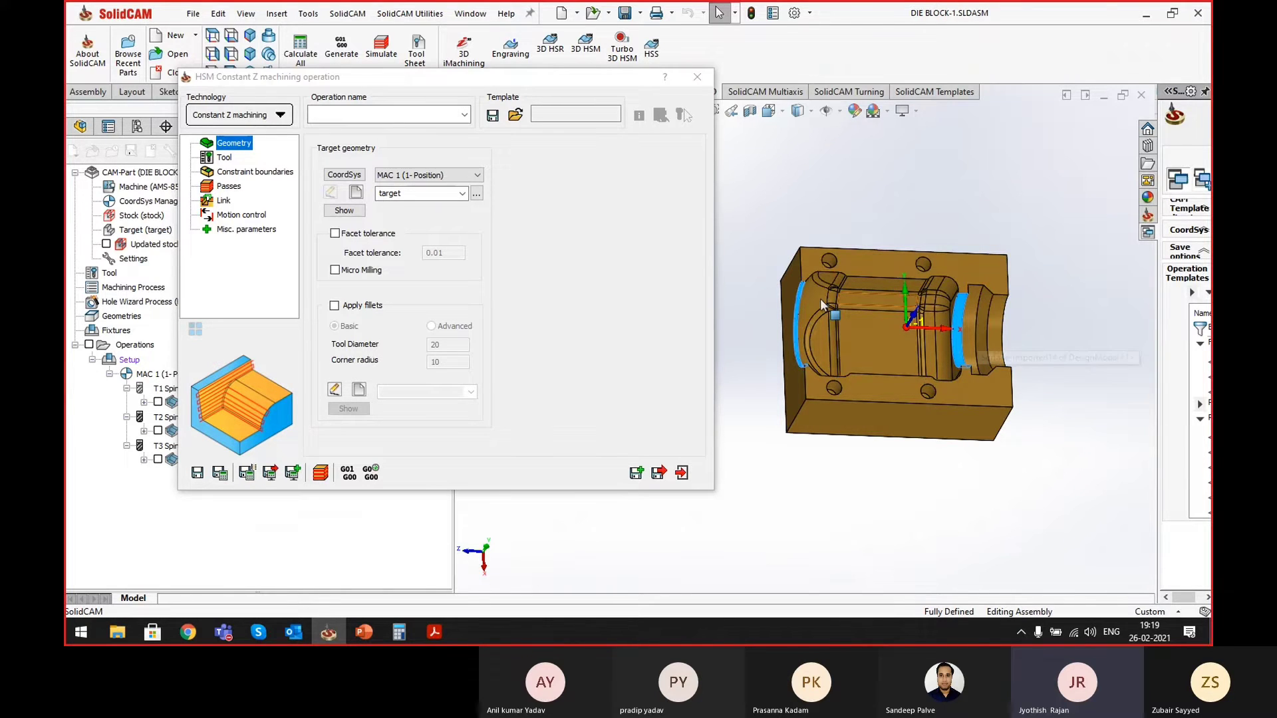
middle_drag(902, 358, 898, 340)
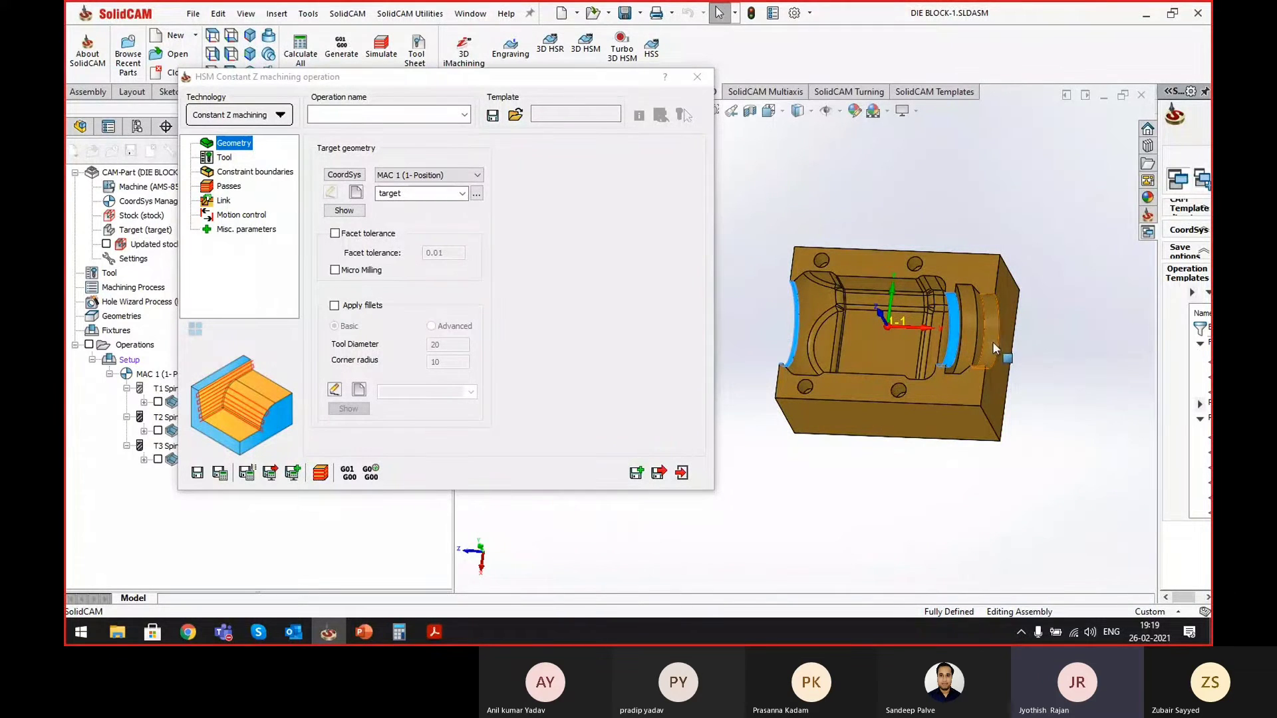
click(1017, 479)
- Set the HSM operation's technology to Combine Constant Z with Linear machining
click(264, 116)
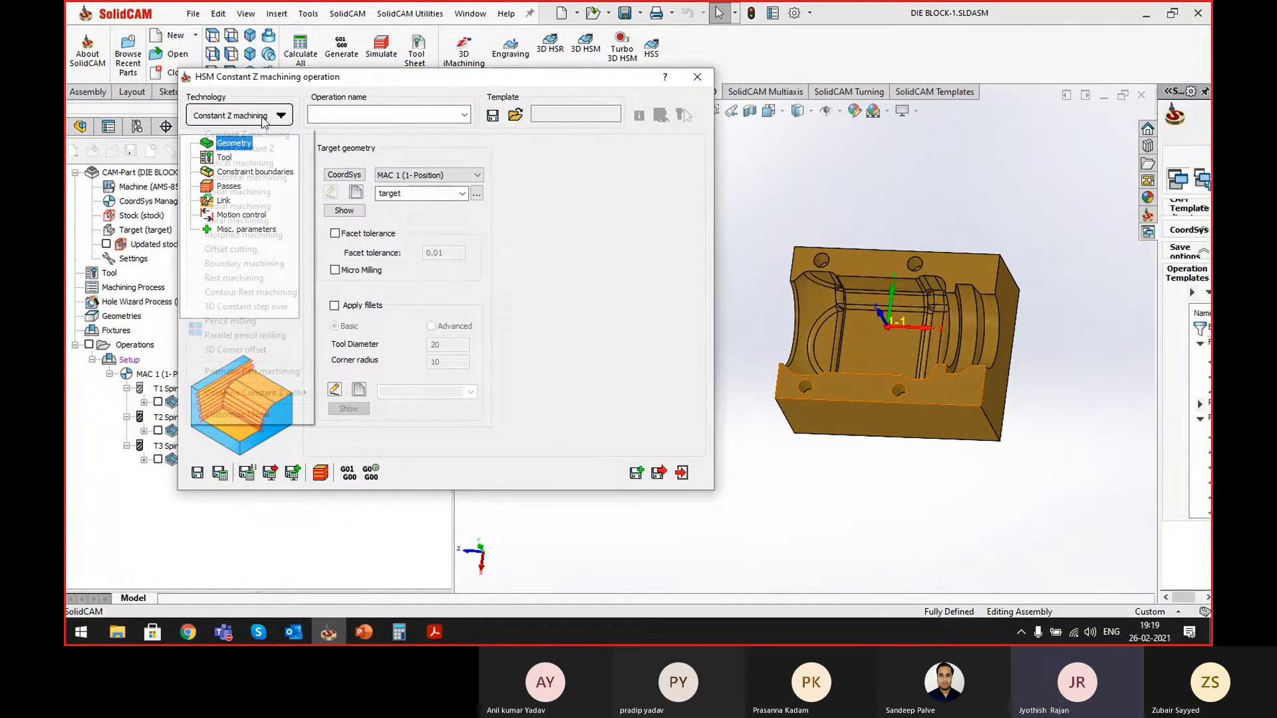
mouse_move(283, 398)
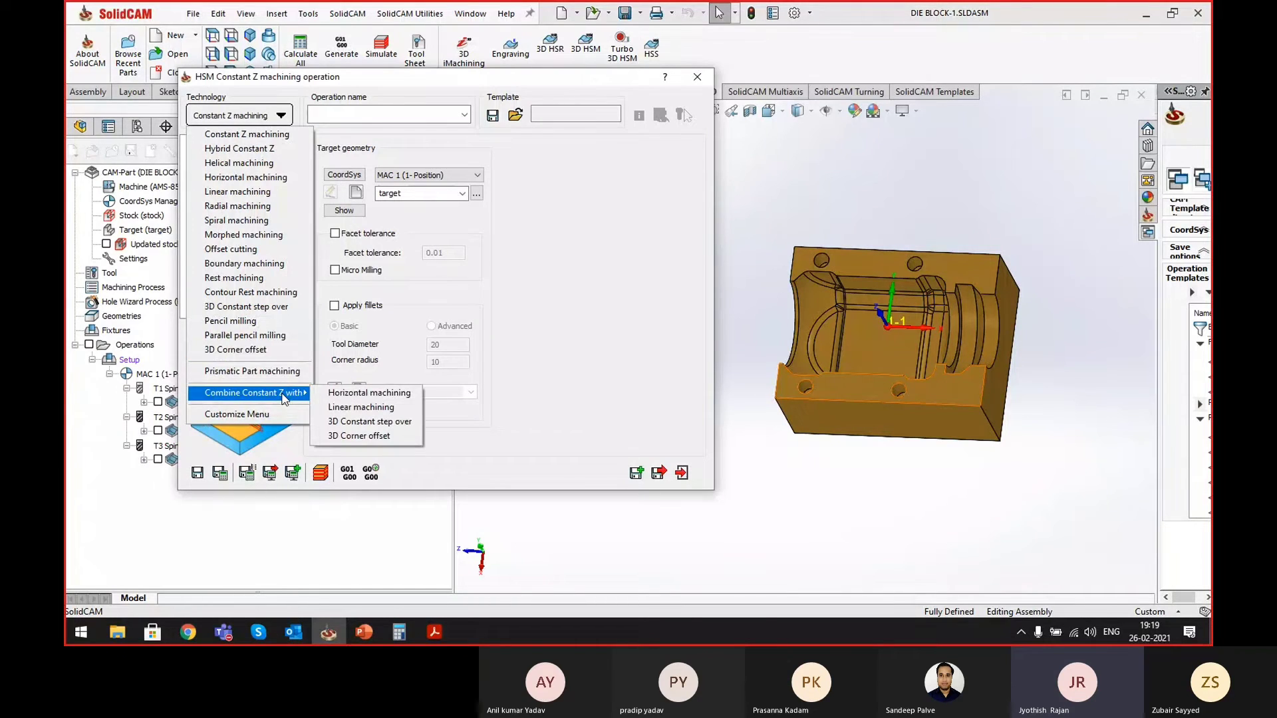
click(363, 407)
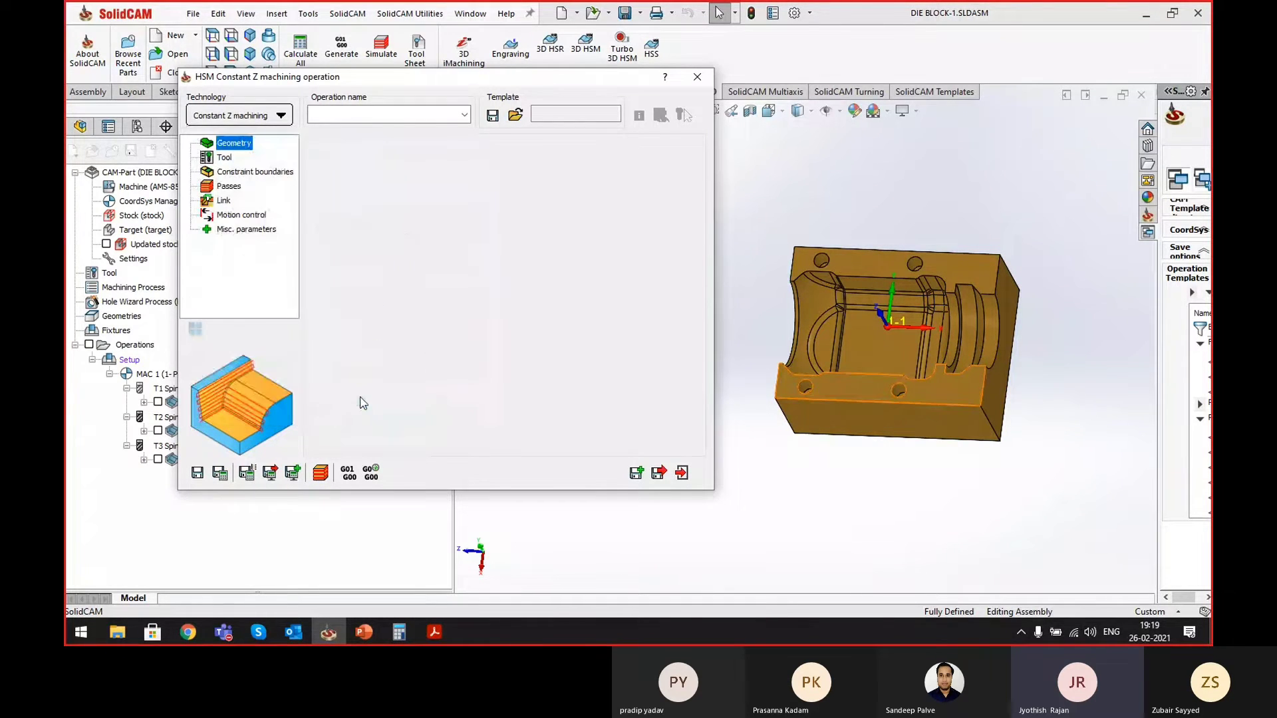
click(270, 117)
mouse_move(295, 396)
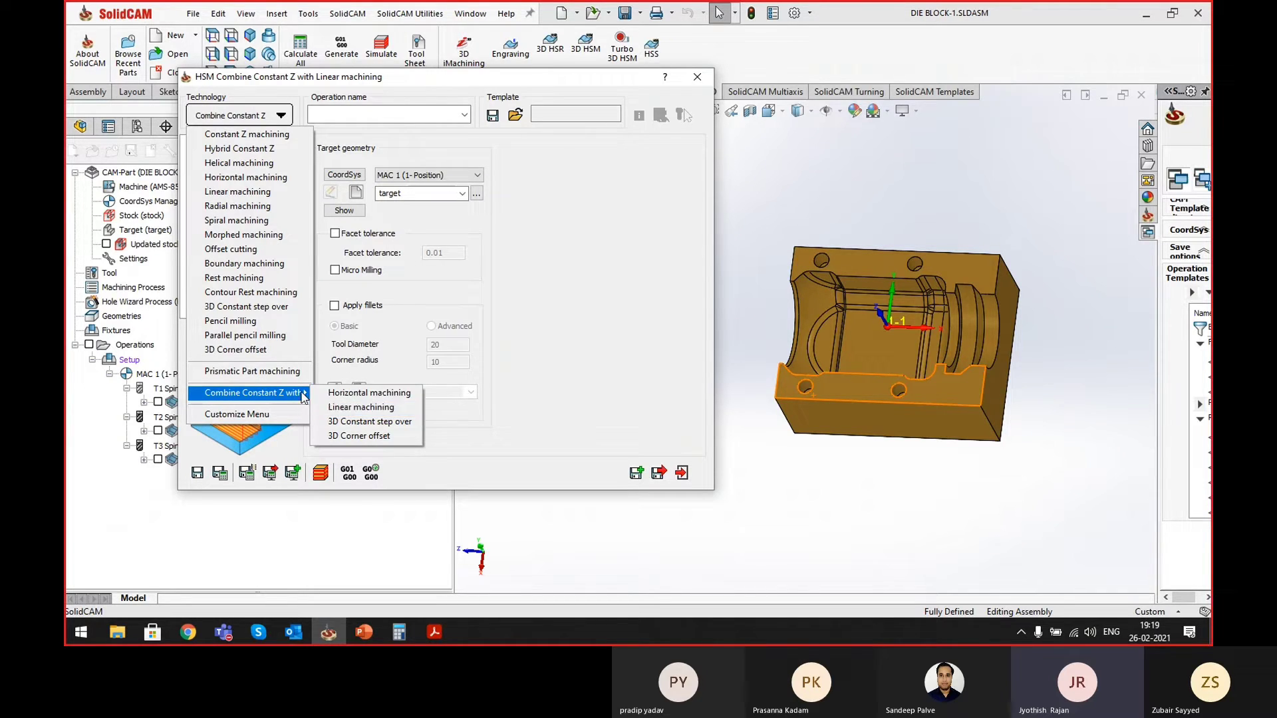
click(344, 408)
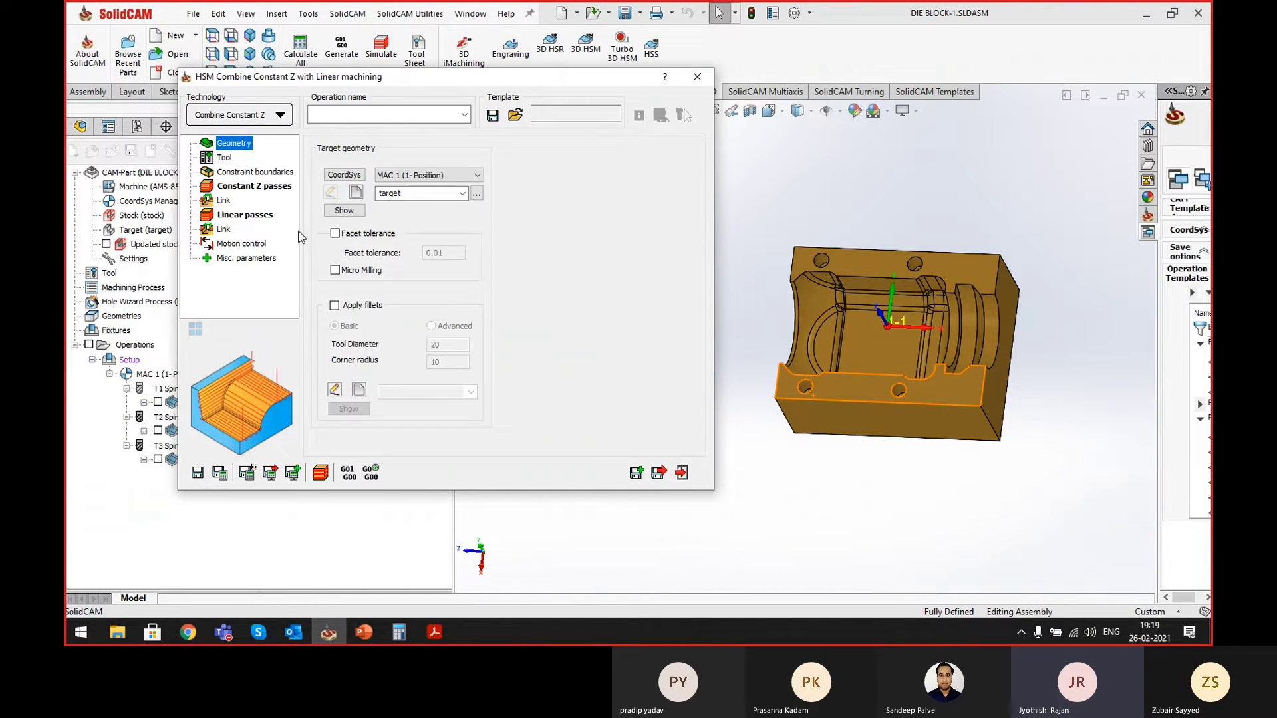
click(251, 117)
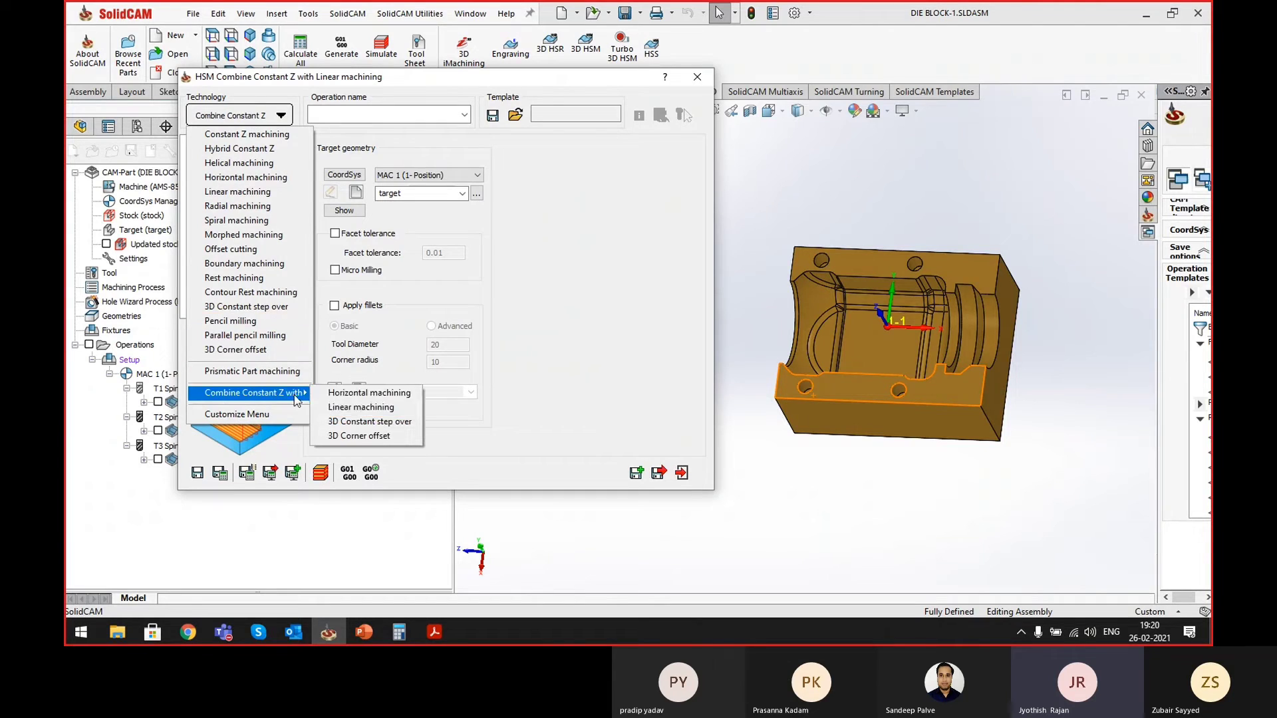
click(361, 407)
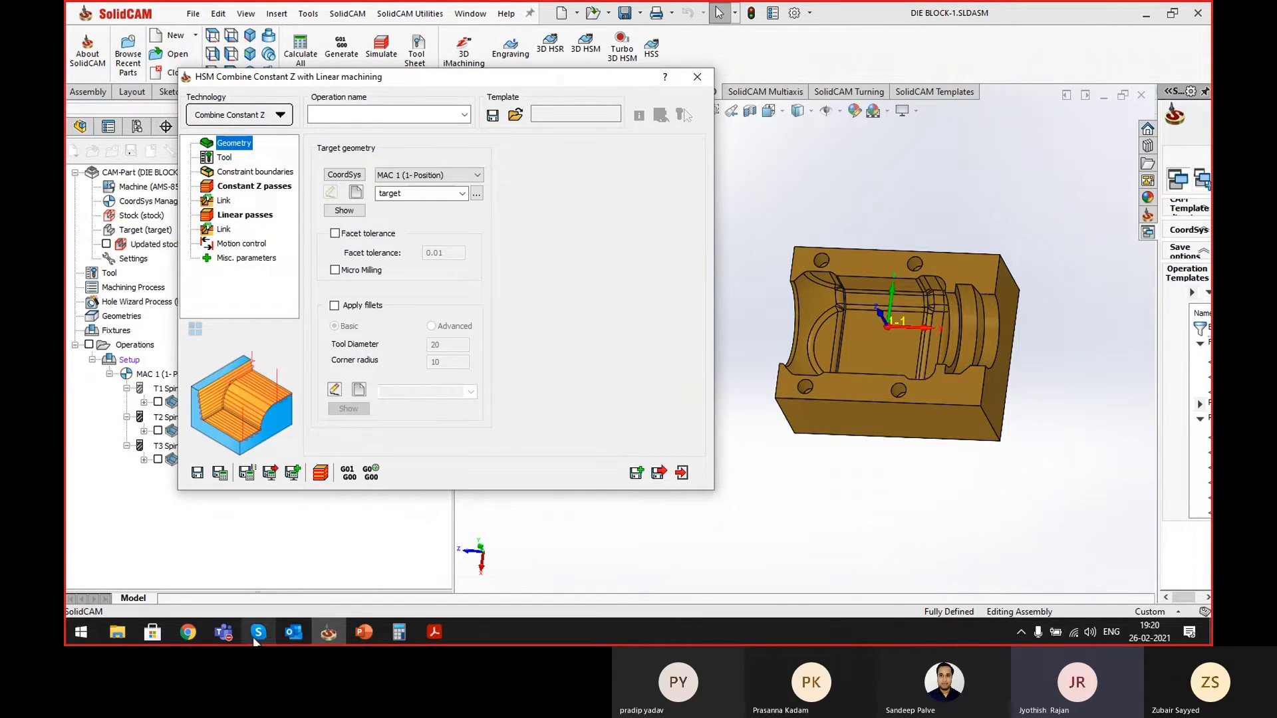
- Switch to the Teams training meeting, admit the participant waiting in the lobby and return to the HSM operation
click(223, 632)
click(294, 536)
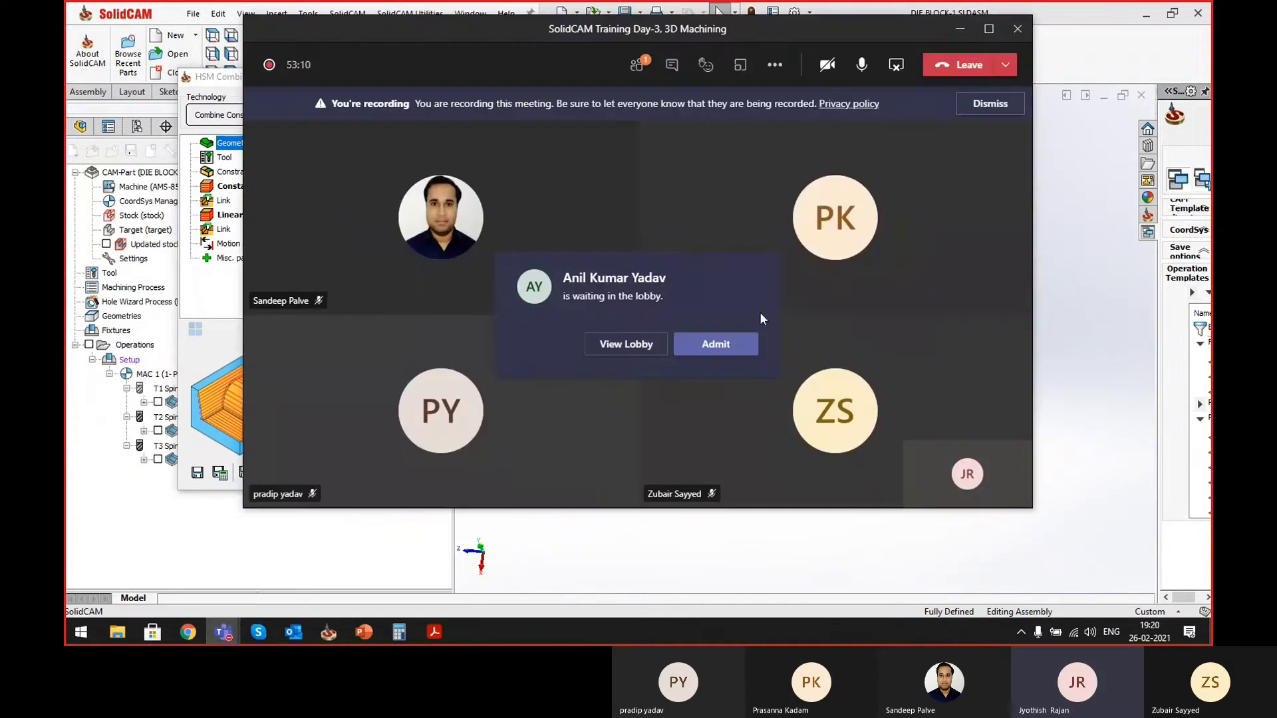
click(720, 350)
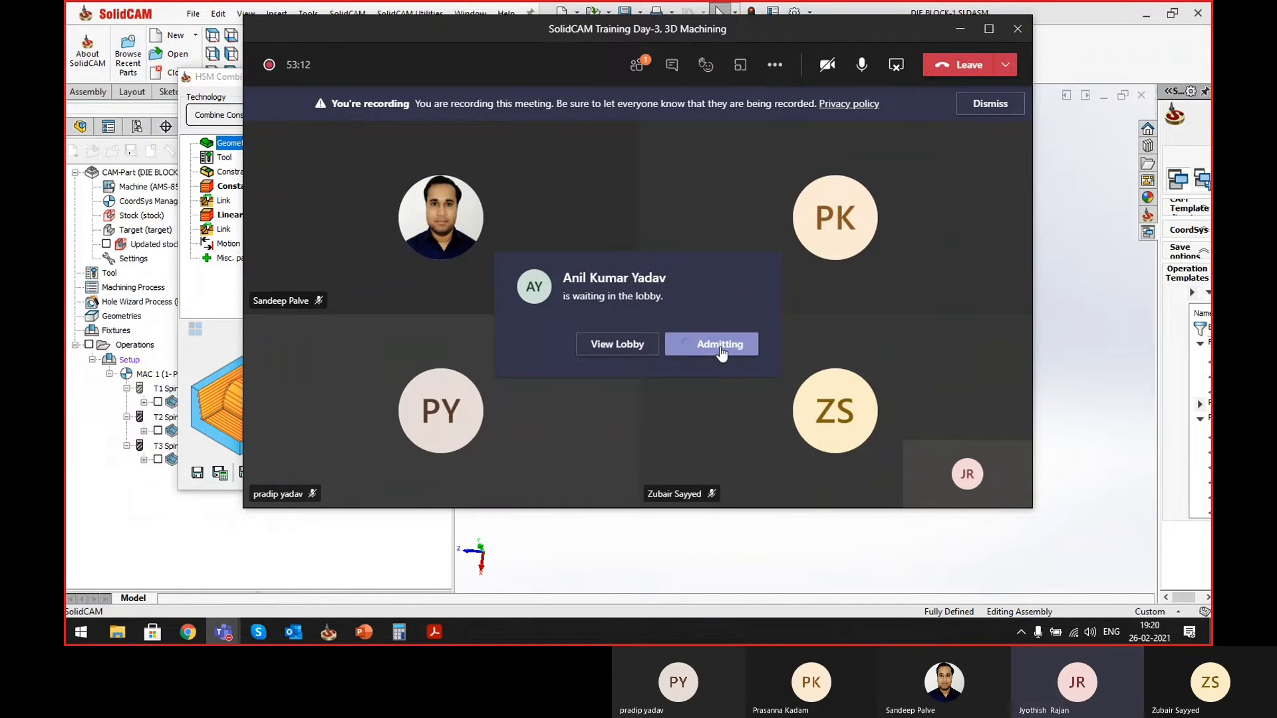
click(962, 29)
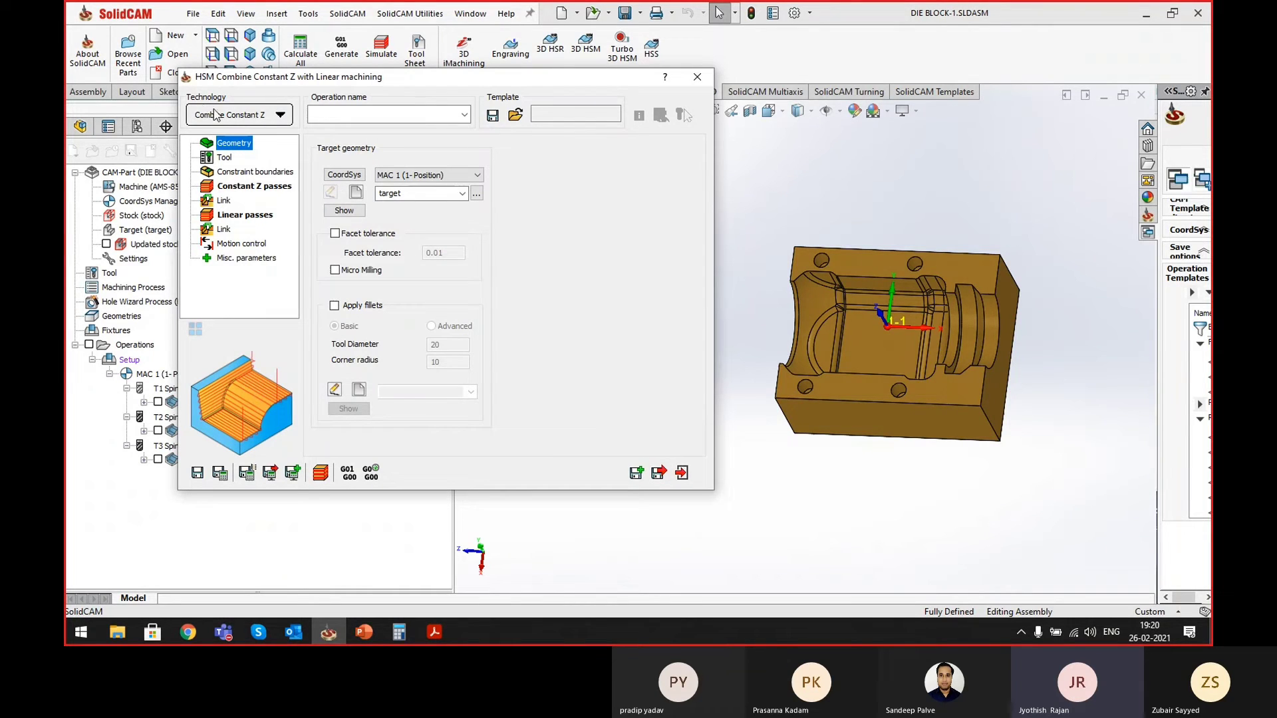
- Assign tool number 2, the 10 mm ball nose mill, to the combined Constant Z and Linear operation
click(224, 158)
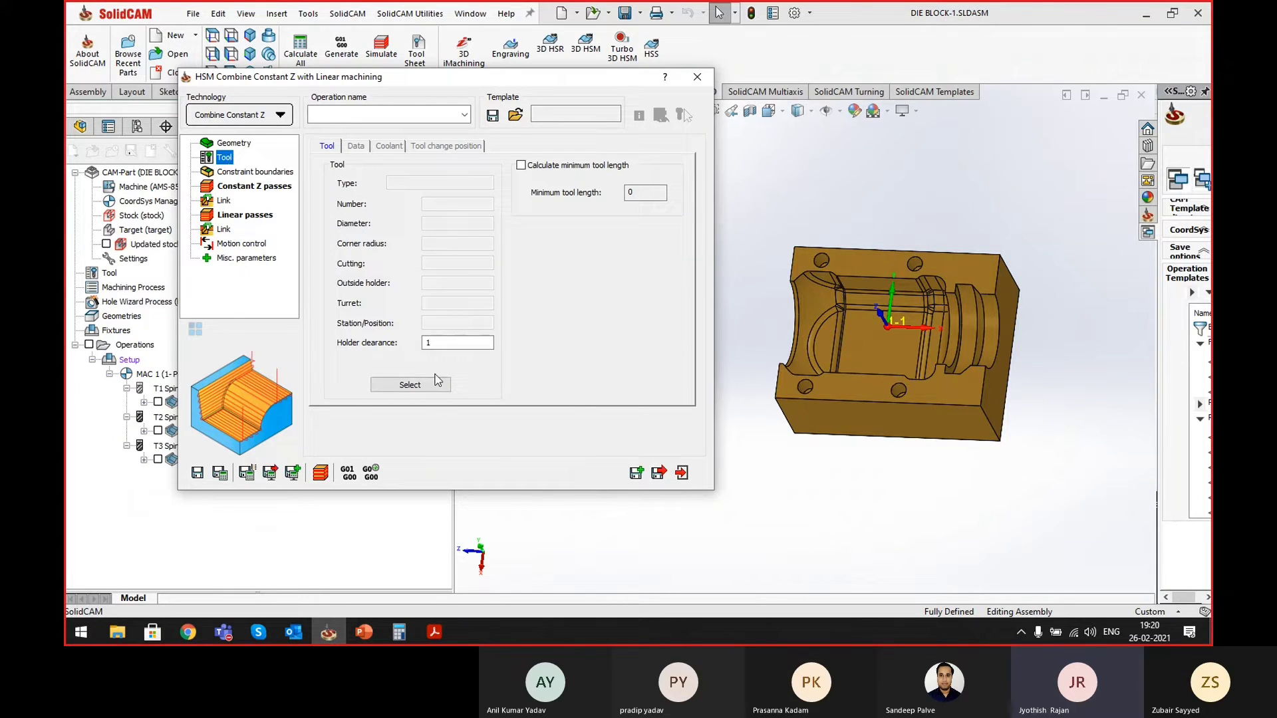
click(404, 386)
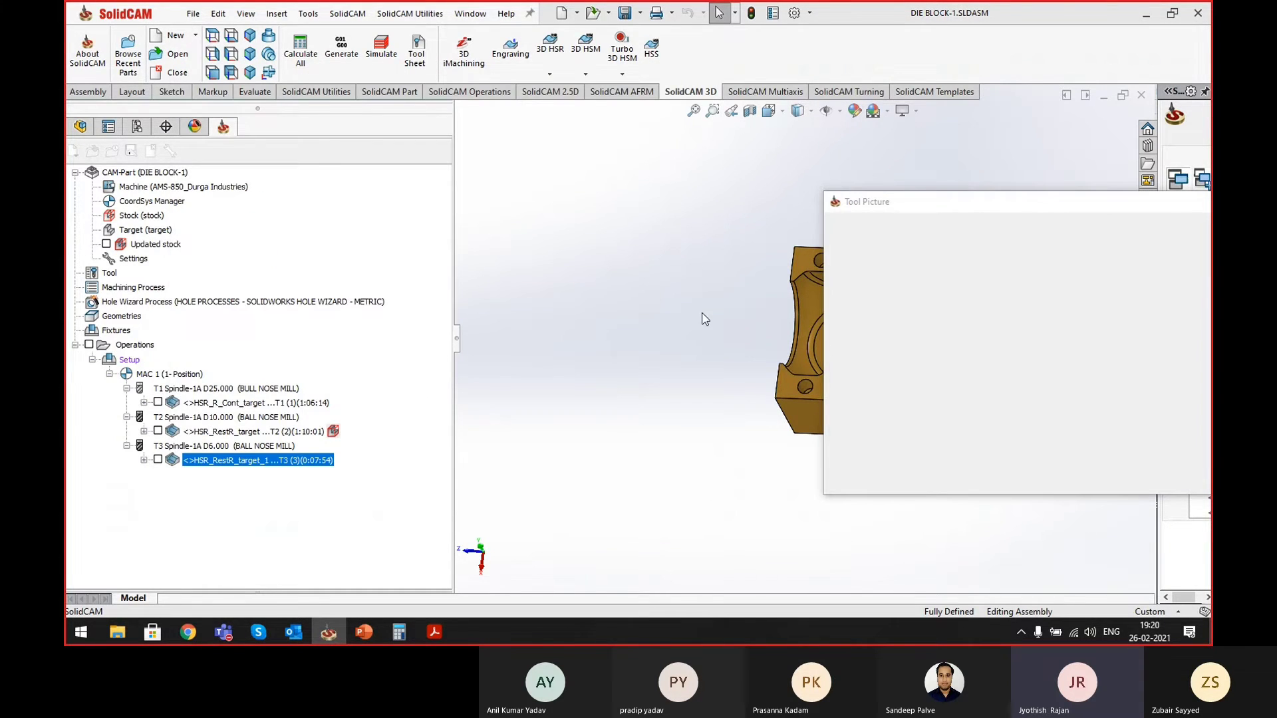
click(194, 202)
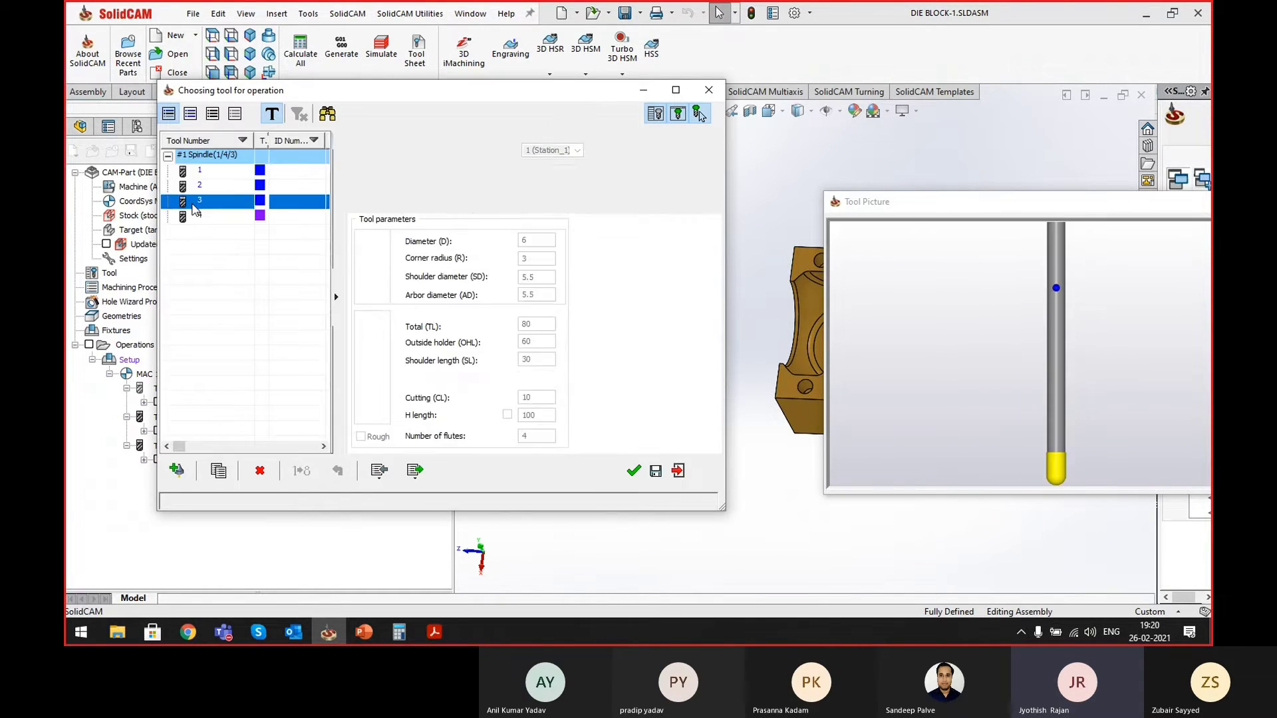
click(203, 186)
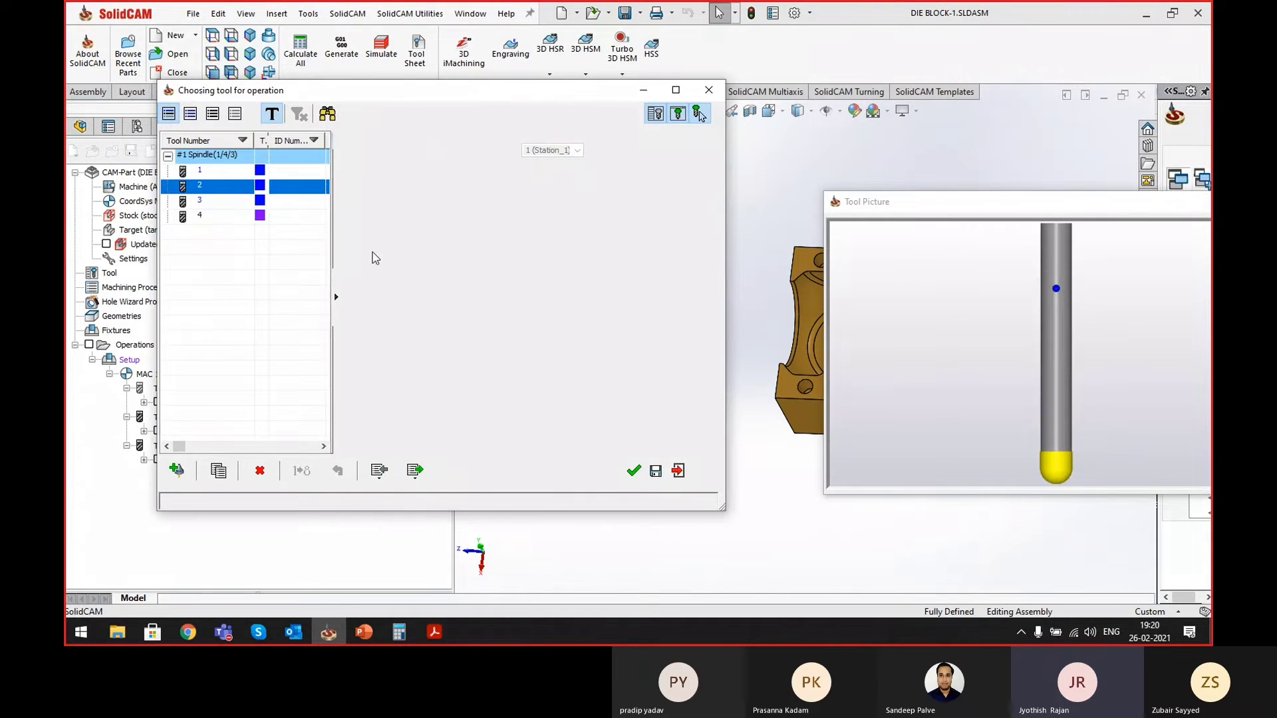
click(634, 472)
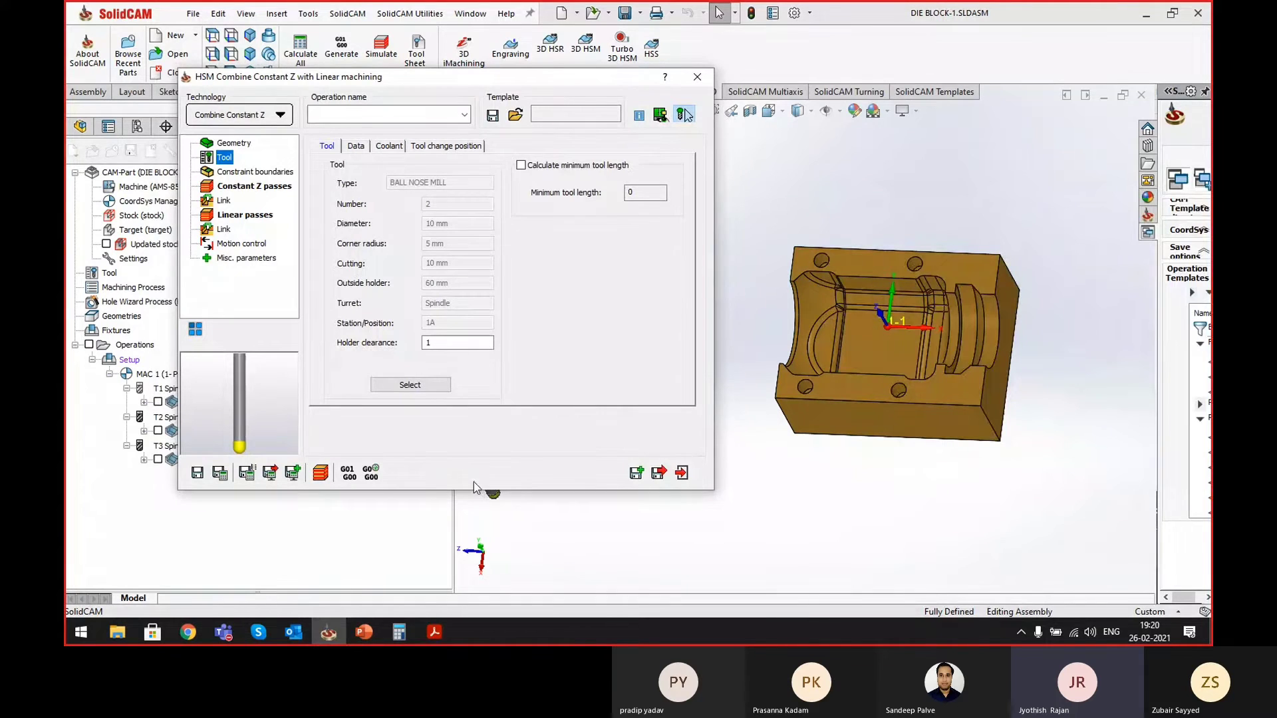
- Bring the Teams meeting window back up and admit the participant who is waiting in the lobby again
click(223, 637)
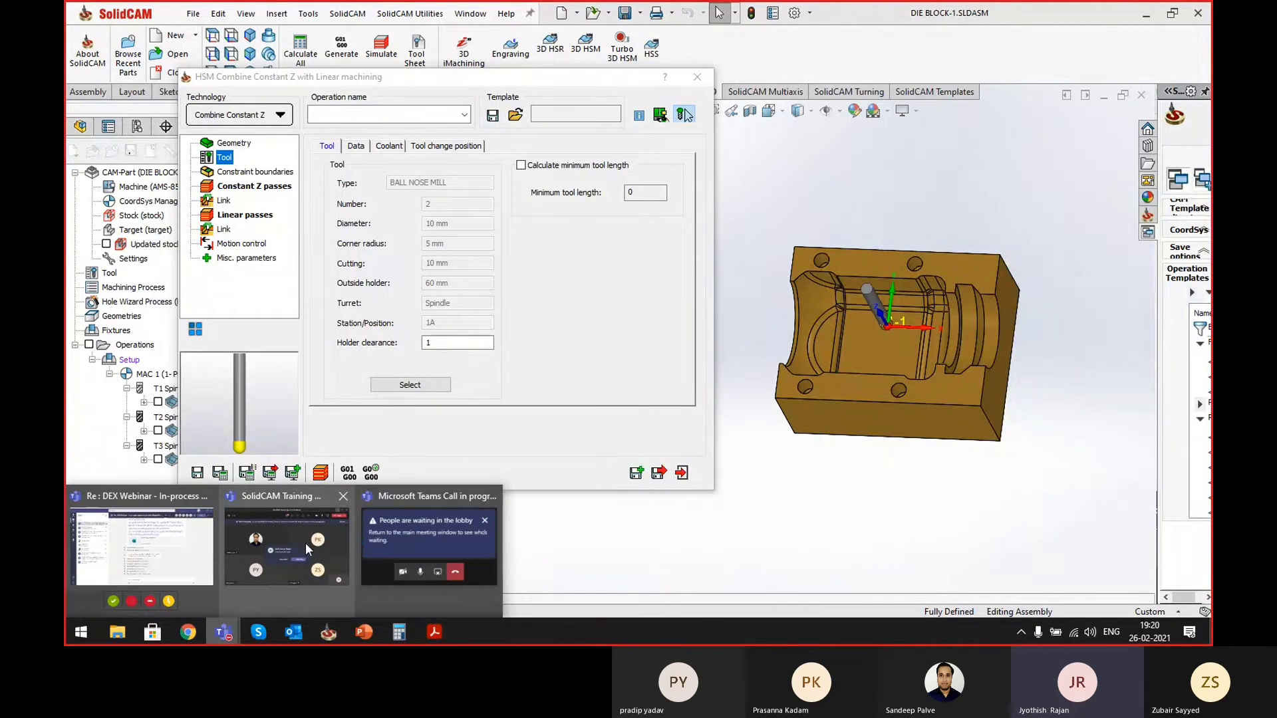
click(412, 550)
click(1108, 544)
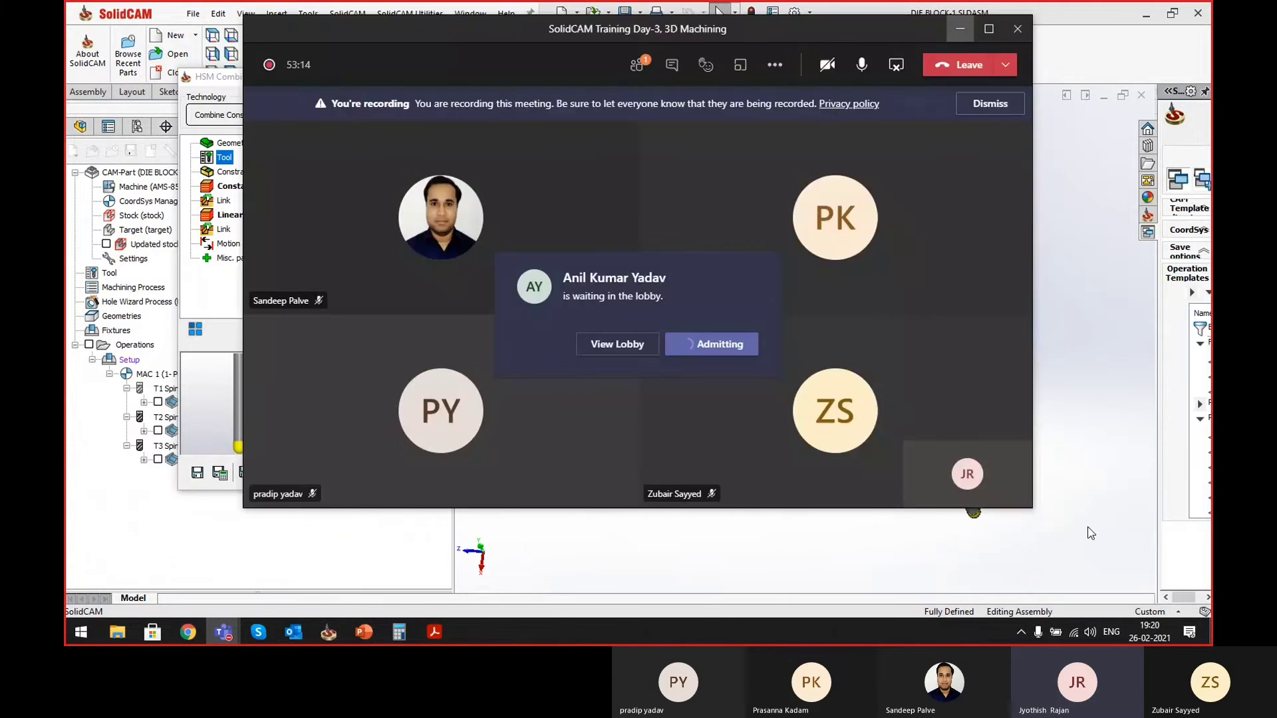
click(1088, 529)
click(223, 632)
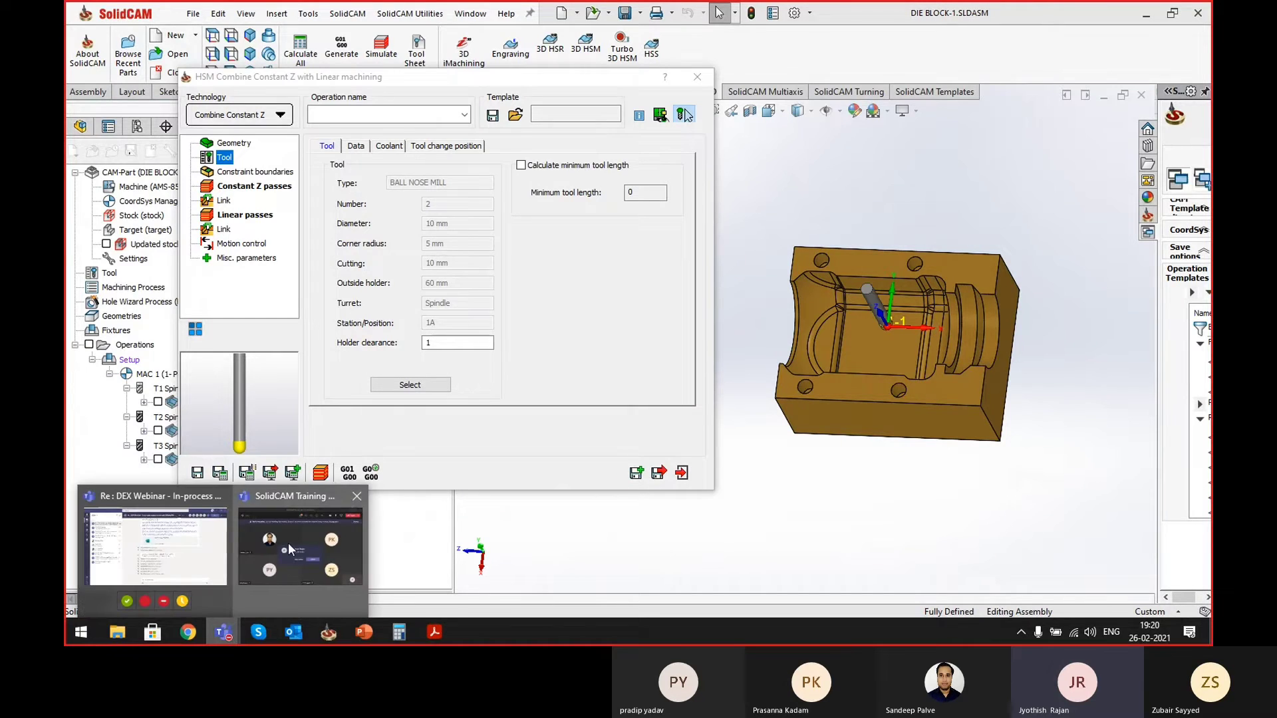
click(289, 542)
click(706, 349)
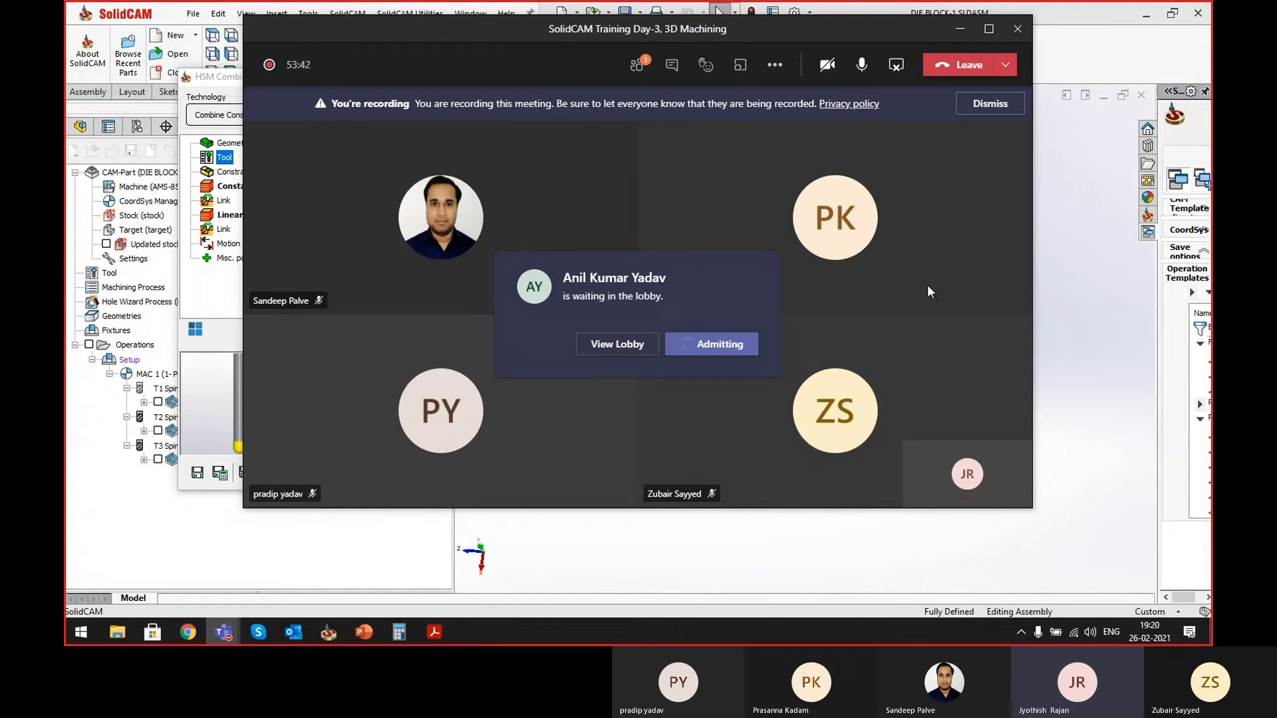
- Return from the Teams meeting to the HSM operation and switch its constraint boundary type to Created automatically
click(959, 28)
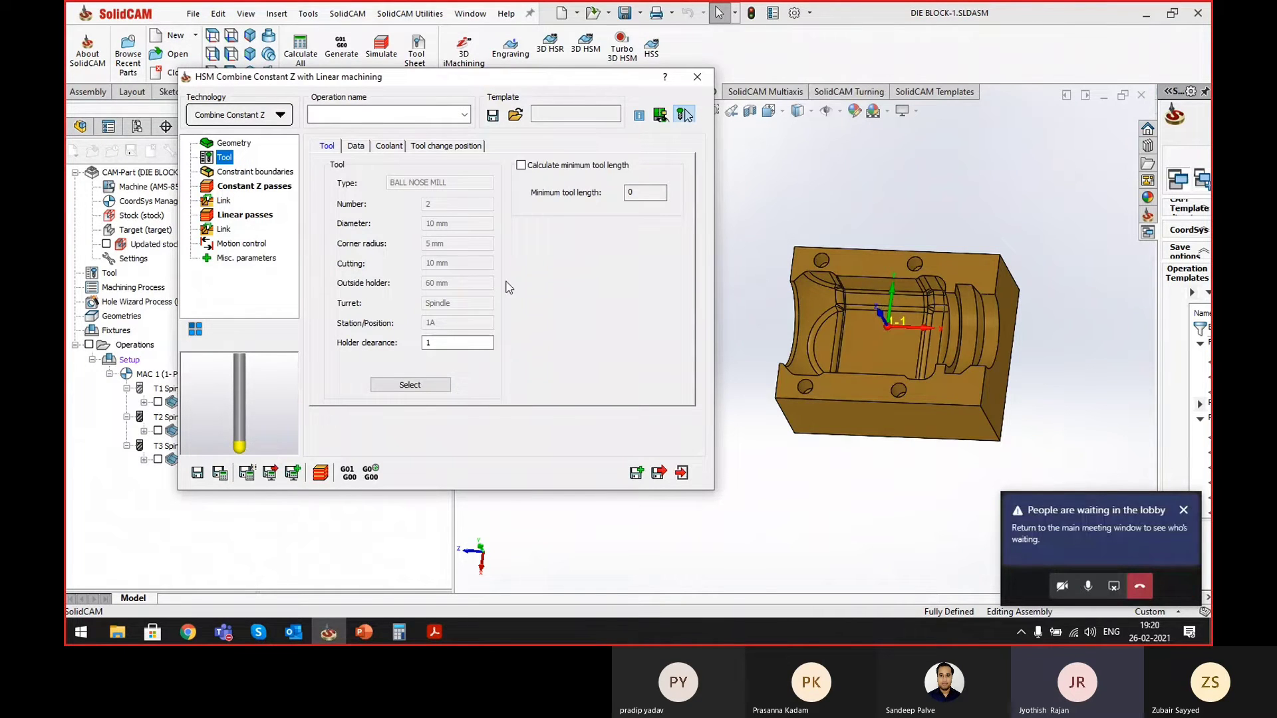
click(239, 174)
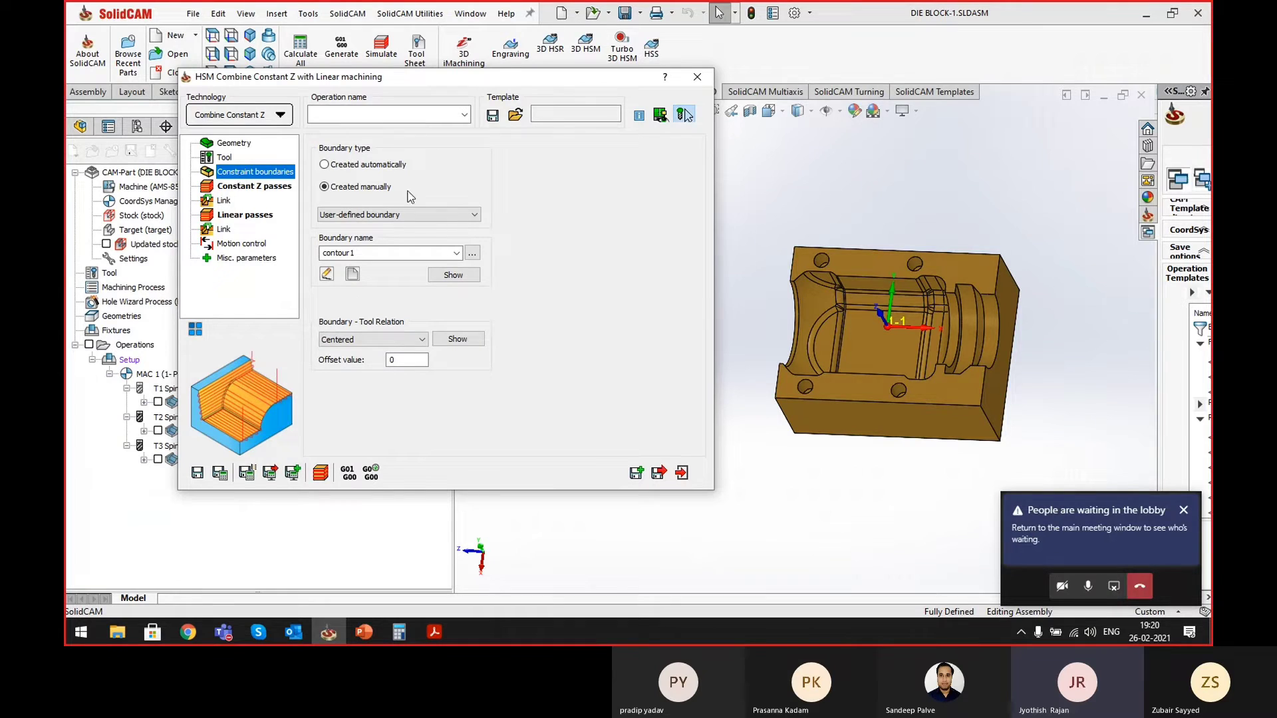
click(472, 253)
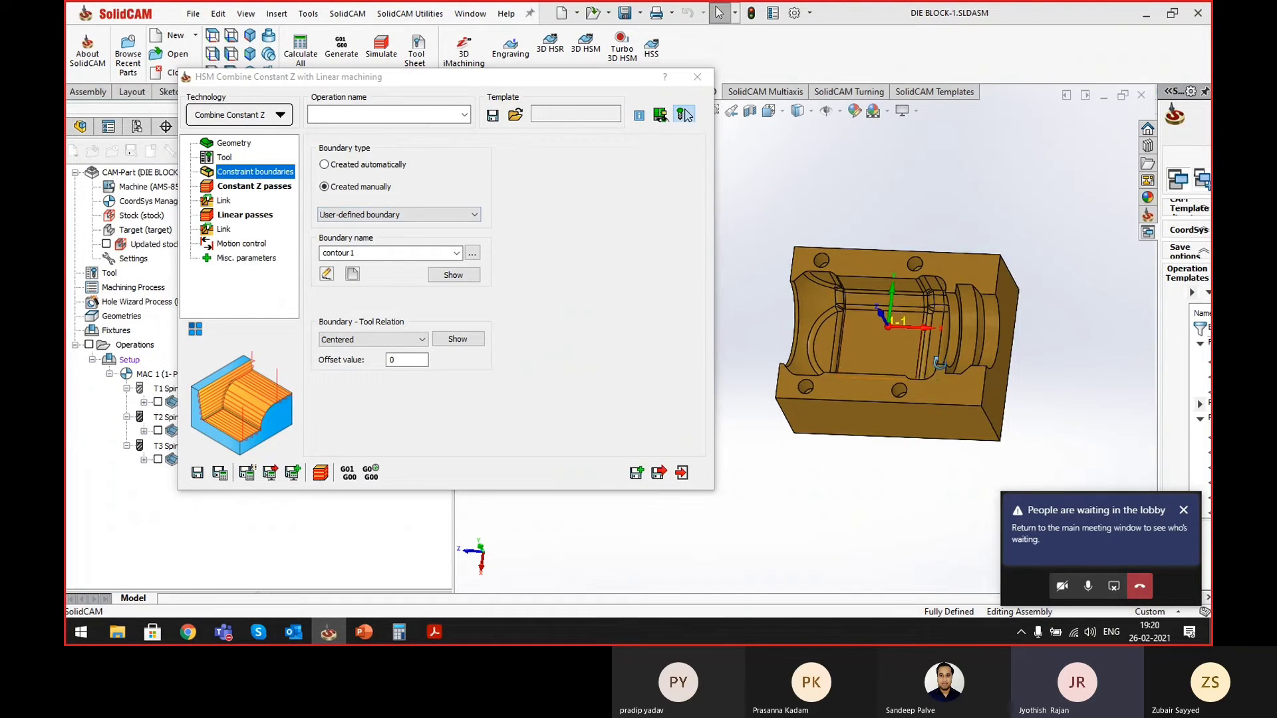
click(385, 166)
- Switch to the Teams meeting, view the lobby, admit a waiting participant and return to the HSM operation
click(1108, 528)
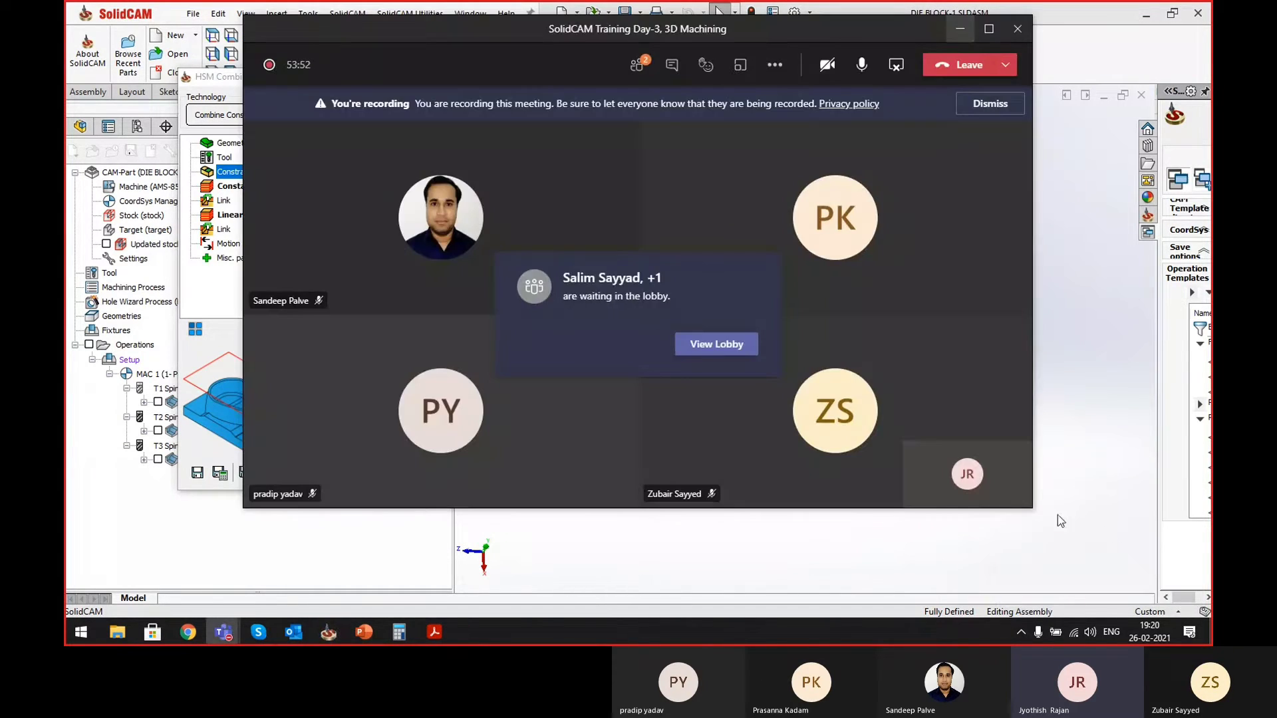
click(717, 345)
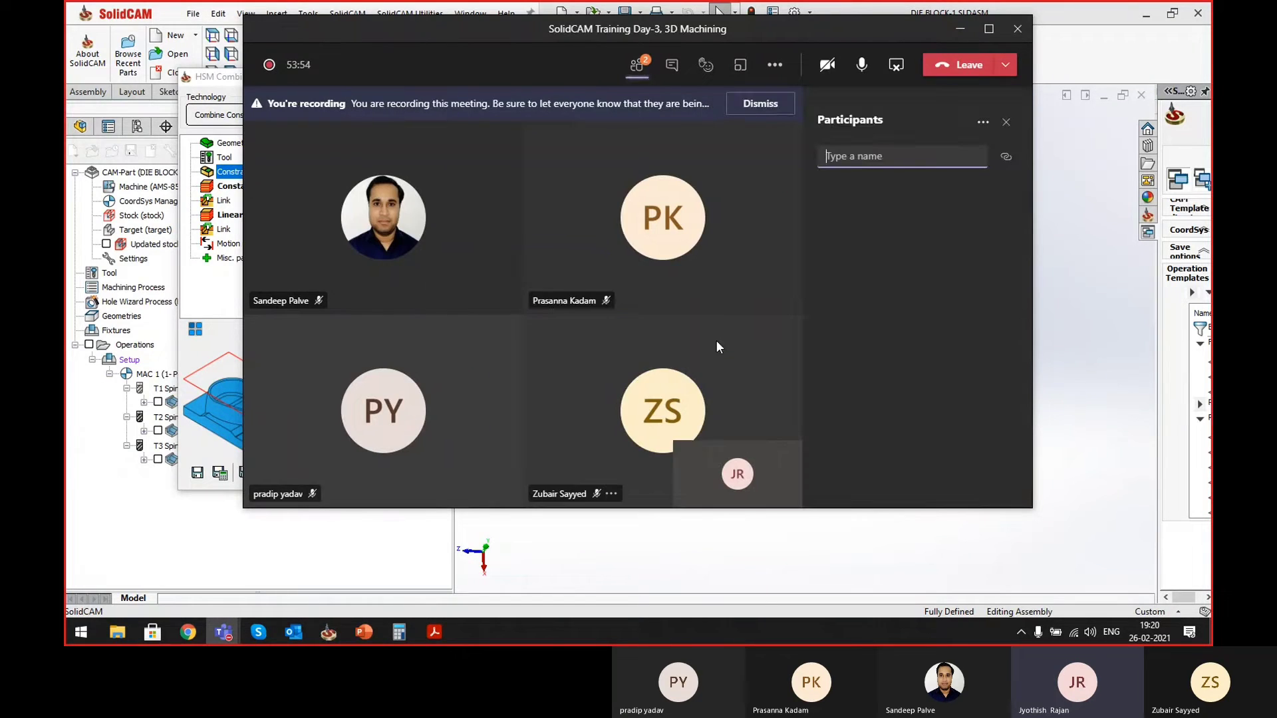
click(973, 227)
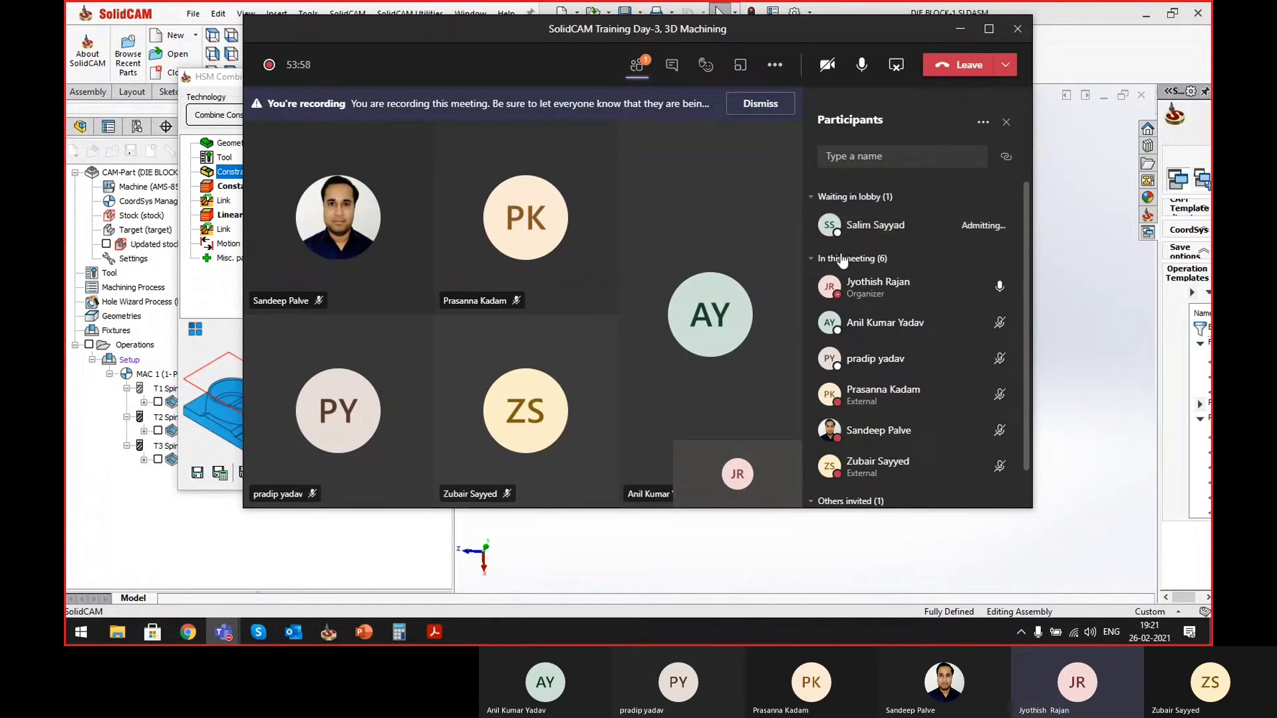
click(960, 28)
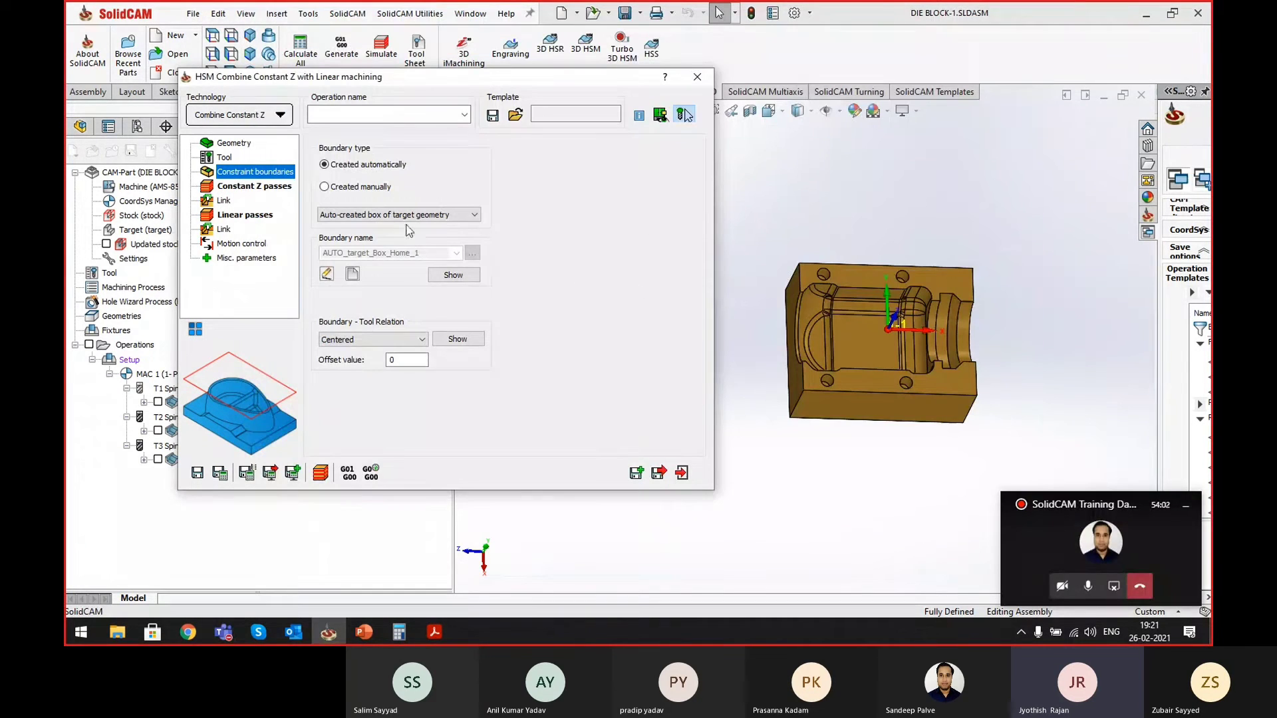
- Examine the die block's cavity, its open ends, holes and rim edges to judge which region the boundary should enclose
scroll(888, 281, down, 5)
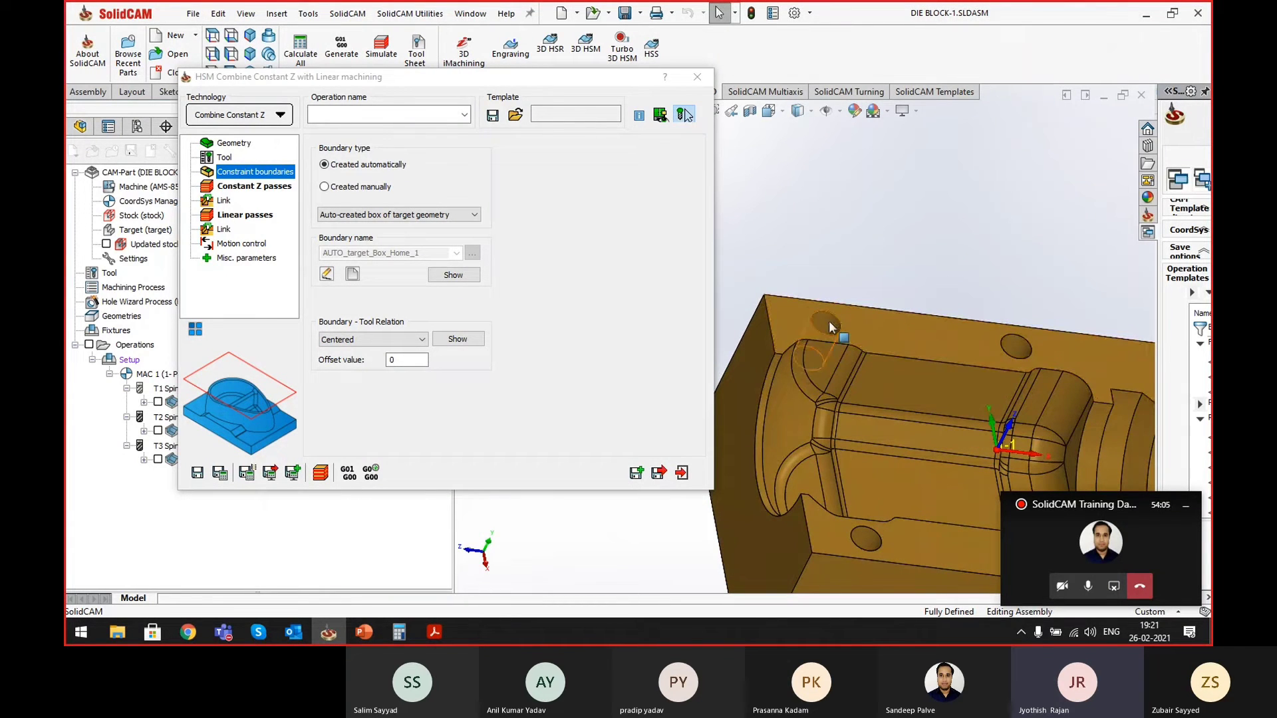
scroll(832, 345, up, 4)
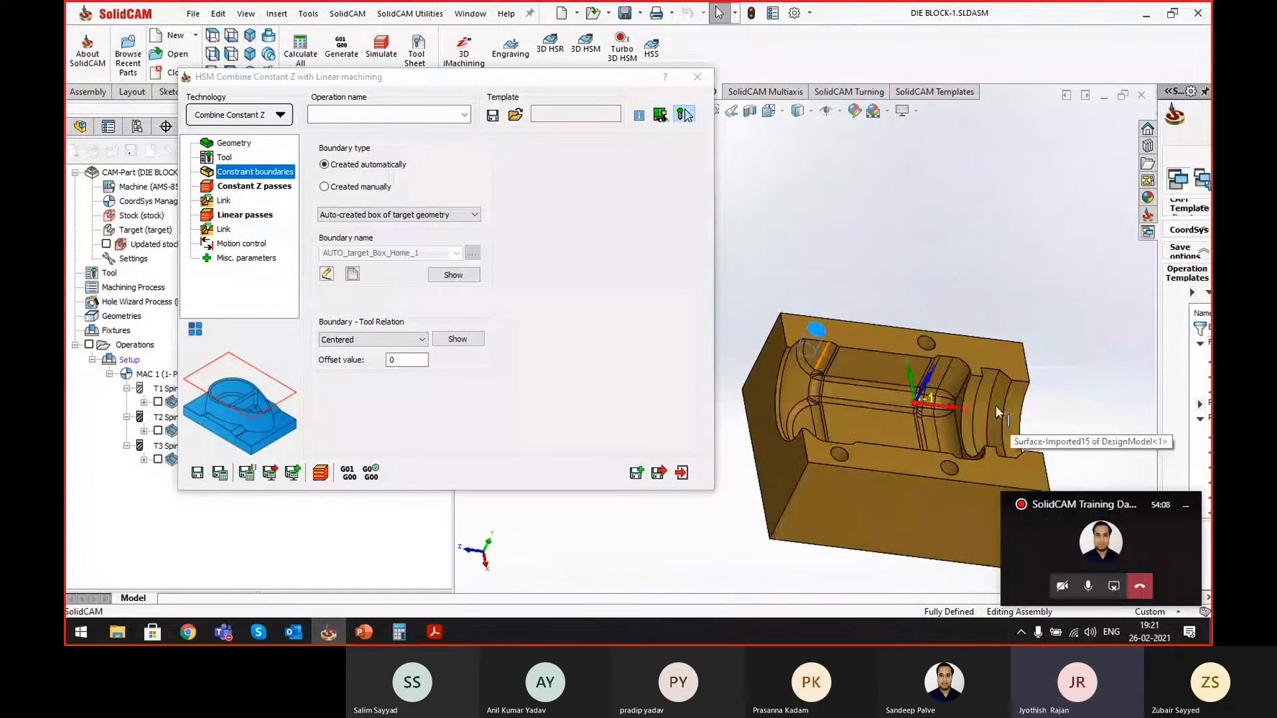
click(1012, 403)
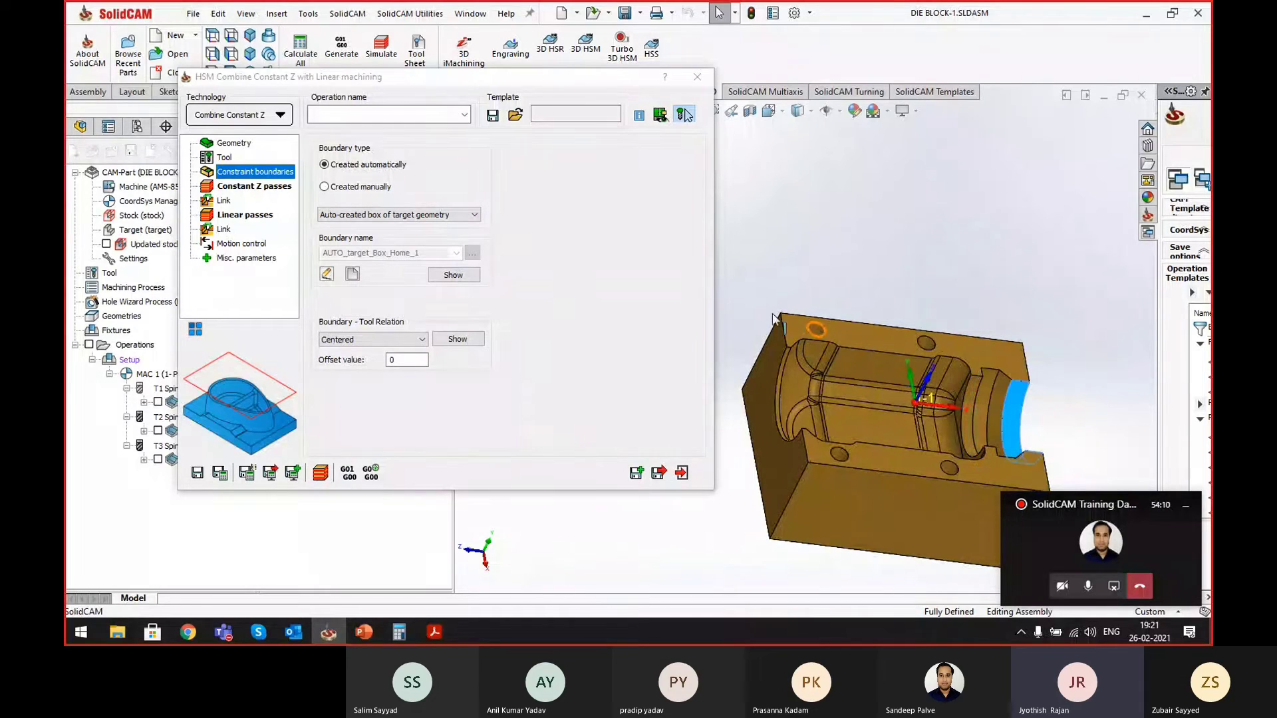
scroll(818, 333, up, 4)
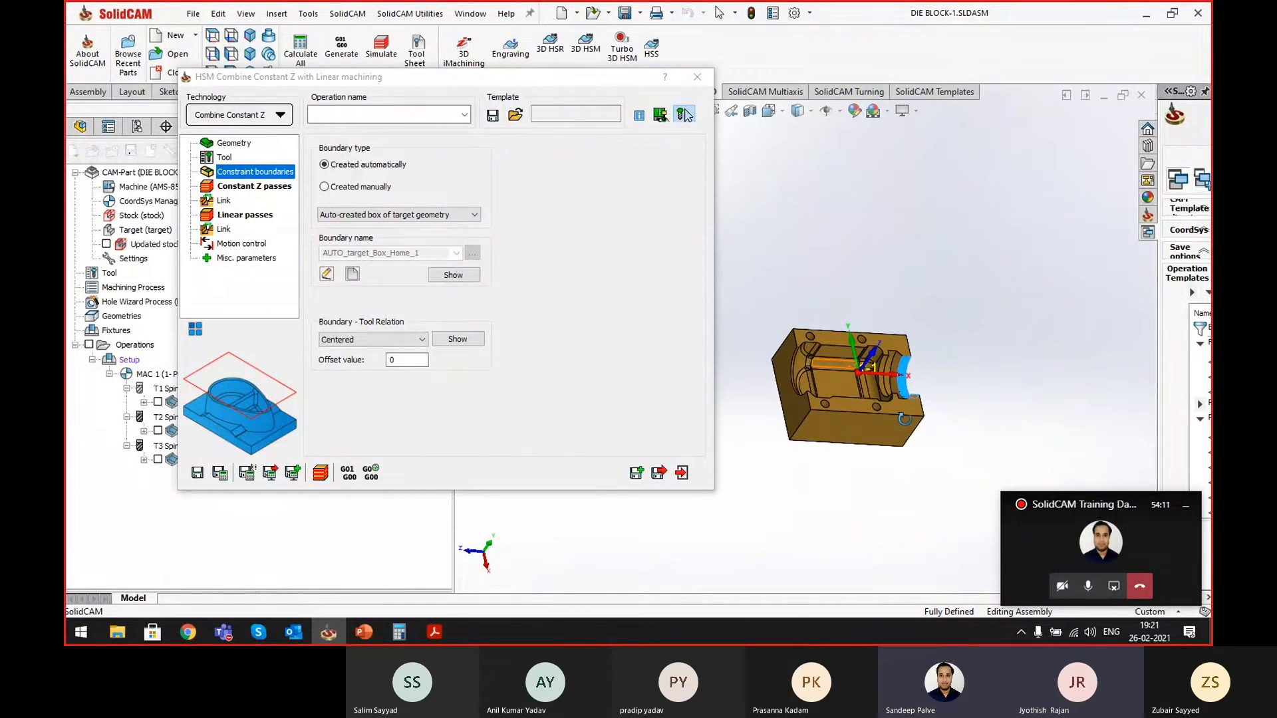
scroll(856, 326, down, 4)
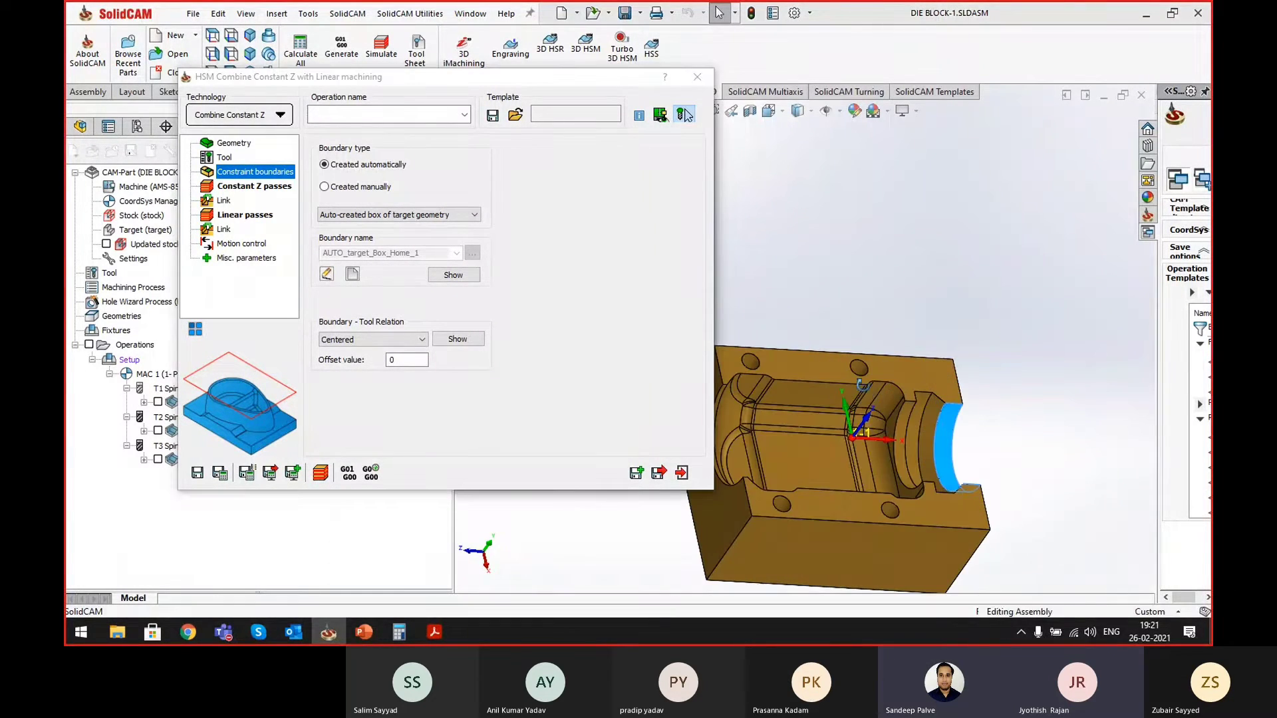
scroll(845, 339, up, 6)
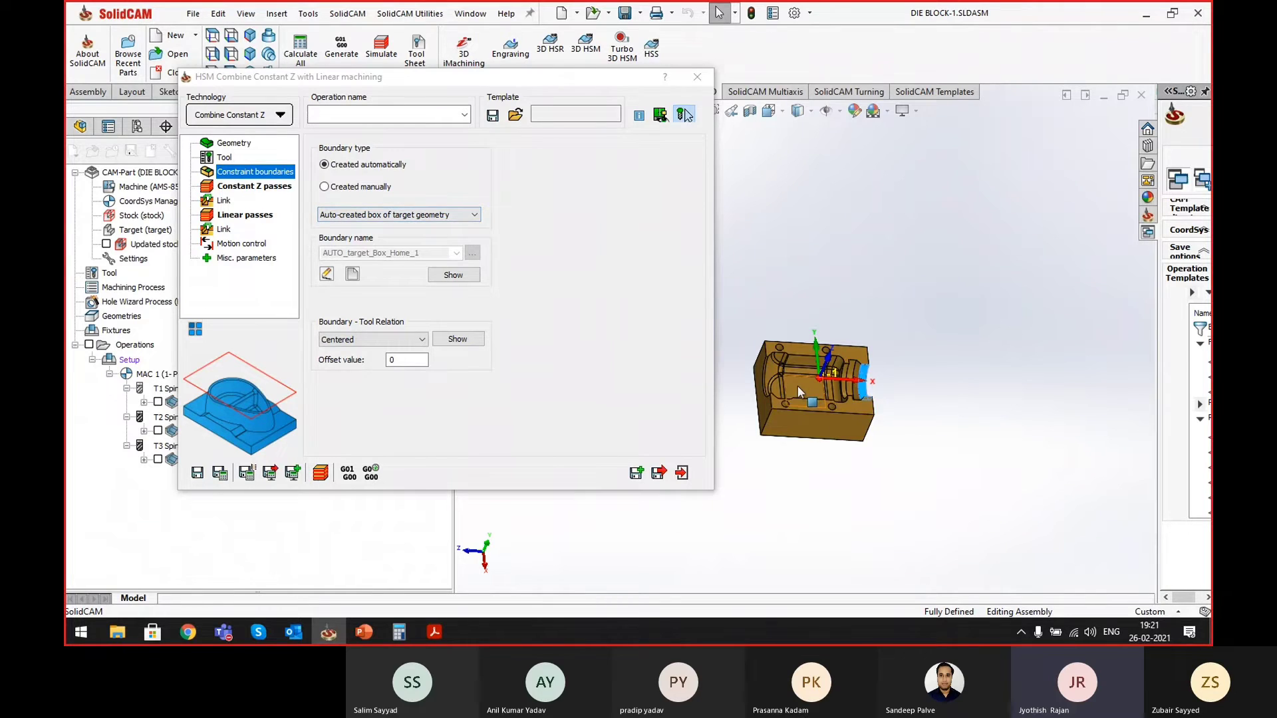
scroll(797, 385, down, 3)
middle_drag(784, 333, 832, 351)
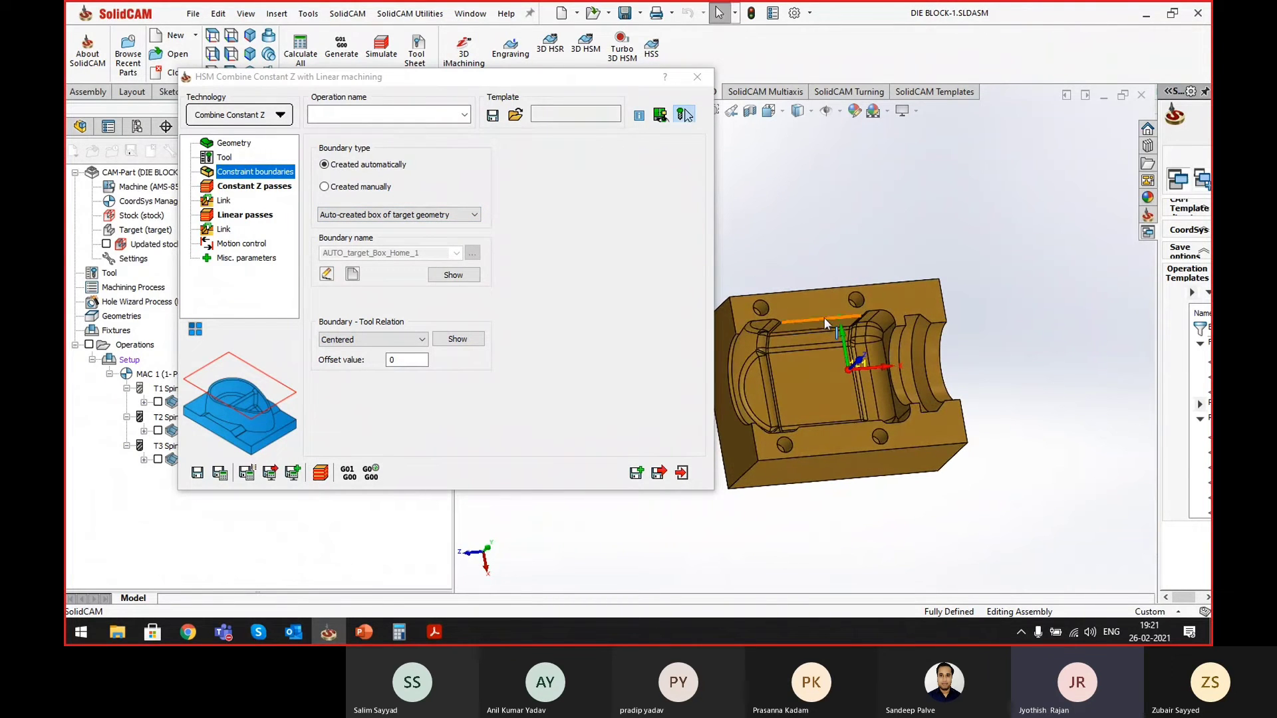
click(825, 324)
- Set the constraint boundary to Created manually as a user-defined boundary and start defining a new contour geometry
click(342, 190)
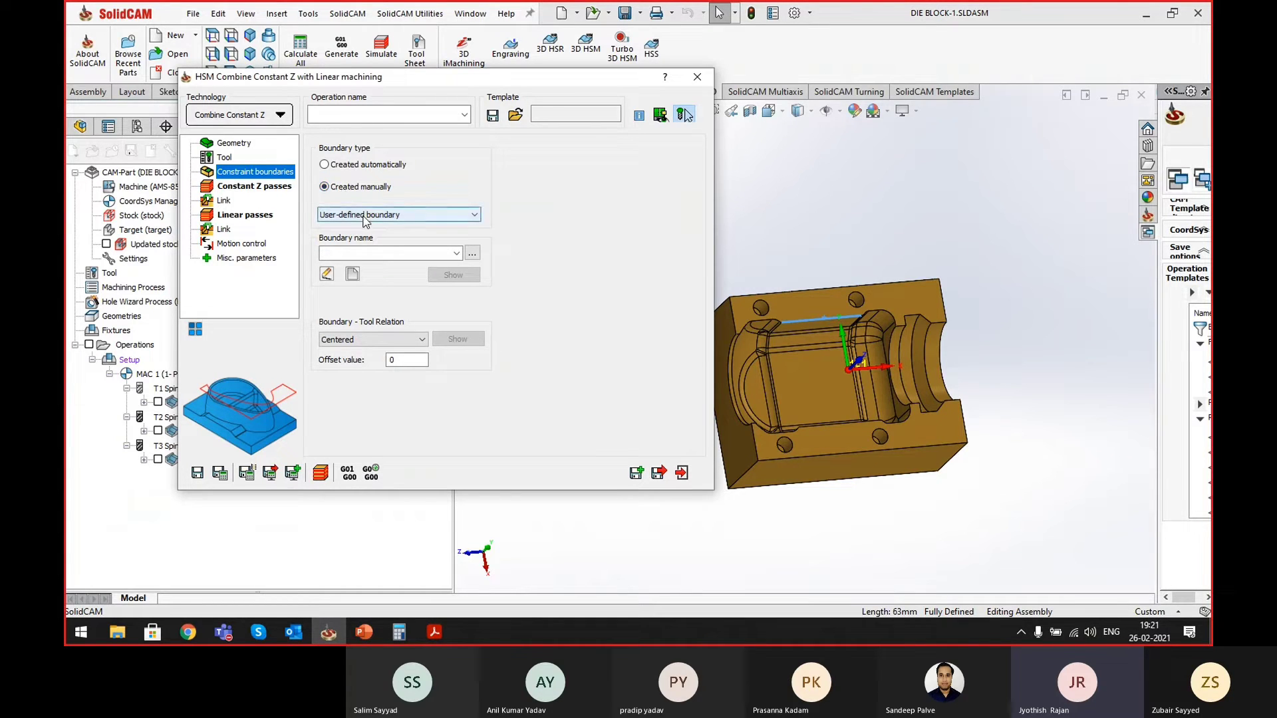
click(353, 275)
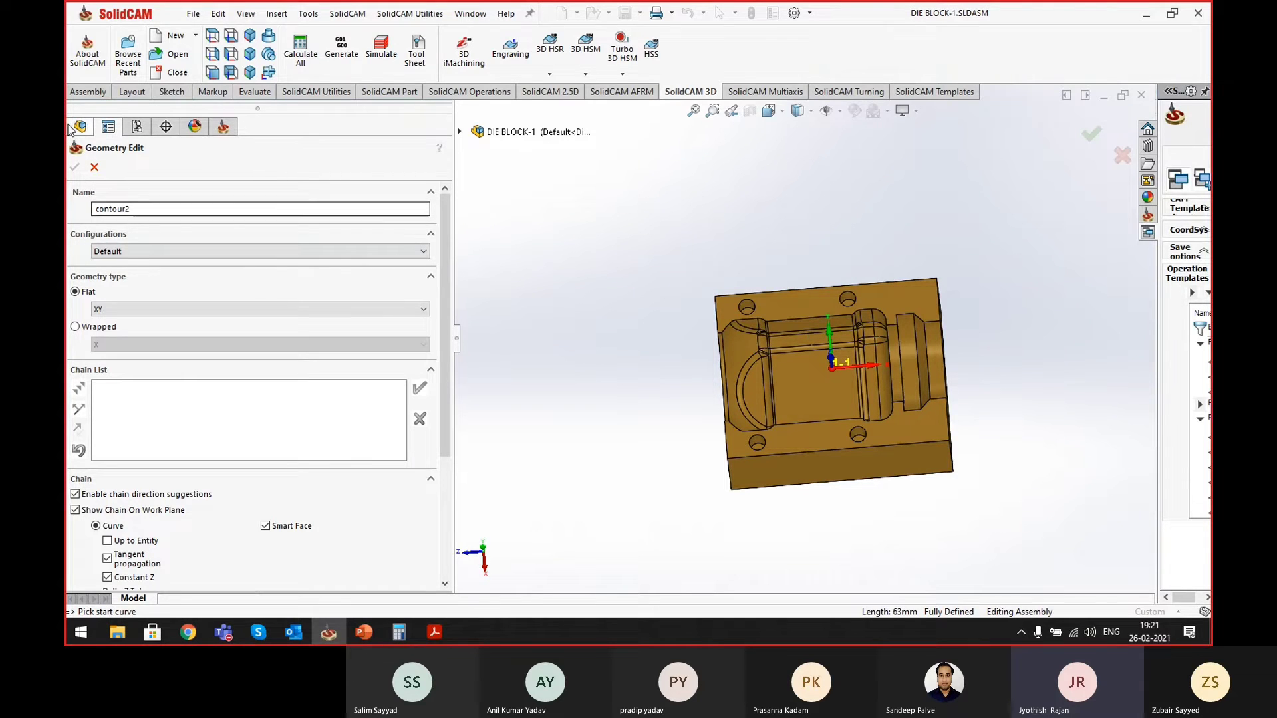
click(791, 321)
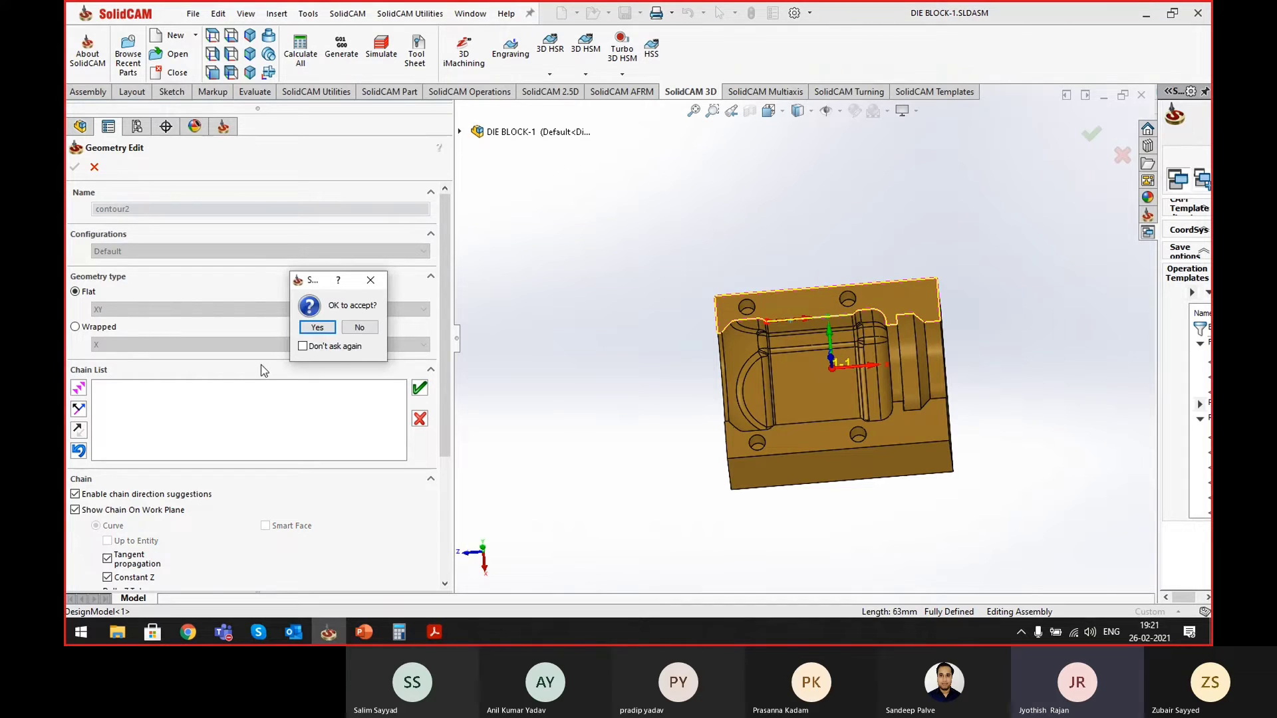
click(360, 331)
click(77, 452)
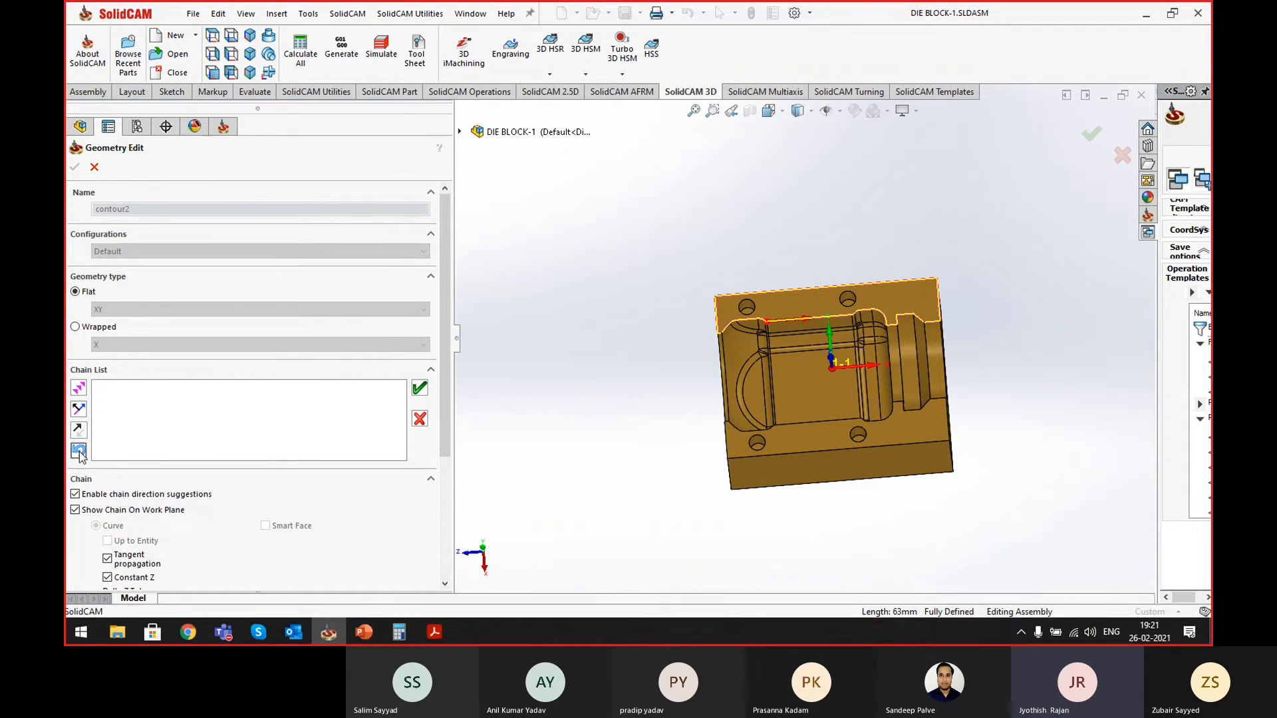
click(421, 420)
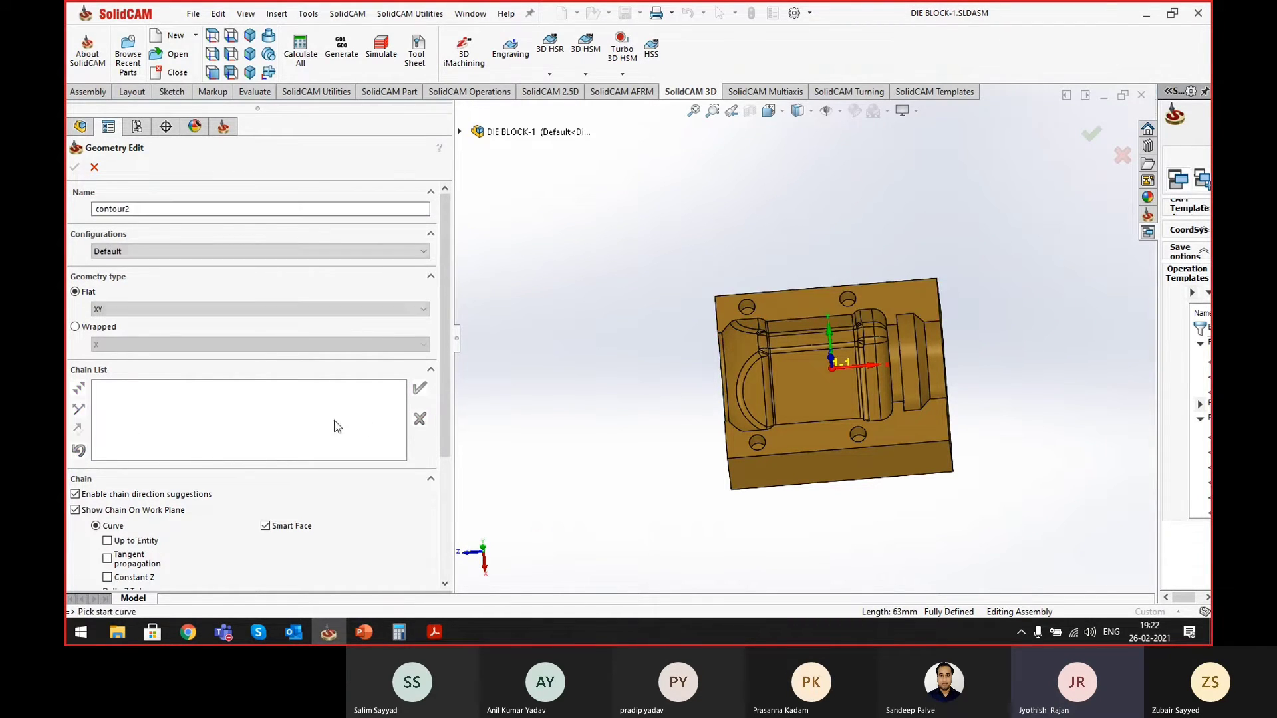
- Start the boundary chain on the cavity's long straight rim edge, reverse its direction and extend it around the semicircular open end
click(813, 317)
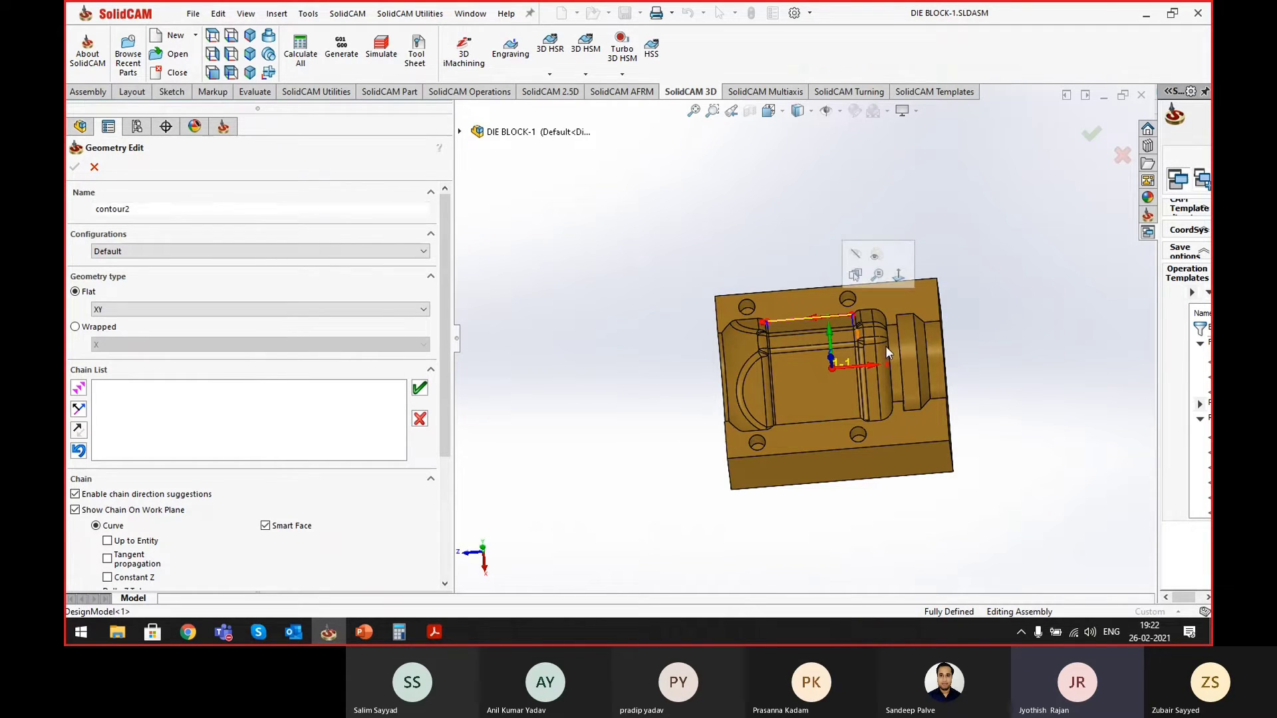
click(78, 409)
click(79, 389)
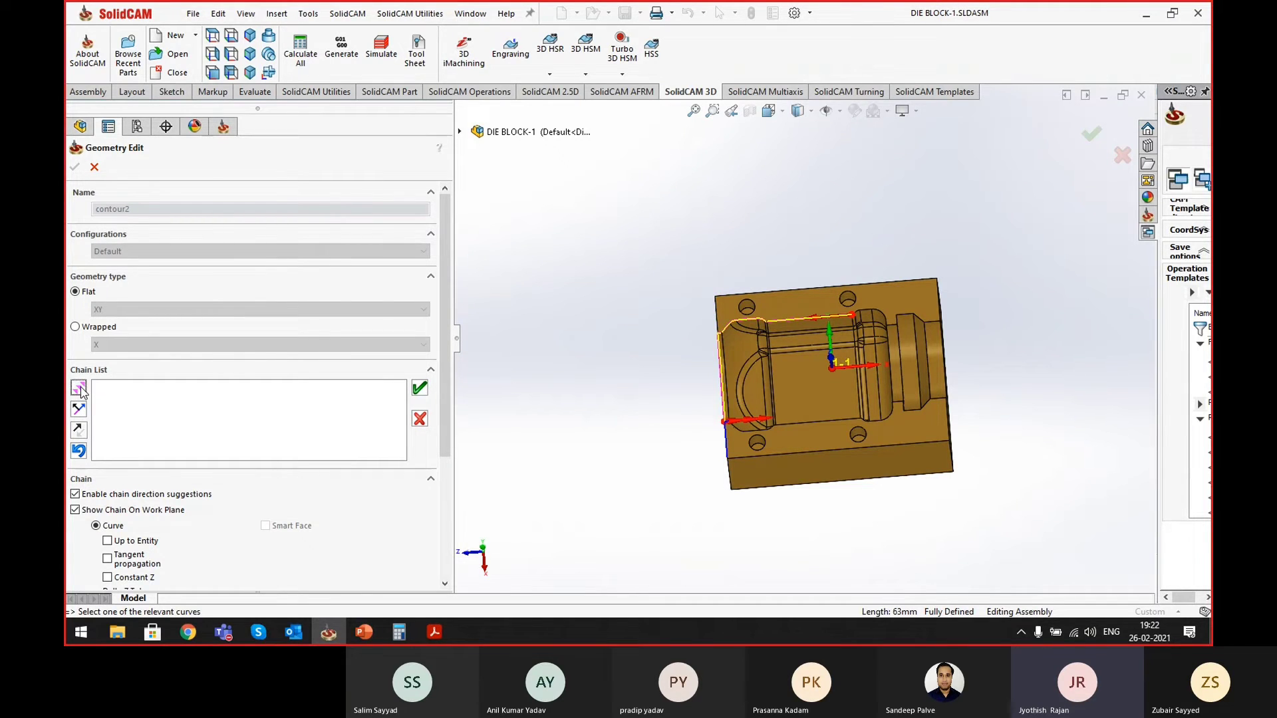
click(81, 391)
- Extend the boundary chain curve by curve along the cavity's opposite rim, up to the start of the stepped neck
middle_drag(526, 493, 815, 553)
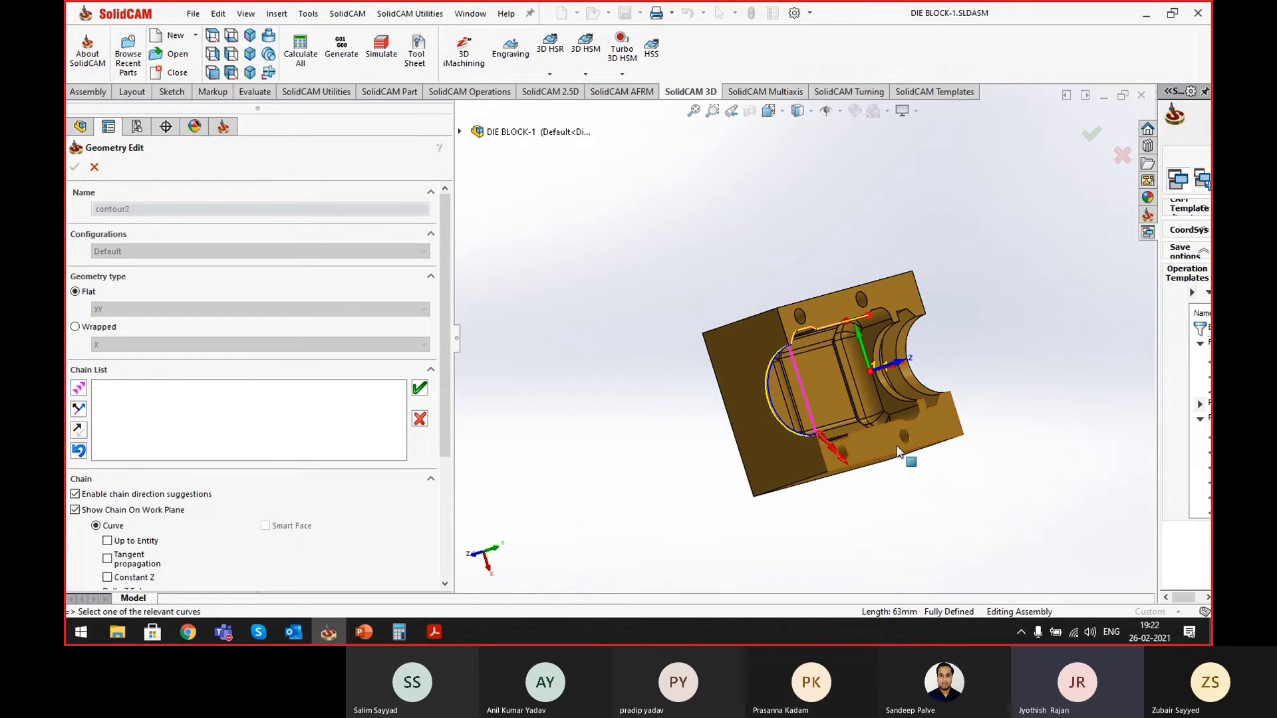
scroll(898, 452, down, 5)
middle_drag(898, 453, 804, 482)
scroll(832, 461, up, 4)
scroll(685, 366, down, 5)
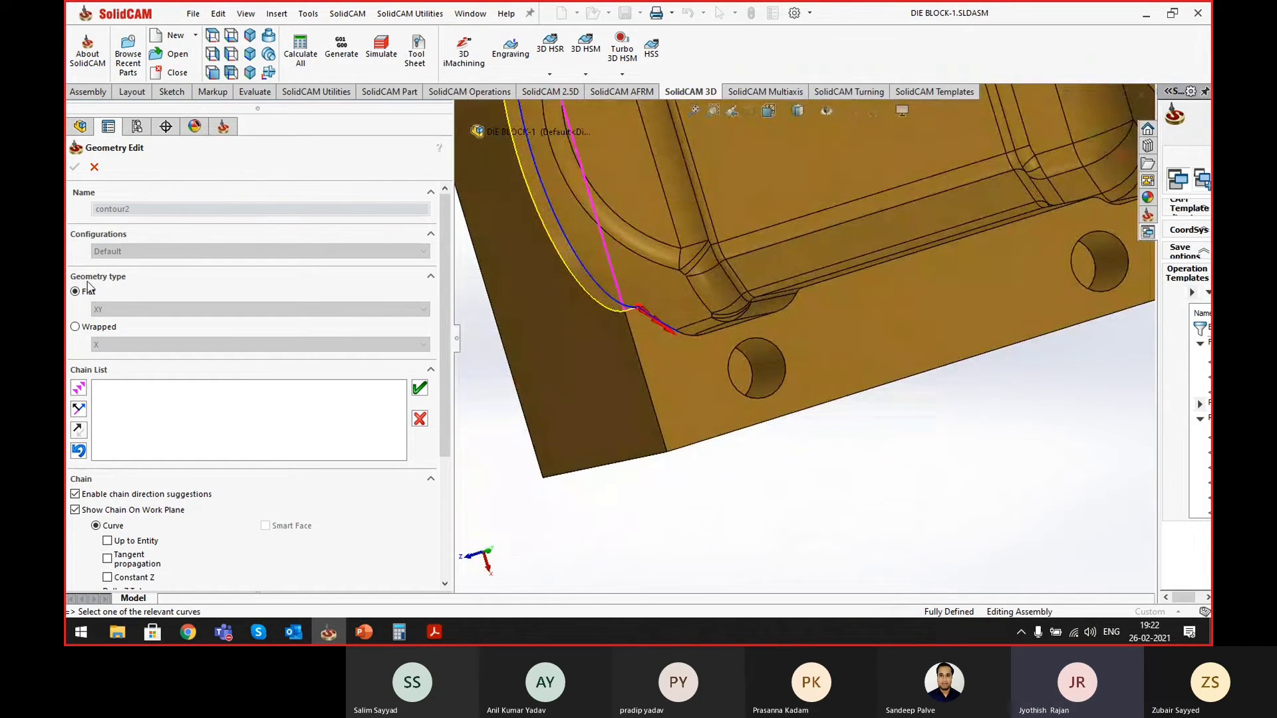
click(79, 389)
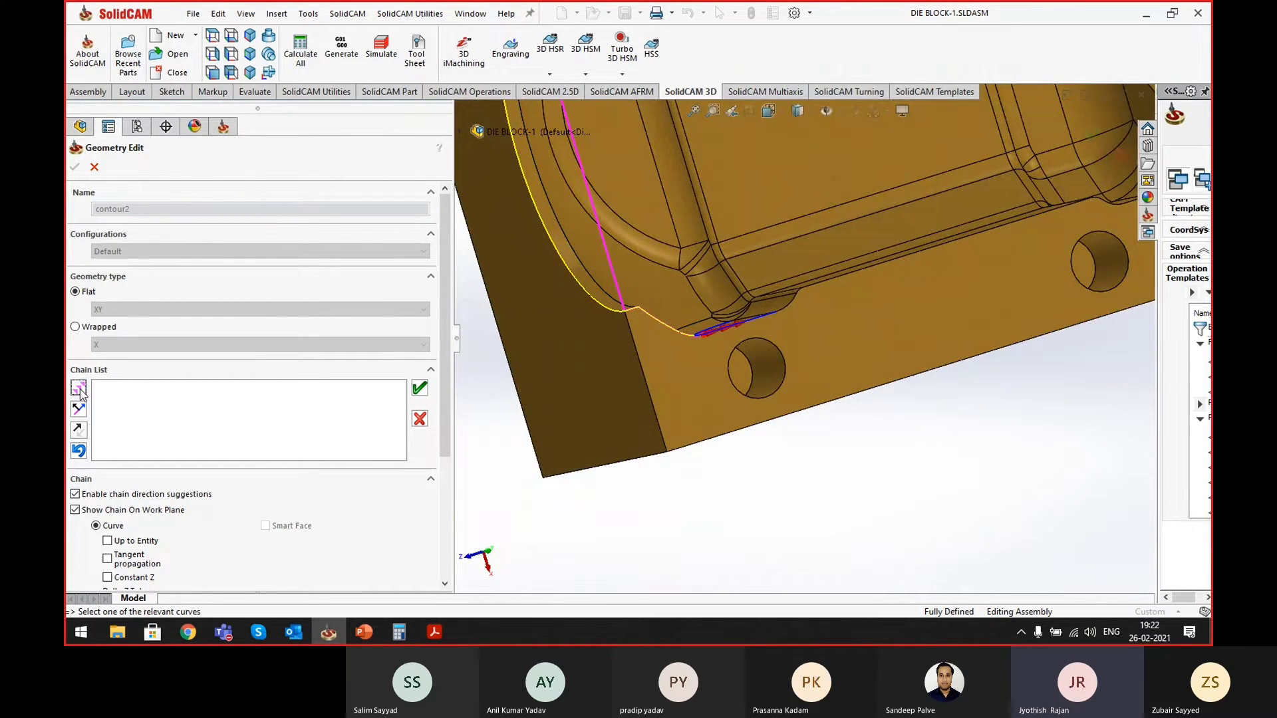
scroll(676, 399, up, 6)
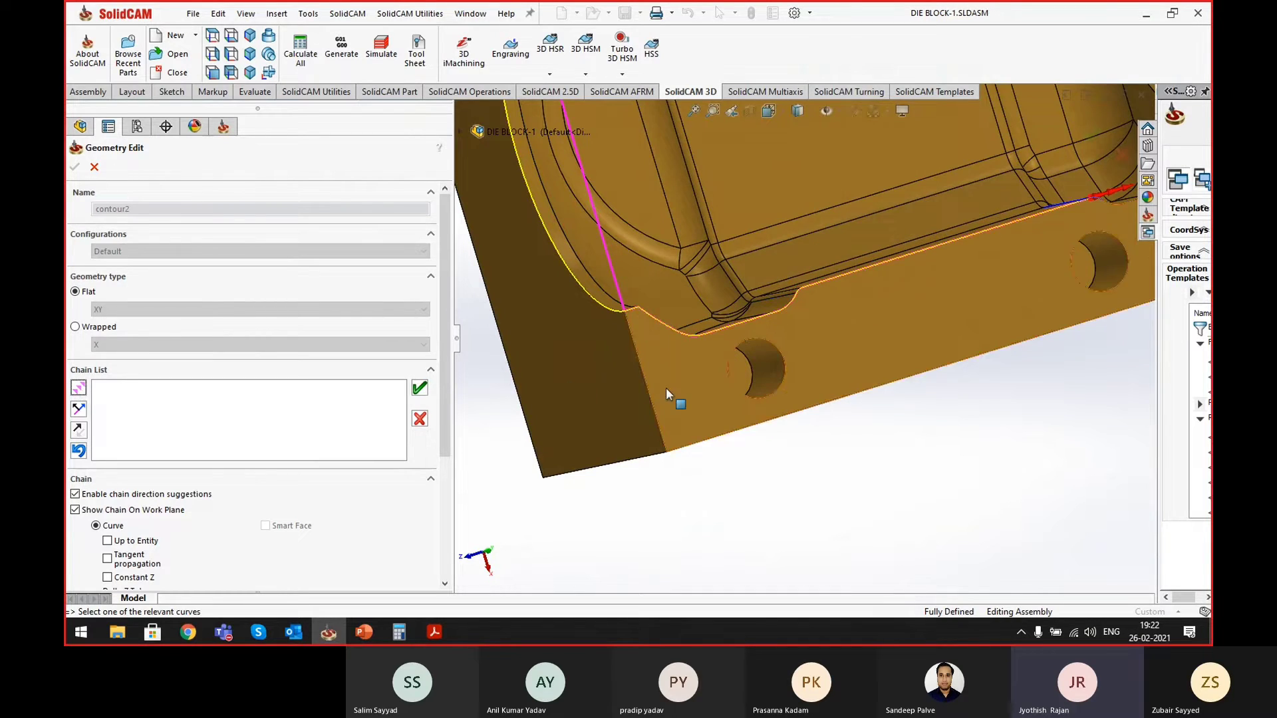
scroll(964, 304, down, 3)
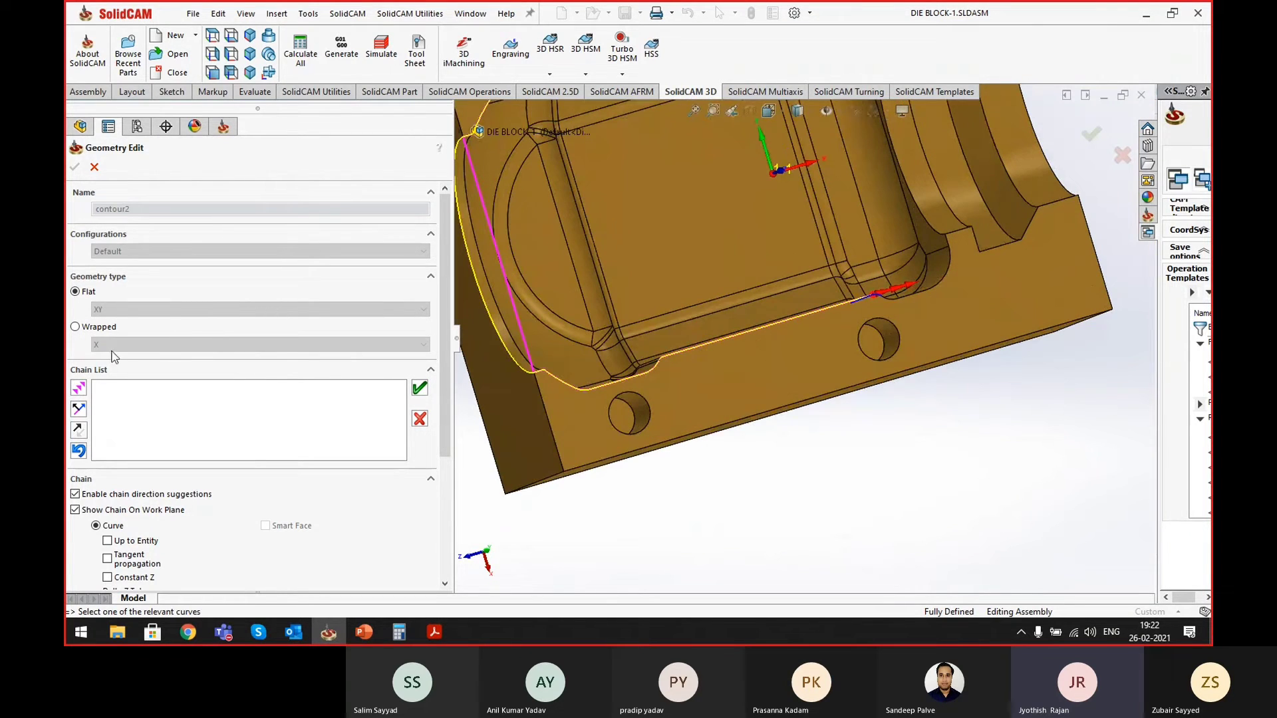
click(79, 390)
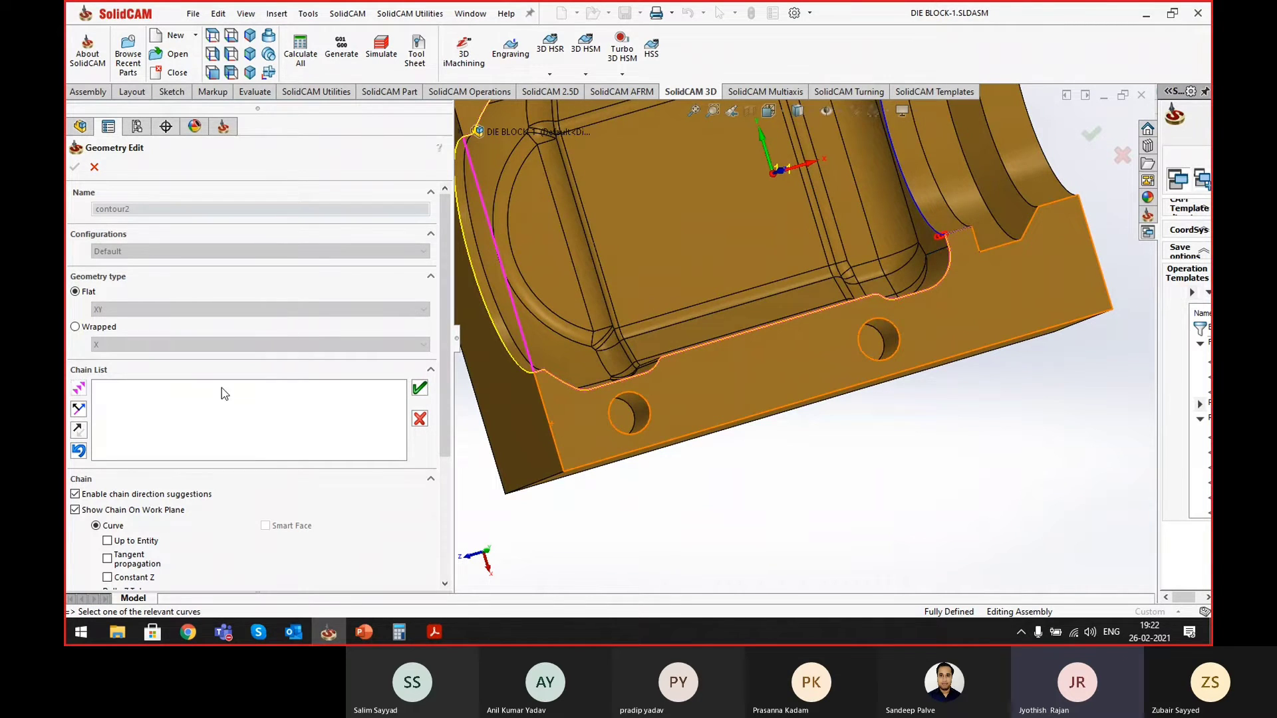
- Continue the boundary chain along the short rim edge of the stepped neck and across the neck's arc
scroll(728, 342, up, 5)
middle_drag(728, 342, 861, 282)
scroll(861, 282, down, 5)
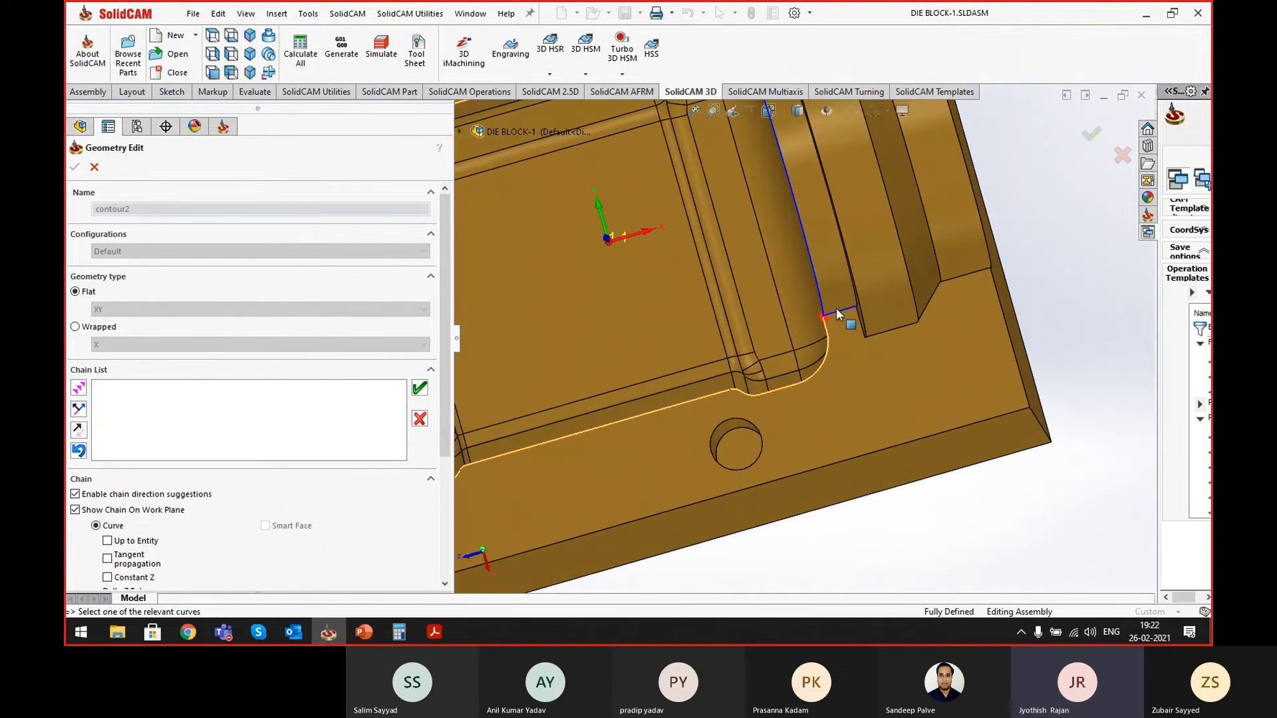
click(80, 389)
scroll(557, 399, up, 5)
scroll(776, 275, down, 5)
middle_drag(776, 275, 856, 242)
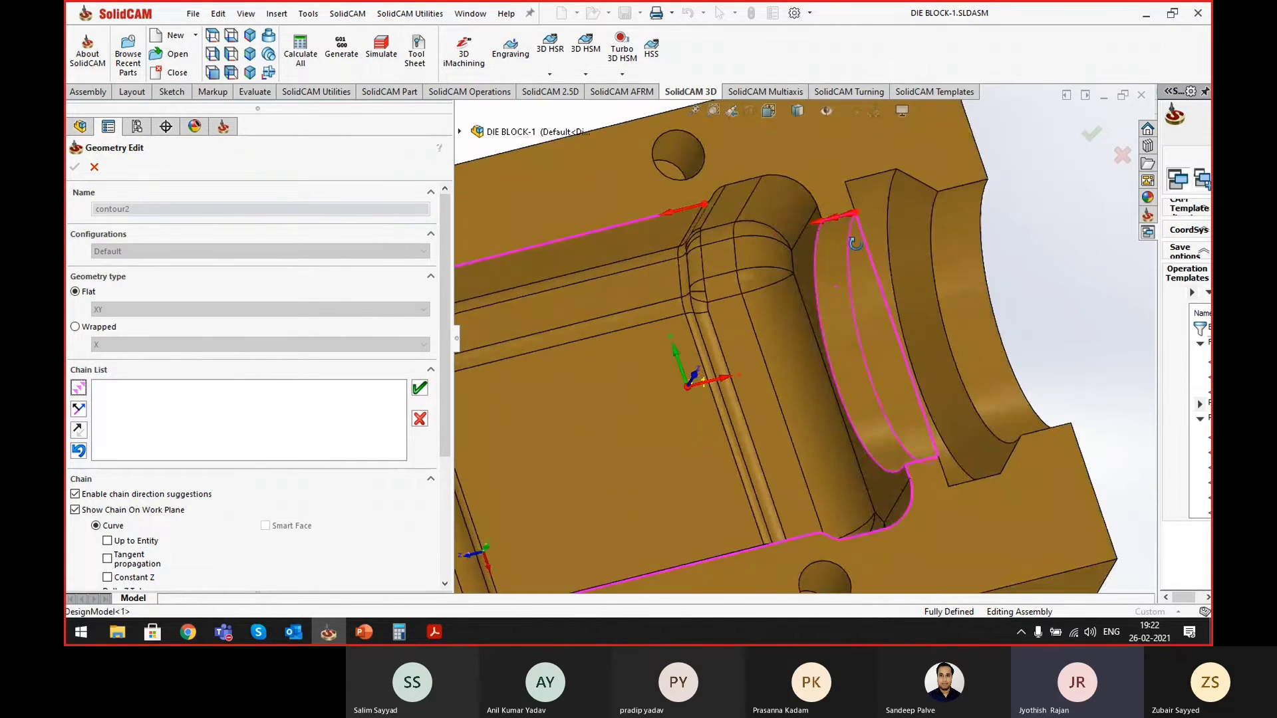
- Follow the remaining rim curves back to the starting edge and accept the closed boundary chain around the cavity
click(77, 390)
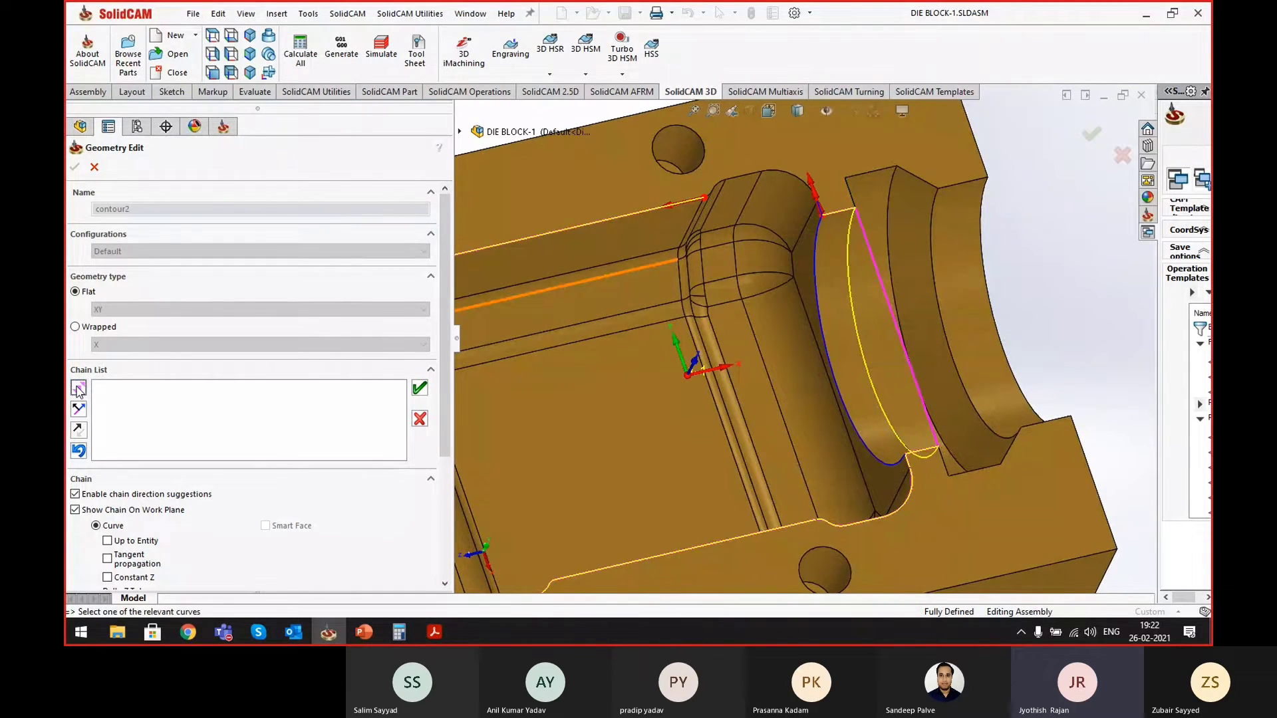
click(78, 391)
click(79, 392)
click(78, 391)
click(79, 391)
click(79, 392)
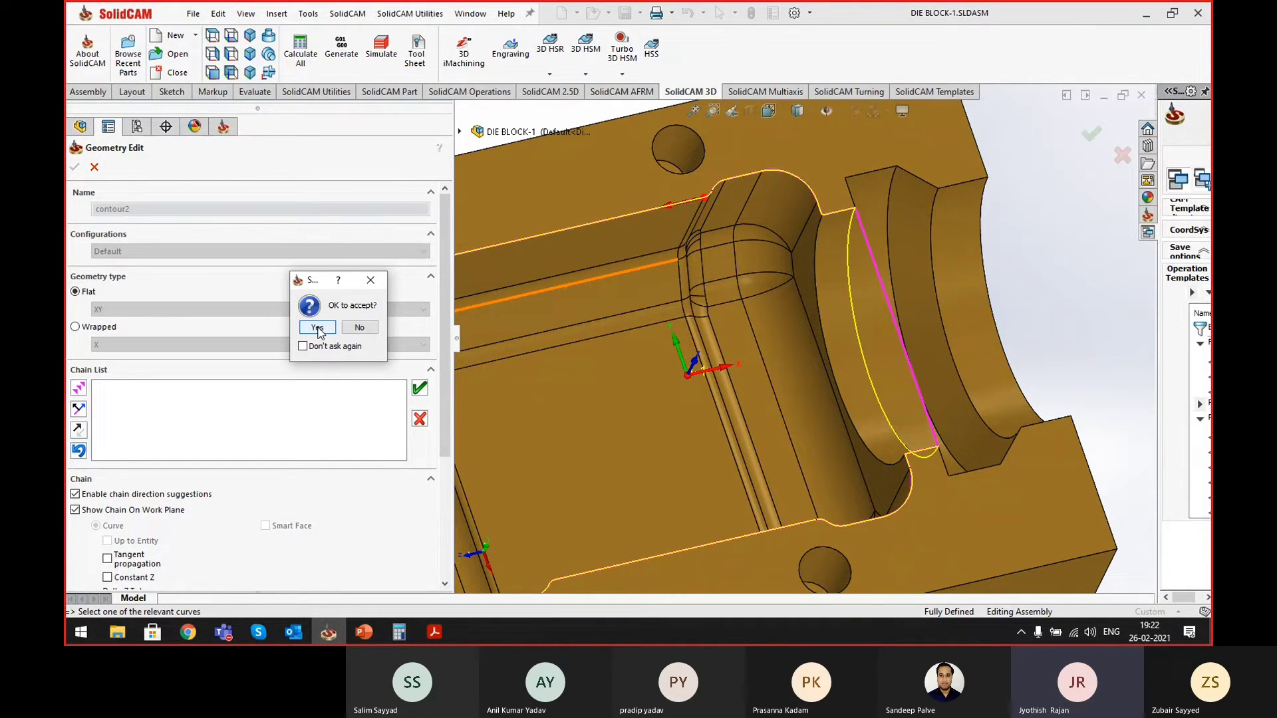
click(316, 328)
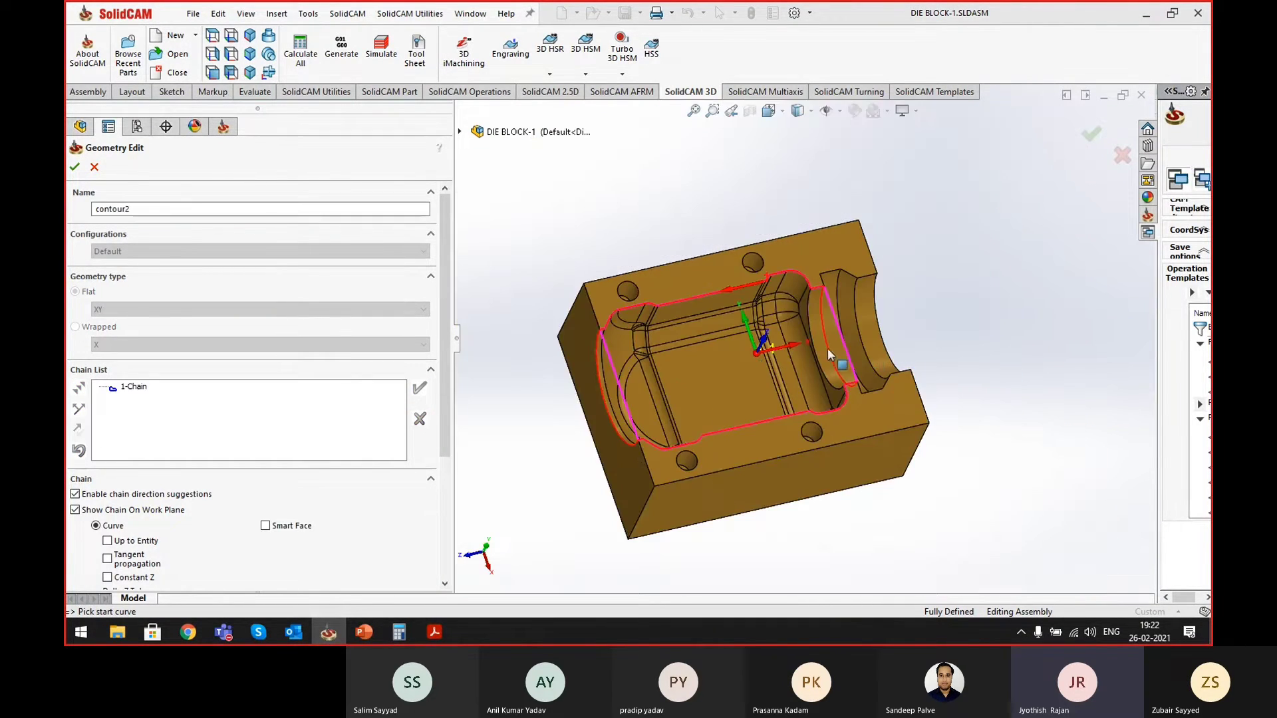
- Confirm contour2 as the constraint boundary geometry and open the operation's Constant Z passes parameters
middle_drag(749, 412, 767, 412)
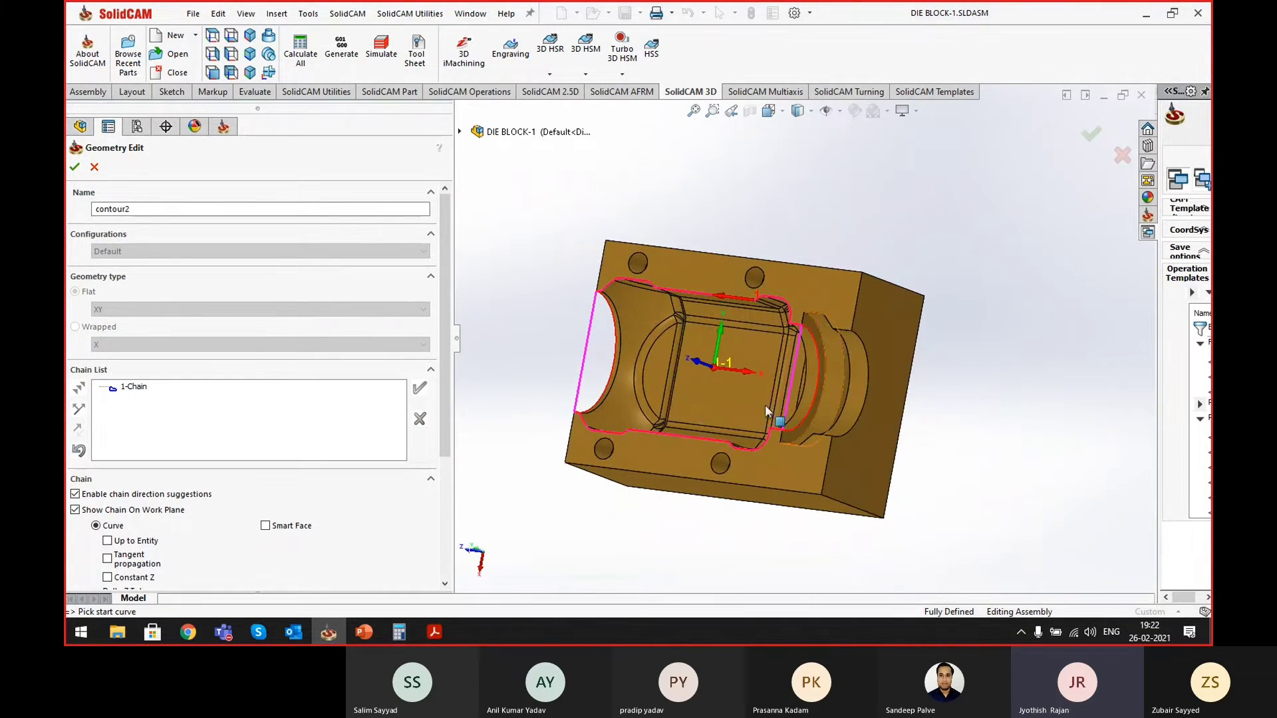
click(74, 167)
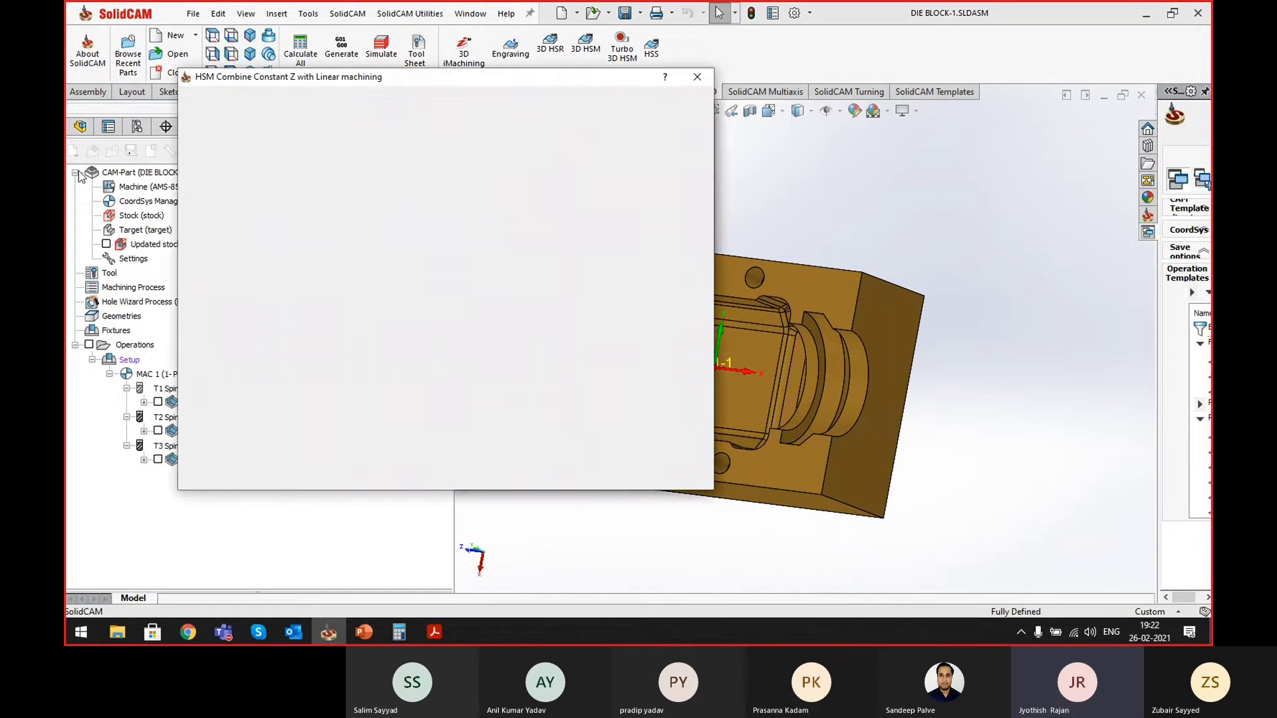
click(256, 187)
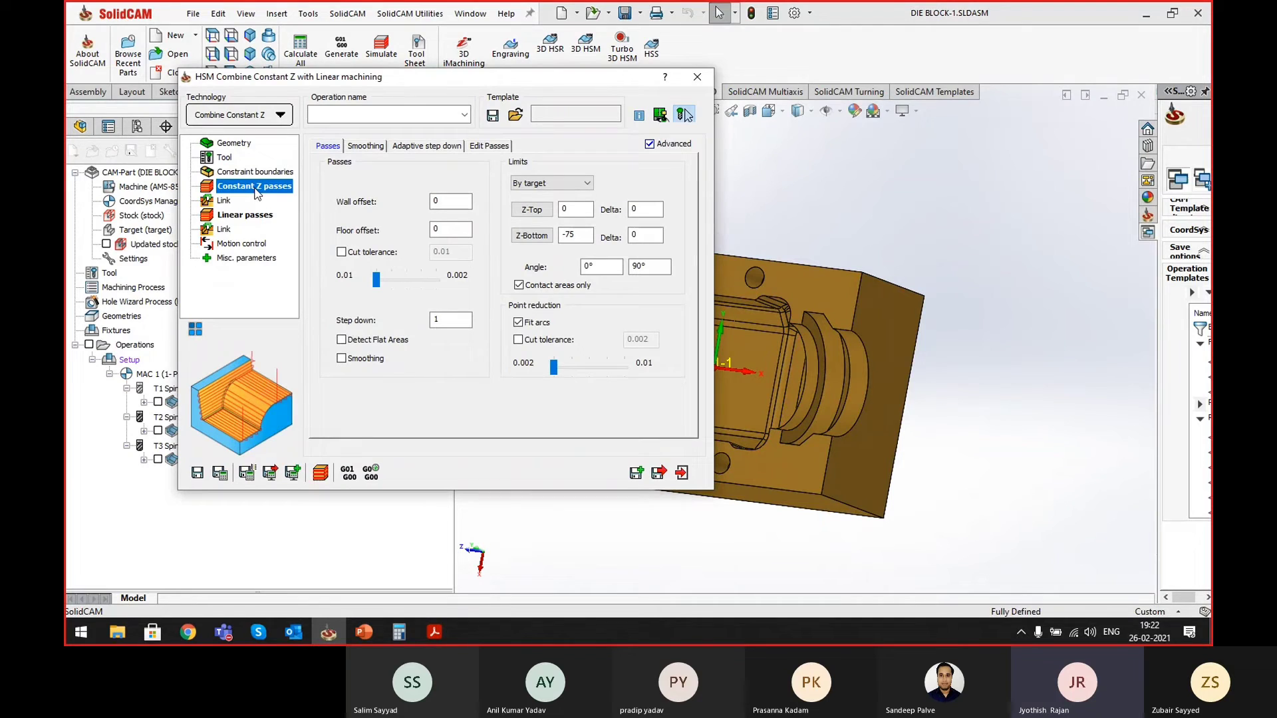
- Review the available machining technologies and compare the operation's Constant Z passes parameters with its Linear passes parameters
click(244, 119)
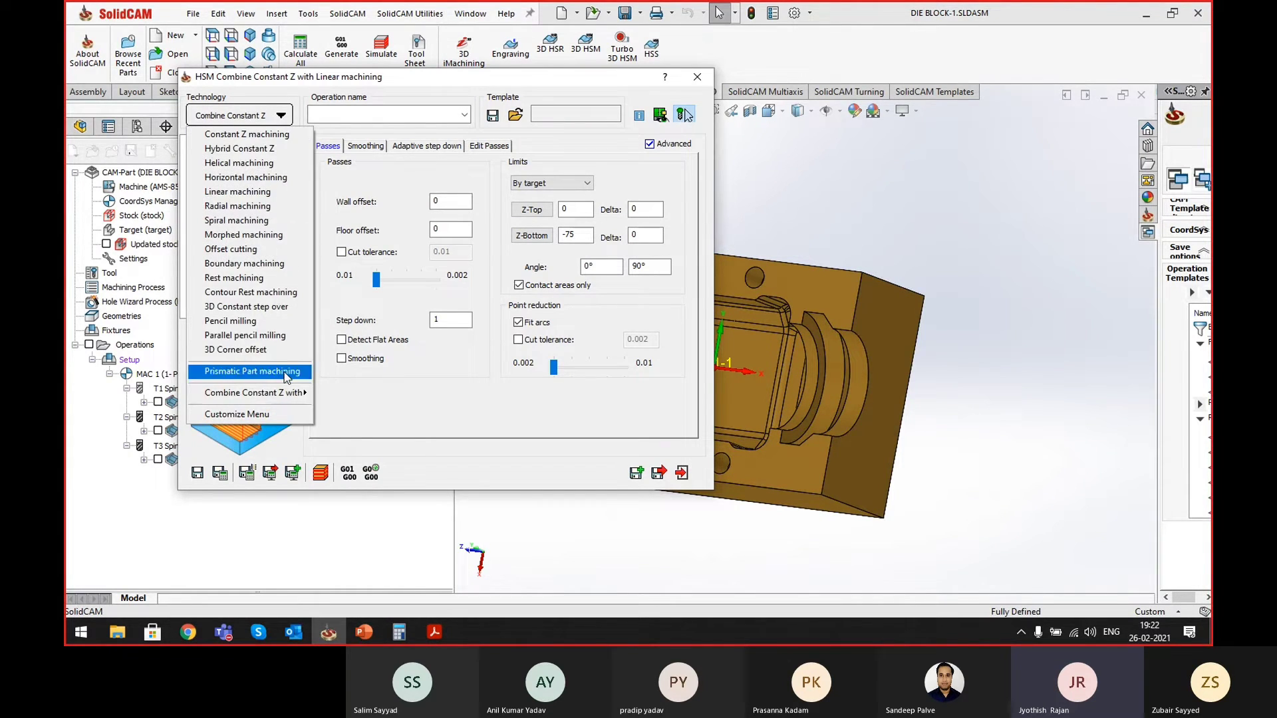
mouse_move(286, 394)
click(582, 410)
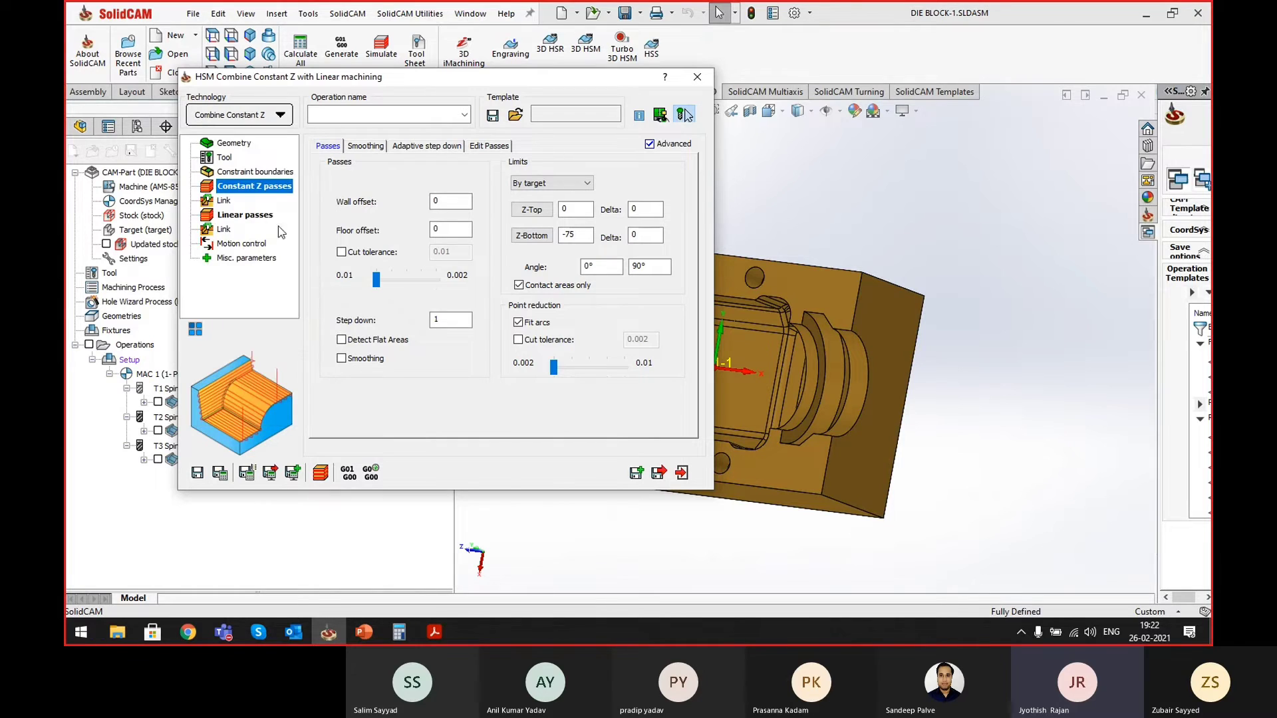
click(251, 173)
click(245, 189)
click(243, 217)
click(248, 189)
click(255, 217)
click(266, 189)
click(261, 217)
click(266, 187)
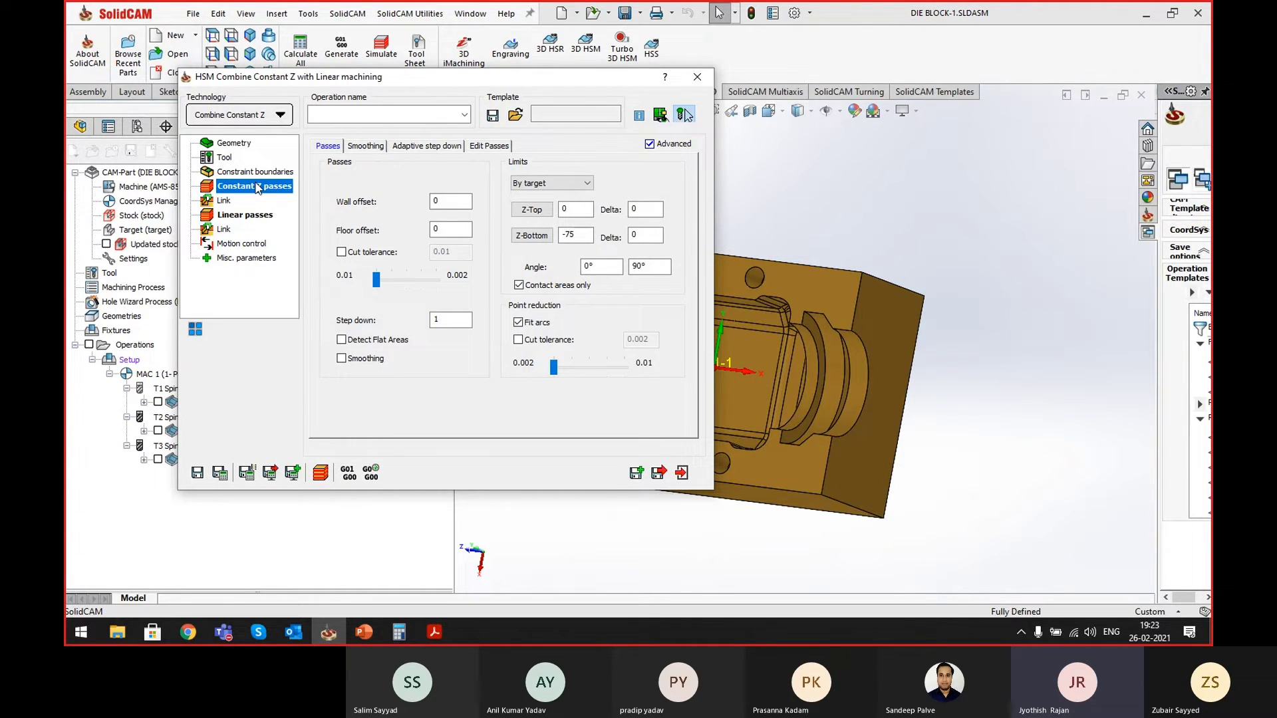
click(240, 215)
click(248, 187)
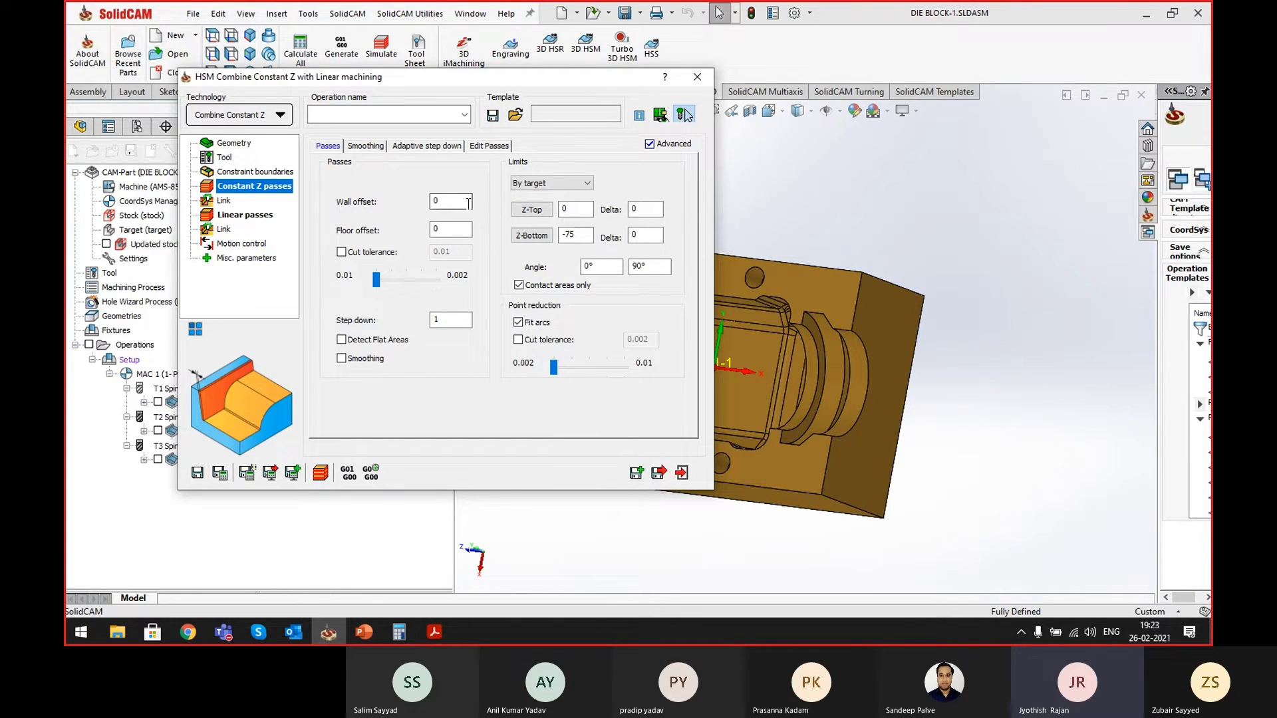
click(246, 217)
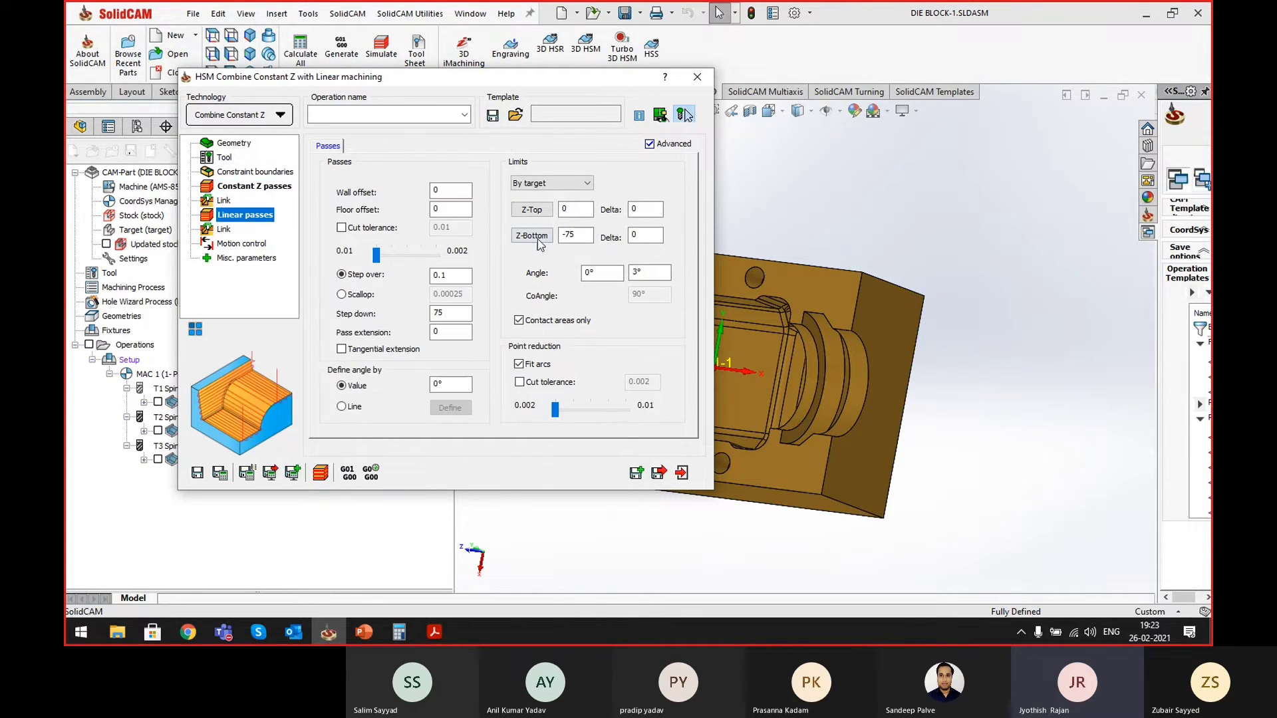
click(265, 193)
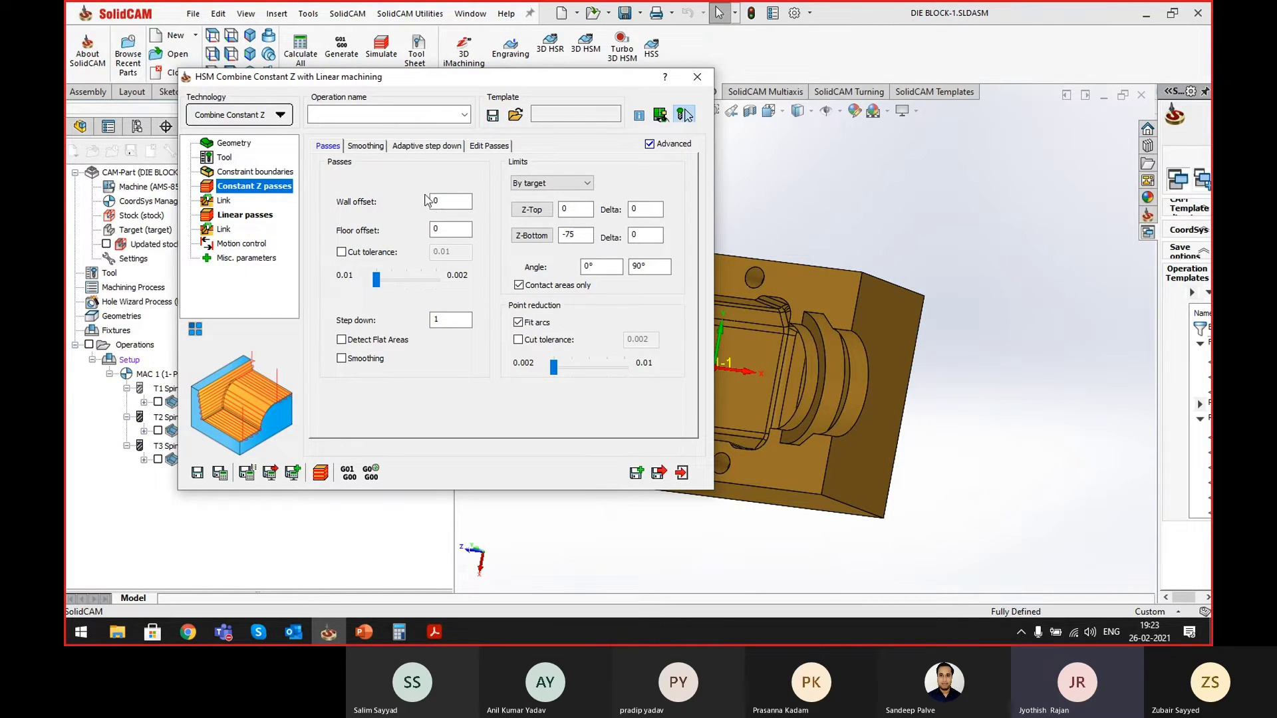
- For the Constant Z passes, enable a cut tolerance of 0.01, set the step down to 0.15 and turn on Detect Flat Areas
drag(466, 202, 405, 226)
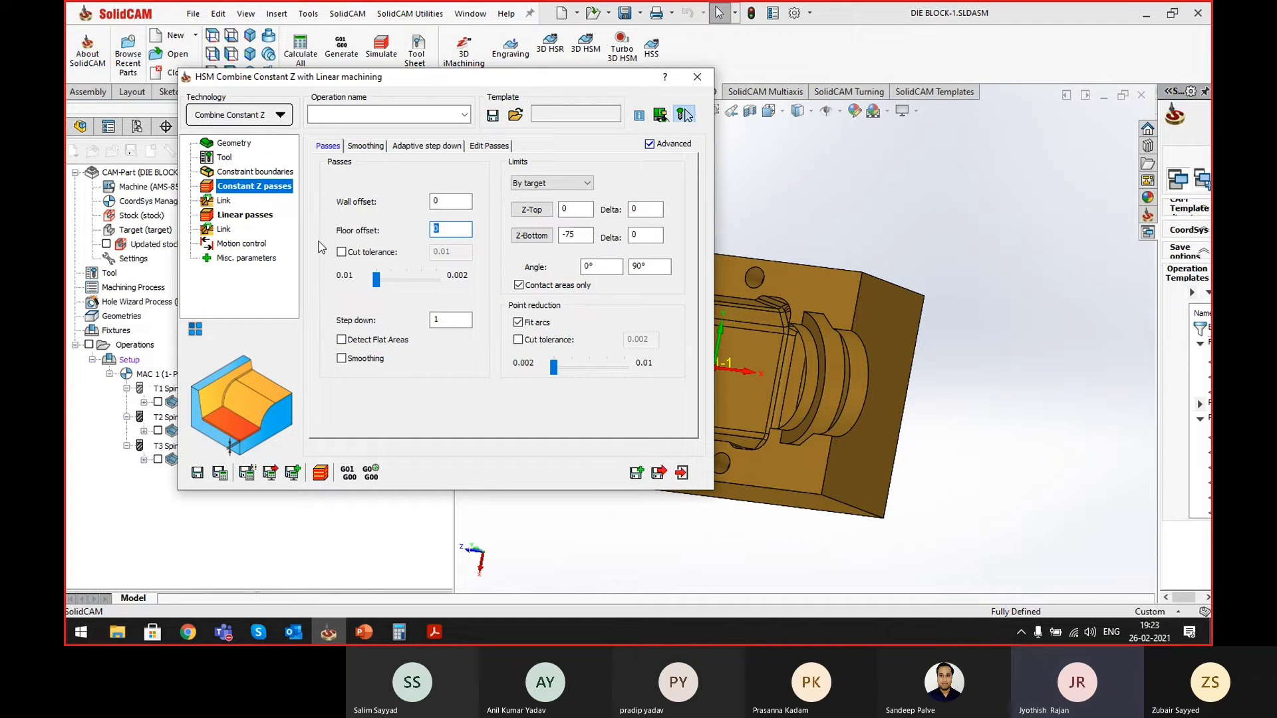
click(342, 252)
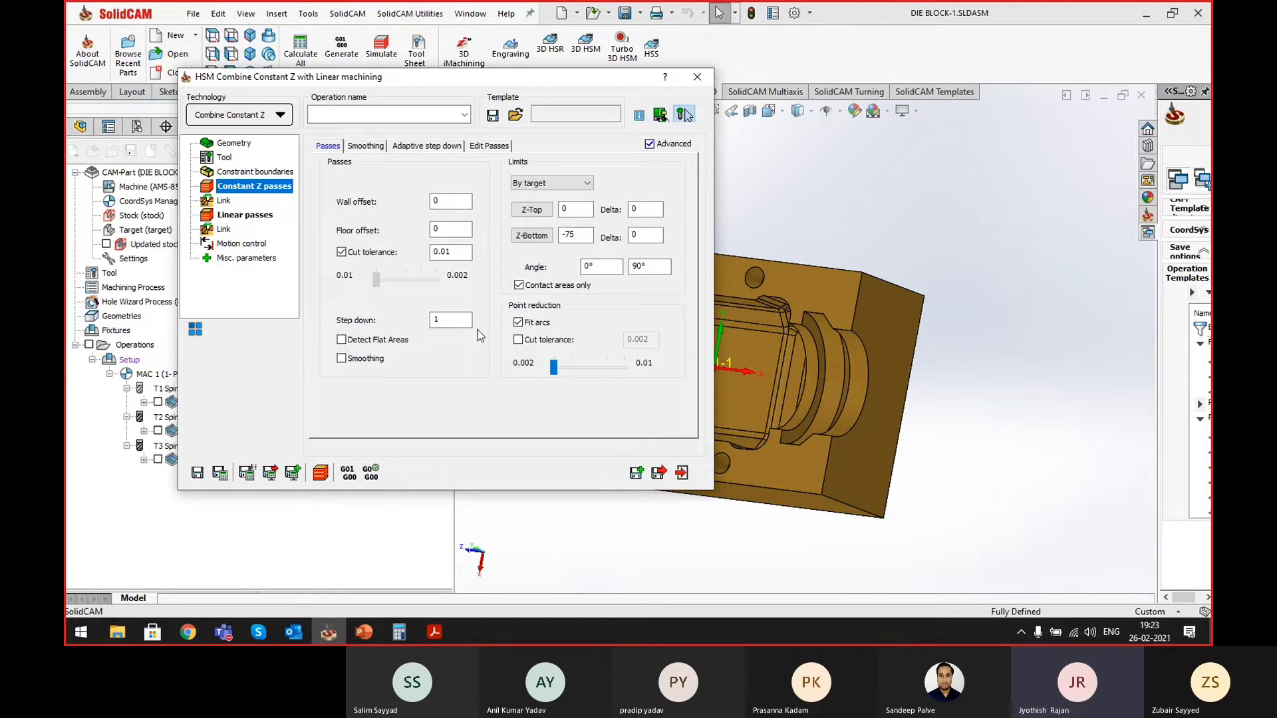
drag(454, 321, 410, 323)
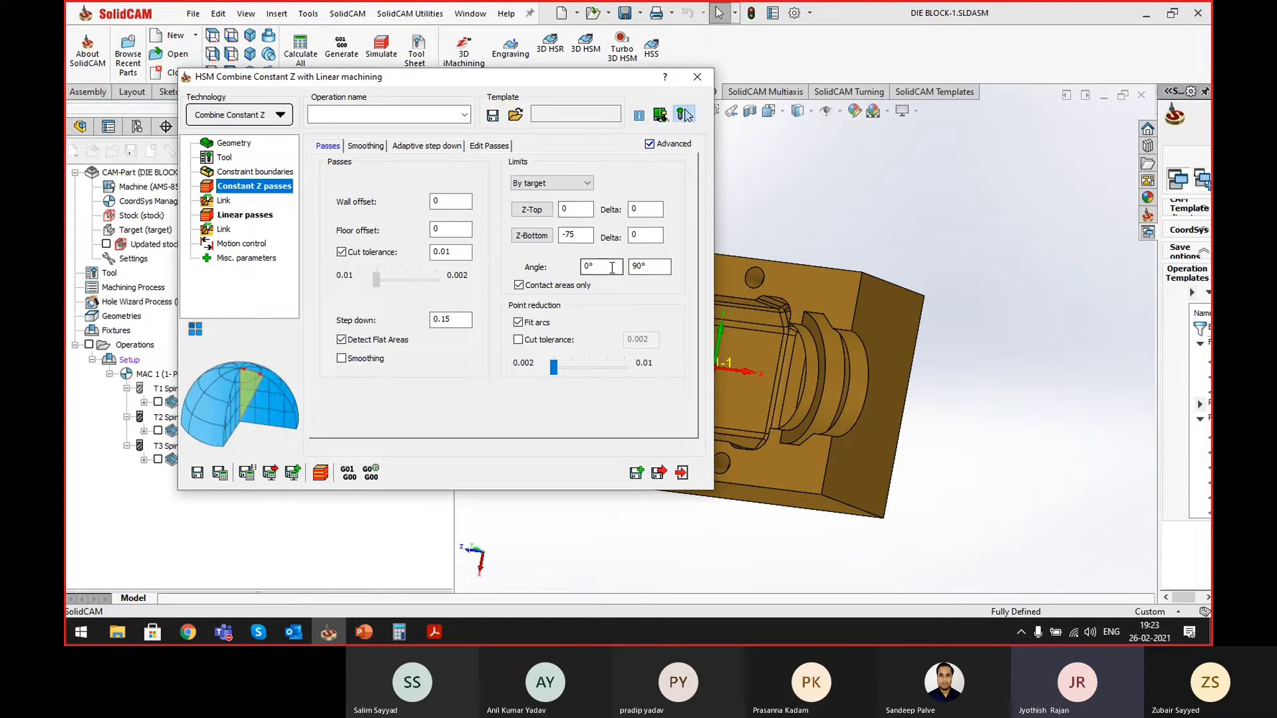
- Compare the angle limits of the Constant Z passes with those of the Linear passes
drag(550, 87, 471, 81)
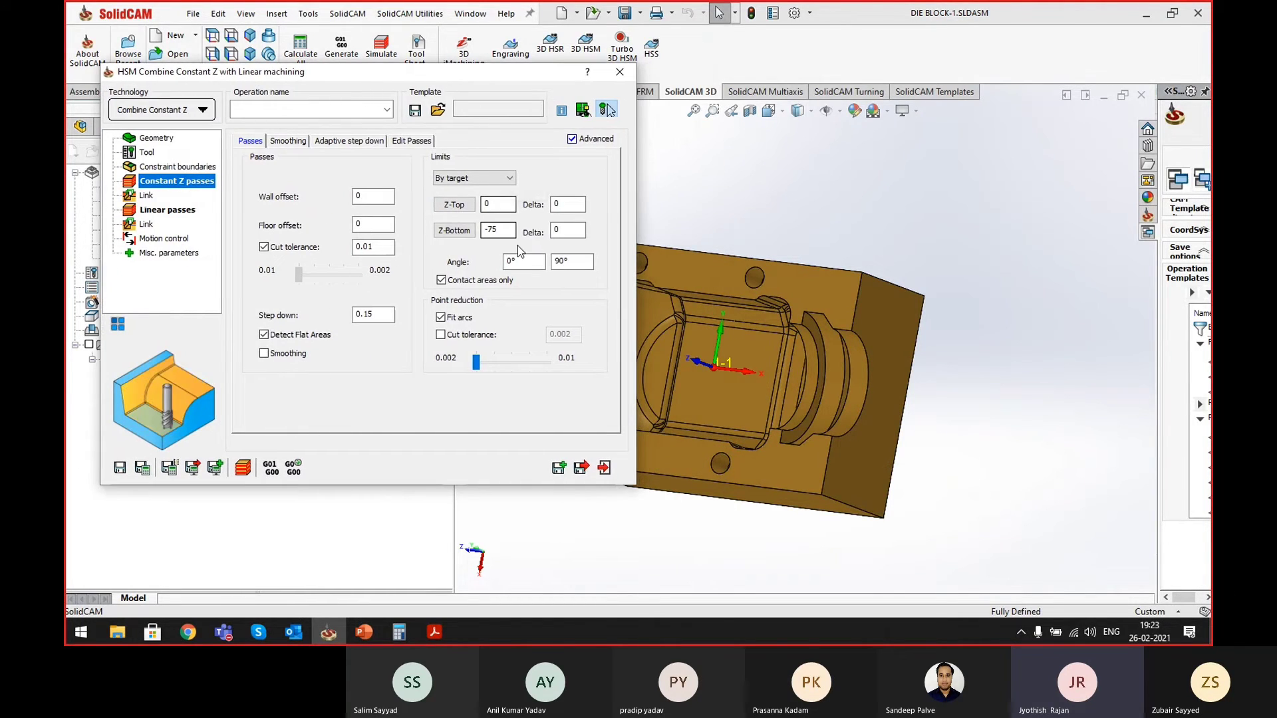
click(523, 261)
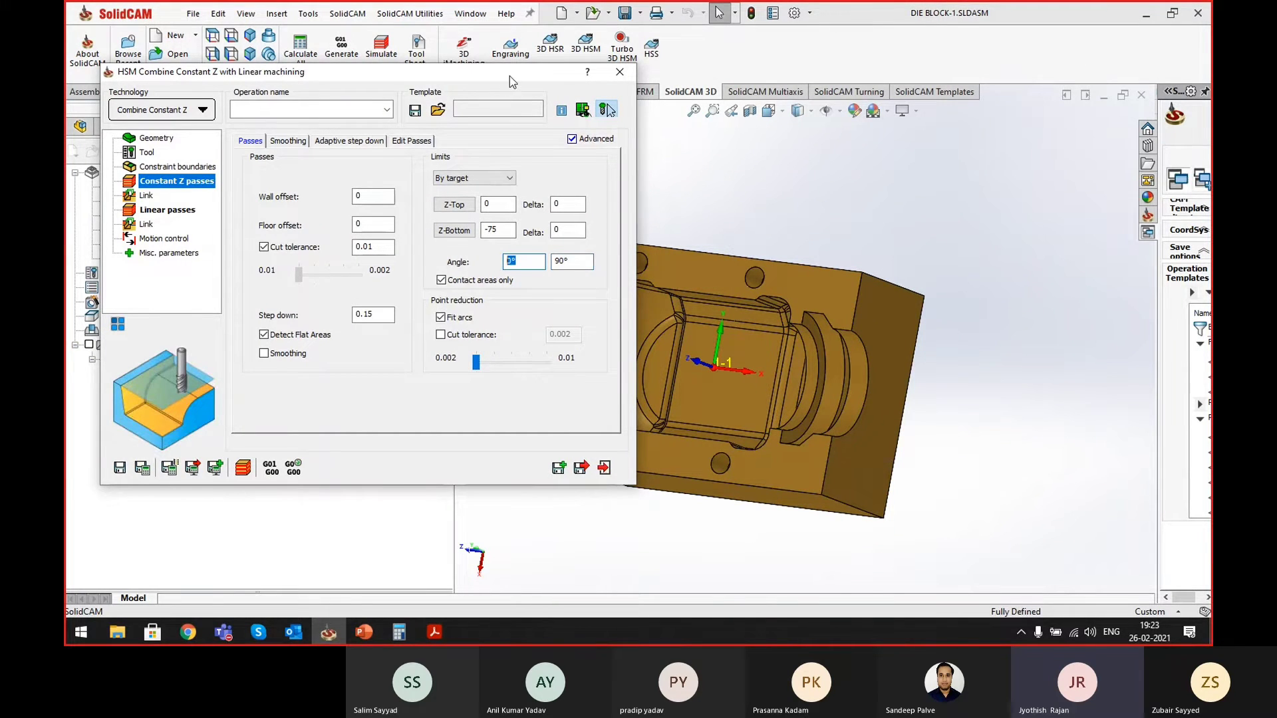
drag(511, 79, 484, 77)
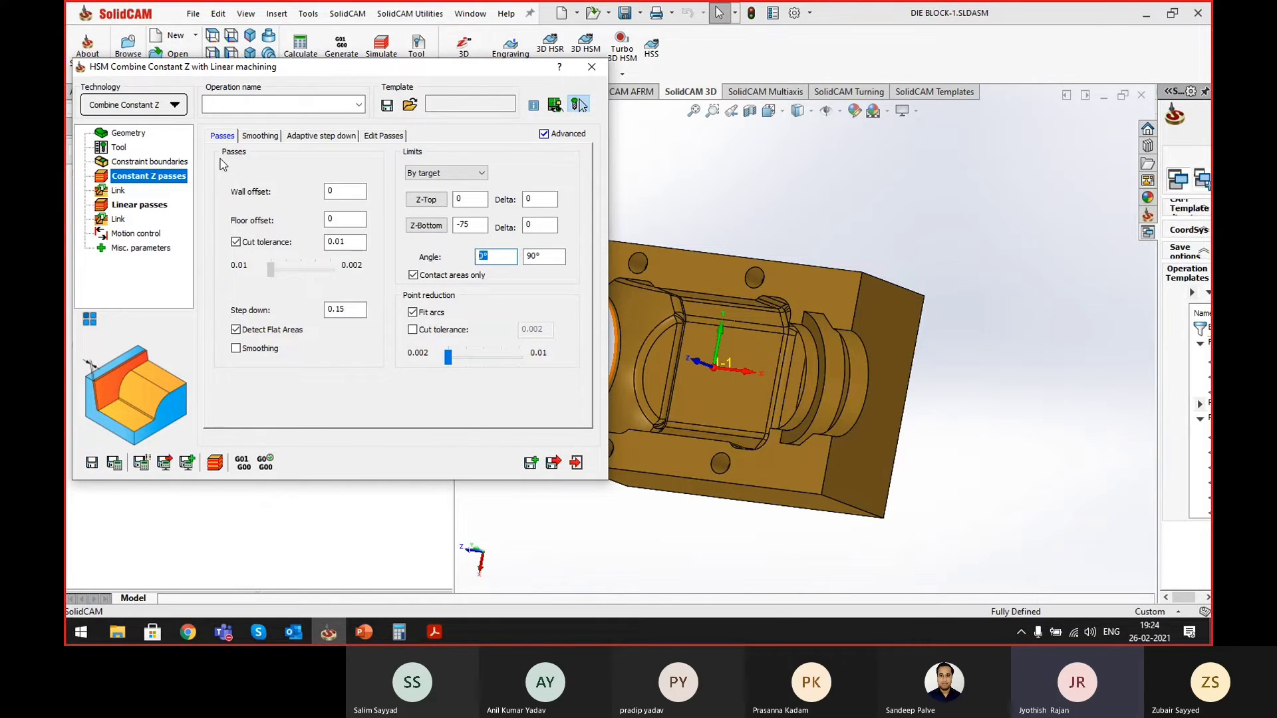
click(133, 210)
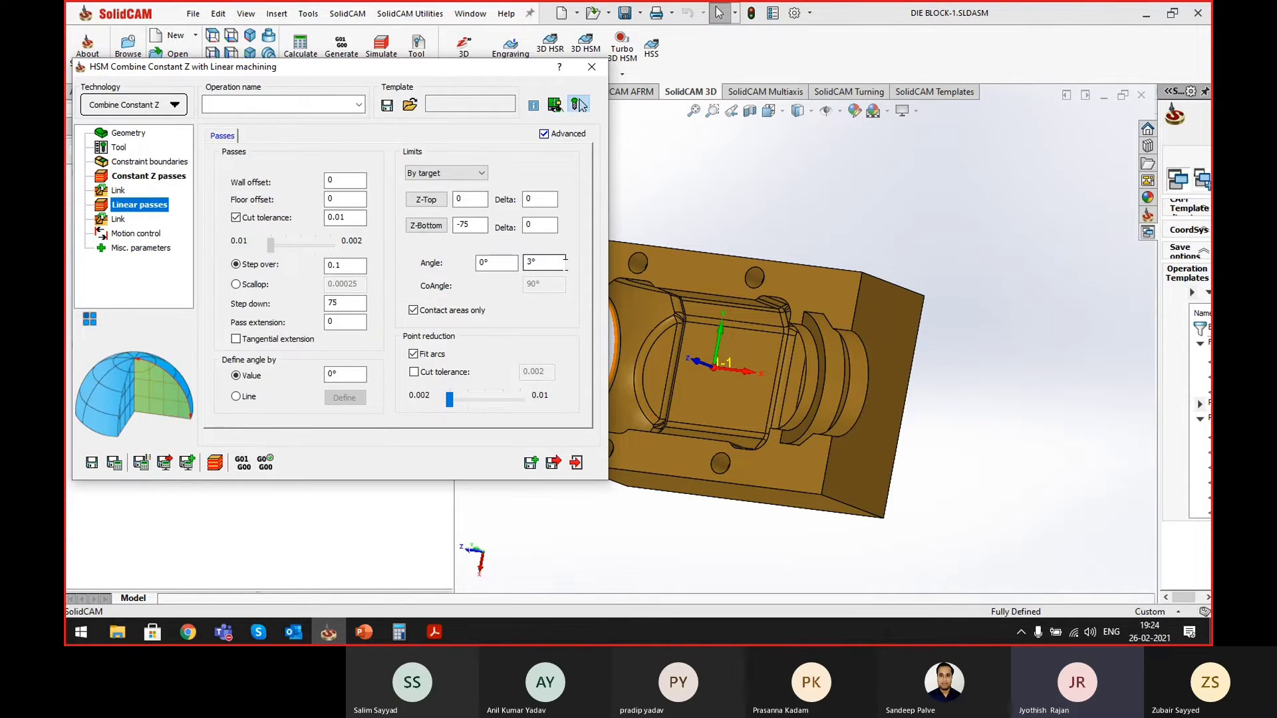
click(148, 177)
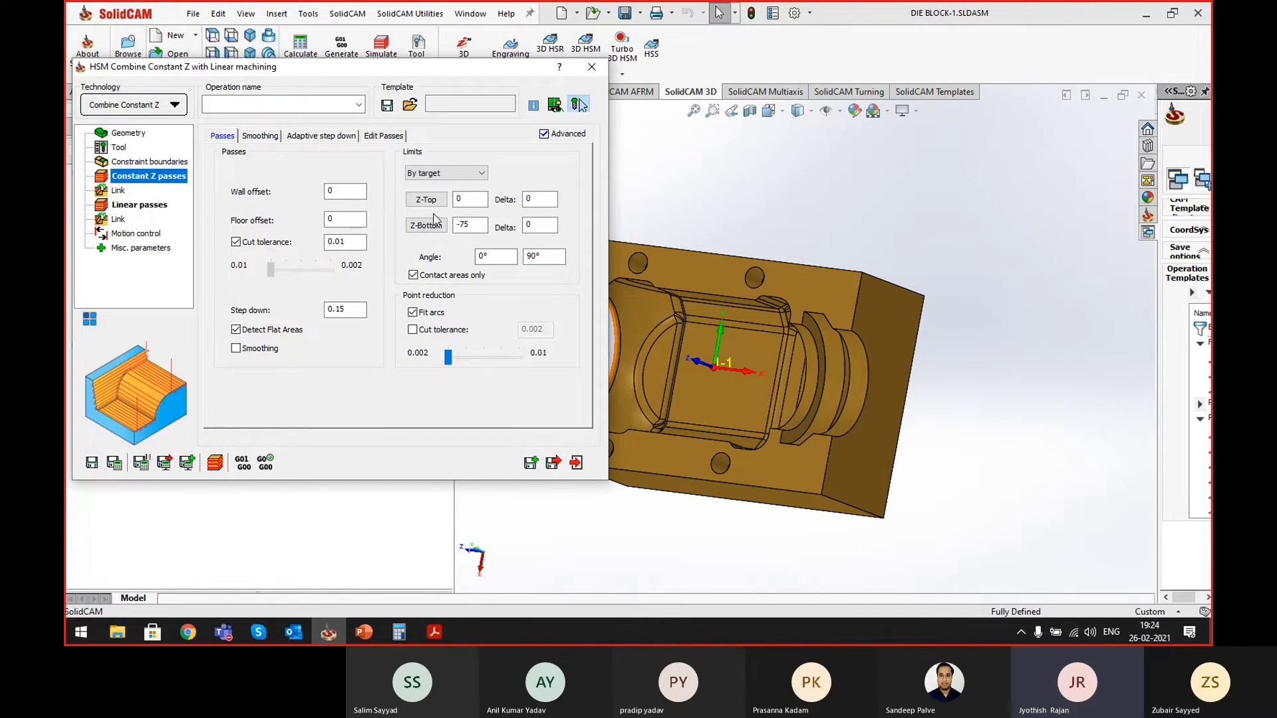
drag(502, 255, 455, 255)
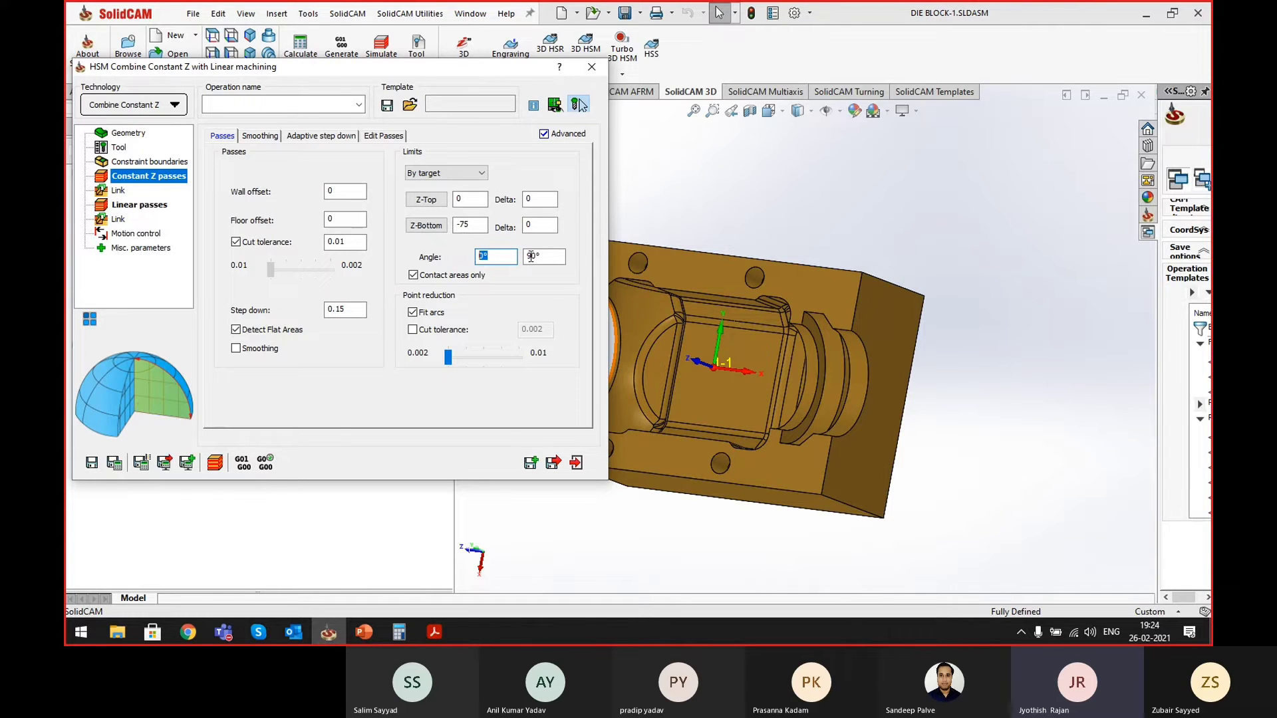
key(Tab)
- Examine the slopes of the die block's flat parting face, cavity side wall and cavity floor
middle_drag(794, 280, 837, 279)
click(837, 274)
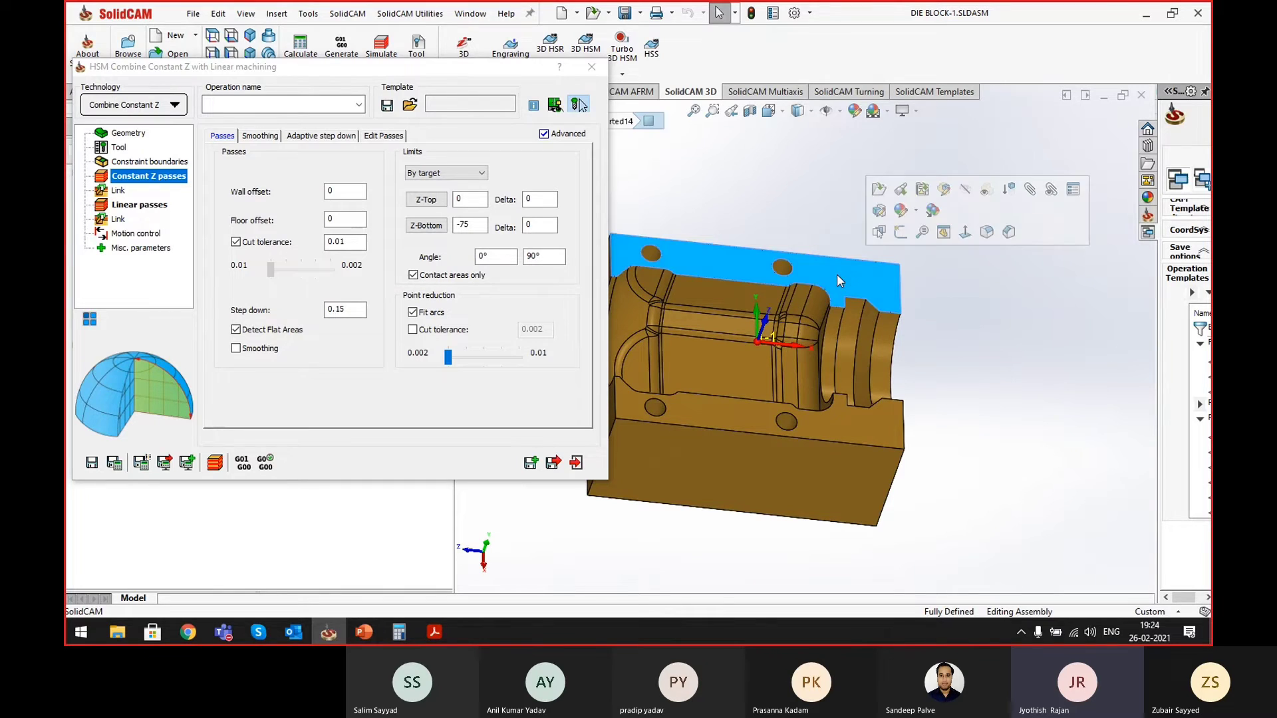
middle_drag(859, 274, 744, 326)
click(739, 297)
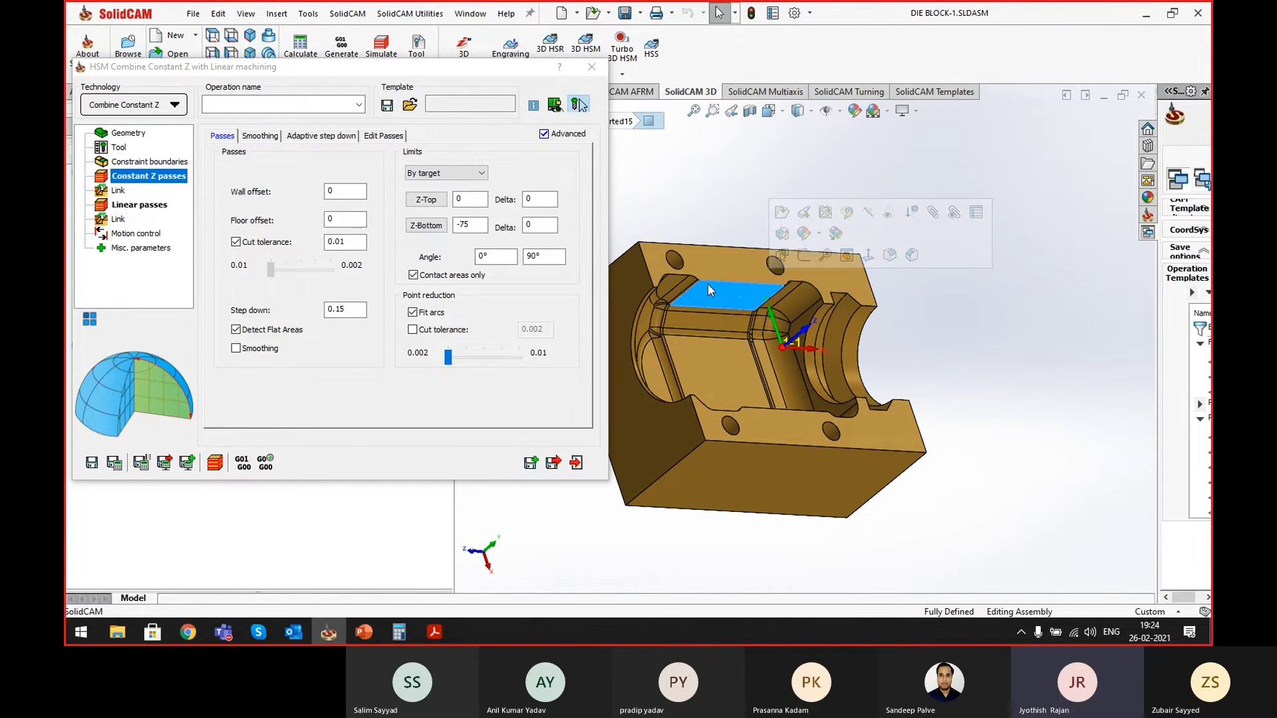
click(723, 272)
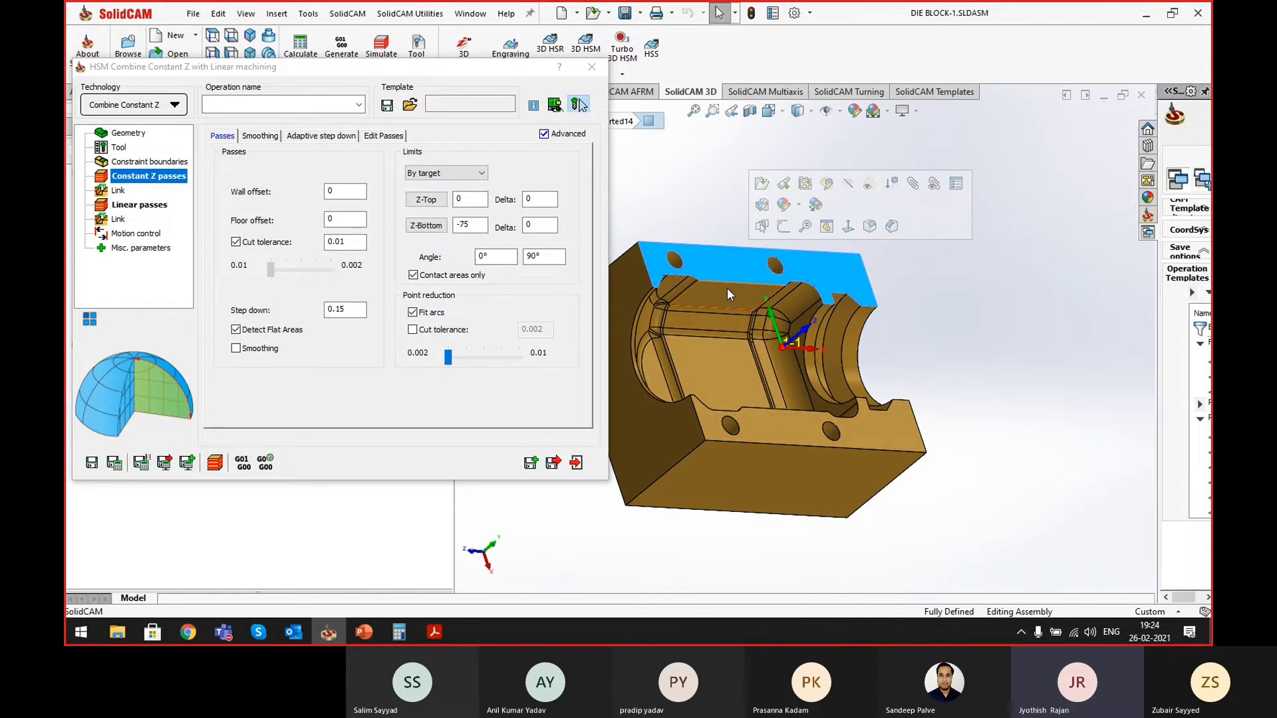
click(726, 290)
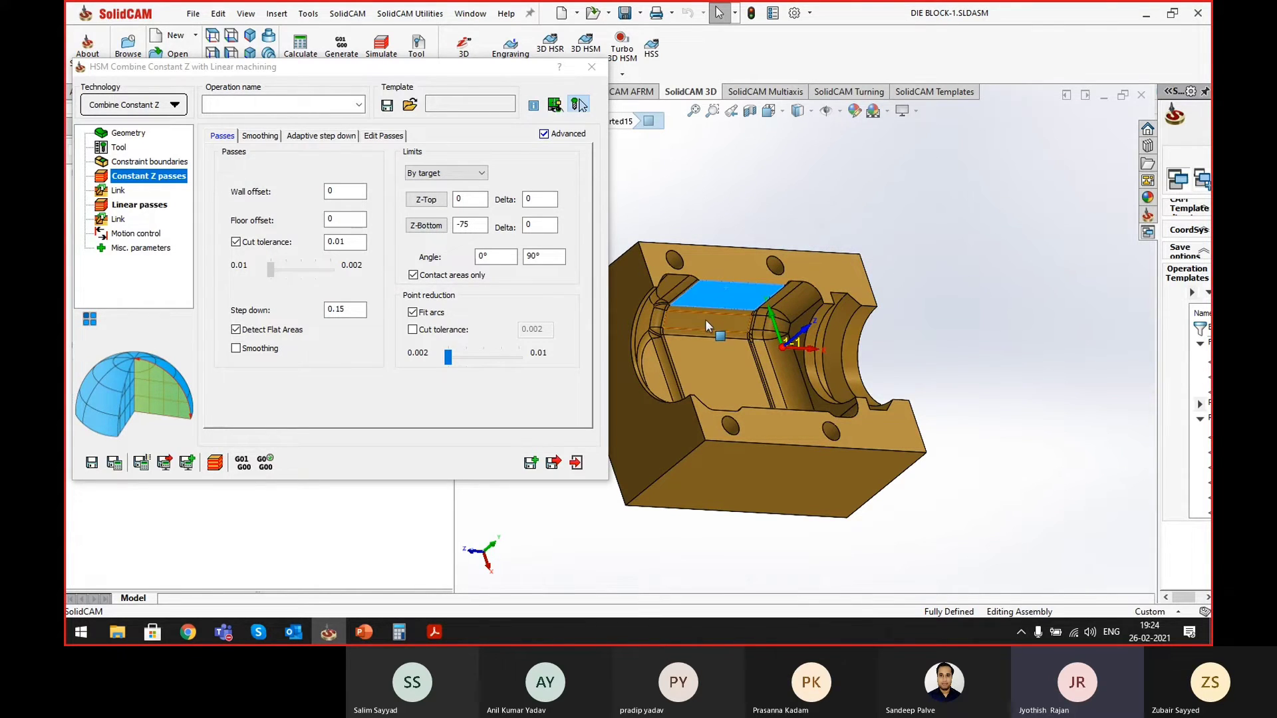
click(707, 355)
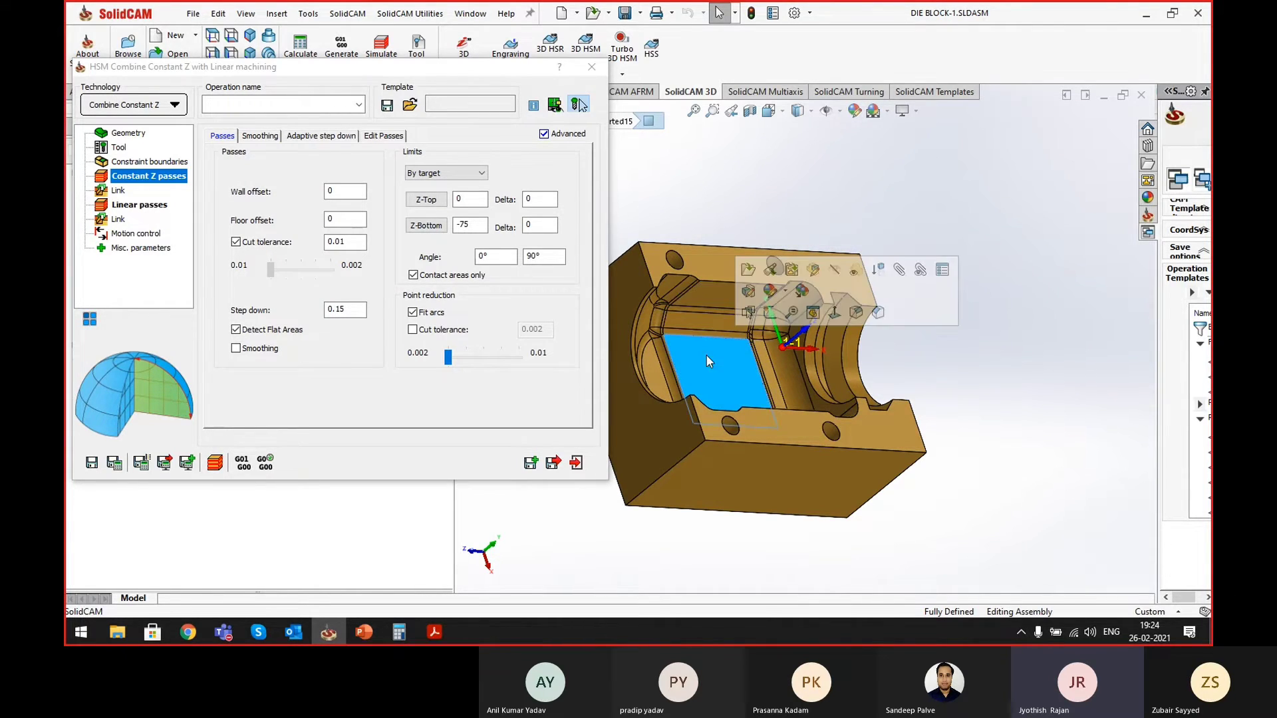
- Set the minimum angle limit of the Constant Z passes to 30°
key(Tab)
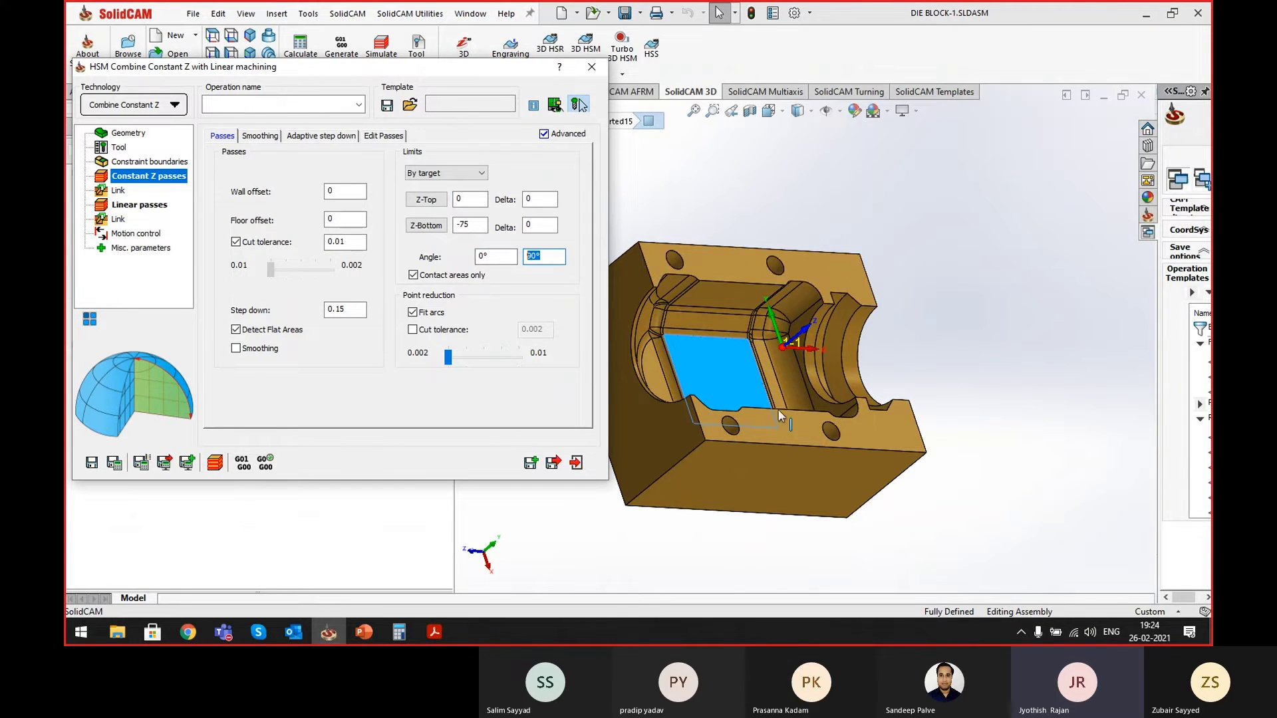
key(shift+Tab)
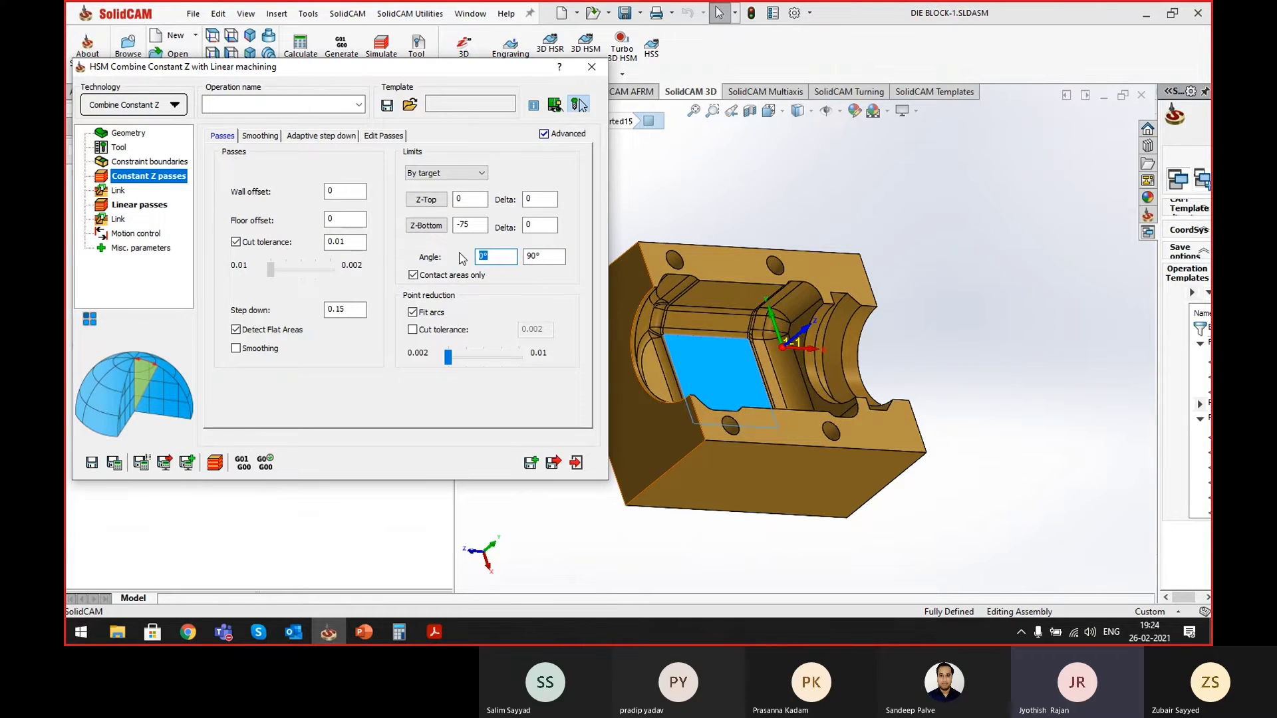
text(30)
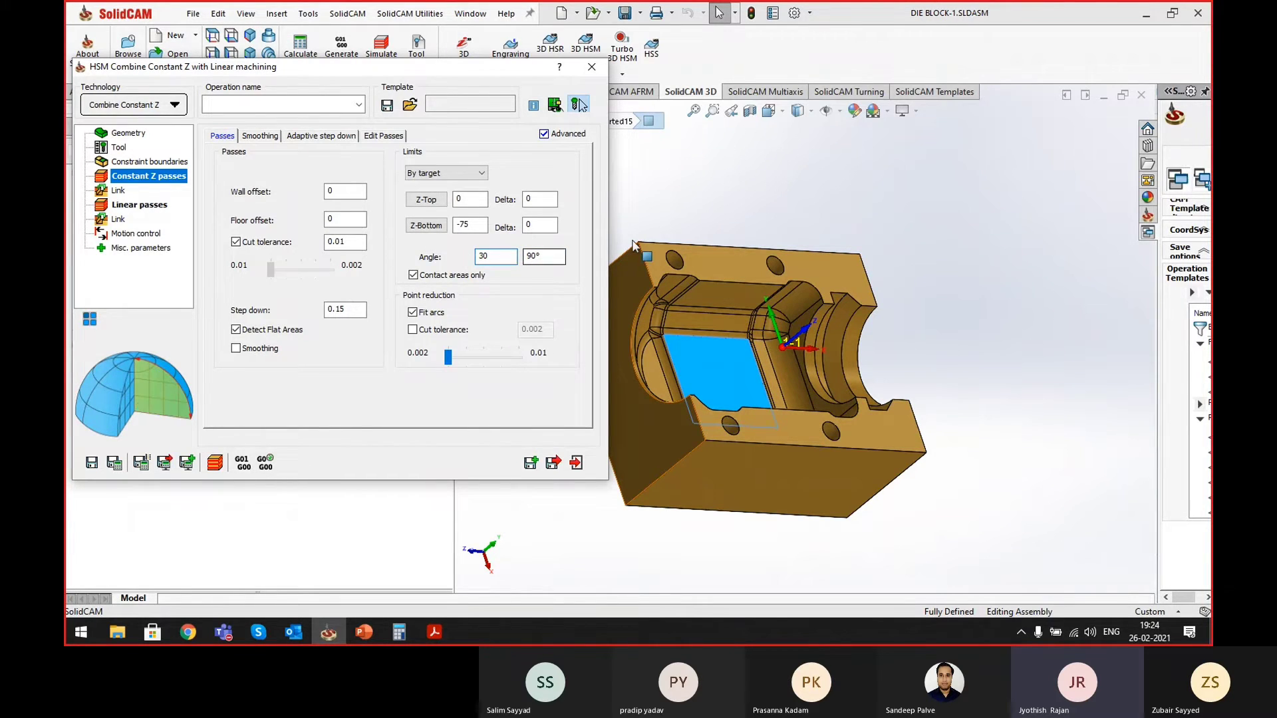
click(796, 198)
middle_drag(796, 198, 758, 275)
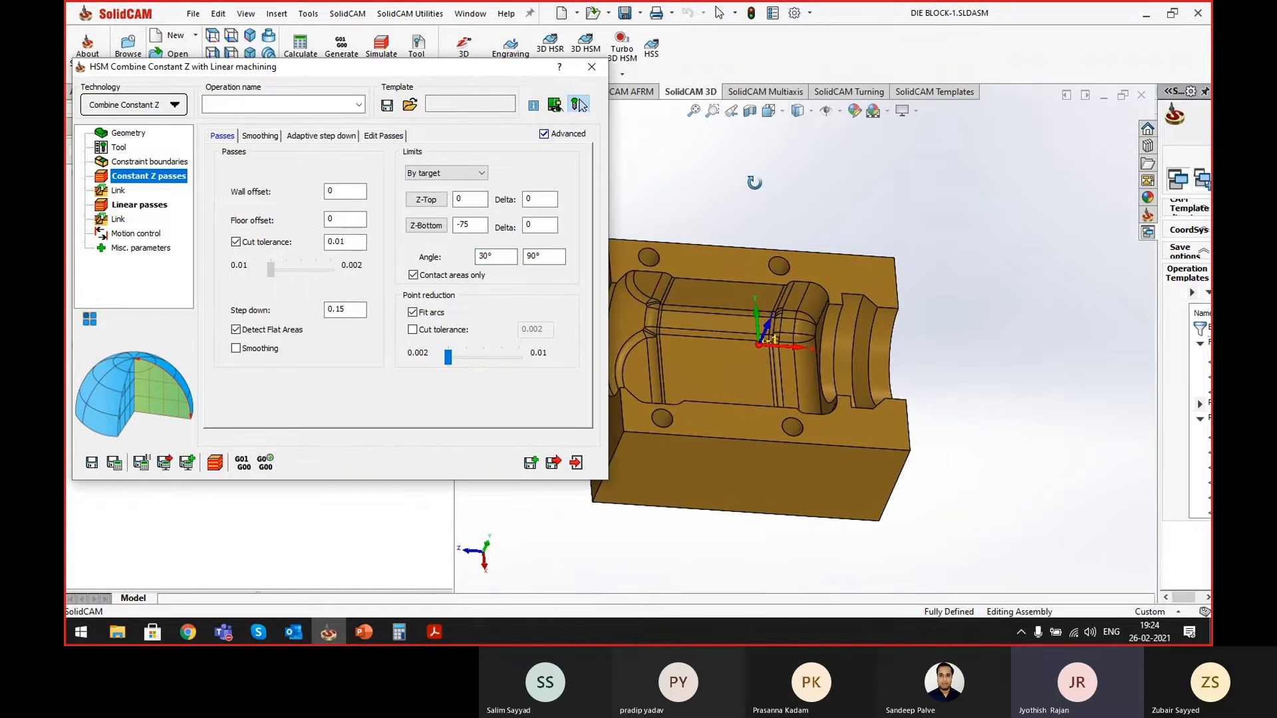
click(726, 266)
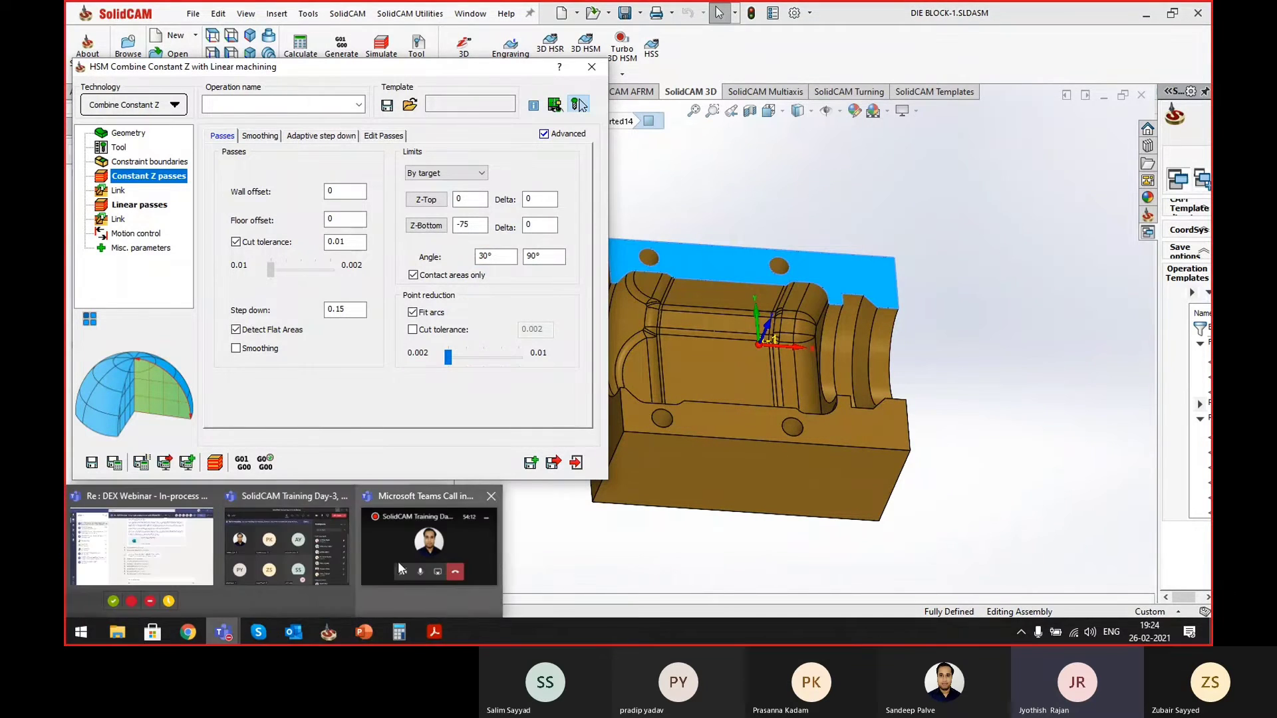
- Switch to the Teams meeting, admit the participant waiting in the lobby and minimize the meeting window
click(1074, 549)
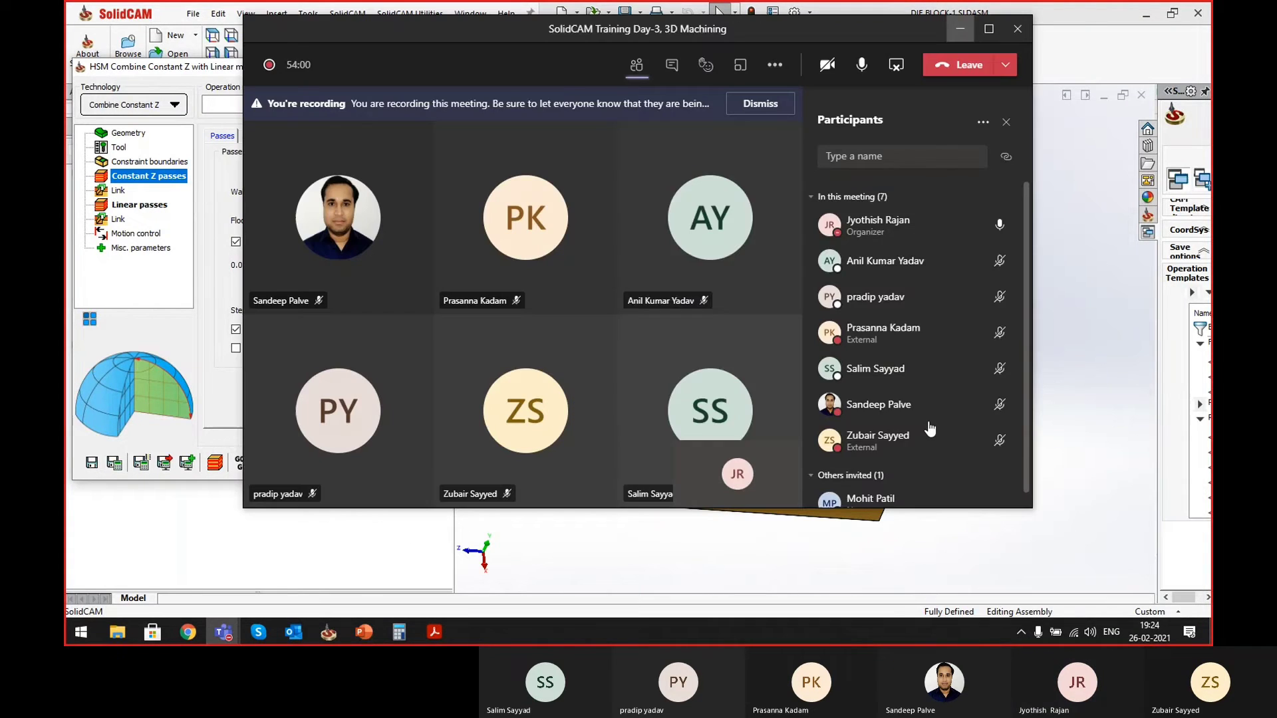
click(973, 227)
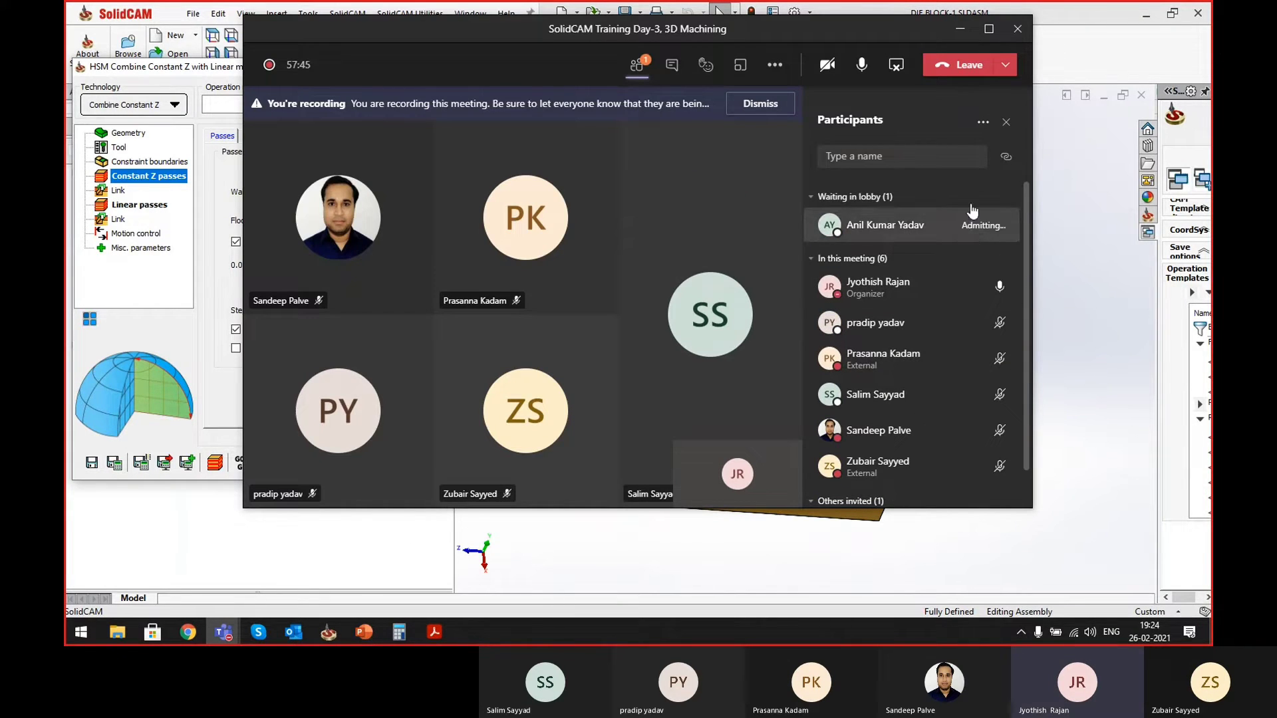
click(960, 29)
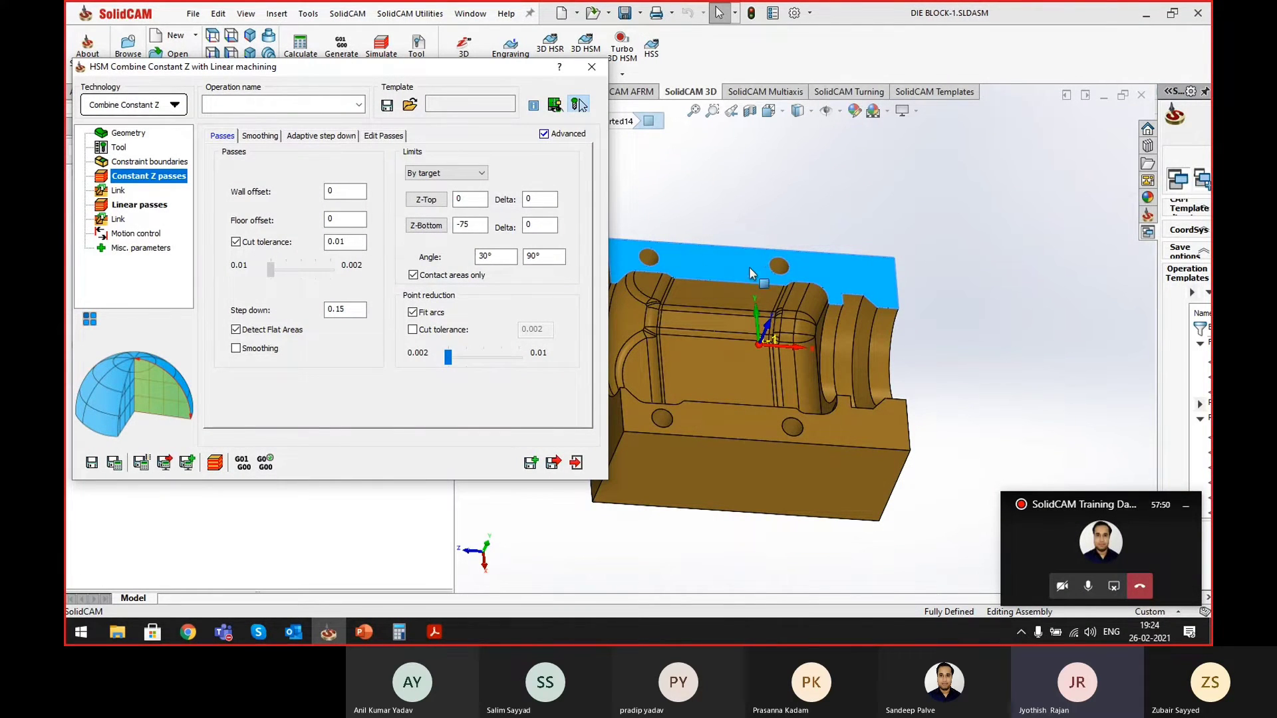
- Examine the cavity's floor, end pocket and sloped wall faces against the minimum and maximum angle limits of the Constant Z passes
click(707, 366)
middle_drag(725, 381, 711, 362)
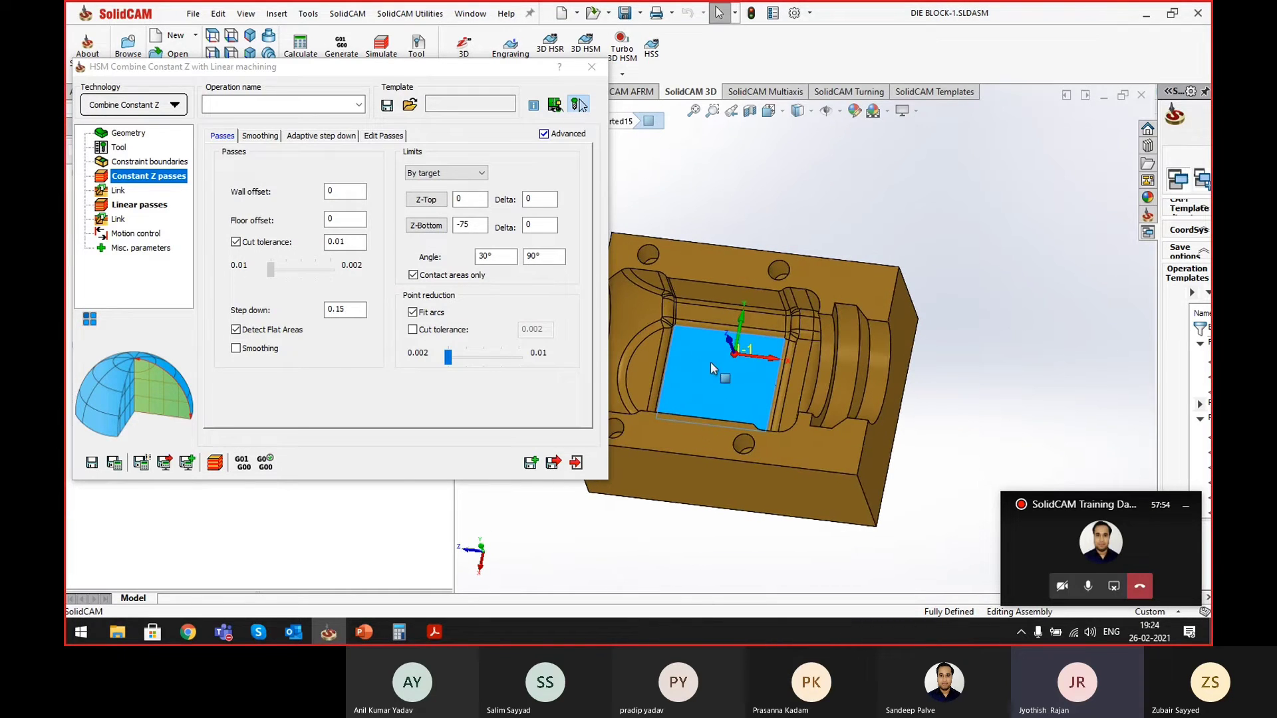
click(637, 362)
middle_drag(685, 394, 700, 364)
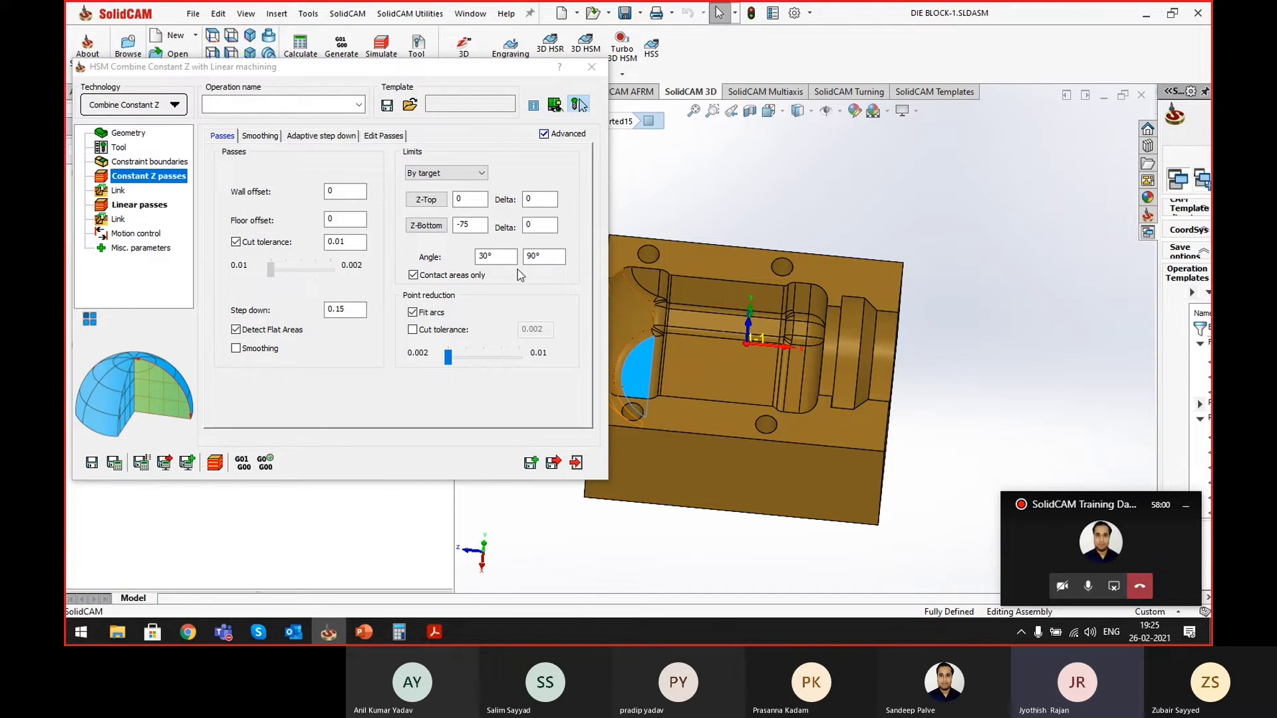
click(512, 257)
drag(512, 257, 466, 256)
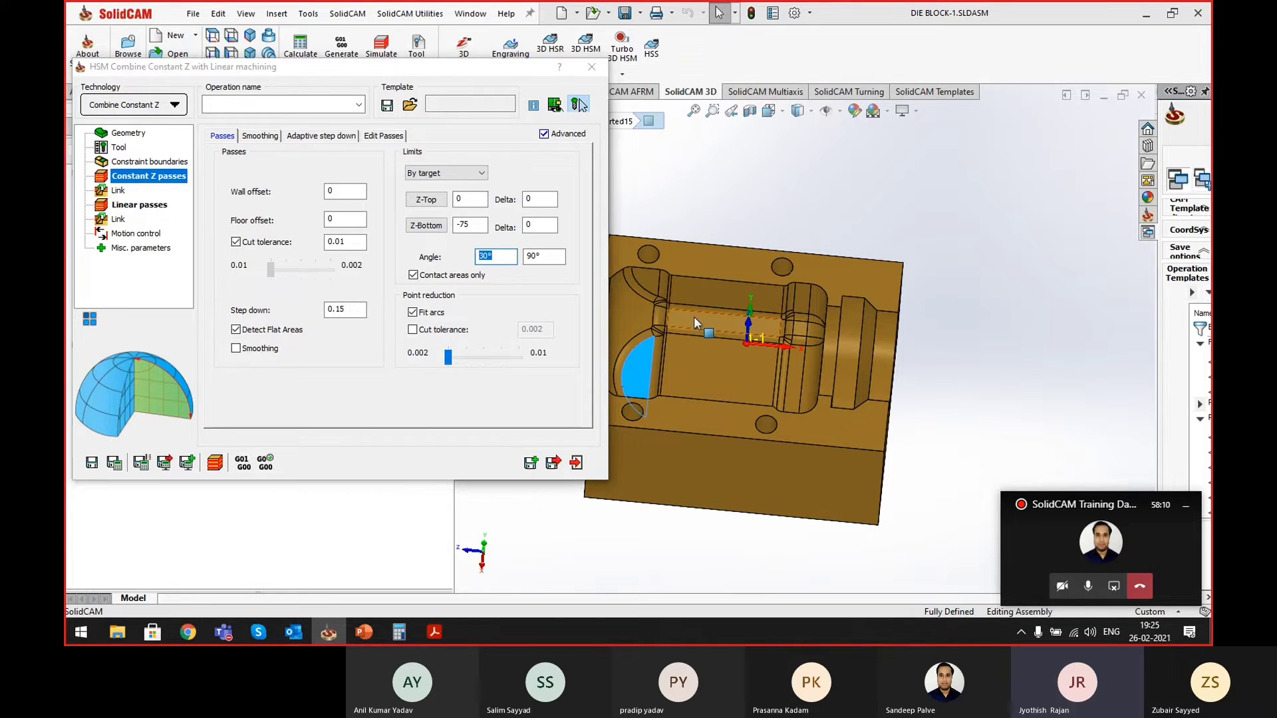
middle_drag(693, 317, 802, 421)
scroll(709, 339, down, 4)
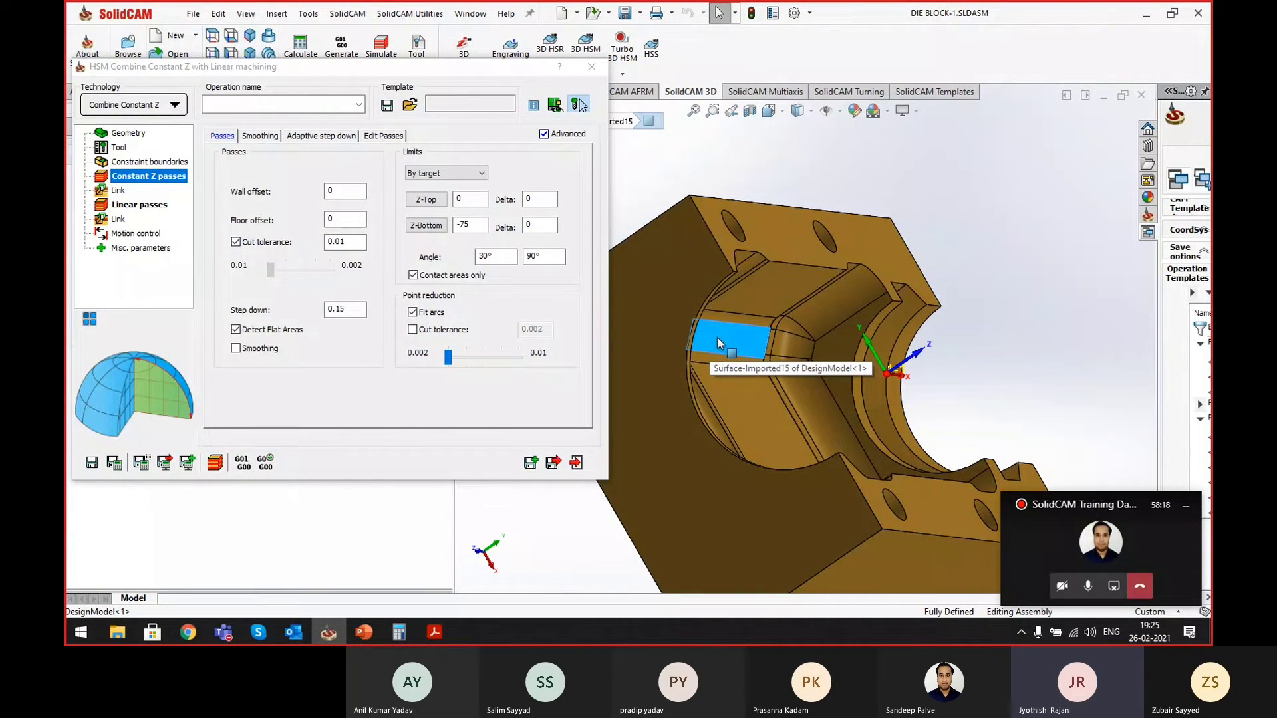
drag(503, 257, 456, 258)
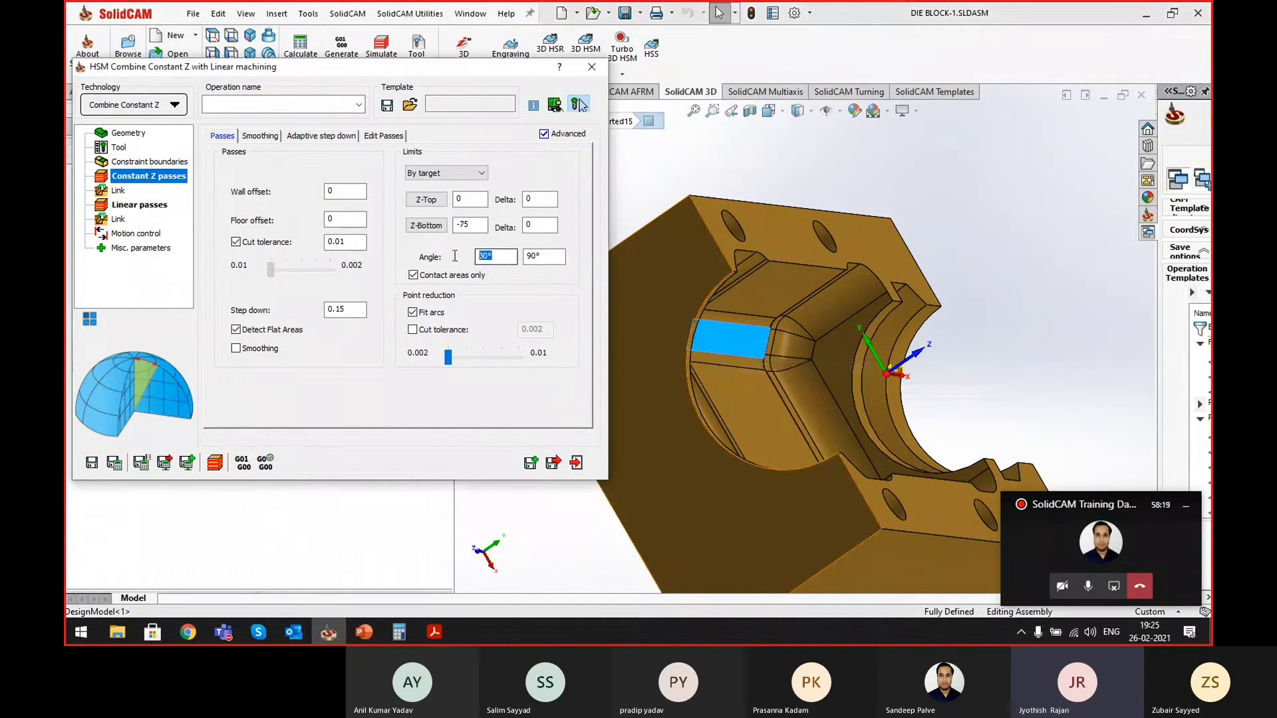
click(751, 393)
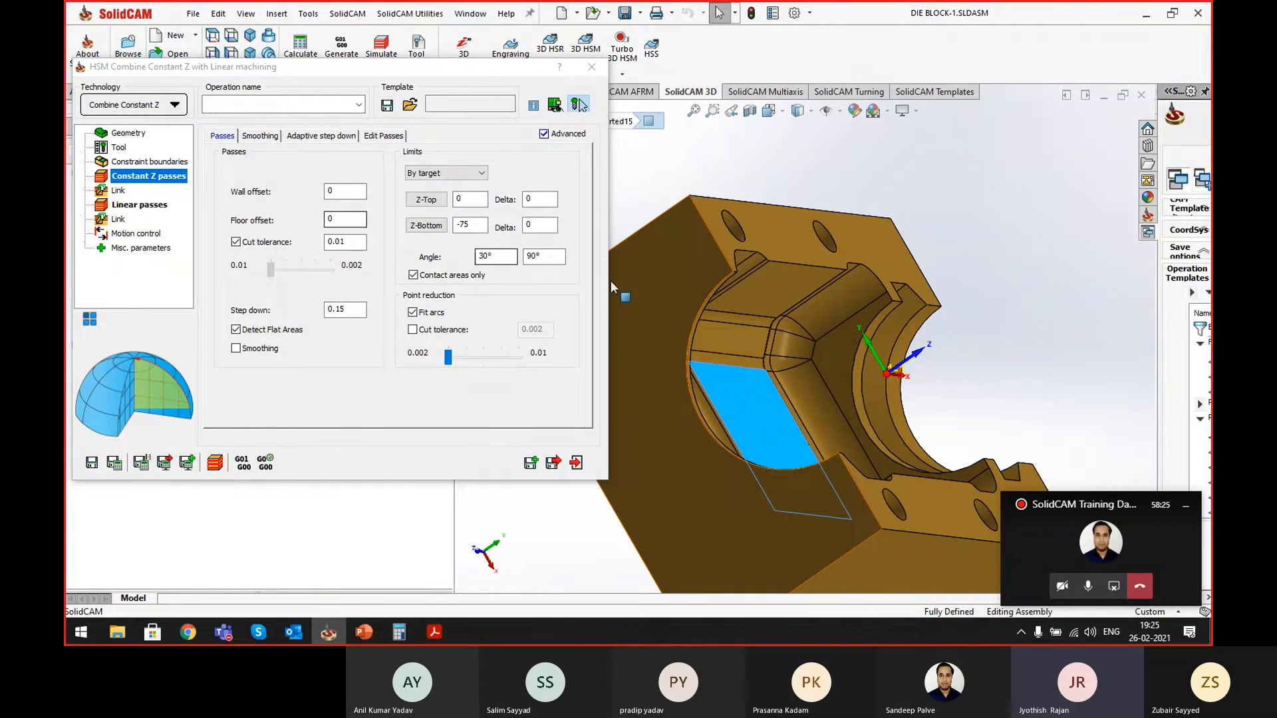
drag(501, 257, 469, 257)
drag(561, 256, 529, 256)
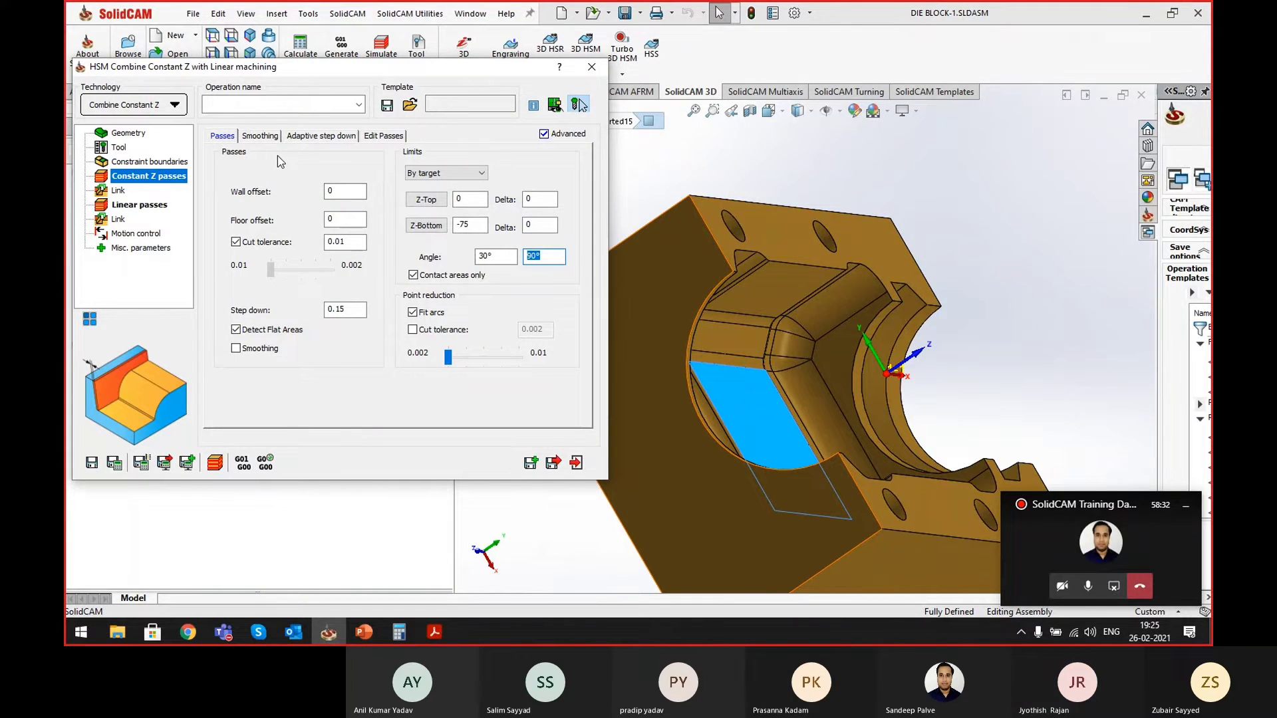
- Set the Constant Z passes' adaptive step down to automatically insert extra passes with a scallop of 0.02
click(336, 140)
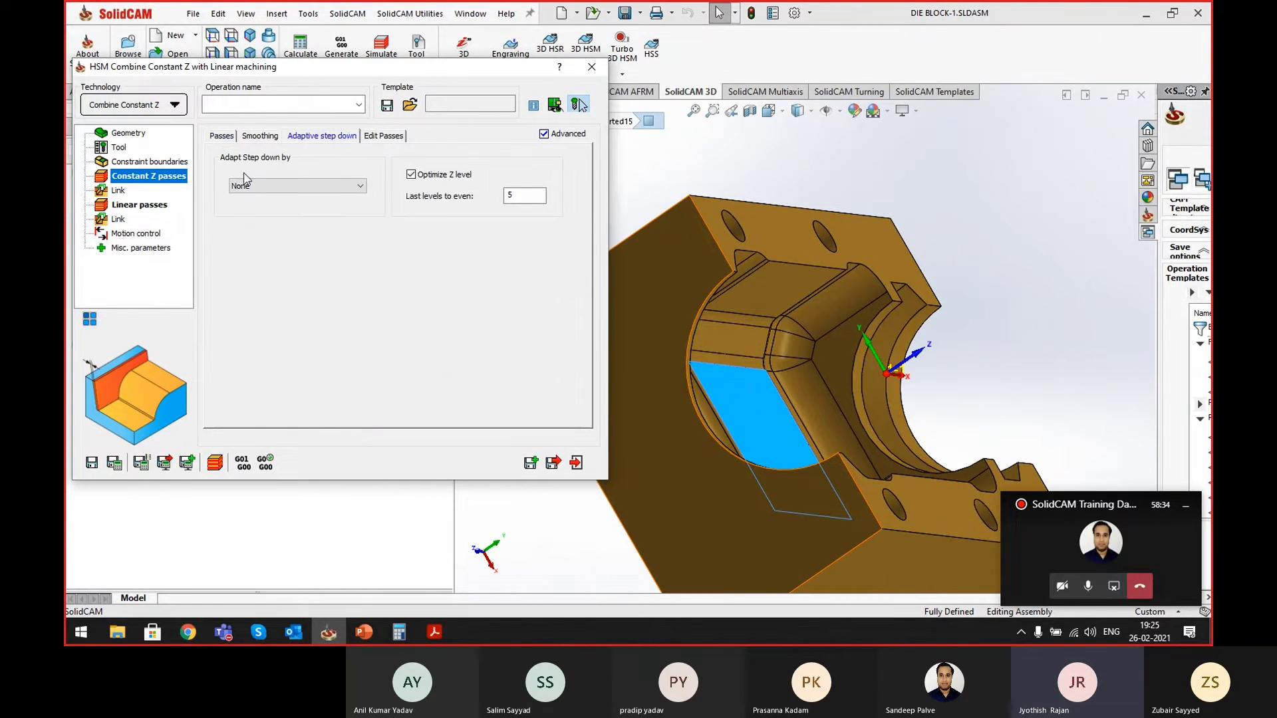
click(272, 139)
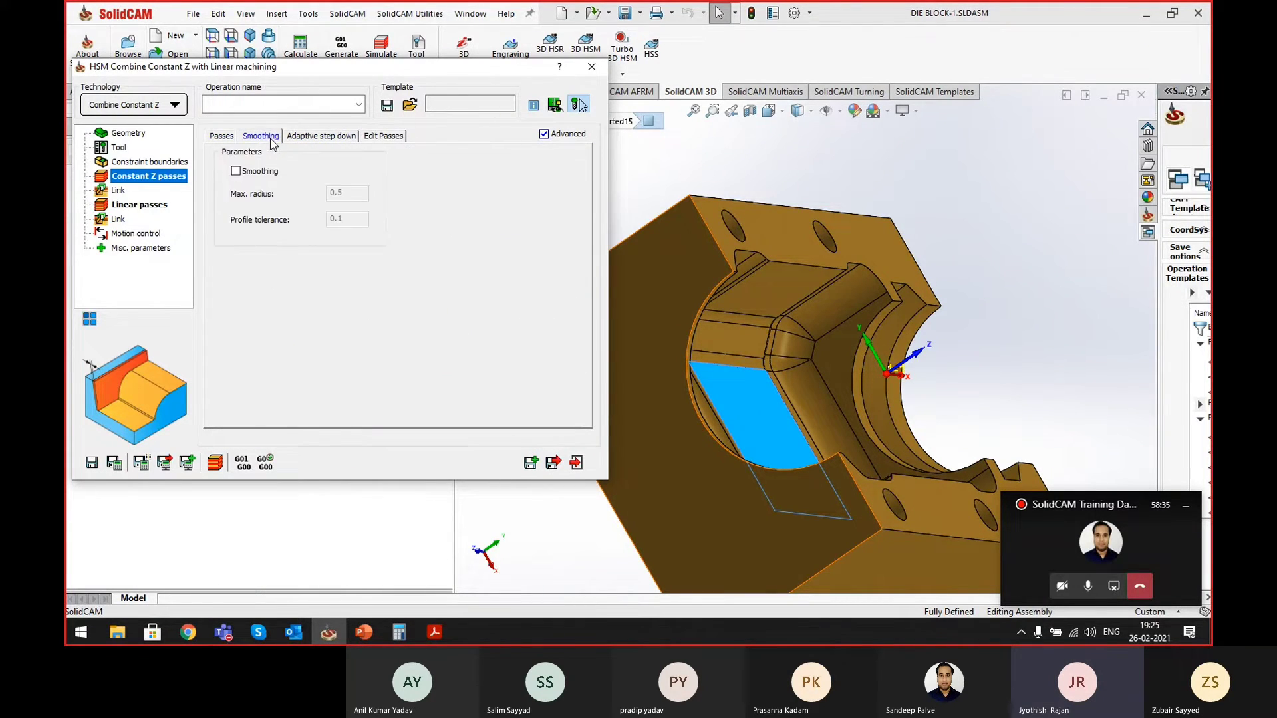
click(337, 138)
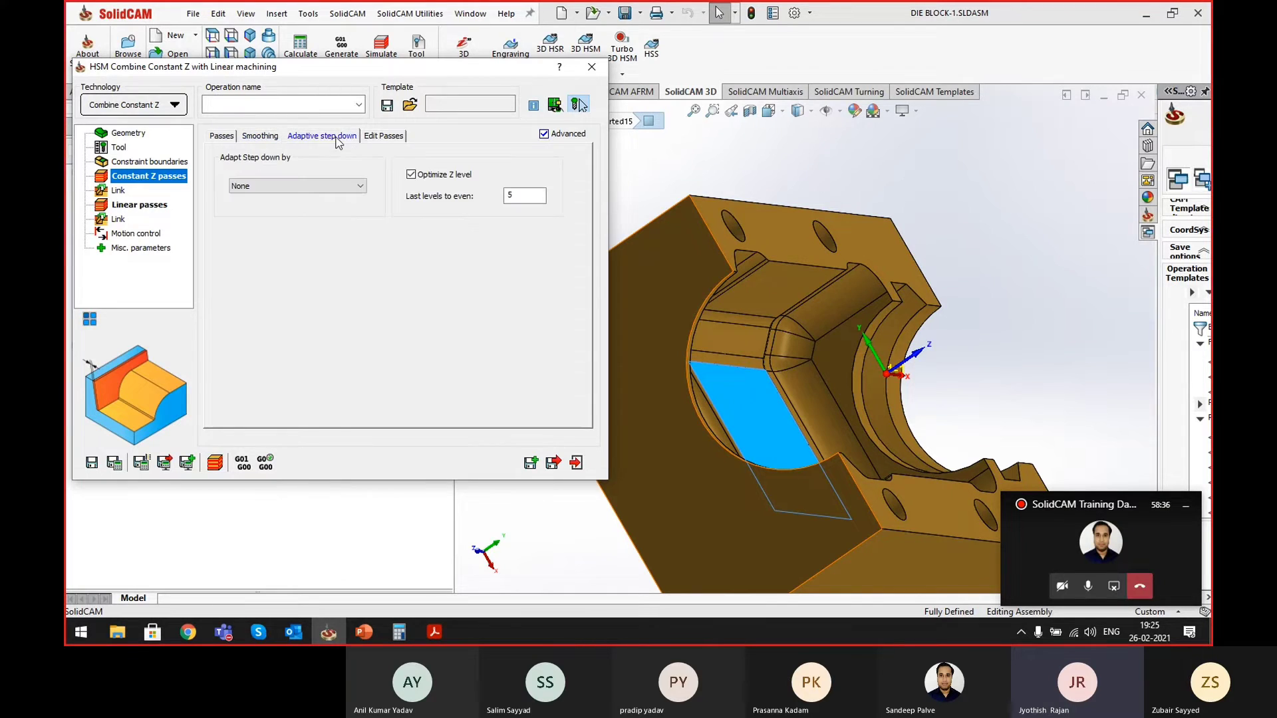
click(308, 190)
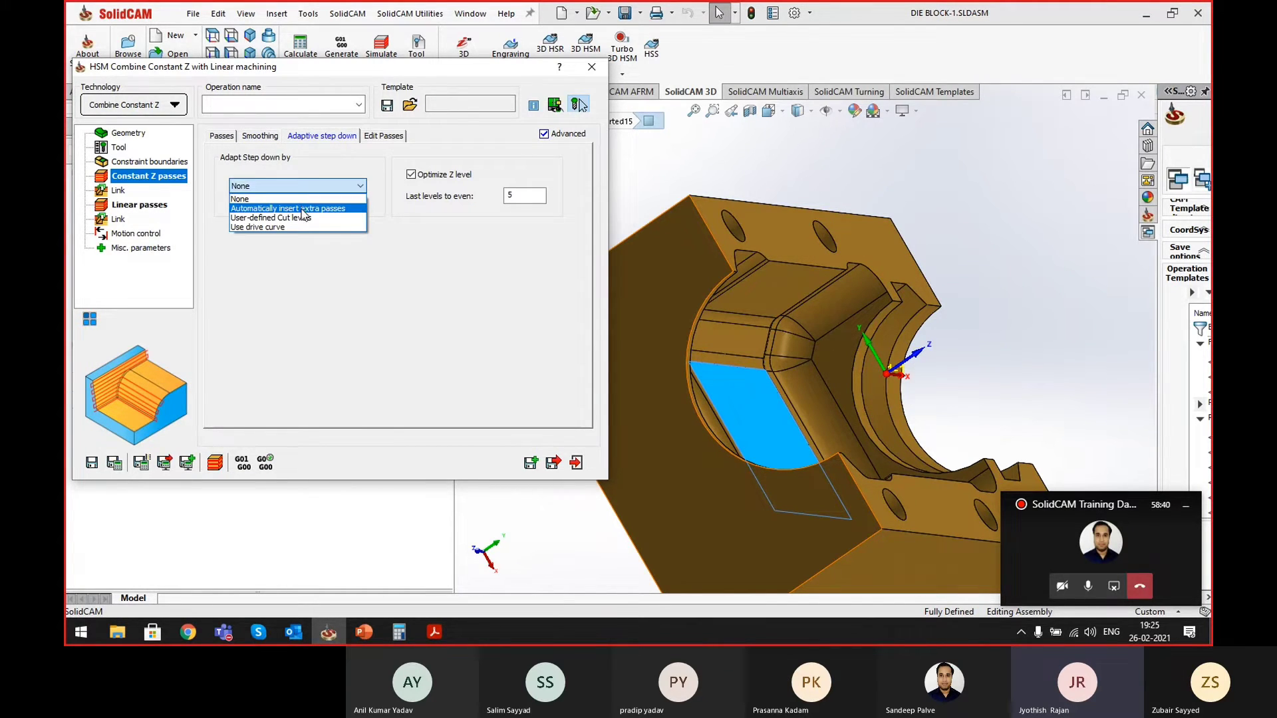
click(302, 209)
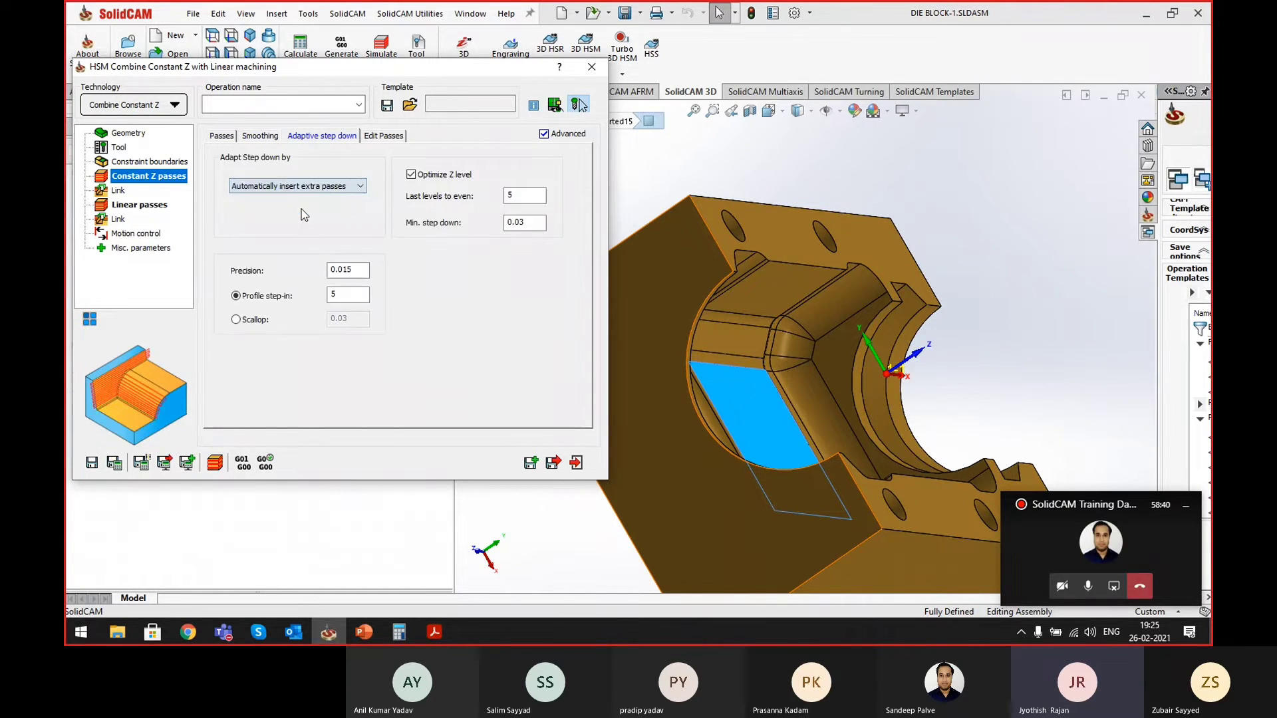
click(257, 320)
click(362, 317)
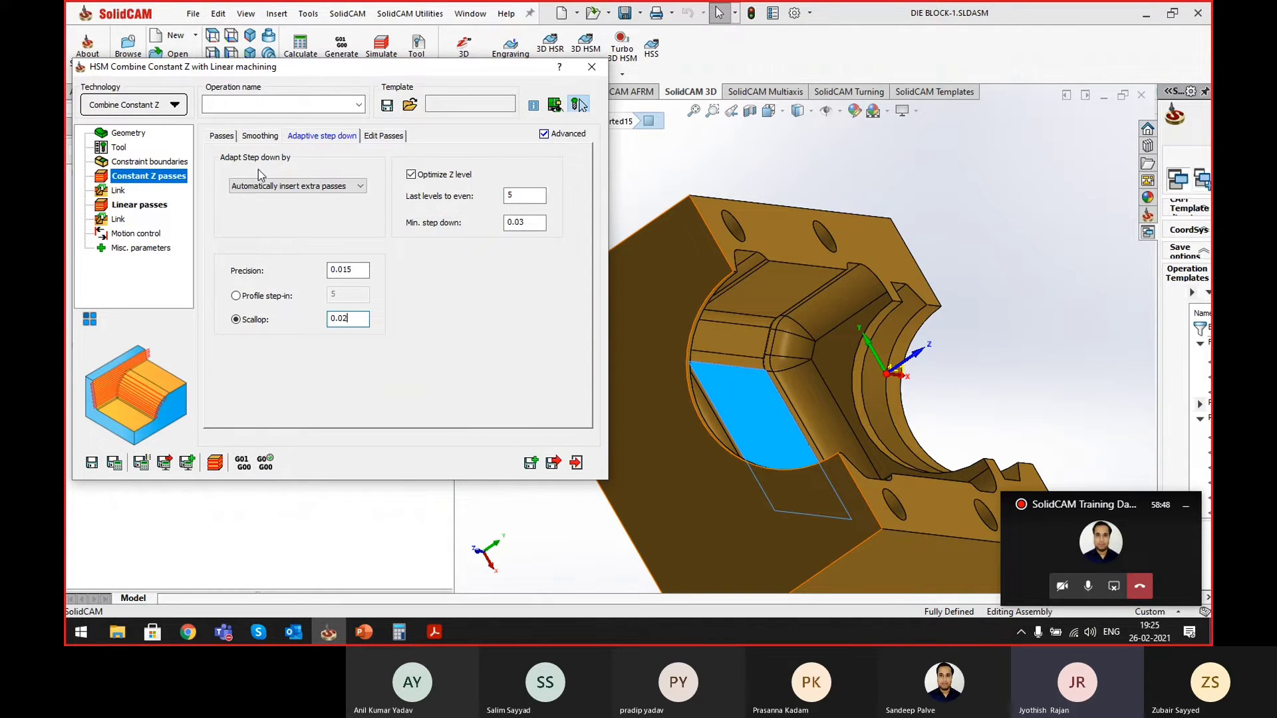
- Compare the Constant Z step down with the adaptive scallop setting, relating both to the narrow strip face in the cavity
click(222, 136)
double_click(342, 310)
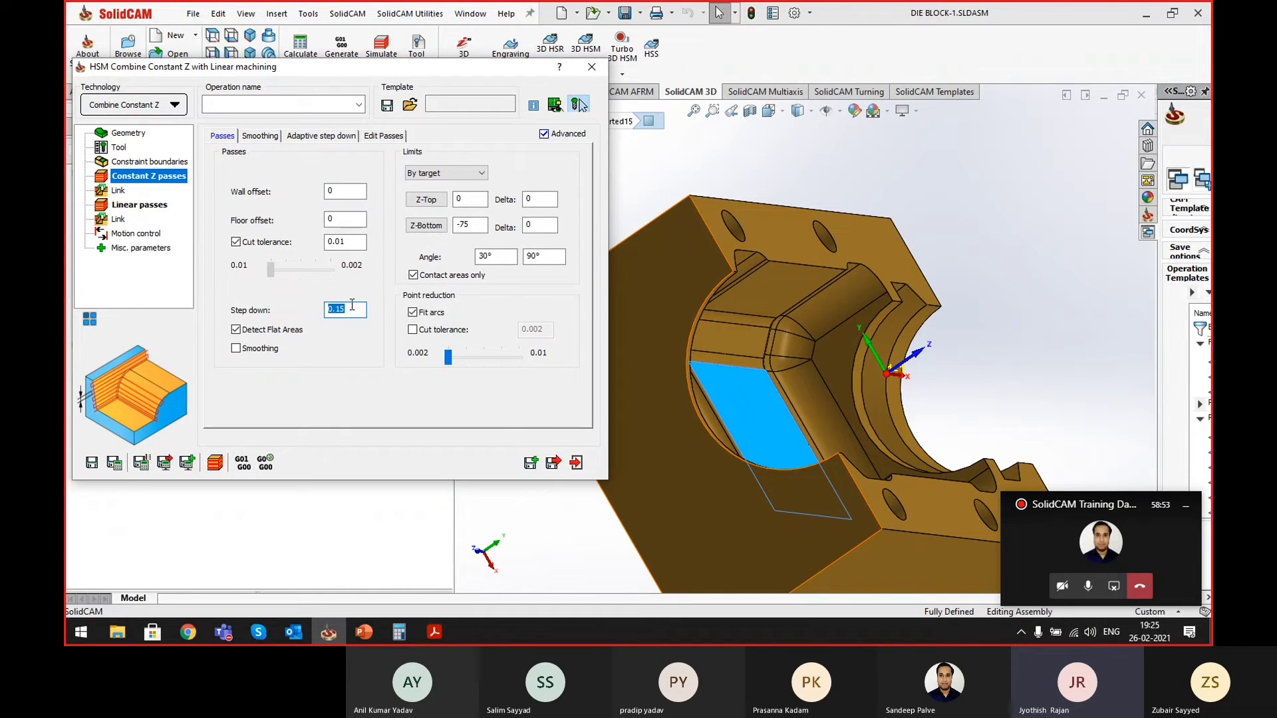
scroll(745, 320, down, 1)
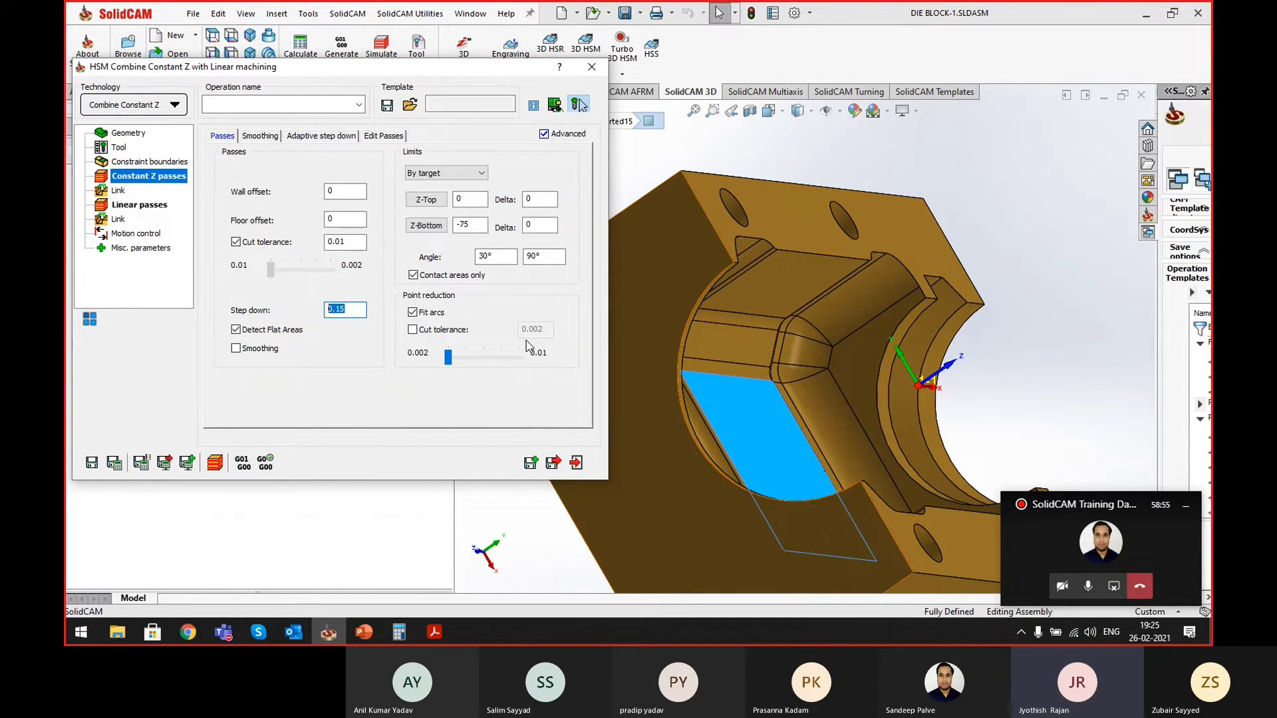
click(740, 373)
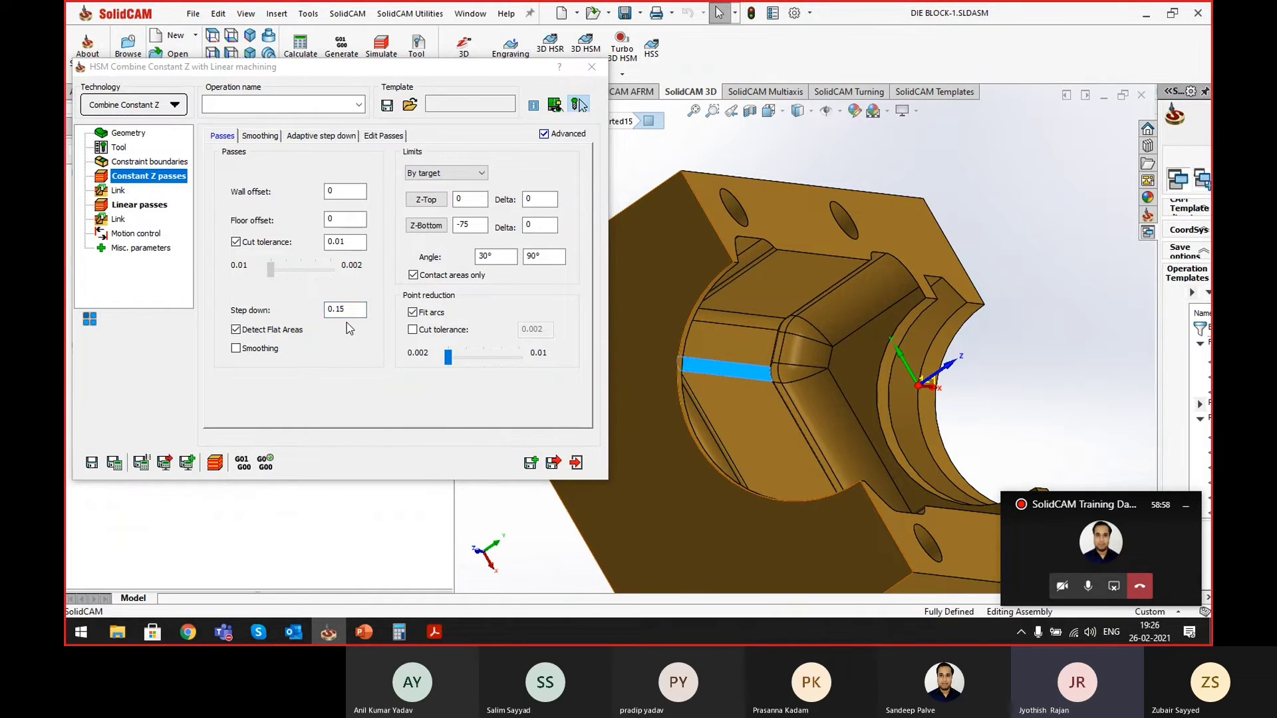
double_click(328, 310)
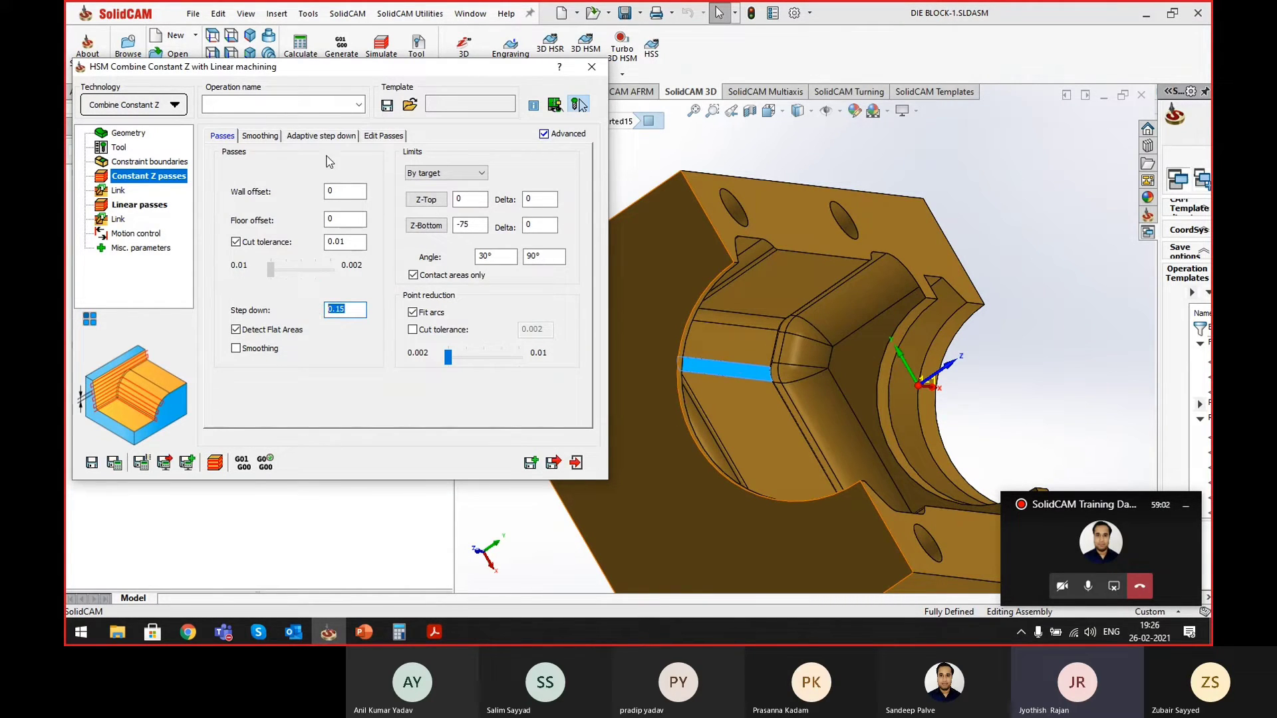
click(330, 136)
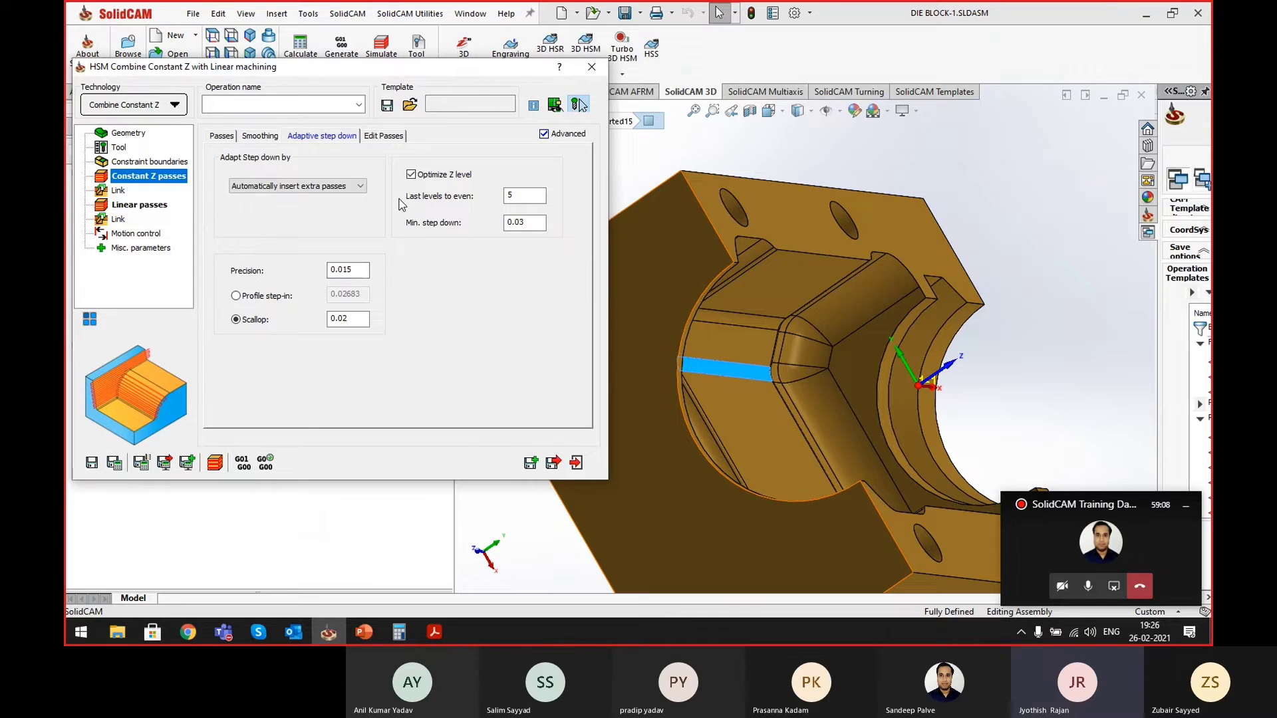
click(328, 319)
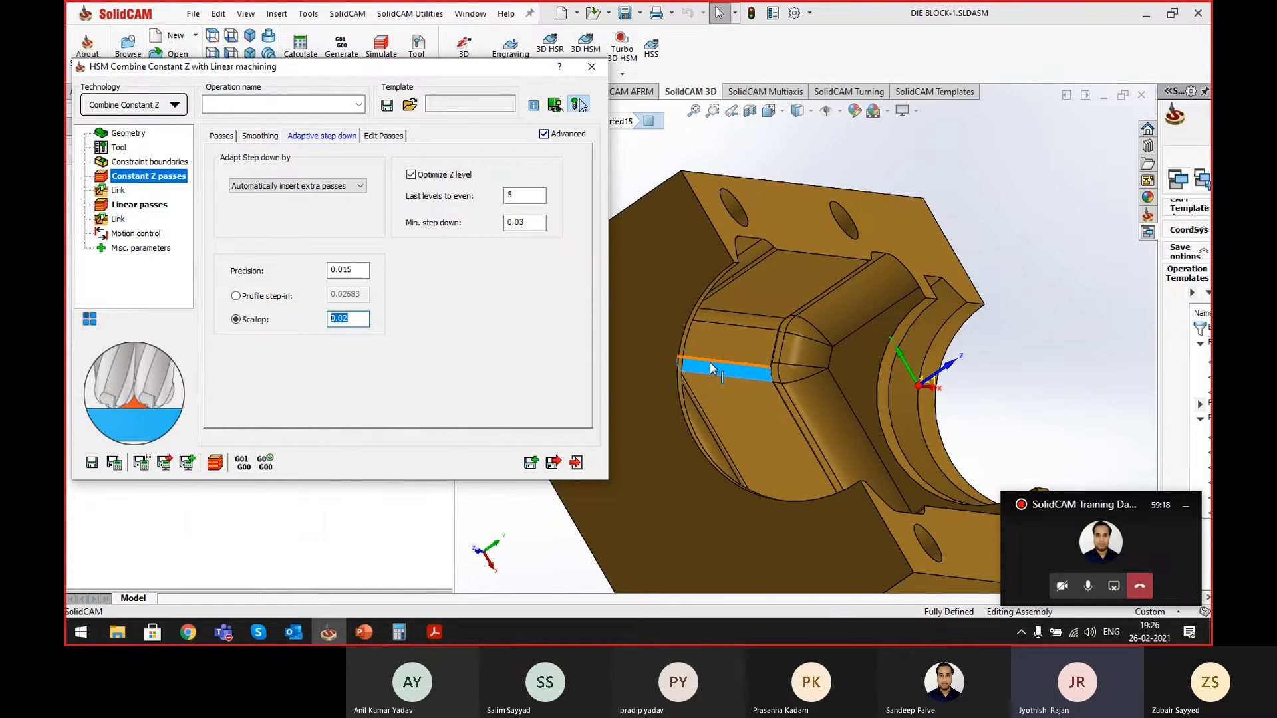
click(227, 137)
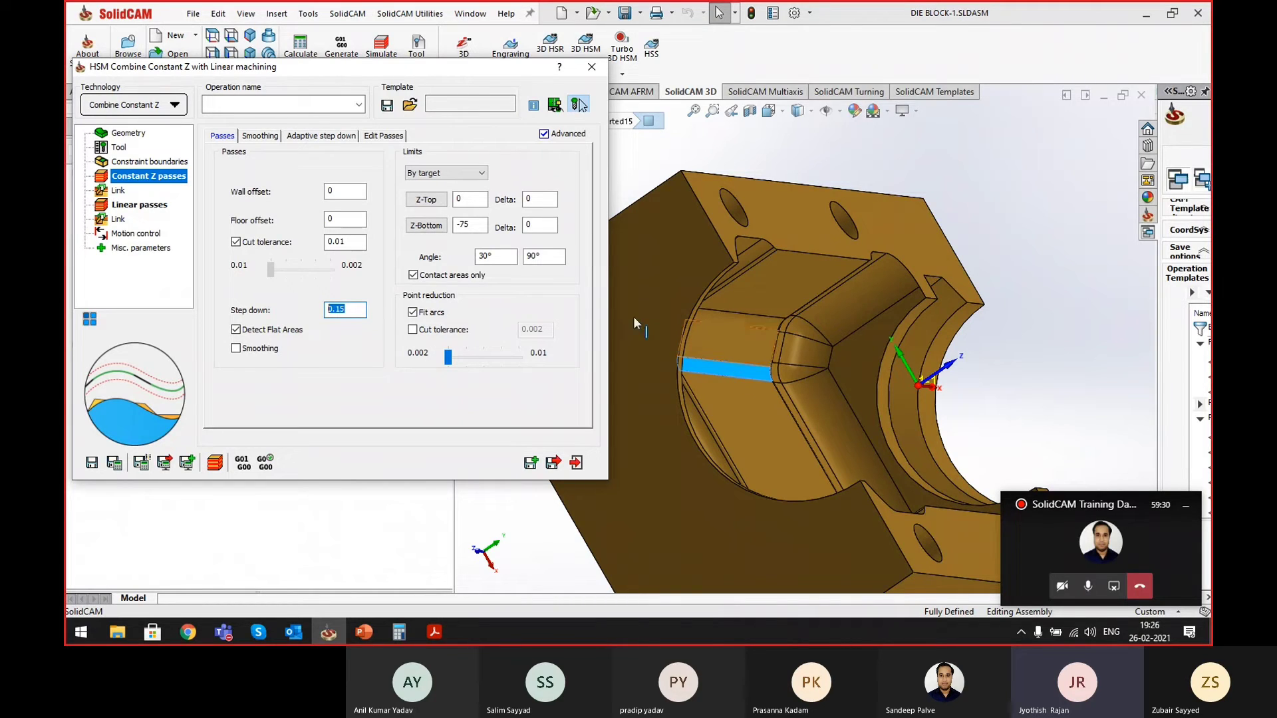
click(321, 136)
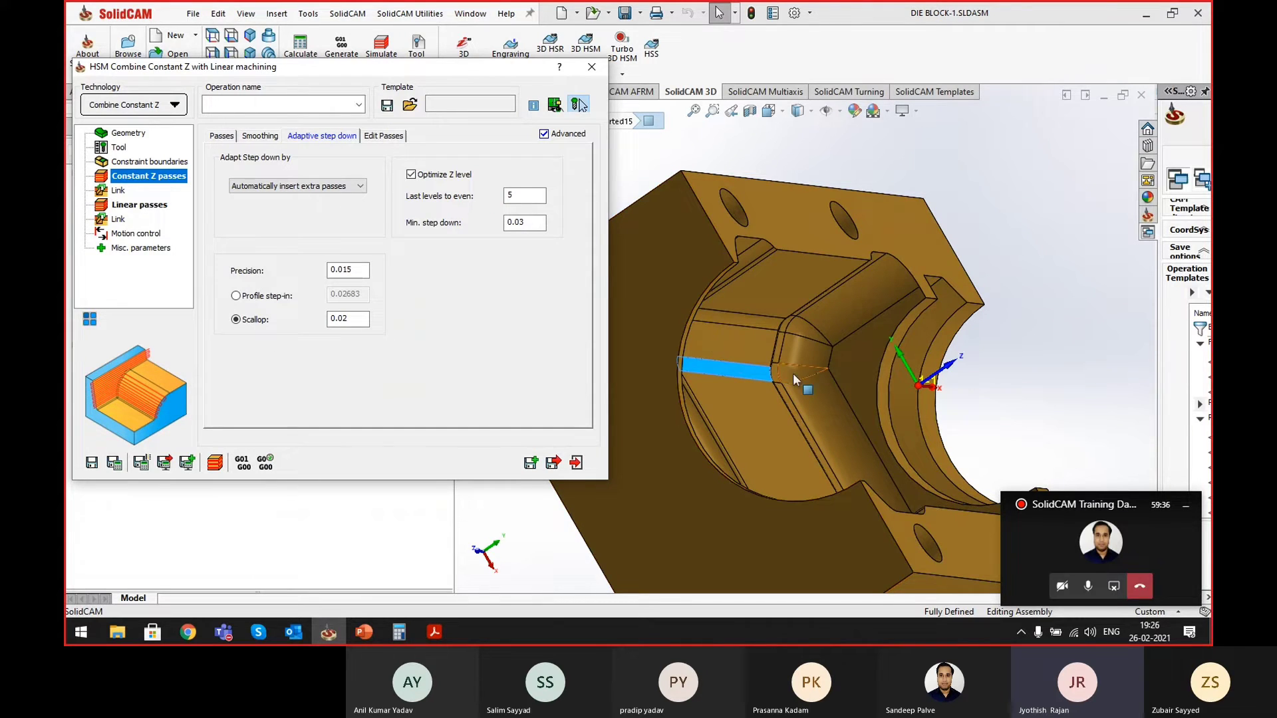
click(736, 373)
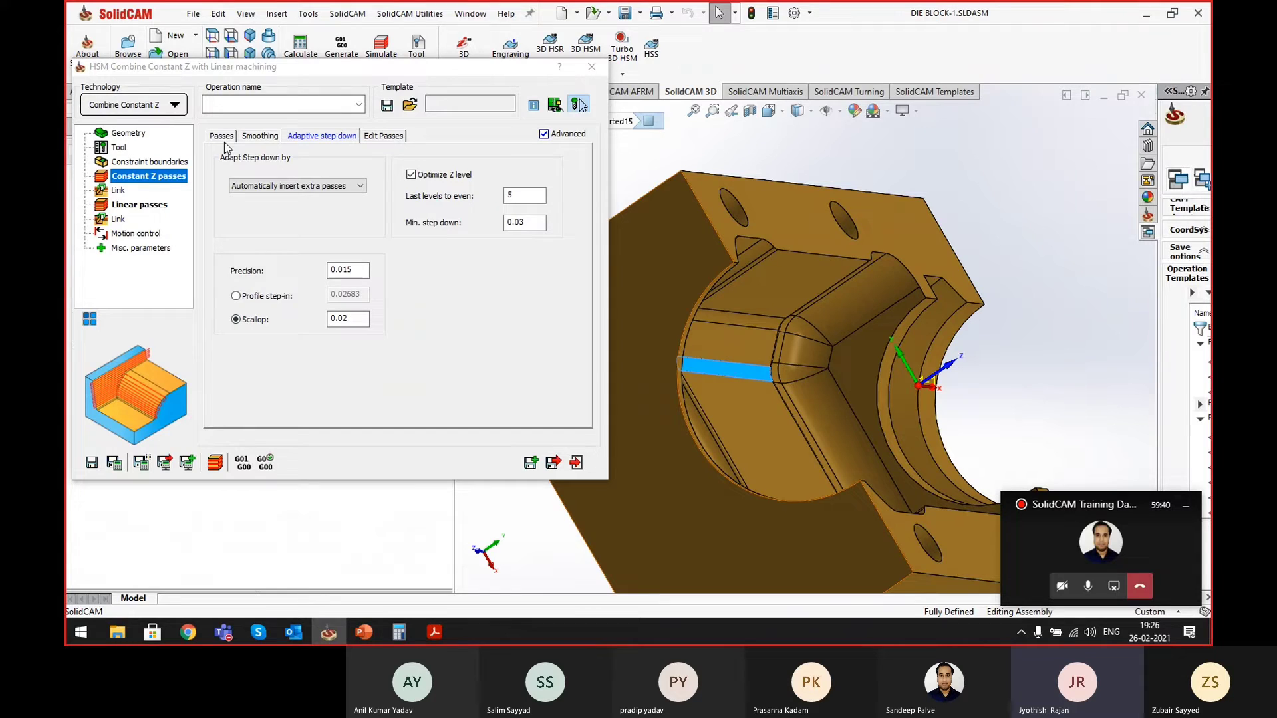
double_click(337, 314)
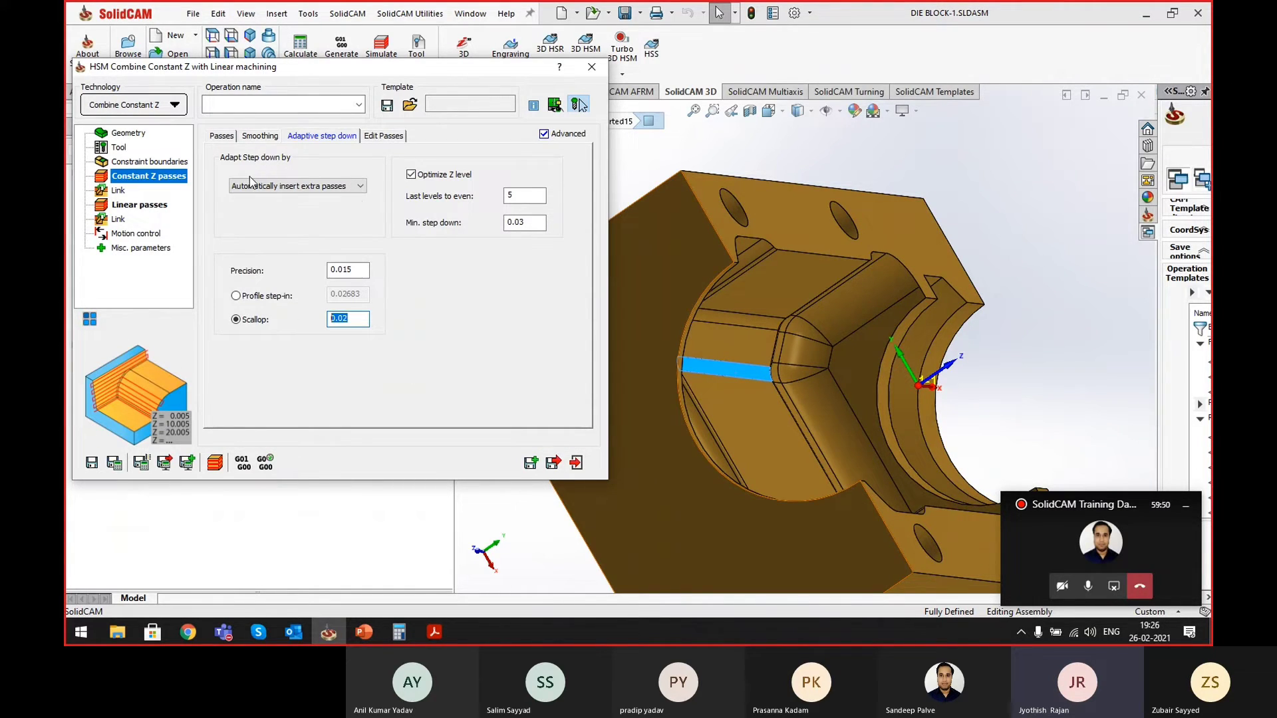
click(148, 106)
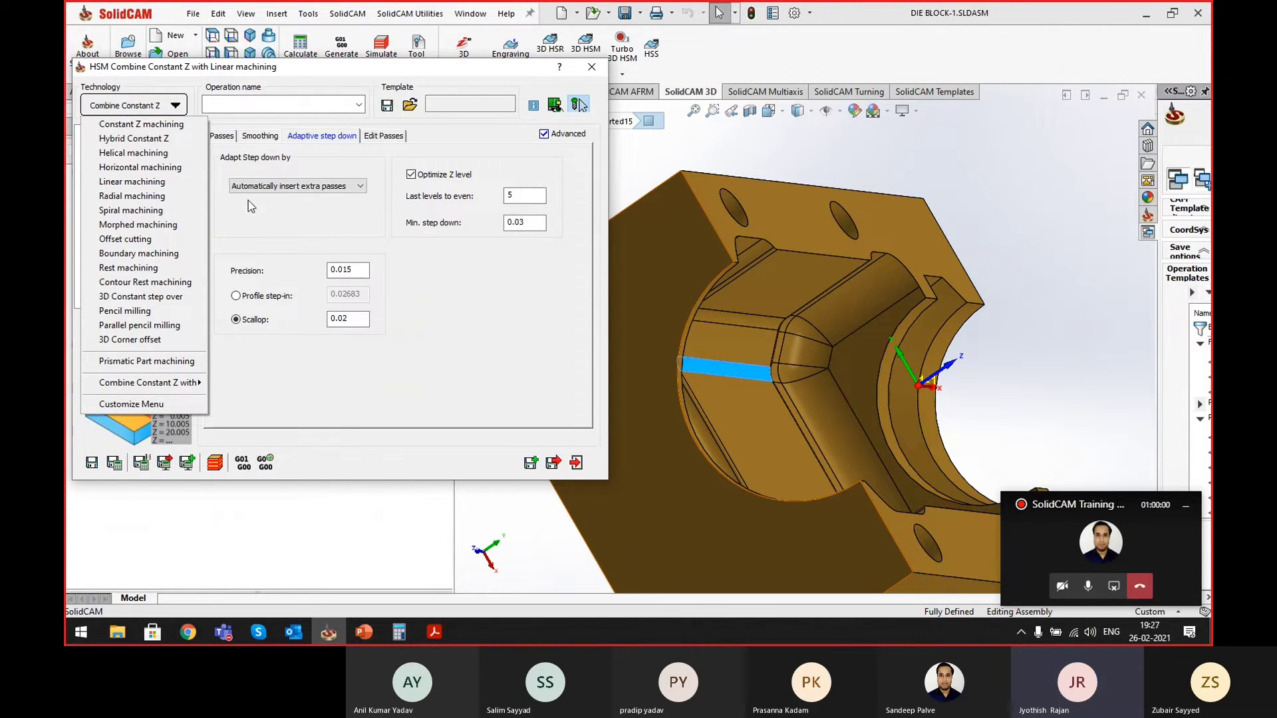
click(333, 220)
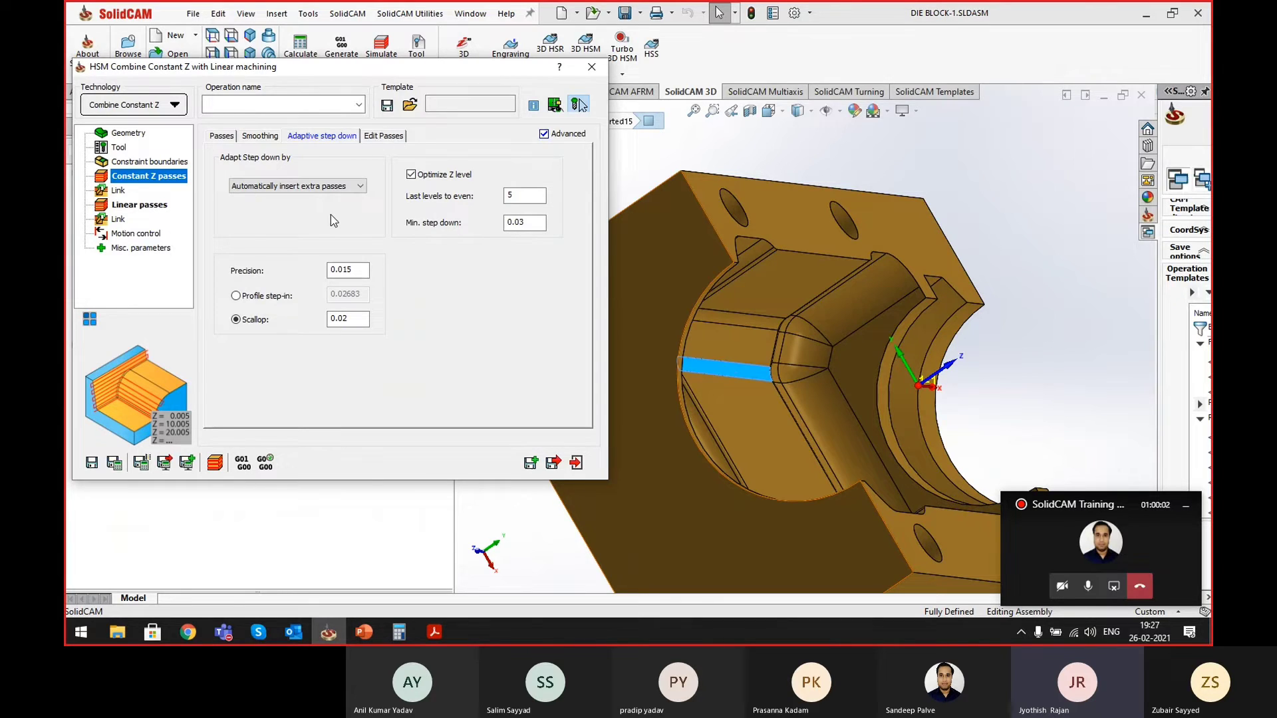
- Set the maximum stock thickness in the Constant Z link settings to 0.1
click(133, 189)
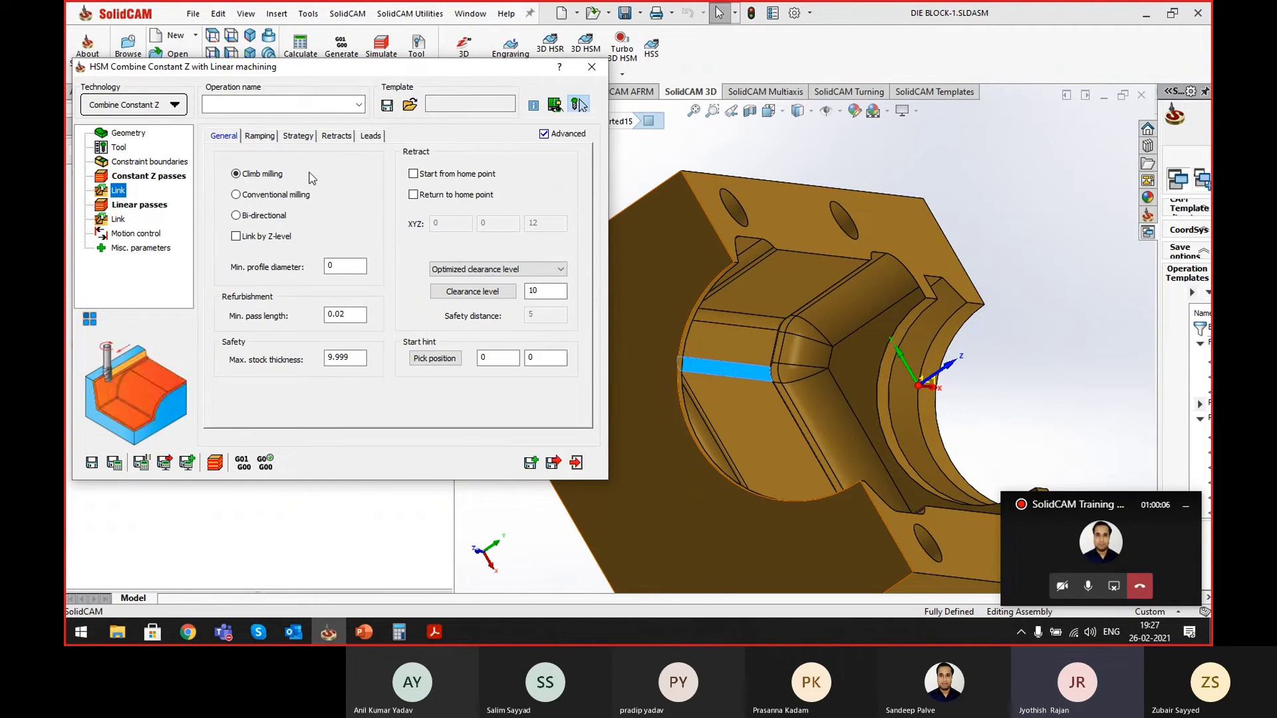
middle_drag(781, 262, 888, 271)
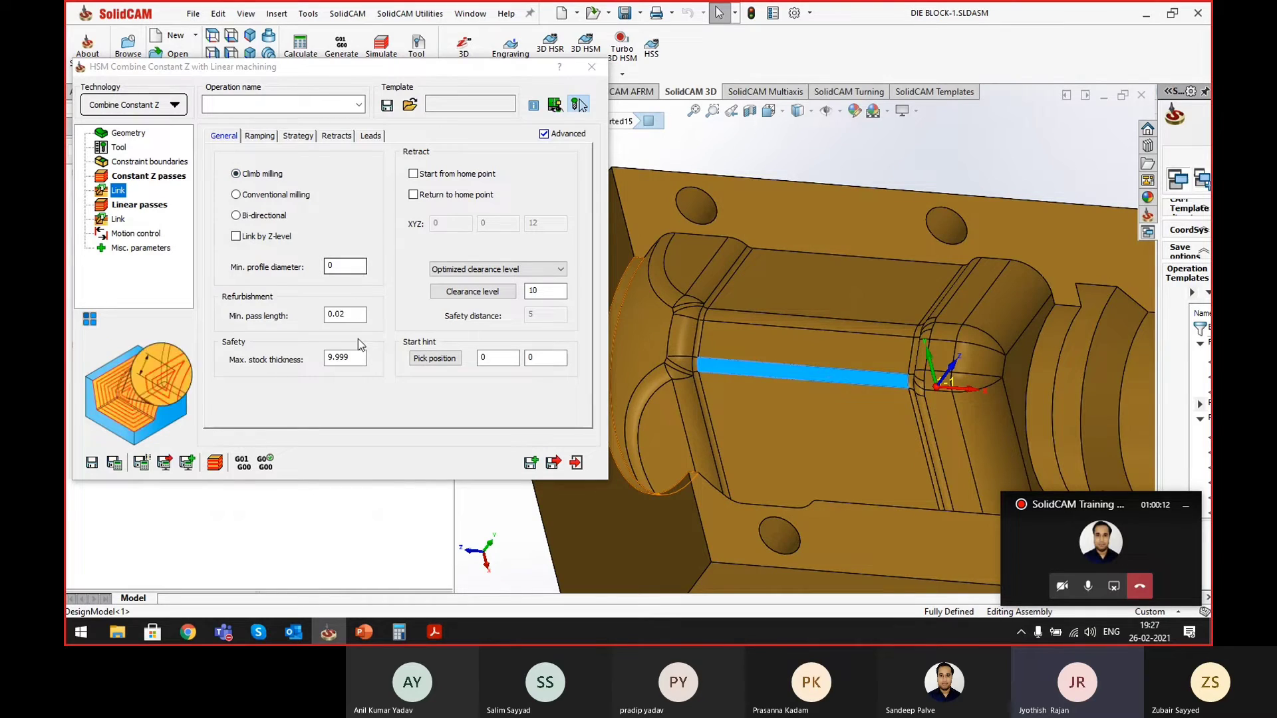
click(343, 357)
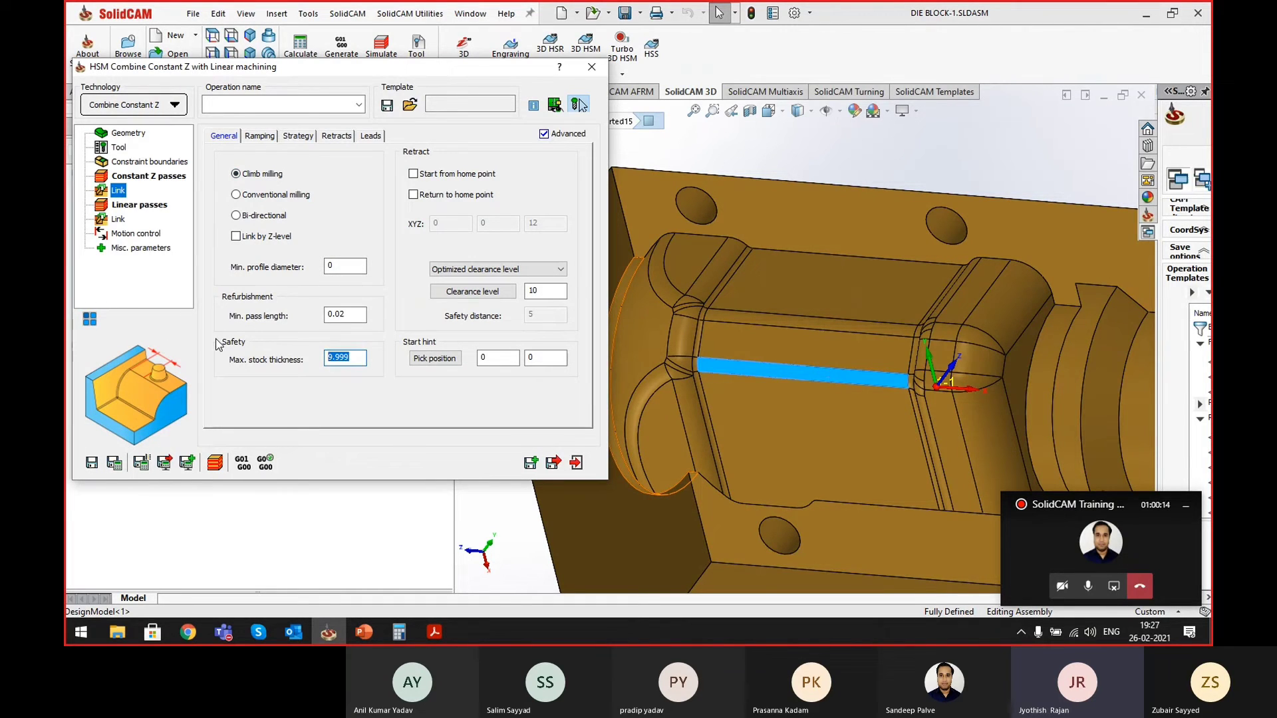
text(0.1)
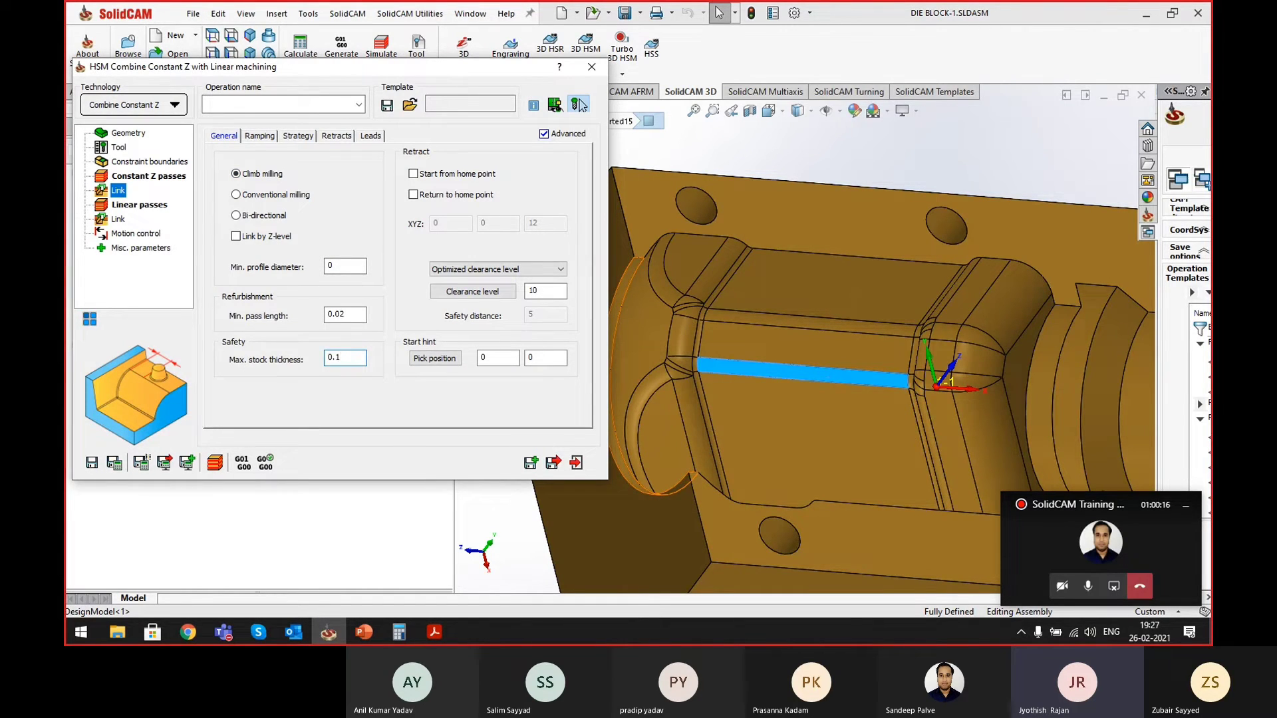
- Set the ramp height offset of the Constant Z link to 1 and review its strategy, retract and lead settings
click(275, 138)
drag(346, 199, 315, 194)
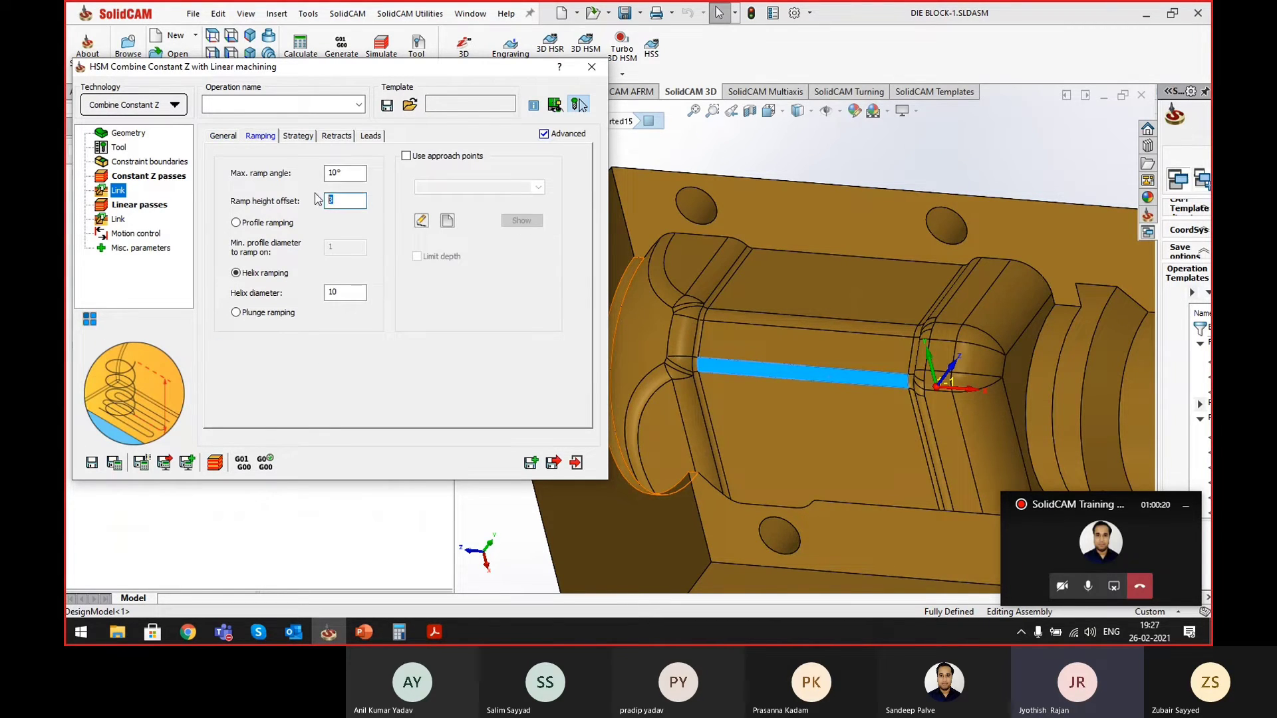
text(1)
click(295, 137)
click(371, 136)
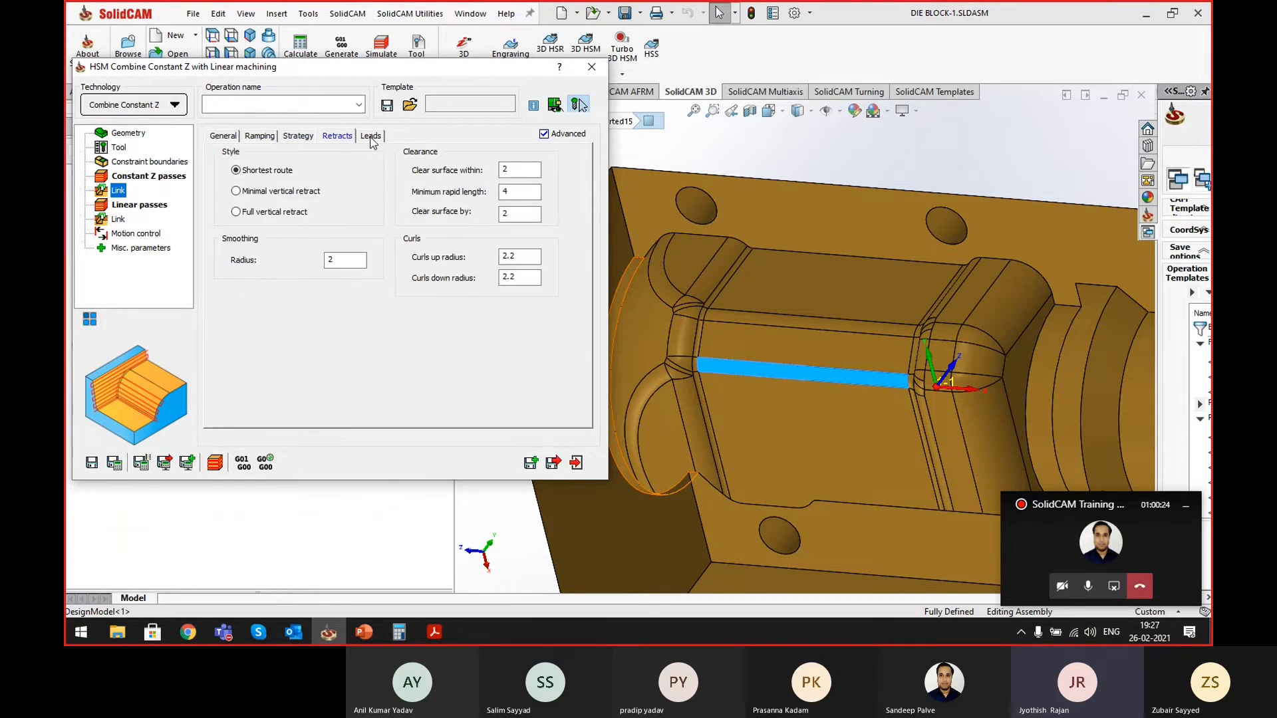
- Set the step over of the Linear passes to 0.15
click(147, 178)
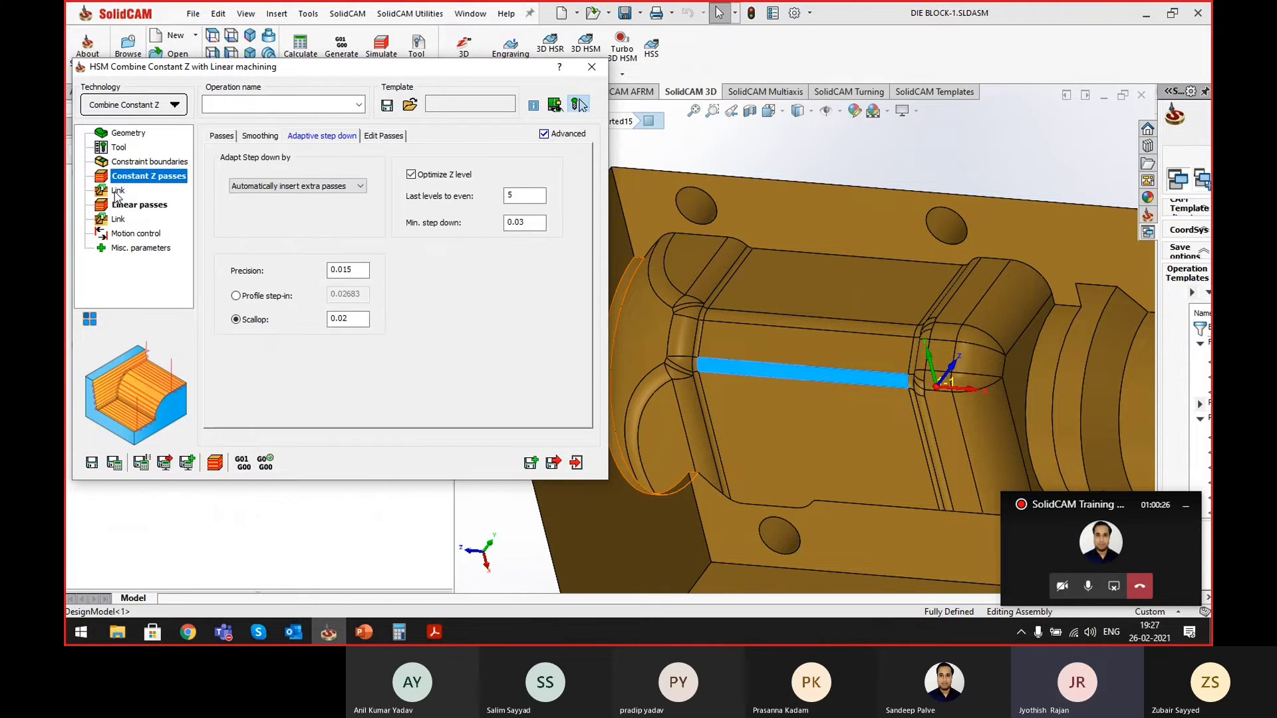
click(119, 191)
click(128, 178)
click(126, 206)
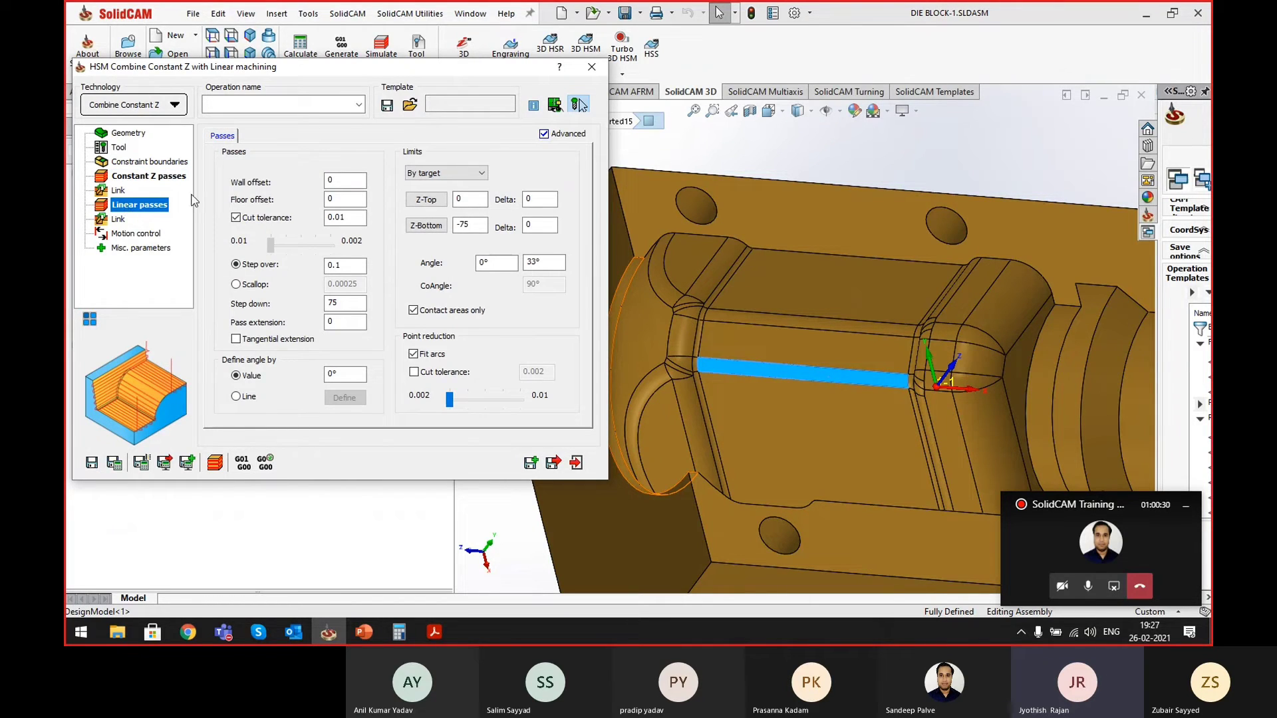
click(339, 181)
click(345, 198)
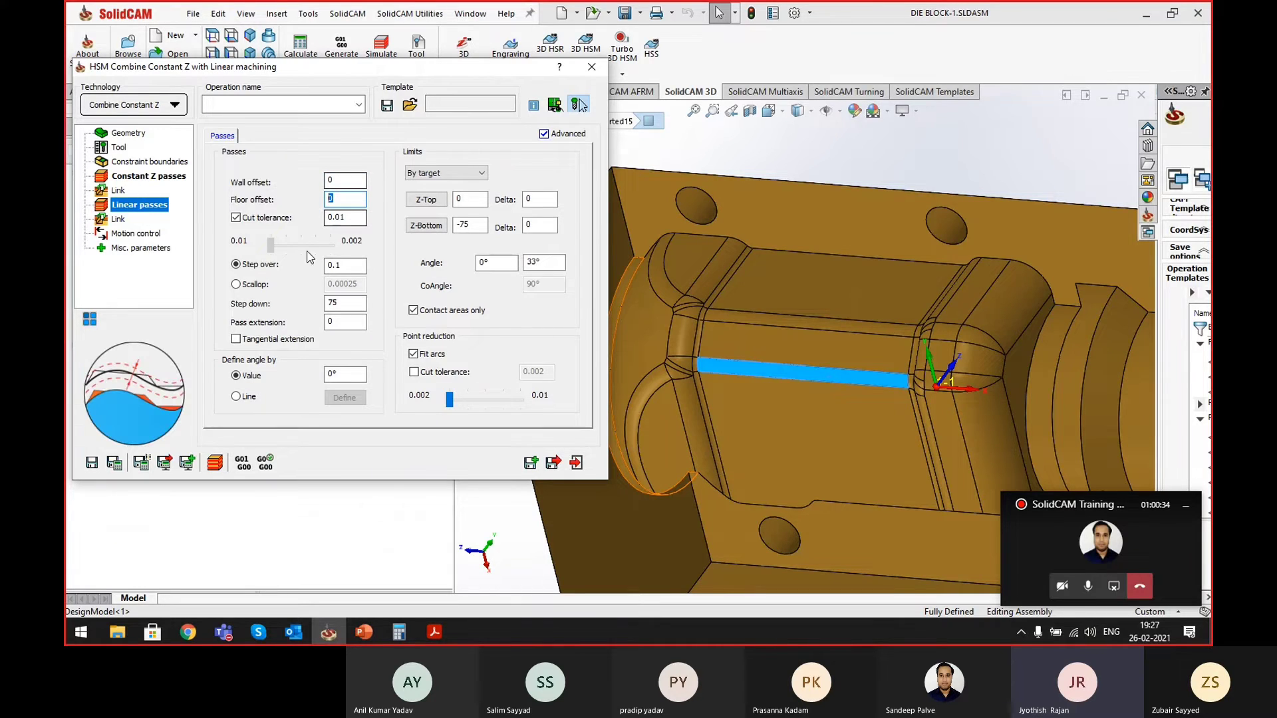
click(361, 265)
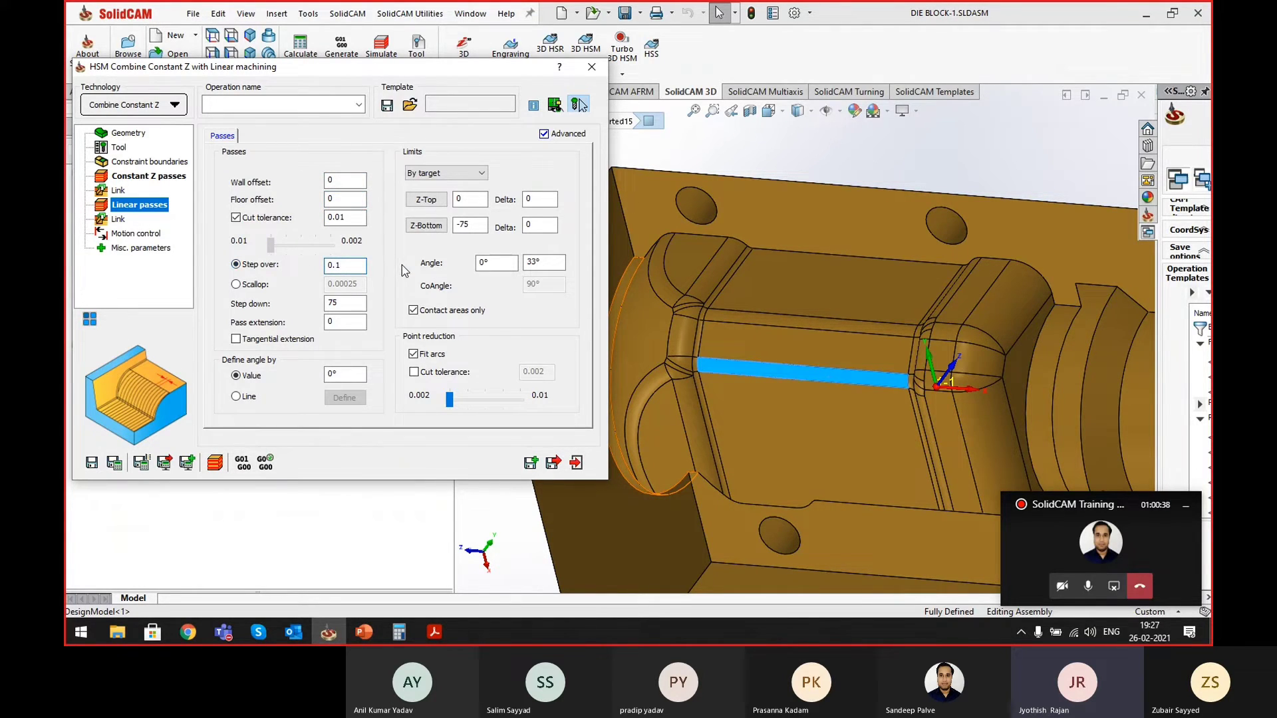
text(5)
click(342, 303)
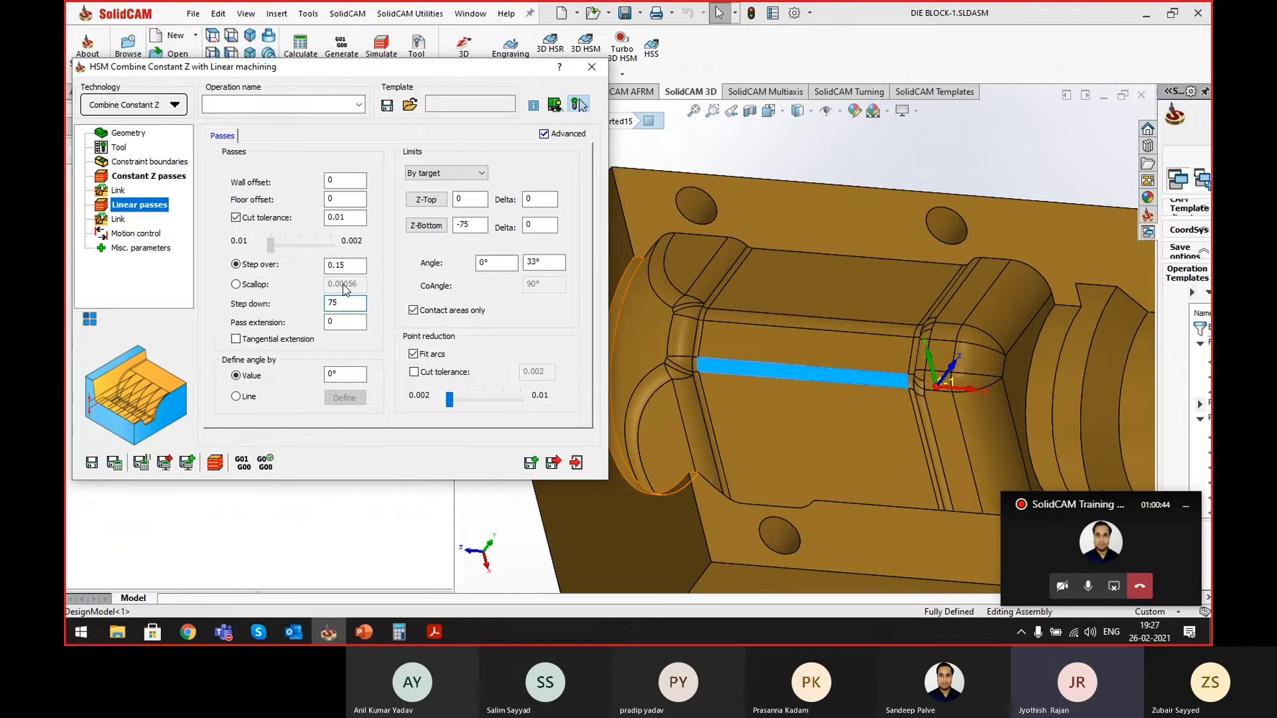
- Examine the pass extension and tangential extension options of the Linear passes in relation to the die block cavity
drag(344, 321, 320, 325)
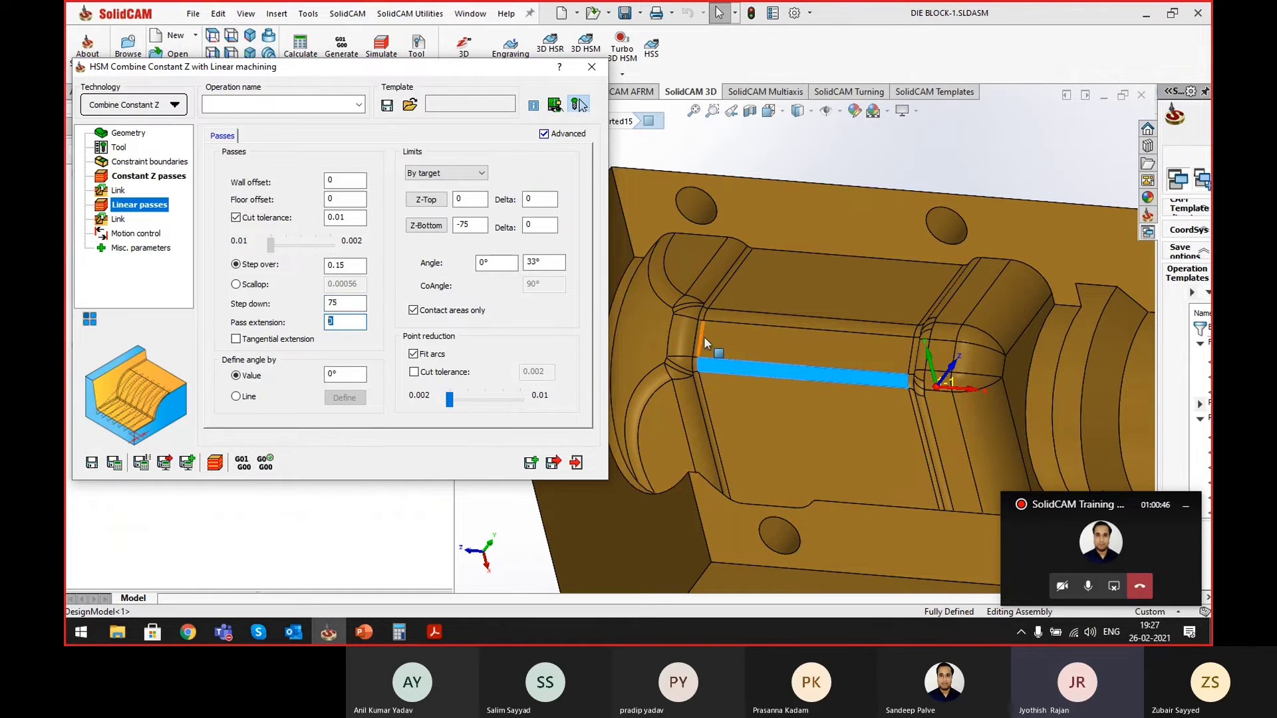
scroll(725, 336, up, 3)
scroll(771, 366, up, 2)
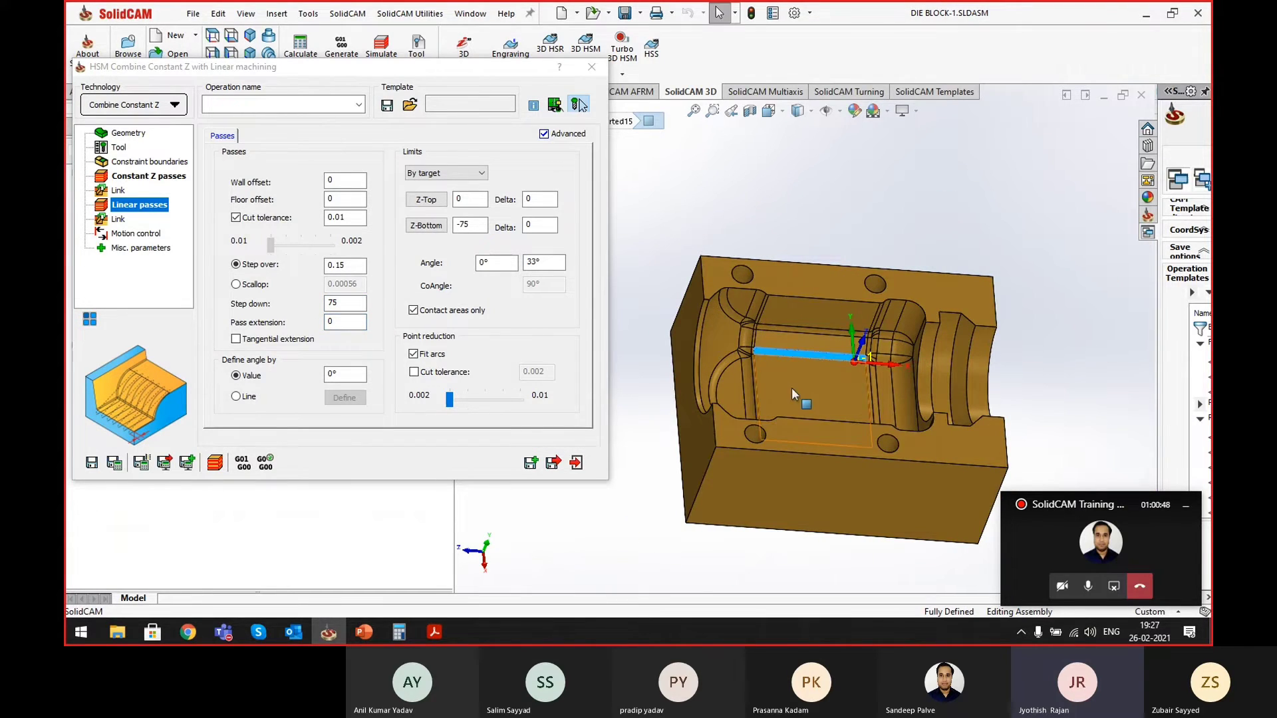
click(349, 330)
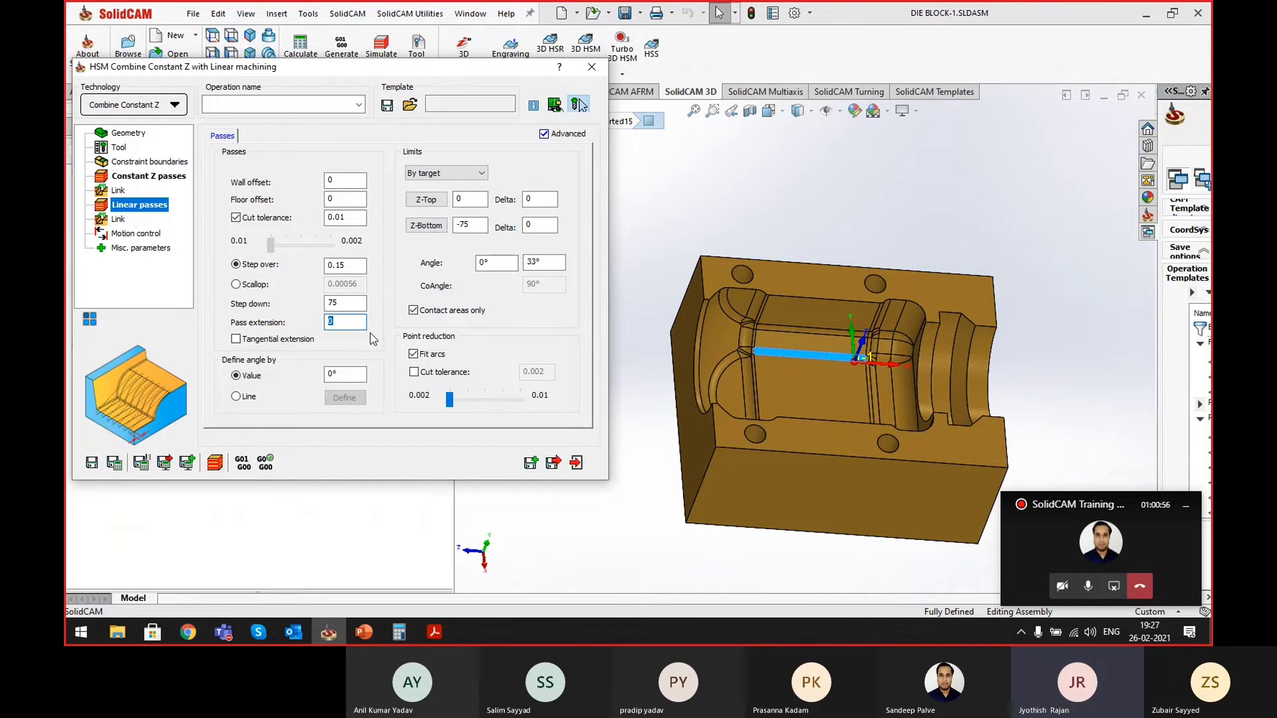
click(254, 340)
click(246, 341)
double_click(346, 322)
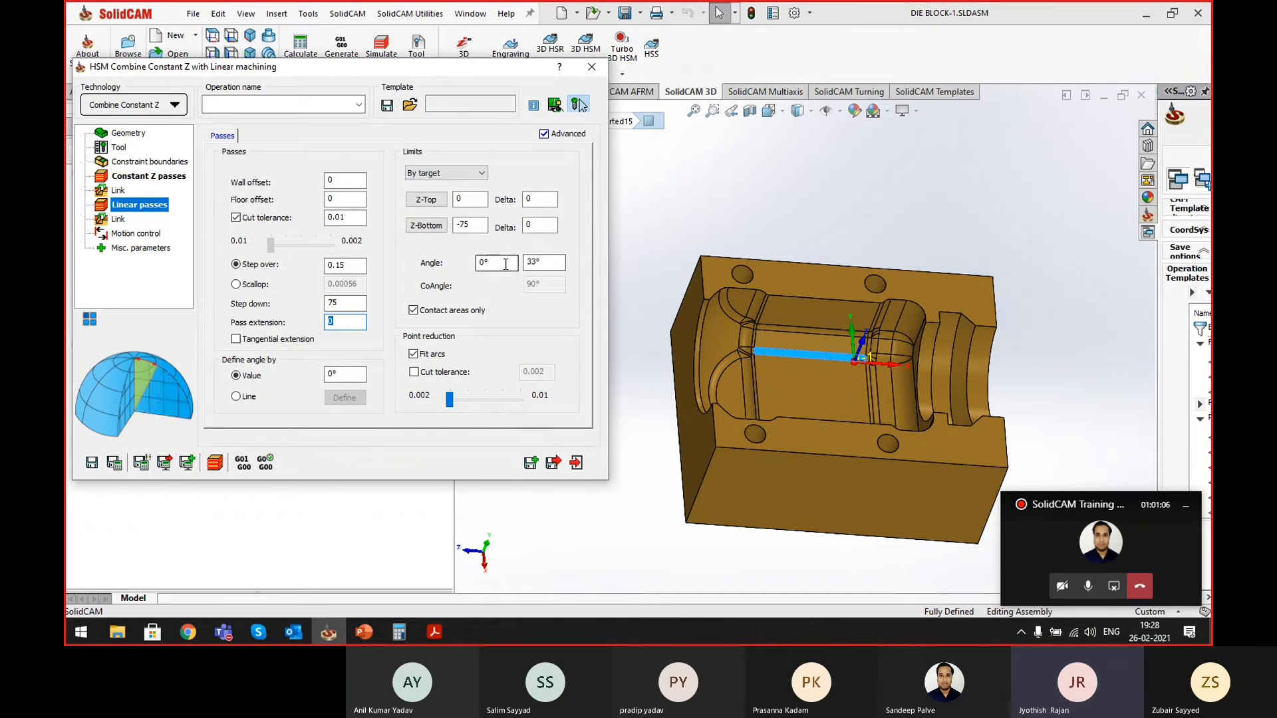
- Compare the angle limits of the Constant Z passes with those of the Linear passes, including the Linear pass direction angle
double_click(483, 261)
click(173, 177)
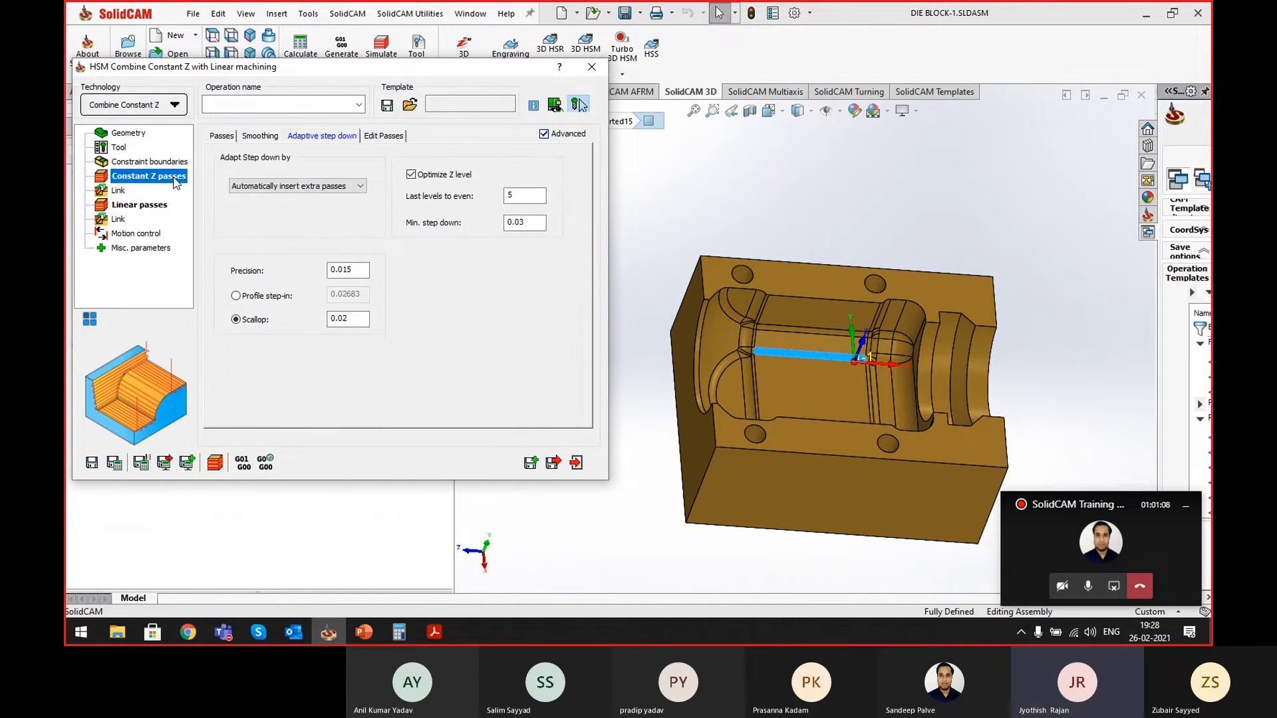
click(223, 136)
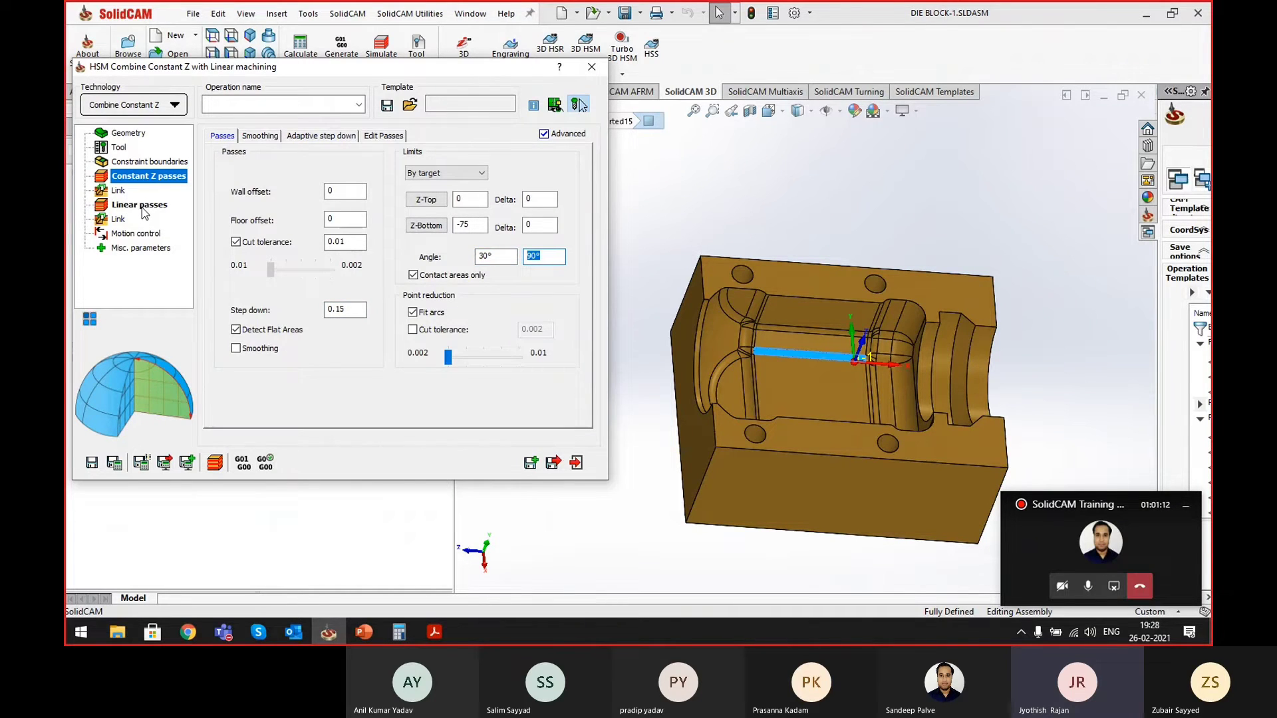
click(140, 205)
double_click(501, 261)
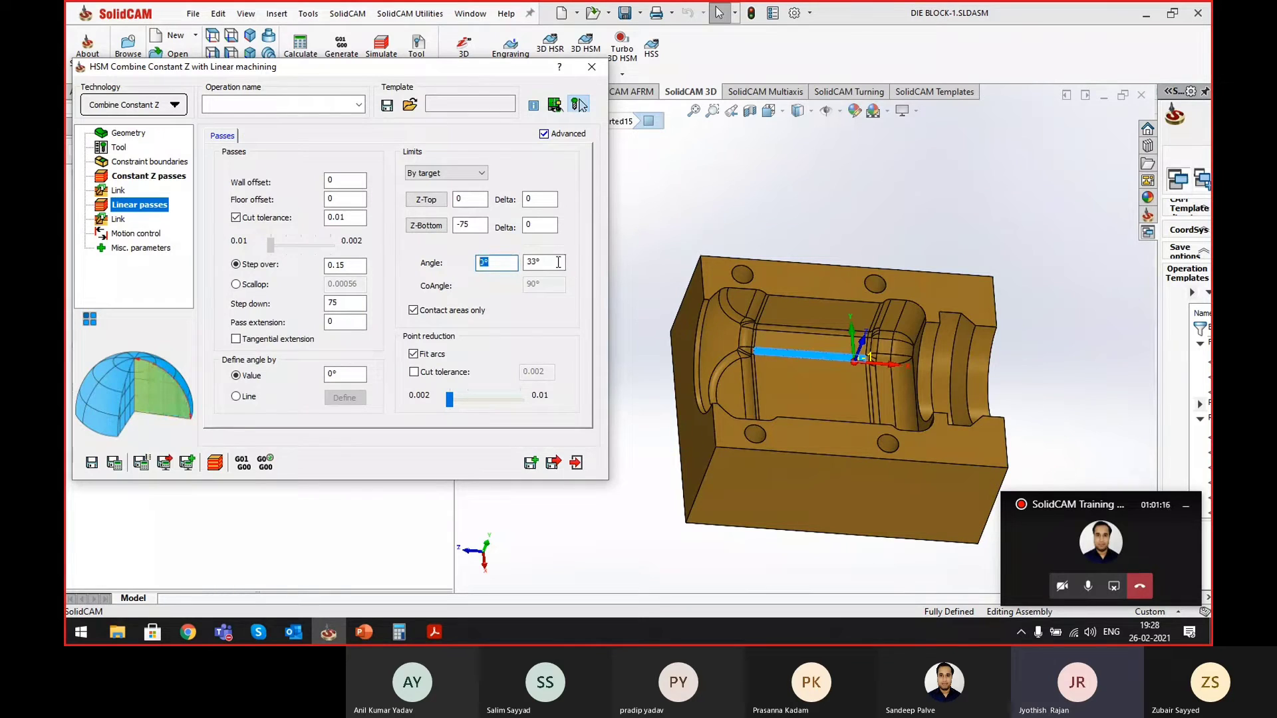
key(Tab)
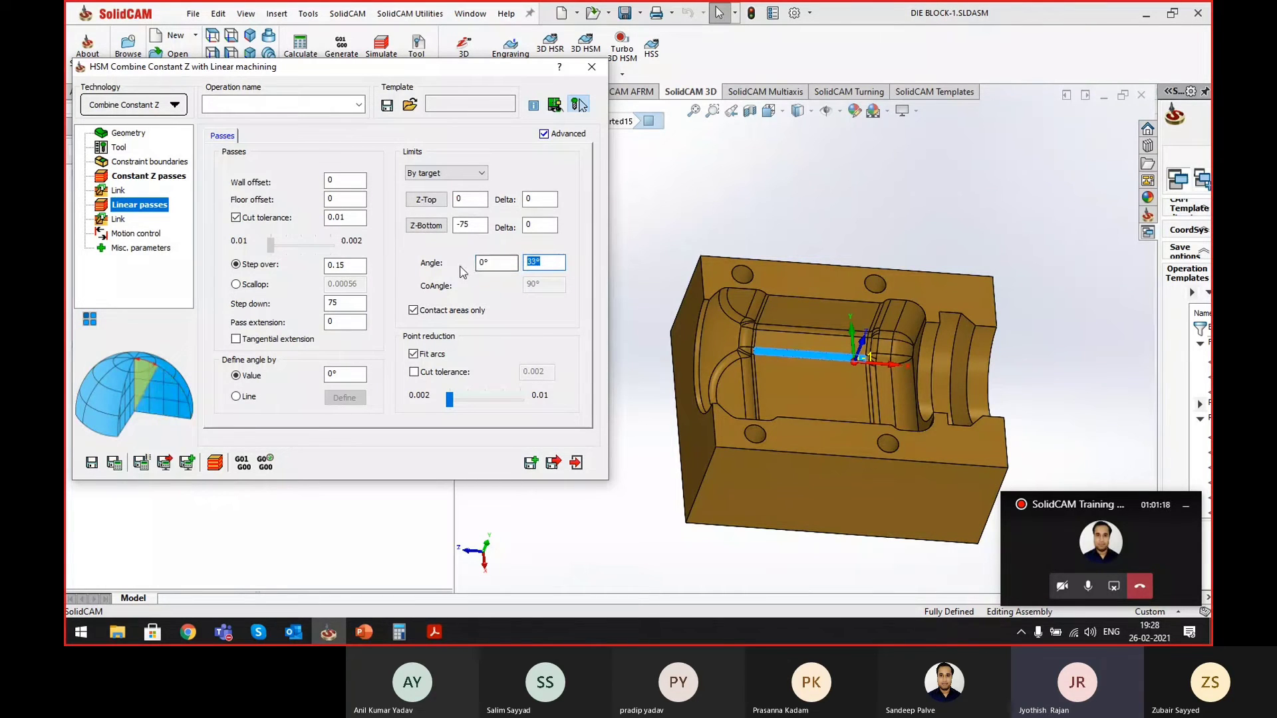
click(161, 177)
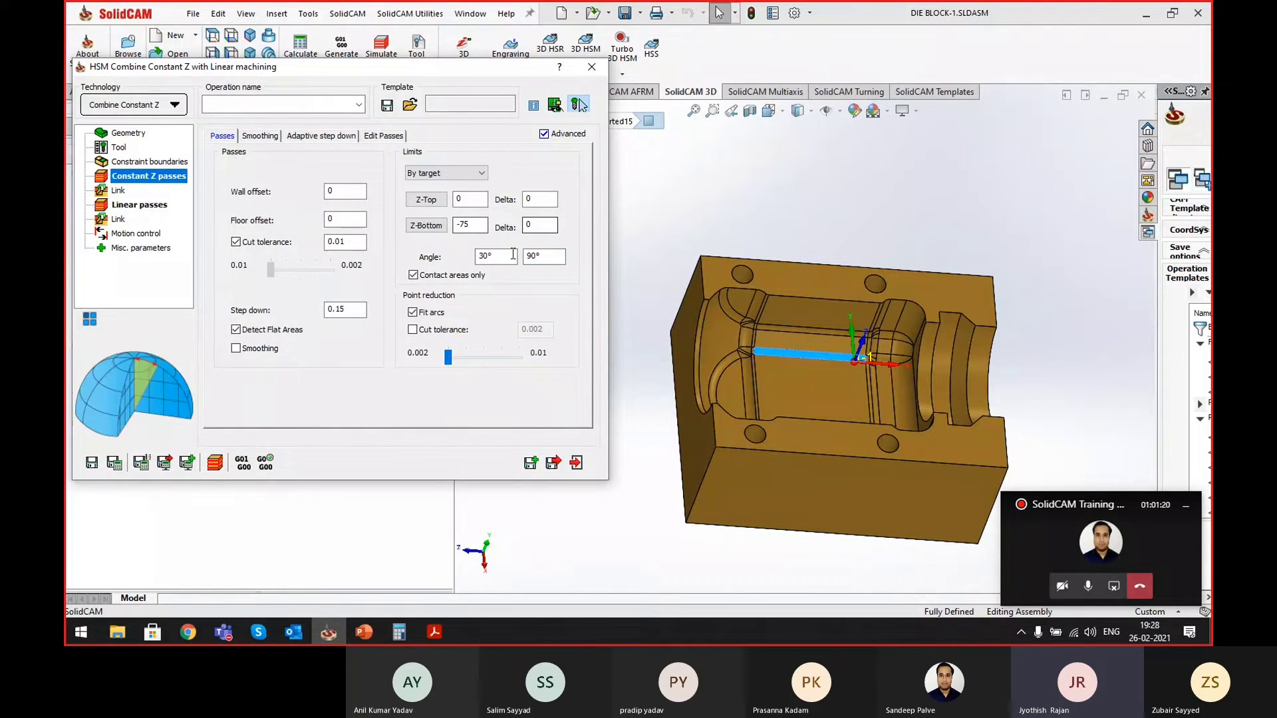
drag(510, 254, 433, 253)
drag(551, 254, 476, 247)
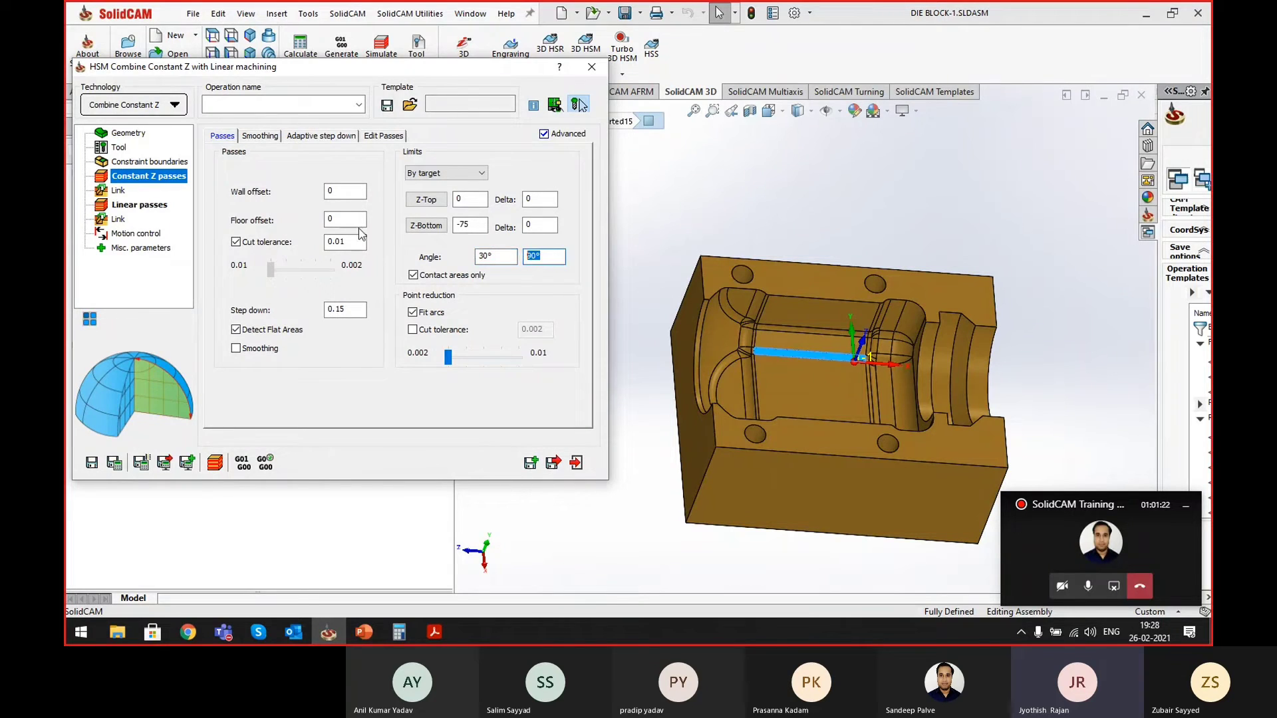
click(159, 212)
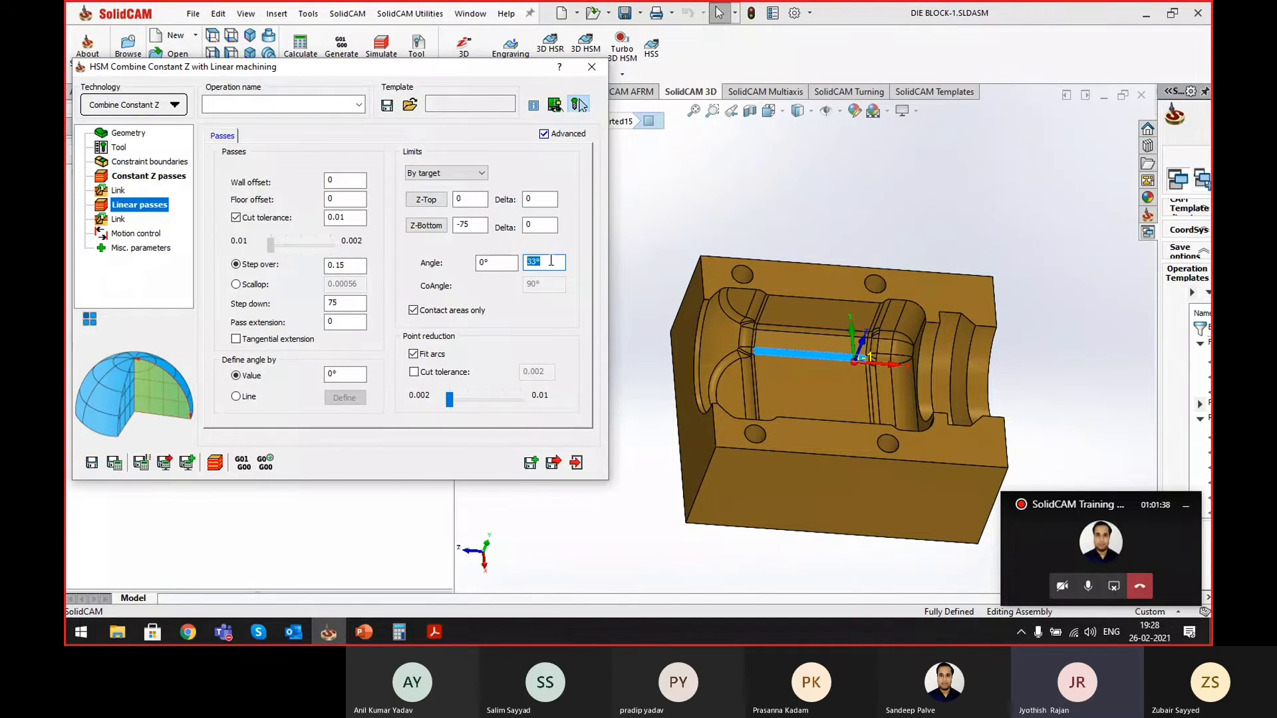
click(326, 374)
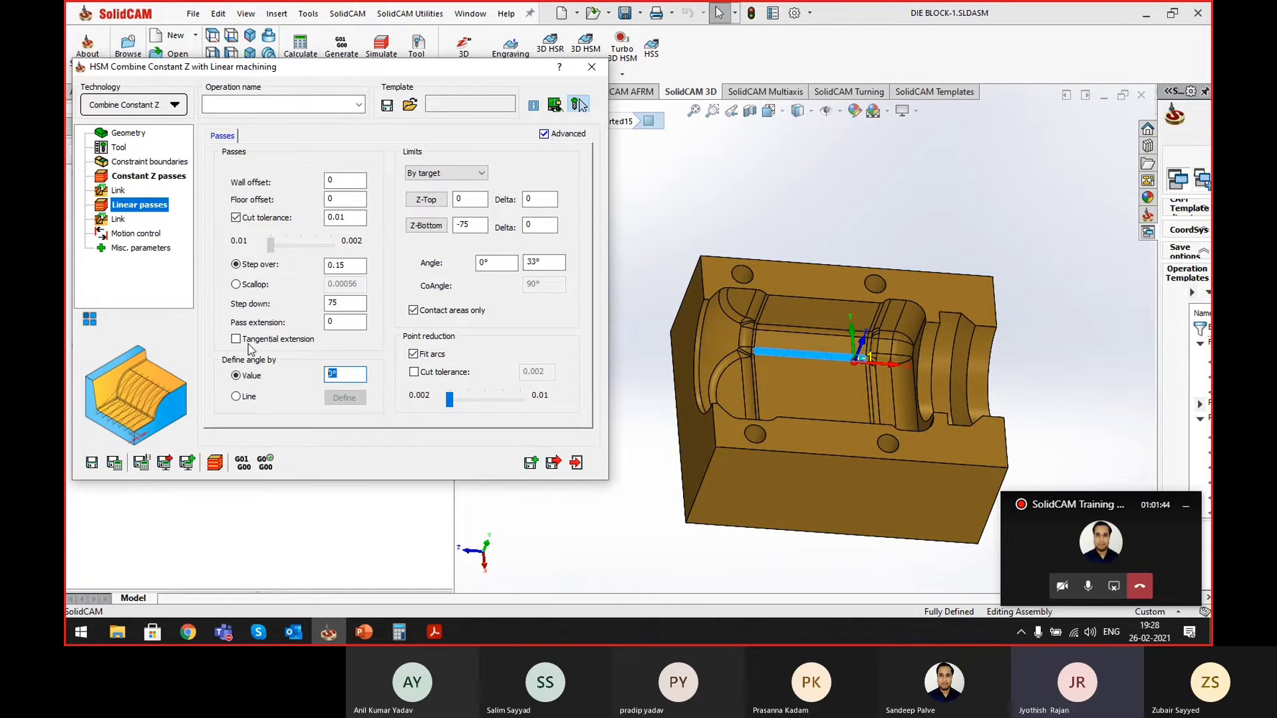
click(542, 262)
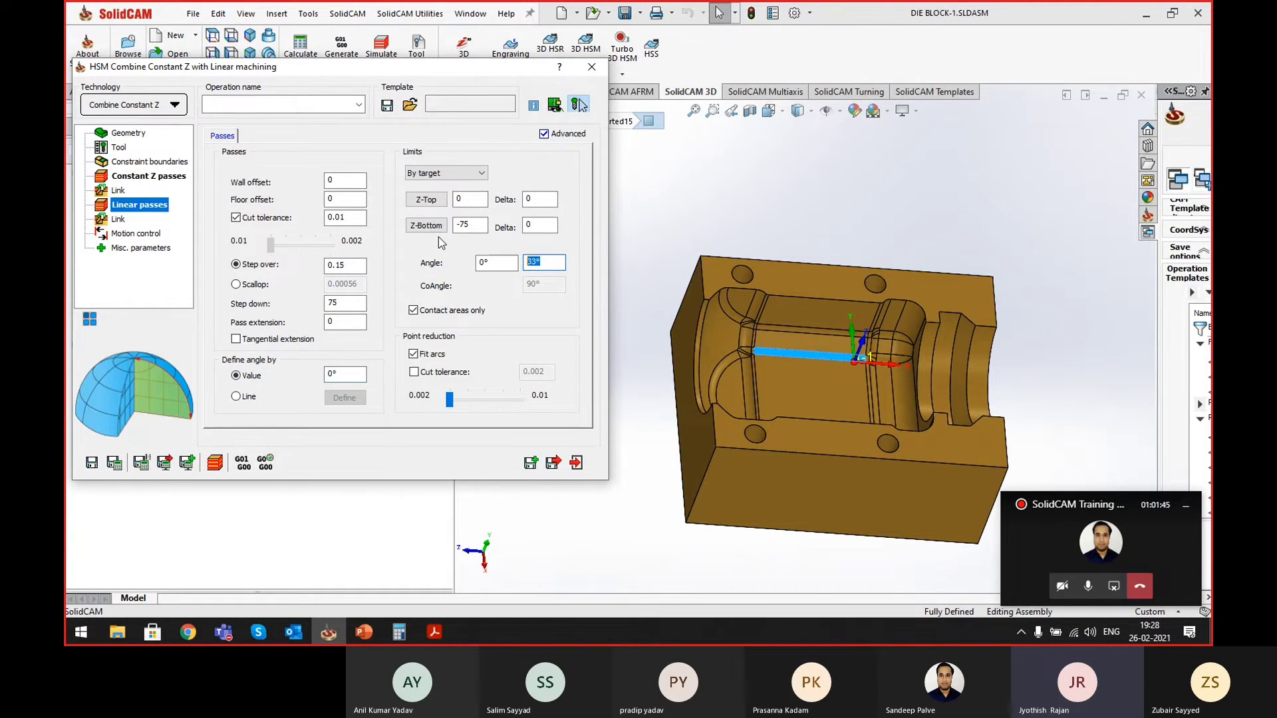
- Review the direction, ramping and retract settings of the Linear passes' link, including the curl radii
click(118, 219)
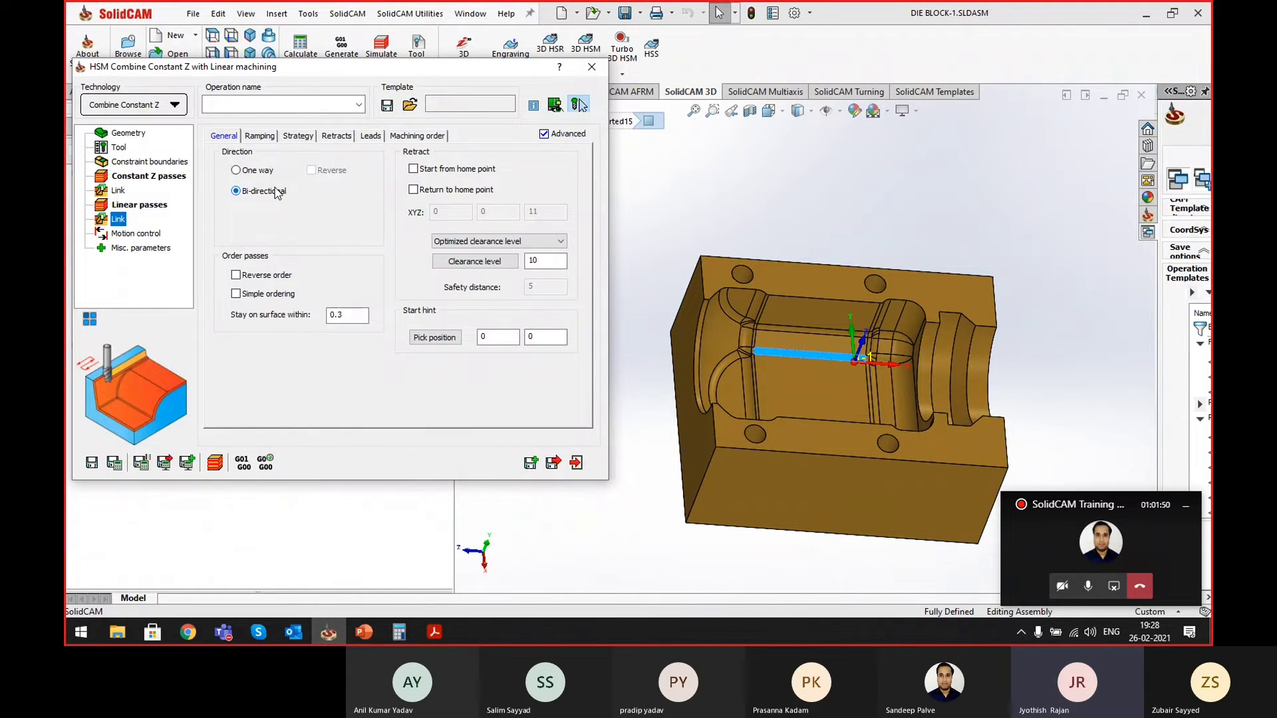
click(260, 137)
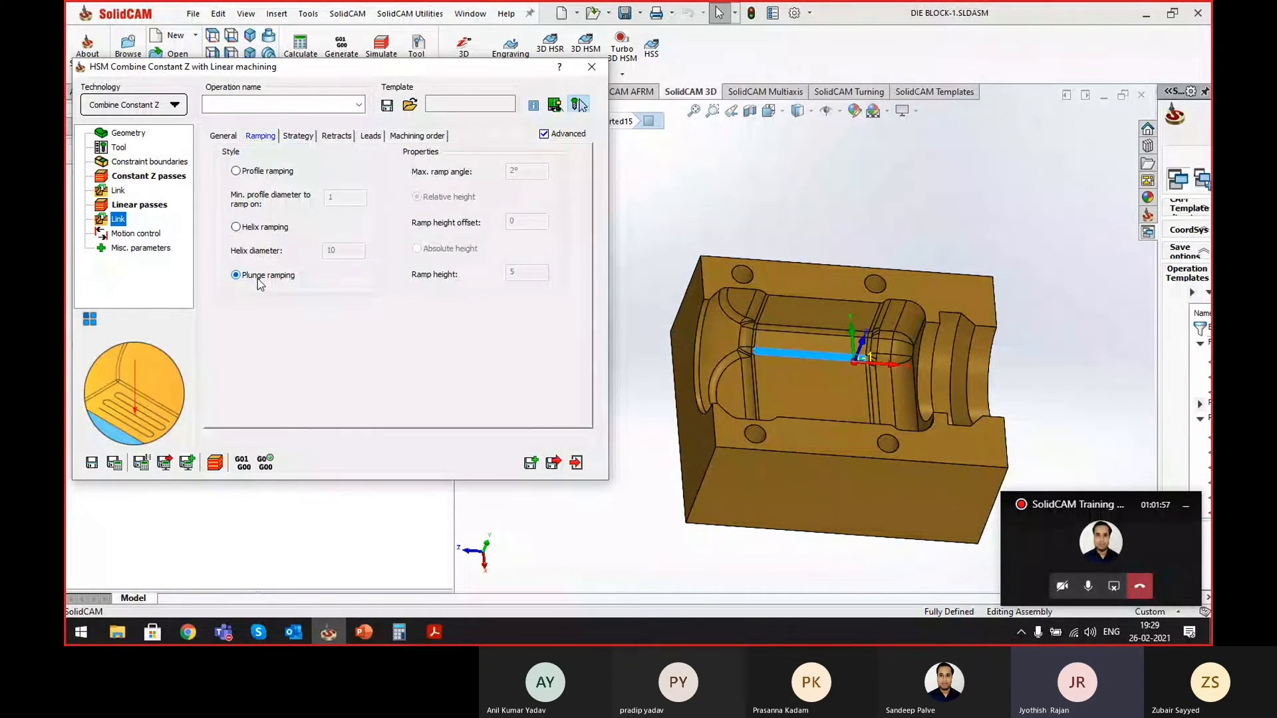
click(338, 136)
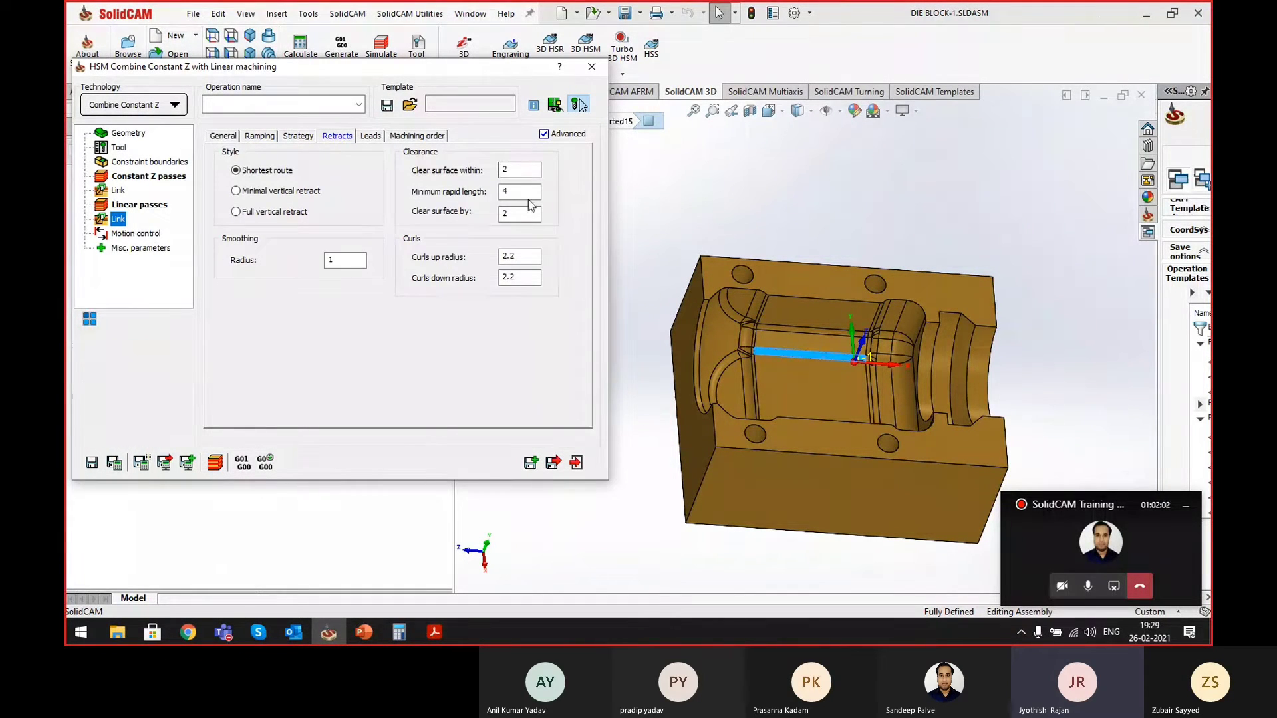
double_click(529, 257)
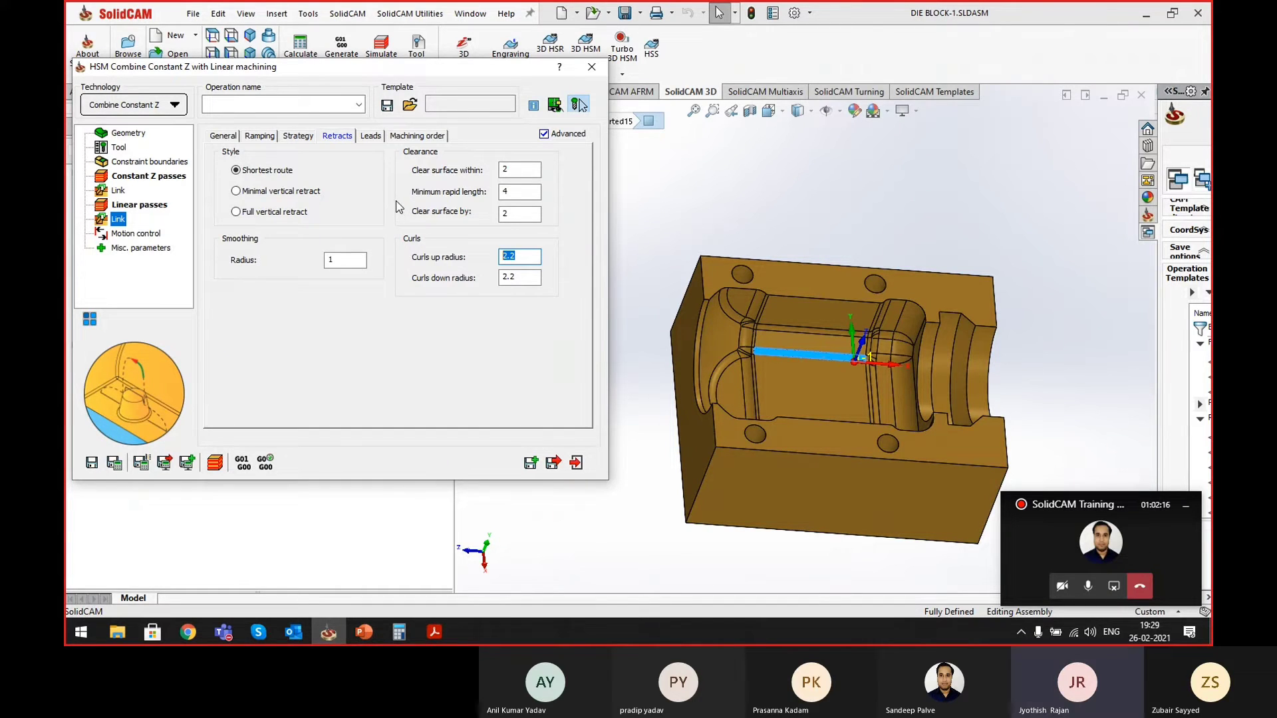
click(264, 137)
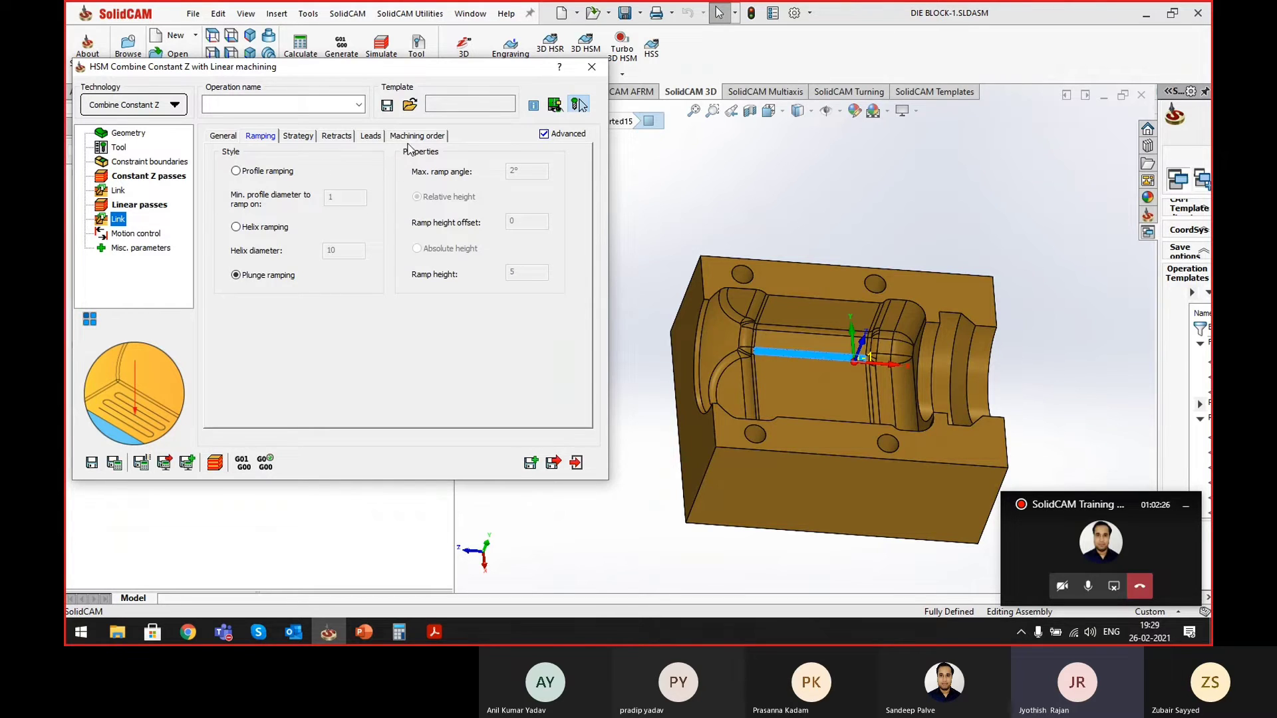
- Try to save and calculate the Combine Constant Z with Linear operation with its current fine step values
click(115, 463)
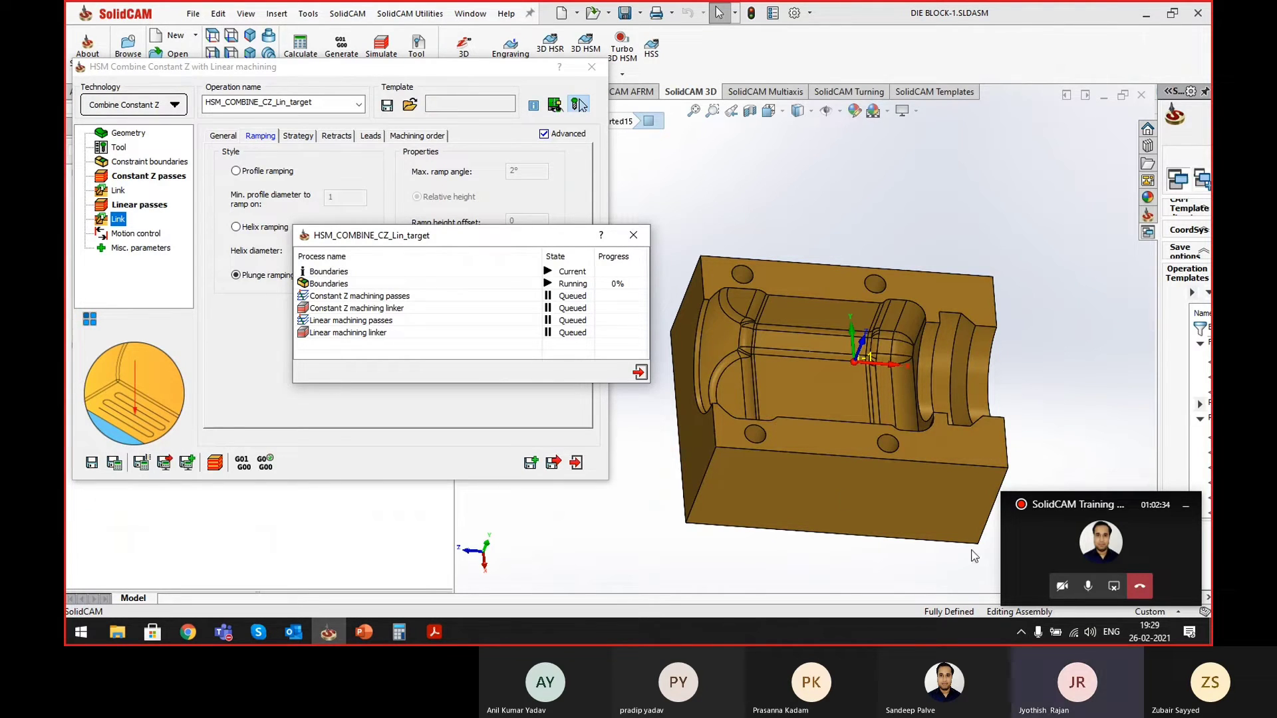
click(1188, 509)
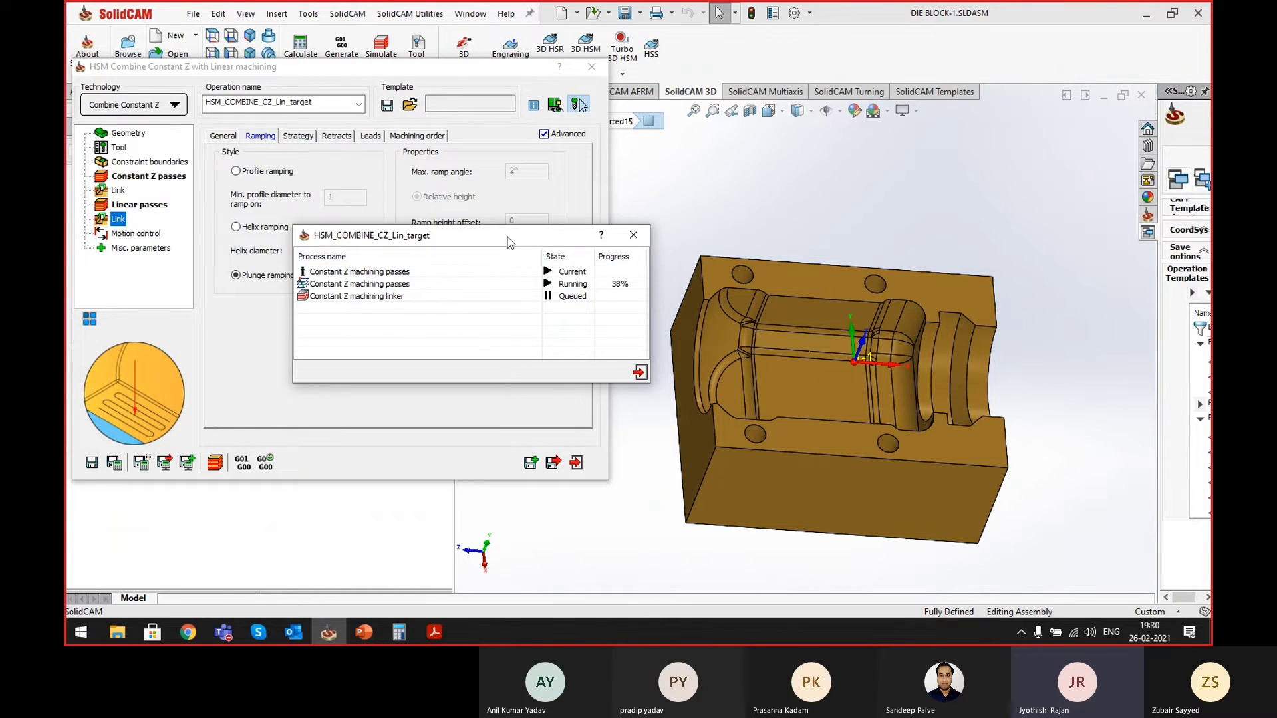
drag(510, 242, 527, 202)
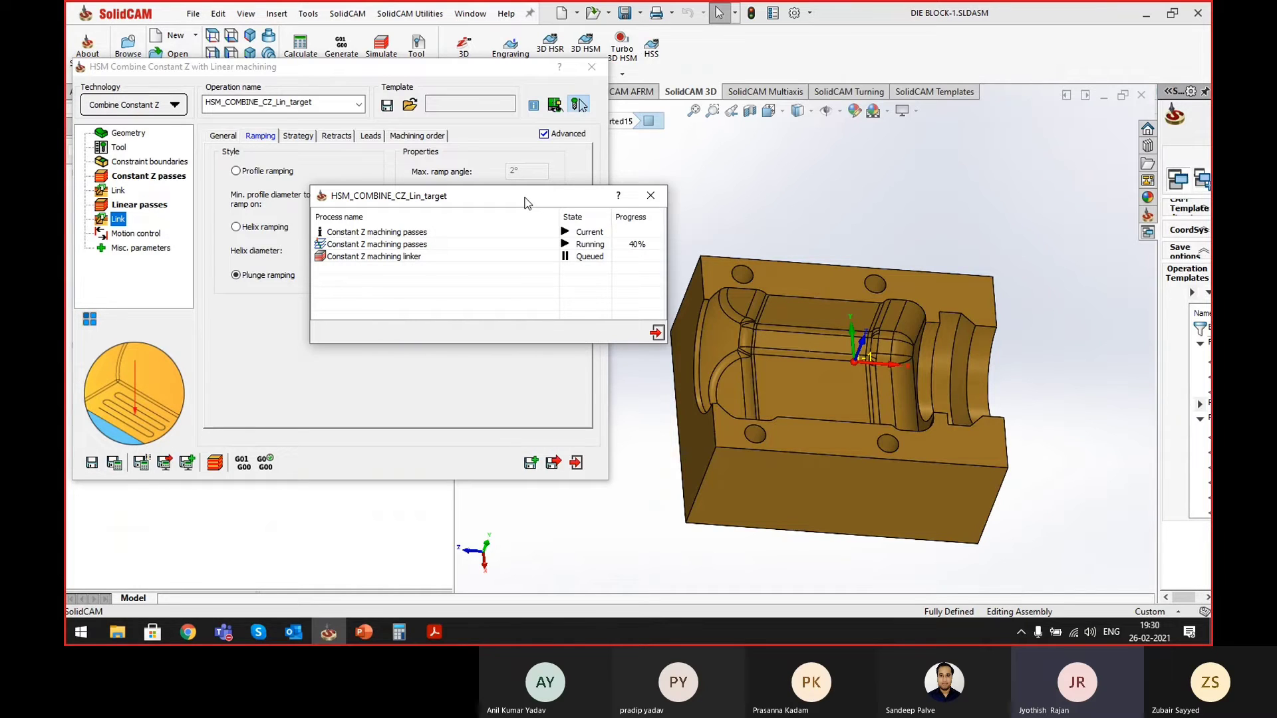
drag(467, 199, 447, 156)
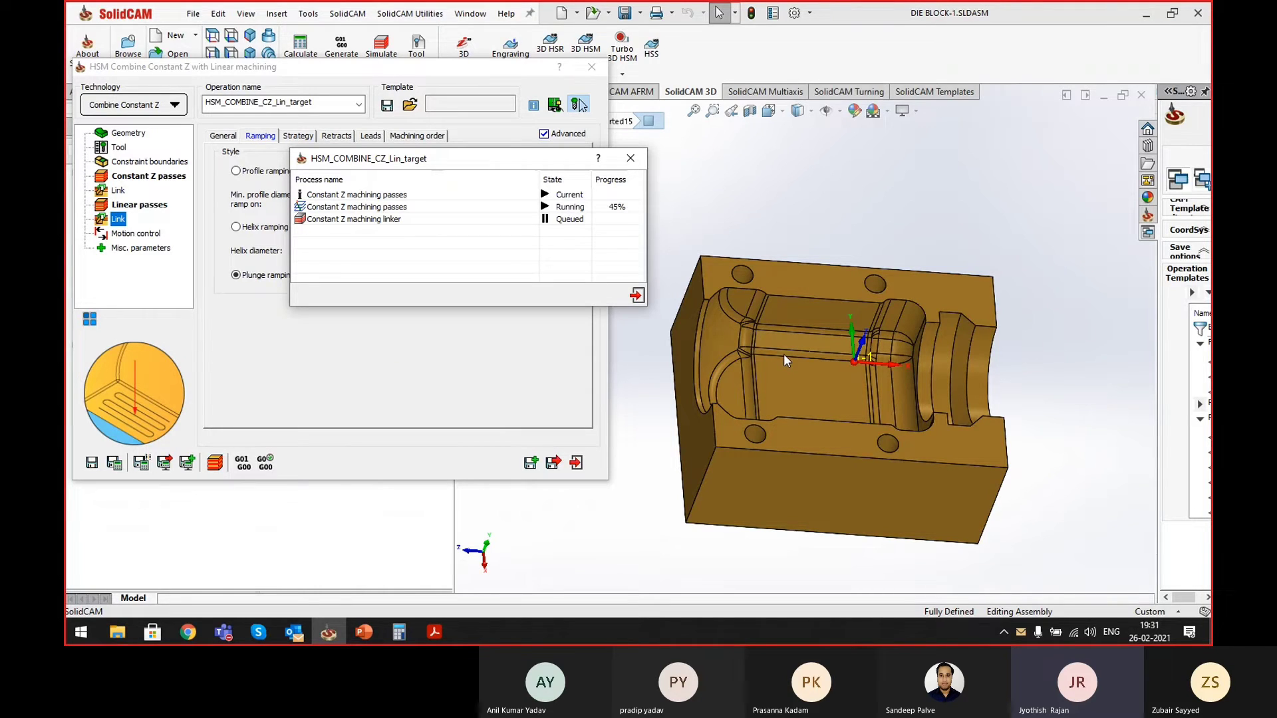
drag(524, 164, 524, 177)
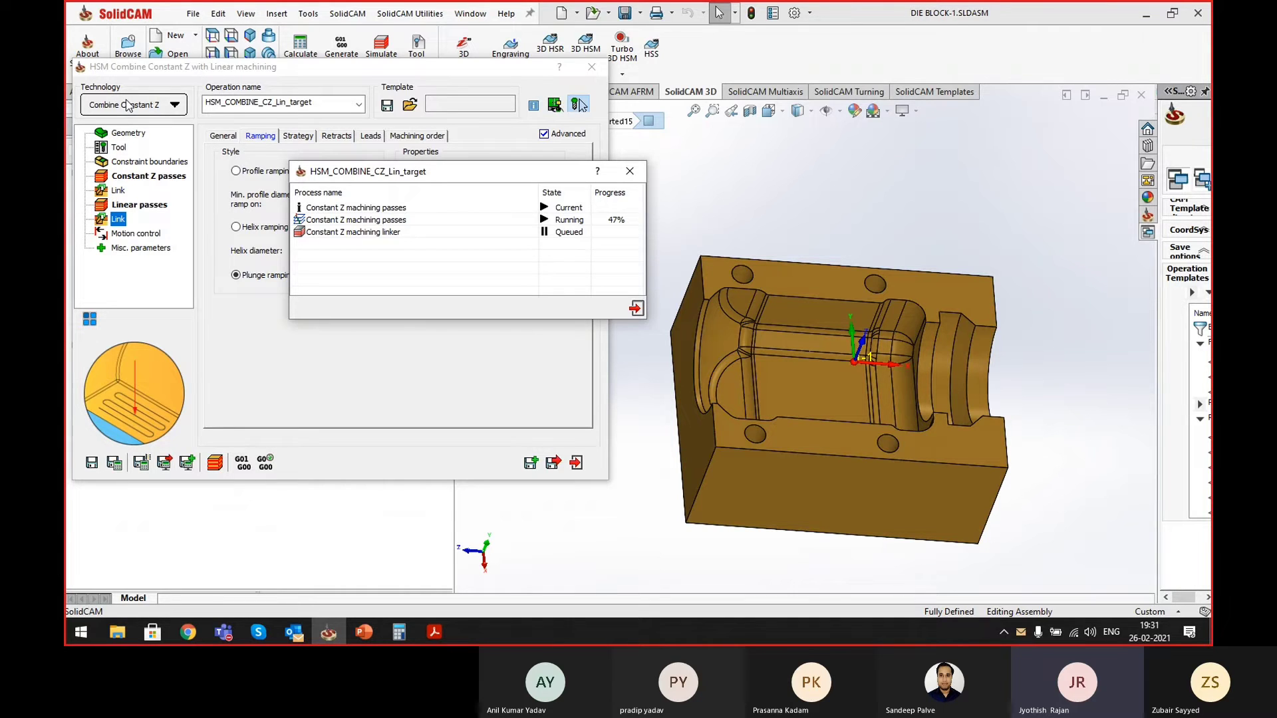
drag(489, 177, 434, 164)
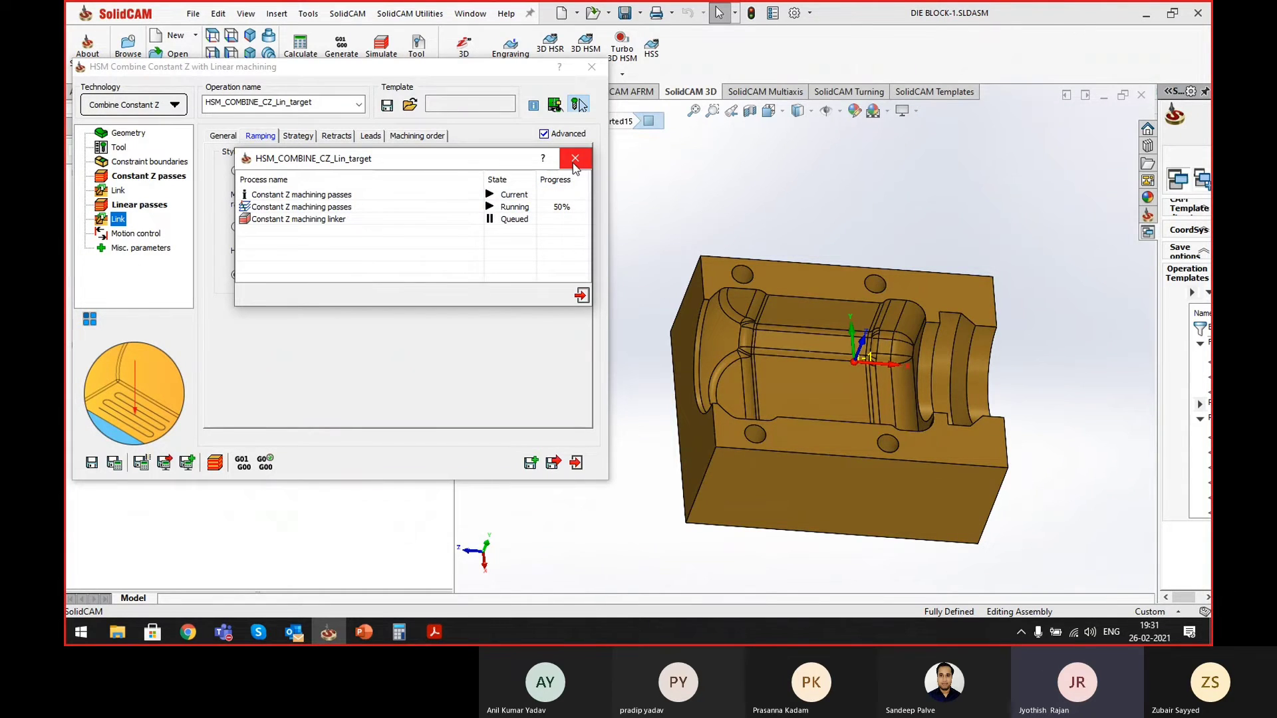
click(574, 163)
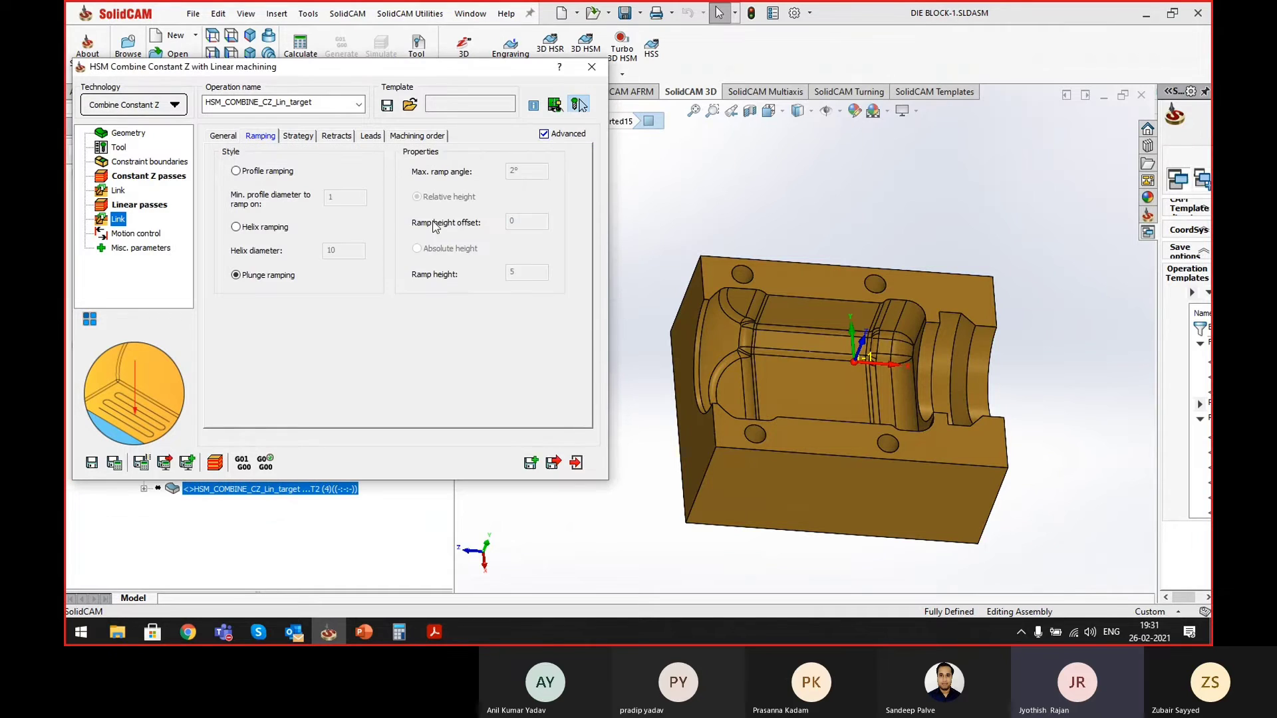
- Turn off the custom cut tolerance for both the Constant Z passes and the Linear passes
click(135, 177)
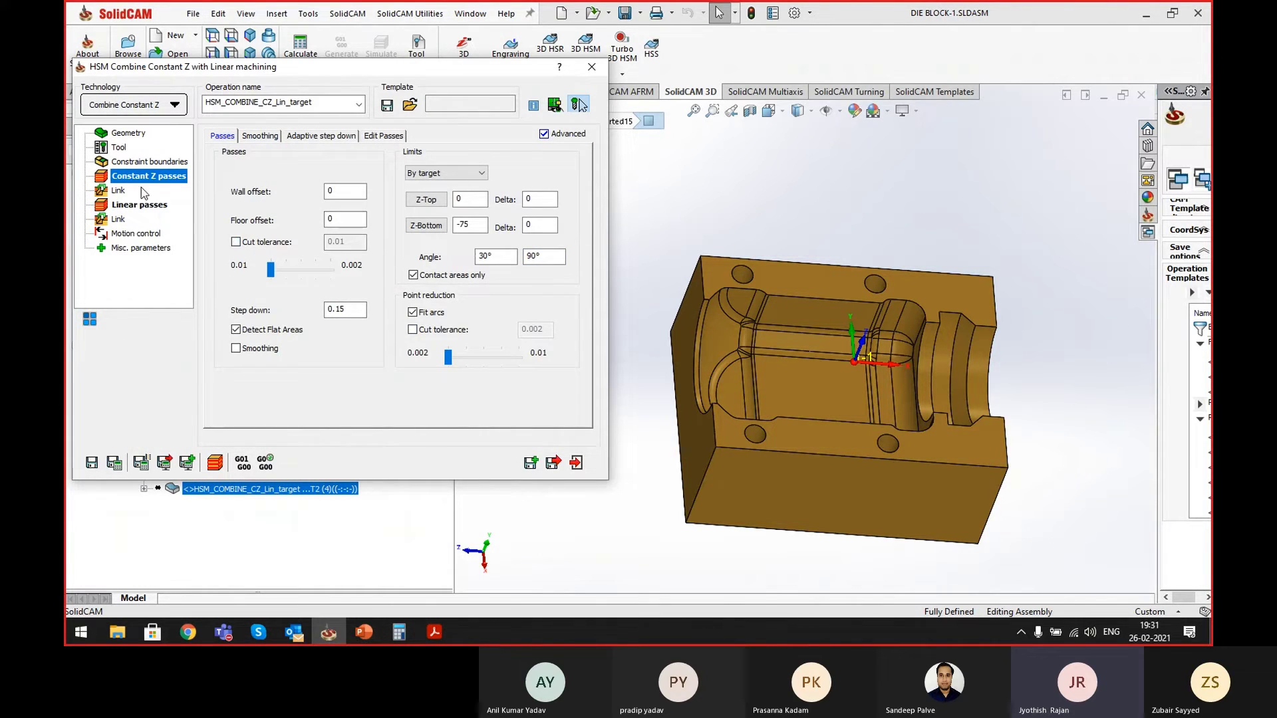
click(139, 204)
click(236, 218)
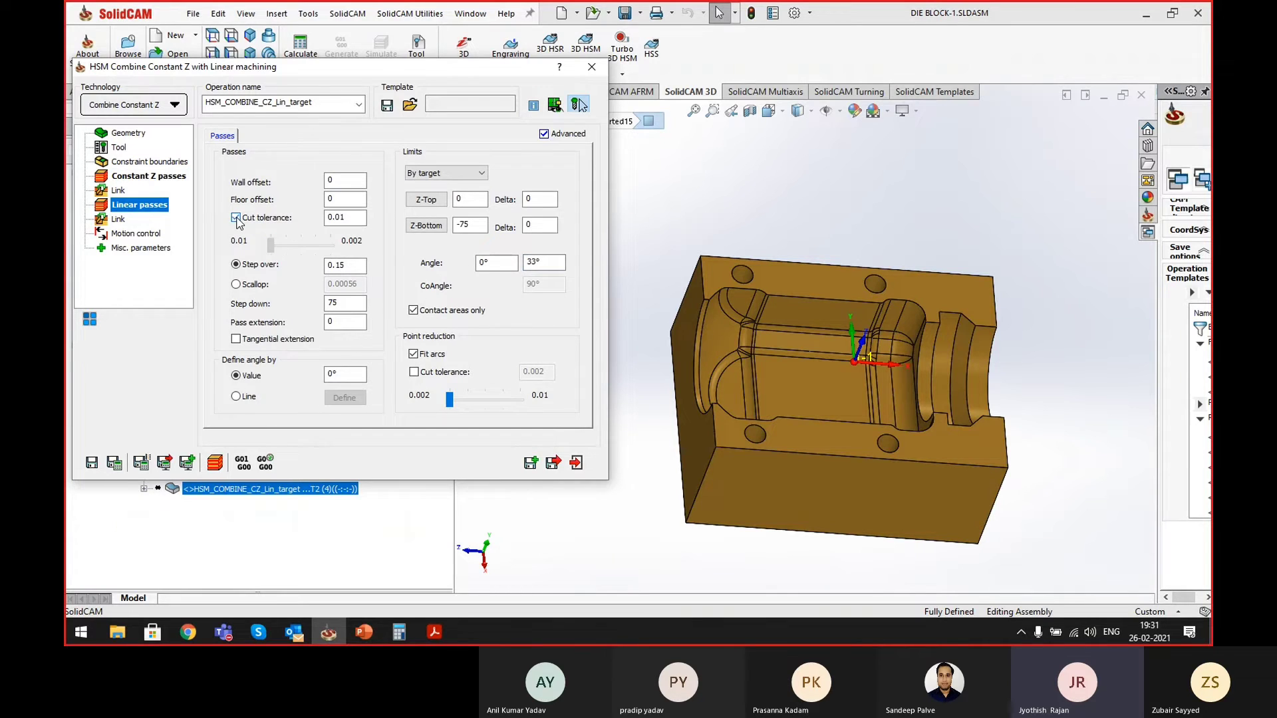
click(236, 217)
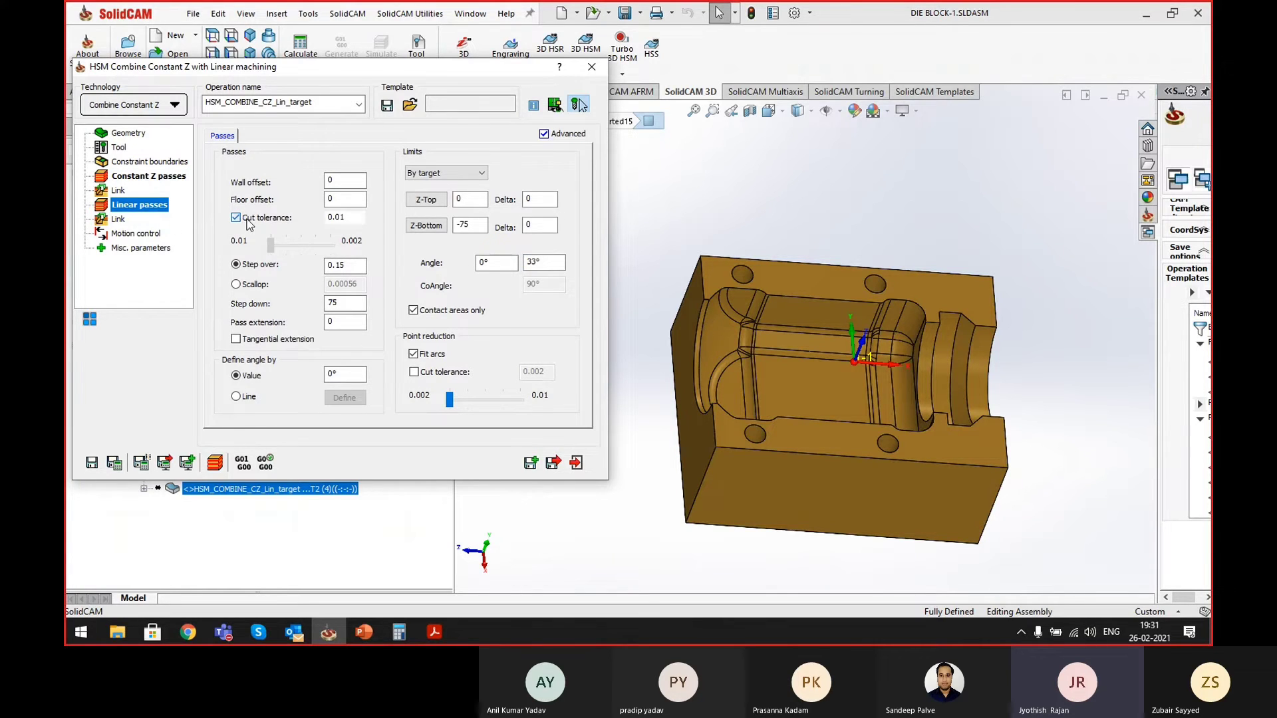
click(119, 192)
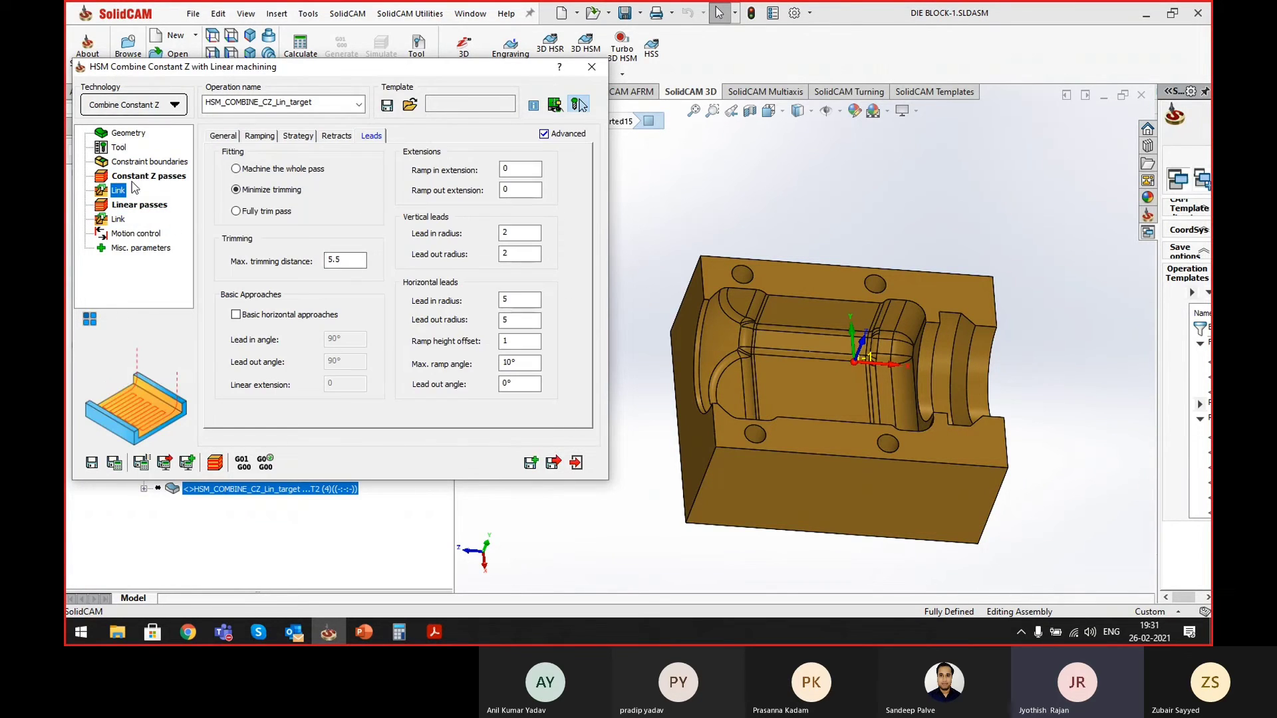
- Set the step down of the Constant Z passes to 0.3 and the step over of the Linear passes to 0.3
click(137, 177)
drag(350, 310, 252, 292)
text(0.3)
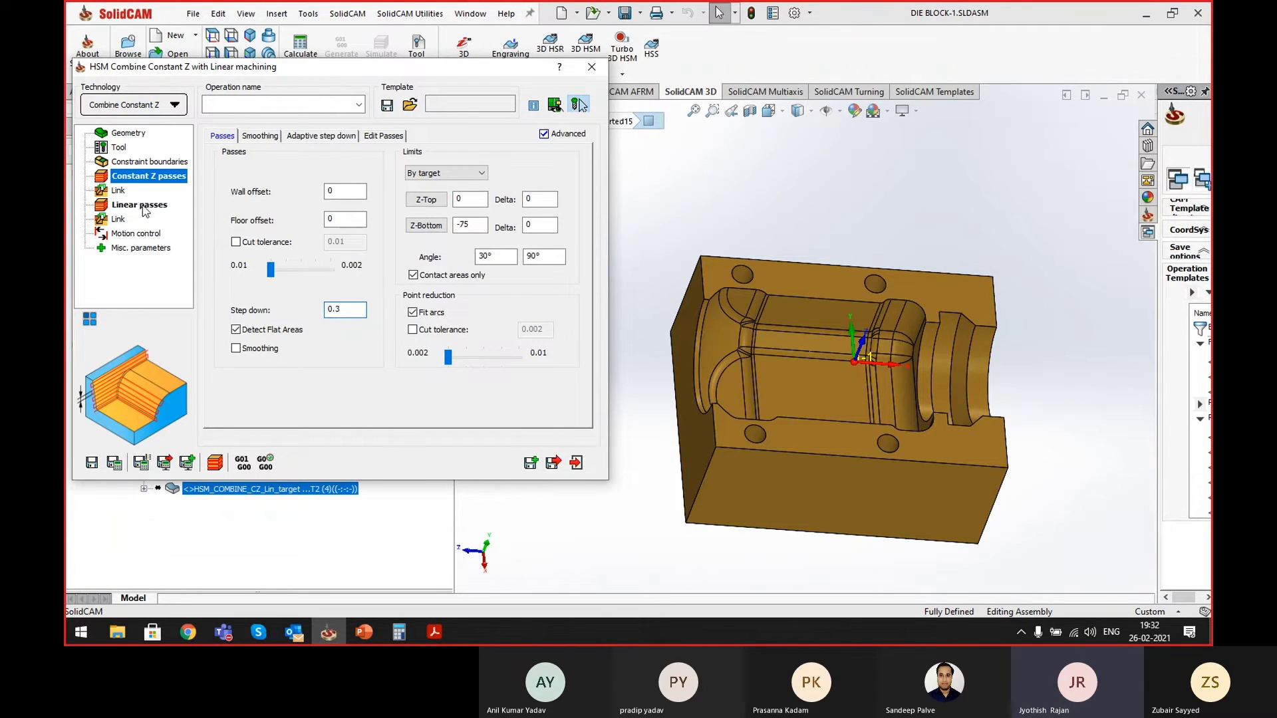
click(139, 205)
drag(351, 266, 282, 261)
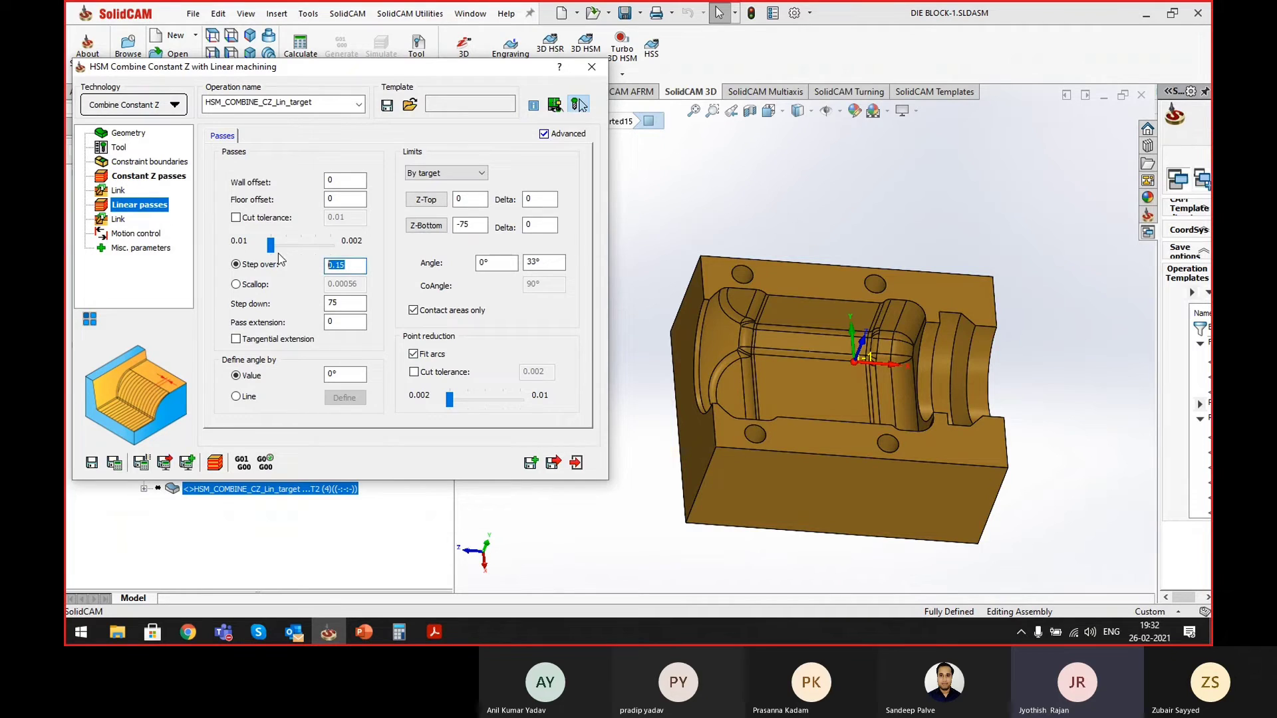
text(0.3)
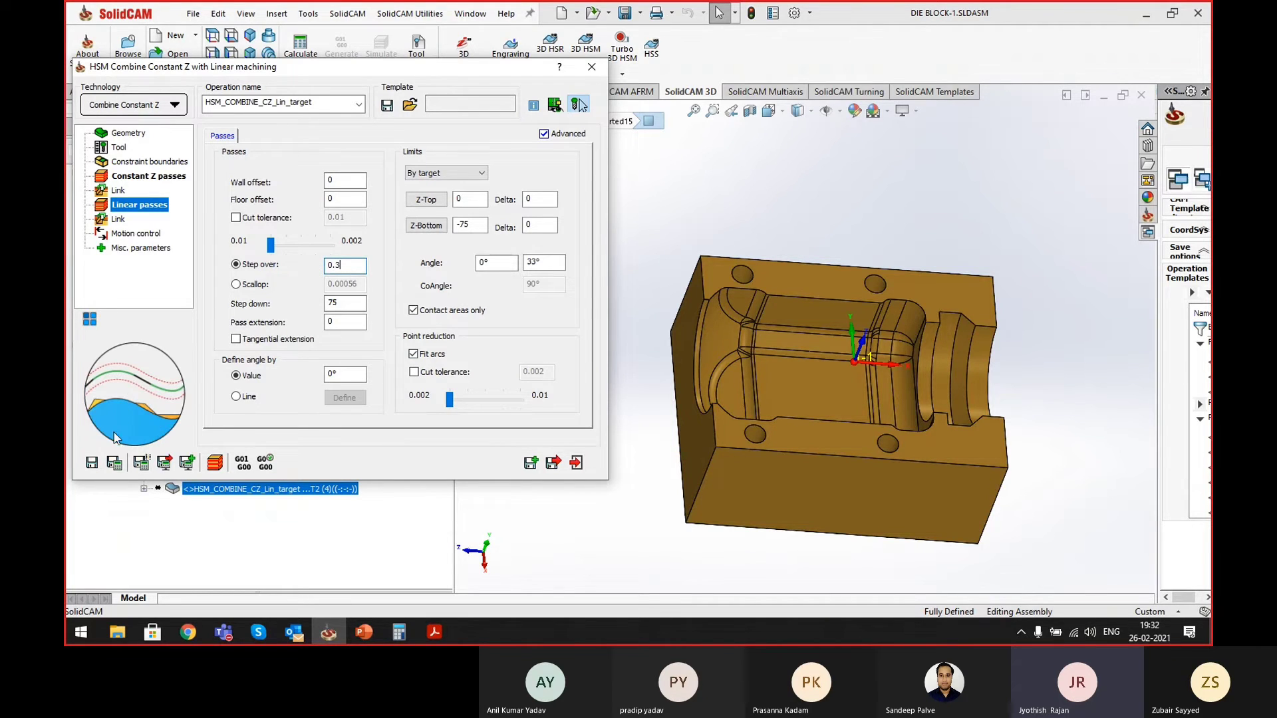
- Save and calculate the Combine Constant Z with Linear operation, letting the toolpath calculation run to completion
click(114, 463)
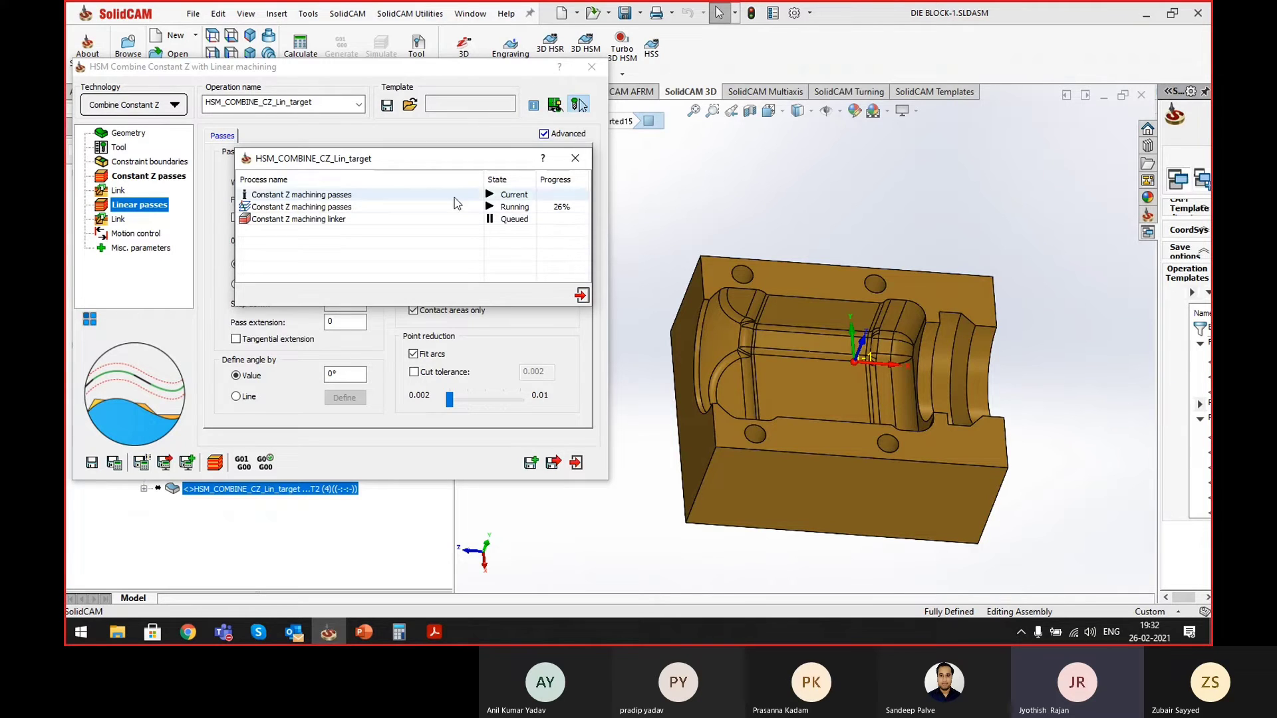
drag(386, 157, 608, 172)
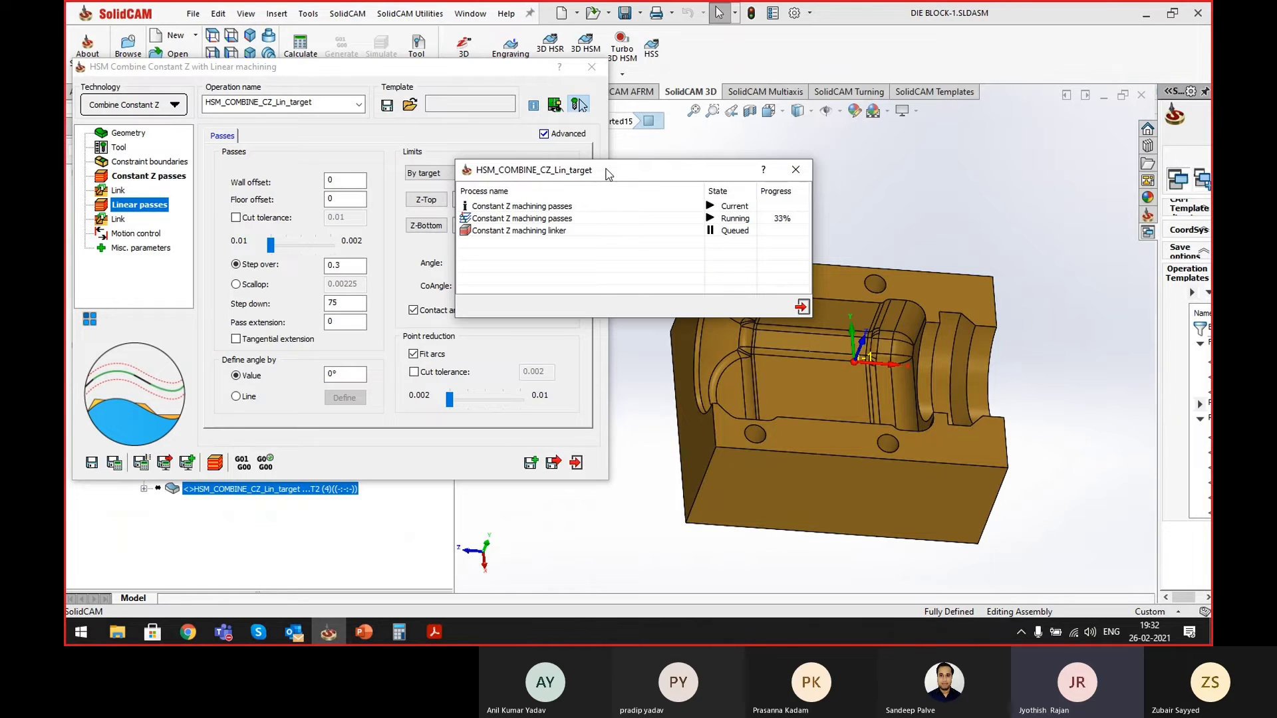
drag(608, 175, 560, 164)
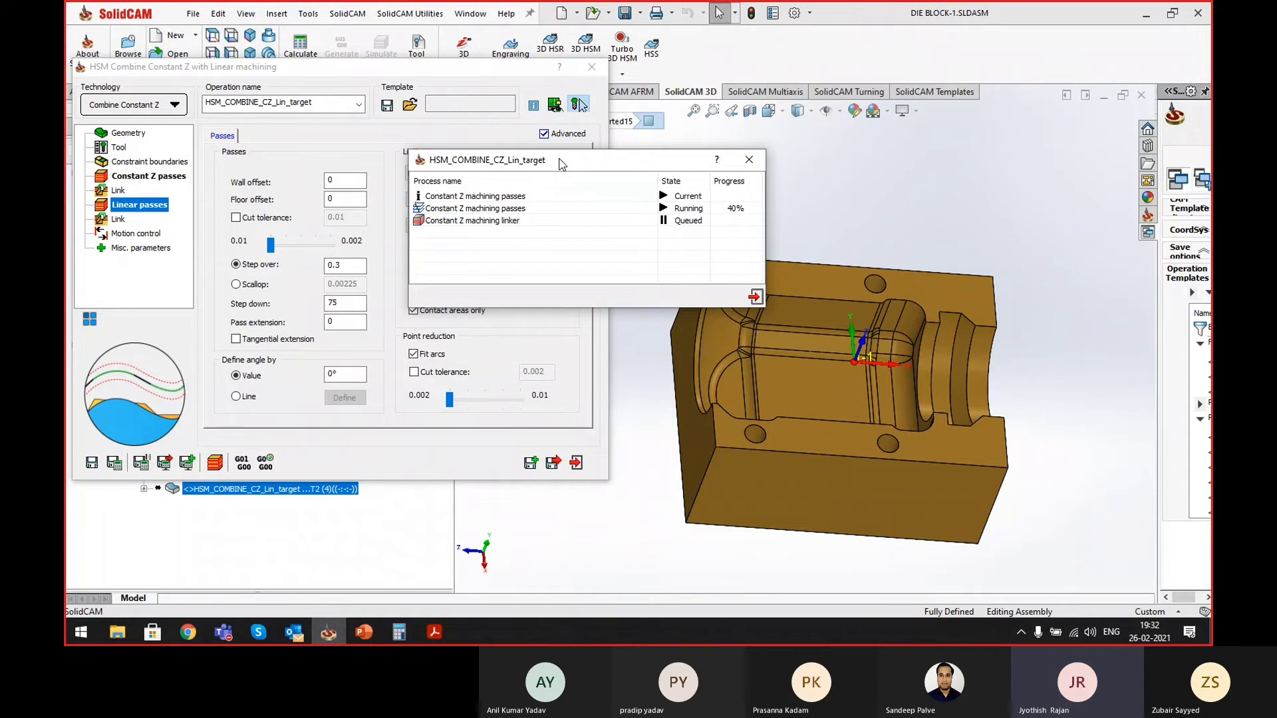
mouse_move(361, 640)
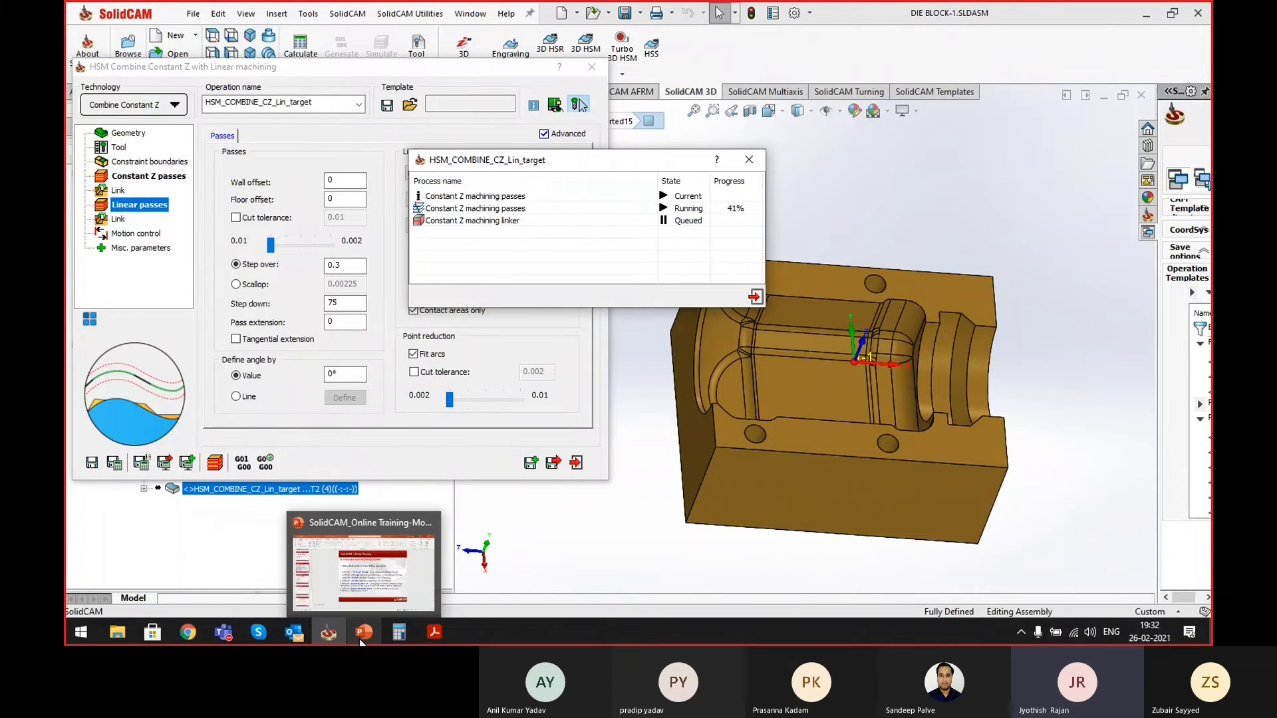
click(632, 630)
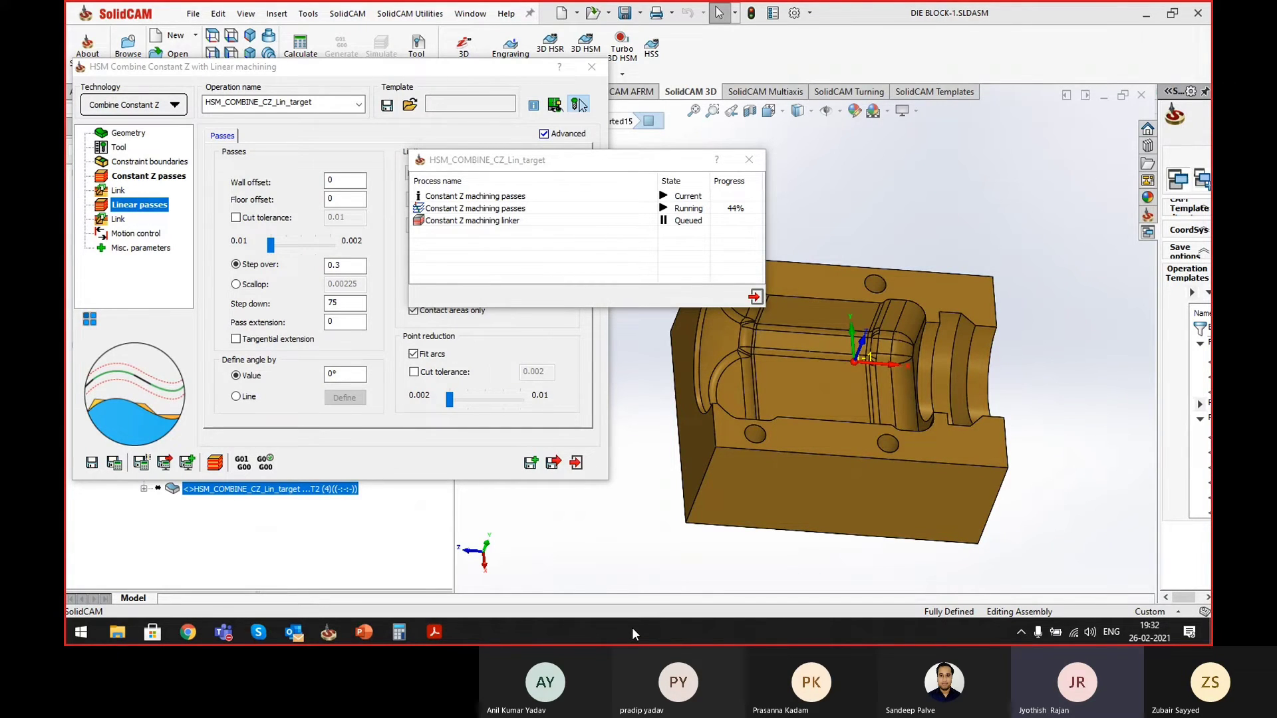
drag(600, 160, 560, 150)
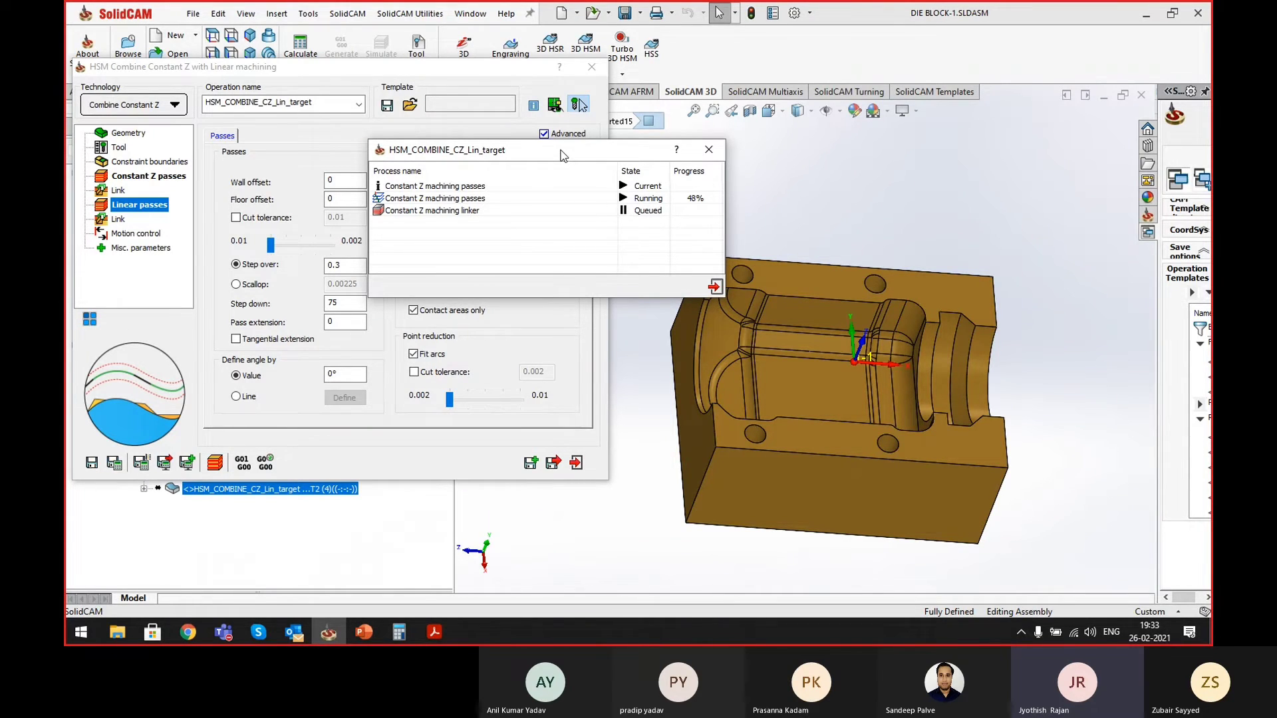
drag(549, 153, 530, 151)
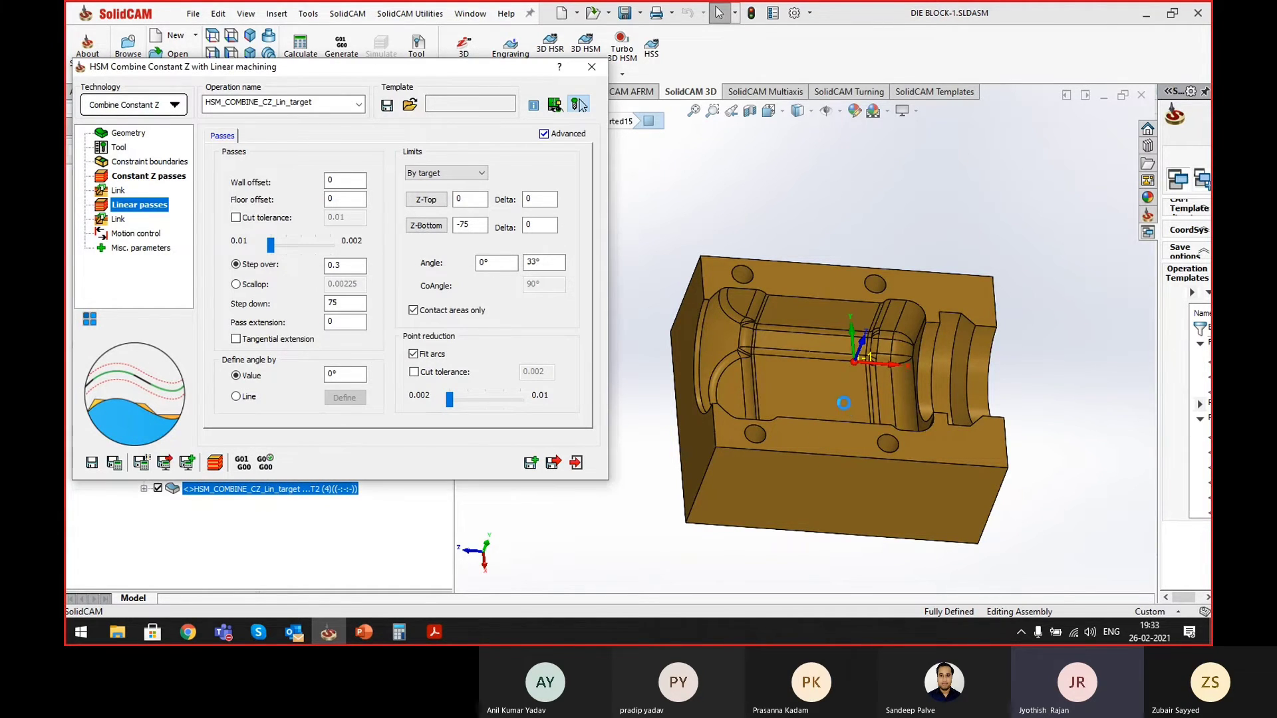
- Run the SolidVerify simulation of the calculated Combine Constant Z with Linear operation
mouse_move(844, 402)
middle_down()
mouse_move(816, 388)
mouse_move(850, 378)
middle_up()
scroll(817, 389, down, 3)
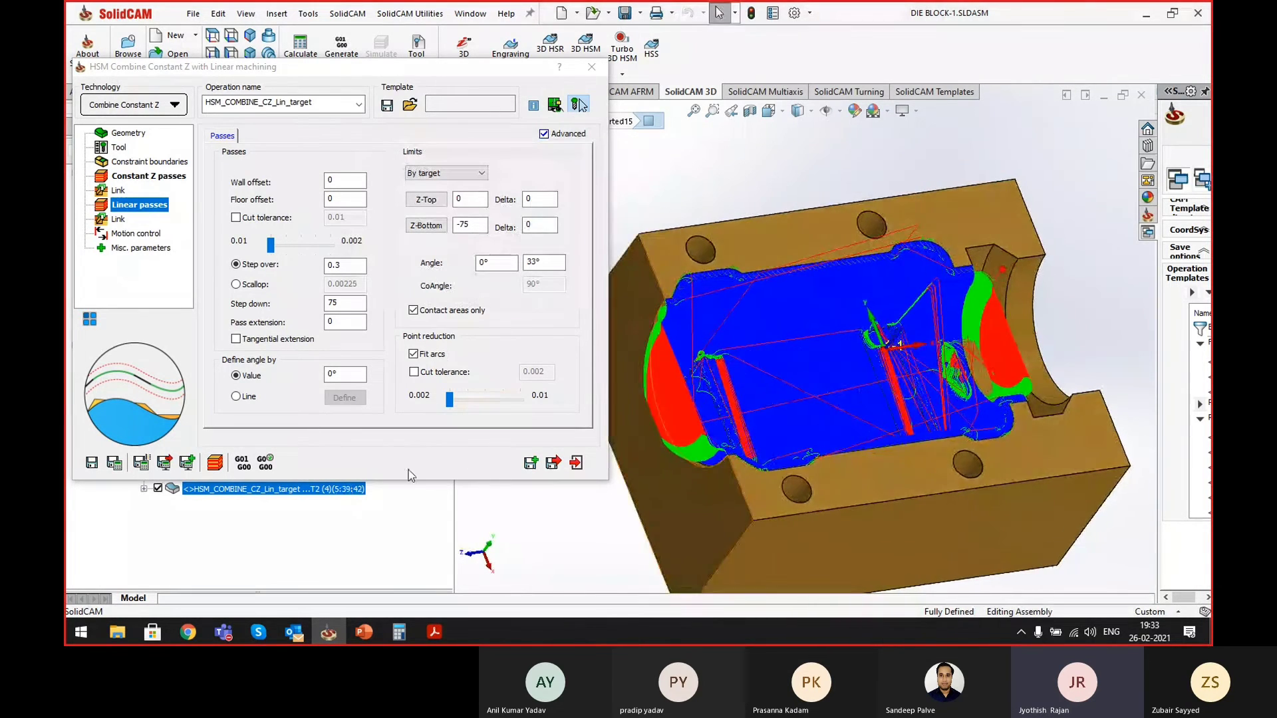
click(219, 468)
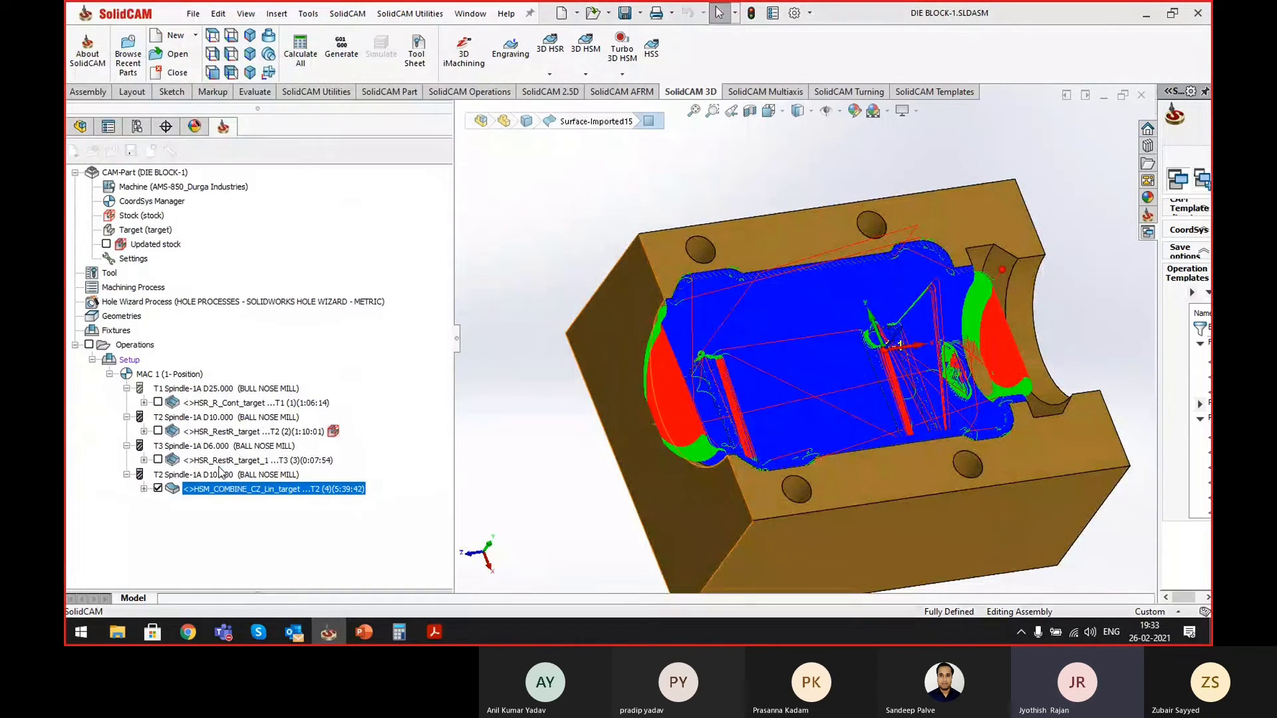
click(230, 176)
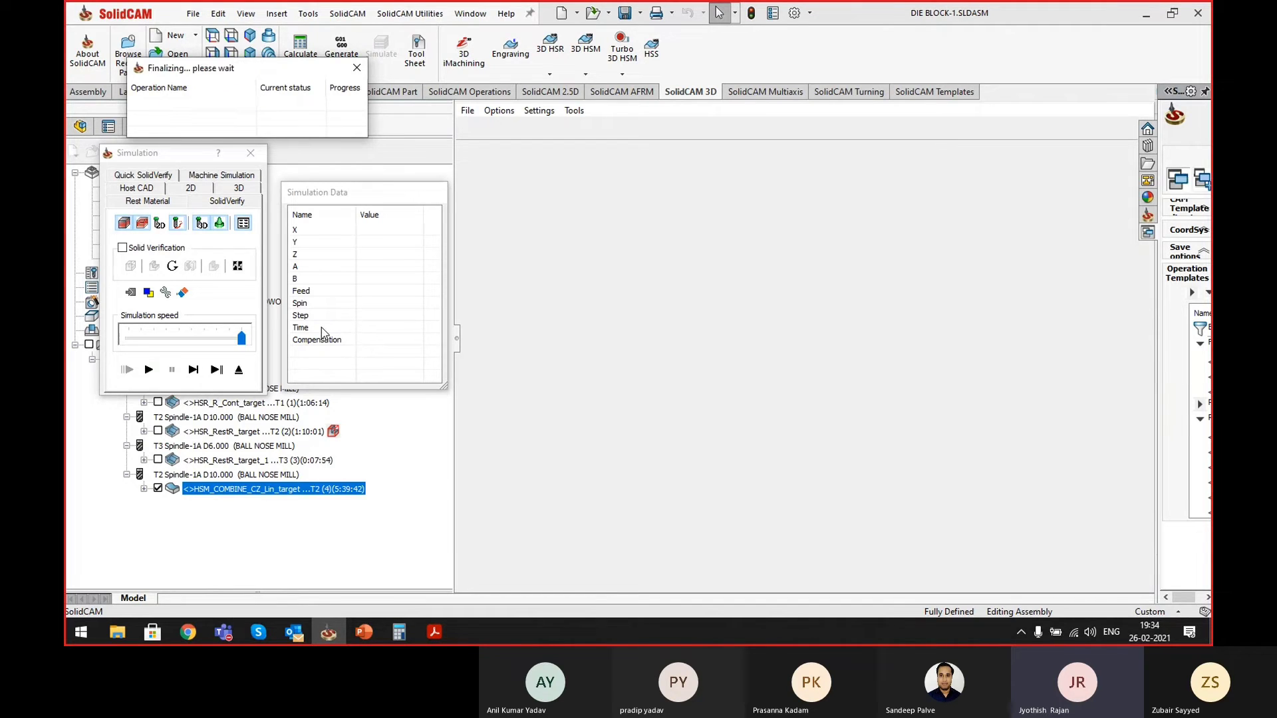
click(149, 370)
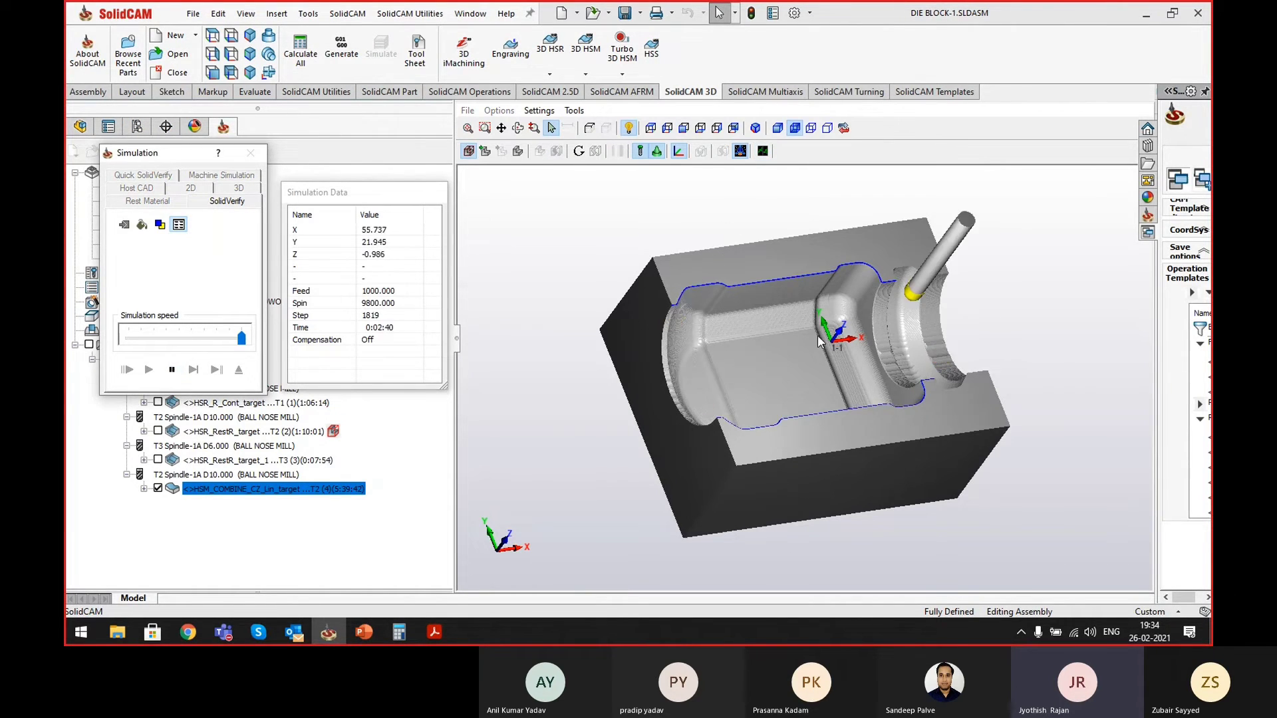
- Watch the SolidVerify cutting simulation from several angles, examining the Constant Z passes along the cavity walls and both curved ends
scroll(817, 335, up, 2)
middle_drag(817, 335, 812, 309)
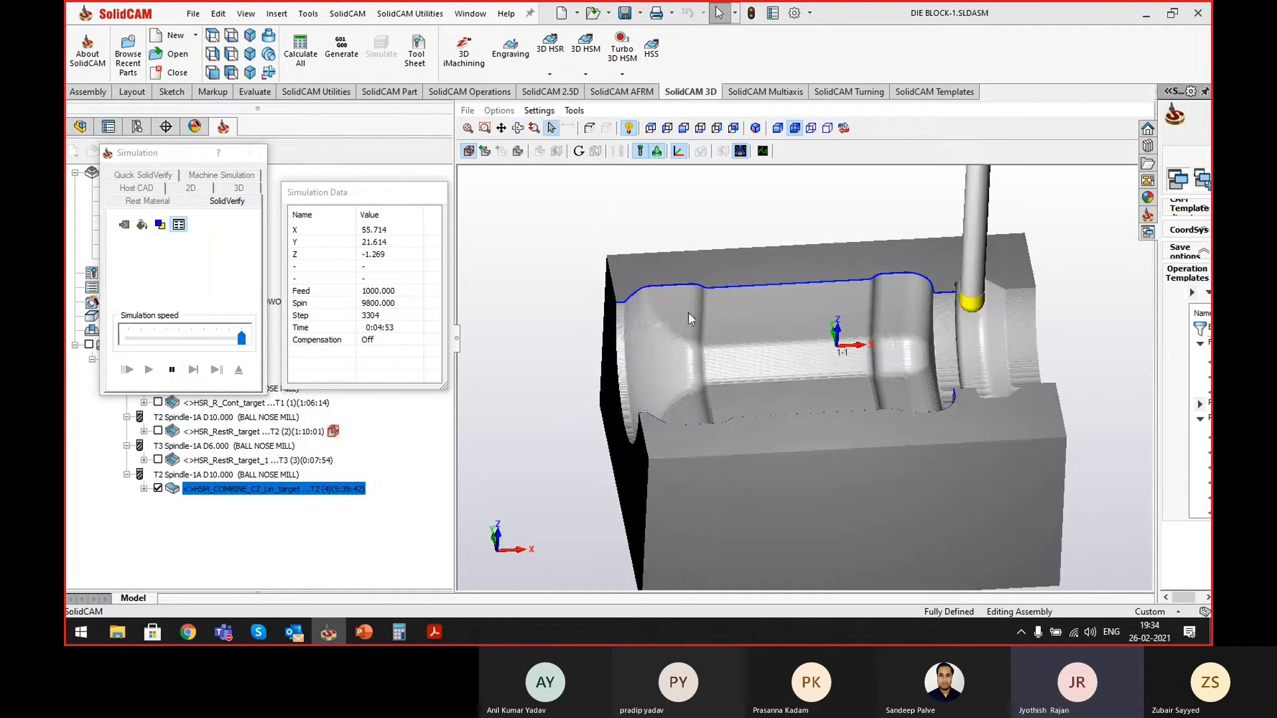
middle_drag(668, 334, 823, 315)
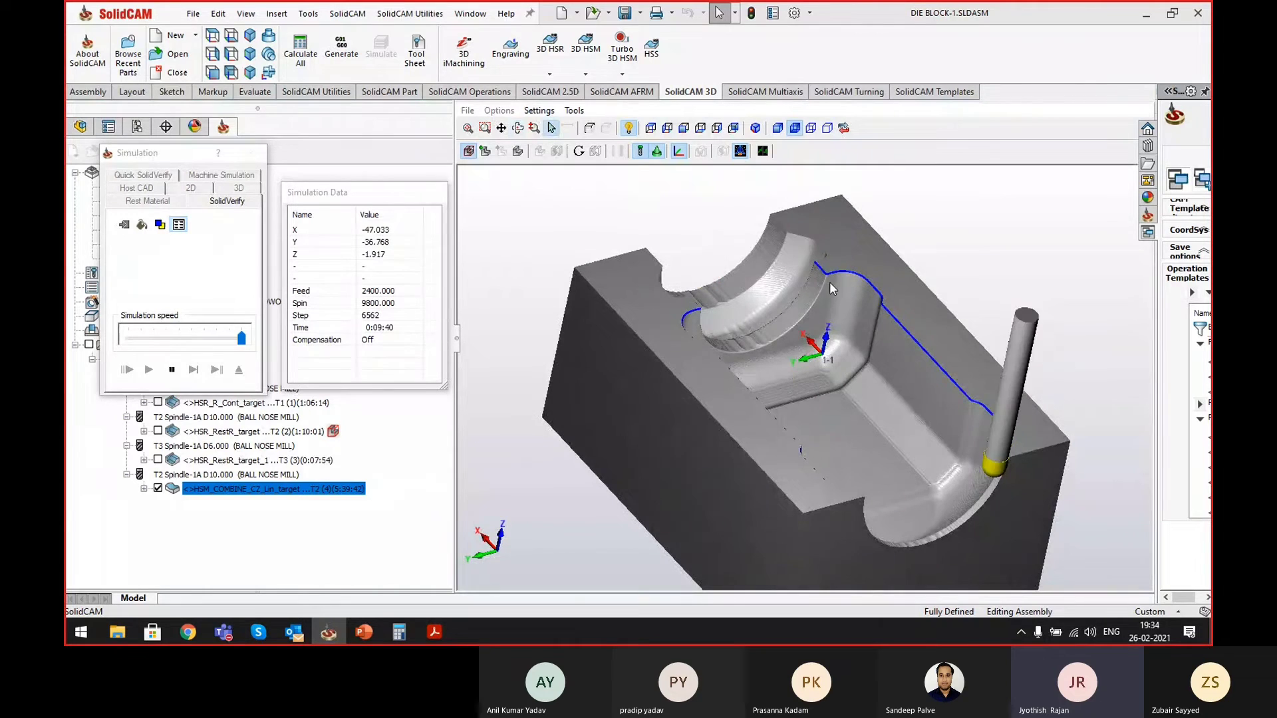
middle_drag(887, 383, 878, 383)
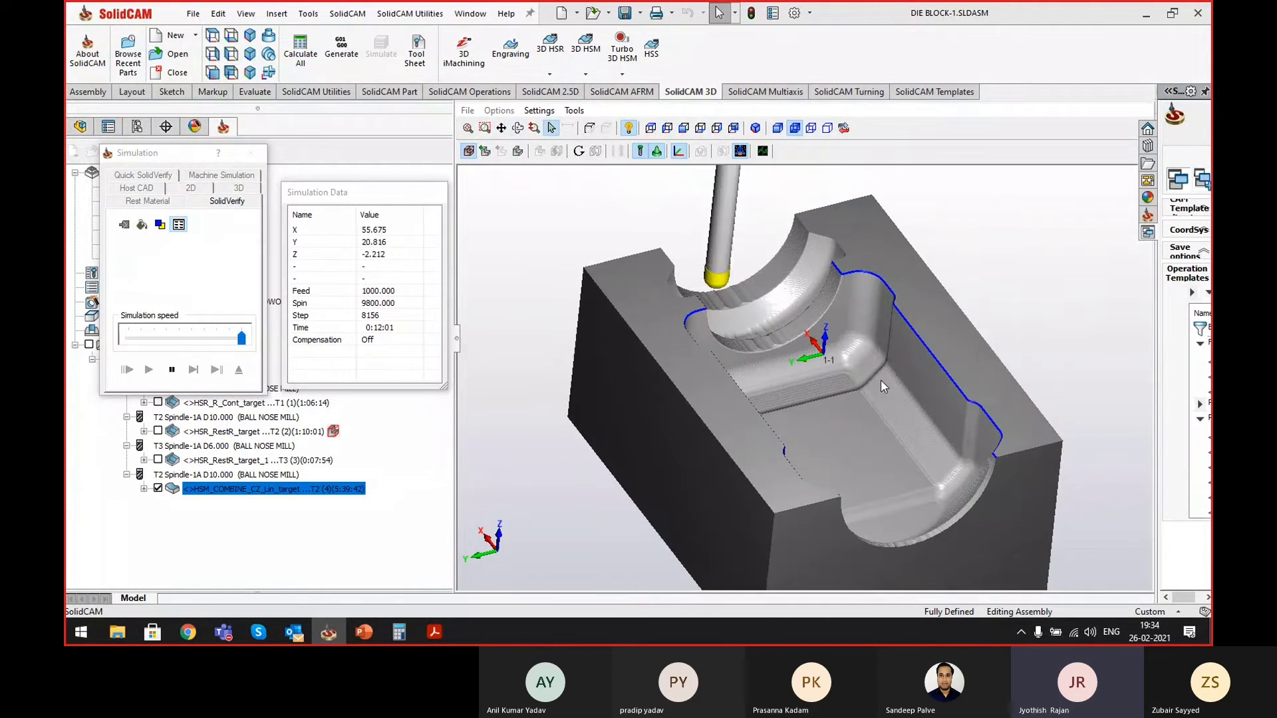
scroll(928, 426, up, 5)
scroll(929, 426, down, 3)
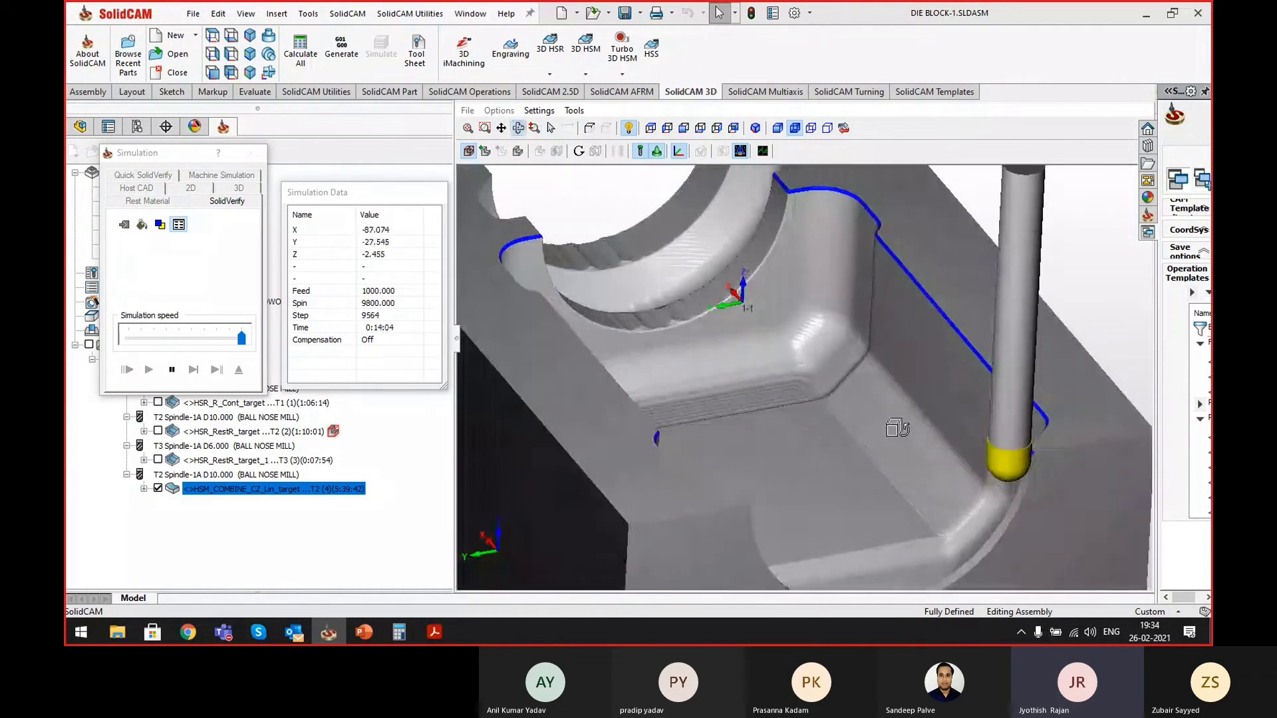
scroll(898, 427, down, 3)
middle_drag(892, 428, 811, 409)
middle_drag(800, 401, 843, 270)
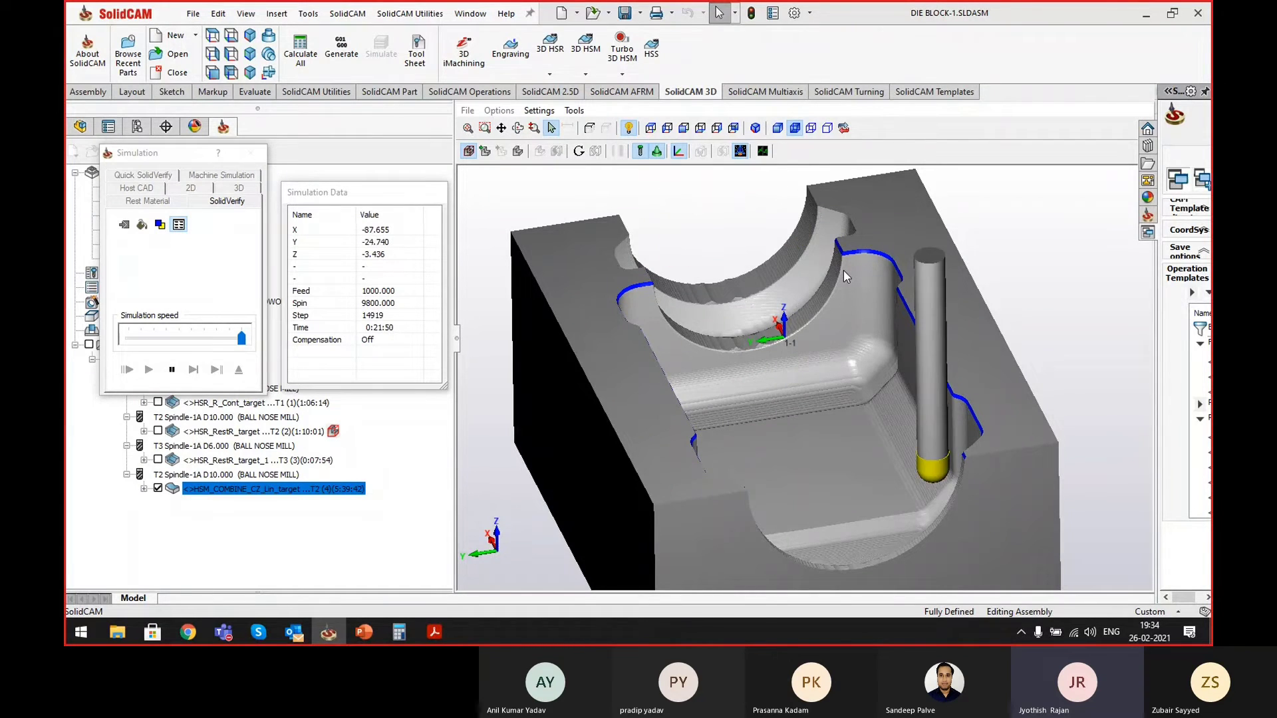
middle_drag(874, 330, 864, 362)
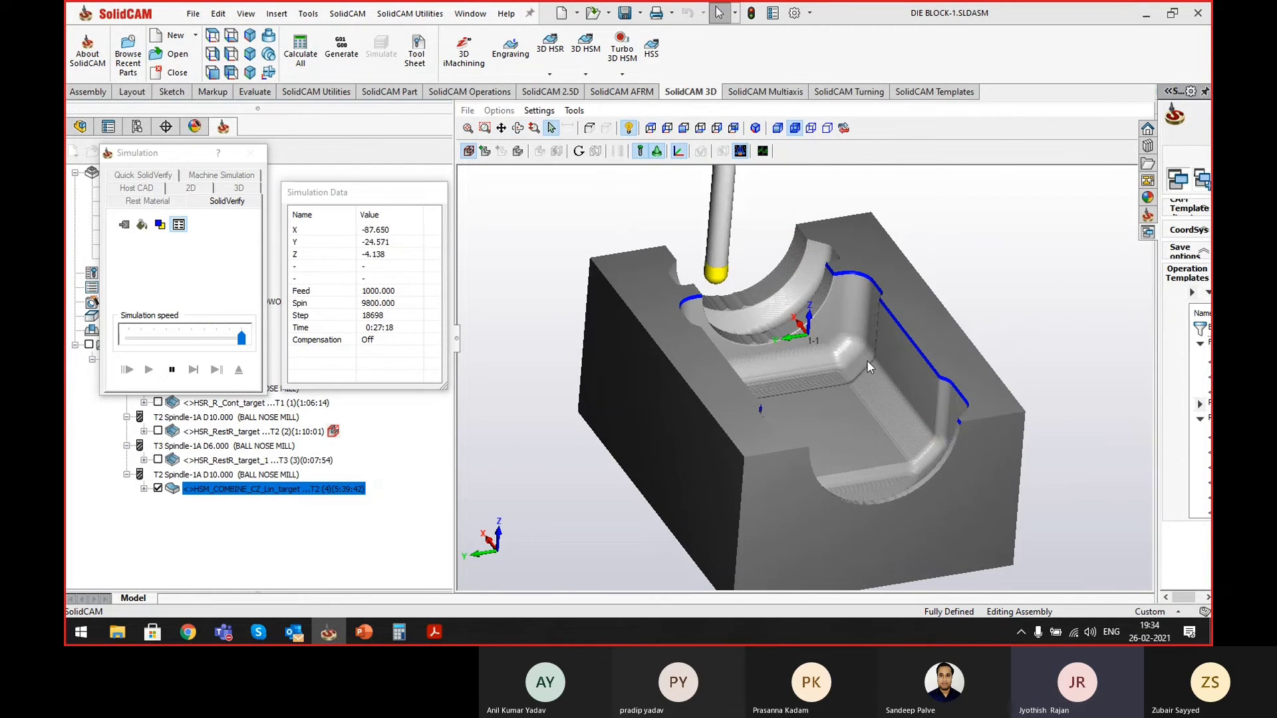
middle_drag(866, 359, 848, 382)
scroll(852, 382, up, 2)
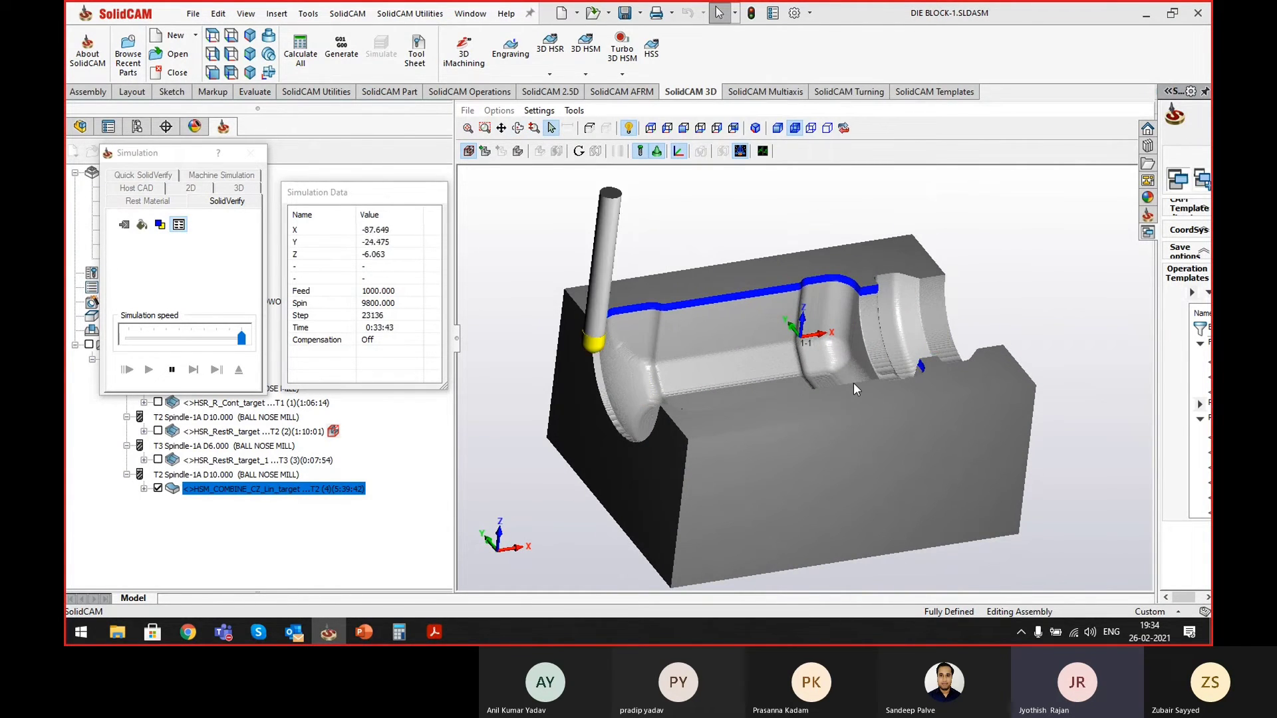
scroll(814, 368, up, 2)
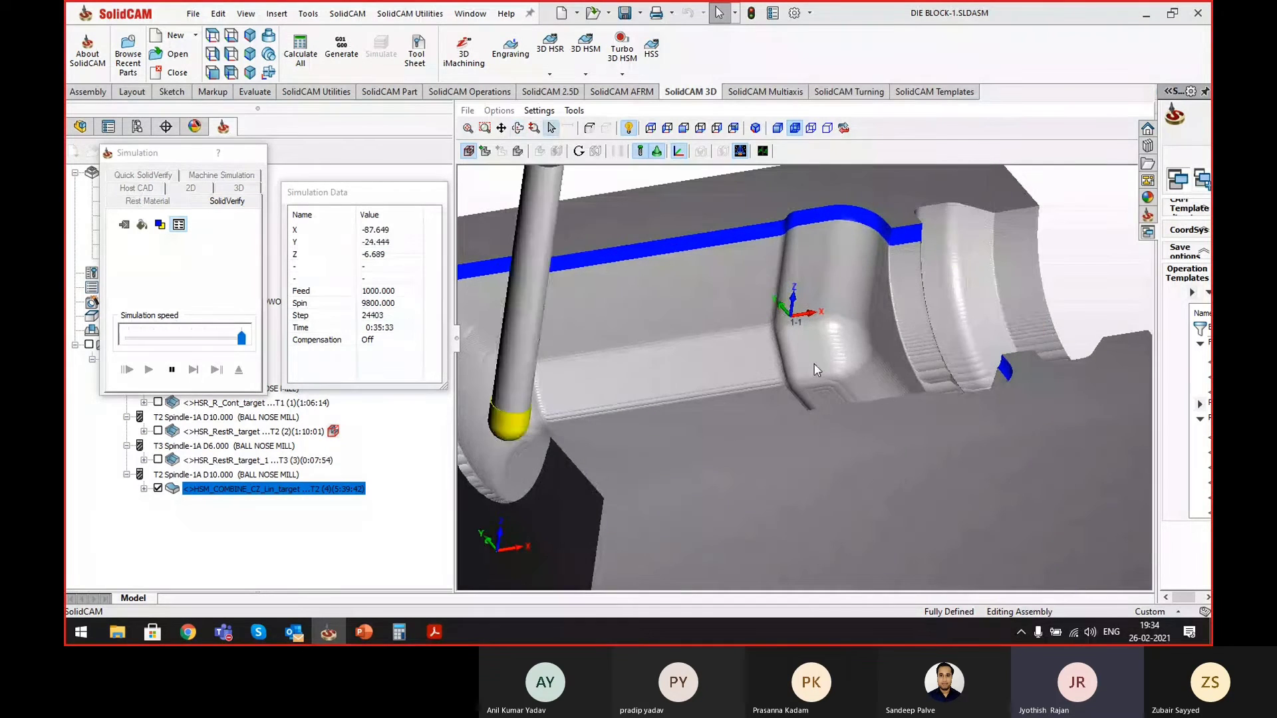
scroll(815, 366, down, 3)
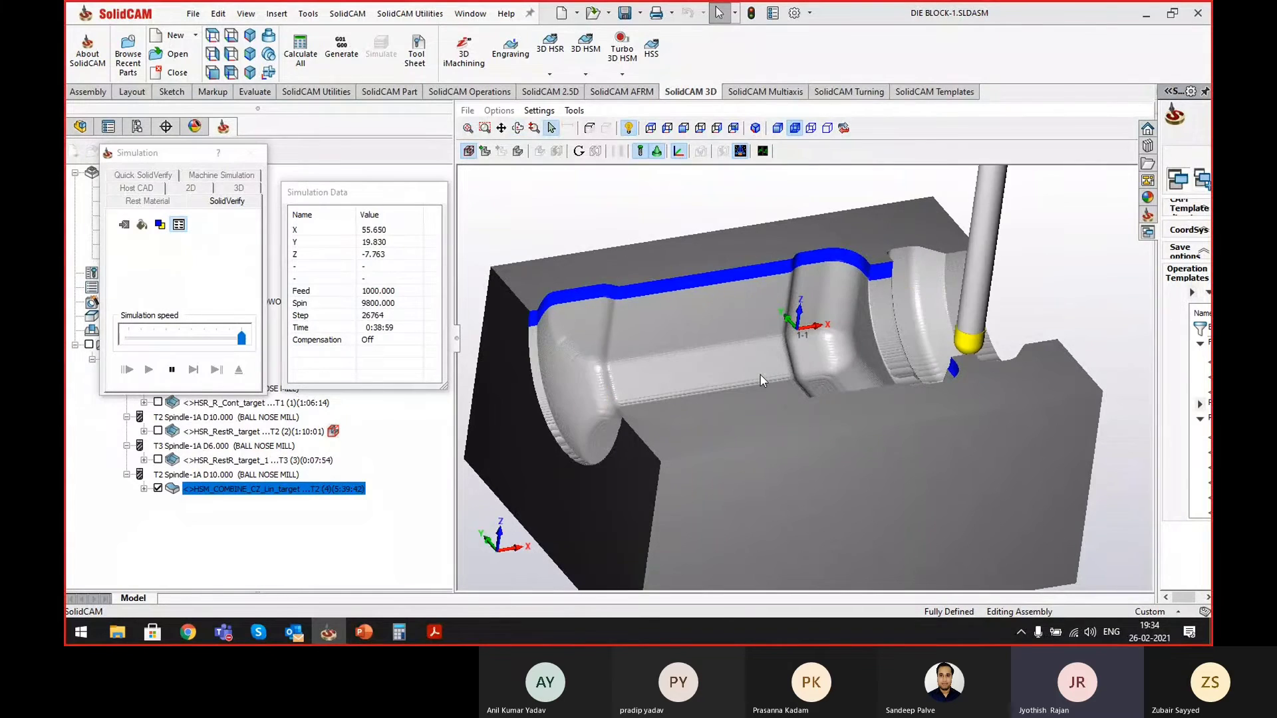
middle_drag(760, 374, 754, 334)
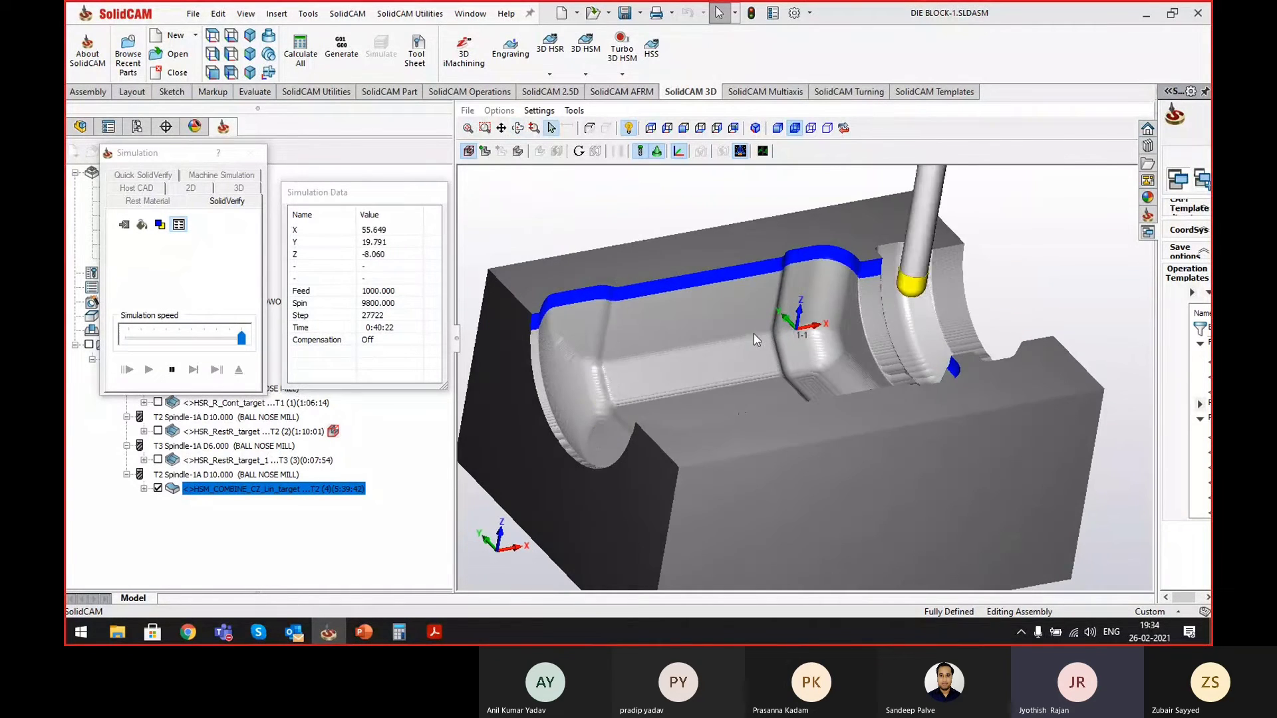
scroll(753, 334, down, 4)
scroll(789, 407, up, 3)
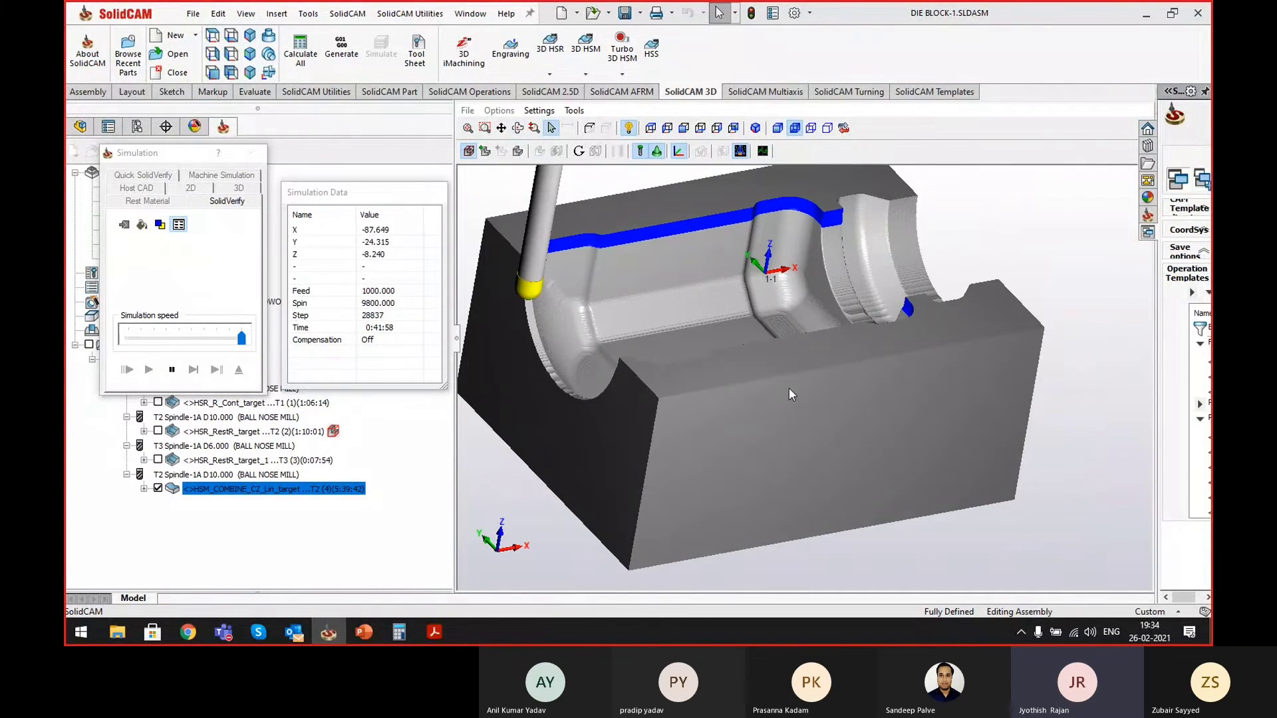
middle_drag(789, 388, 798, 385)
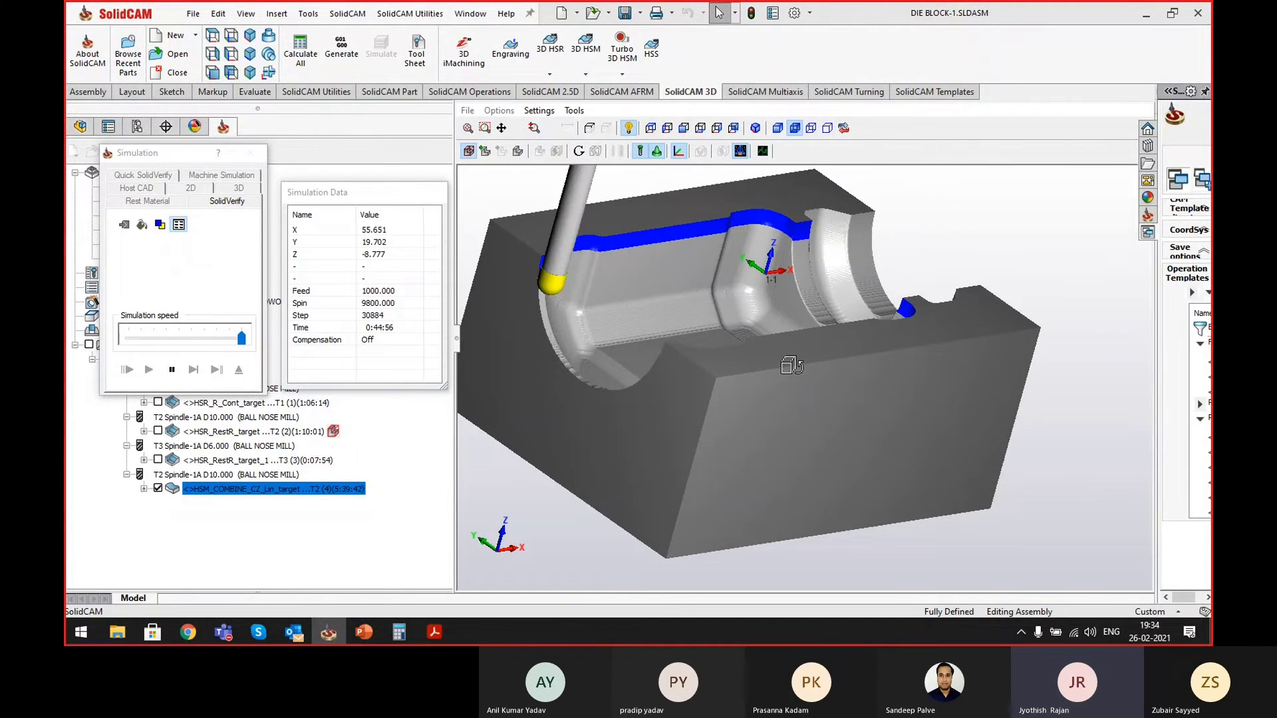
middle_drag(787, 365, 817, 410)
scroll(775, 370, up, 4)
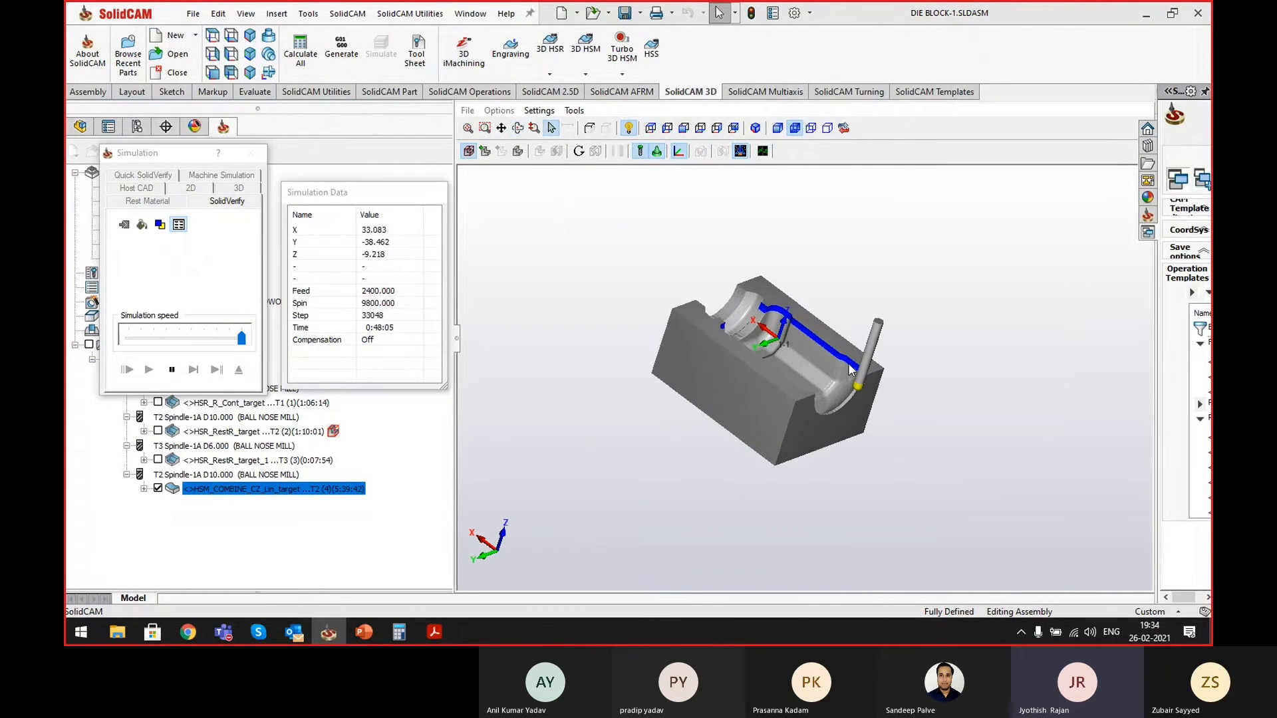
scroll(851, 370, down, 2)
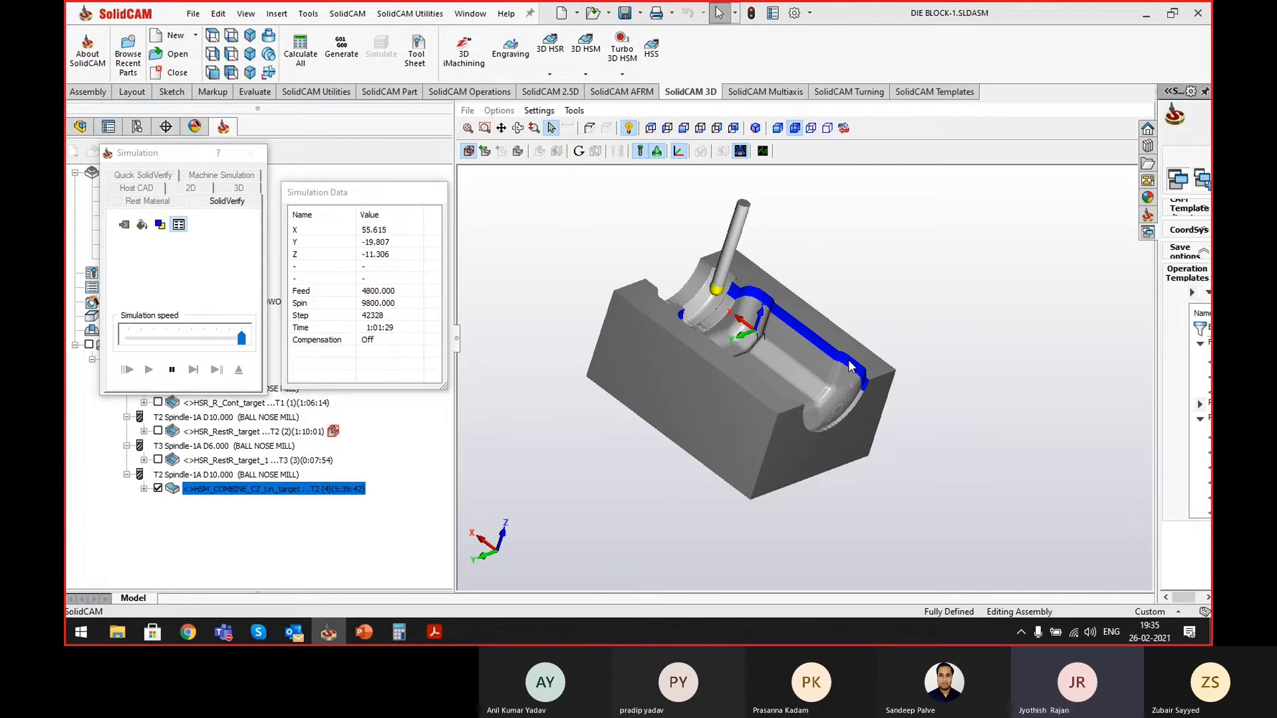
middle_drag(820, 393, 722, 403)
scroll(635, 380, up, 3)
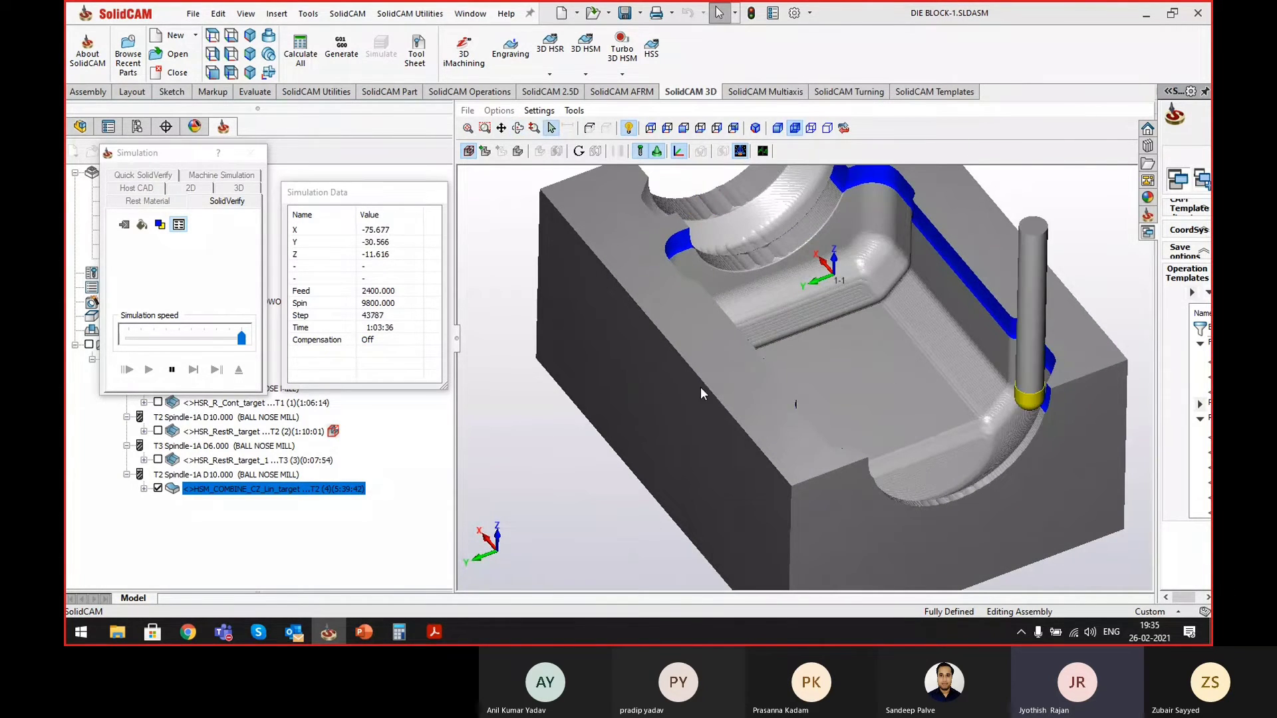
scroll(713, 387, down, 2)
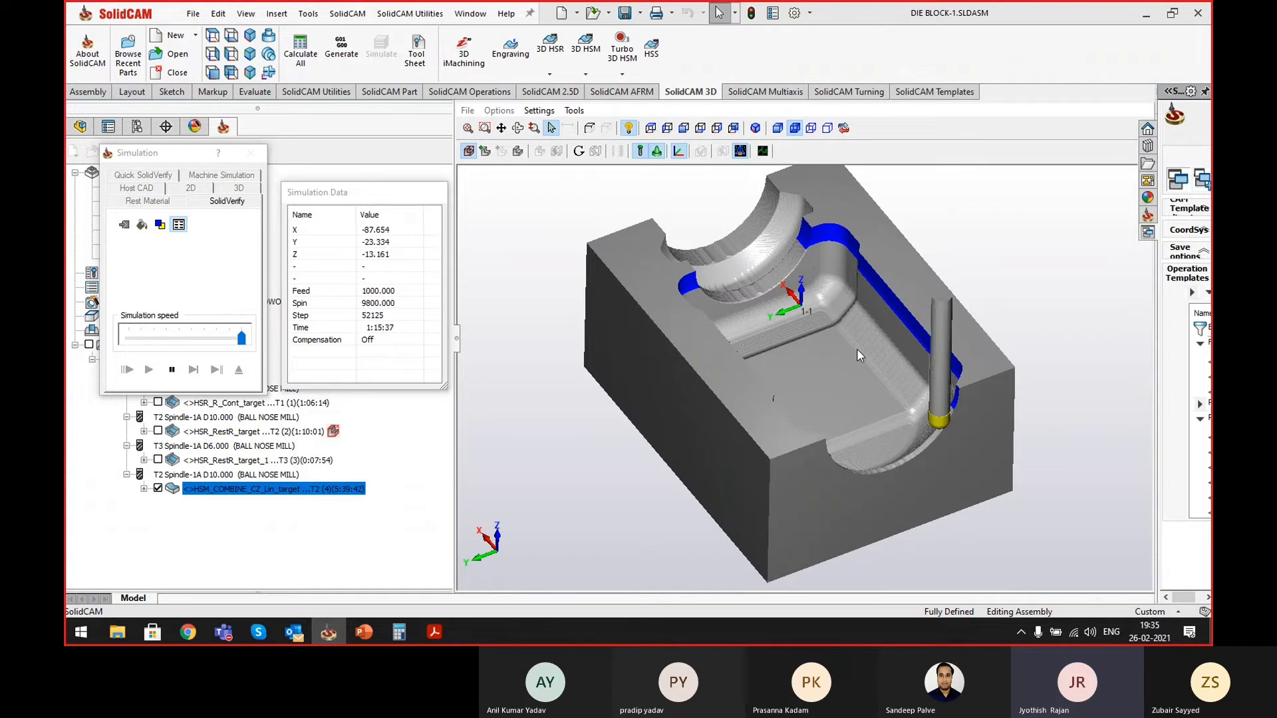
middle_drag(856, 348, 819, 372)
scroll(817, 359, up, 2)
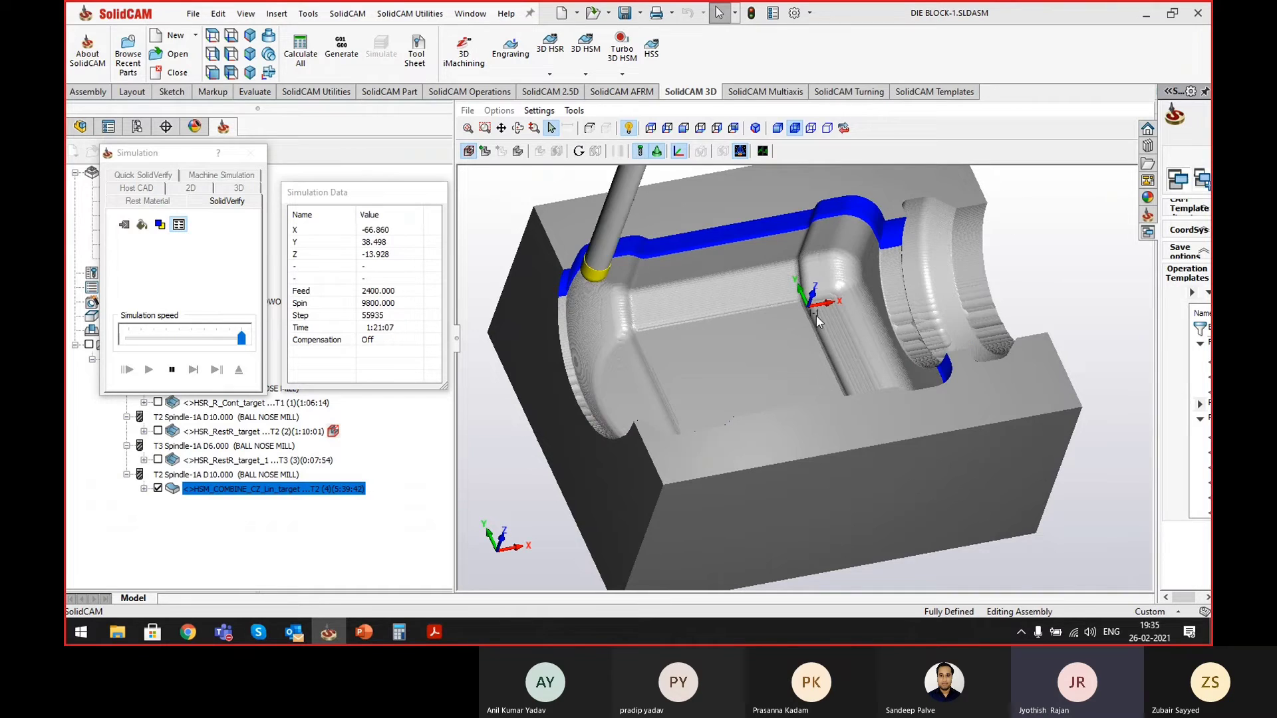
scroll(719, 310, down, 3)
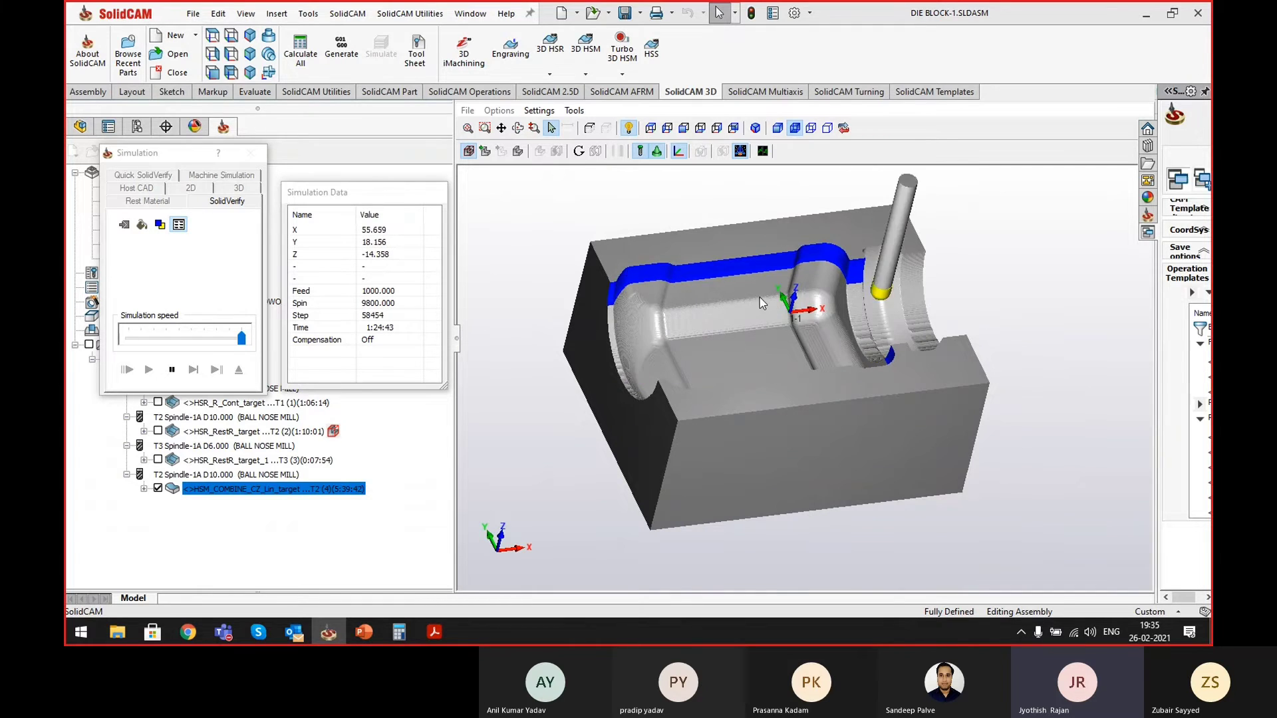
middle_drag(760, 298, 716, 308)
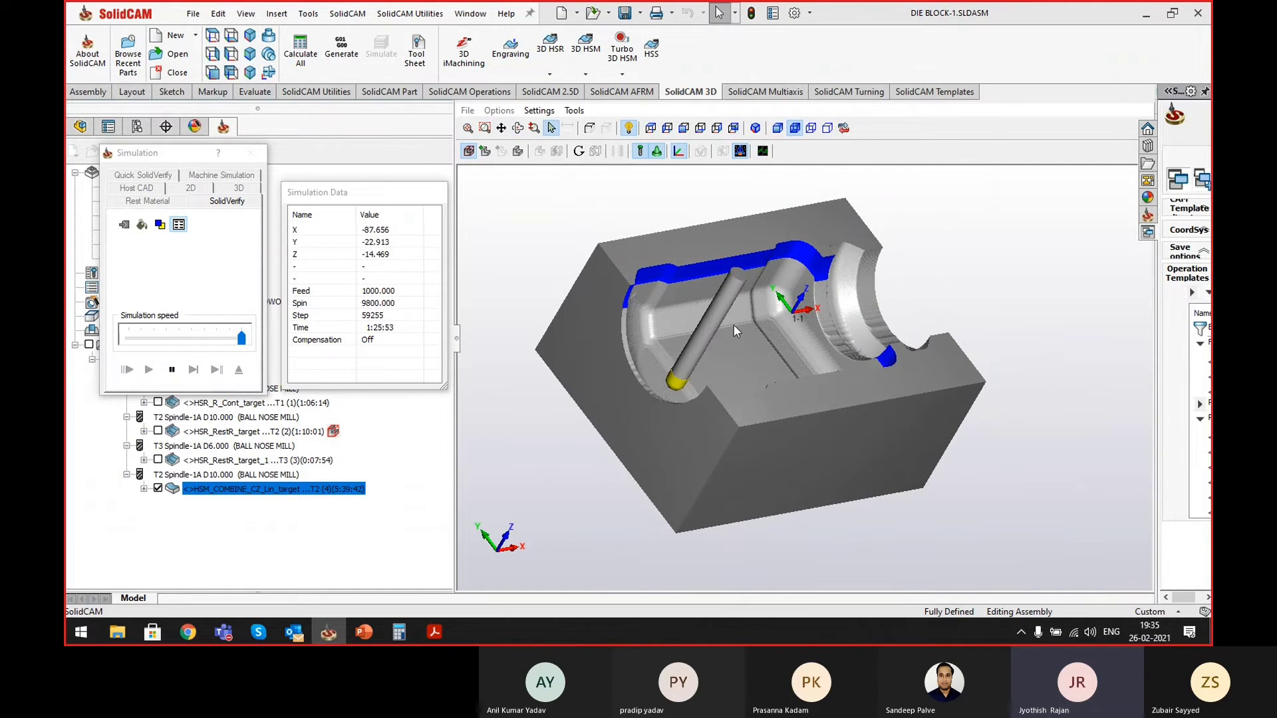
scroll(728, 286, up, 2)
scroll(728, 286, up, 2)
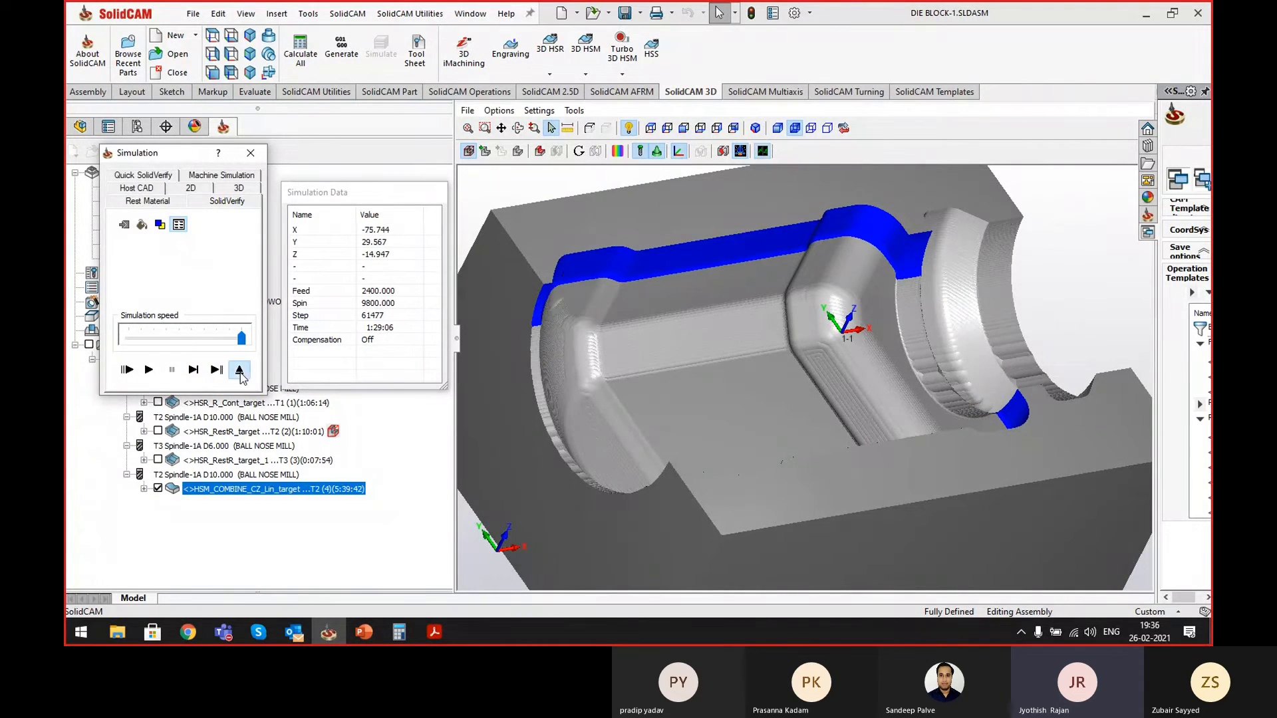
- Exit the simulation and close the Combine Constant Z with Linear operation
click(239, 370)
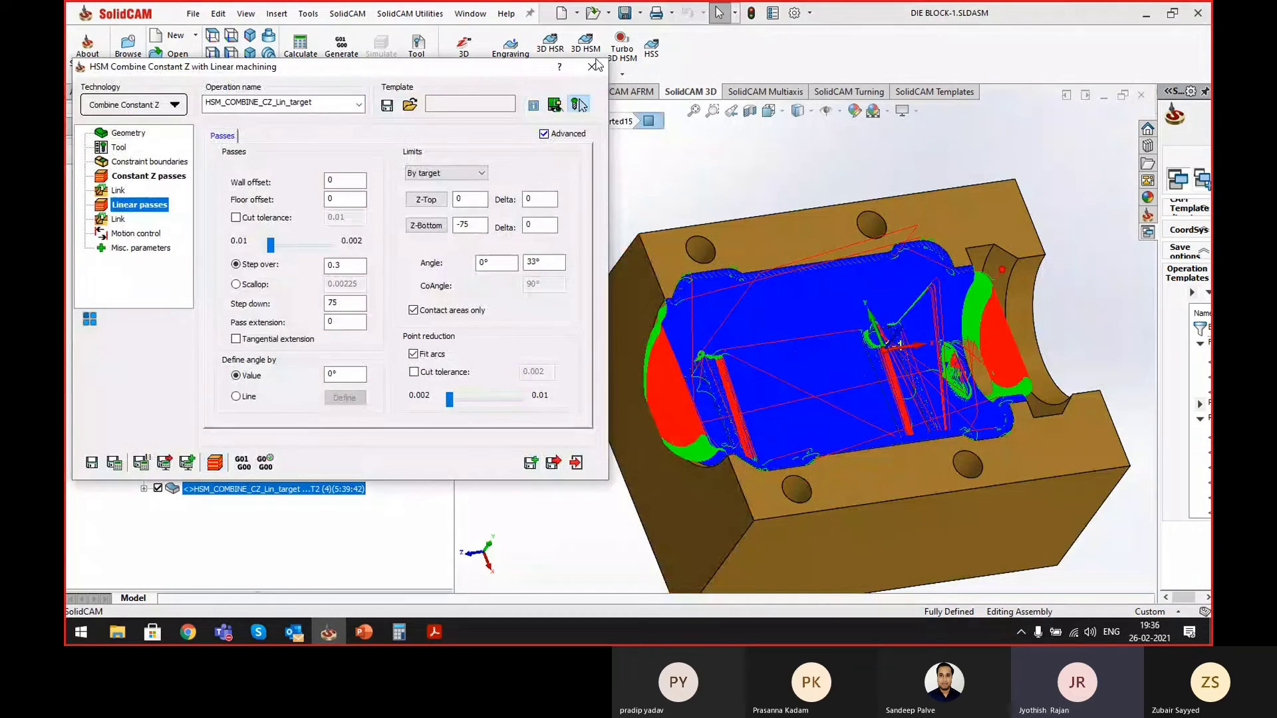
click(592, 66)
- Check the Combine Constant Z with Linear toolpath on the die block and leave its display turned off
click(158, 489)
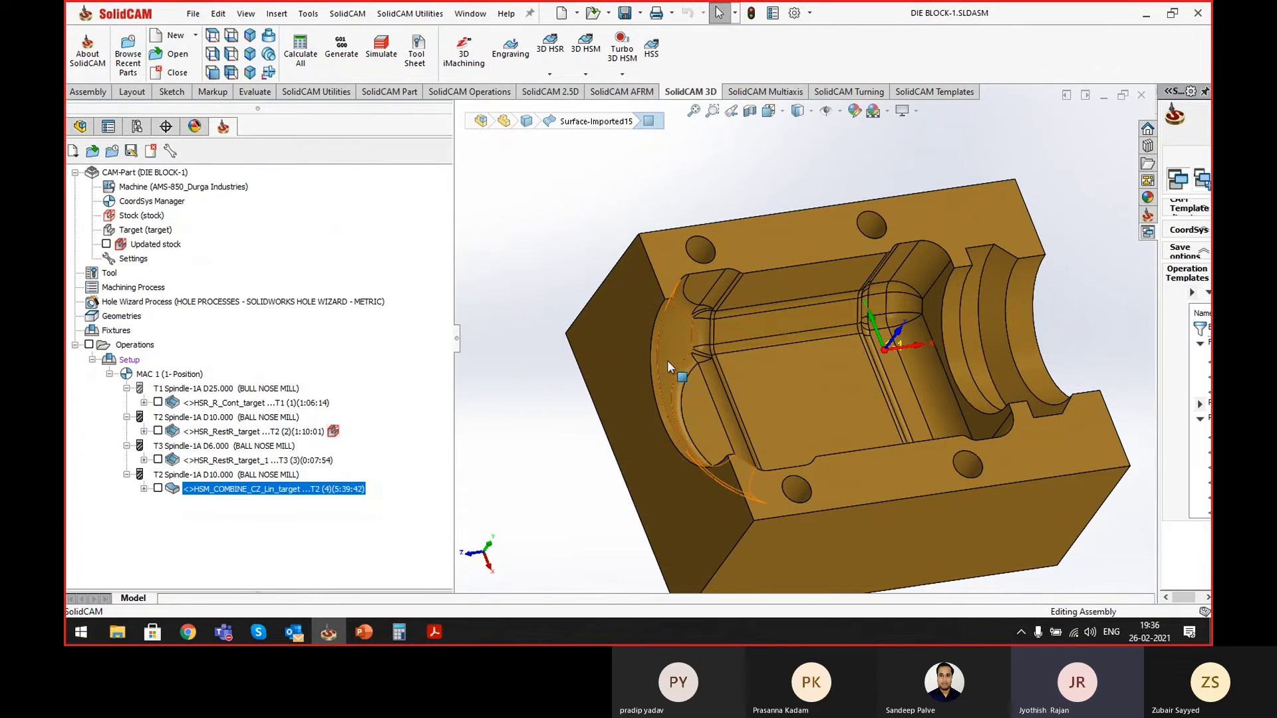
click(158, 489)
click(157, 489)
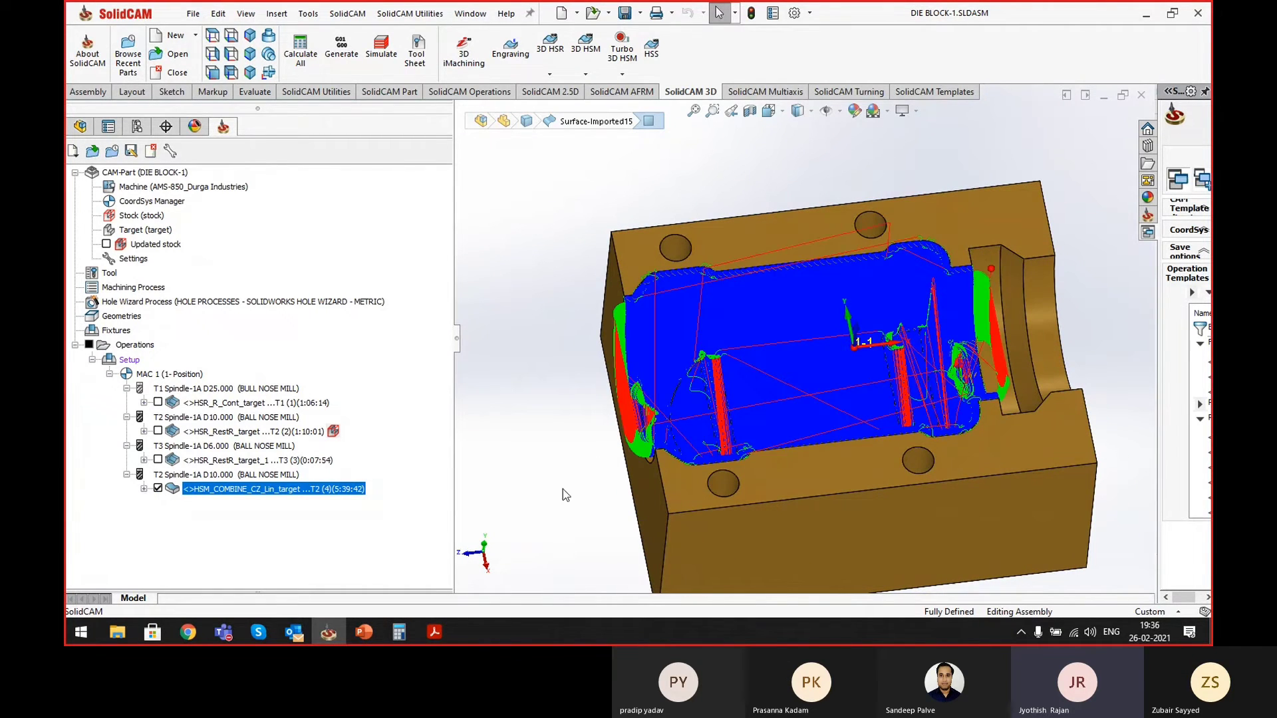
middle_drag(899, 409, 935, 384)
click(157, 489)
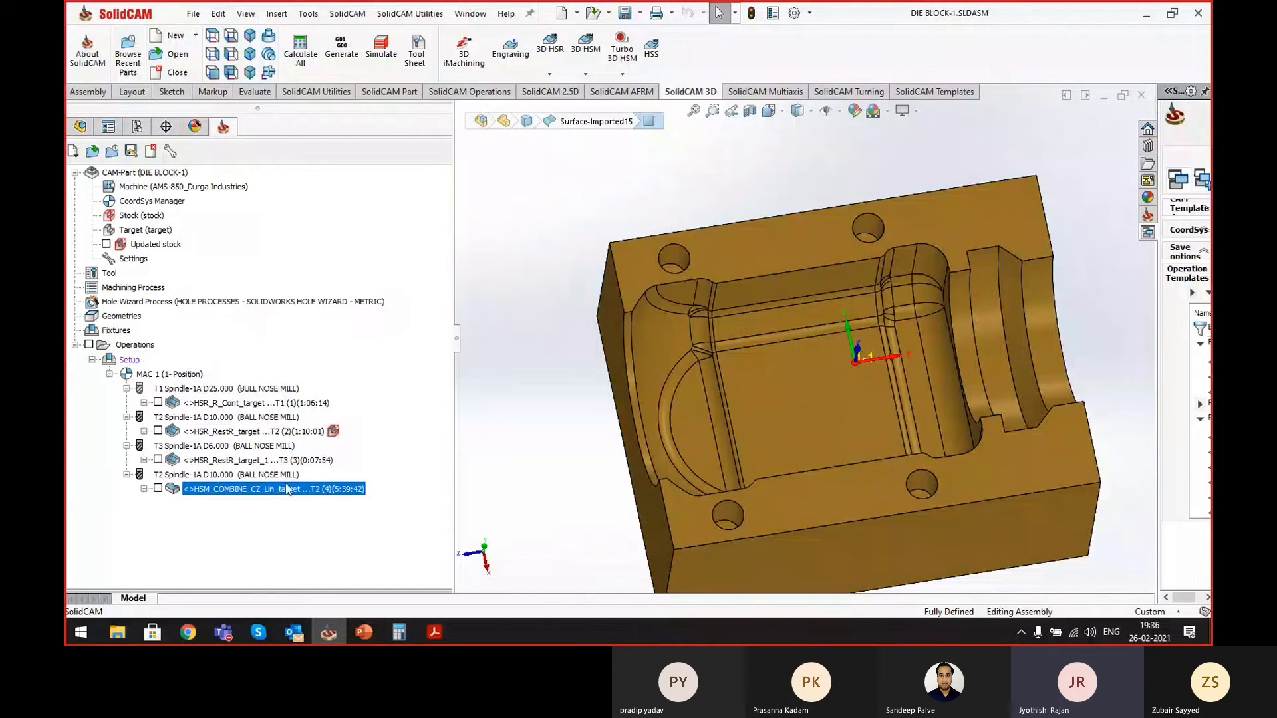
- Inspect the semicircular faces at the open end of the die cavity, highlighting the outermost one and clearing the selection
scroll(1024, 359, down, 5)
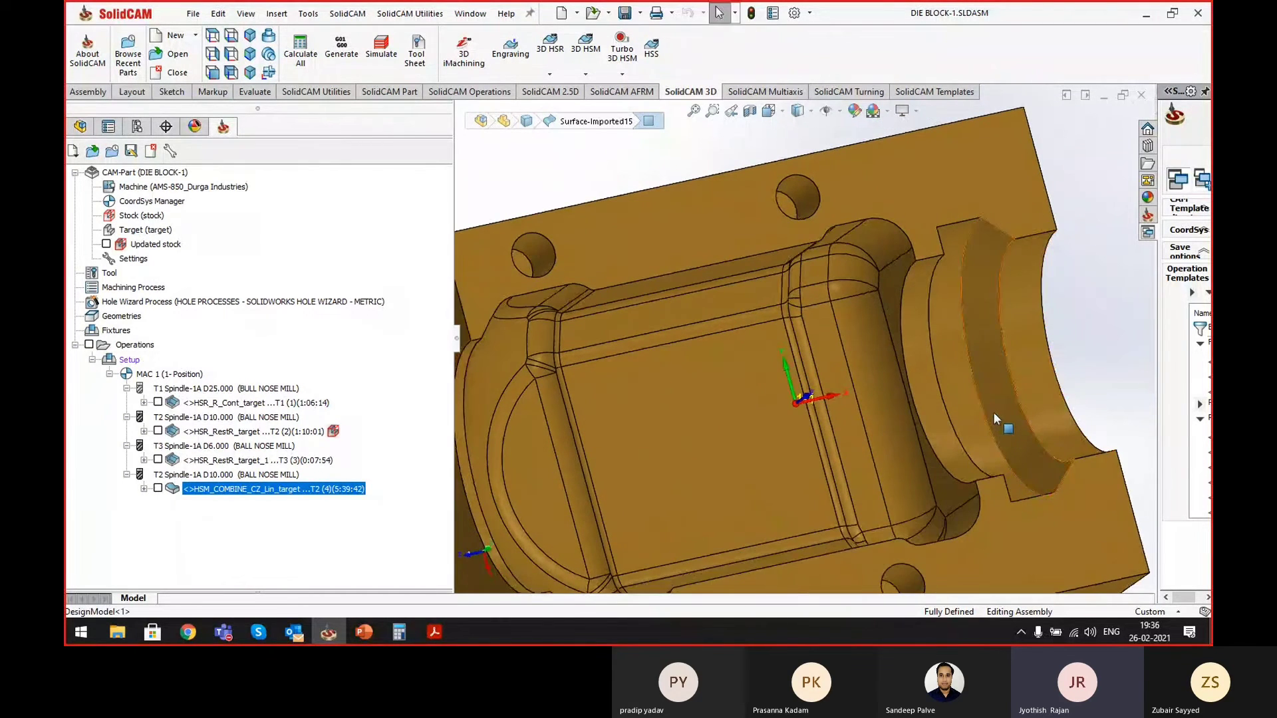
middle_drag(993, 413, 1032, 322)
click(1028, 329)
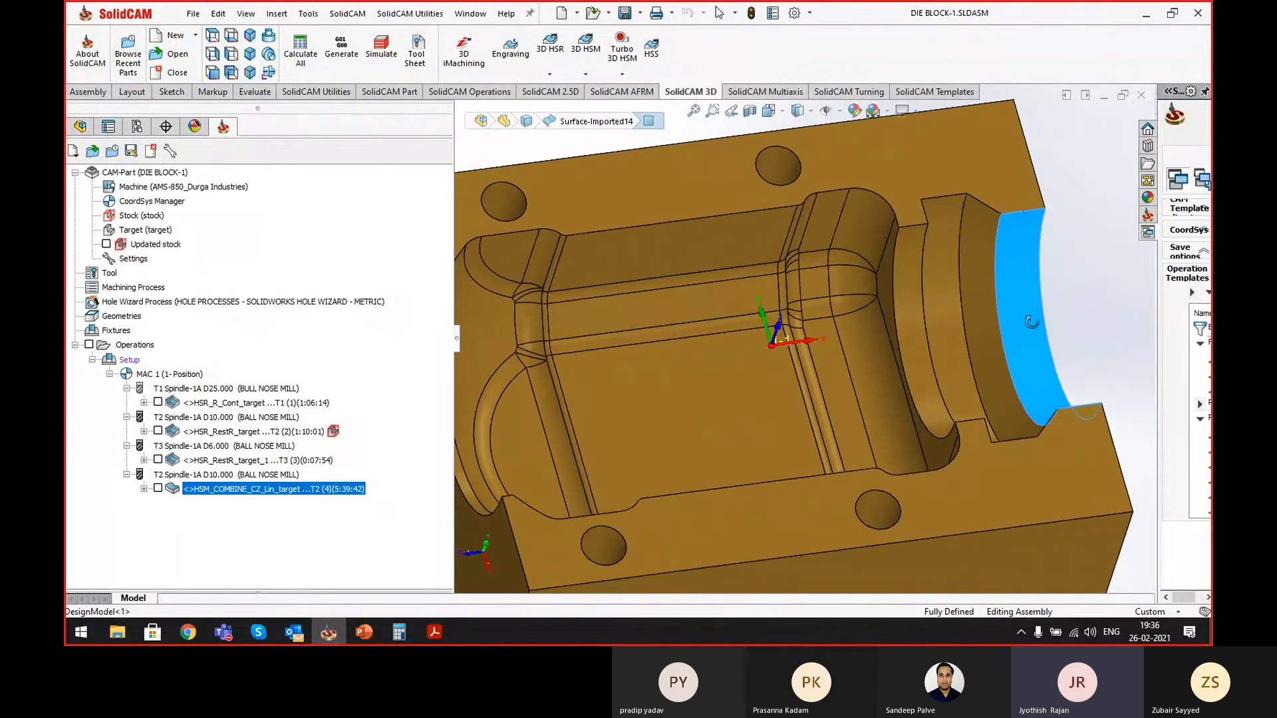
click(1013, 274)
click(1029, 302)
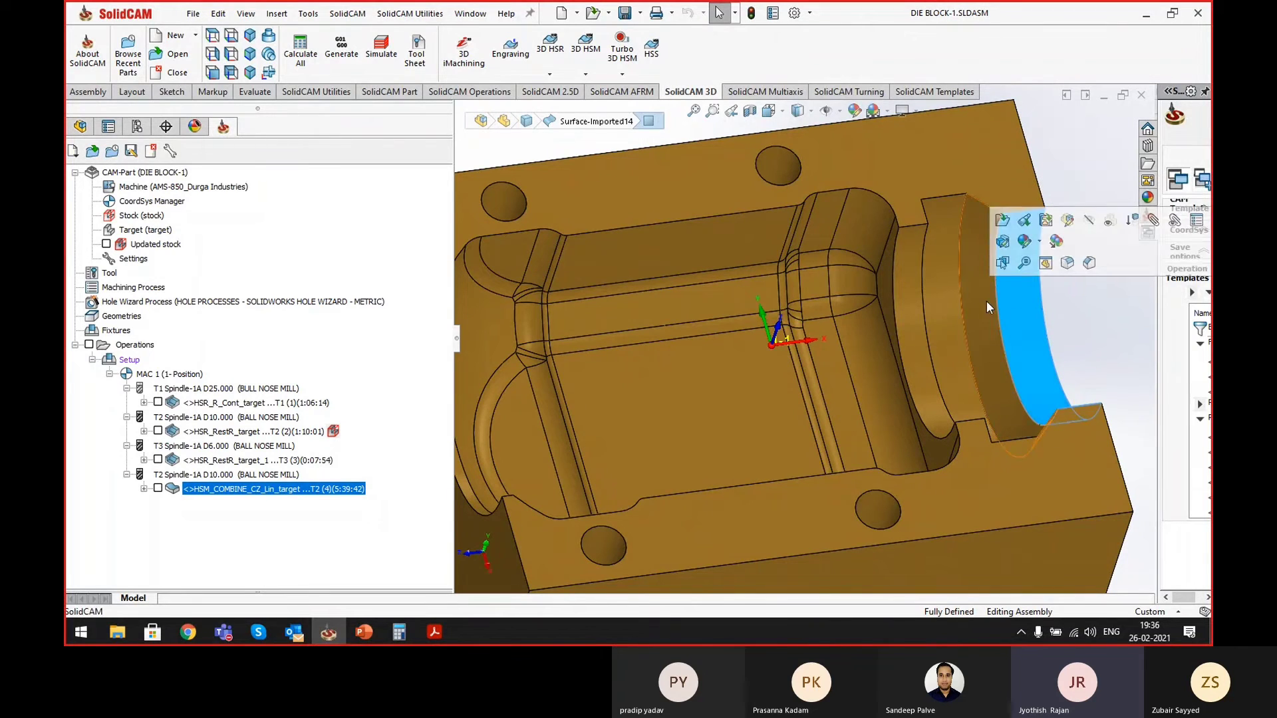
click(1075, 332)
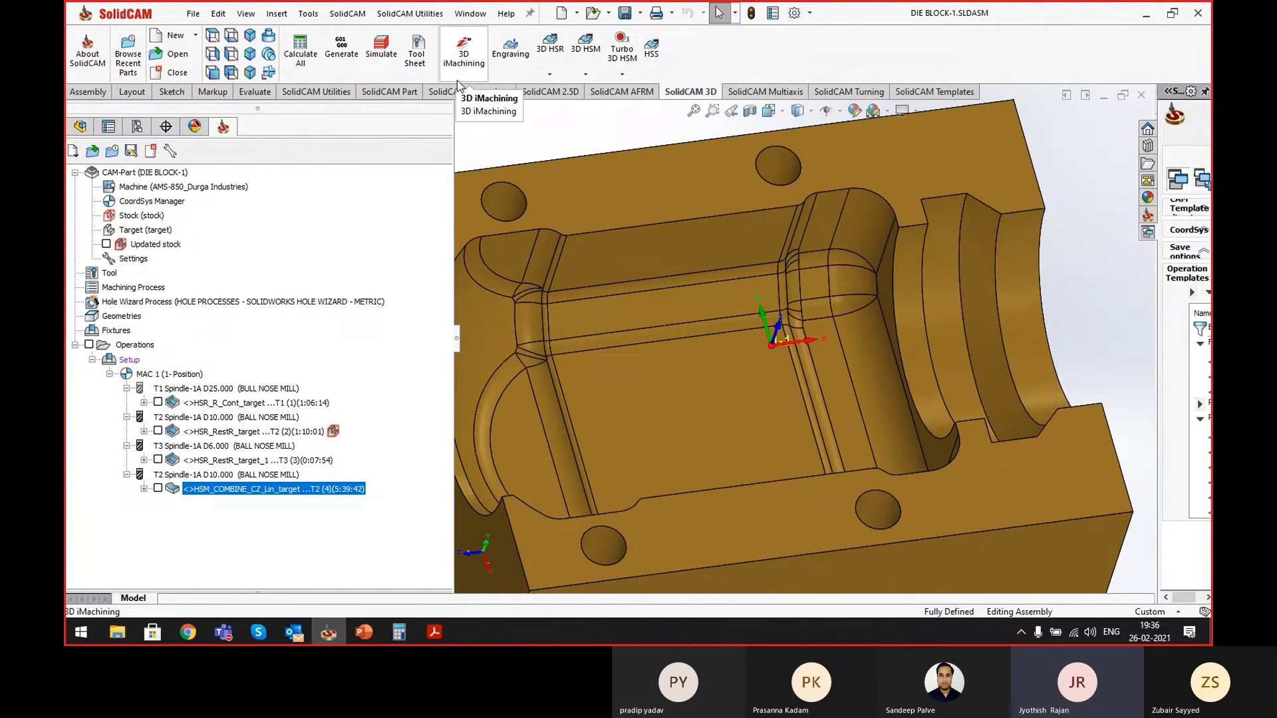
- Add an HSM Morphed machining operation on the target and assign tool 2, the 10 mm ball nose mill
click(586, 76)
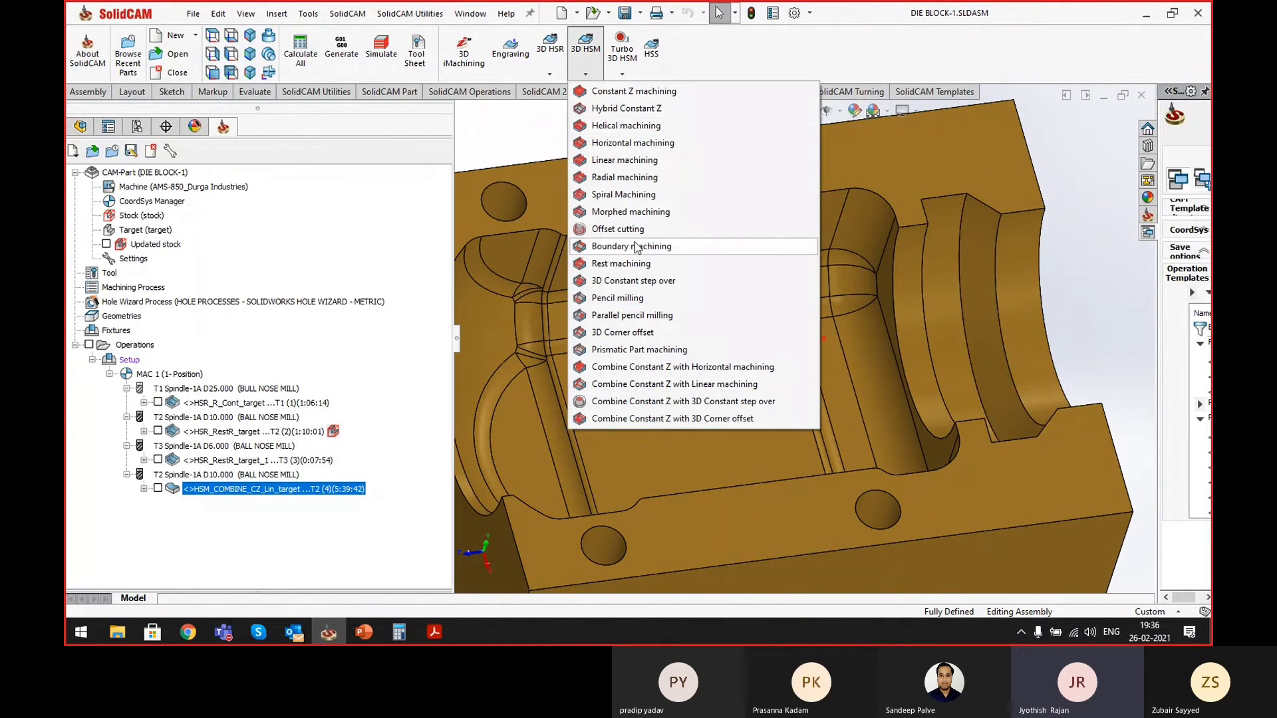
click(629, 219)
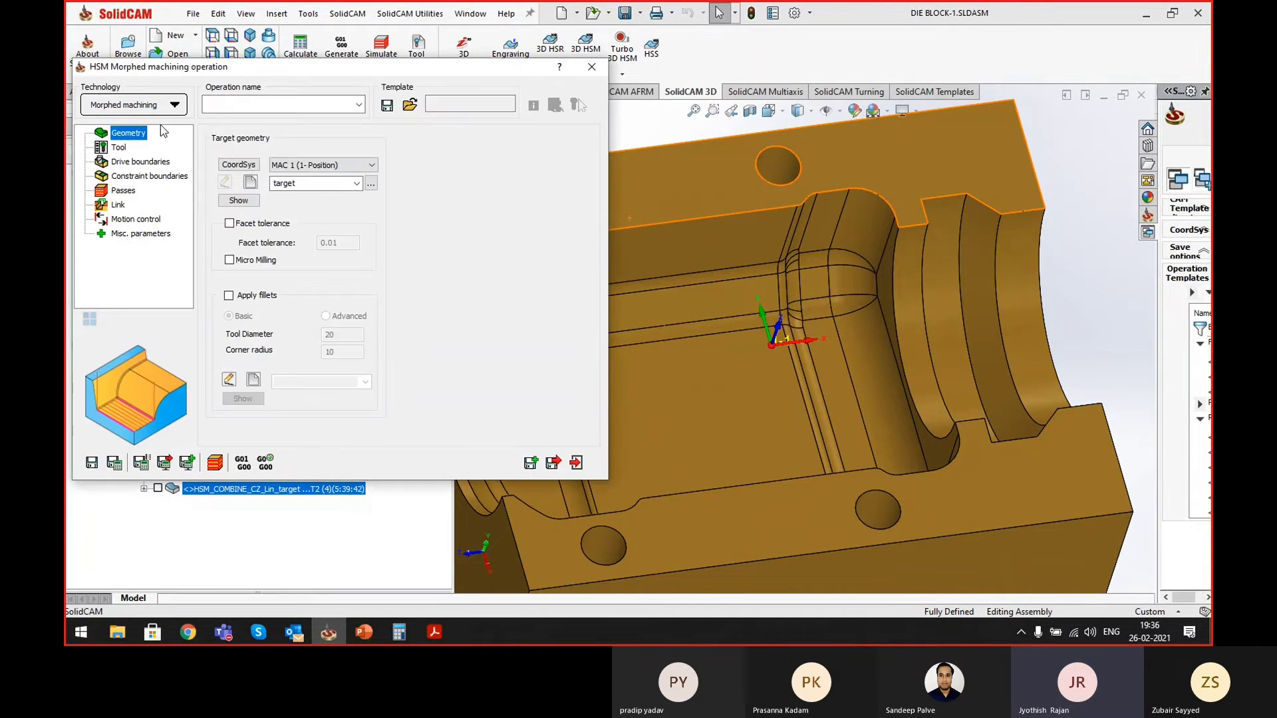
click(118, 147)
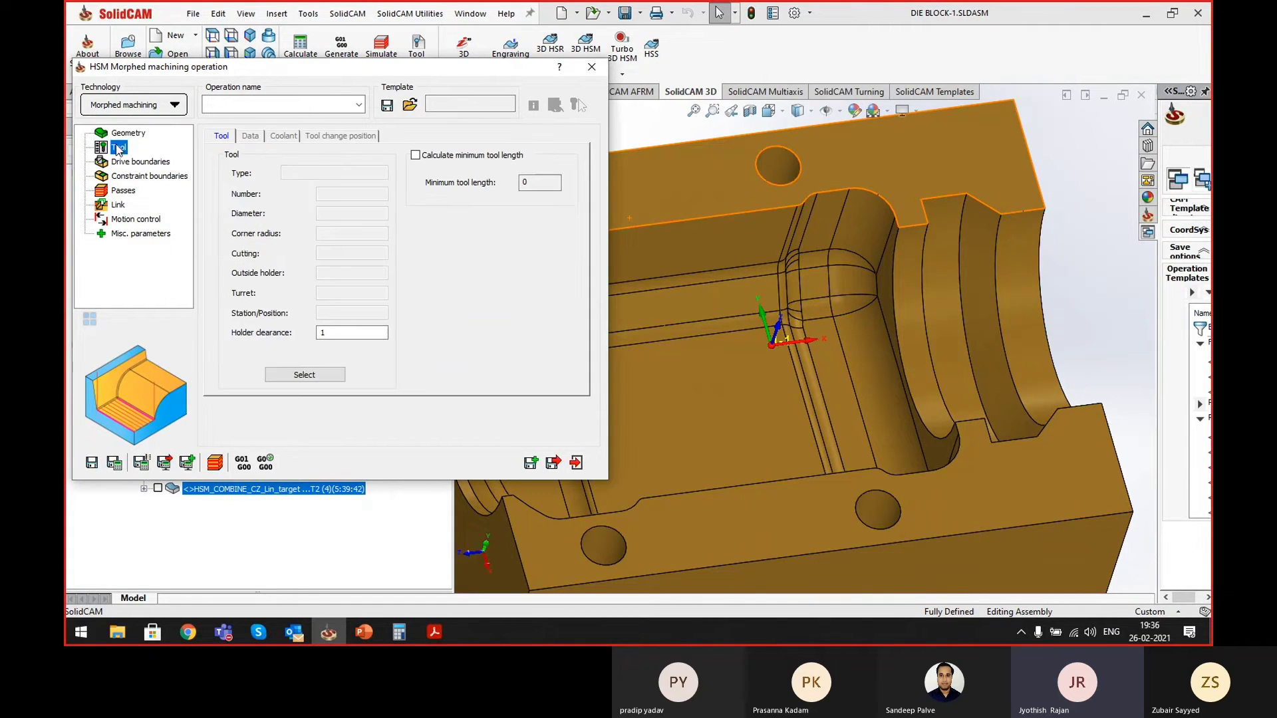
click(334, 375)
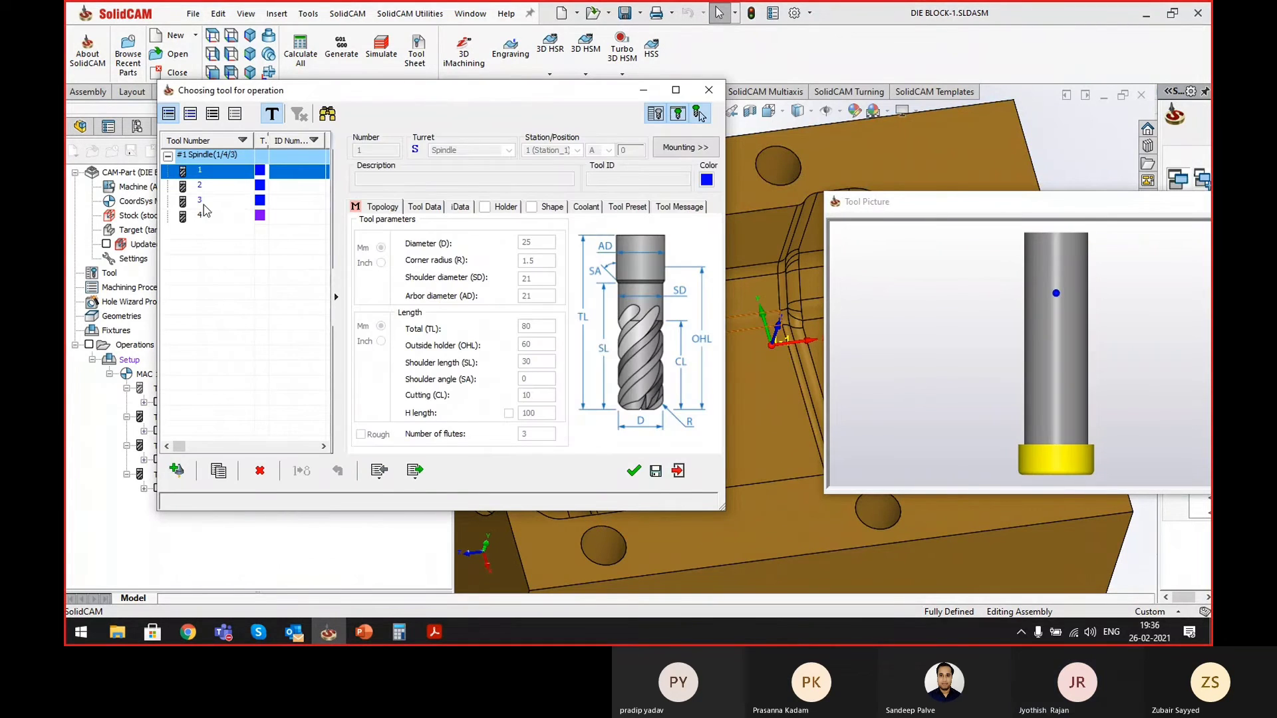
click(202, 204)
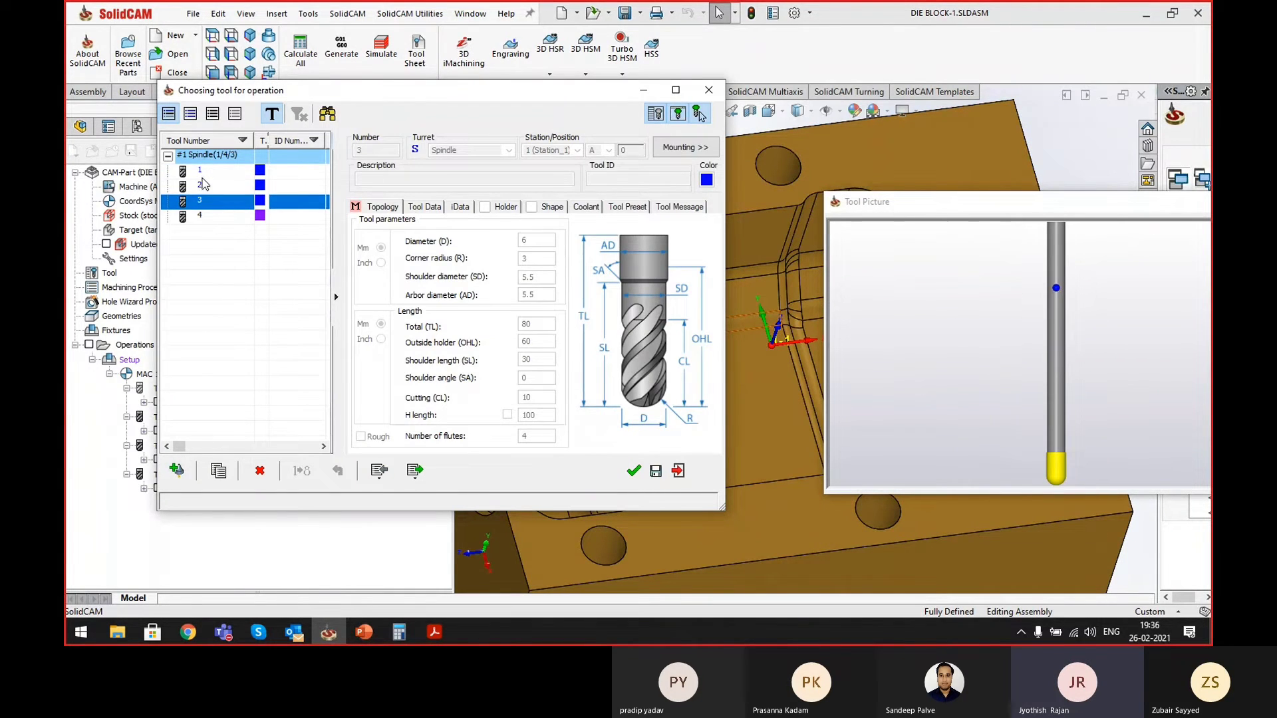
click(203, 185)
click(634, 472)
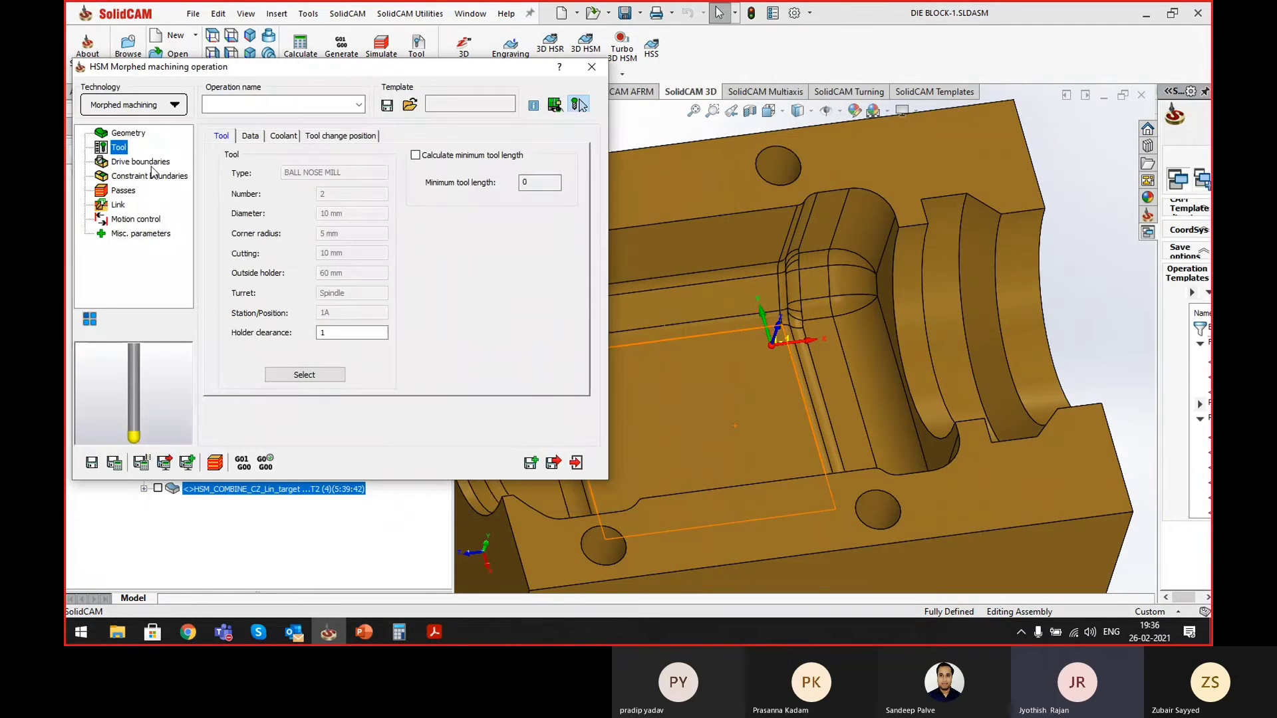
- Define the first drive curve as a chain along the outermost semicircular edge at the cavity's open end
click(141, 163)
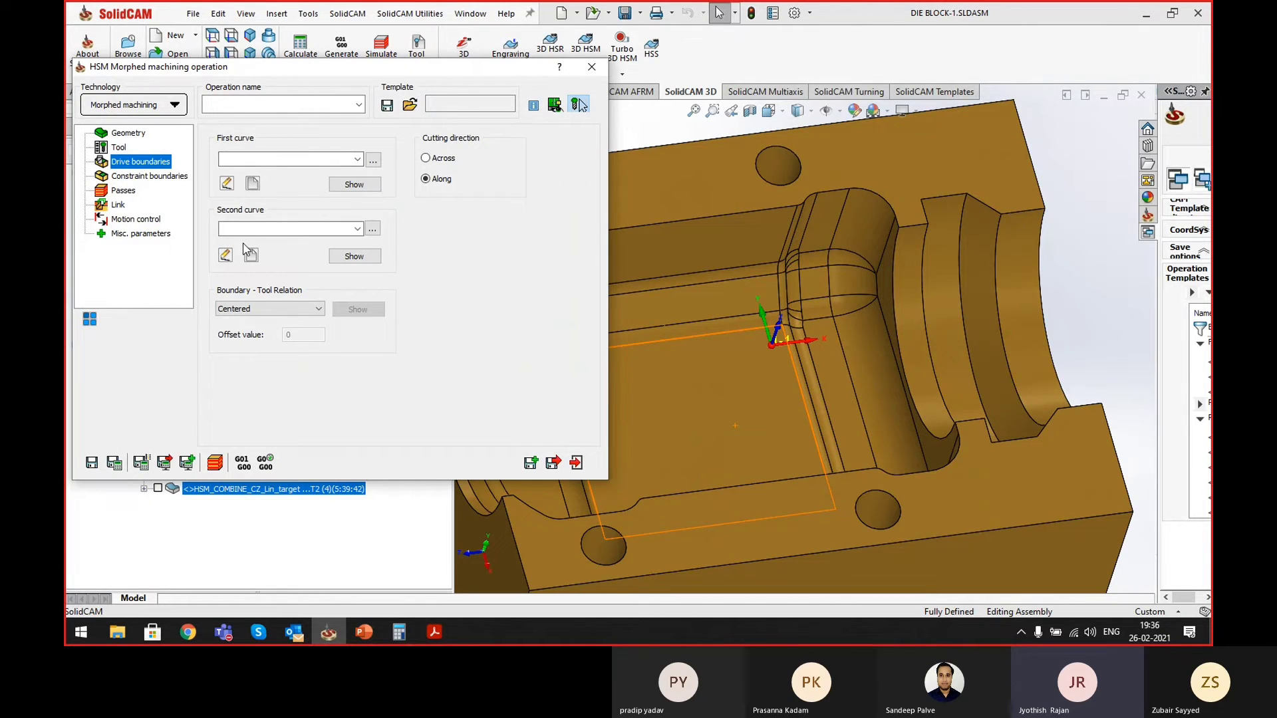
click(252, 187)
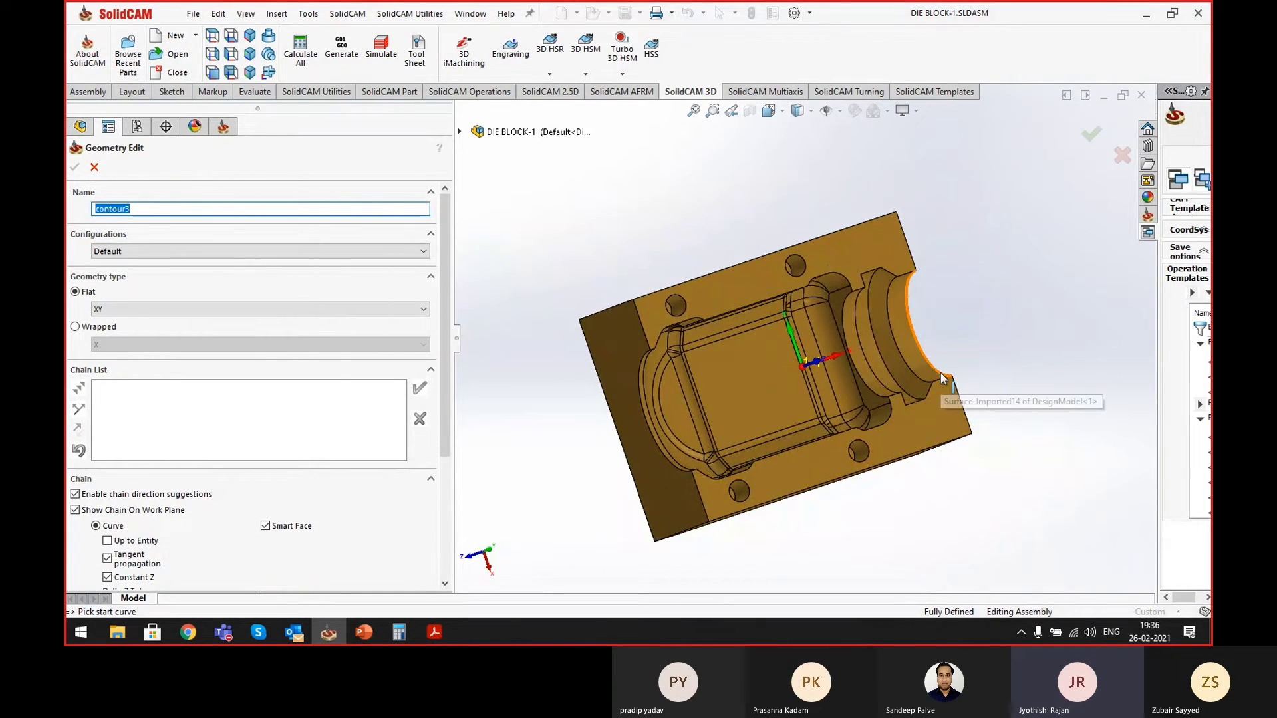
click(942, 379)
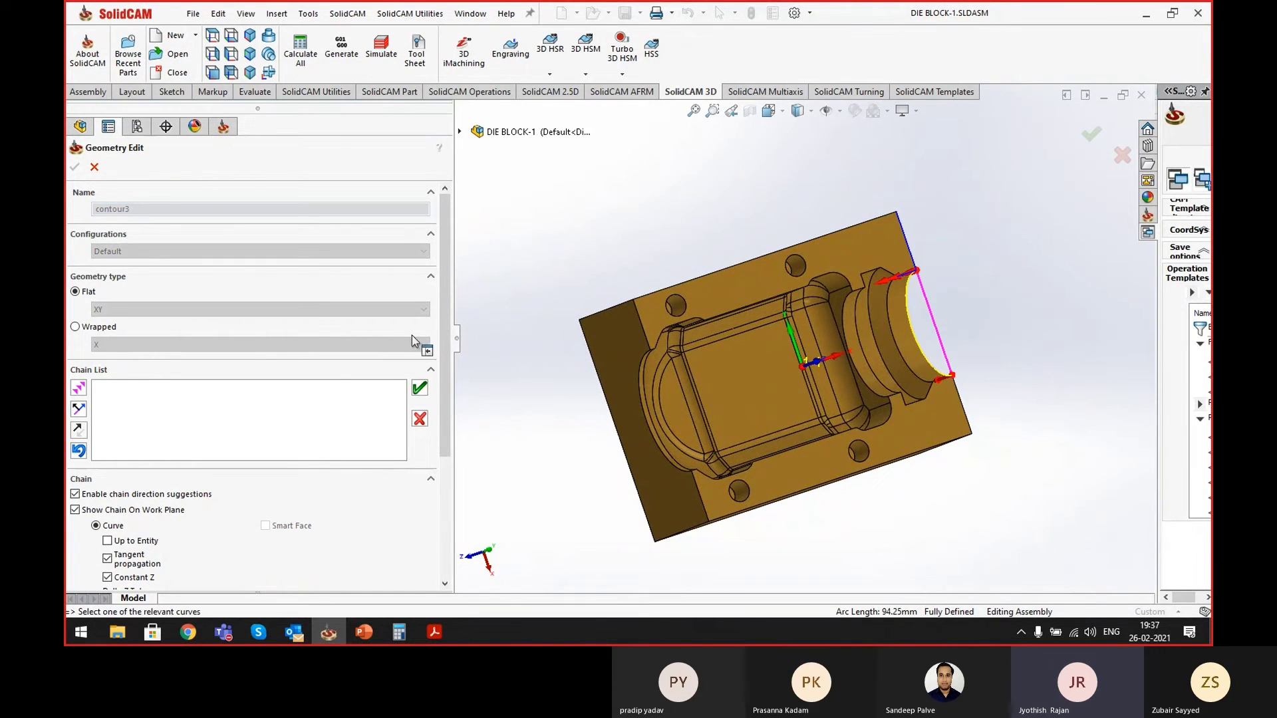
click(420, 388)
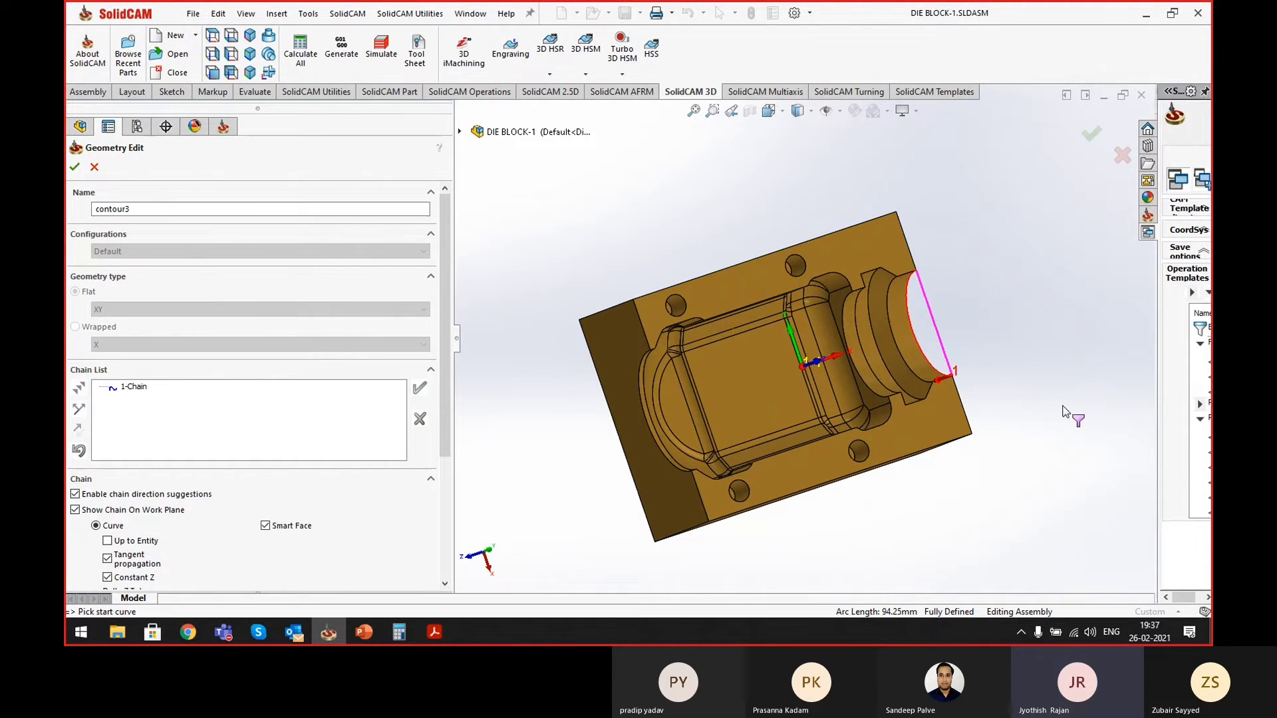
scroll(955, 380, down, 5)
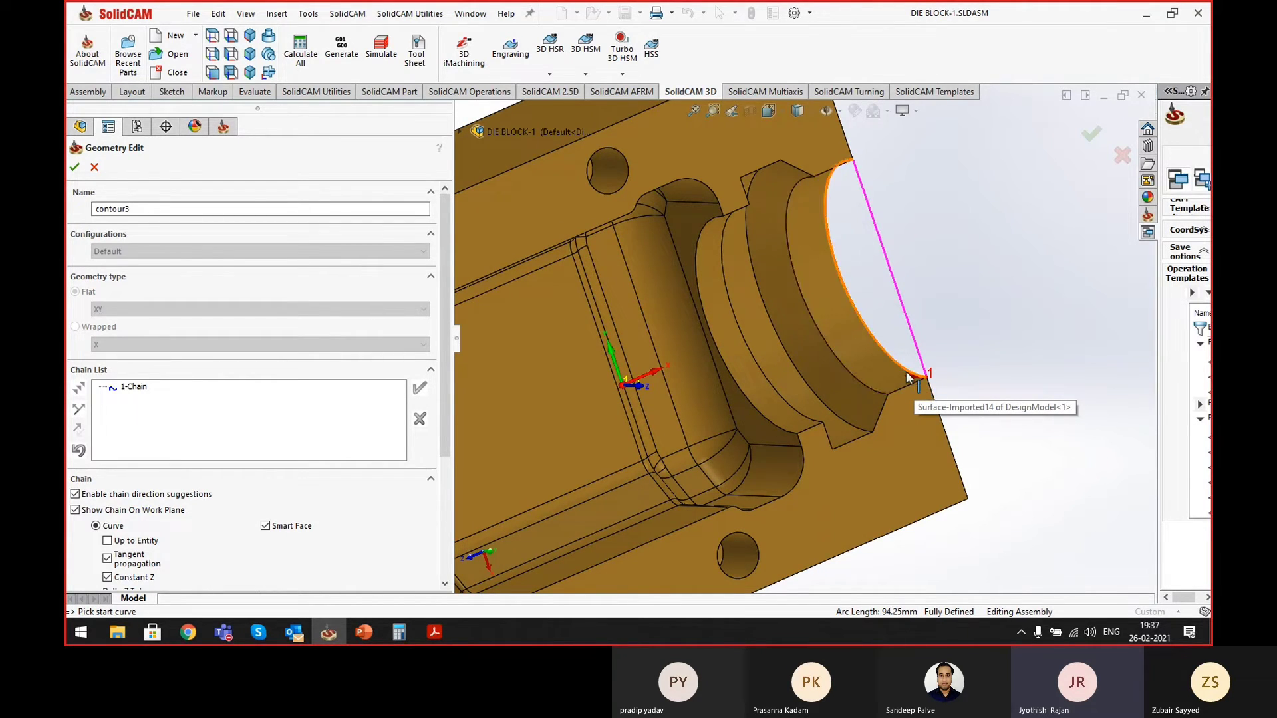
click(74, 168)
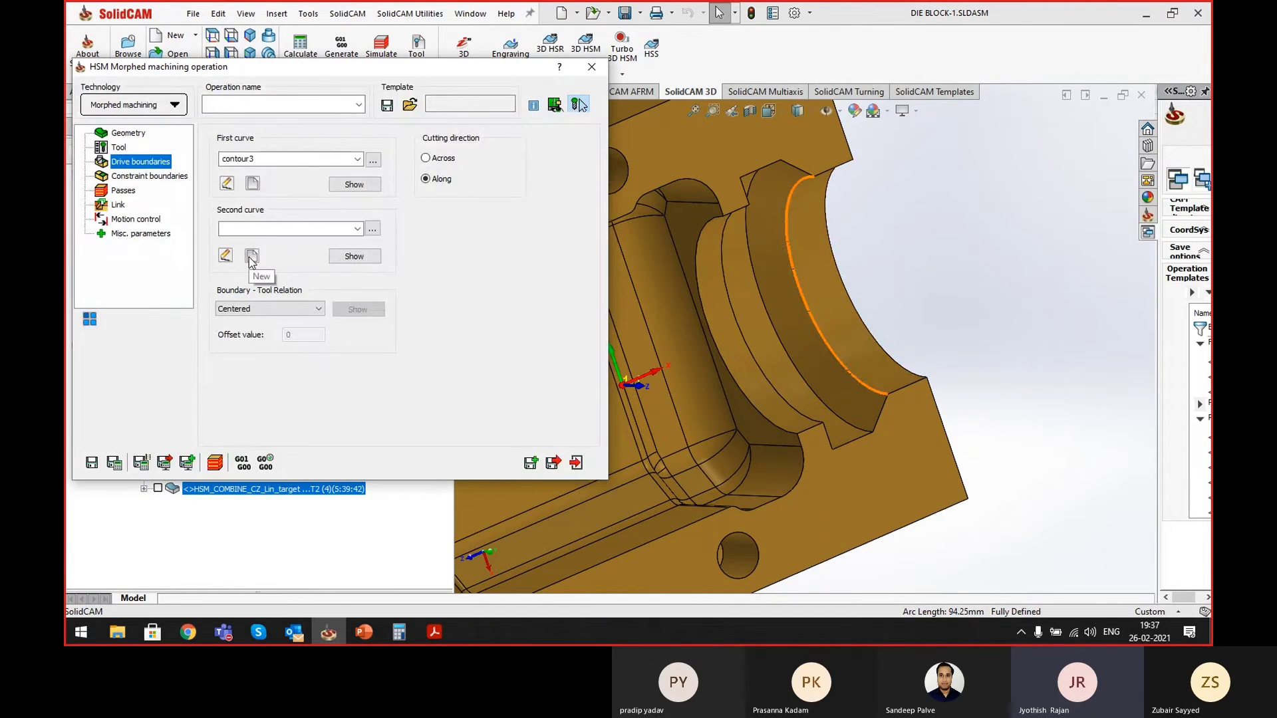
- Define the second drive curve as a chain along the third semicircular edge inward from the open end
click(252, 257)
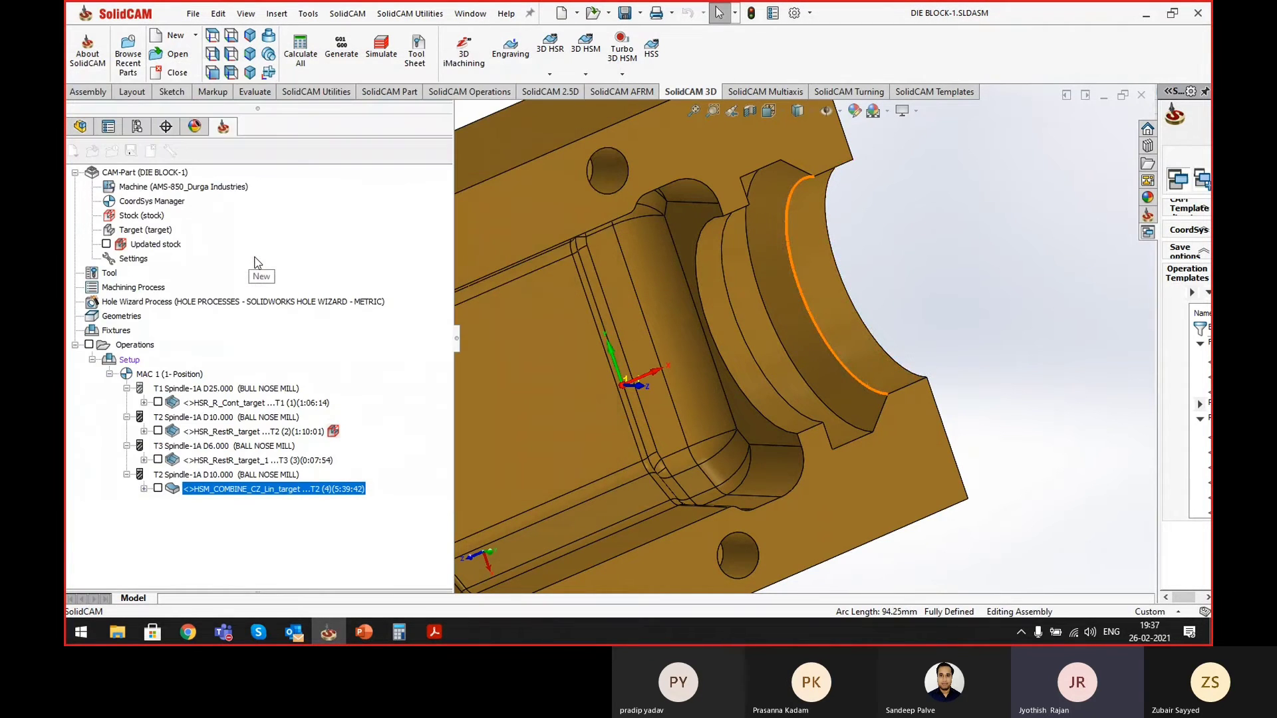
click(868, 429)
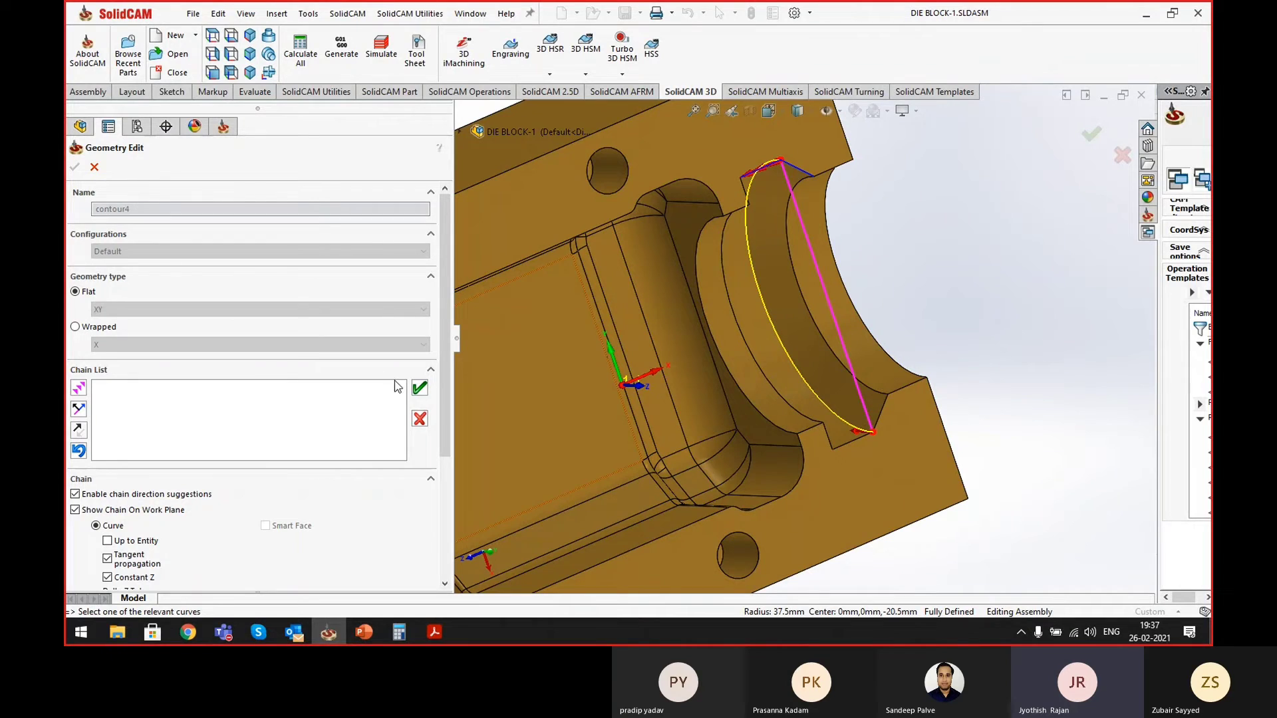
click(420, 388)
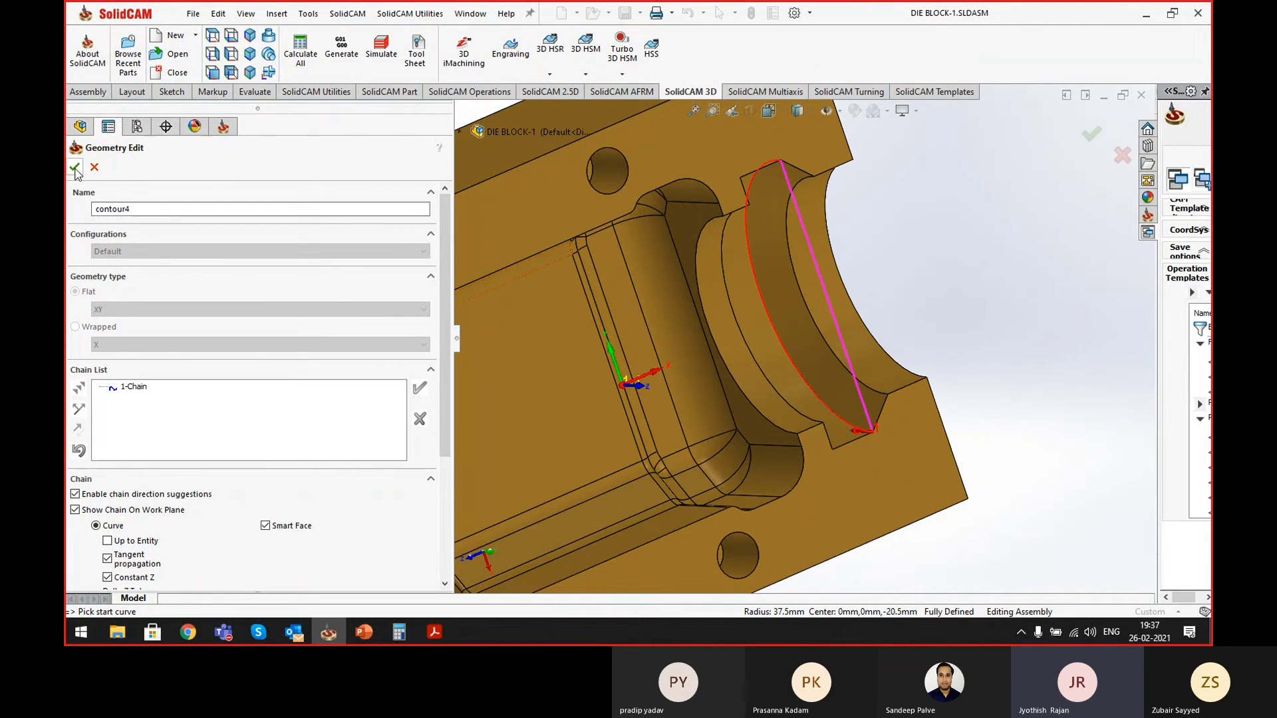
click(75, 168)
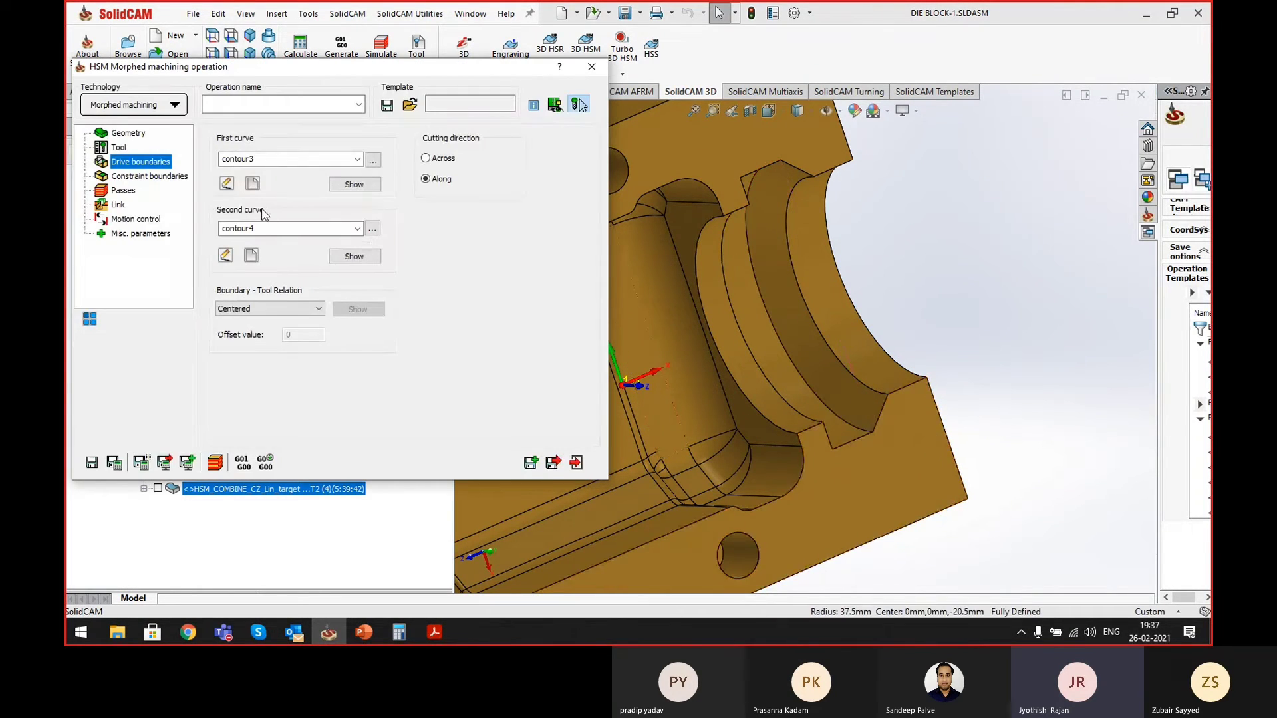
- Set the passes' step over to 0.3, and save and calculate the morphed operation
click(136, 177)
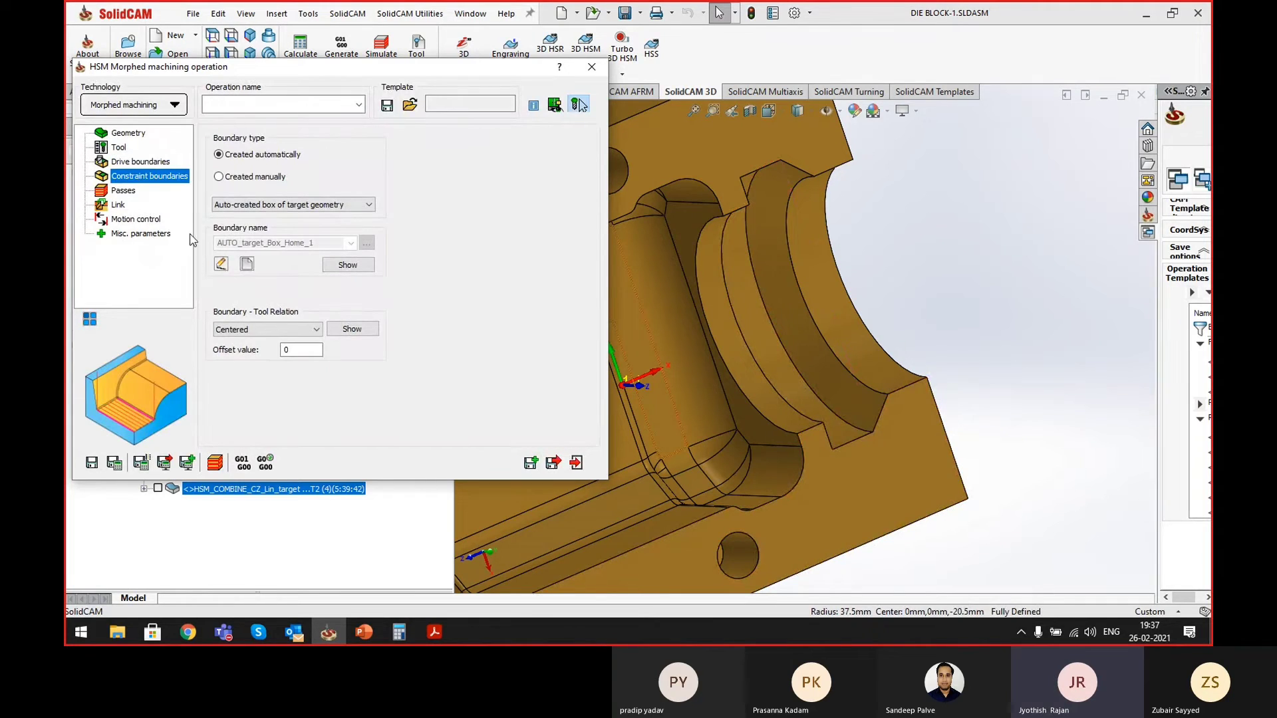
click(117, 191)
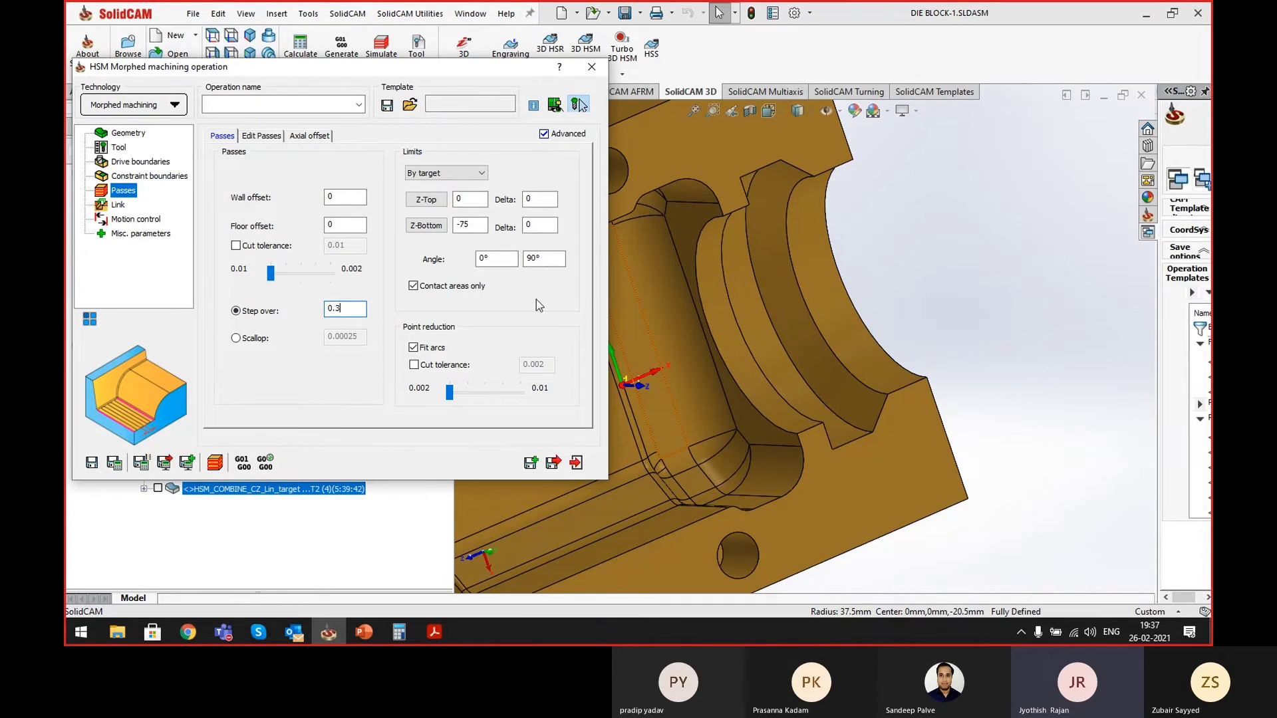
click(141, 465)
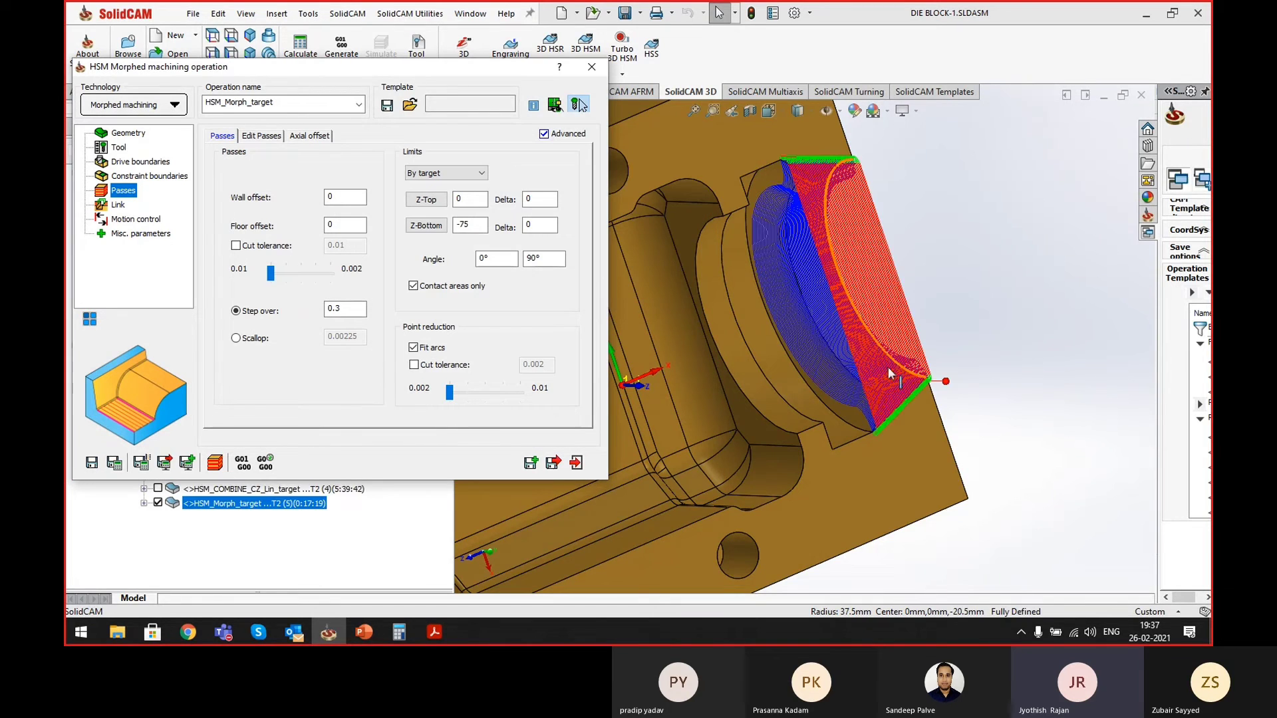
- Examine the morphed toolpath on the semicircular faces at the open end and open the operation's simulation
middle_drag(846, 353, 806, 362)
scroll(806, 363, down, 4)
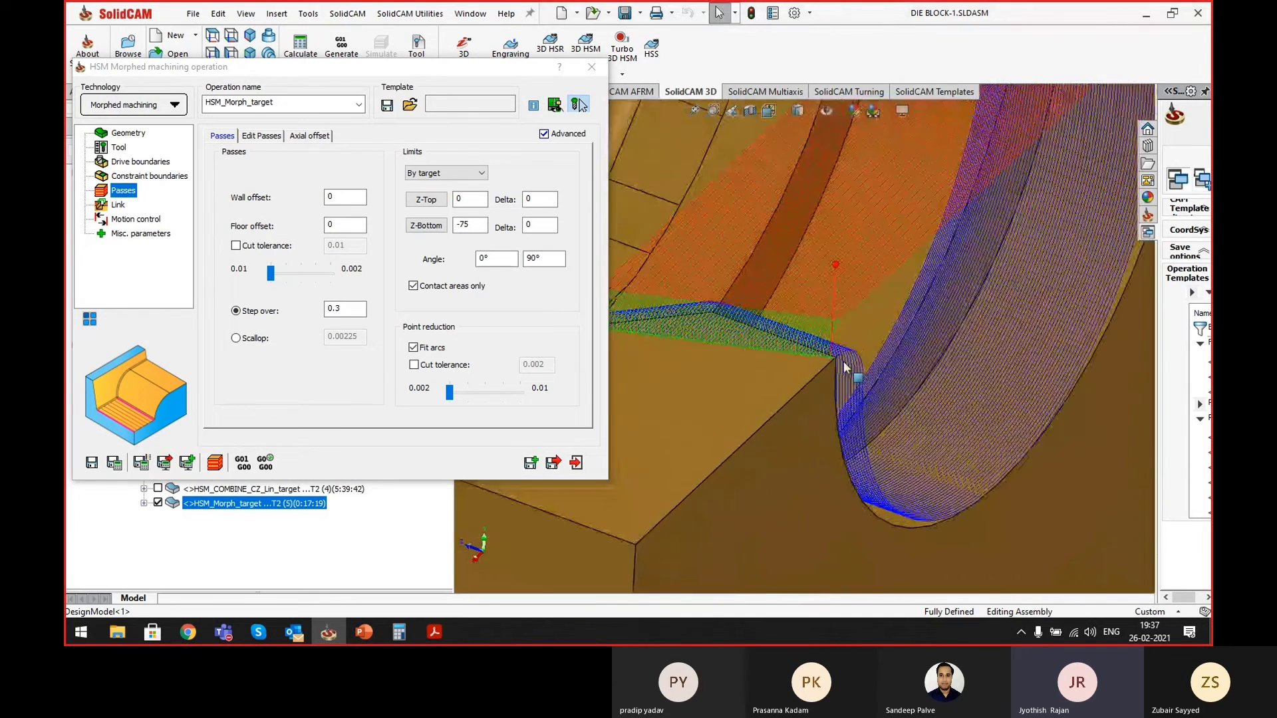
scroll(798, 393, up, 3)
middle_drag(798, 392, 771, 394)
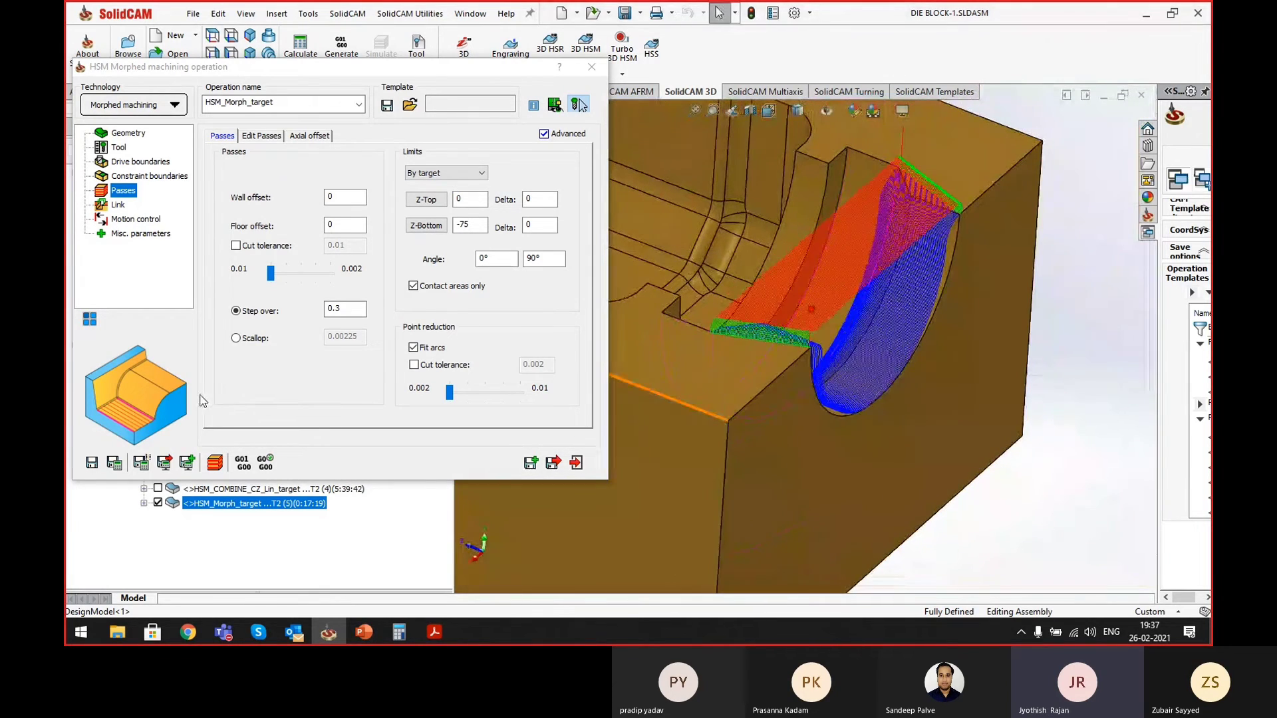
click(214, 465)
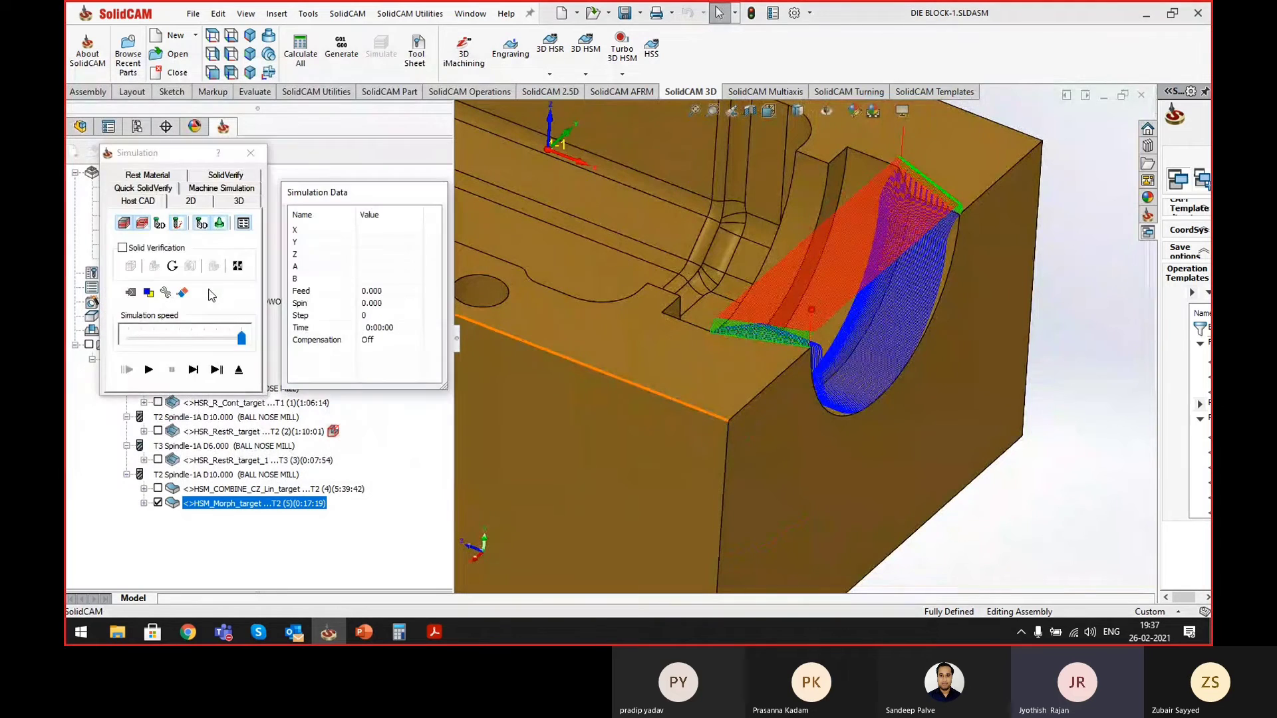
- Play the HSM_Morph_target toolpath simulation at reduced speed, pause it to inspect the tool motion in the end recess, and exit the simulation
click(148, 370)
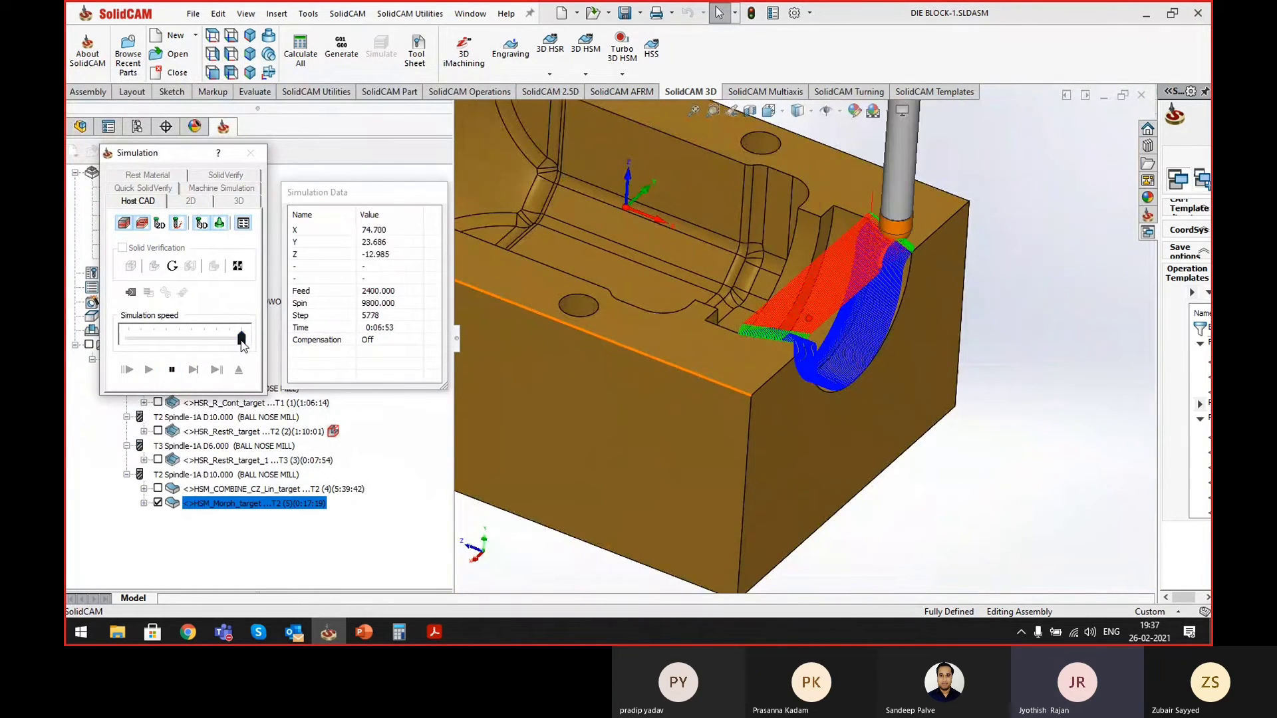
drag(240, 339, 166, 339)
scroll(848, 340, down, 3)
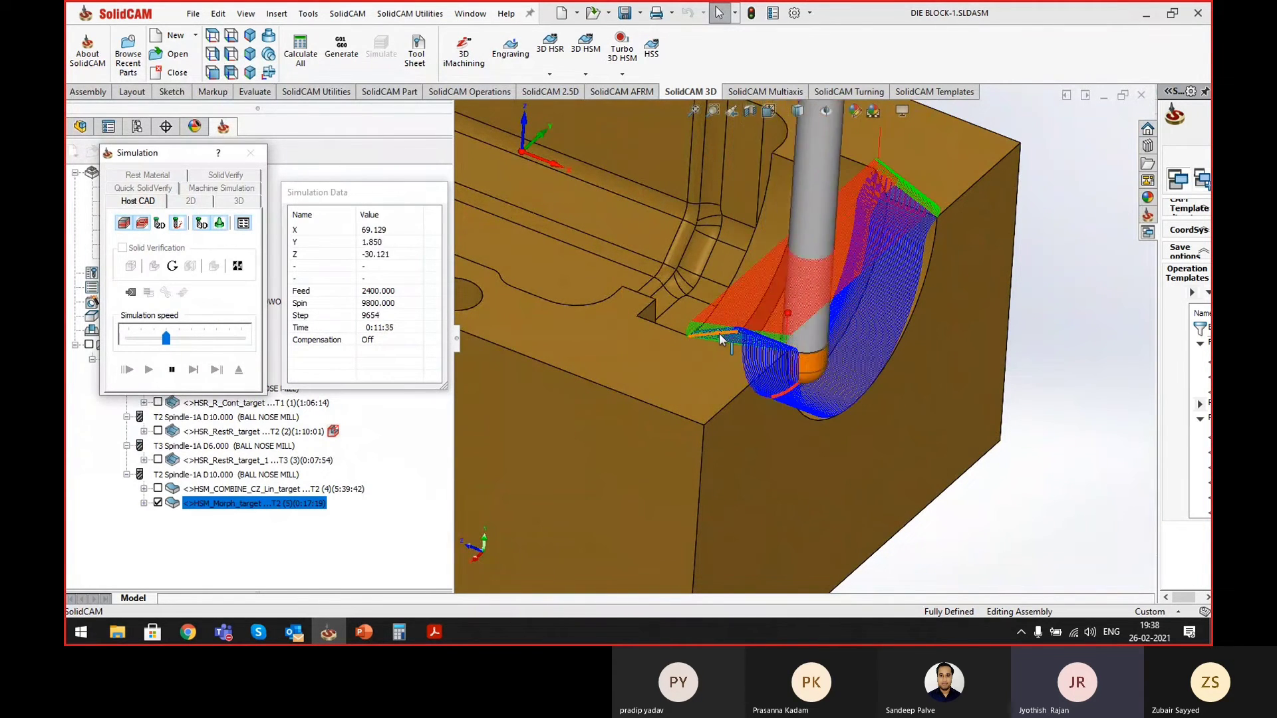
middle_drag(719, 333, 812, 313)
middle_drag(908, 317, 839, 312)
click(172, 370)
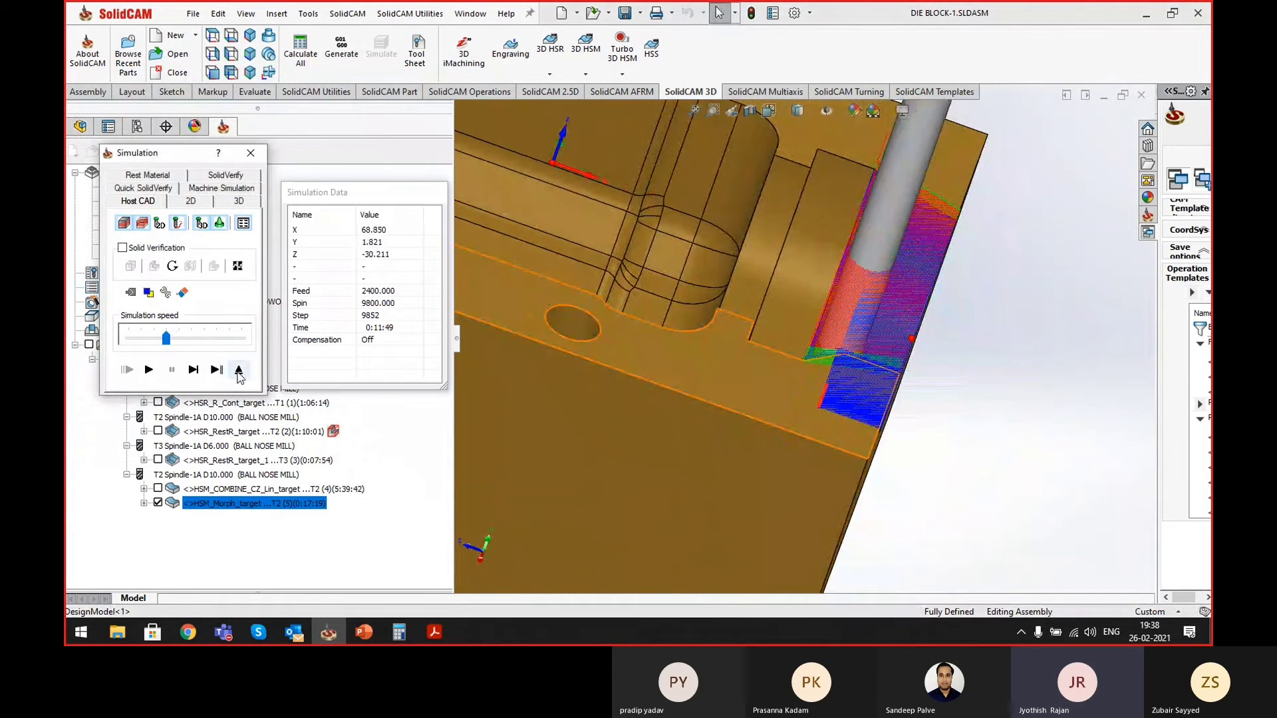
click(239, 370)
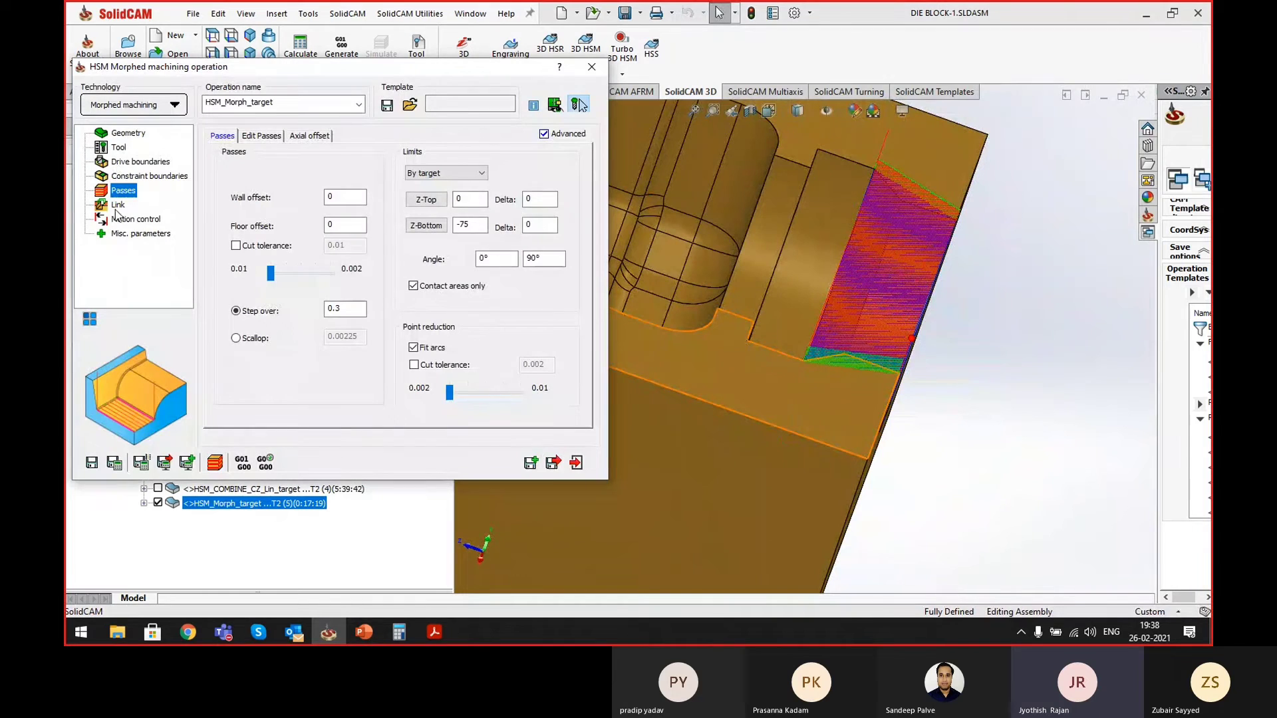
- Set the morphed operation's link direction to Bi-directional, and save and recalculate the toolpath
click(117, 206)
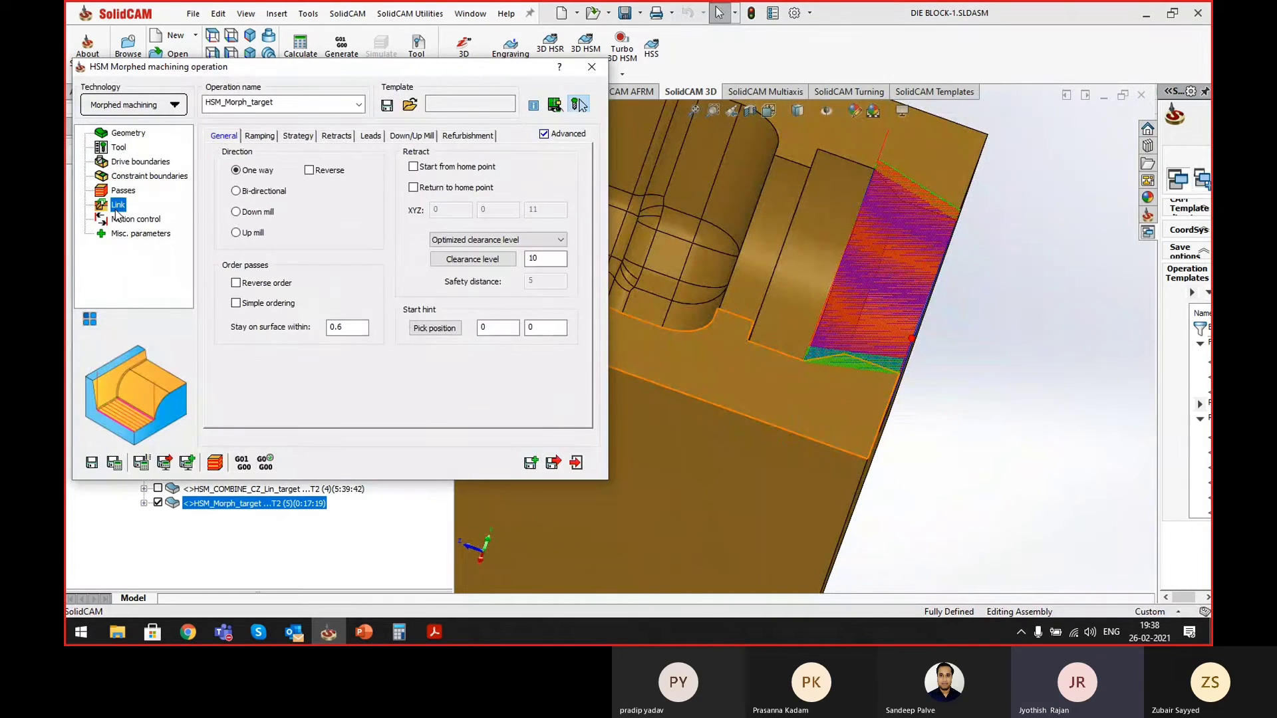
click(237, 192)
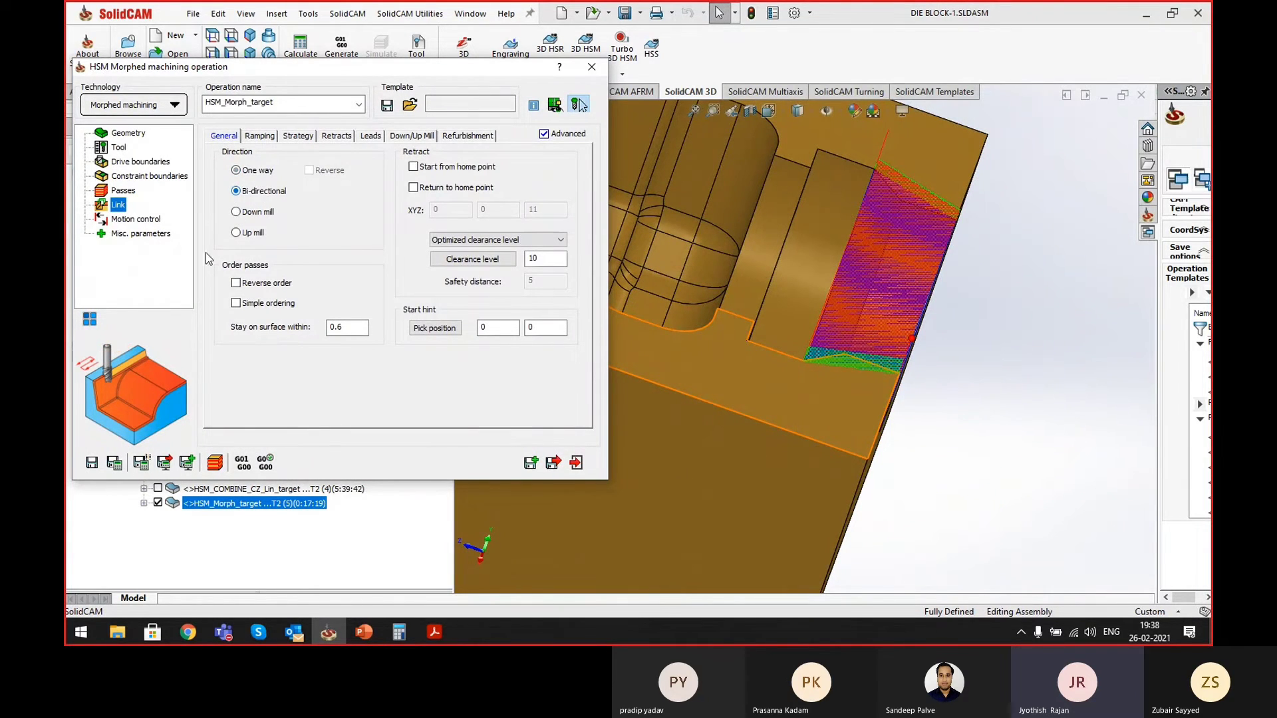
click(115, 464)
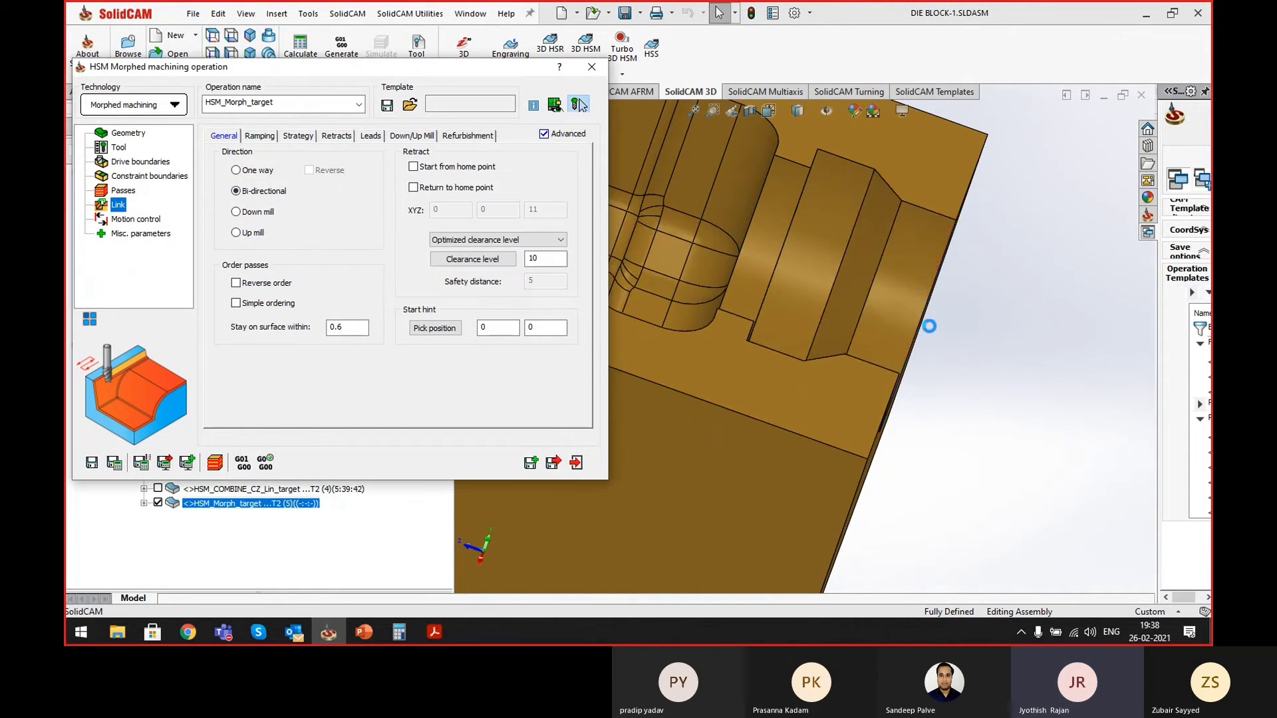
- Examine the bi-directional toolpath in the end recess, especially where the passes run over the flat beside its upper edge
middle_drag(930, 326, 802, 373)
middle_drag(752, 302, 858, 226)
scroll(829, 258, down, 3)
scroll(879, 332, up, 3)
middle_drag(885, 359, 825, 312)
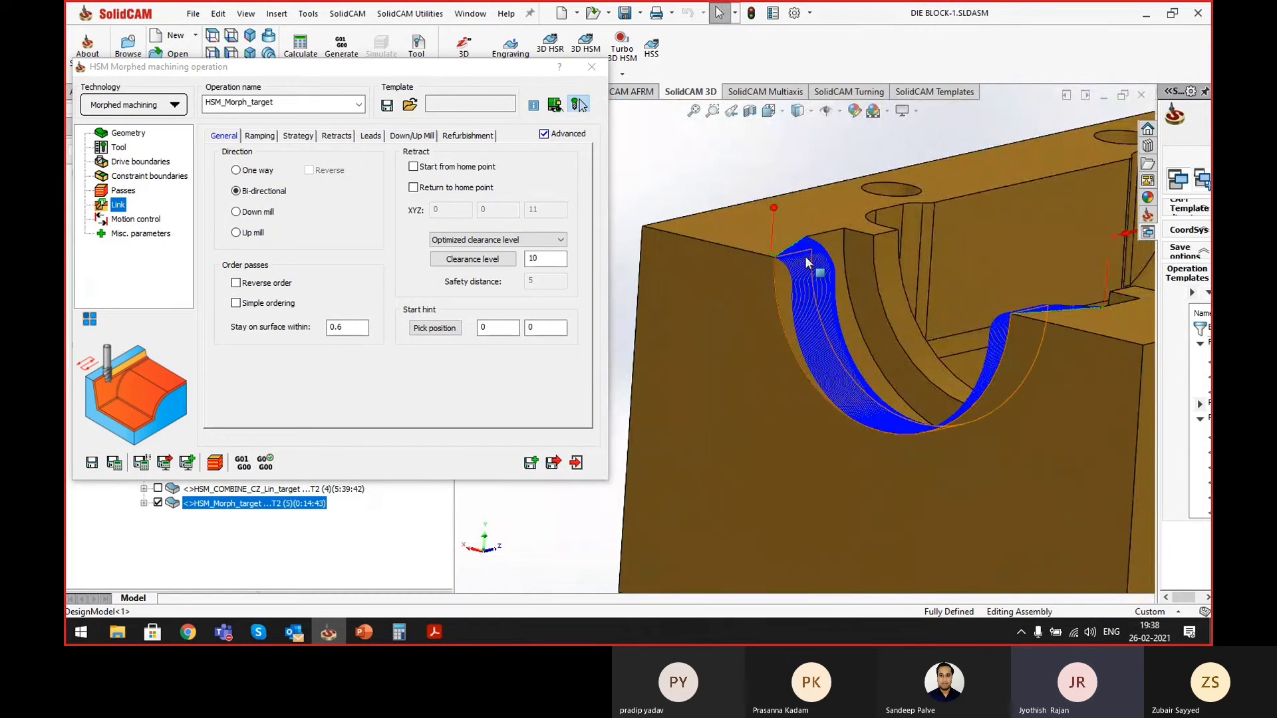
scroll(809, 259, down, 3)
middle_drag(810, 259, 778, 270)
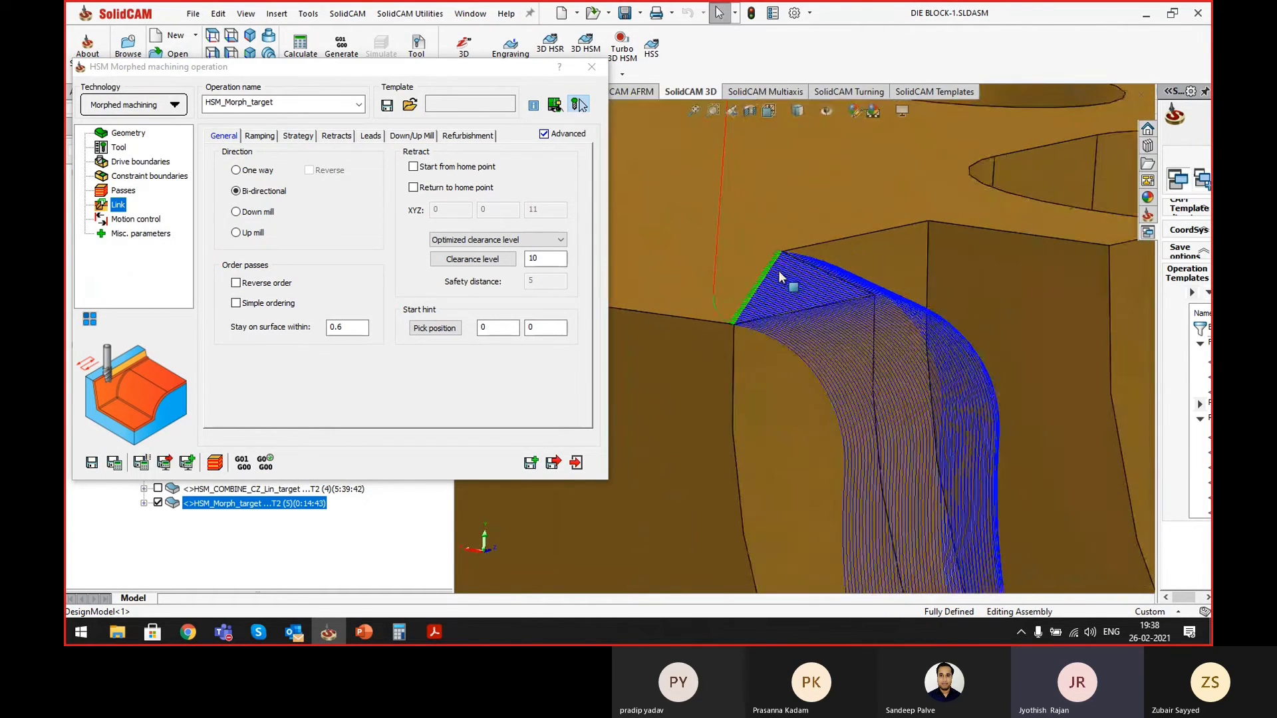
click(794, 313)
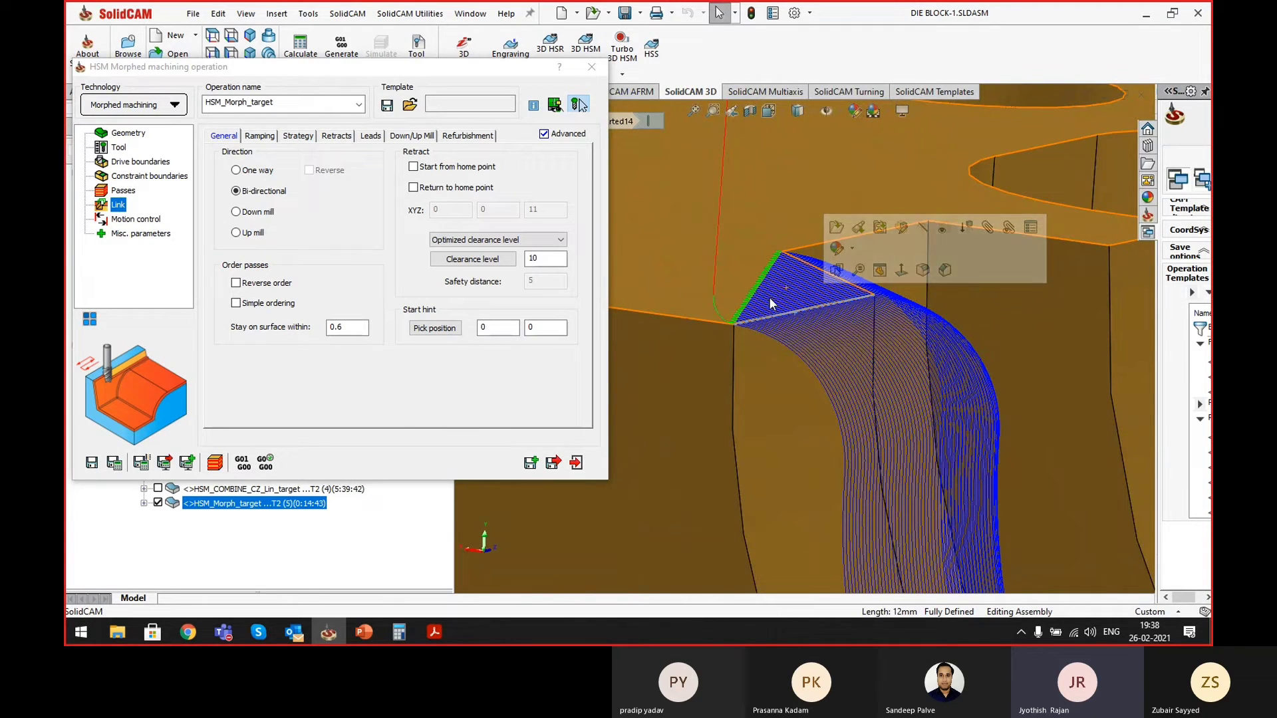
- Set the Z-Top delta of the passes to -0.2, and save and recalculate the morphed operation
click(124, 191)
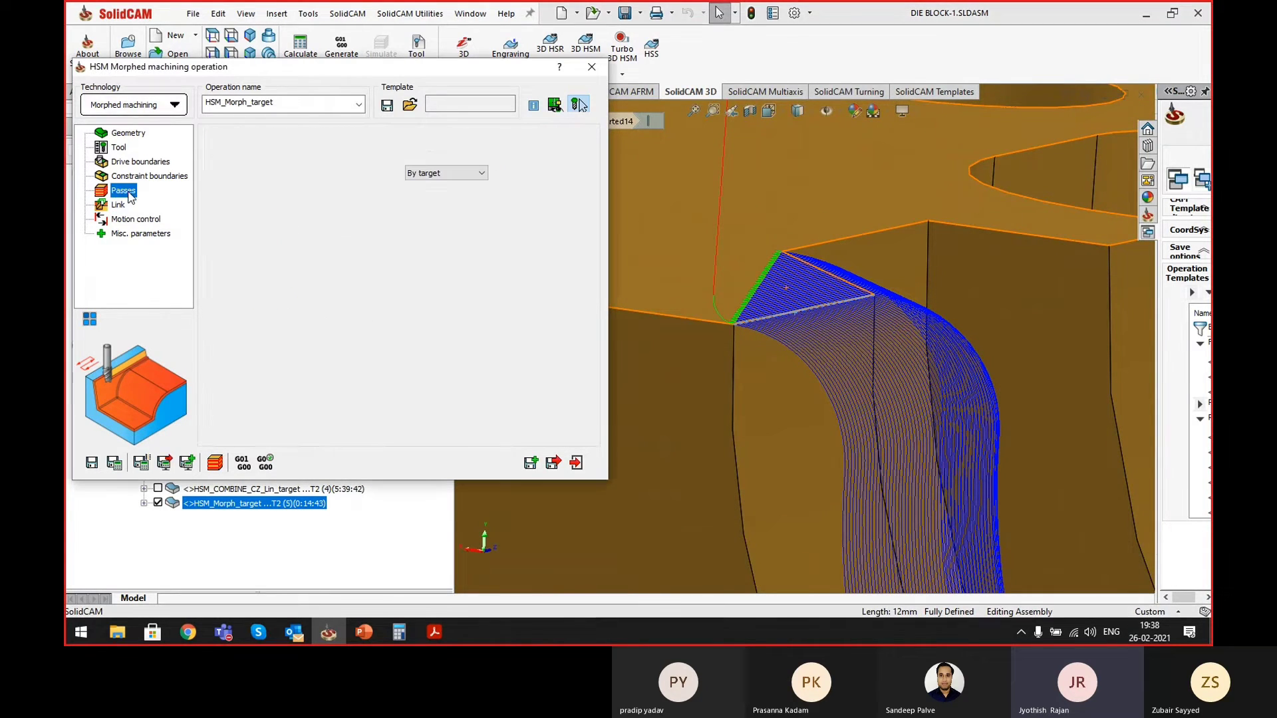
click(539, 199)
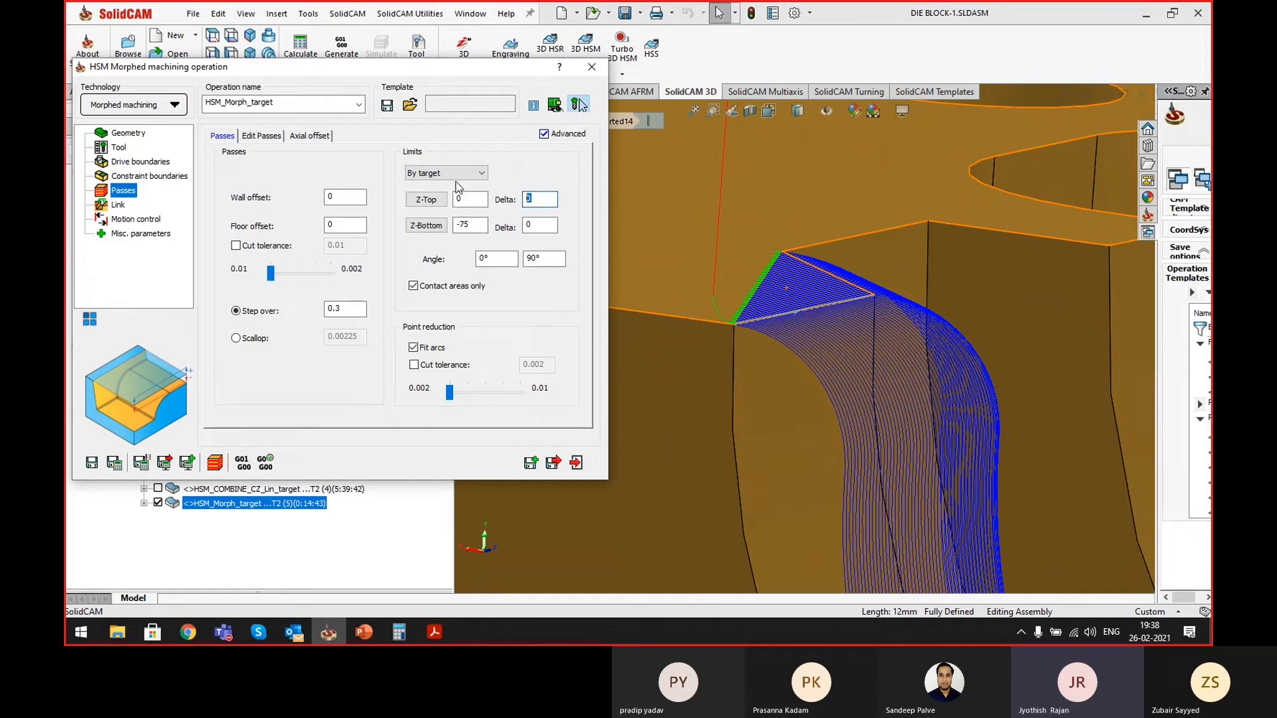
text(-0.2)
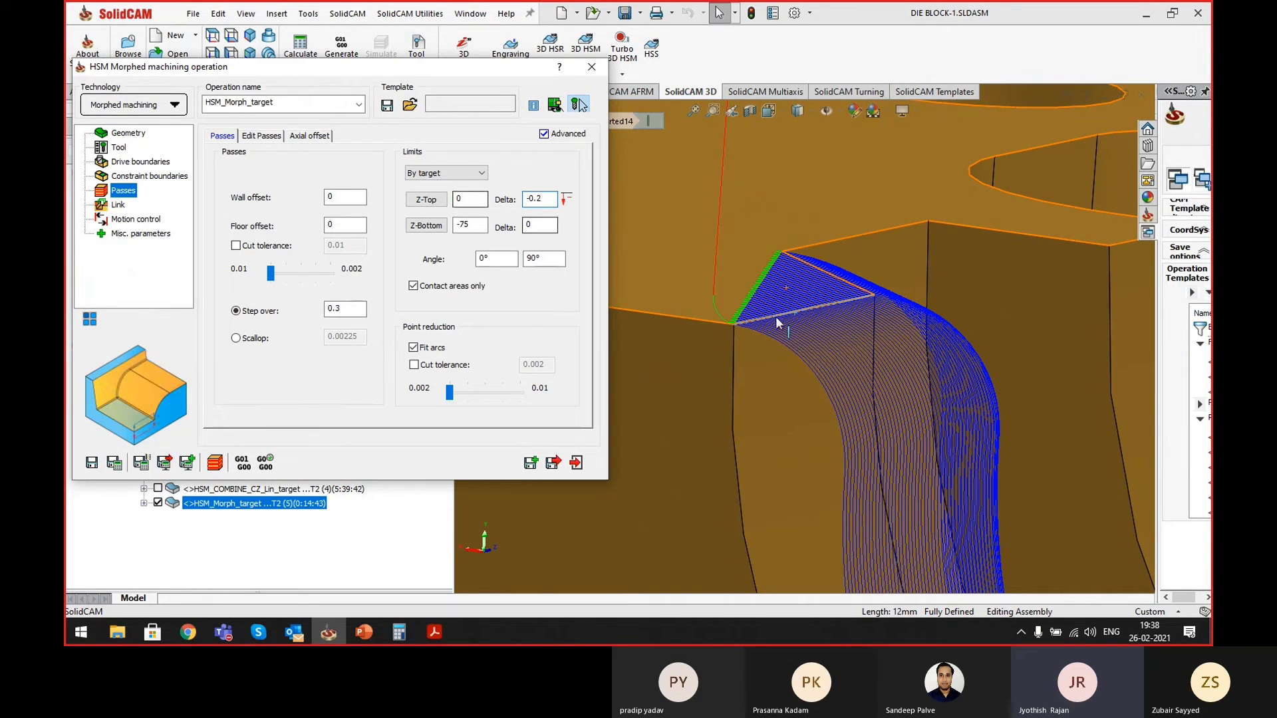
click(121, 468)
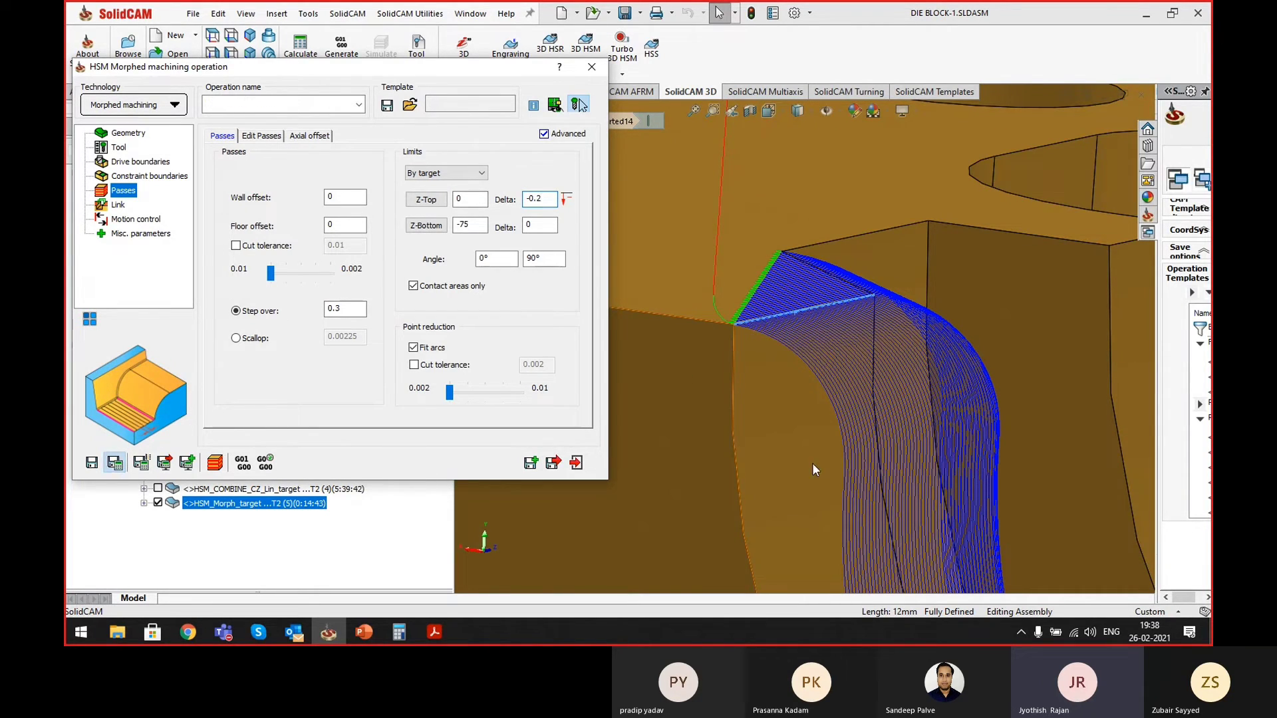
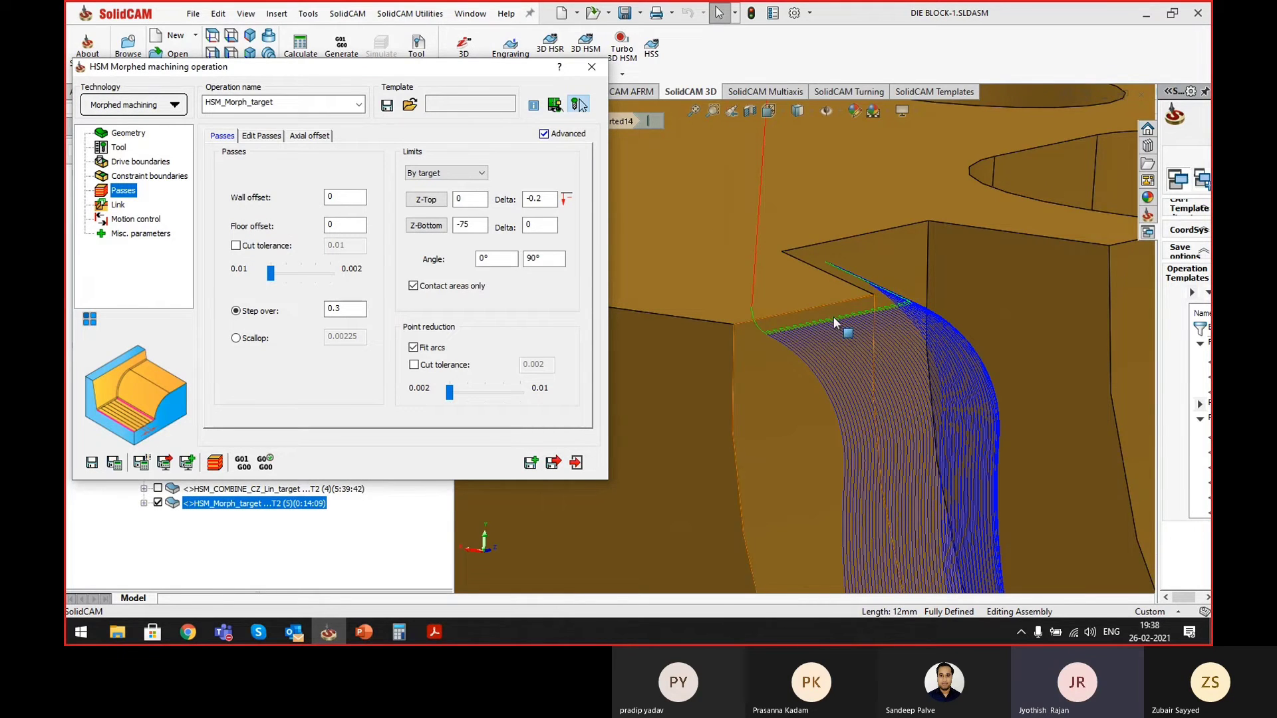
- Inspect the recalculated morphed toolpath along the recess edge and hide its display on the die block
scroll(833, 316, up, 5)
middle_drag(853, 352, 810, 362)
scroll(753, 395, down, 3)
scroll(810, 362, up, 6)
middle_drag(858, 402, 884, 471)
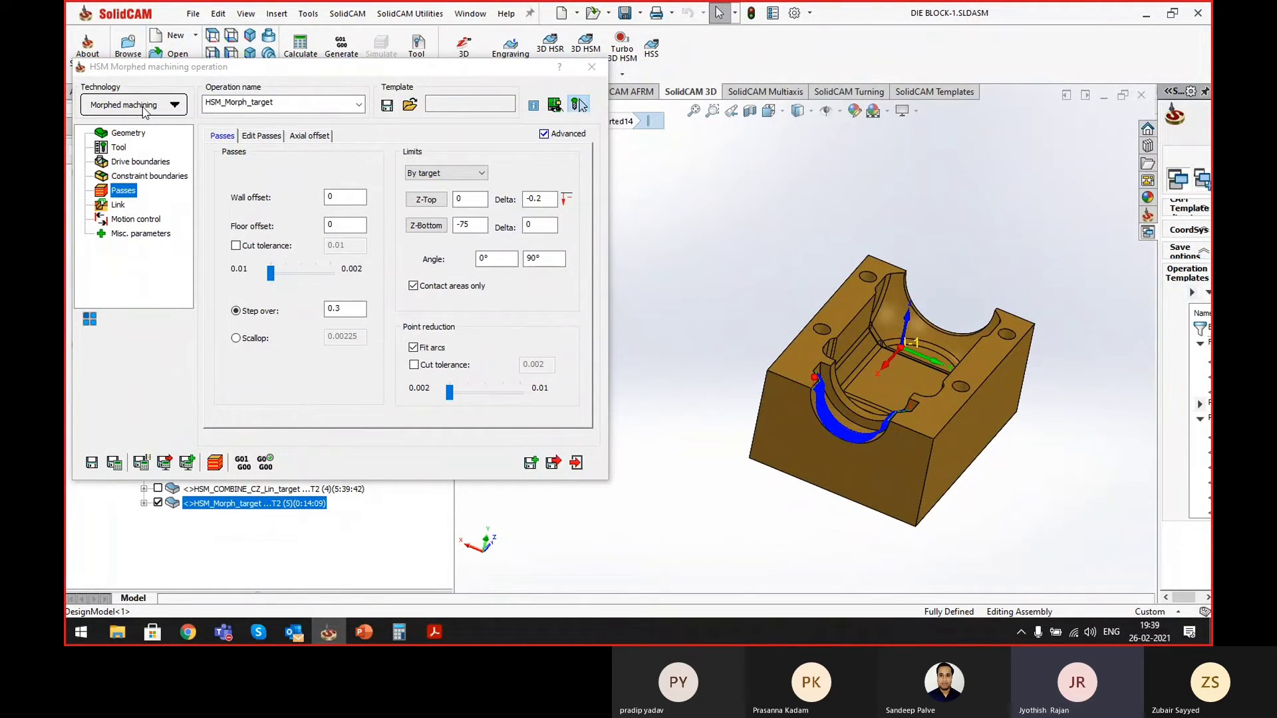
middle_drag(819, 406, 752, 465)
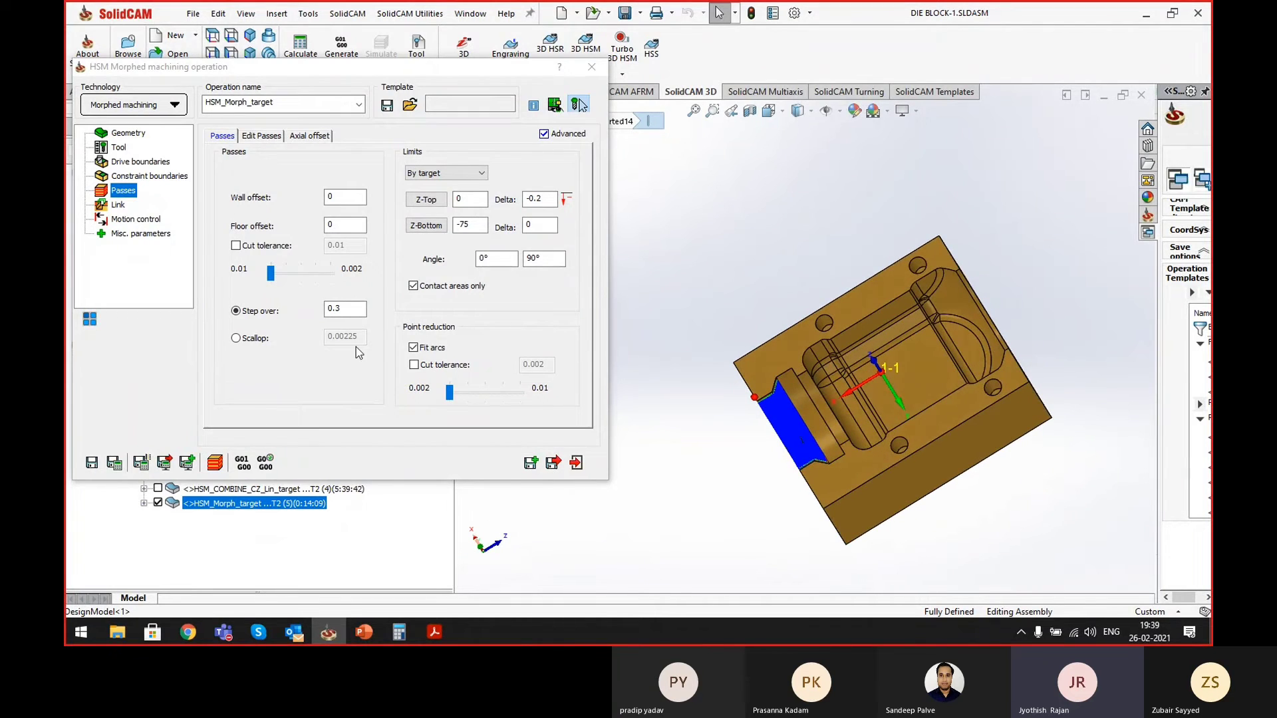
click(158, 503)
middle_drag(829, 398, 833, 397)
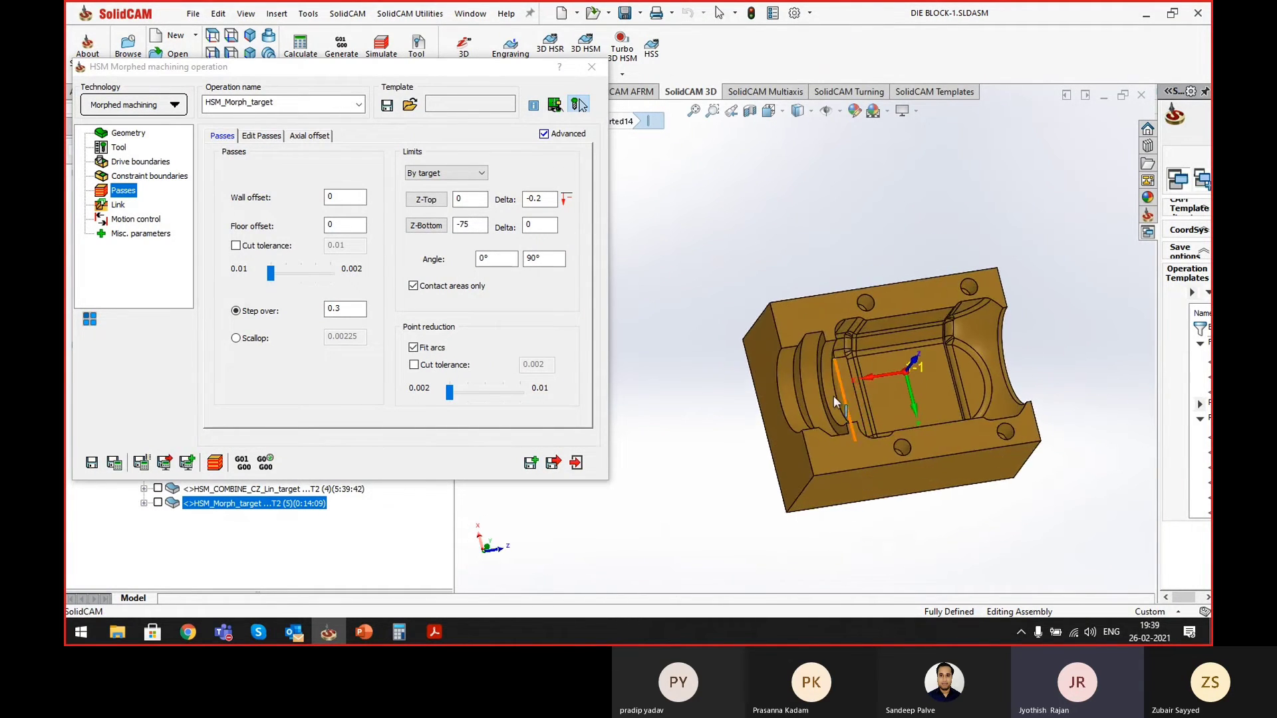
- Highlight the groove faces next to the end recess and close the morphed machining operation
click(814, 357)
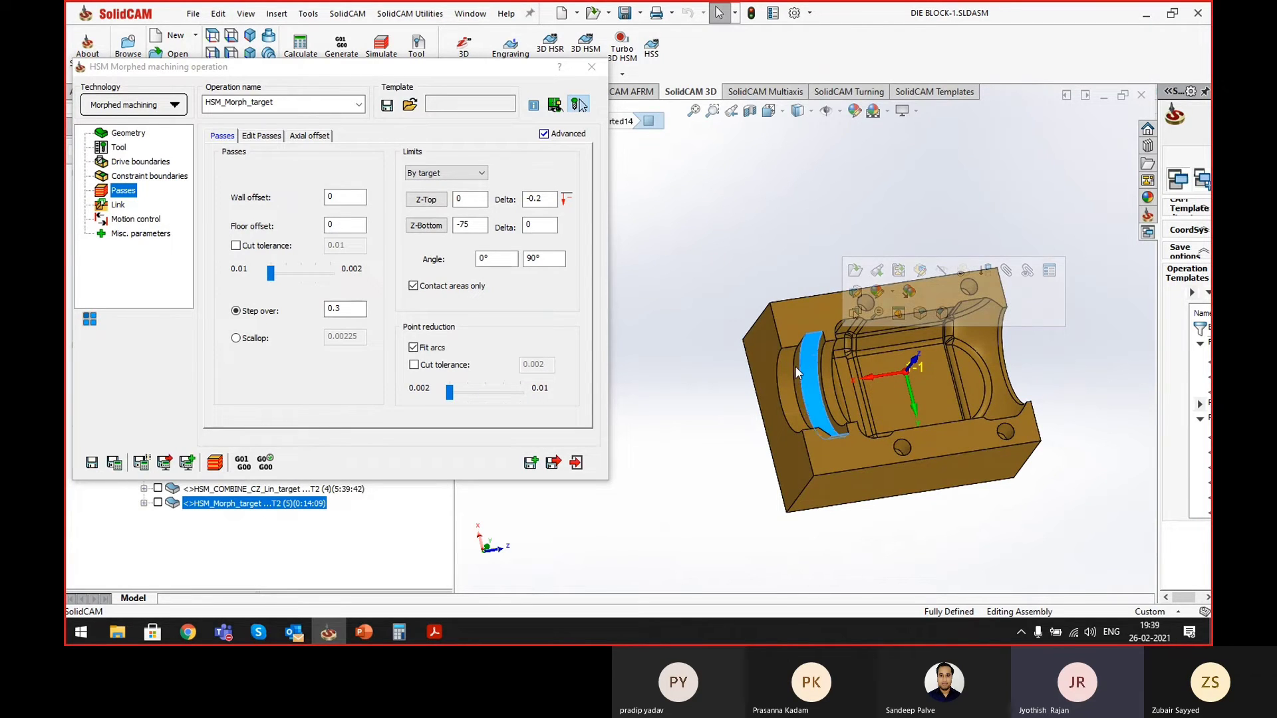
click(797, 373)
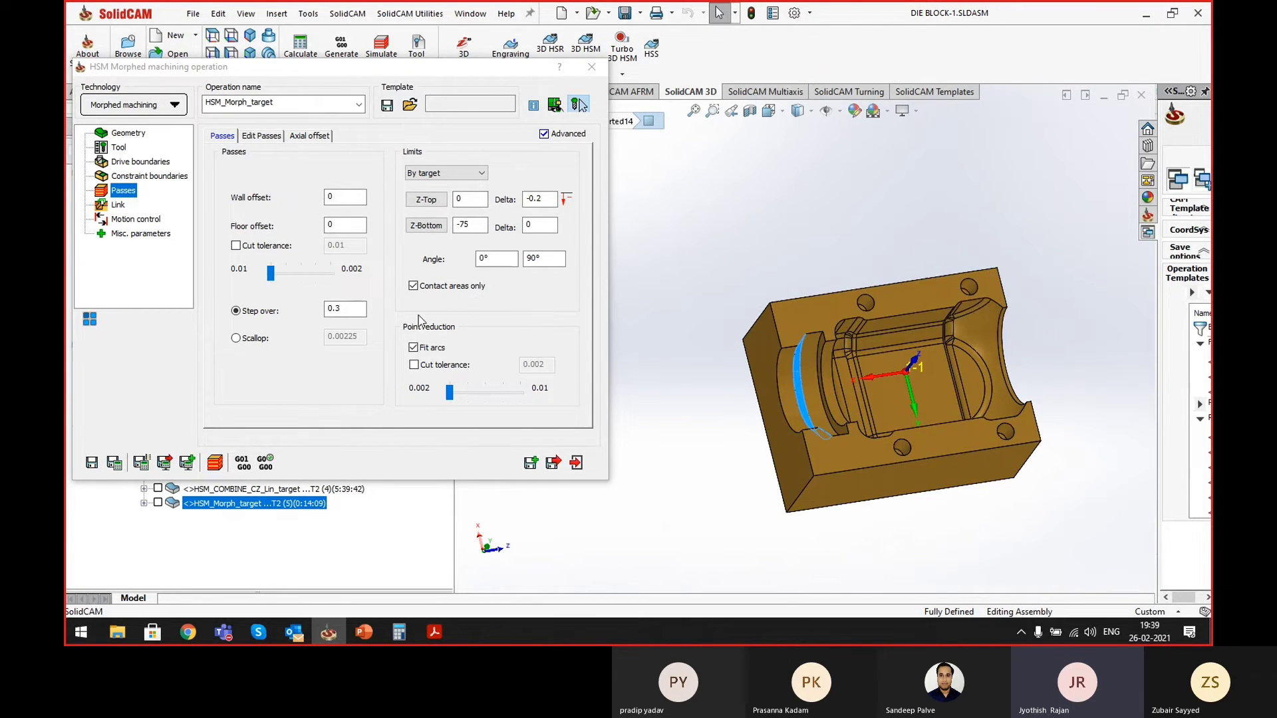
scroll(836, 366, down, 4)
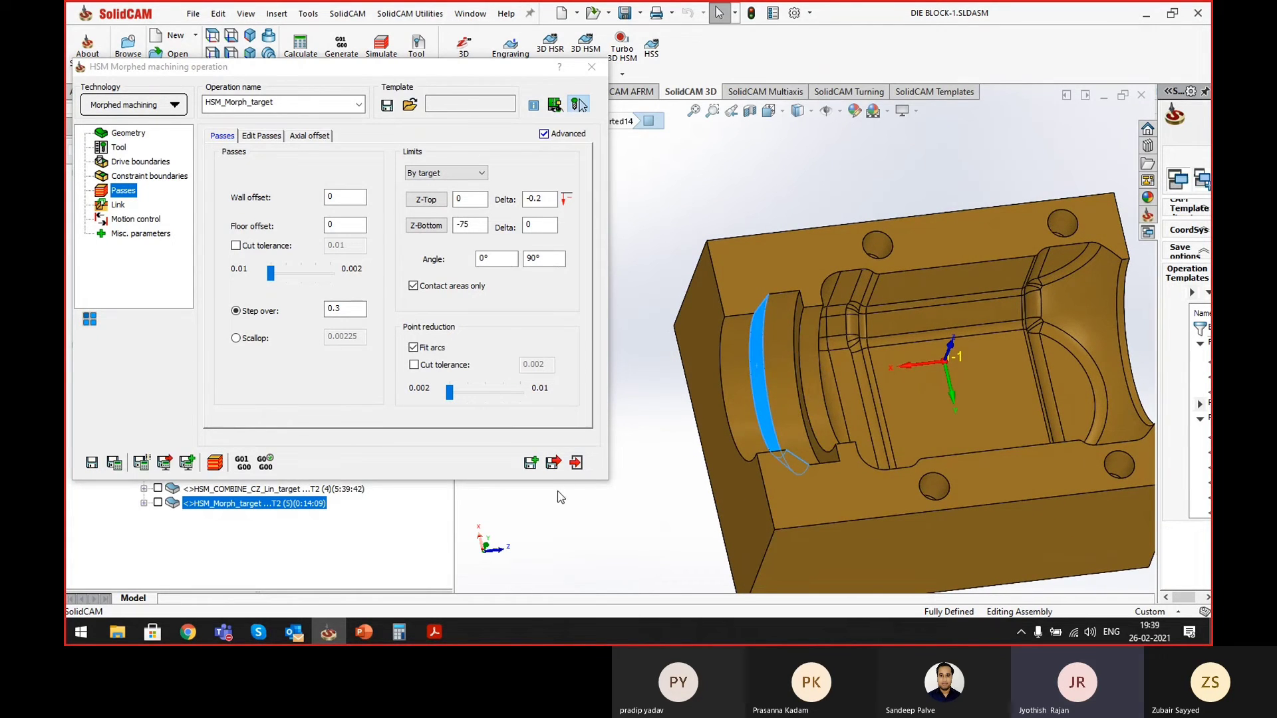
click(552, 463)
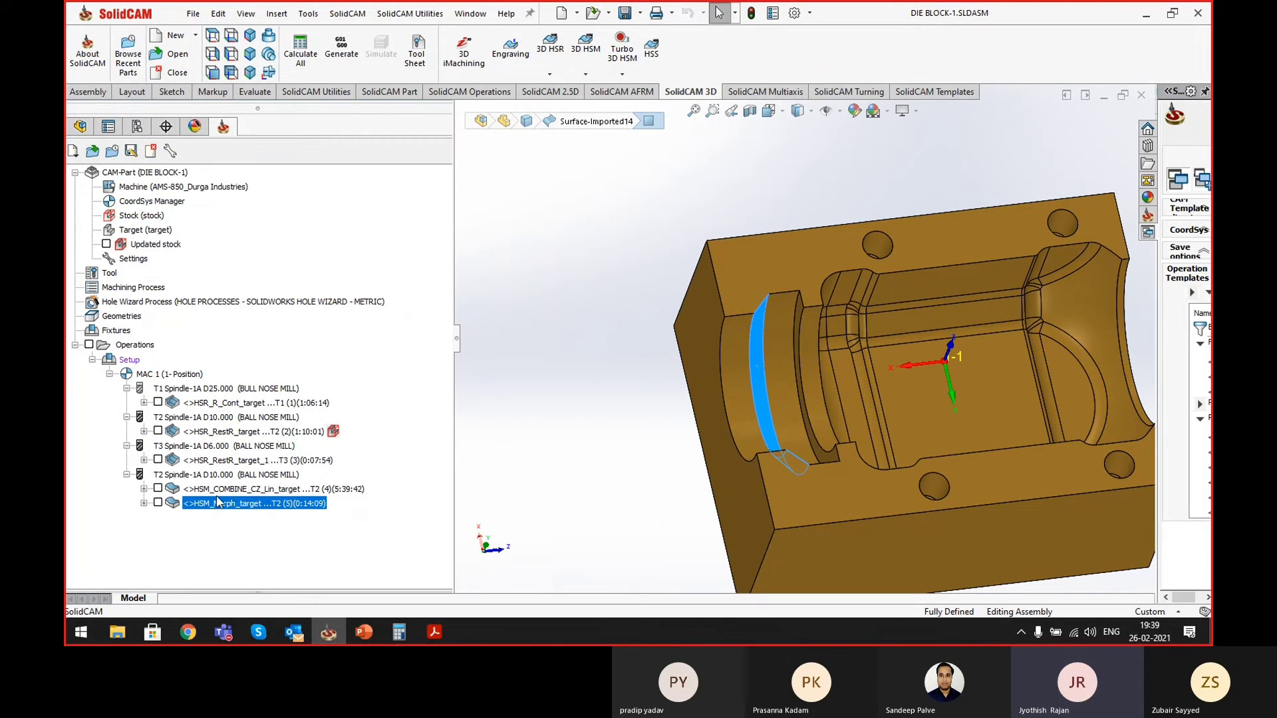
- Add a 3D HSM milling operation after HSM_Morph_target, using the Combine Constant Z with Linear machining technology
right_click(244, 511)
mouse_move(445, 44)
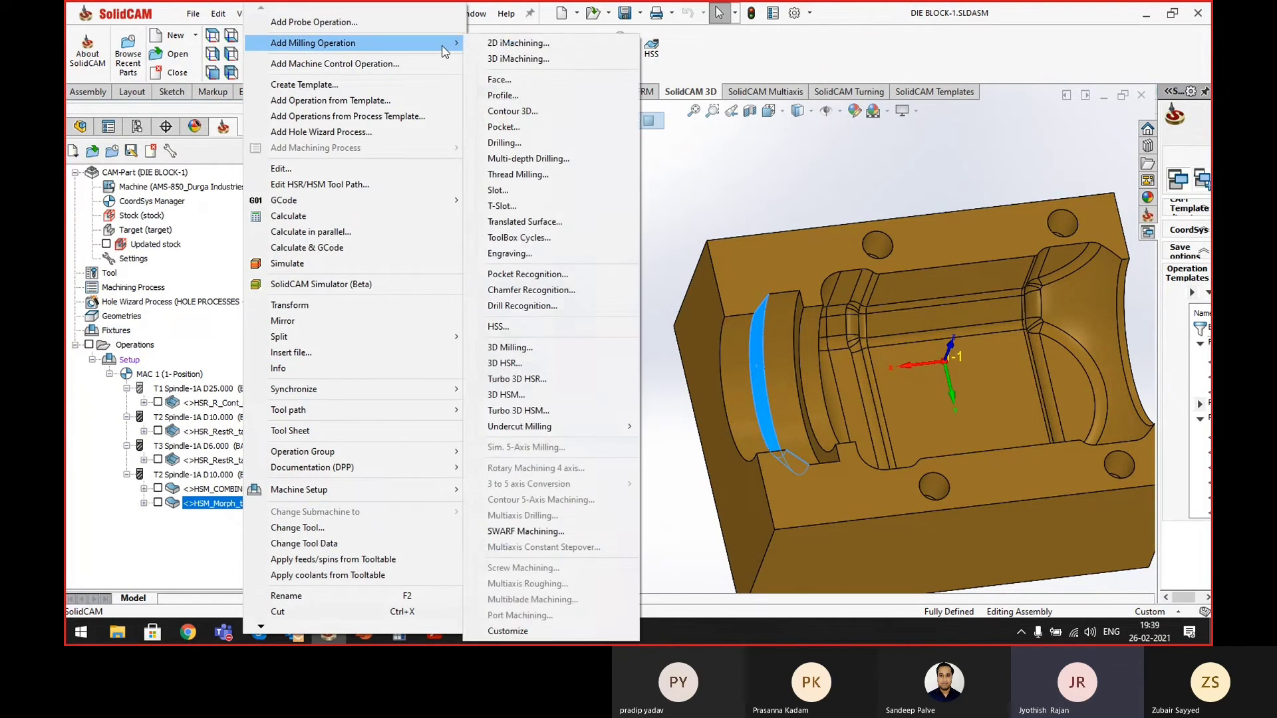
click(523, 402)
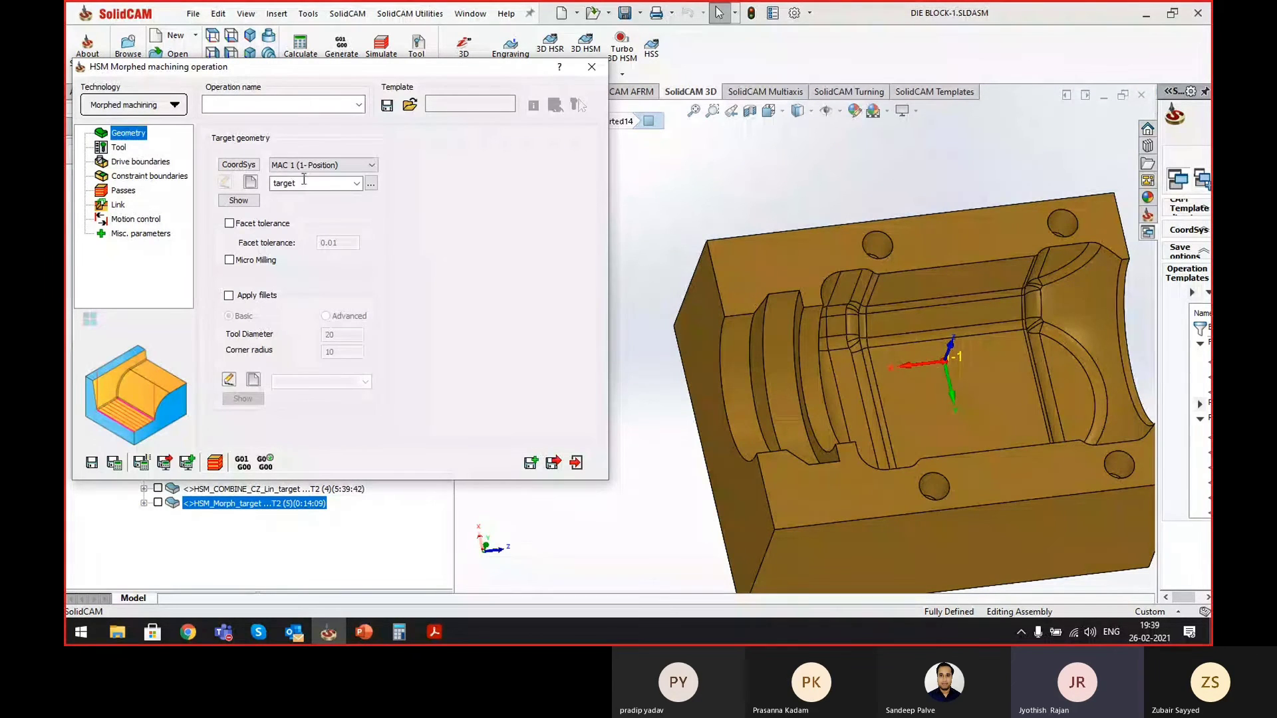
click(153, 105)
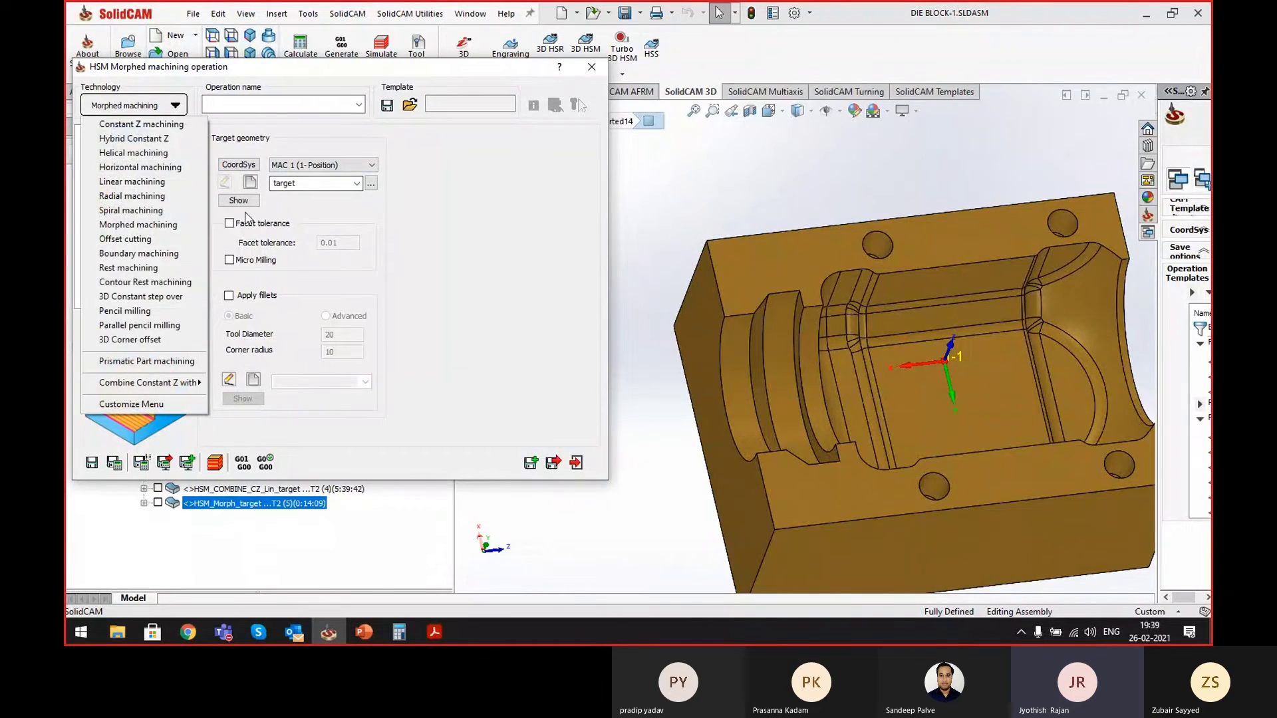
mouse_move(188, 383)
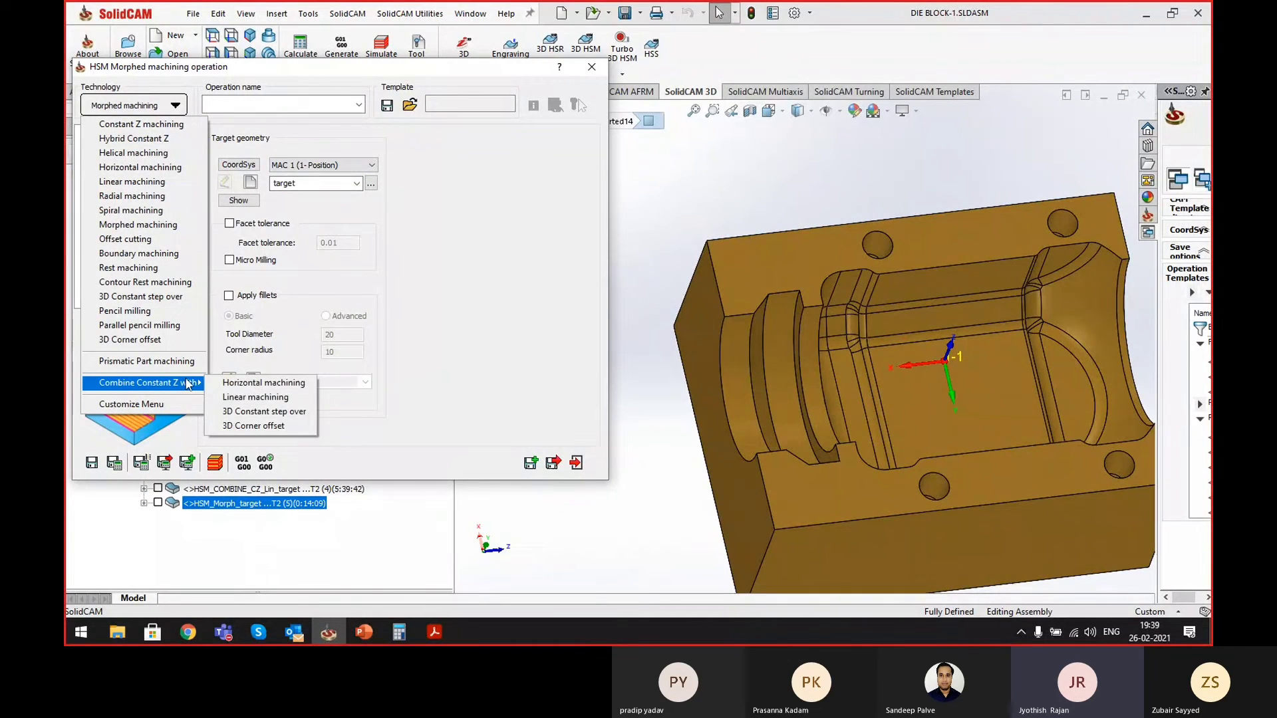
click(285, 399)
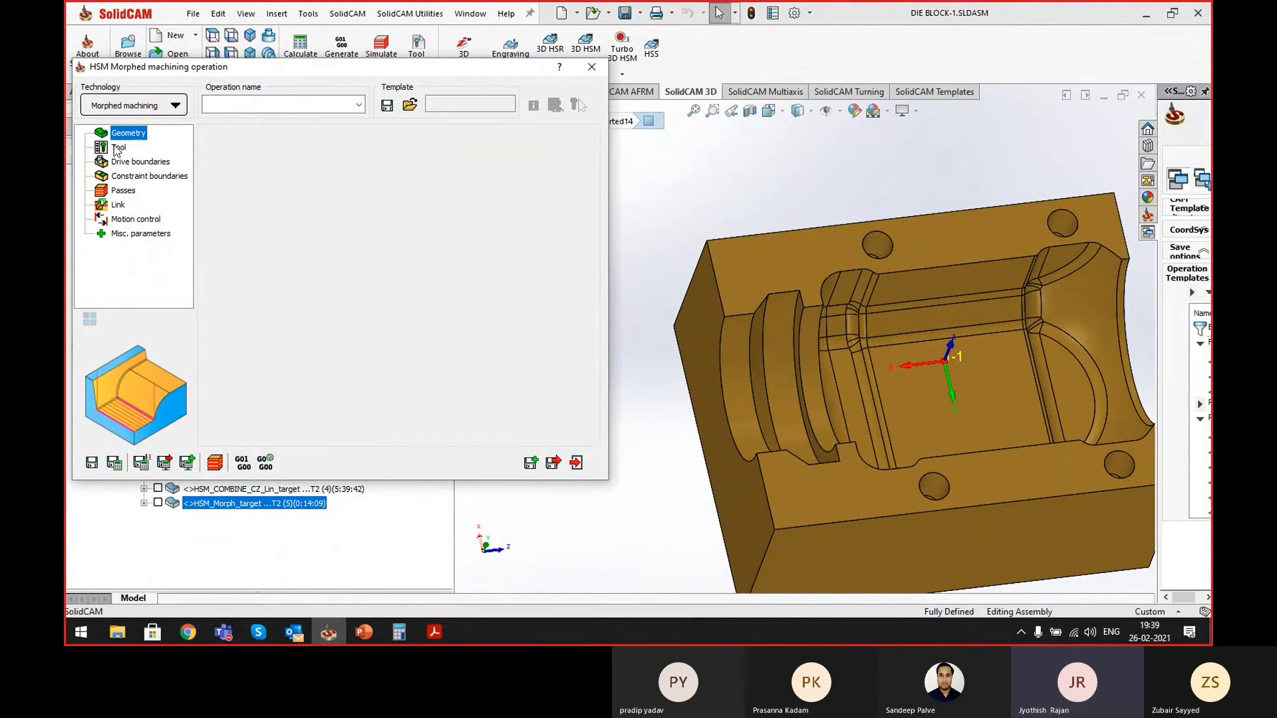
- Assign tool 2, the 10 mm ball nose mill, to the combined Constant Z and Linear operation
click(119, 149)
click(299, 375)
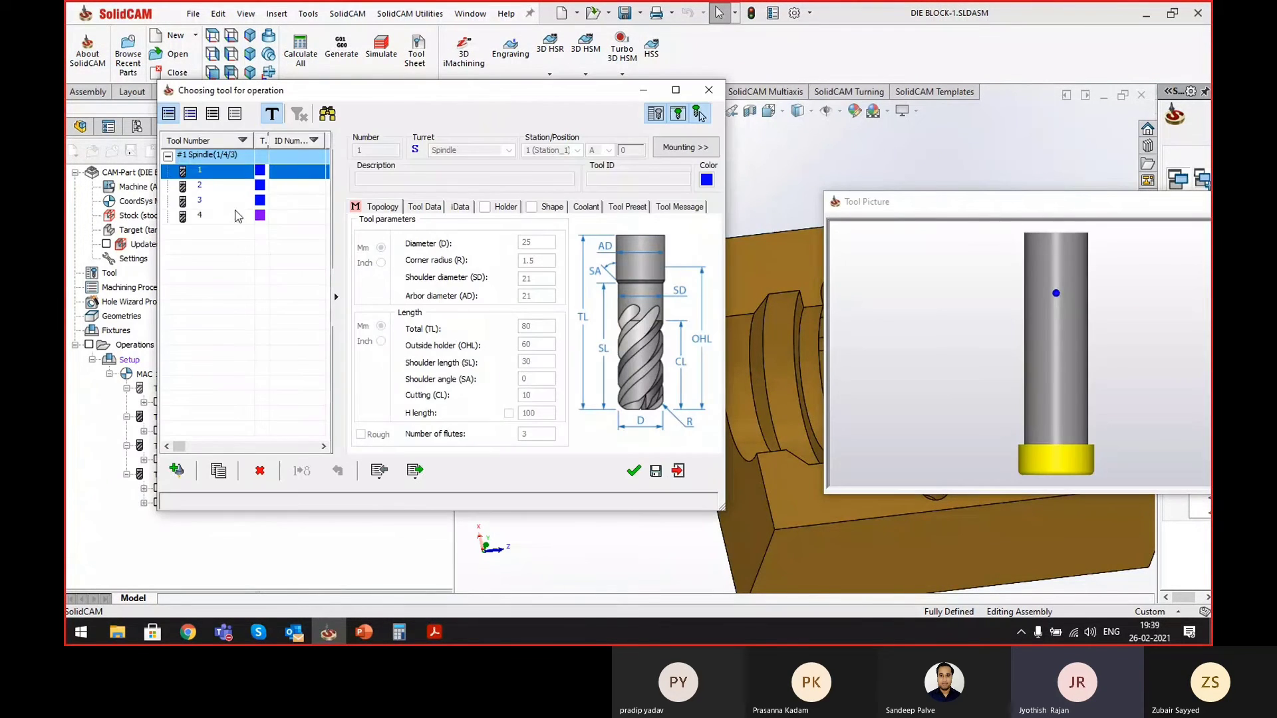
click(190, 202)
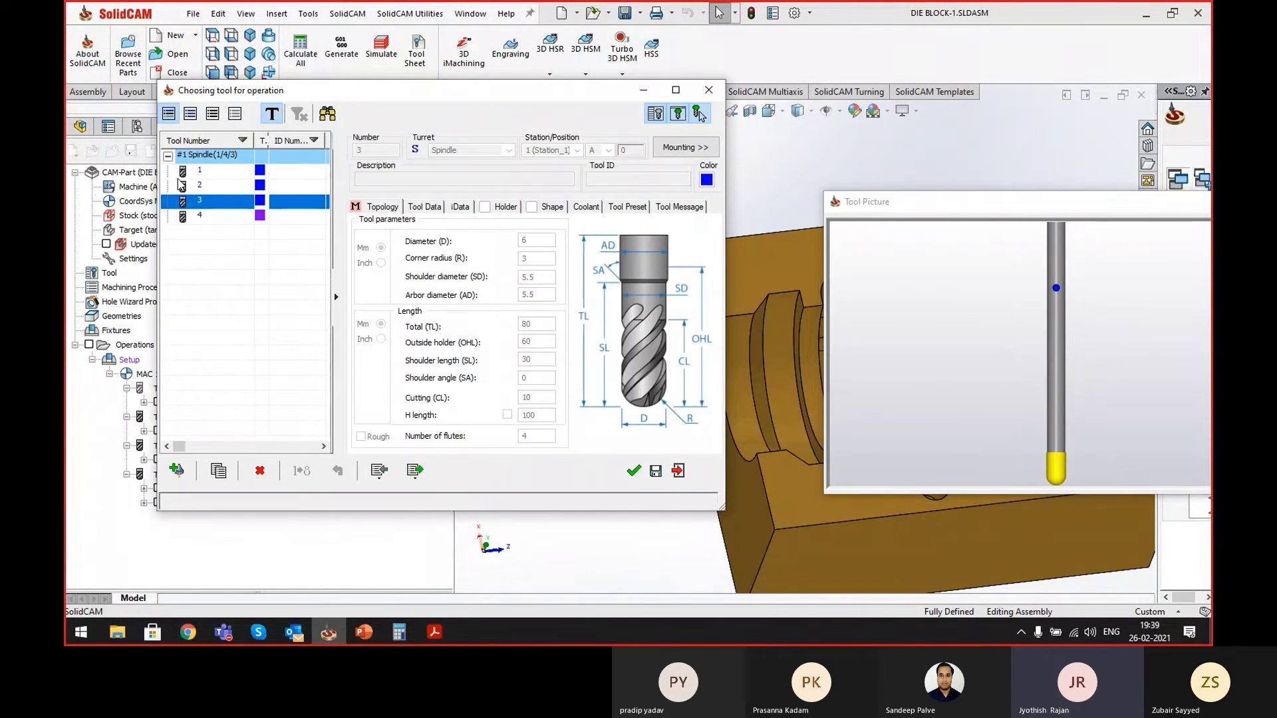
click(182, 186)
click(634, 473)
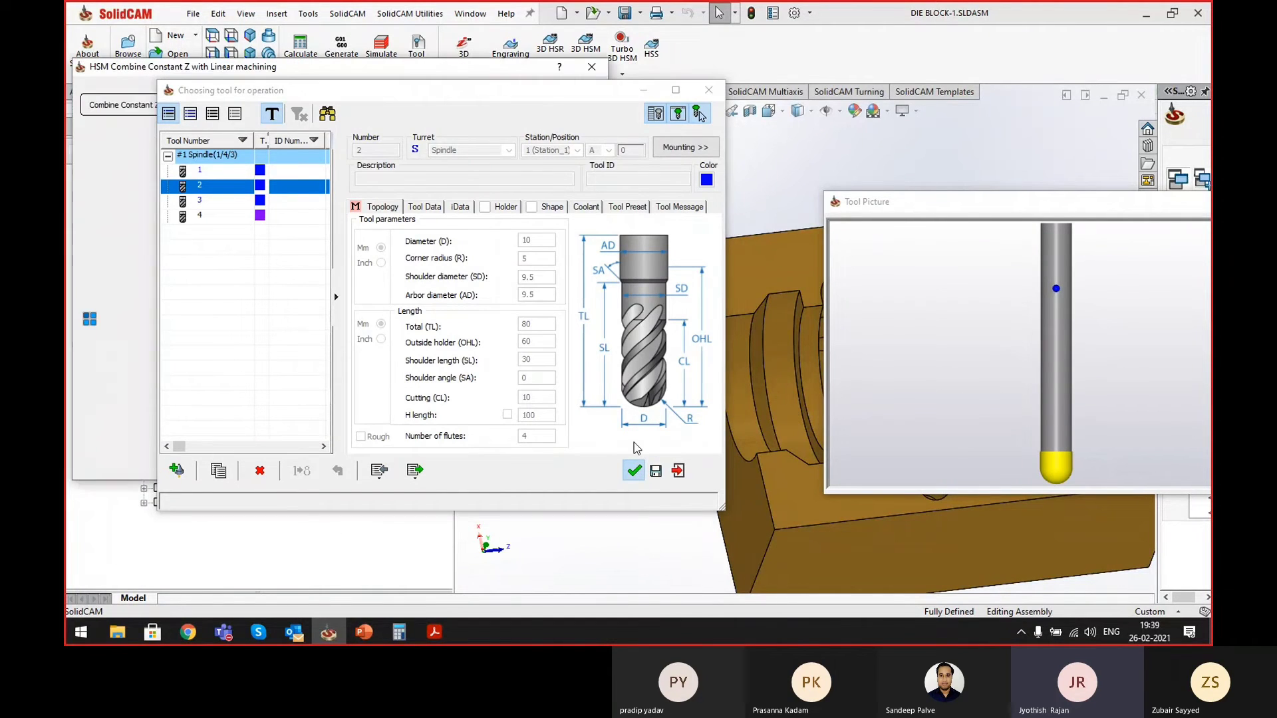
- Set the operation's constraint boundary to be created manually and start a new user-defined boundary geometry
click(141, 162)
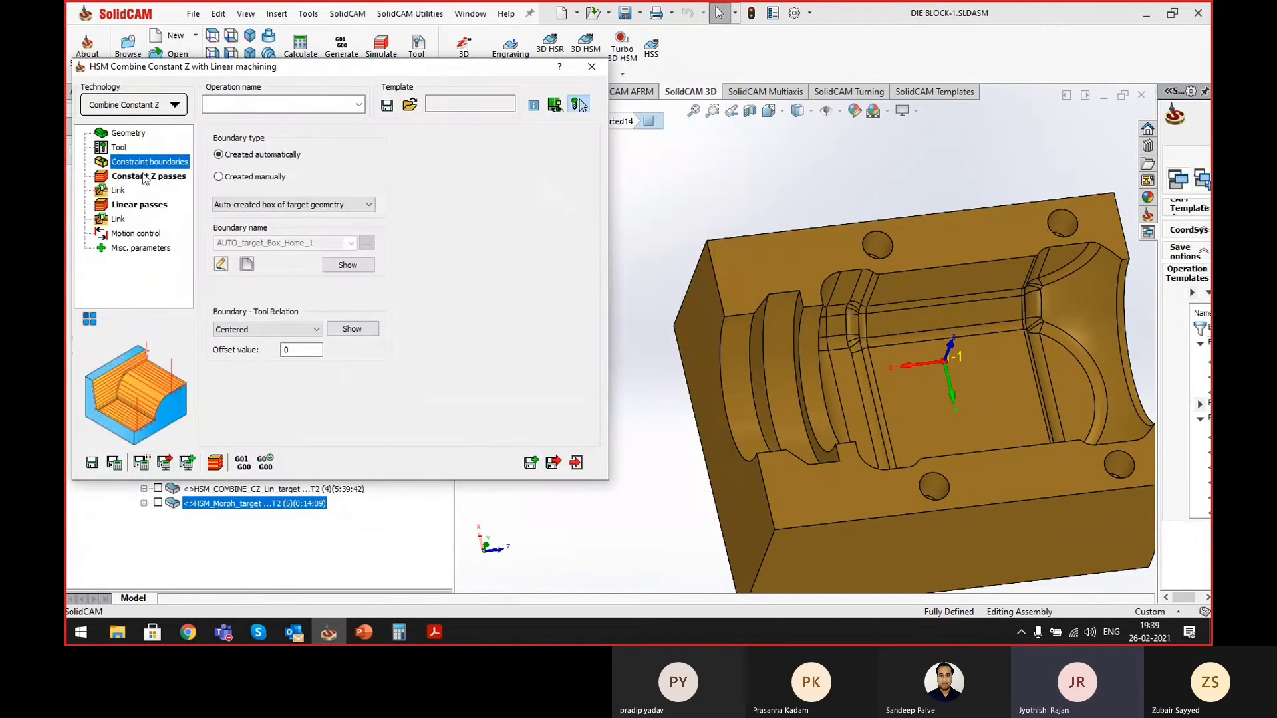
click(233, 178)
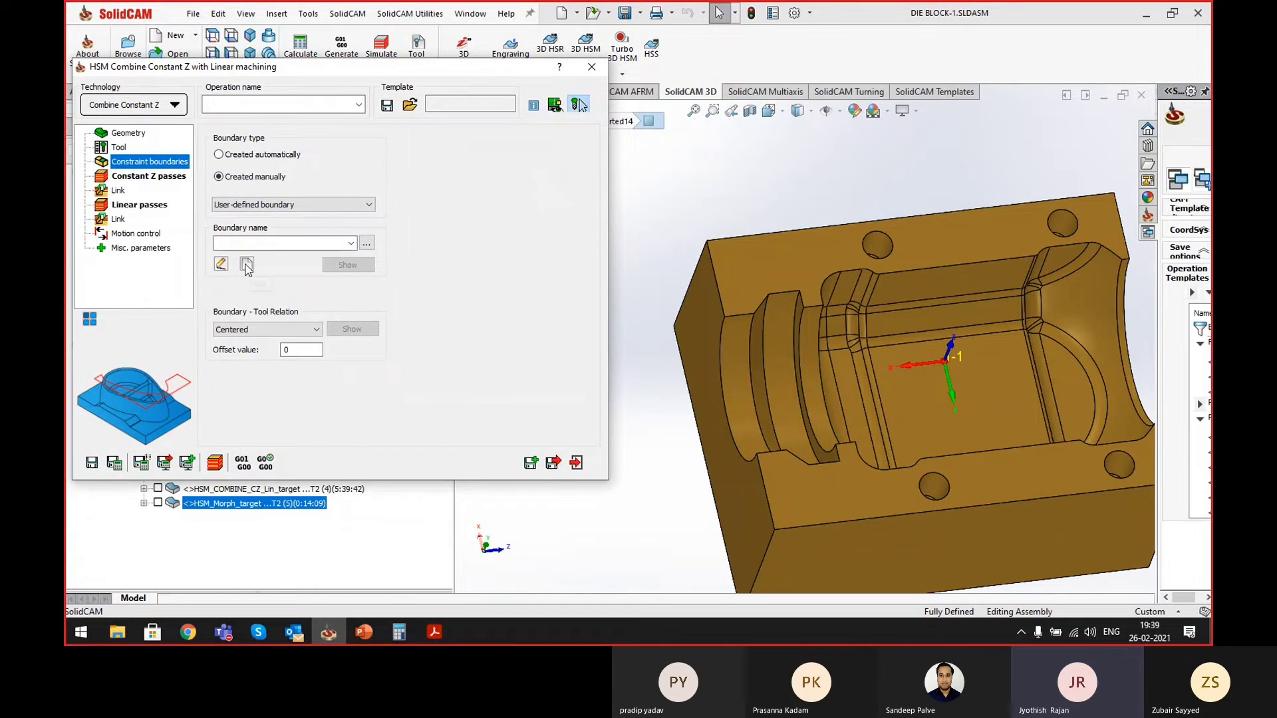
click(247, 264)
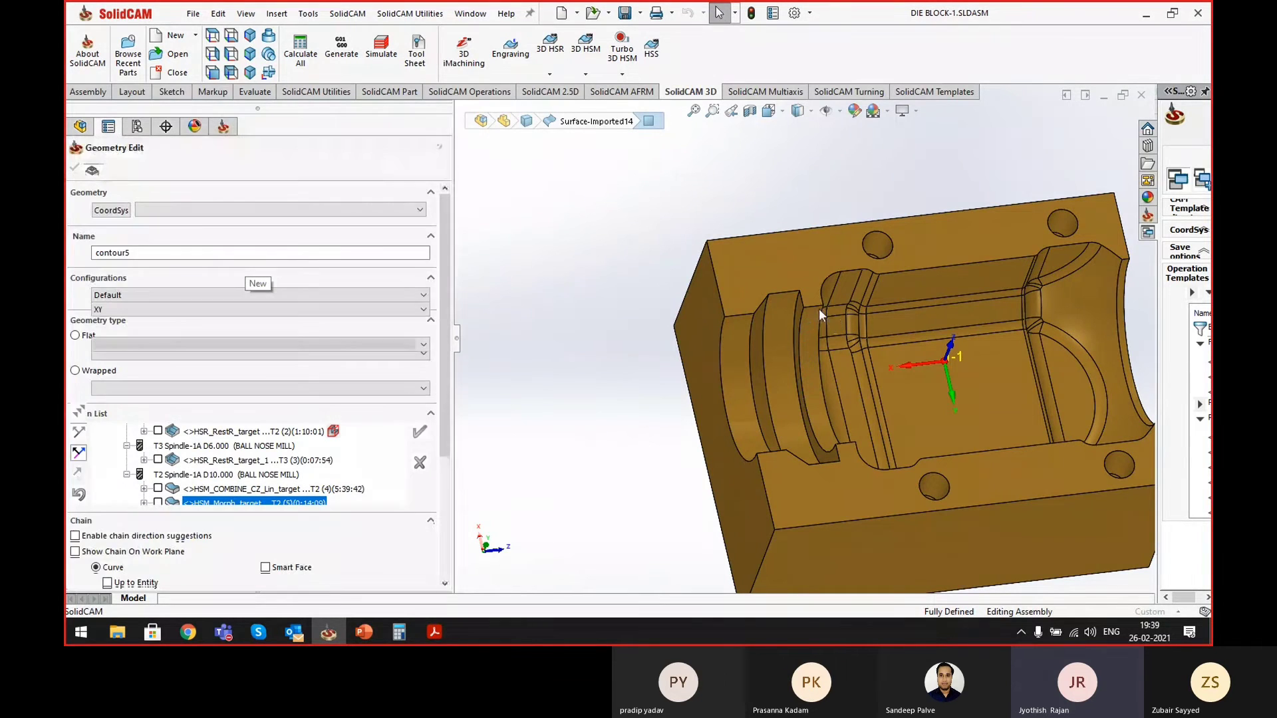
click(801, 302)
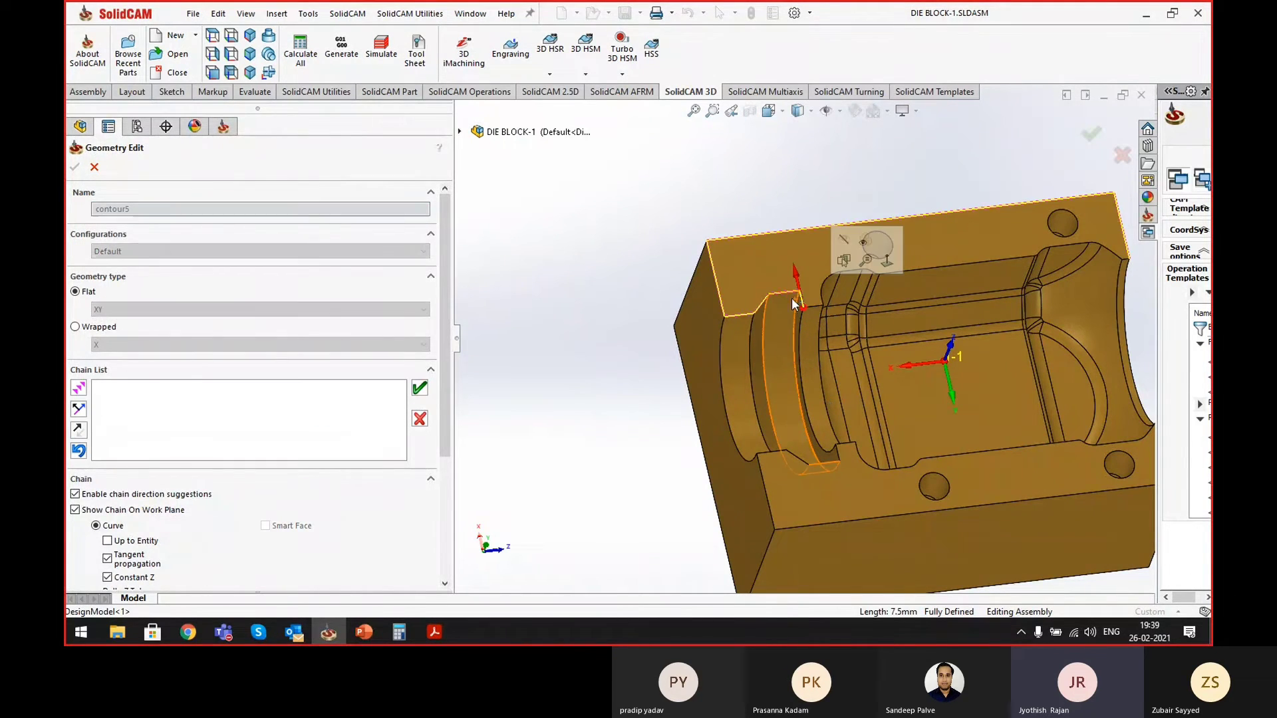
click(359, 327)
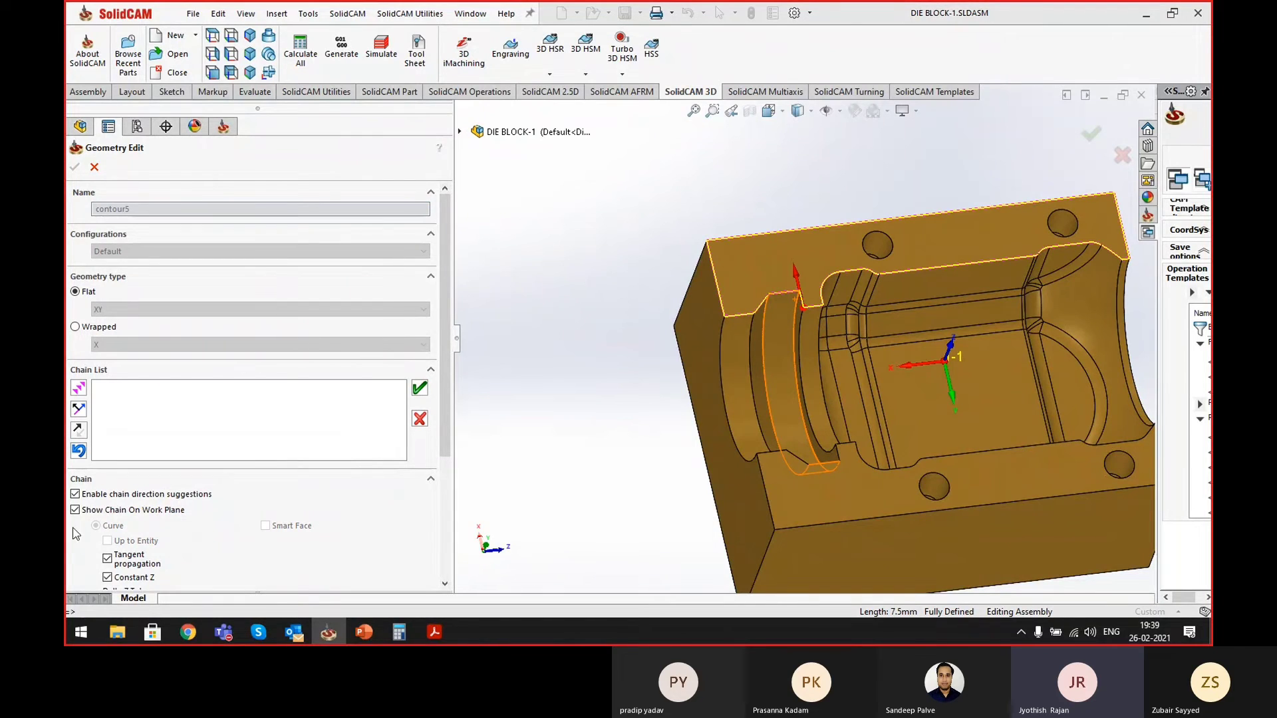
click(78, 451)
click(419, 421)
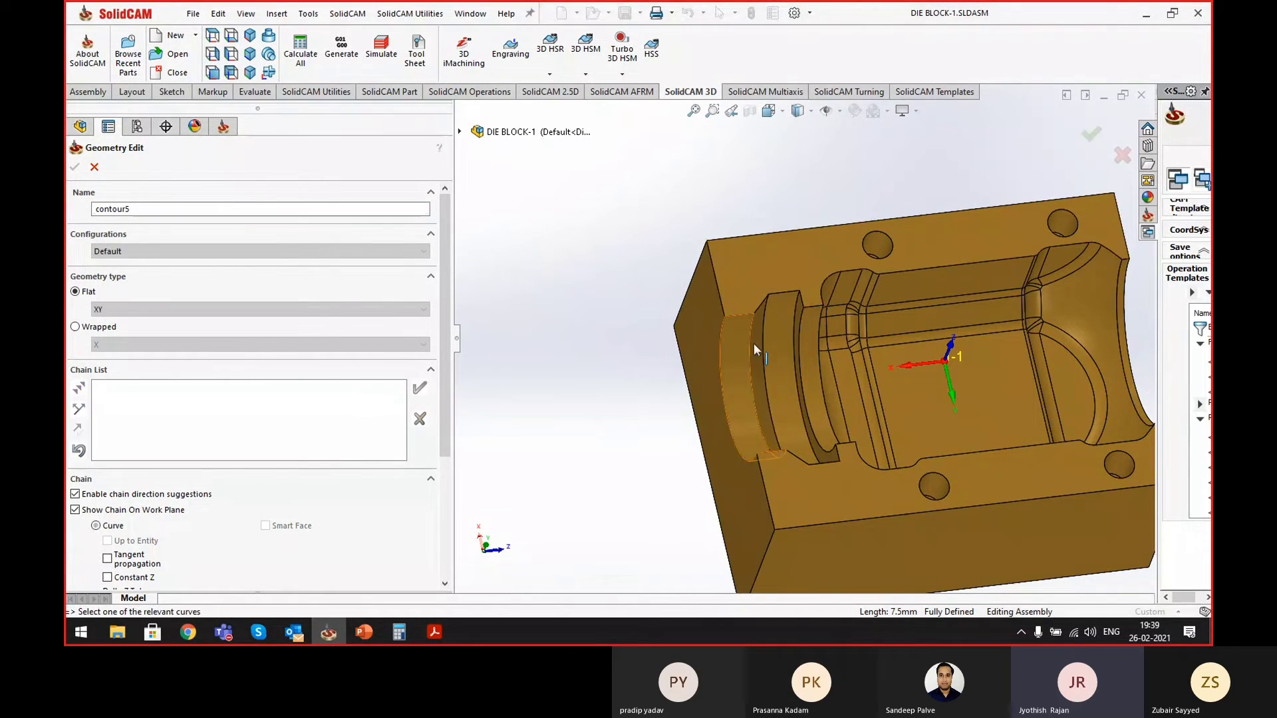
- Chain the outer edges of the groove next to the end recess into a closed boundary contour and accept it
click(801, 300)
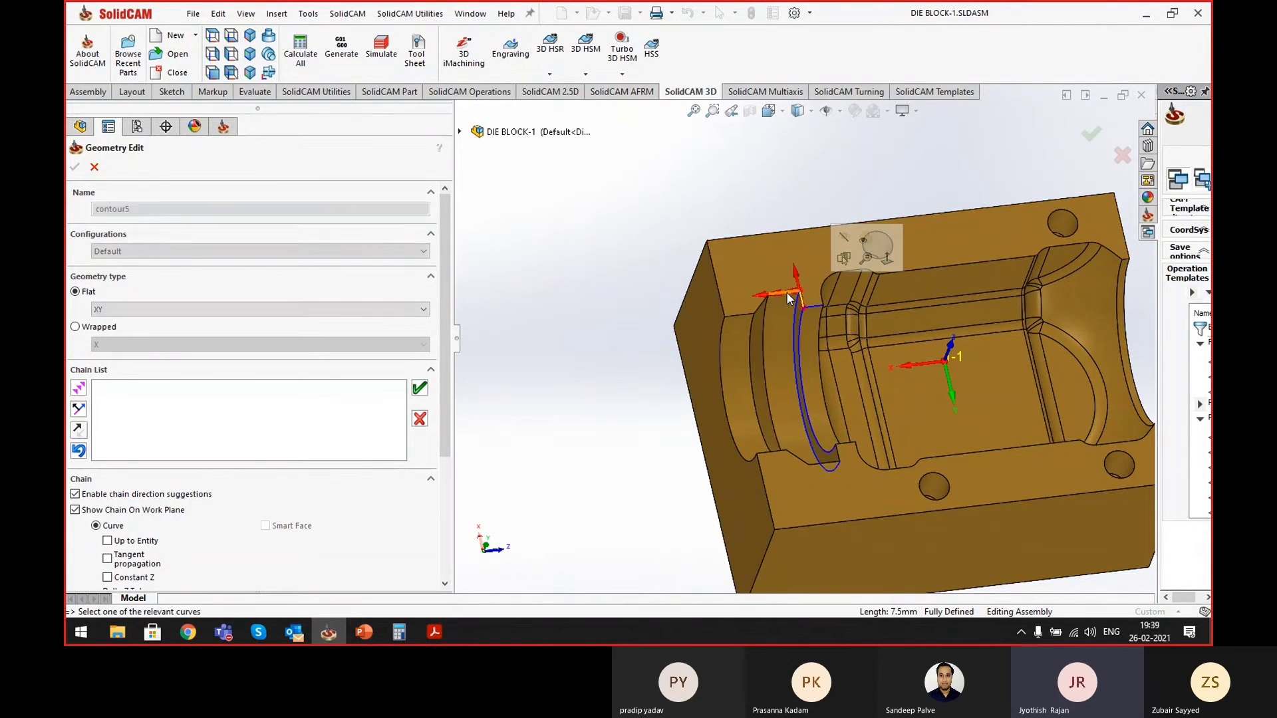
click(762, 334)
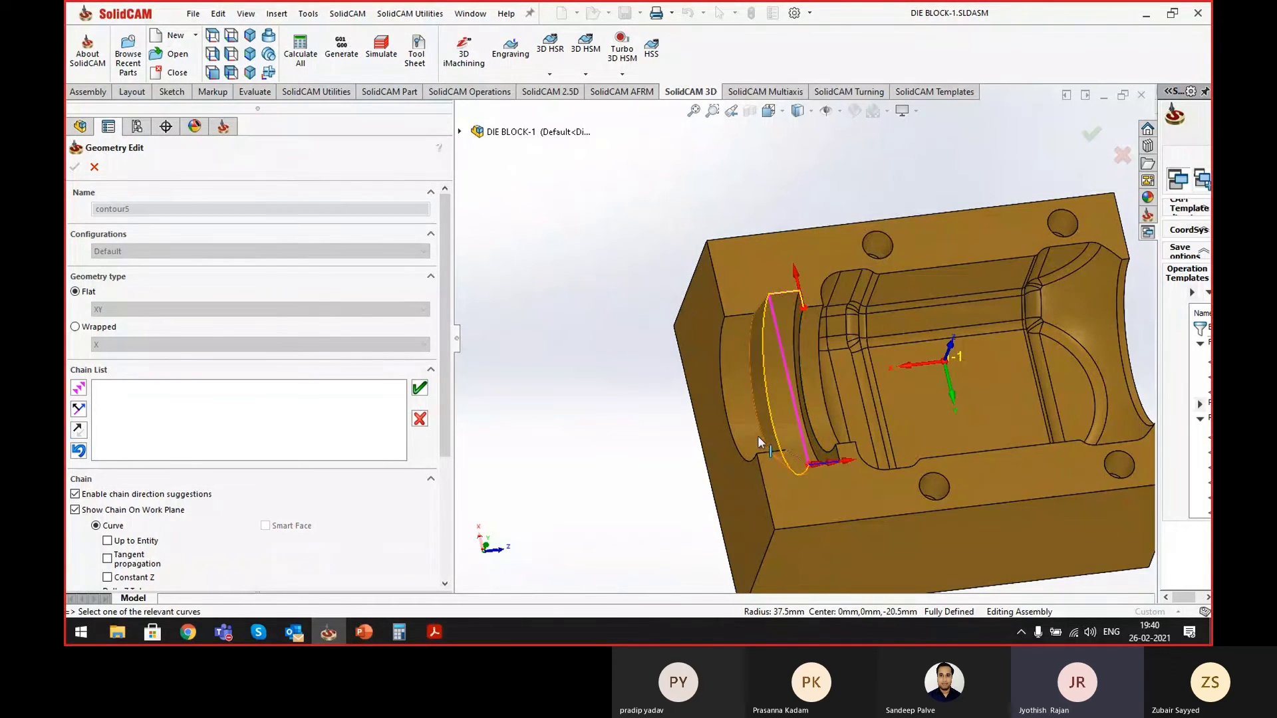
middle_drag(759, 442, 736, 505)
click(79, 389)
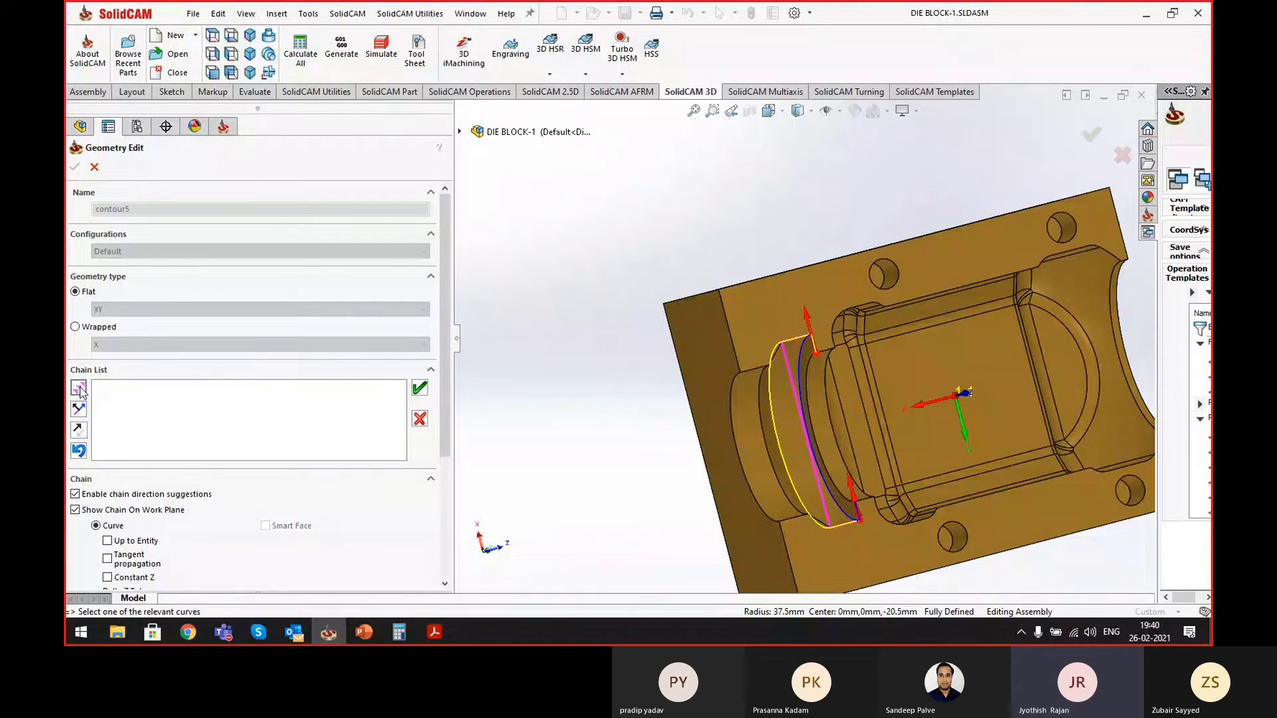
click(79, 390)
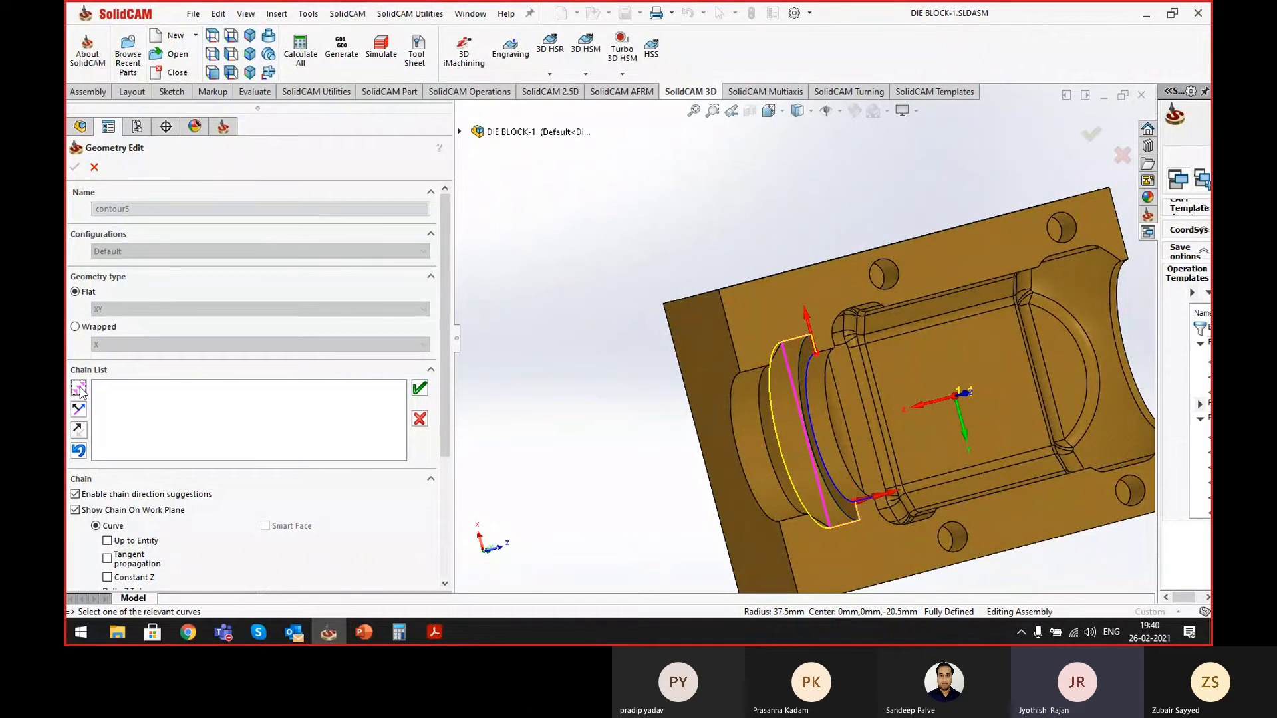
click(77, 426)
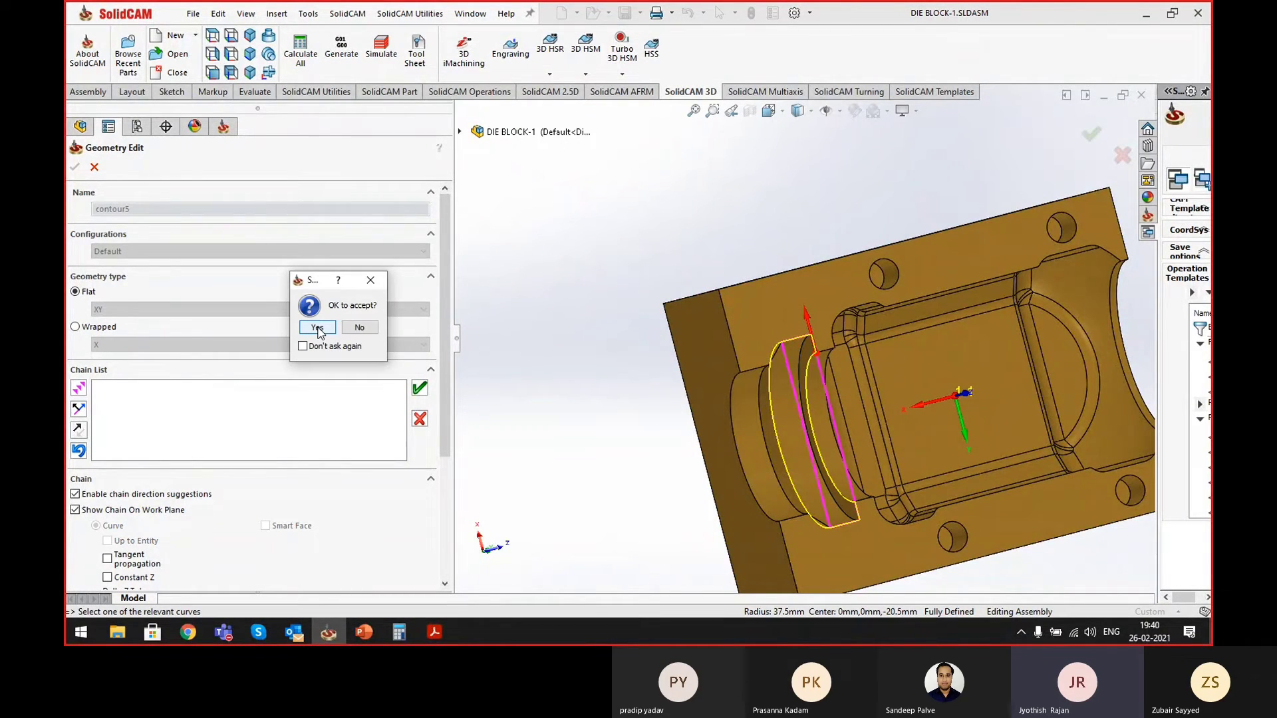
click(317, 328)
click(75, 167)
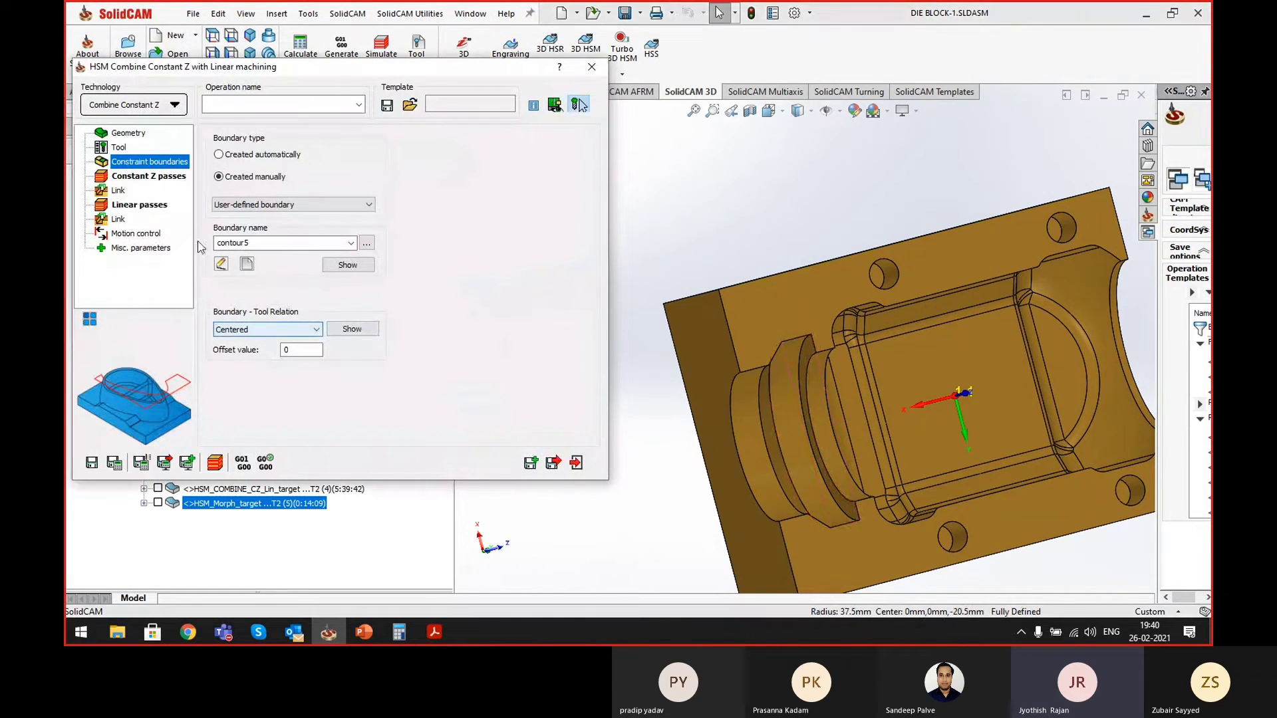
- Set the Constant Z passes to a step down of 0.3 and a start angle of 30°, and review their link settings
click(159, 177)
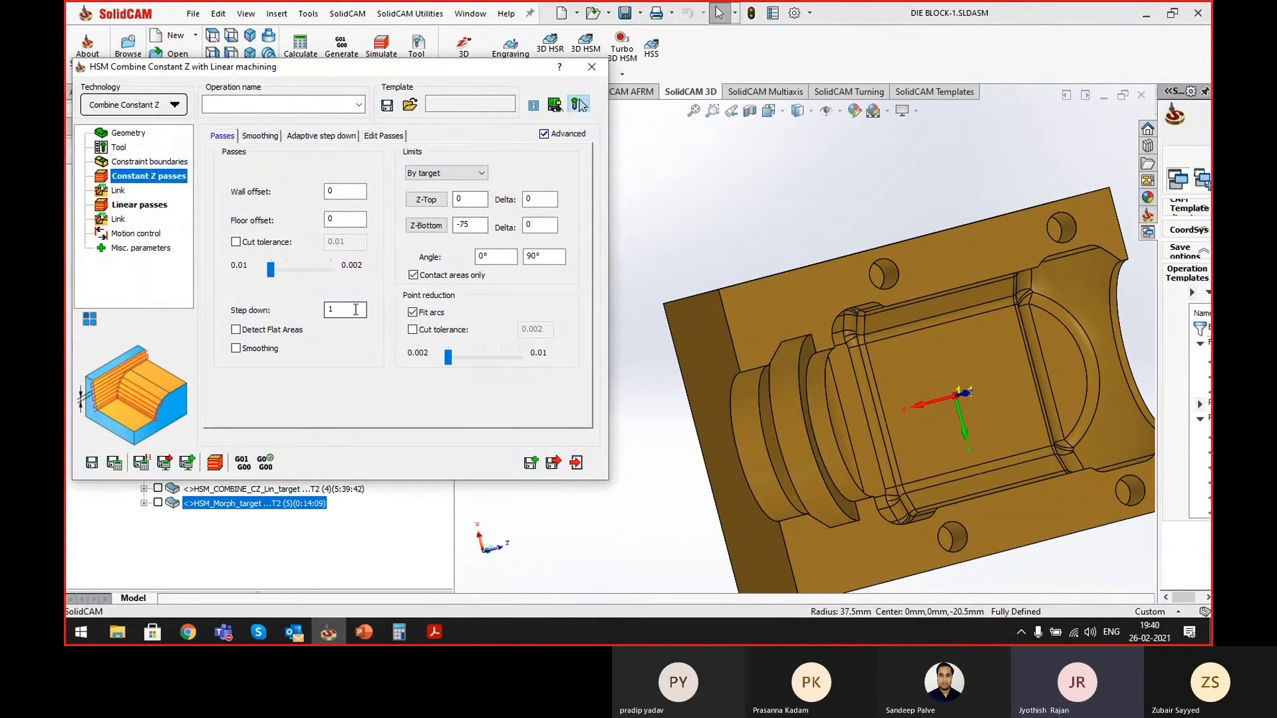
text(0.5)
drag(501, 257, 431, 239)
click(118, 191)
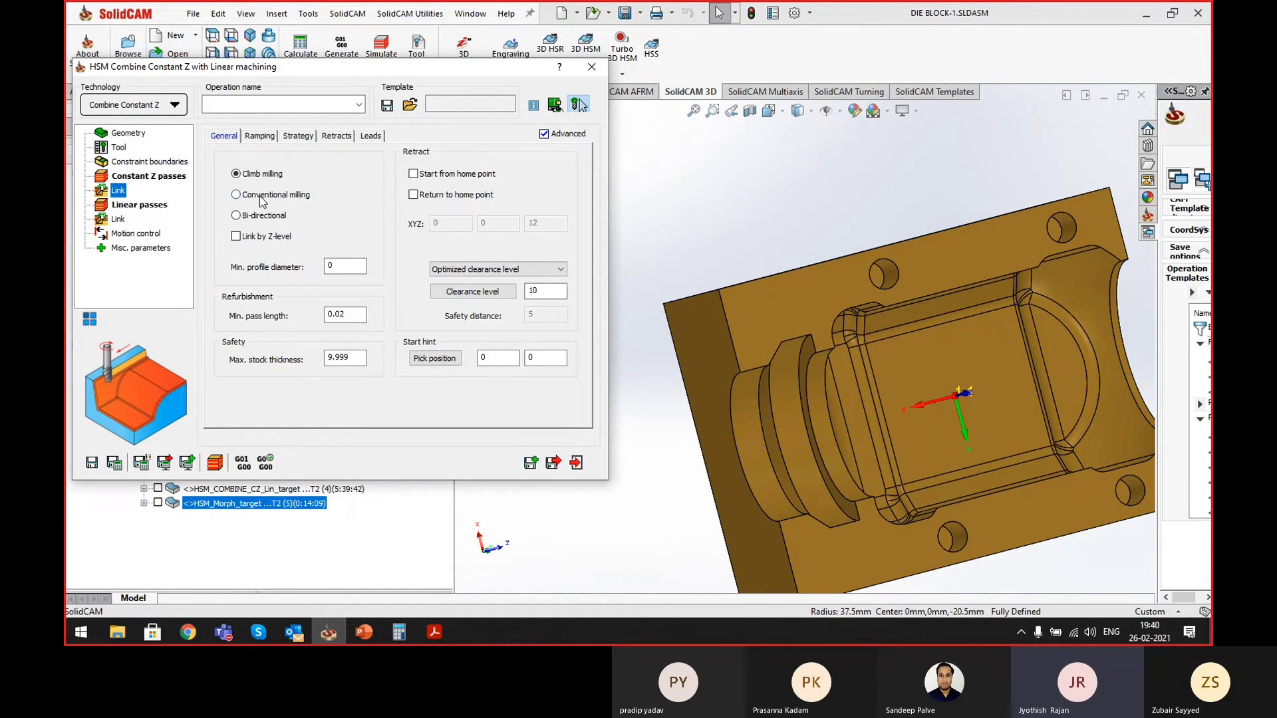
- Set the linear passes' step over to 0.2, and save and calculate the combined operation
click(136, 205)
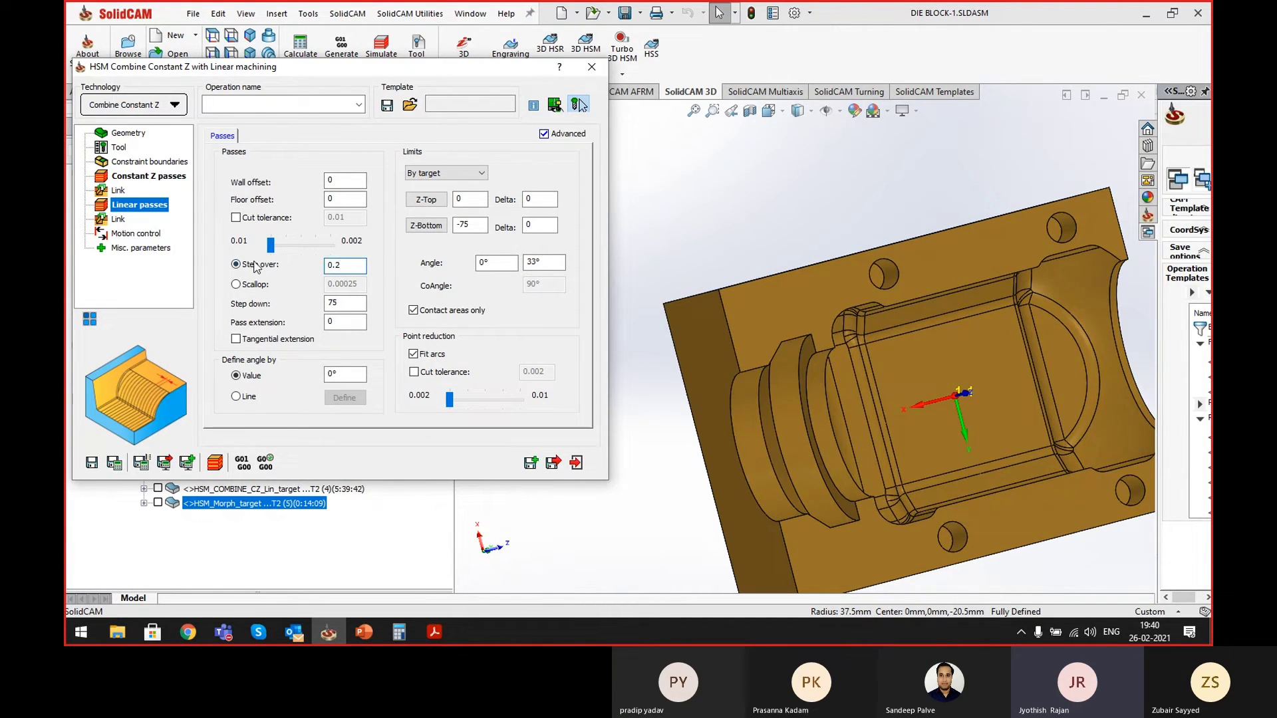
click(136, 177)
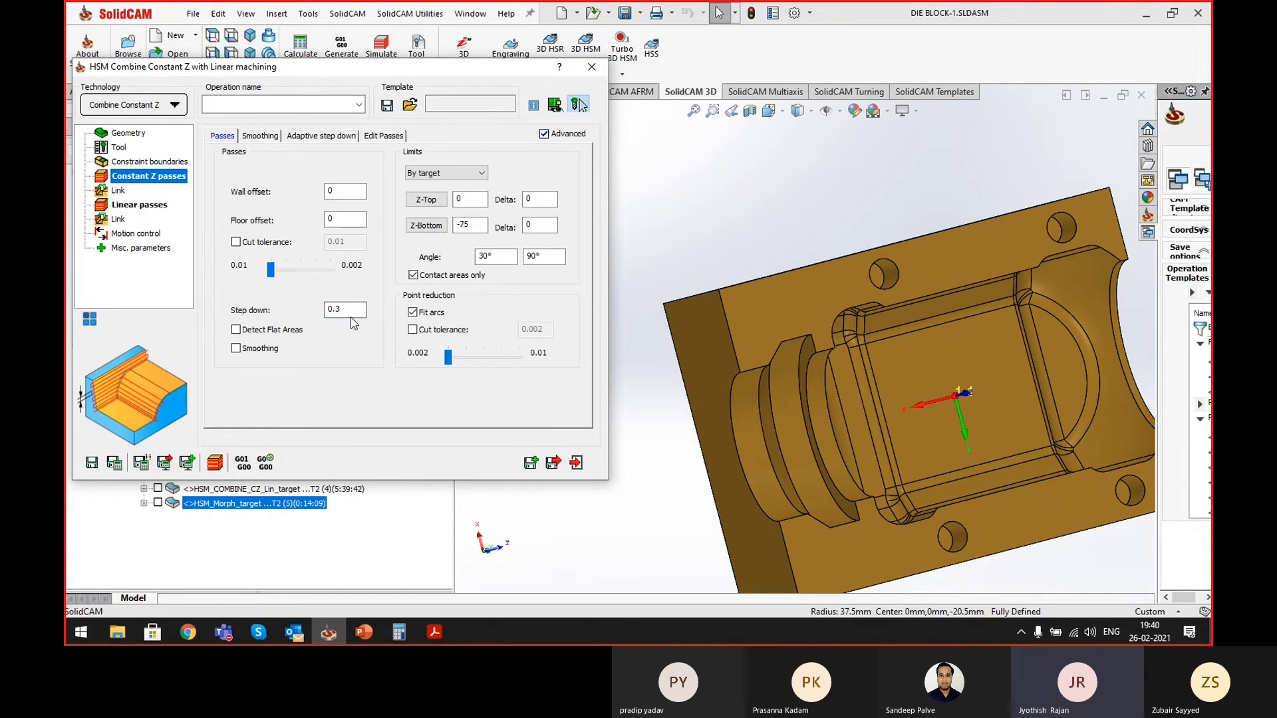
click(126, 207)
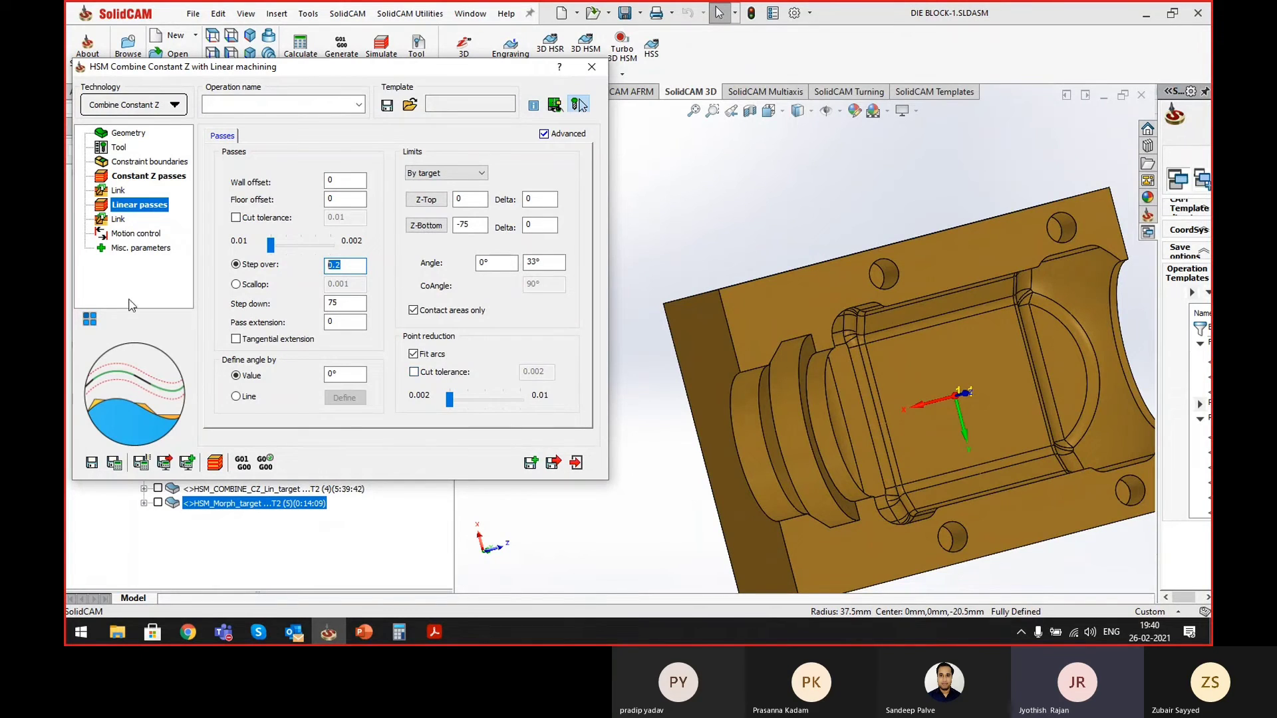
click(118, 219)
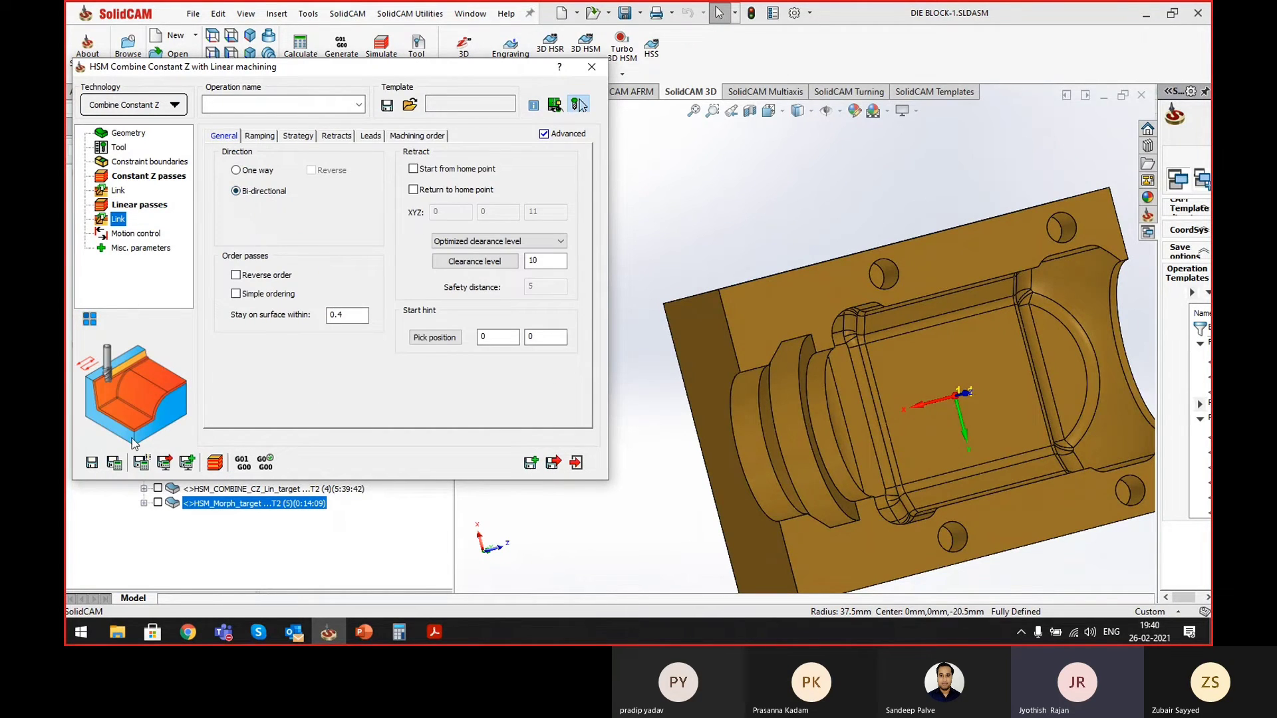
click(578, 105)
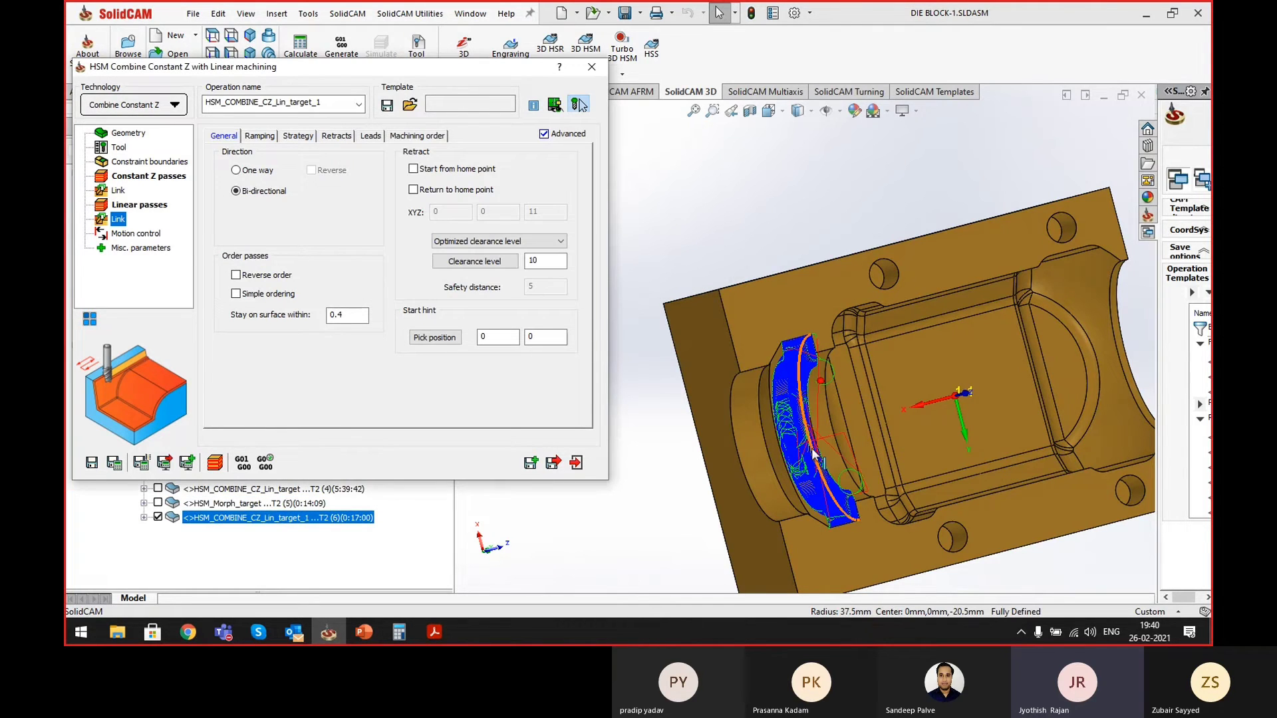
- Examine the combined Constant Z and Linear toolpath along the groove's floor and side walls
middle_drag(815, 453, 814, 298)
scroll(792, 363, down, 6)
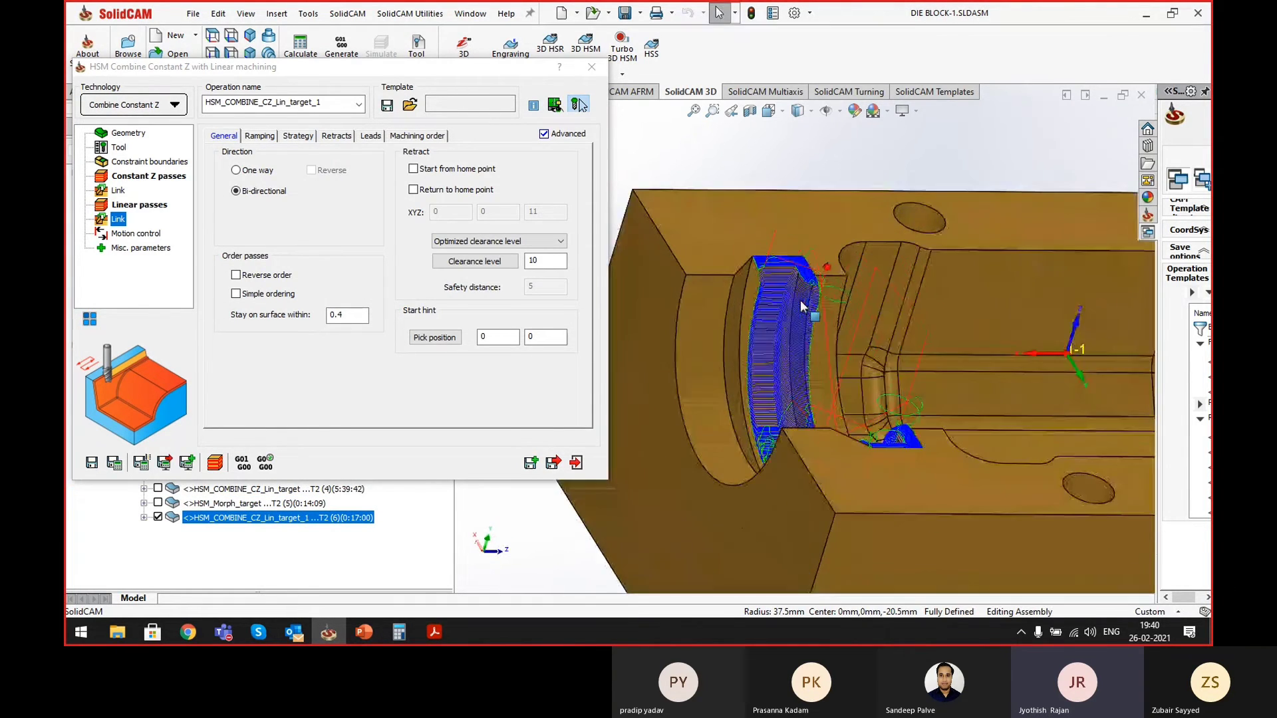
scroll(792, 359, down, 3)
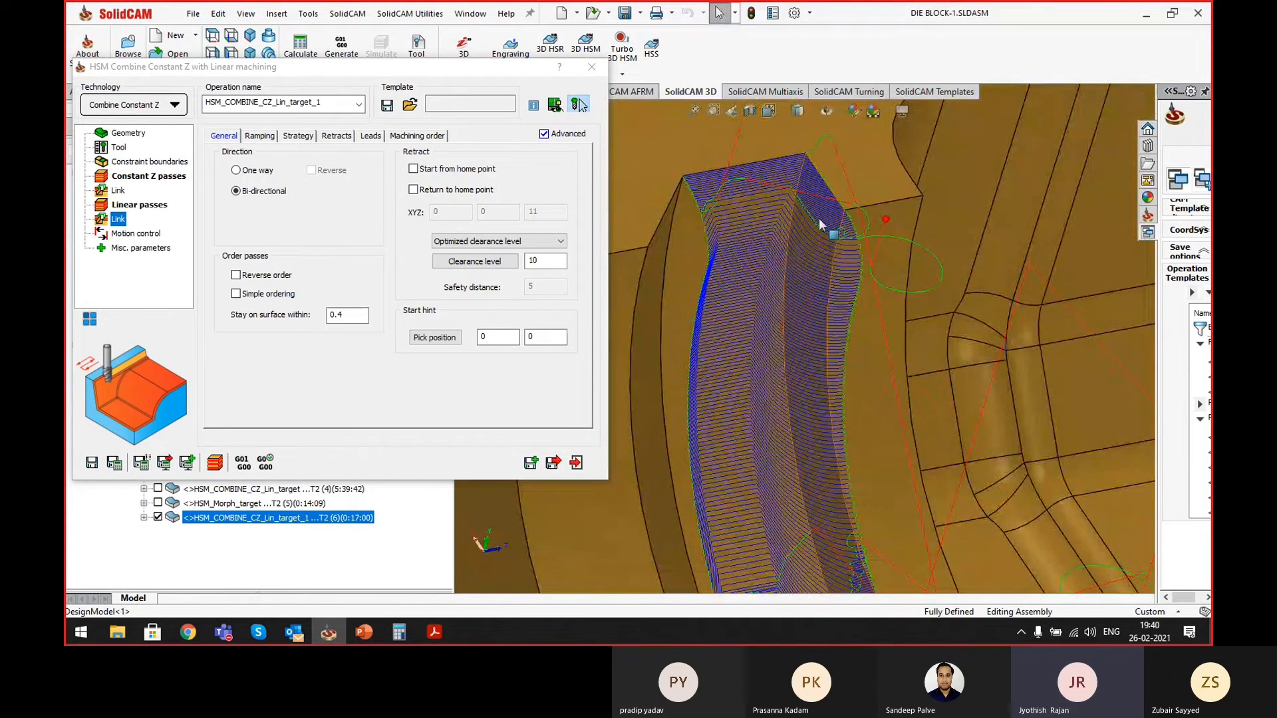
scroll(780, 228, up, 3)
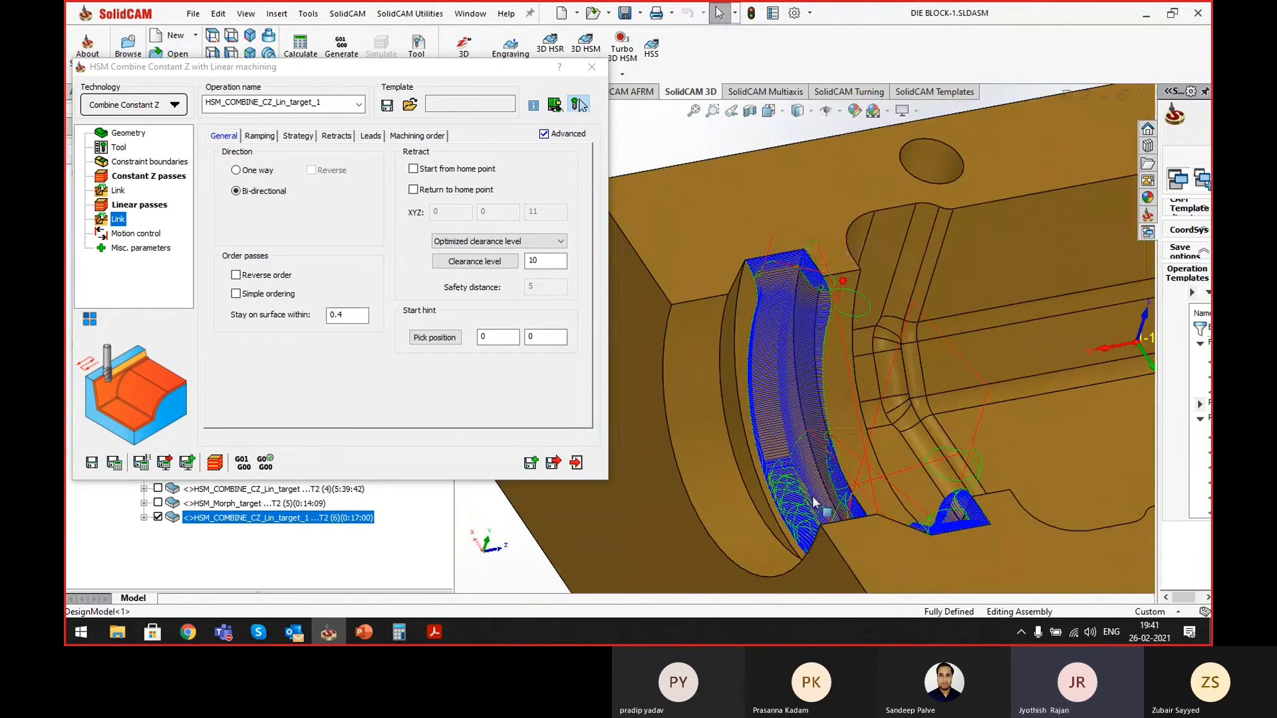
scroll(773, 455, down, 2)
scroll(784, 433, up, 4)
middle_drag(784, 433, 813, 429)
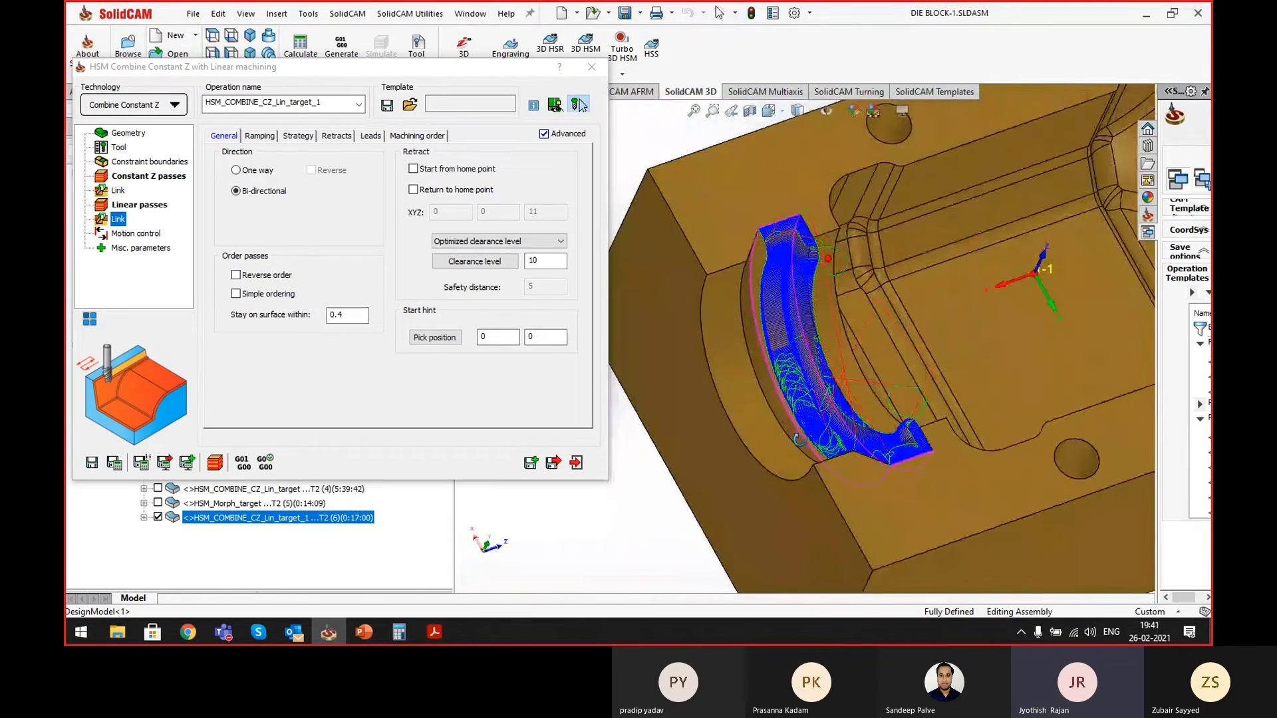
scroll(772, 272, down, 5)
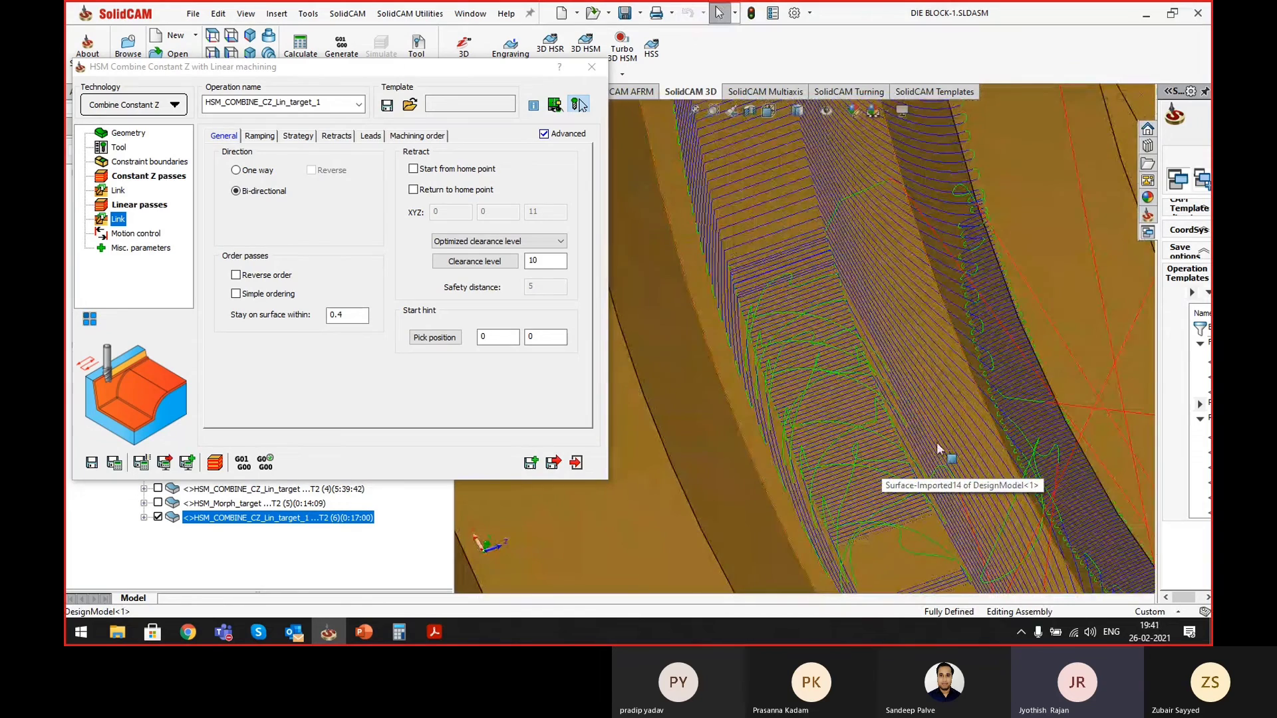
scroll(931, 442, up, 5)
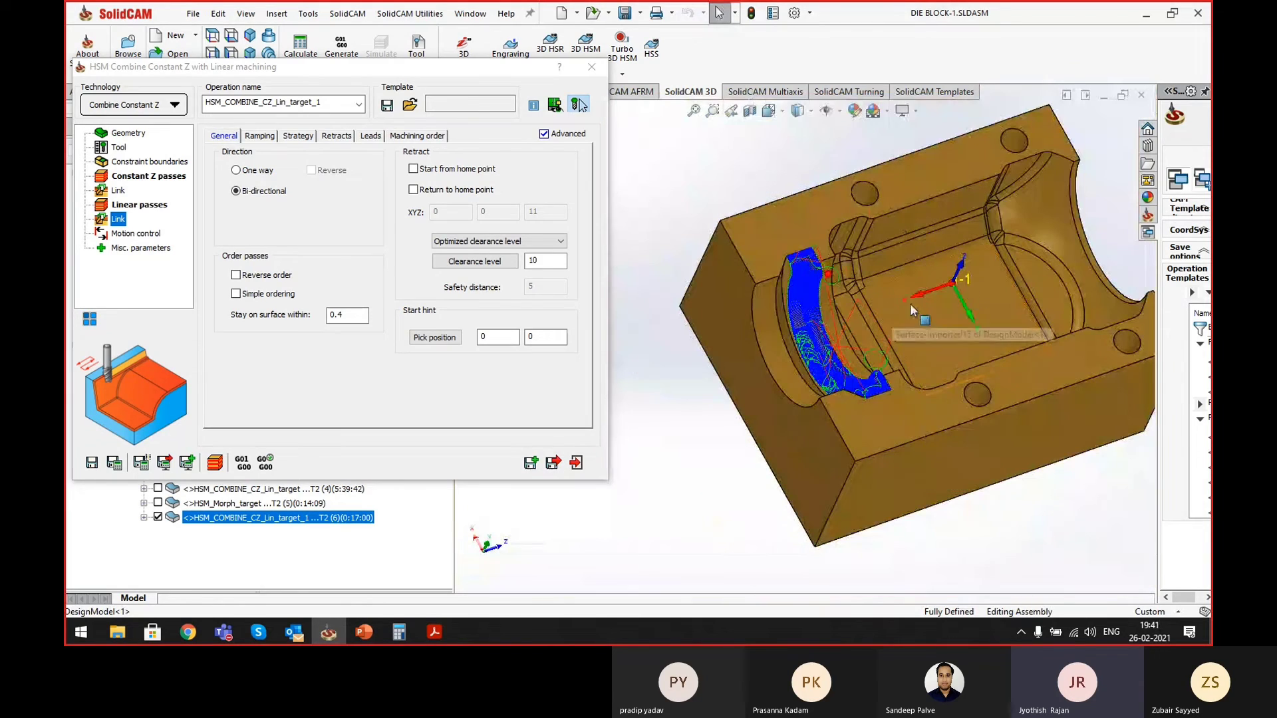
scroll(864, 327, down, 5)
scroll(863, 325, down, 3)
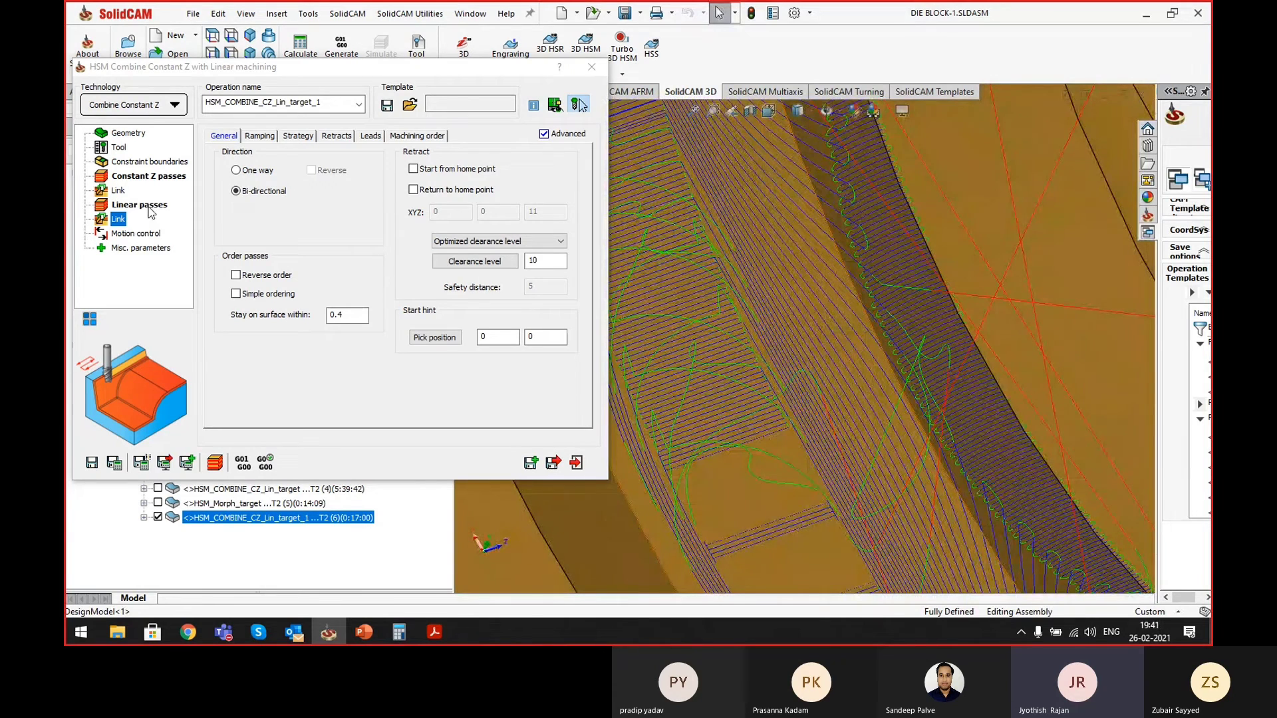
- Set the linear passes' angle value to 90°, recalculate the operation and check the groove toolpath
click(139, 204)
drag(349, 375, 259, 369)
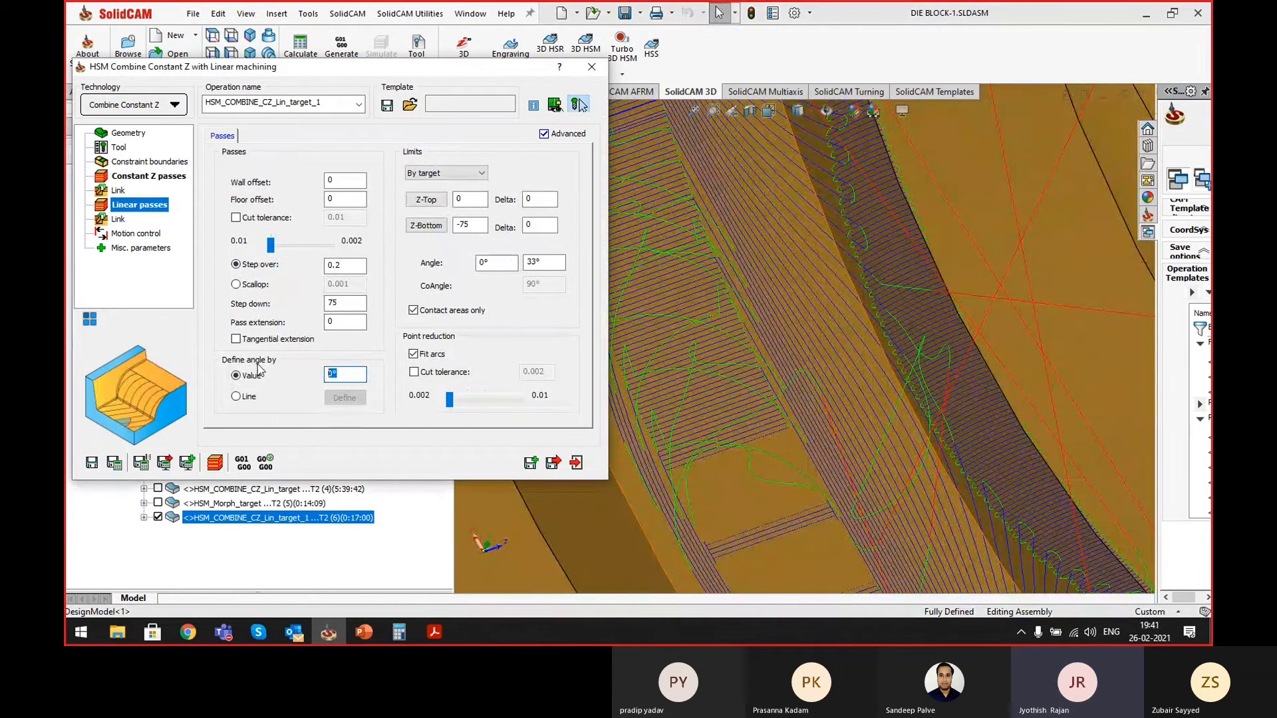
text(90)
click(114, 462)
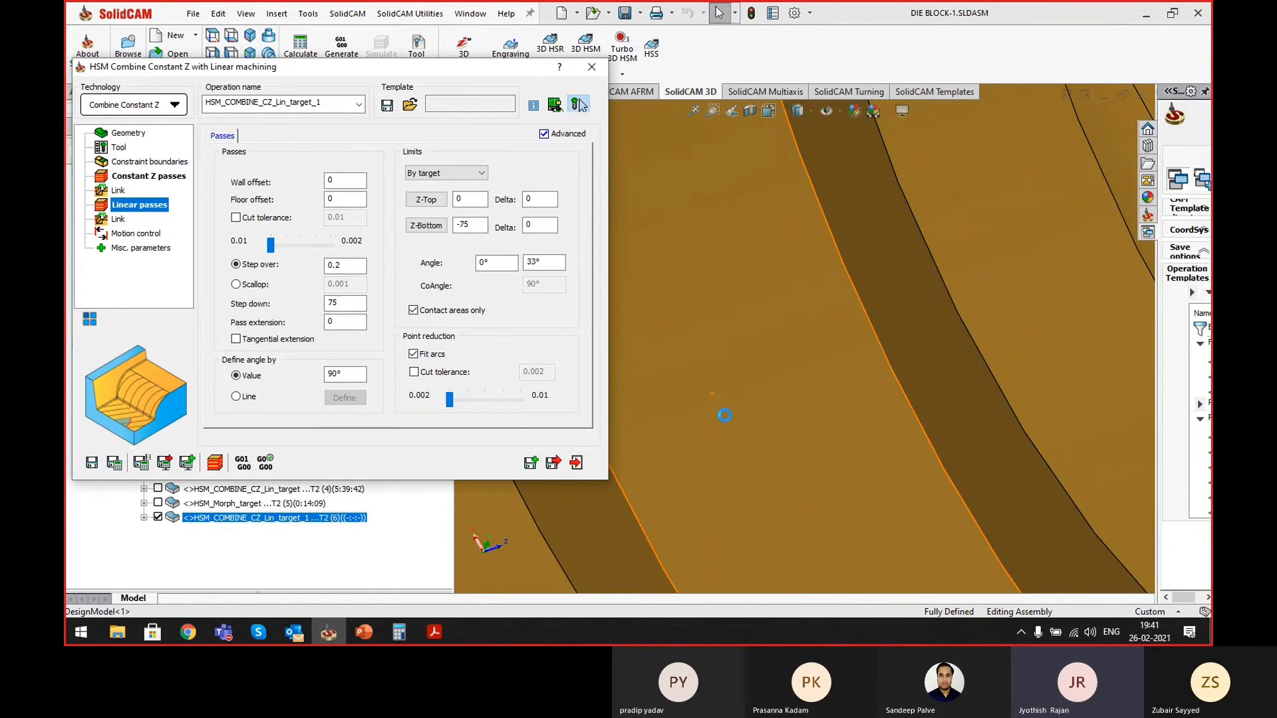
scroll(738, 387, up, 4)
mouse_move(740, 386)
middle_down()
mouse_move(760, 419)
mouse_move(743, 311)
middle_up()
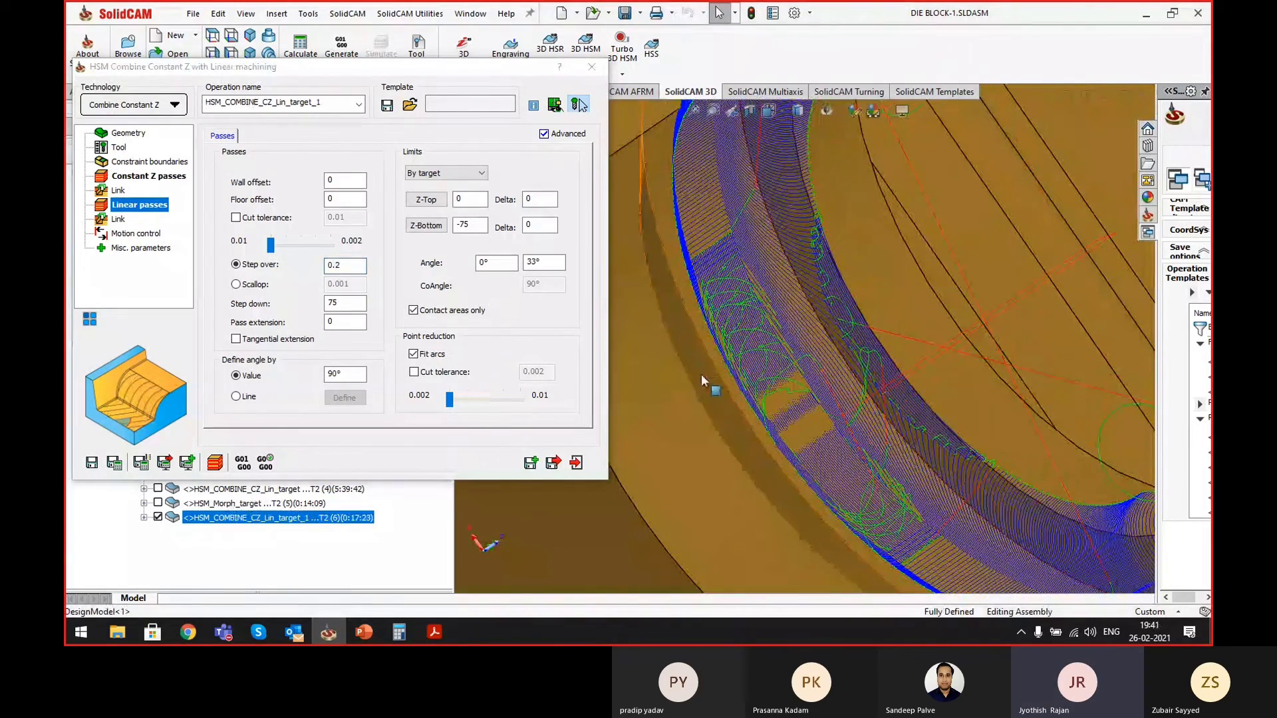
scroll(848, 474, down, 3)
middle_drag(847, 474, 822, 287)
scroll(802, 317, up, 8)
- Close the combined groove operation and hide its toolpath display on the die block
drag(348, 374, 273, 367)
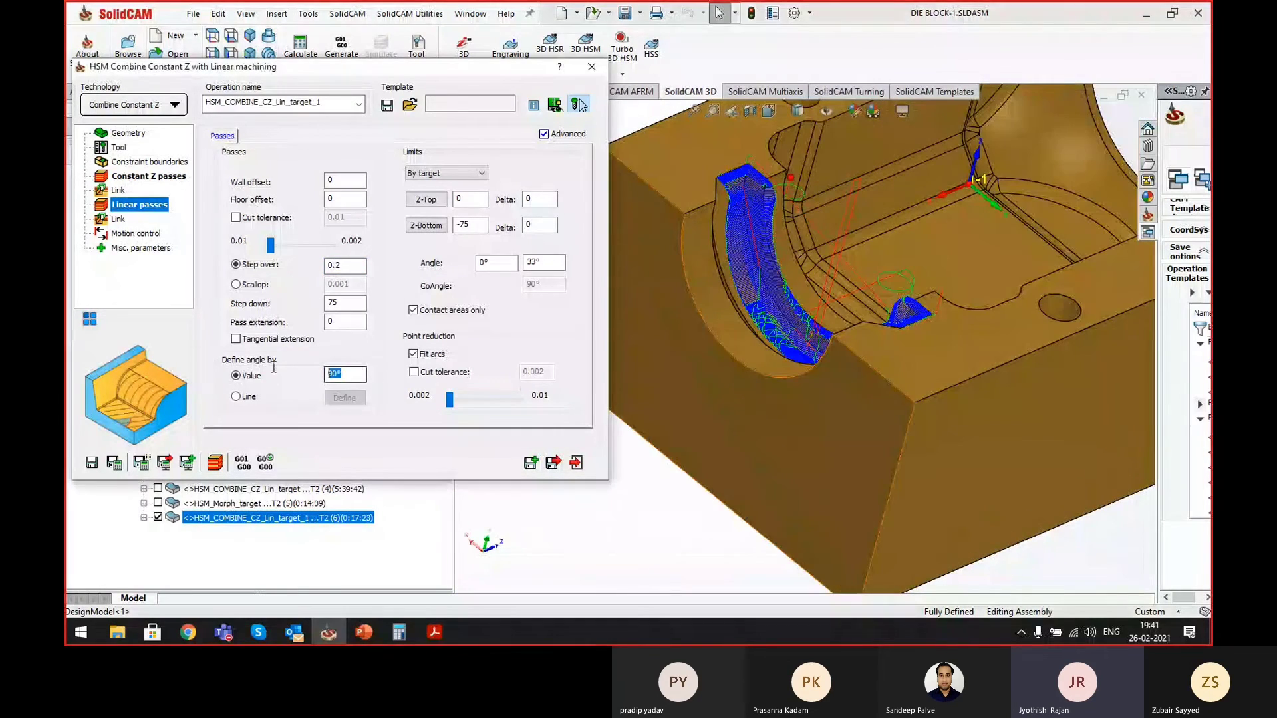
click(553, 462)
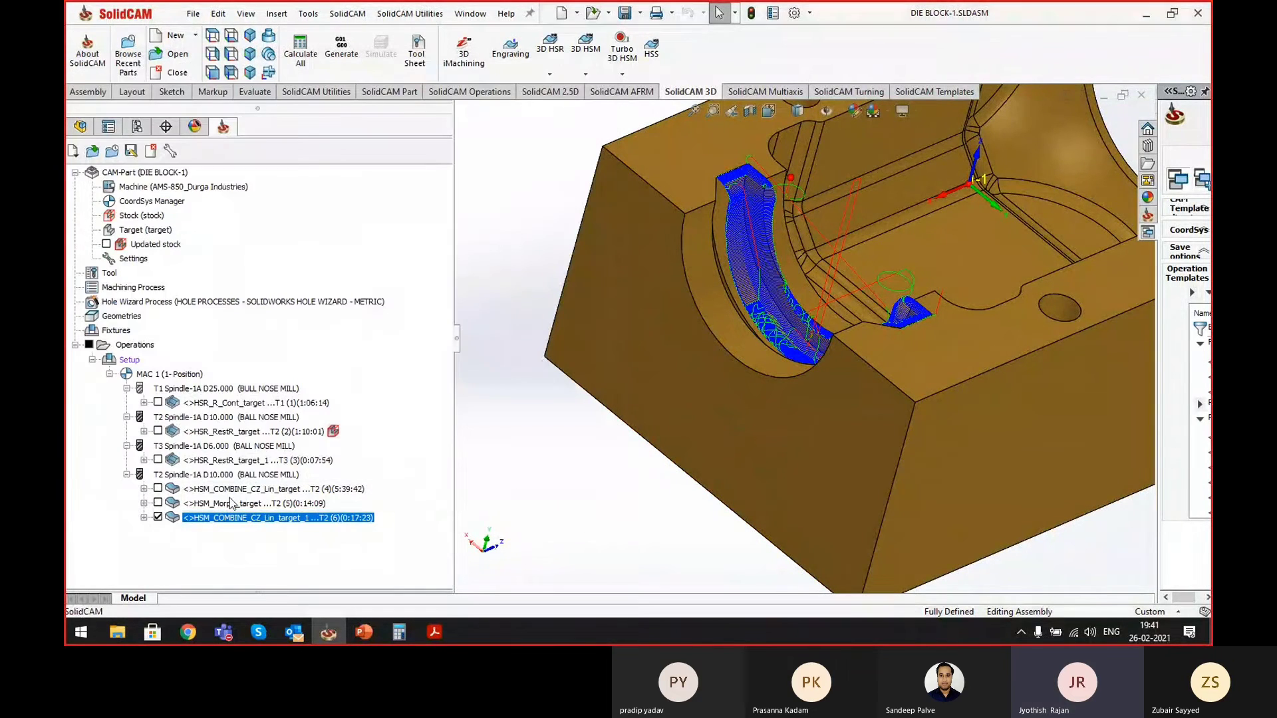
click(158, 517)
- Add a 3D HSM operation after the groove operation, using the Rest machining technology
scroll(802, 502, up, 3)
middle_drag(802, 503, 770, 531)
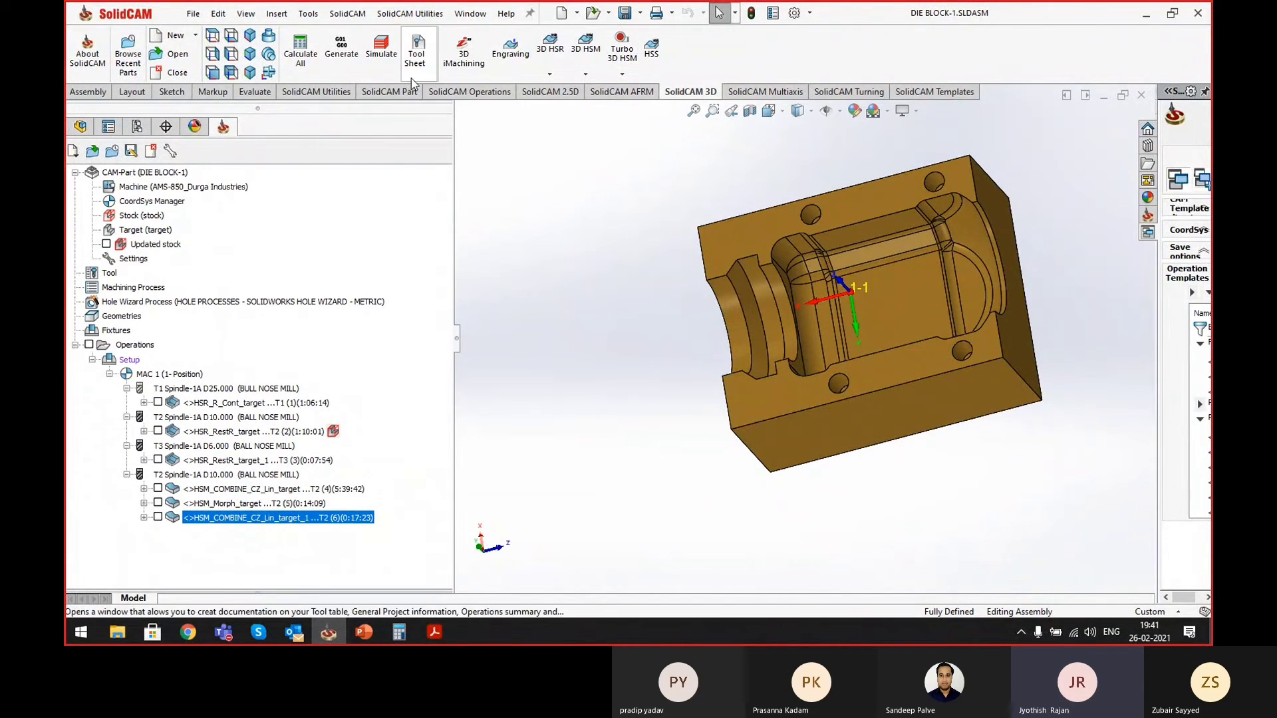
middle_drag(768, 294, 819, 270)
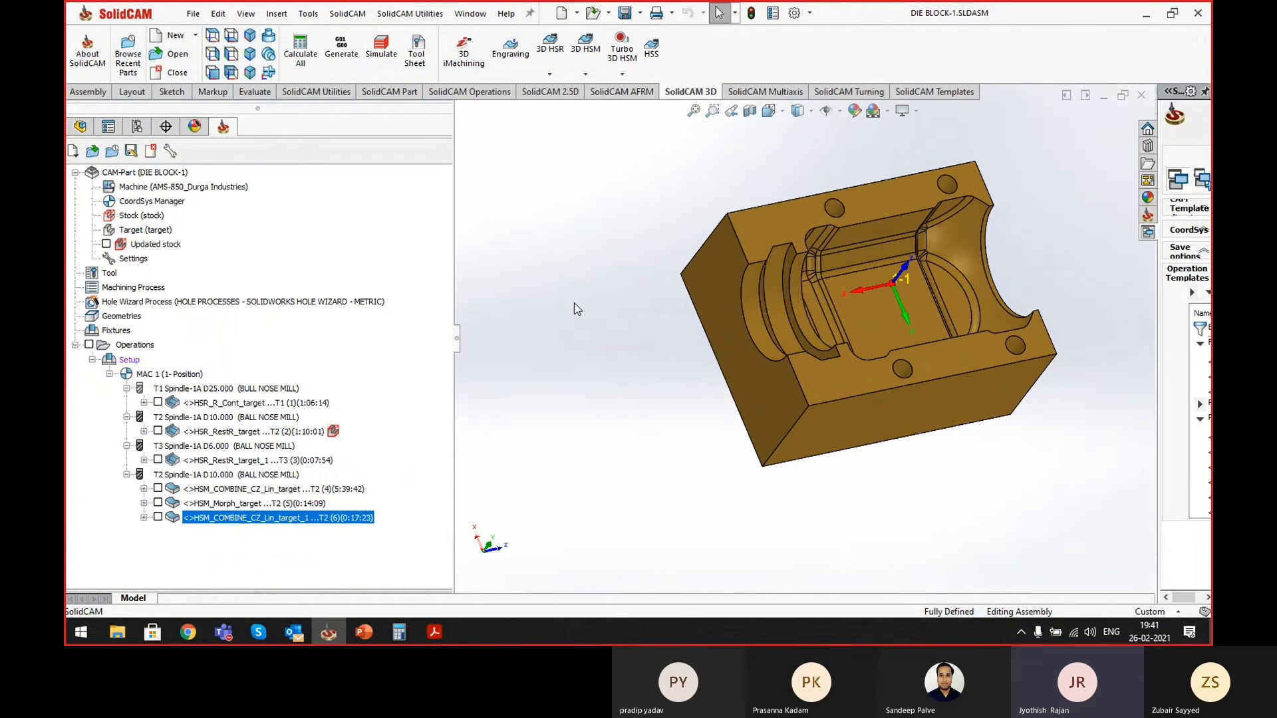
click(587, 73)
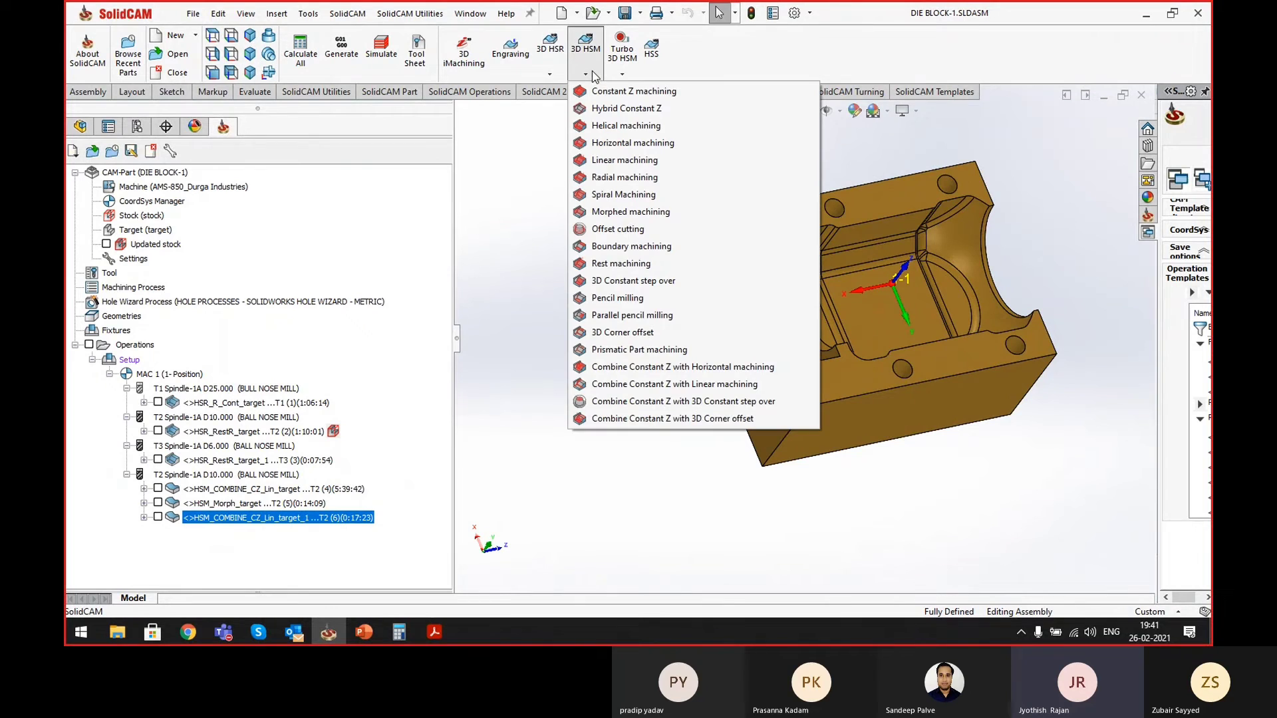
click(628, 265)
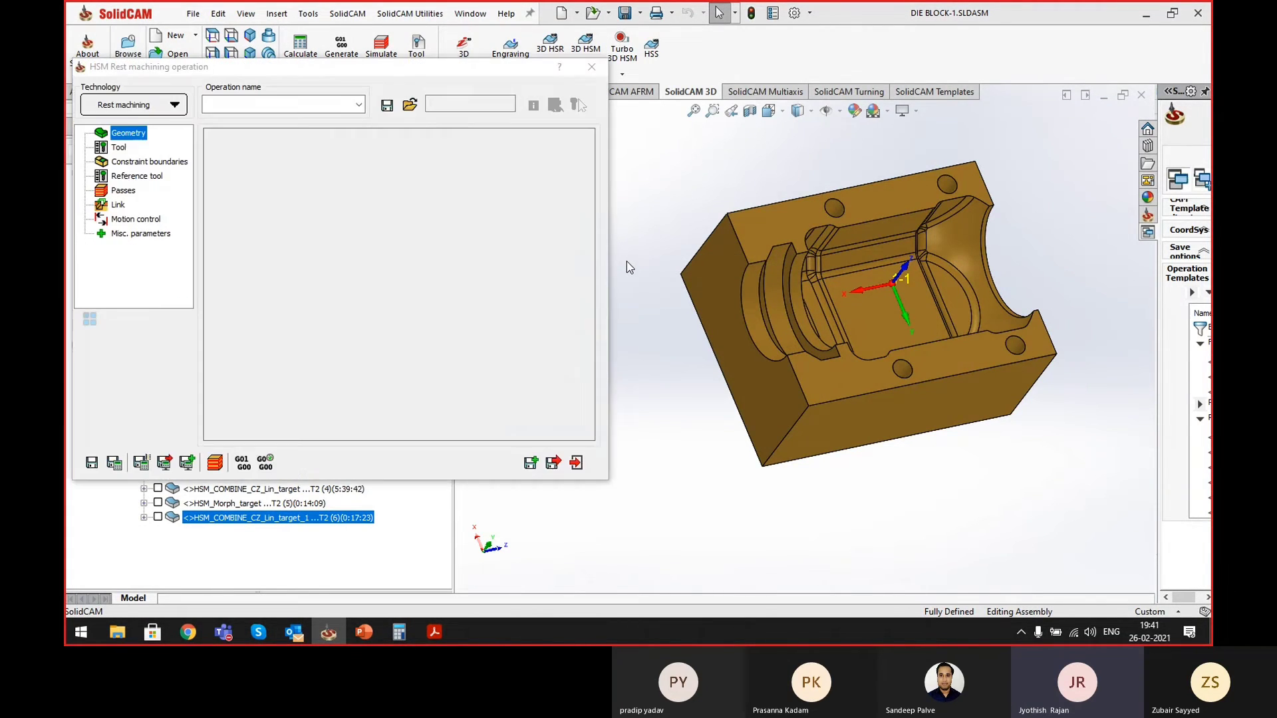
- Assign tool 3, the 6 mm ball nose mill with 3 mm corner radius, to the rest machining operation
click(118, 148)
click(304, 375)
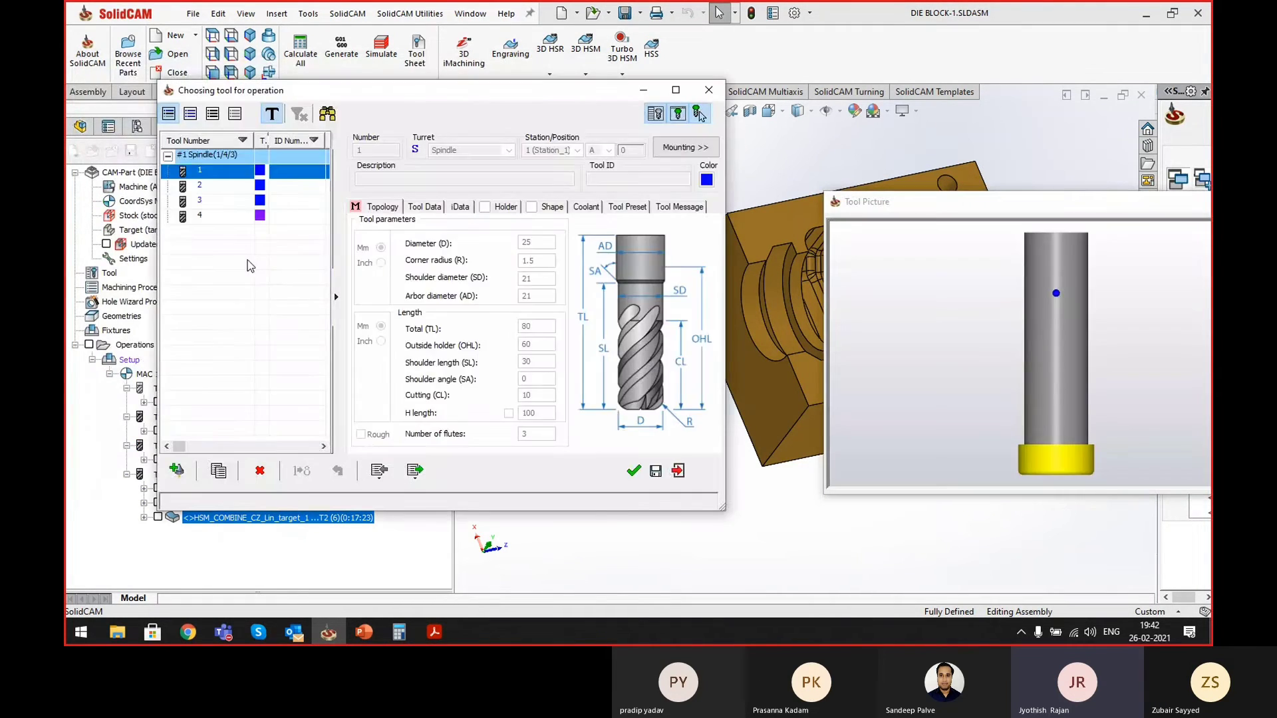
click(199, 200)
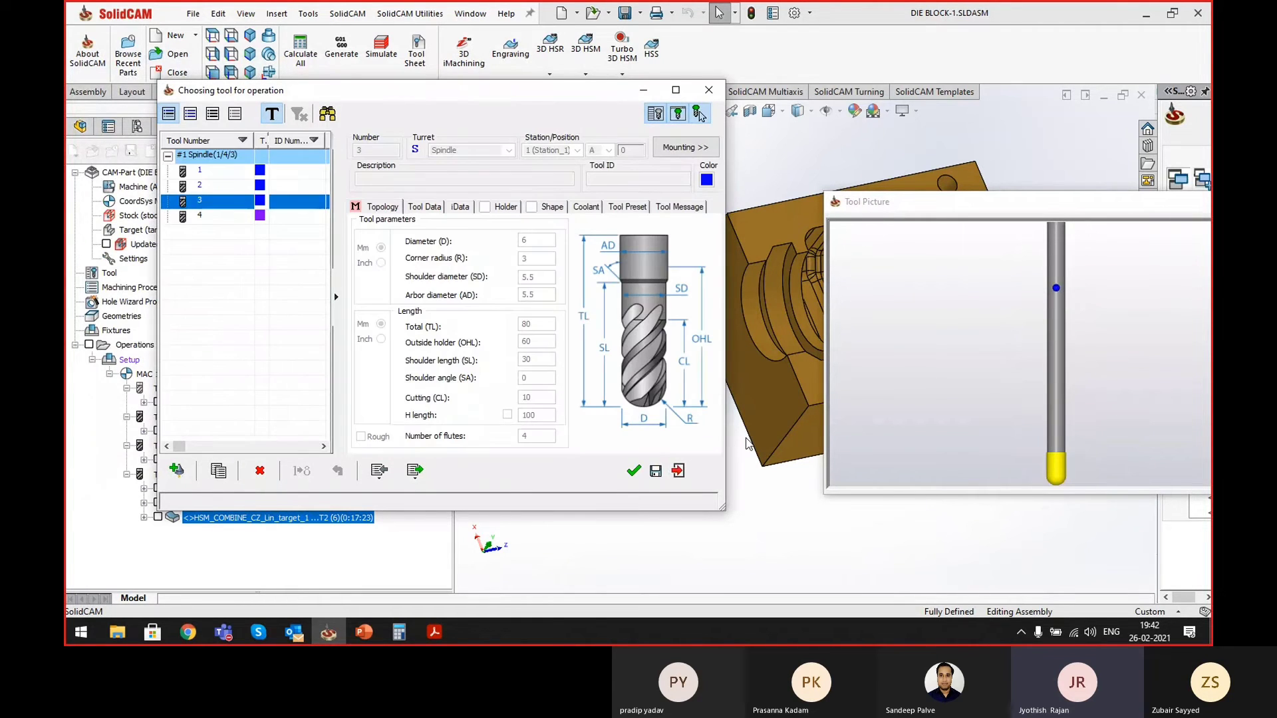
click(634, 471)
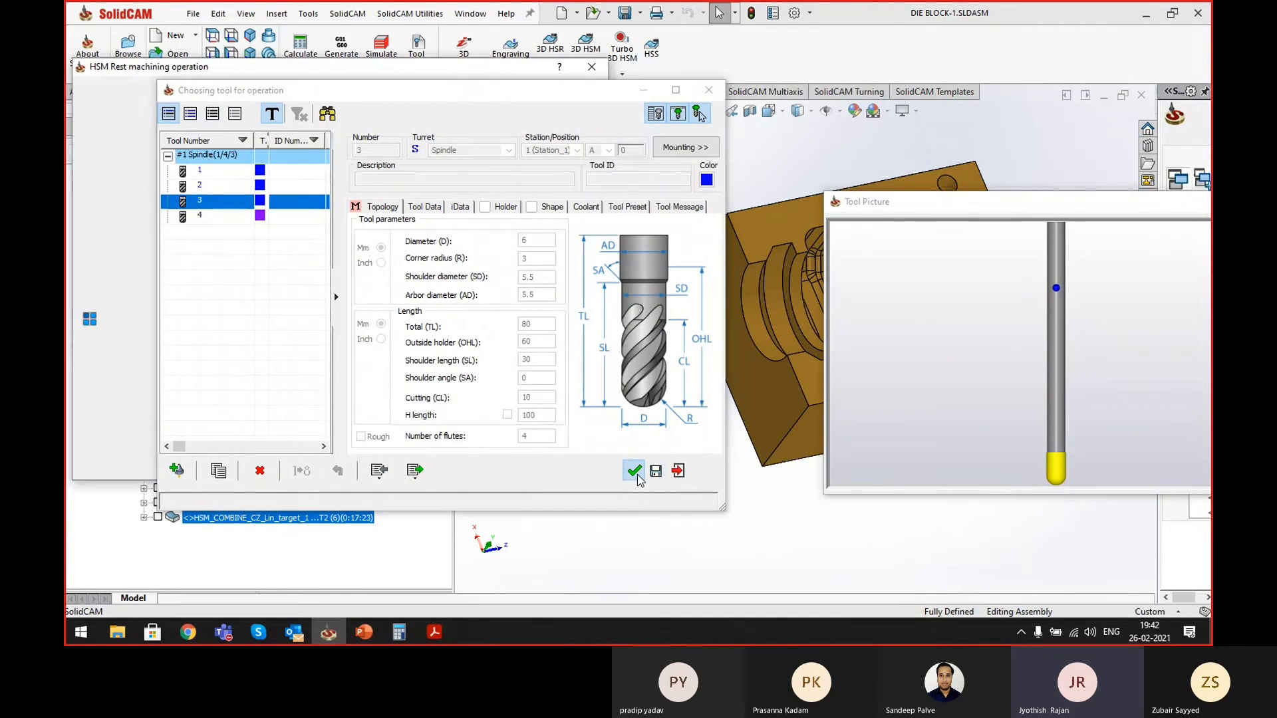
- Switch the constraint boundary to an automatically created box of the target geometry
click(167, 162)
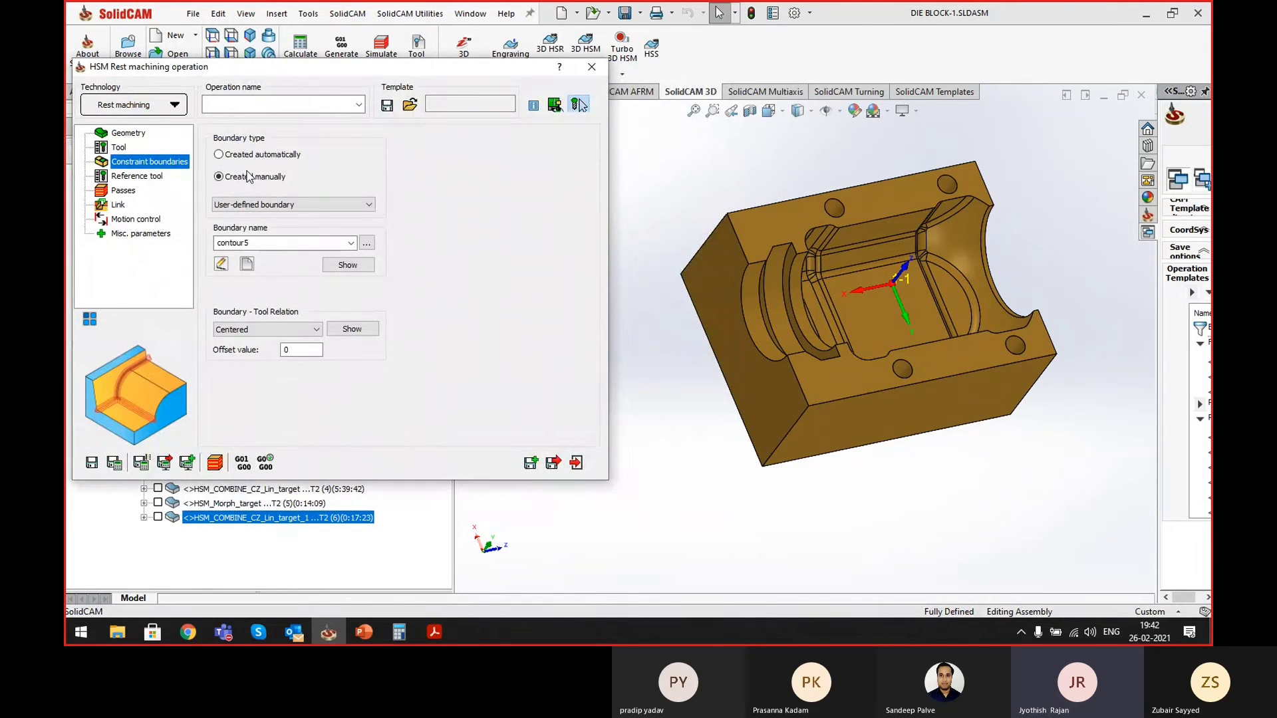
click(258, 154)
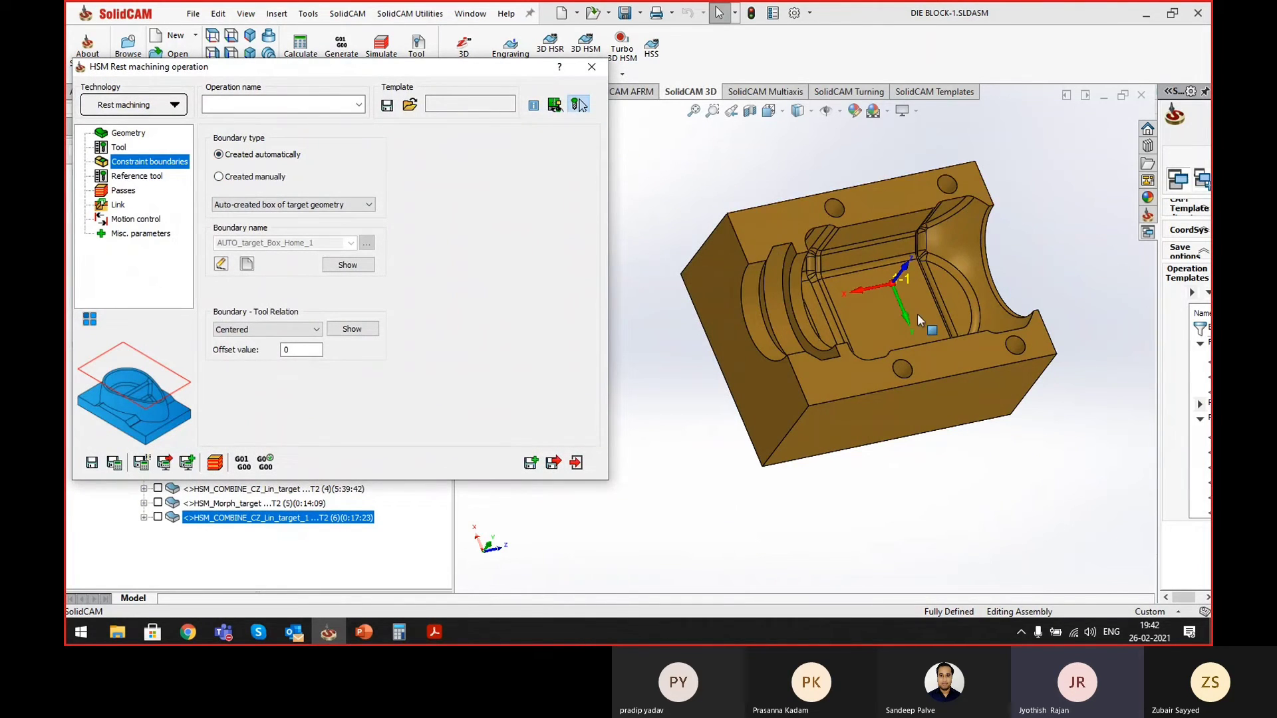
middle_drag(916, 313, 900, 346)
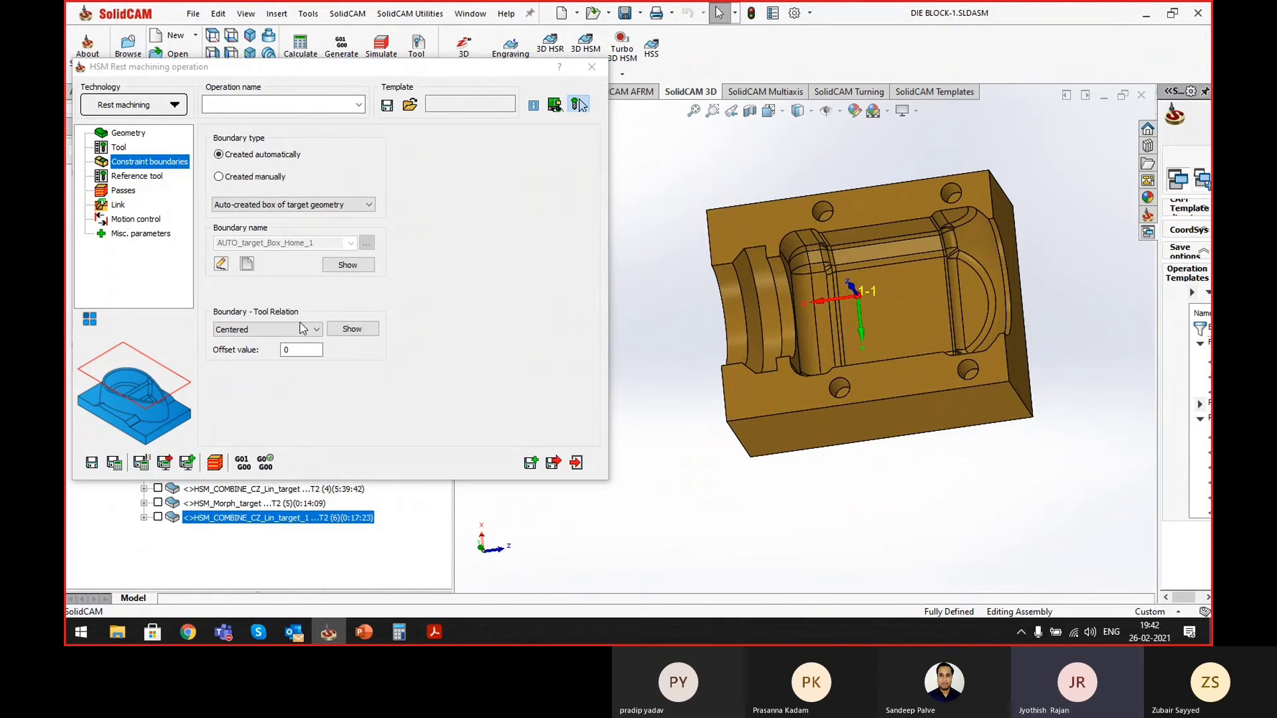
- Set the reference tool diameter of the rest machining operation to 11 mm
click(141, 177)
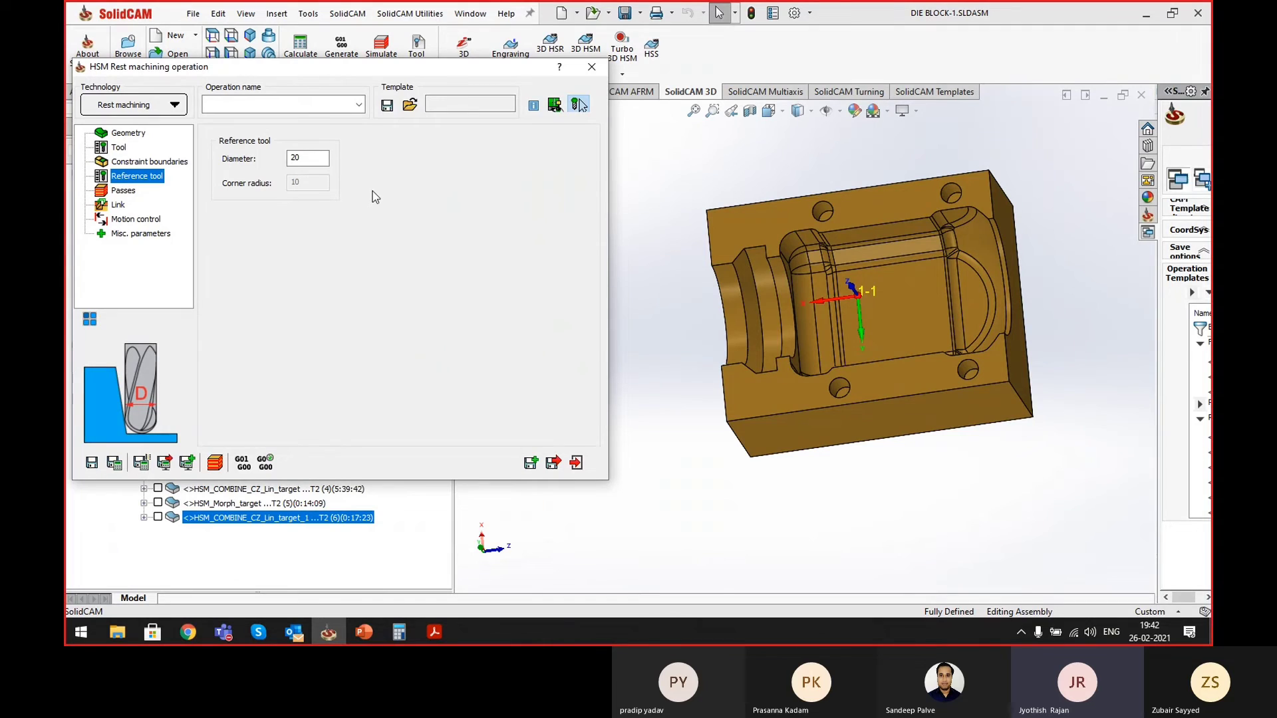
double_click(316, 159)
text(10)
double_click(303, 157)
drag(310, 159, 260, 155)
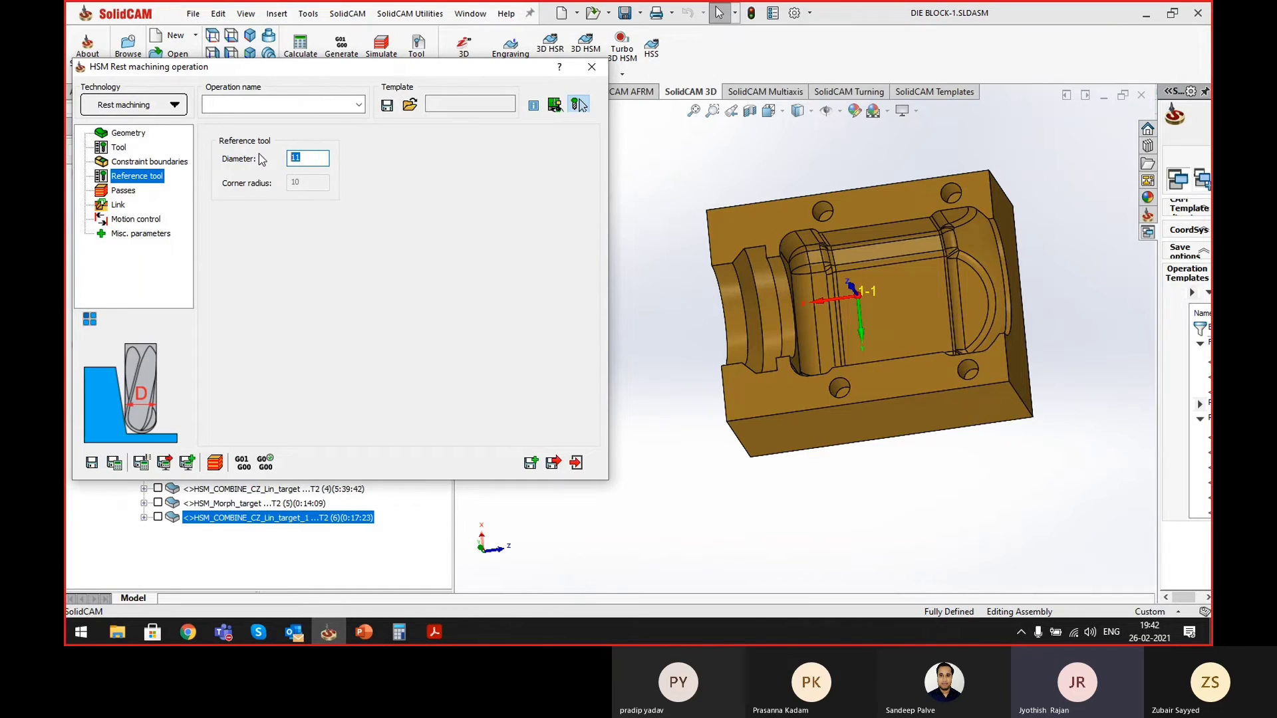
- Set the passes to a 0.2 mm step down, 0.2 mm step over and the Spiral strategy for shallow areas
click(128, 190)
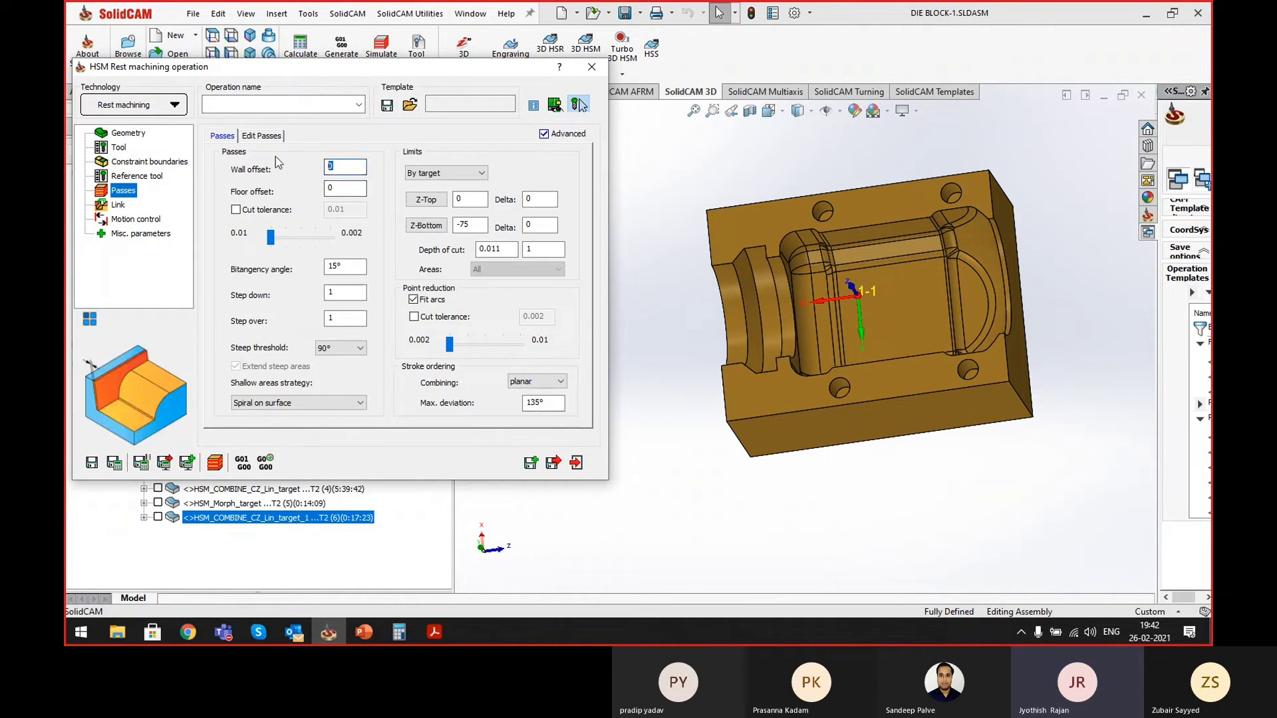
key(Tab)
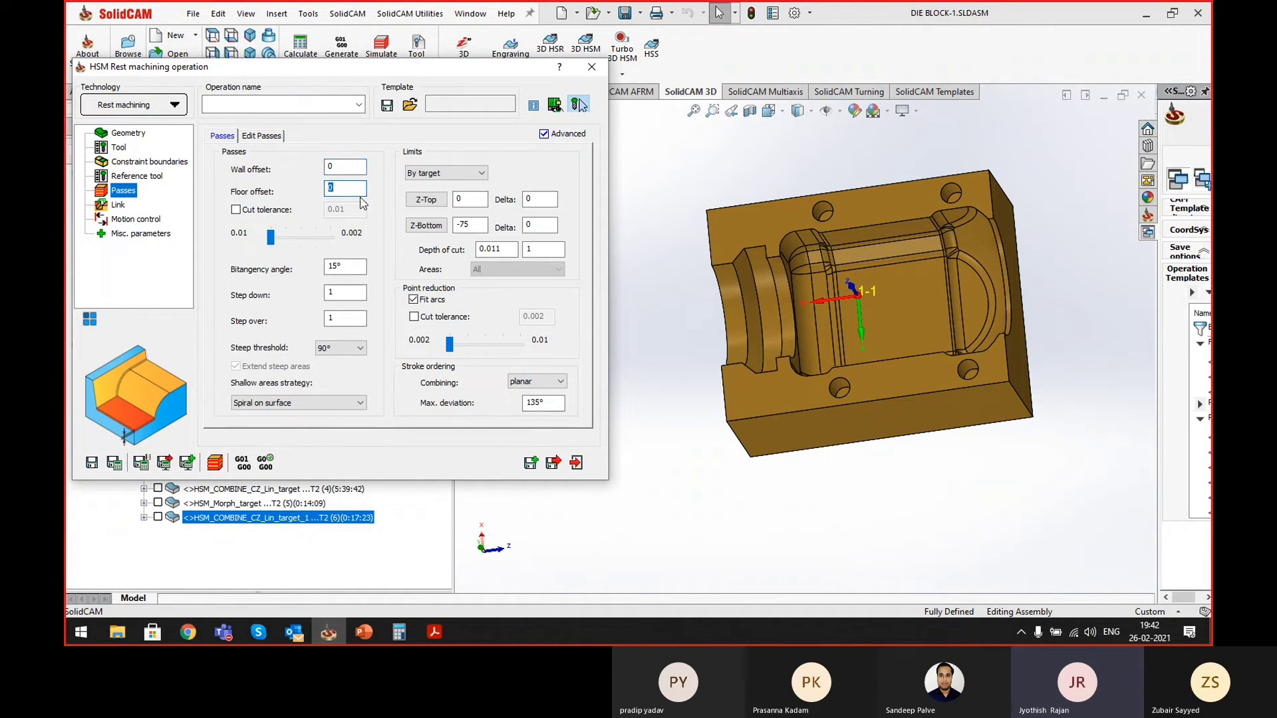
click(361, 265)
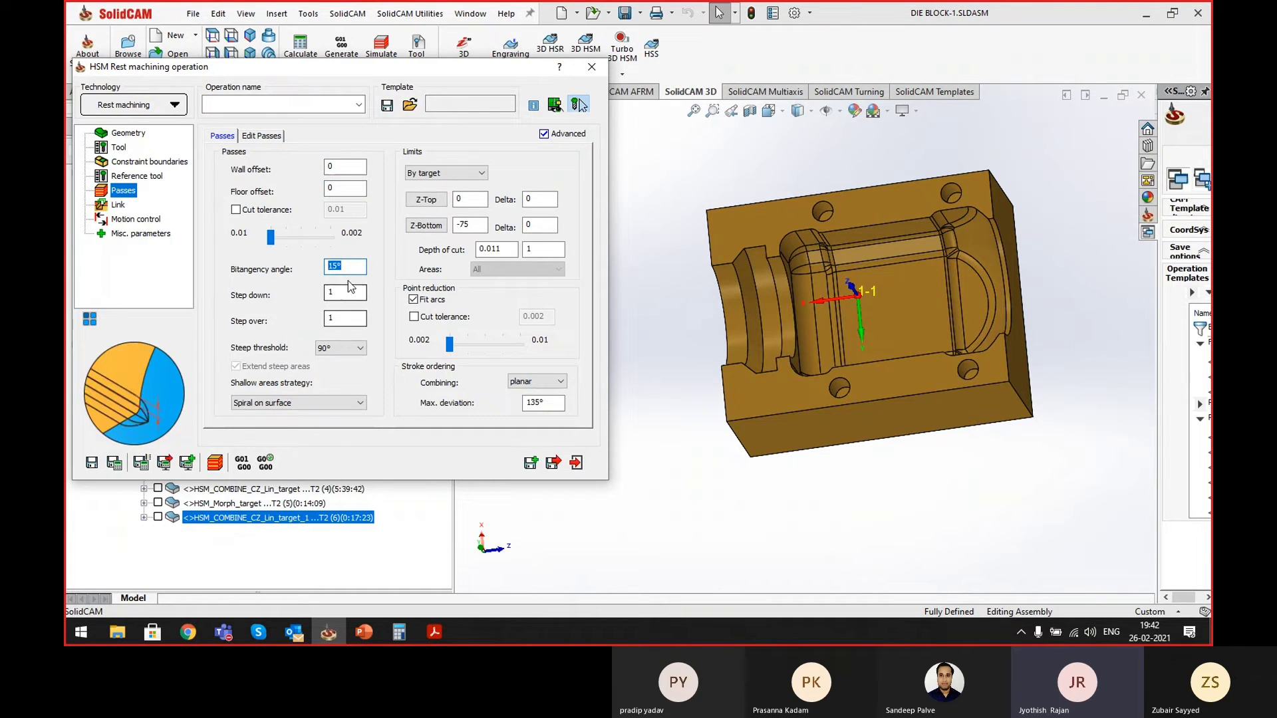
click(347, 291)
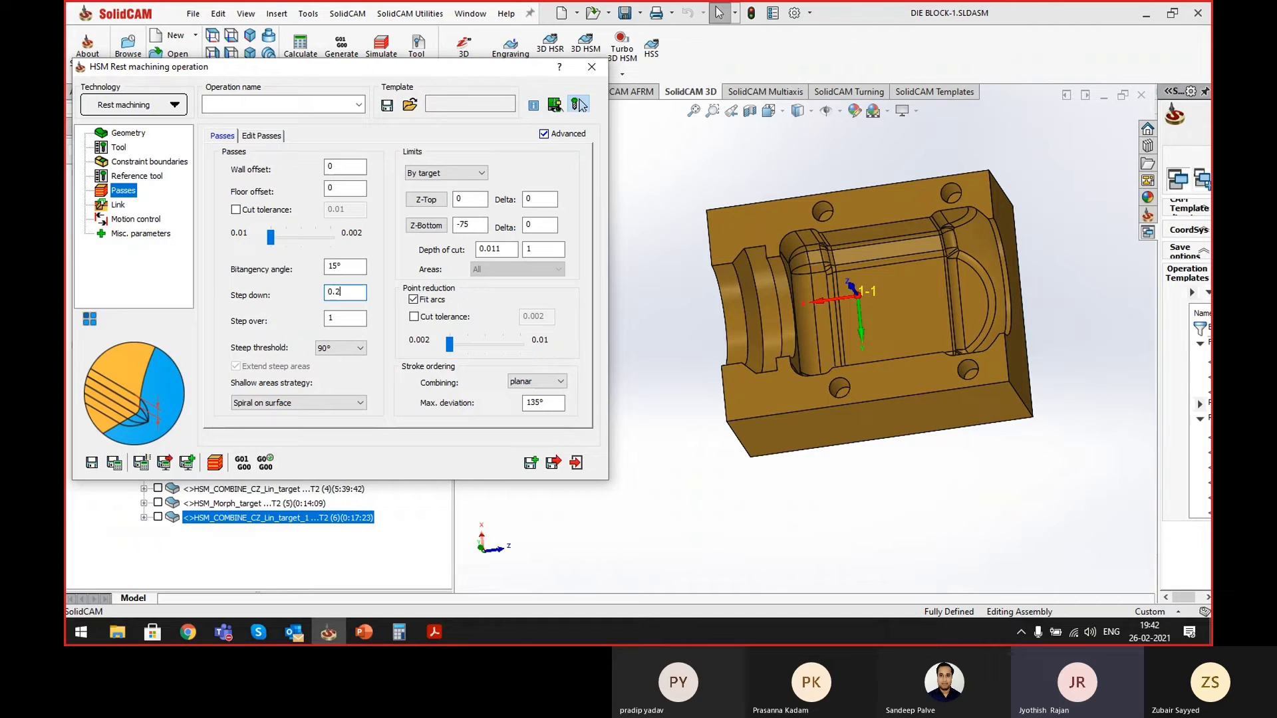
double_click(340, 319)
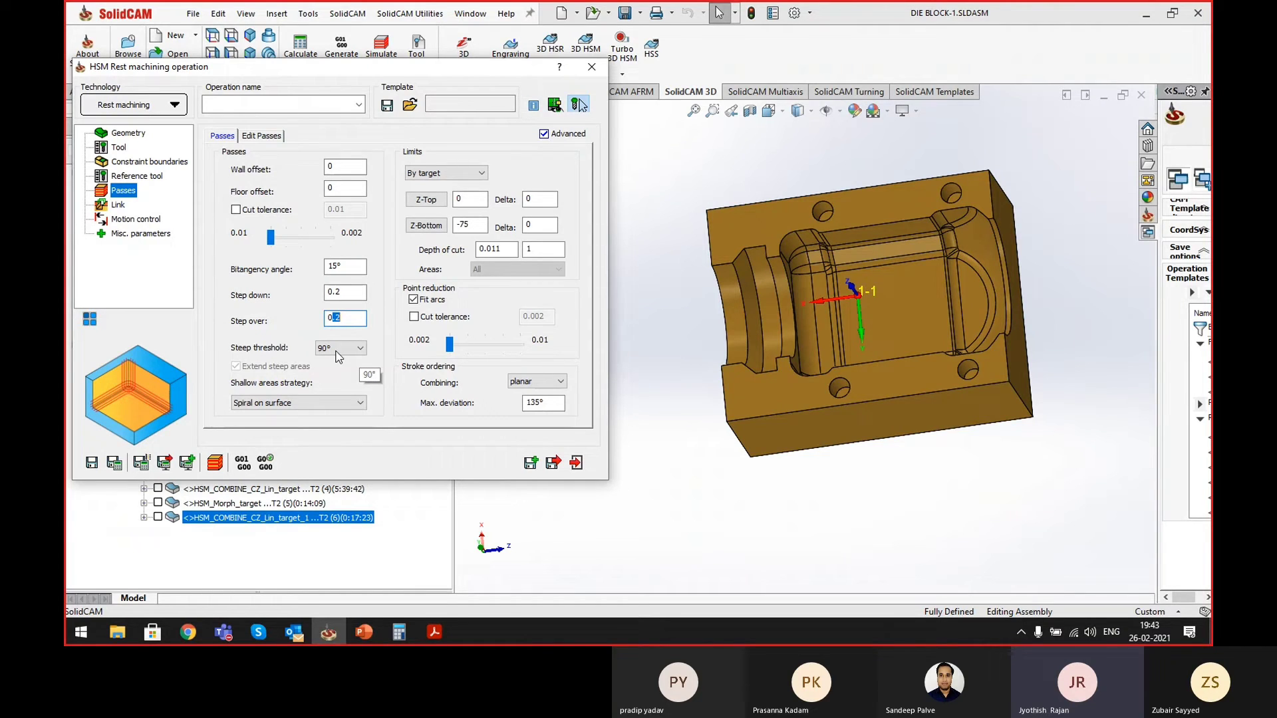
click(286, 404)
click(278, 429)
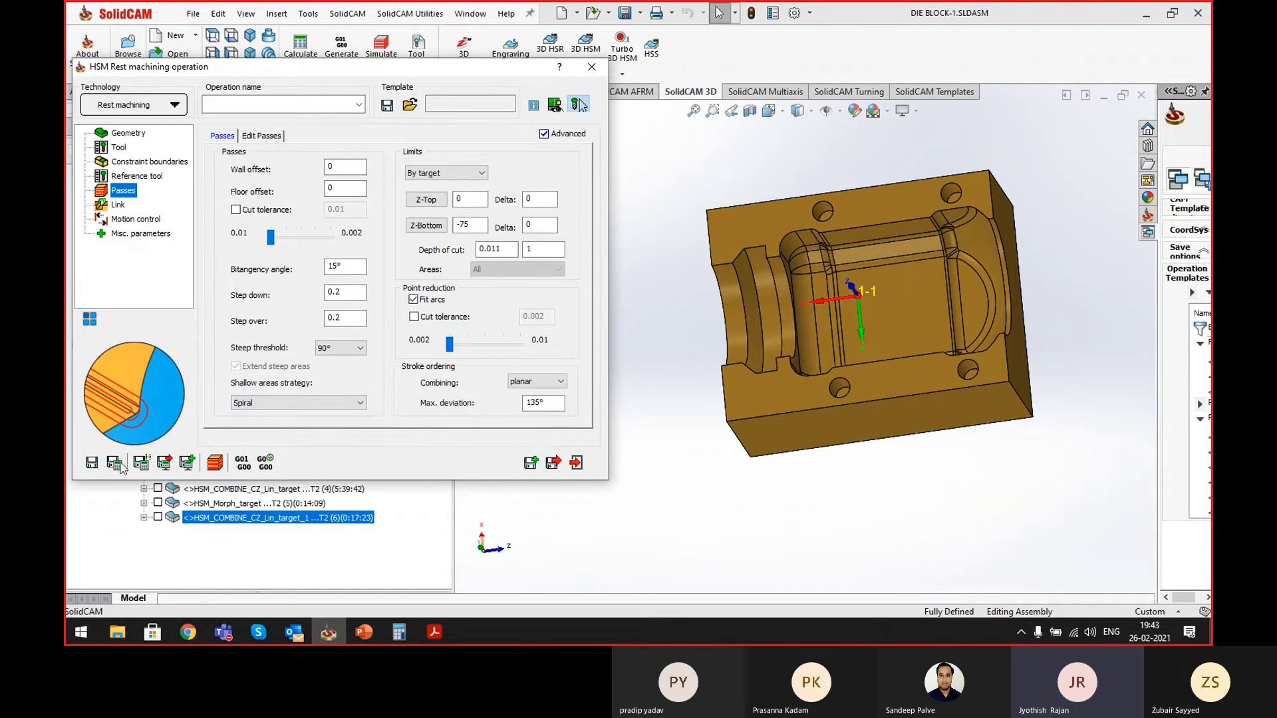
- Save and calculate the rest machining operation, and examine its toolpath along the cavity corners and groove
click(118, 205)
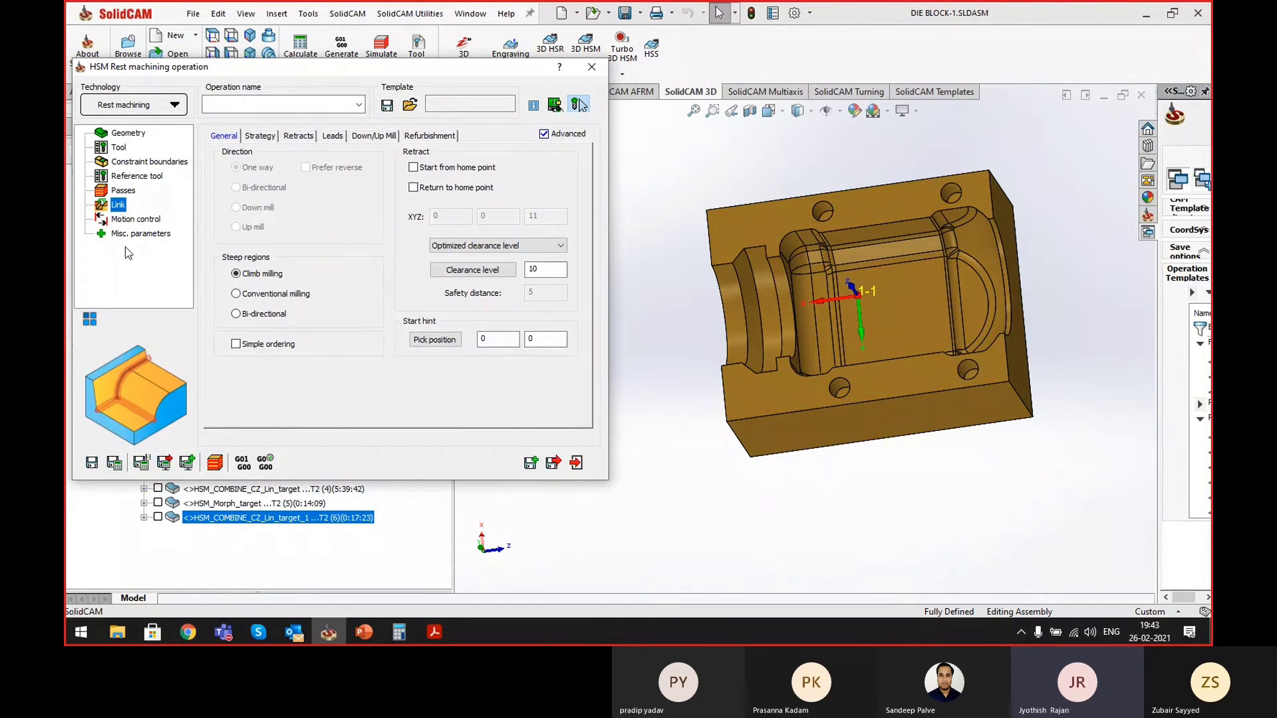
click(114, 462)
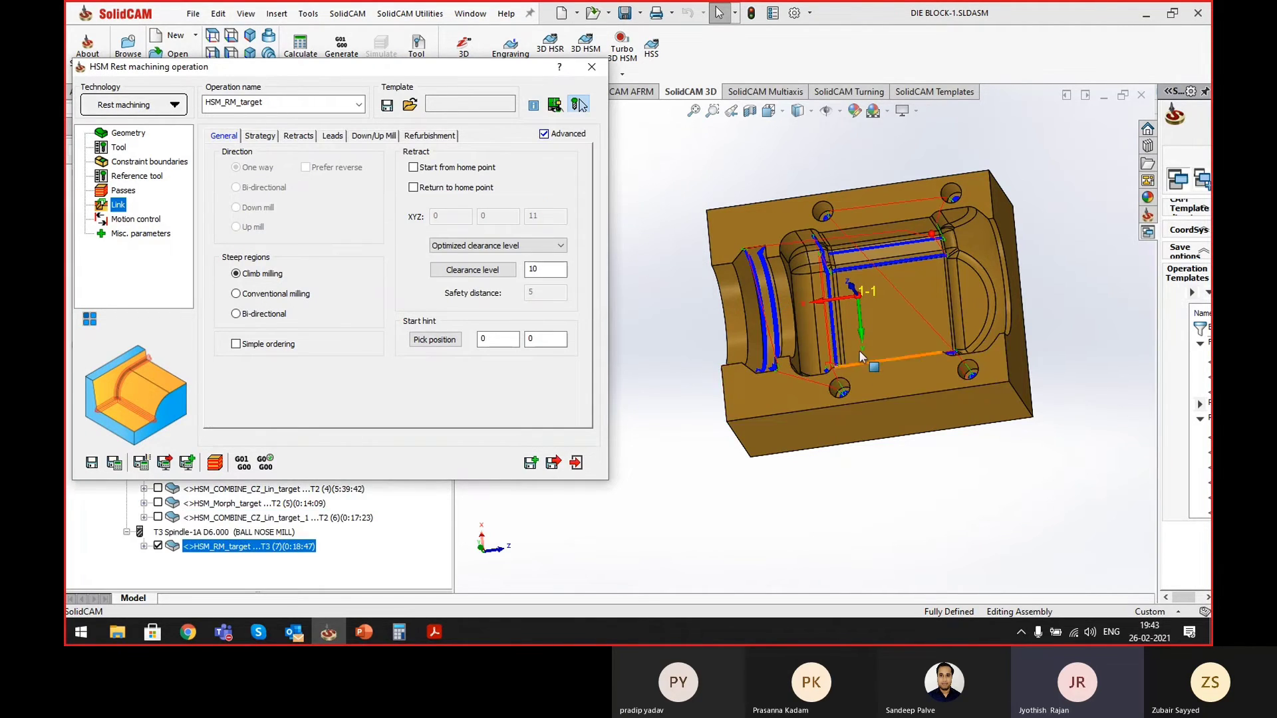
middle_drag(860, 353, 859, 380)
scroll(934, 237, down, 3)
scroll(743, 312, down, 3)
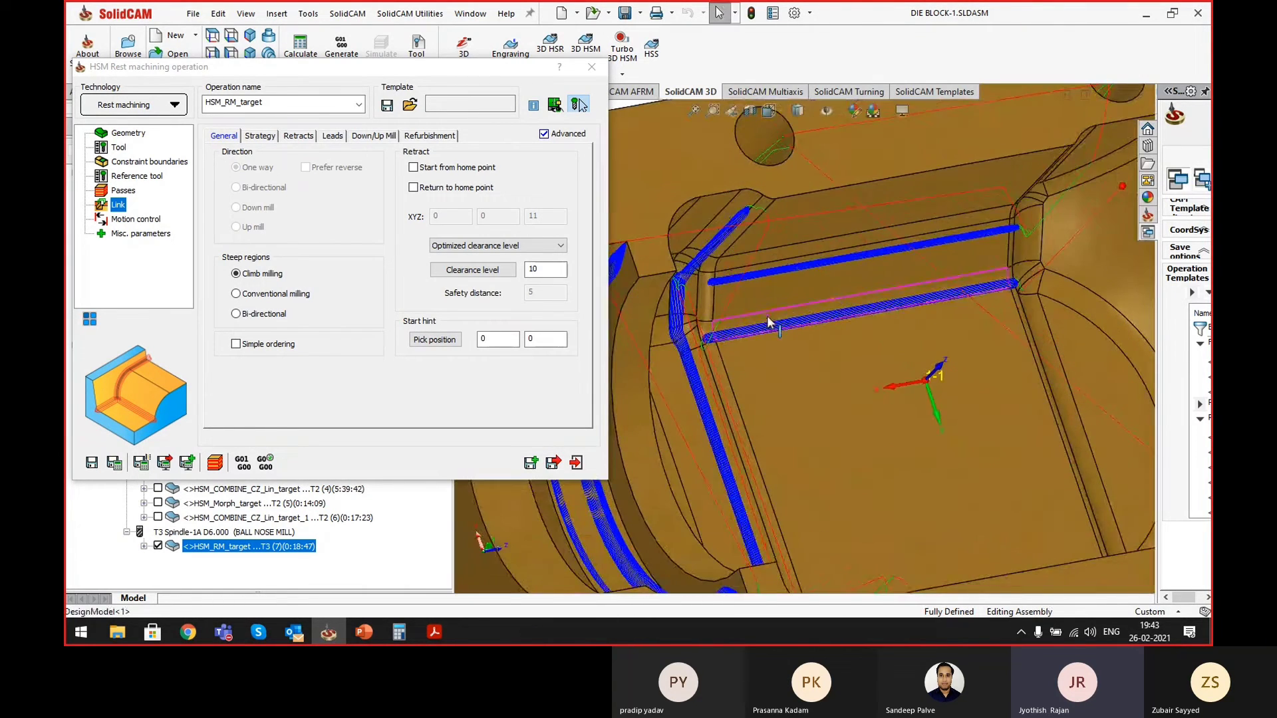
middle_drag(768, 315, 745, 259)
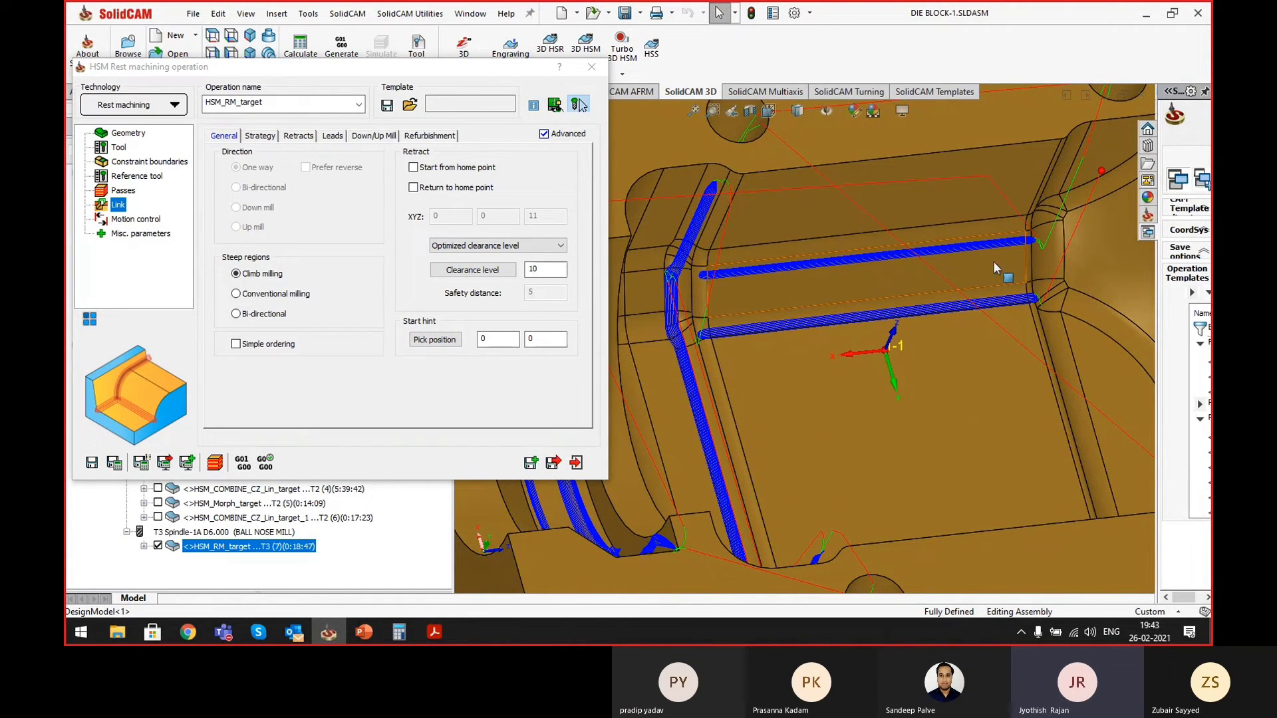
key(f)
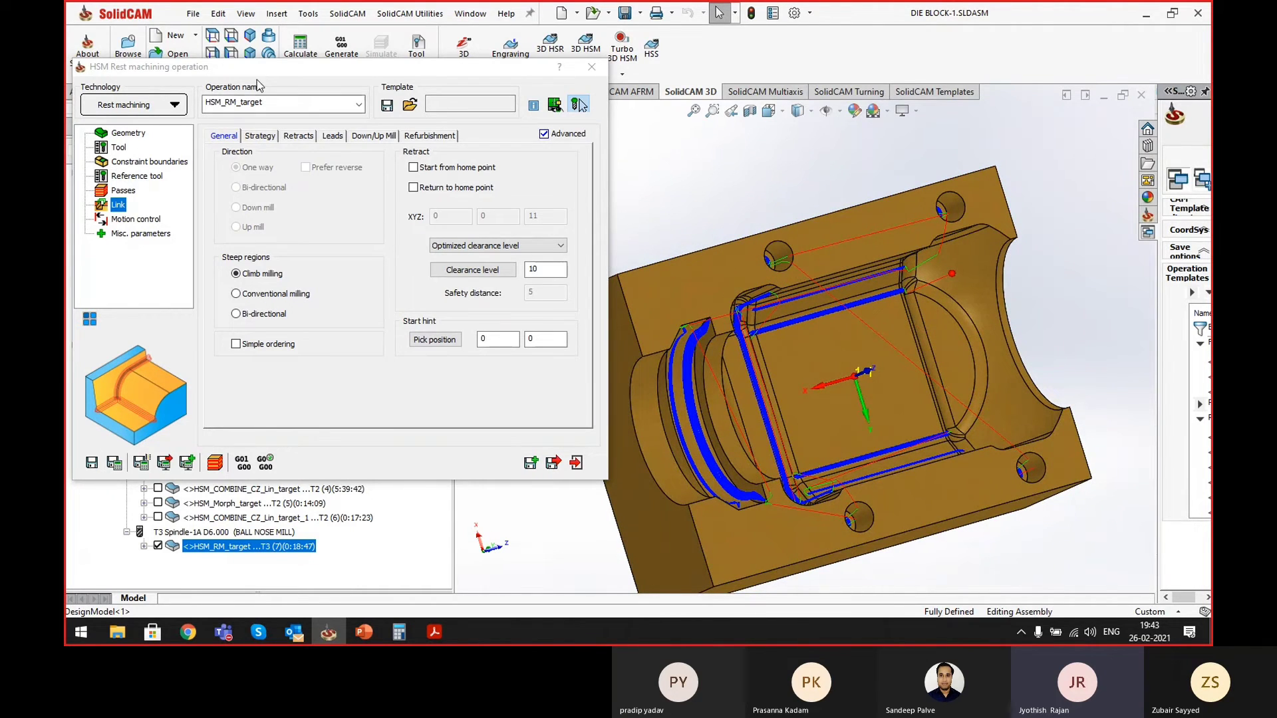
- Hide the rest machining toolpath and view the contour geometry used by the HSR_RestR_target operation
drag(258, 66, 497, 59)
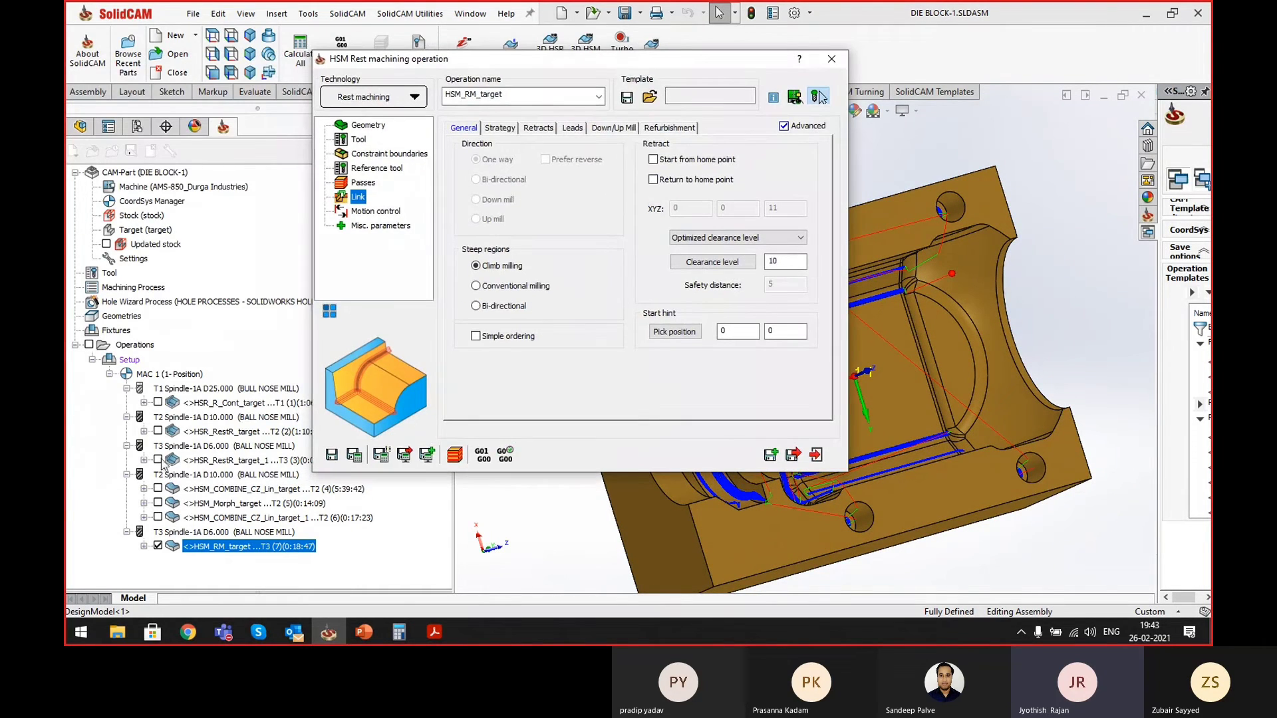
click(144, 431)
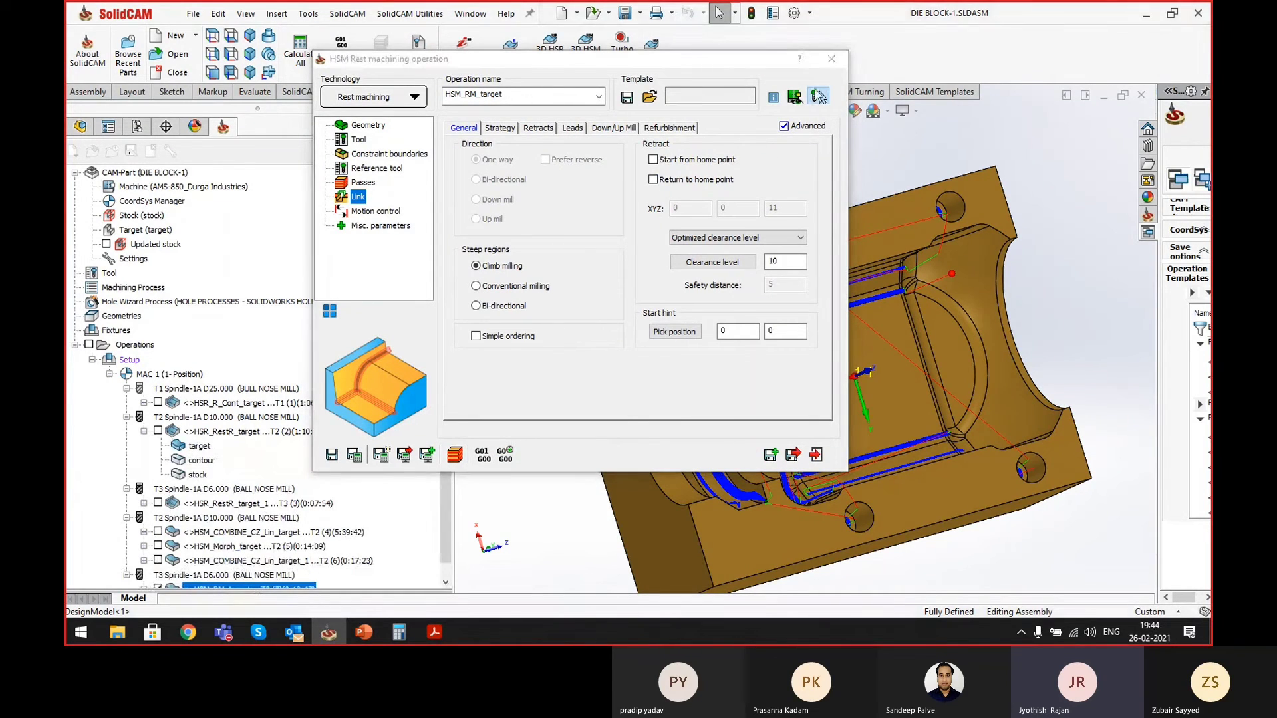
click(819, 96)
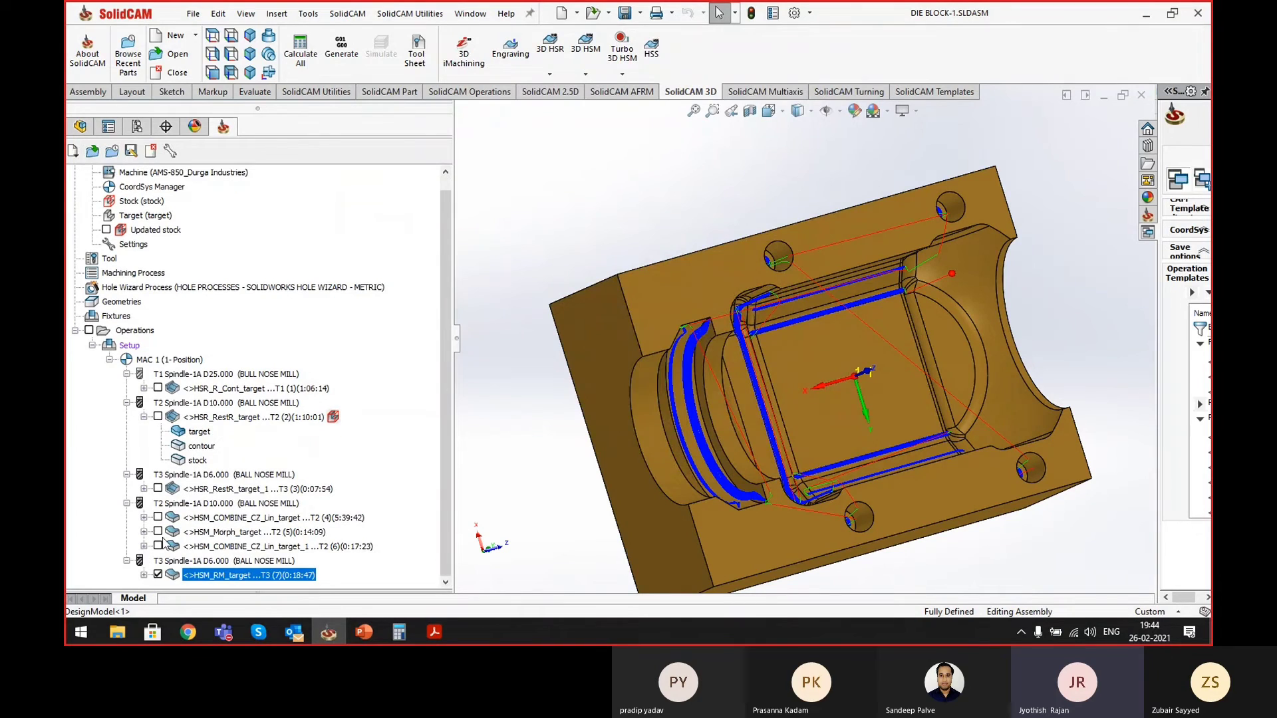
click(157, 574)
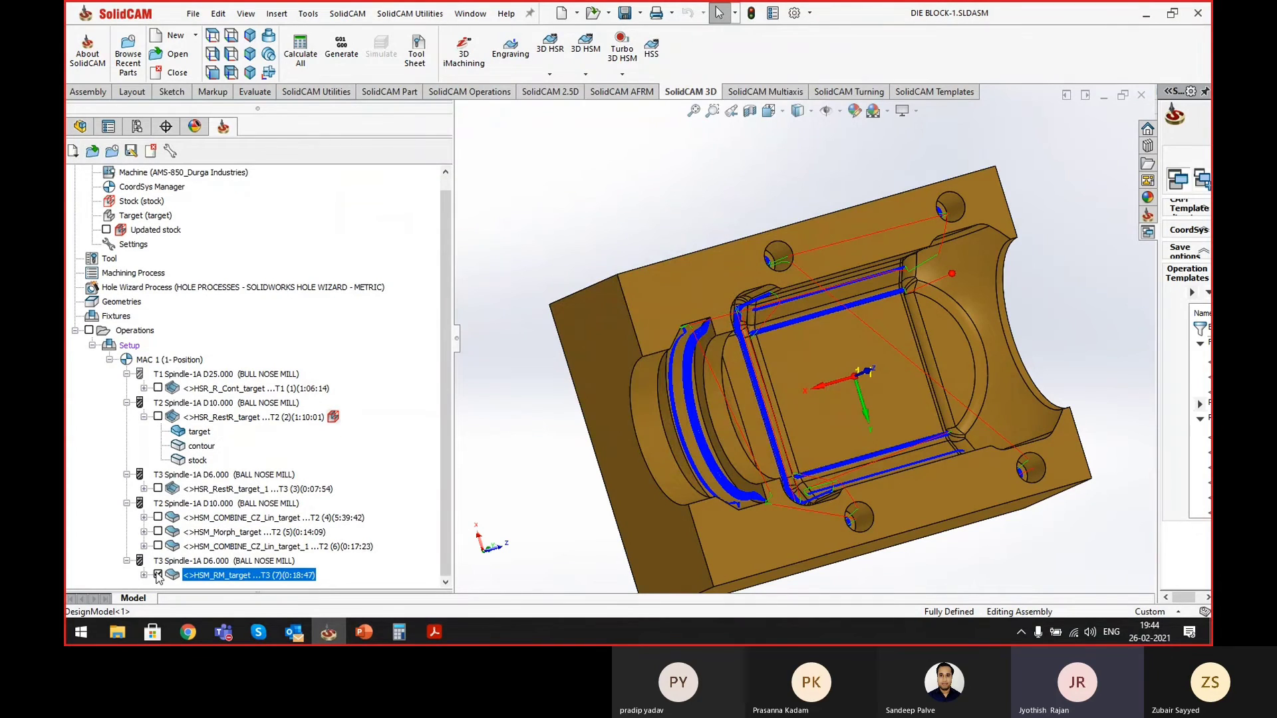
click(200, 446)
right_click(196, 454)
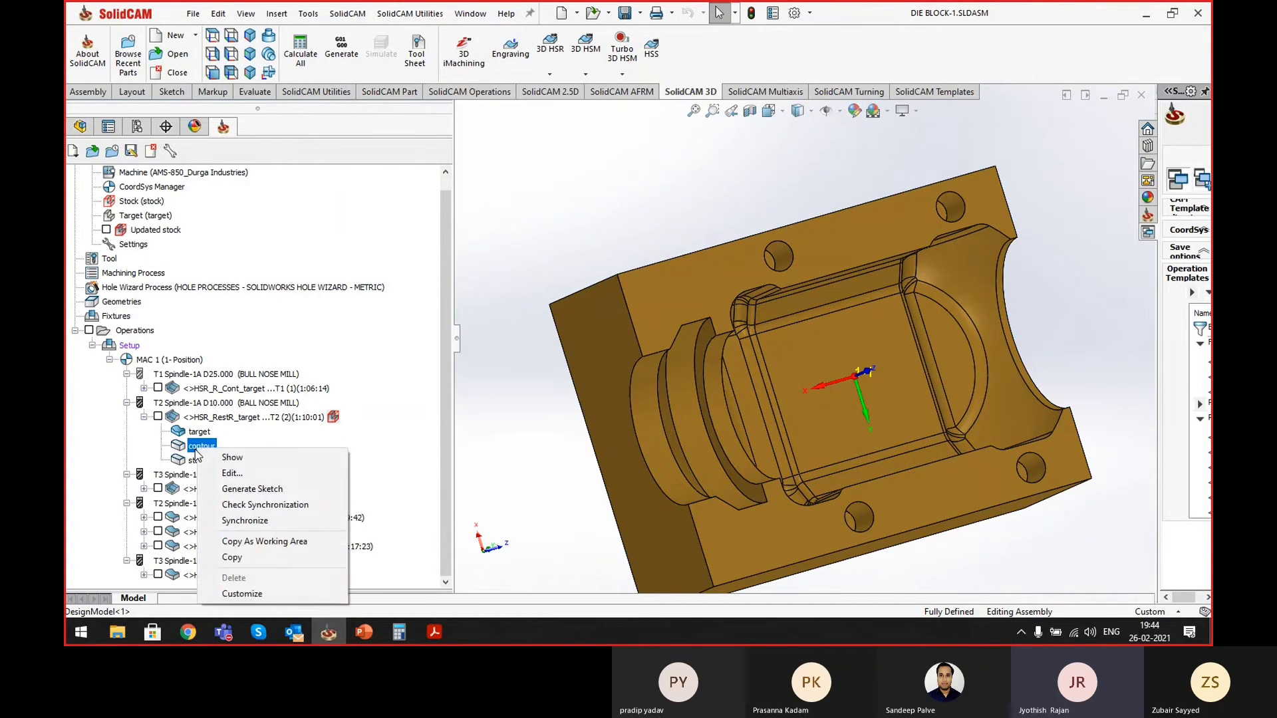
click(249, 461)
middle_drag(825, 459, 801, 273)
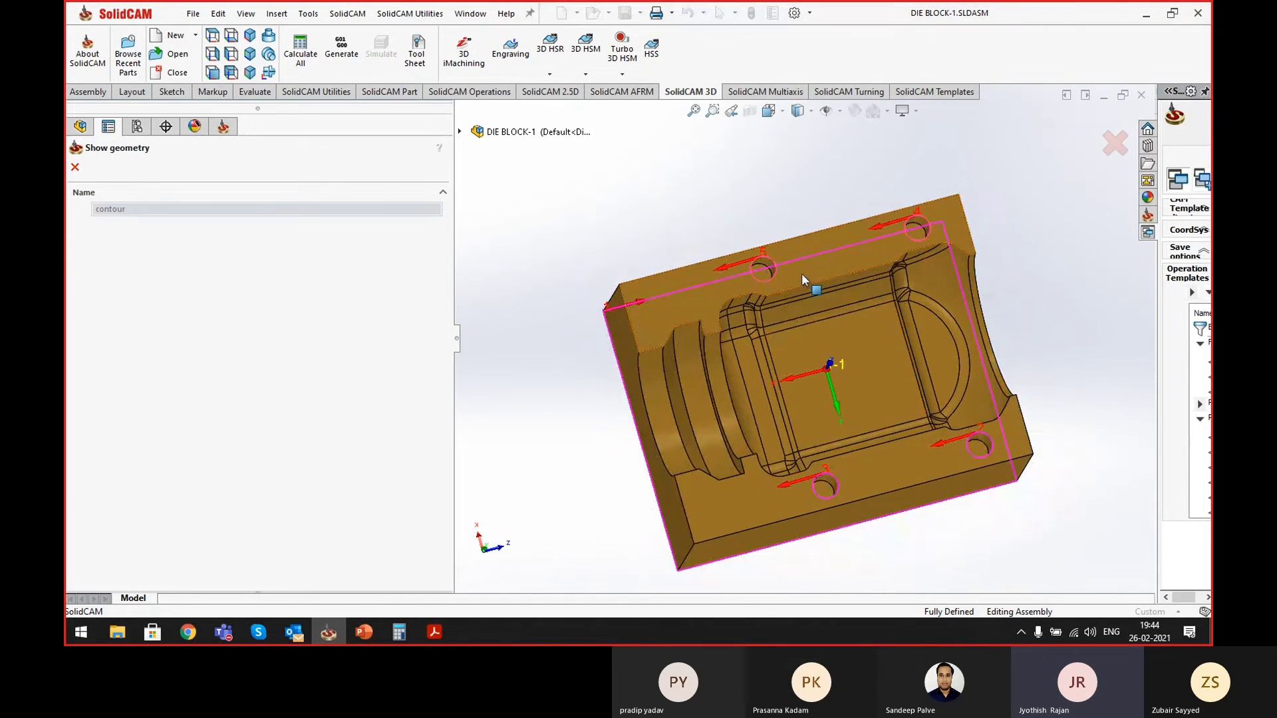
click(75, 168)
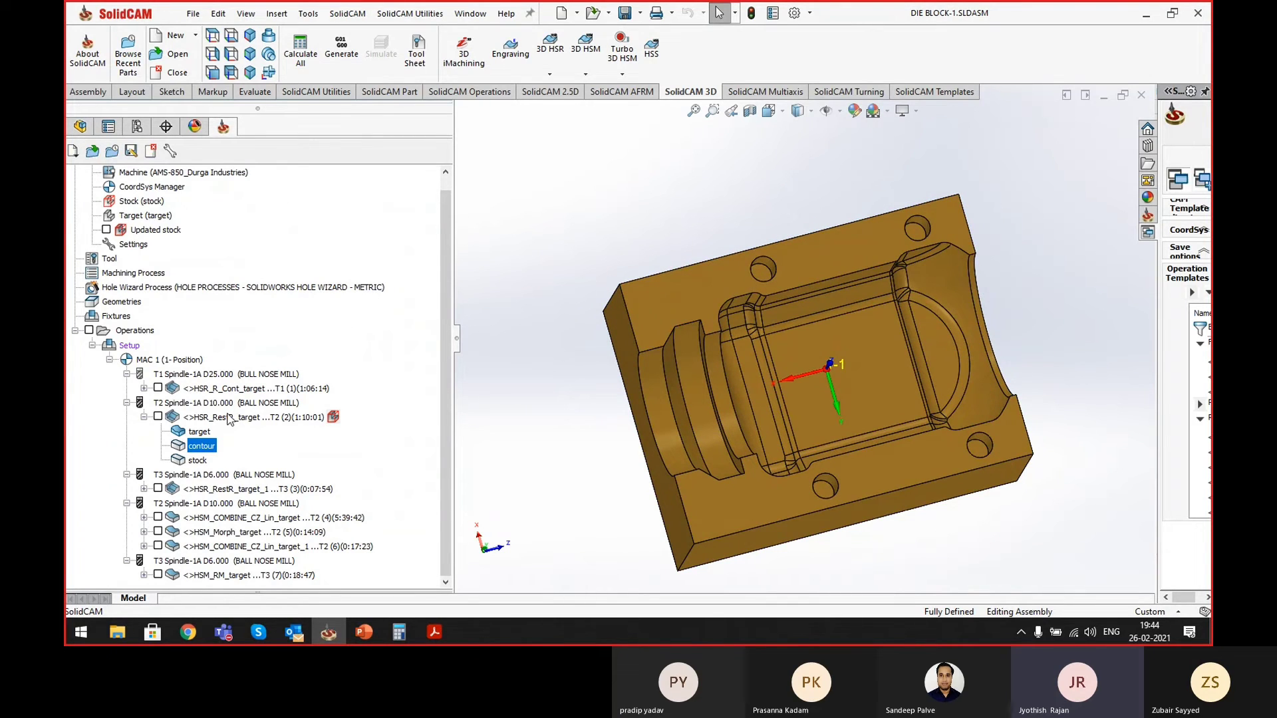
- Display the HSM_RM_target toolpath again and examine it around the holes and cavity corners
click(159, 575)
click(283, 575)
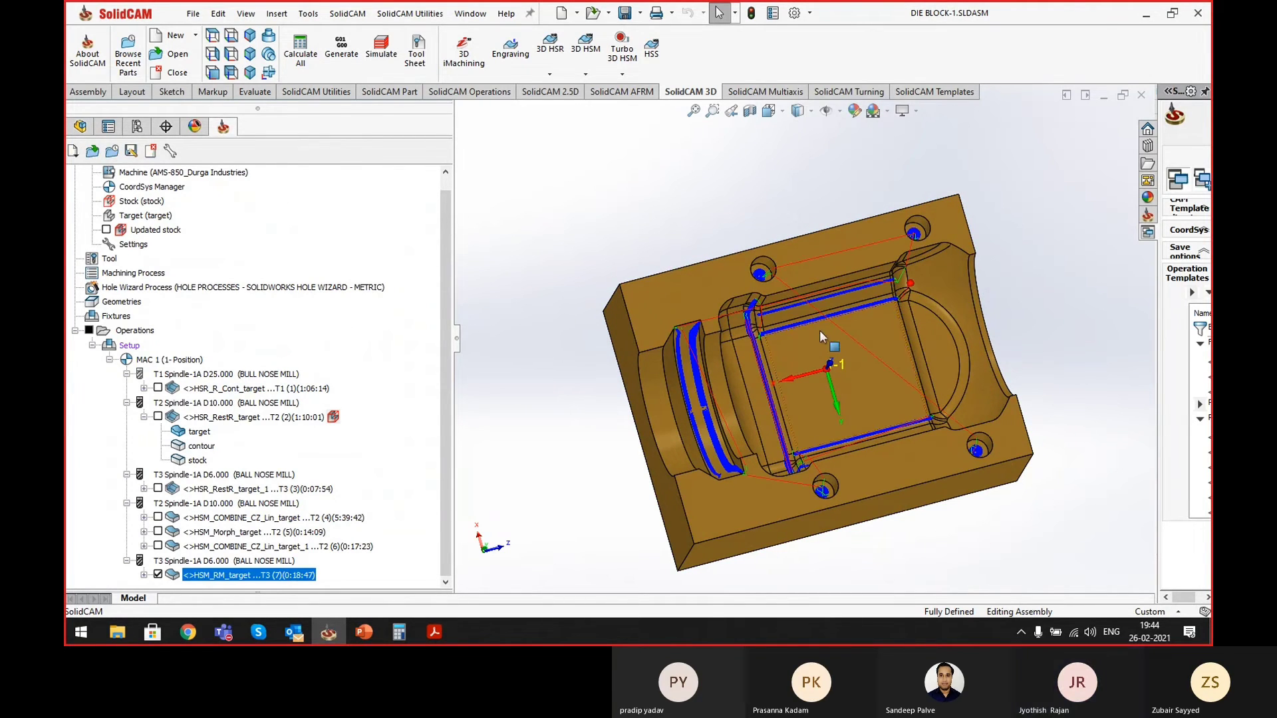
scroll(768, 261, down, 5)
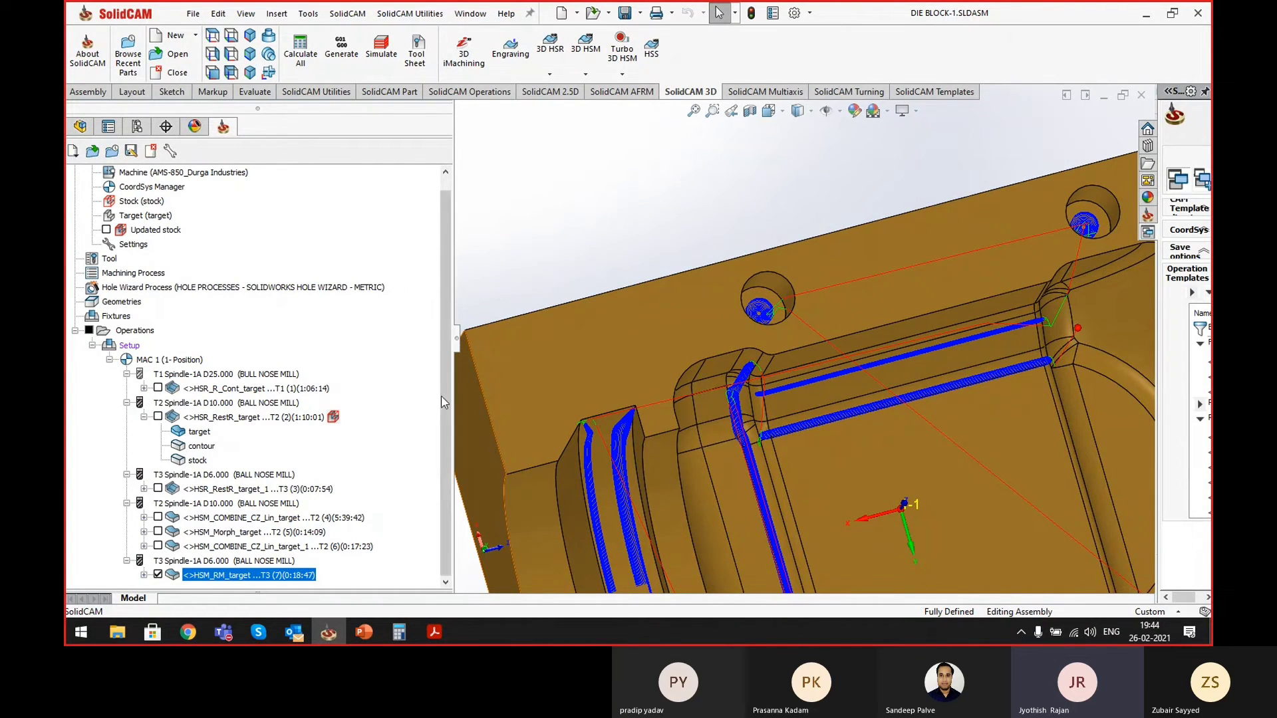
- Reopen HSM_RM_target, set its constraint boundary to the manually created user-defined contour named "contour", and preview it
double_click(229, 576)
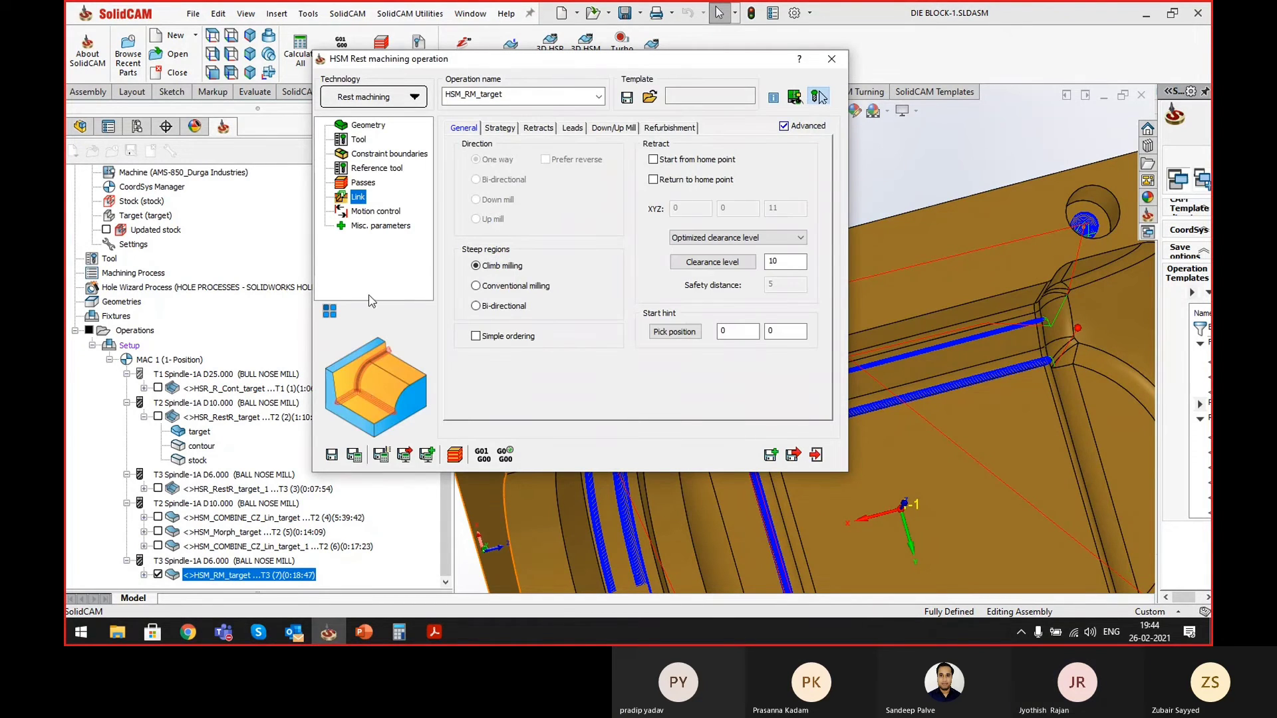
click(409, 155)
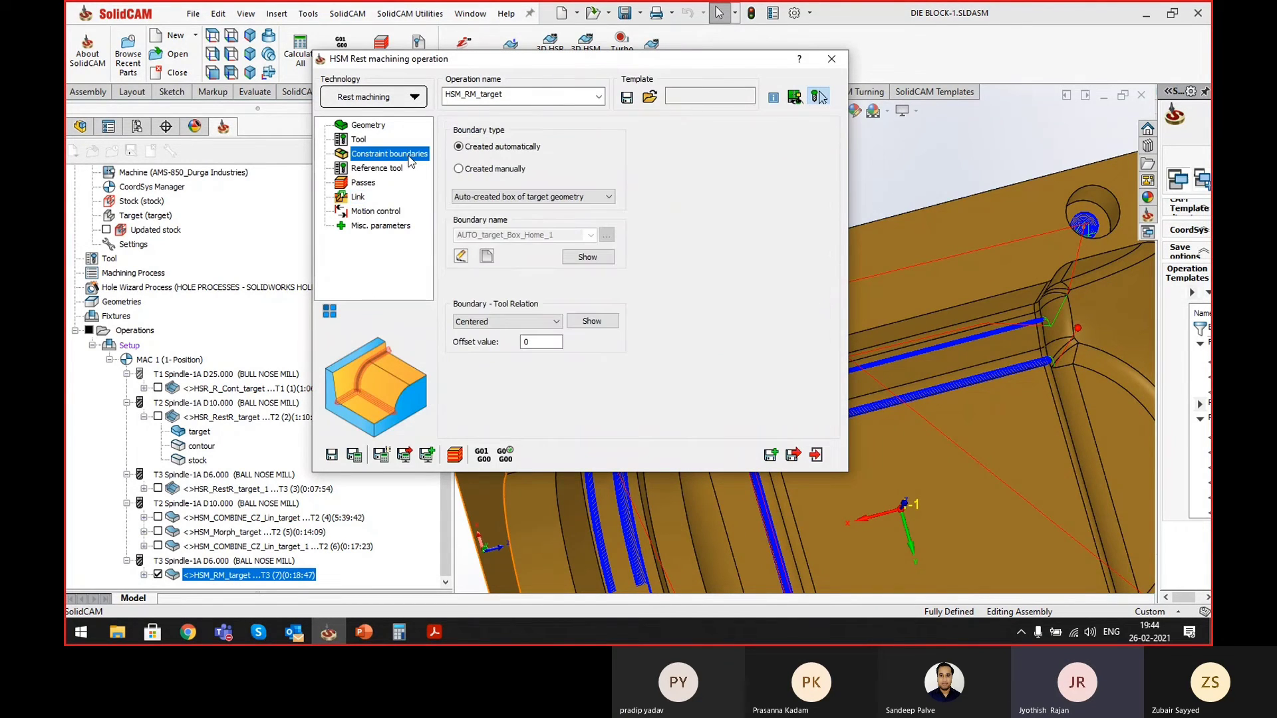
click(506, 170)
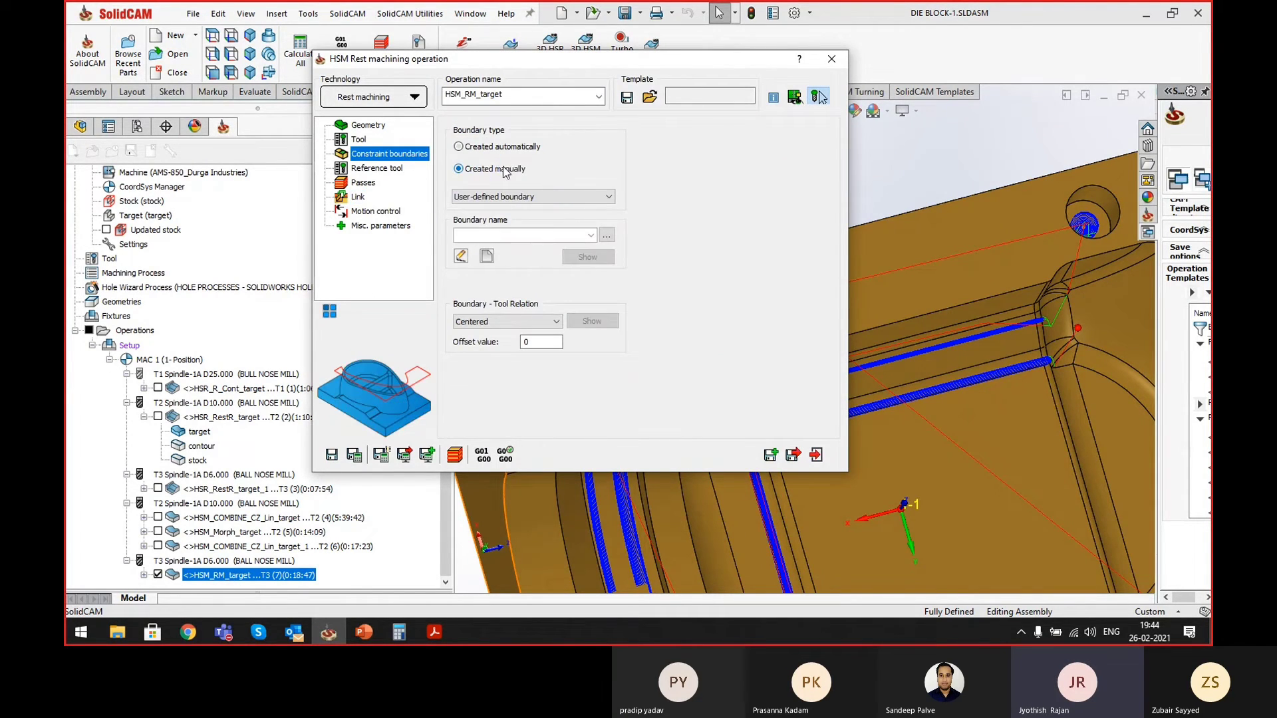
click(590, 235)
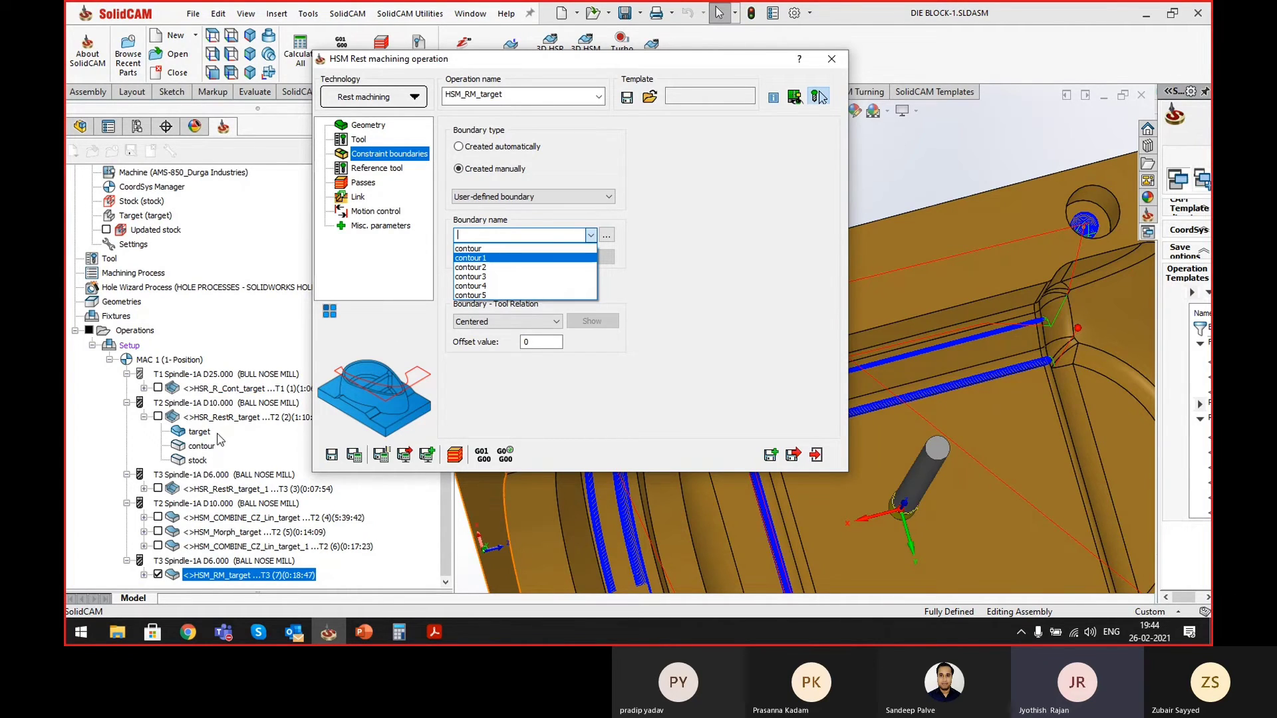
click(468, 249)
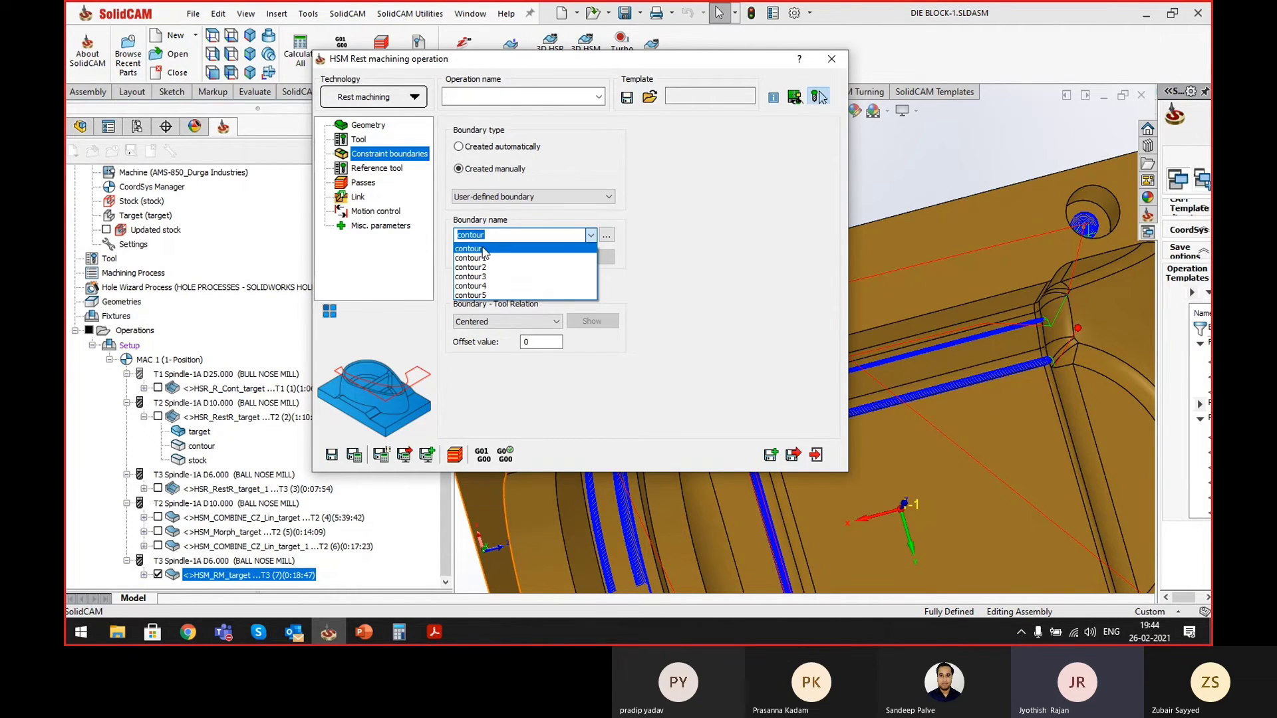
click(591, 321)
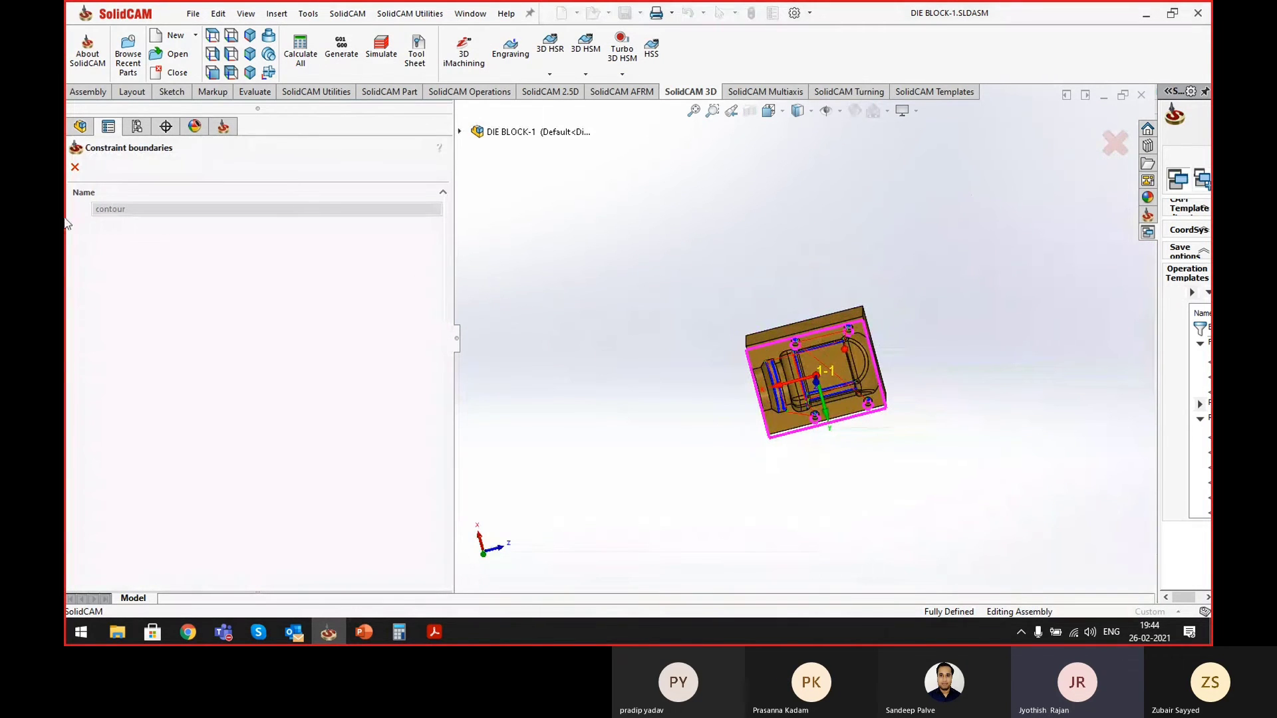
click(75, 167)
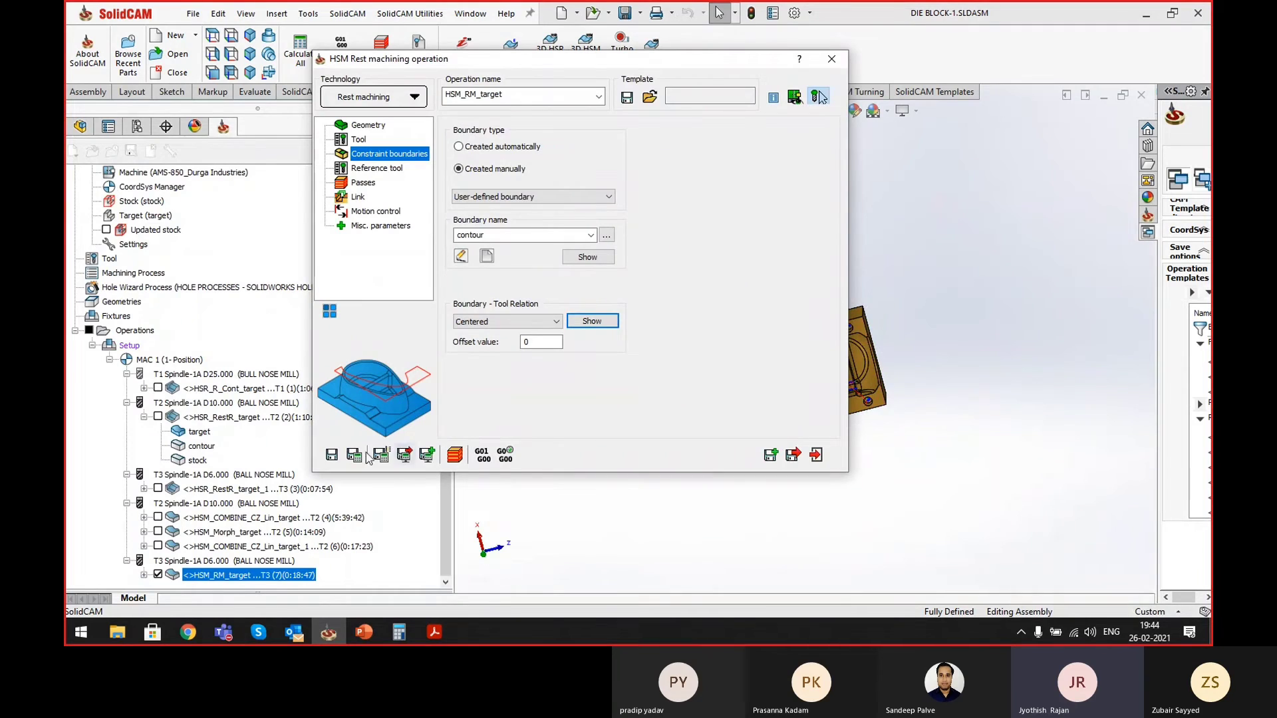
- Save and calculate HSM_RM_target with the contour boundary, and examine its toolpath along the cavity corners and groove
click(359, 455)
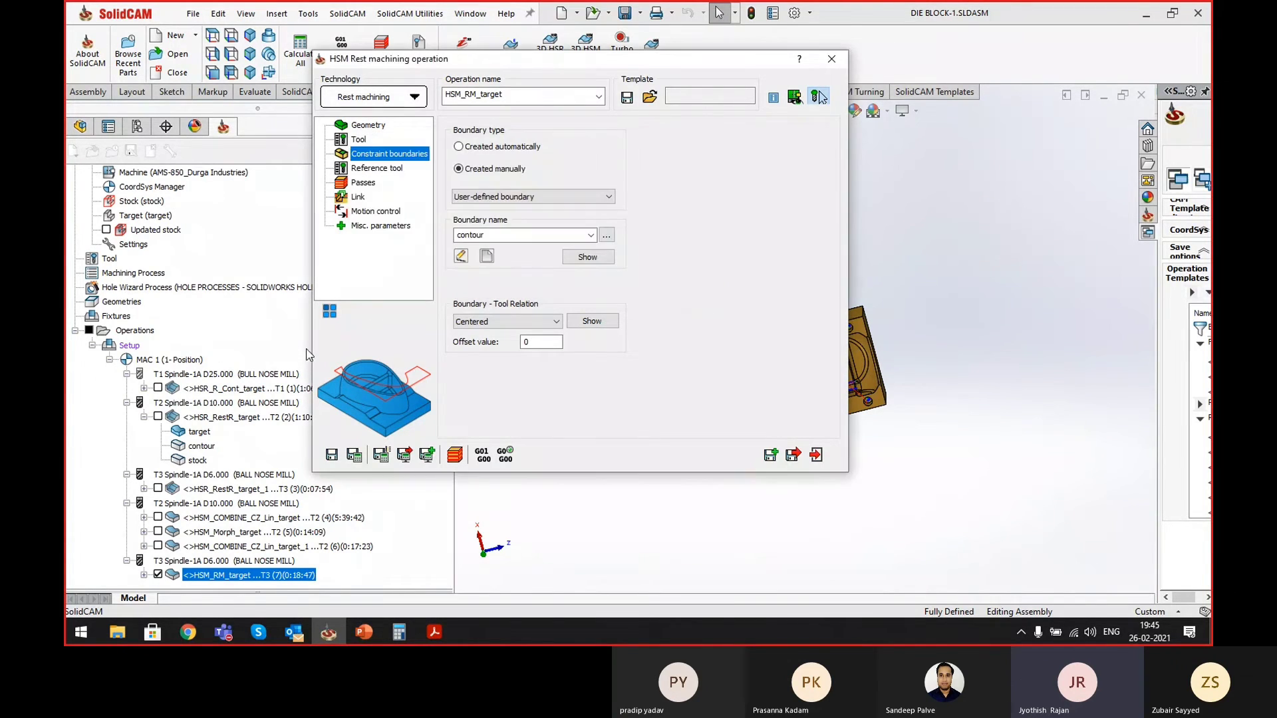
double_click(565, 61)
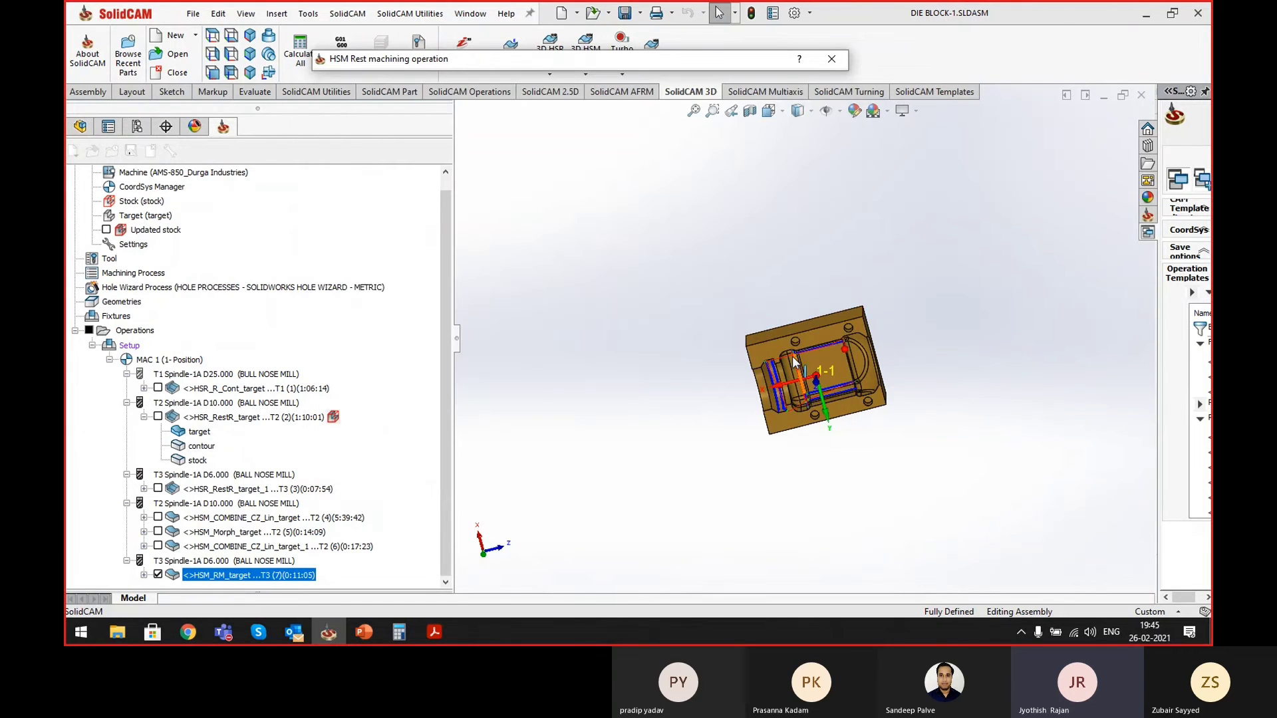
scroll(825, 390, down, 10)
middle_drag(840, 365, 835, 276)
scroll(804, 335, up, 4)
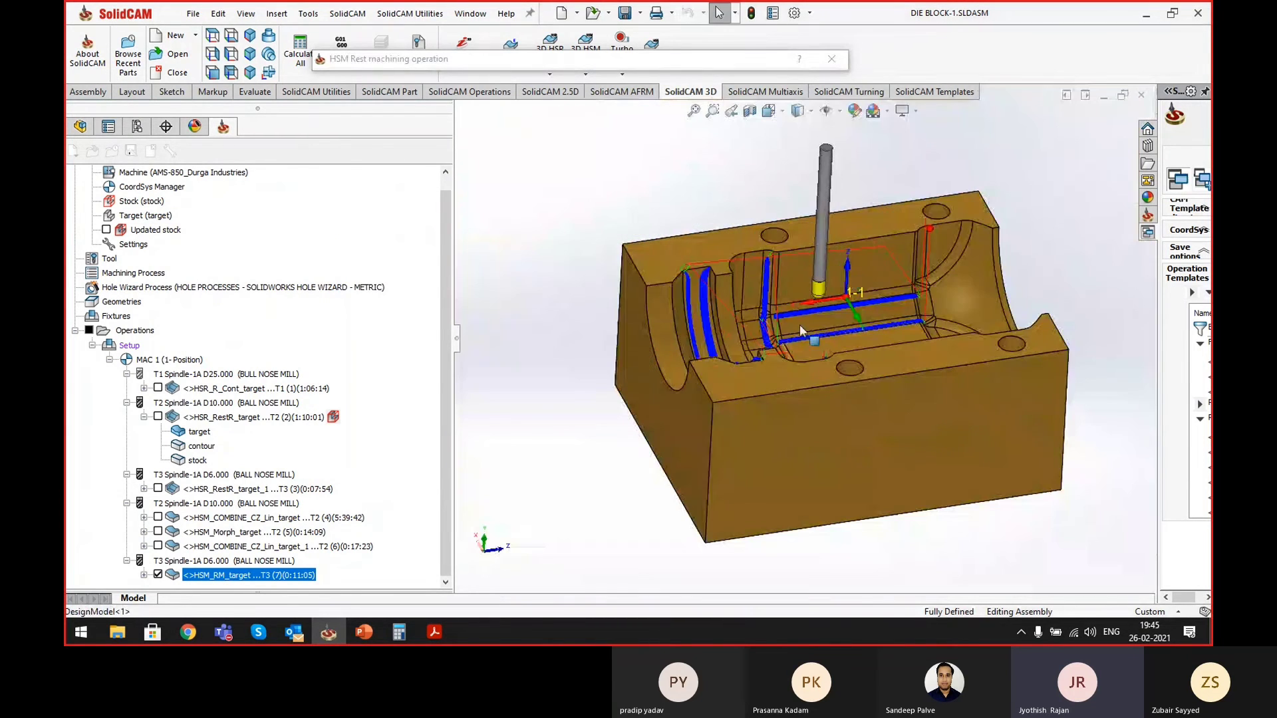
middle_drag(801, 336, 818, 342)
scroll(882, 311, down, 2)
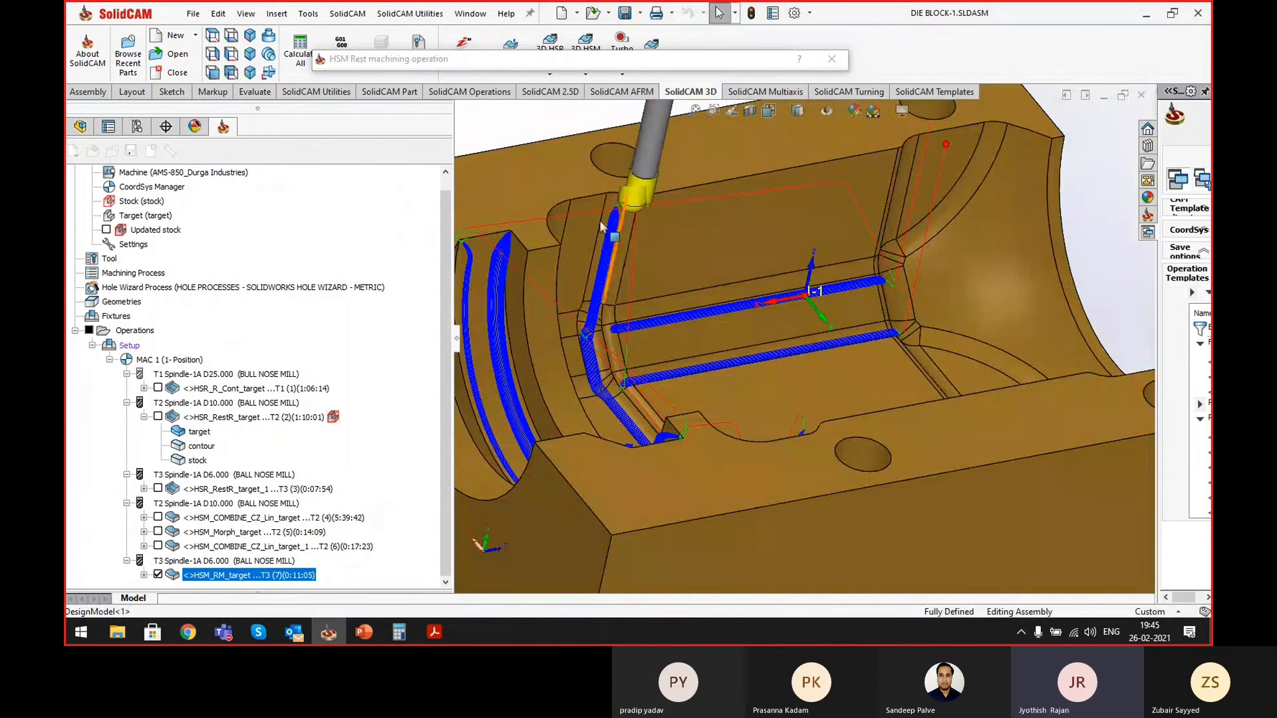
scroll(820, 381, up, 2)
scroll(819, 378, down, 5)
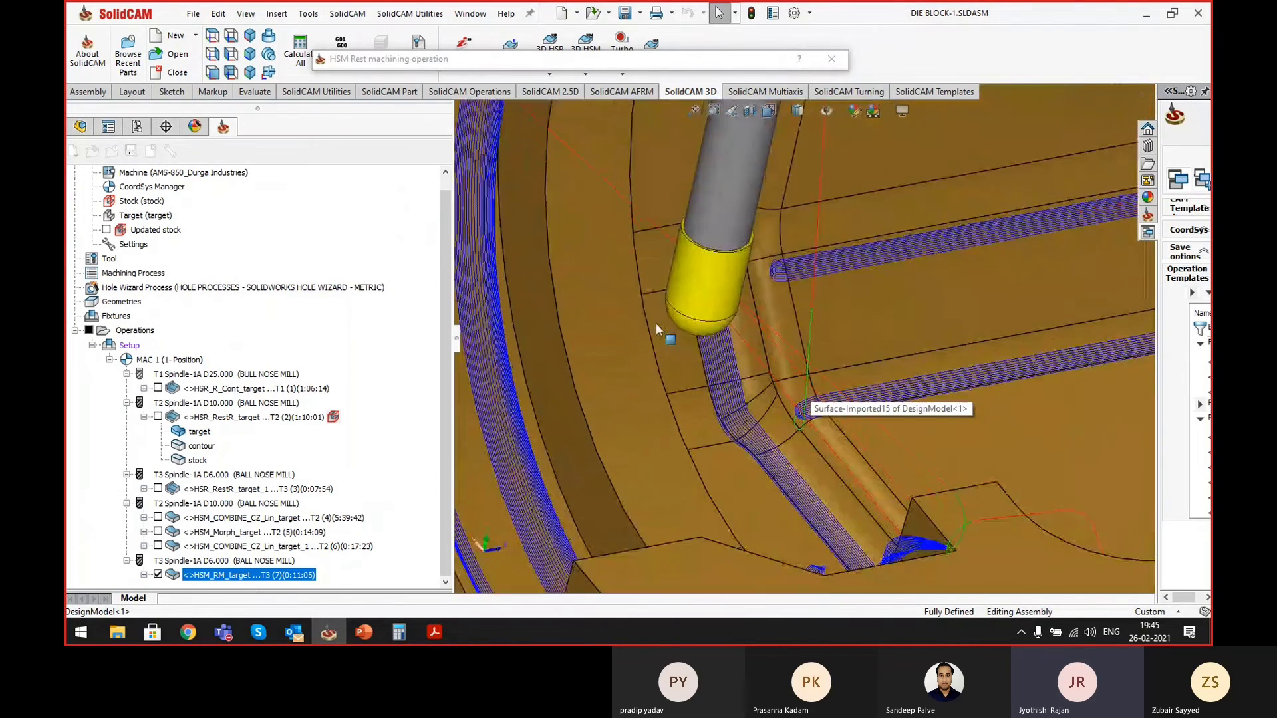
scroll(891, 319, up, 2)
scroll(840, 259, down, 5)
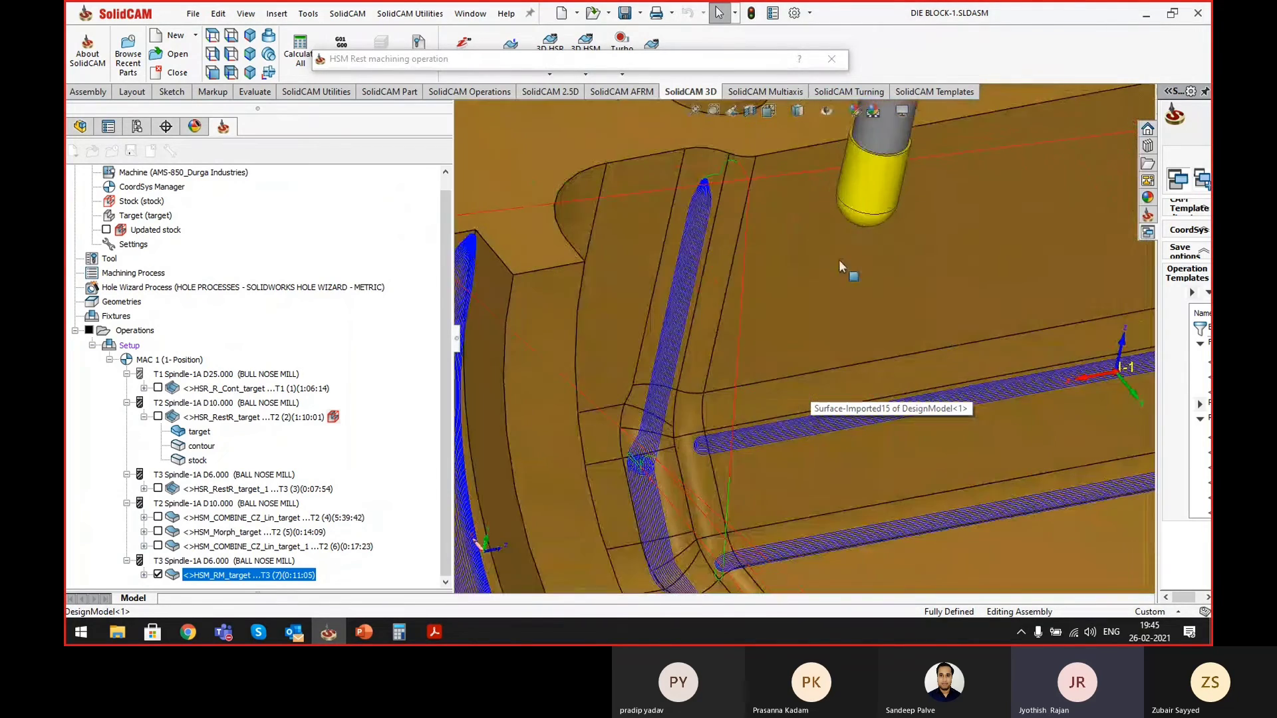
middle_drag(814, 258, 794, 244)
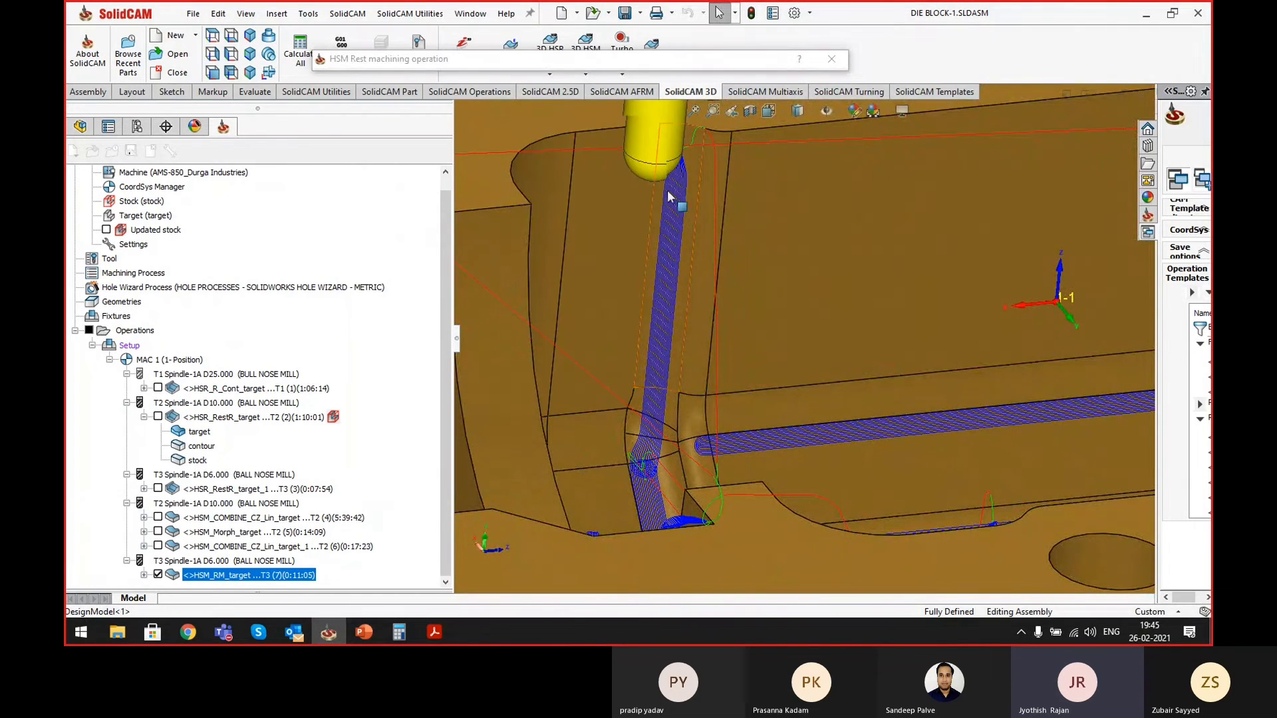
- Highlight the steep corner fillet face beside the hole and examine how the rest machining passes run along it
click(687, 251)
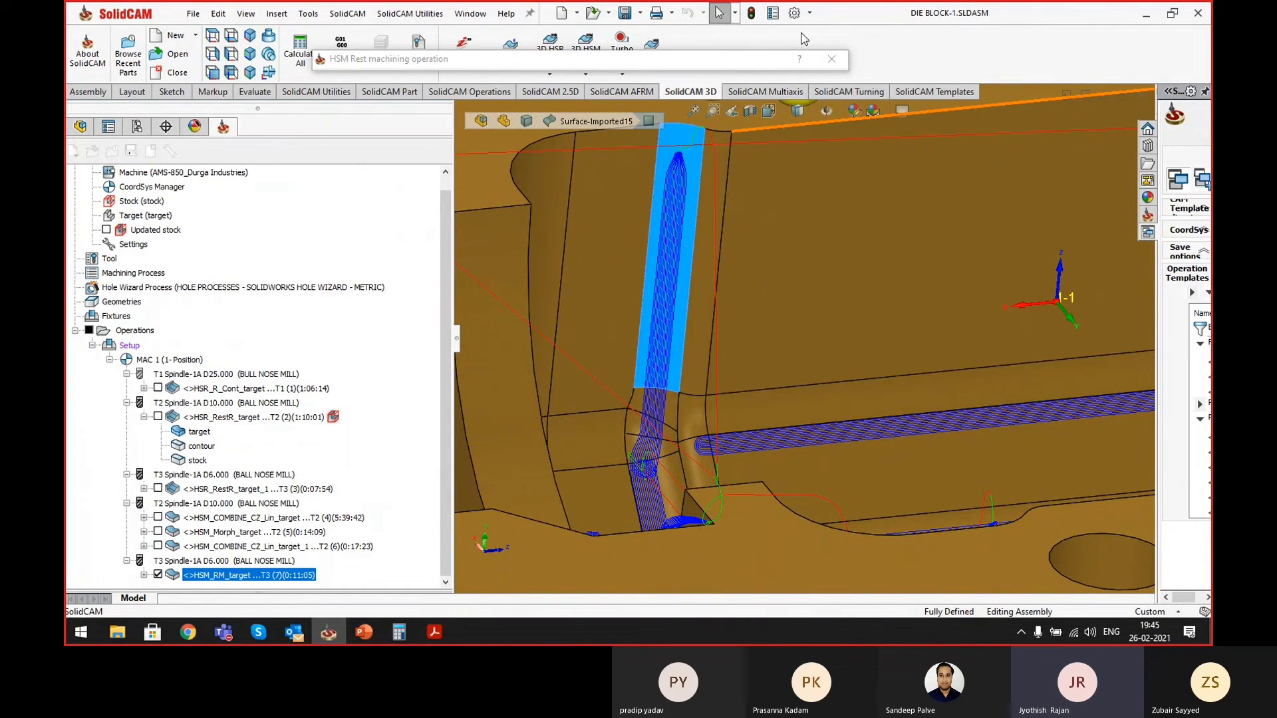
click(734, 56)
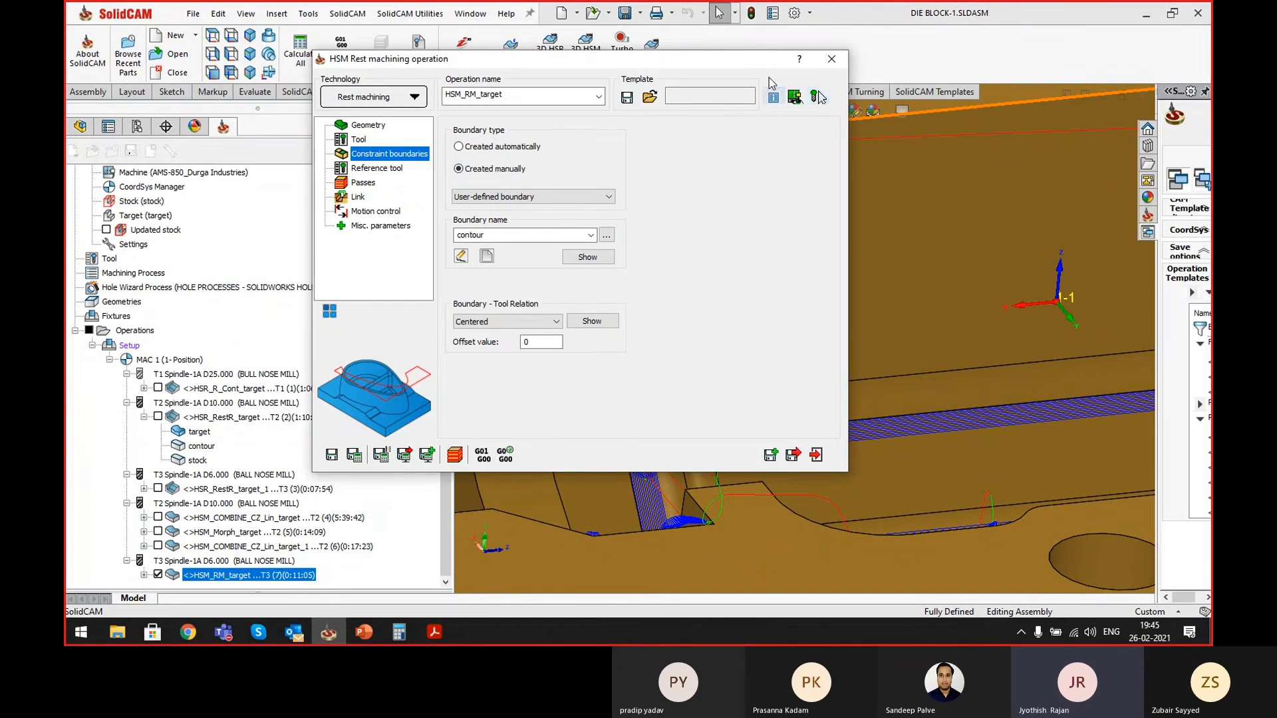
click(752, 58)
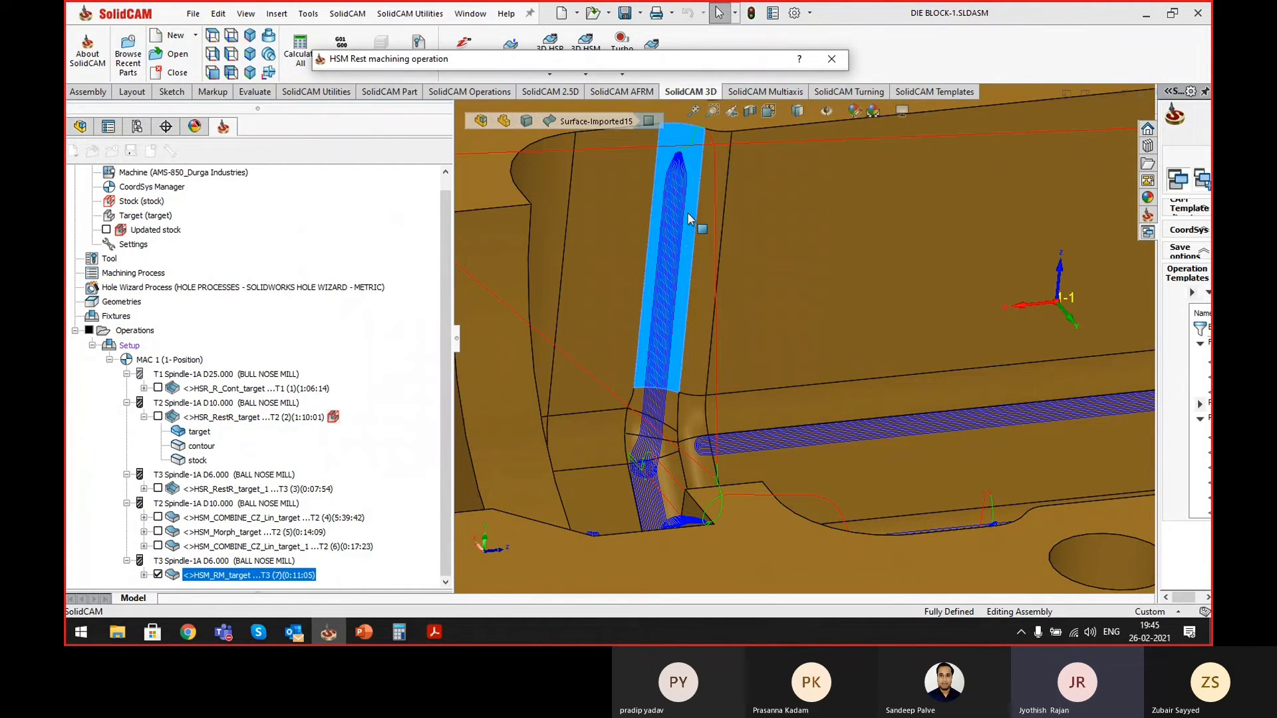
scroll(689, 222, up, 1)
middle_drag(690, 291, 709, 254)
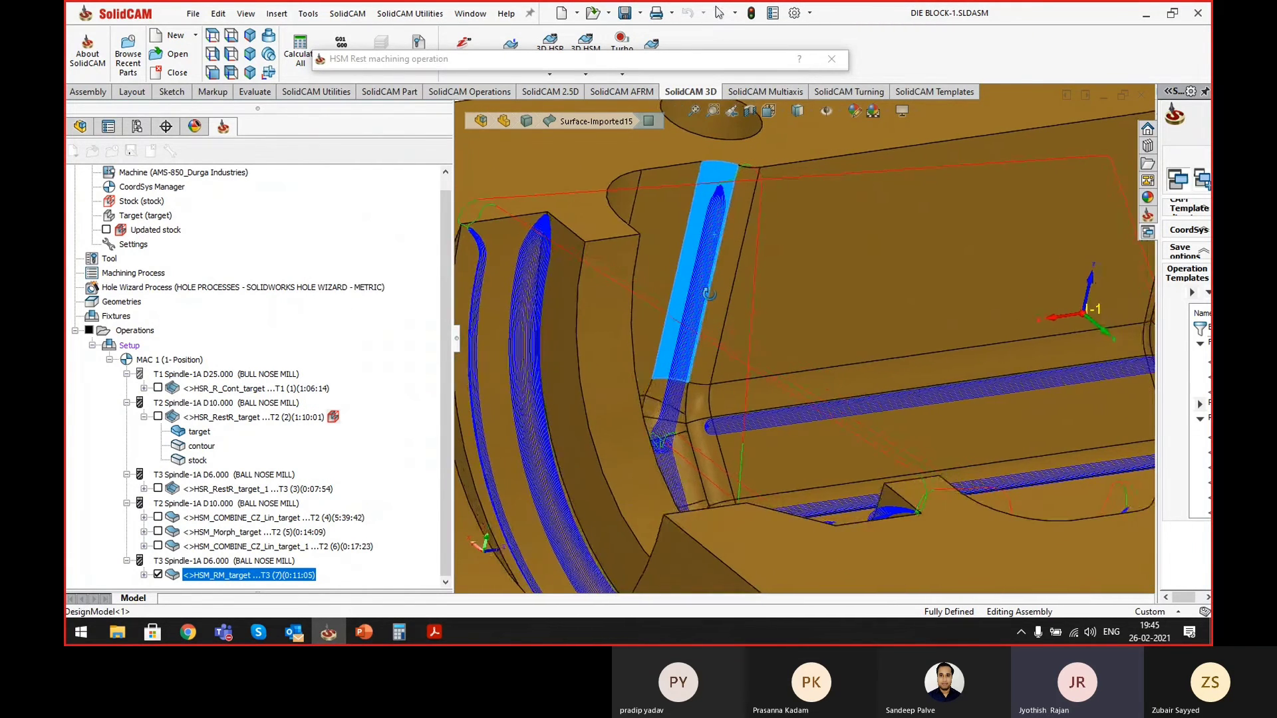
scroll(709, 216, down, 3)
scroll(780, 249, up, 1)
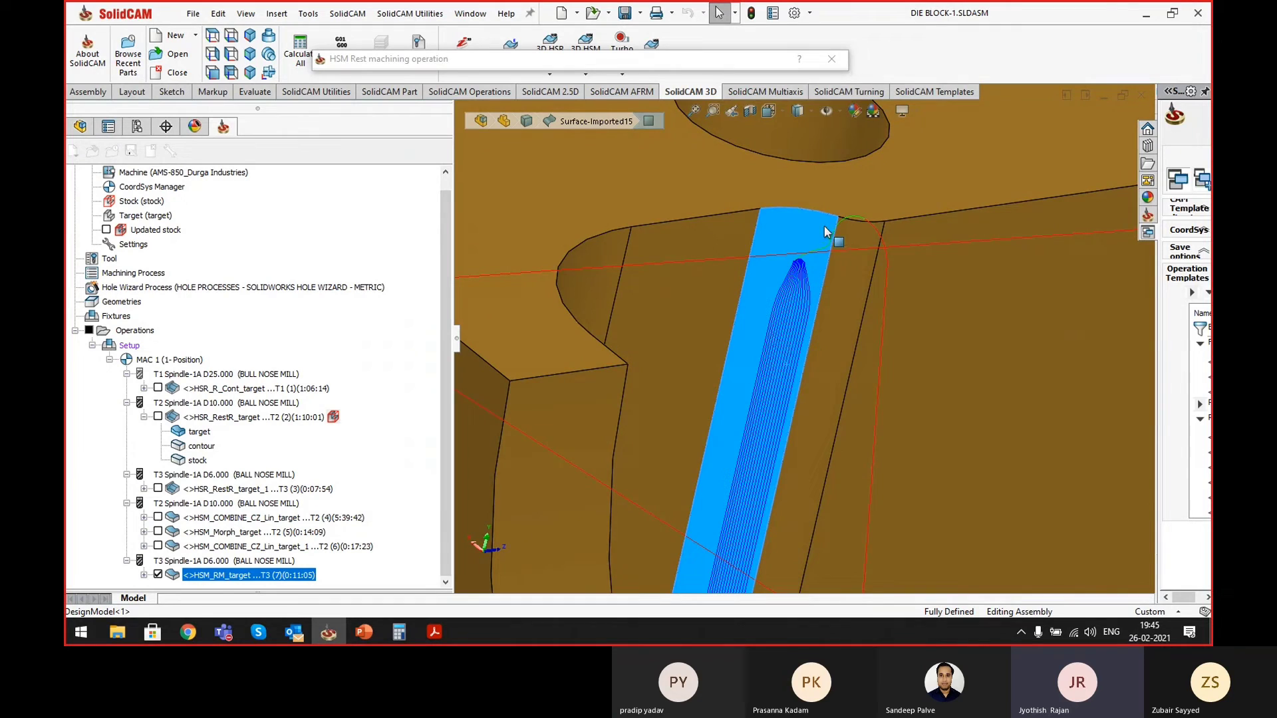
click(801, 233)
scroll(800, 321, up, 3)
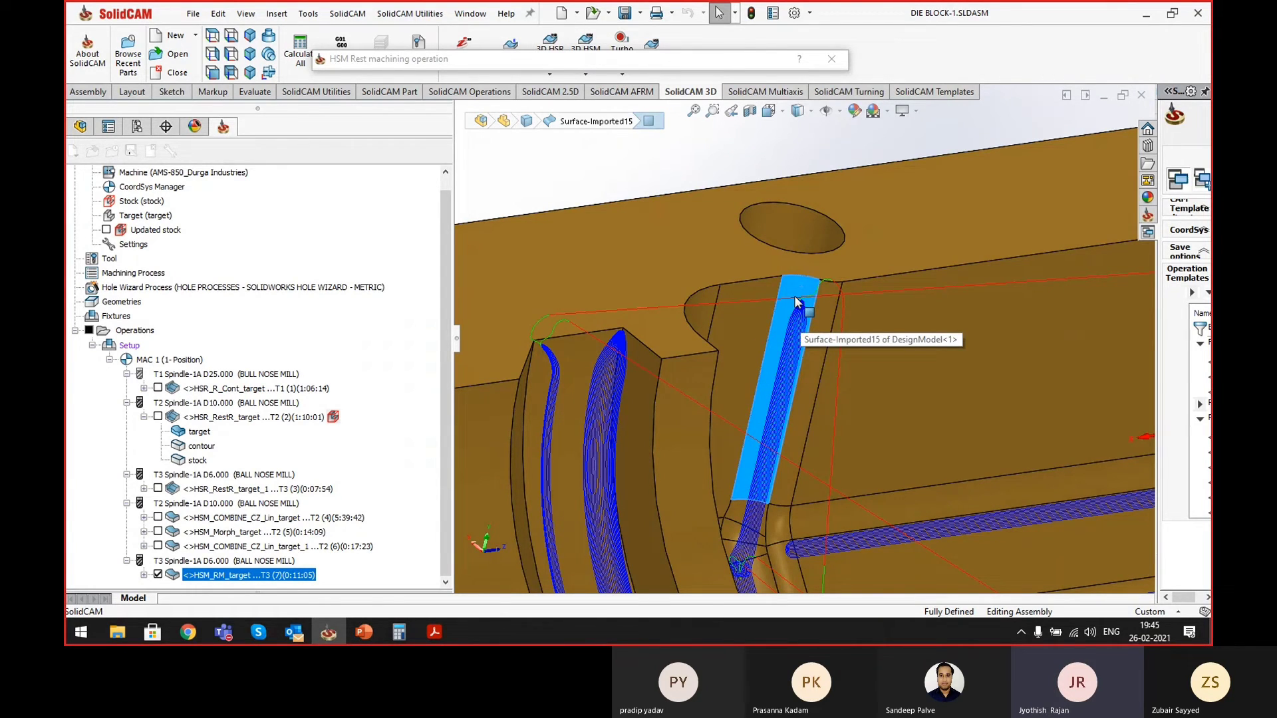
- Set the steep threshold of the rest machining passes to 45°, recalculate the operation, and examine the passes on the steep corner fillet
click(618, 64)
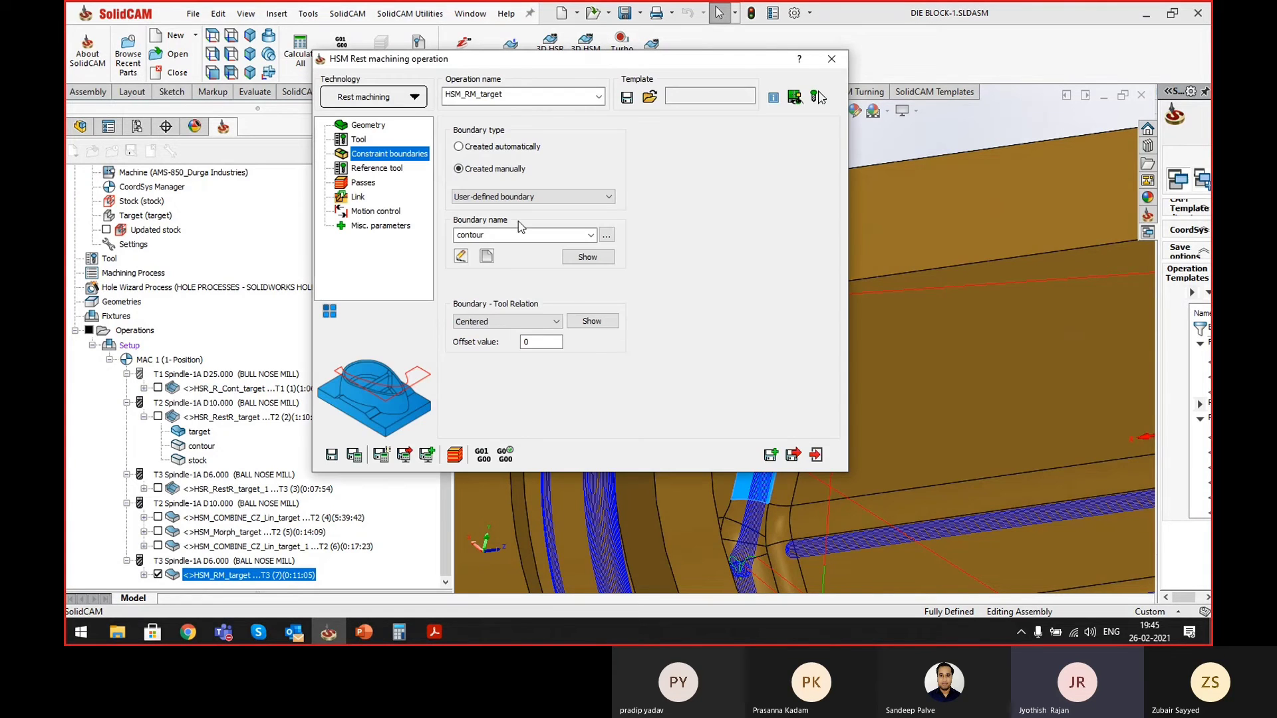
click(362, 183)
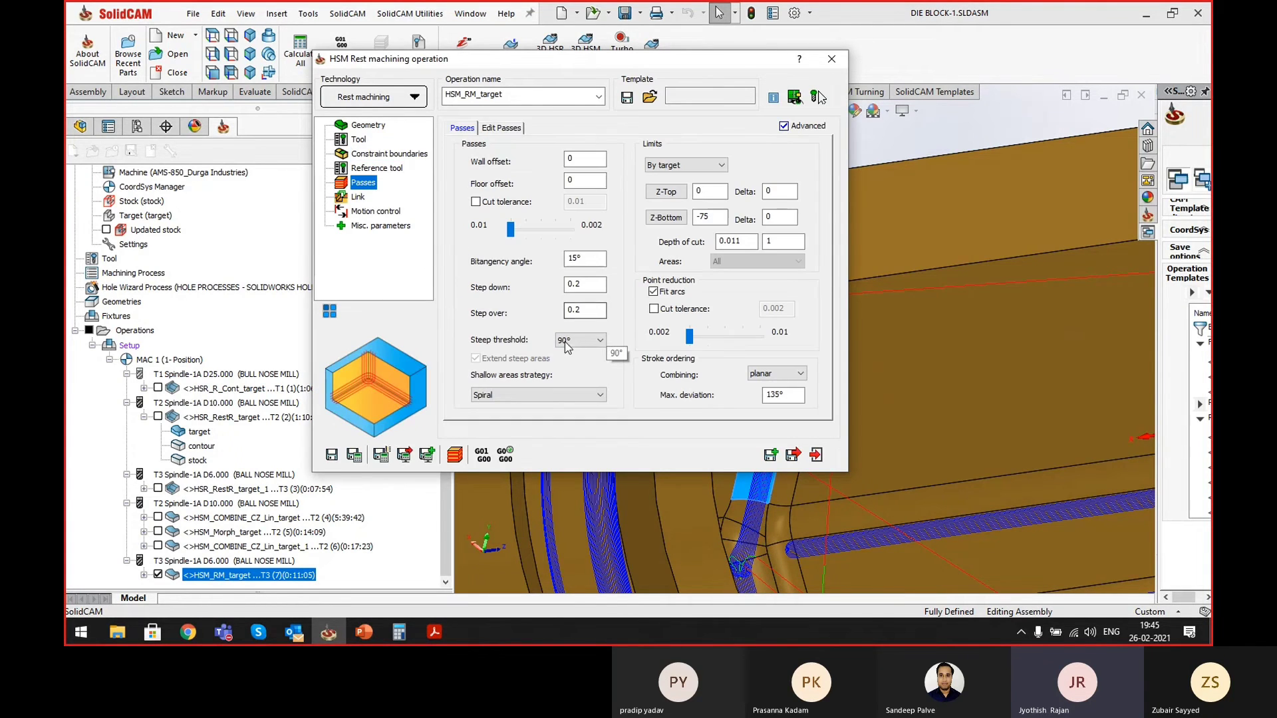
drag(546, 59, 331, 39)
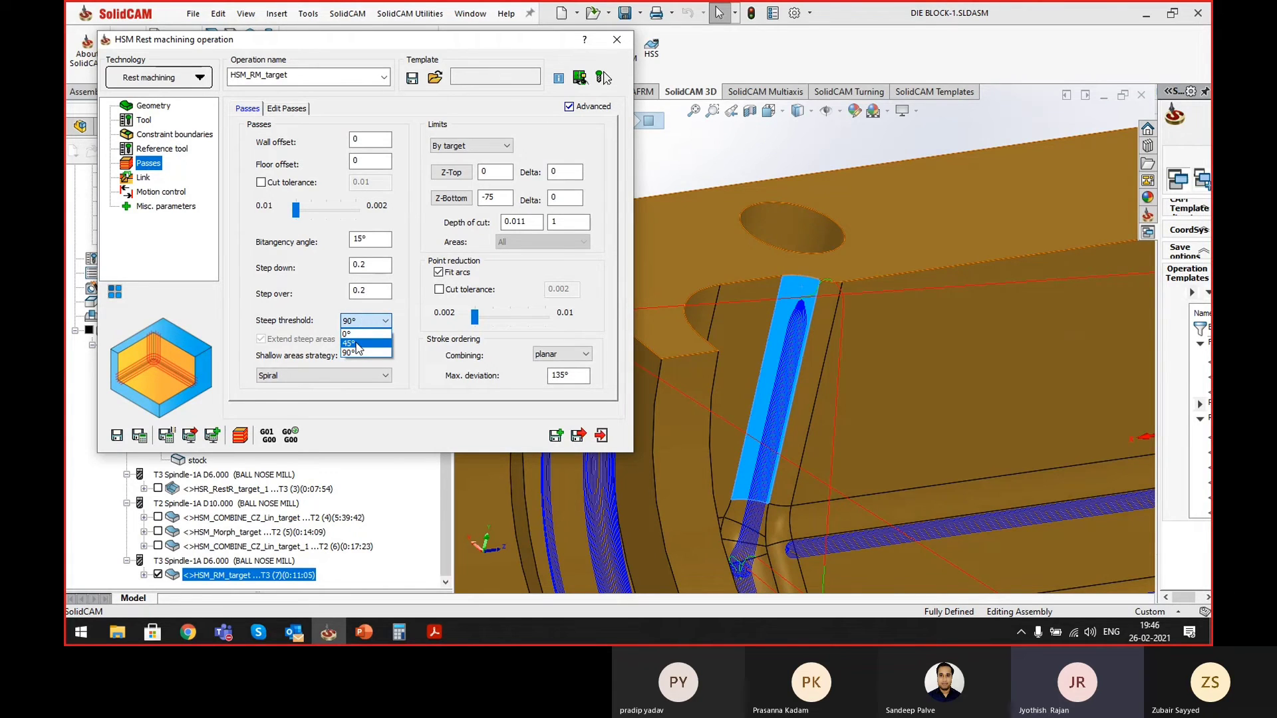
click(357, 344)
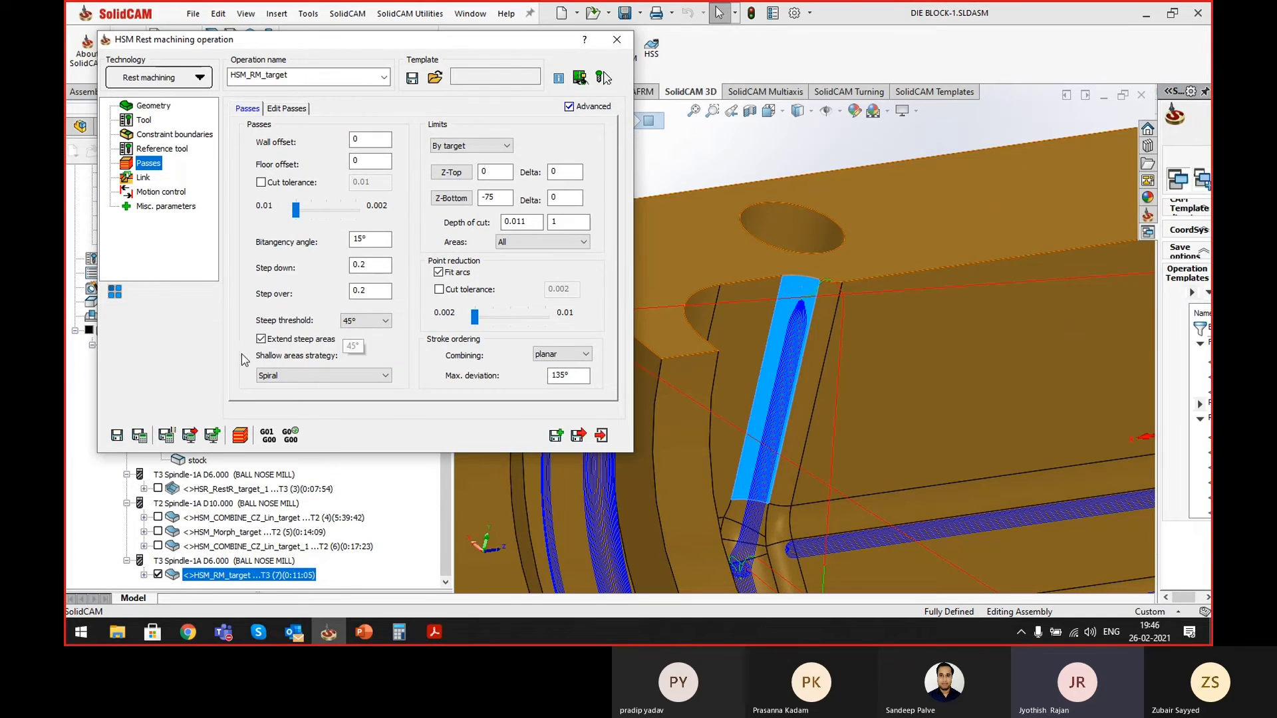
click(141, 438)
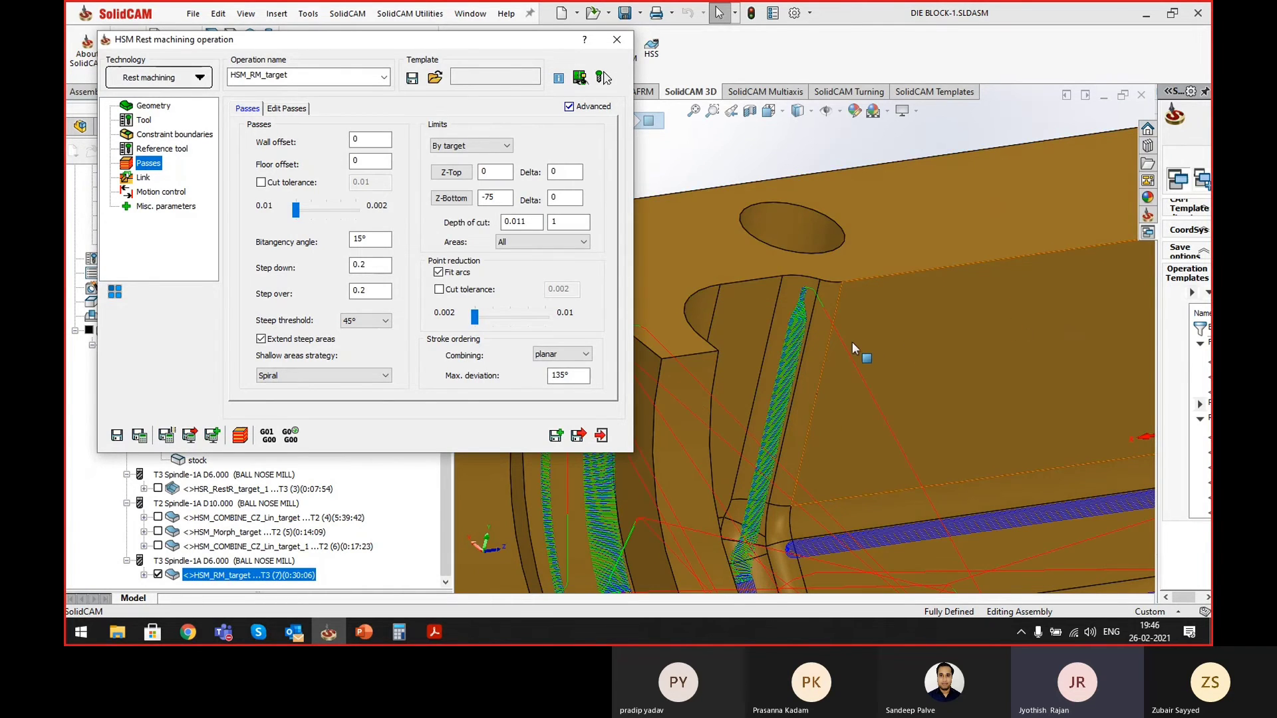
middle_drag(852, 342, 746, 332)
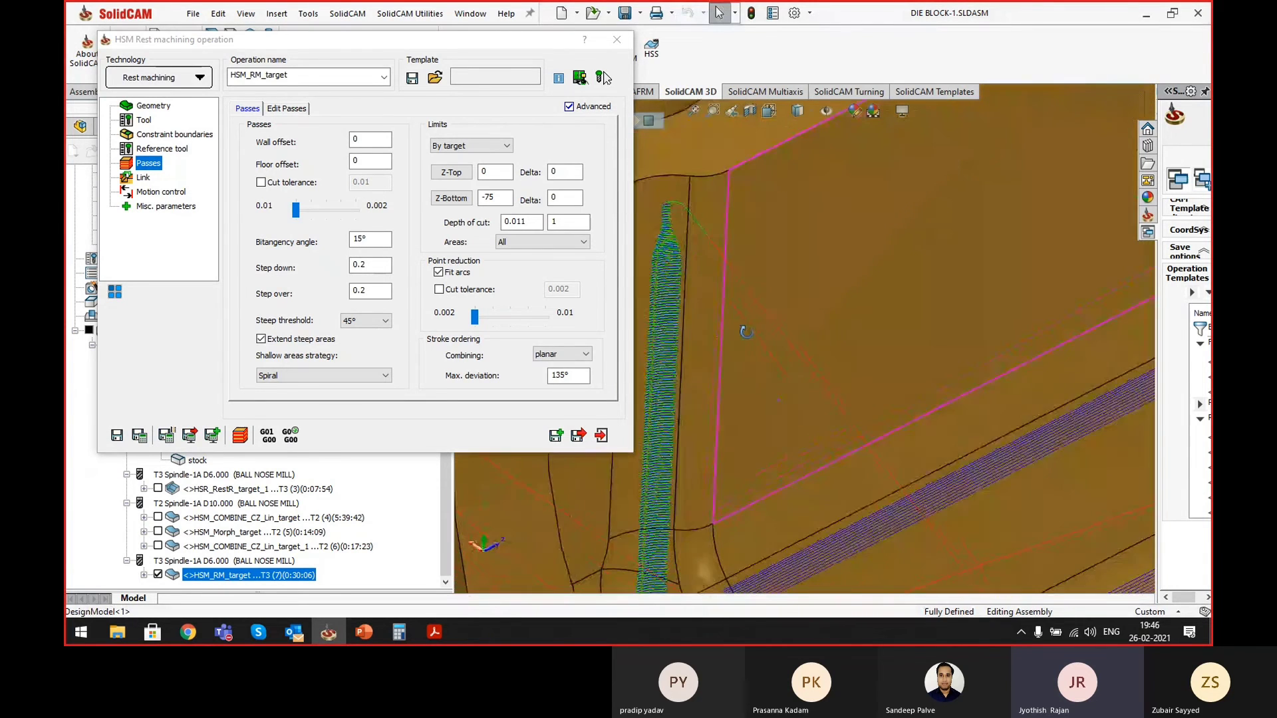
scroll(680, 246, down, 6)
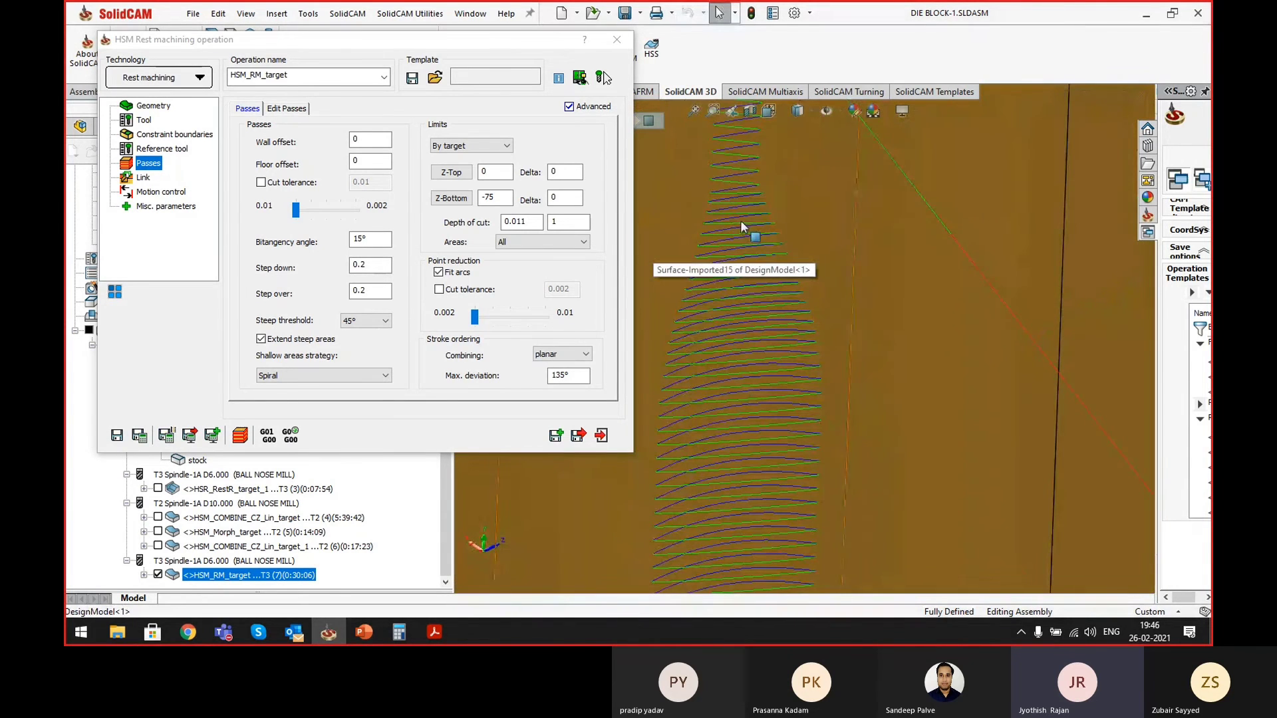
scroll(733, 241, up, 3)
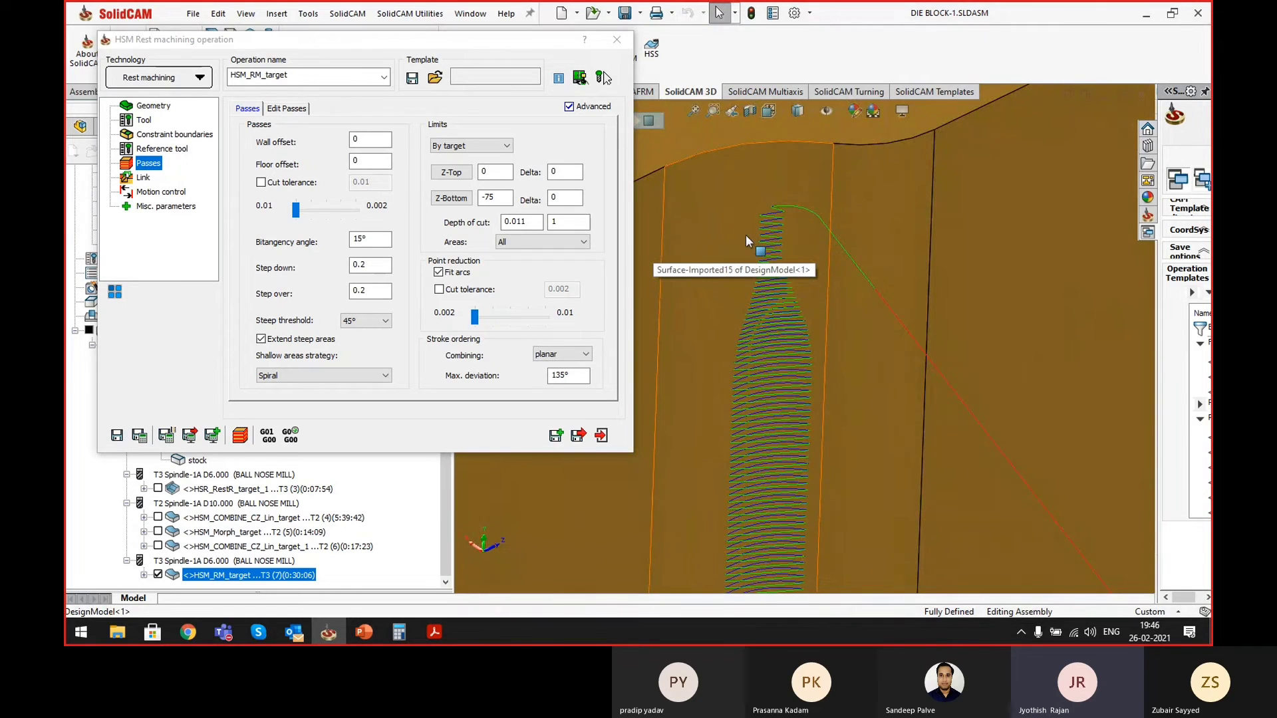
middle_drag(745, 234, 829, 242)
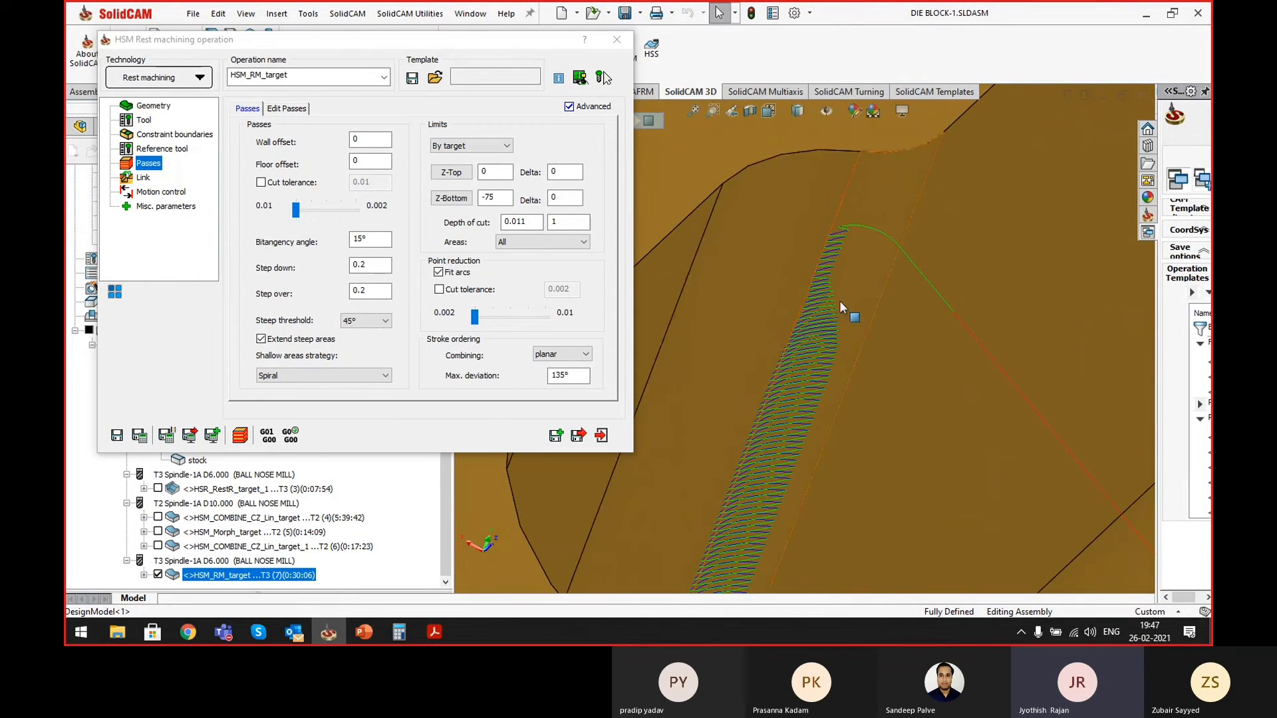
middle_drag(842, 339, 678, 371)
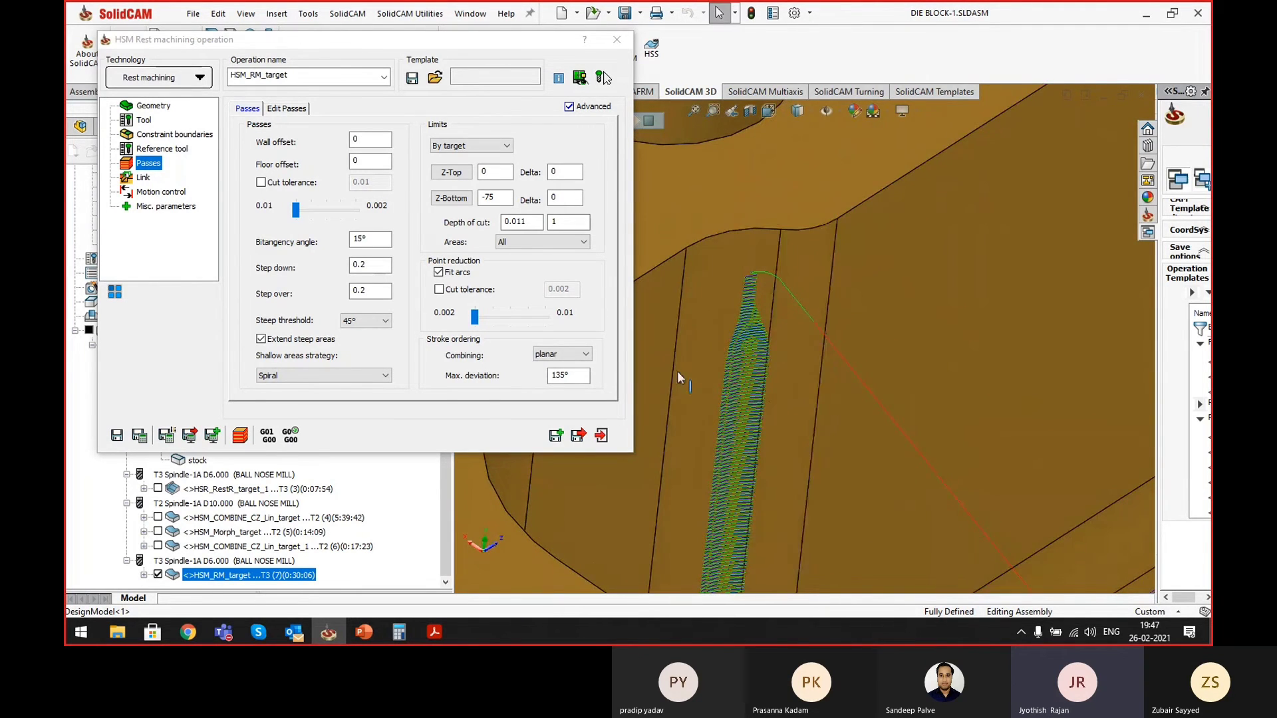
- Set the link direction for steep regions to bi-directional, and save and recalculate the rest machining operation
click(144, 178)
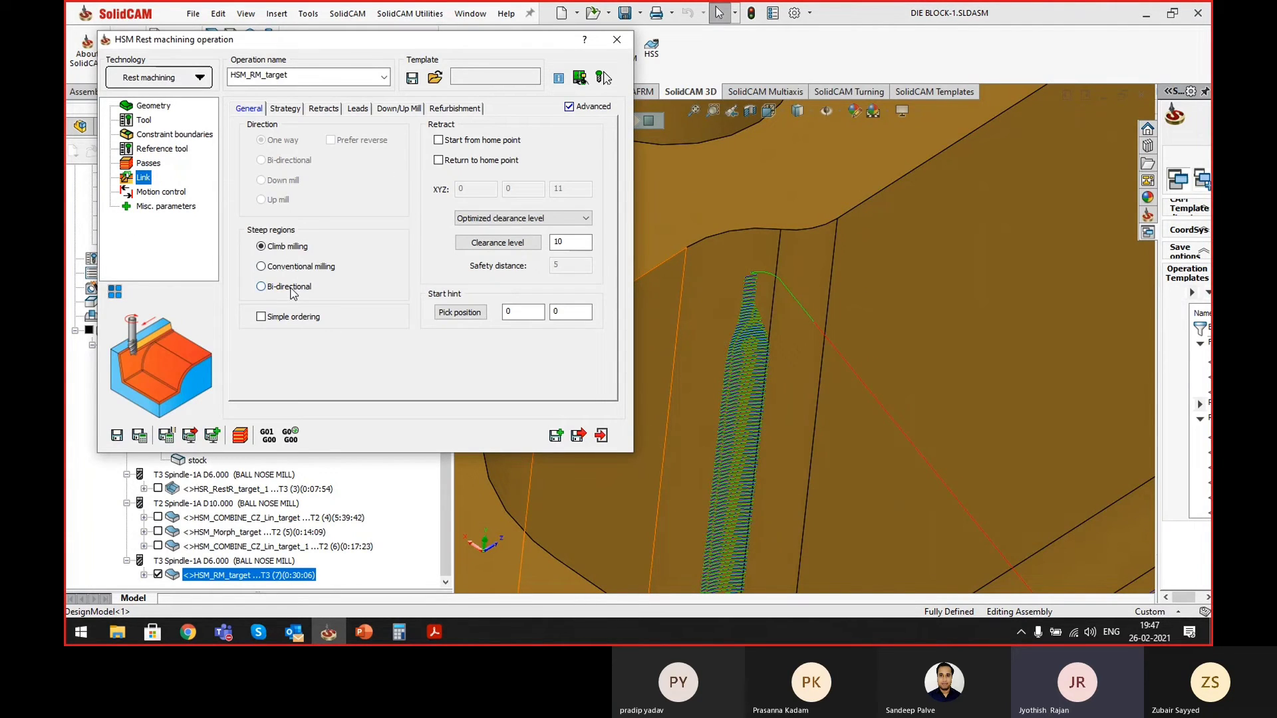
click(291, 293)
click(140, 435)
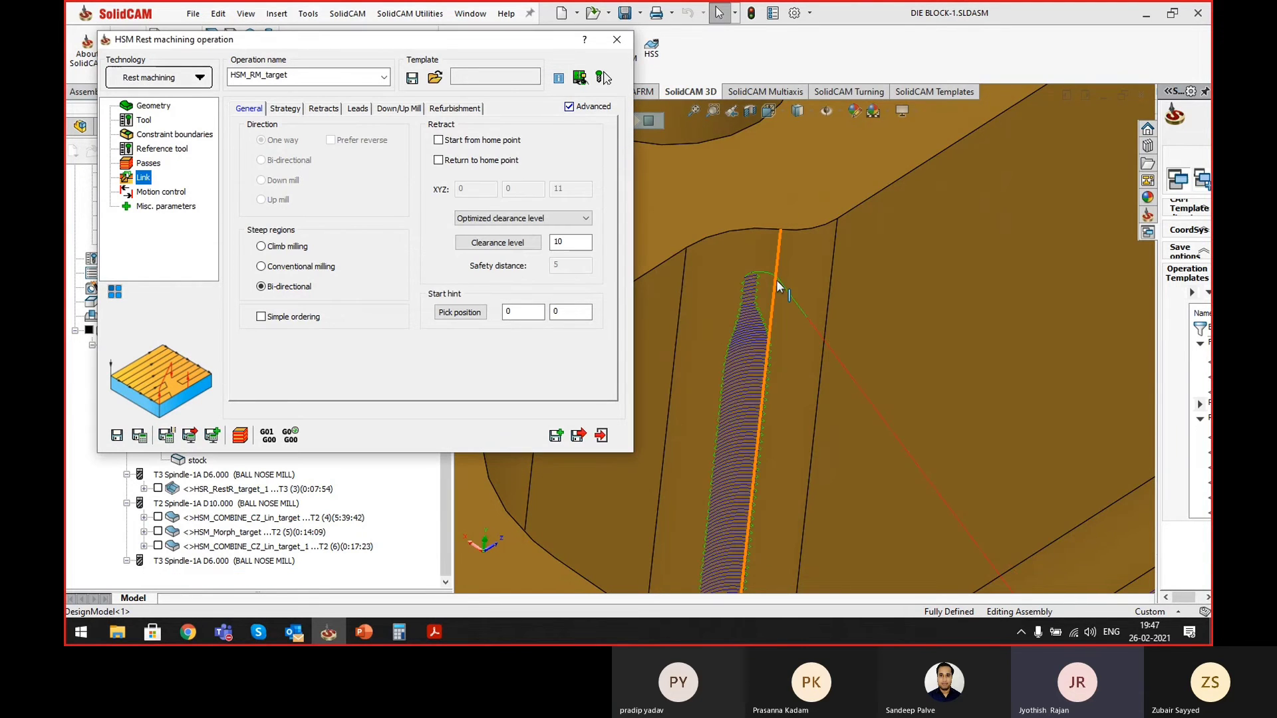
- Examine the bi-directional toolpath on the steep corner fillet, at the fillet junctions and around the whole cavity
scroll(751, 324, up, 7)
scroll(792, 398, down, 5)
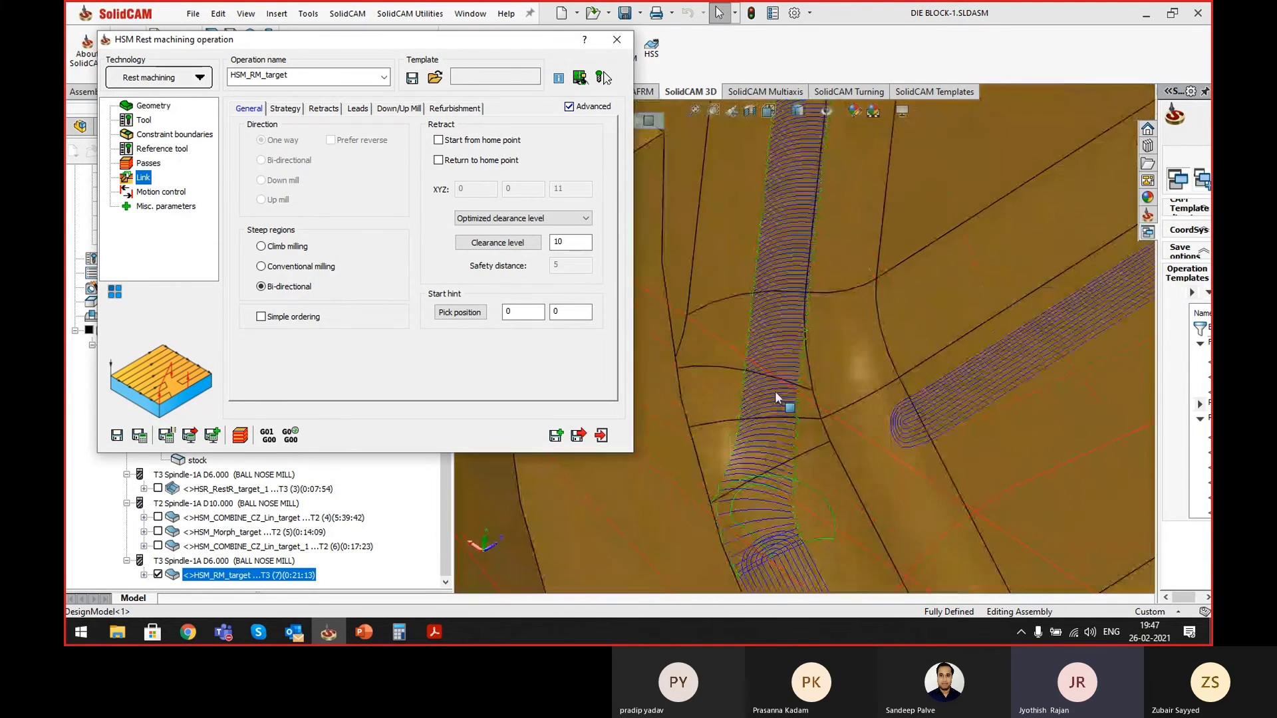
scroll(771, 372, down, 3)
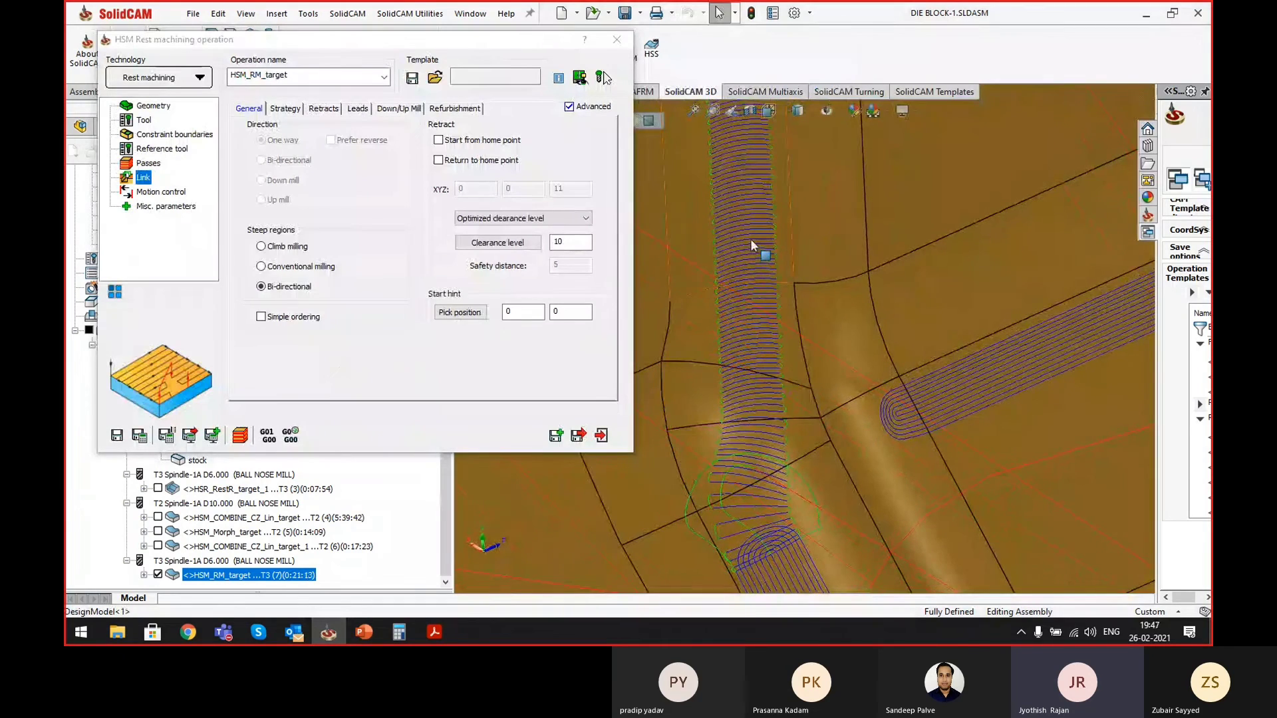
scroll(750, 270, up, 3)
scroll(777, 191, up, 1)
scroll(777, 191, up, 4)
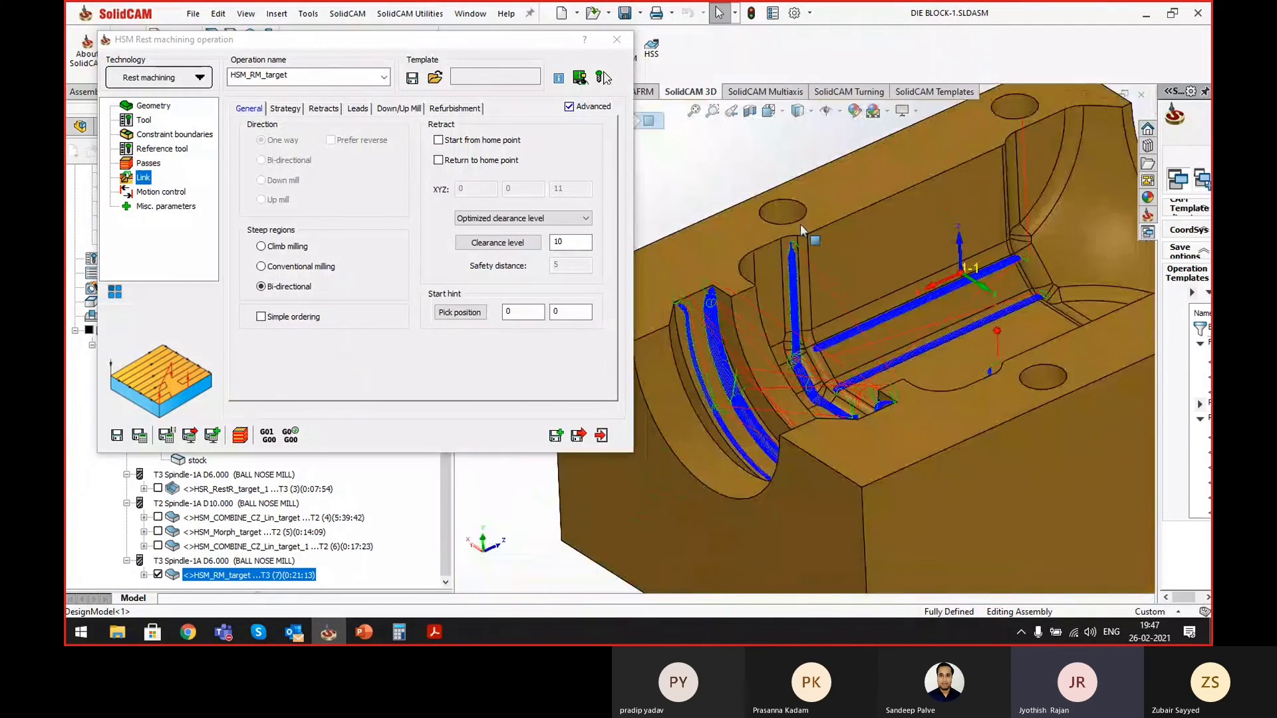
scroll(791, 299, down, 5)
scroll(776, 305, down, 4)
scroll(800, 270, up, 8)
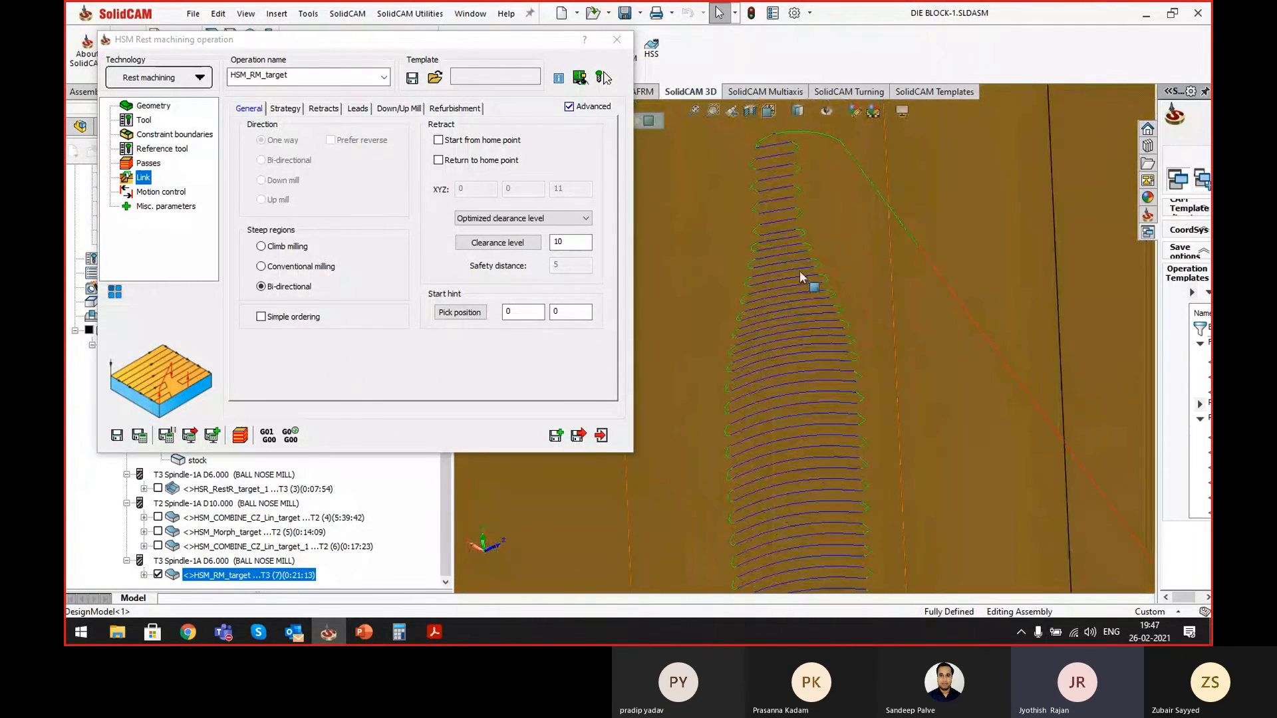
scroll(772, 378, down, 3)
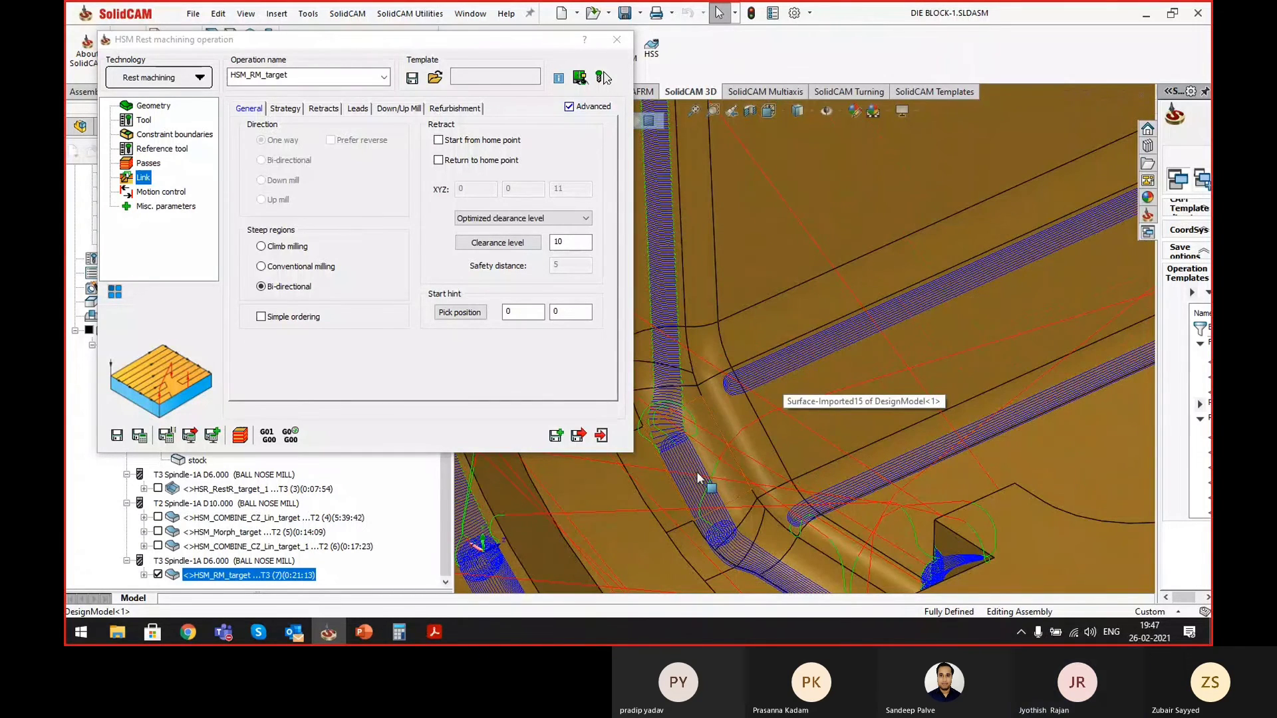
scroll(698, 450, down, 2)
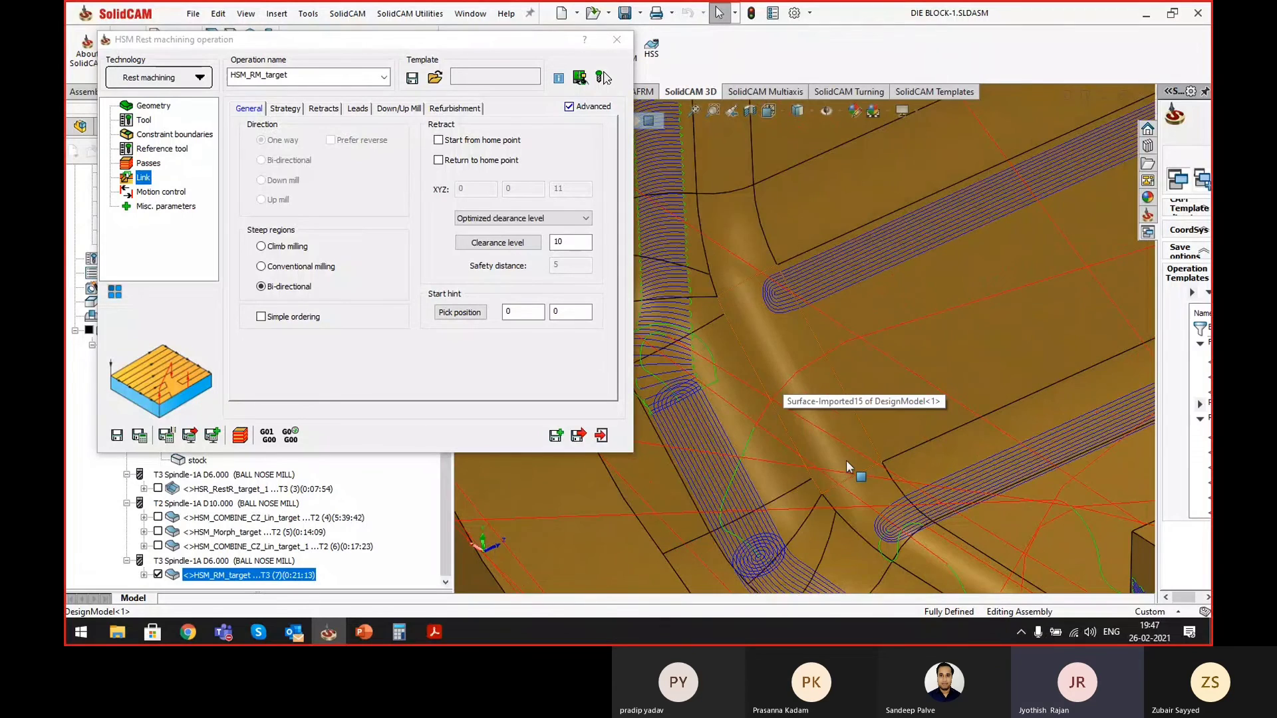
scroll(851, 459, up, 2)
scroll(852, 465, up, 5)
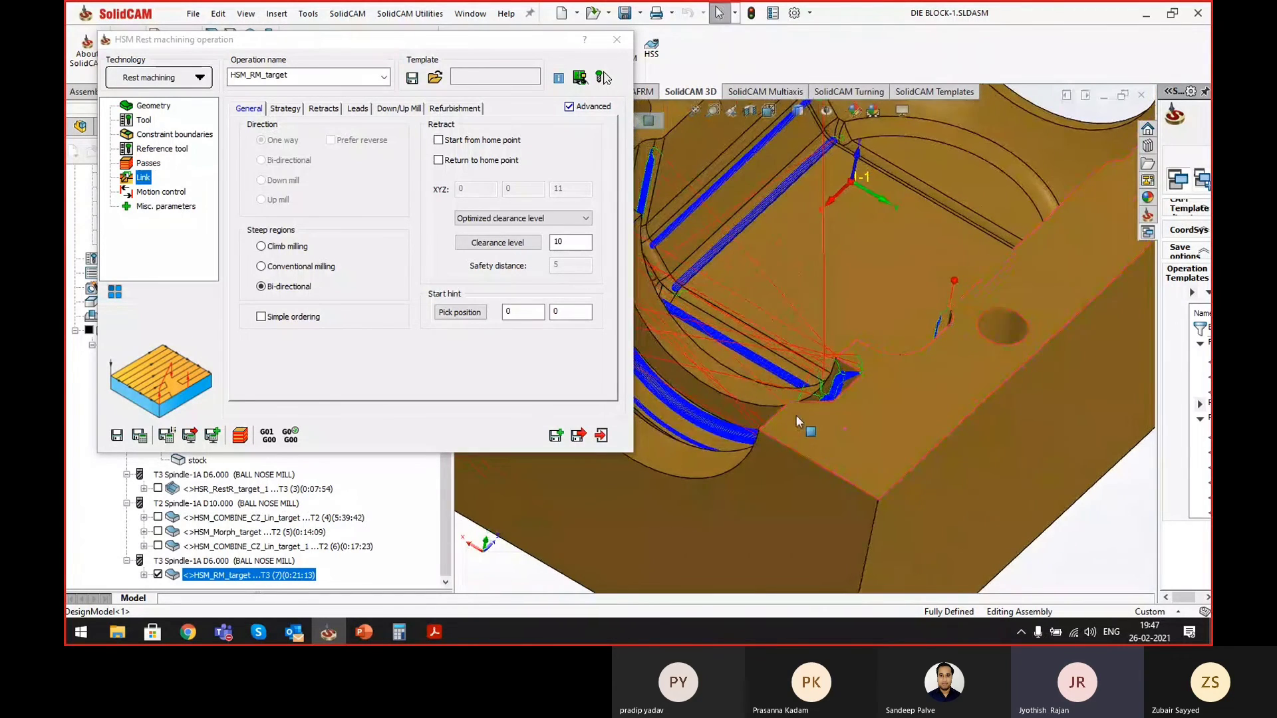
middle_drag(849, 258, 755, 283)
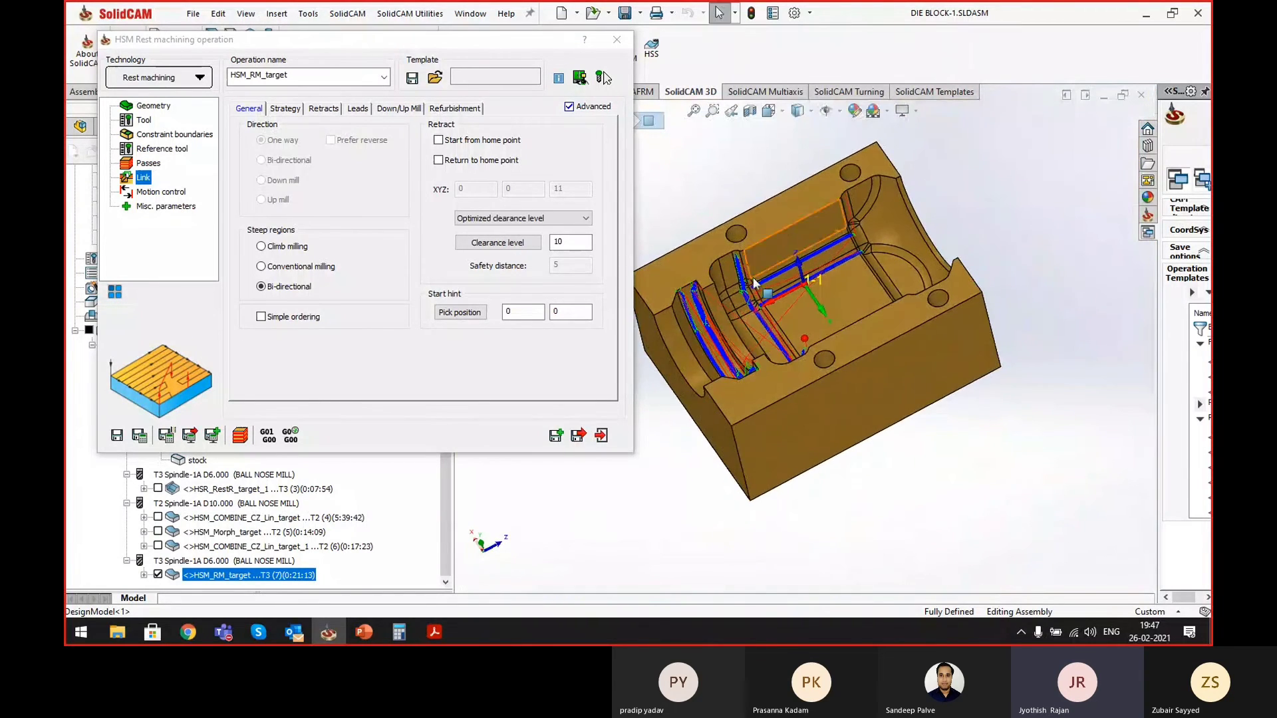
- Review the passes settings of HSM_RM_target and duplicate the operation as a new rest machining operation
click(142, 164)
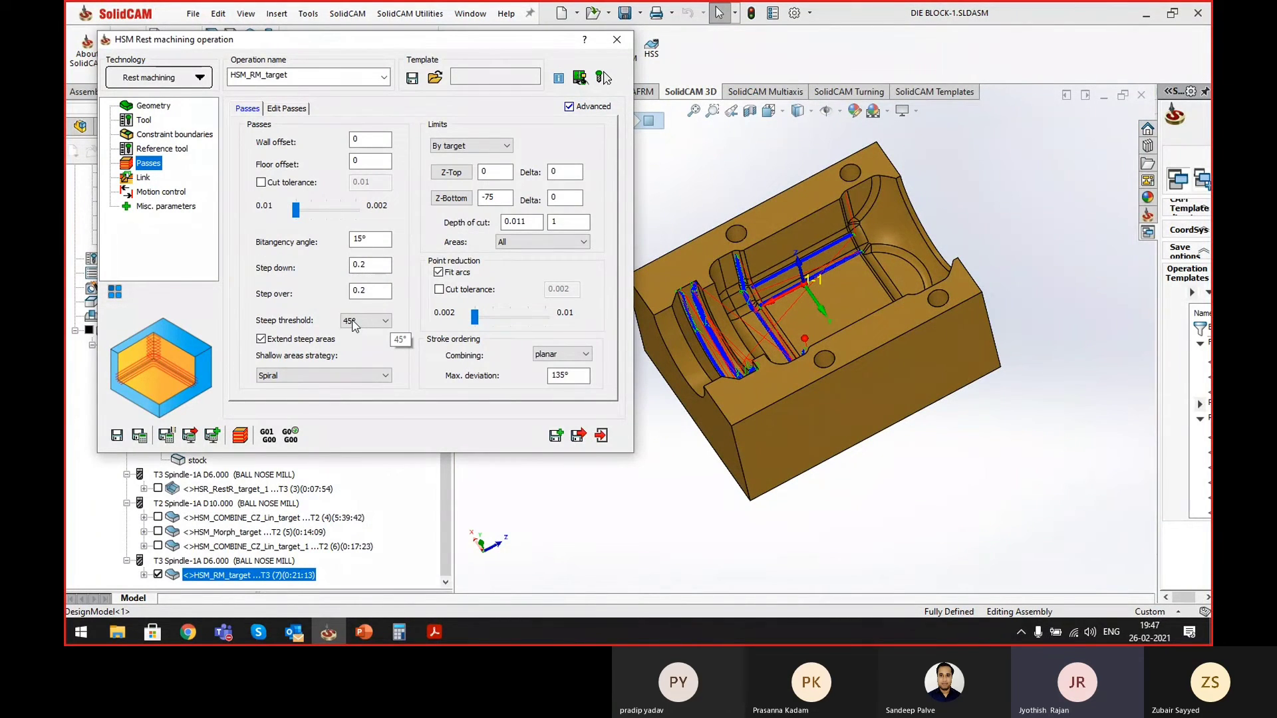
click(556, 439)
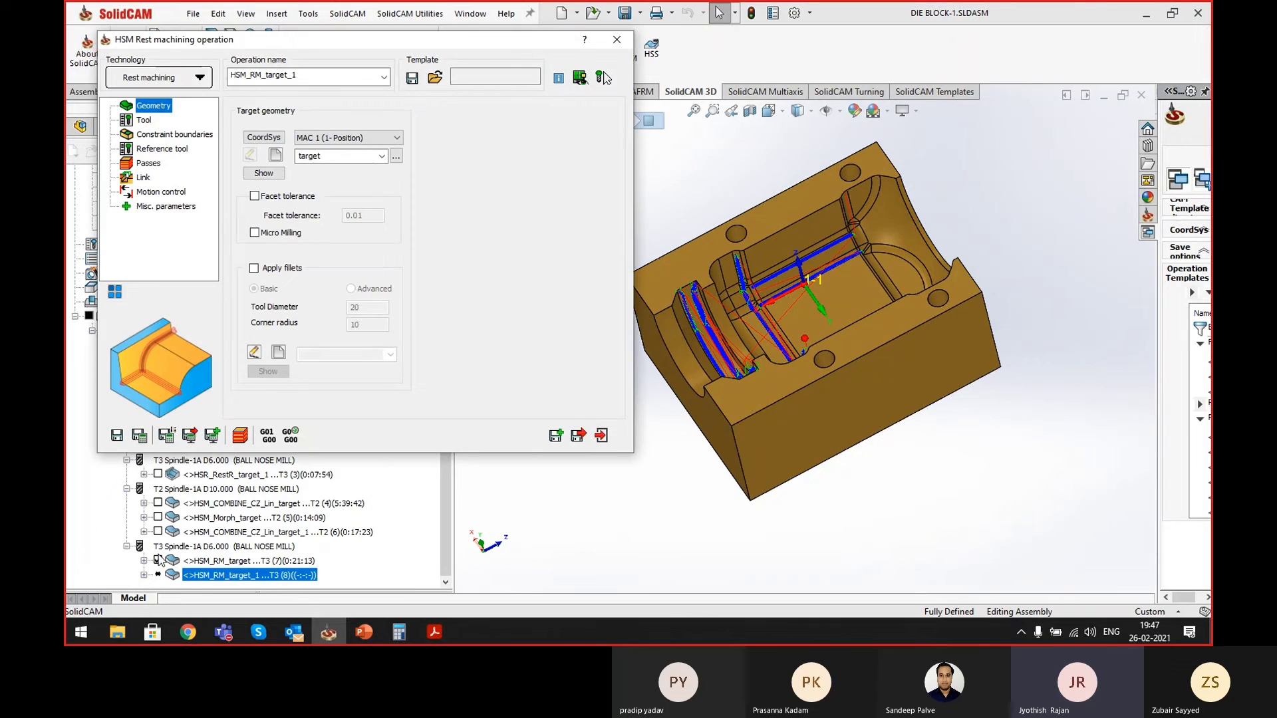
- Switch the duplicated rest machining operation to Pencil milling, save and calculate it, and check the toolpath in the end groove
click(179, 81)
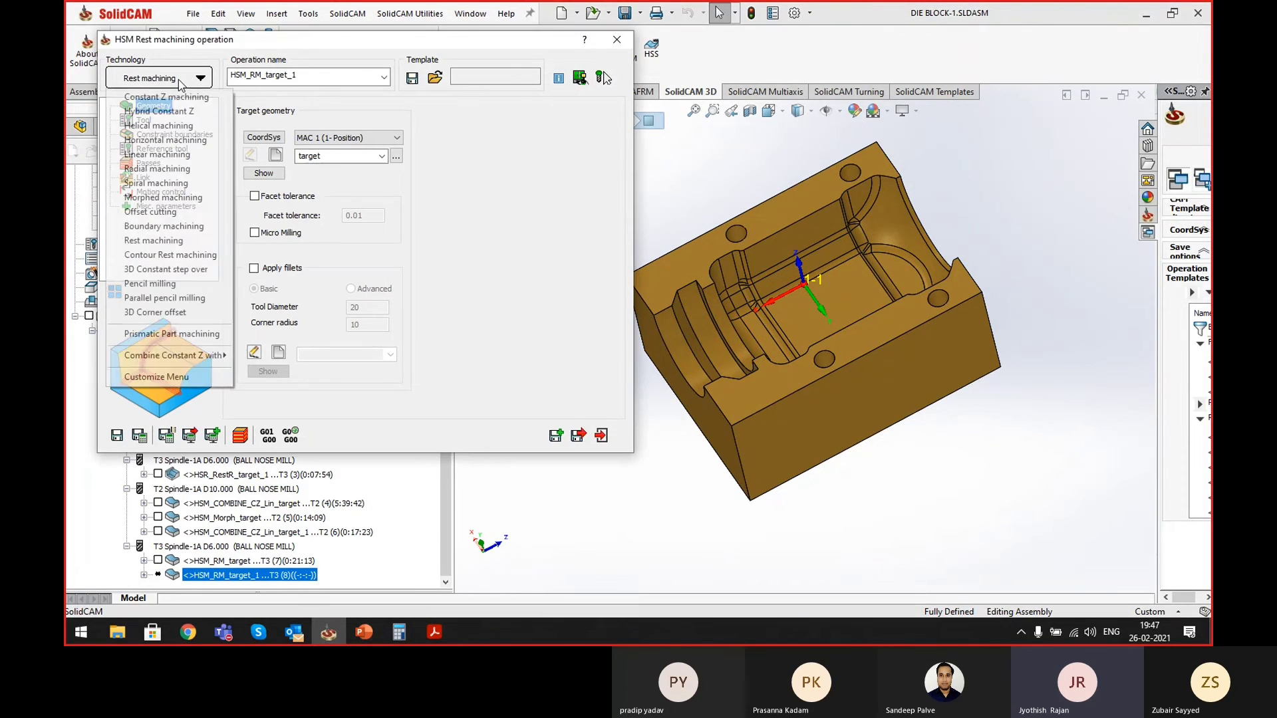
click(160, 285)
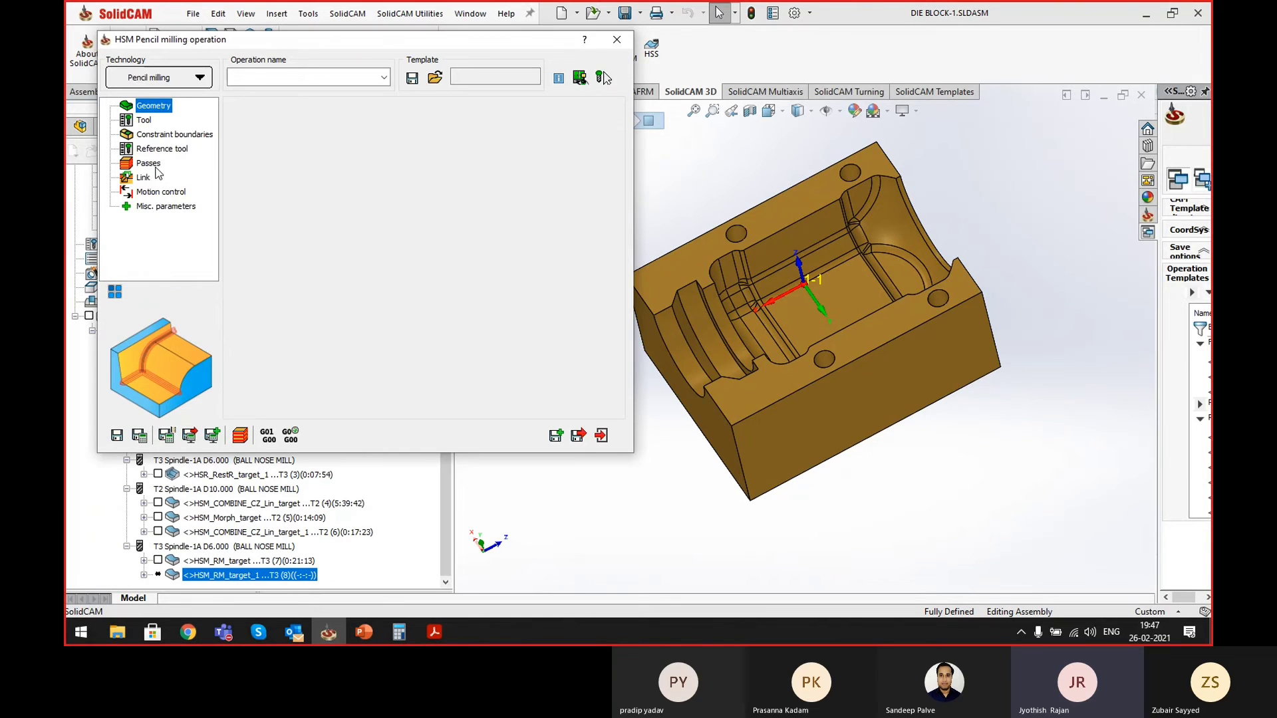
click(144, 121)
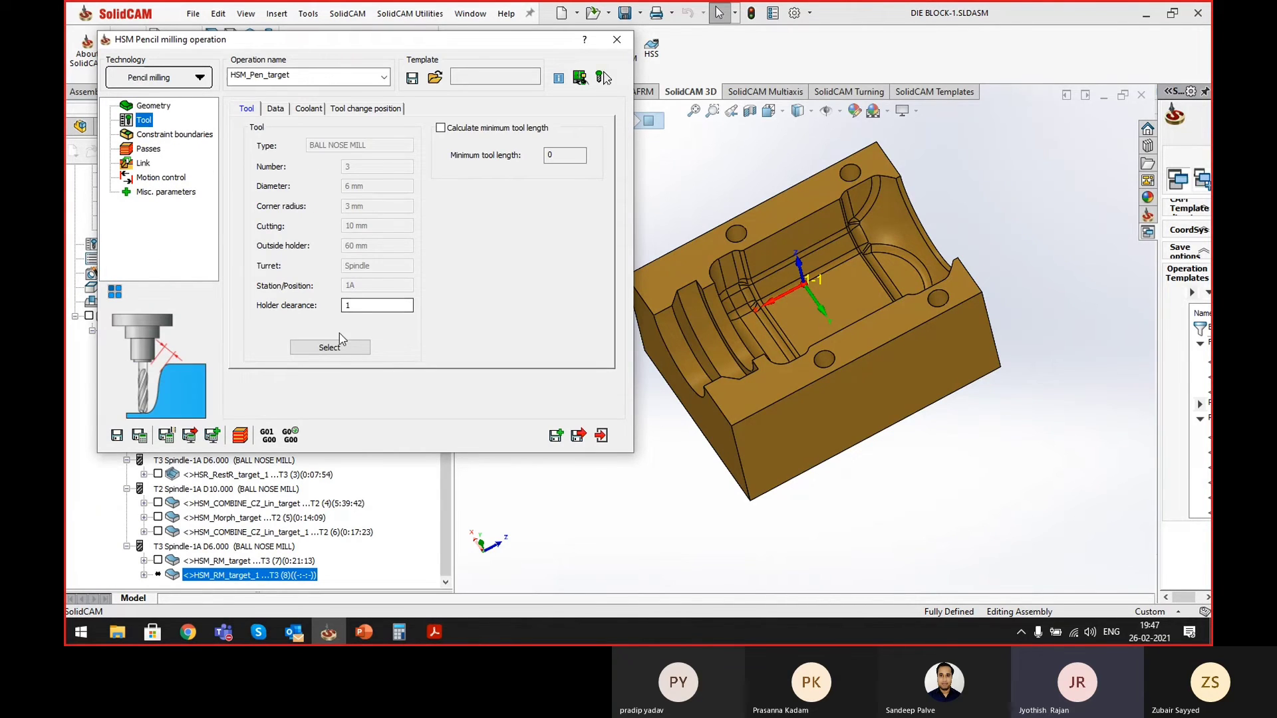
click(176, 135)
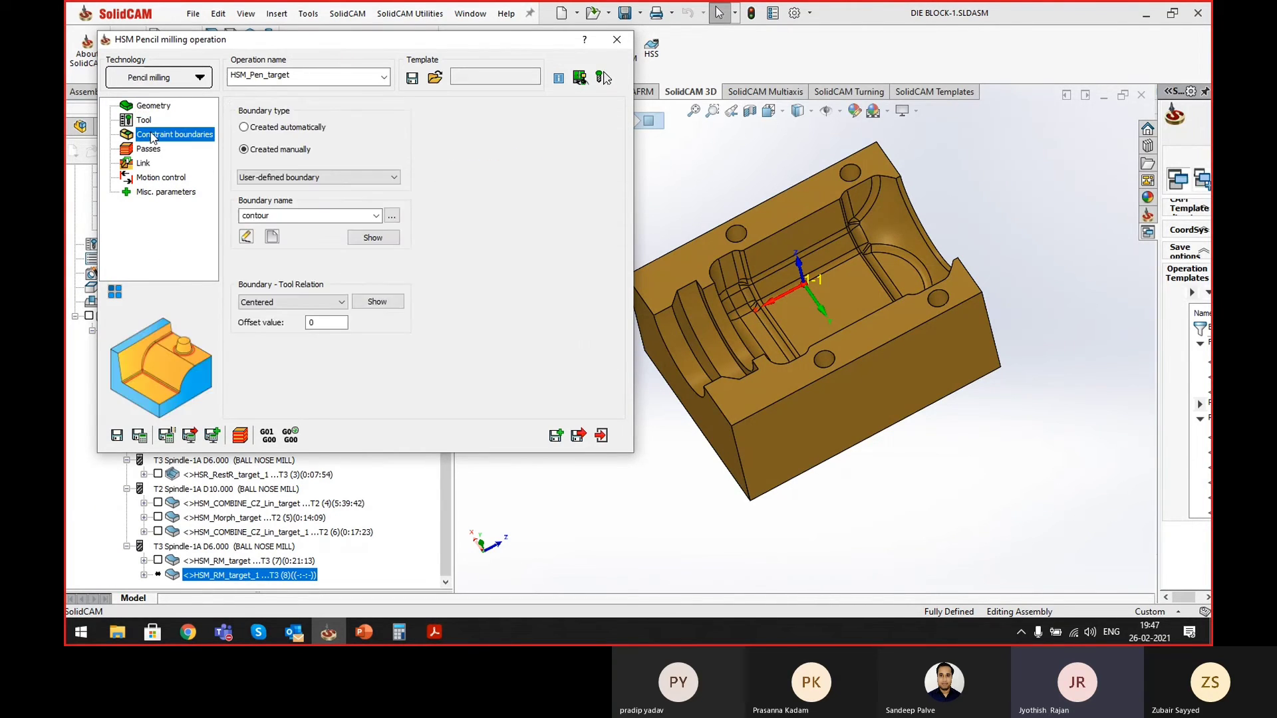
click(148, 150)
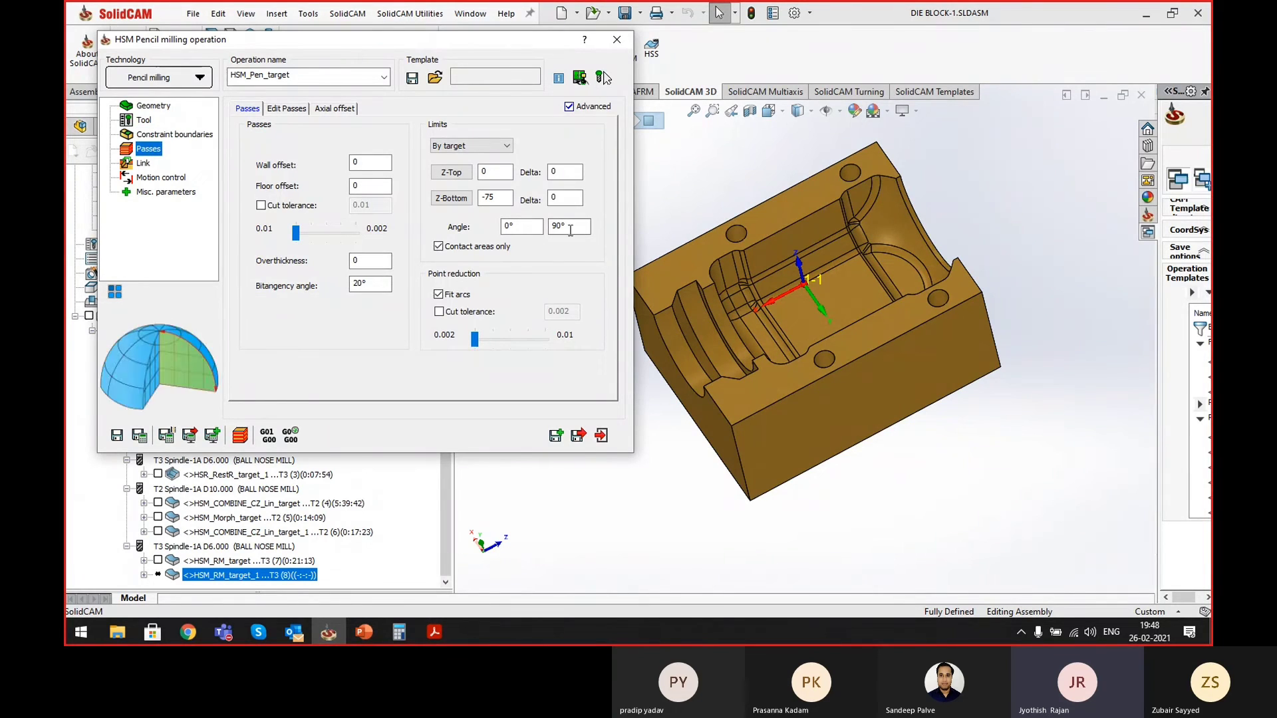
click(140, 436)
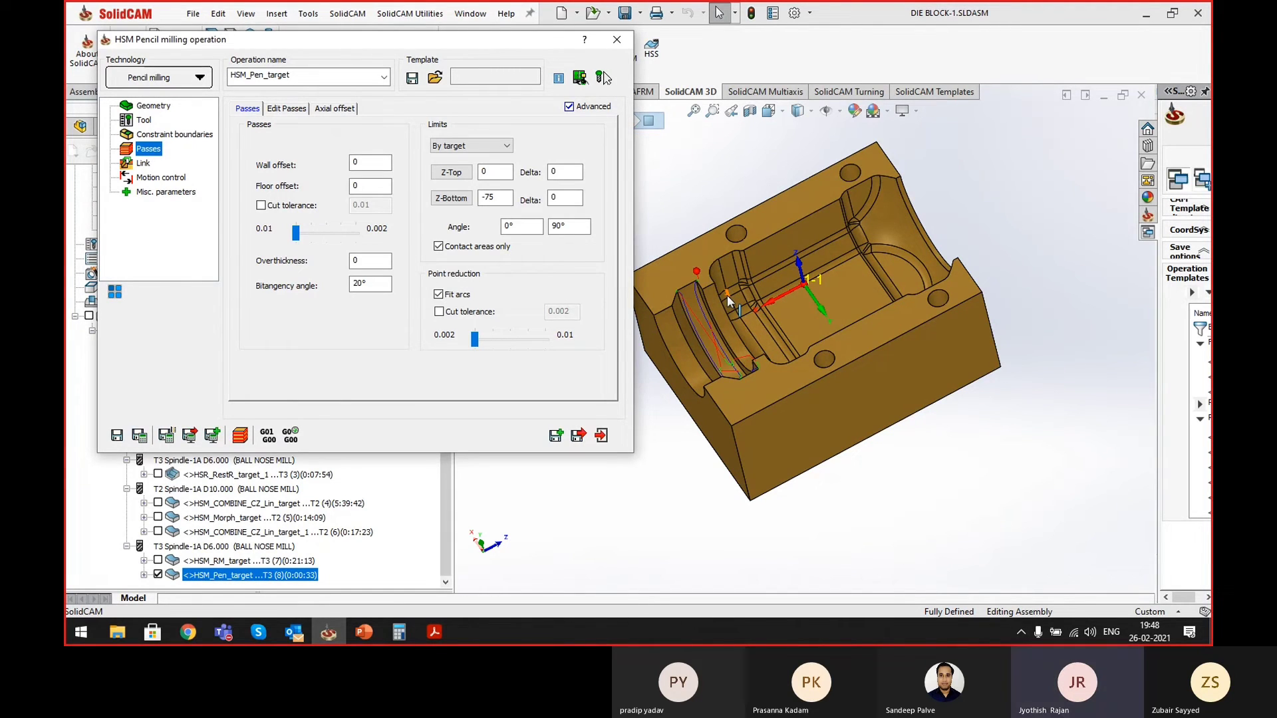
scroll(665, 309, down, 4)
scroll(802, 342, up, 1)
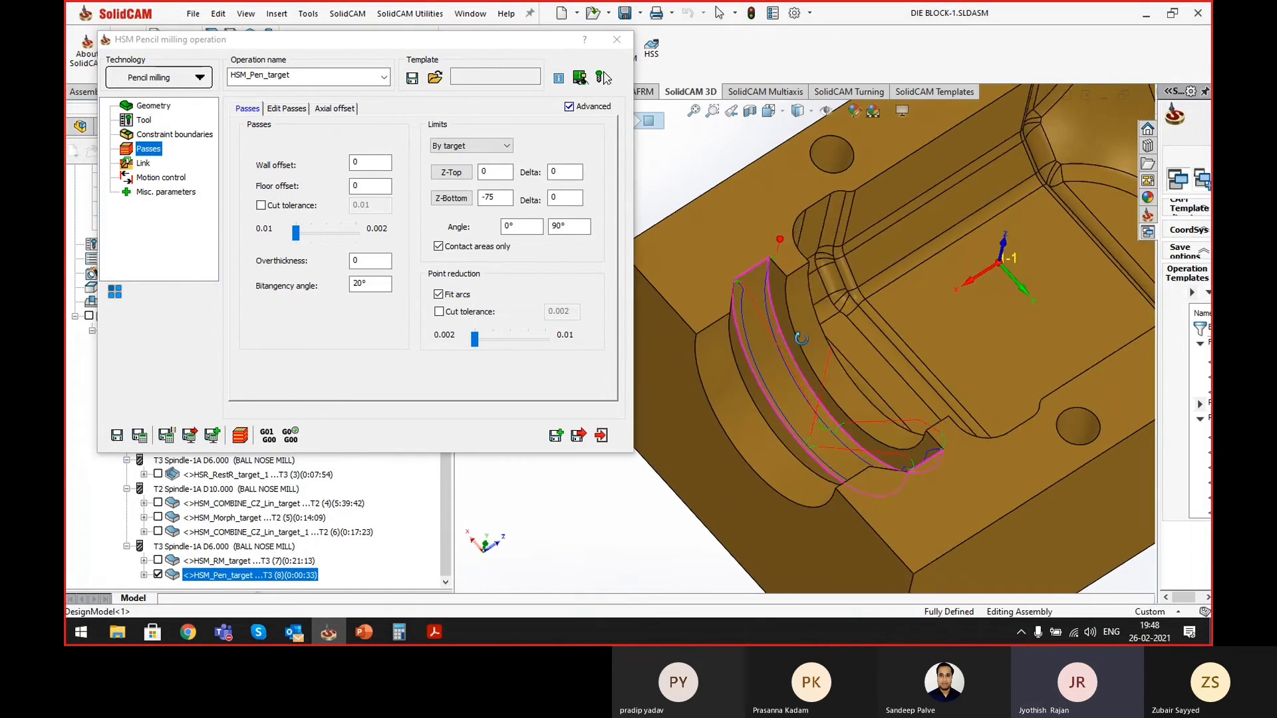
scroll(804, 326, up, 3)
scroll(804, 329, down, 4)
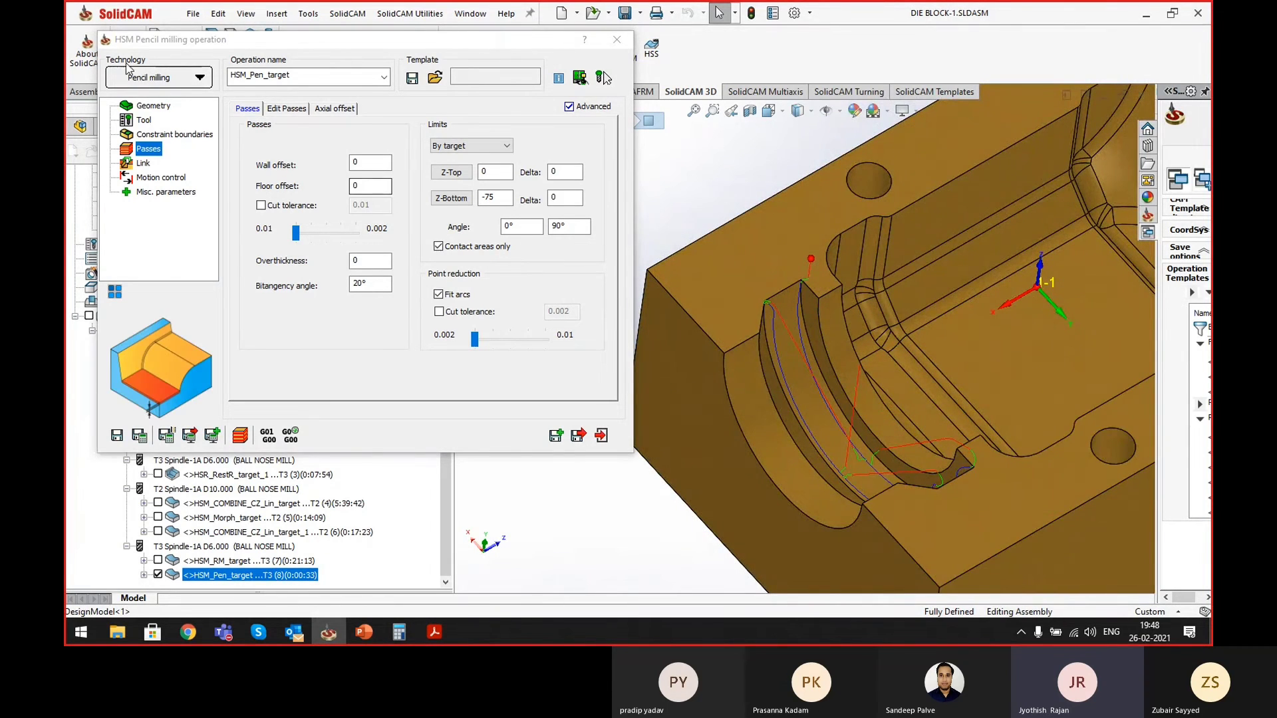
- Switch the operation's technology to Parallel pencil milling and open its passes settings
click(177, 83)
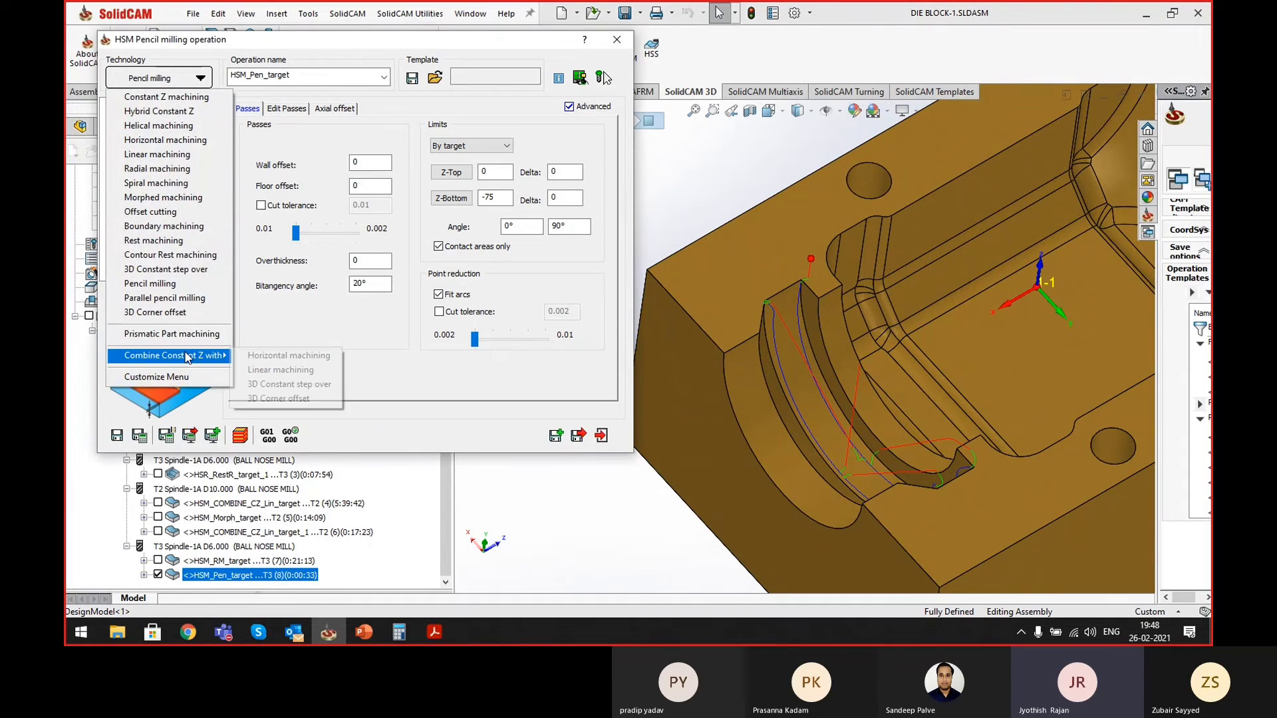
click(185, 299)
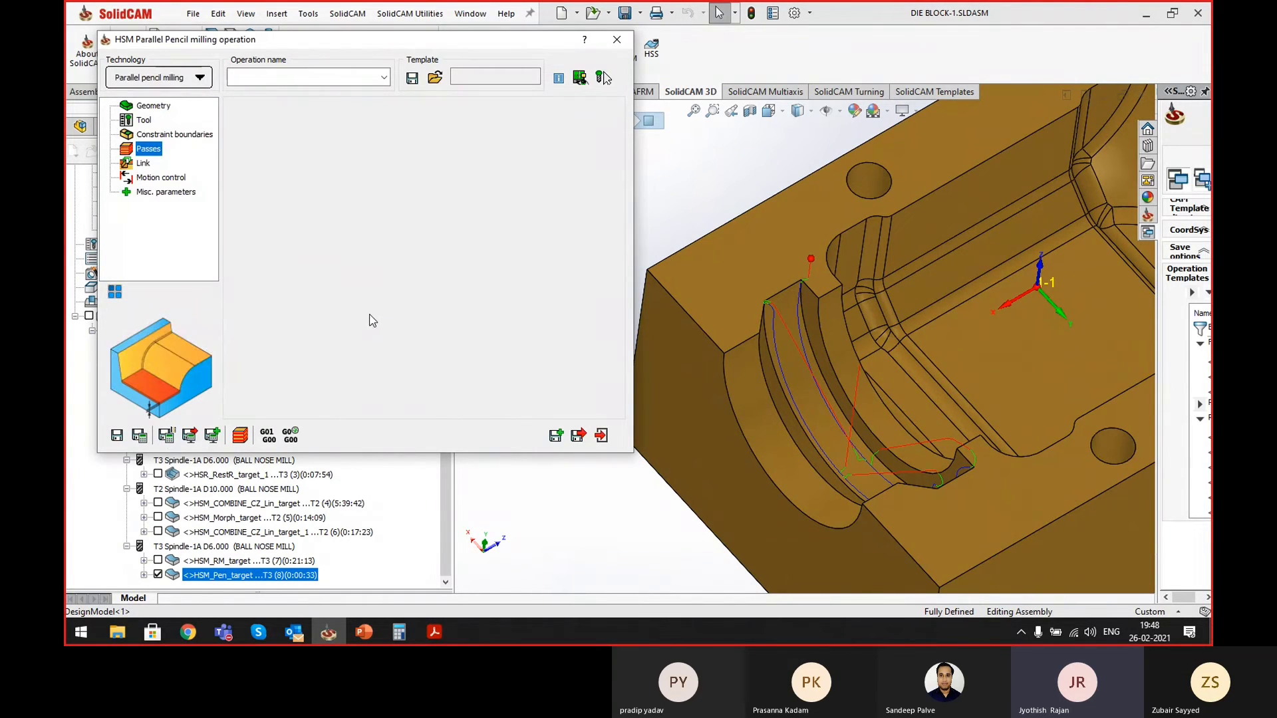
click(159, 151)
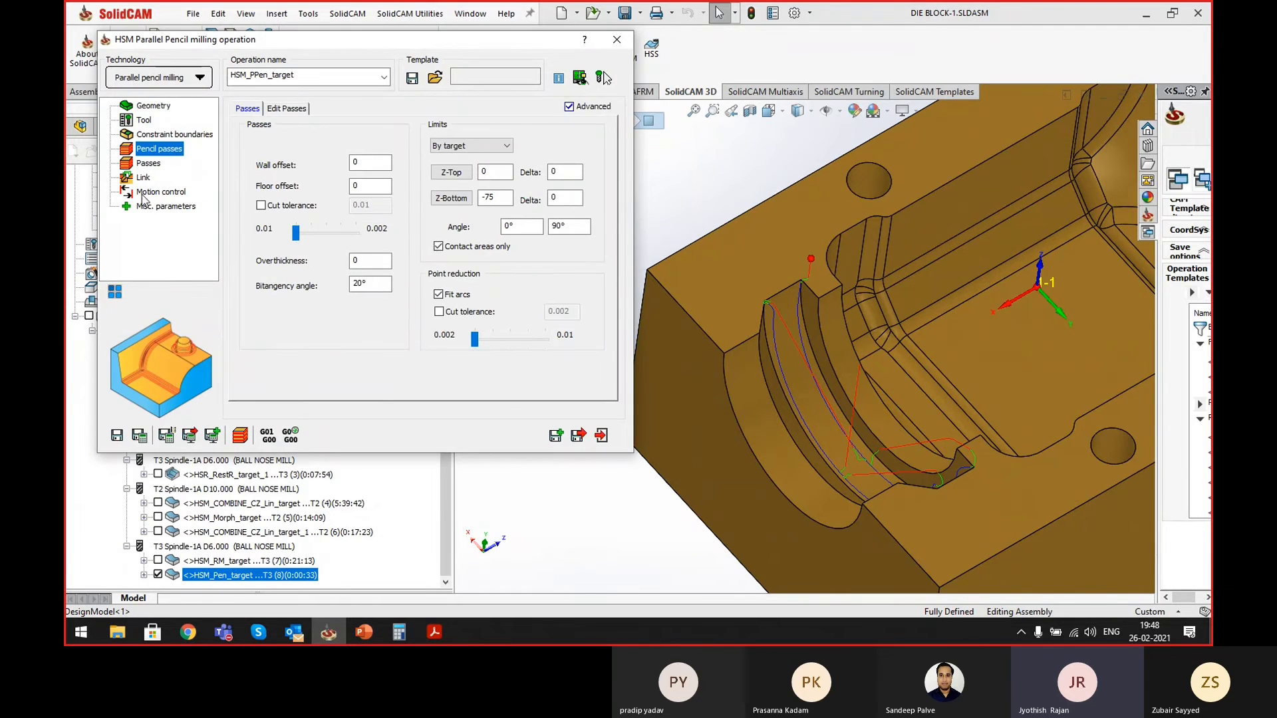
click(149, 163)
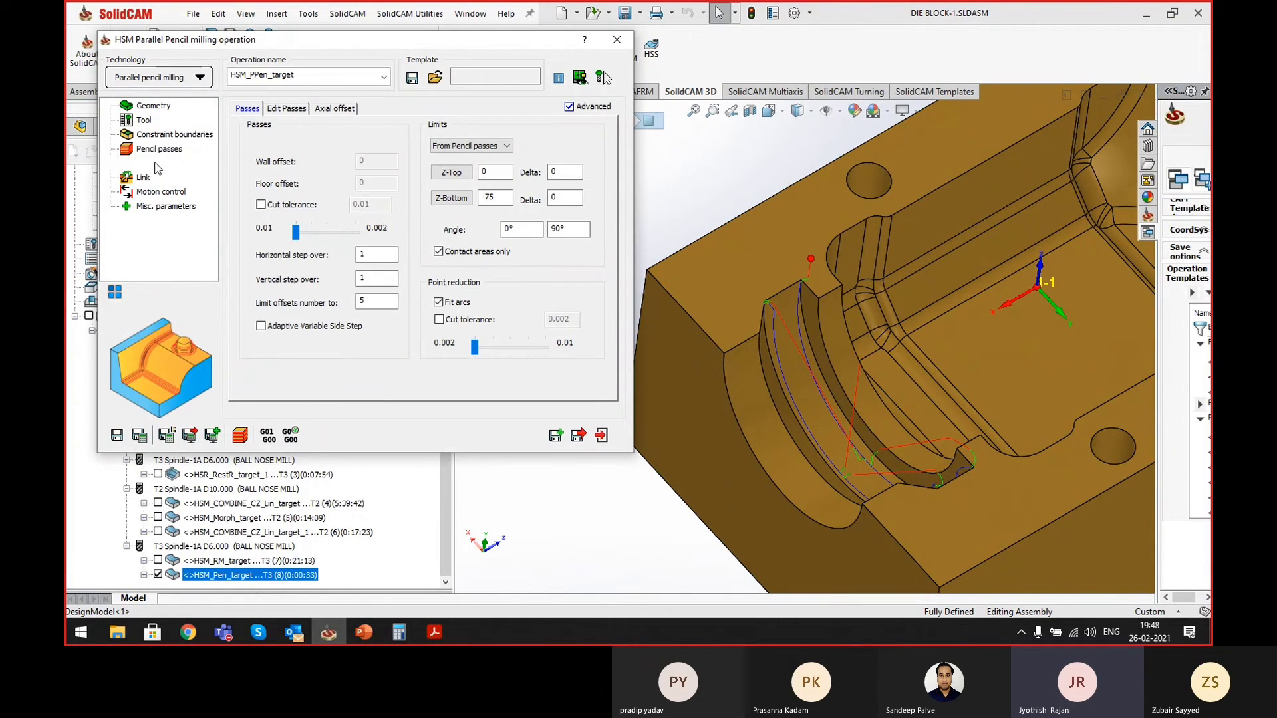
- Set the horizontal and vertical step over of the parallel pencil passes to 0.2, and save and calculate the operation
double_click(377, 254)
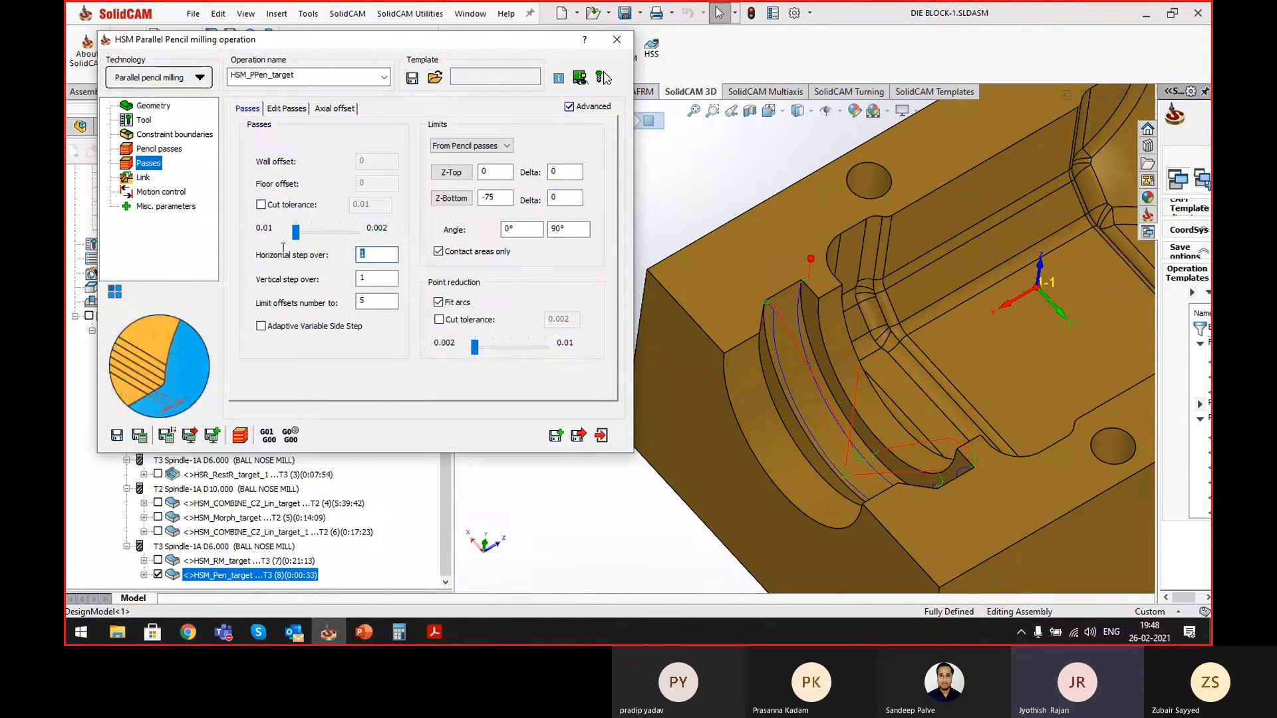
double_click(376, 301)
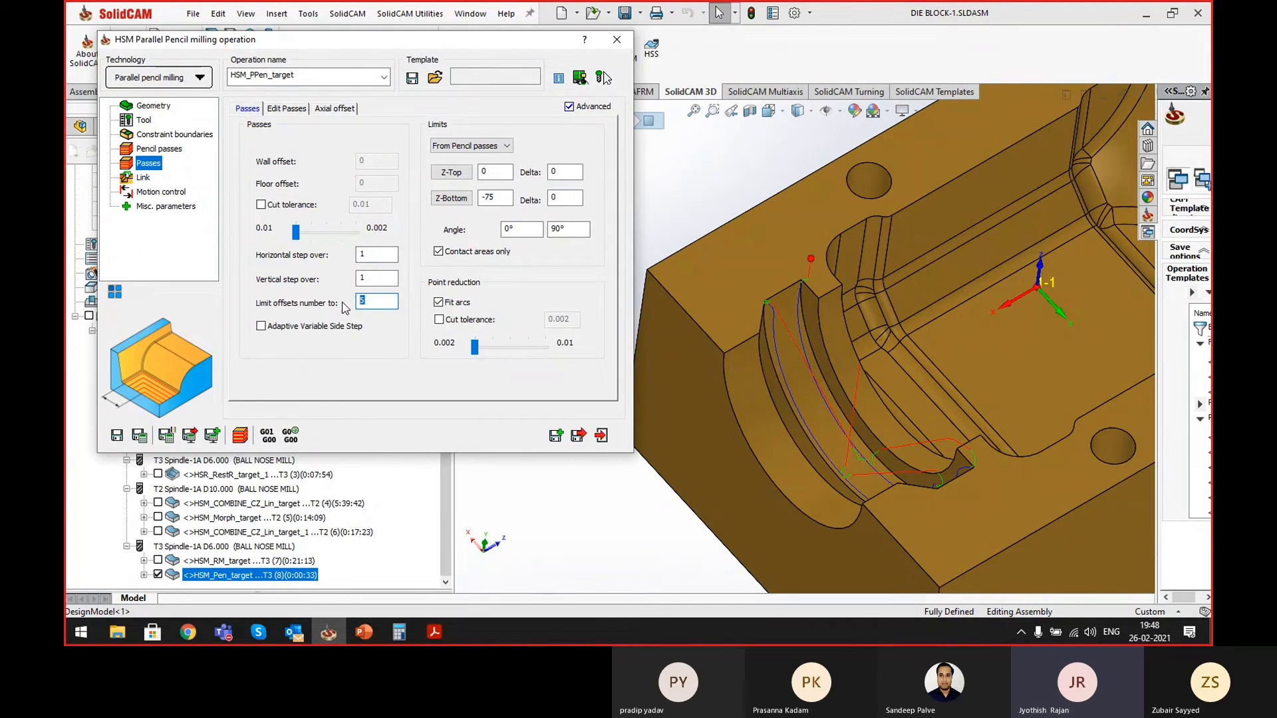
double_click(376, 253)
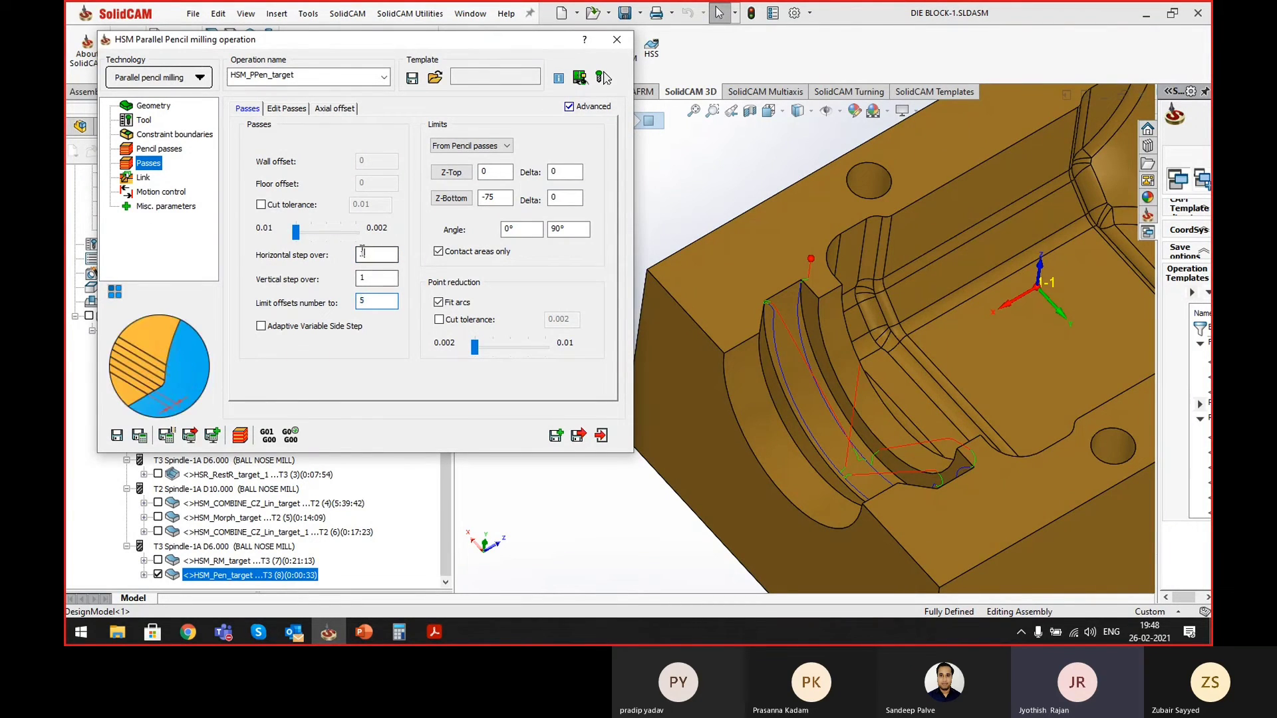
text(0.2)
double_click(365, 276)
text(0.2)
click(139, 436)
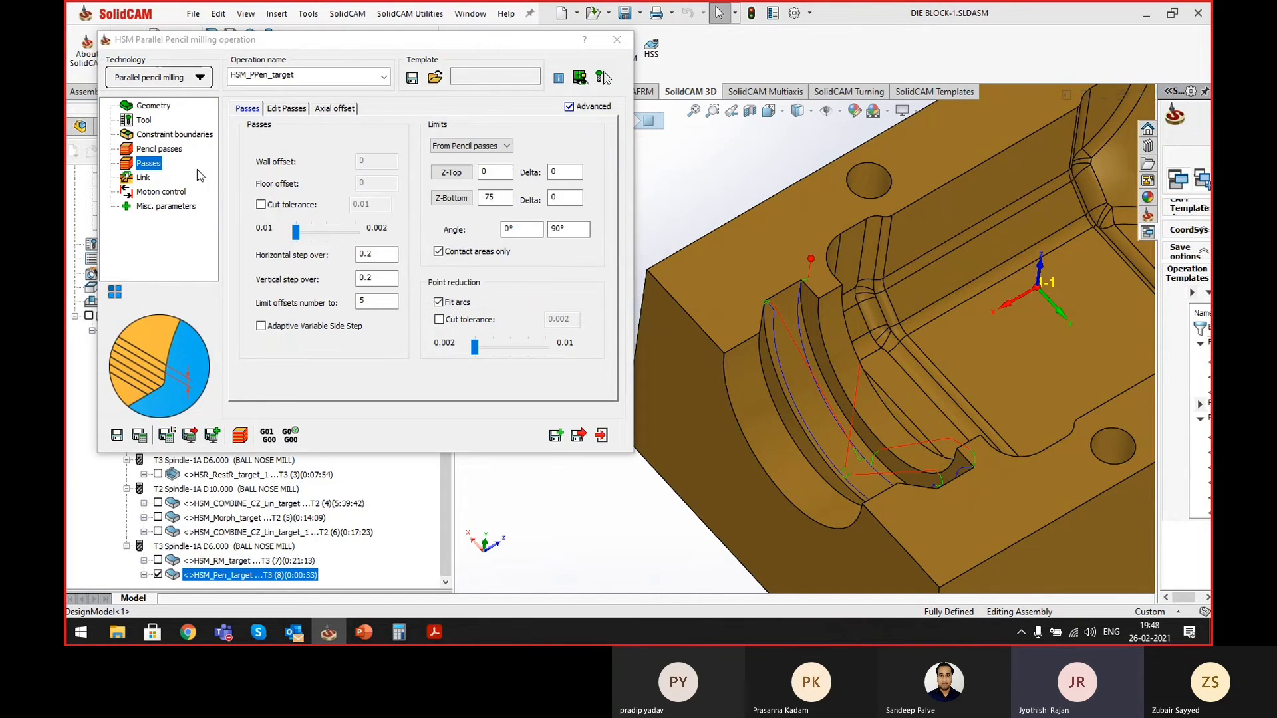
- Check the parallel pencil toolpath in the groove corners, close the operation and hide its toolpath
click(159, 148)
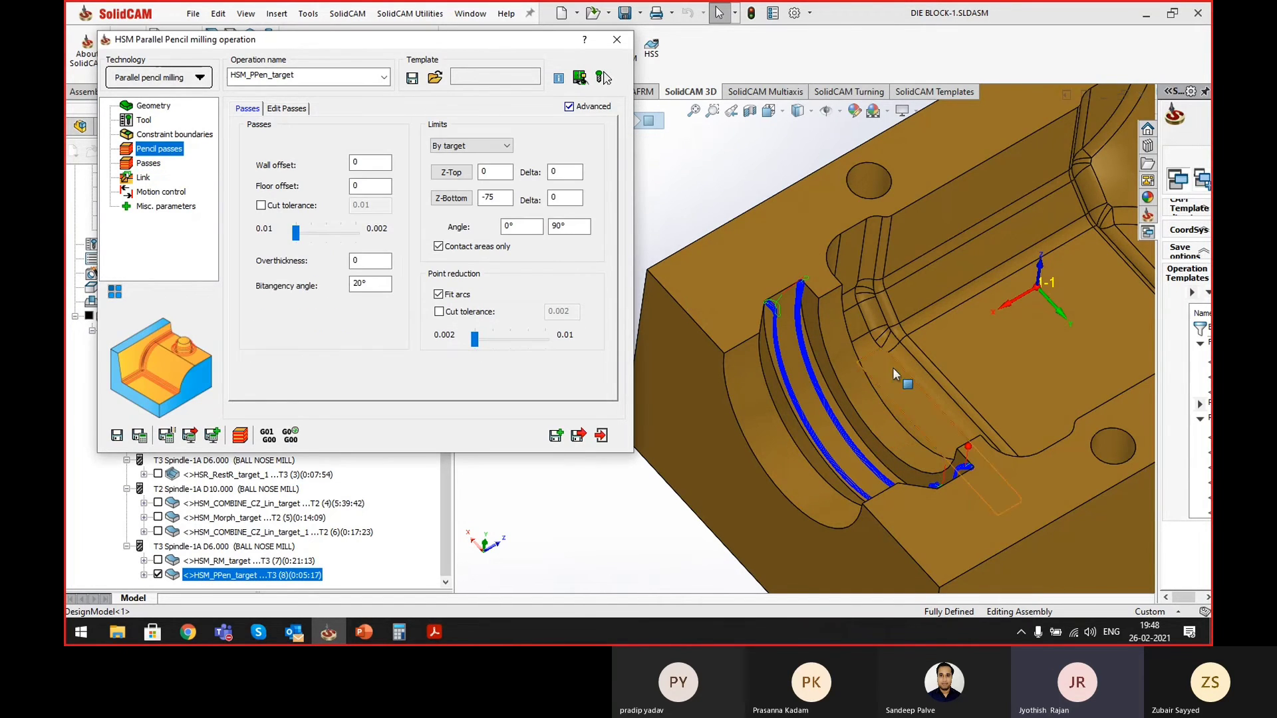
key(f)
scroll(892, 367, down, 5)
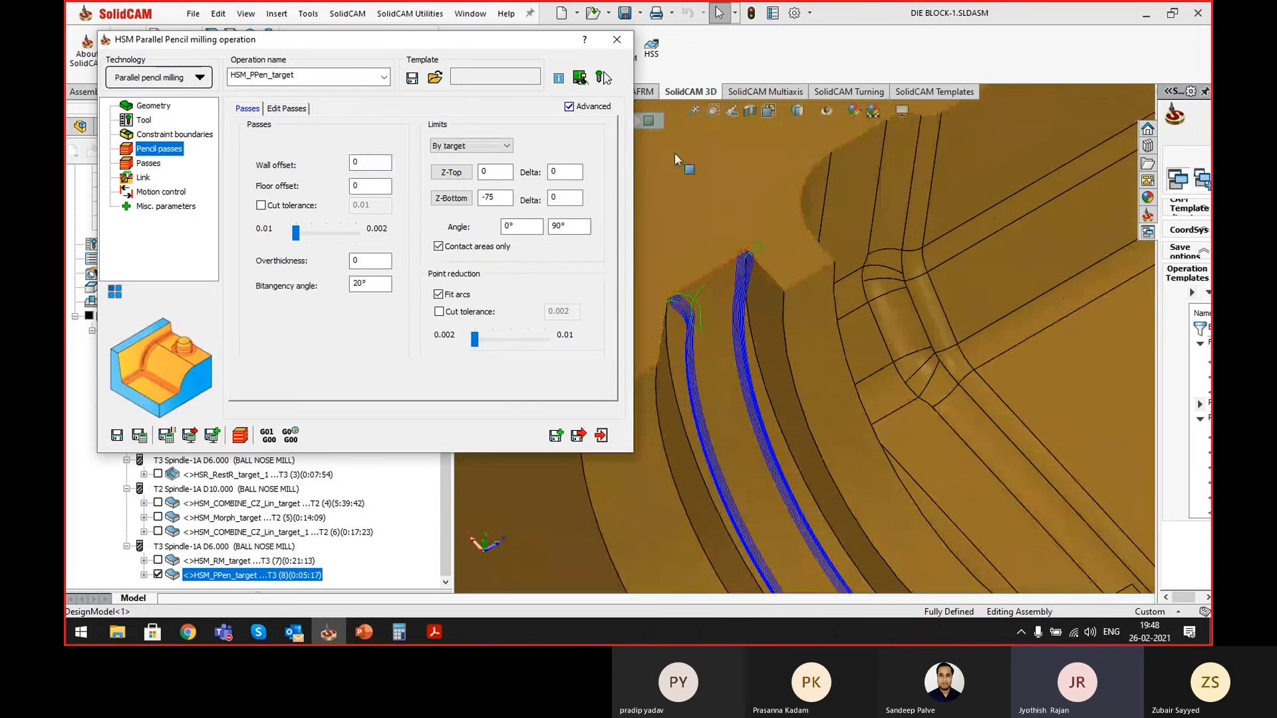
click(616, 42)
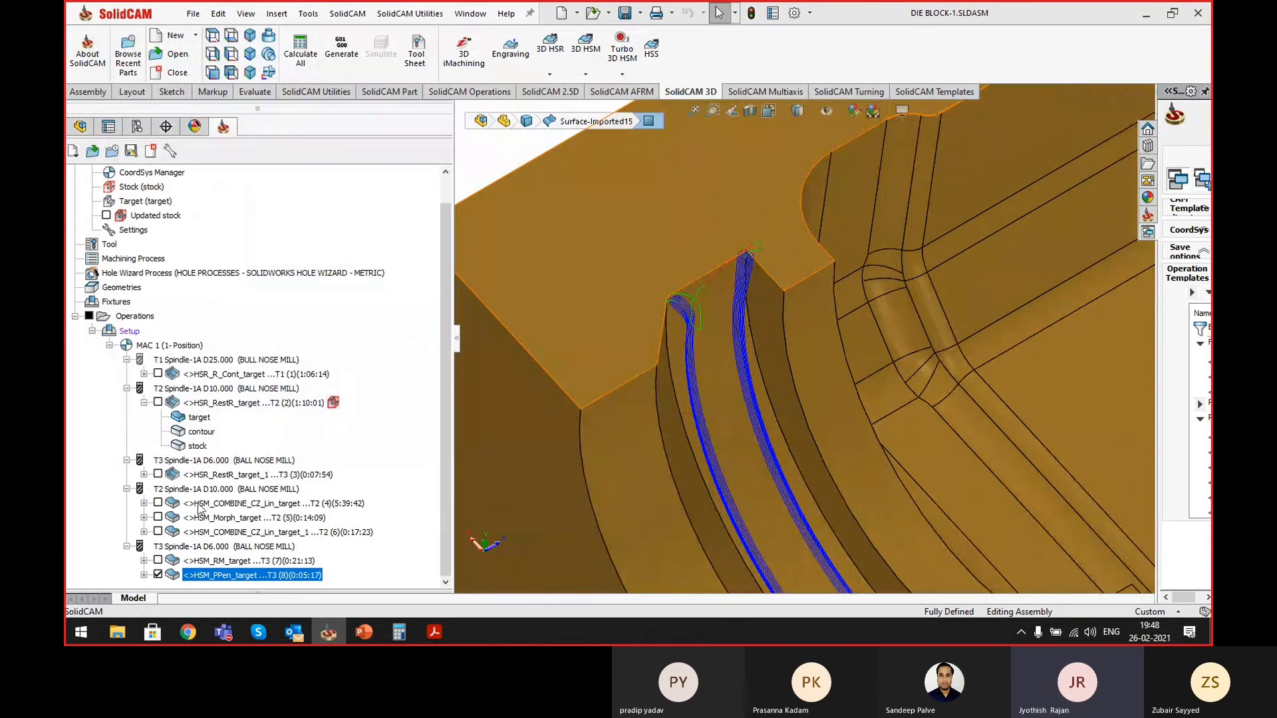
click(158, 575)
scroll(741, 409, up, 5)
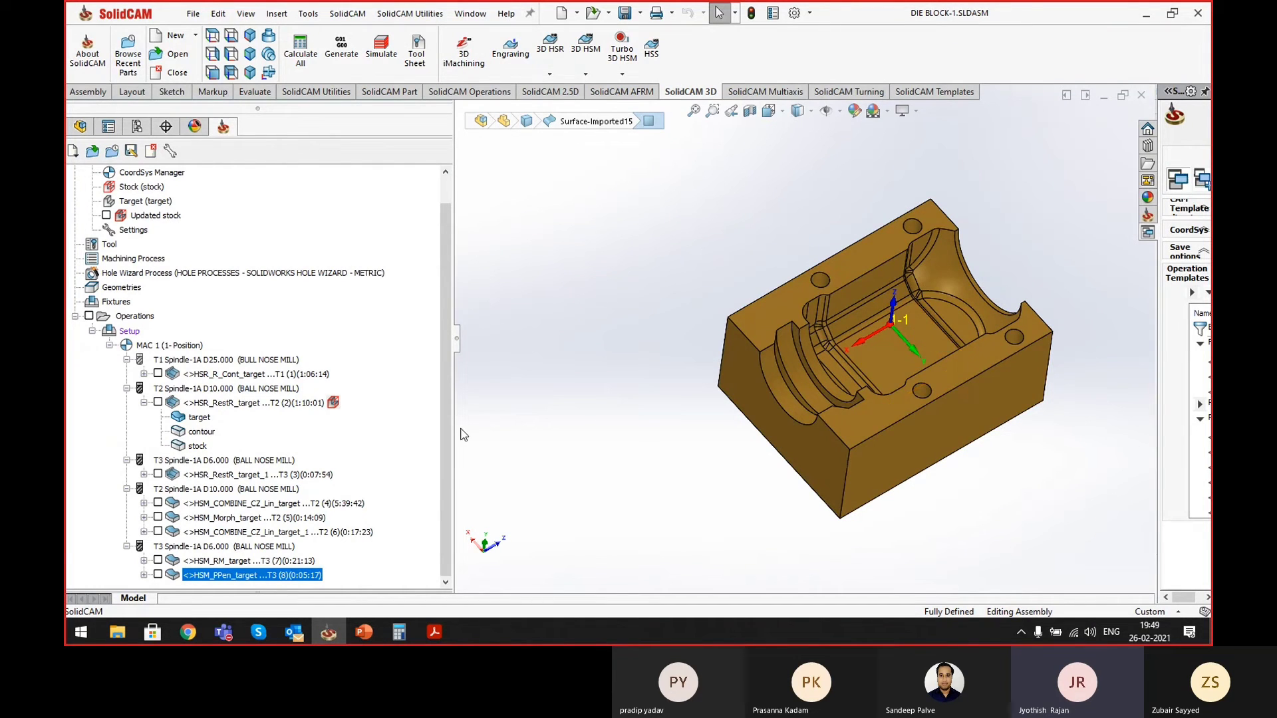
middle_drag(966, 355, 879, 243)
scroll(891, 309, down, 5)
middle_drag(892, 309, 772, 317)
scroll(766, 313, up, 4)
middle_drag(742, 359, 766, 367)
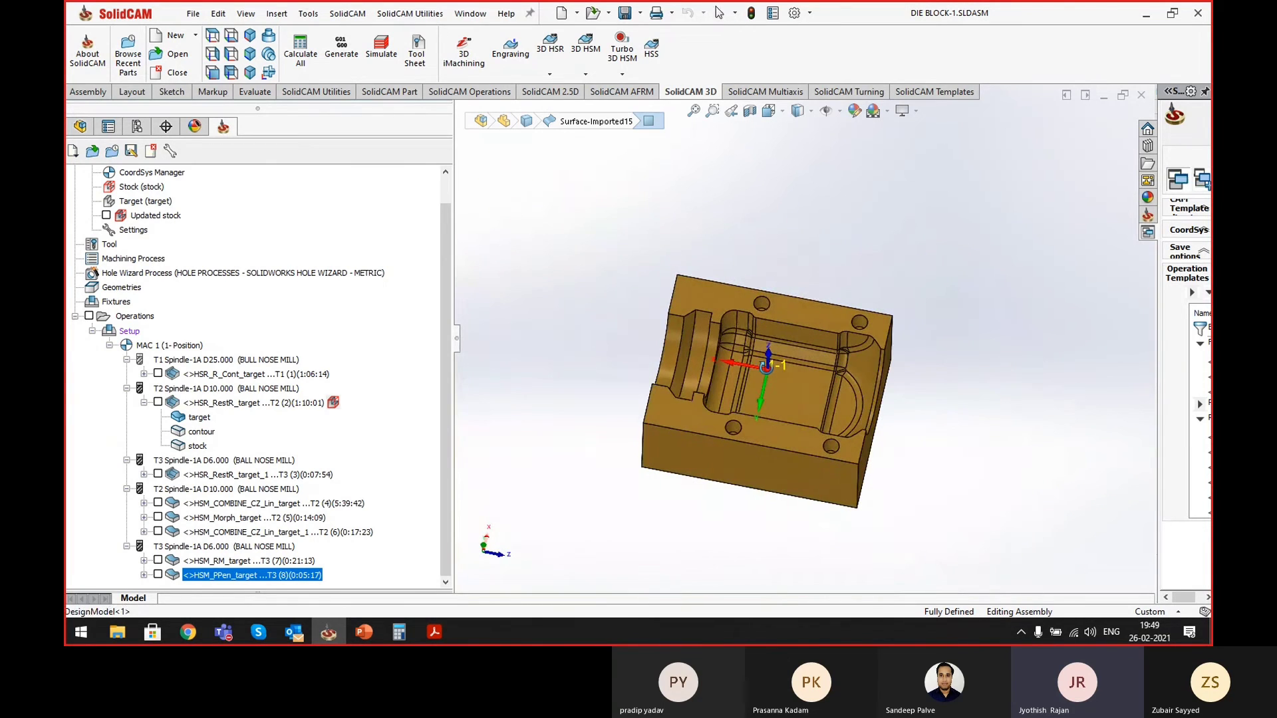
click(583, 71)
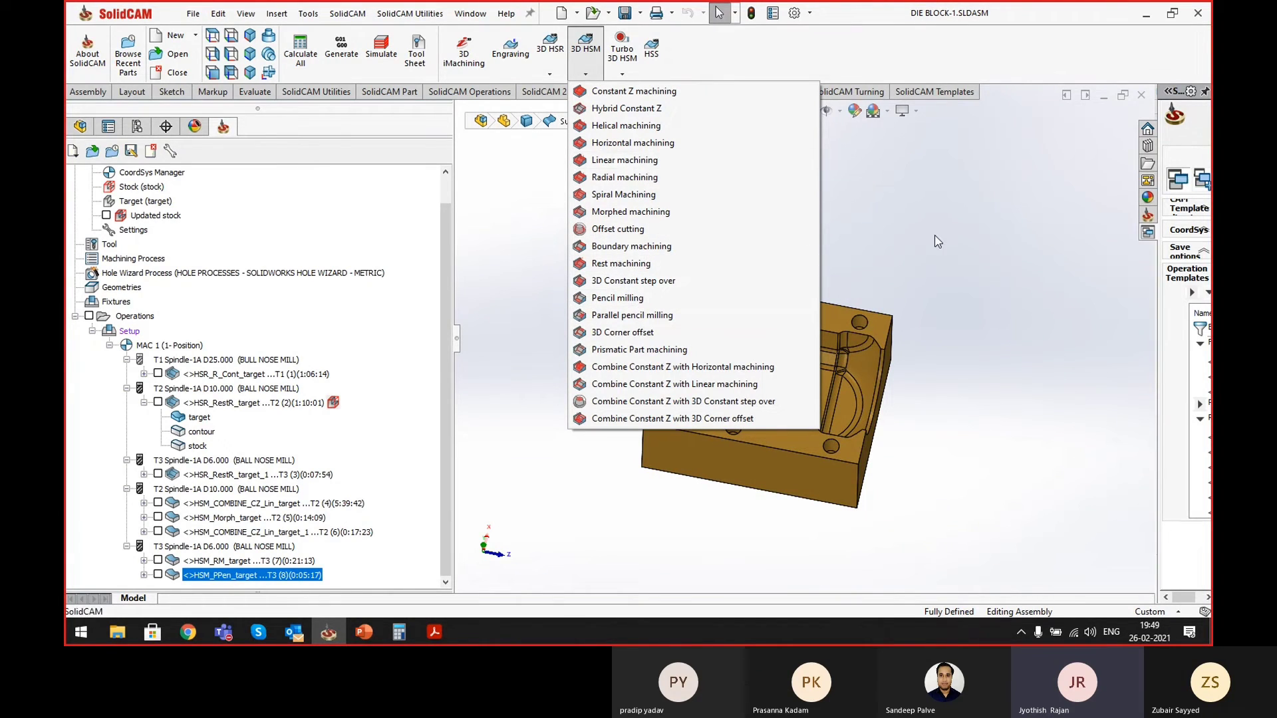
click(642, 163)
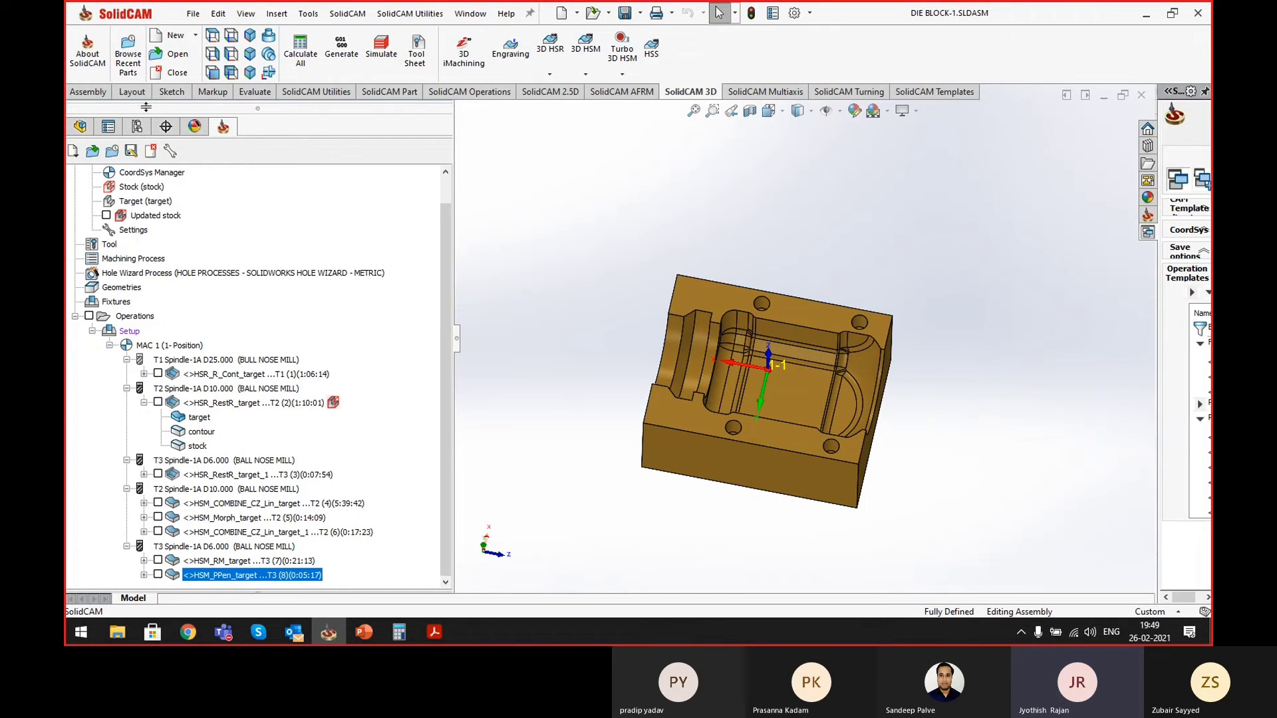
- Start sending the DIE BLOCK-1 CAM-Part to a folder with the MachSim files included
scroll(190, 203, up, 2)
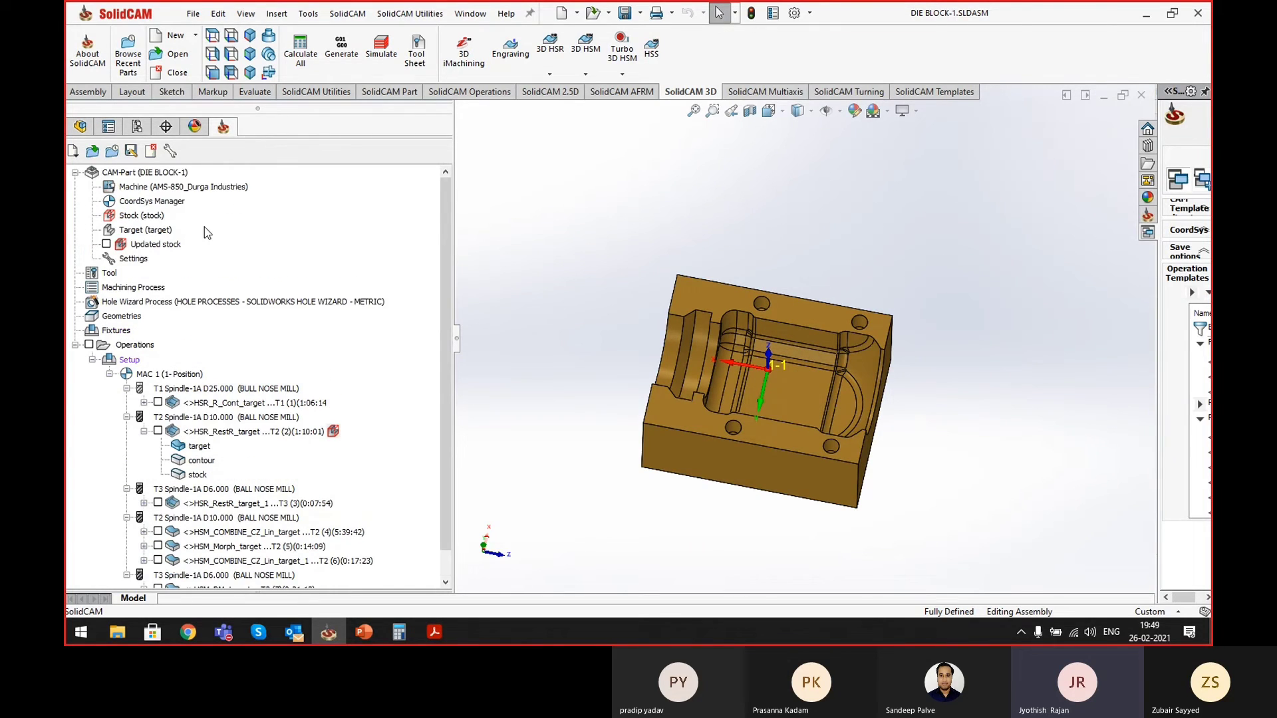
right_click(176, 173)
mouse_move(315, 493)
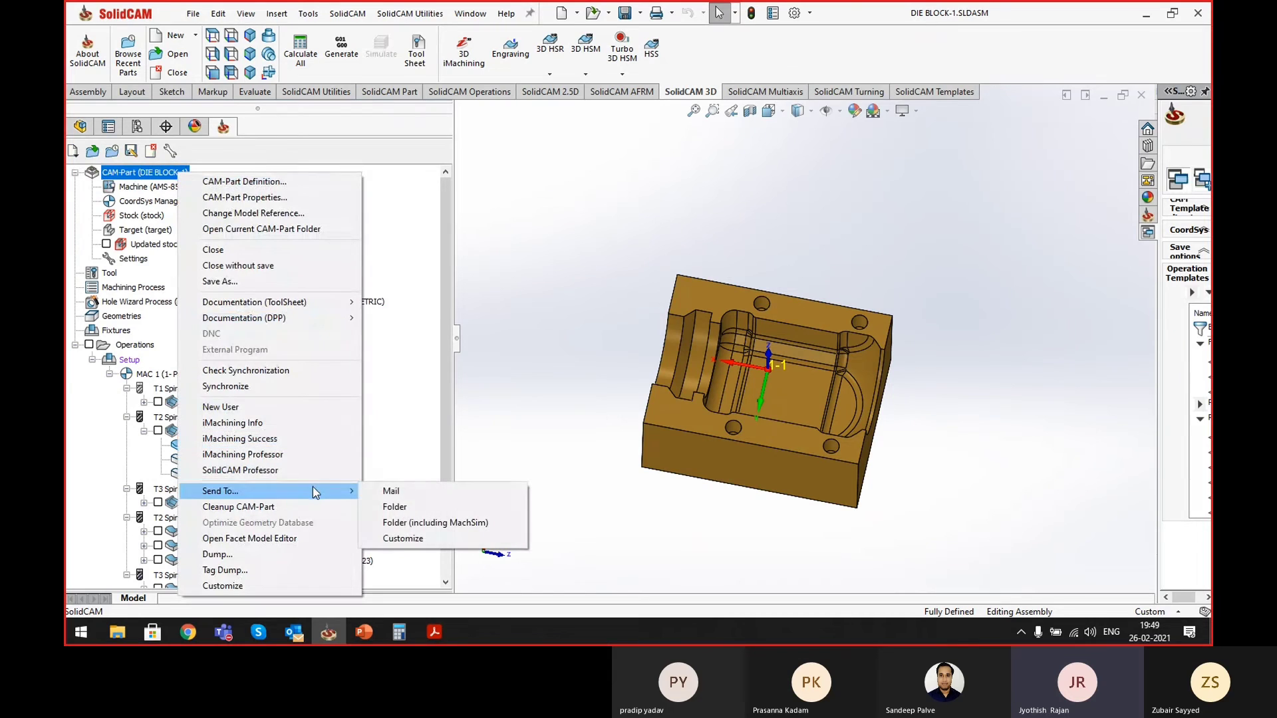
click(427, 525)
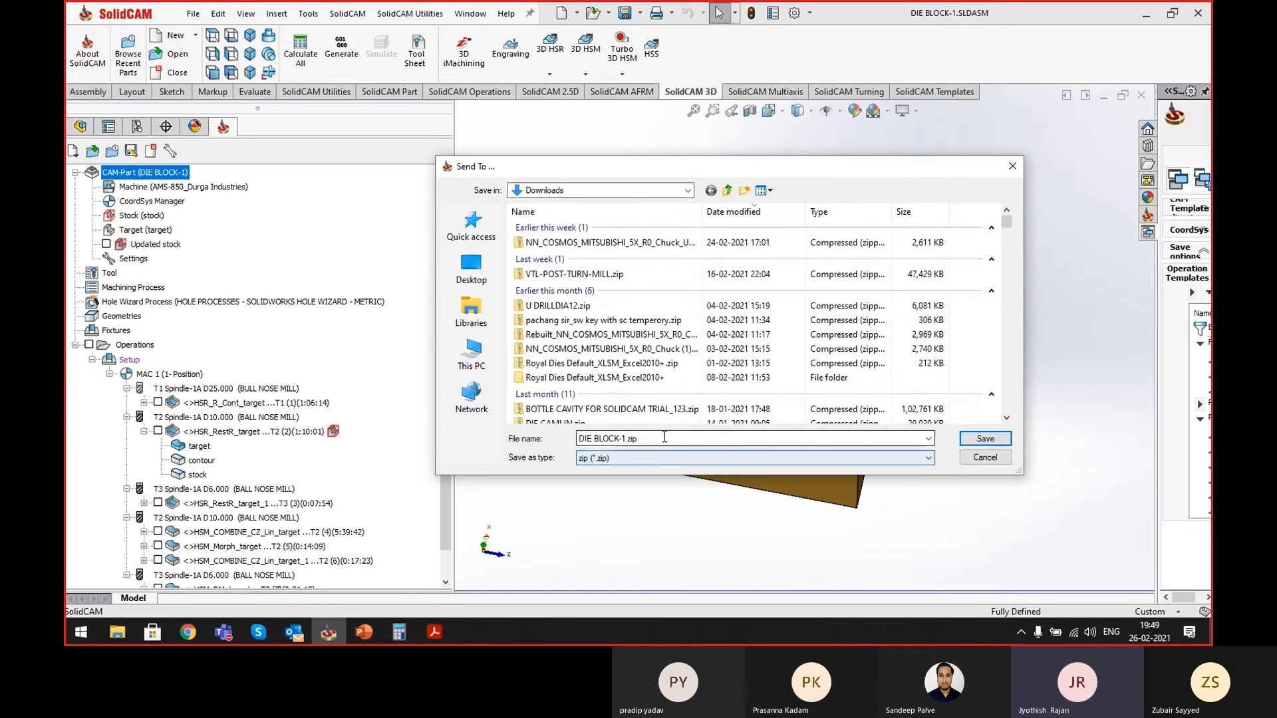
- Save the CAM-Part archive as DIE BLOCK-1_Training.zip in Downloads and minimize the Downloads folder window
click(626, 440)
drag(623, 439, 635, 475)
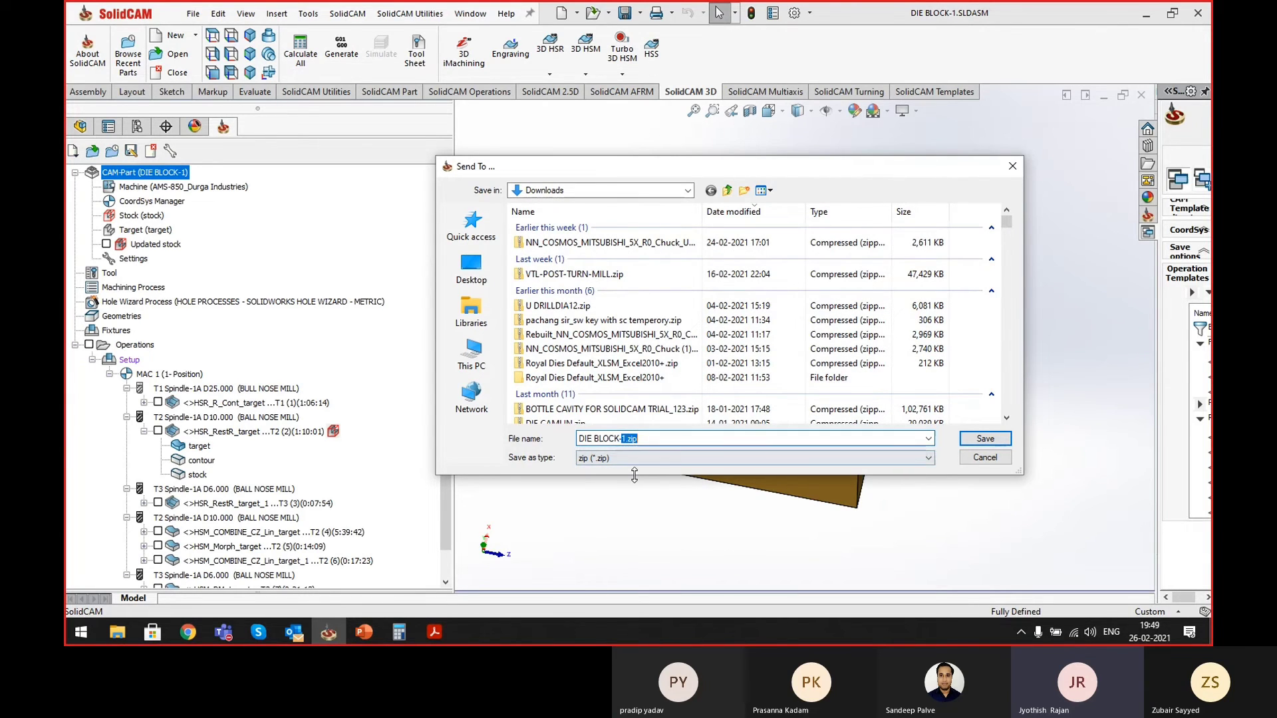
key(Left)
key(Left)
key(Left)
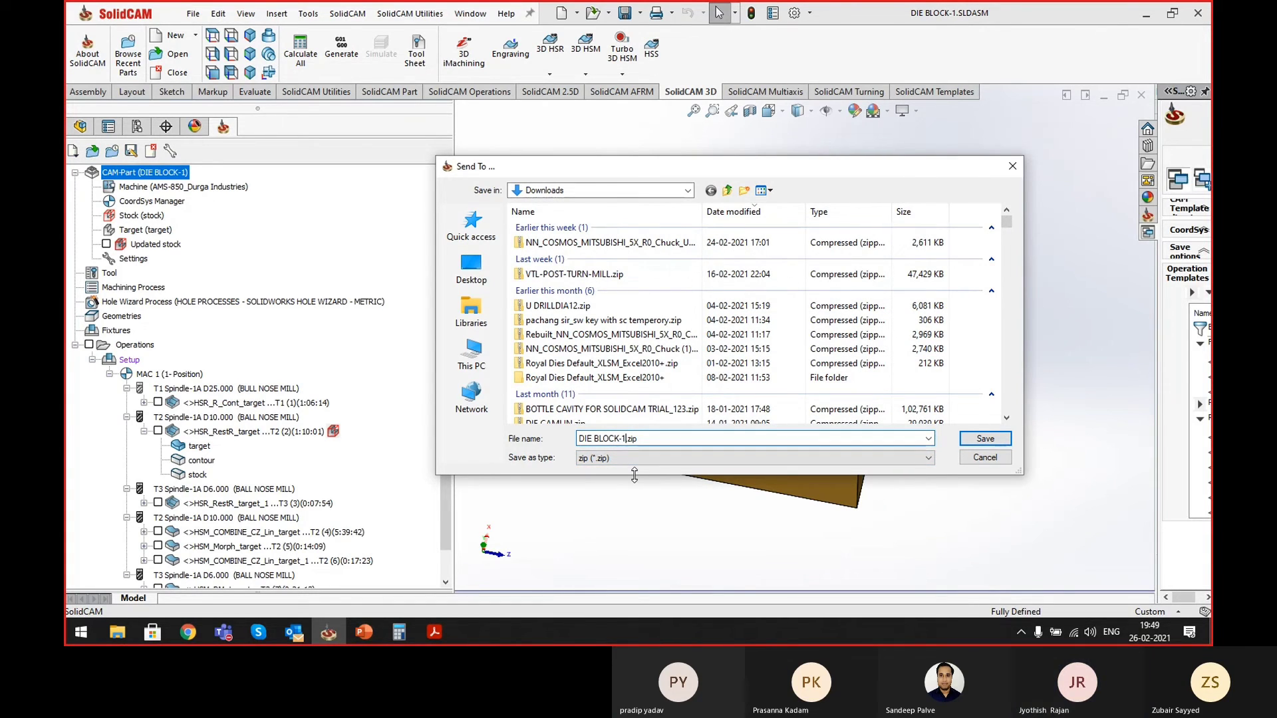
text(_t)
text(o tra)
text(rai)
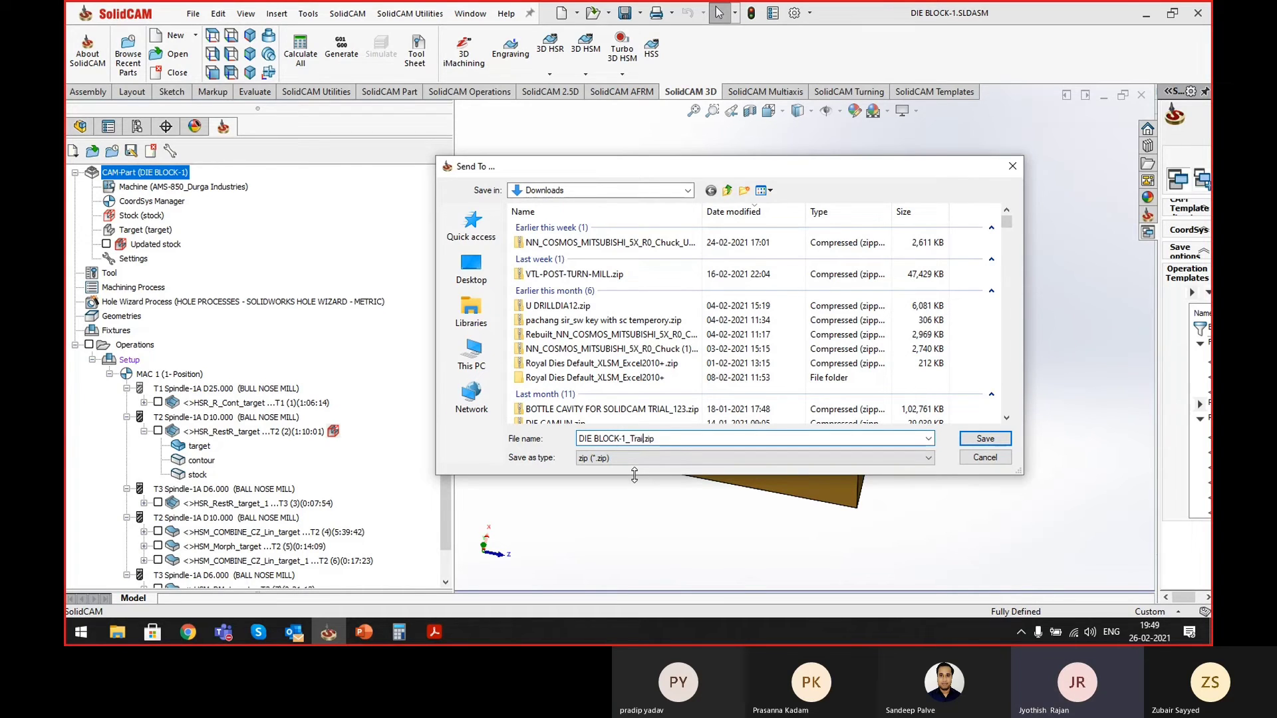
text(ning)
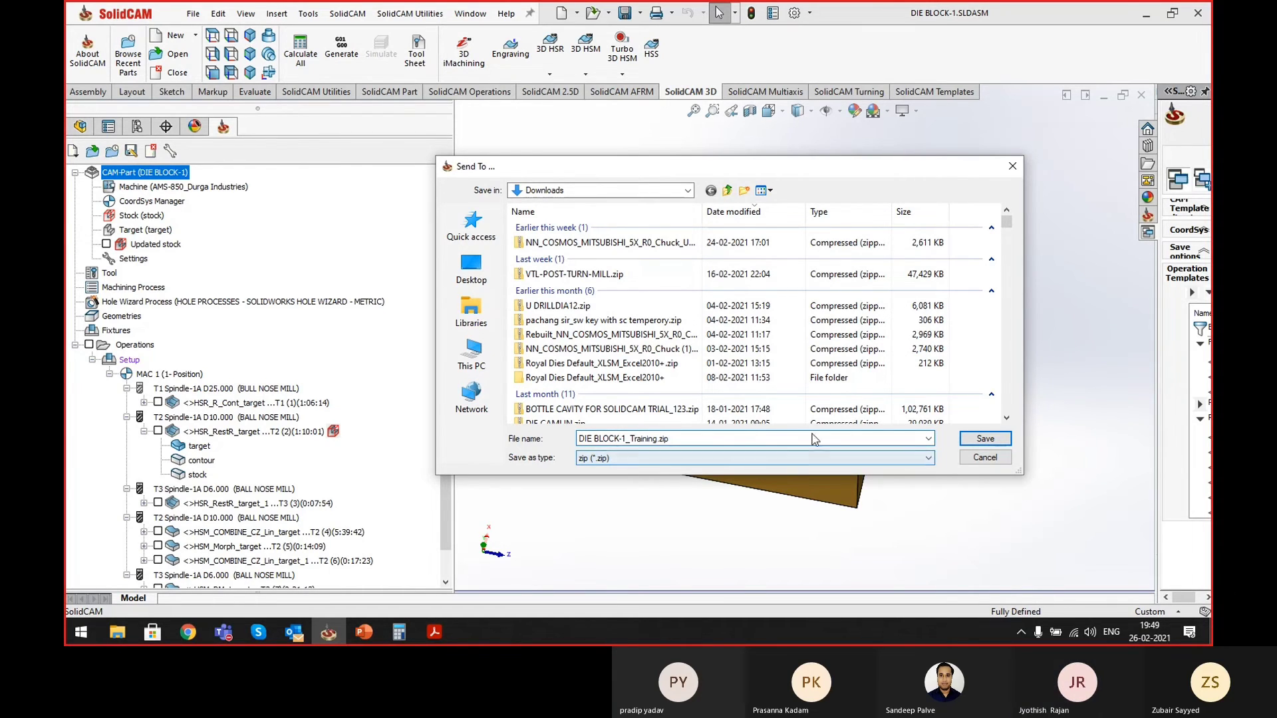
click(987, 439)
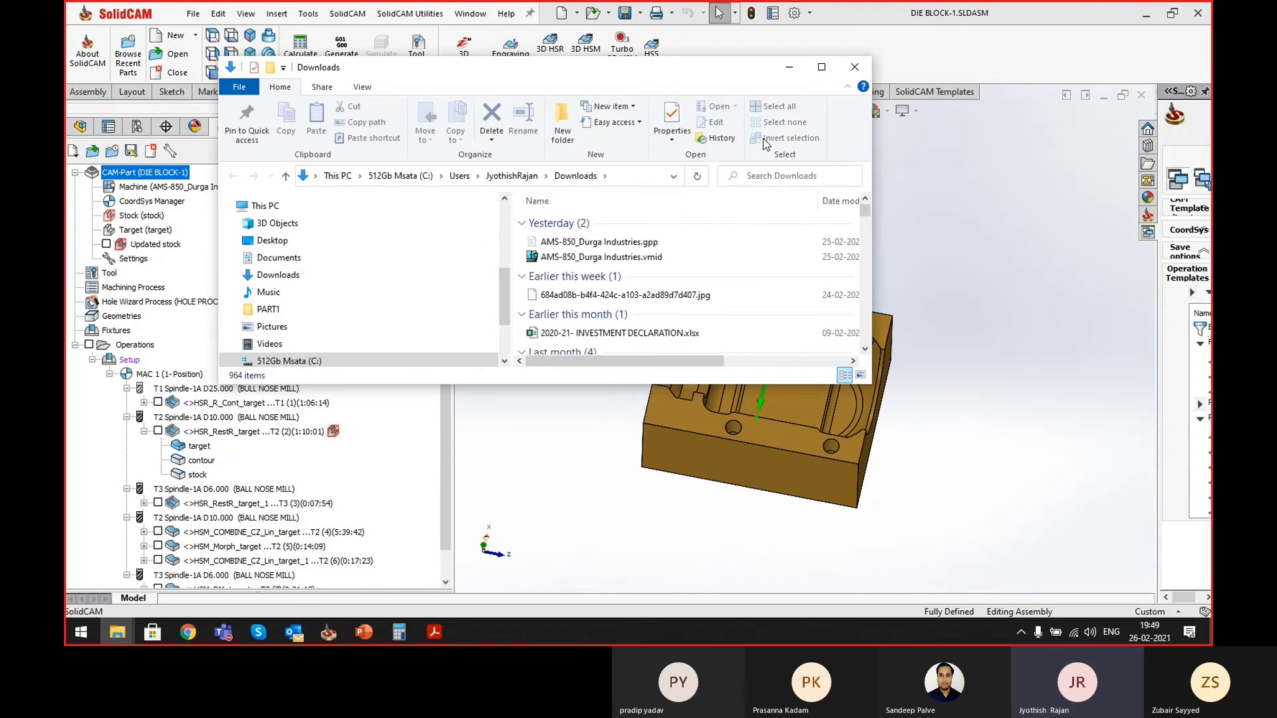
click(791, 68)
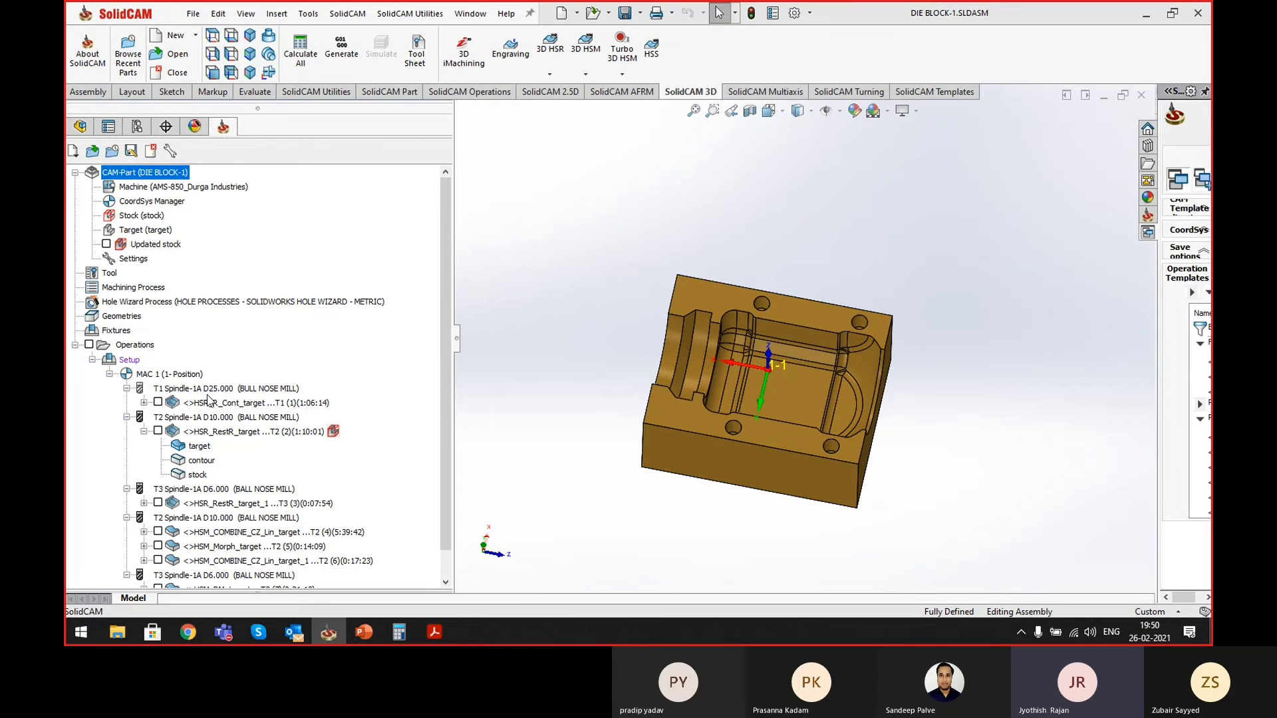
click(212, 403)
click(144, 431)
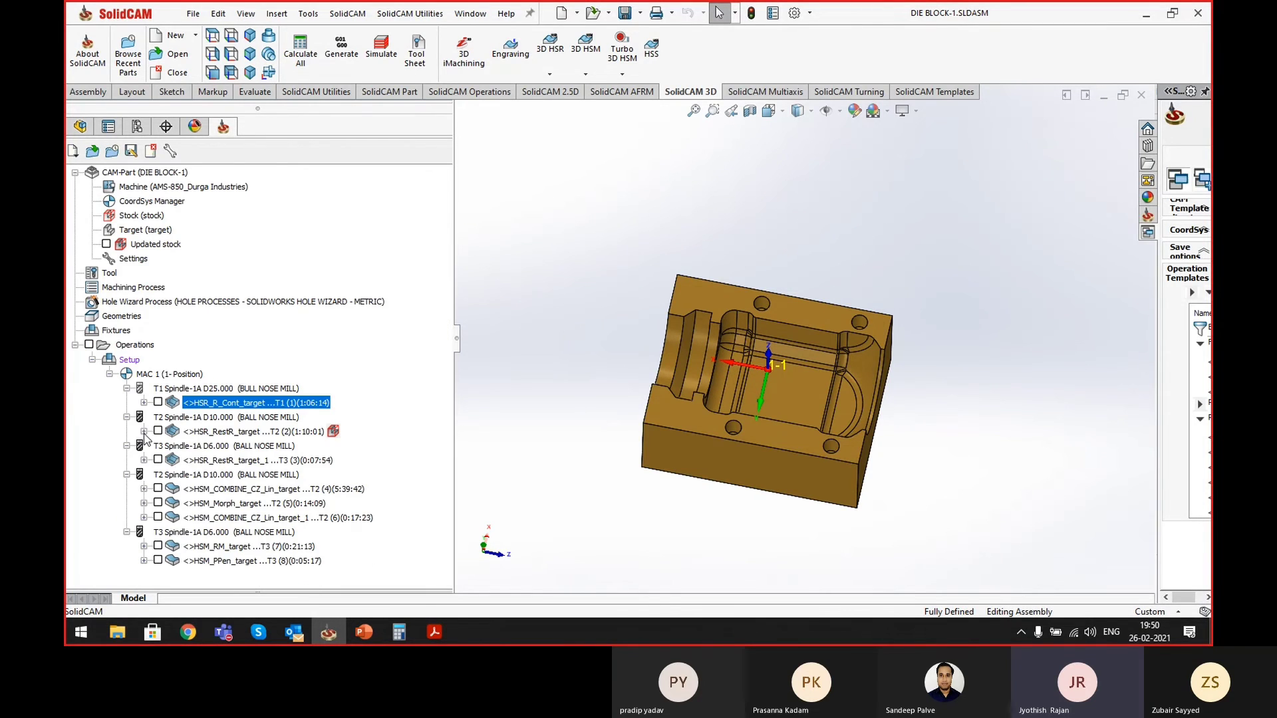
click(250, 432)
click(249, 461)
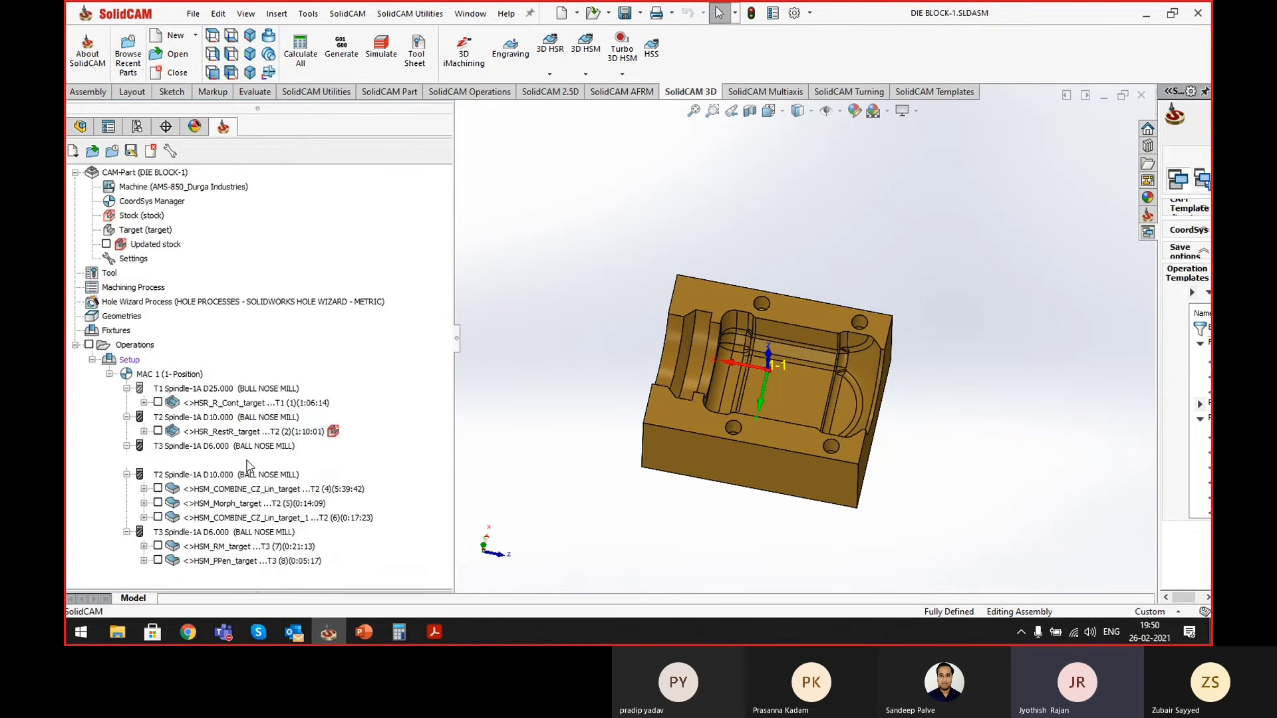
shift+click(295, 408)
right_click(295, 409)
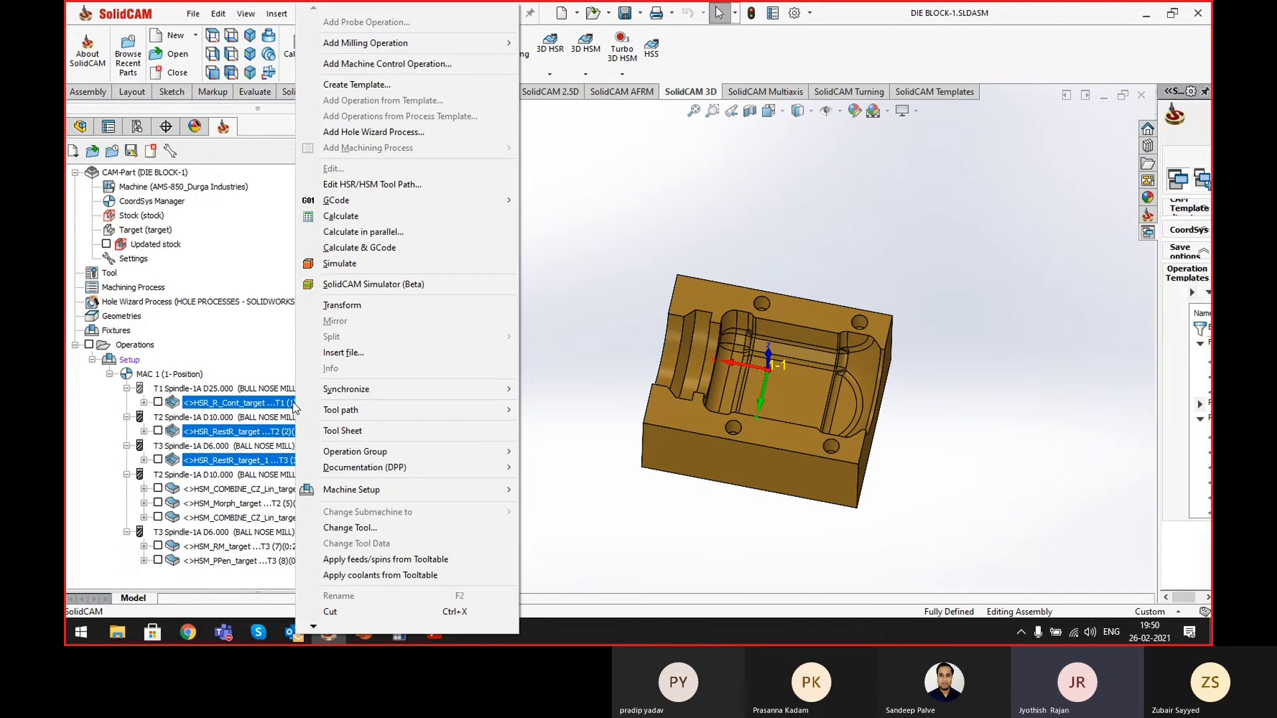
- Save the three HSR roughing operations and the first HSM_COMBINE_CZ_Lin_target operation as a process template named 26-02-2021
click(206, 494)
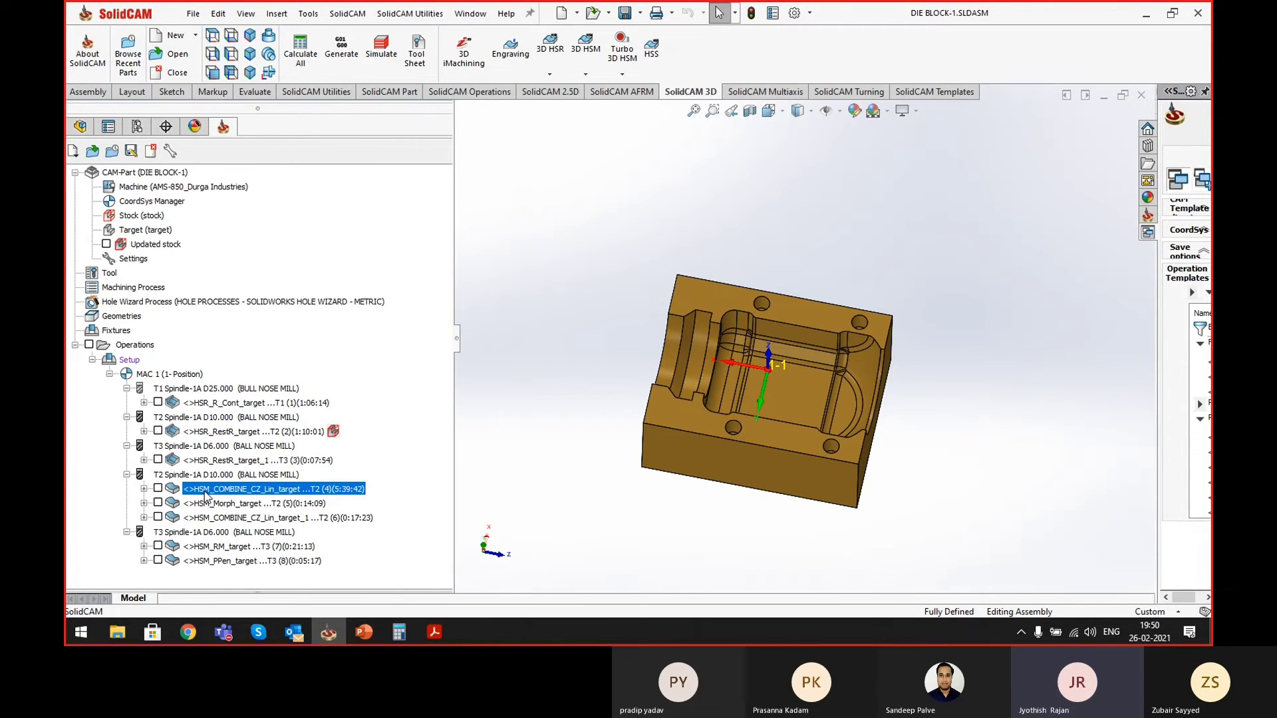
shift+click(262, 403)
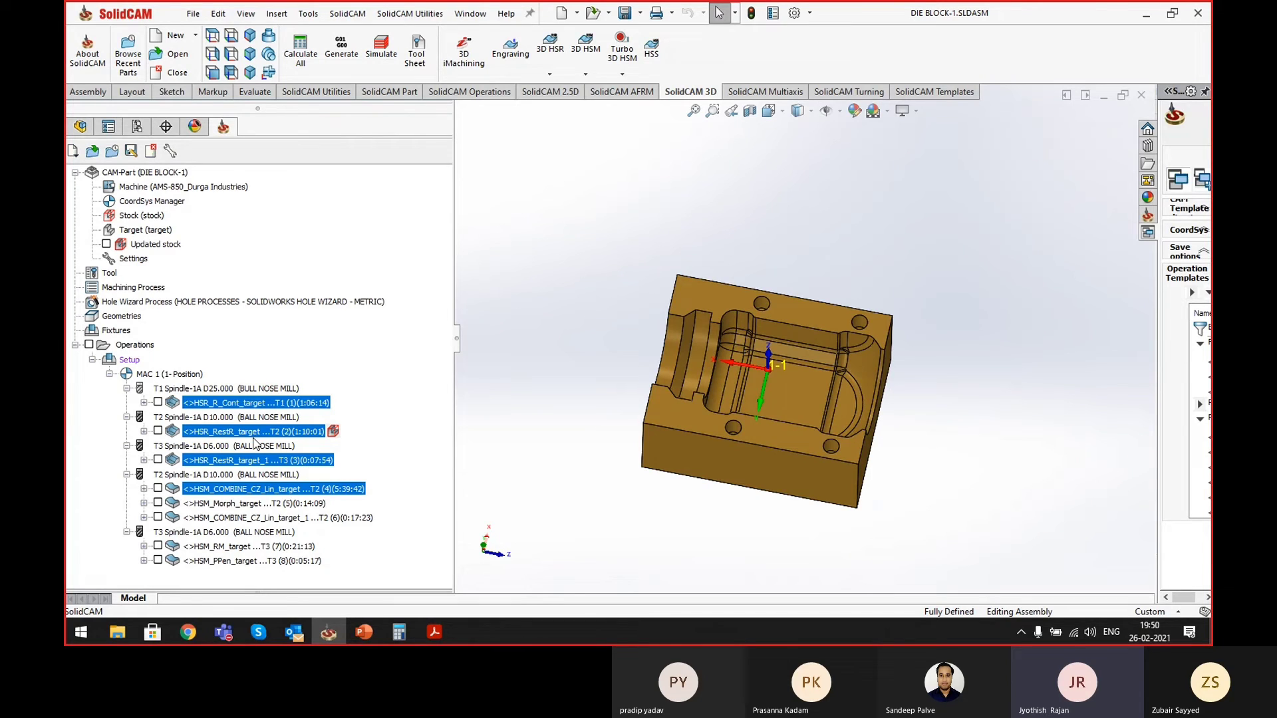
right_click(239, 493)
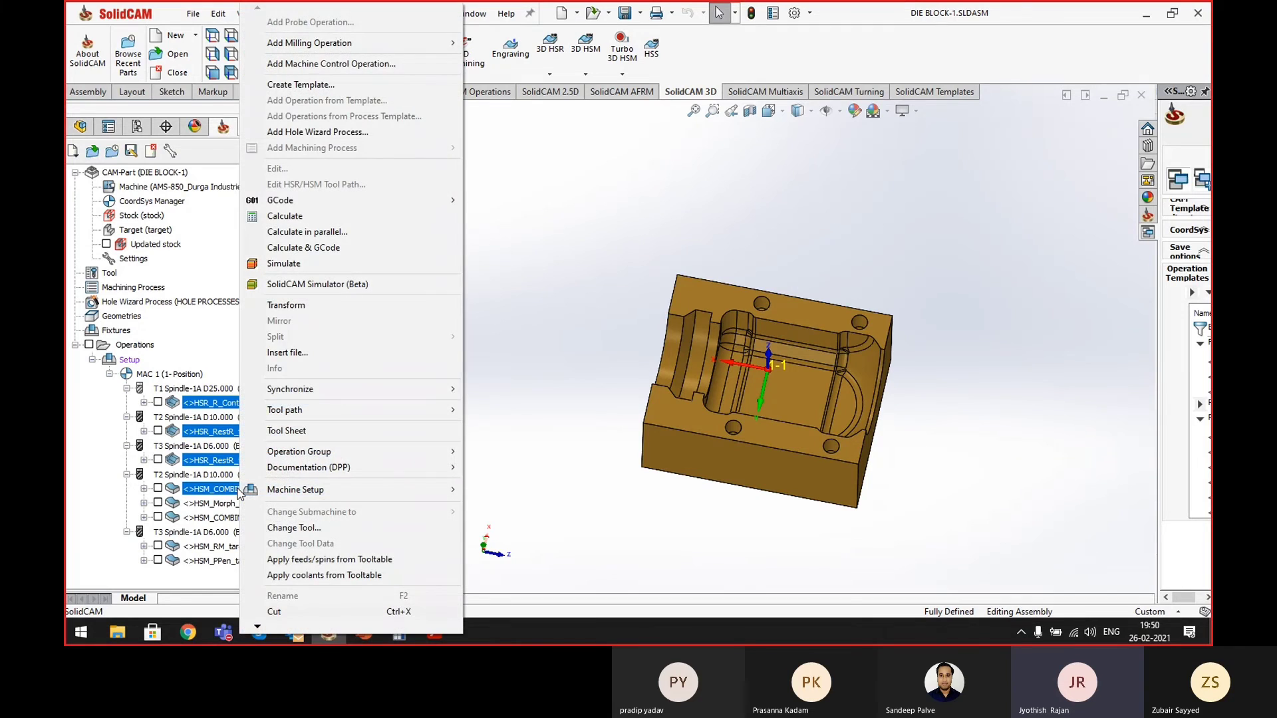
click(317, 89)
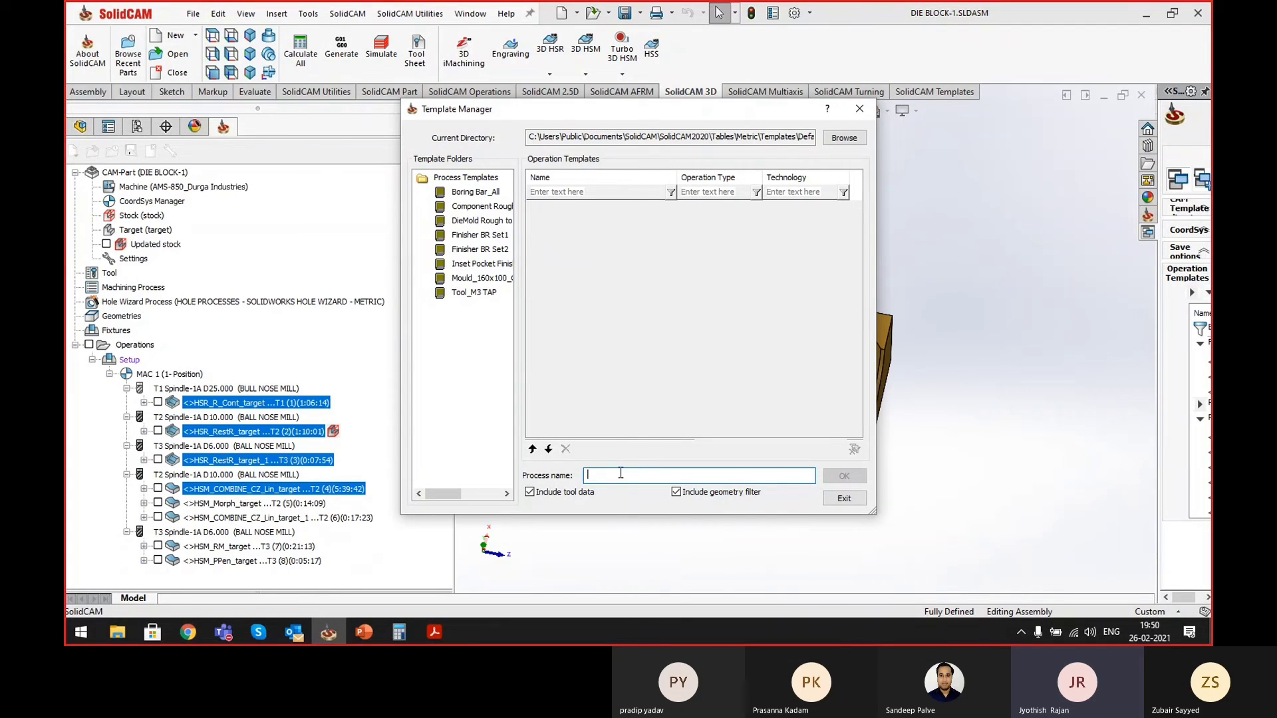
text(26-02-2021)
key(Return)
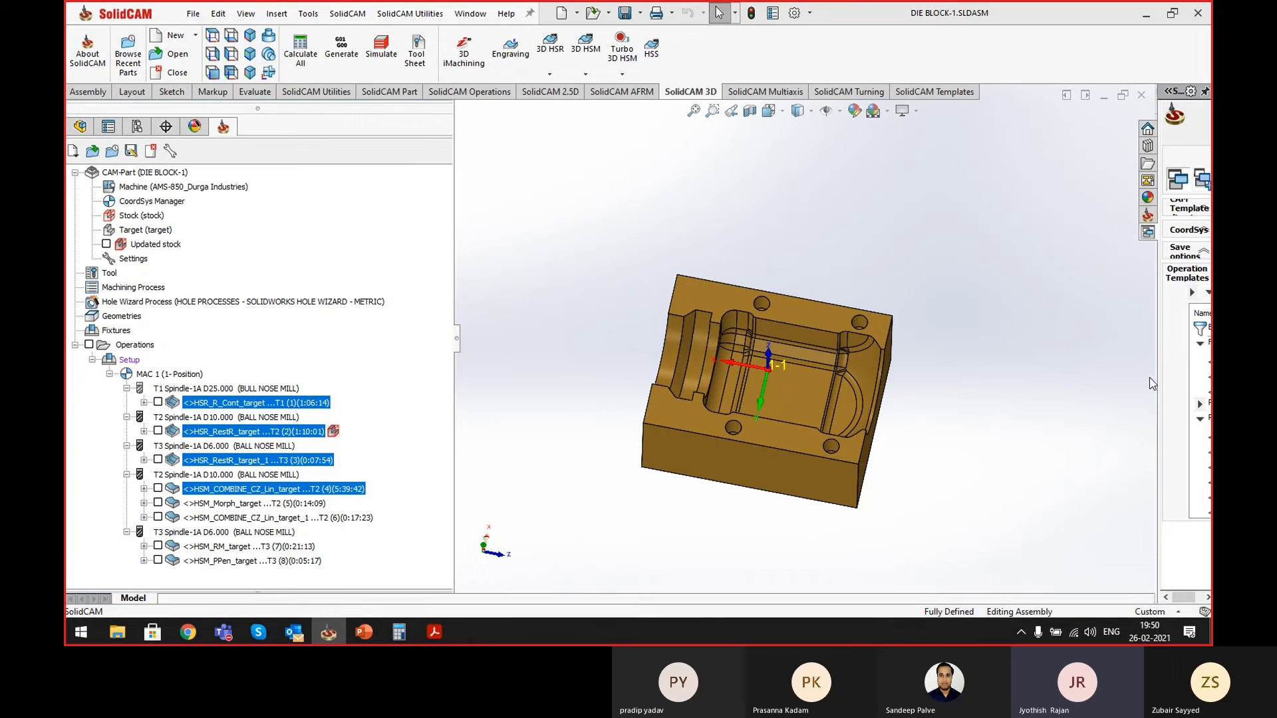
- Widen the docked Drag & Drop Templates pane, hide the process templates and look through the operation templates to the last category
drag(1160, 362, 882, 319)
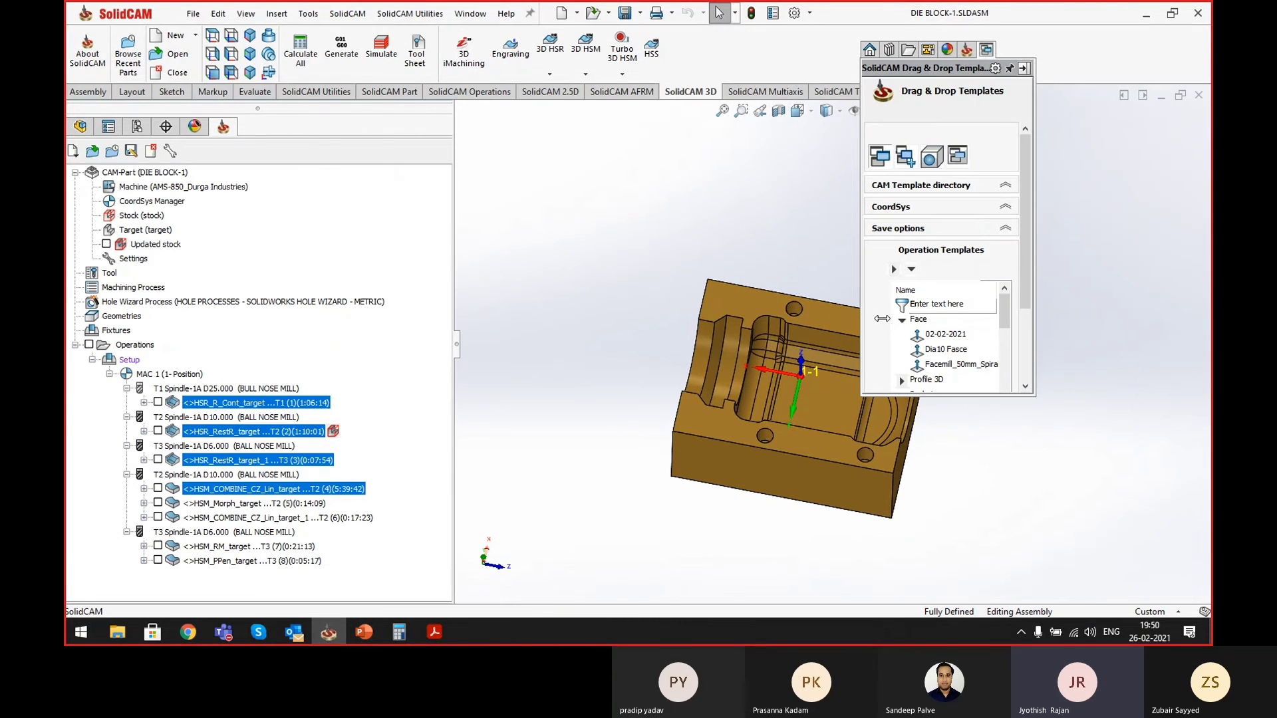
drag(962, 69, 1201, 286)
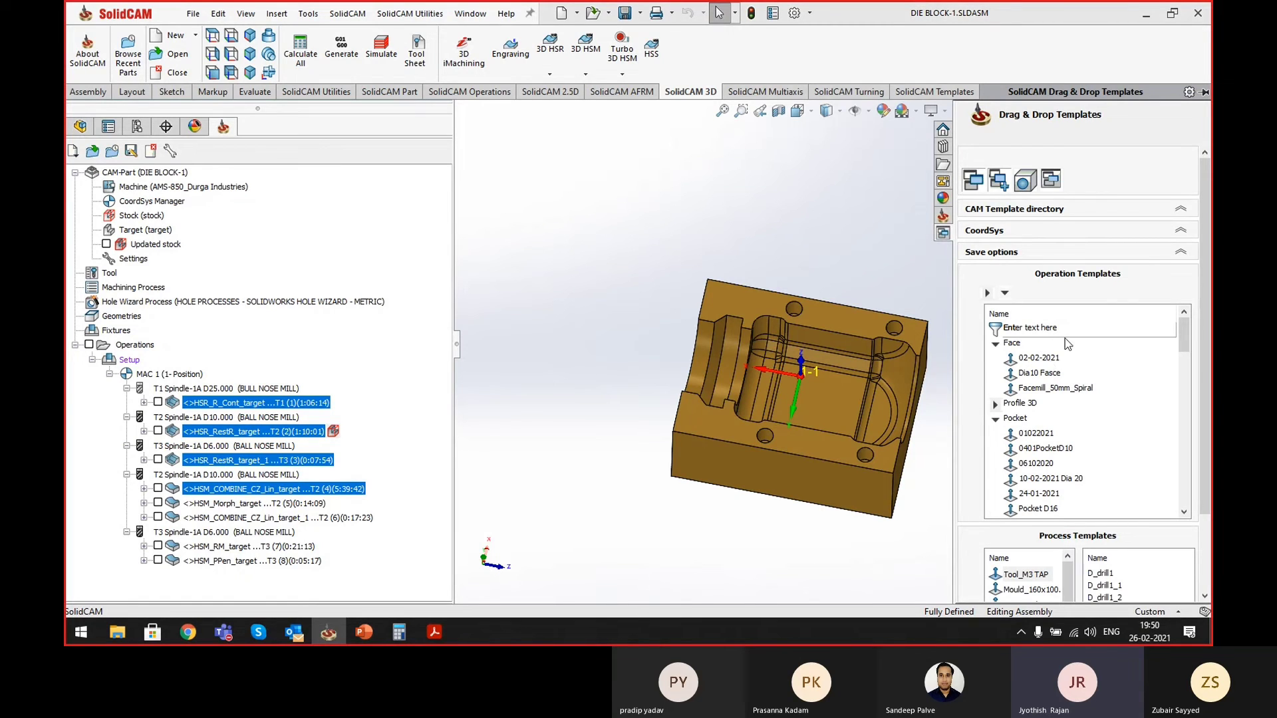
click(999, 179)
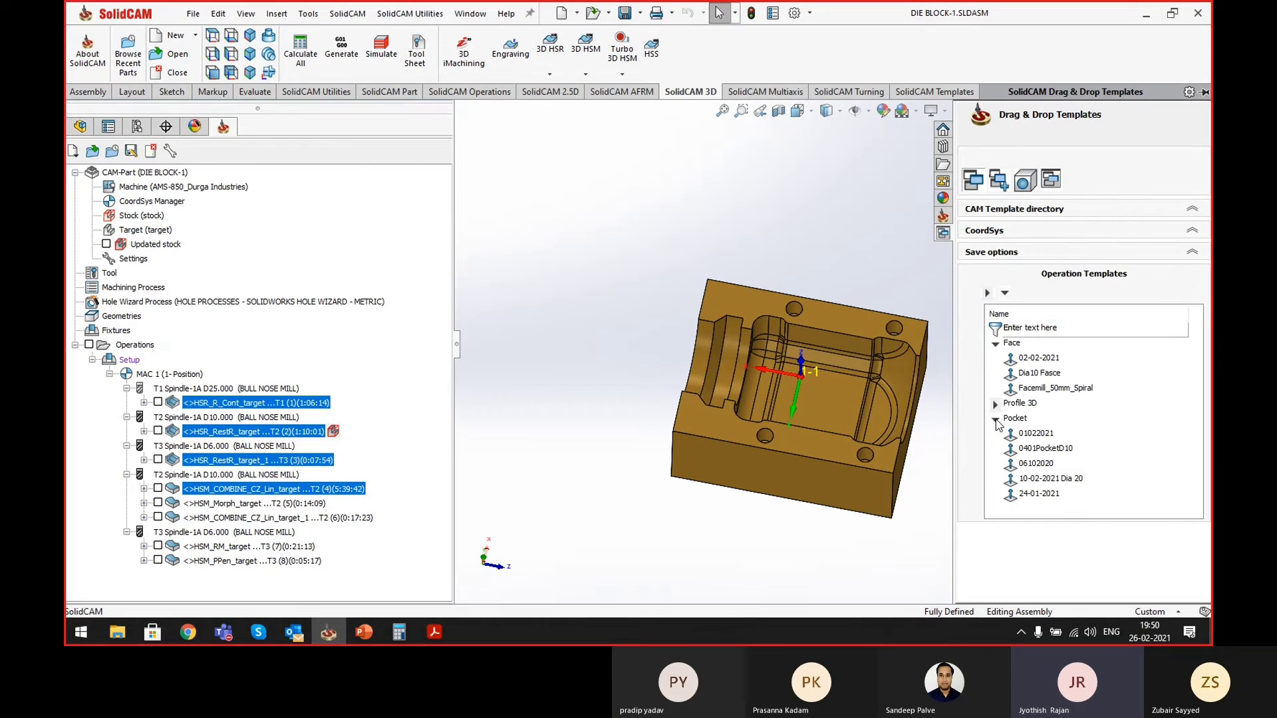
scroll(1017, 429, down, 10)
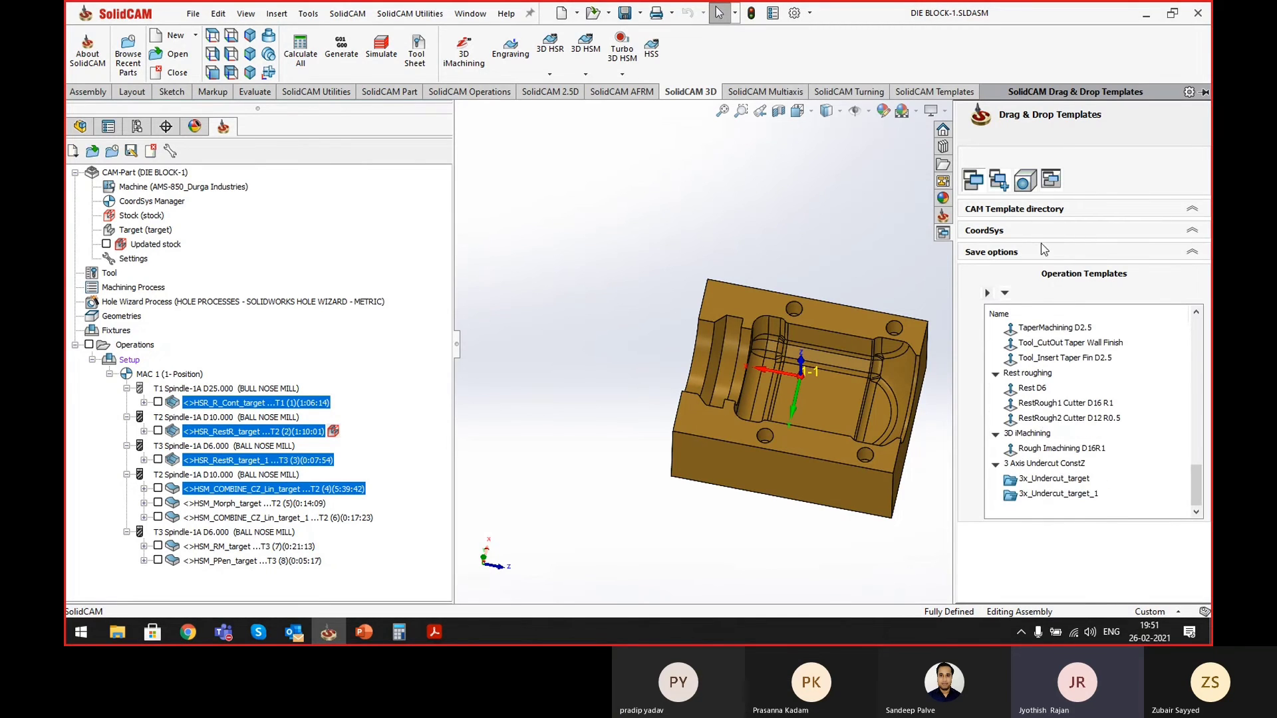
- Review the Hole Wizard Process options, the Template Manager, and the template directory and CoordSys settings
click(1027, 187)
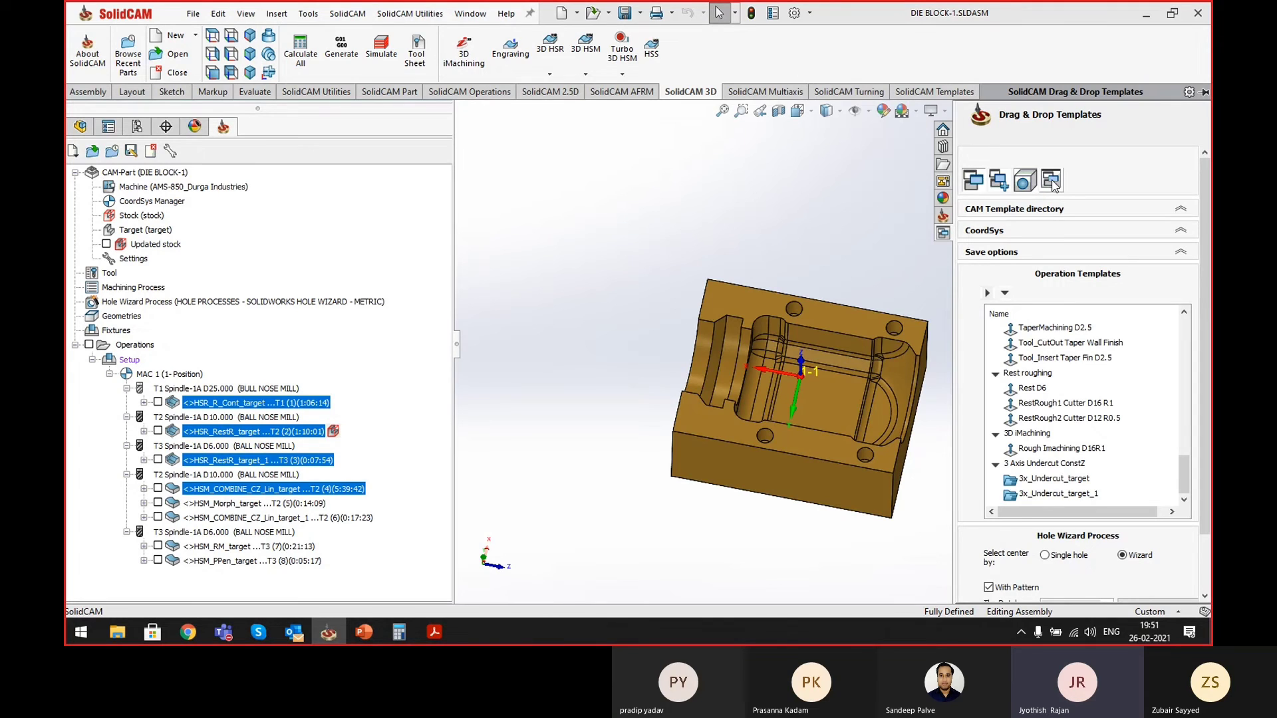
click(1053, 181)
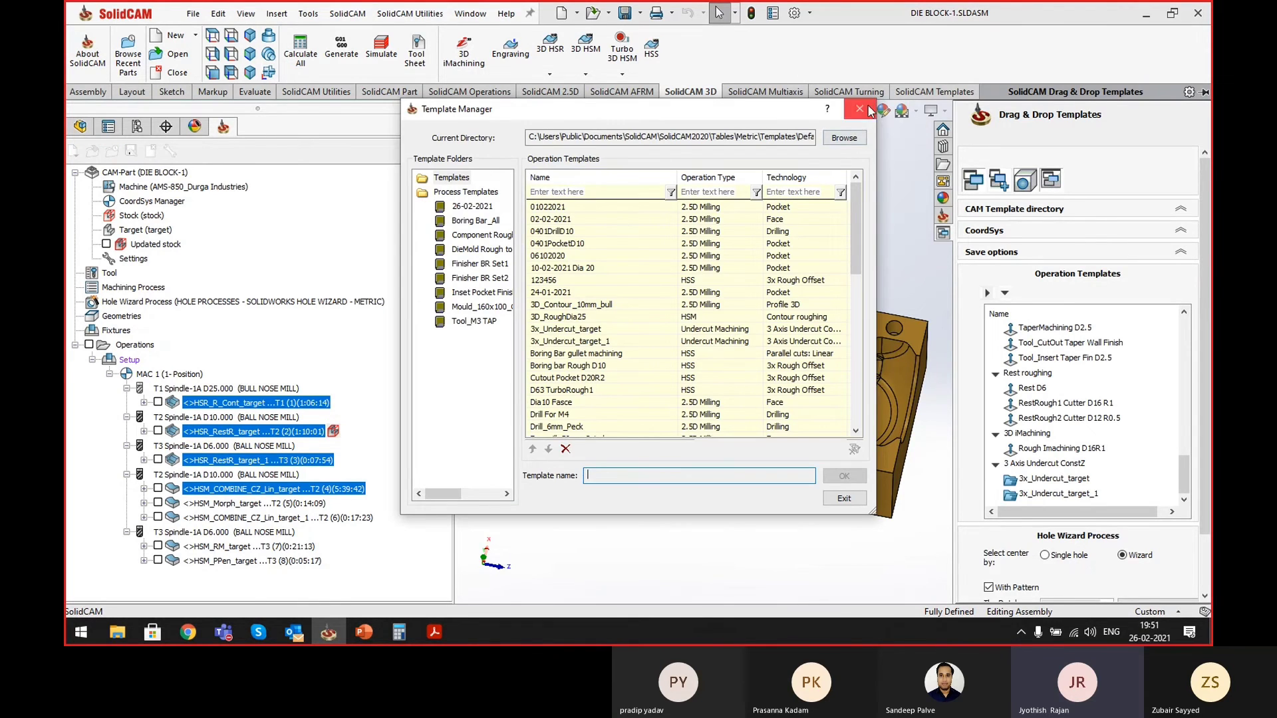
click(859, 109)
click(972, 183)
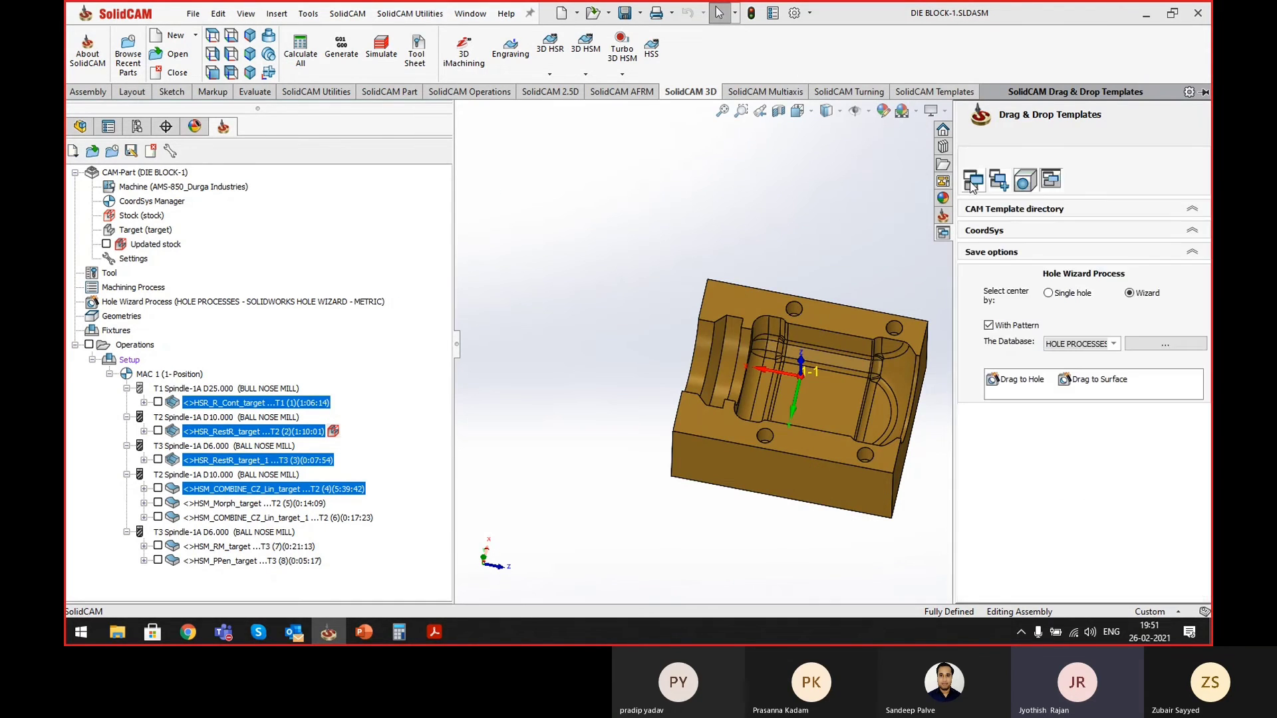
click(1035, 209)
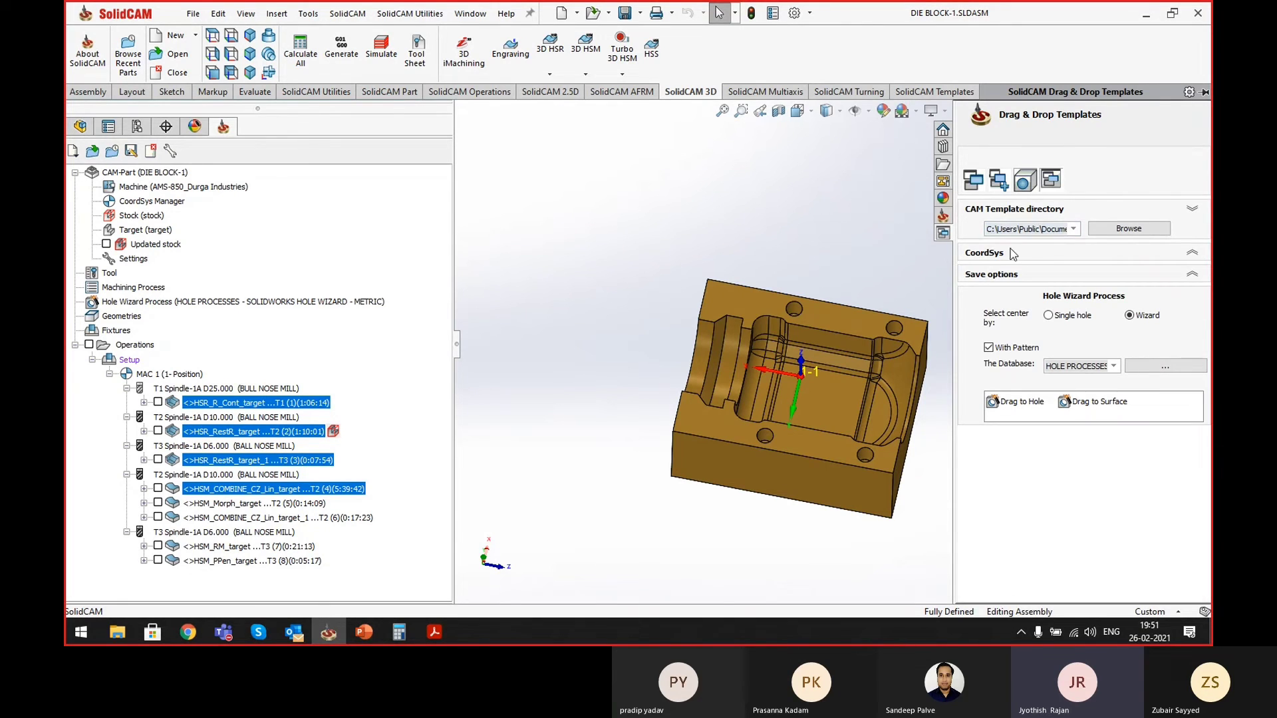
click(1011, 254)
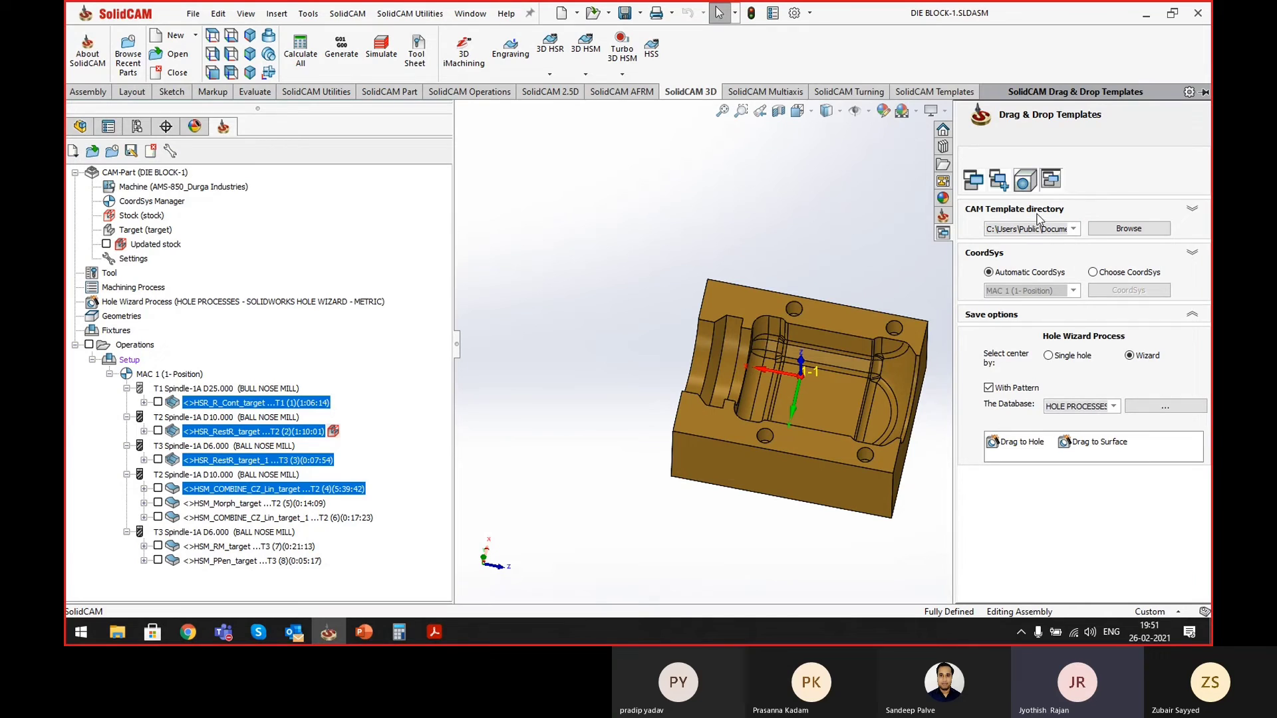
- Show the process templates and examine each operation stored in the 26-02-2021 template
click(1000, 181)
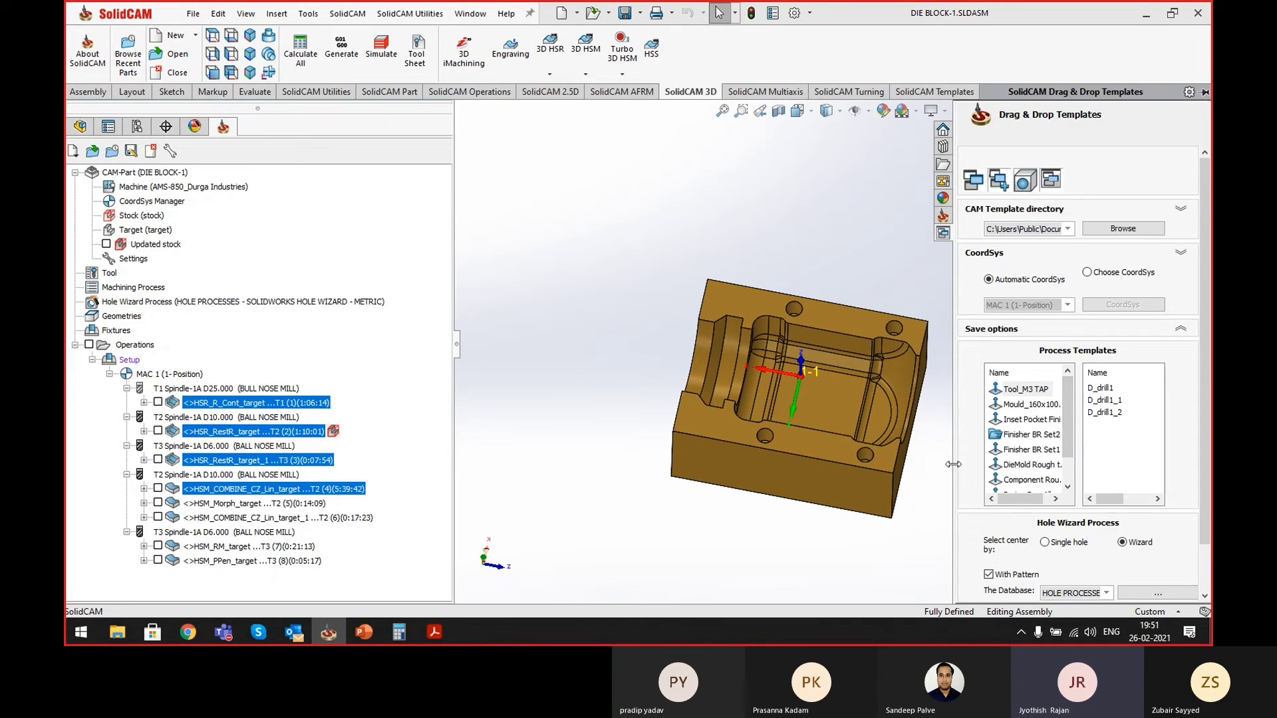
drag(955, 465, 843, 439)
drag(1008, 410, 1009, 417)
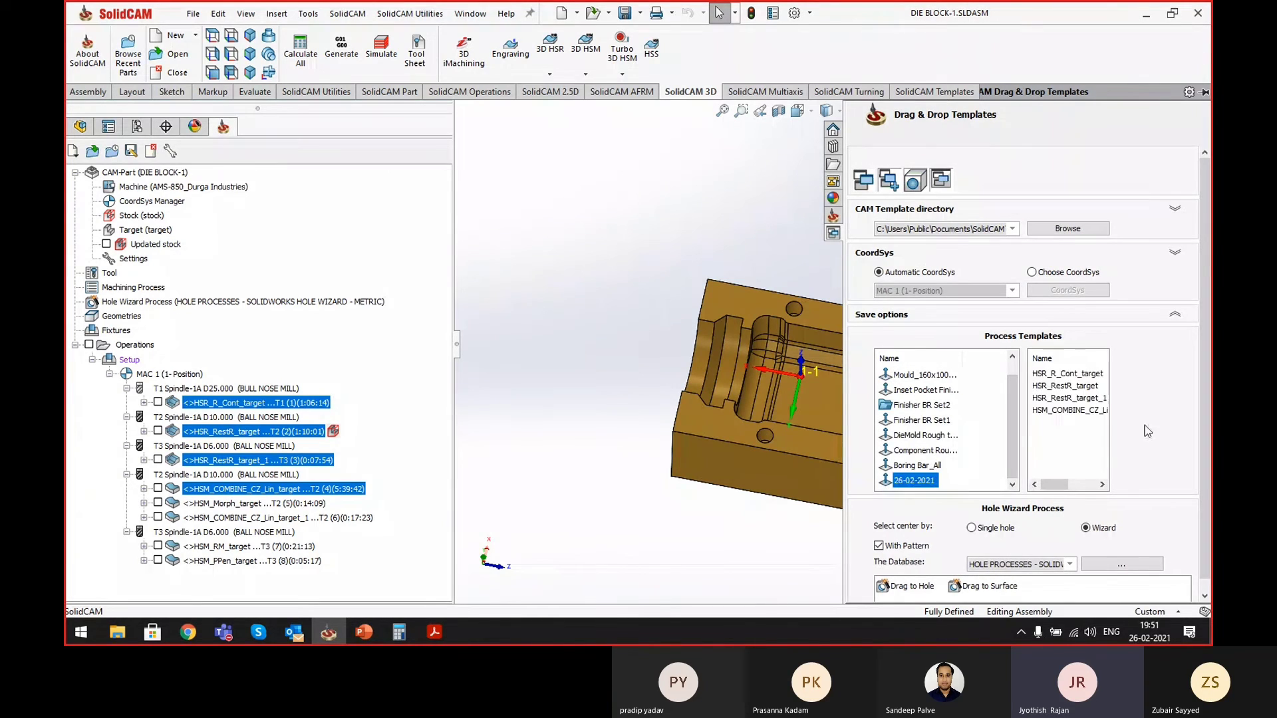
click(1067, 373)
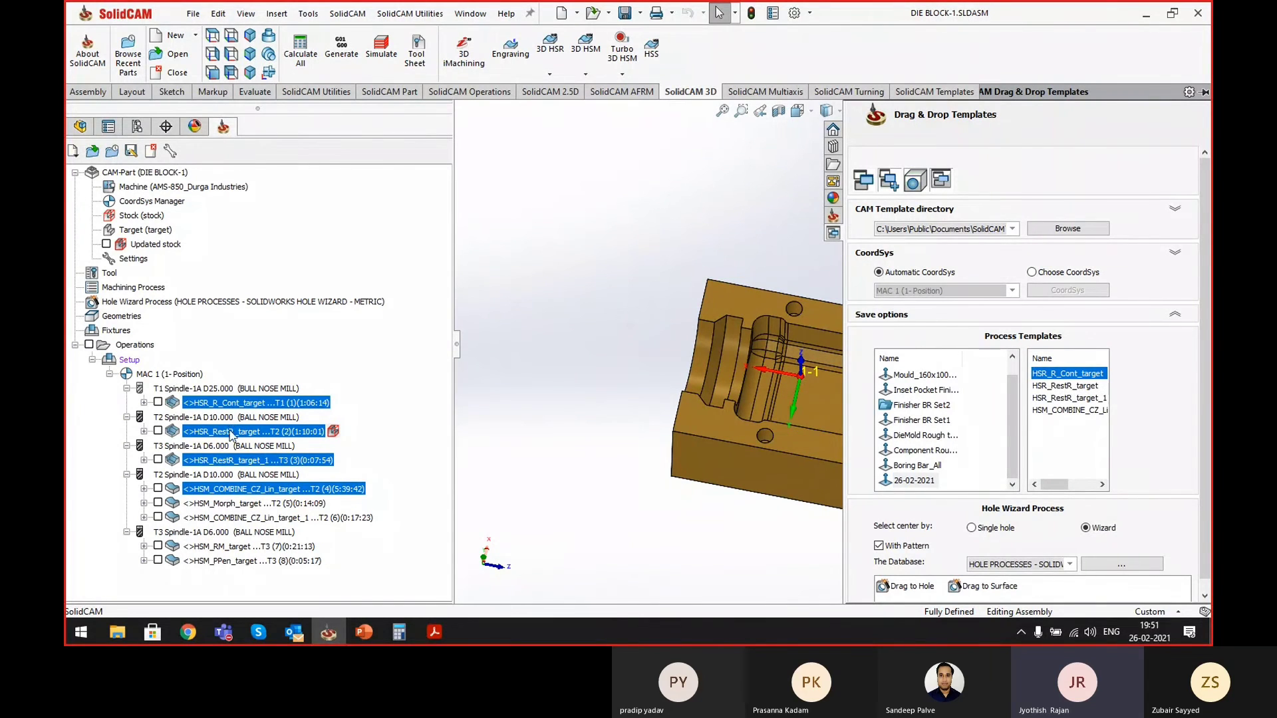
click(1071, 387)
click(1068, 397)
click(1064, 411)
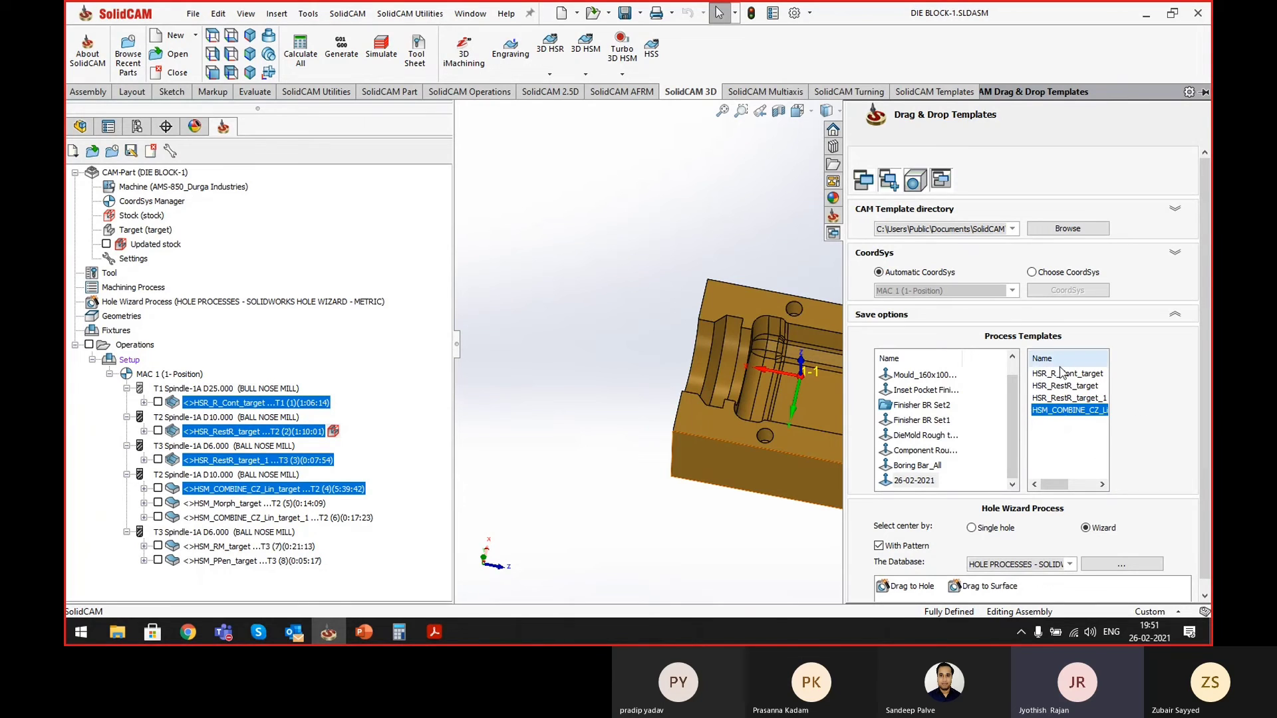
- Close the DIE BLOCK-1 CAM-Part and open the recent part Example6.SLDPRT without feature recognition
click(598, 228)
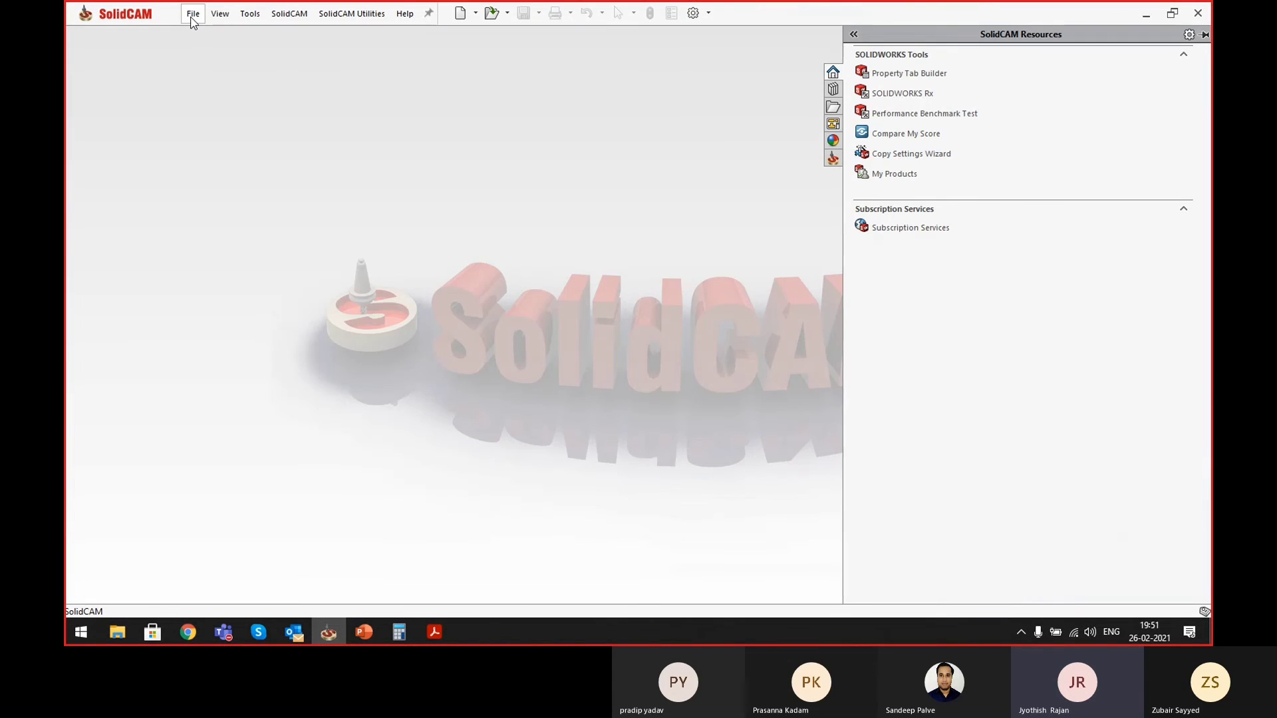
click(192, 14)
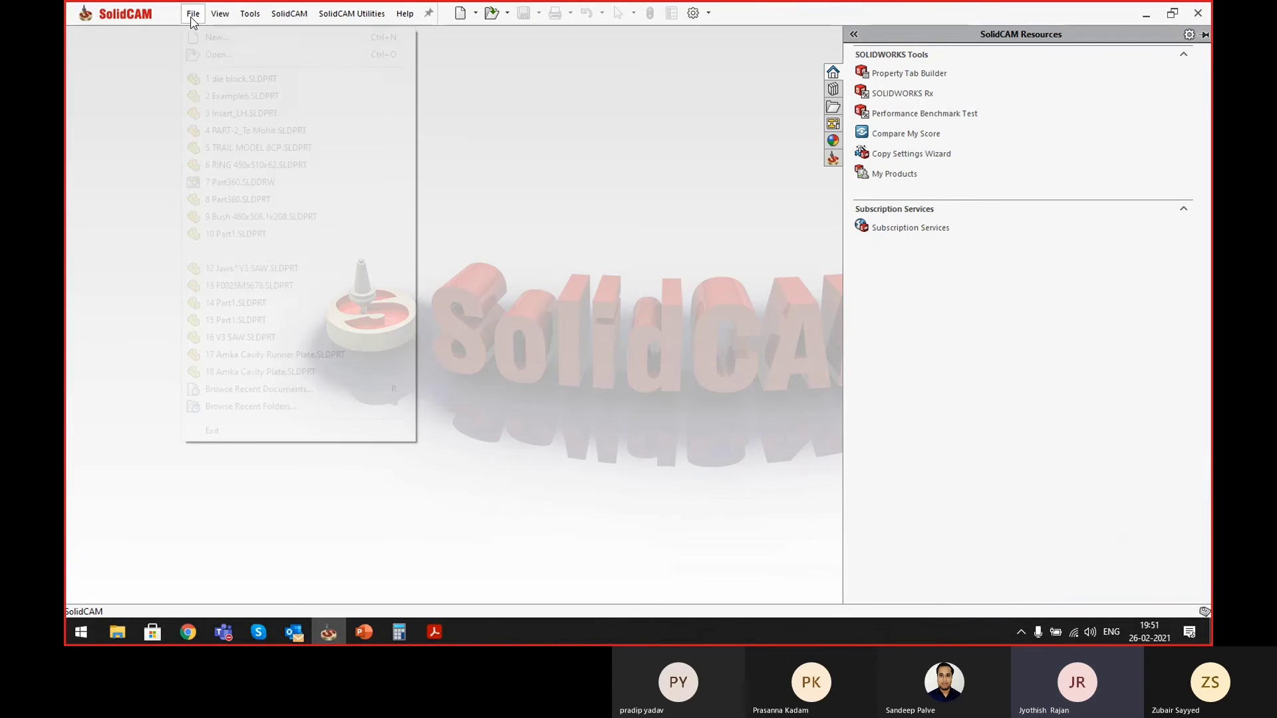
click(209, 98)
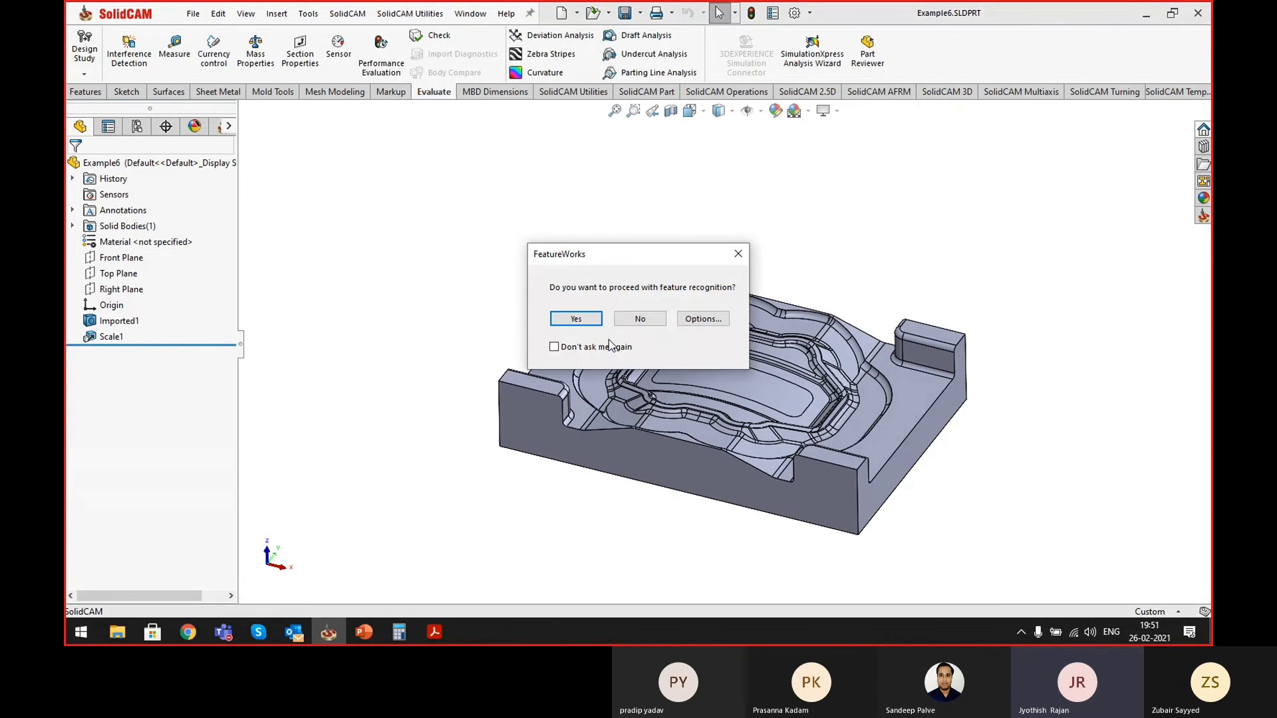
click(640, 321)
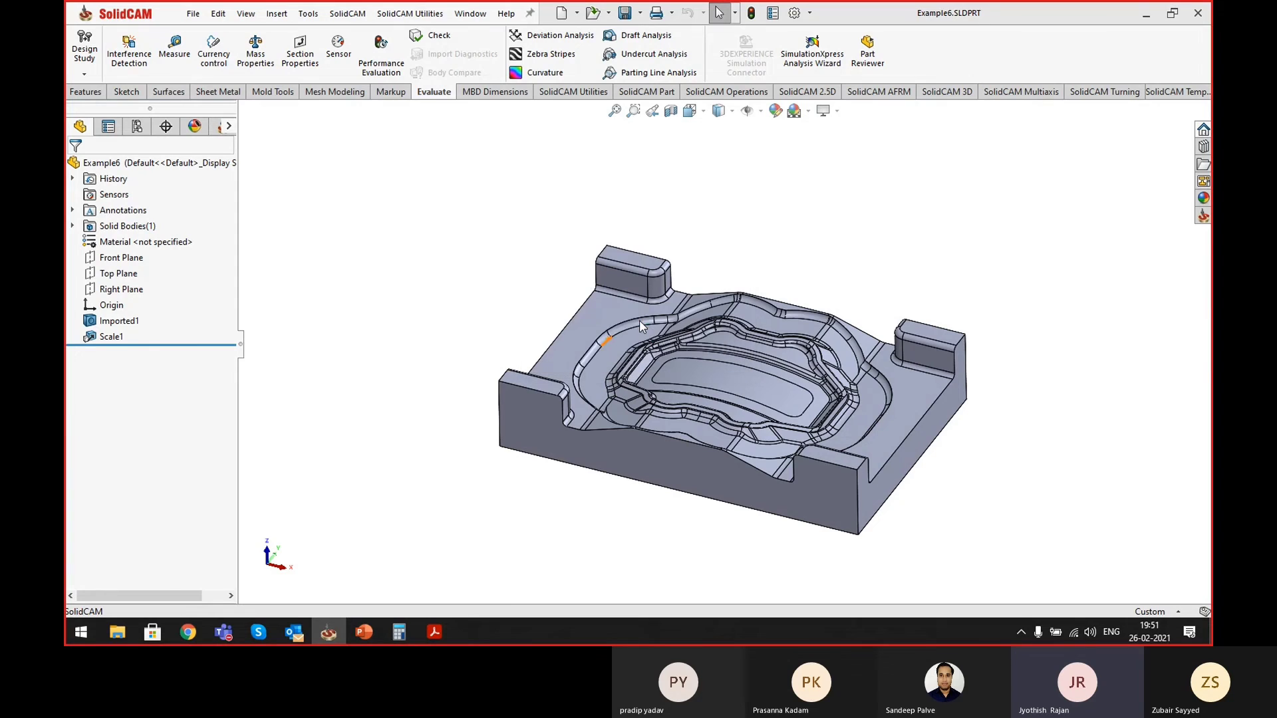
- Create a new external milling CAM-Part named Example6-1 in the model file directory with metric units
click(365, 15)
click(410, 13)
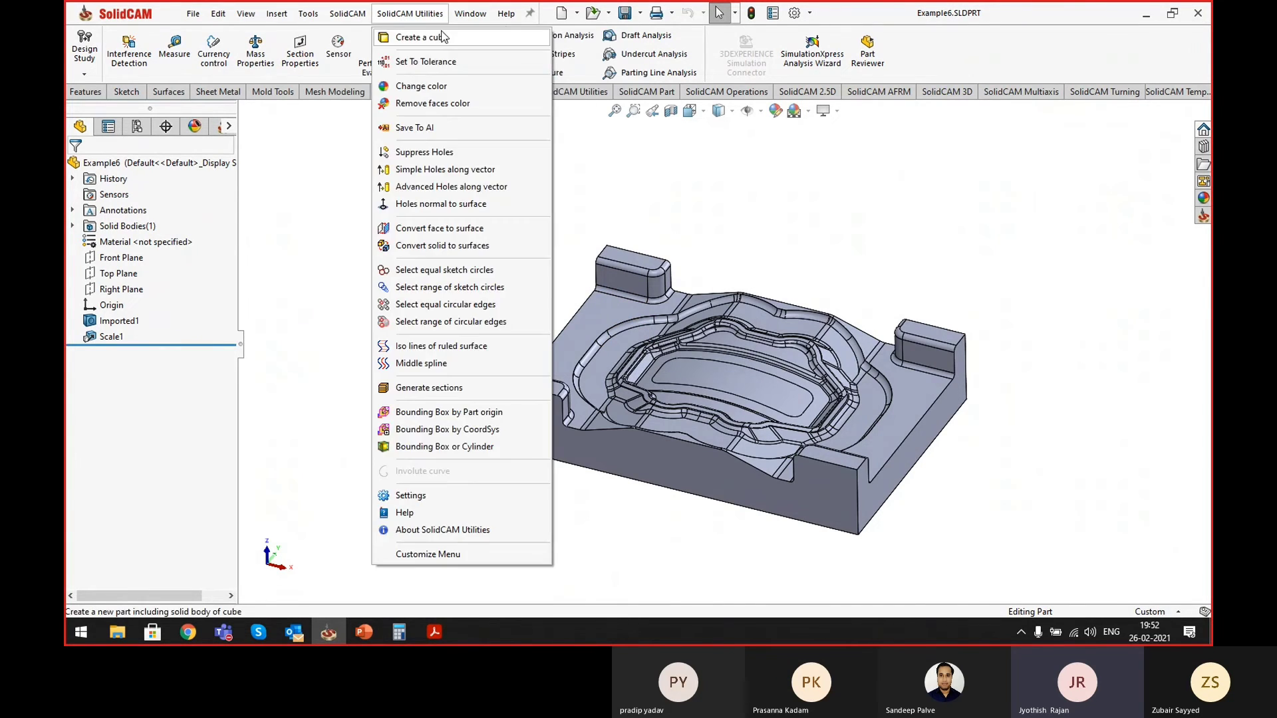
key(Left)
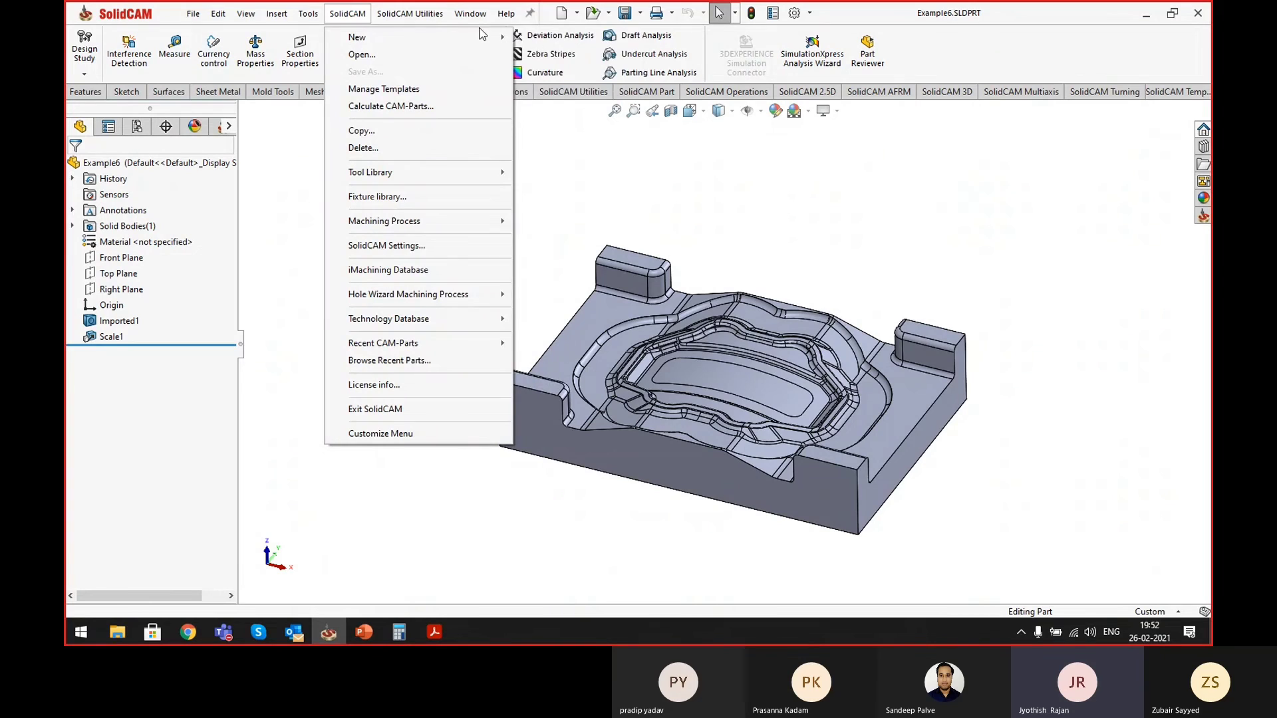
mouse_move(483, 34)
click(547, 35)
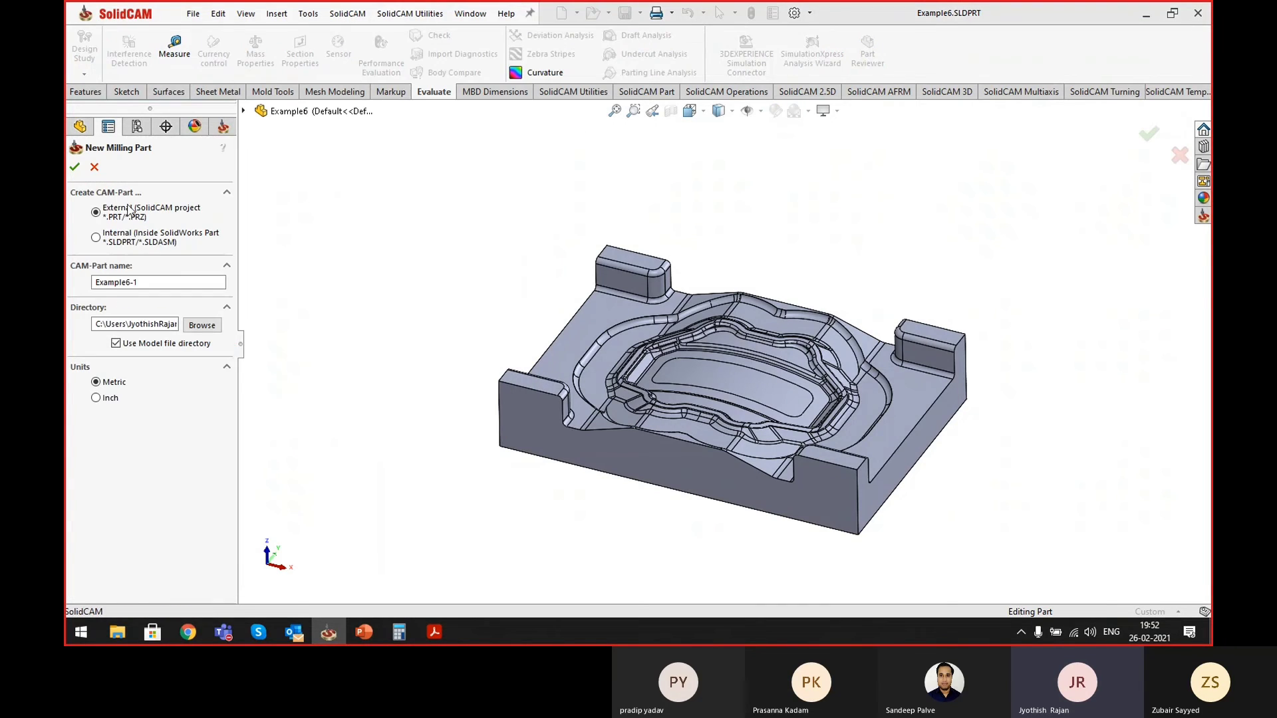
click(75, 167)
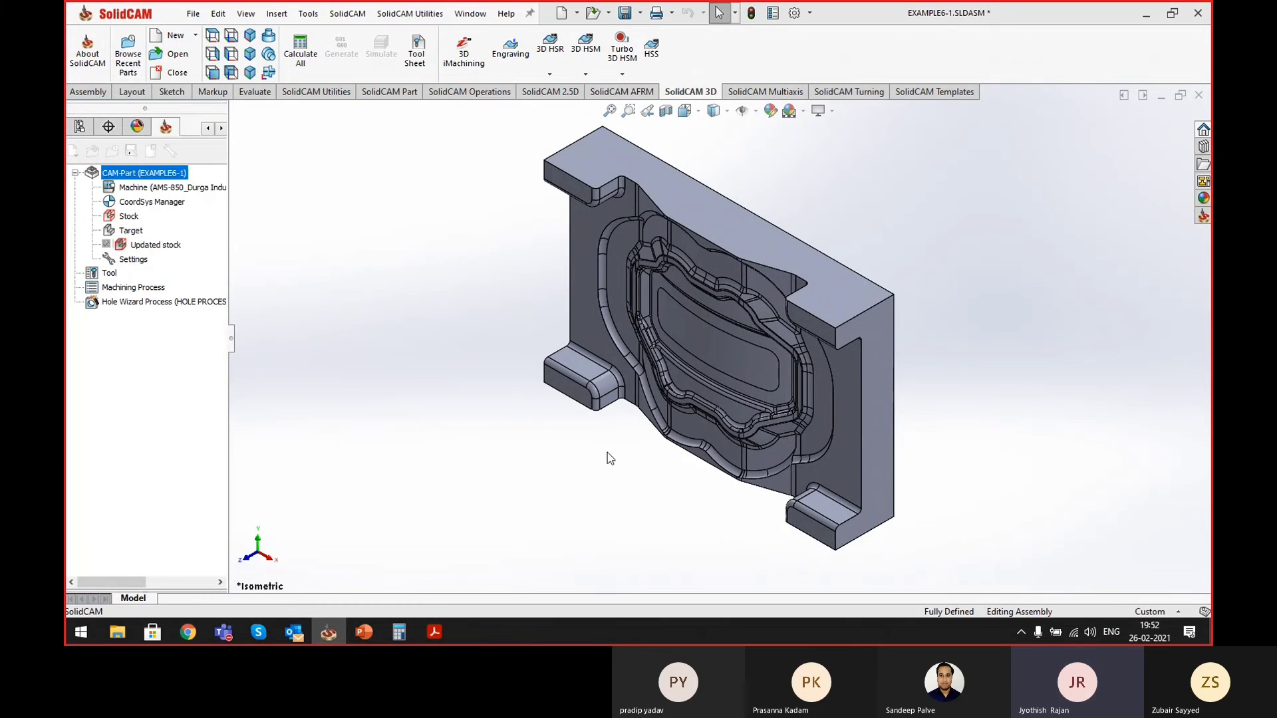
- Define machine coordinate system 1 from the front face of a corner block, with its origin at the top center of the model box
click(570, 389)
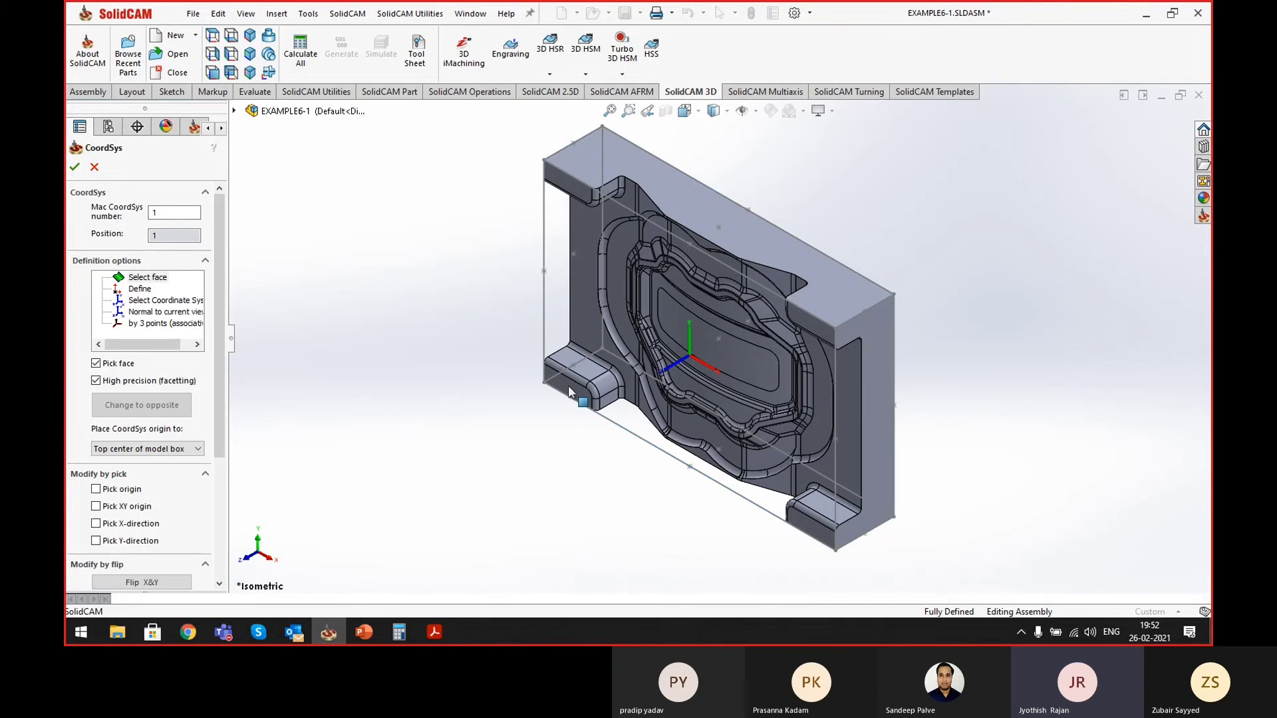
click(74, 167)
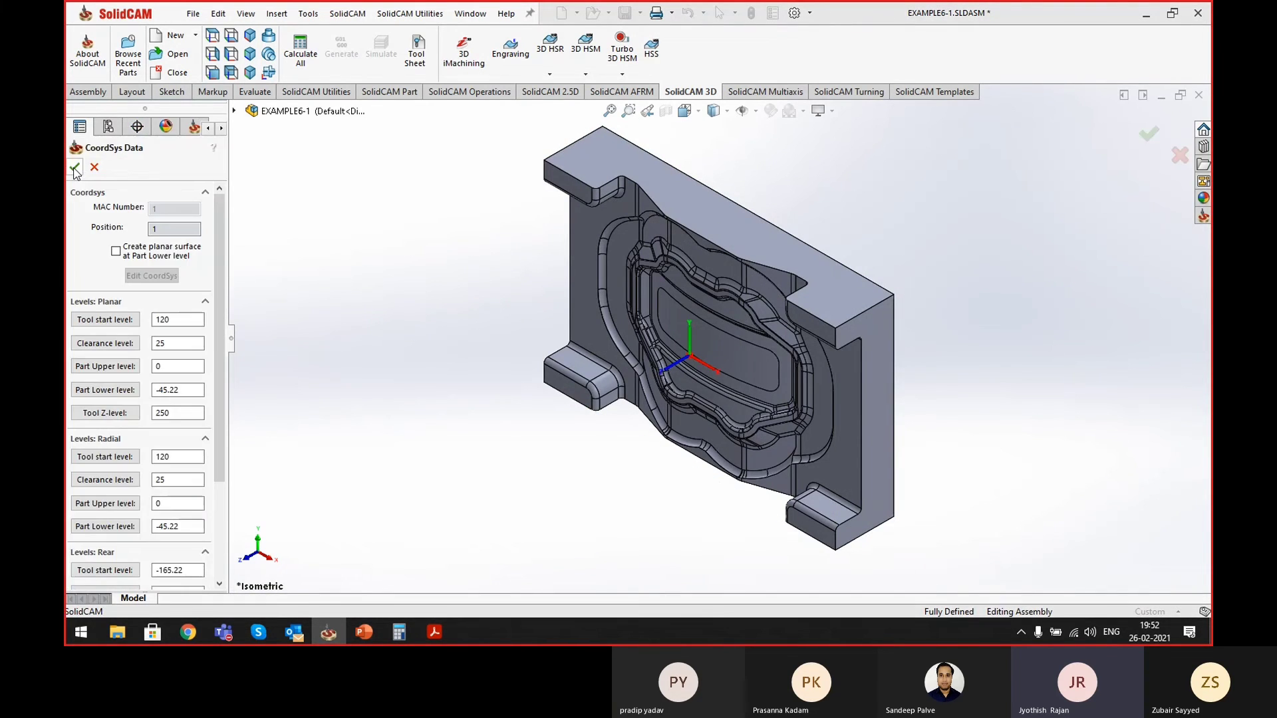
click(74, 167)
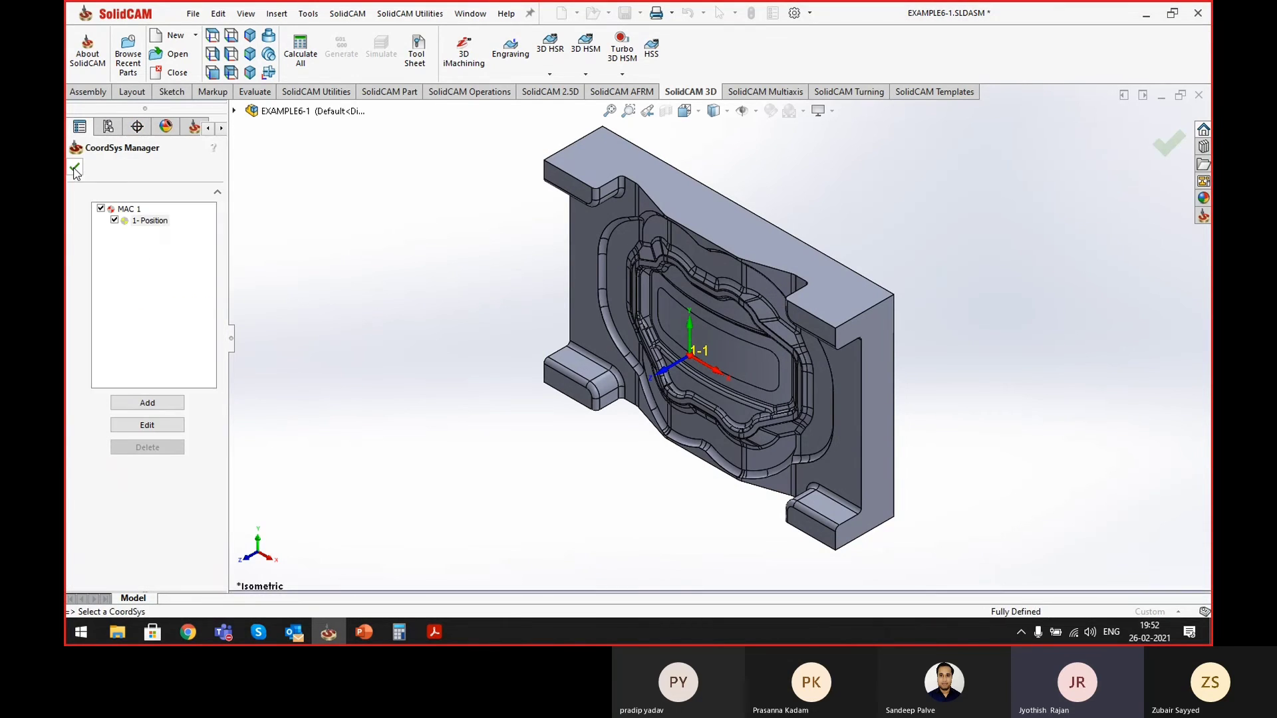
click(75, 168)
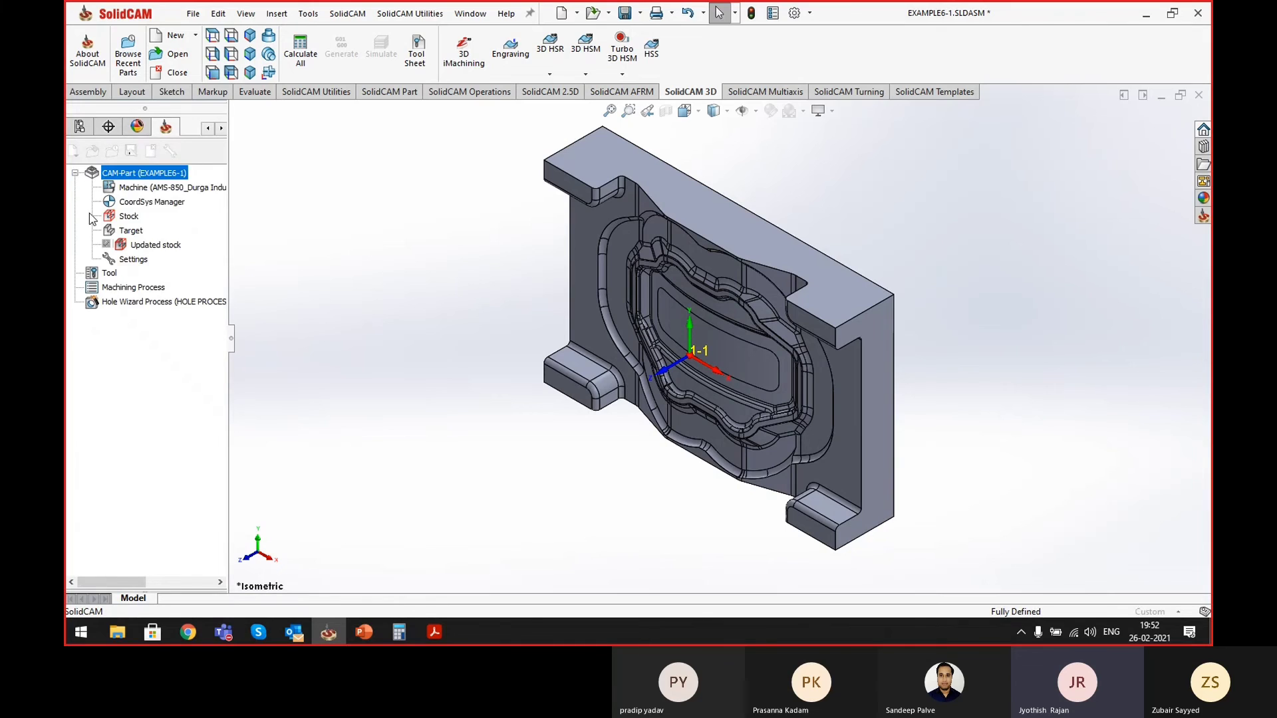
- Define the stock as an extruded boundary from the rectangular outline of the block's back face and accept it
click(159, 276)
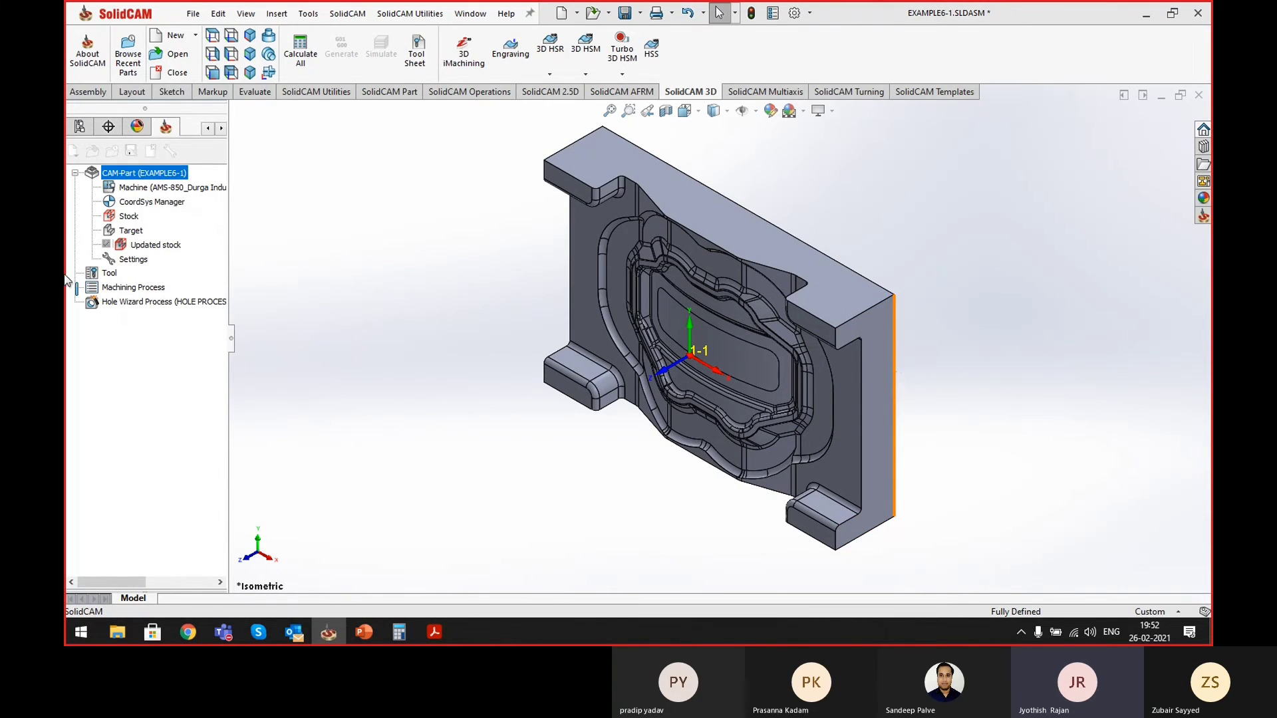
click(141, 268)
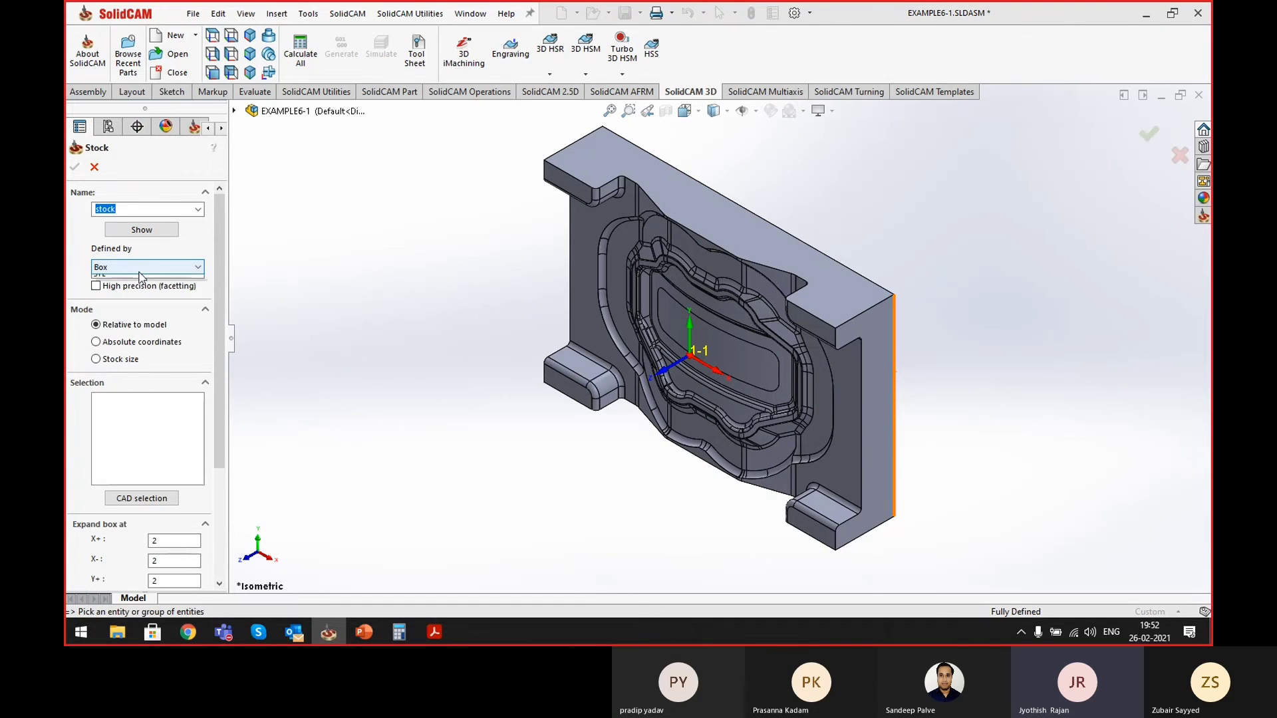
click(133, 291)
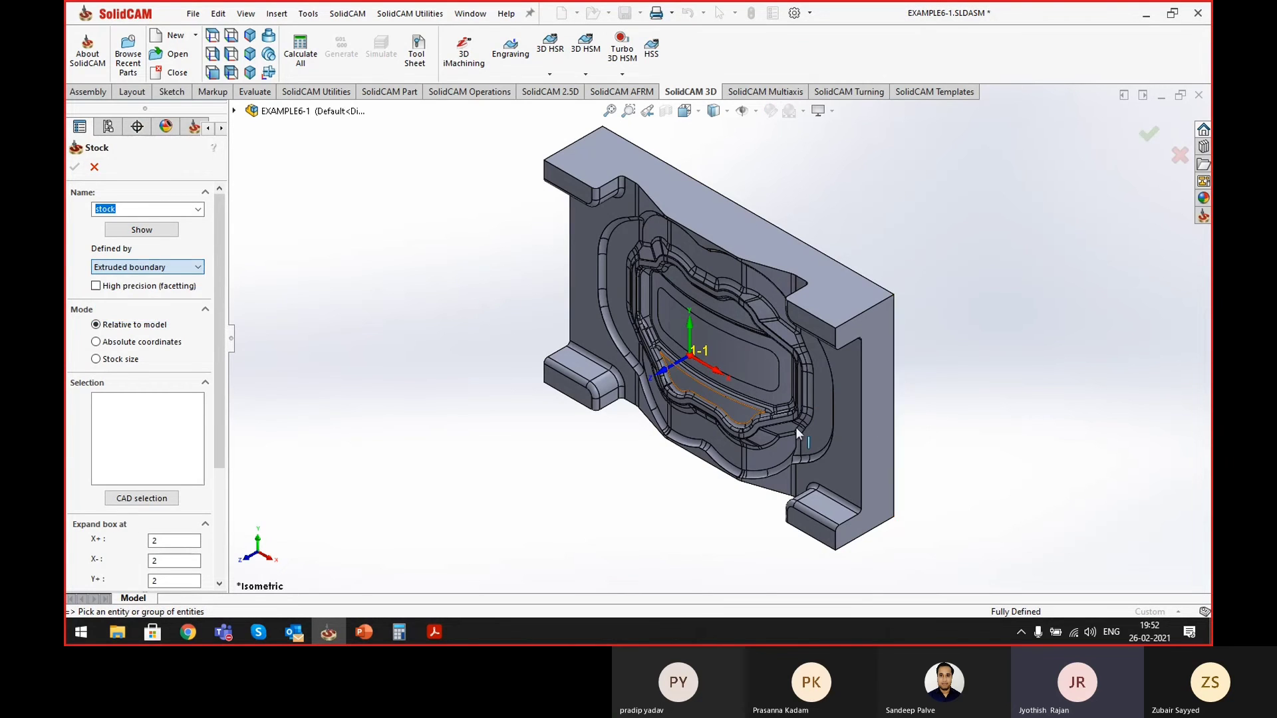
click(892, 431)
click(318, 330)
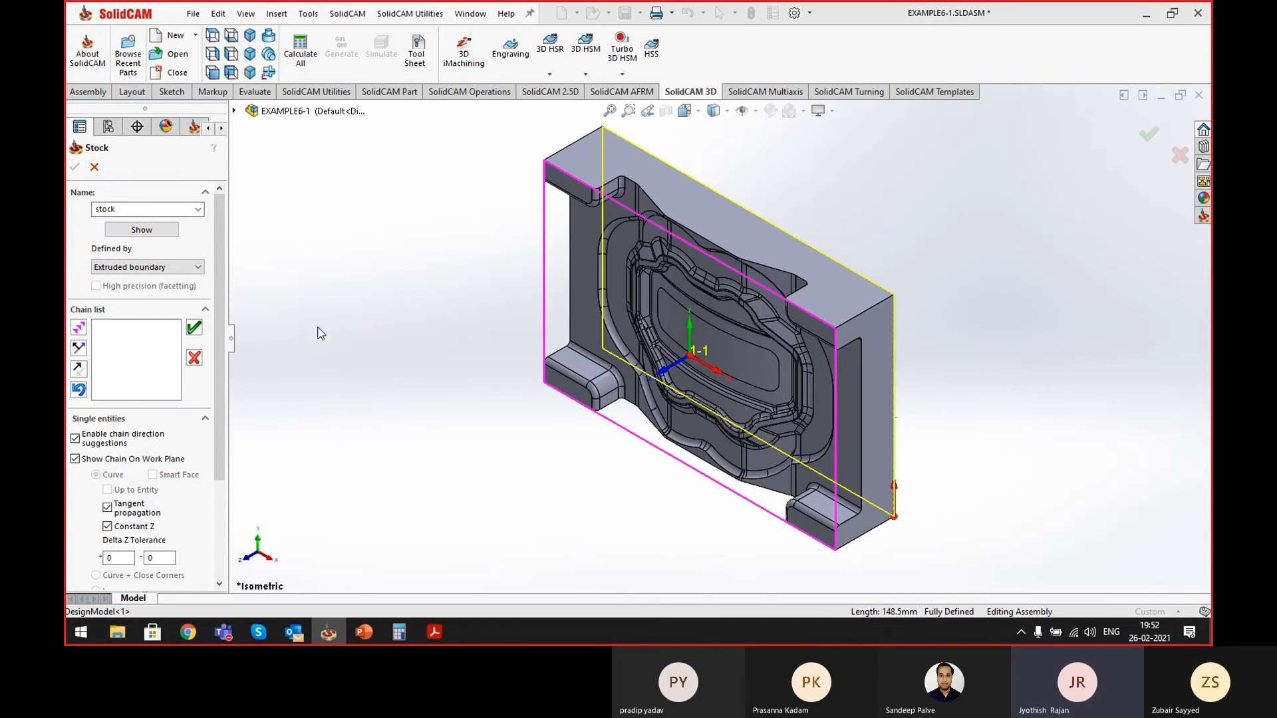
click(76, 167)
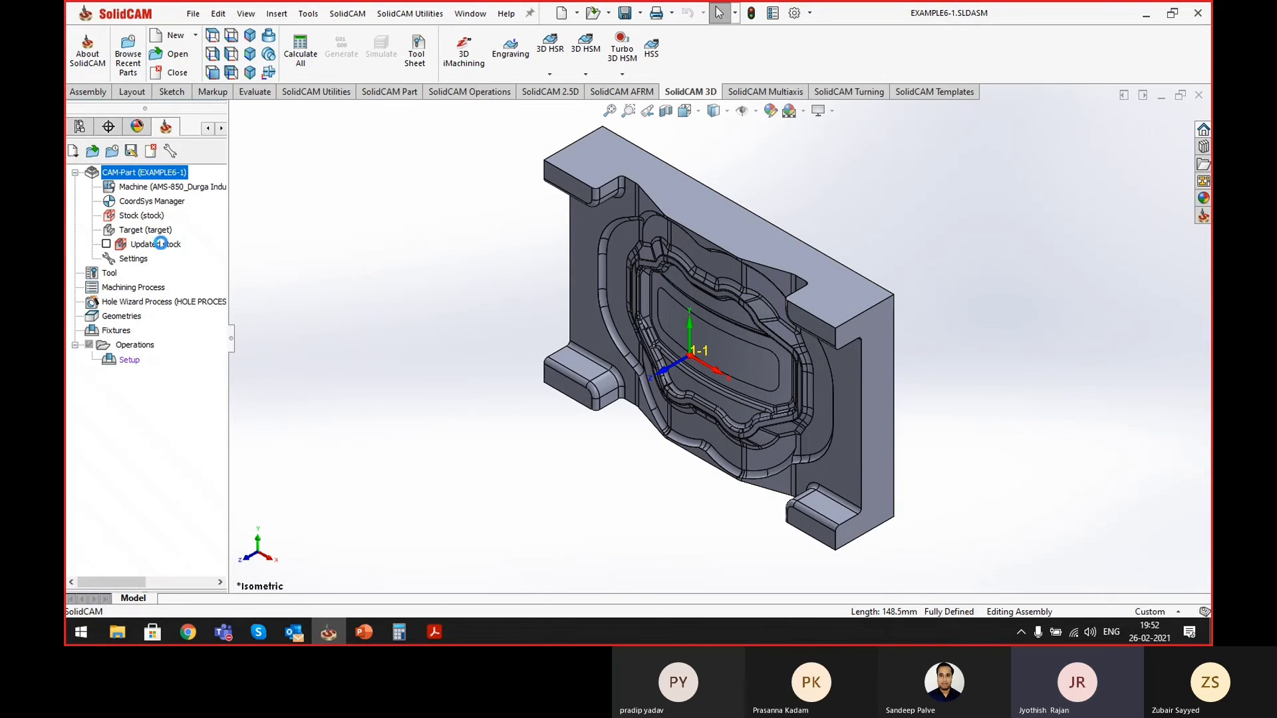
- Apply the 26-02-2021 process template to the part's operations using coordinate system MAC 1 (1- Position)
middle_drag(661, 323, 687, 485)
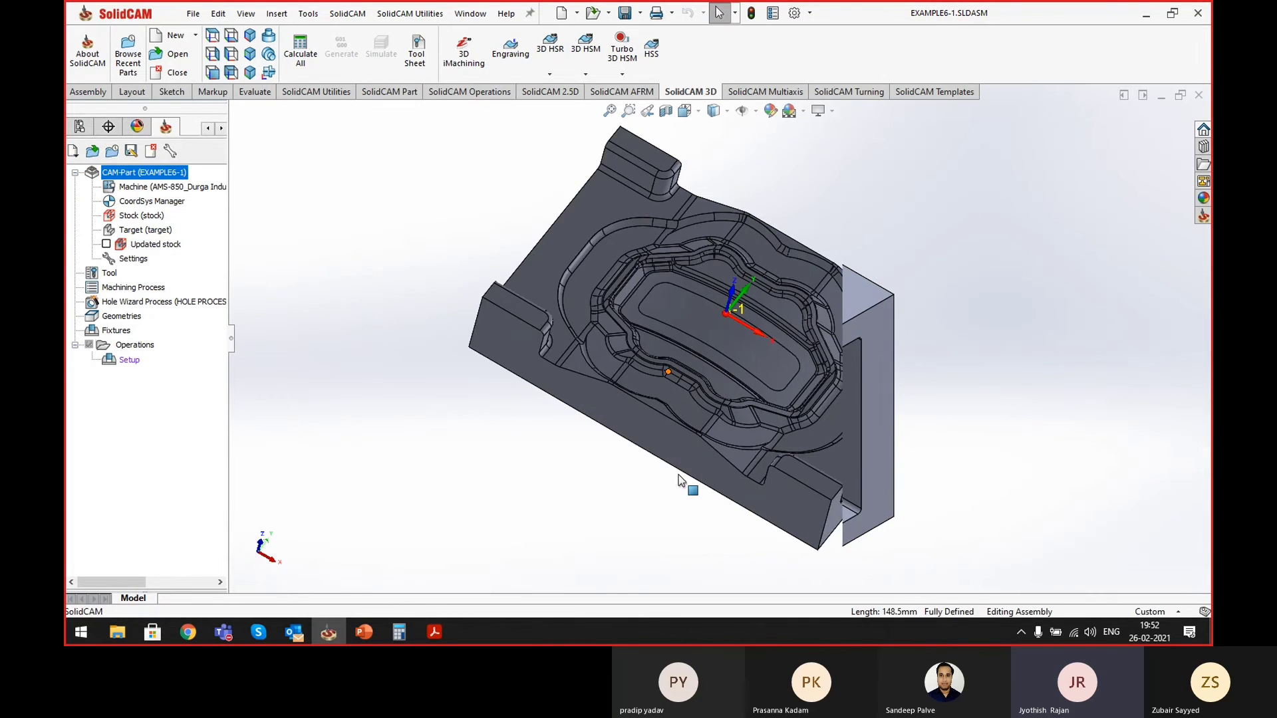
key(f)
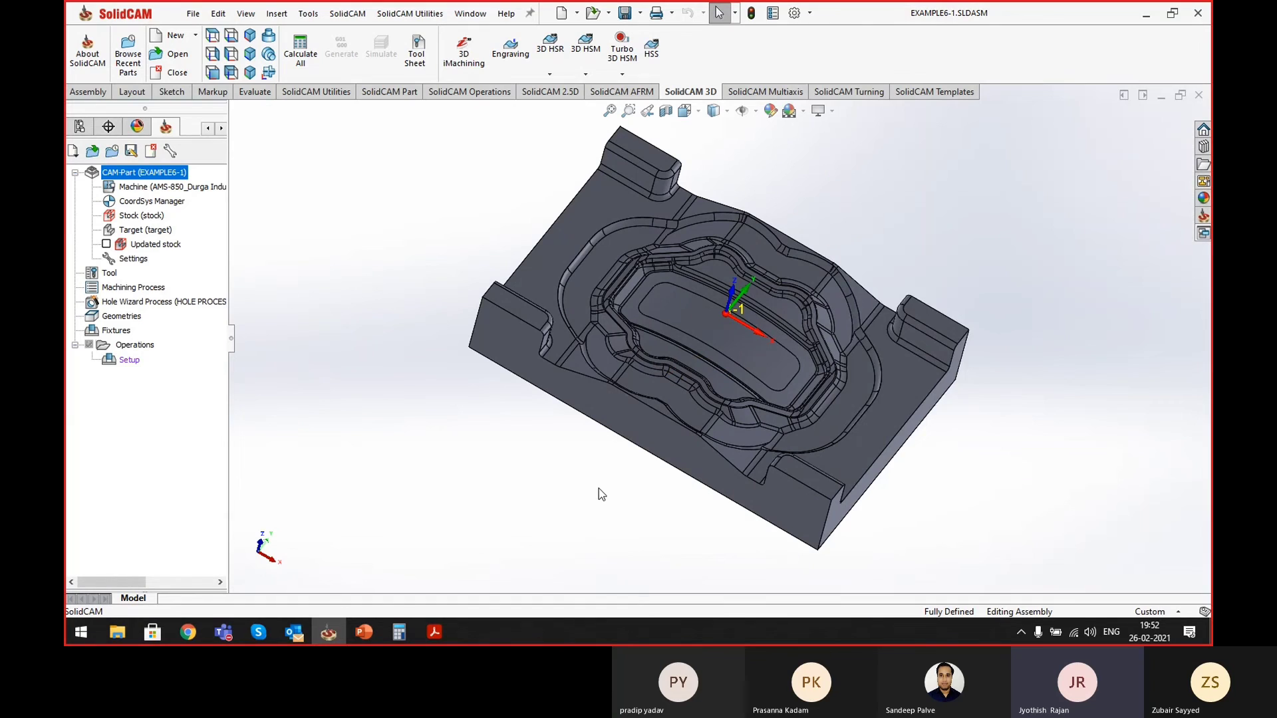
click(1204, 234)
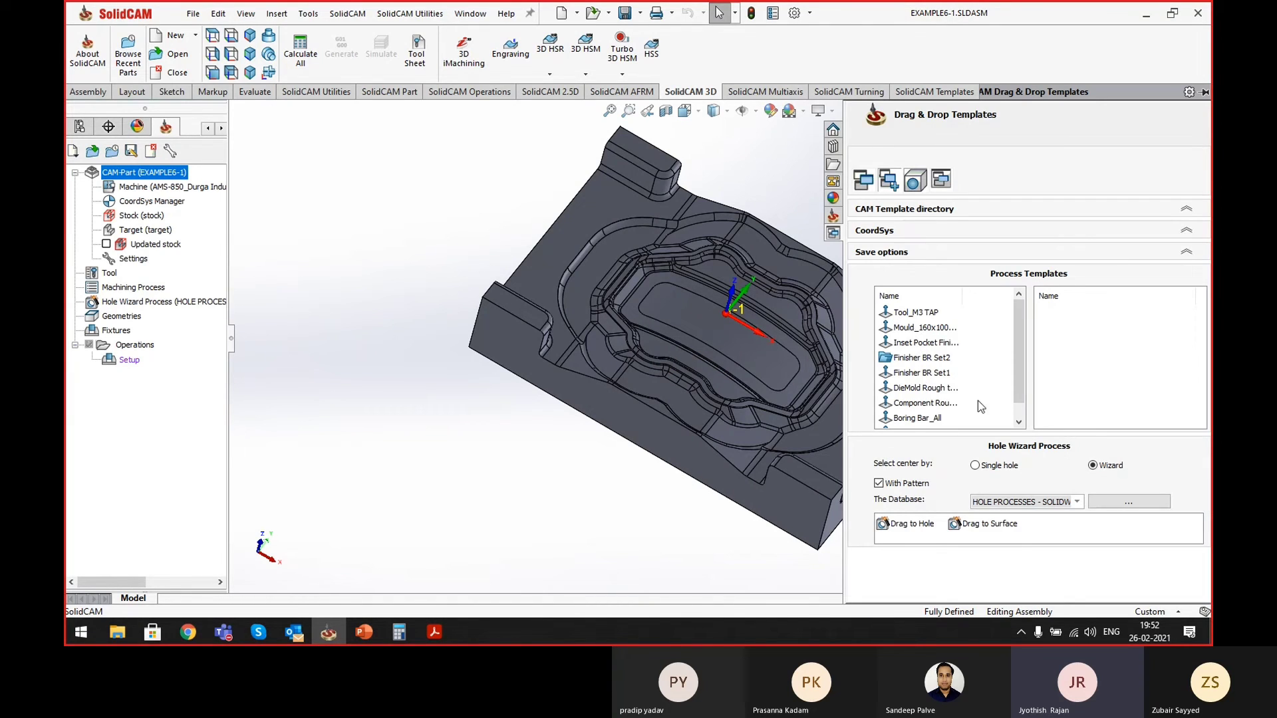
drag(1021, 379, 1019, 417)
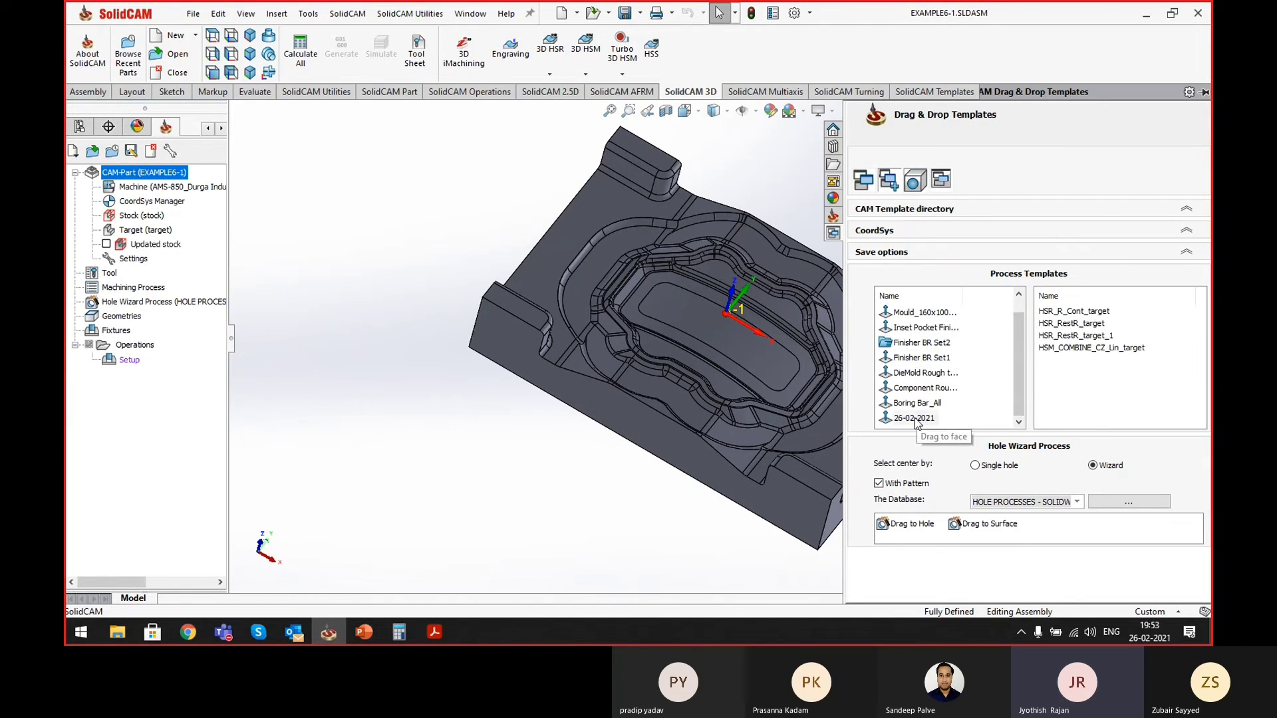
click(917, 421)
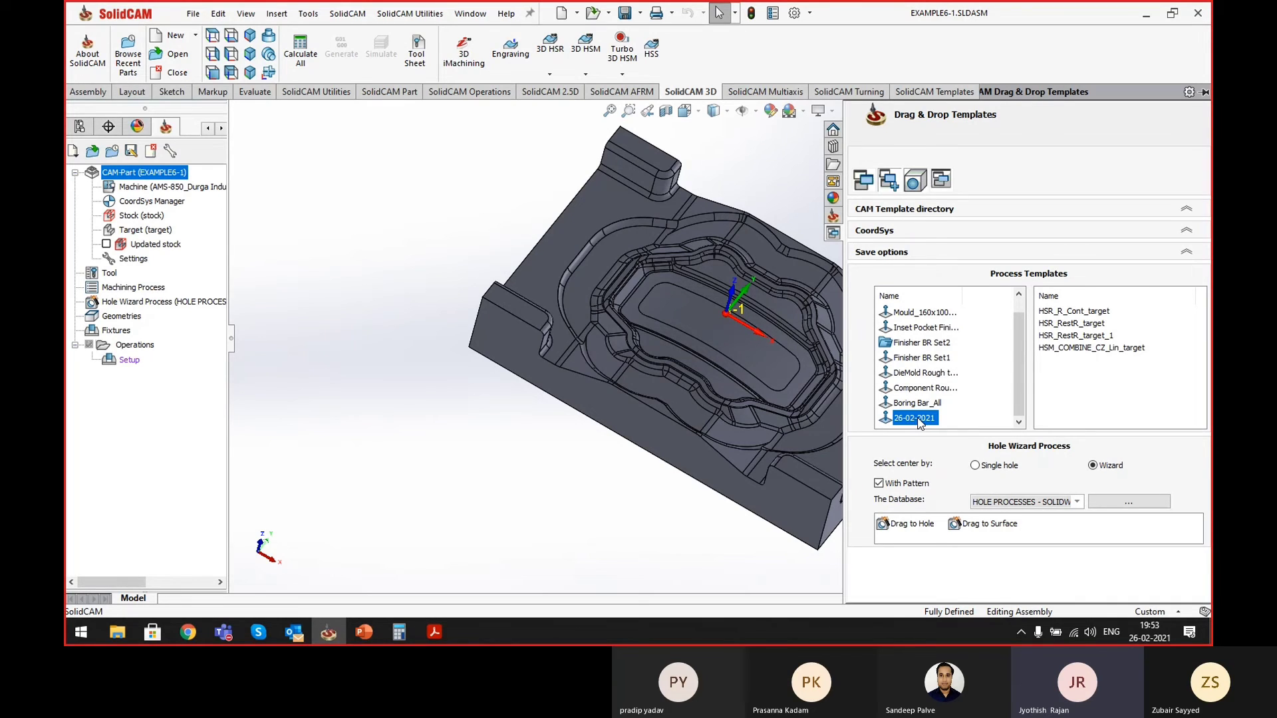
drag(919, 423, 160, 378)
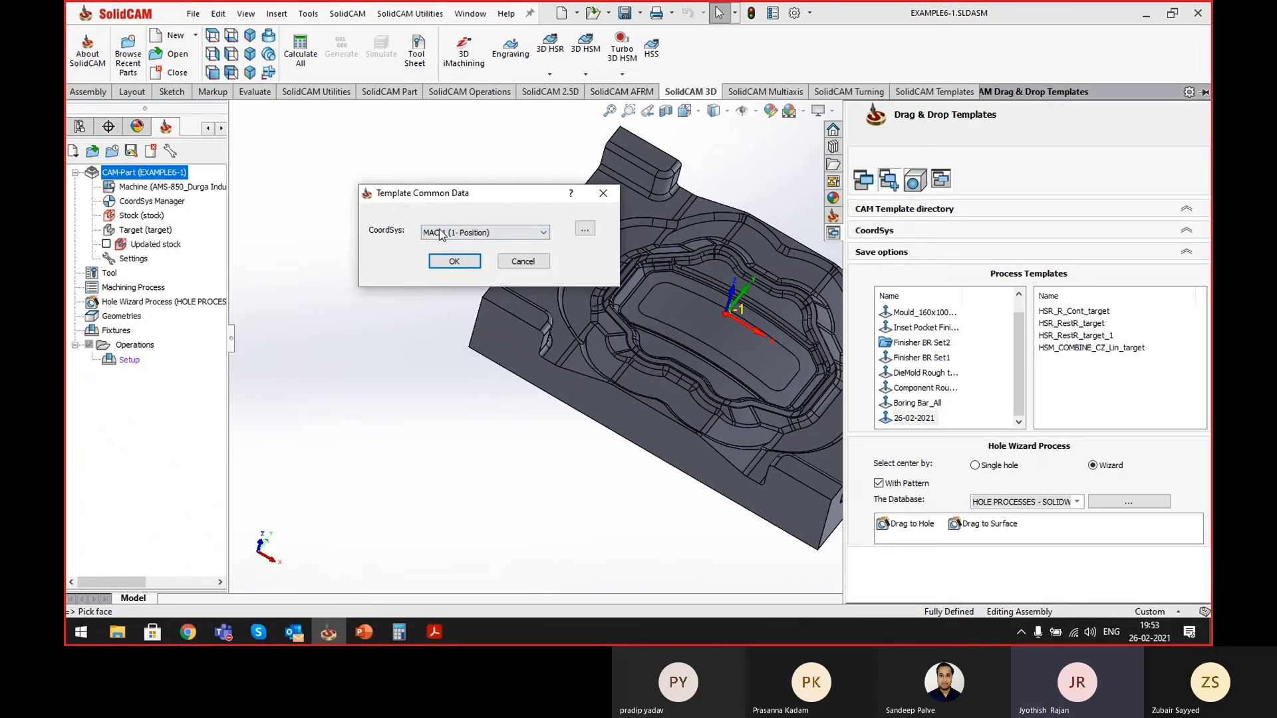
click(454, 260)
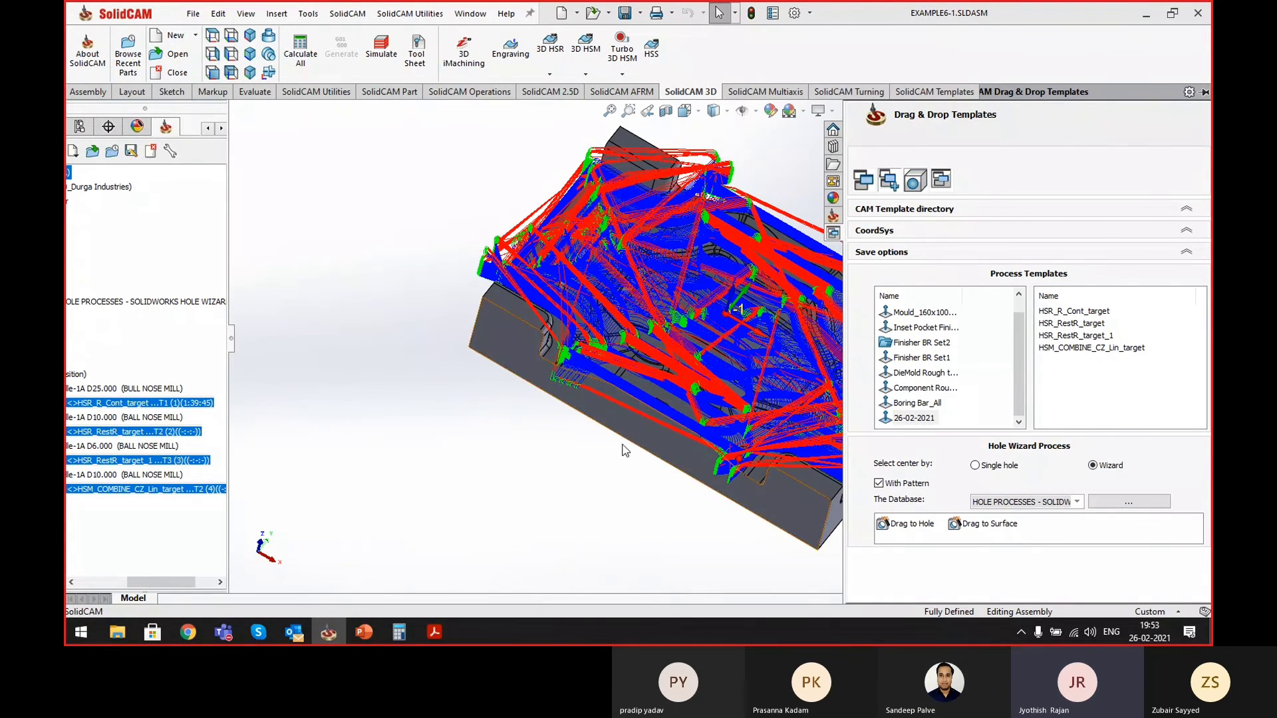
- Widen the CAM tree to show the added operations and hide the tool path display of all operations
drag(146, 583, 89, 580)
drag(231, 343, 282, 348)
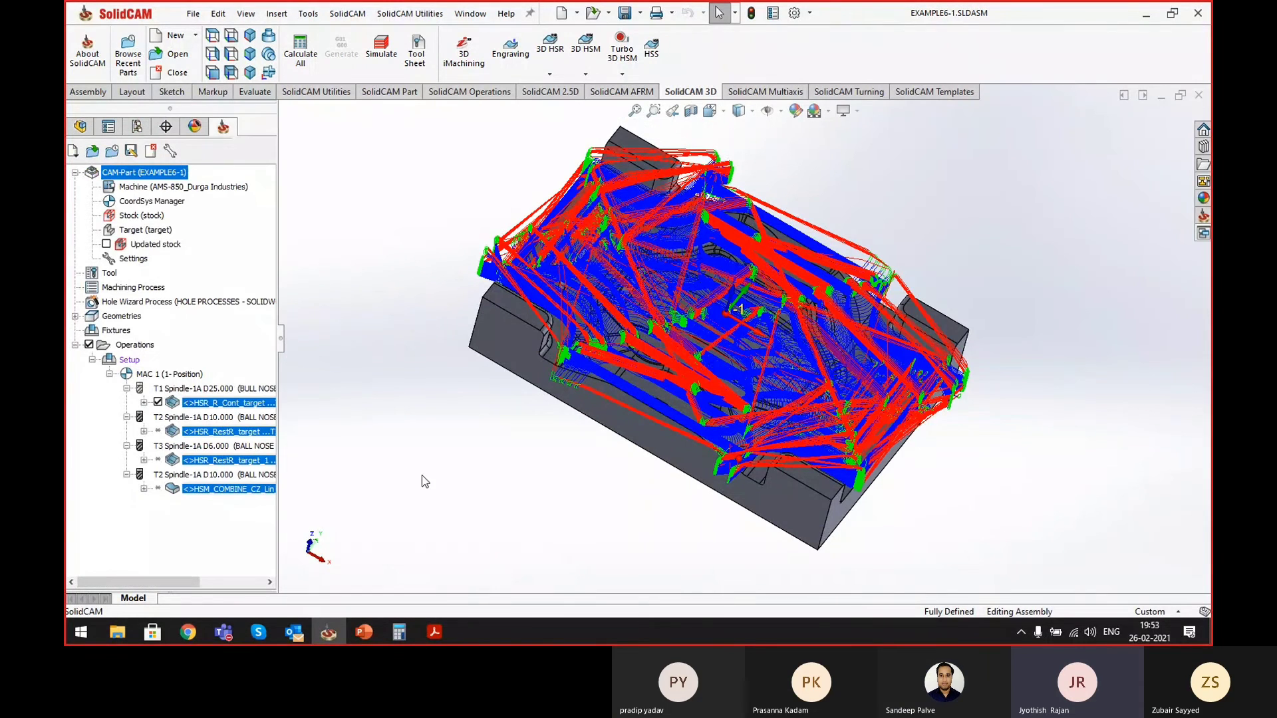
click(203, 434)
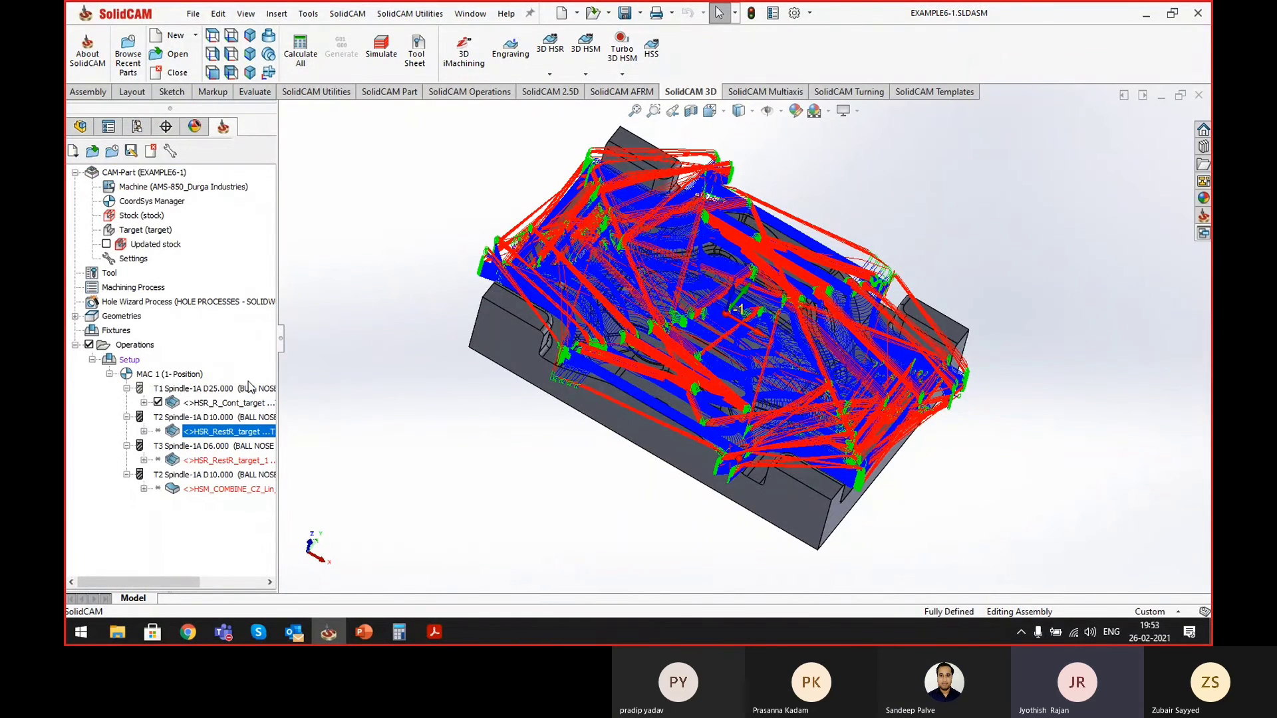
click(89, 345)
- In the updated stock settings, edit the SolidVerify tool facet tolerance, decouple rest material calculation from SolidVerify, and set its tolerance to 0.1
double_click(133, 259)
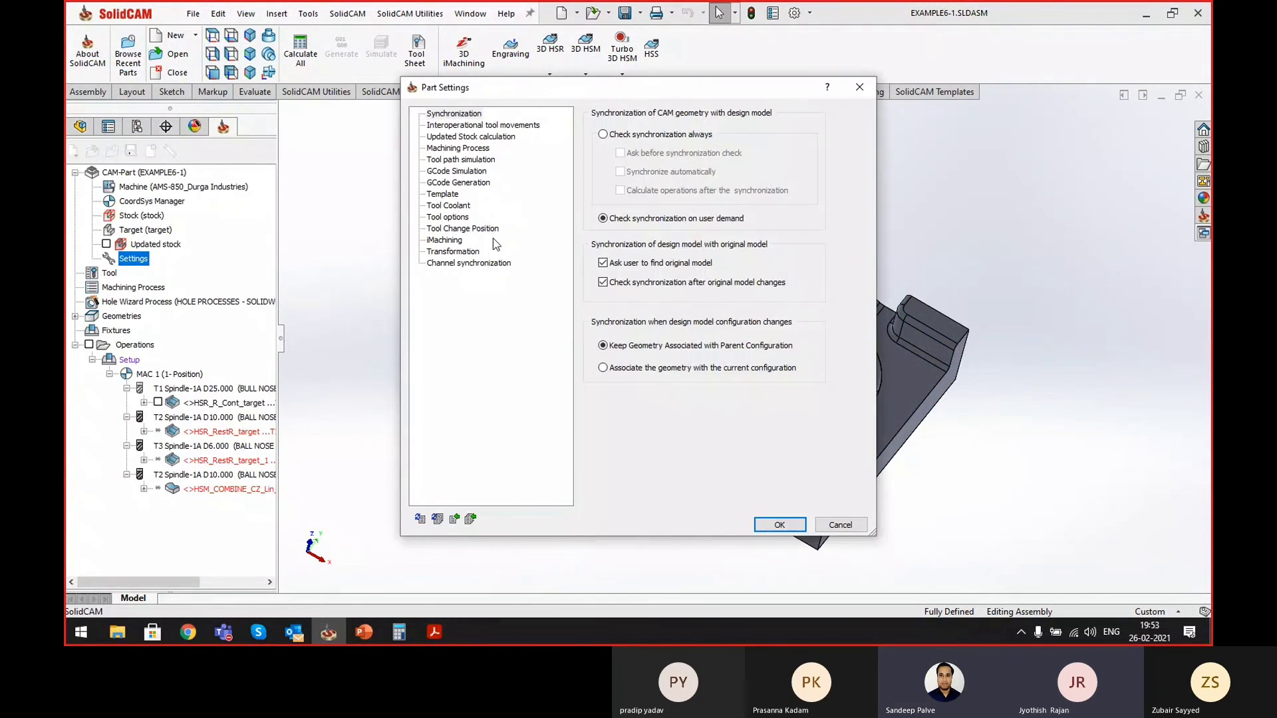
click(474, 137)
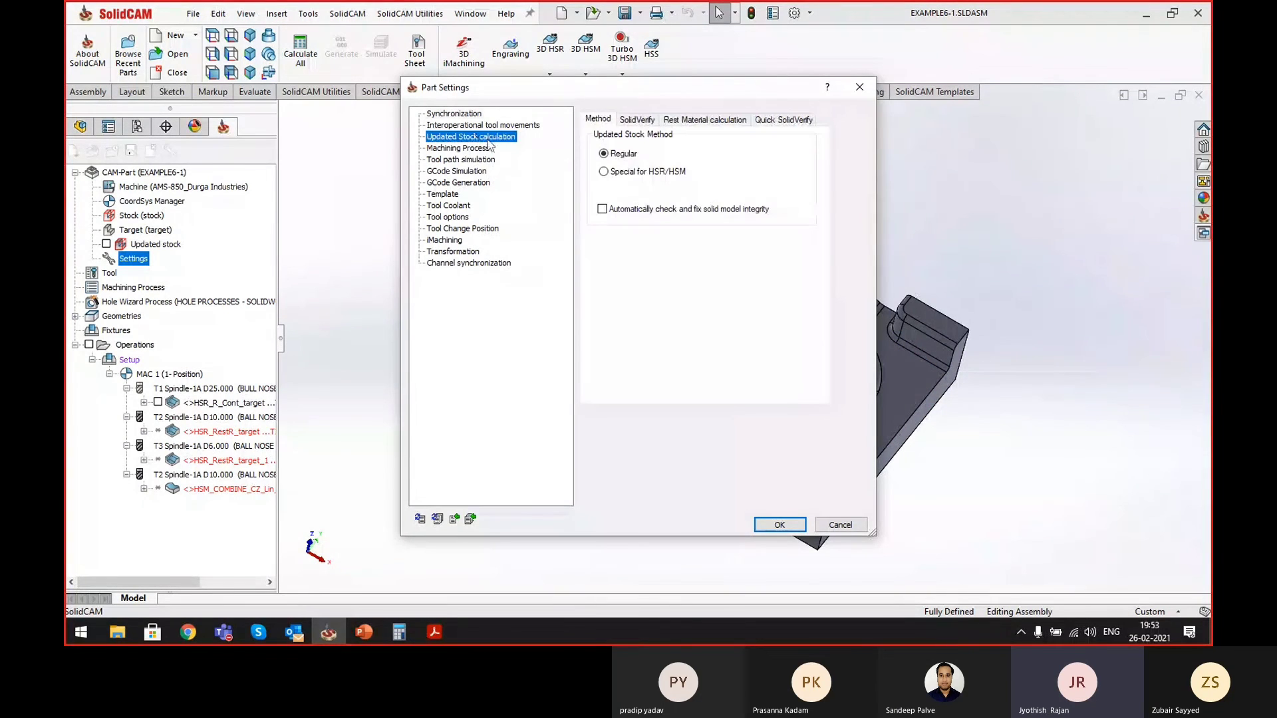
click(638, 120)
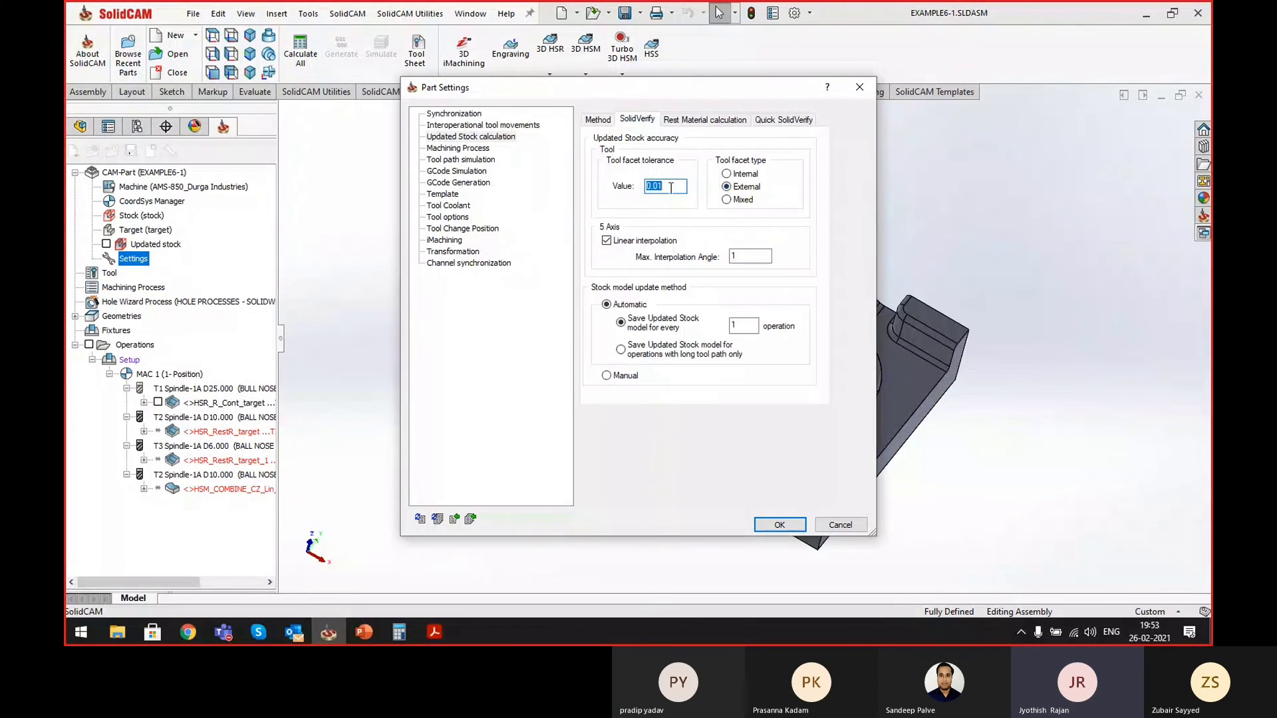
text(0)
click(706, 120)
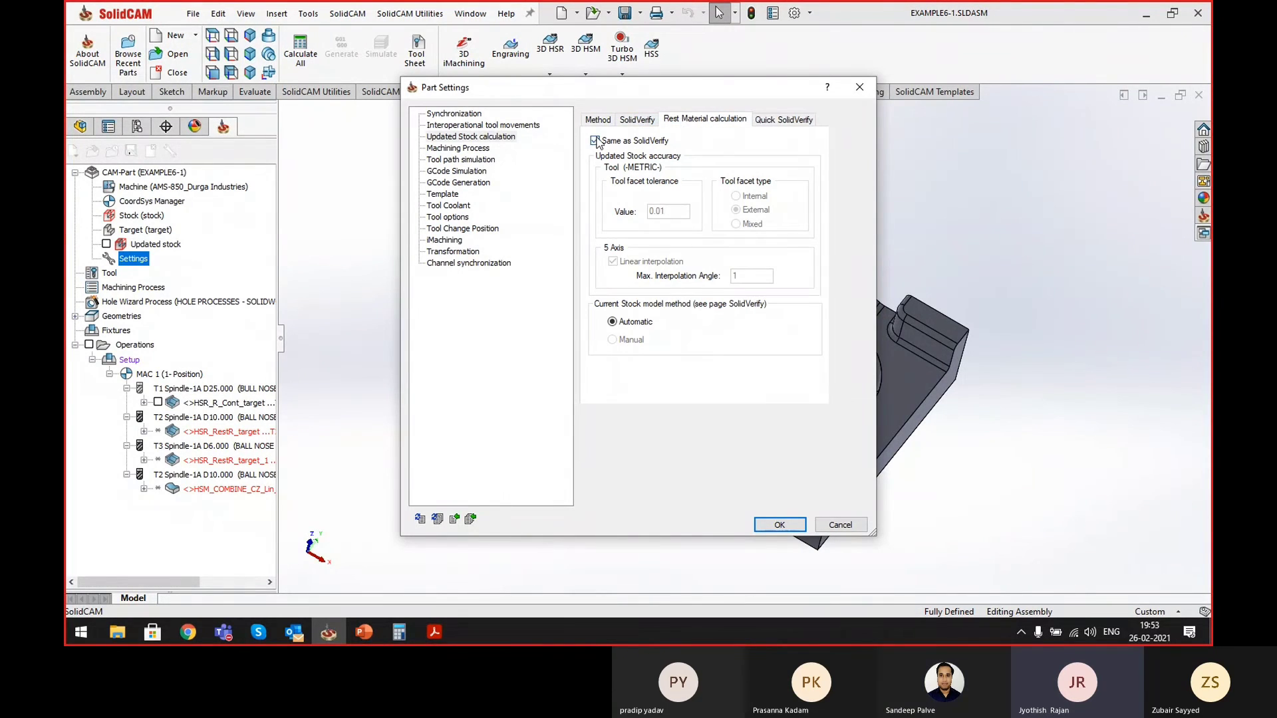
click(595, 141)
drag(687, 211, 614, 208)
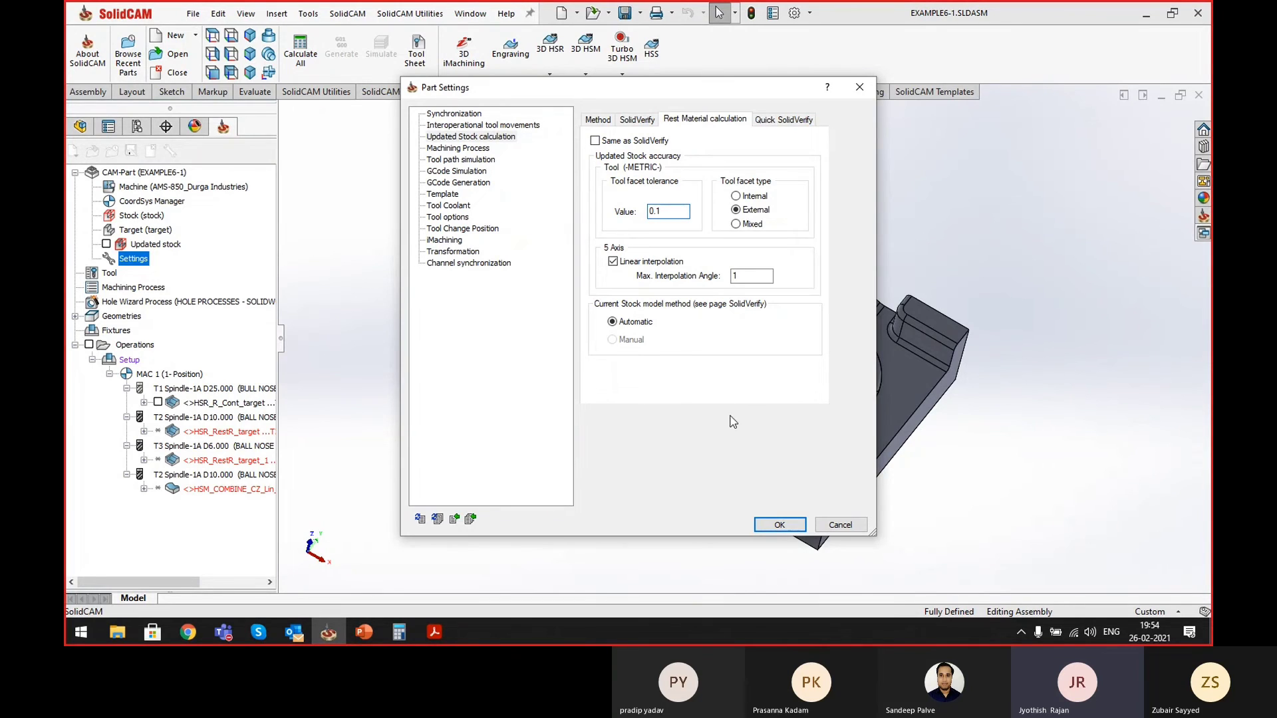
click(778, 525)
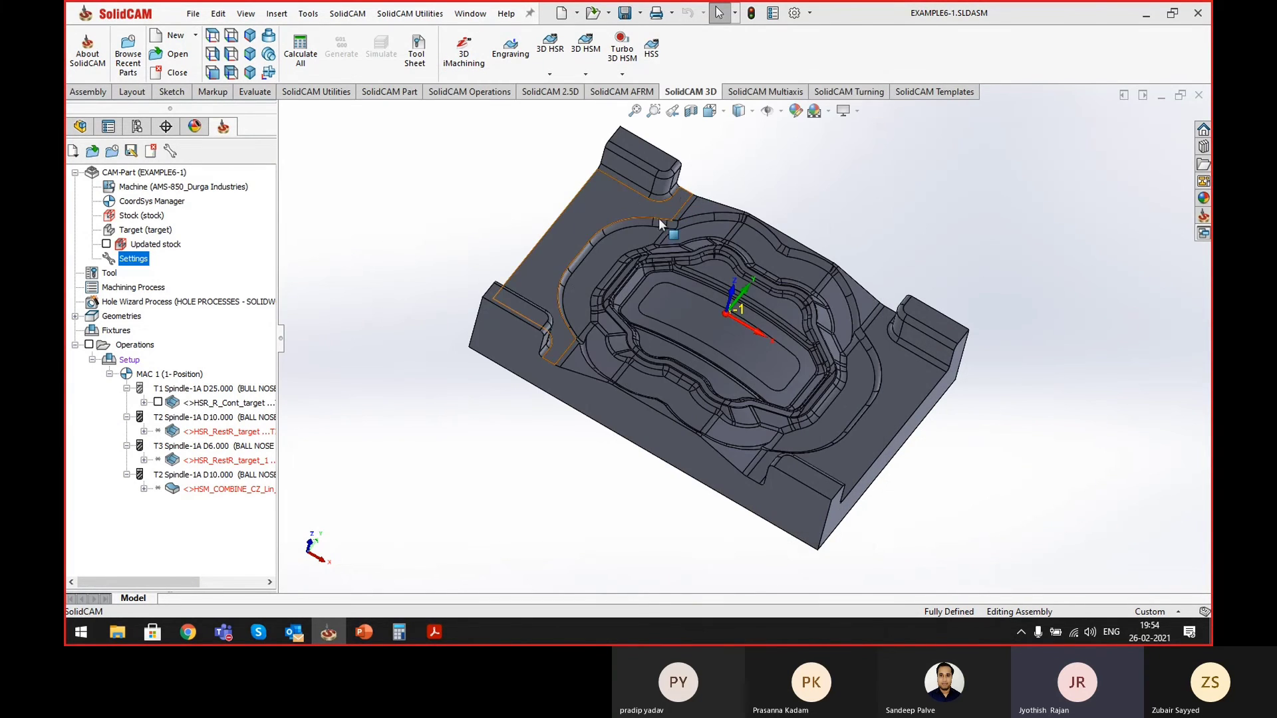
click(229, 431)
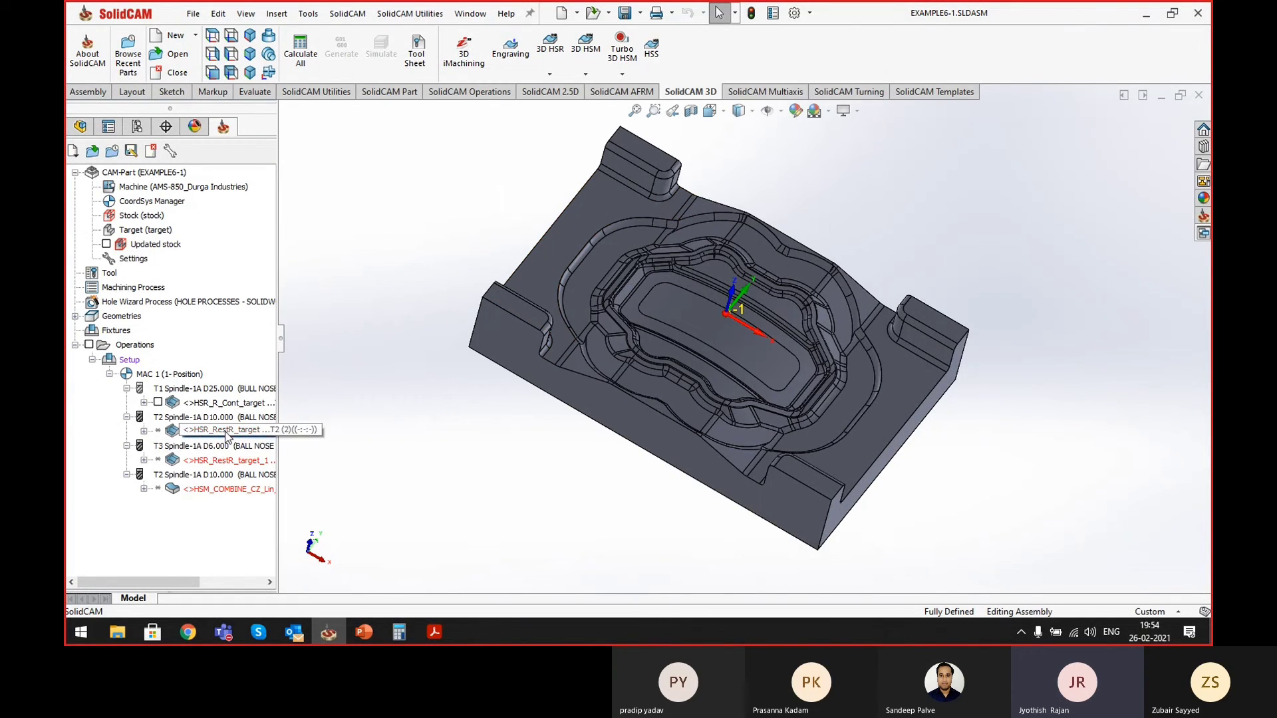
shift+click(239, 487)
right_click(238, 486)
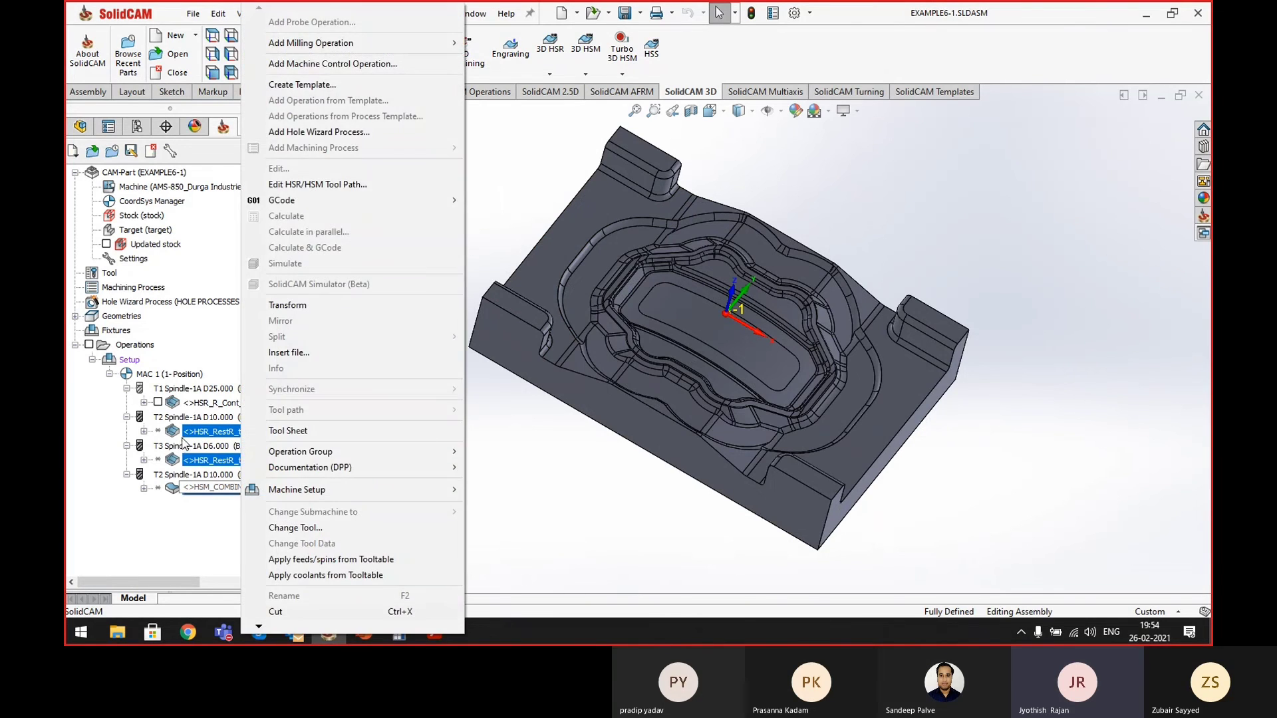
click(181, 436)
click(144, 430)
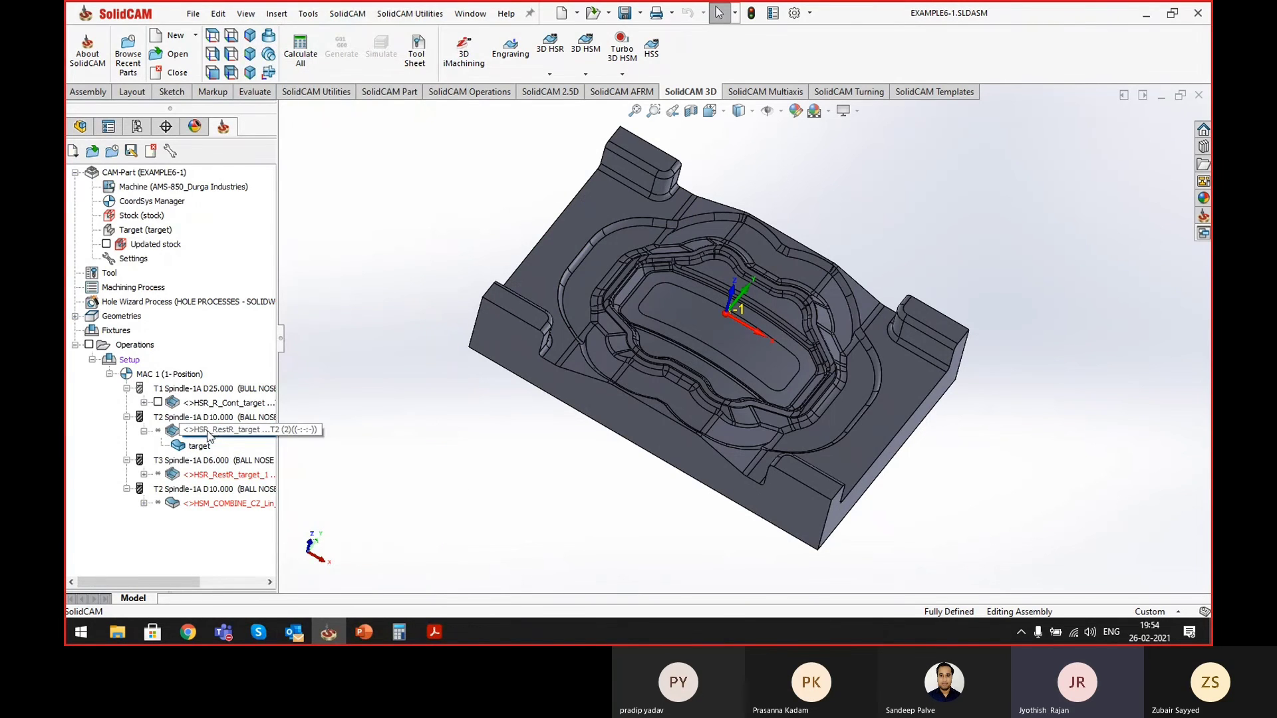
shift+click(222, 506)
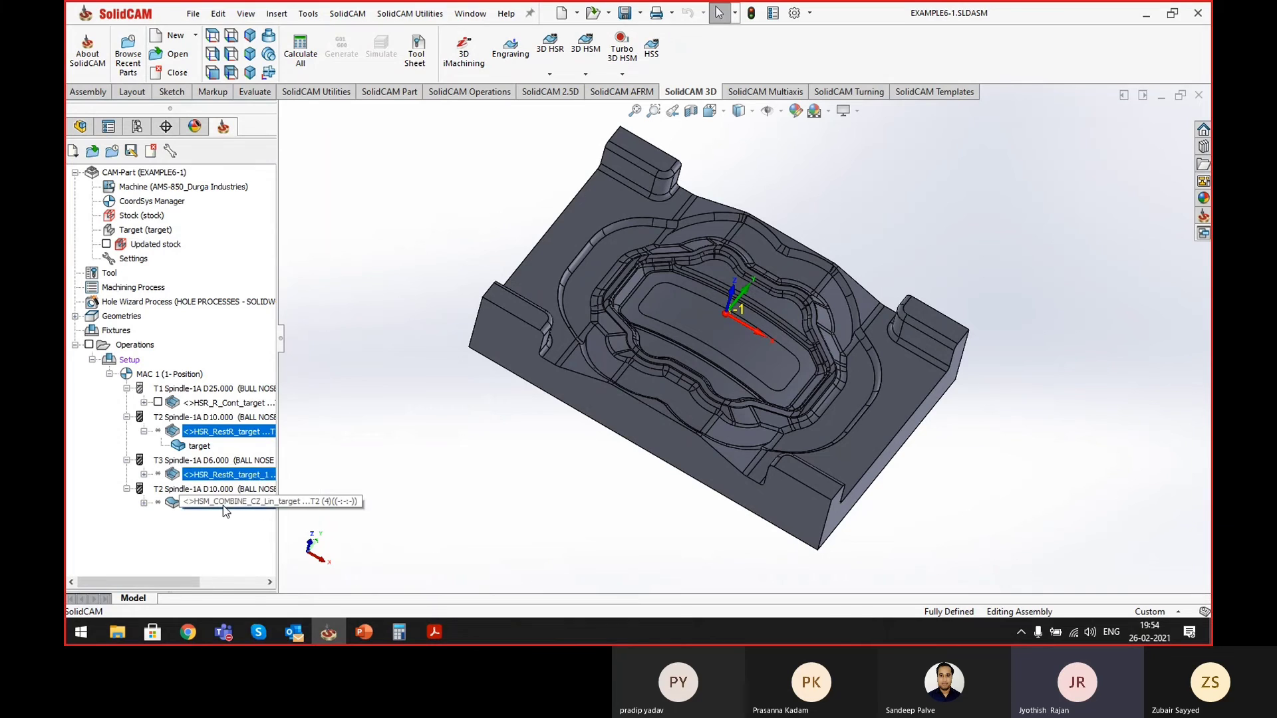
right_click(222, 505)
mouse_move(256, 629)
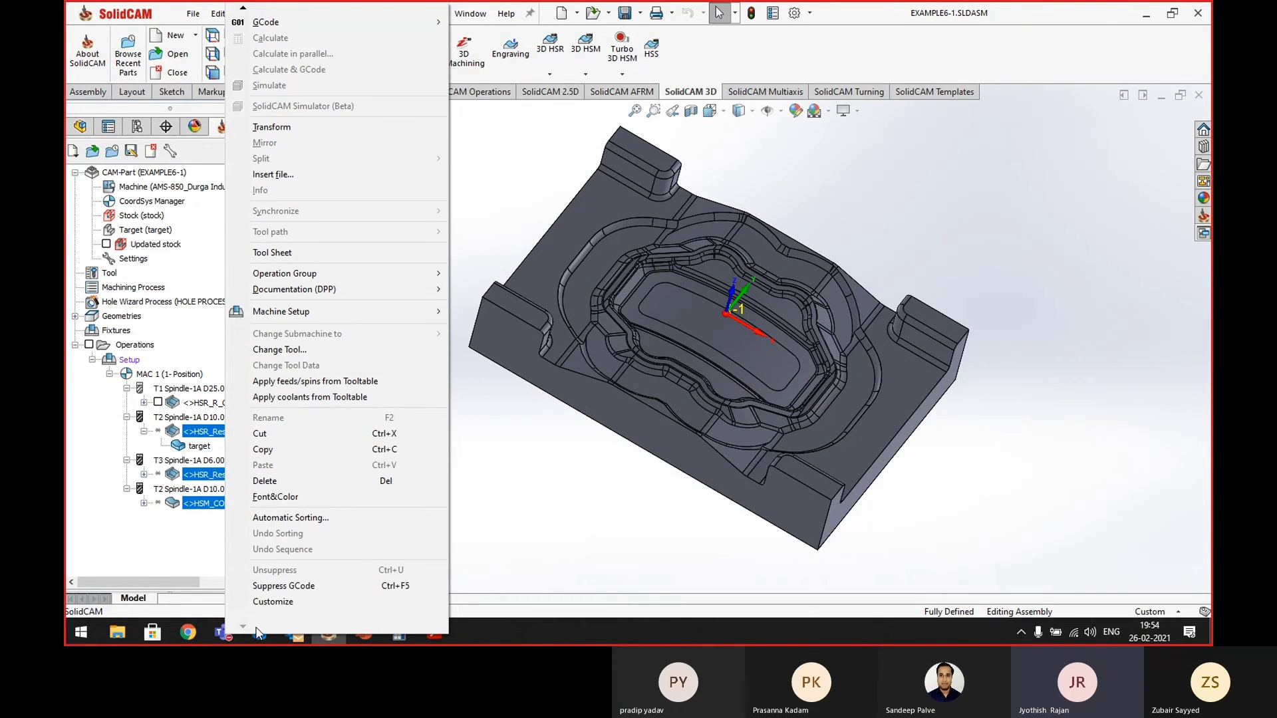
click(473, 550)
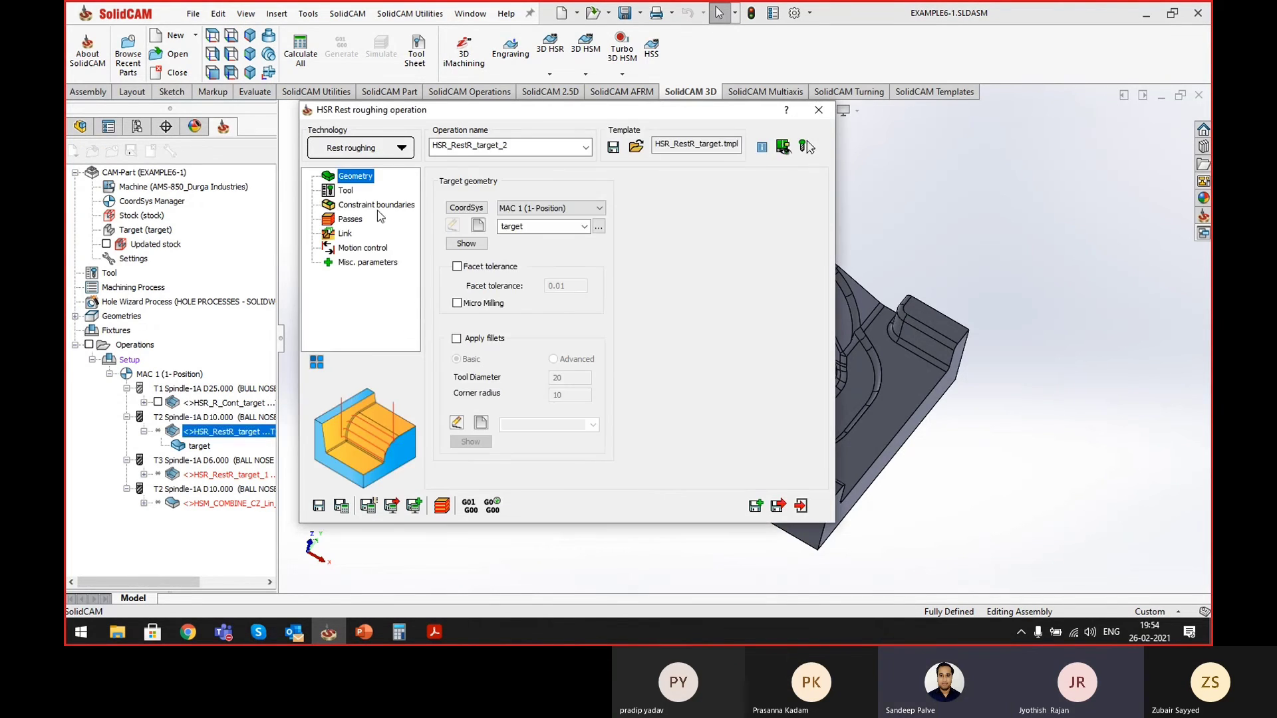
- Set the D10 HSR rest roughing operation's constraint boundary to created automatically and calculate it, accepting the depth below the CoordSys lower level
click(377, 205)
click(486, 198)
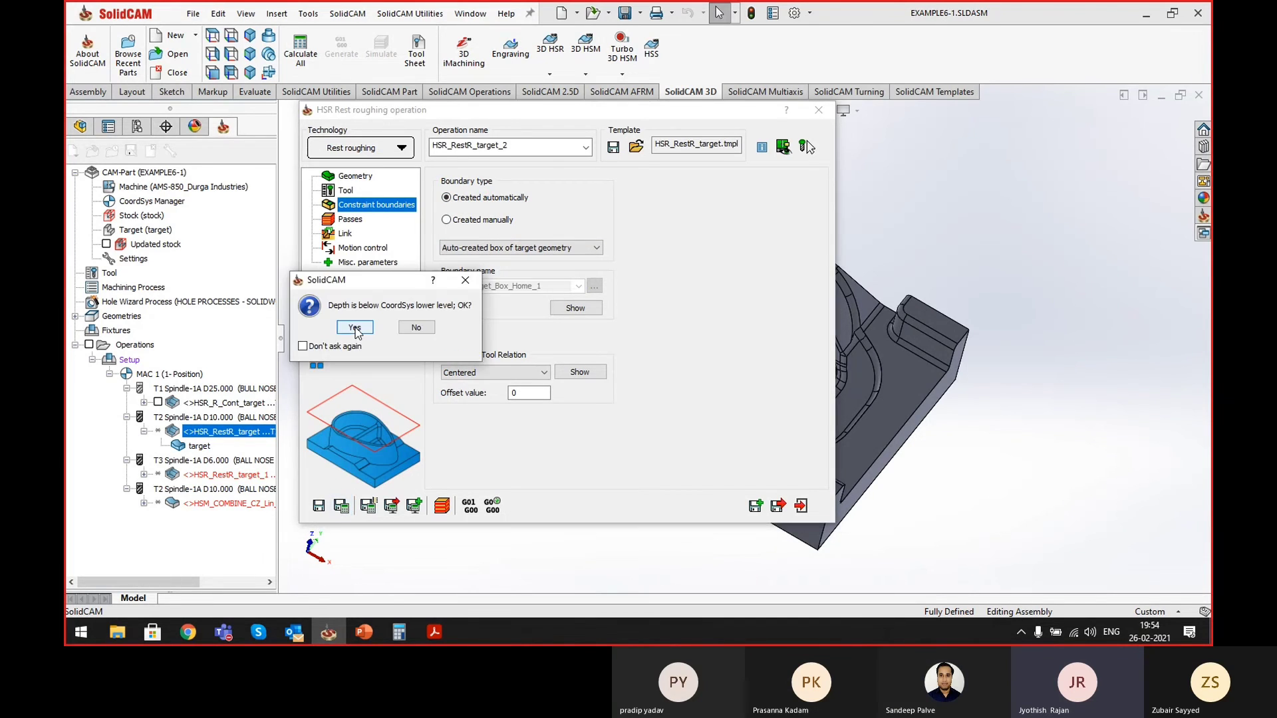
click(356, 327)
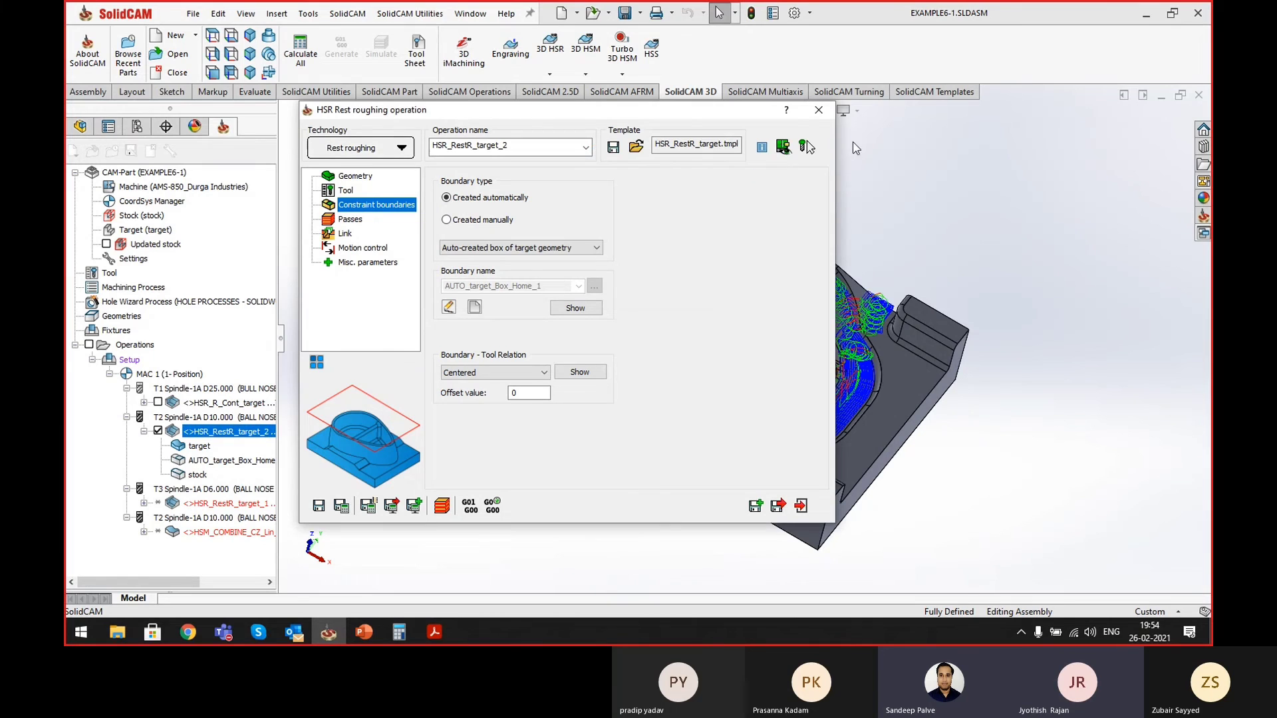
- Compare the tool paths of the D25 contour roughing and the D10 rest roughing on the model, then close the operation and hide them
double_click(681, 113)
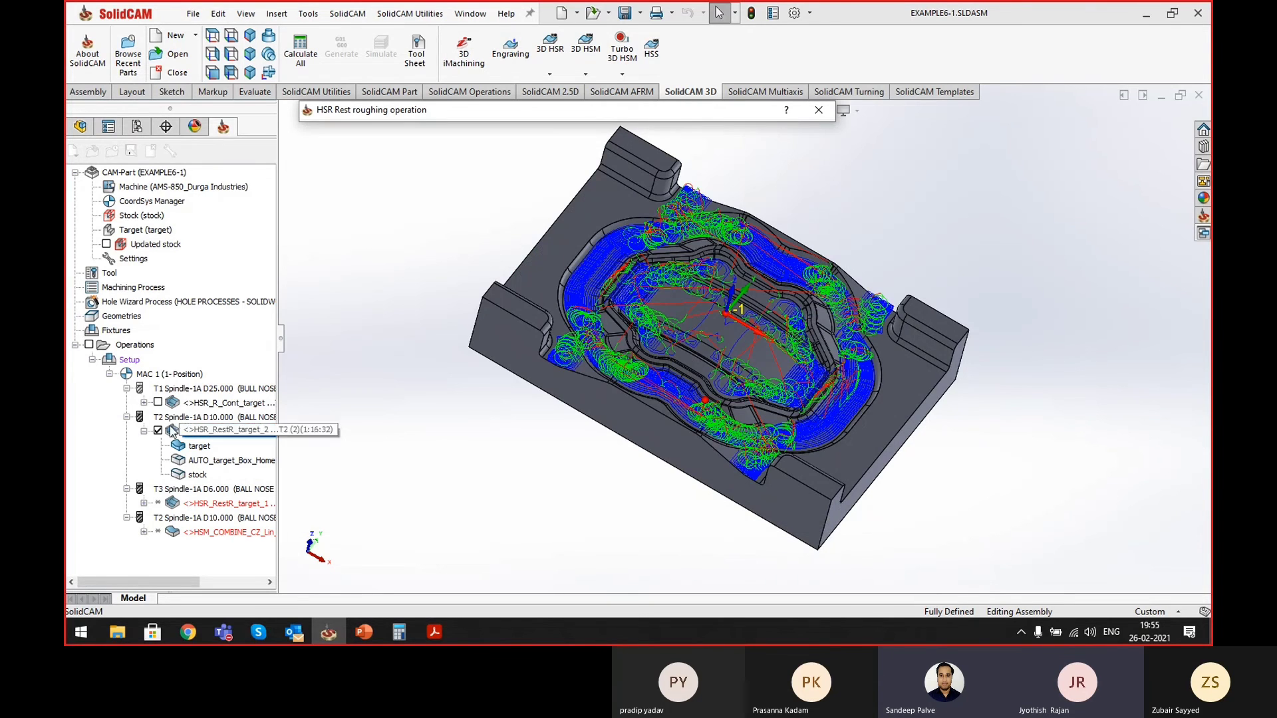
click(159, 402)
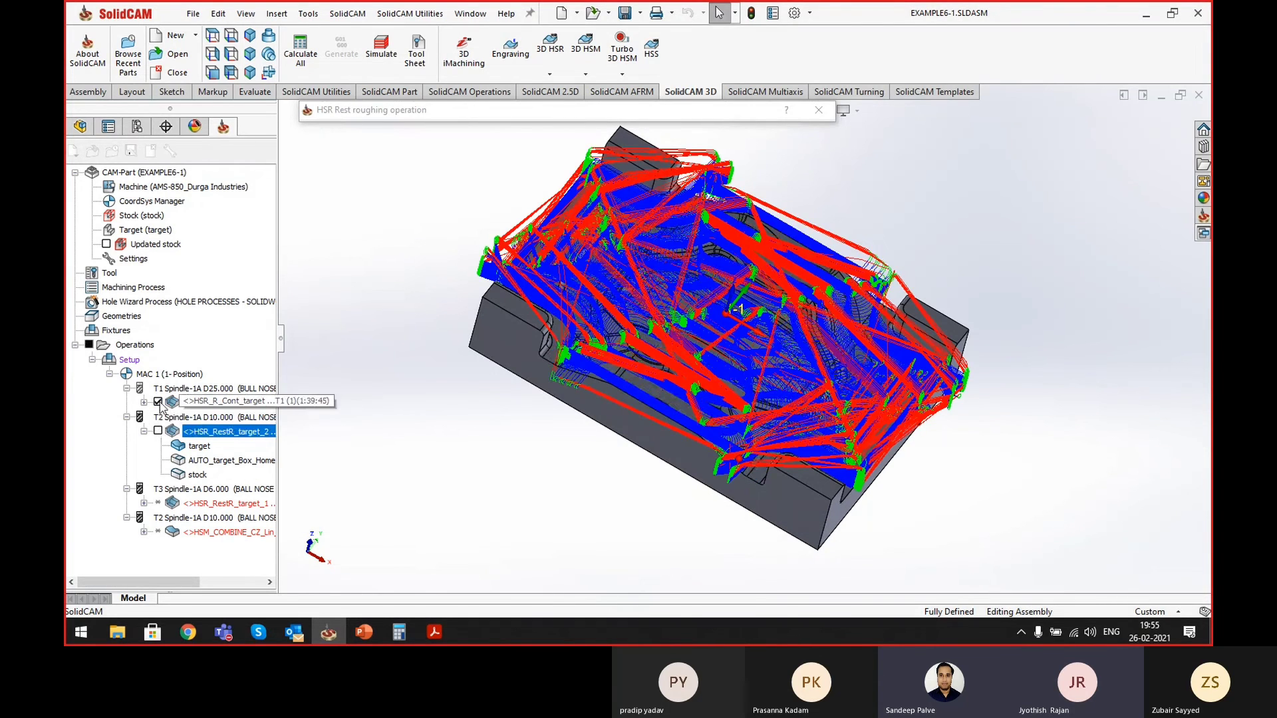
click(159, 402)
click(159, 402)
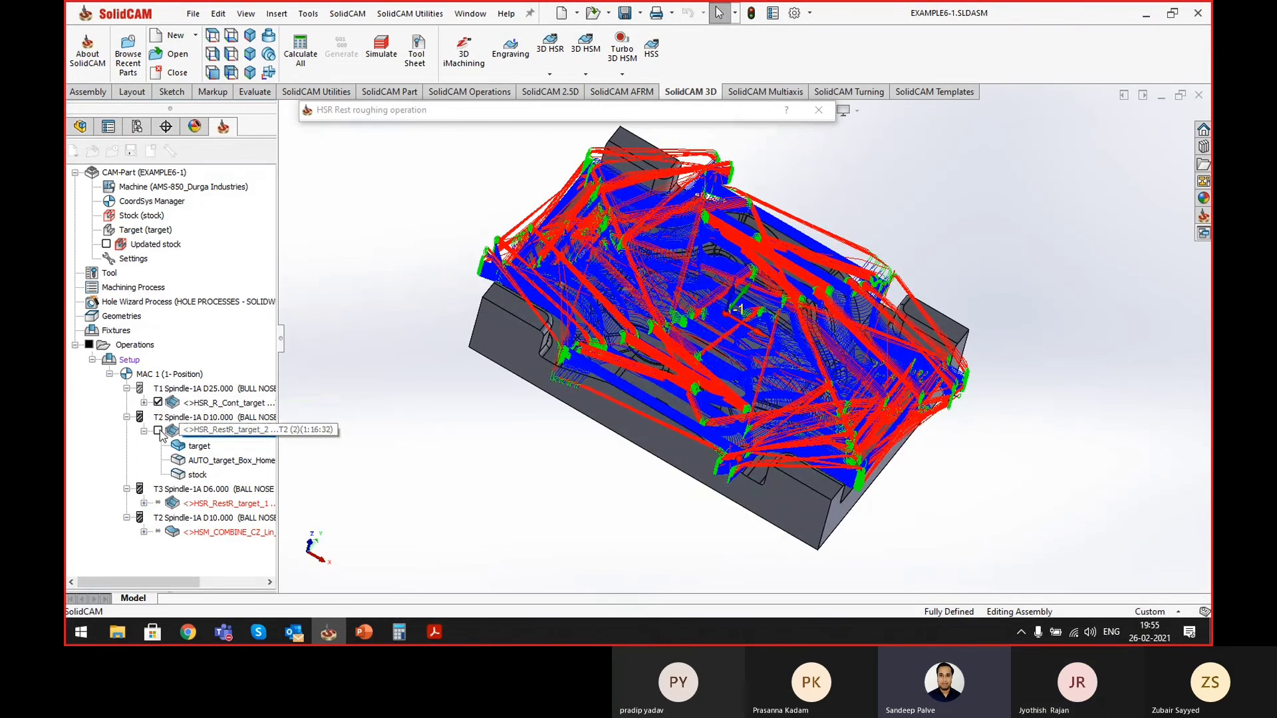
click(159, 403)
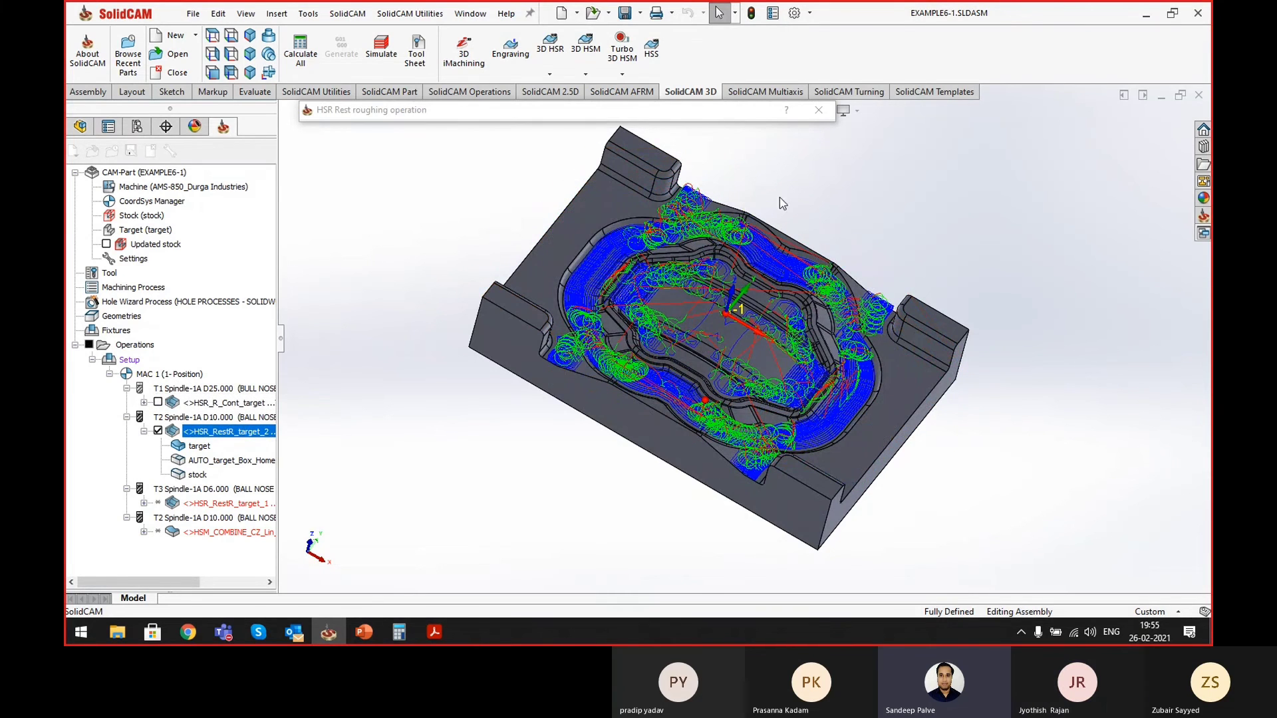
click(823, 113)
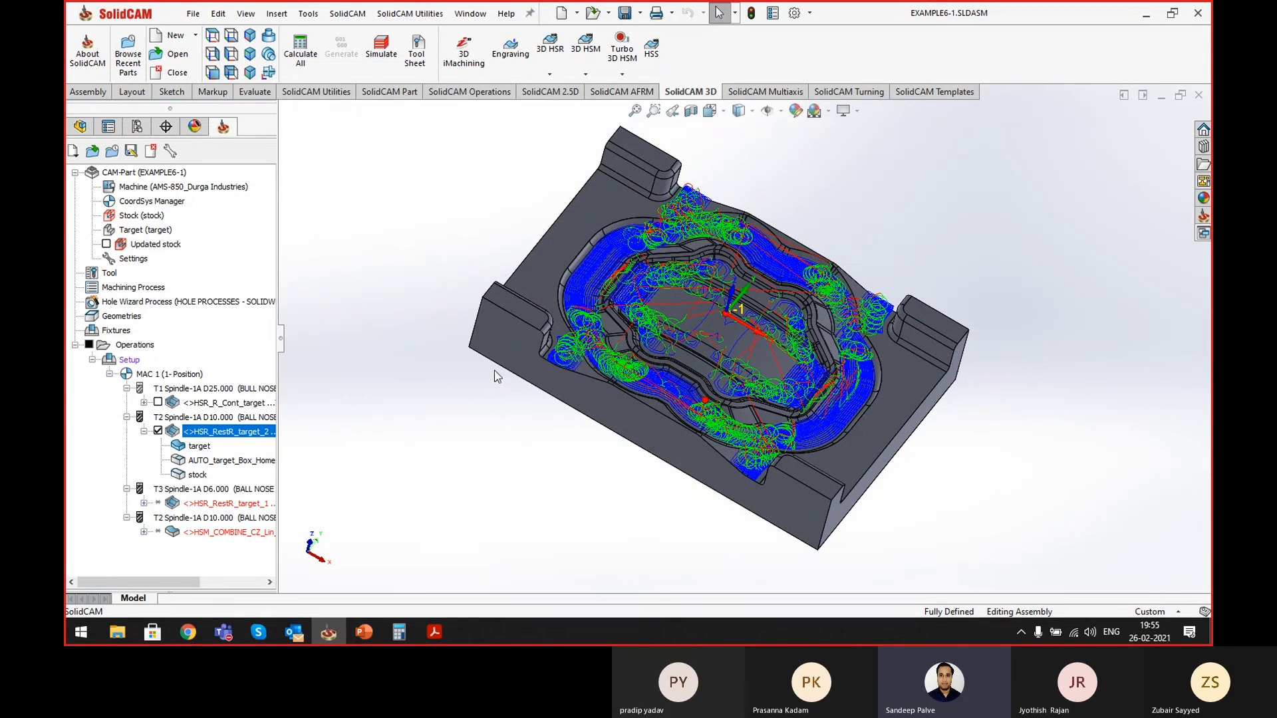
click(159, 431)
- Set the D6 HSR rest roughing operation's constraint boundary to created automatically, calculate it, then close it and hide its tool path
double_click(231, 503)
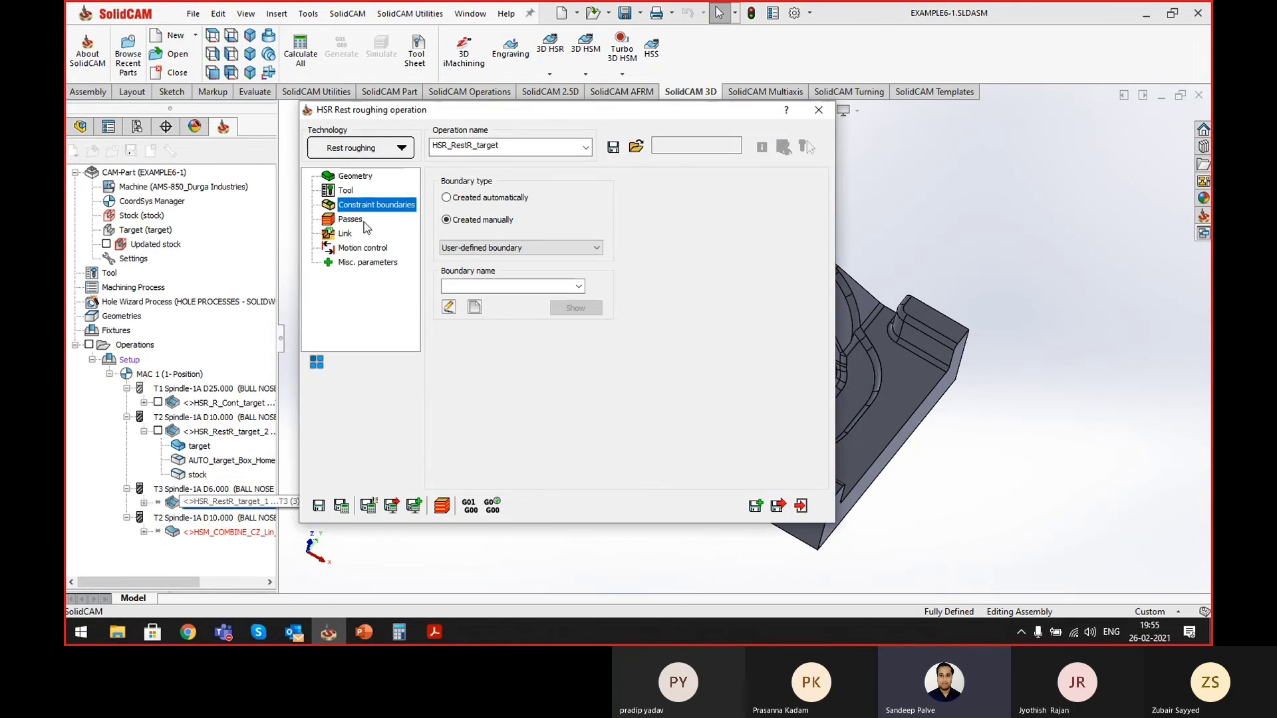
click(457, 198)
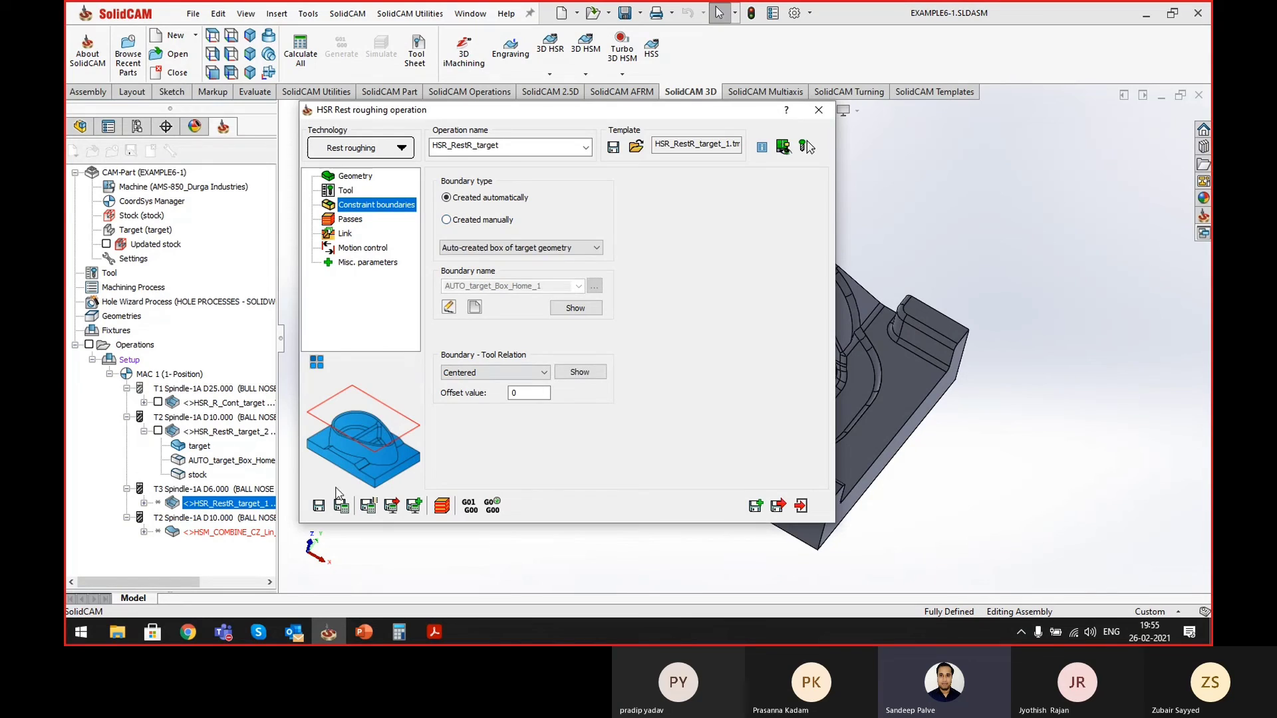
click(342, 507)
click(354, 325)
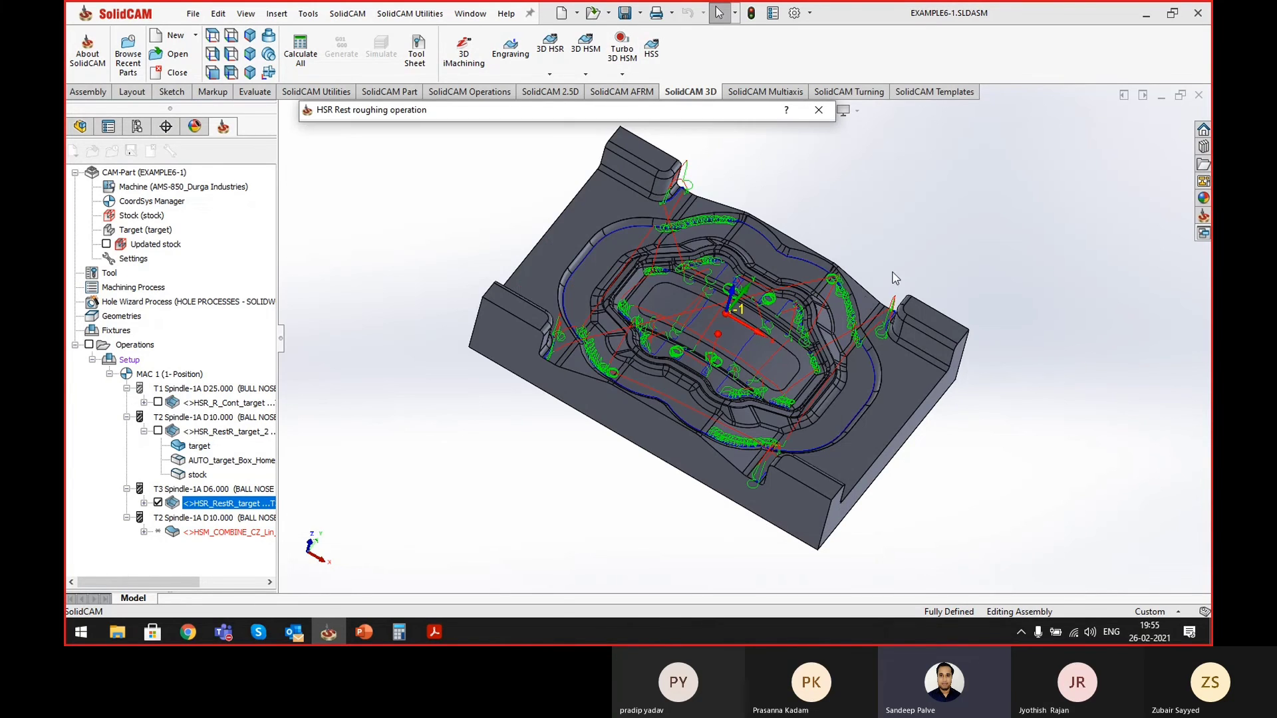
click(819, 110)
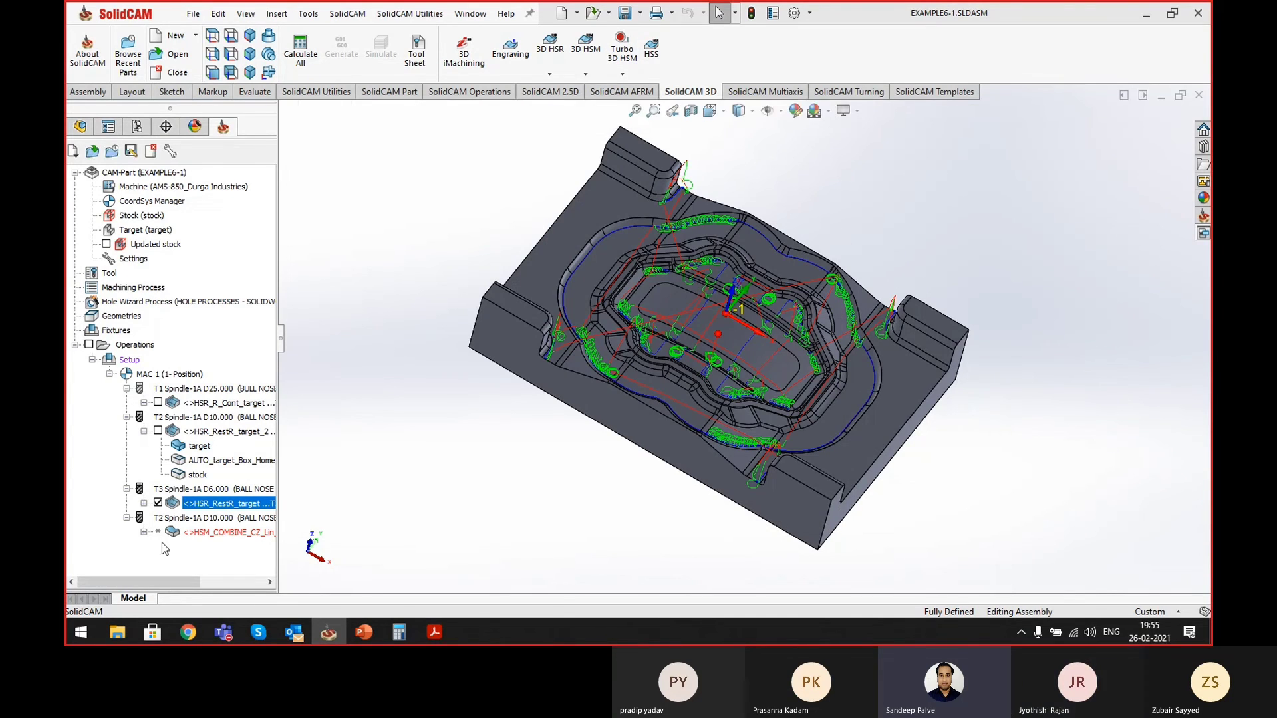
click(158, 503)
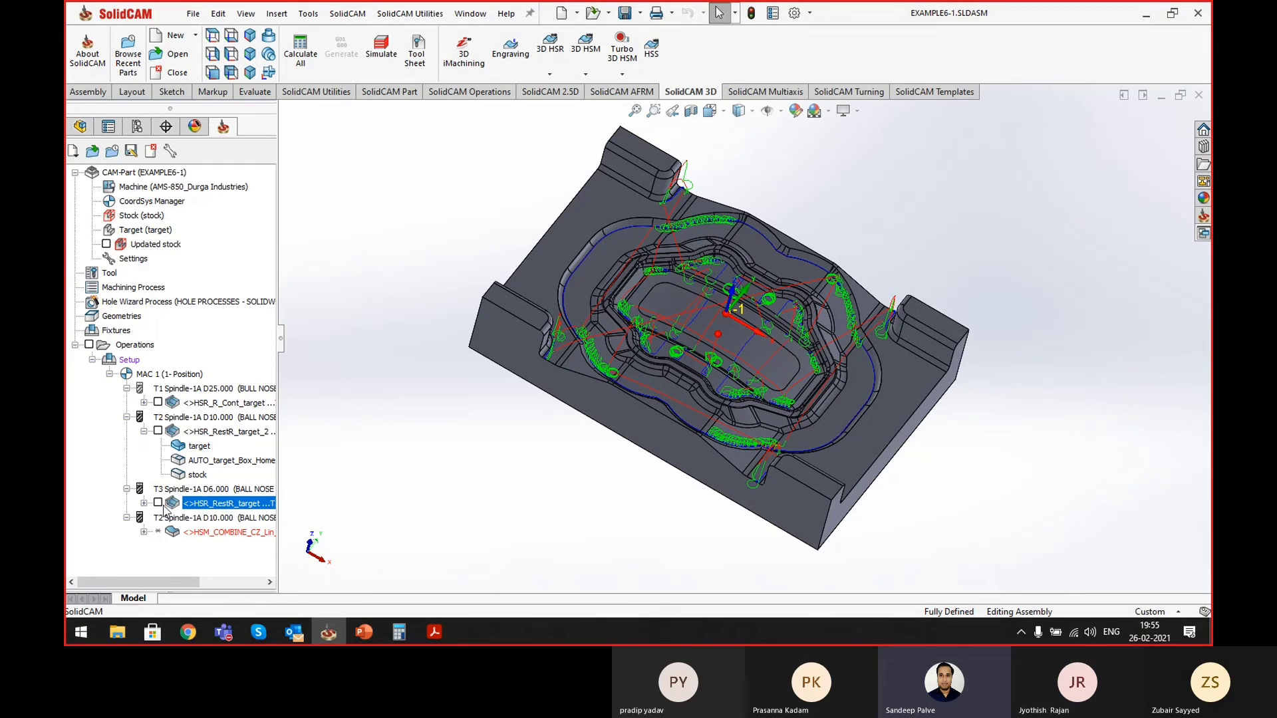
- Open the HSM Combine Constant Z with Linear operation and start a new geometry for its manually created, user-defined boundary
double_click(225, 535)
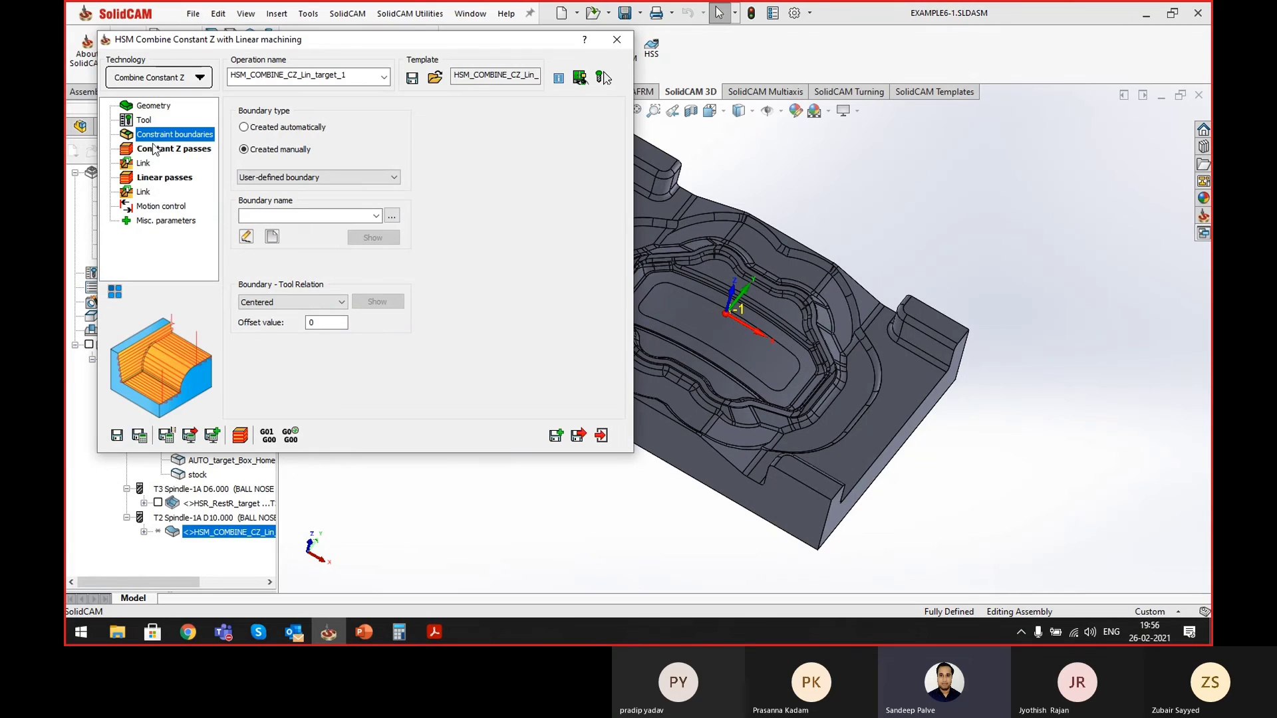
click(272, 236)
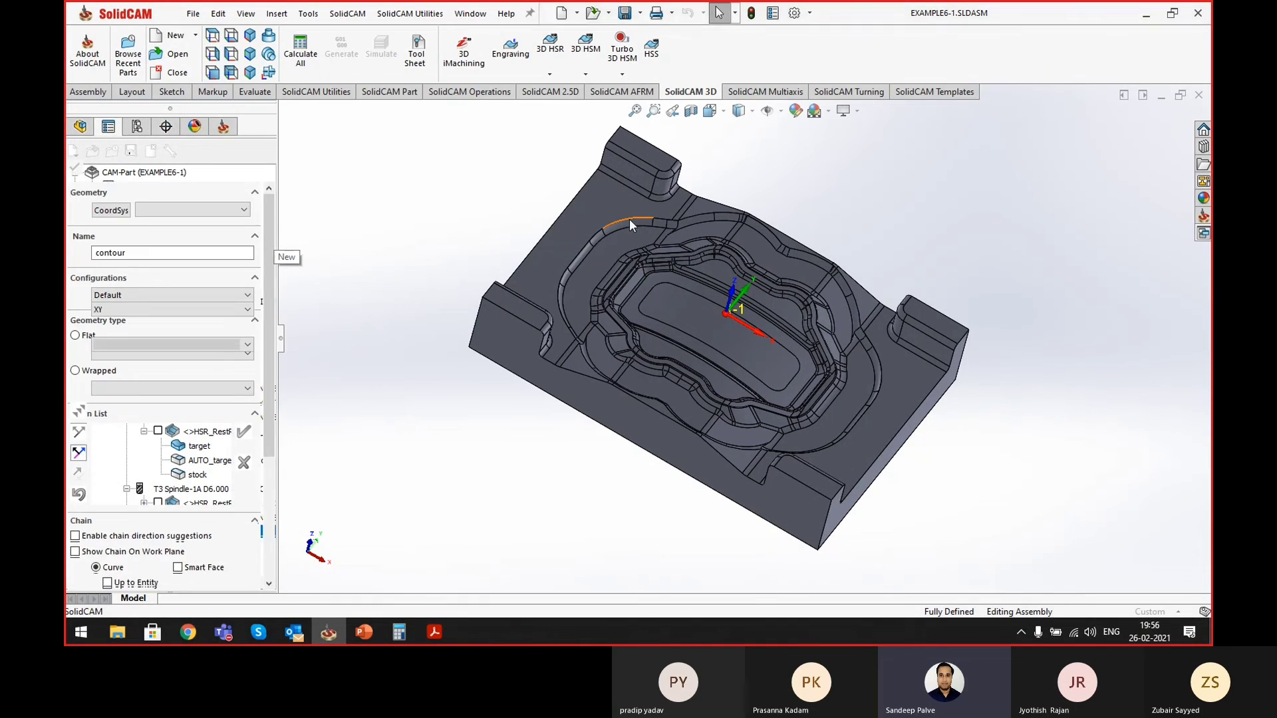
click(630, 218)
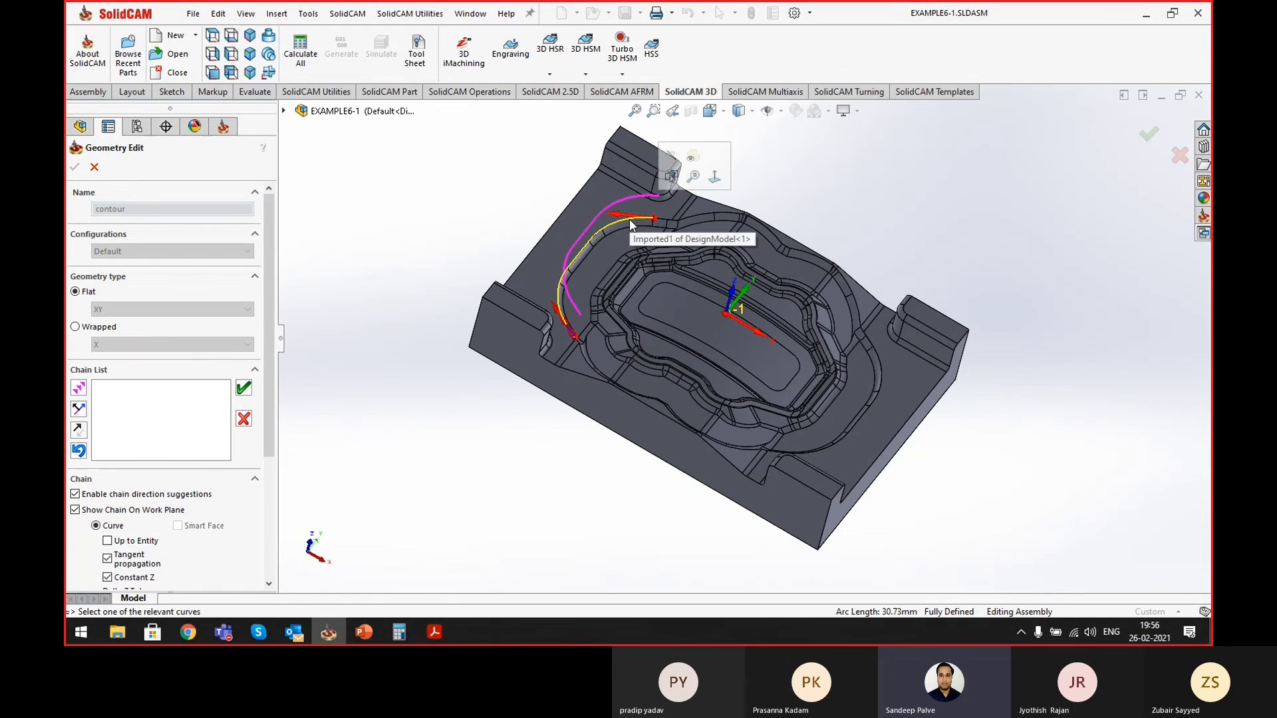
click(80, 386)
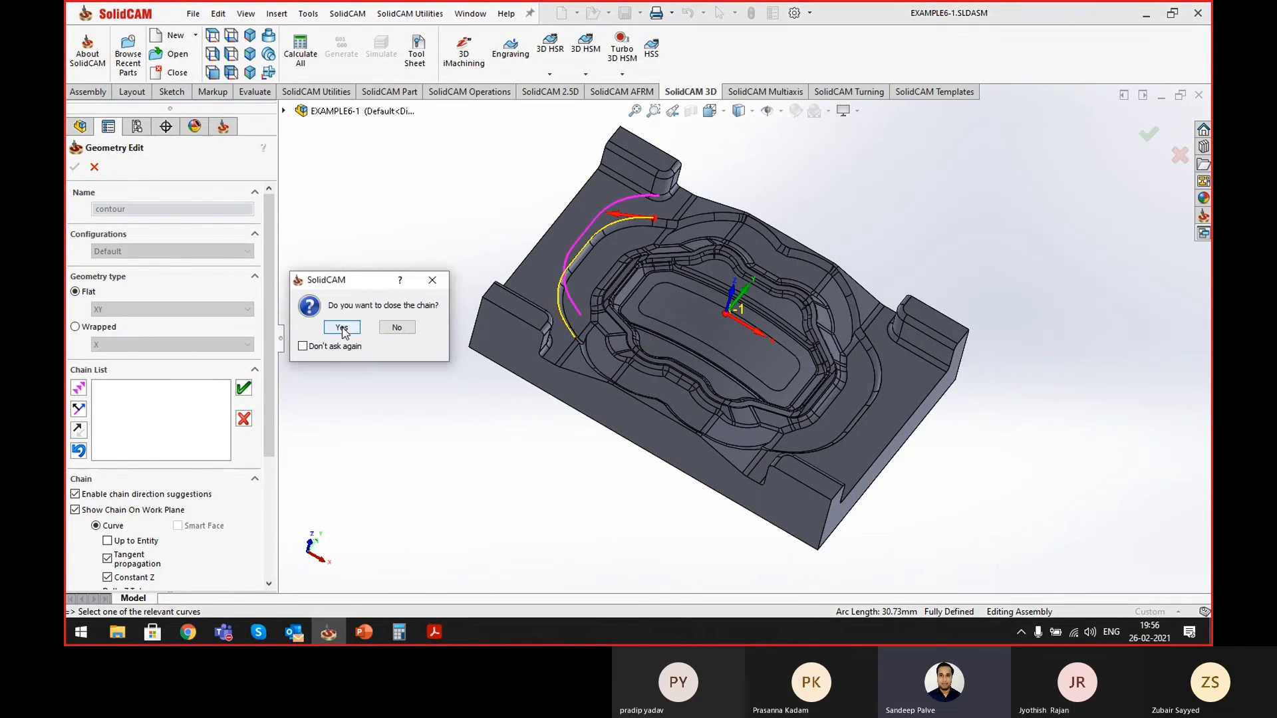
click(398, 328)
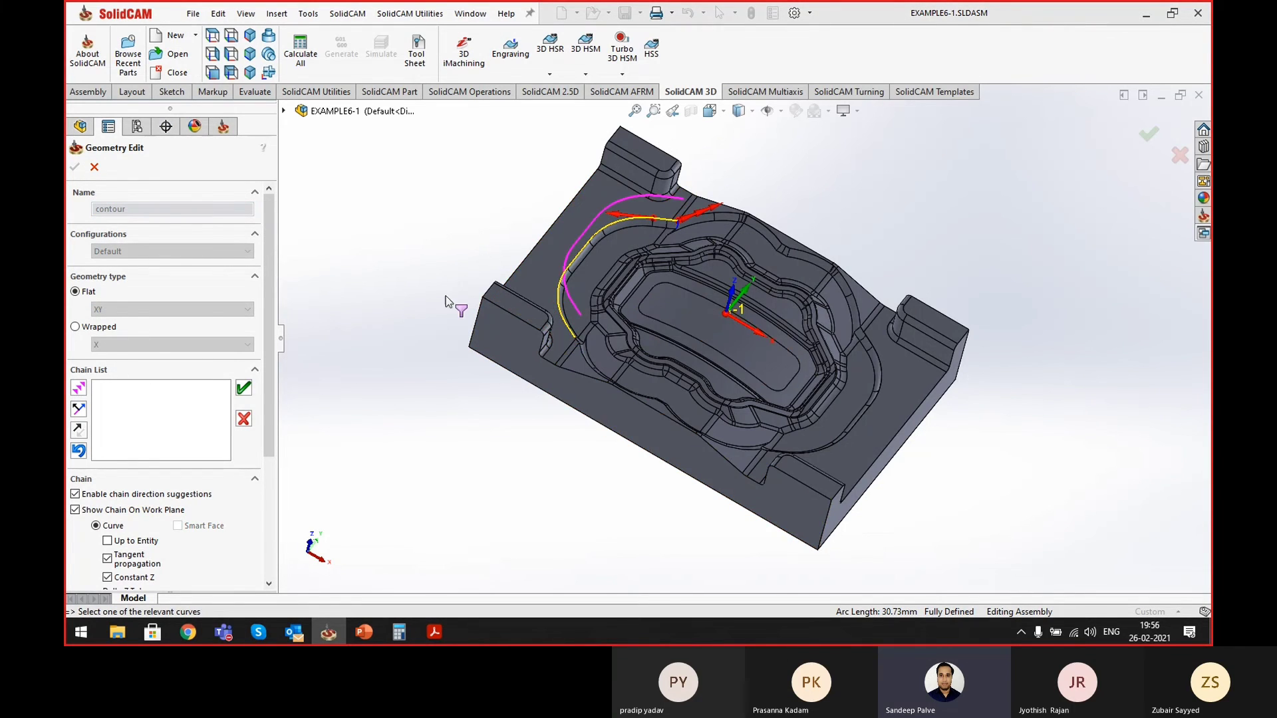
click(79, 387)
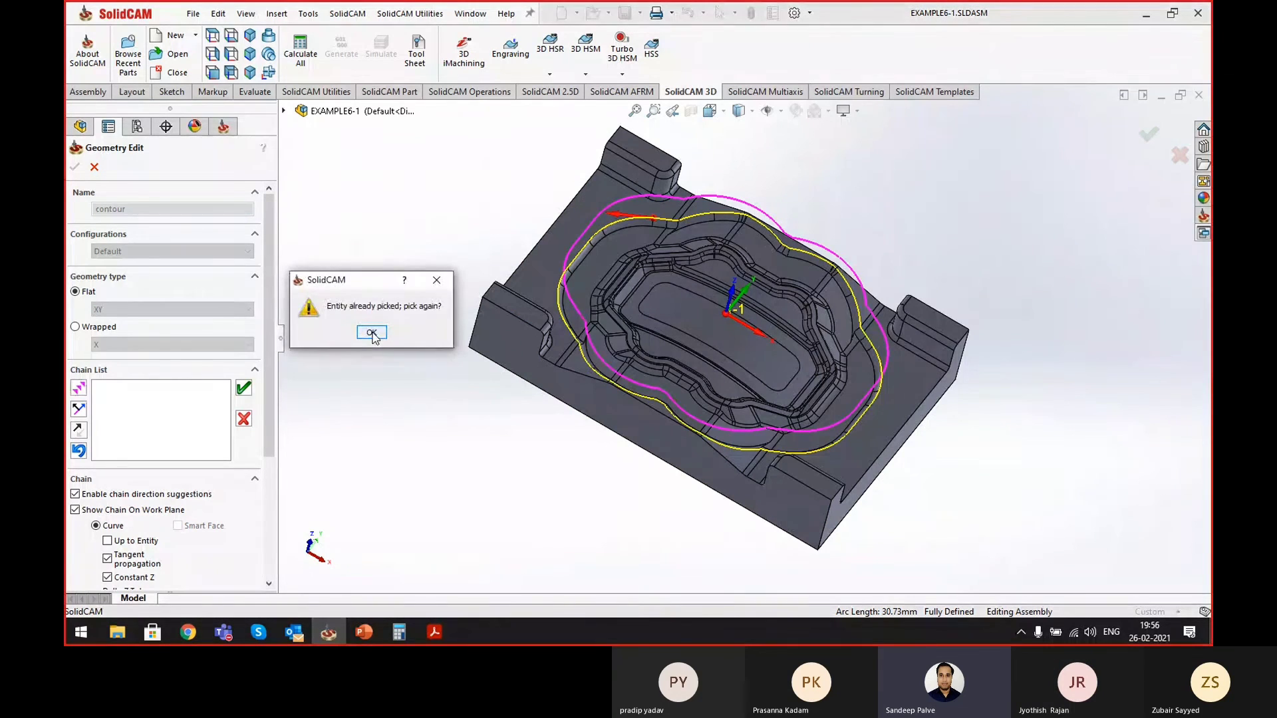
click(371, 334)
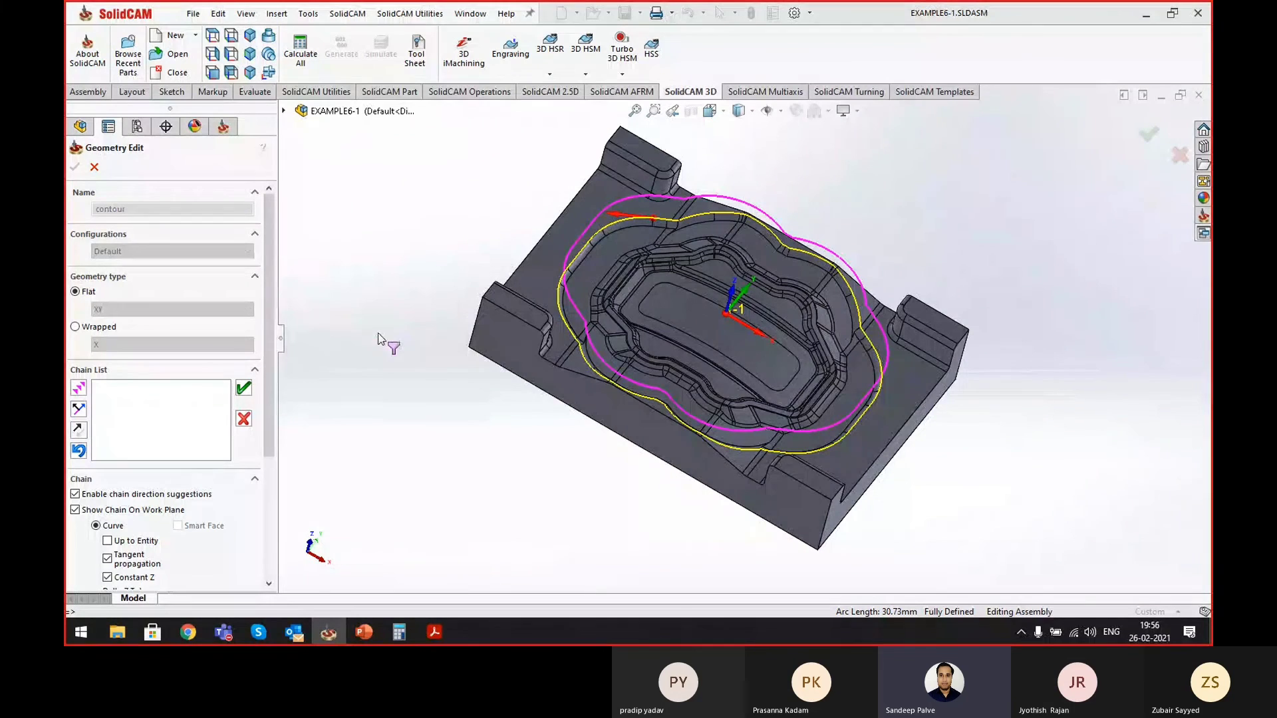
click(78, 388)
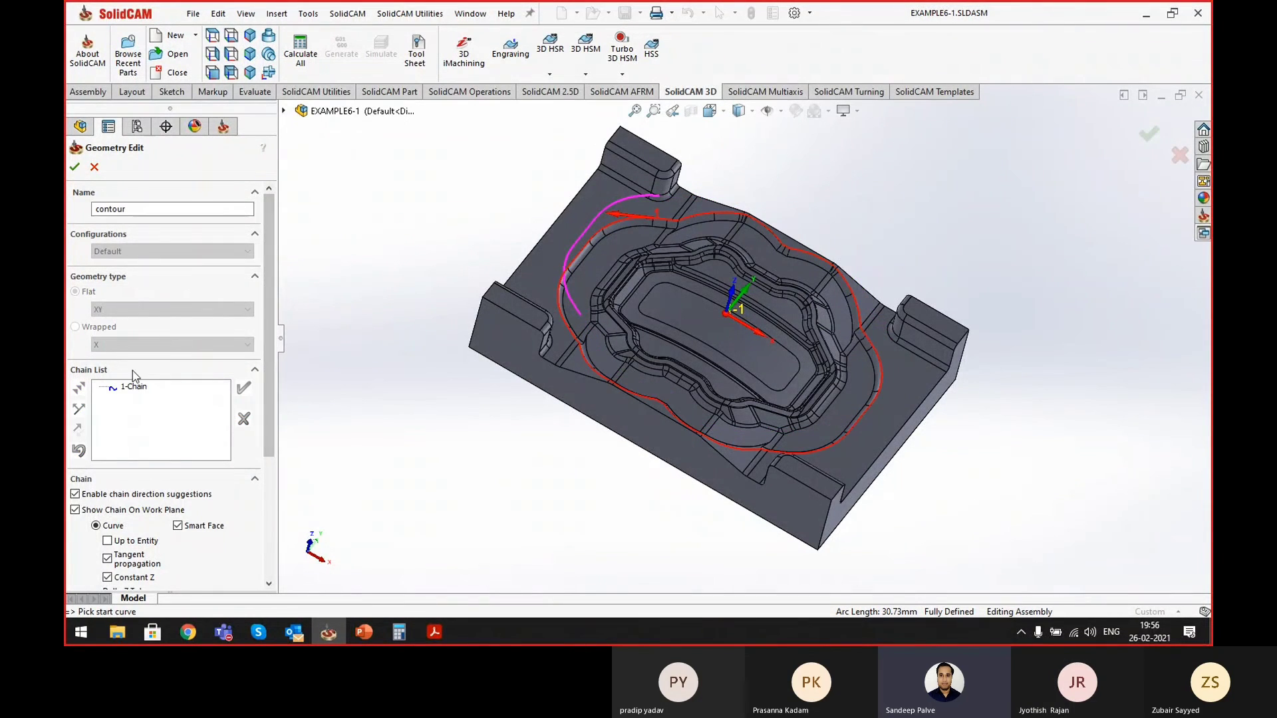
click(137, 386)
right_click(141, 388)
click(196, 539)
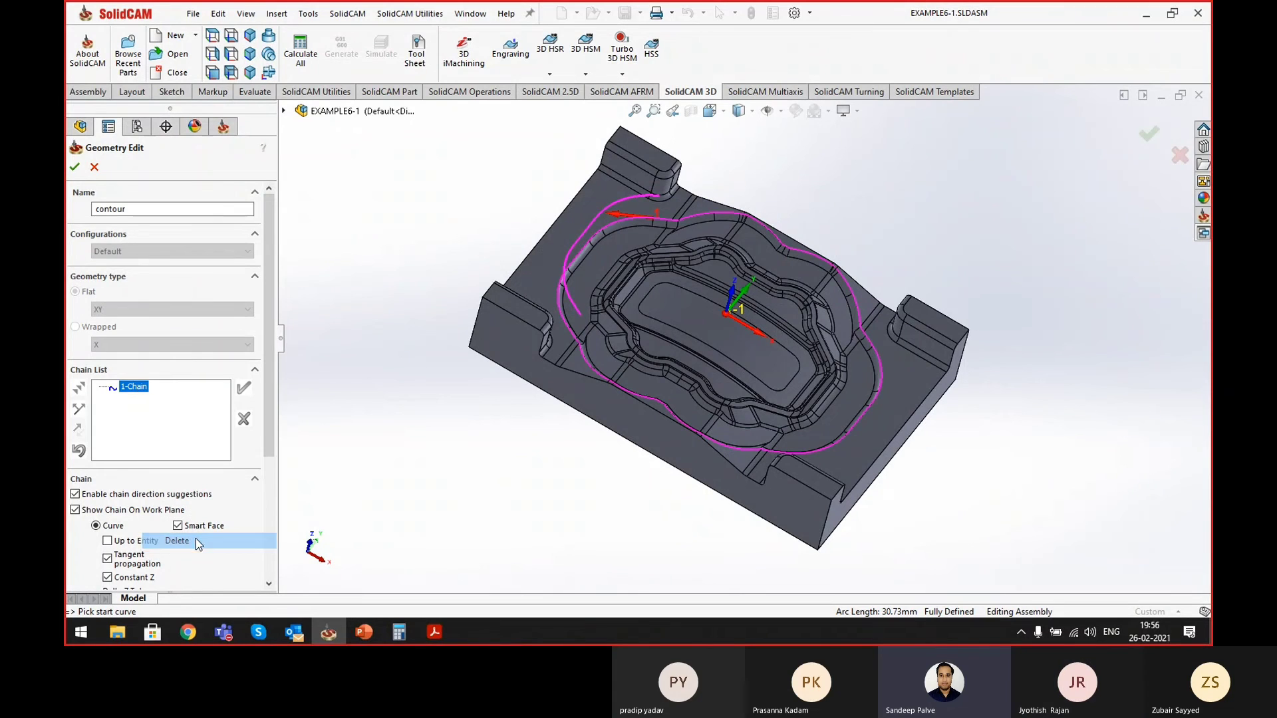
click(347, 327)
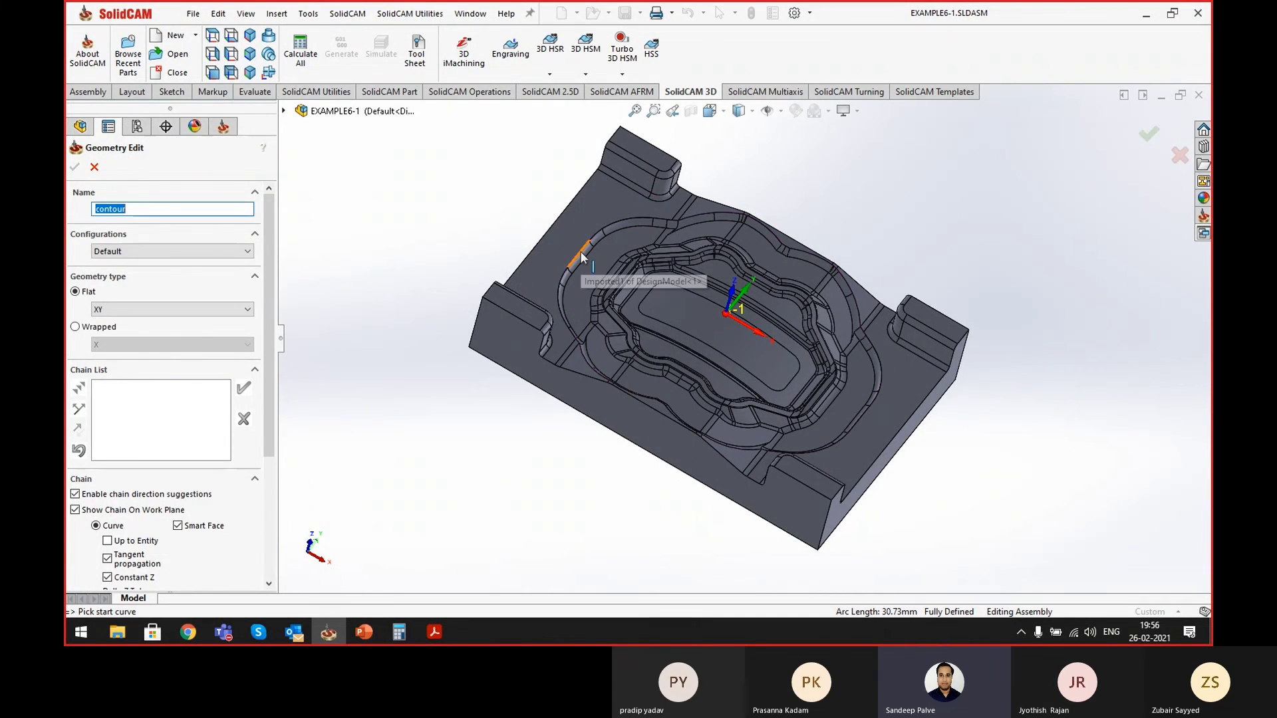
- Chain the cavity's outer contour from its short straight edge into a closed loop and accept it as the boundary geometry named contour
click(525, 282)
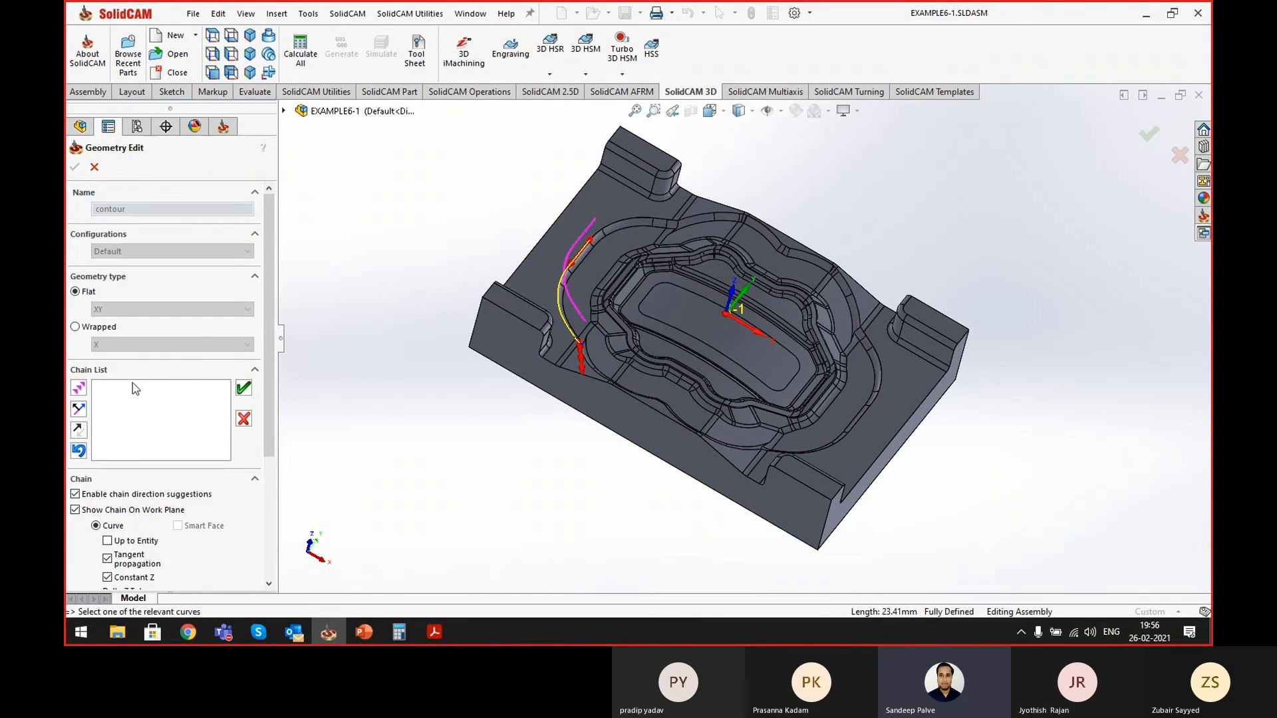
click(78, 389)
click(79, 389)
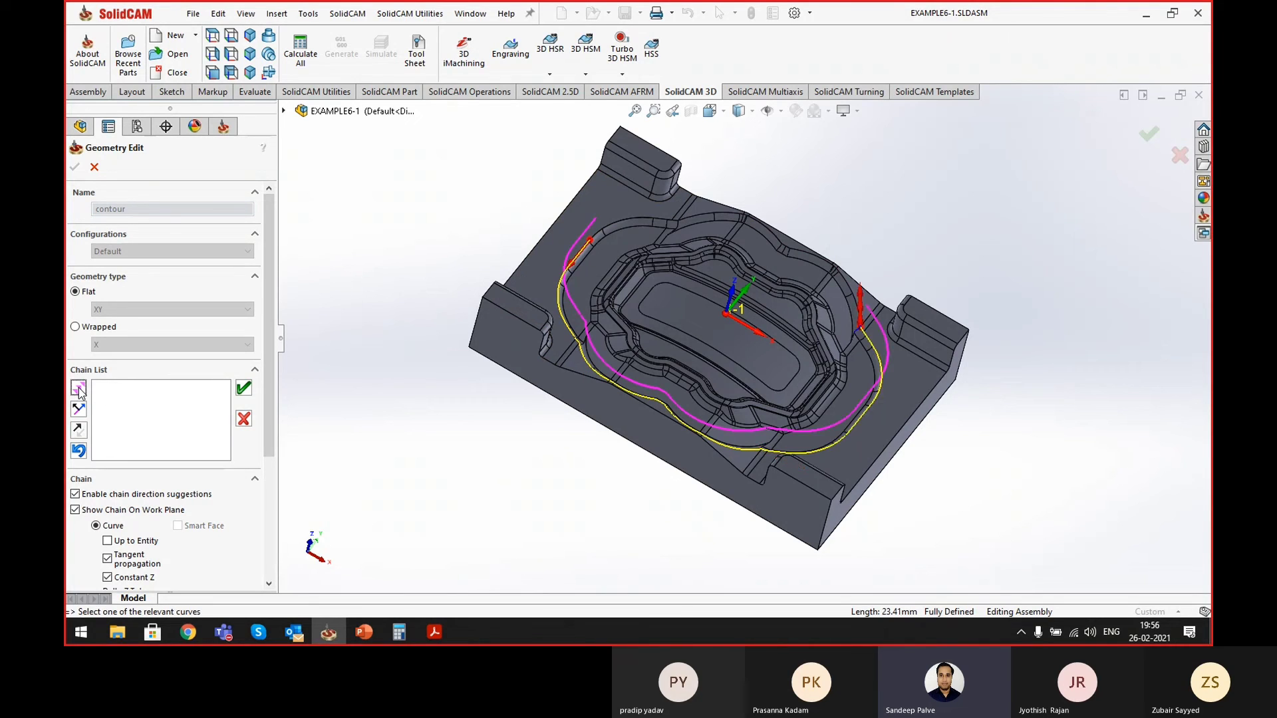
click(78, 389)
click(78, 390)
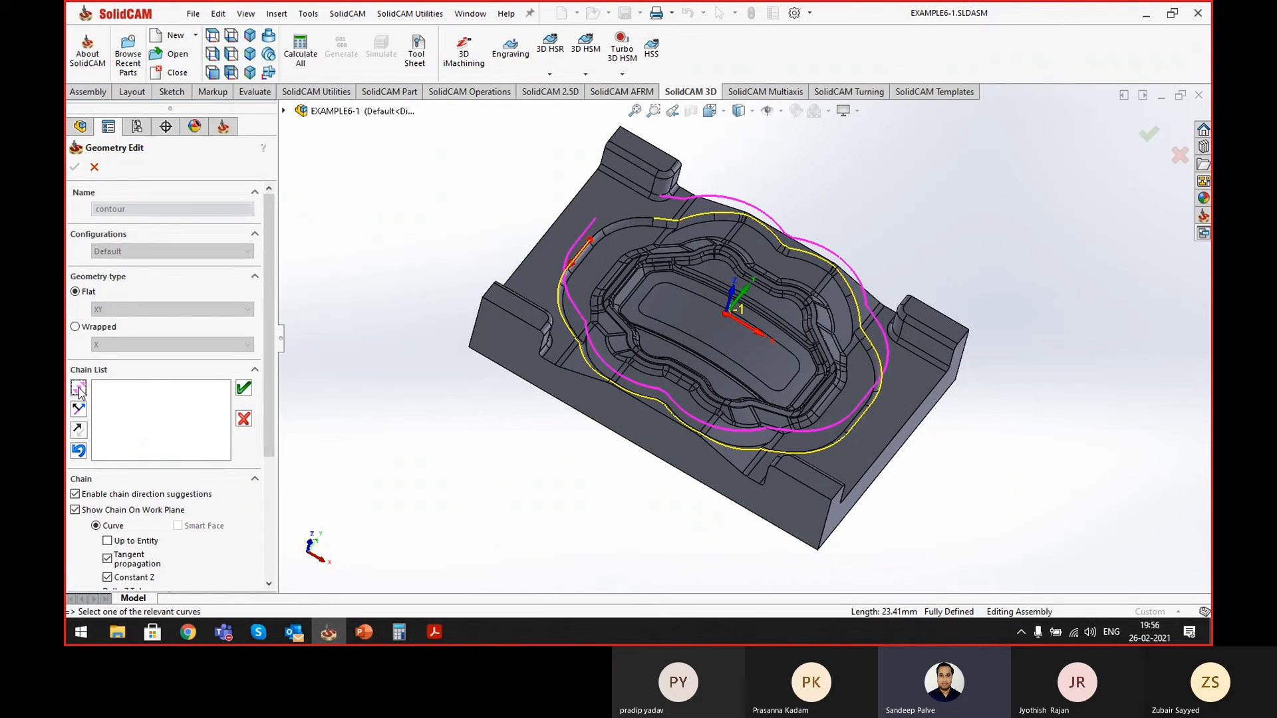
click(319, 328)
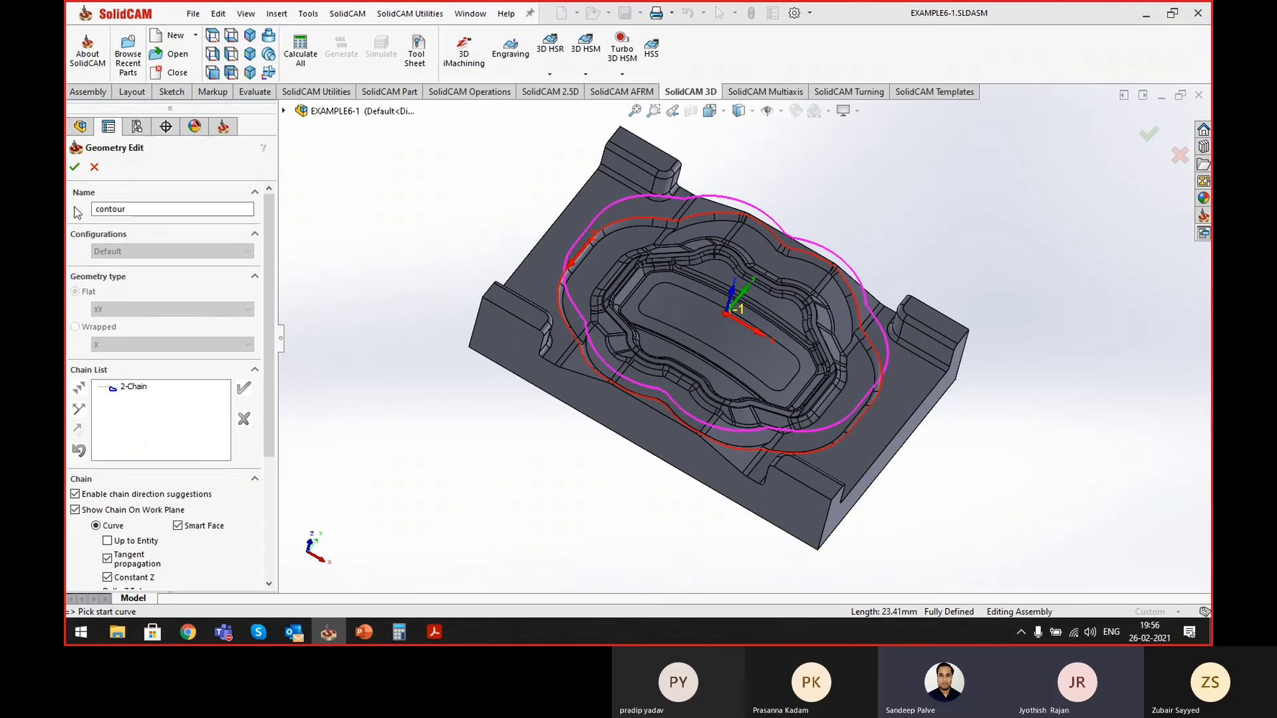
click(75, 167)
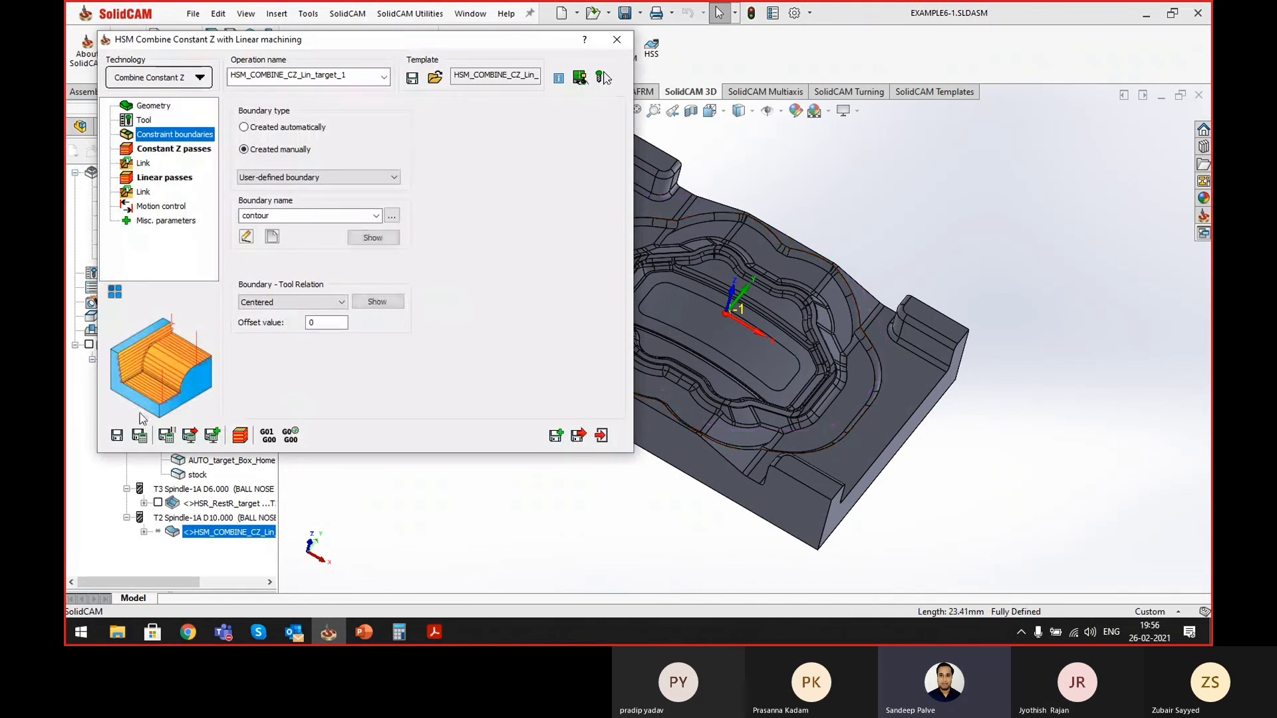
- Calculate the HSM combine operation with the contour boundary, then close it and hide its tool path in the widened CAM tree
click(366, 326)
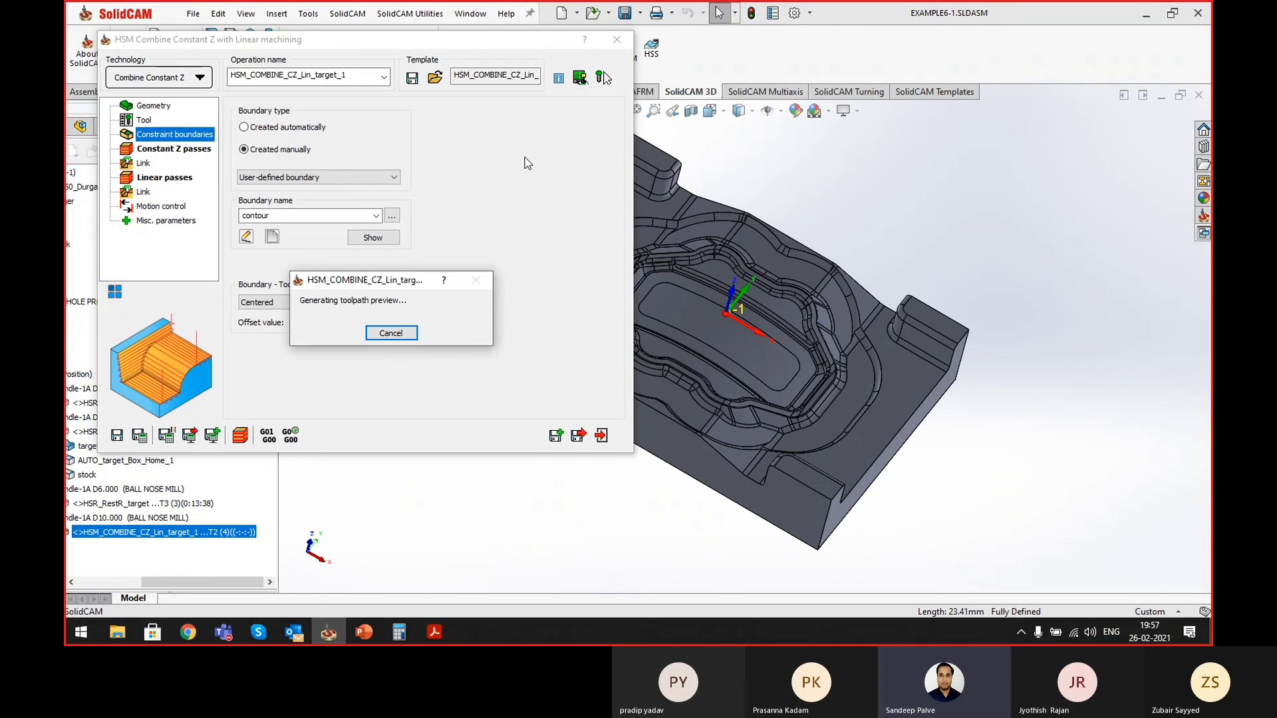
click(618, 40)
drag(200, 583, 145, 583)
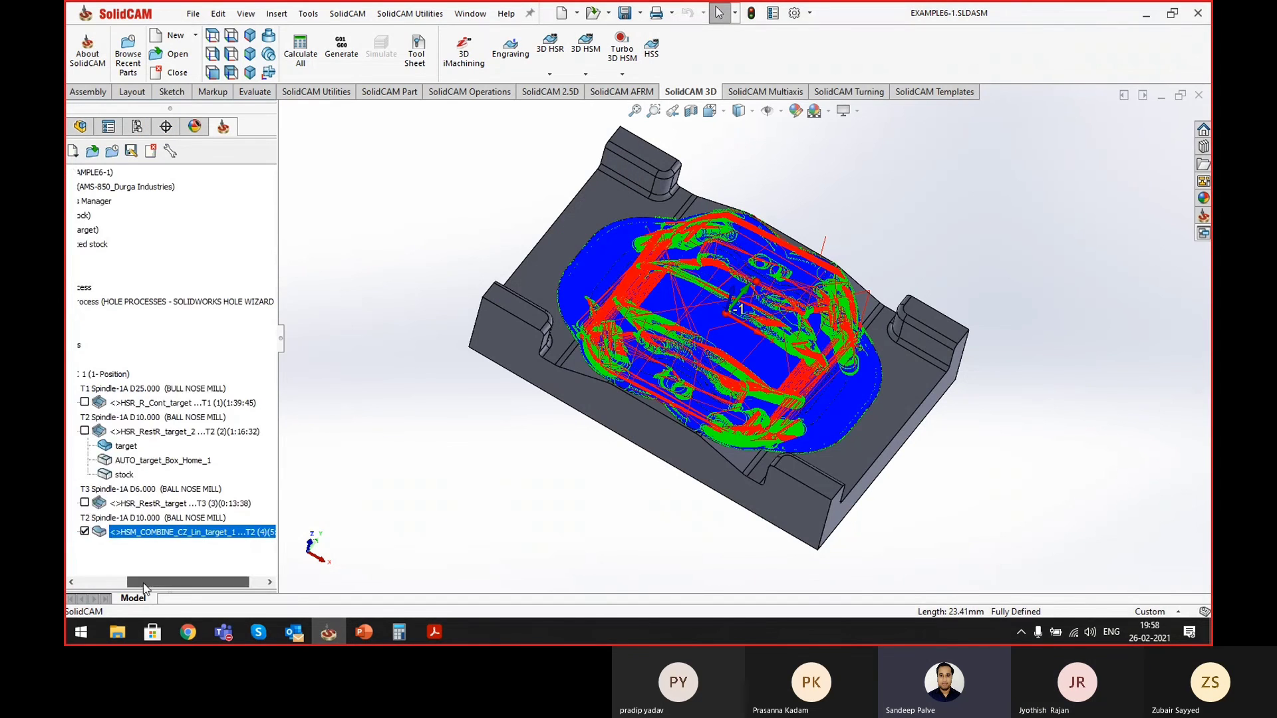
drag(282, 341, 469, 340)
click(158, 531)
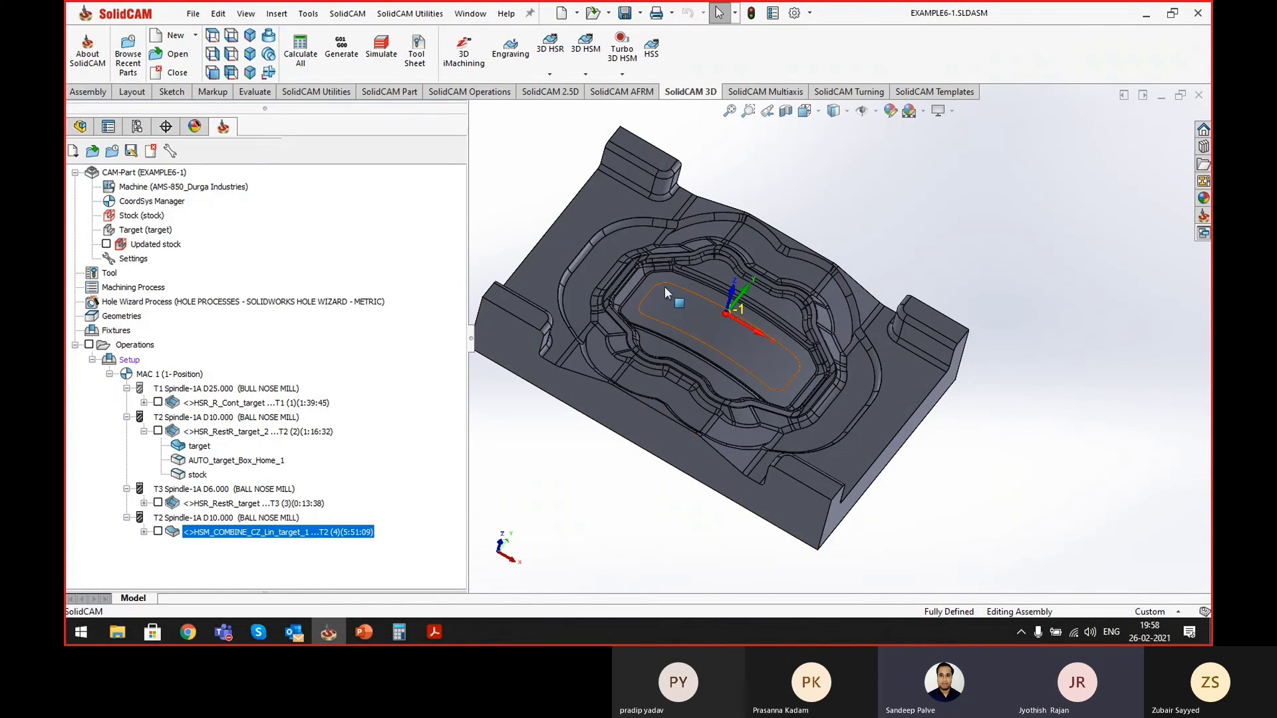
- Collapse the D25 bull nose, first D10 and D6 ball nose tool groups in the CAM tree
middle_drag(665, 286, 641, 325)
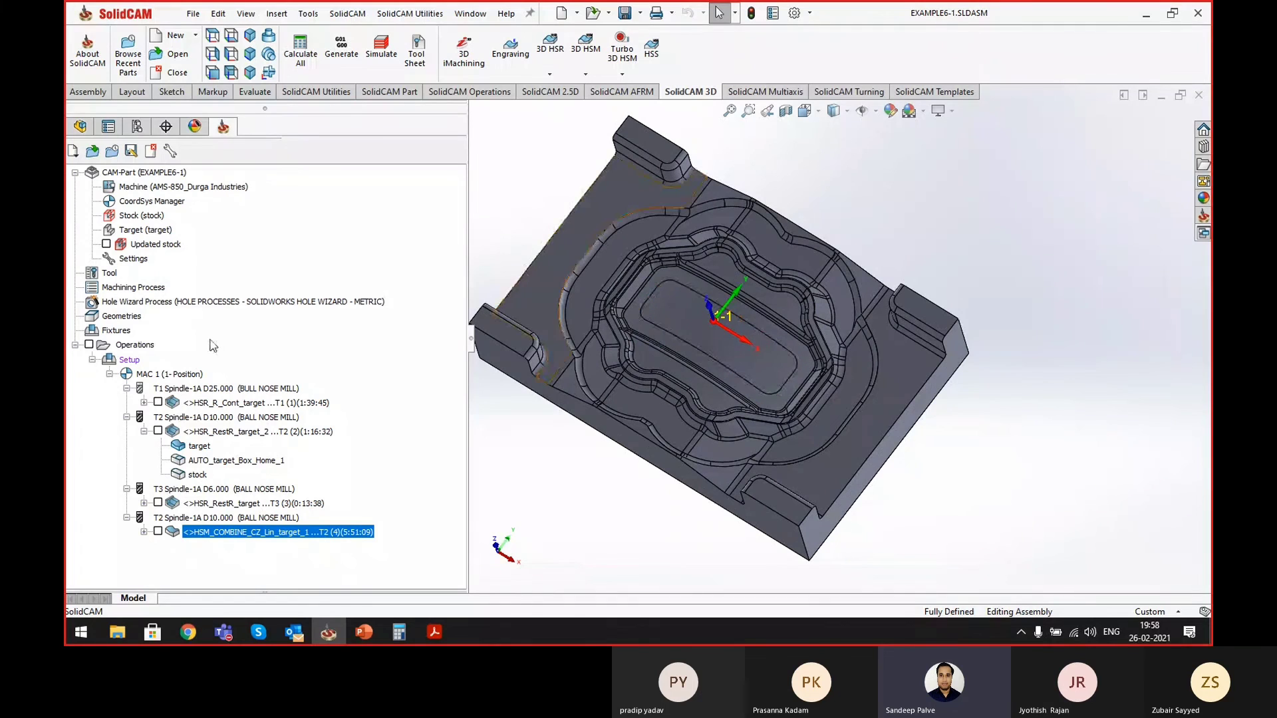
click(127, 489)
click(126, 417)
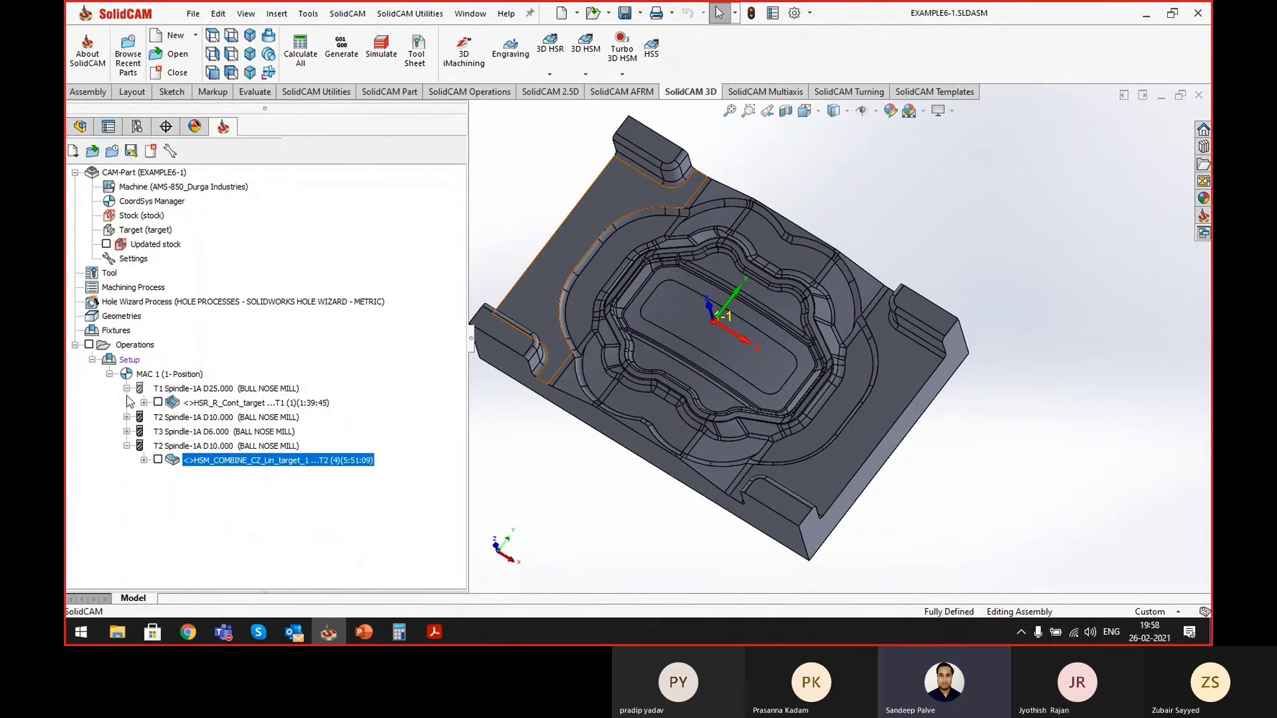
click(126, 388)
- Simulate all operations in SolidVerify at maximum simulation speed
click(90, 344)
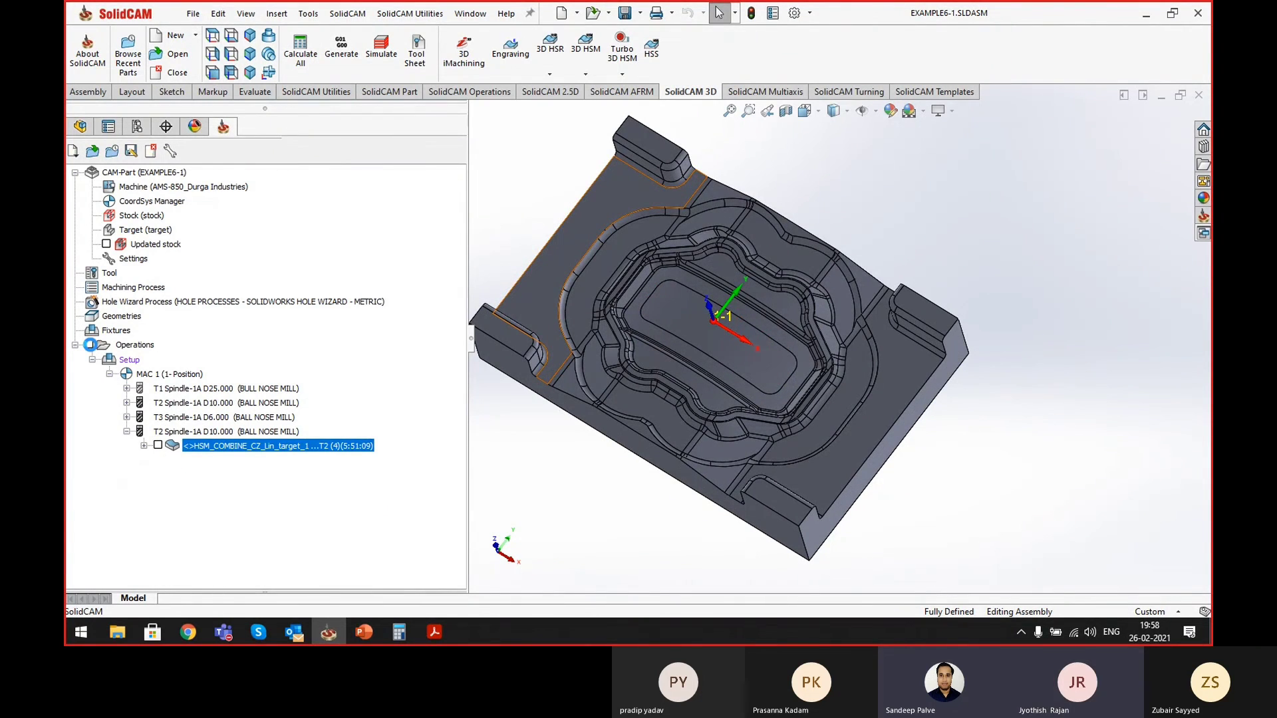
right_click(150, 351)
click(219, 403)
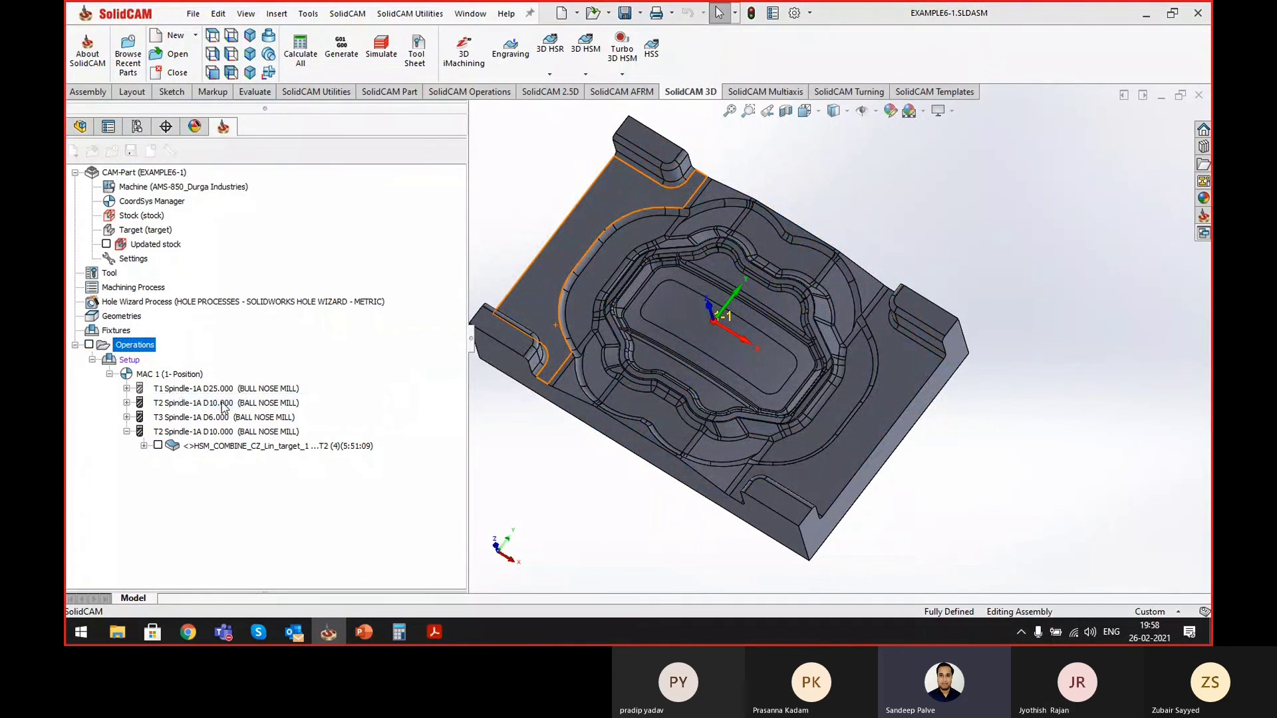
click(236, 175)
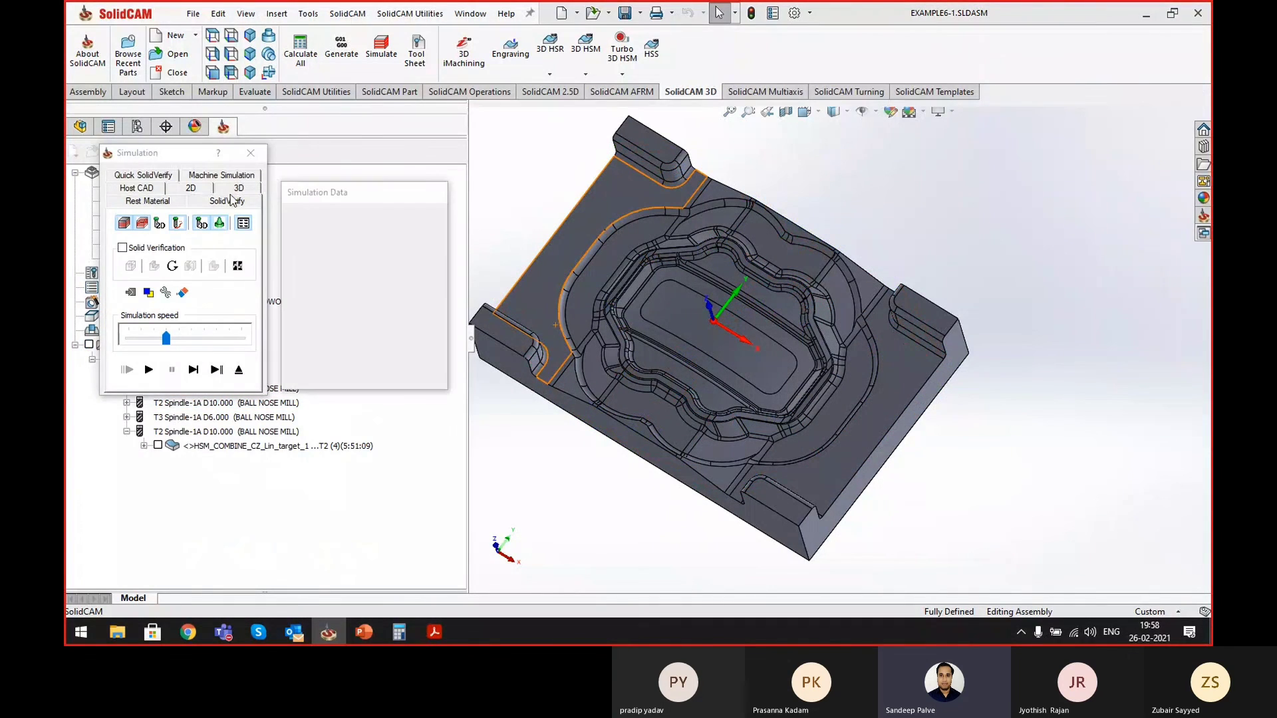
click(148, 370)
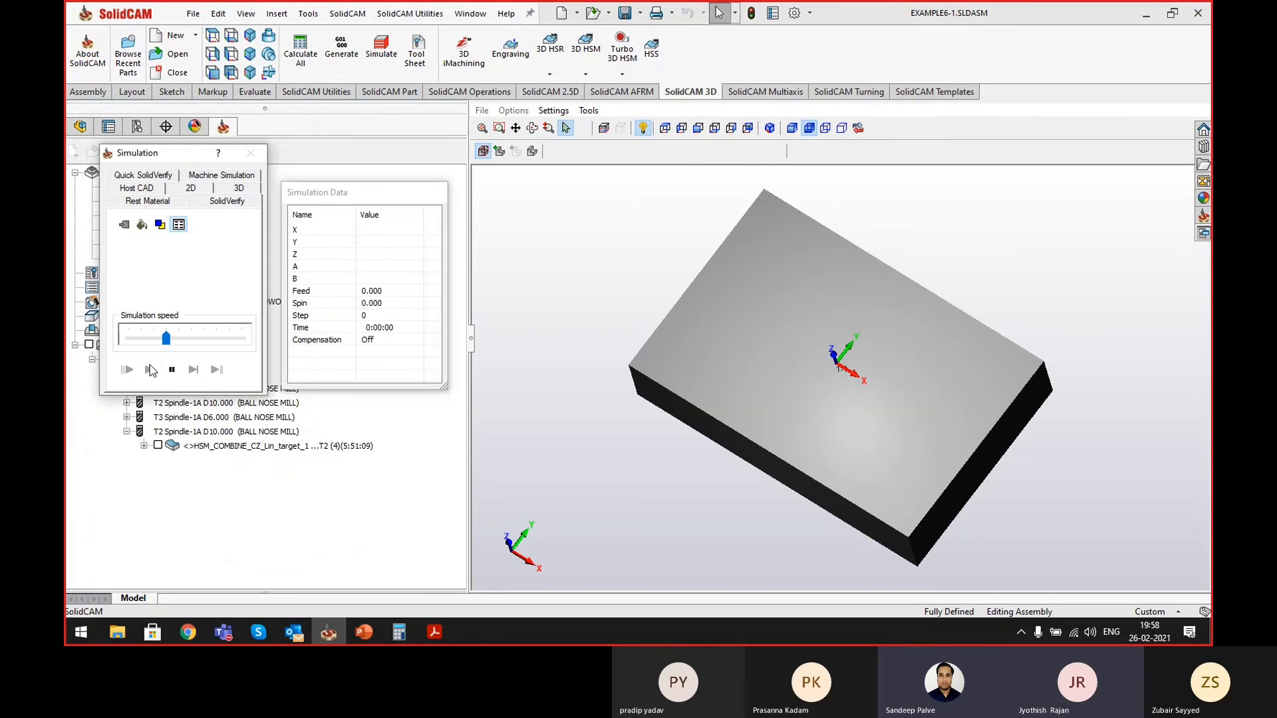
drag(166, 338, 242, 338)
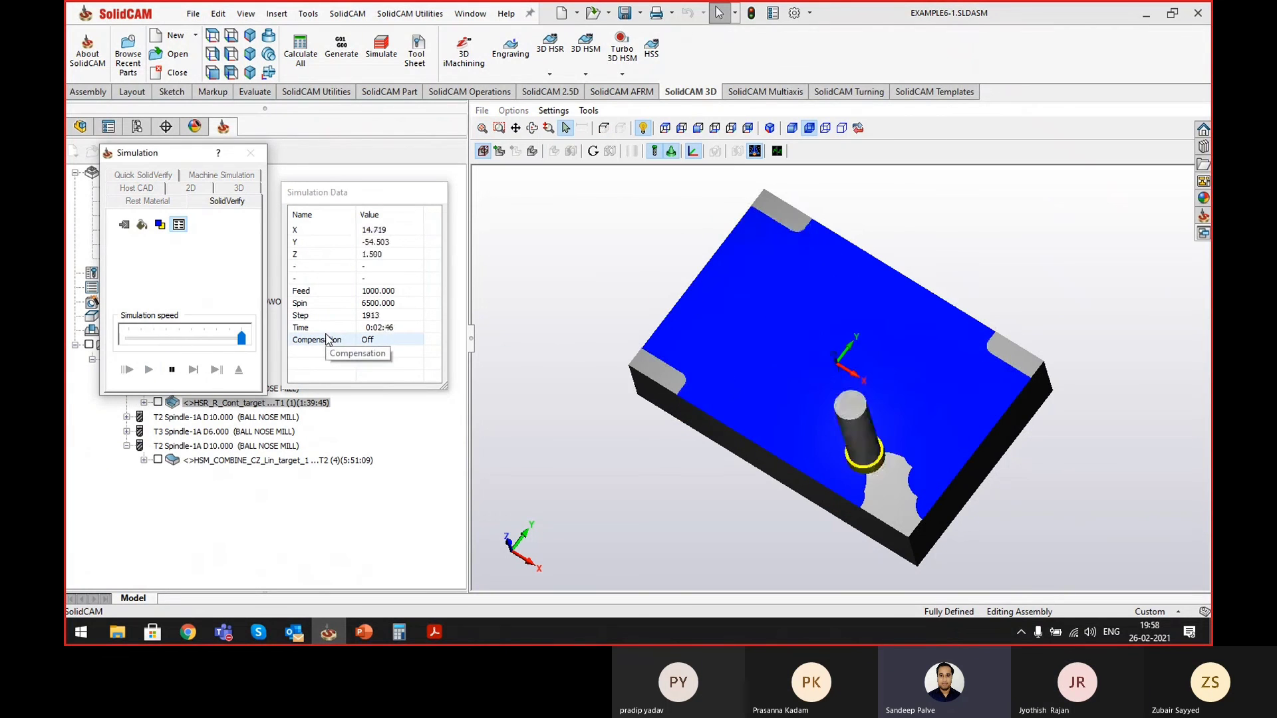
- Examine the machined cavity during the SolidVerify simulation from a tilted view, both close up and as a whole
click(533, 128)
drag(811, 399, 837, 429)
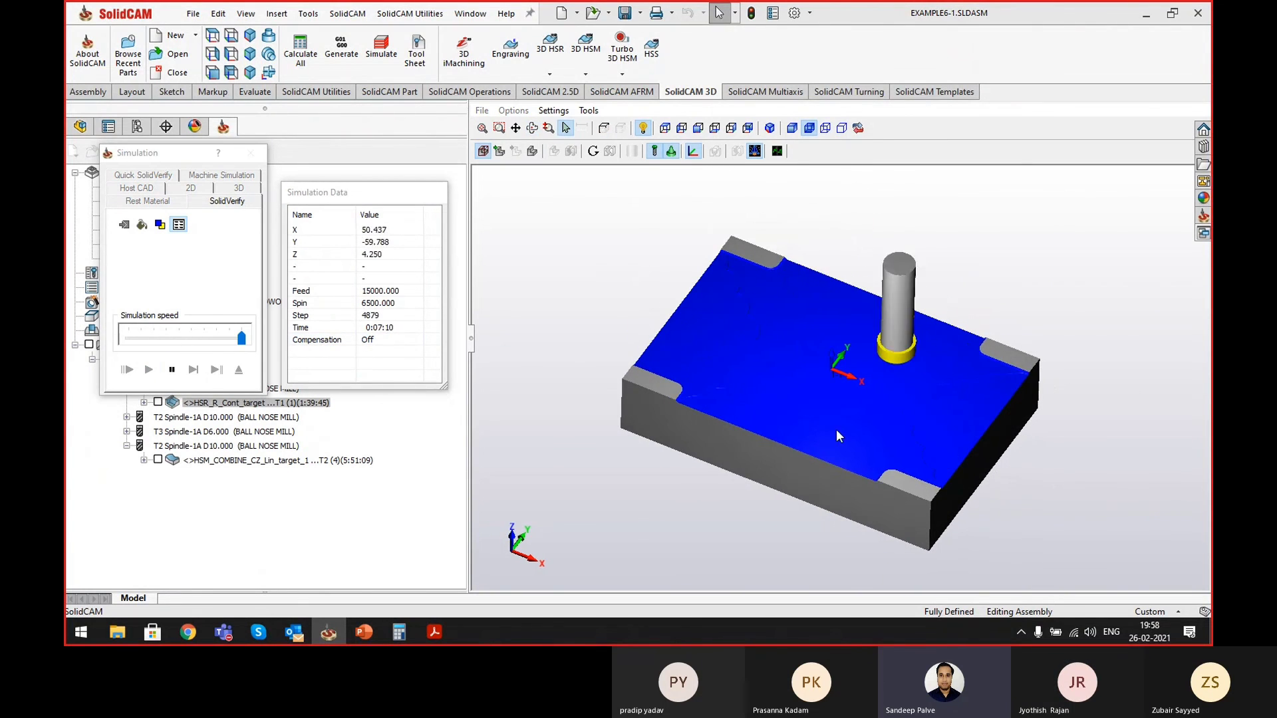
key(Escape)
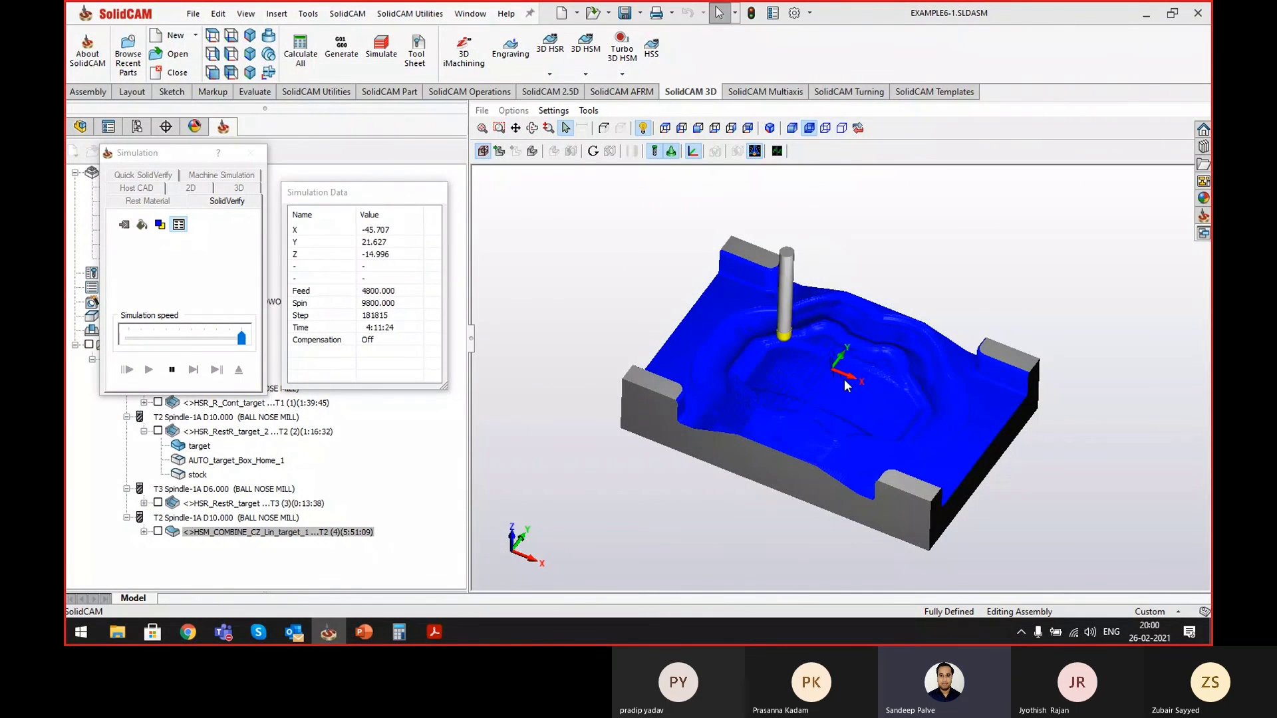
scroll(844, 379, down, 3)
scroll(819, 380, up, 3)
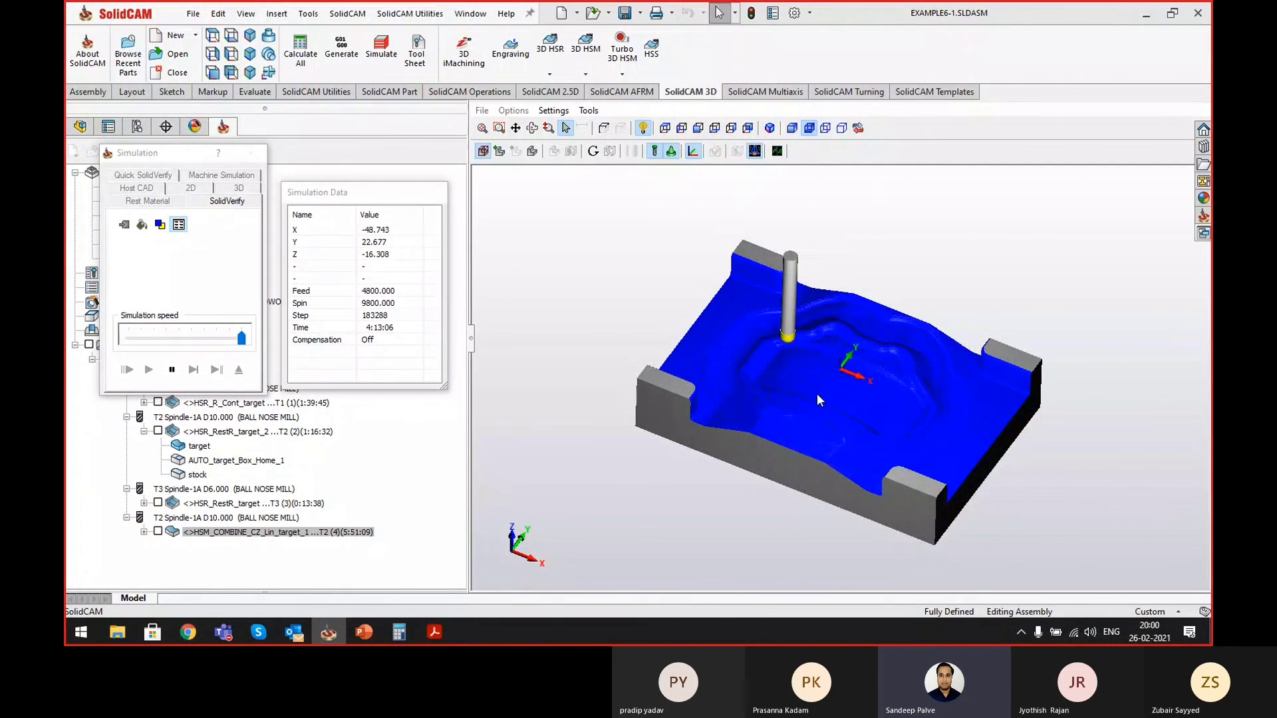
scroll(817, 393, up, 4)
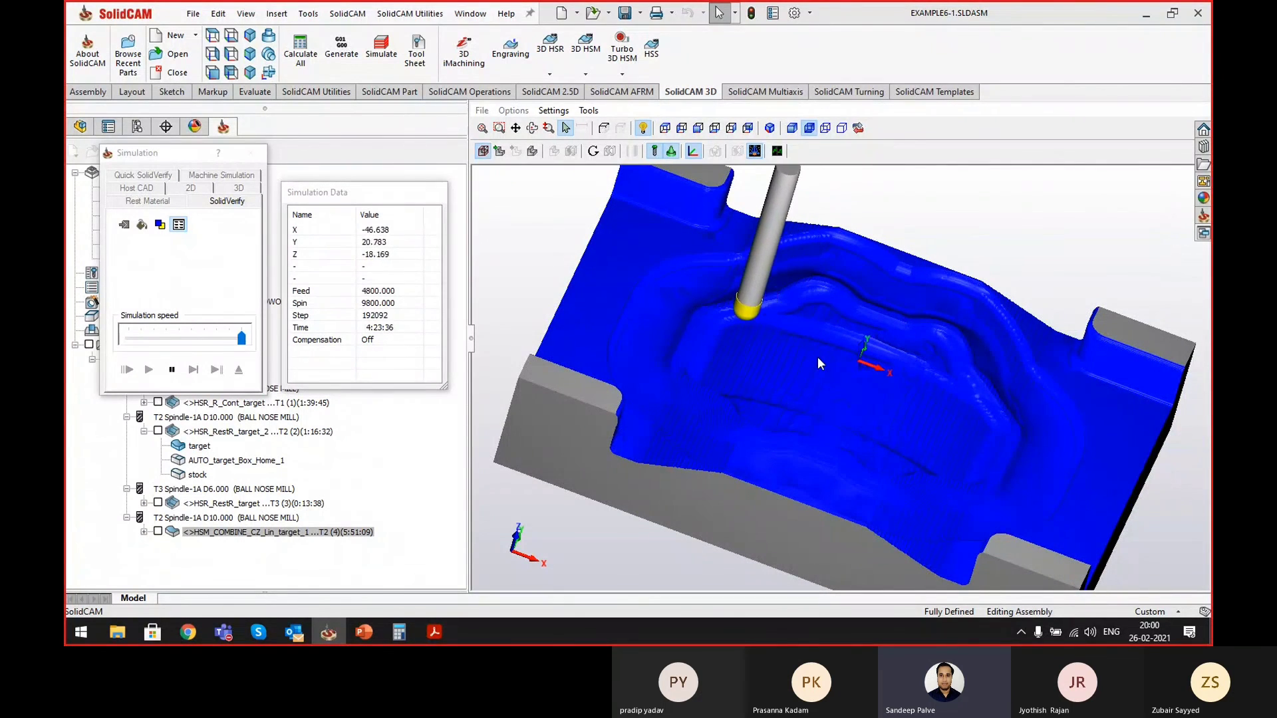
scroll(817, 357, down, 2)
scroll(823, 356, down, 2)
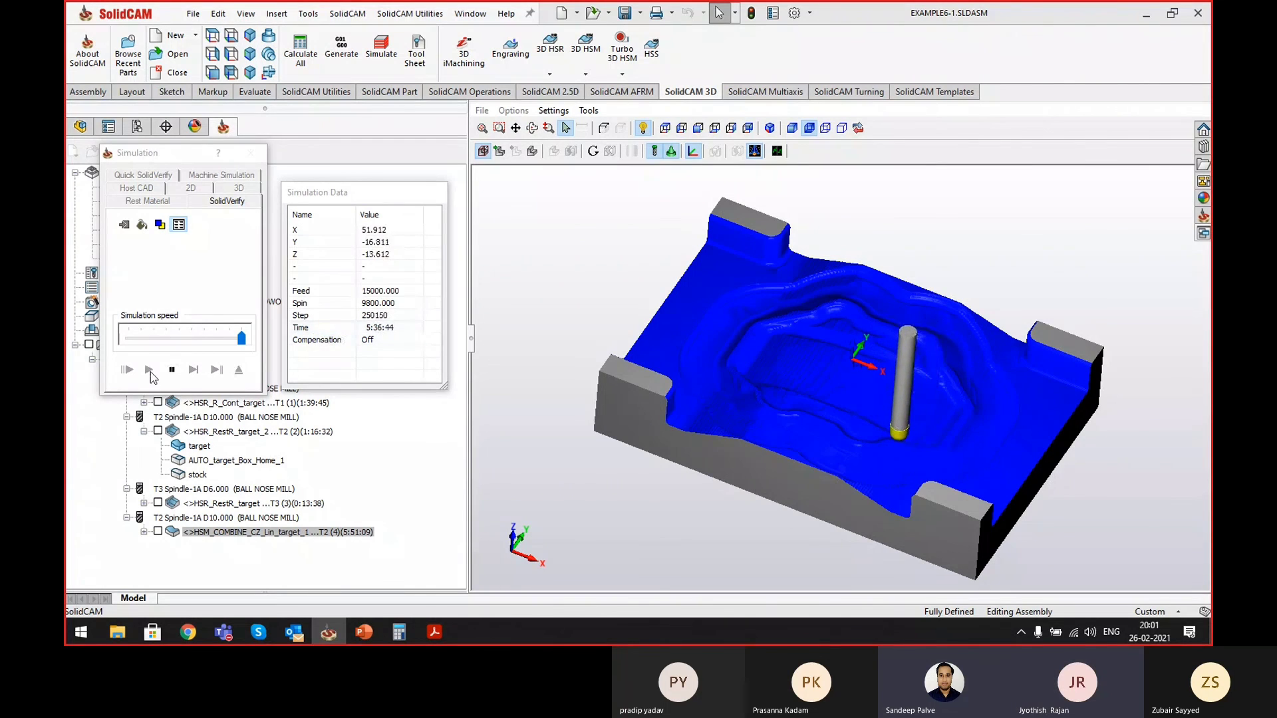
- Exit the SolidVerify simulation and open the CAM Drag & Drop Templates pane
click(171, 370)
click(239, 370)
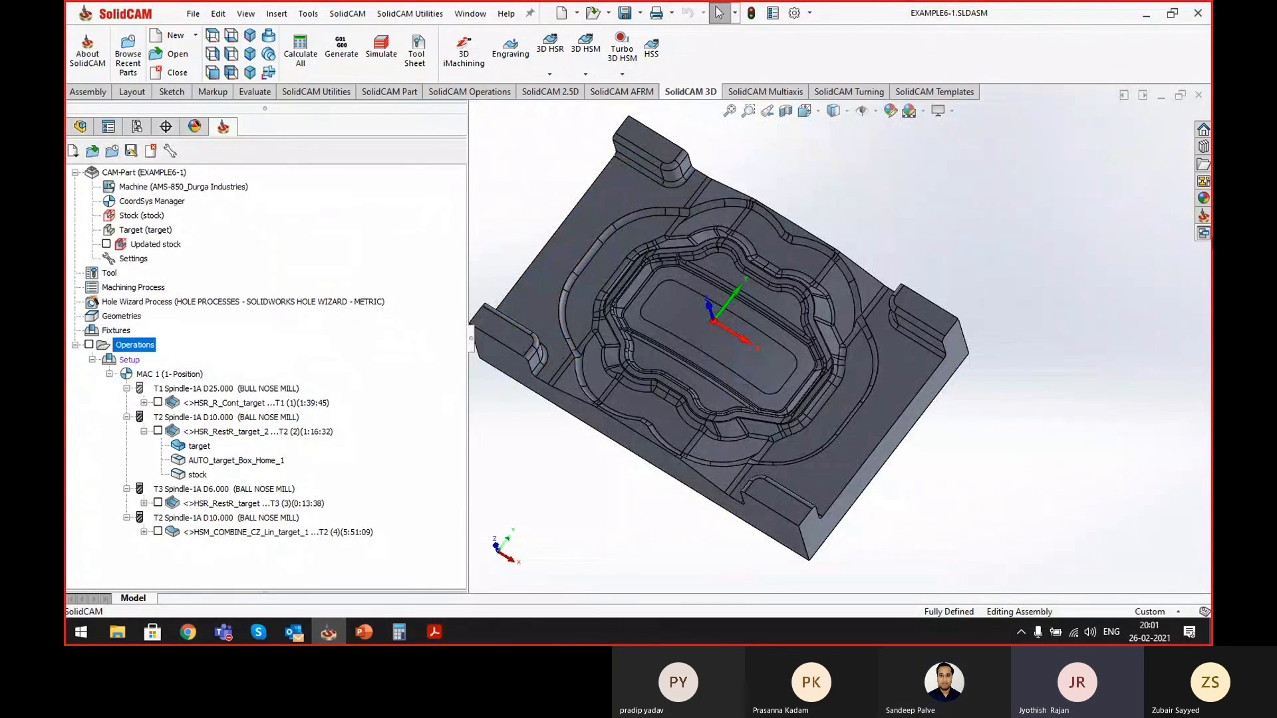
click(1203, 233)
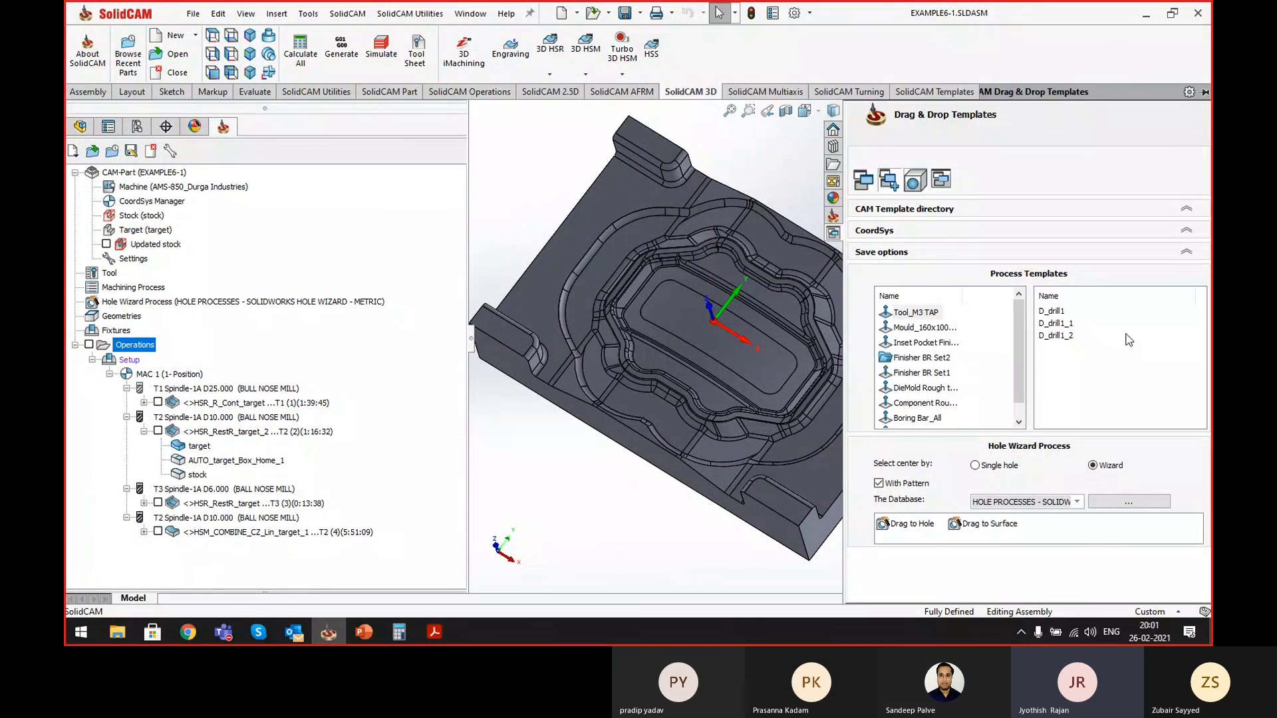
- Inspect the Finisher BR Set2 and inset pocket finishing process templates and try to apply the pocket one to the raised corner block's face
scroll(1019, 378, down, 1)
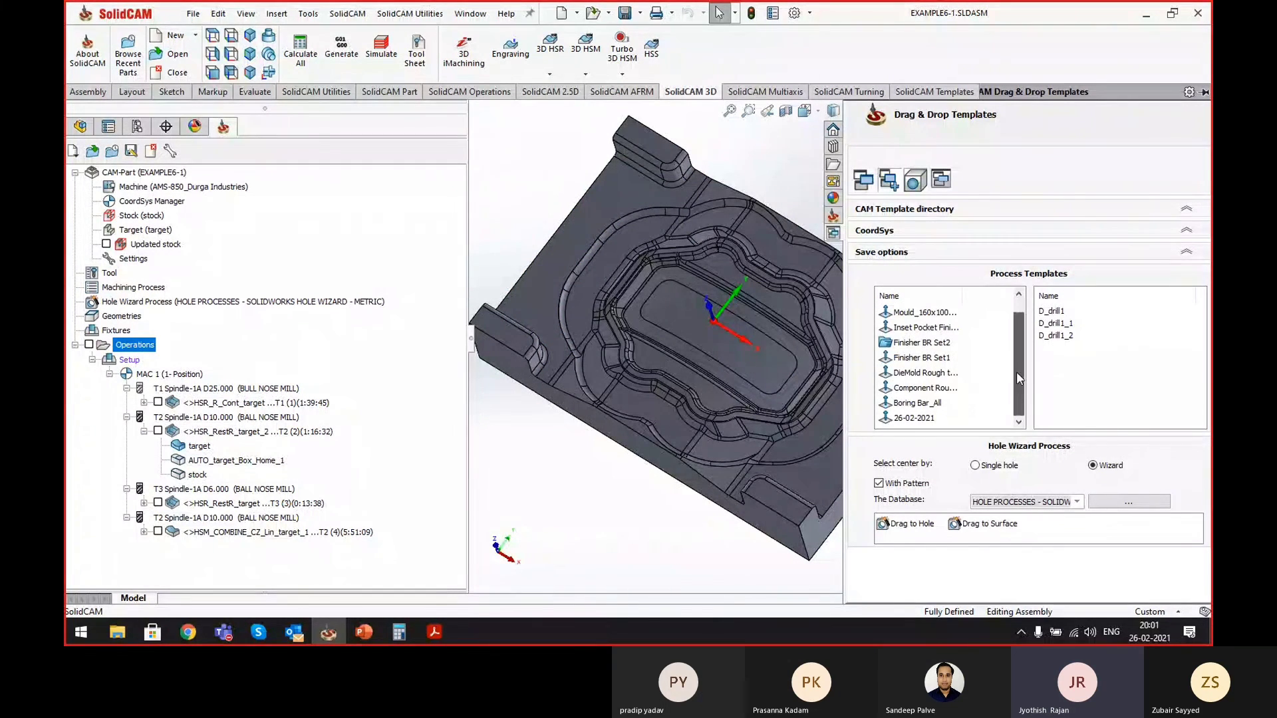
scroll(1024, 352, up, 1)
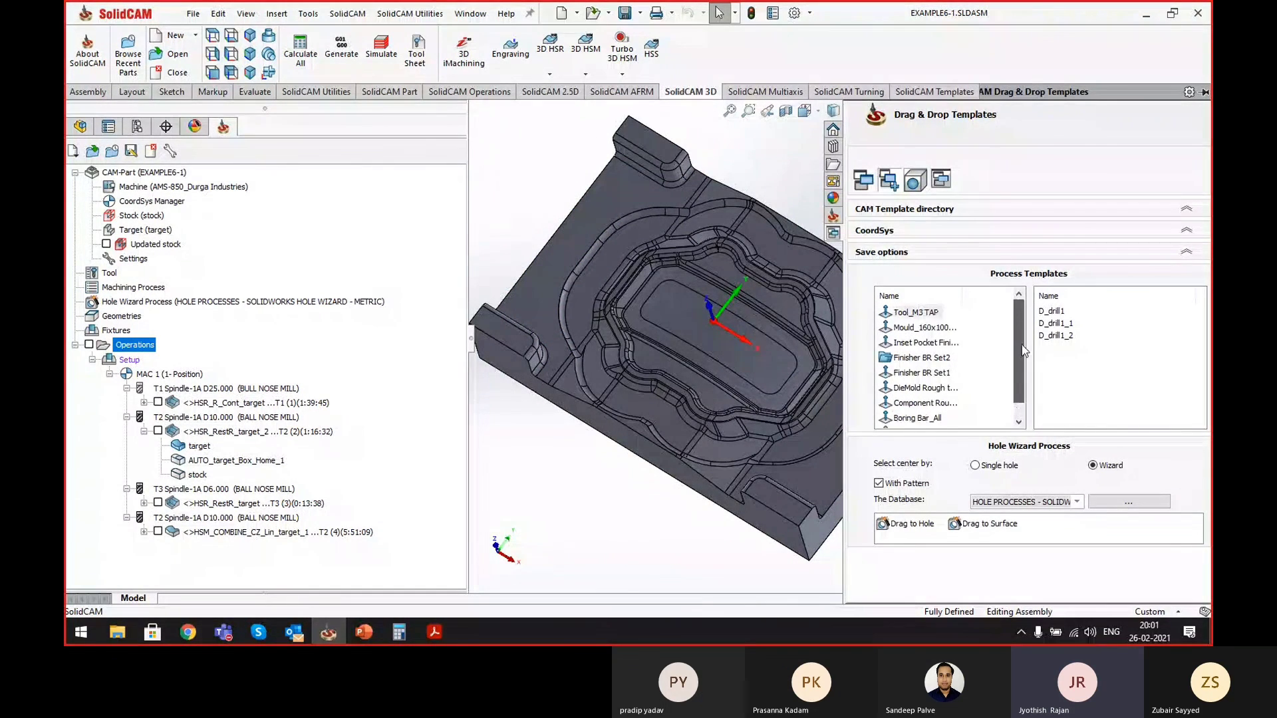
click(935, 358)
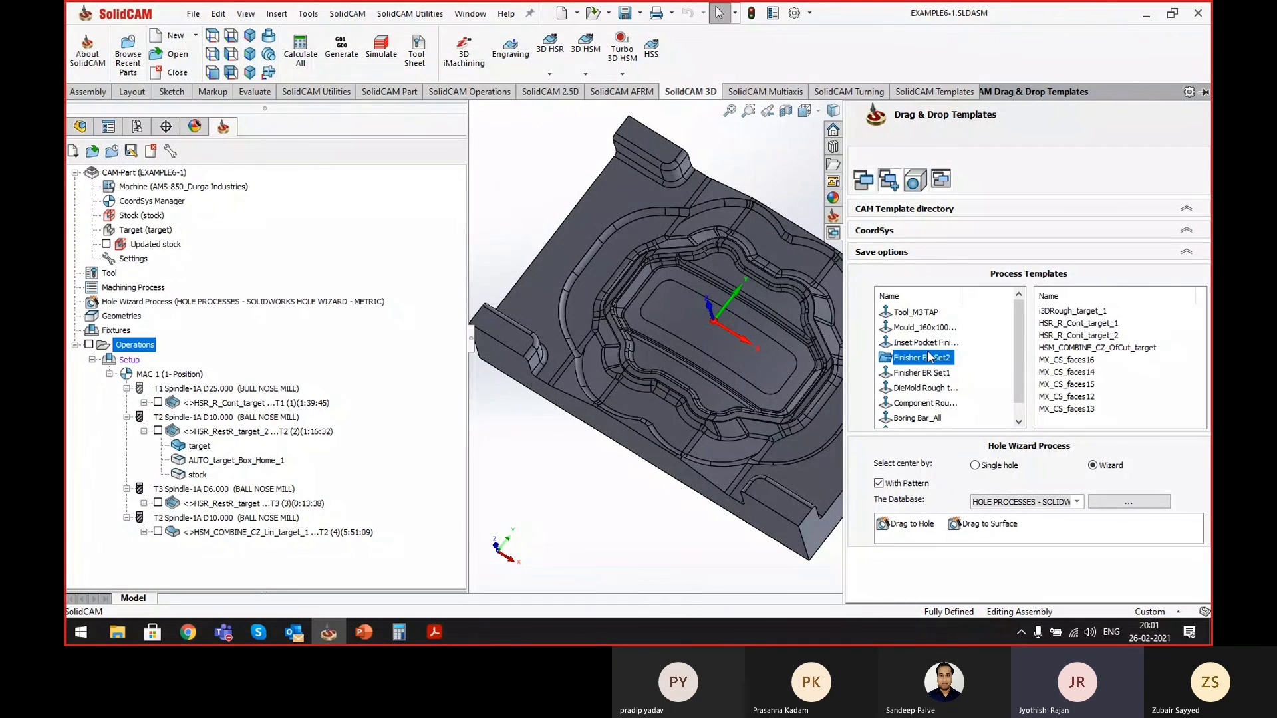
click(931, 343)
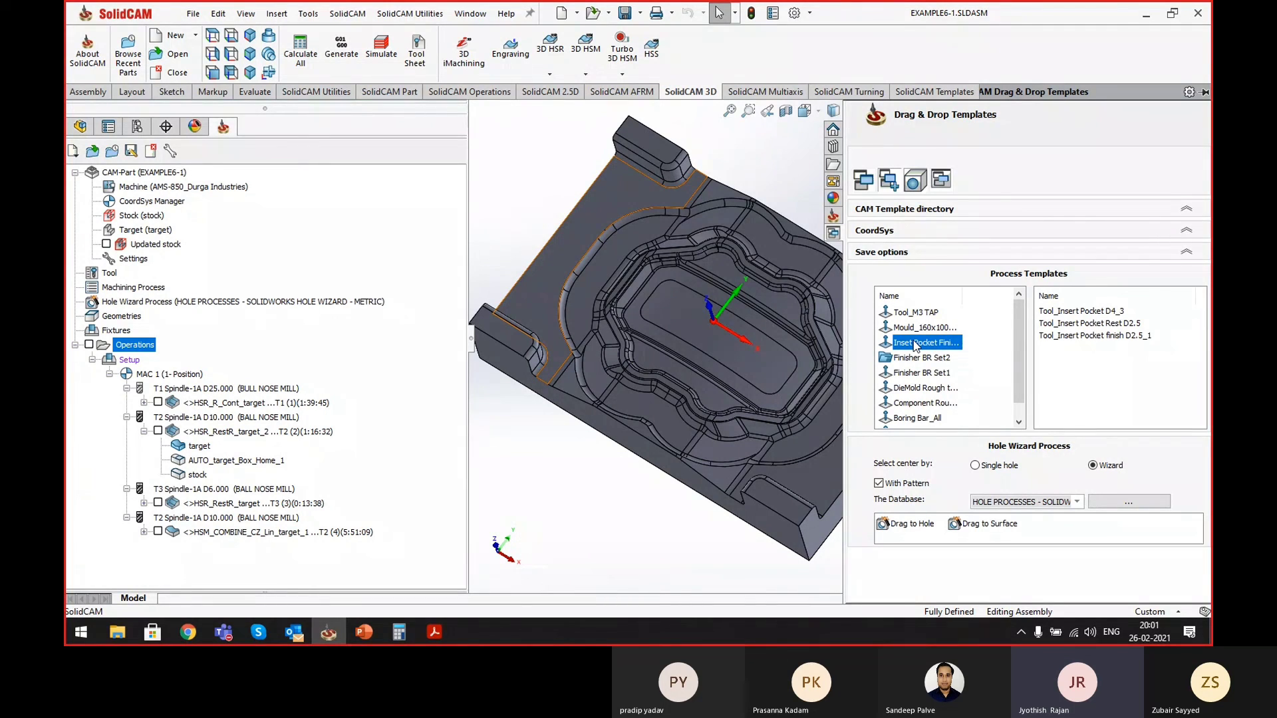
drag(916, 347, 506, 345)
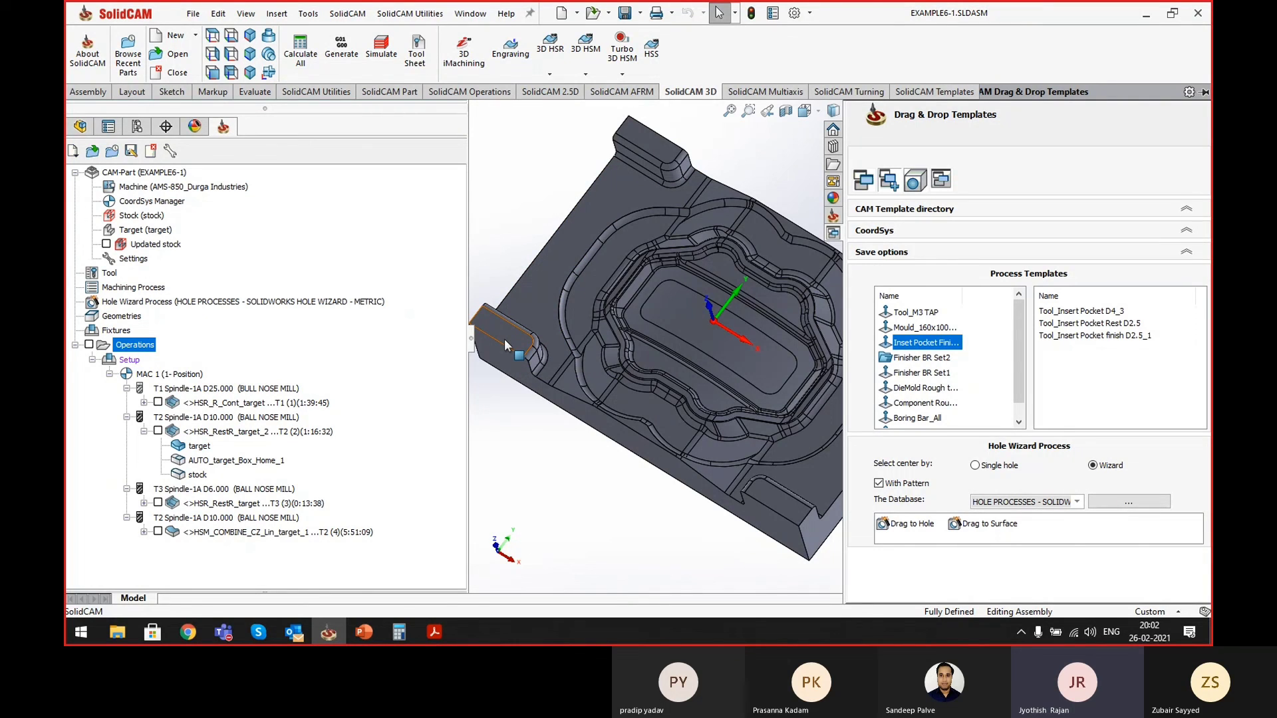
drag(502, 346, 498, 351)
- Switch the template display from process to operation templates and expand the CAM Template directory section
click(890, 184)
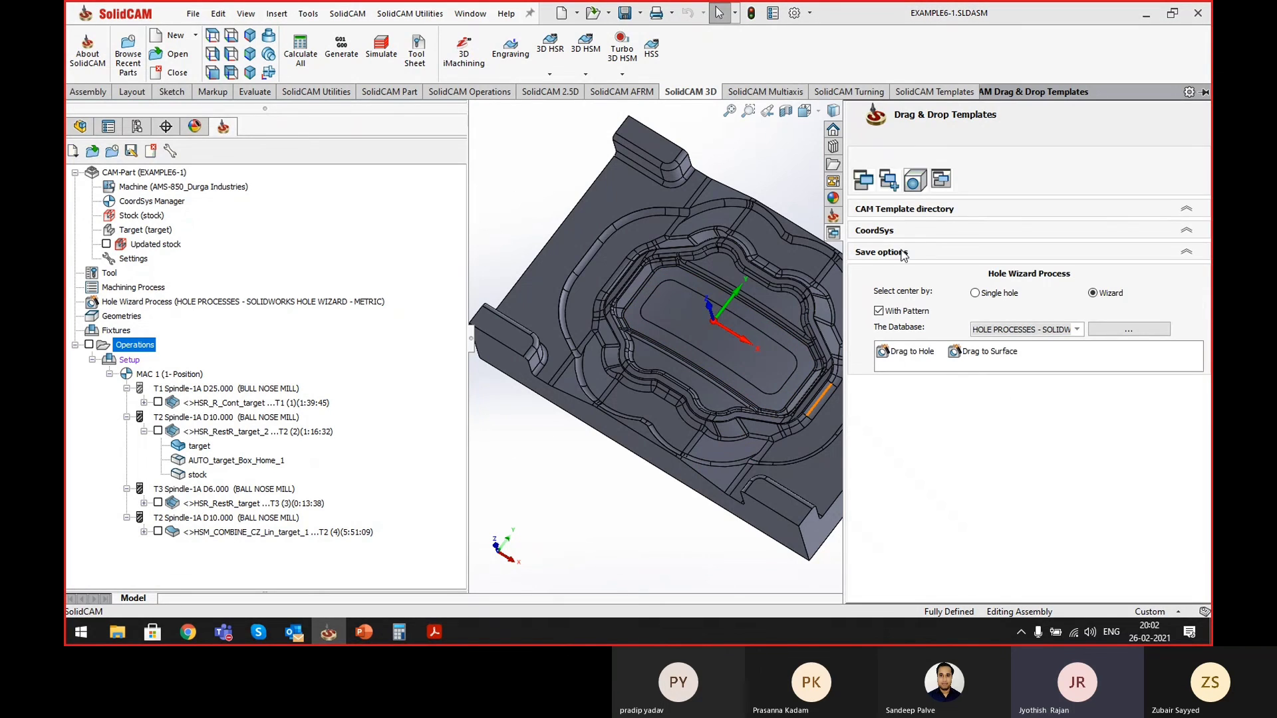
click(907, 210)
click(869, 189)
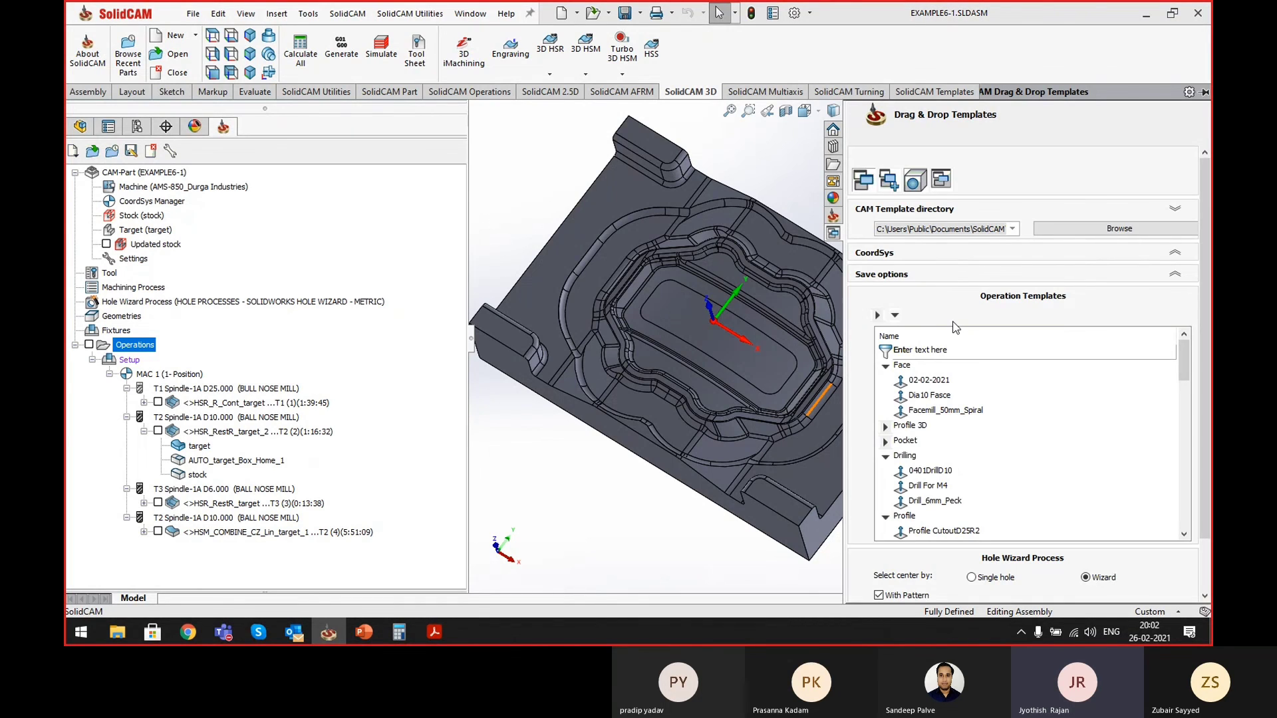
- Examine the operation templates by category, including Face, Profile 3D, Pocket, Drilling and Profile
click(931, 397)
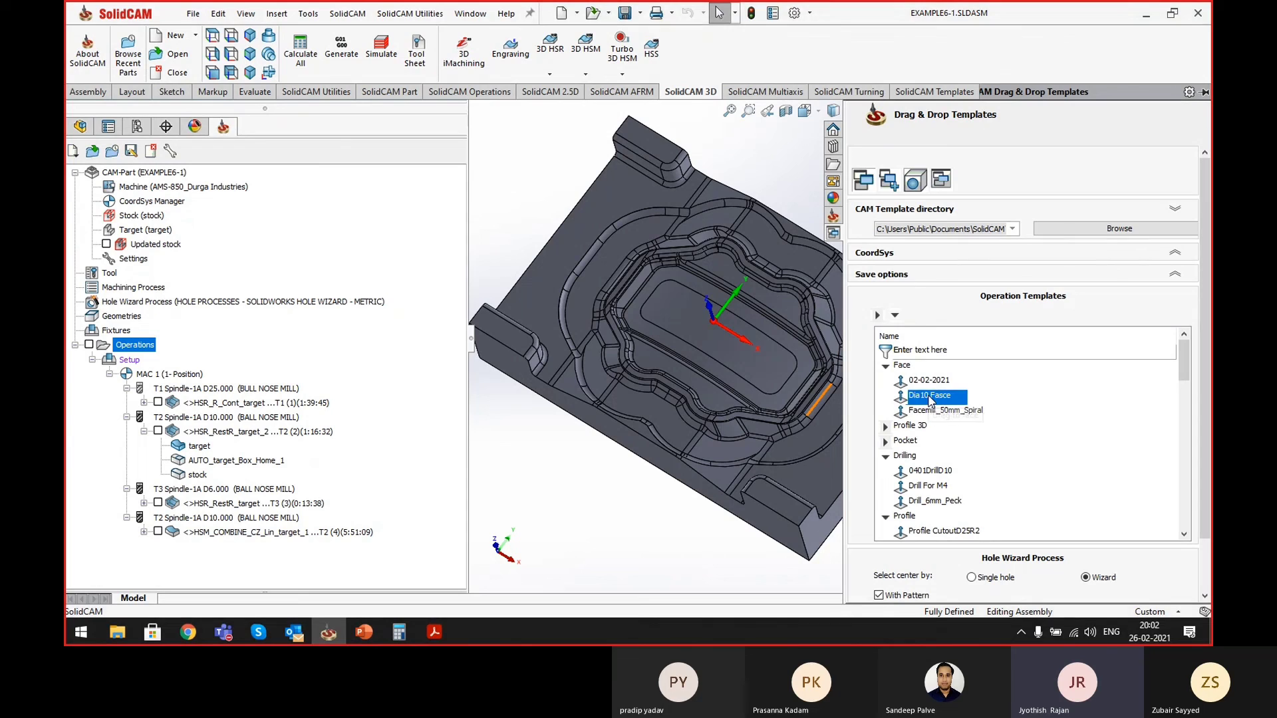
click(952, 412)
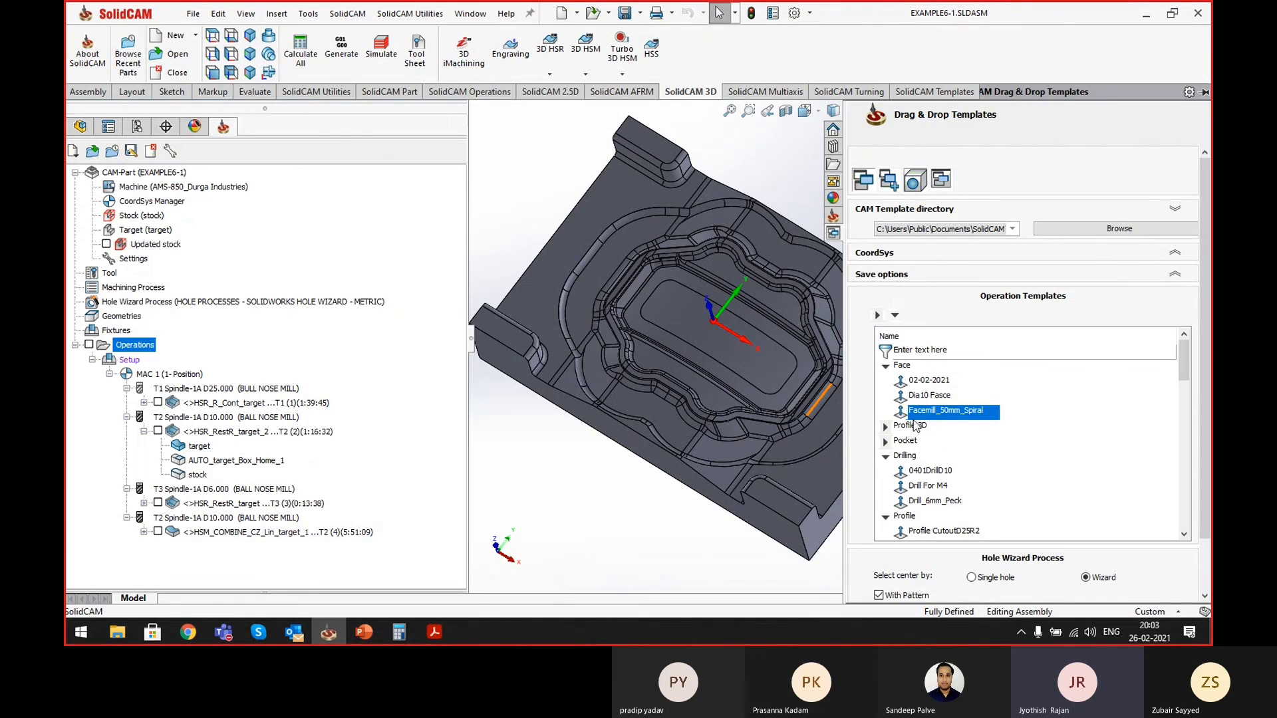
click(886, 428)
click(886, 428)
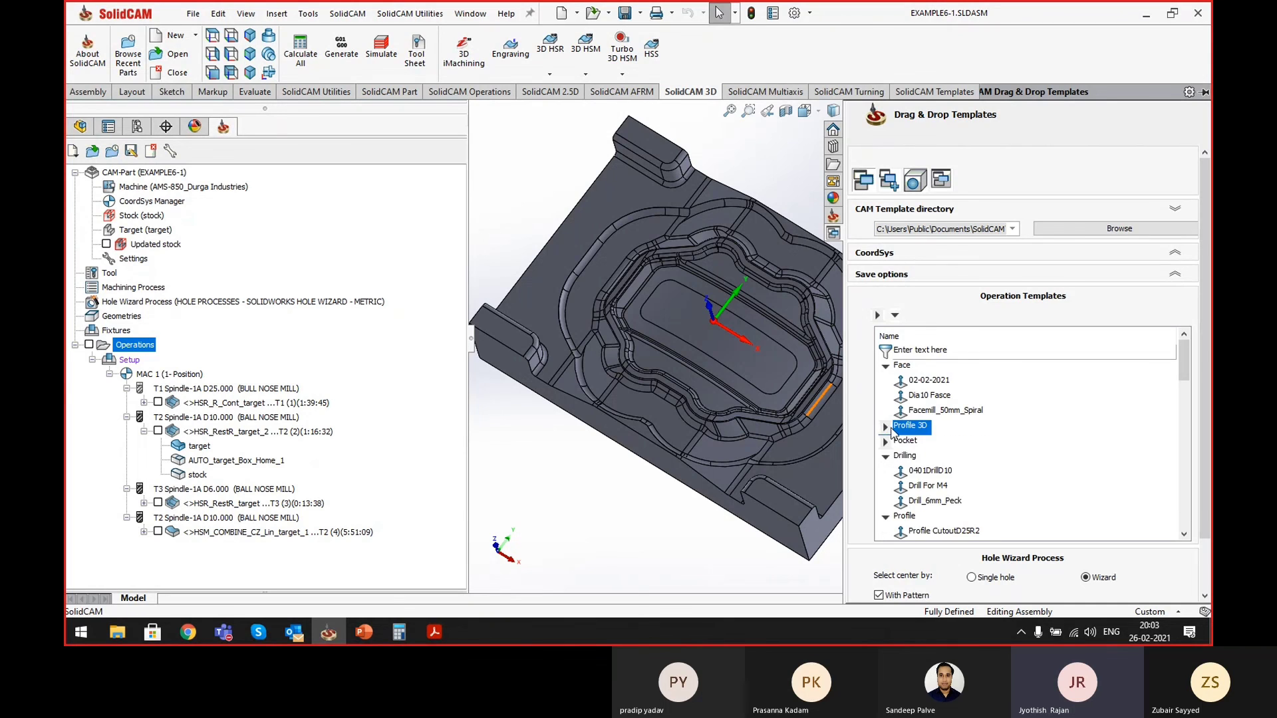
click(887, 442)
scroll(938, 465, down, 3)
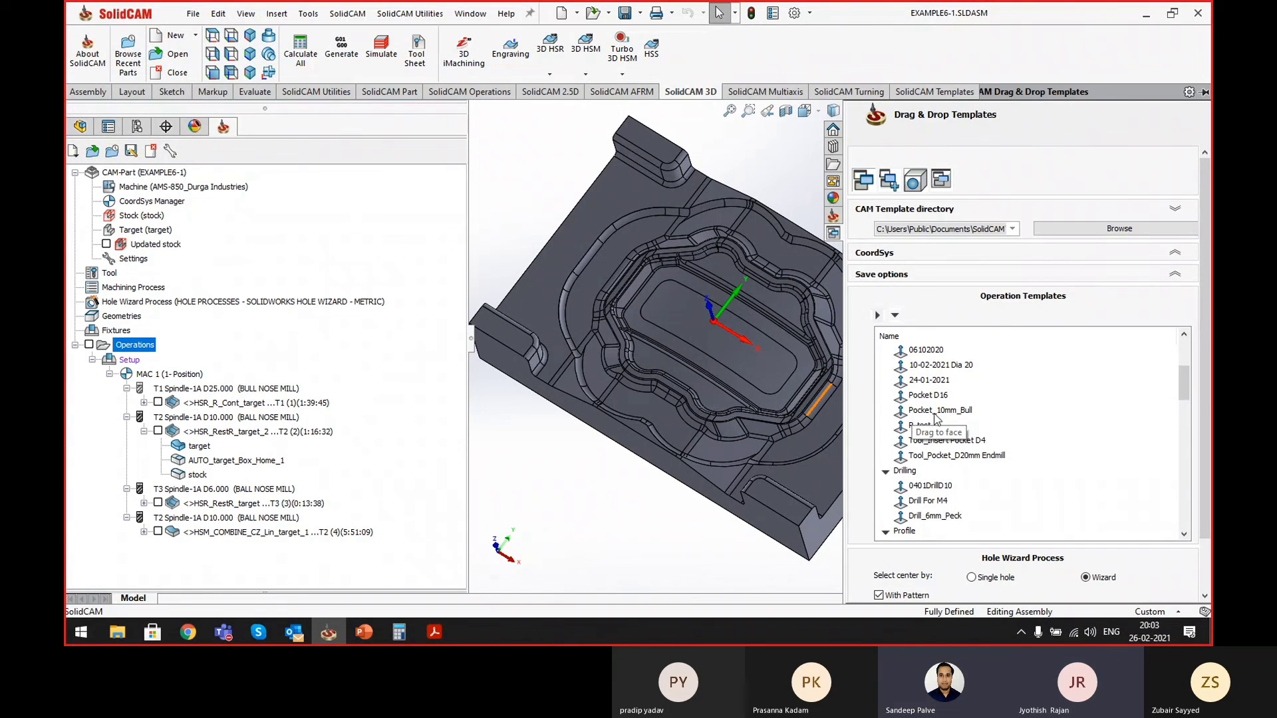
scroll(922, 444, down, 3)
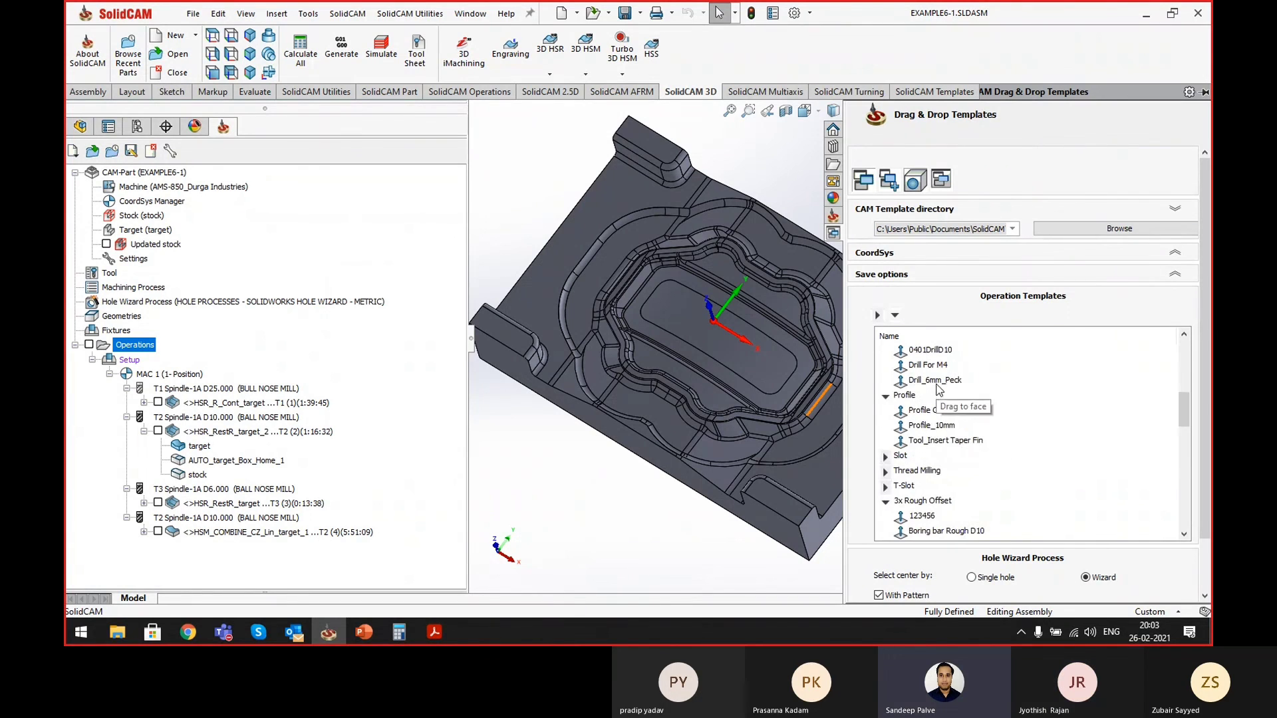
scroll(972, 402, up, 7)
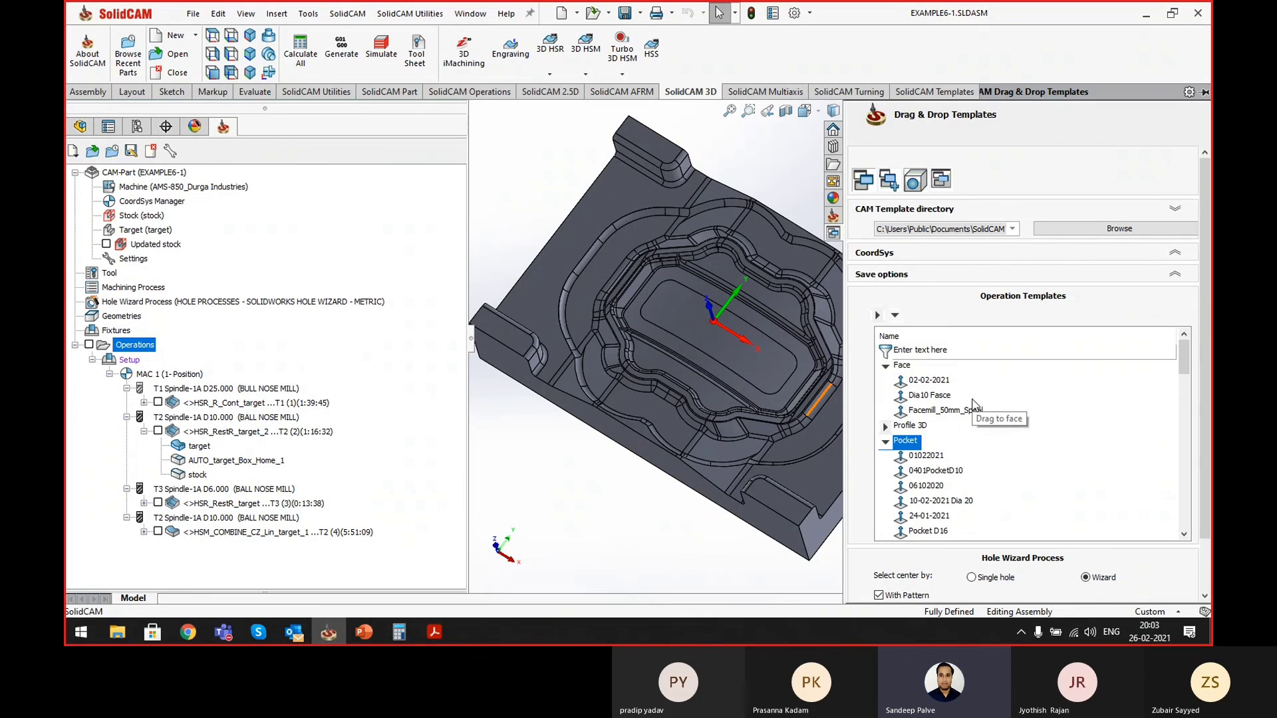
- Filter the operation templates by the word "pocket"
click(956, 352)
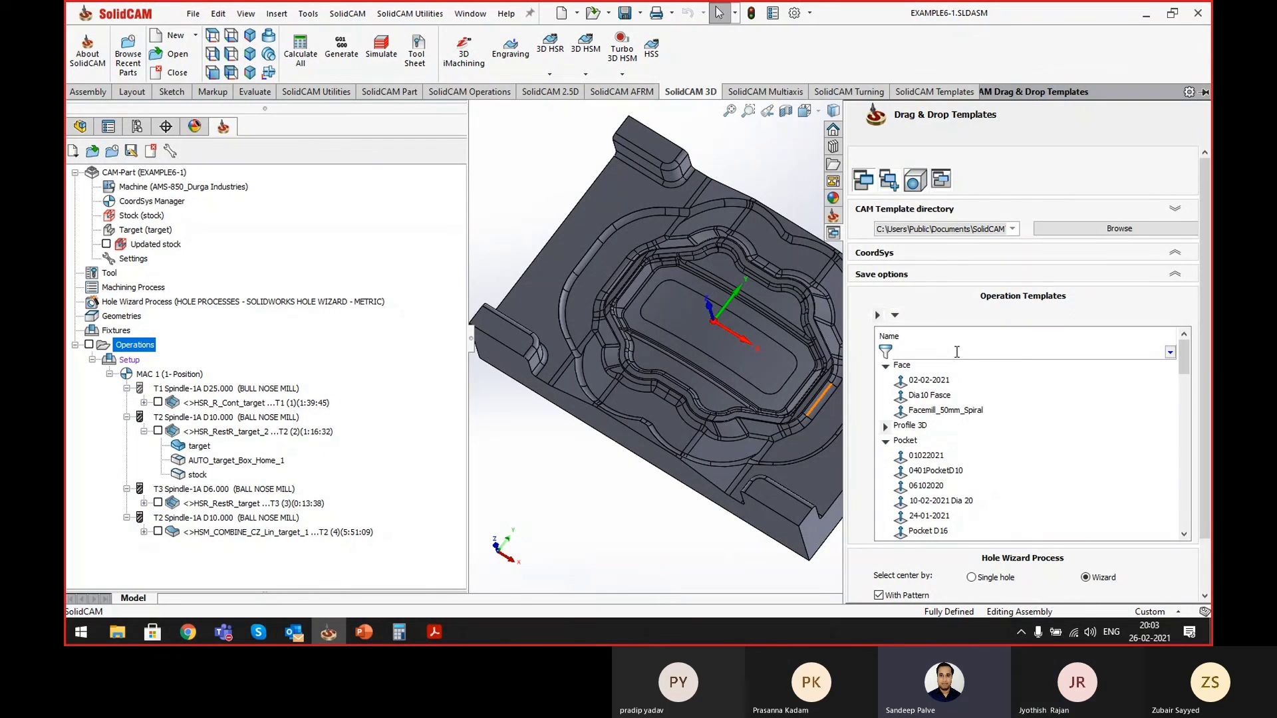
text(pocker)
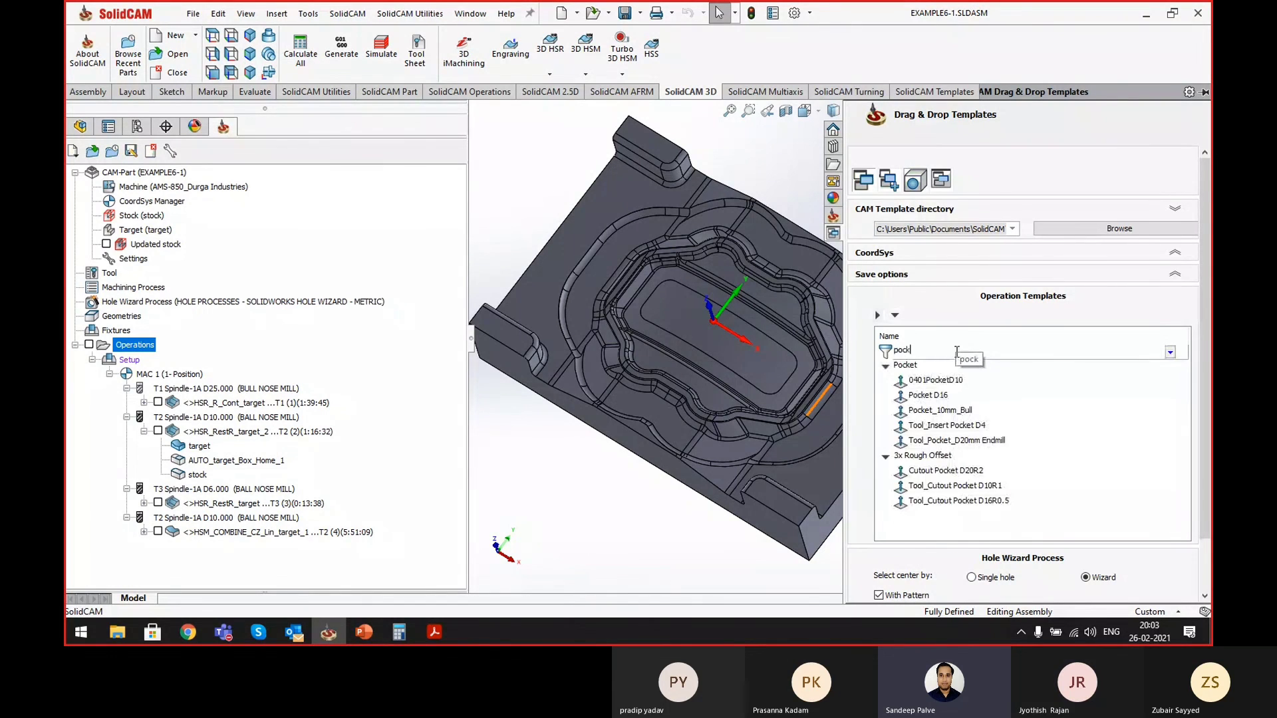
key(BackSpace)
key(BackSpace)
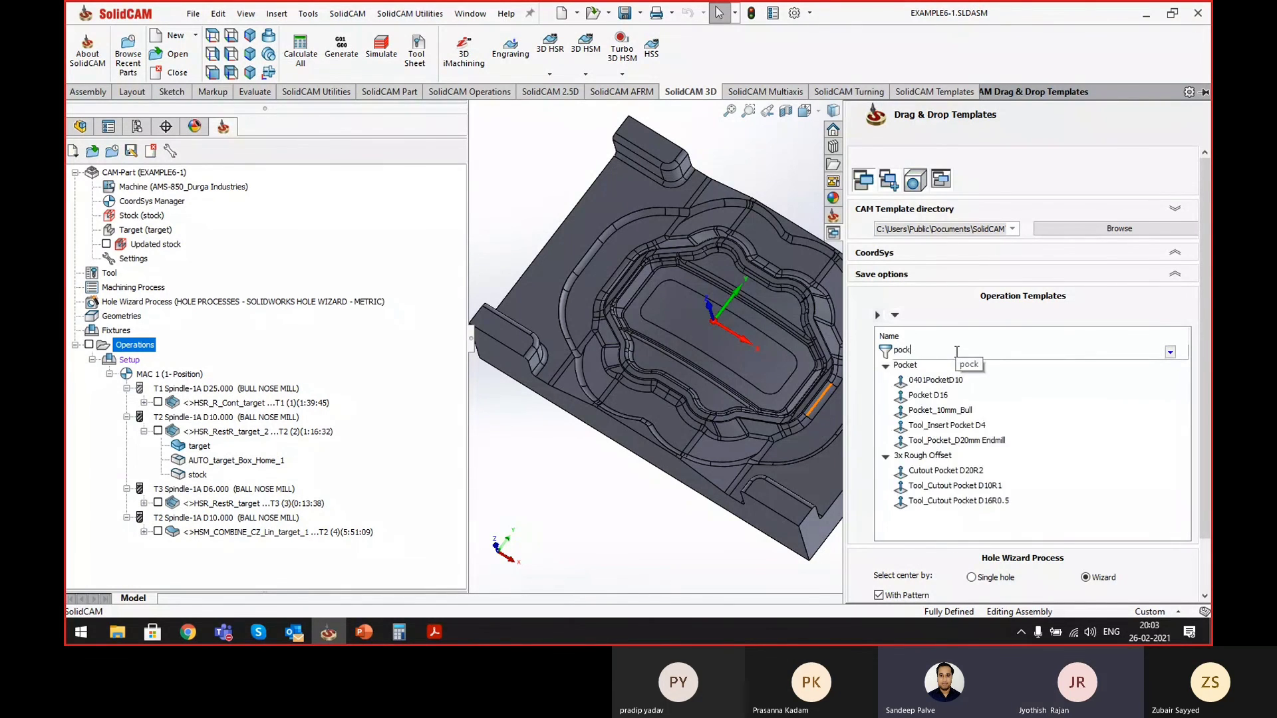
text(et)
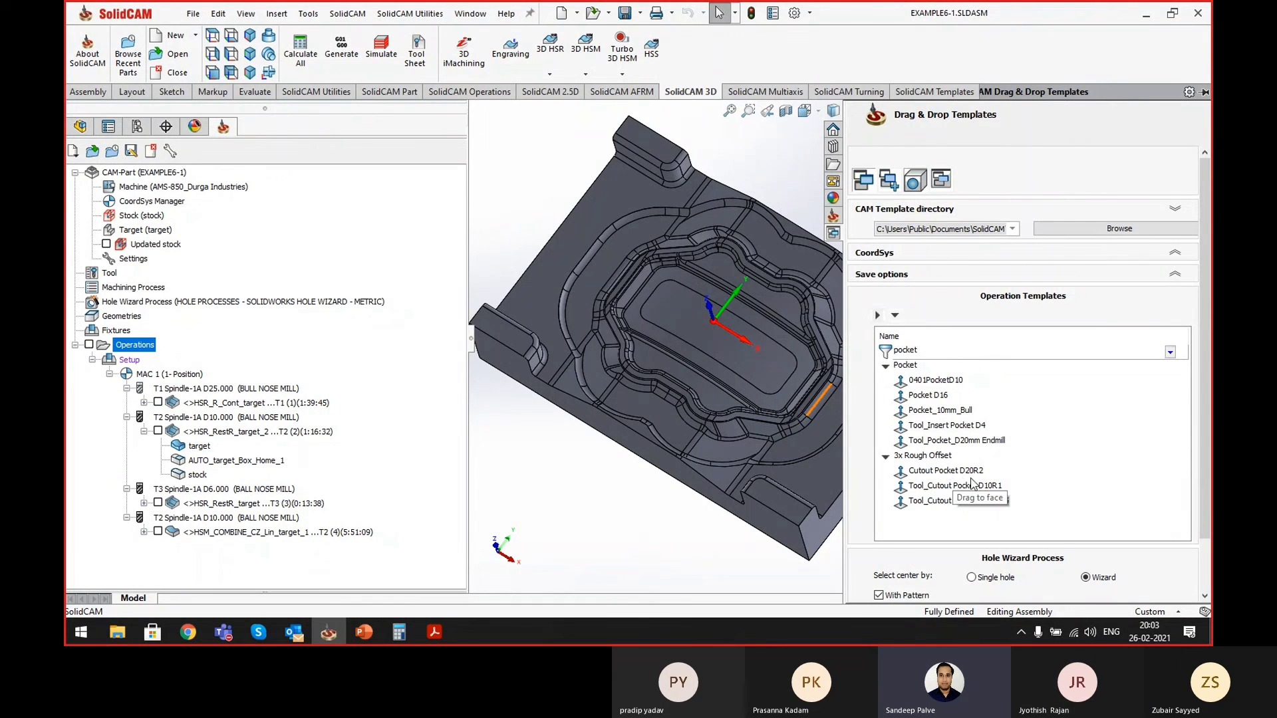
- Filter the operation templates by "D10" and try to apply the 0401DrillD10 template to the model, clearing the filter at the end
drag(934, 350, 872, 345)
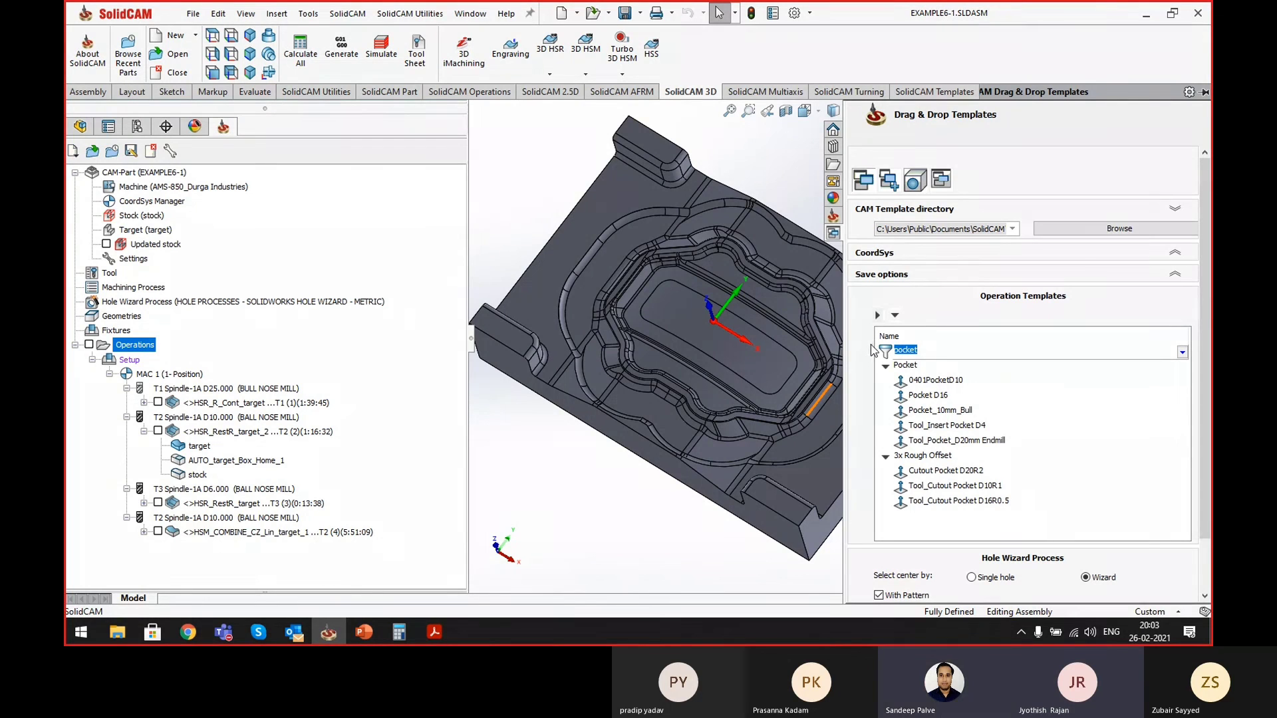
text(D10)
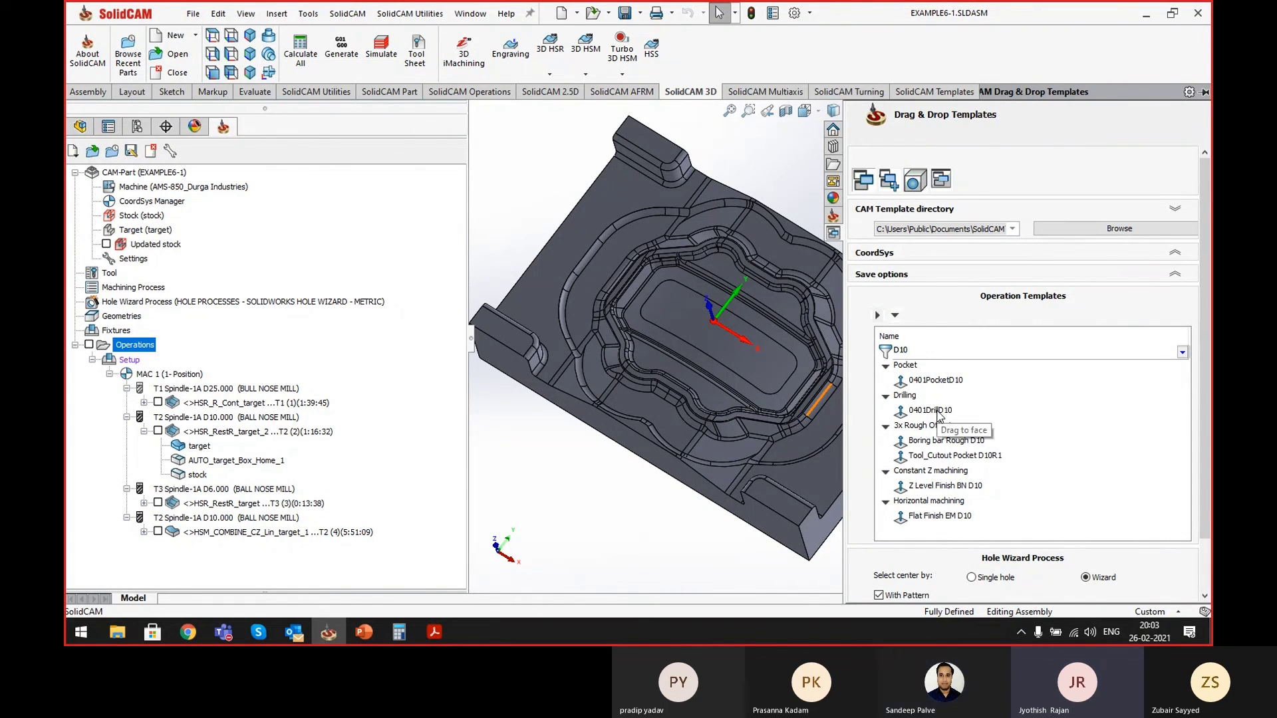
drag(938, 411, 534, 311)
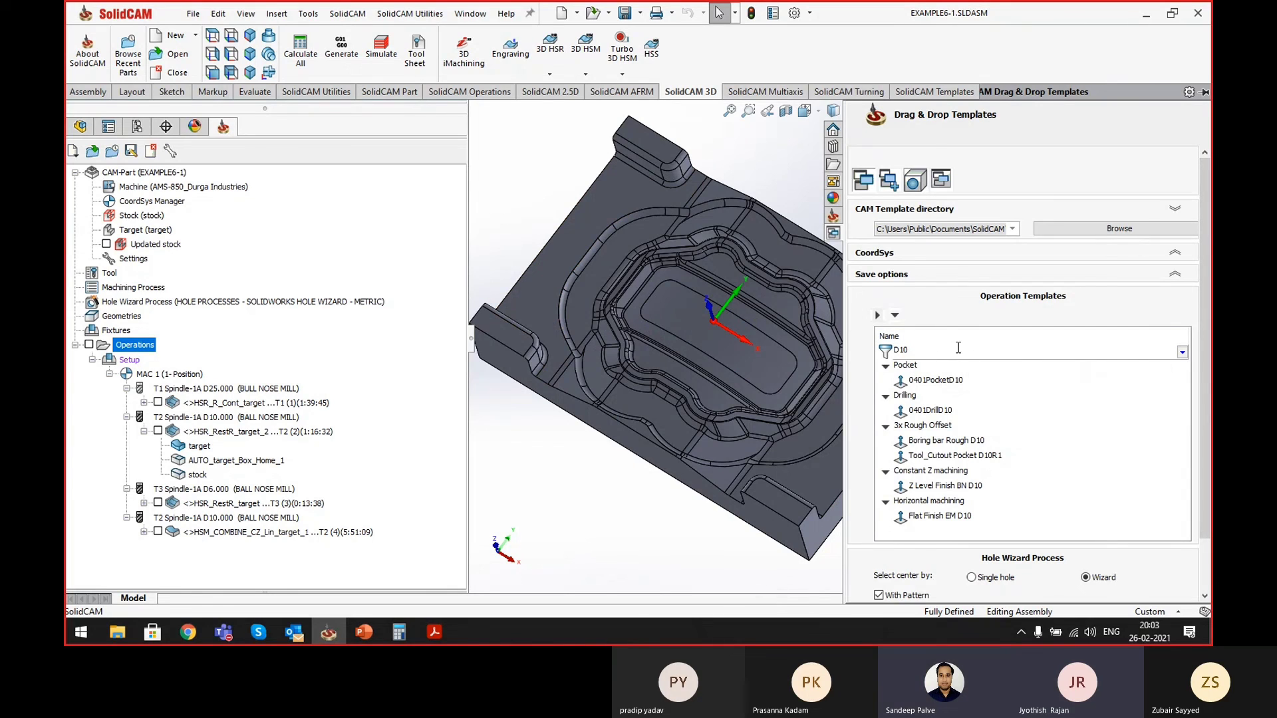
drag(942, 352, 860, 338)
key(BackSpace)
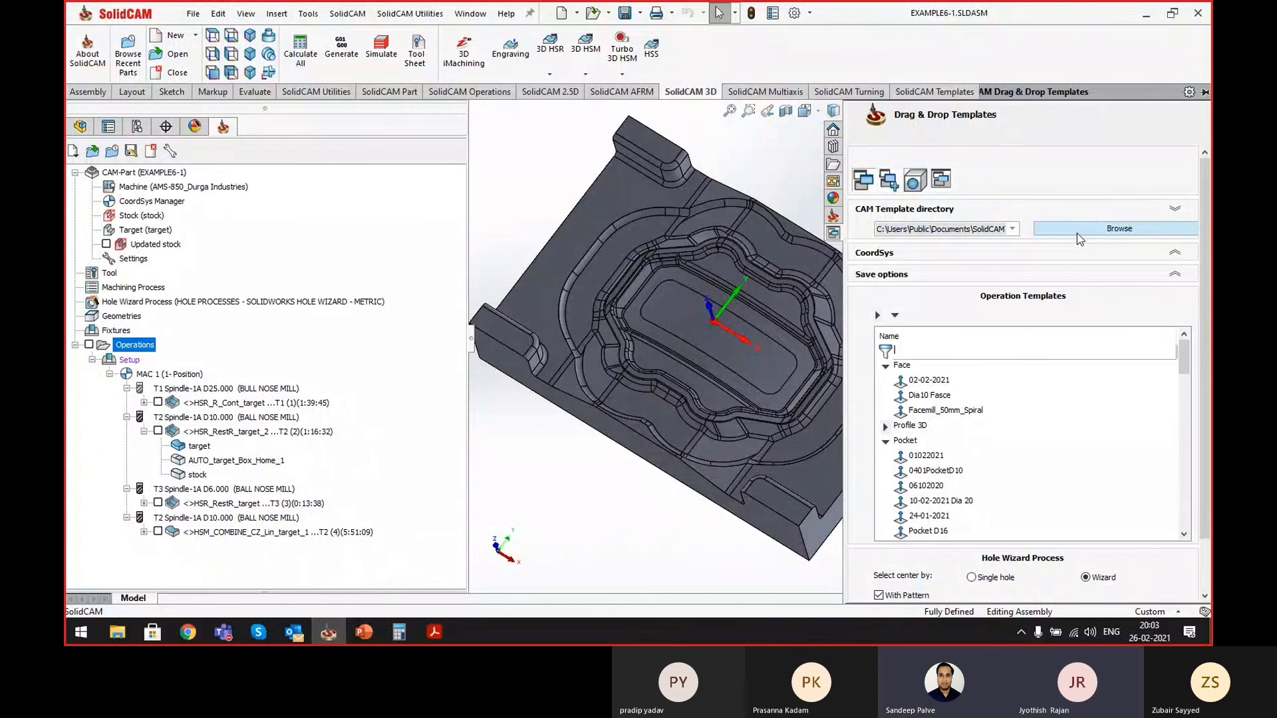
- View the operation templates in the SolidCAM2019 metric default directory, then restore the SolidCAM2020 template directory
click(1014, 231)
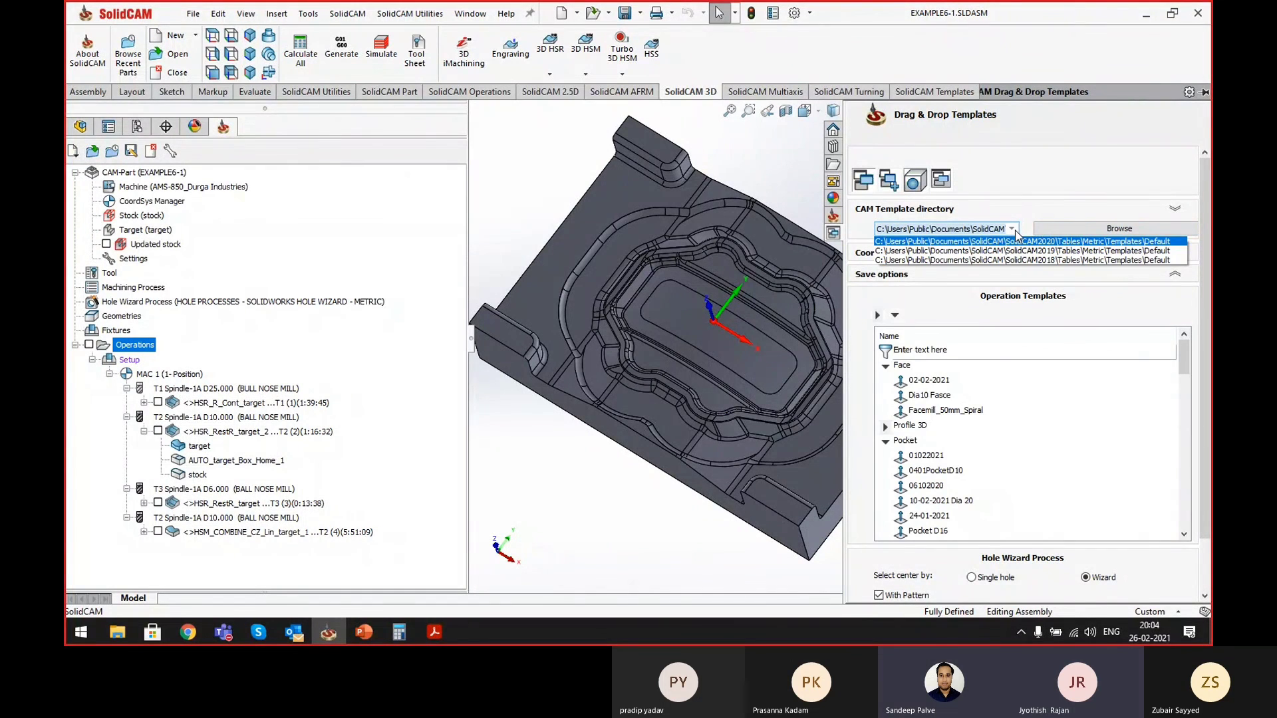
click(1069, 251)
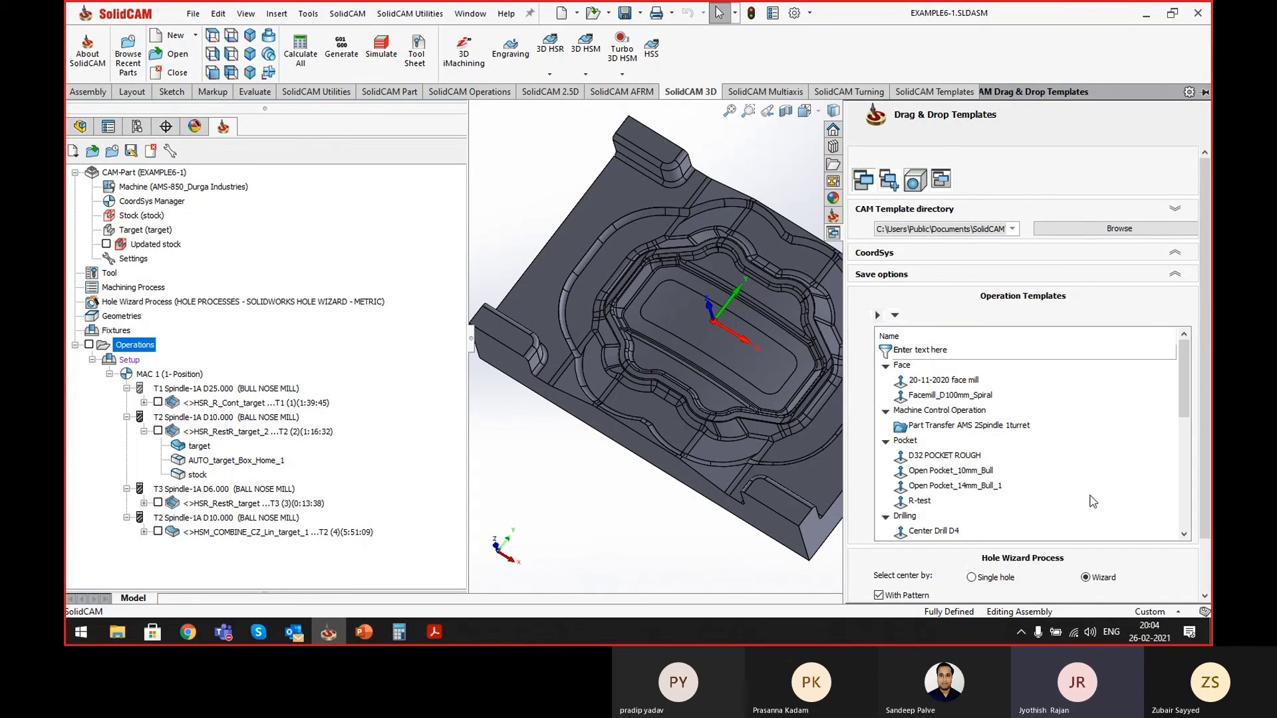
click(1012, 229)
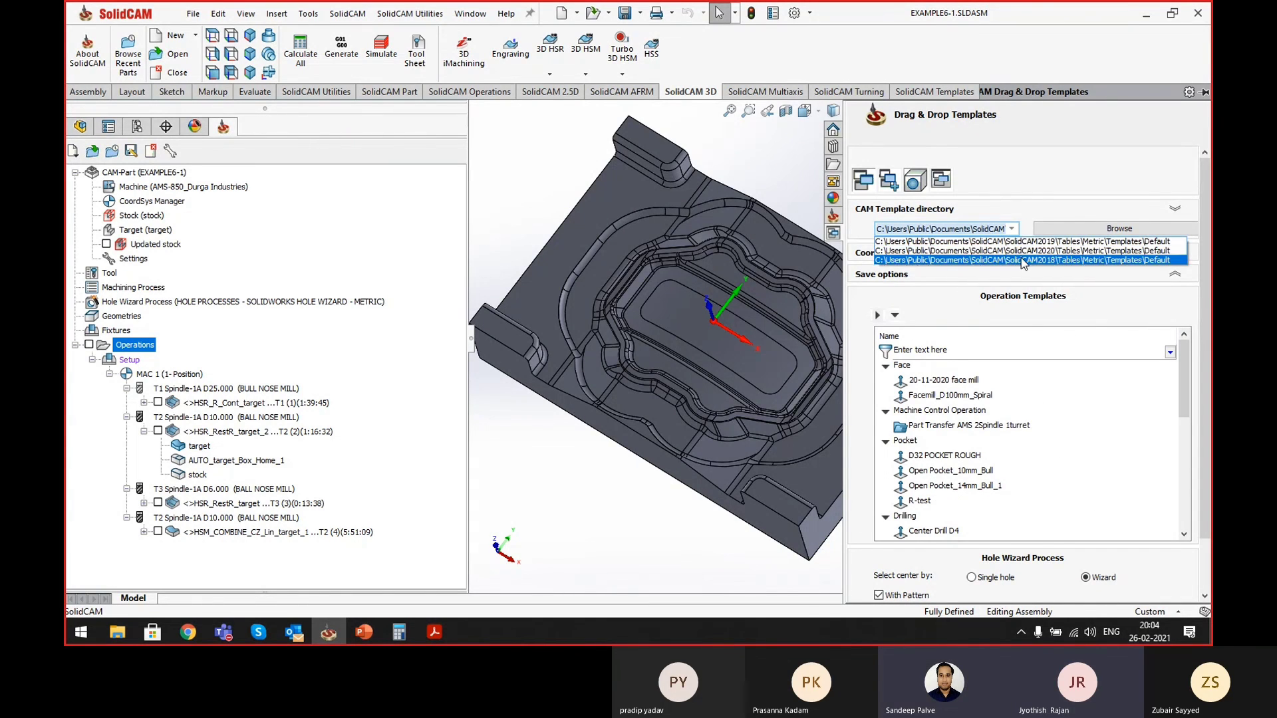
click(1023, 260)
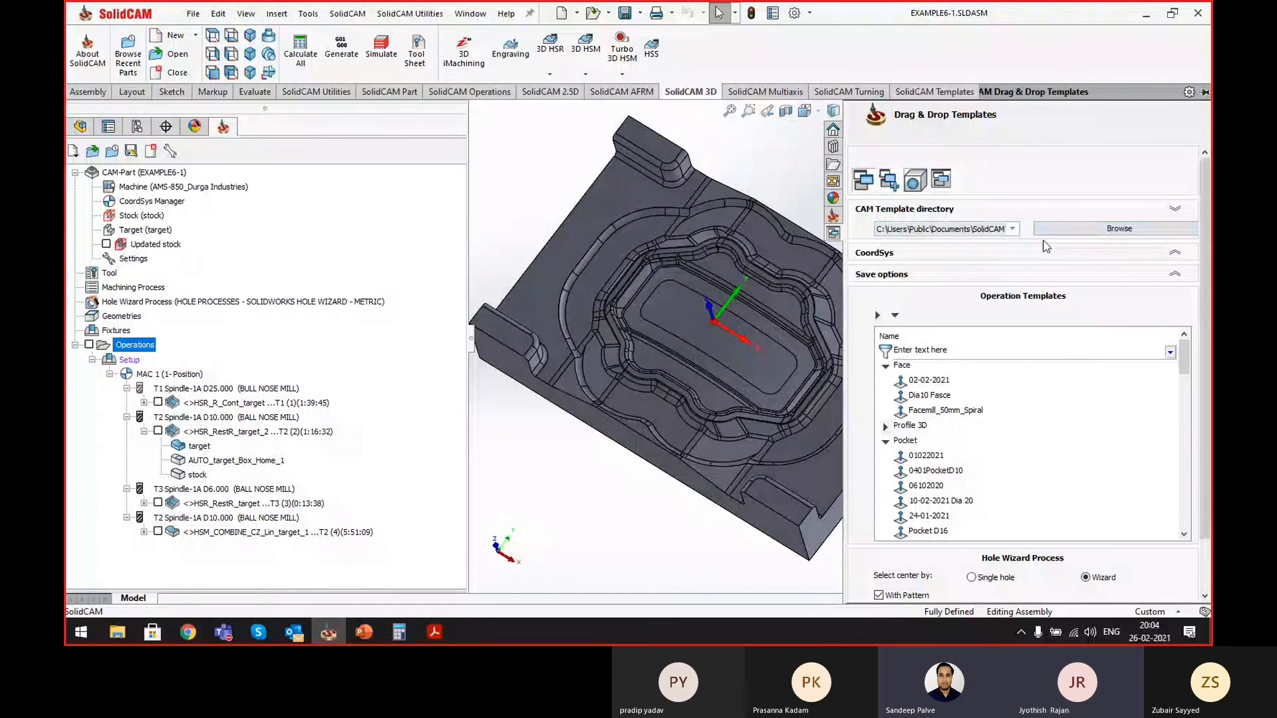
- Close the templates pane and show the HSM combine operation's tool path on the tilted model
click(791, 166)
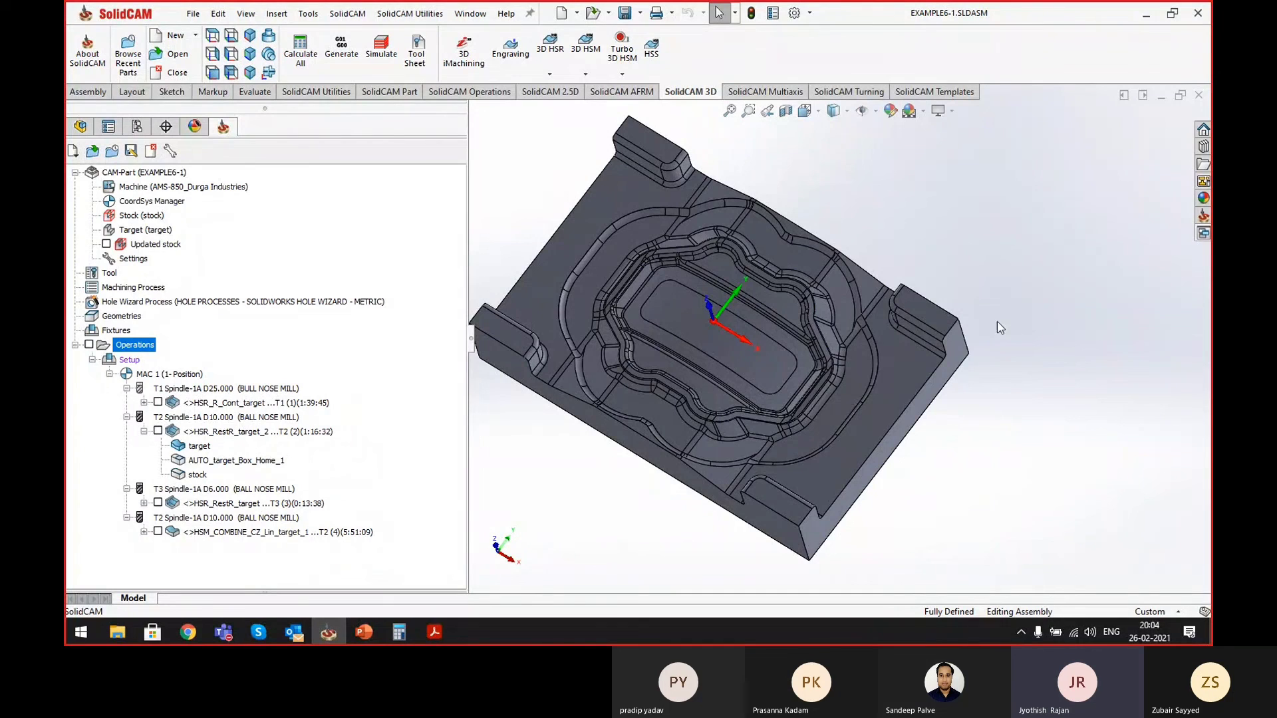
middle_drag(844, 429, 833, 384)
scroll(833, 384, up, 1)
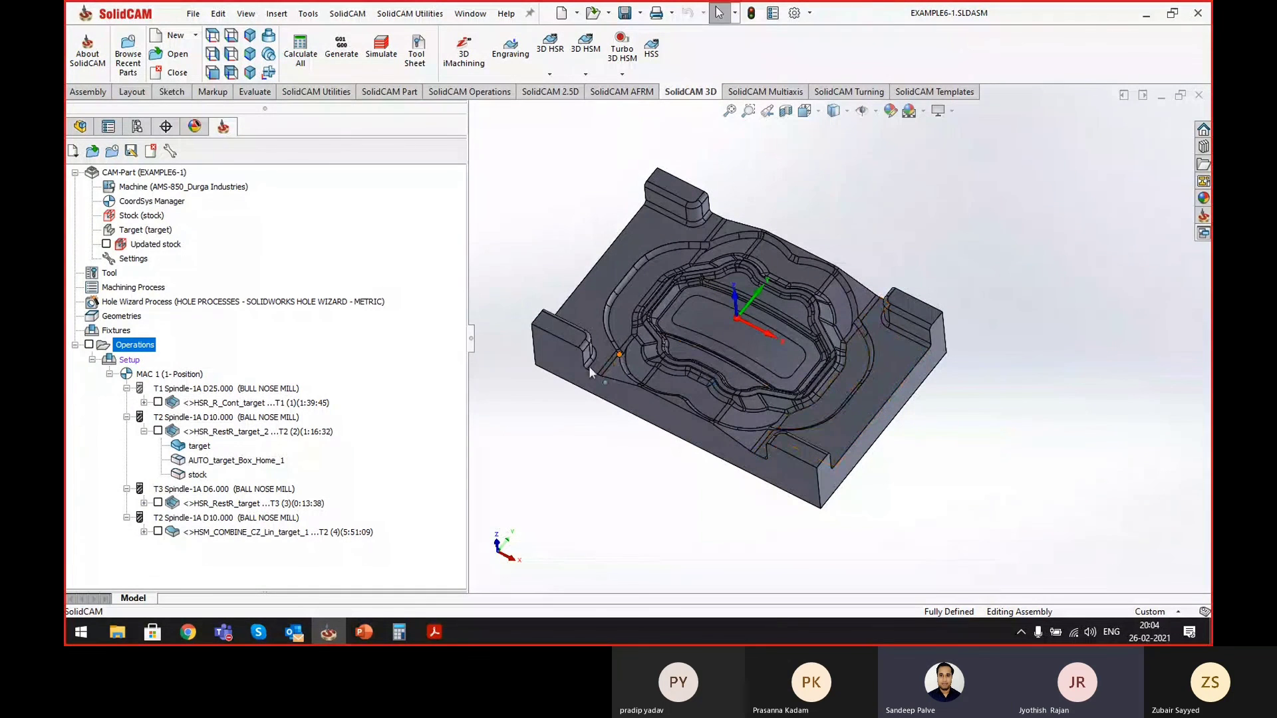
click(158, 532)
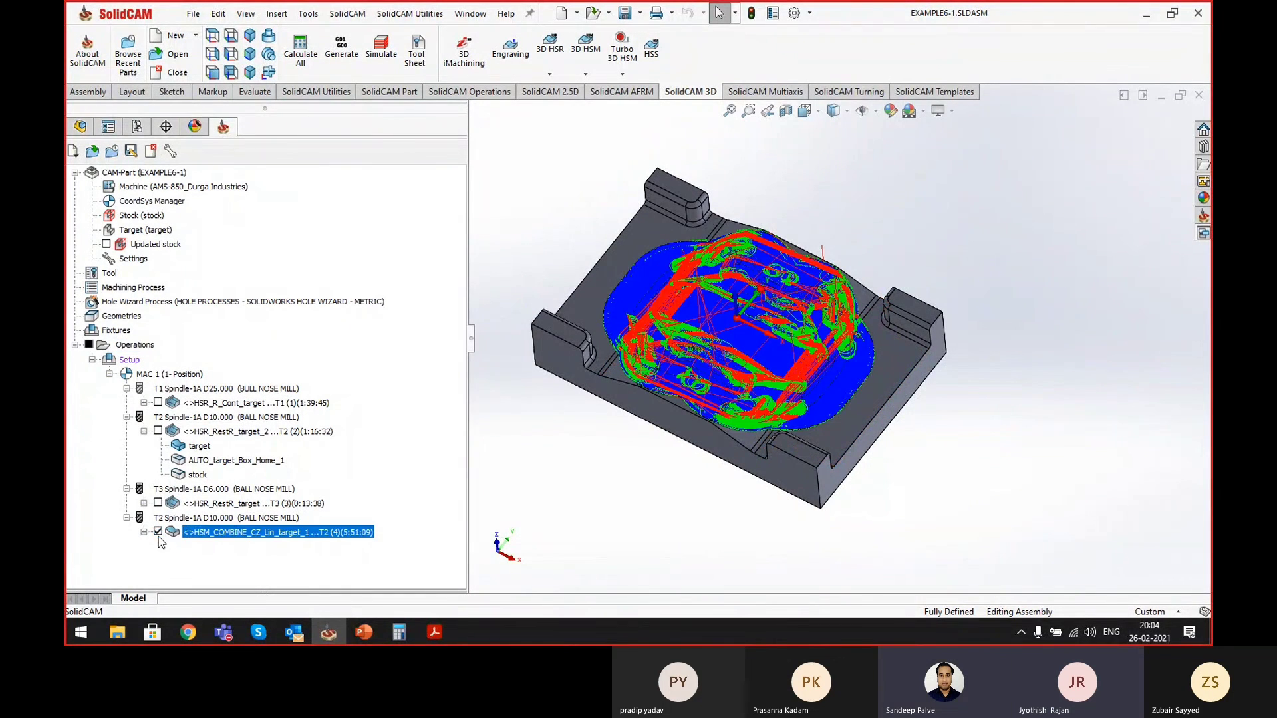